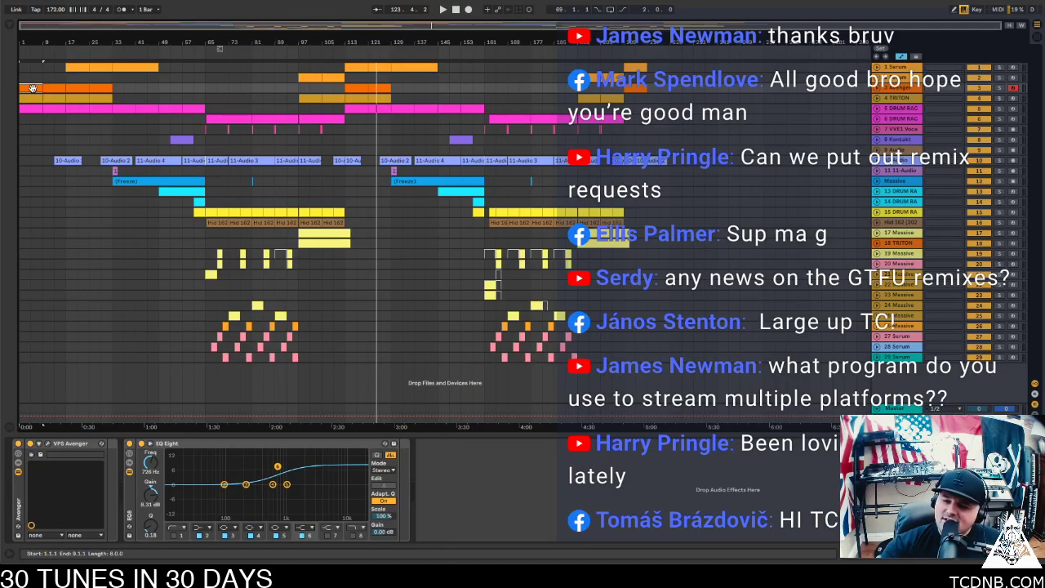
Play the arrangement from bar 1, starting at the first Avenger clip on track 3
click(33, 88)
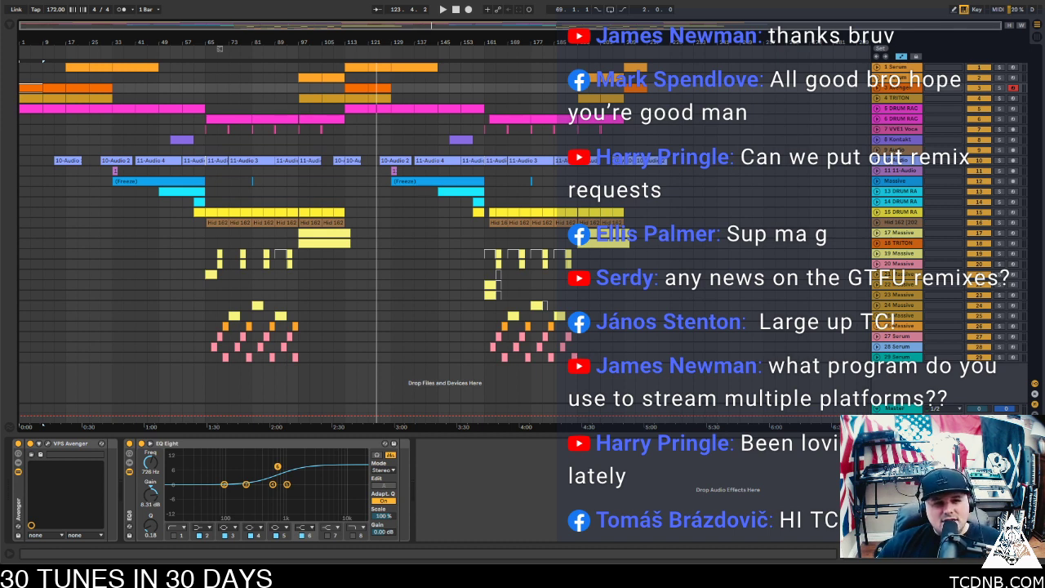
click(30, 87)
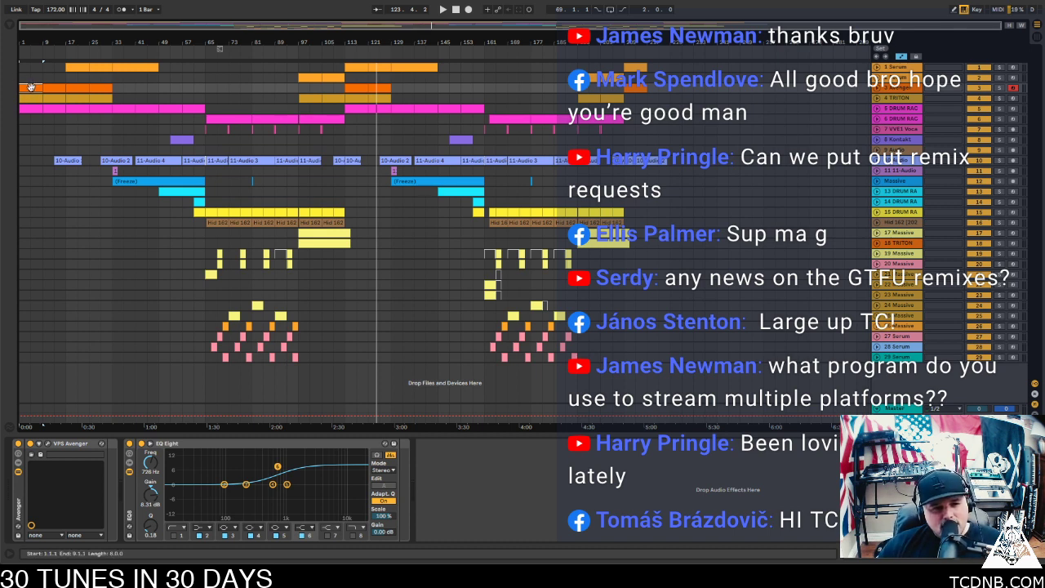
key(space)
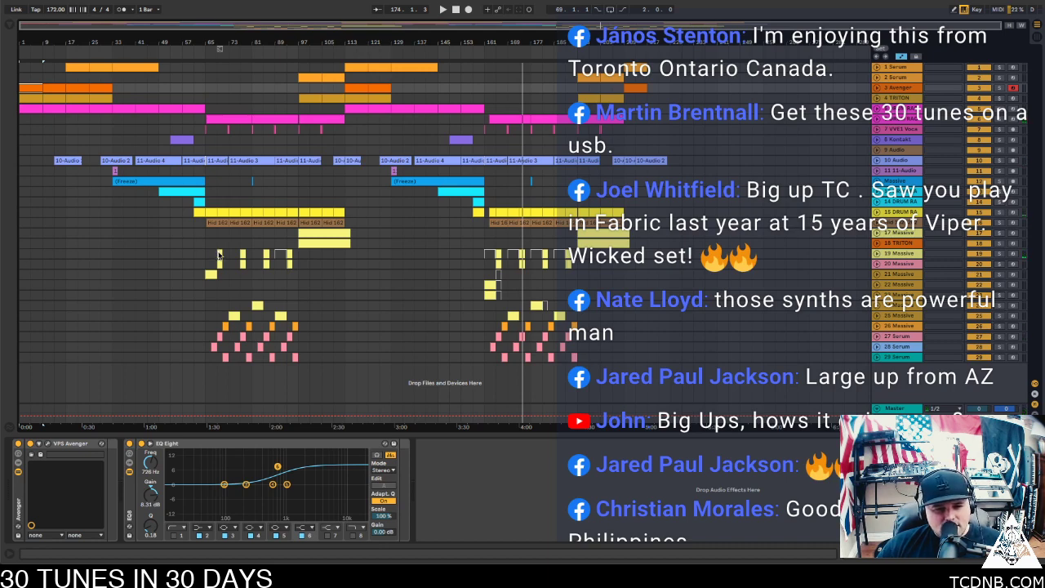
Audition Massive tracks 19 and 20 one at a time from bar 69 by soloing and then unsoloing each
click(218, 256)
key(space)
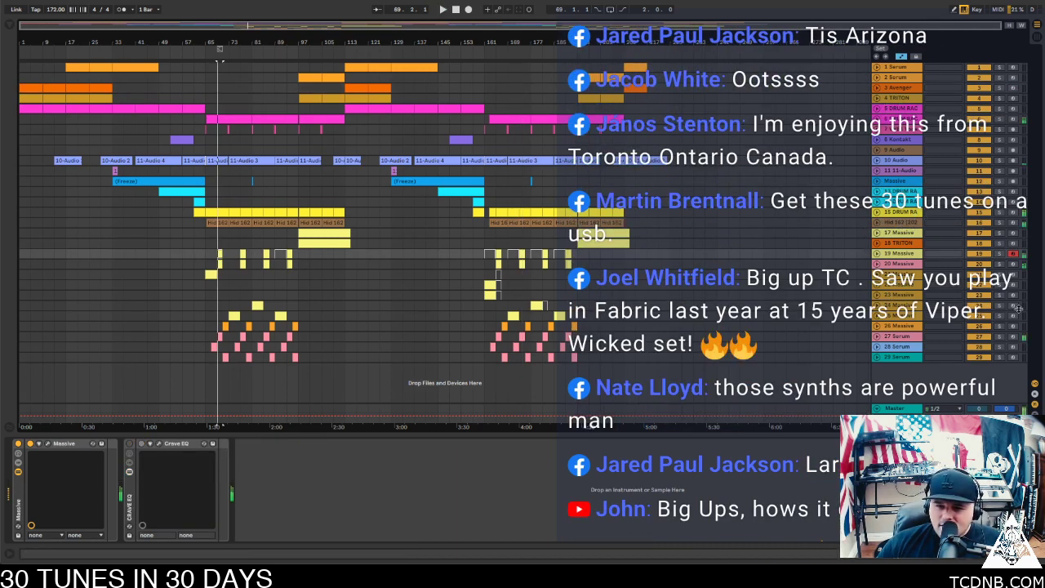
click(998, 256)
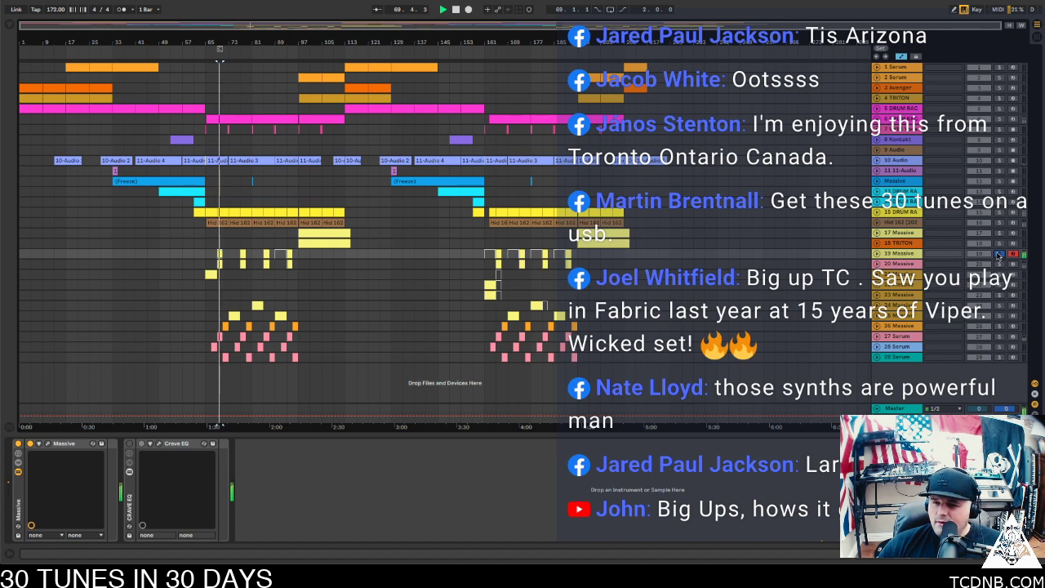
click(998, 255)
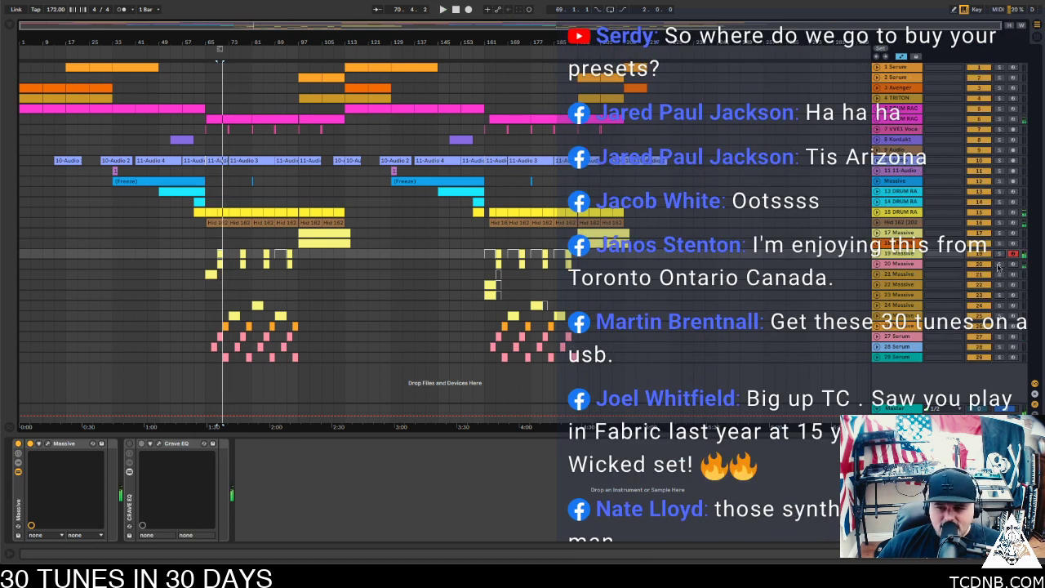
click(999, 264)
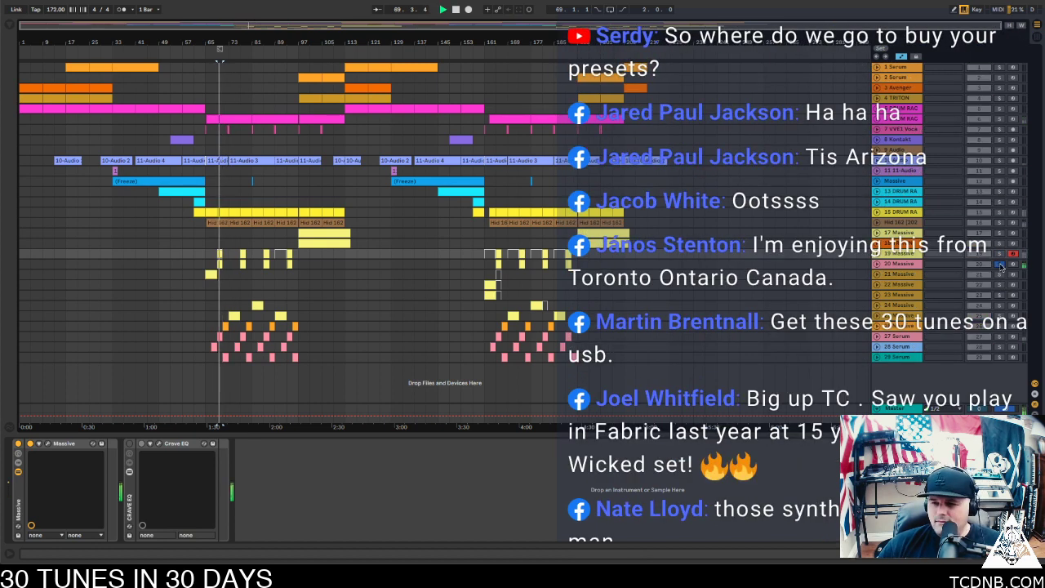
click(1001, 265)
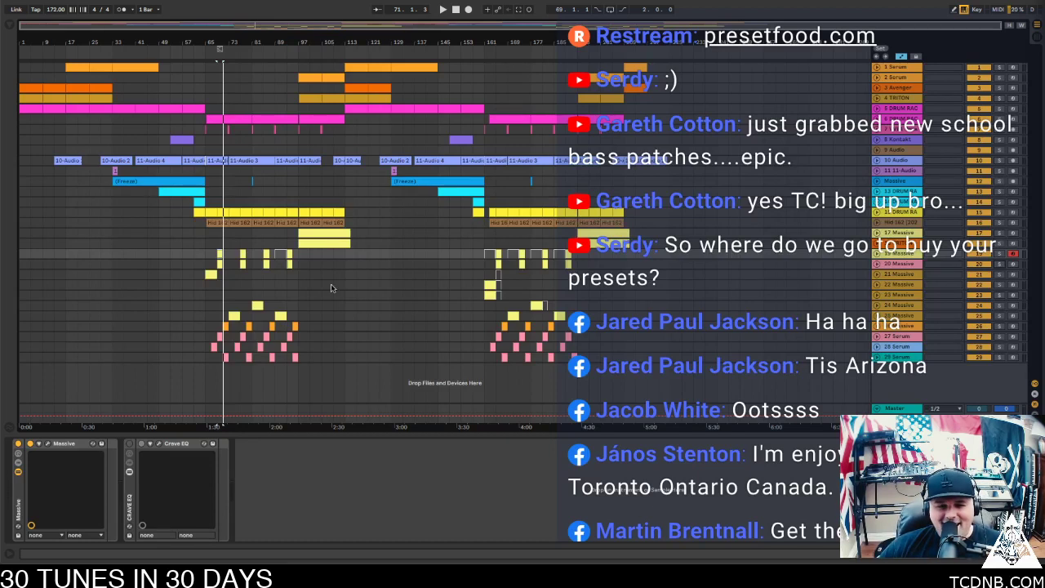
Play the drop from bar 65, starting at the first clip on drum rack track 6
click(228, 121)
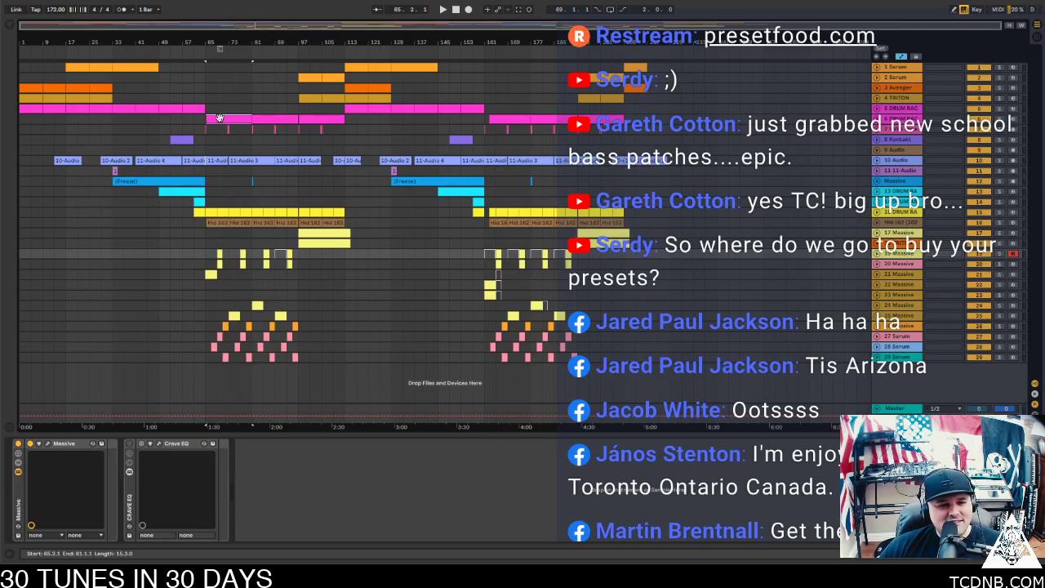
key(space)
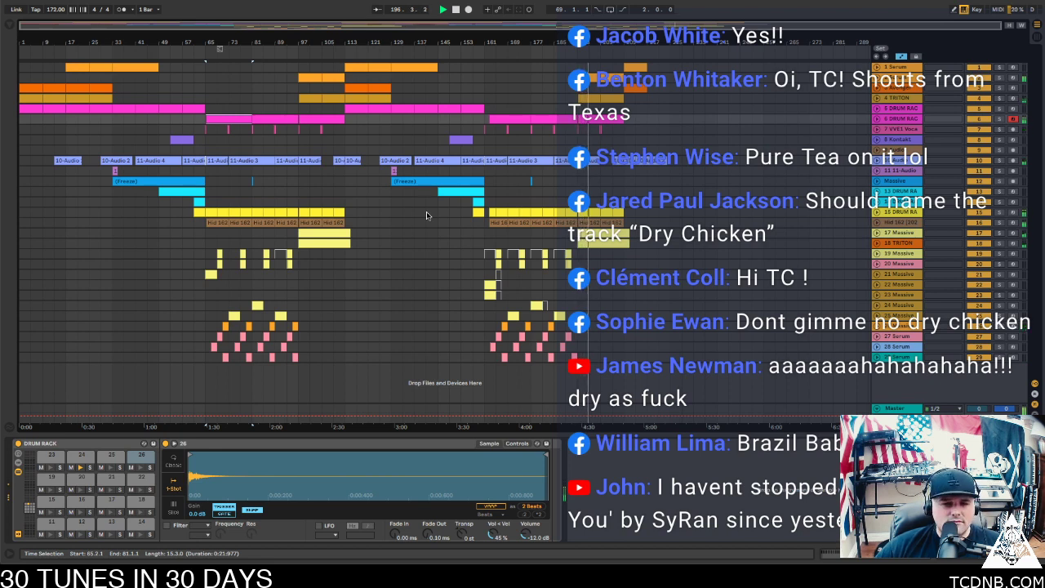
Add an empty Drum Rack track below track 15 and show the TC sound archive in the browser
click(904, 212)
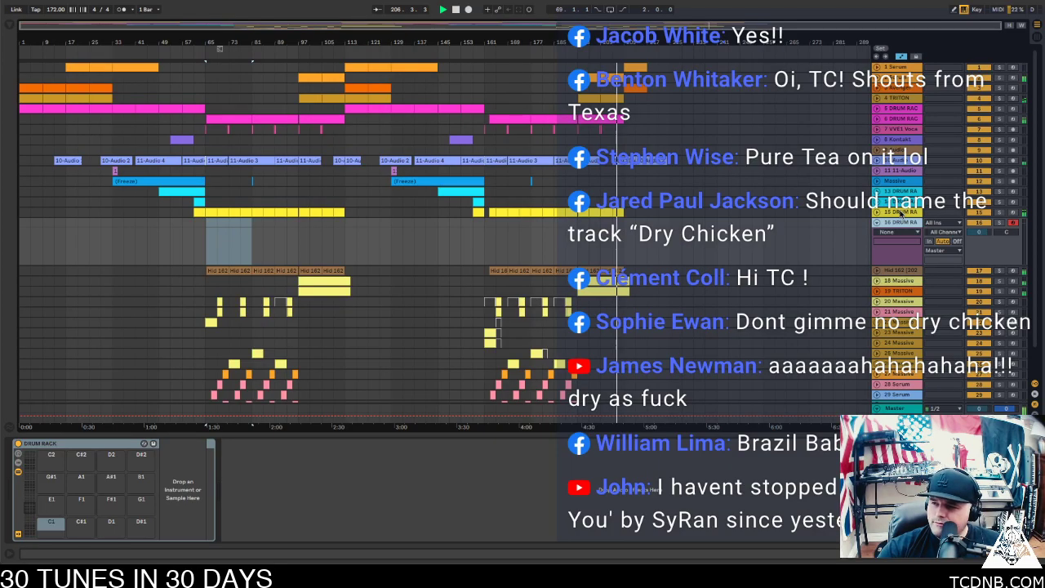
click(10, 26)
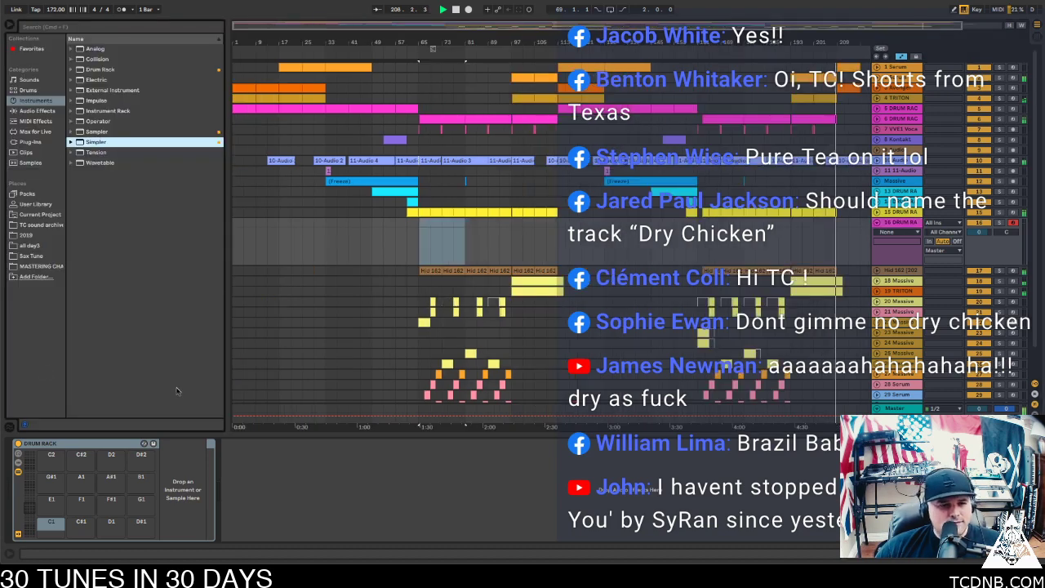
click(40, 225)
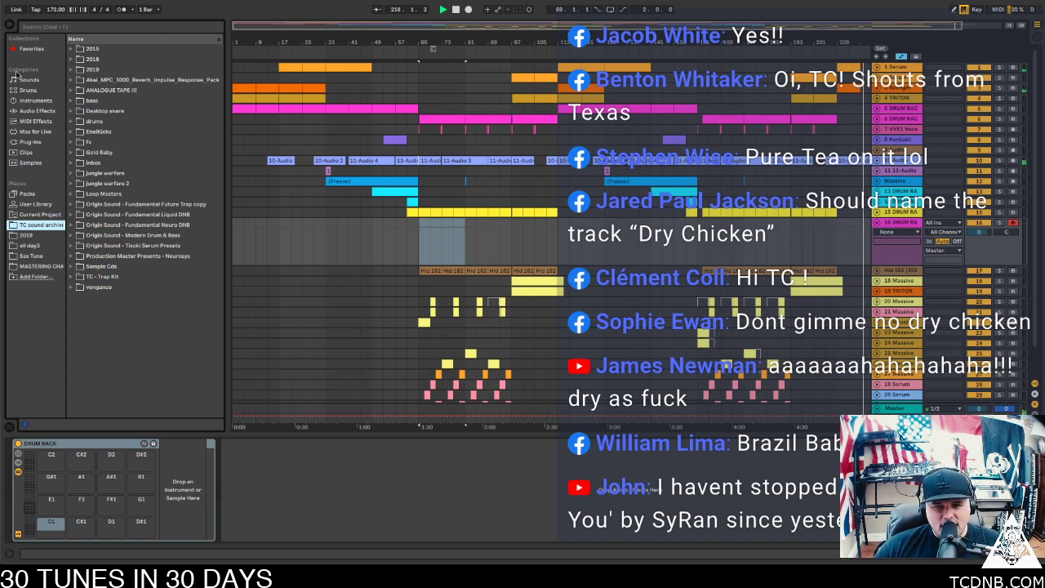
Stop playback and add a fade-out of about four bars to the final clip on audio track 10
drag(359, 22, 399, 23)
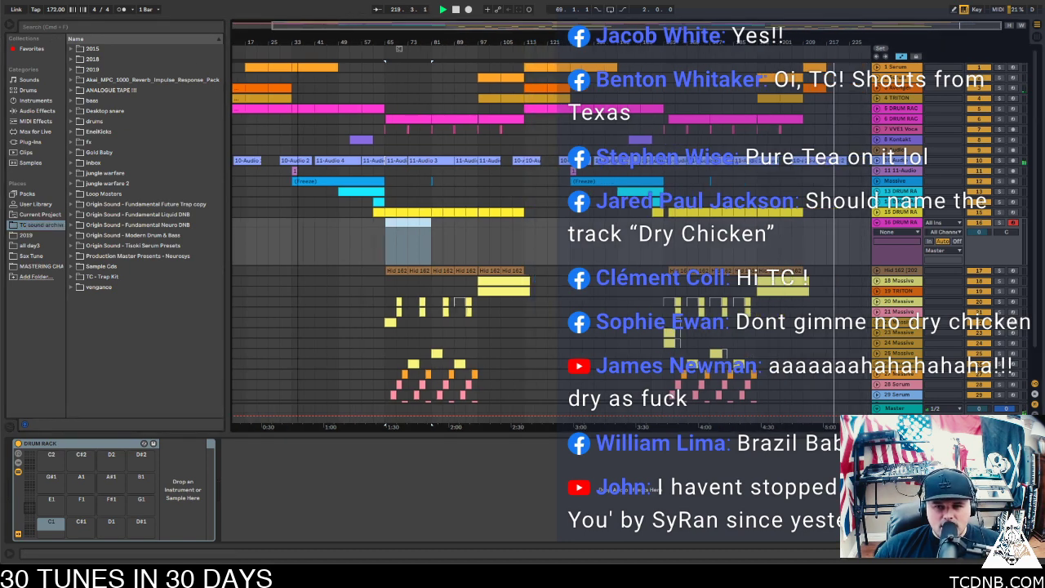
click(831, 160)
key(space)
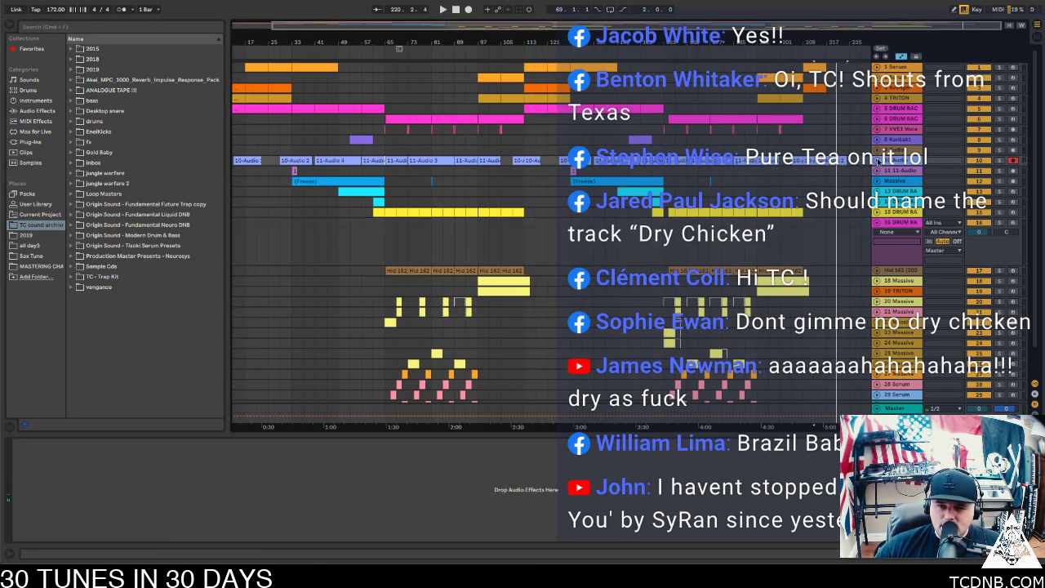
key(u)
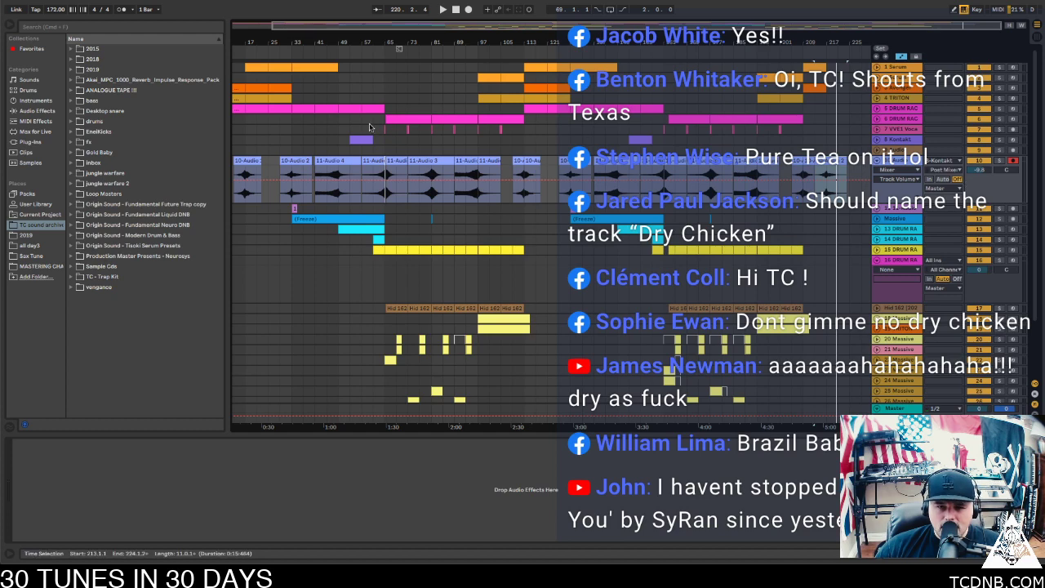
drag(755, 26, 815, 67)
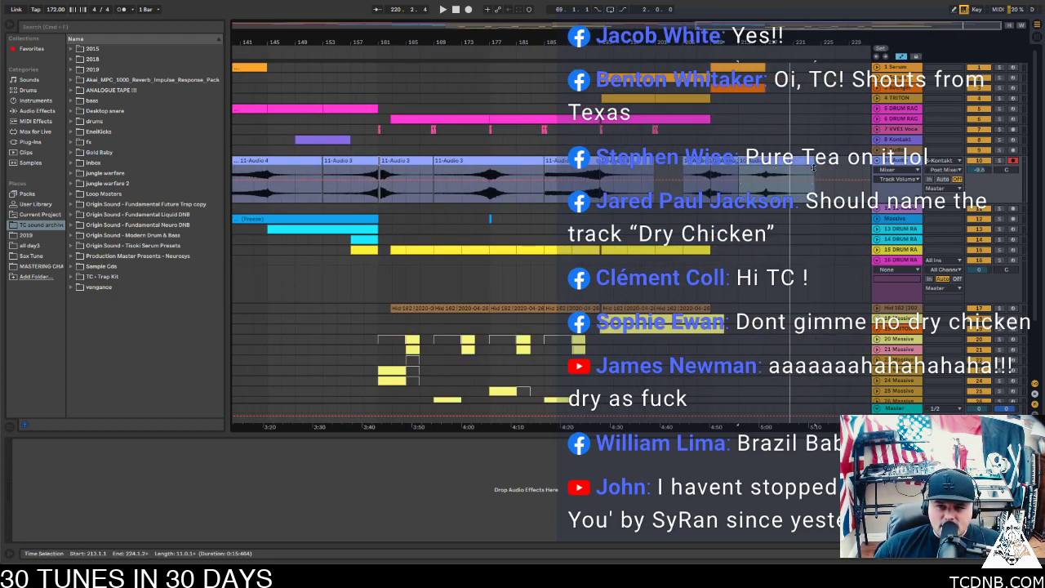
click(868, 172)
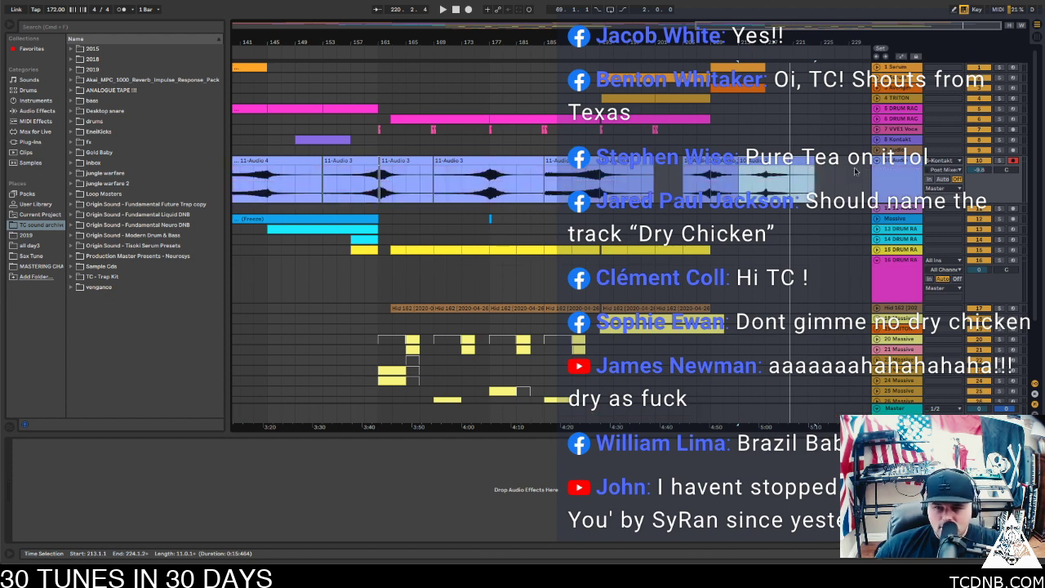
drag(814, 167, 784, 170)
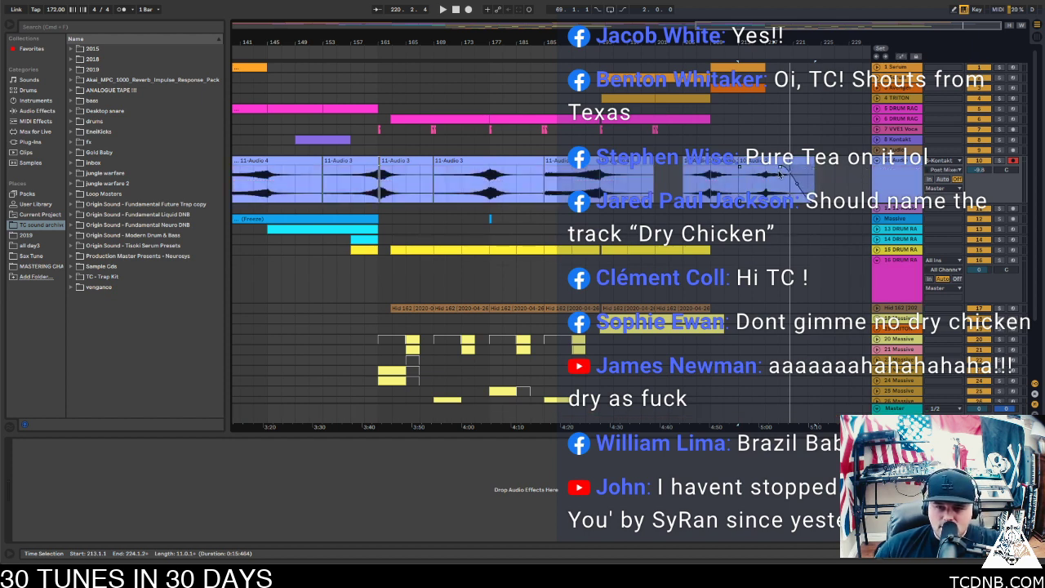
double_click(708, 25)
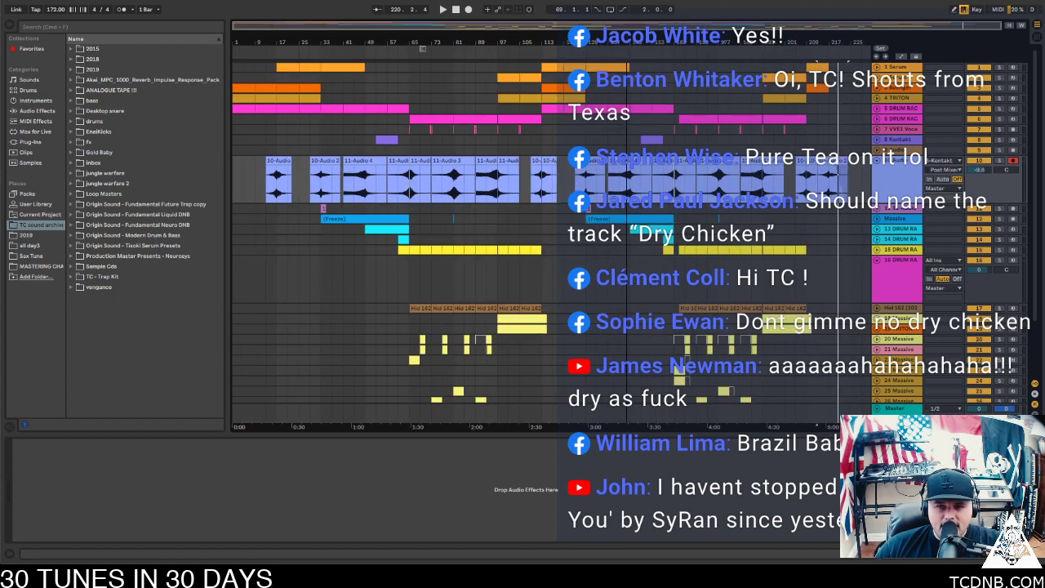
key(a)
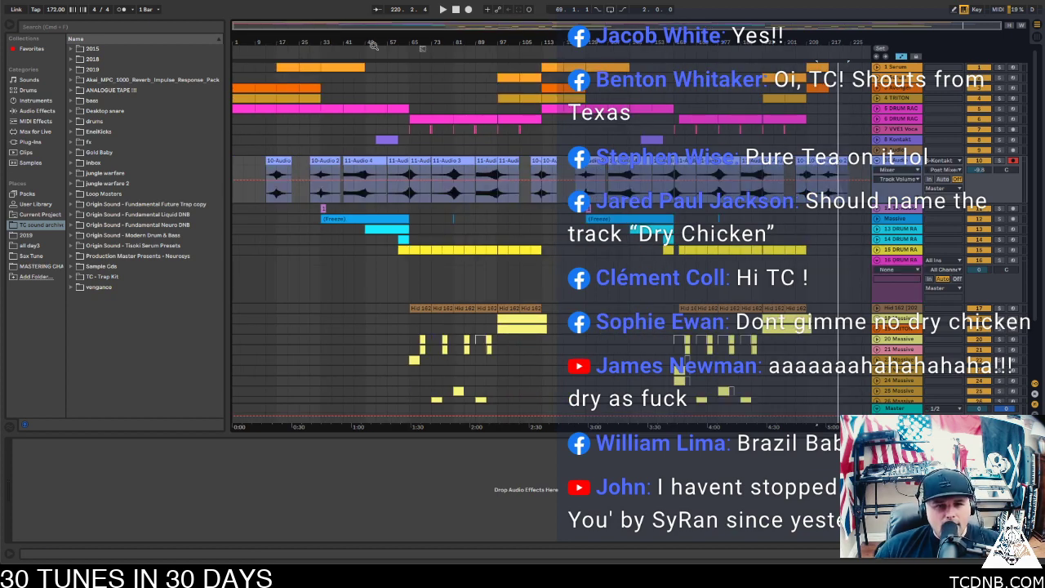
Listen briefly from about bar 61, then select bars 81 to 97 on the empty drum rack track 16
click(399, 54)
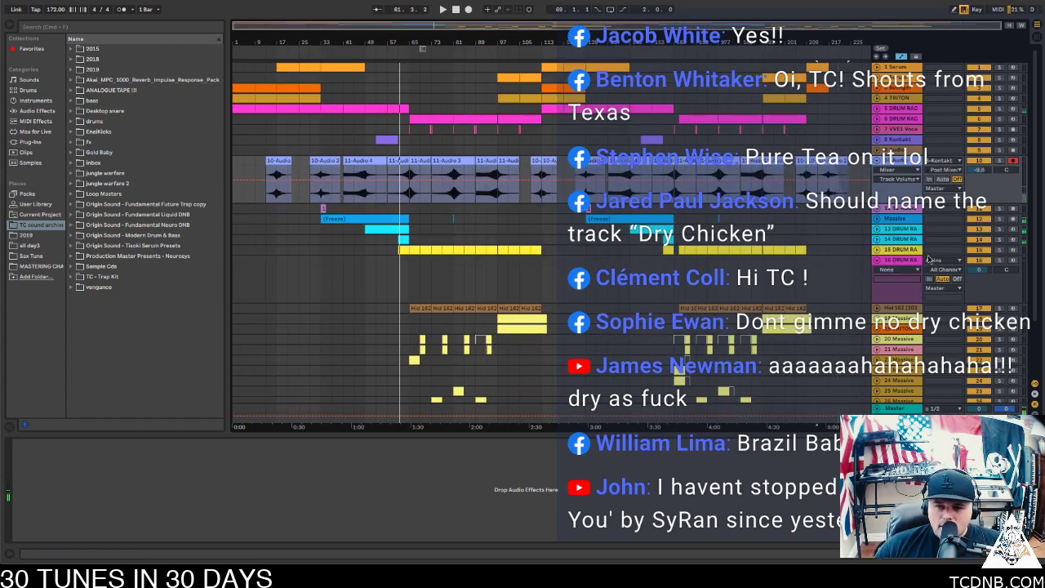
click(446, 270)
click(406, 262)
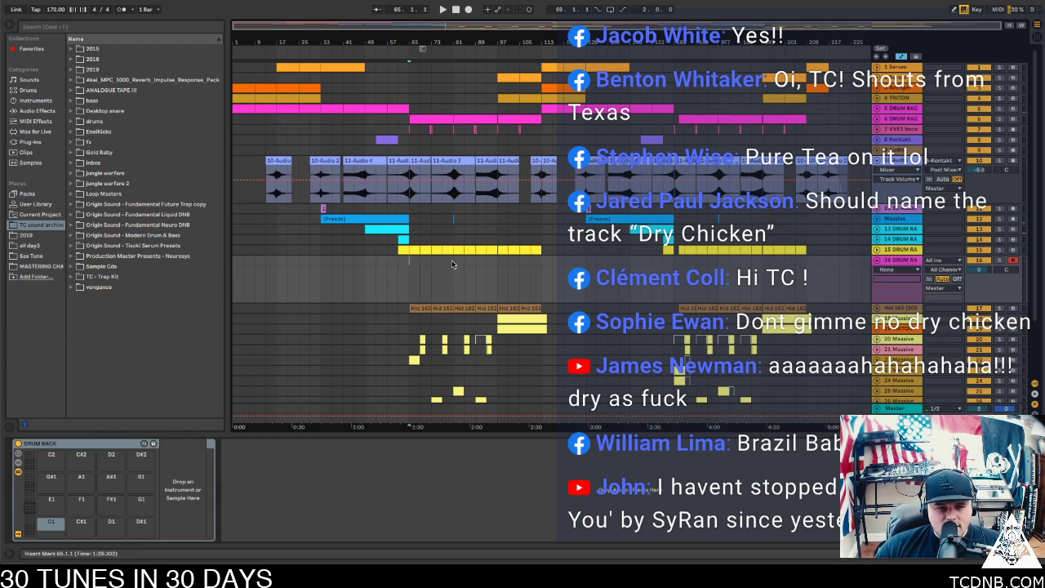
drag(455, 264, 497, 266)
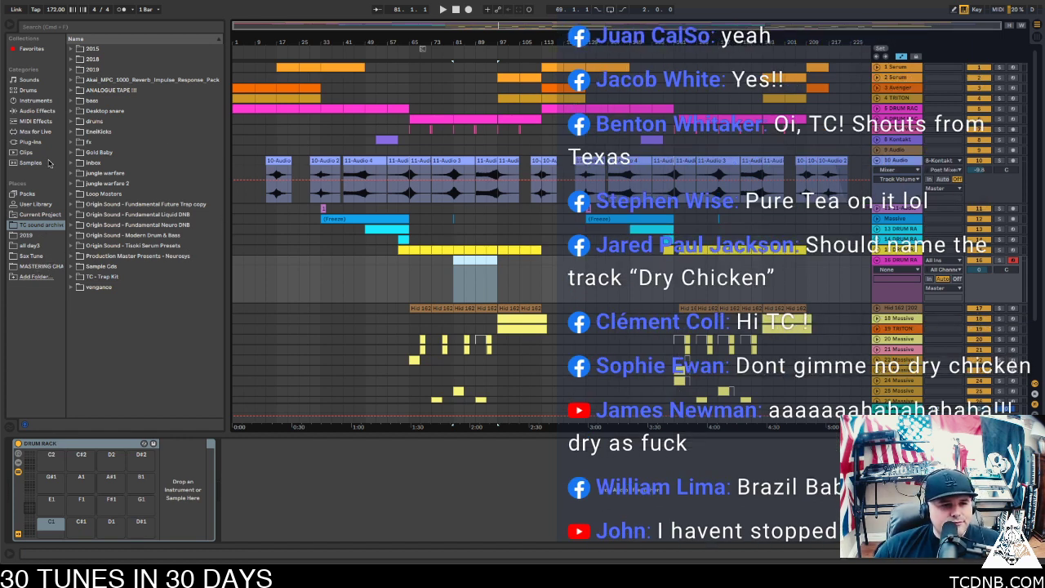
Load a4.wav from the TC sound archive's drums, cymbels, cymbel folder onto the drum rack's C1 pad
click(40, 225)
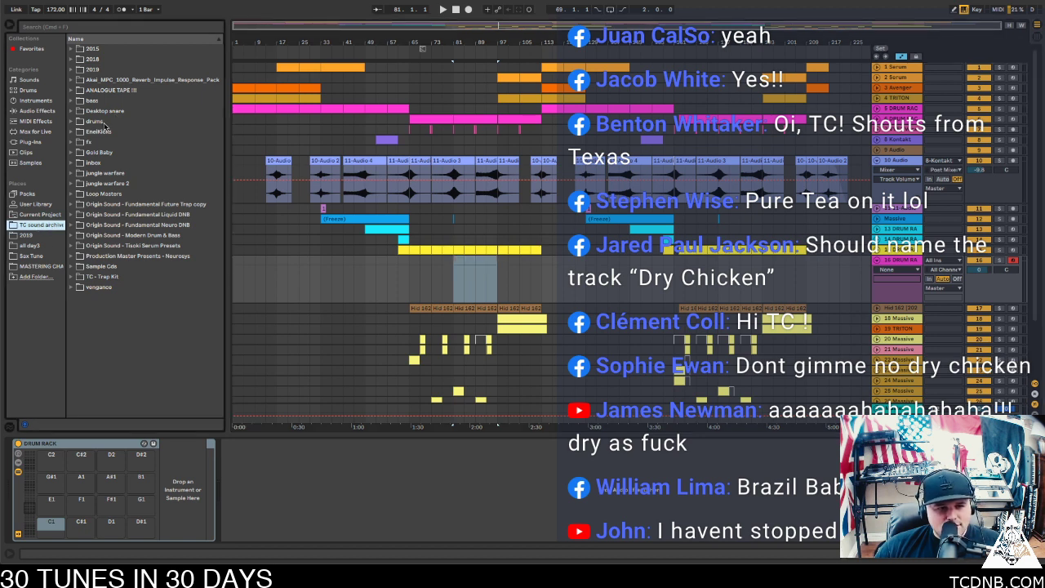
click(72, 122)
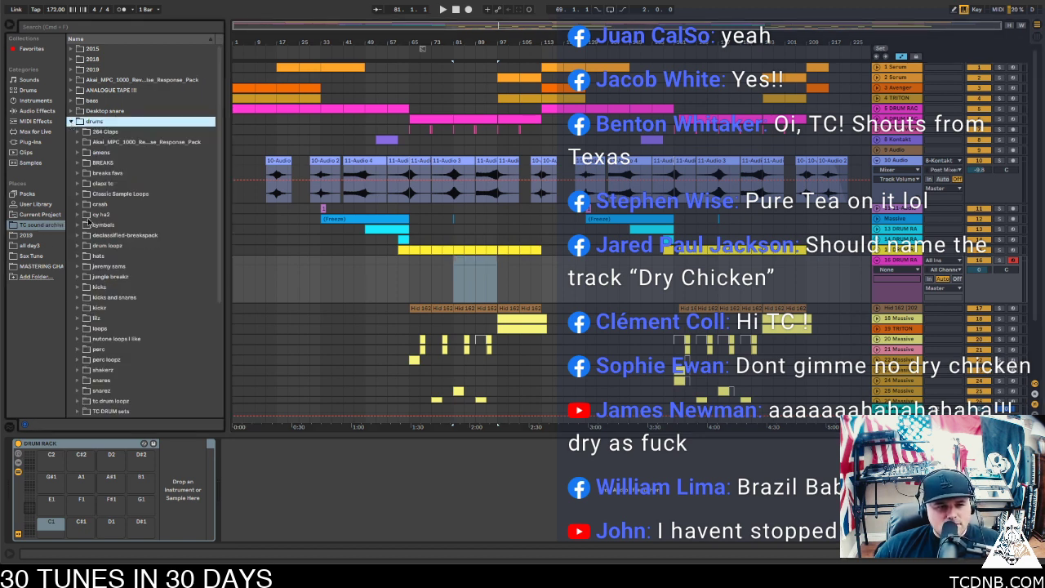
scroll(98, 233, down, 3)
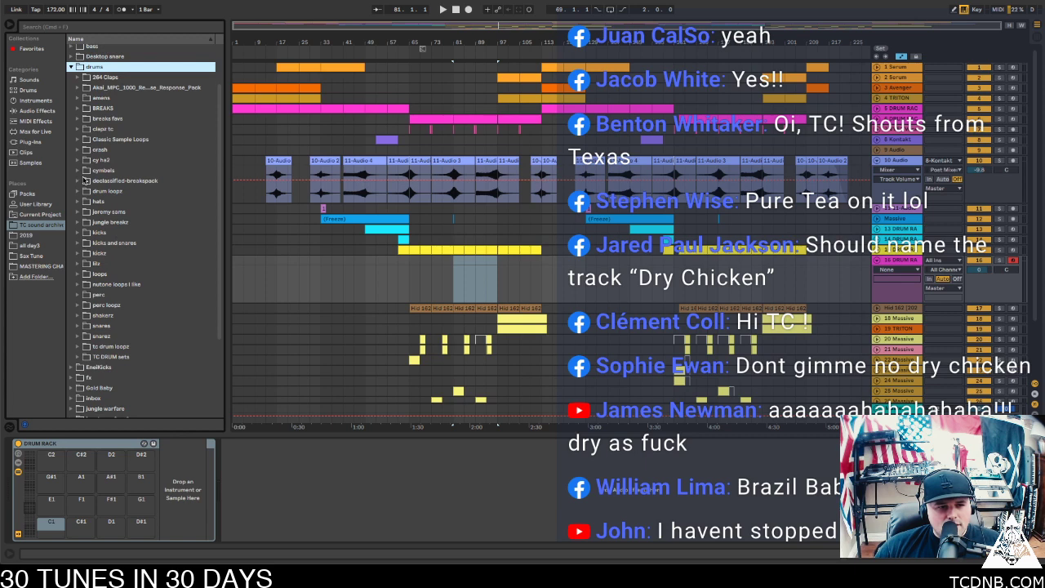
click(78, 171)
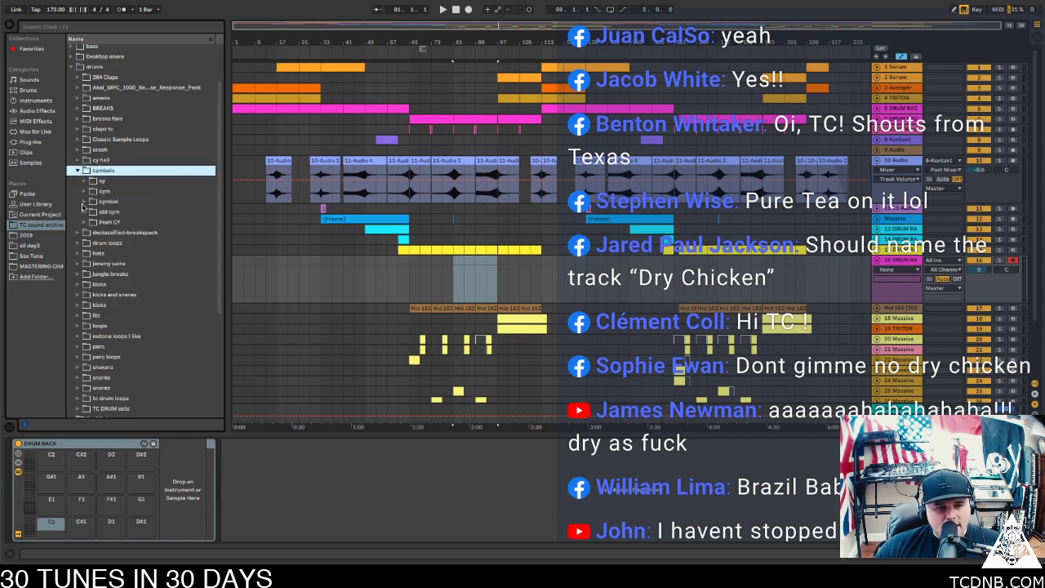
click(84, 202)
click(120, 245)
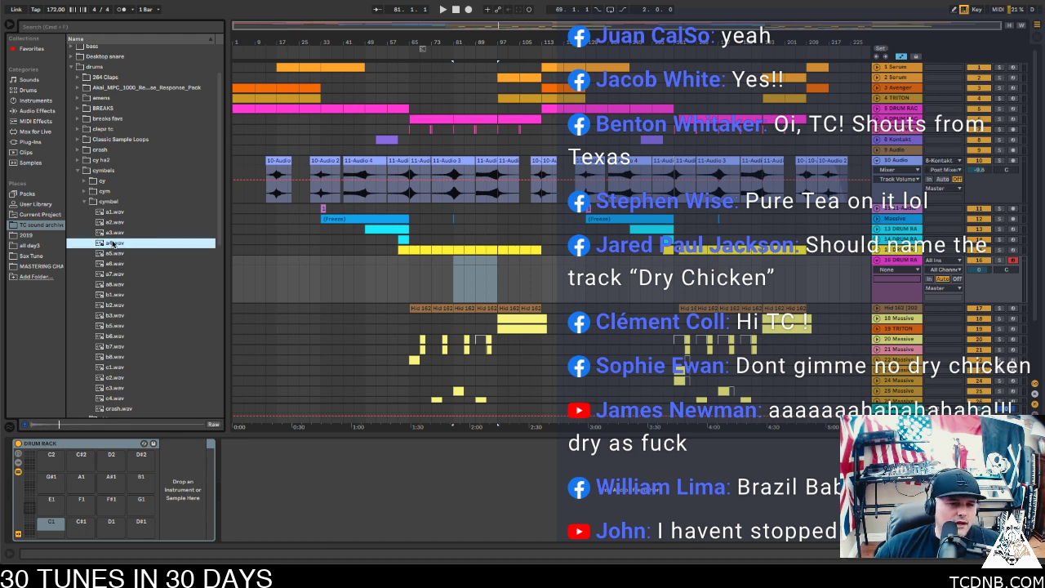
drag(113, 244, 53, 522)
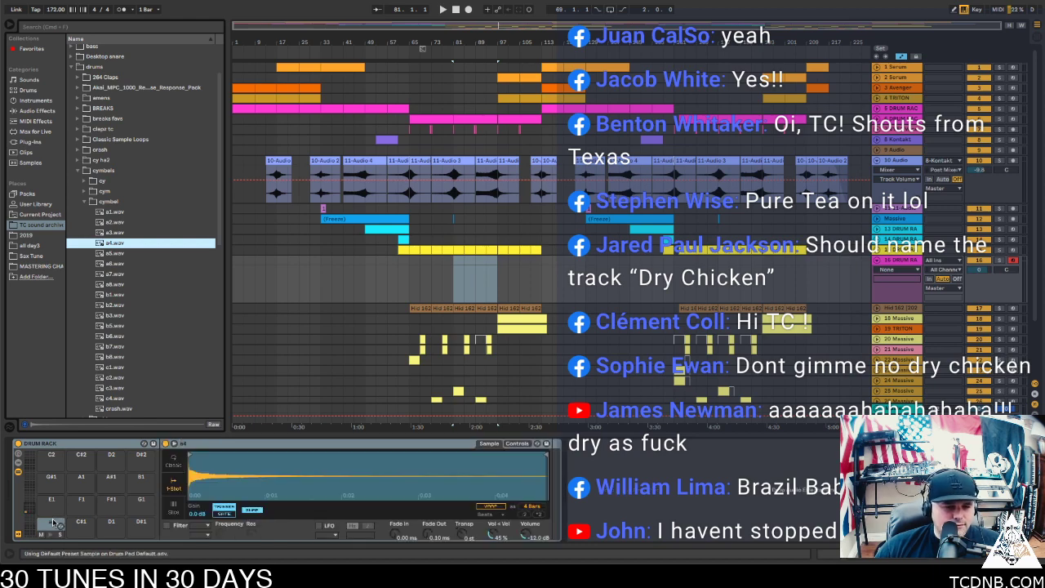
Create a MIDI clip over bars 81 to 97 on track 16 and fill its first eight bars with a4 hits on beats 1 and 3
drag(454, 261, 492, 263)
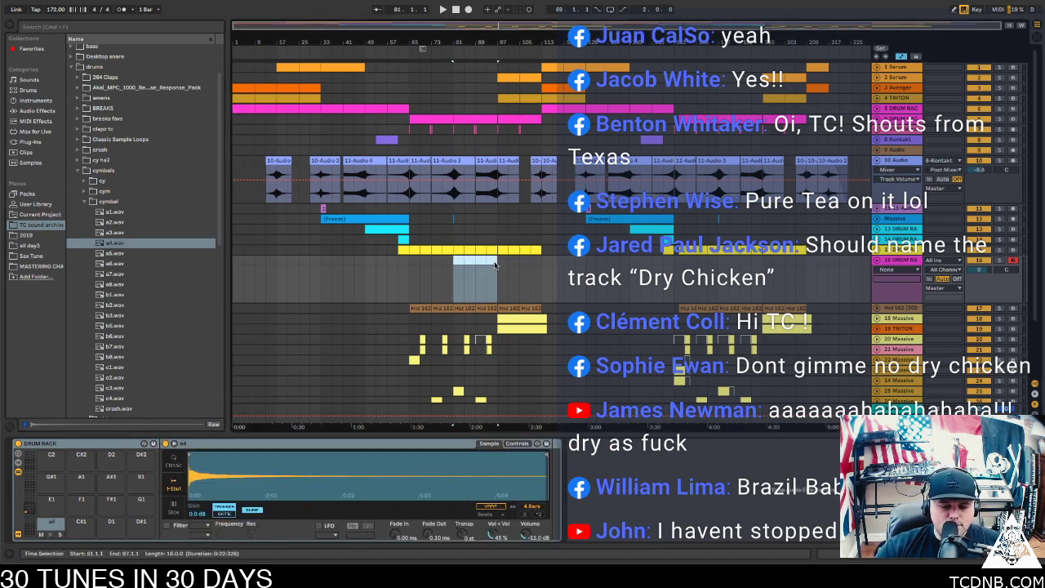
key(ctrl+shift+m)
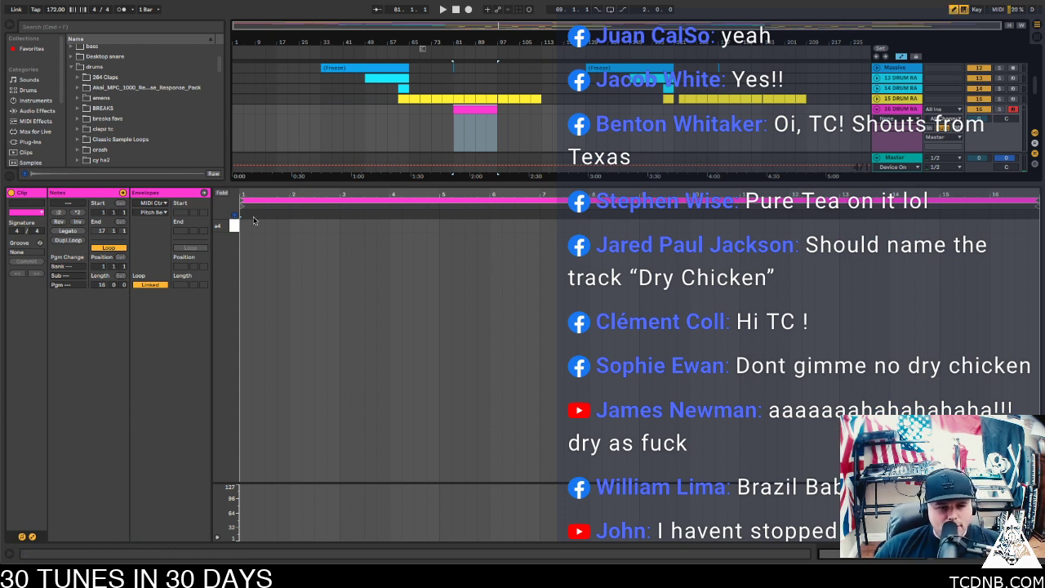
double_click(247, 223)
double_click(271, 224)
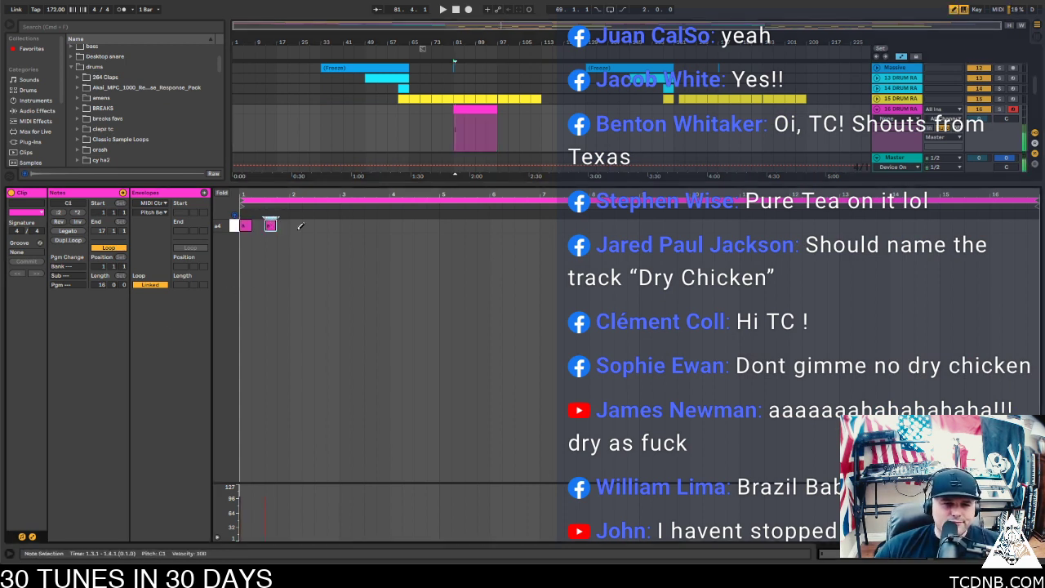
double_click(296, 225)
double_click(321, 225)
key(space)
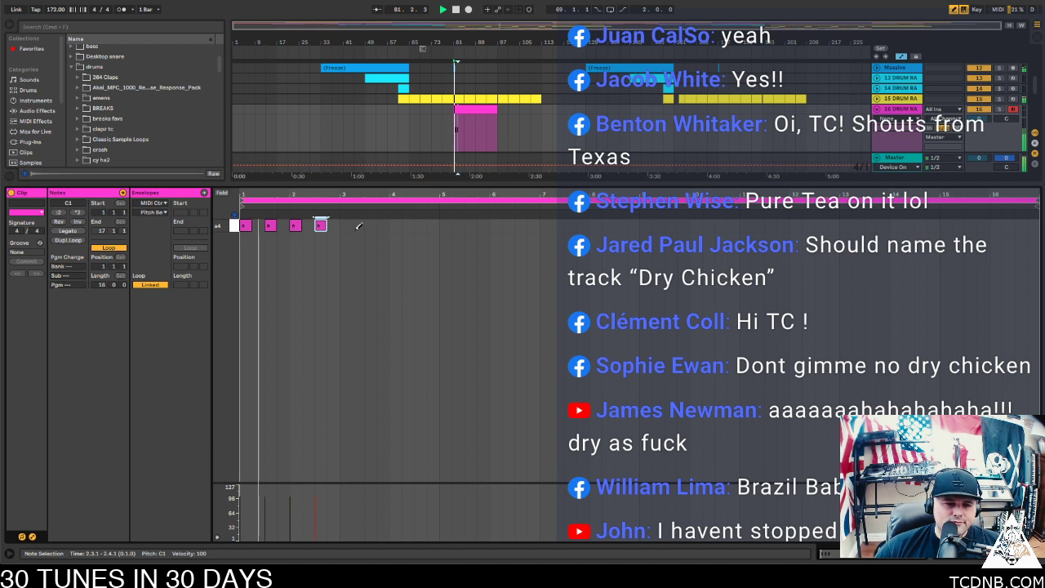
double_click(345, 225)
double_click(370, 225)
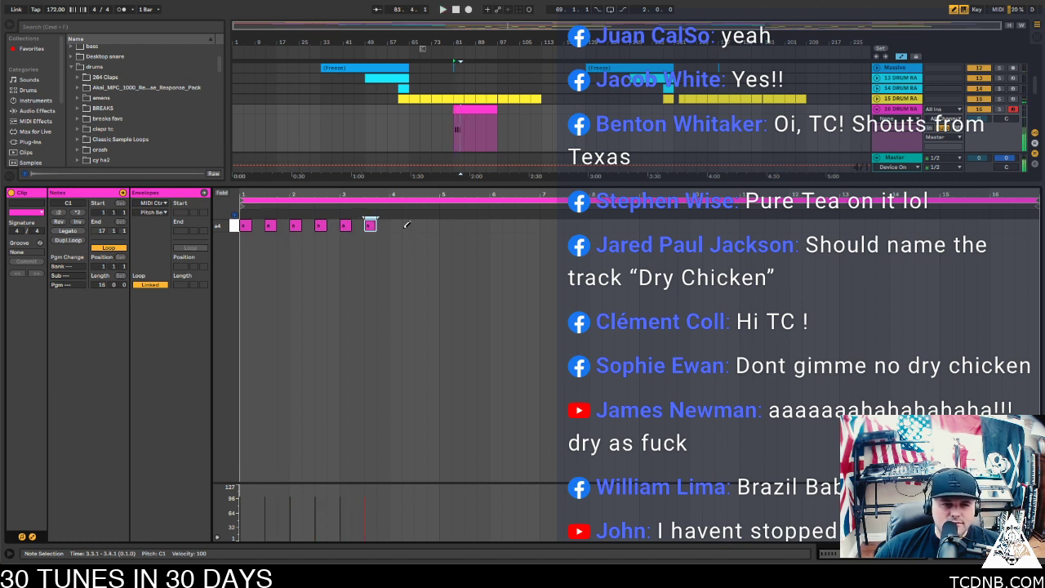
double_click(395, 224)
double_click(419, 225)
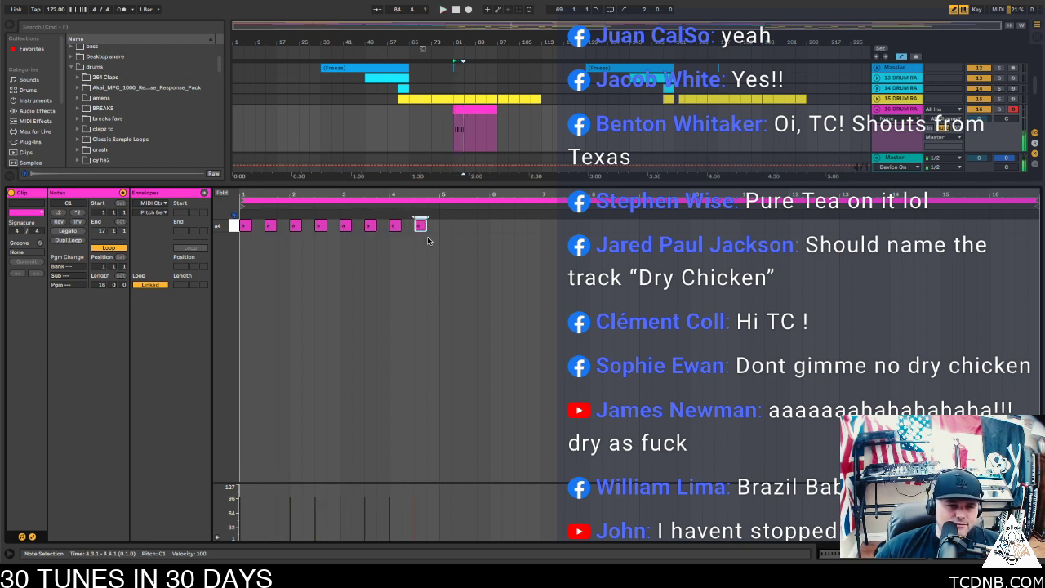
mouse_move(442, 226)
mouse_down()
mouse_move(242, 225)
mouse_move(446, 225)
mouse_up()
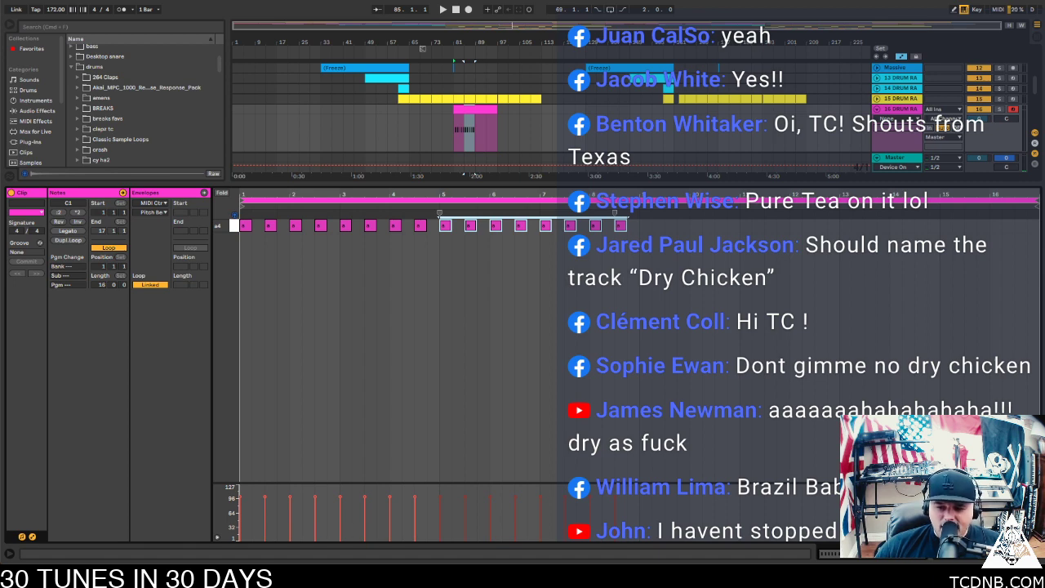
Shorten the cymbal clip on track 16 to end at bar 89 and duplicate it over bars 89 to 97
key(super+alt+l)
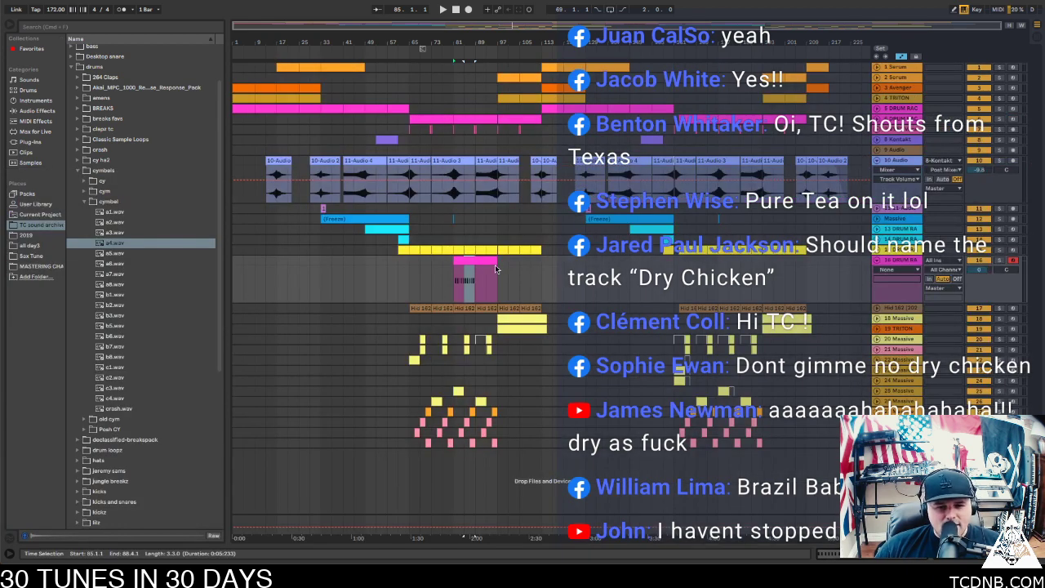
drag(495, 259, 475, 260)
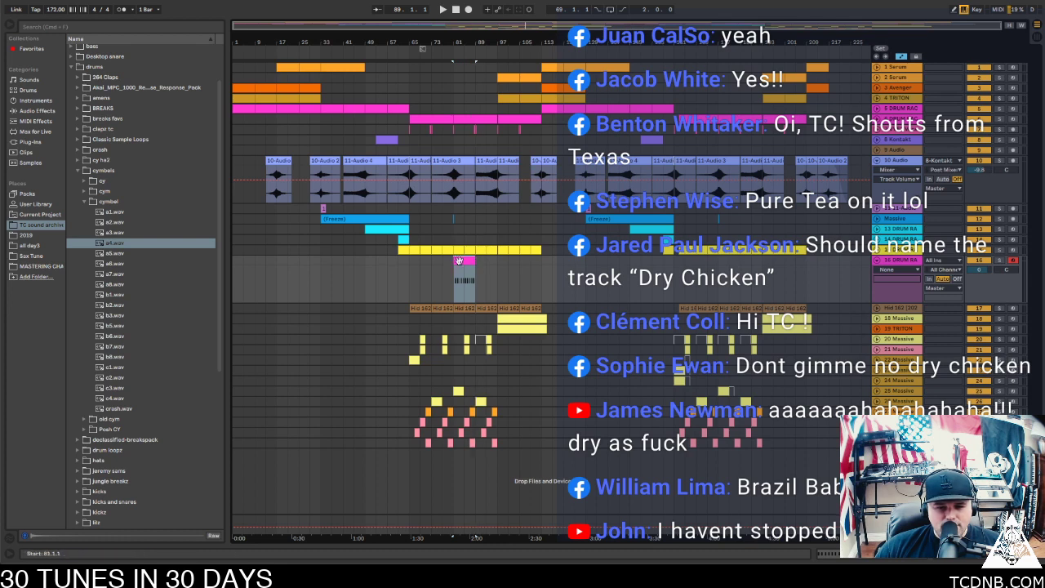
click(459, 260)
key(super+d)
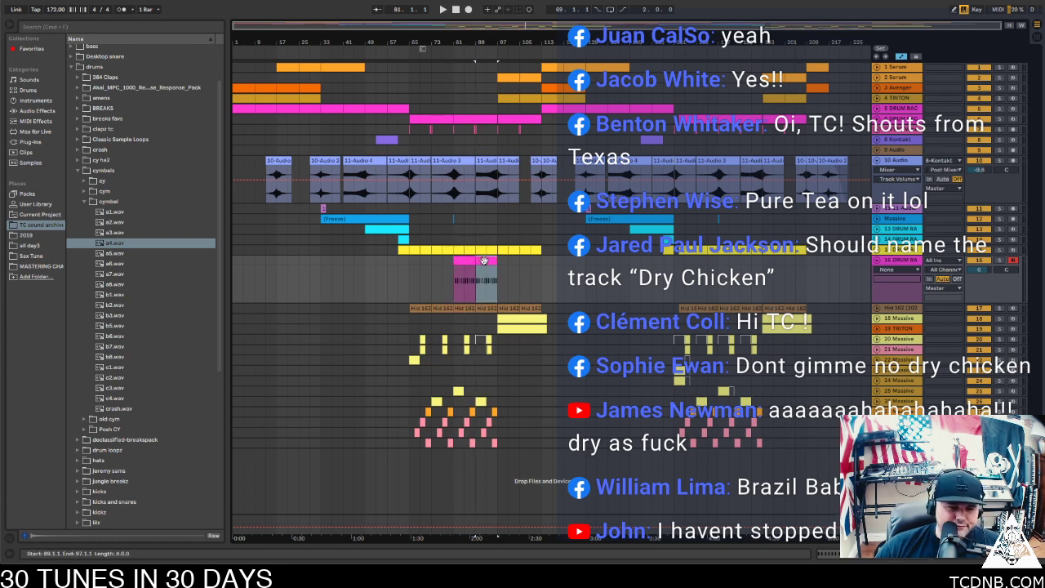
click(463, 260)
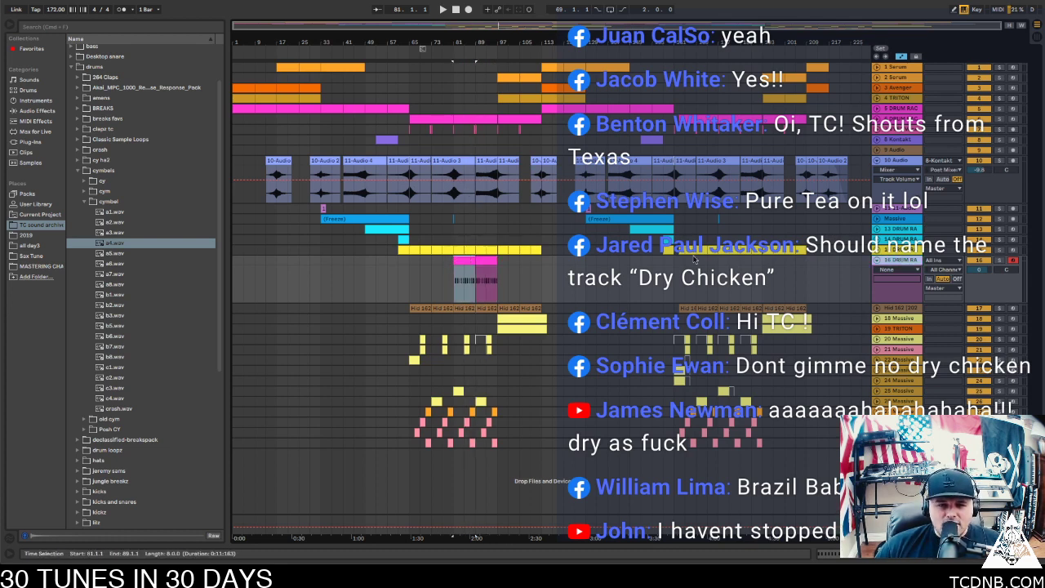
Add an EQ Eight after the drum rack on the soloed track 16 and raise its band 1 low cut to 212 Hz
key(space)
key(super+alt+l)
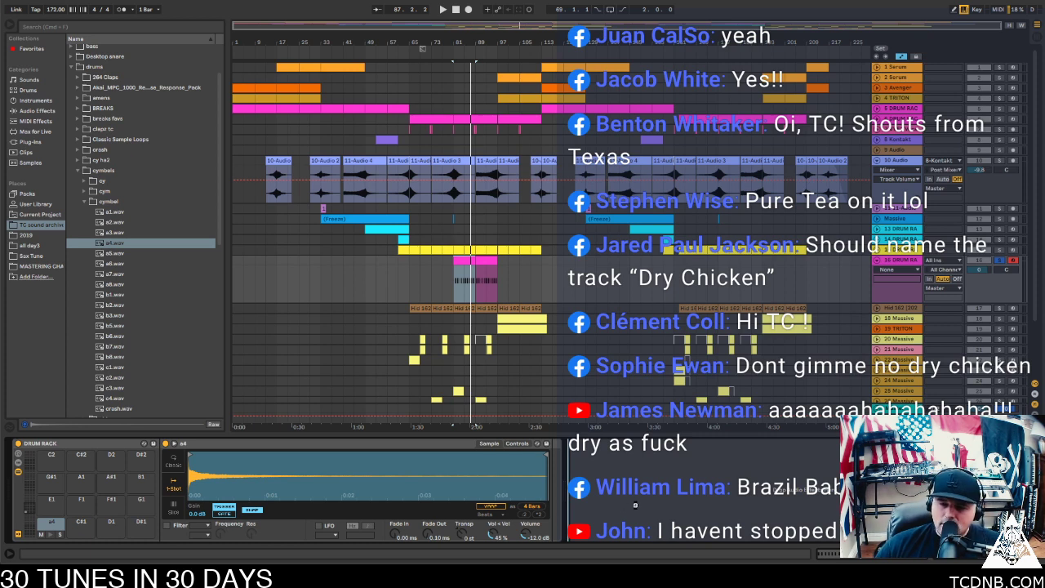
key(super+v)
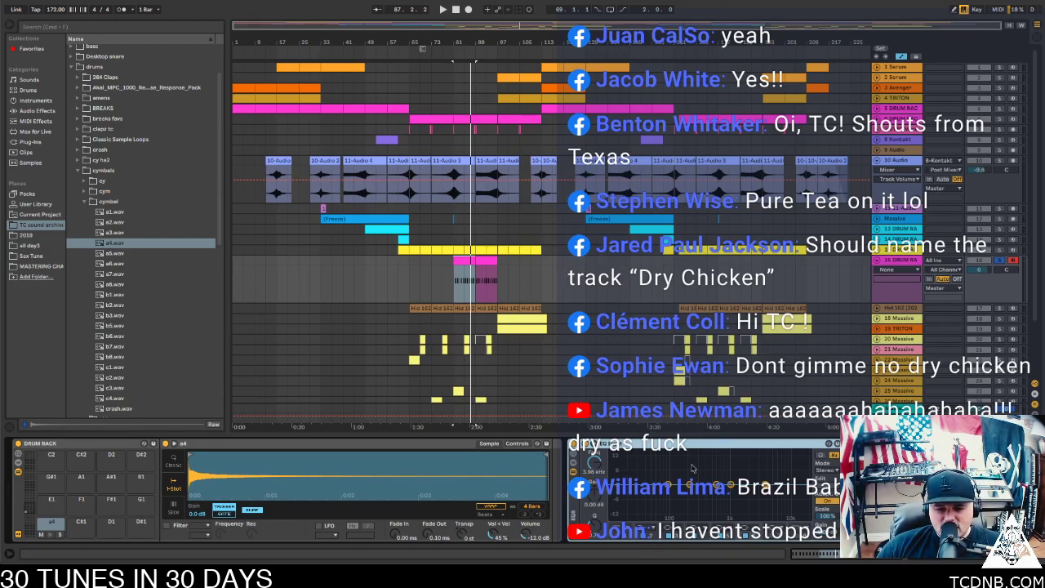
click(622, 536)
drag(593, 463, 593, 445)
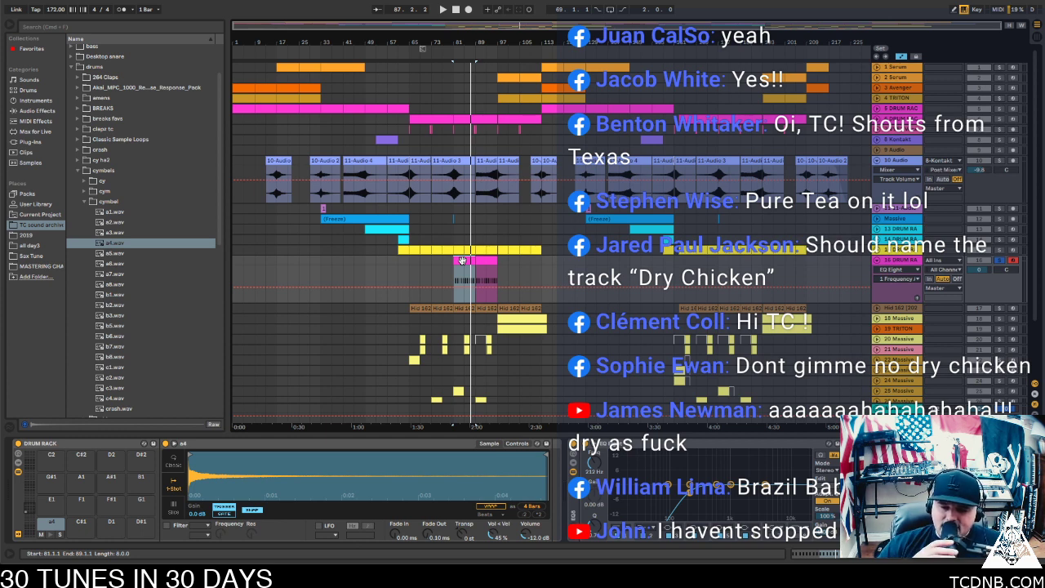
During playback, raise the cymbal's low cut to about 1.32 kHz, then lower track 16's volume to -7.5 dB and unsolo it
key(space)
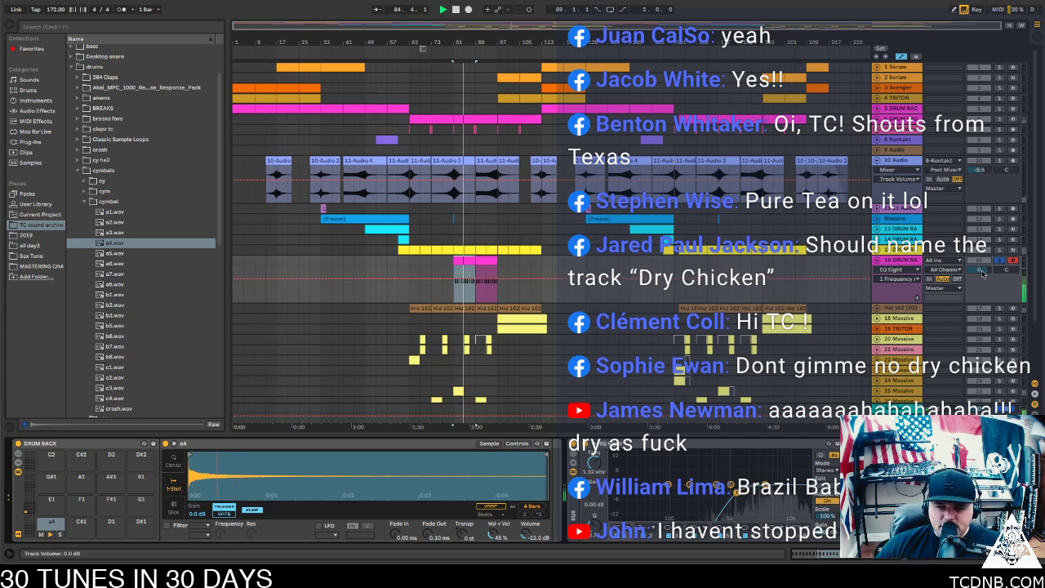
mouse_move(978, 270)
mouse_down()
mouse_move(978, 286)
mouse_move(978, 272)
mouse_up()
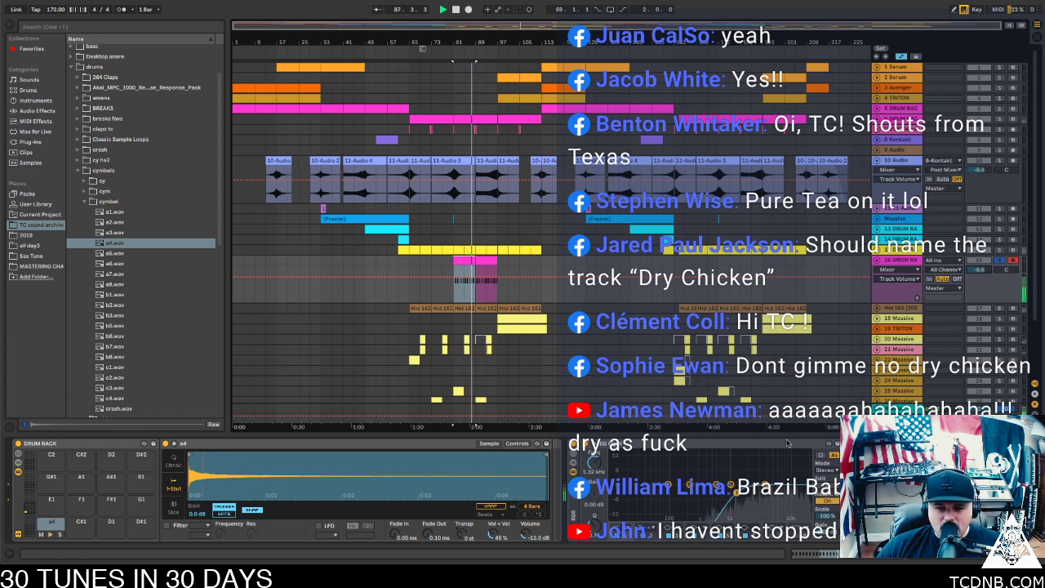
click(999, 261)
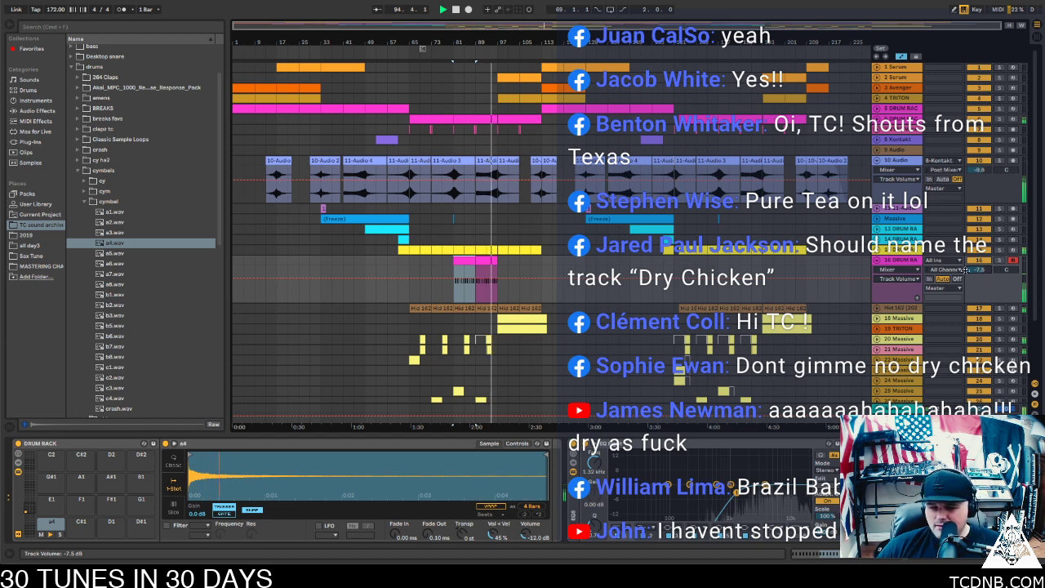
Duplicate both cymbal clips on track 16 so the pattern also covers bars 97 to 113
click(484, 258)
shift+click(462, 261)
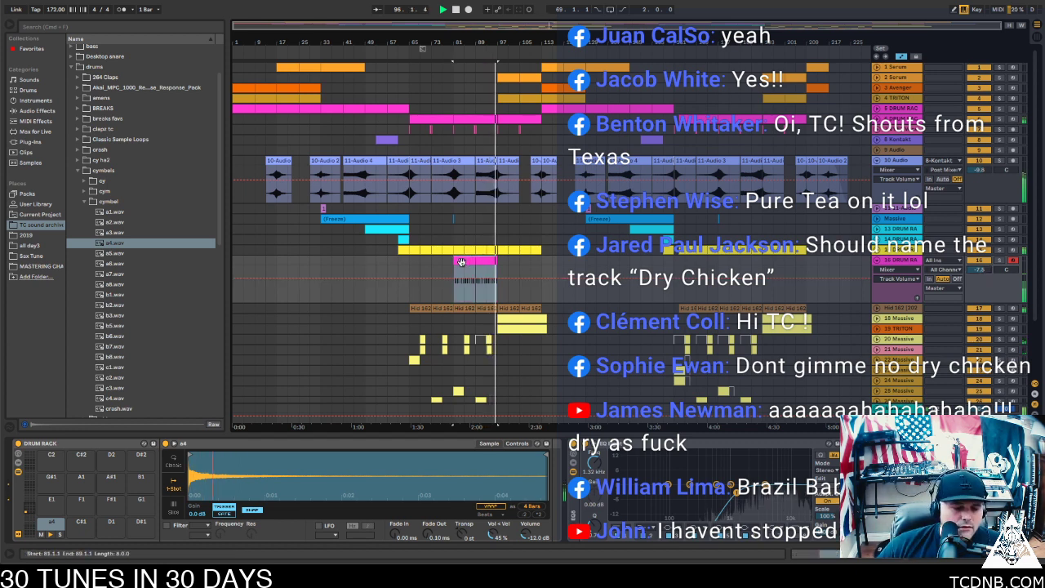
key(super+d)
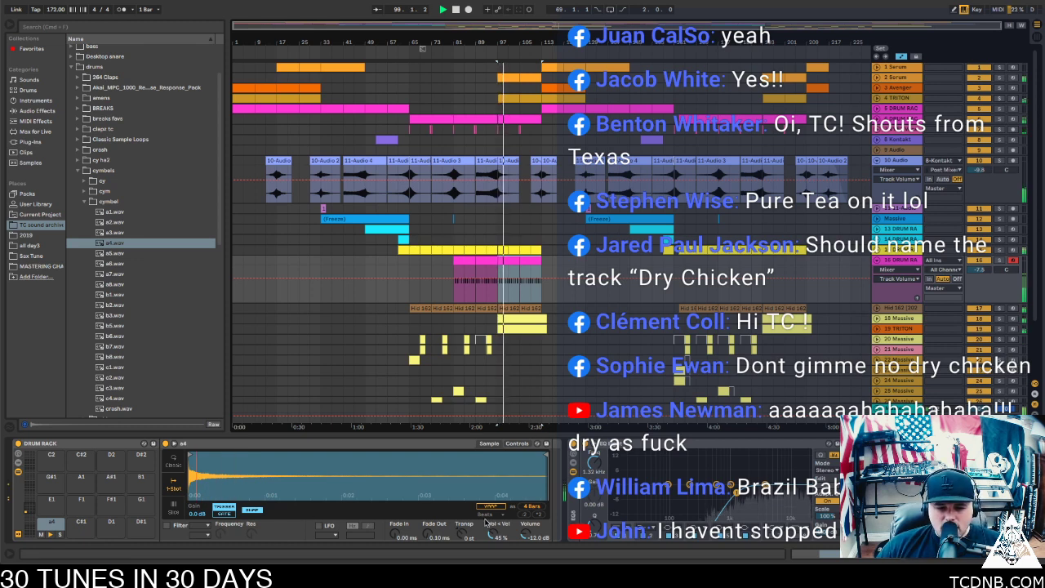
Switch the a4 sampler to Classic mode with a 4.77 s release and lower track 16's volume to -12.1 dB
click(173, 459)
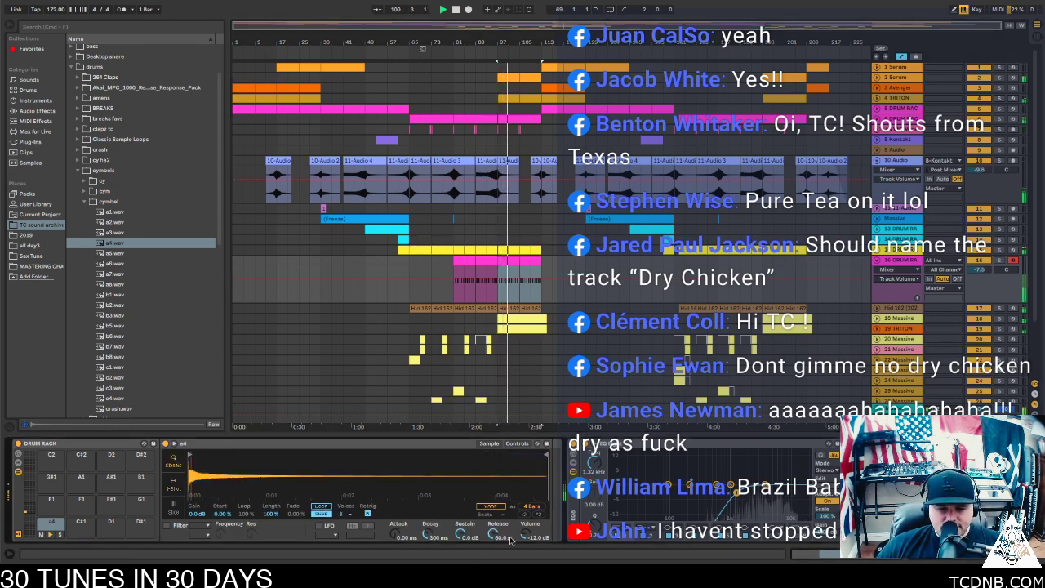
click(500, 534)
mouse_move(500, 534)
mouse_down()
mouse_move(500, 564)
mouse_move(500, 526)
mouse_up()
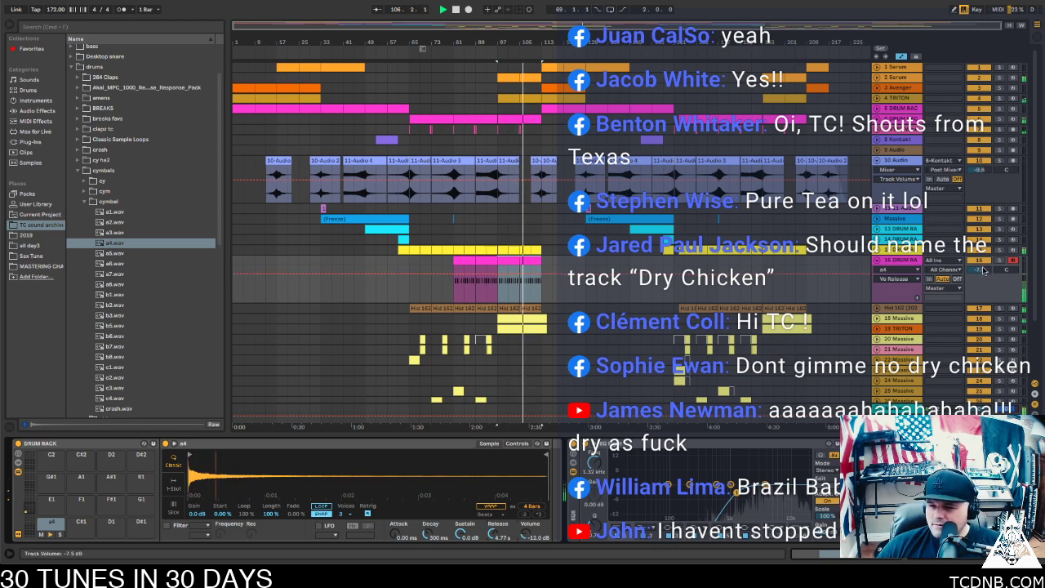
mouse_move(979, 269)
mouse_down()
mouse_move(979, 286)
mouse_move(984, 270)
mouse_up()
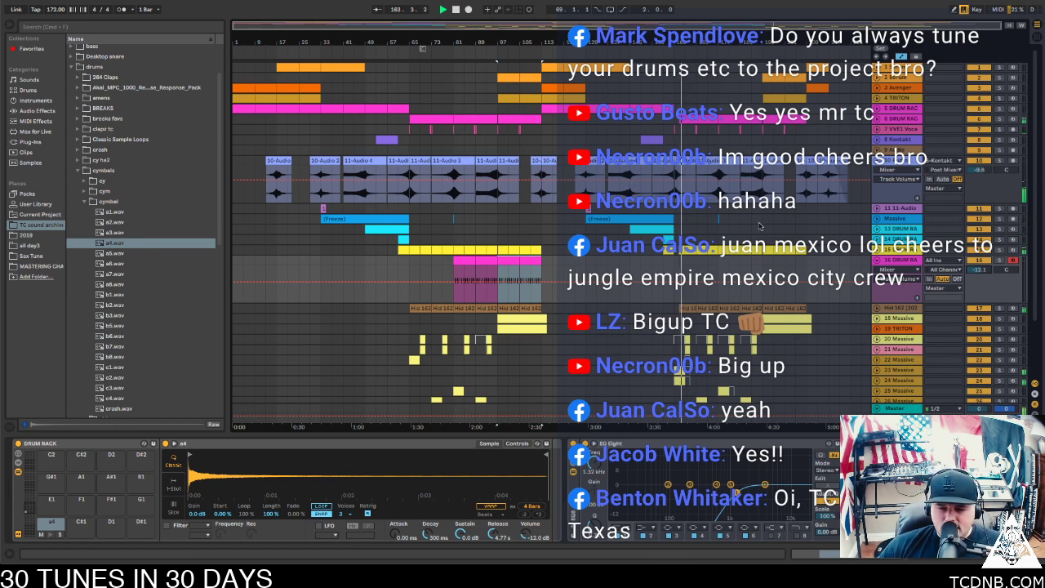
Copy all the cymbal clips from bars 81 to 113 on track 16 to the second drop, starting at about bar 177
click(498, 271)
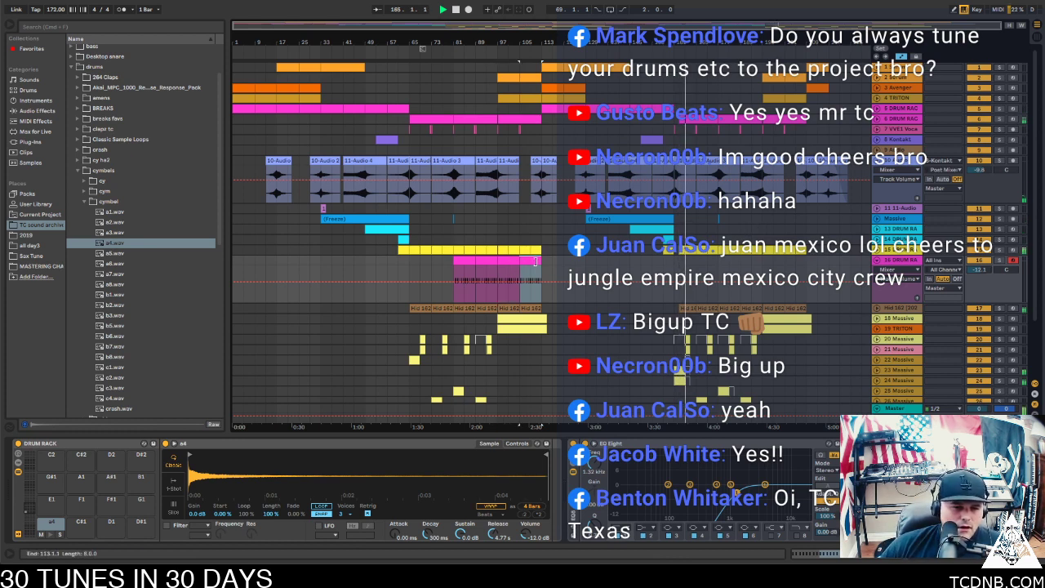
shift+click(463, 262)
drag(463, 262, 735, 262)
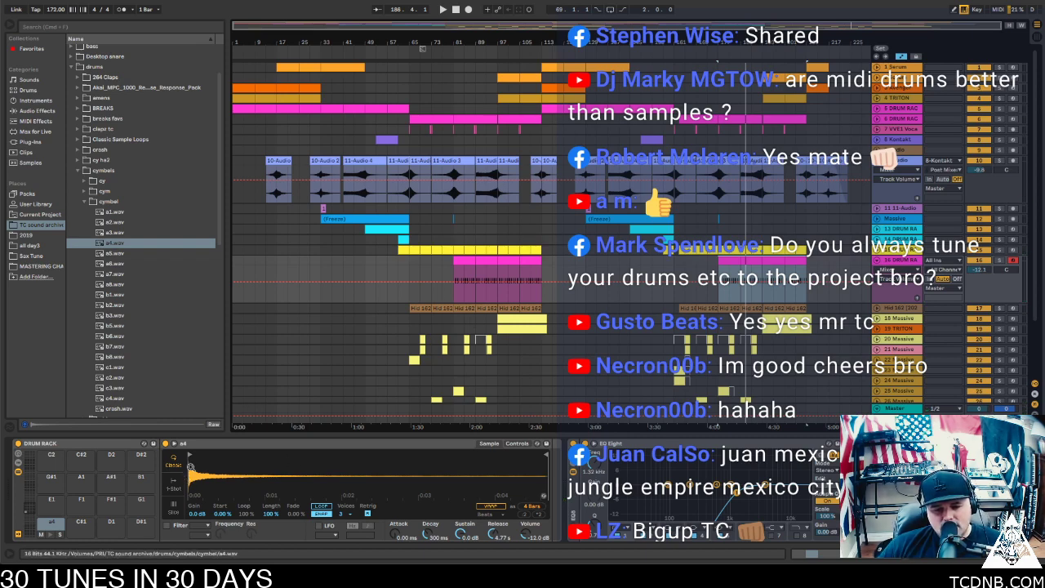
Zoom in on the a4 sample's attack and move the sample start slightly later, with bars 81 to 89 selected on track 16
drag(187, 473, 188, 531)
scroll(189, 472, up, 3)
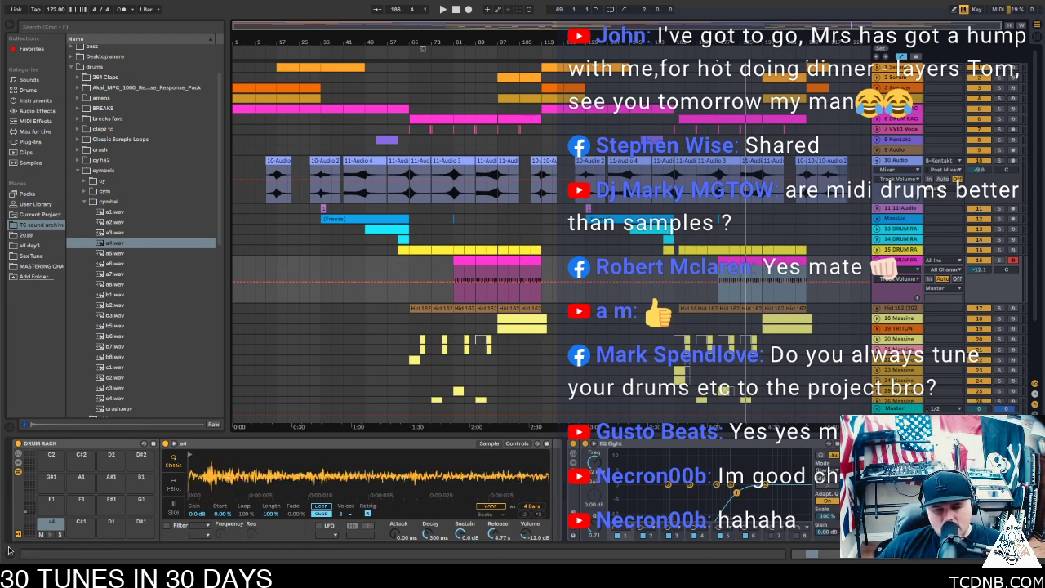
drag(474, 260, 447, 278)
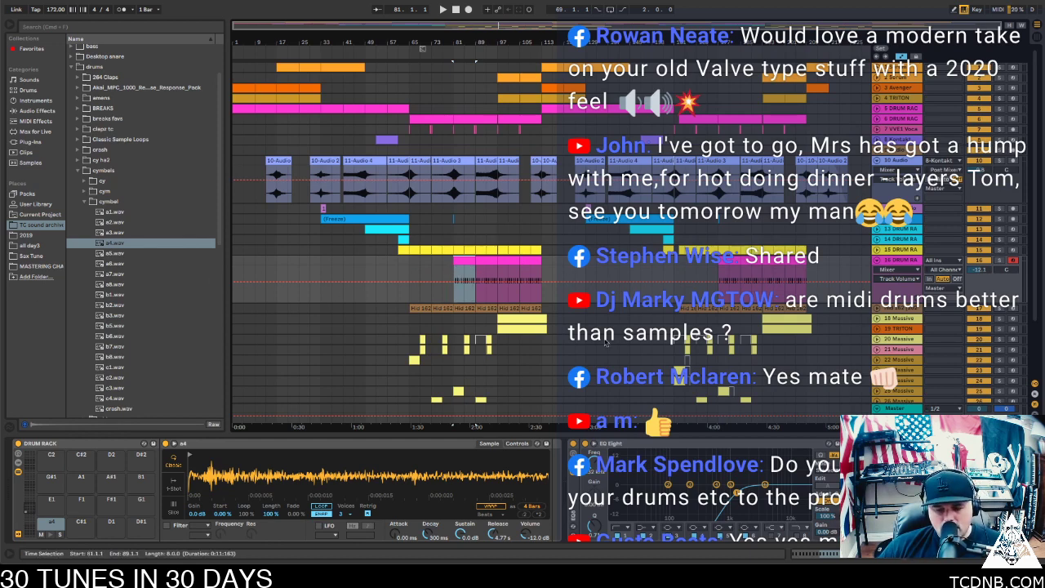
drag(191, 453, 210, 454)
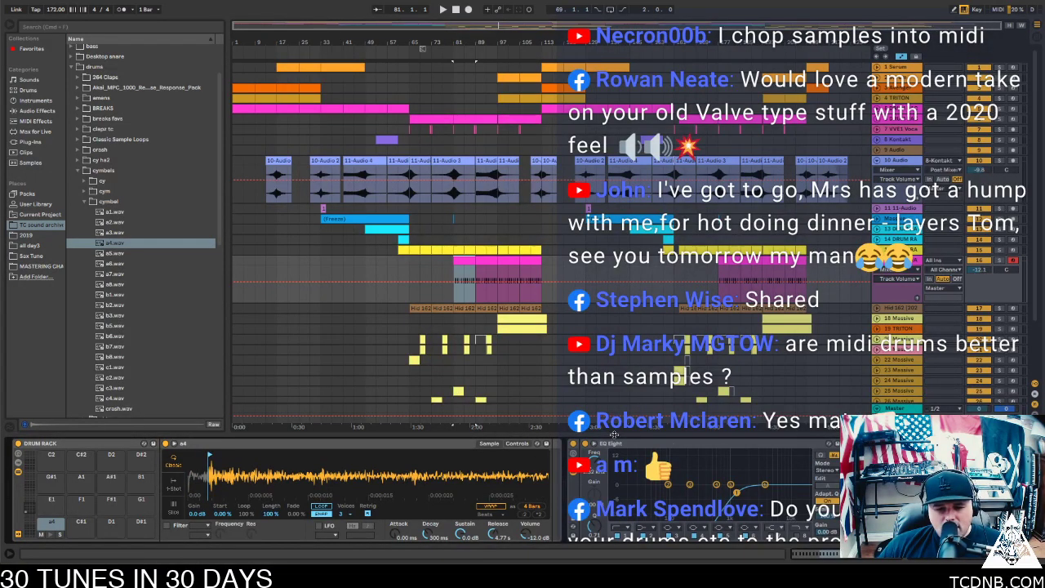
Audition a different transposition of the a4 sample from bar 81 and return it to 0 st
click(517, 444)
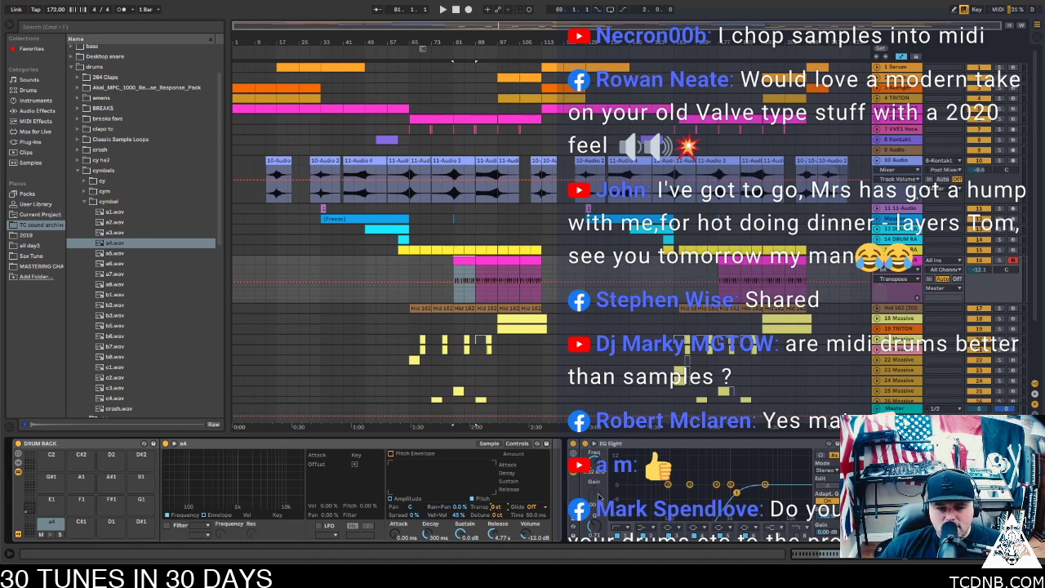
key(space)
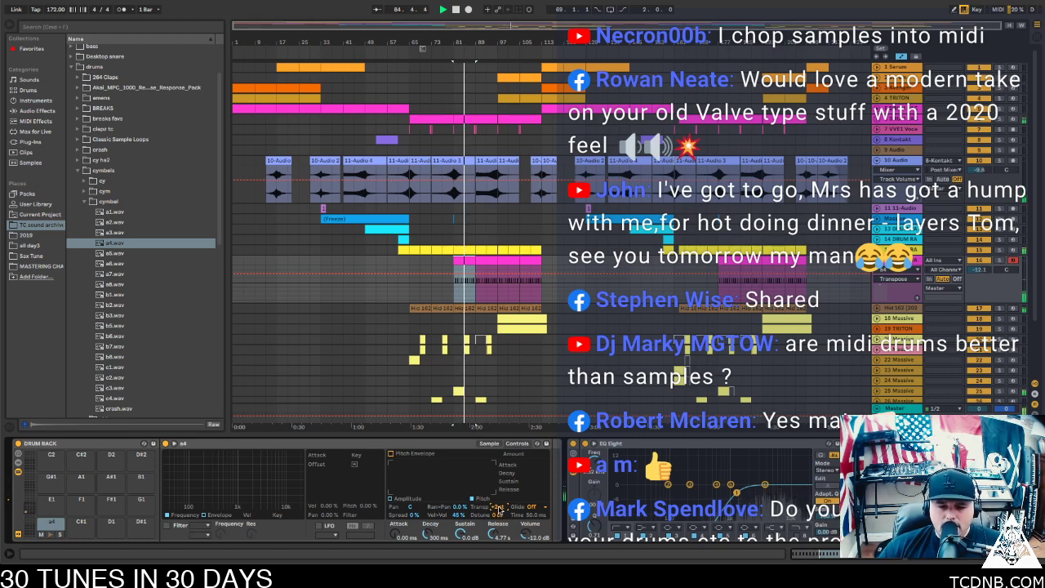
drag(499, 508, 499, 529)
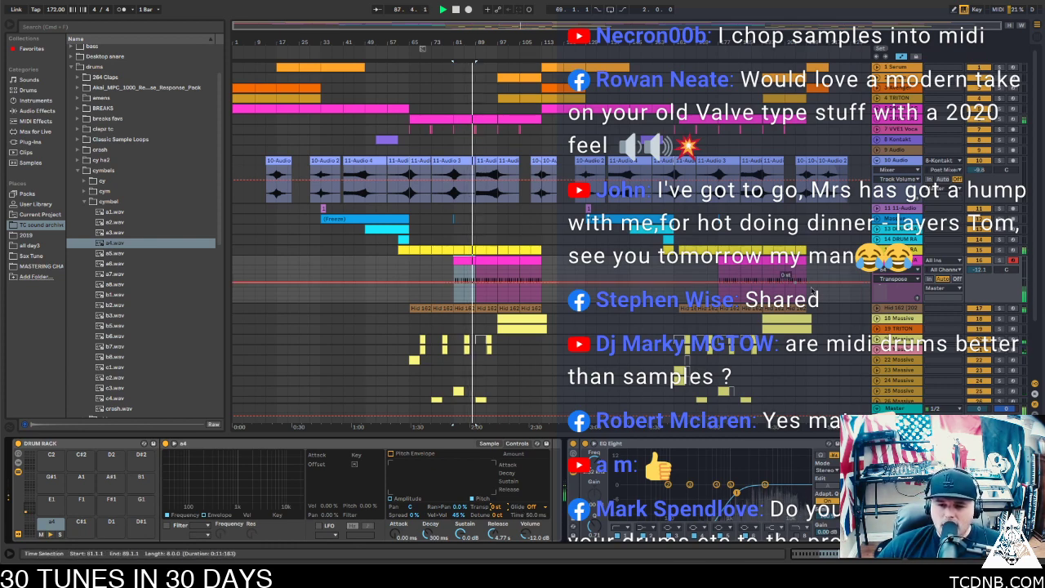
key(space)
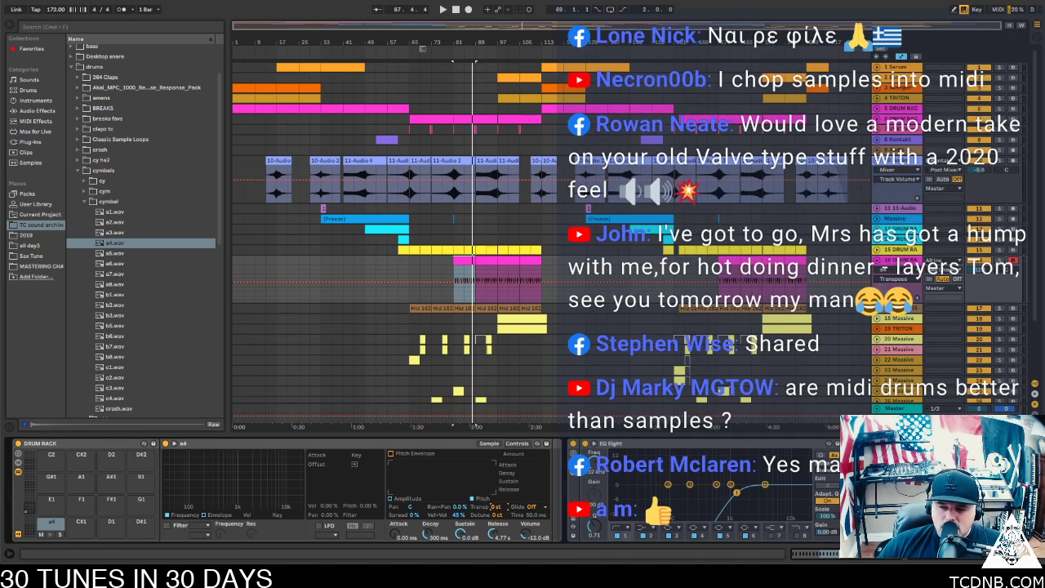
Fold tracks 16 and 10 and listen to the first drop with the new cymbal part
click(877, 261)
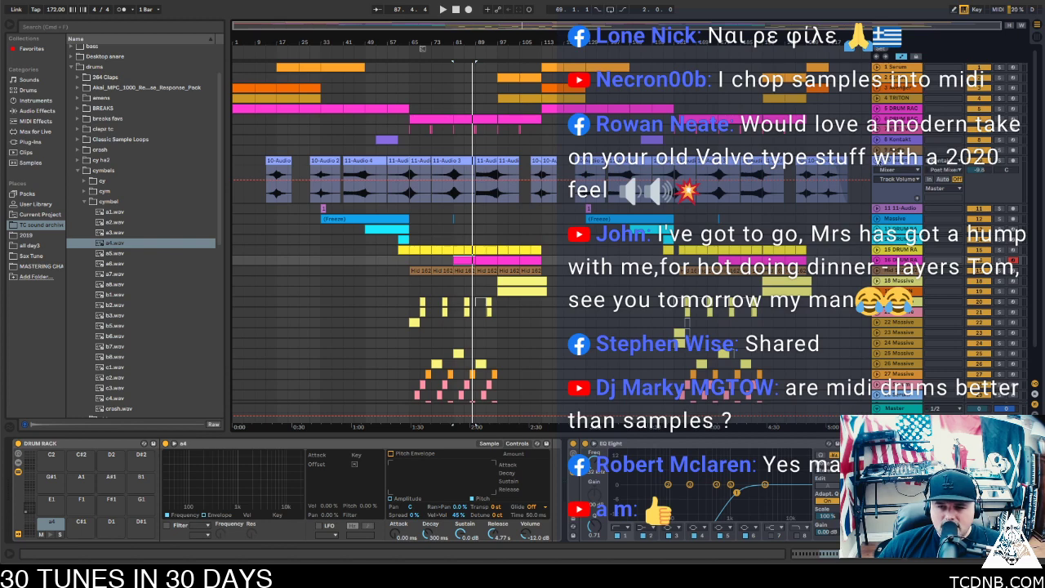
click(877, 160)
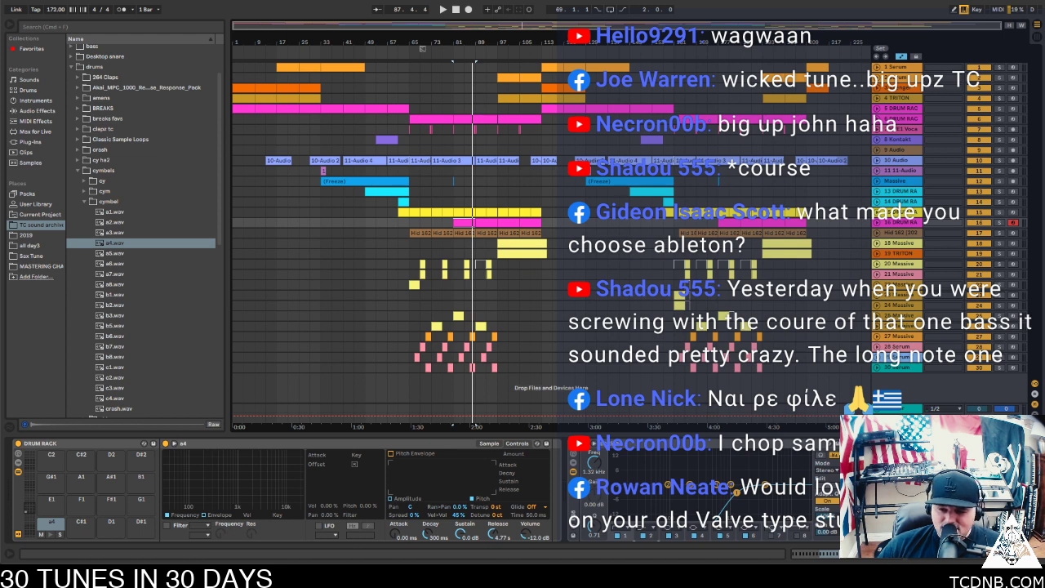
click(412, 214)
key(space)
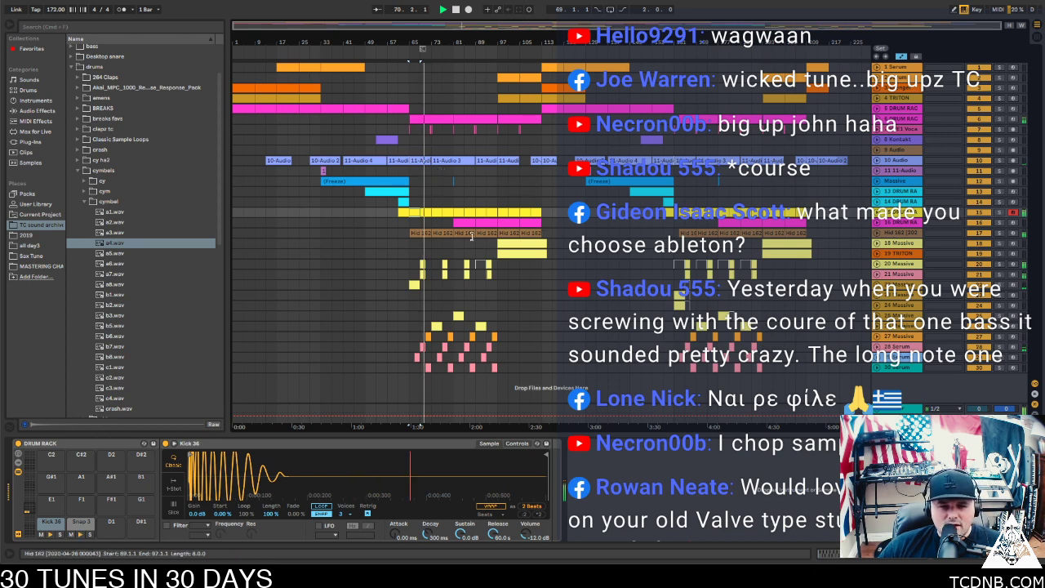
click(483, 213)
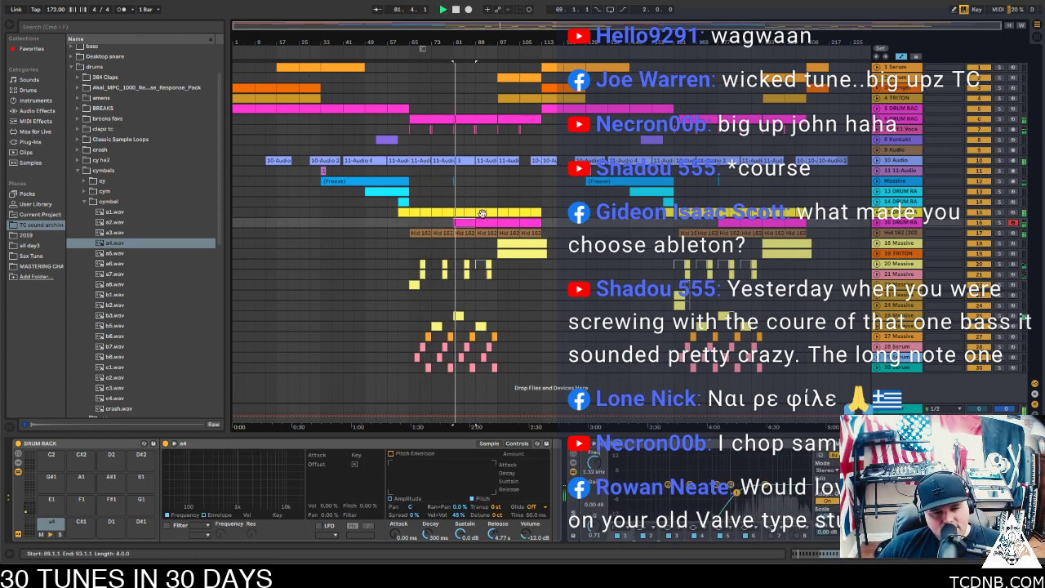
Listen to the second drop from bar 177 and the first drop from bar 65
click(460, 128)
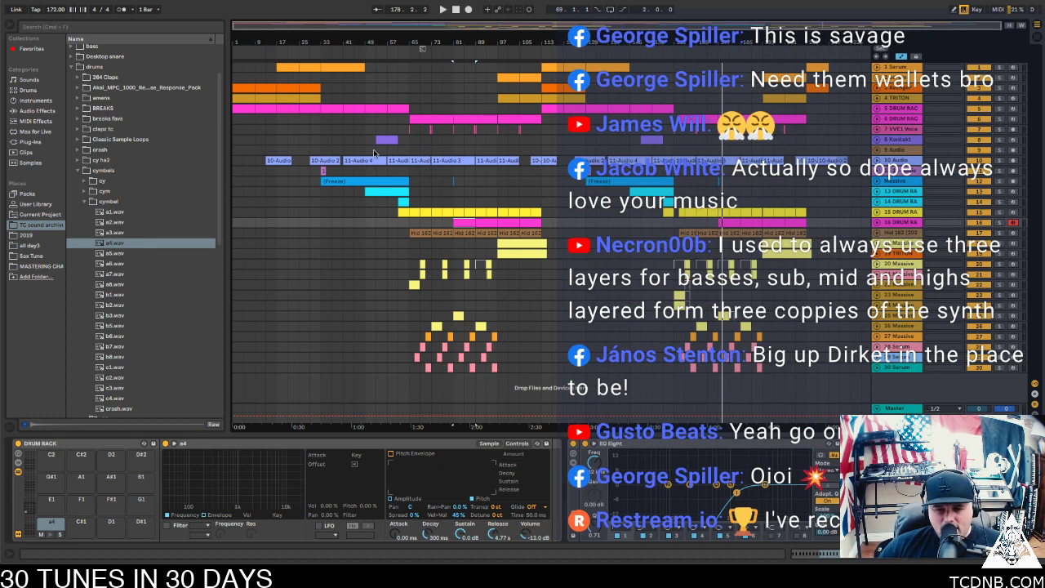
click(720, 243)
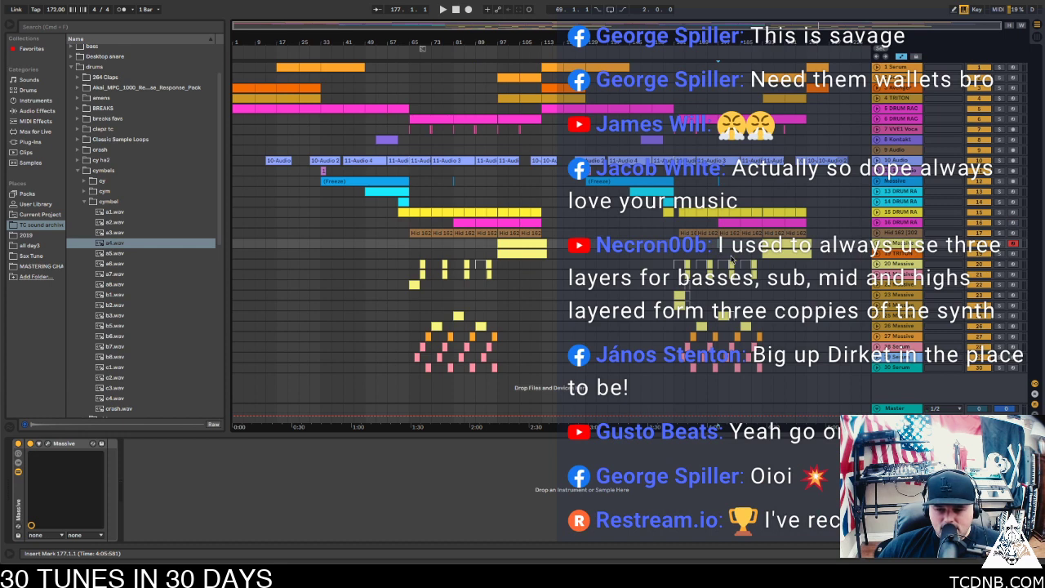
key(space)
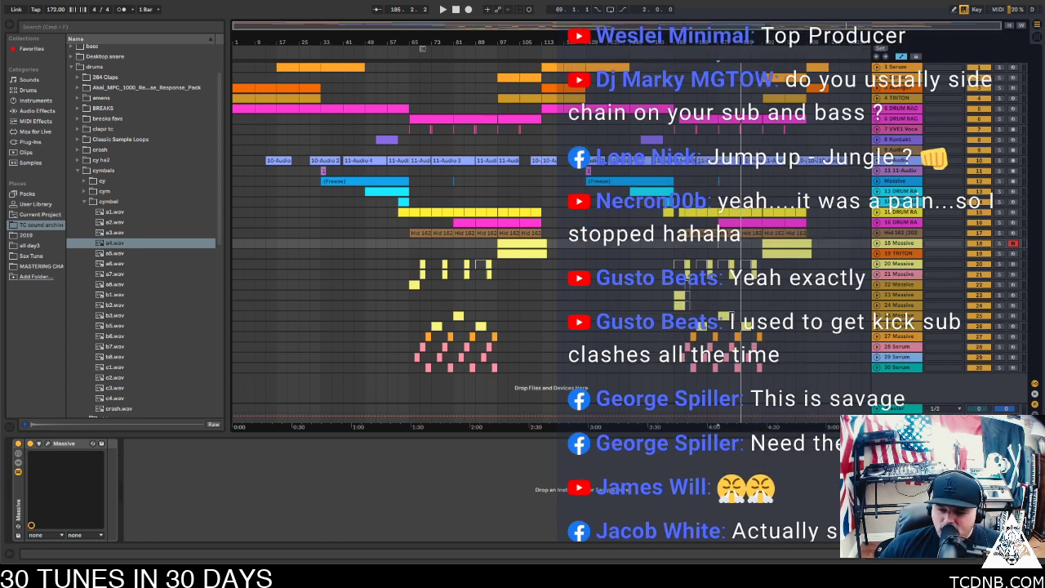
click(422, 115)
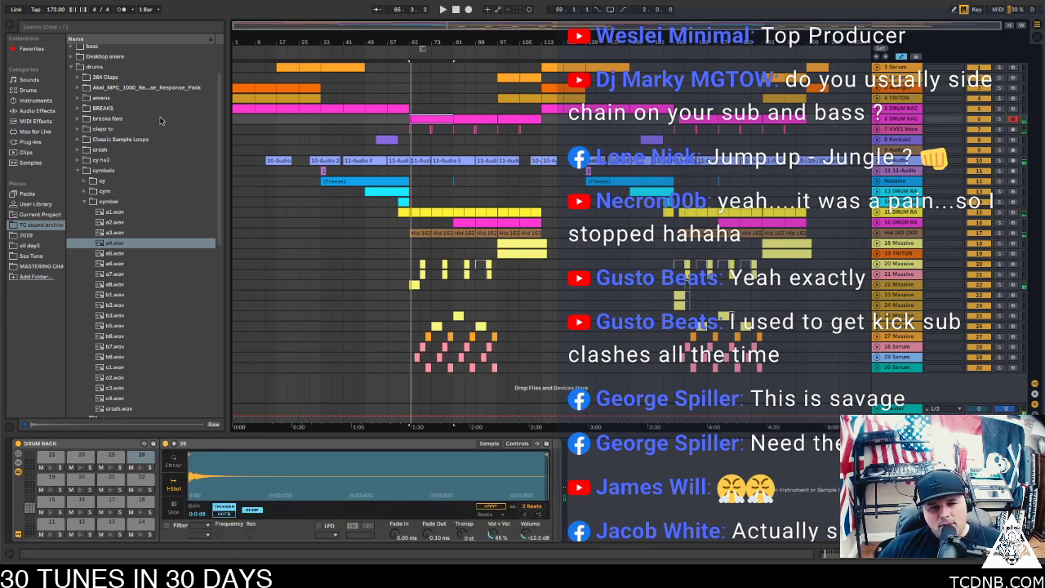
Play the arrangement through from bar 1 and save the Live Set
click(242, 87)
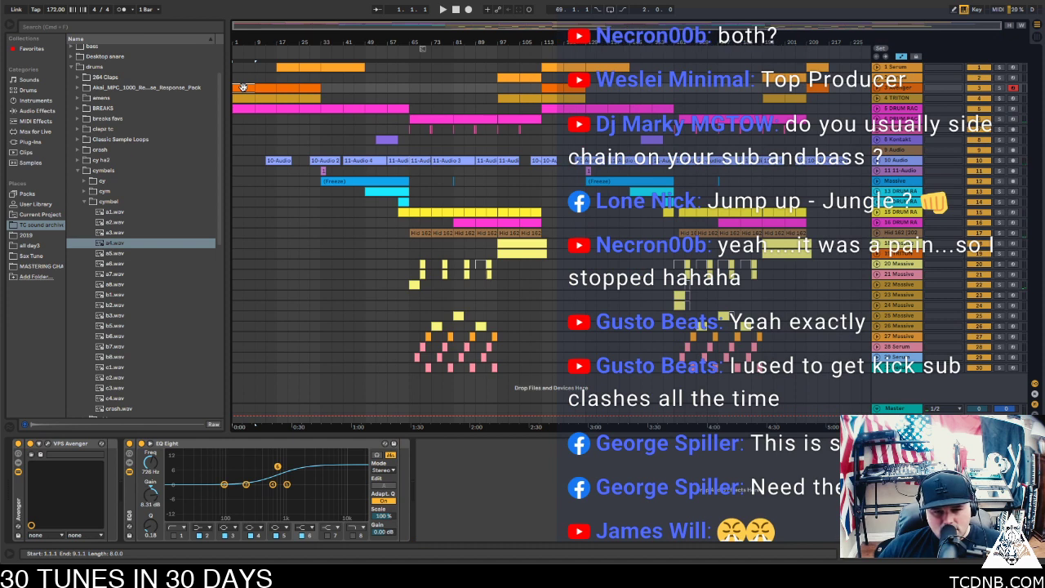
key(space)
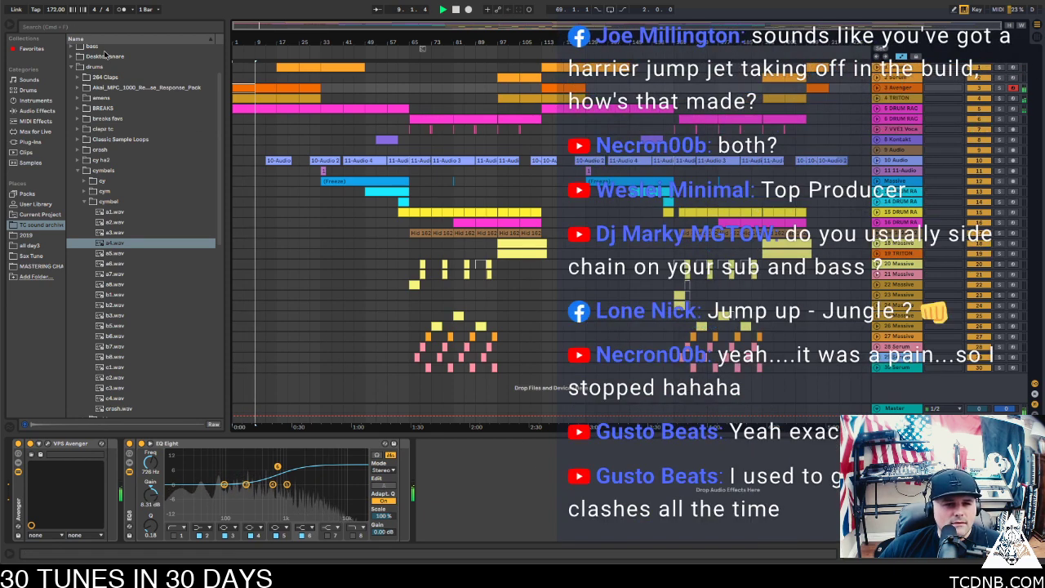
click(62, 2)
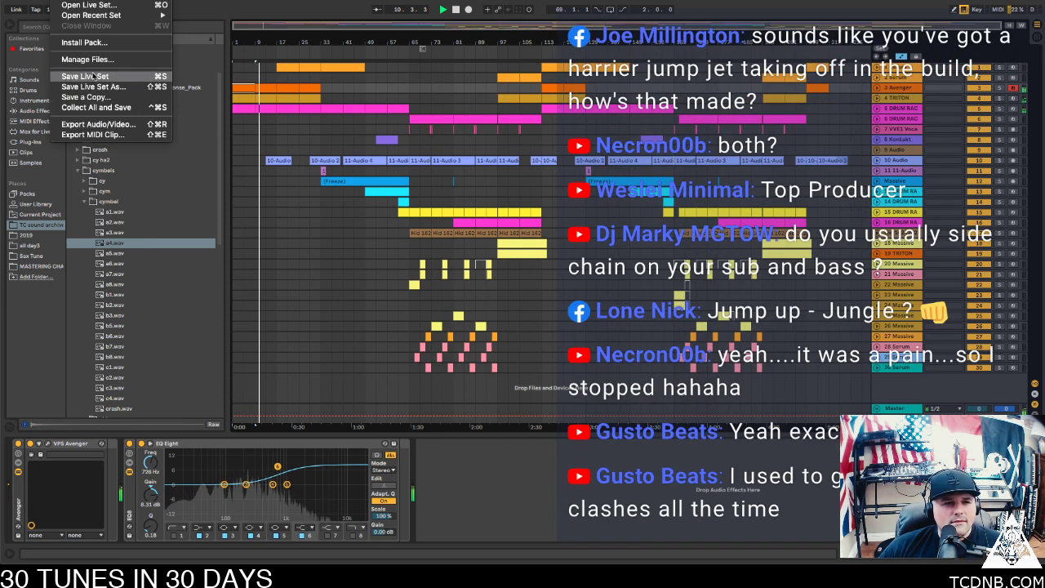
click(88, 77)
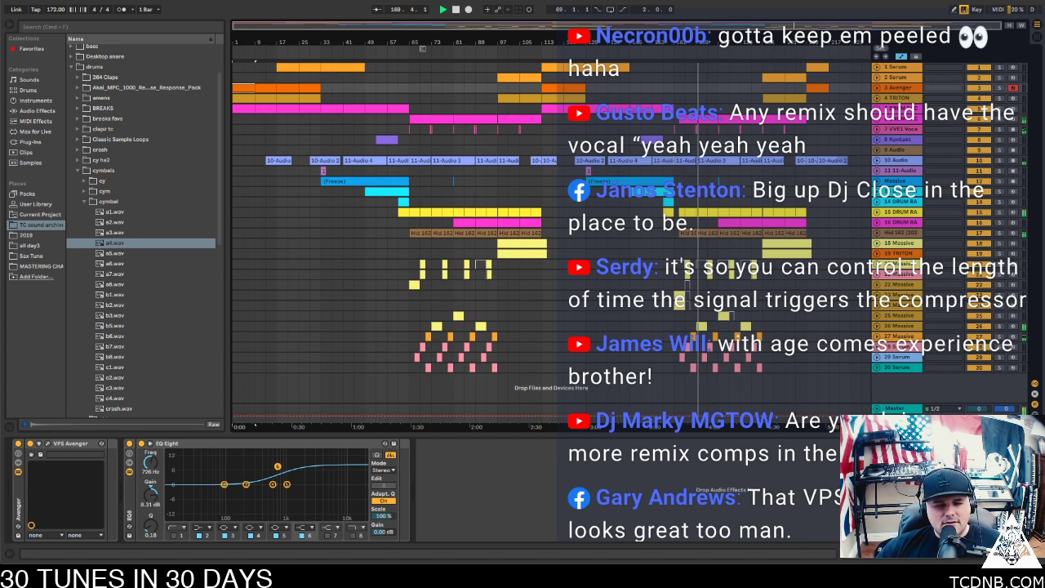
key(XF86AudioLowerVolume)
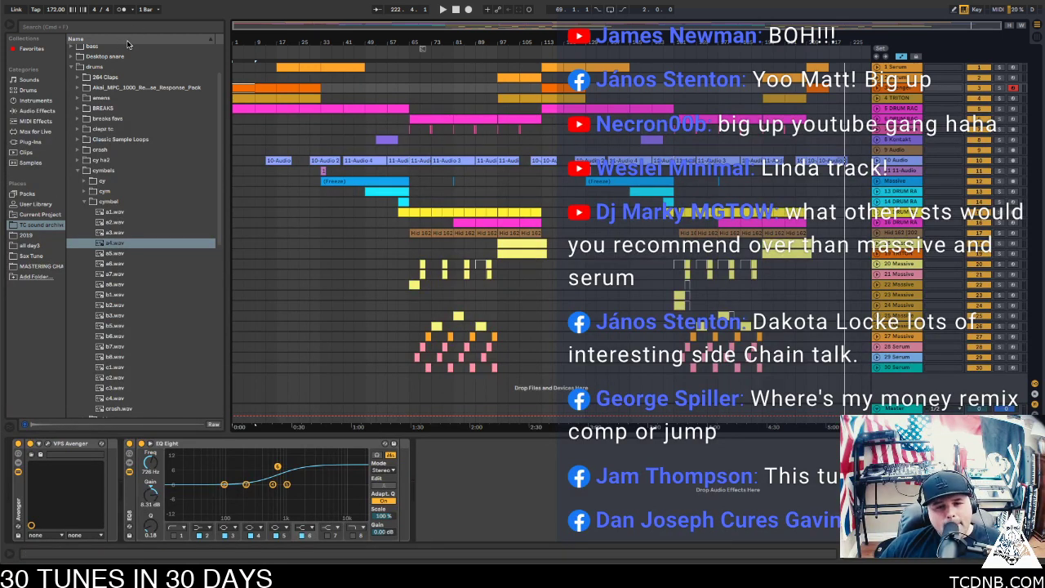
Create a new Live Set and delete its Reverb and Delay return tracks
click(10, 27)
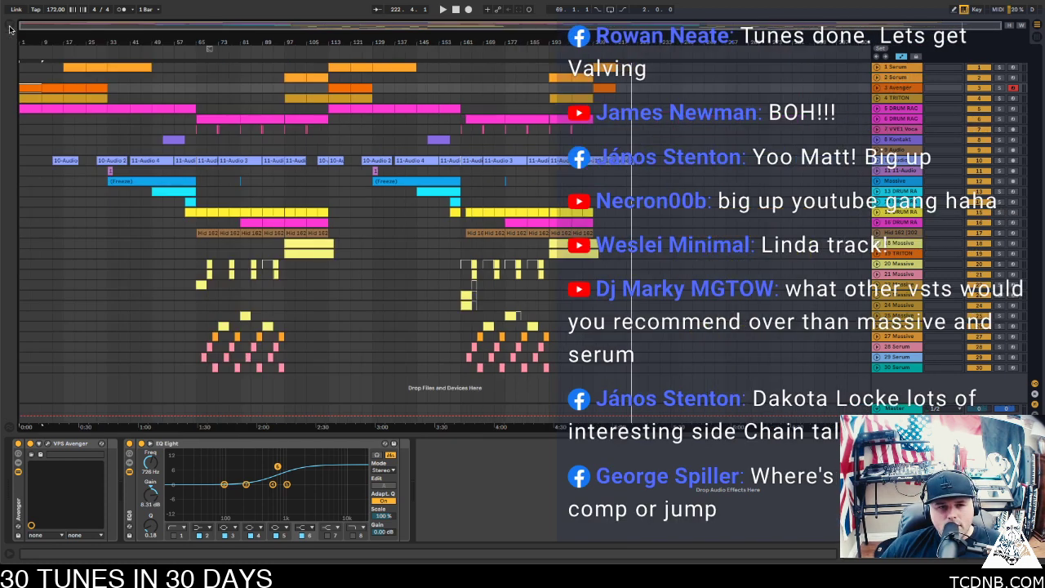
click(61, 2)
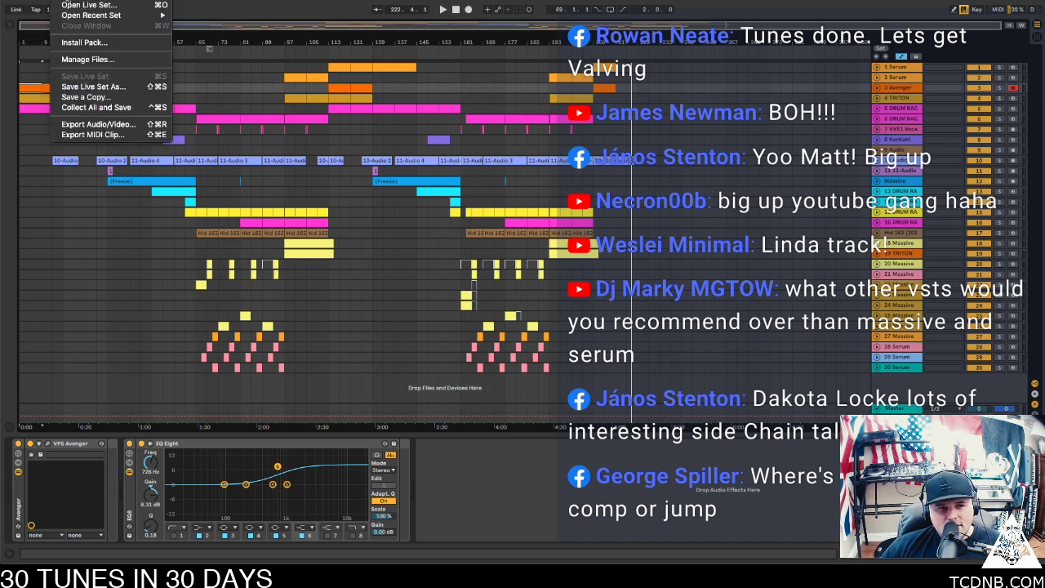
click(67, 1)
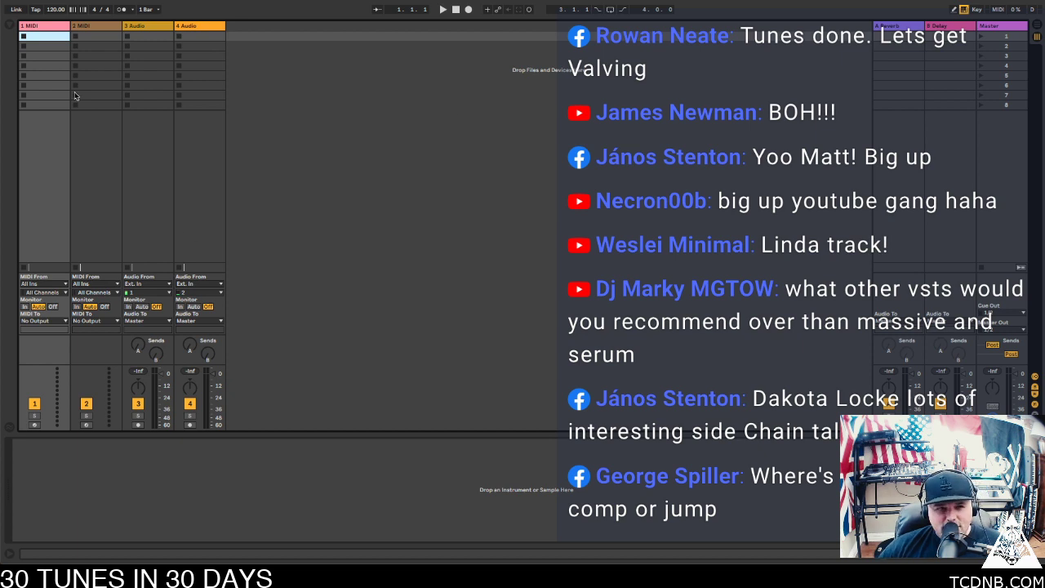
click(892, 29)
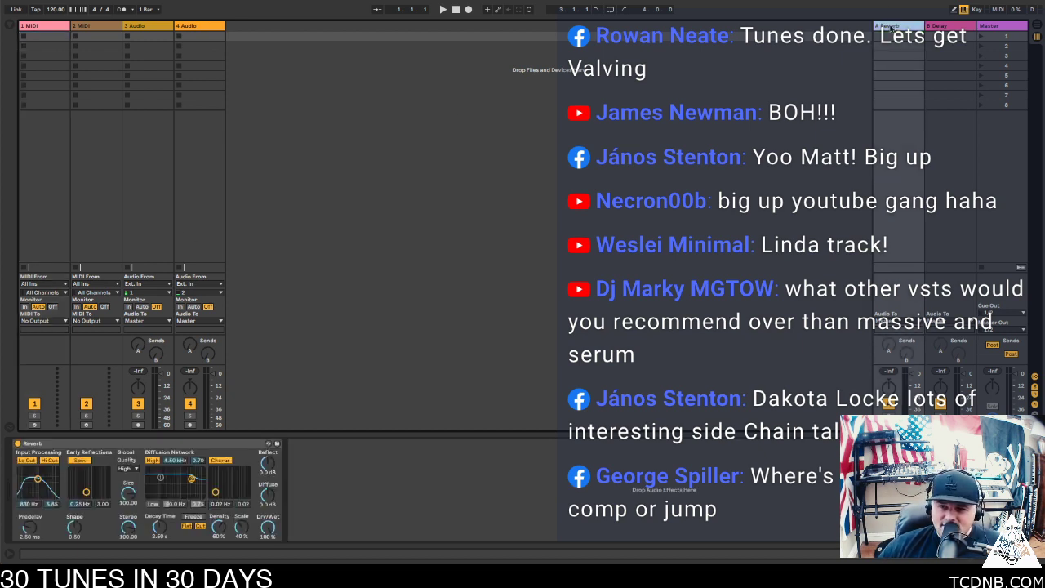
key(Delete)
key(Delete)
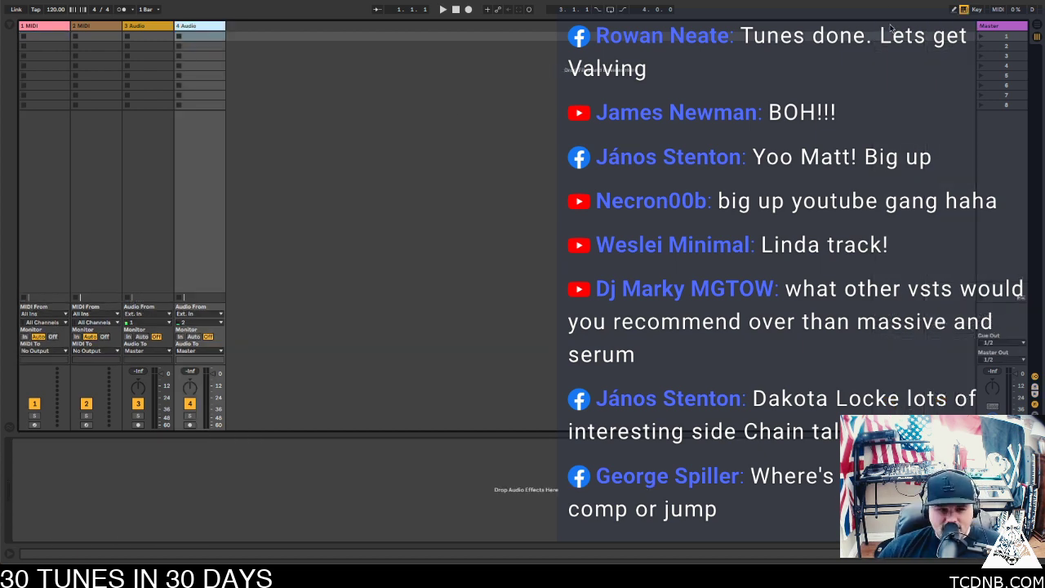
Collapse the cymbals folder in the browser and insert two Massive instrument tracks after the first MIDI track
click(6, 25)
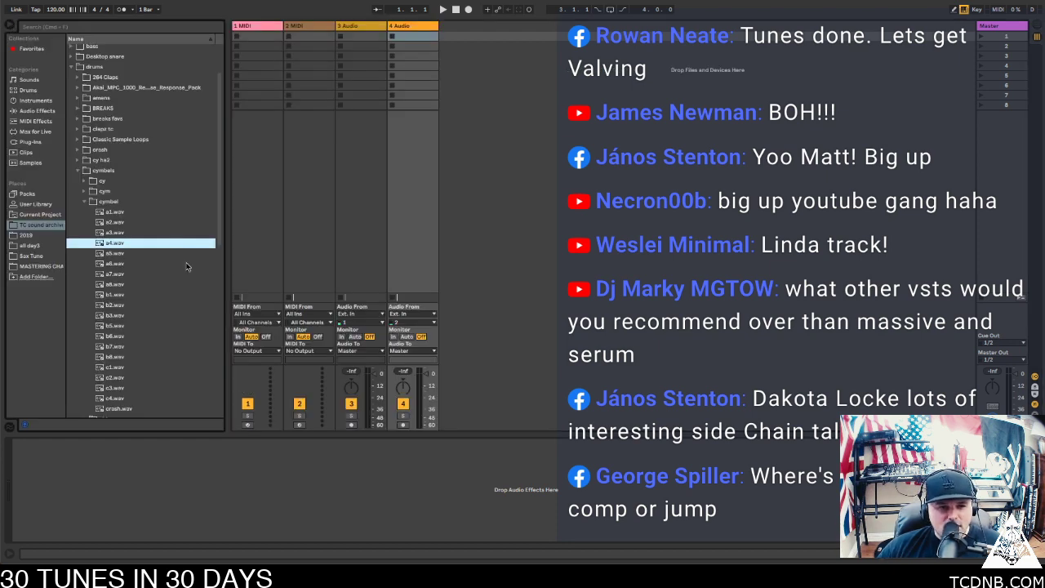
click(78, 171)
click(263, 30)
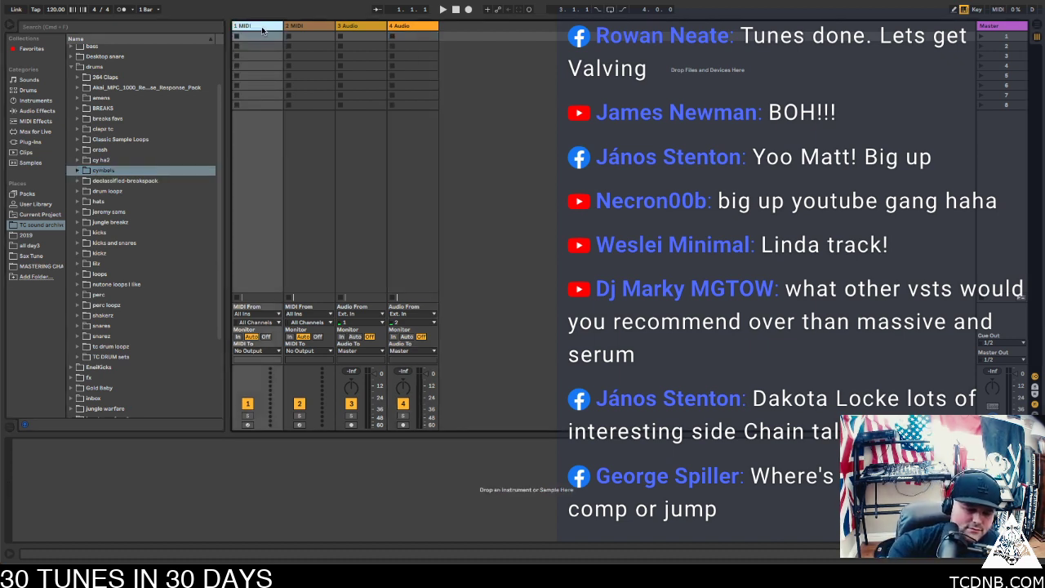
key(ctrl+shift+t)
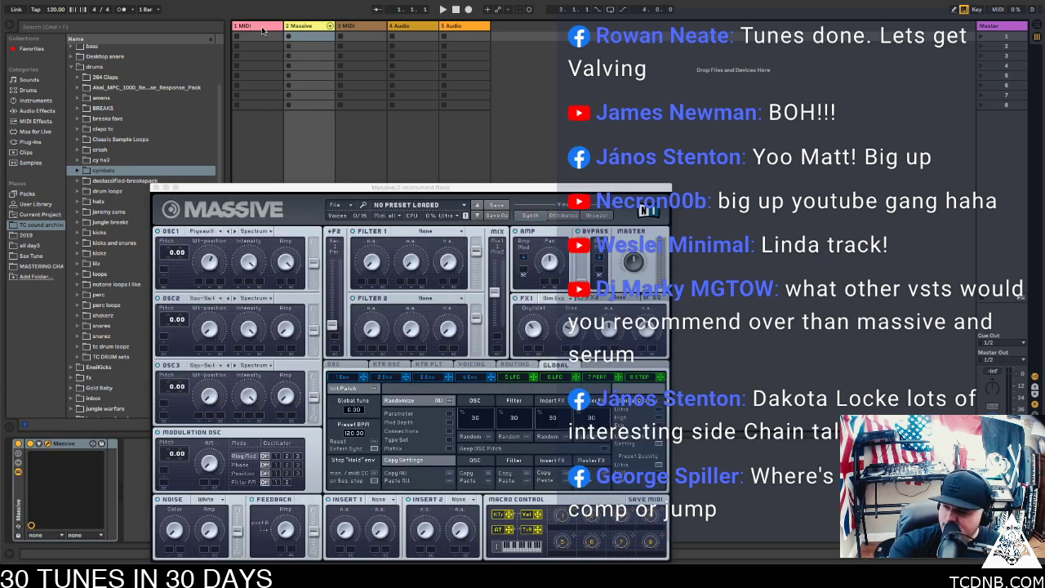
key(ctrl+d)
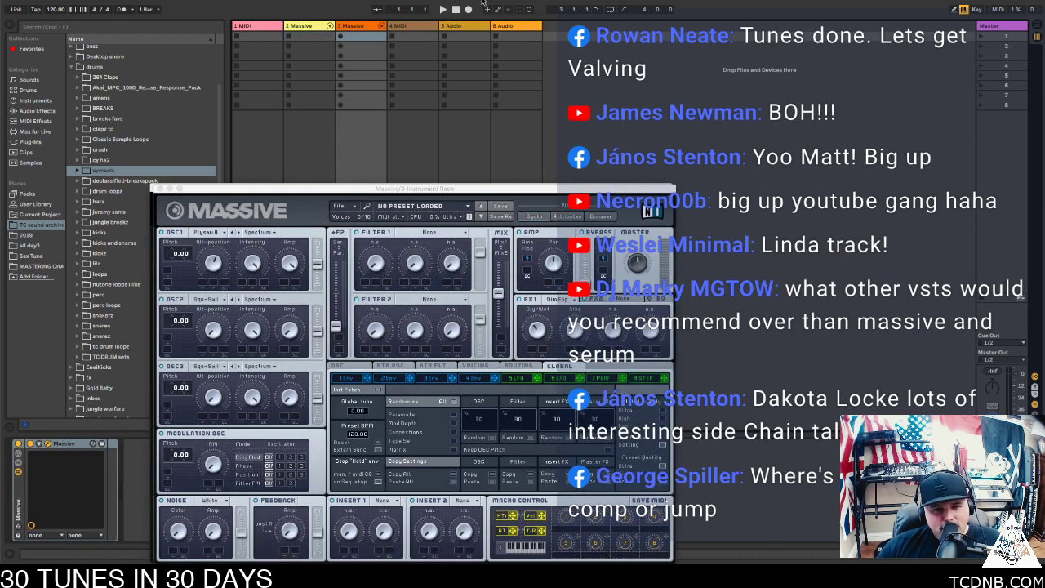
Delete the two empty MIDI tracks and both audio tracks, keeping only the two Massive tracks
click(265, 26)
key(Delete)
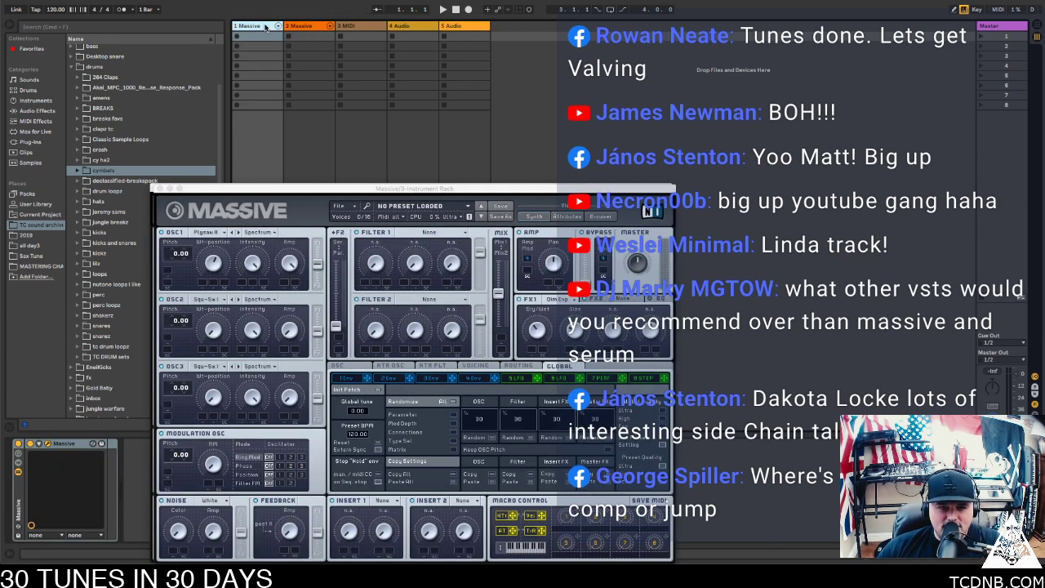
click(361, 27)
key(Delete)
key(Delete)
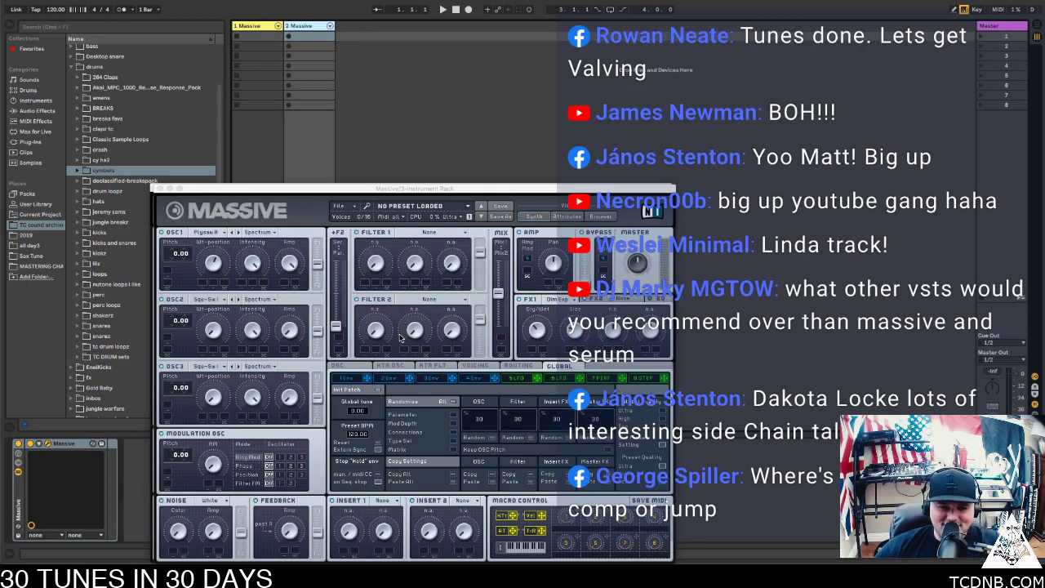
Close the open Massive plug-in windows of both tracks
click(370, 189)
drag(369, 188, 462, 46)
click(421, 41)
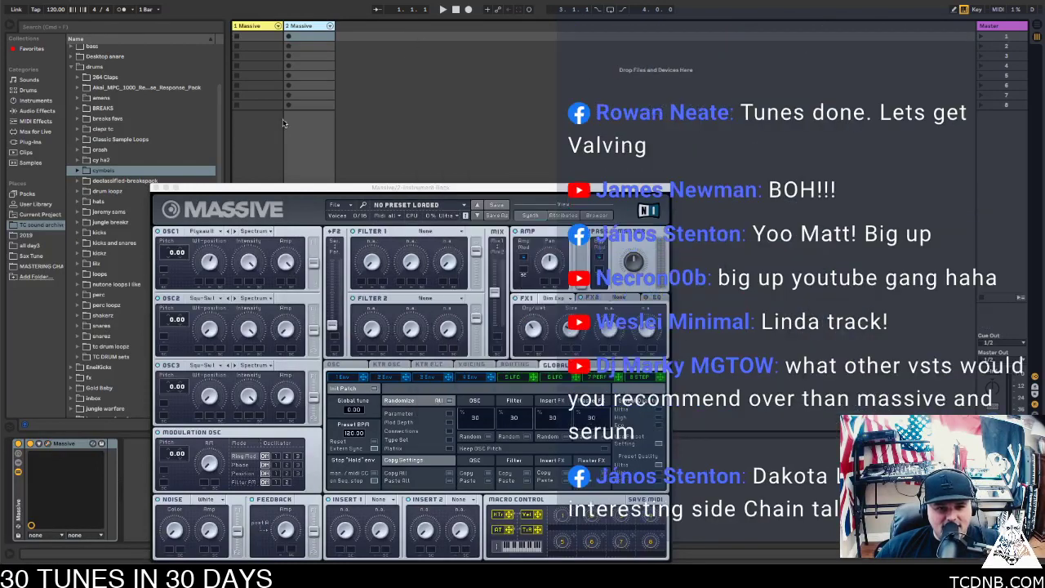
click(155, 187)
Arm the first Massive track and open its Massive window, placed higher over the session view
click(258, 25)
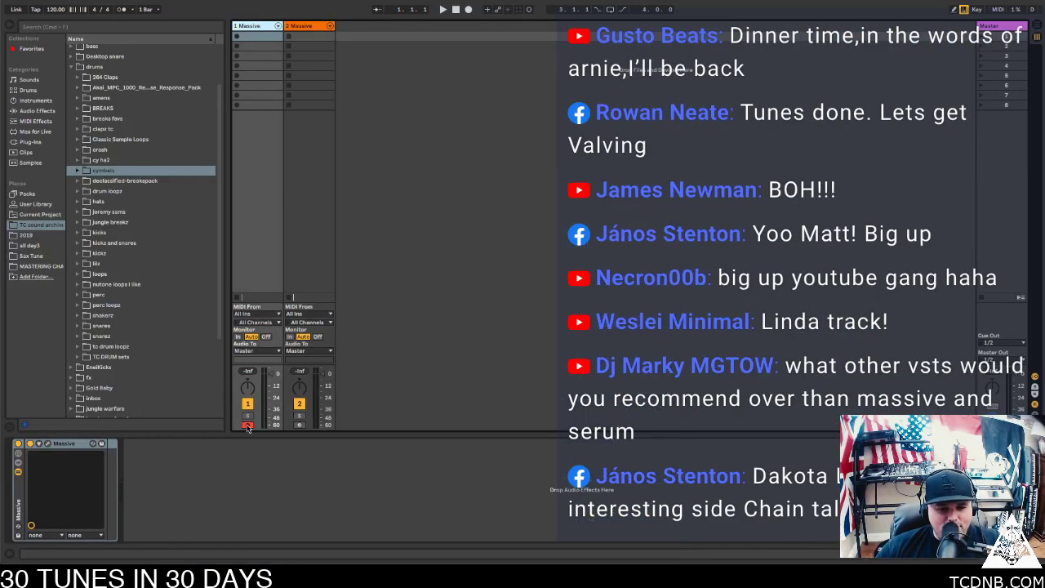
click(48, 444)
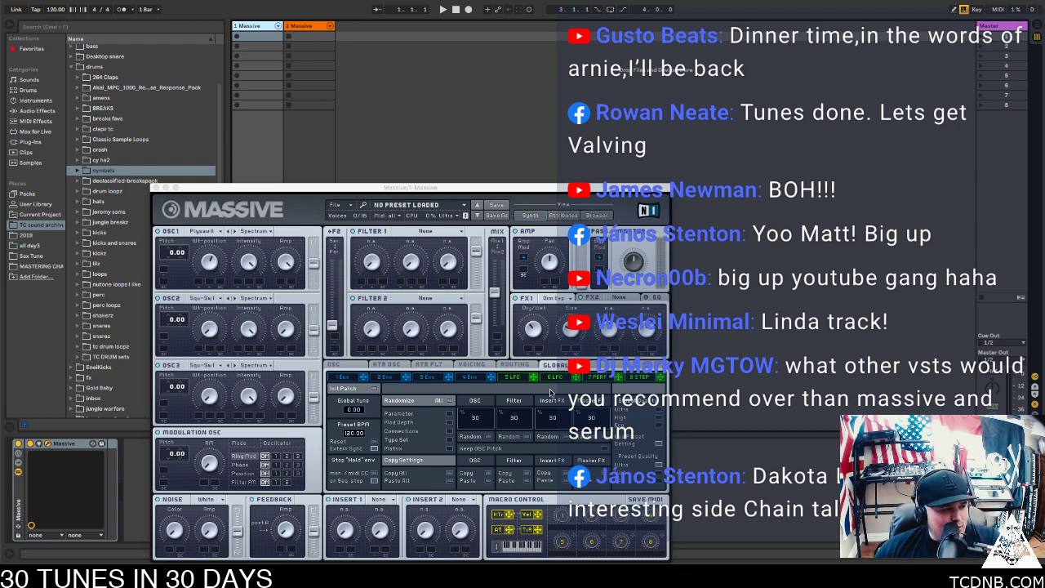
drag(451, 186, 374, 106)
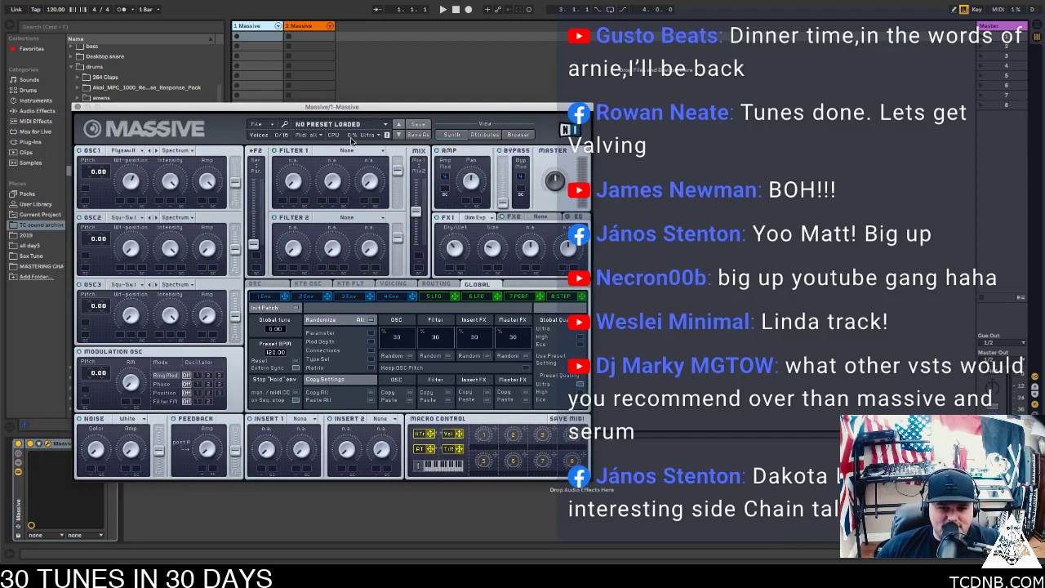
Choose TC Massive Preset Bank as the bank name in Massive's sound attributes and show the preset browser
click(485, 135)
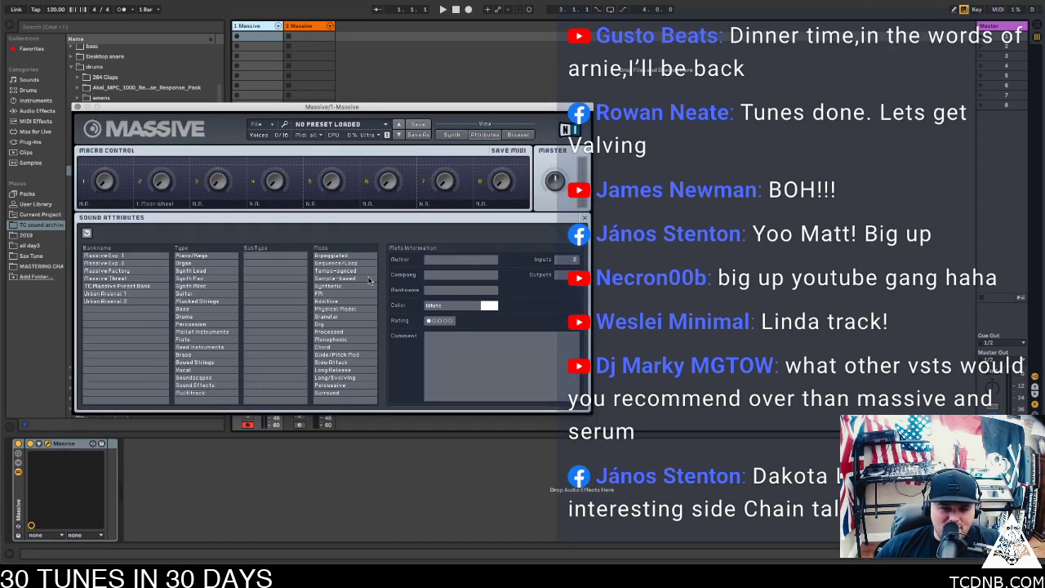
click(144, 287)
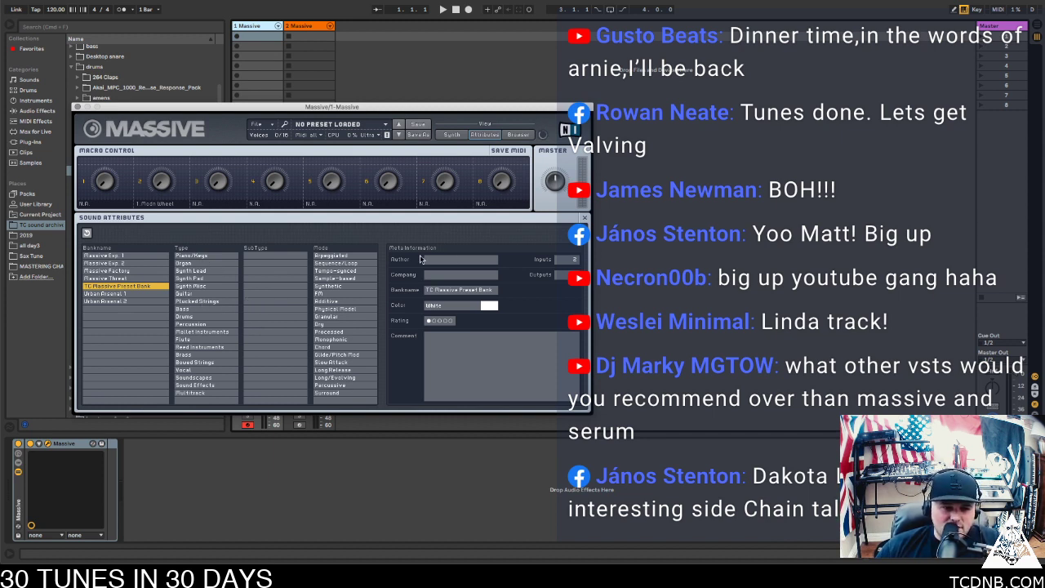
click(454, 136)
click(517, 136)
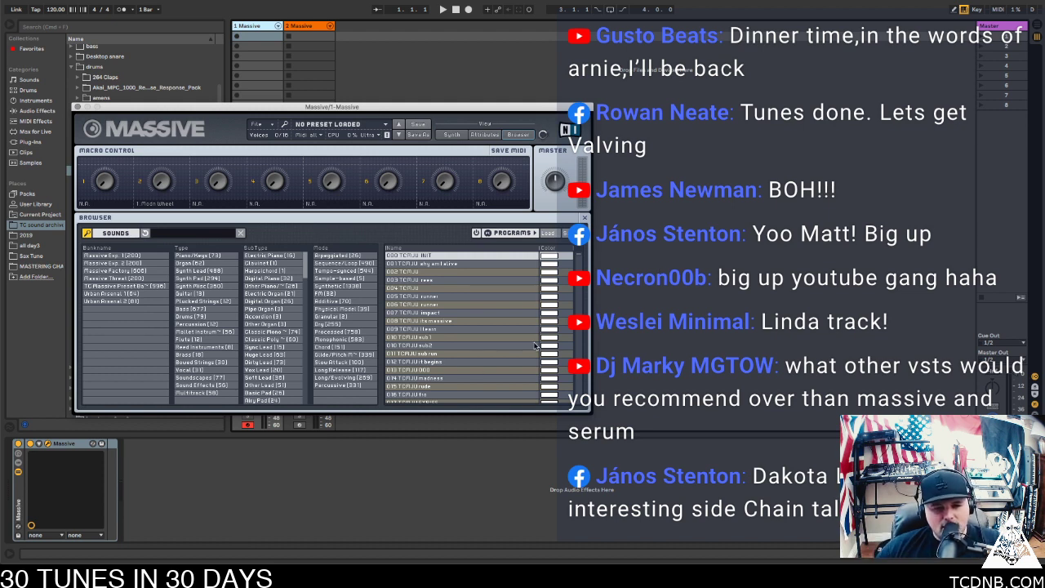
Look through Massive's preset list and filter it by the Tempo-synced mode
click(447, 321)
scroll(450, 325, down, 20)
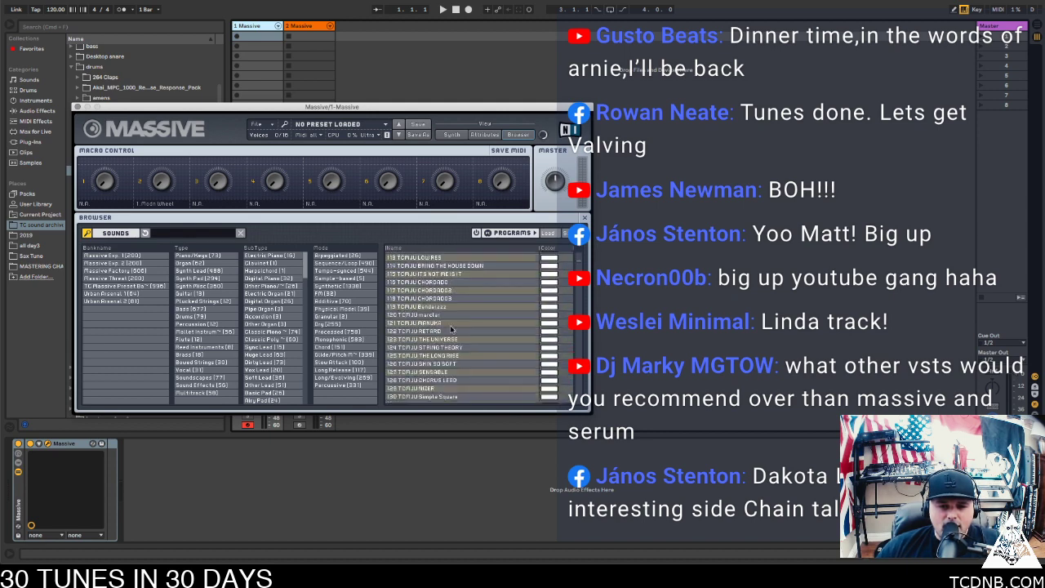
drag(581, 264, 581, 313)
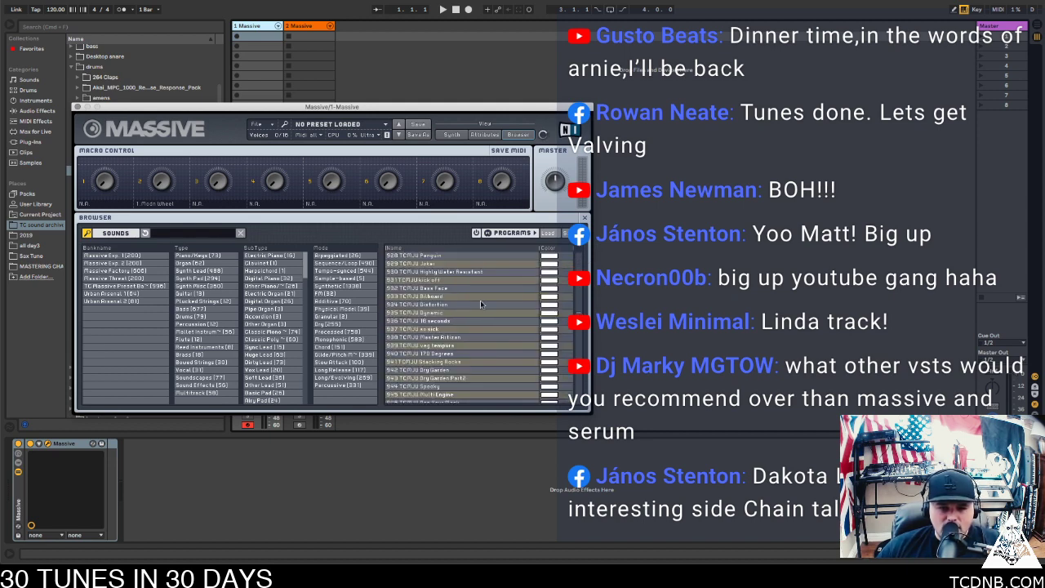
click(353, 271)
scroll(460, 367, down, 20)
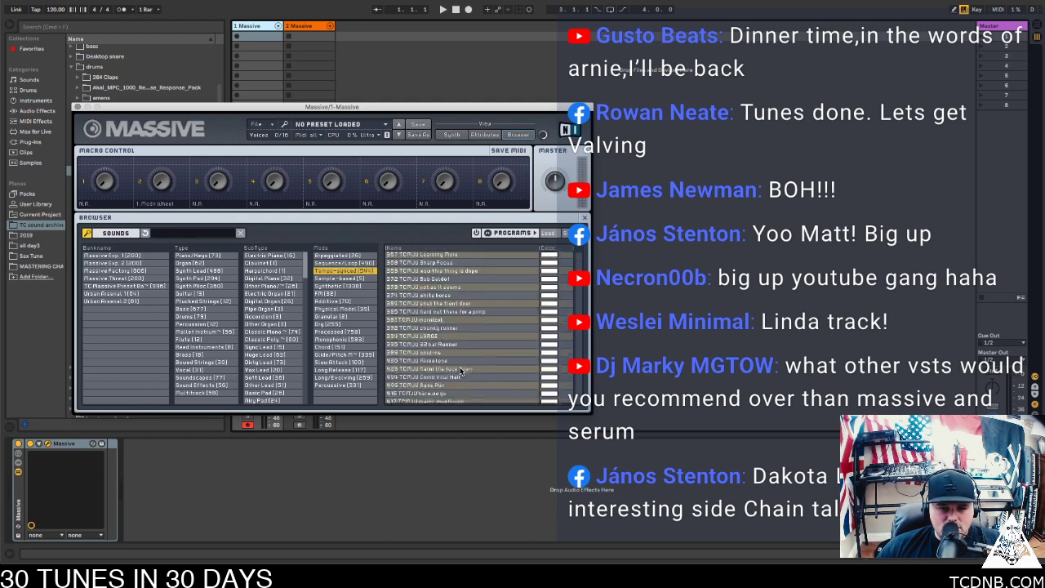
scroll(477, 313, down, 4)
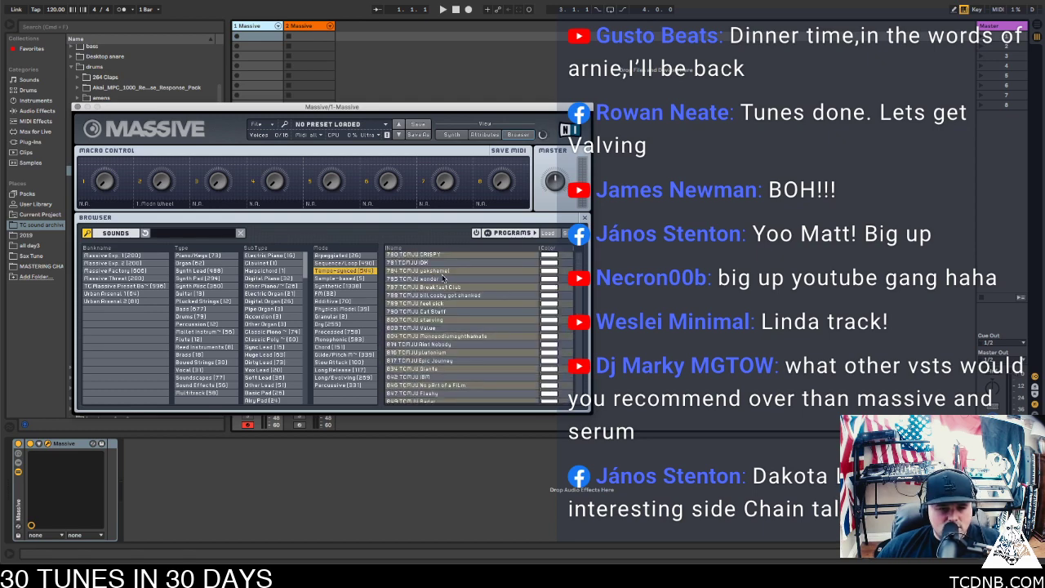
Audition presets 784 yakshemel and 785 wonder, load 787 Breakfast Club, and set the project tempo to 174 BPM
click(442, 272)
click(443, 272)
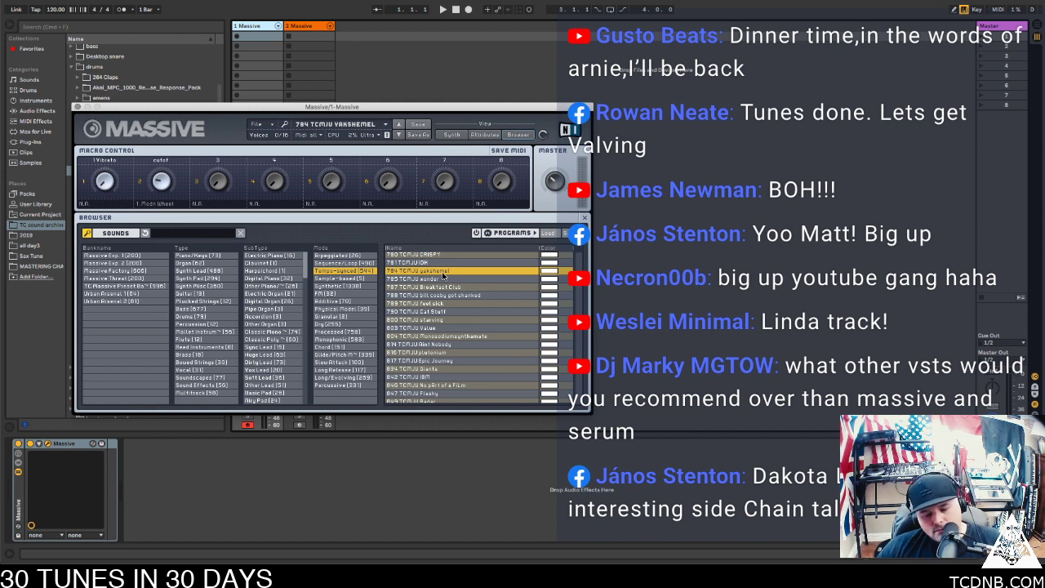
click(446, 279)
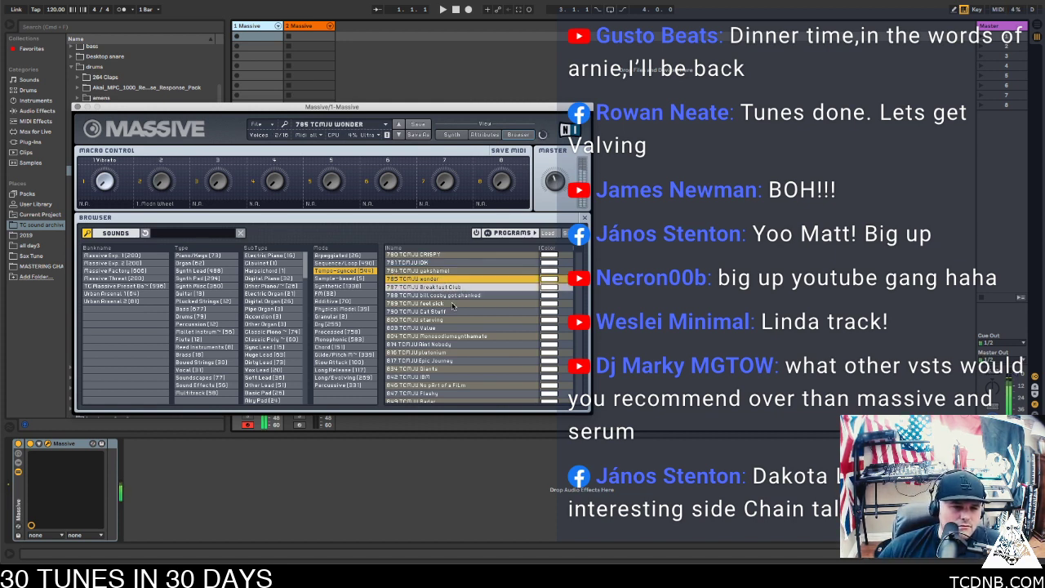
click(446, 288)
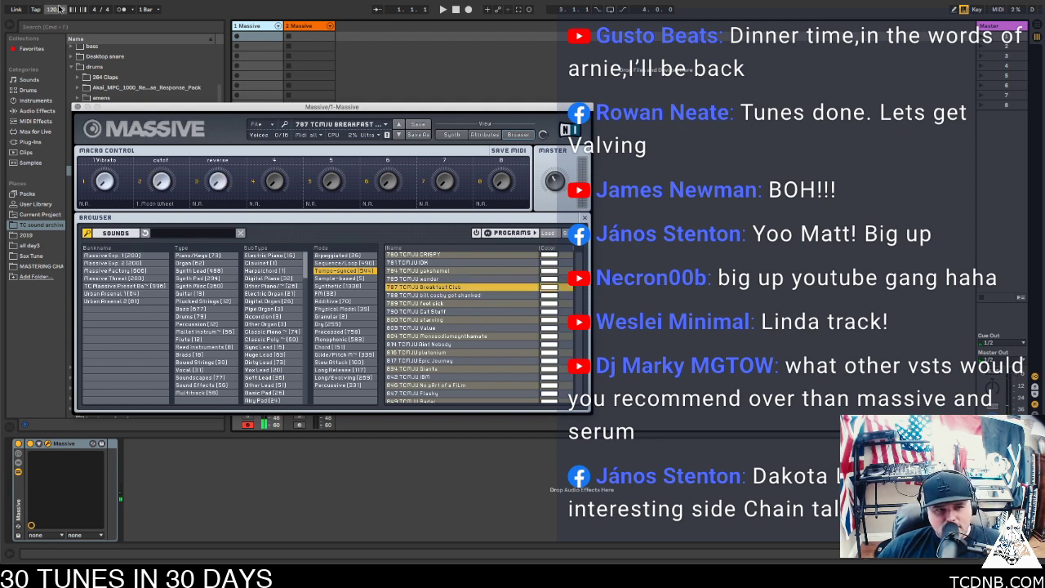
drag(57, 9, 59, 0)
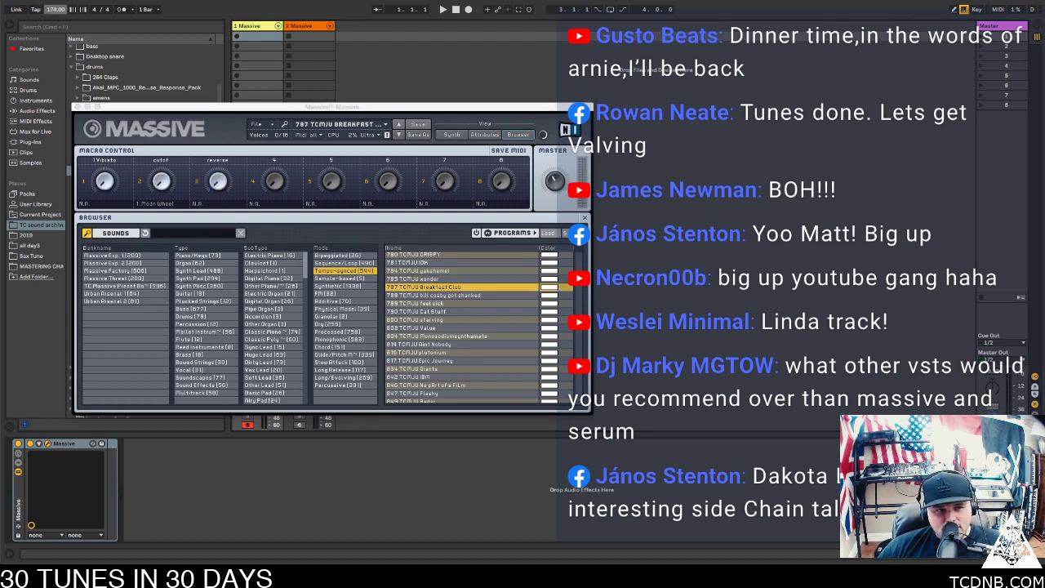
Audition Massive presets 788, 789 and 790 with the keyboard octave lowered, load 800 TCMJU starving, and close the Massive window
click(55, 12)
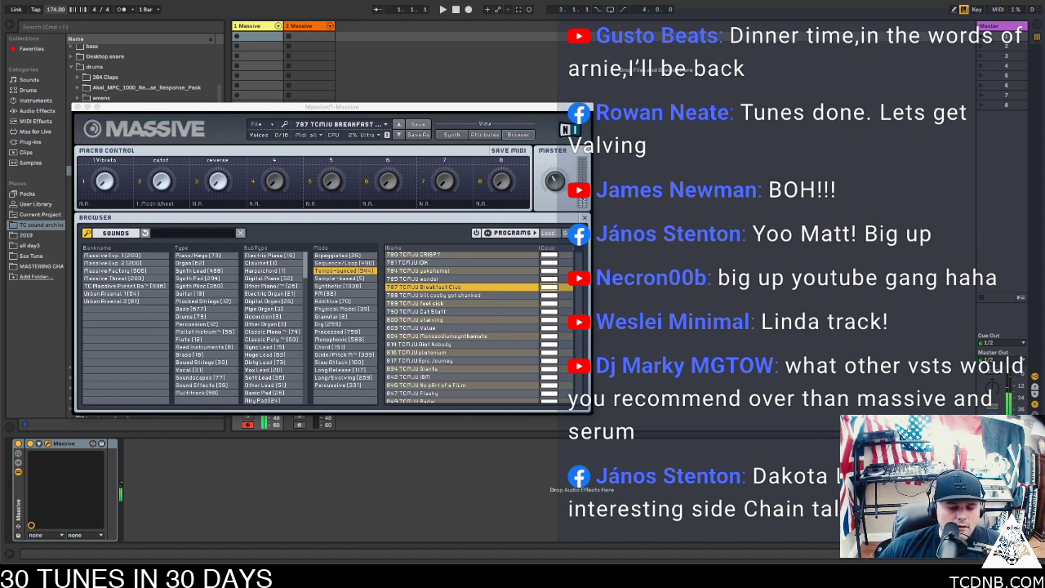
key(z)
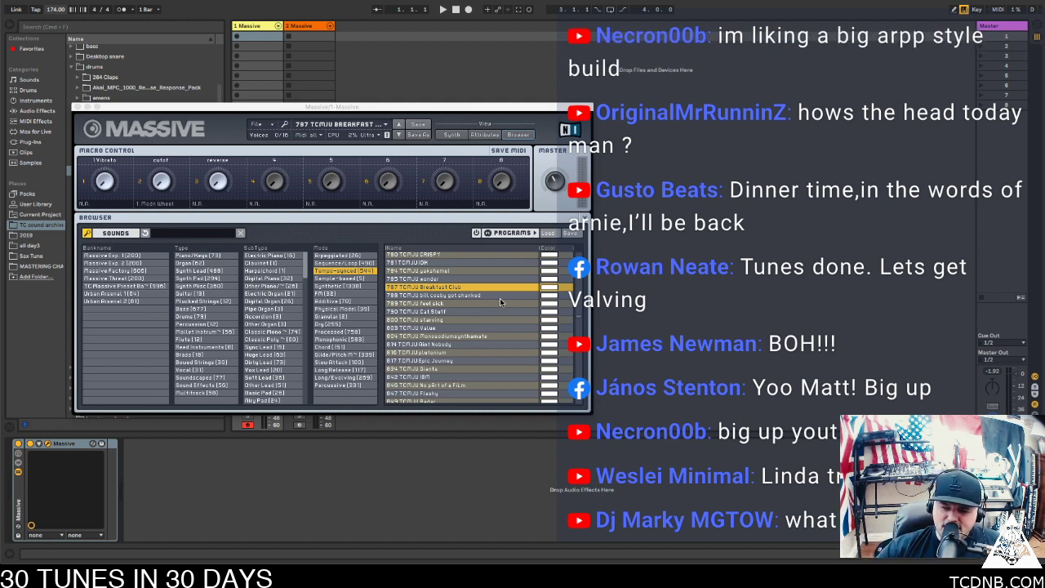
click(440, 295)
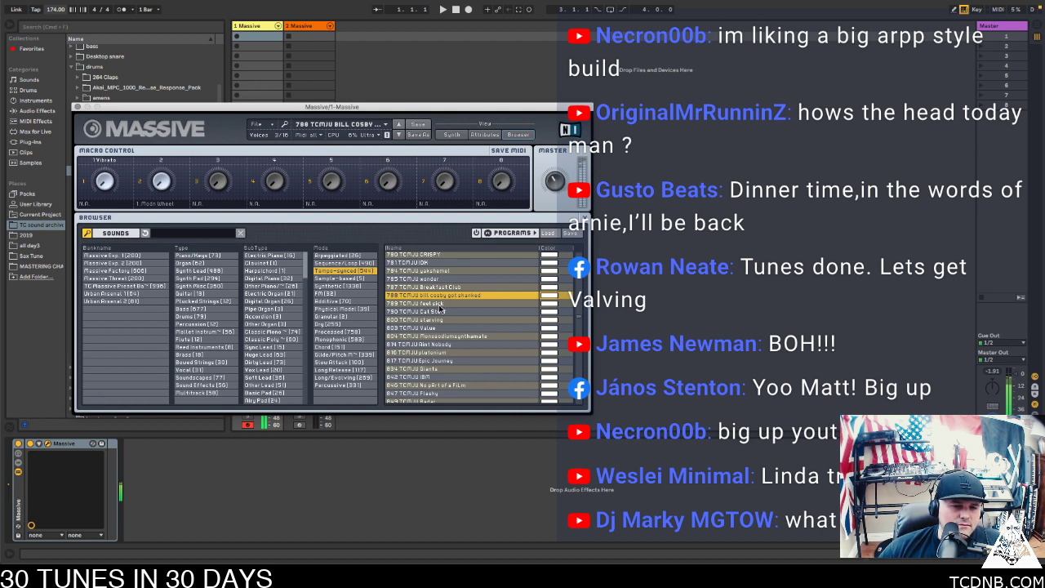
click(439, 305)
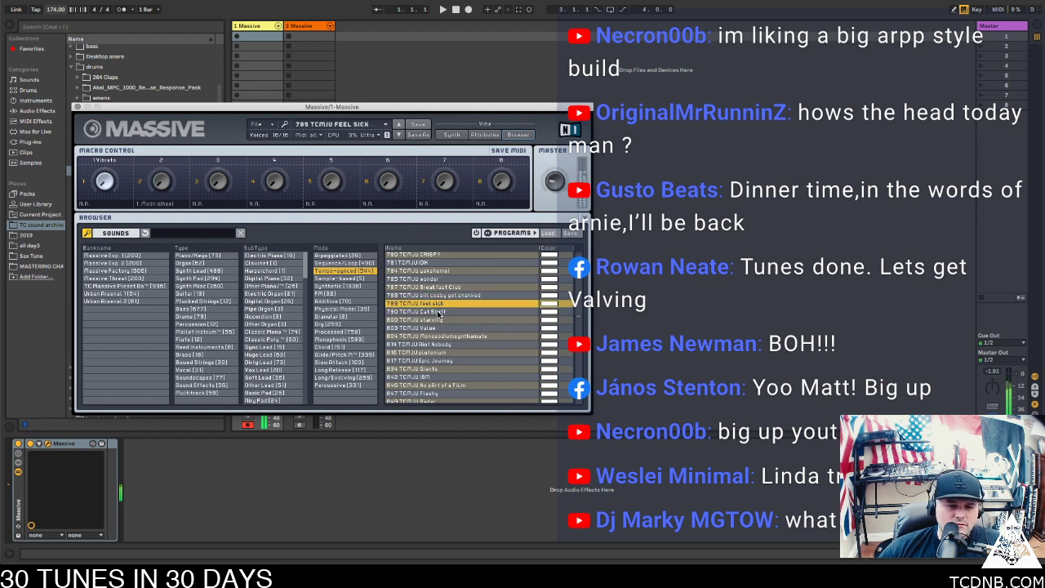
click(433, 313)
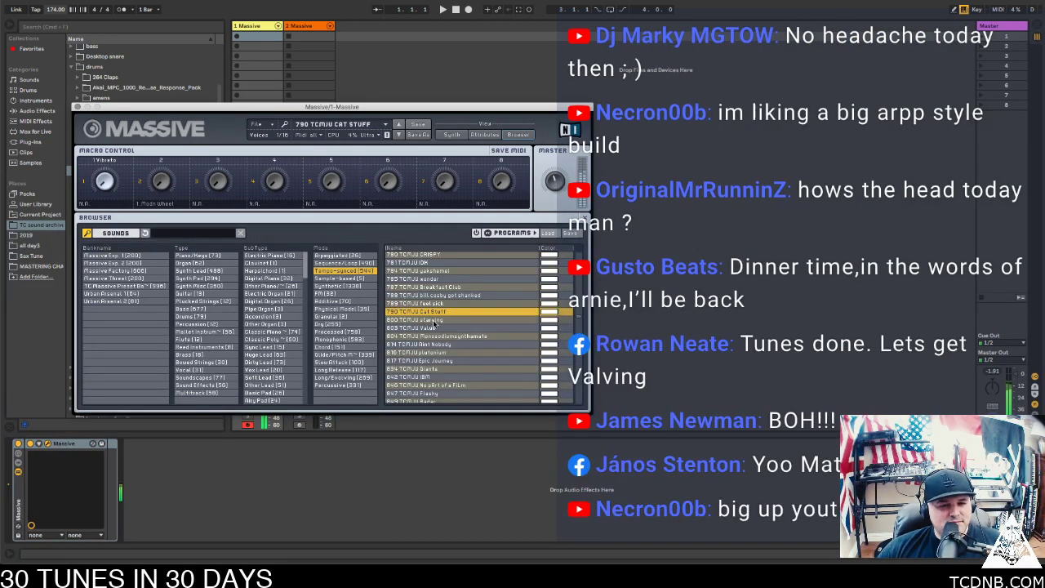
click(433, 320)
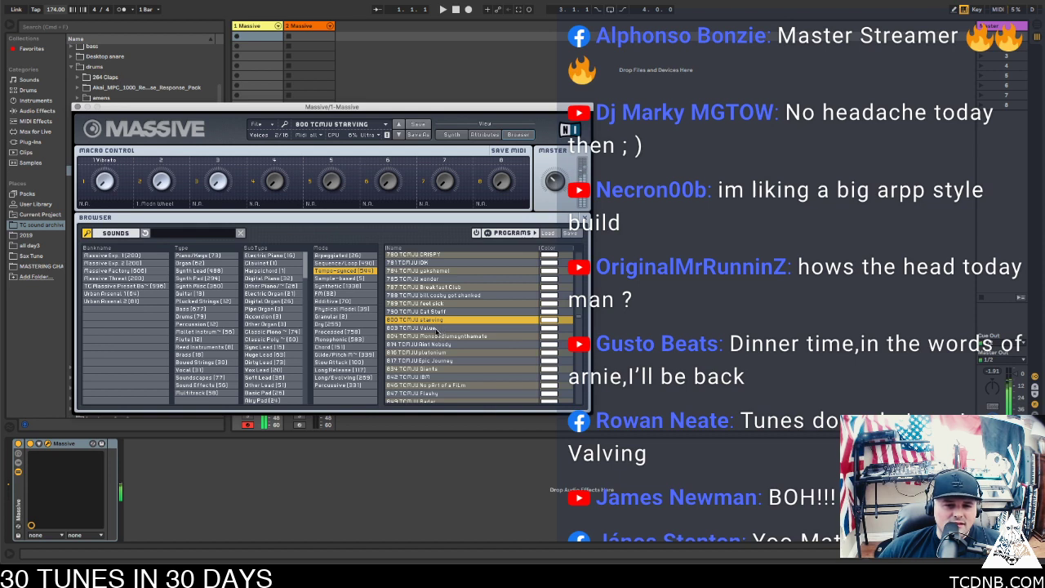
key(z)
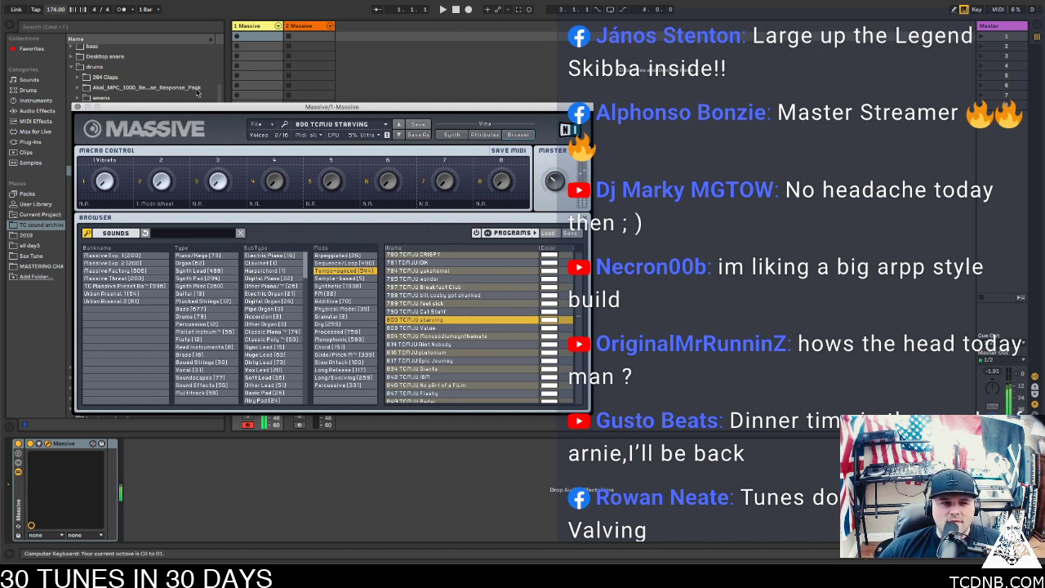
click(79, 107)
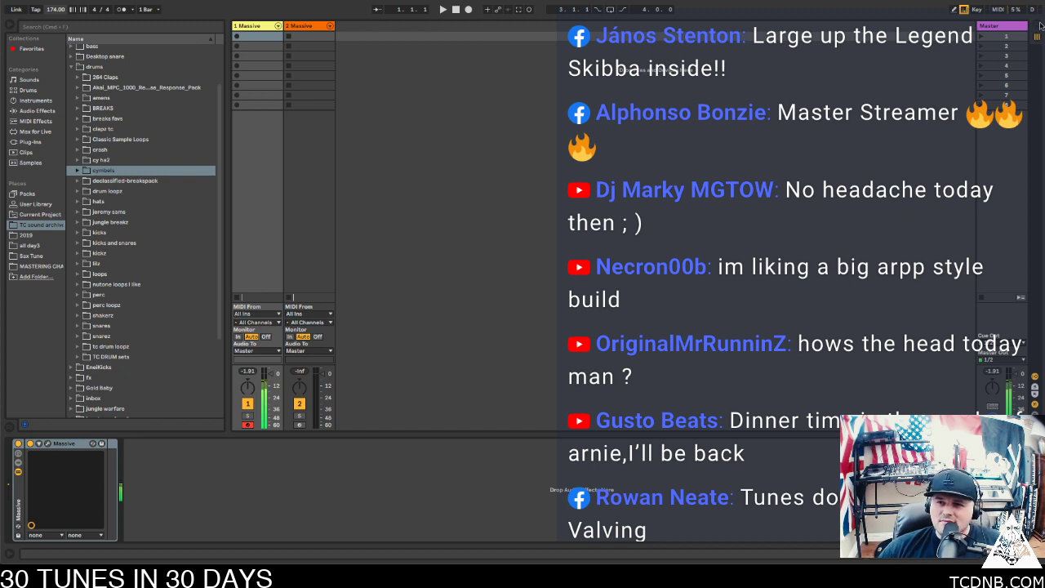
In the arrangement, insert a 32-bar MIDI clip on the first Massive track and draw an F0 note along its full length
key(Tab)
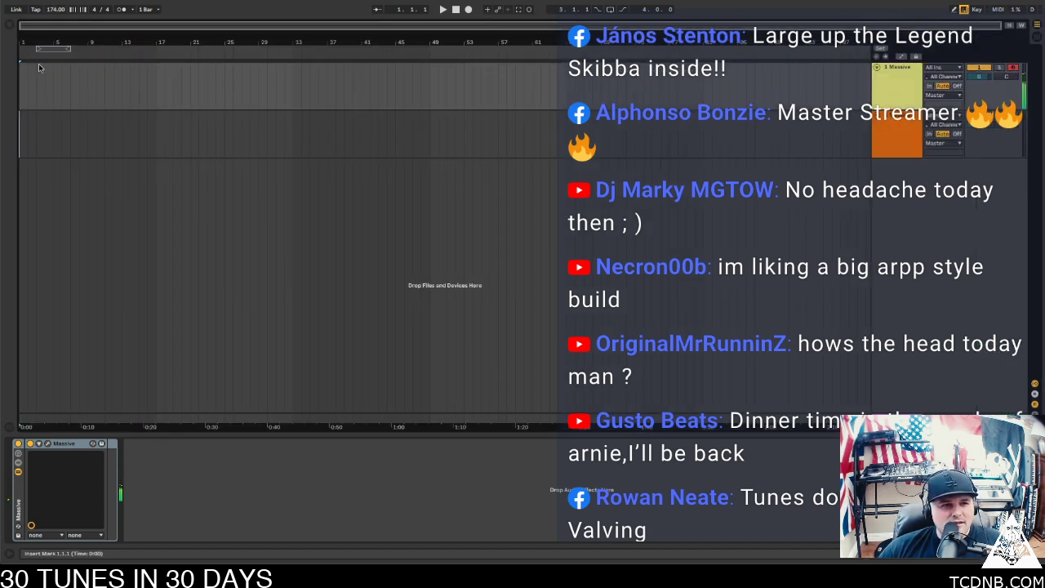
drag(22, 83, 299, 70)
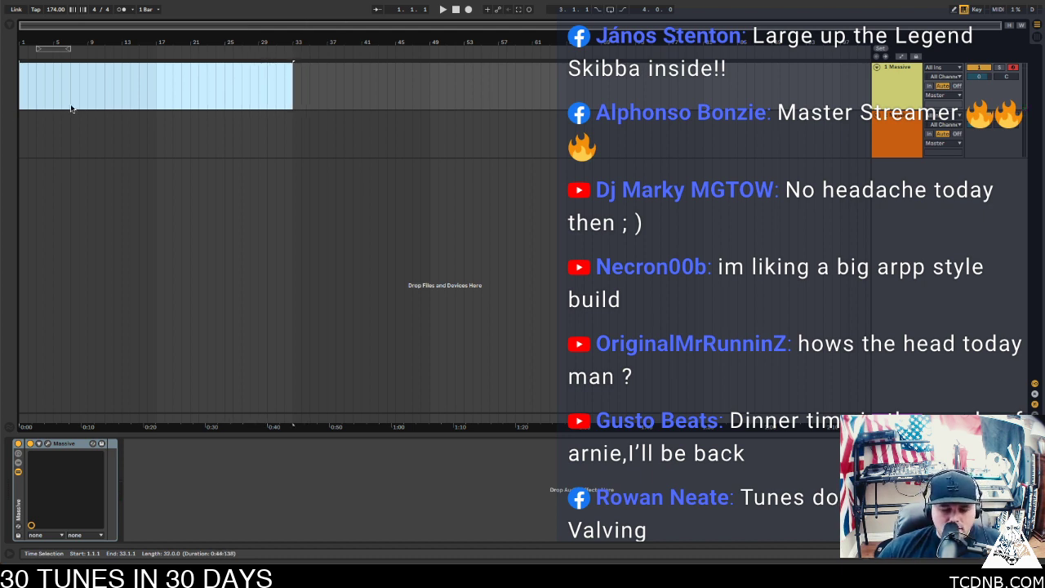
key(ctrl+shift+m)
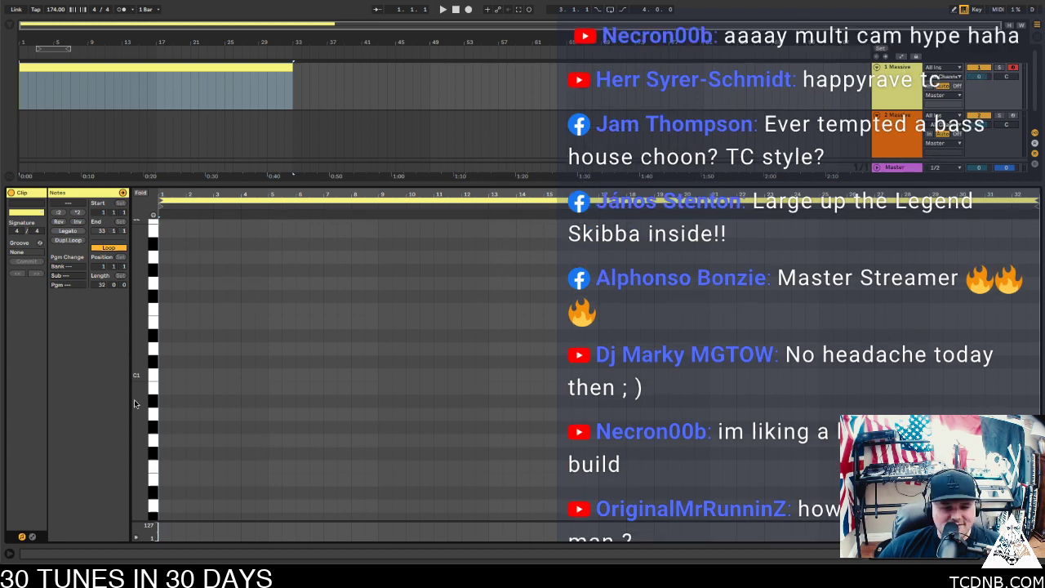
click(164, 466)
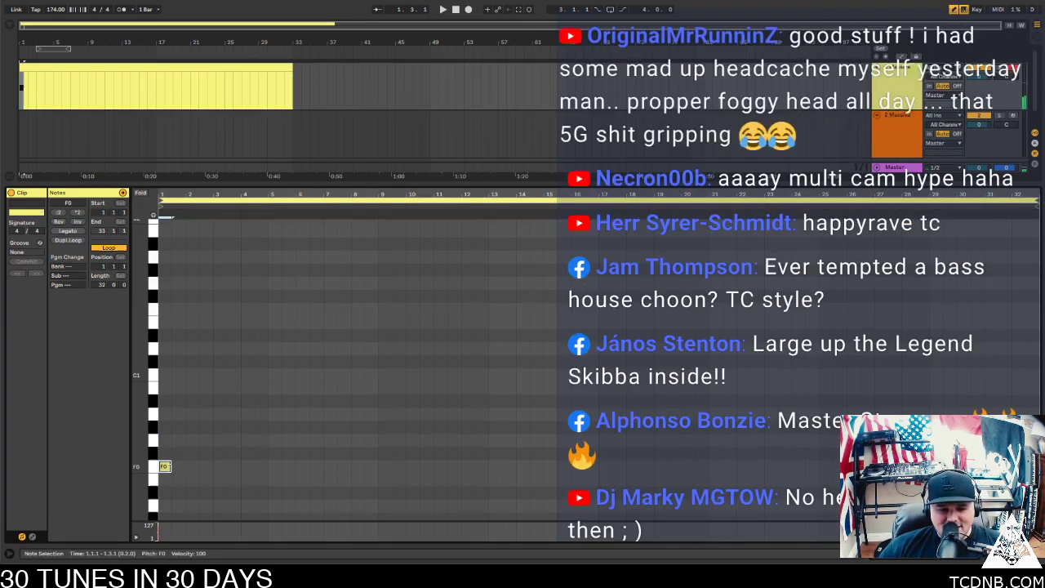
drag(182, 462, 1004, 466)
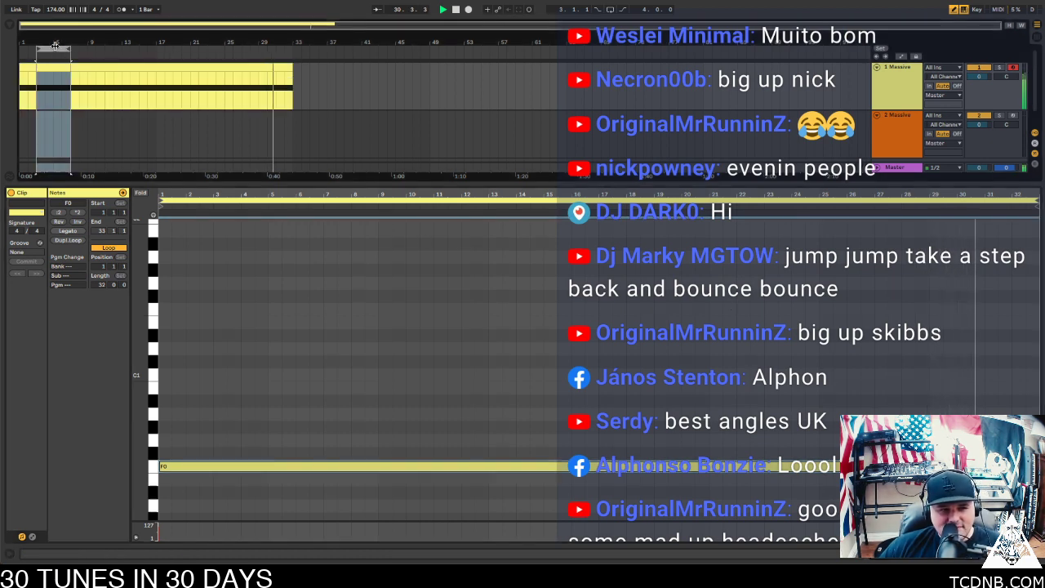
Set the arrangement loop to span the whole 32-bar Massive clip, turn looping on and start playback
drag(59, 53, 295, 41)
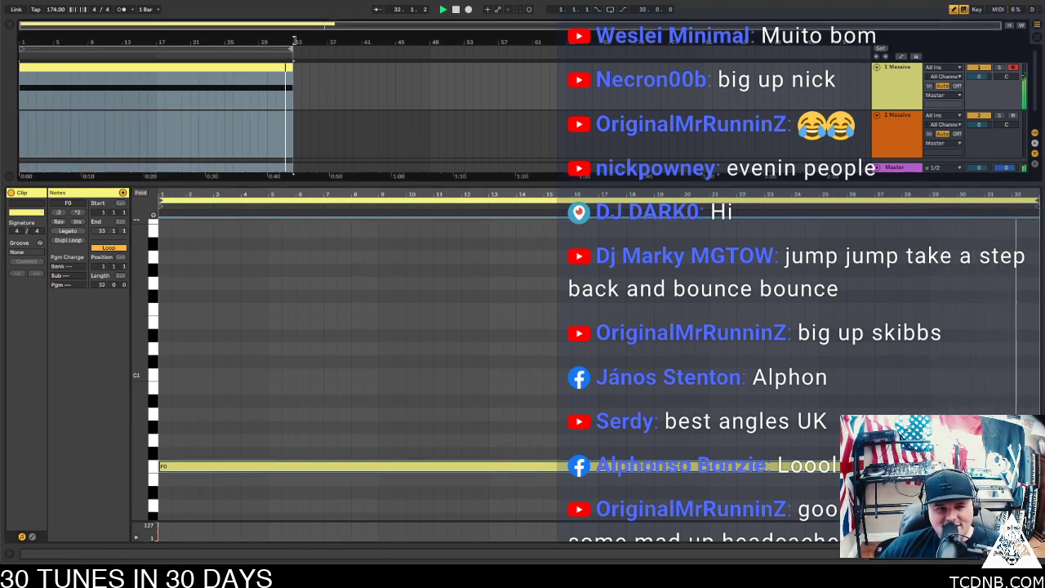
click(610, 10)
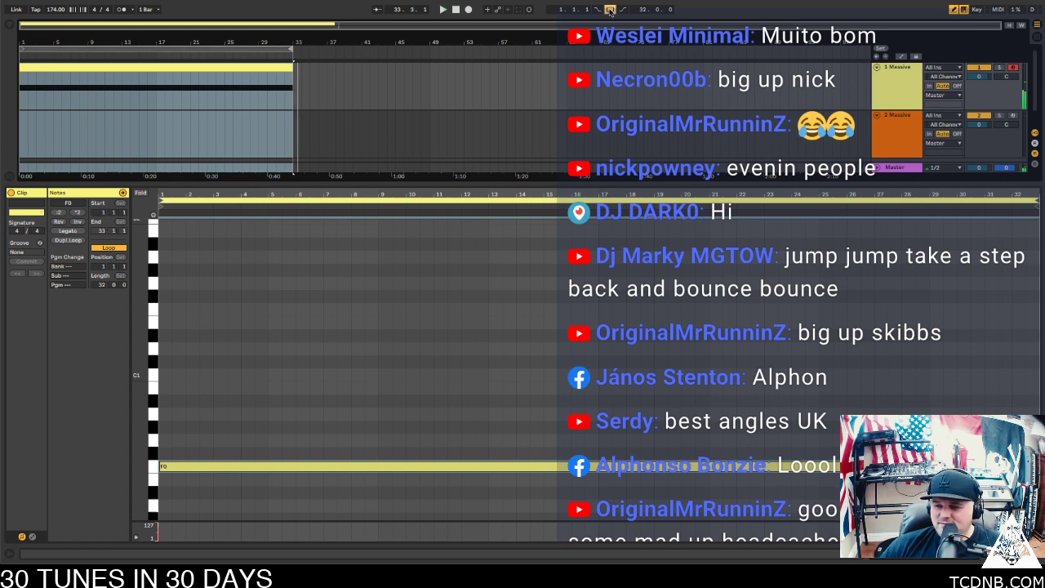
key(space)
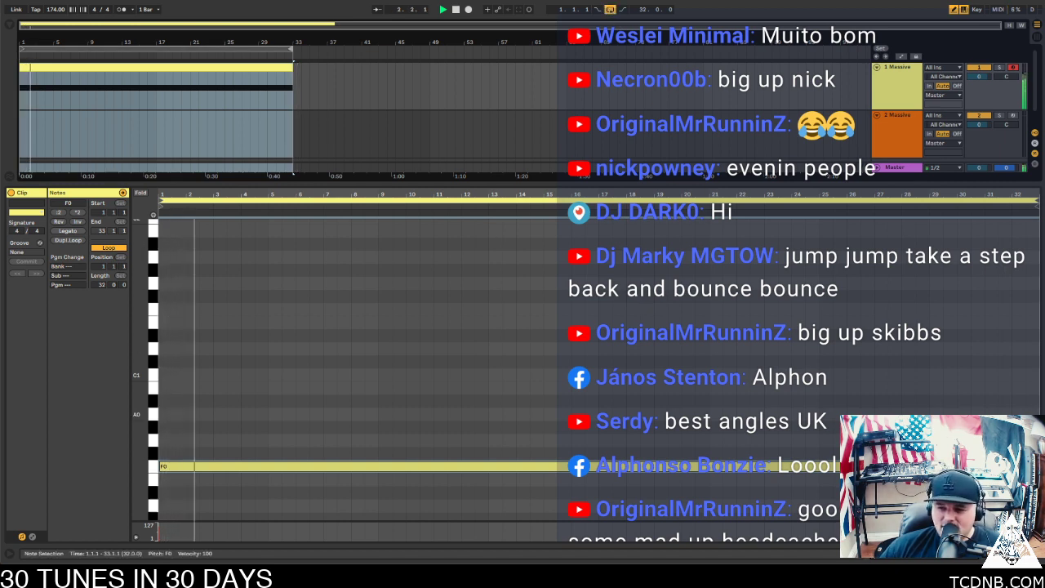
Hide the clip editor, add two Drum Rack tracks below the second Massive track, and select the first of them
key(ctrl+alt+l)
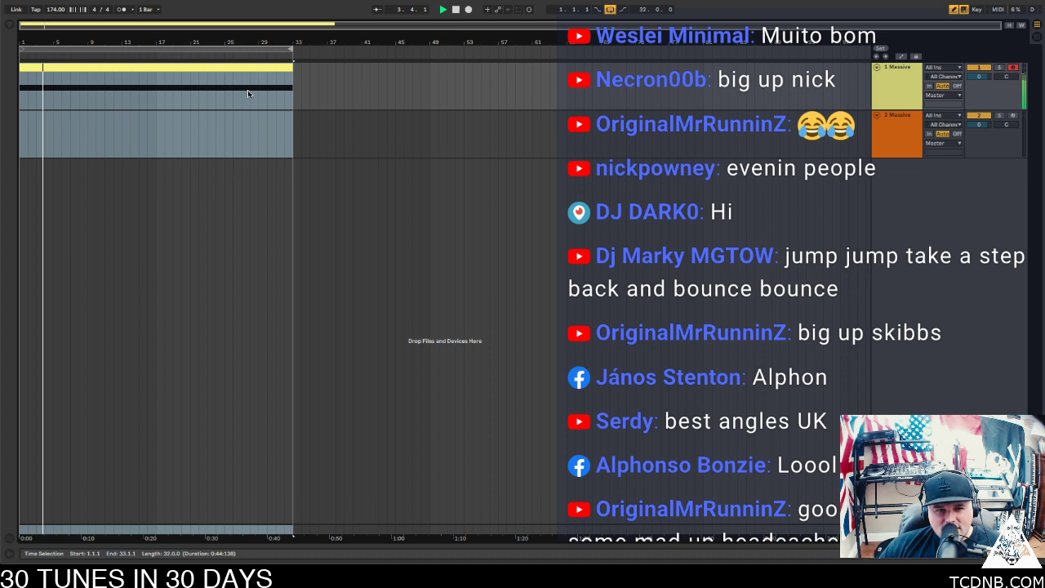
click(321, 130)
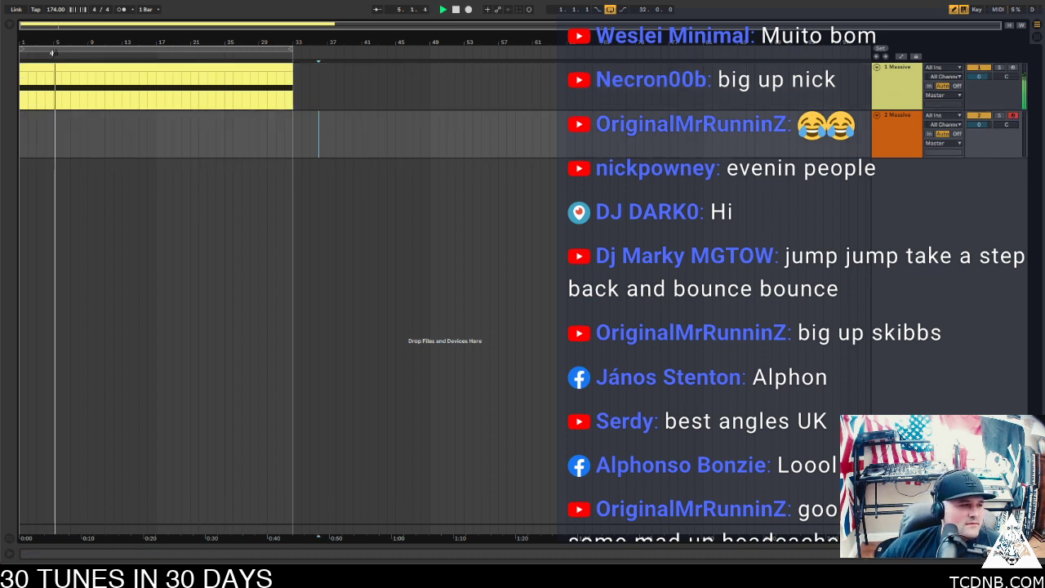
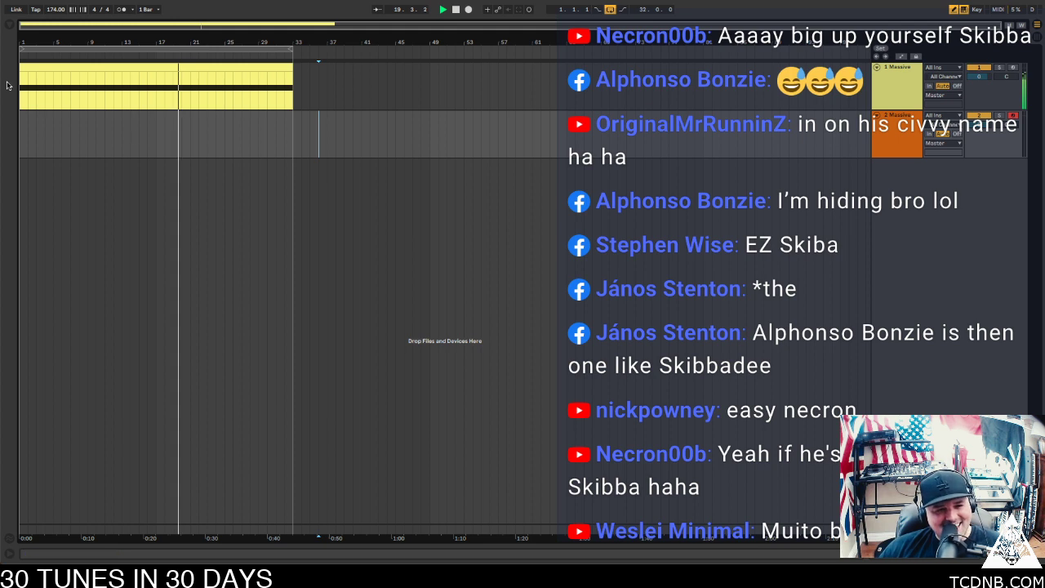
click(914, 133)
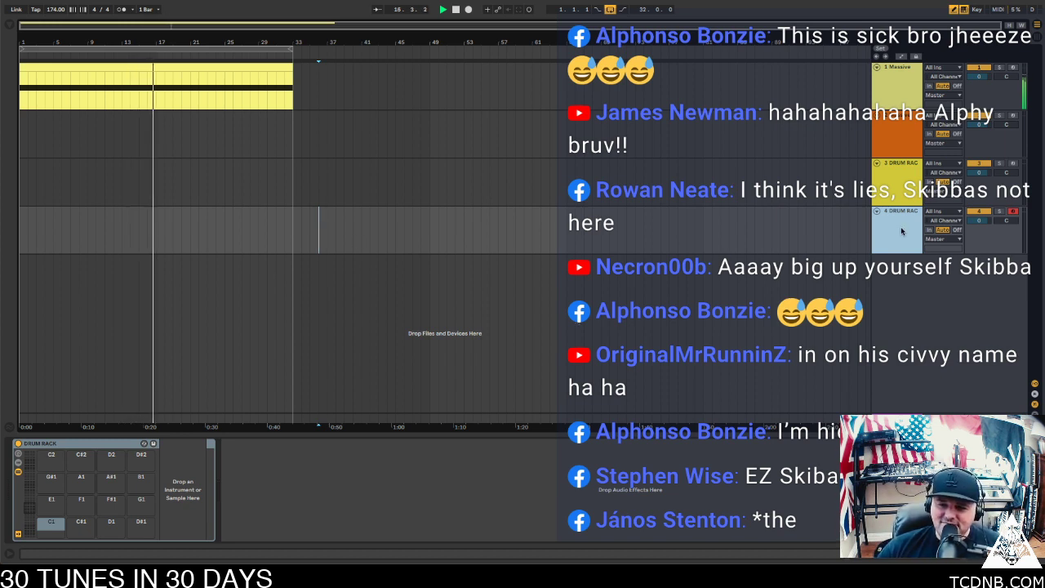
drag(902, 231, 912, 190)
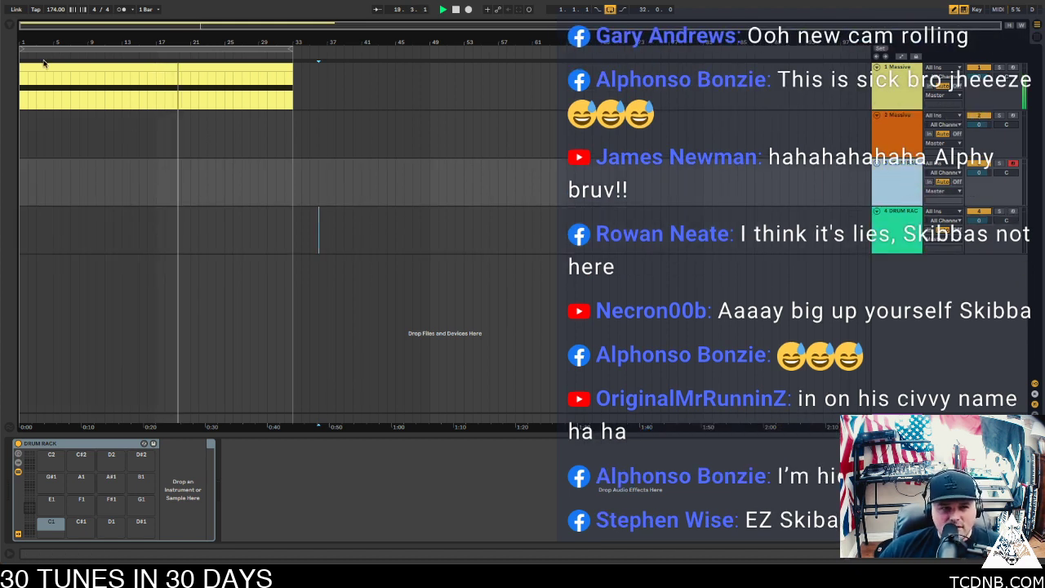
From the snares folder, load bigasssnare.wav onto the Drum Rack's C#1 pad and subfo kick 2.wav onto its C1 pad
click(18, 47)
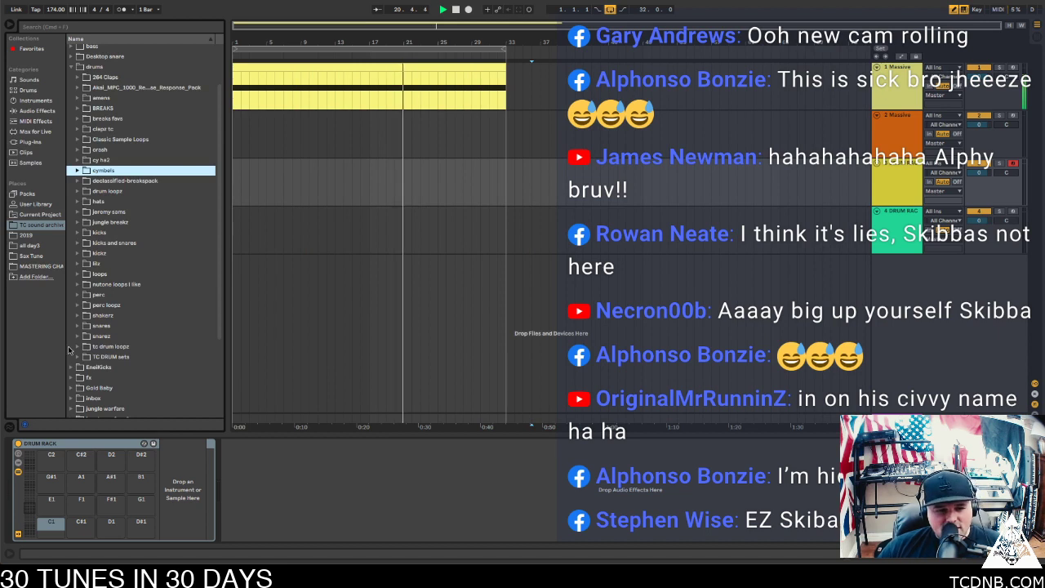
scroll(113, 277, down, 4)
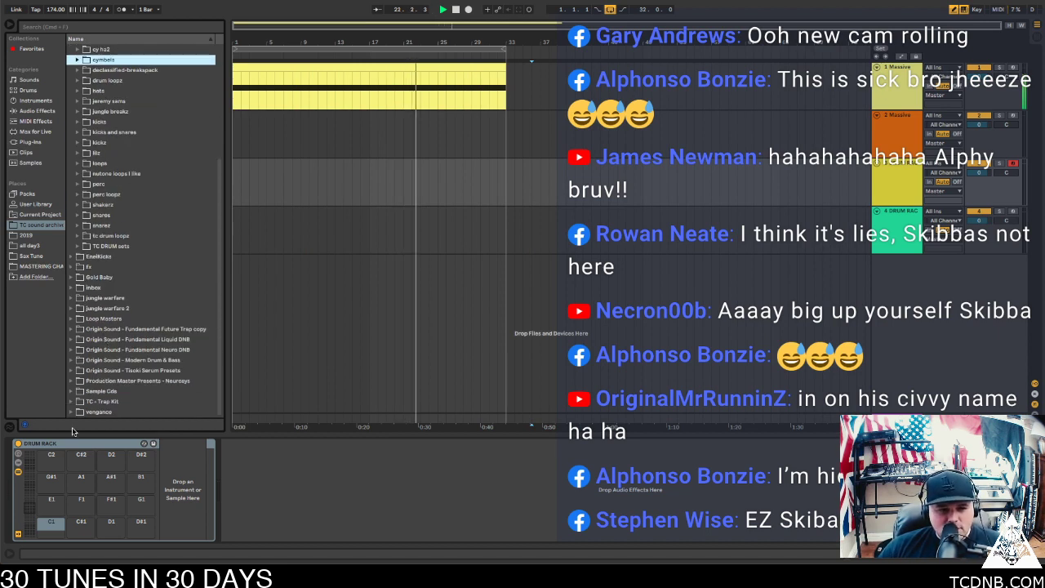
click(77, 216)
click(122, 246)
drag(125, 249, 85, 529)
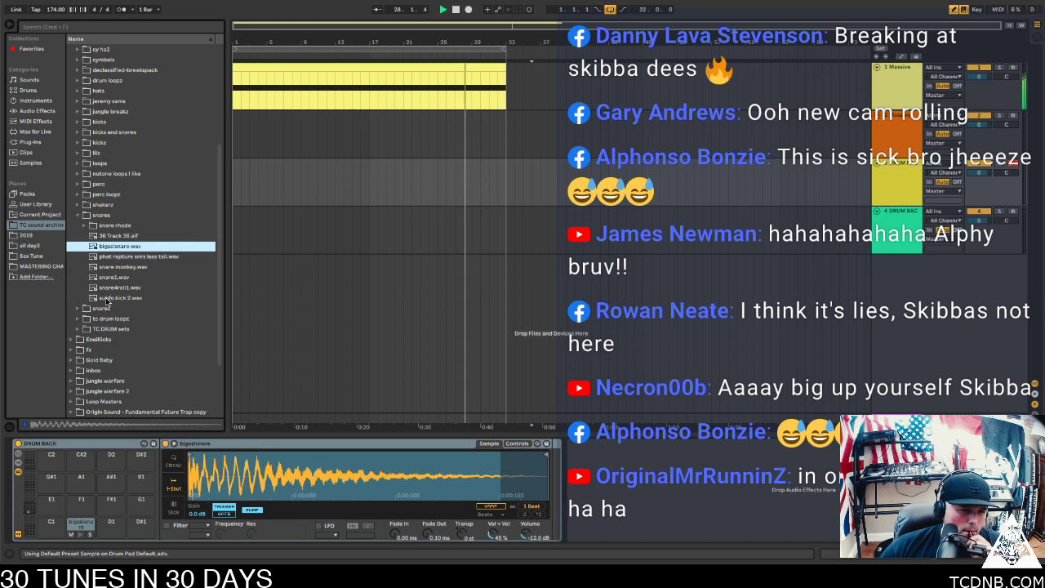
drag(121, 297, 49, 528)
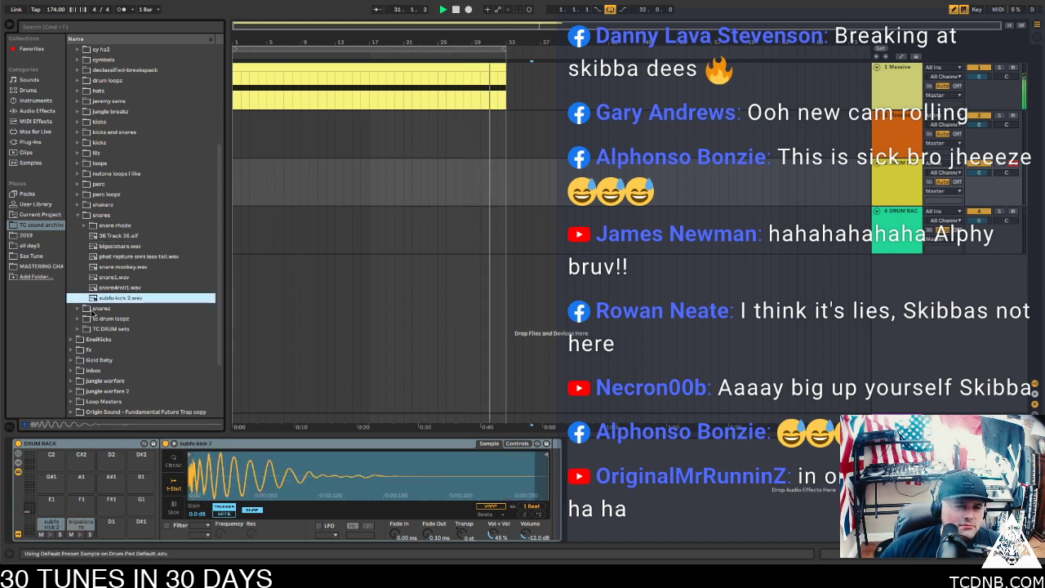
Look through the kickz and drum loops folders, open the dirty hat folder under hats, and audition its hat samples, including 5.wav
click(79, 217)
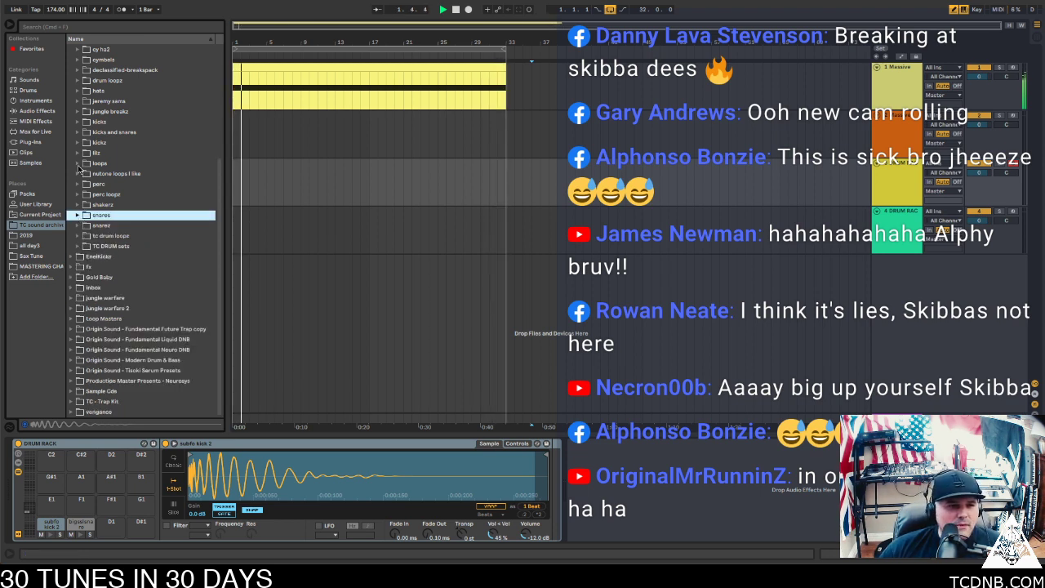
click(79, 142)
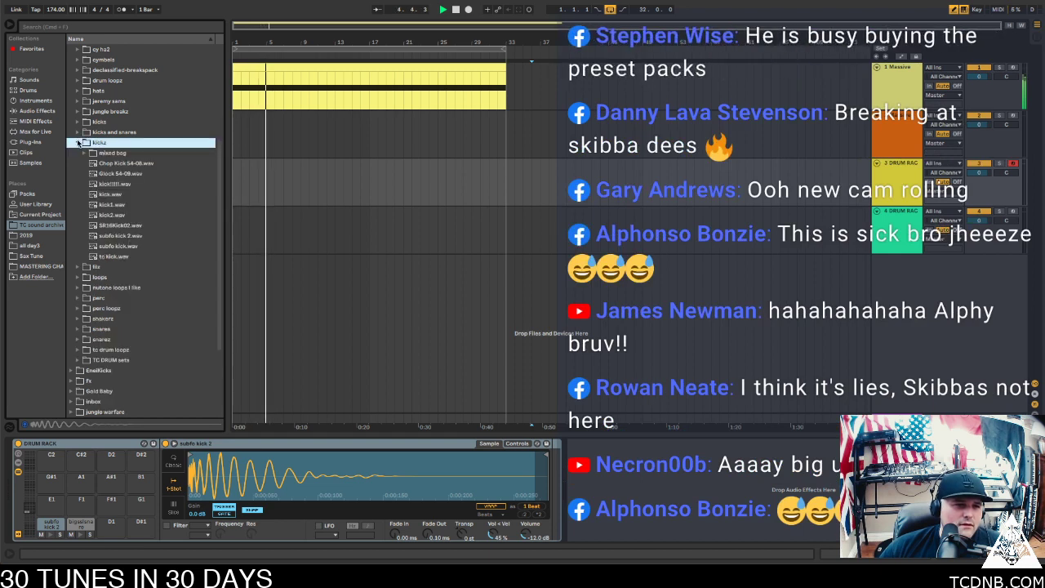
click(79, 142)
scroll(148, 237, up, 5)
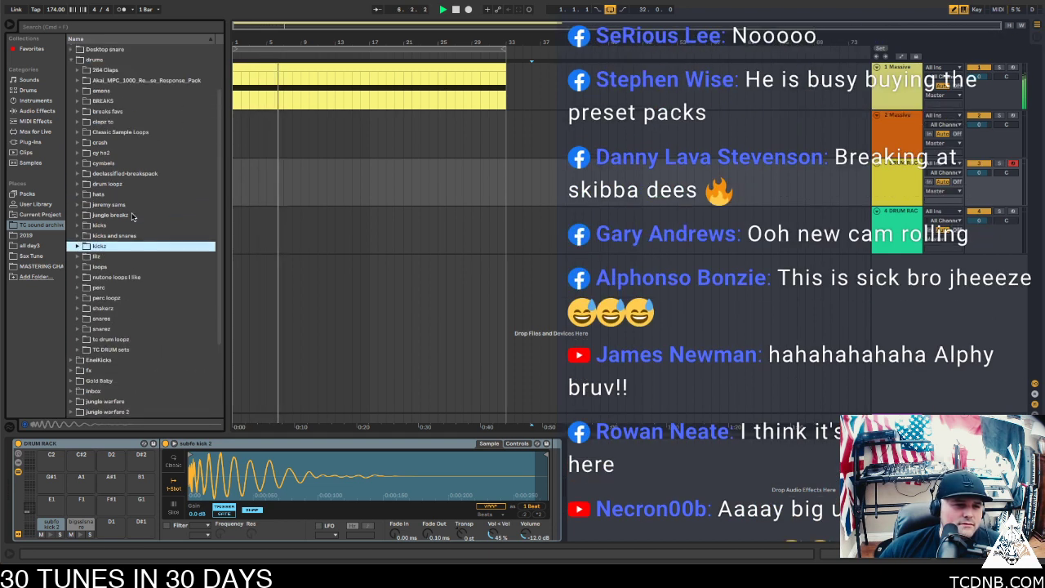
click(77, 171)
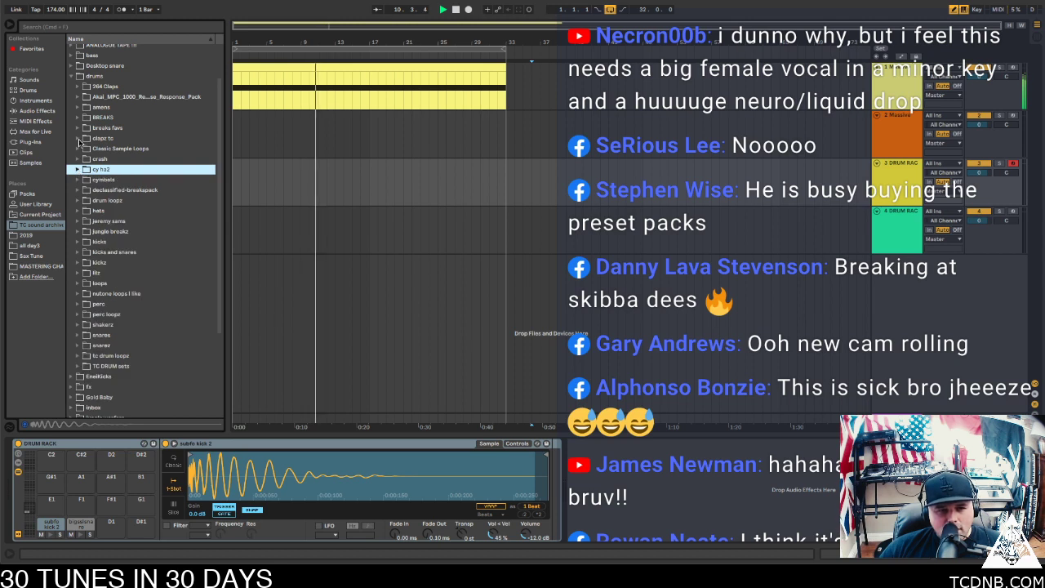
click(77, 200)
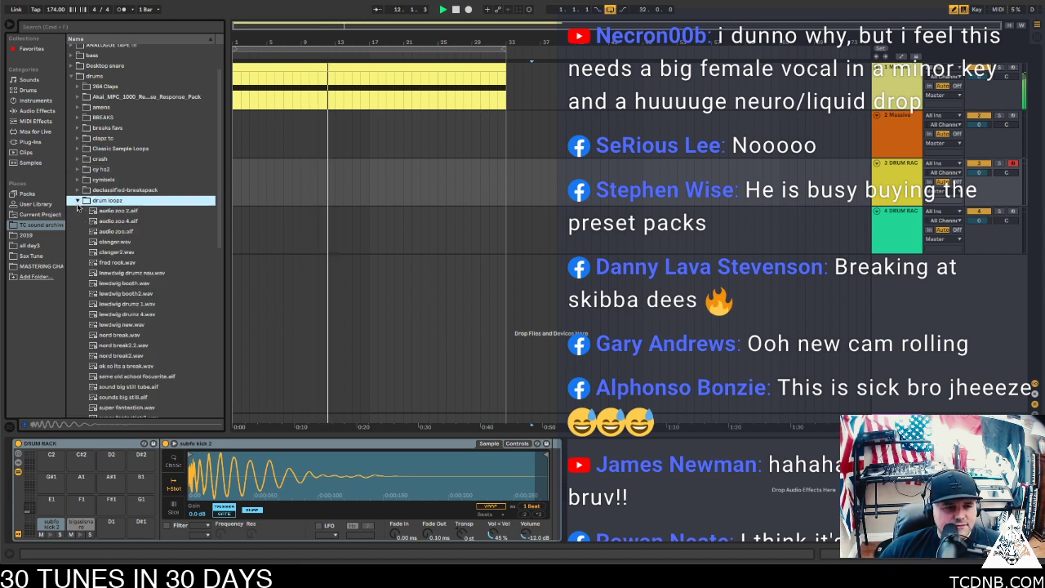
click(78, 200)
click(83, 222)
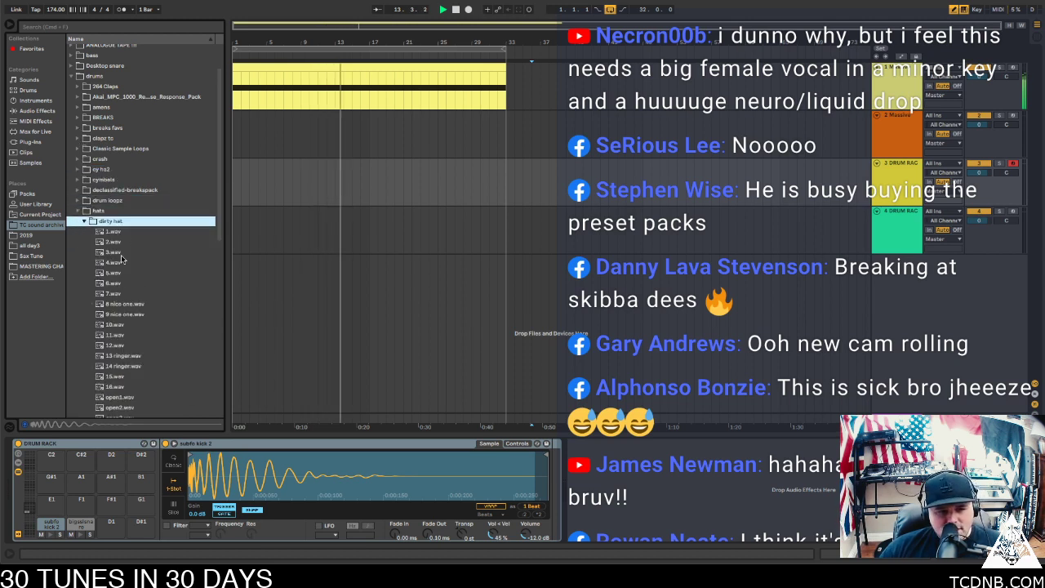
click(115, 242)
click(116, 272)
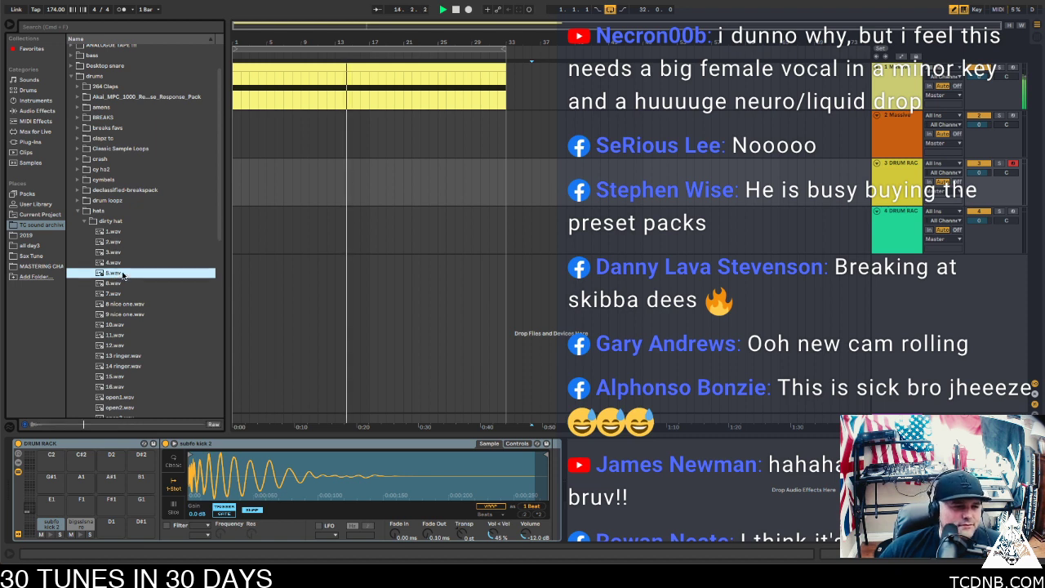
Load samples 1.wav to 7.wav from the dirty hat folder together onto the Drum Rack pads from E1 to A#1
click(119, 233)
shift+click(114, 294)
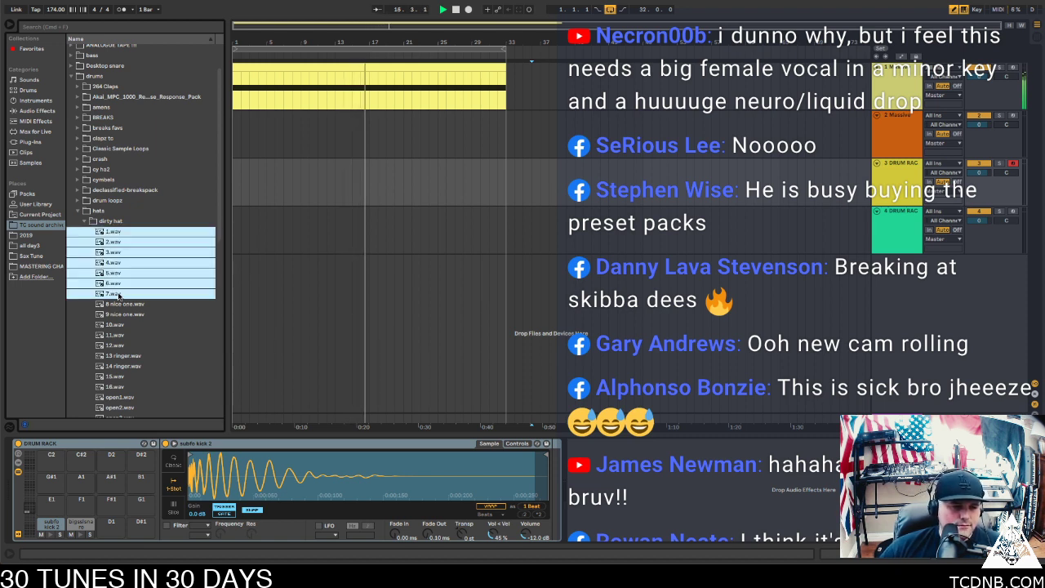
drag(114, 294, 60, 520)
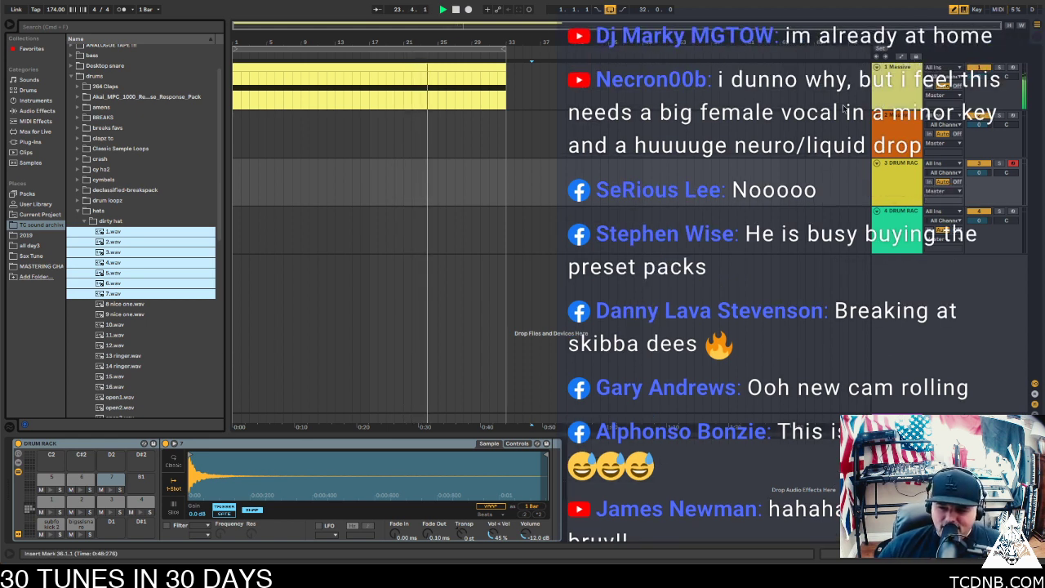
click(275, 164)
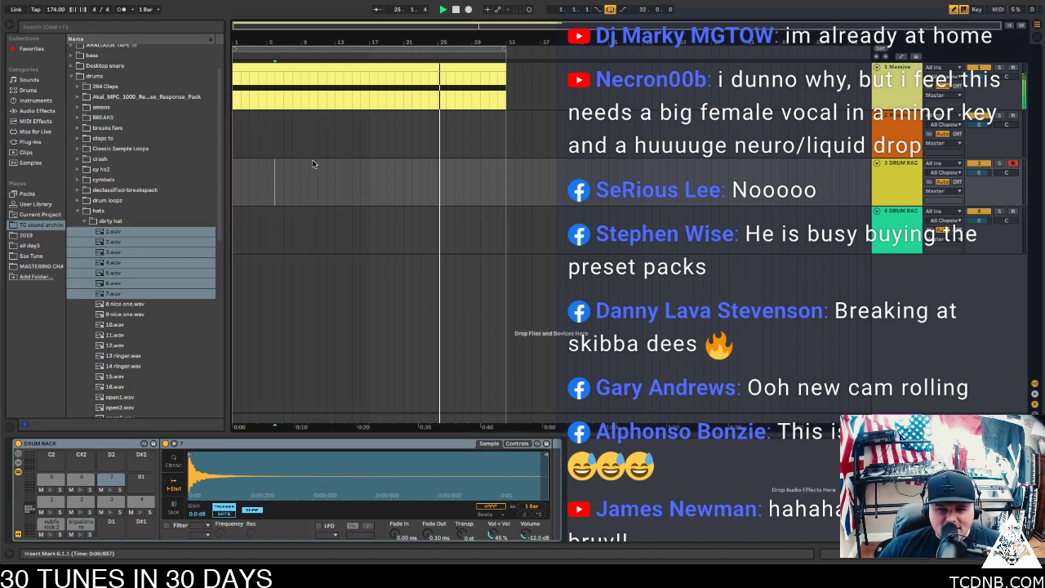
Create a seven-bar MIDI clip on the first Drum Rack track with kicks on beats 1 and 3 and snares on 2 and 4 for two bars
mouse_move(241, 176)
mouse_down()
mouse_move(373, 167)
mouse_move(282, 179)
mouse_up()
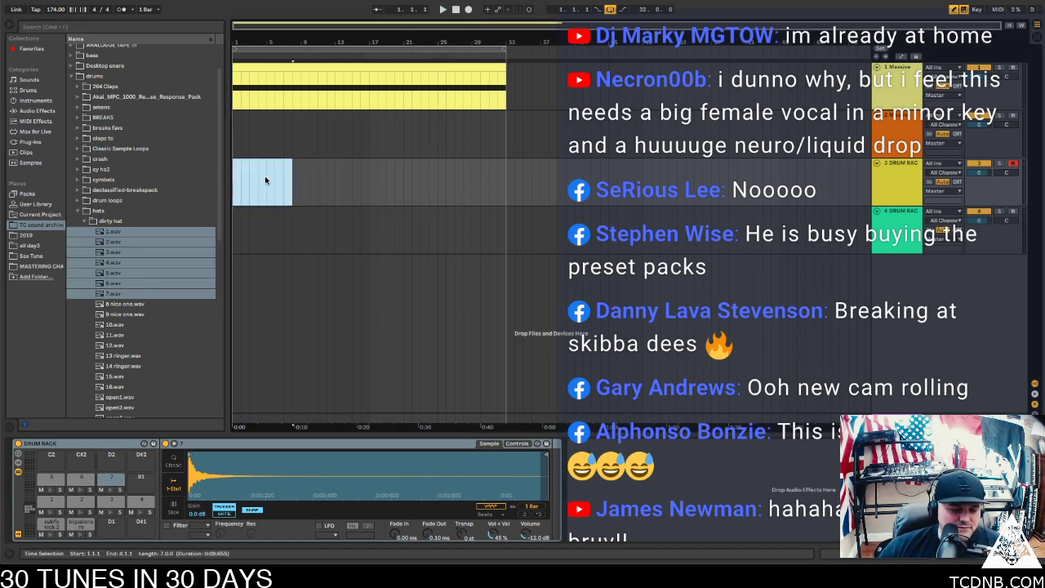
key(ctrl+shift+m)
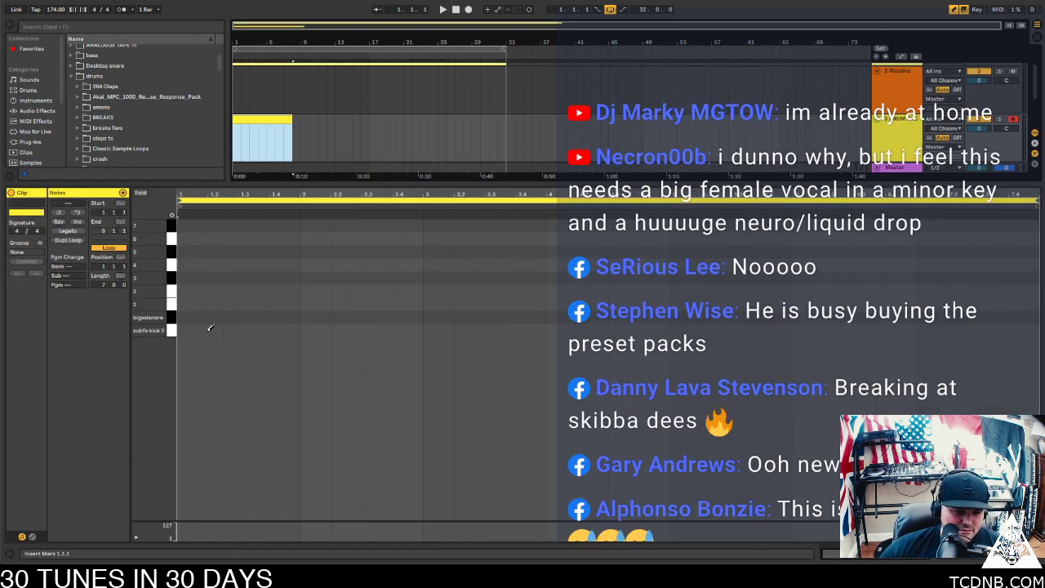
double_click(184, 330)
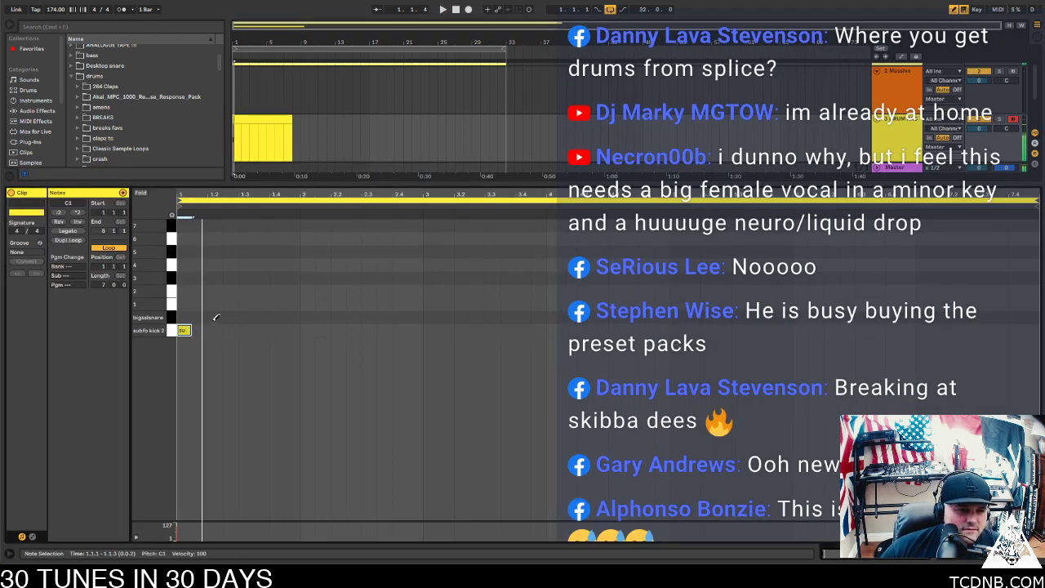
double_click(214, 317)
double_click(245, 330)
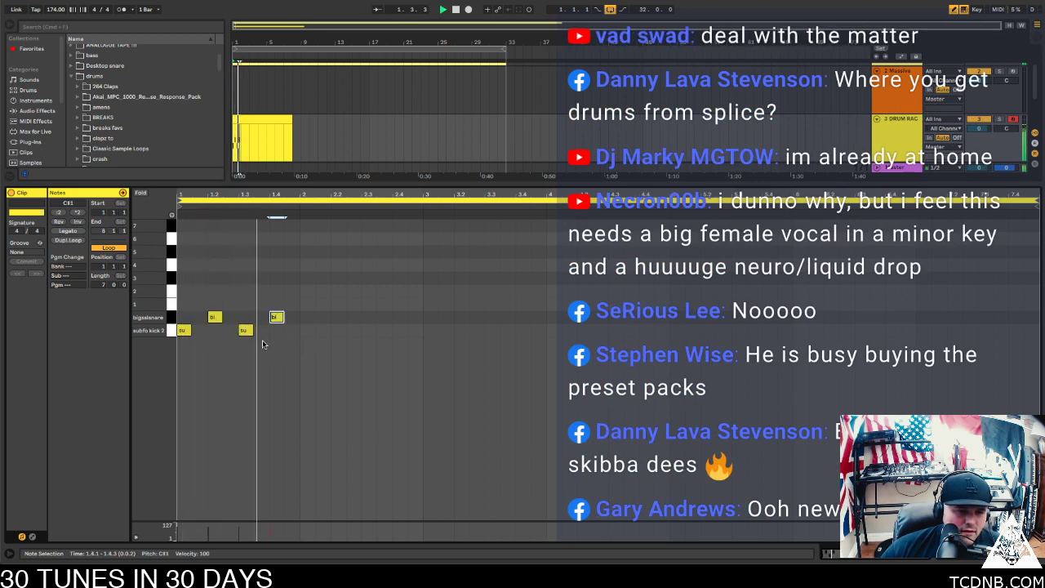
double_click(307, 330)
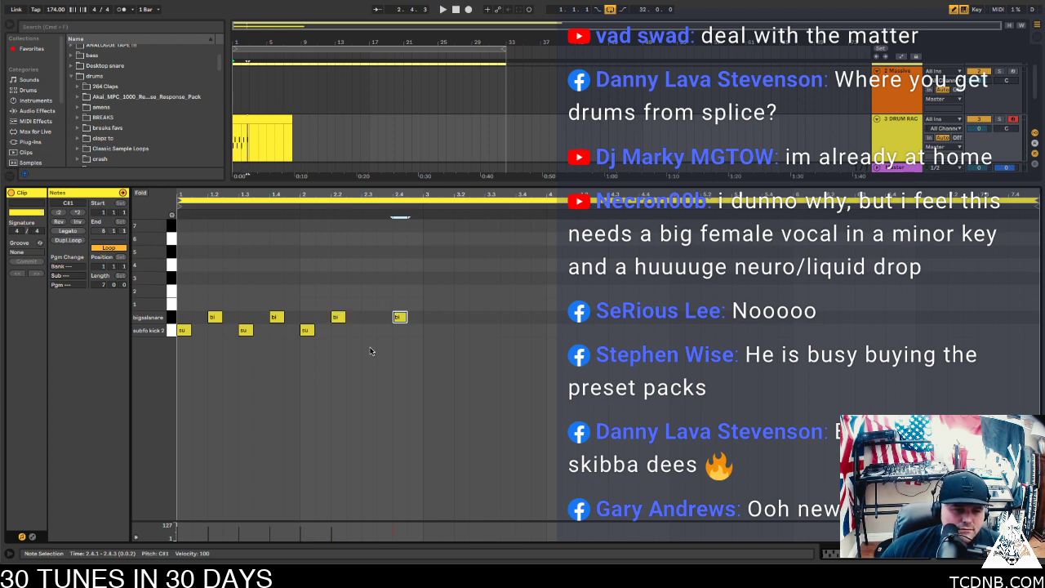
key(space)
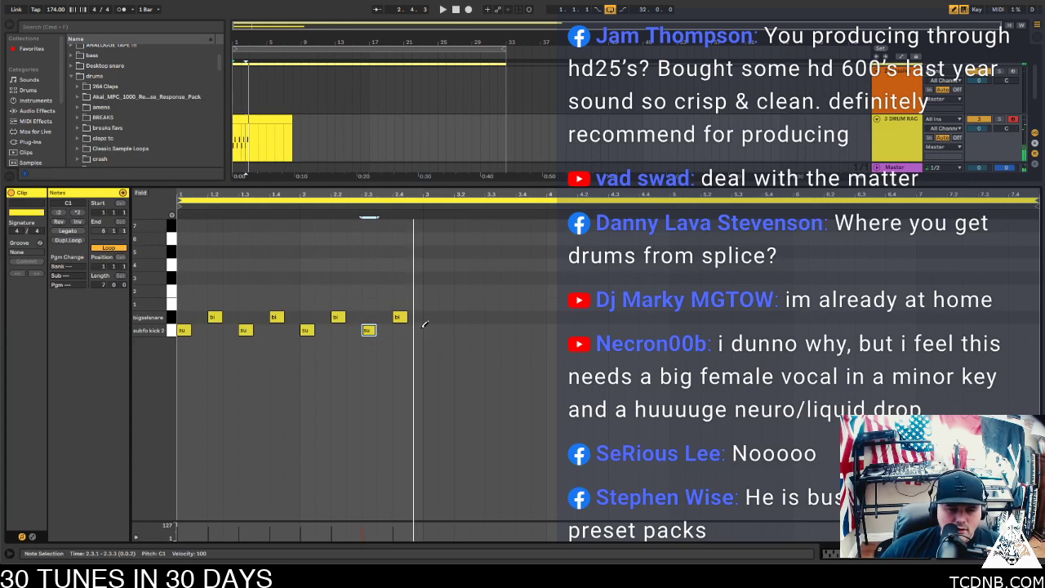
Copy the two-bar kick and snare pattern repeatedly until it fills all seven bars of the clip
drag(415, 330, 178, 315)
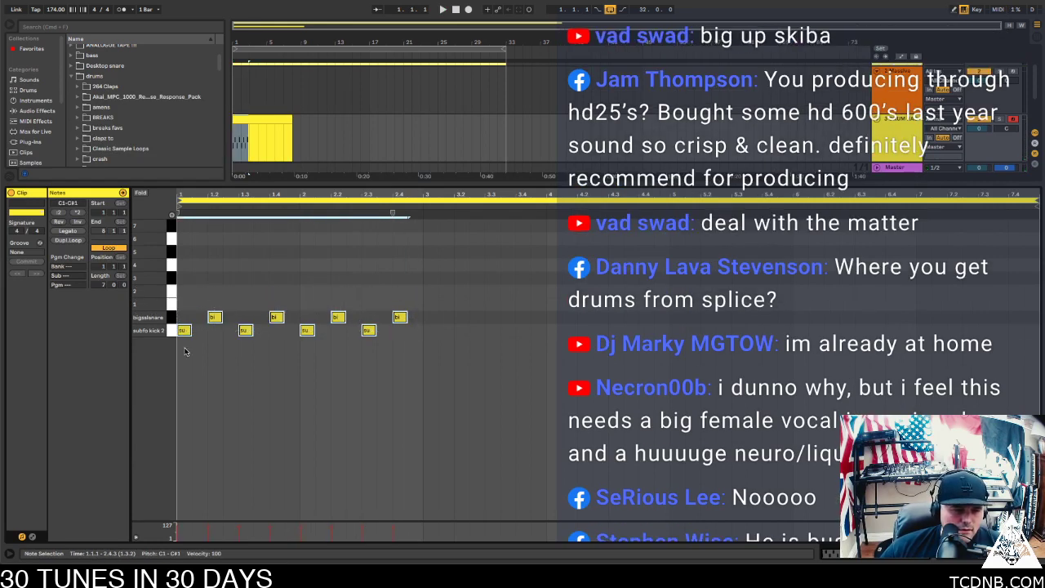
key(ctrl+d)
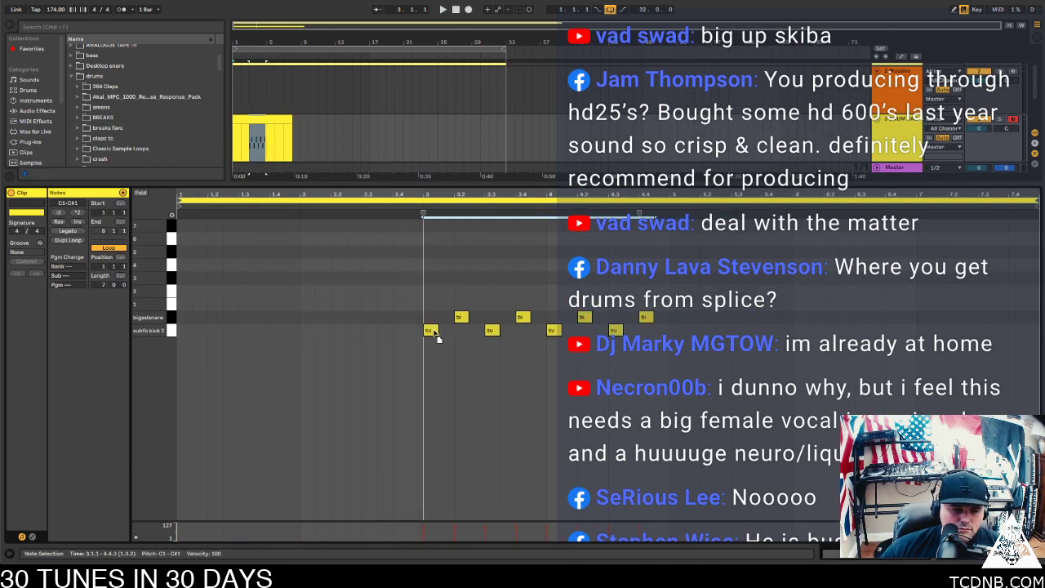
key(ctrl+a)
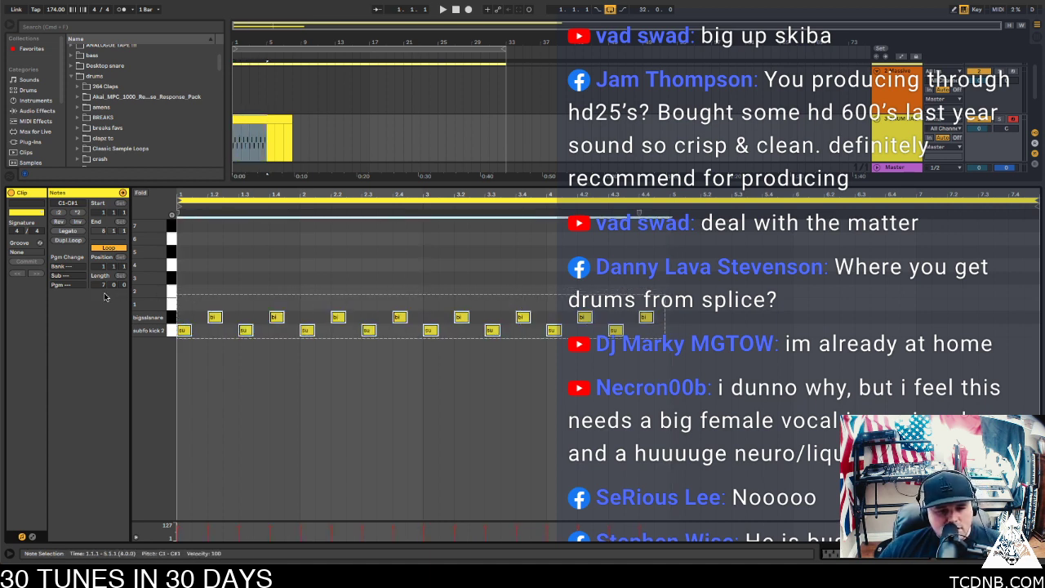
drag(184, 332, 676, 348)
Add hat 1 notes on every kick beat and hat 2 notes on every snare beat by copying the existing notes
click(171, 330)
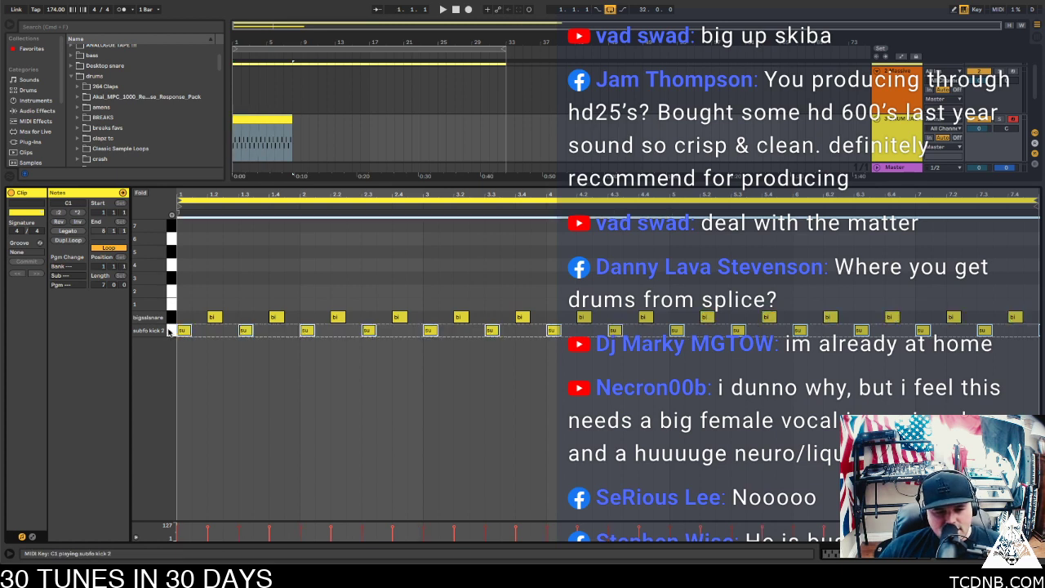
drag(182, 330, 212, 304)
key(space)
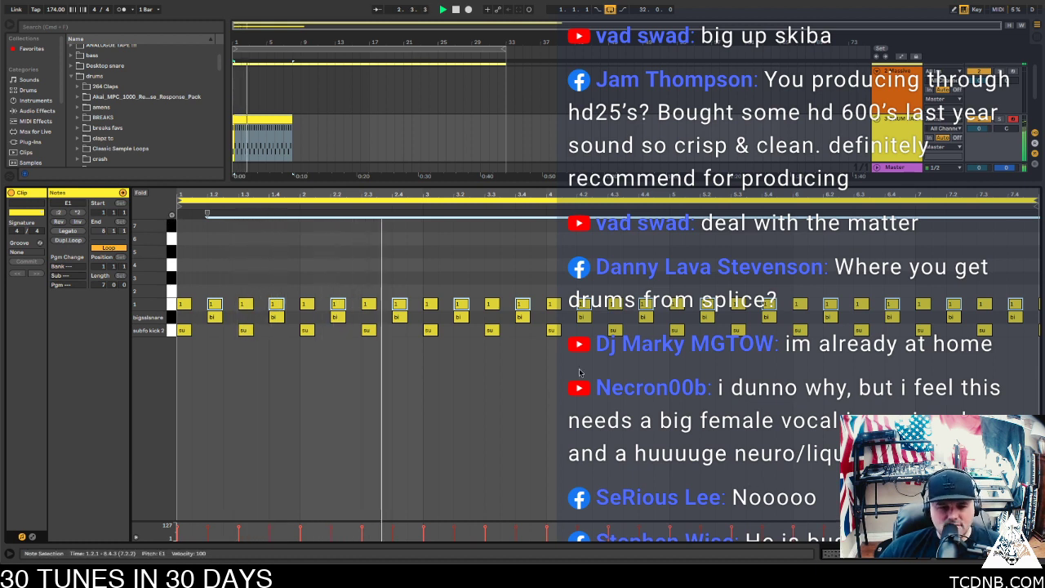
drag(212, 303, 214, 292)
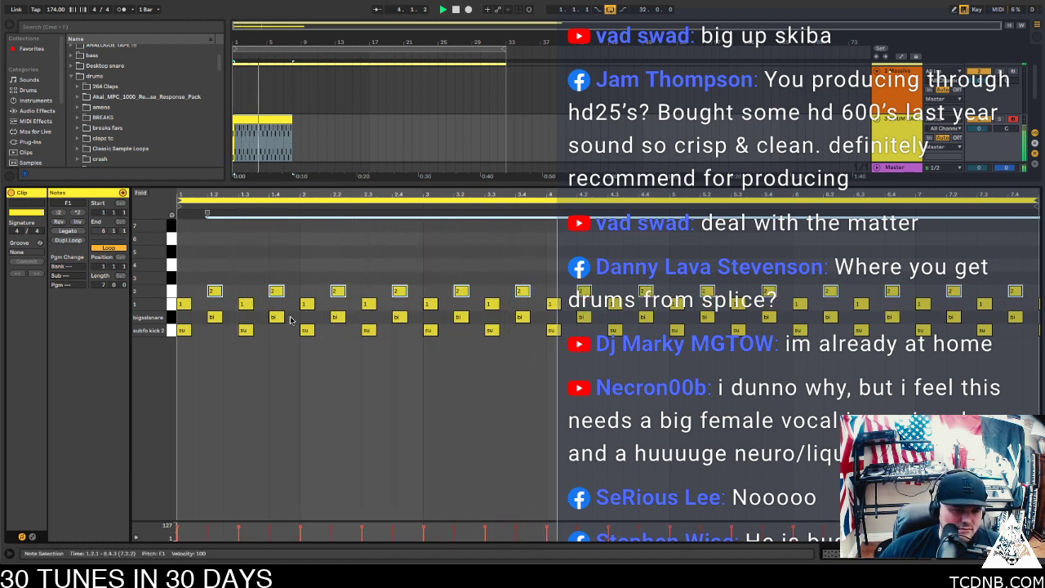
Lower the volume of the hat samples on the Drum Rack's E1 and F1 pads, with the F1 sample at -13.7 dB
key(shift+Tab)
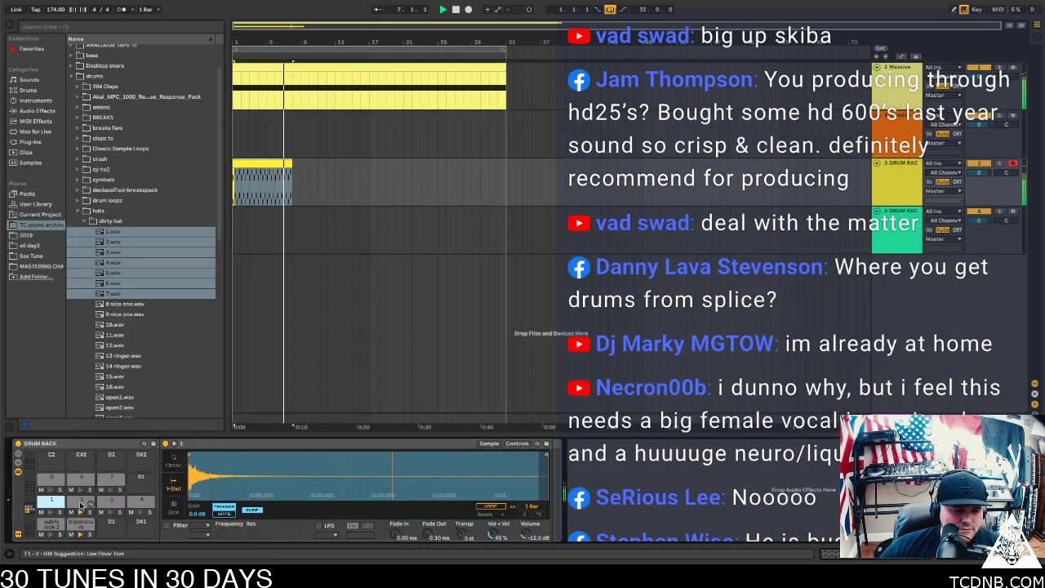
click(54, 501)
click(52, 501)
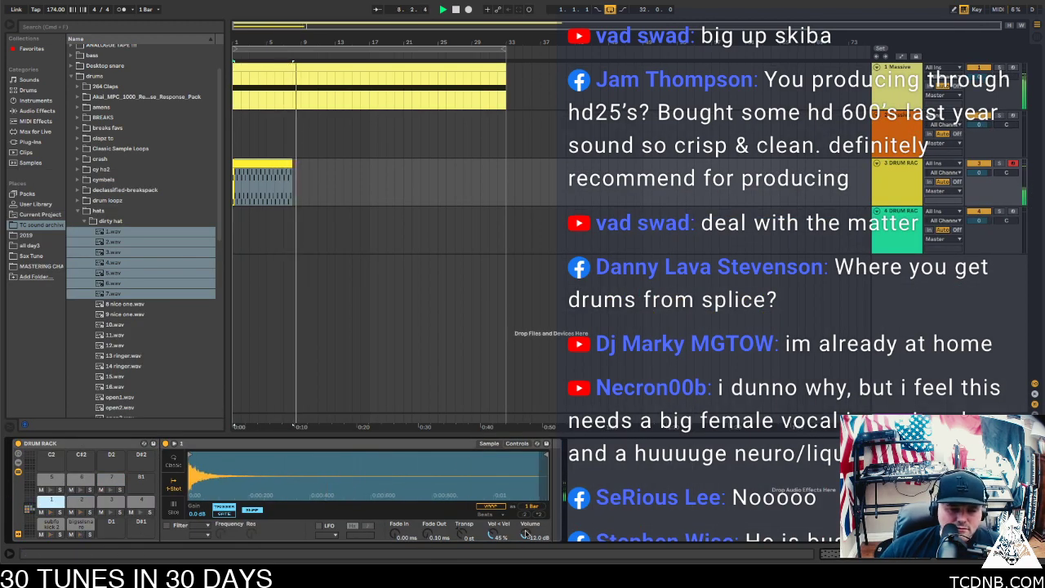
click(81, 500)
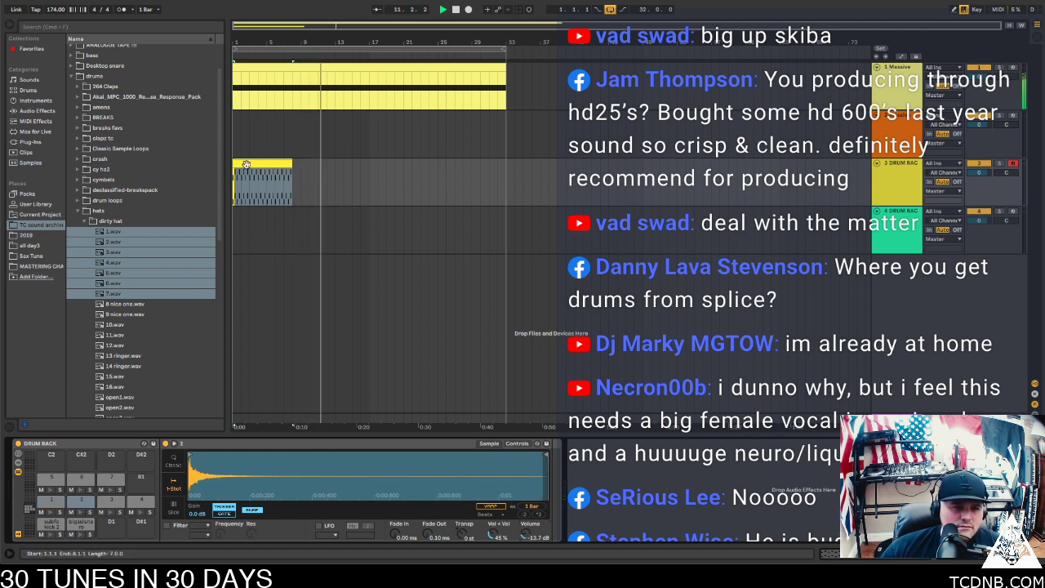
key(ctrl+d)
key(ctrl+d)
key(ctrl+d)
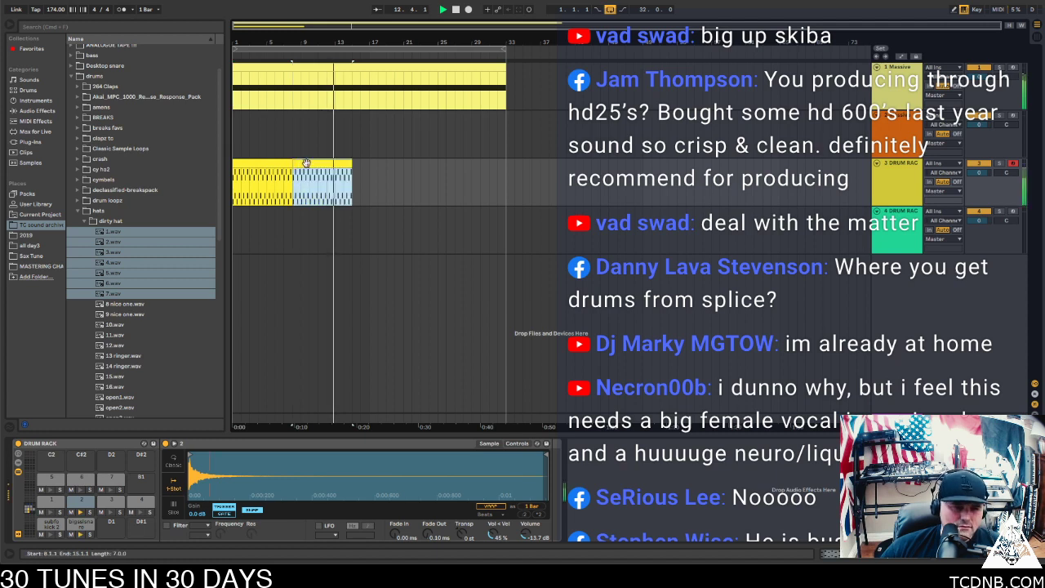
click(433, 170)
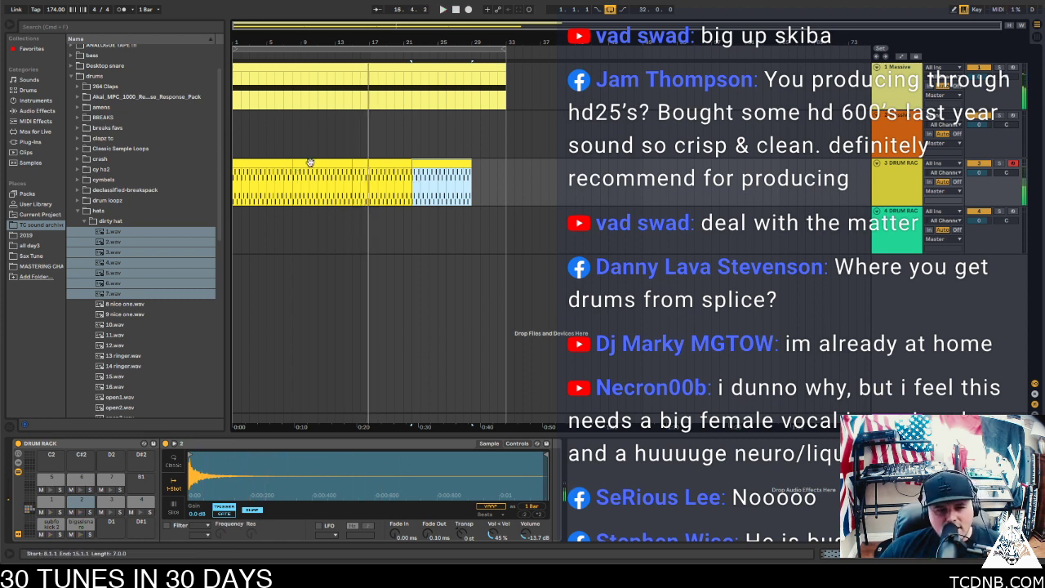
key(ctrl+z)
key(ctrl+z)
key(ctrl+z)
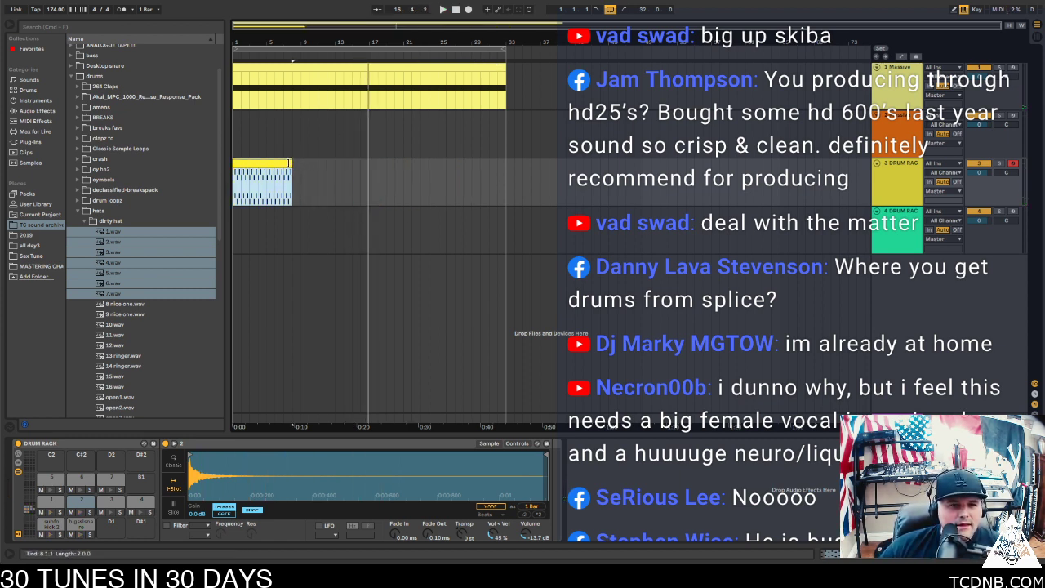
Extend the drum clip to eight bars, duplicate it along the track up to bar 33, and play the arrangement
drag(288, 162, 298, 163)
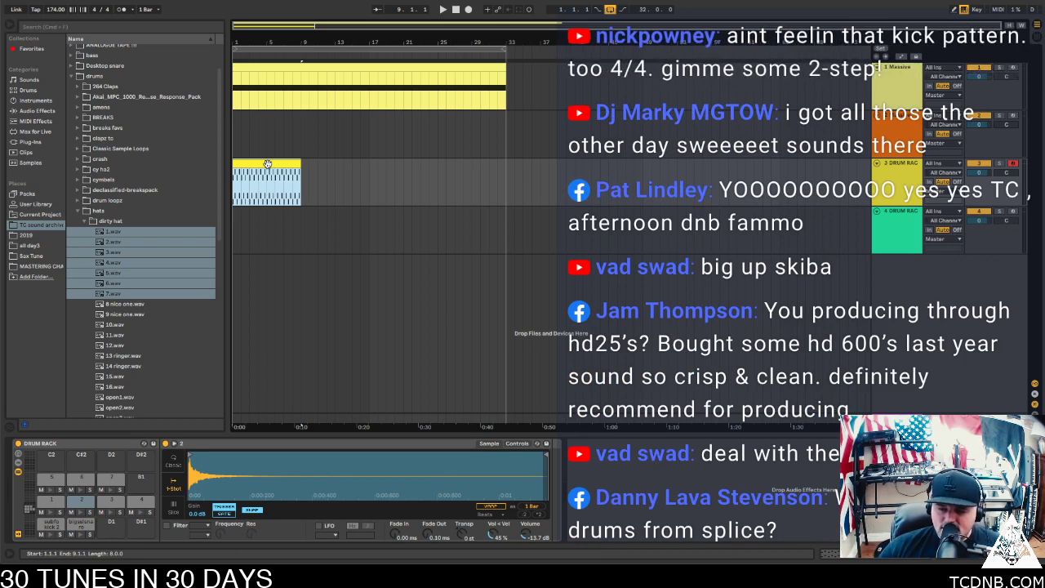
drag(255, 162, 458, 162)
key(space)
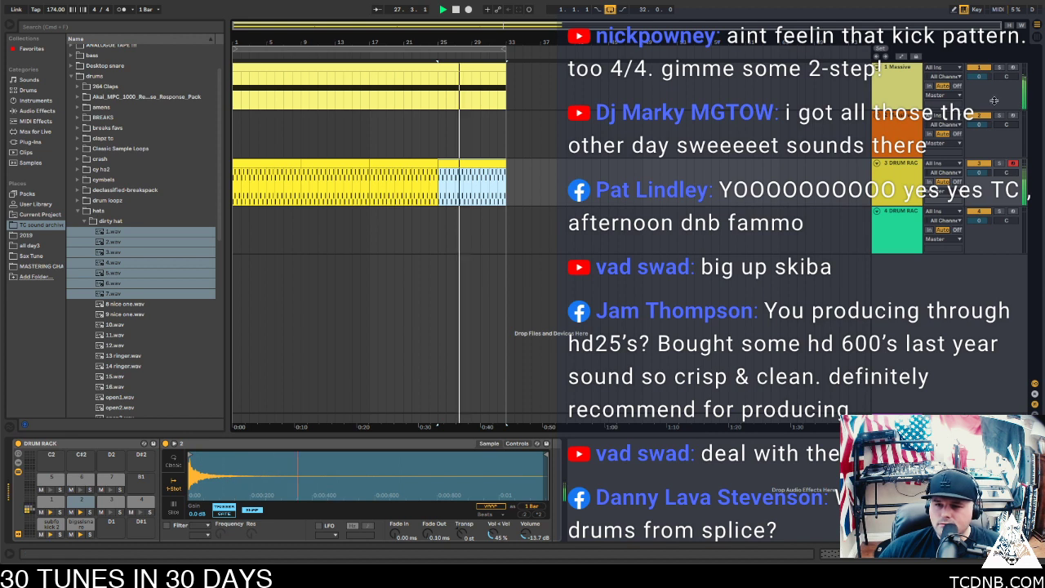
View the preset loaded in the first track's Massive instrument, close its window, and reselect the first Drum Rack track
click(920, 167)
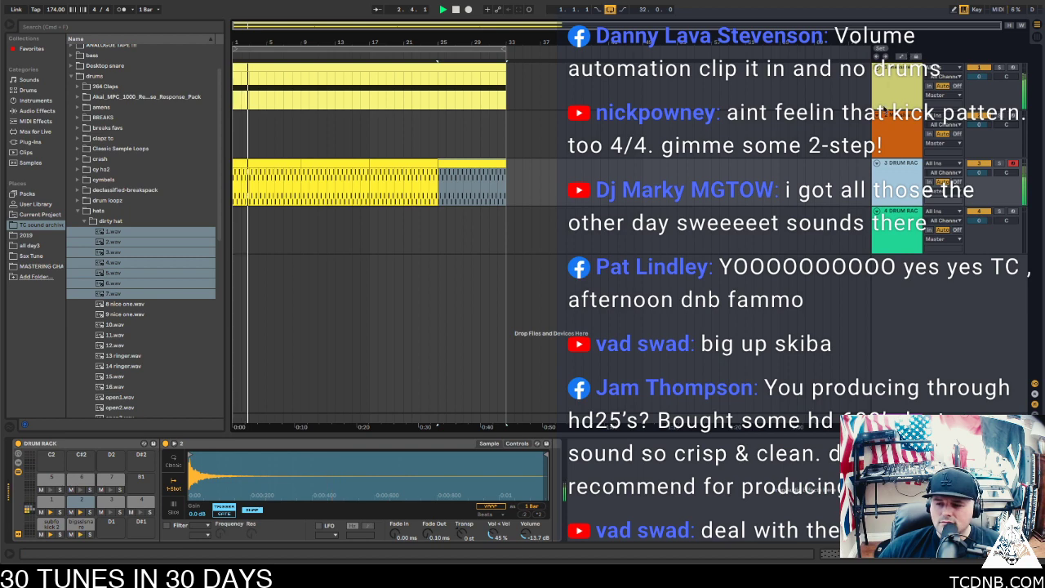
click(894, 77)
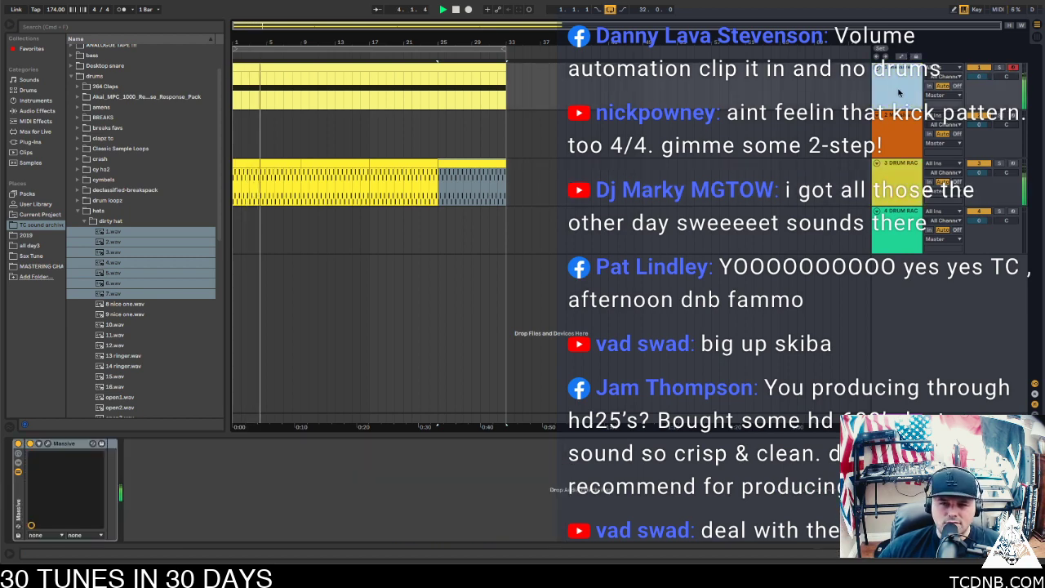
click(273, 67)
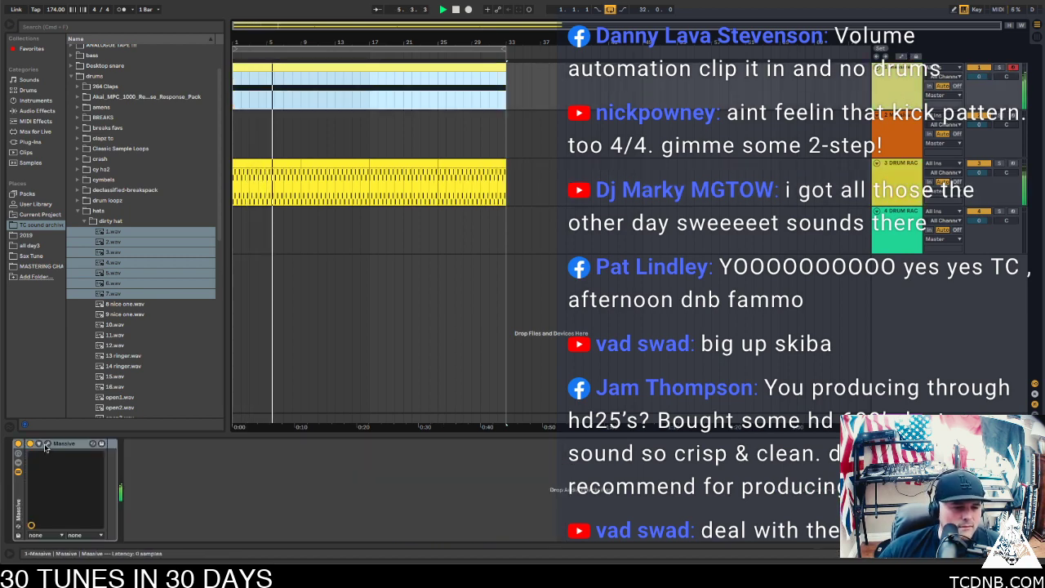
click(48, 443)
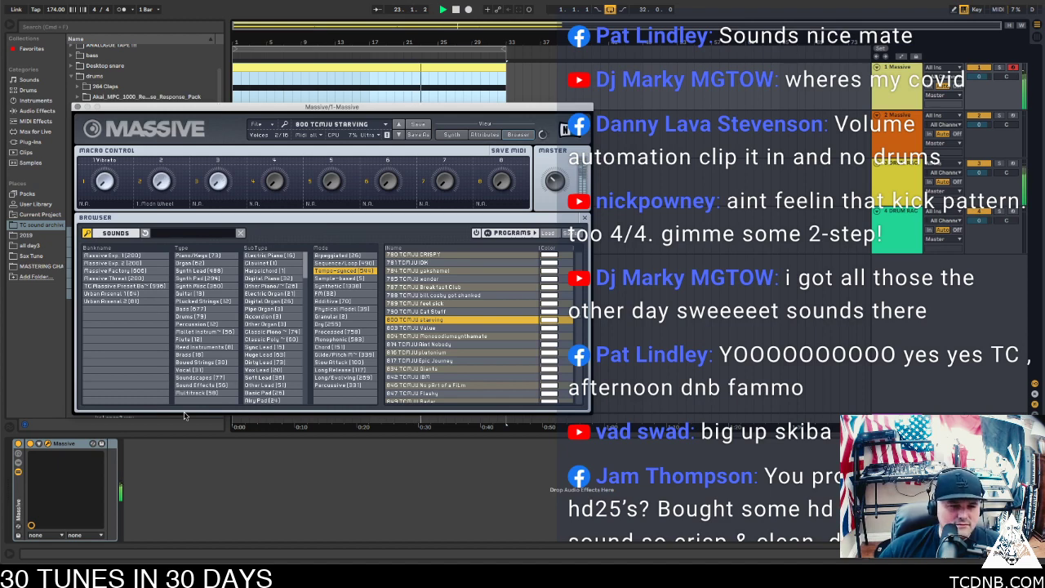
click(78, 107)
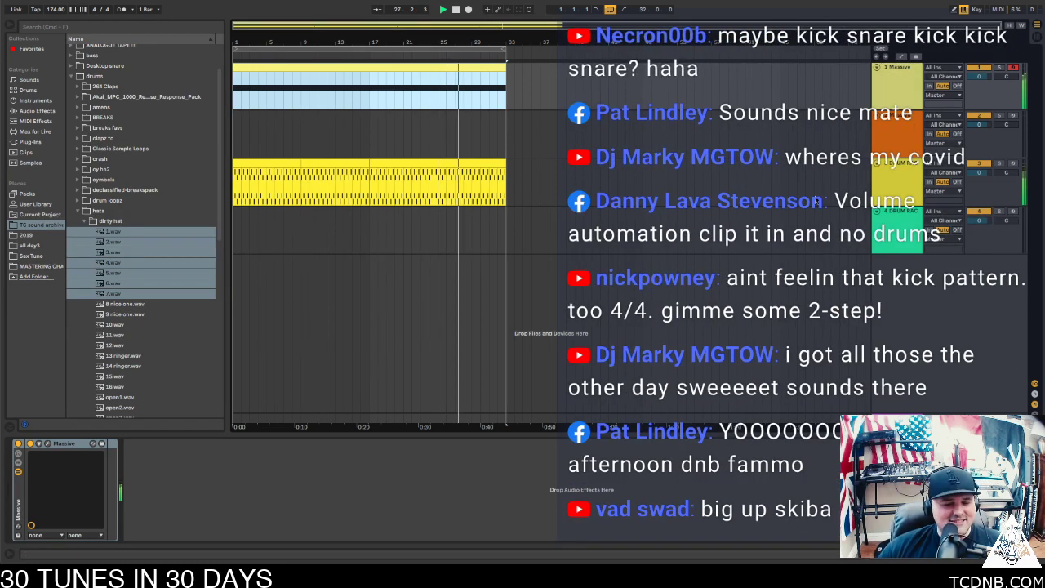
click(898, 175)
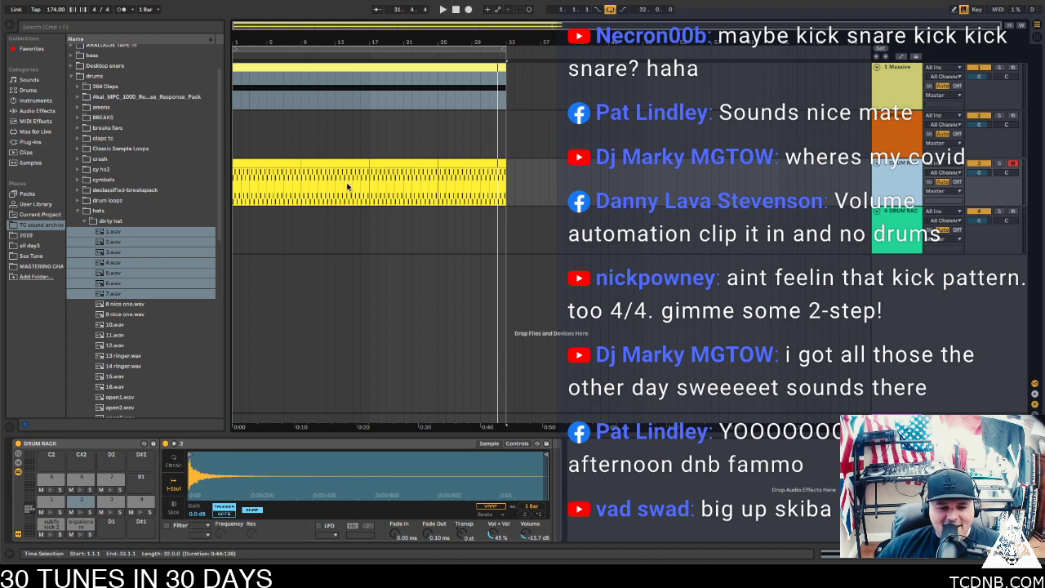
Play the loop with the first drum clip selected and check the volumes of the hat samples on pads E1 and F1
click(270, 161)
key(space)
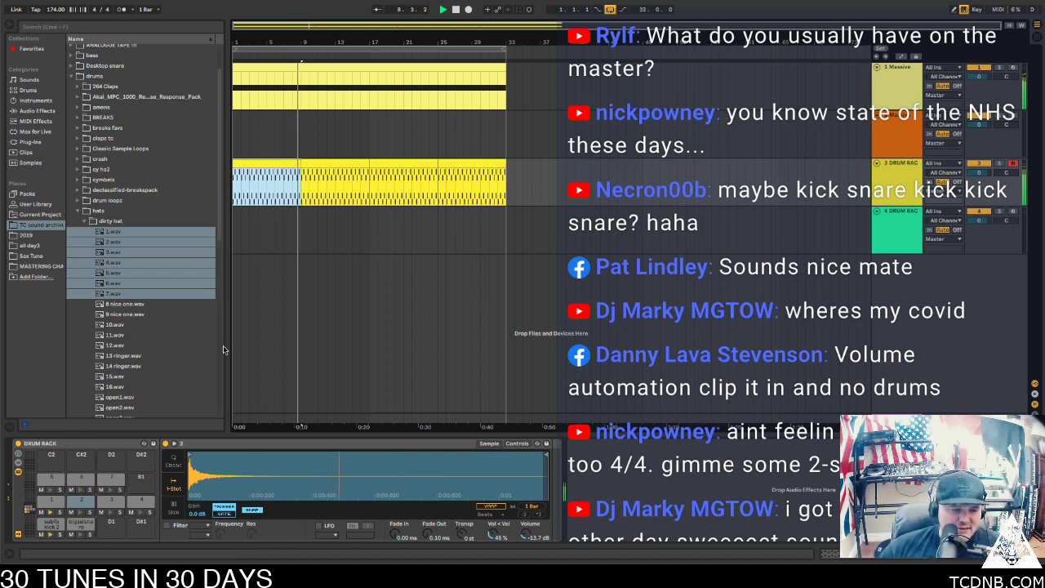
click(81, 500)
click(52, 500)
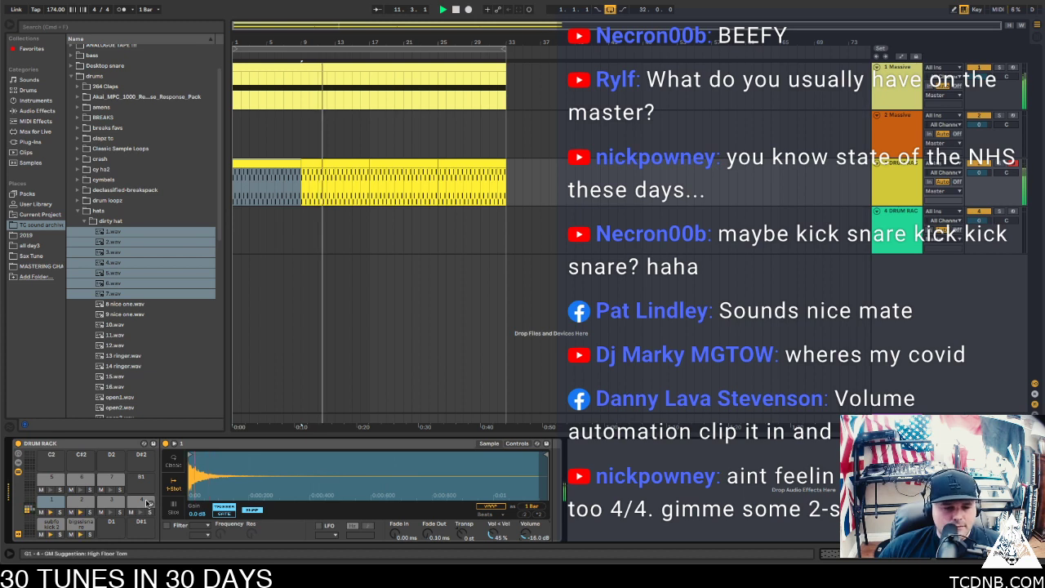
click(81, 501)
drag(530, 532, 530, 541)
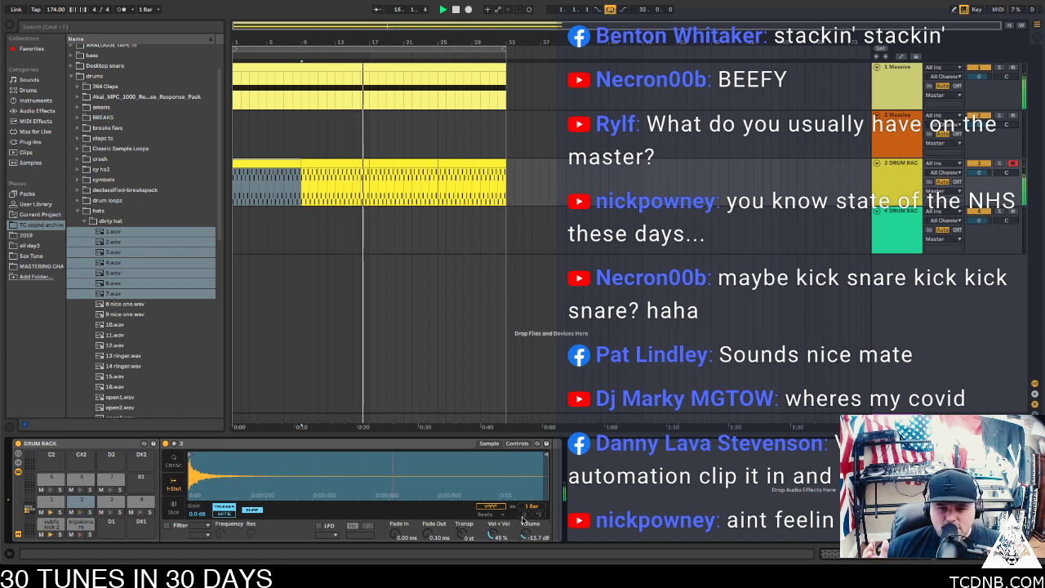
Delete hat samples 7, 6 and 5 from the Drum Rack's A#1, A1 and G#1 pads, and select the first drum clip
click(109, 476)
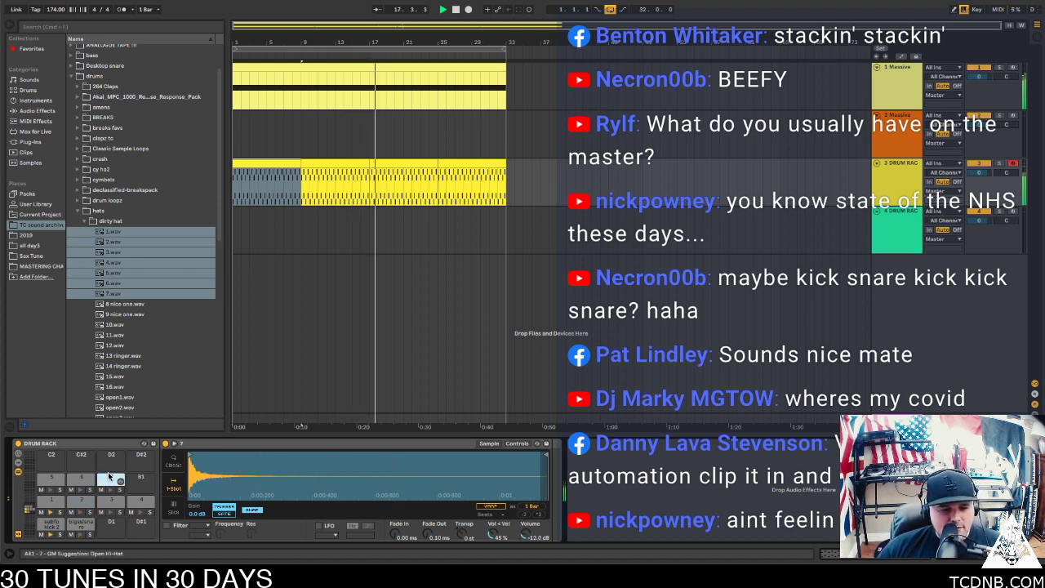
key(Delete)
click(85, 478)
key(Delete)
click(60, 481)
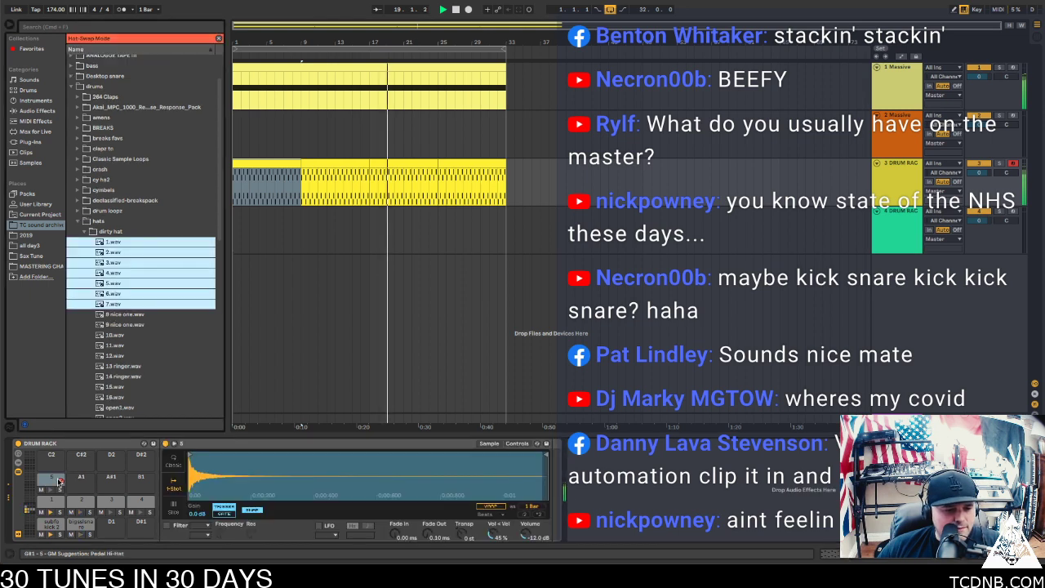
key(Delete)
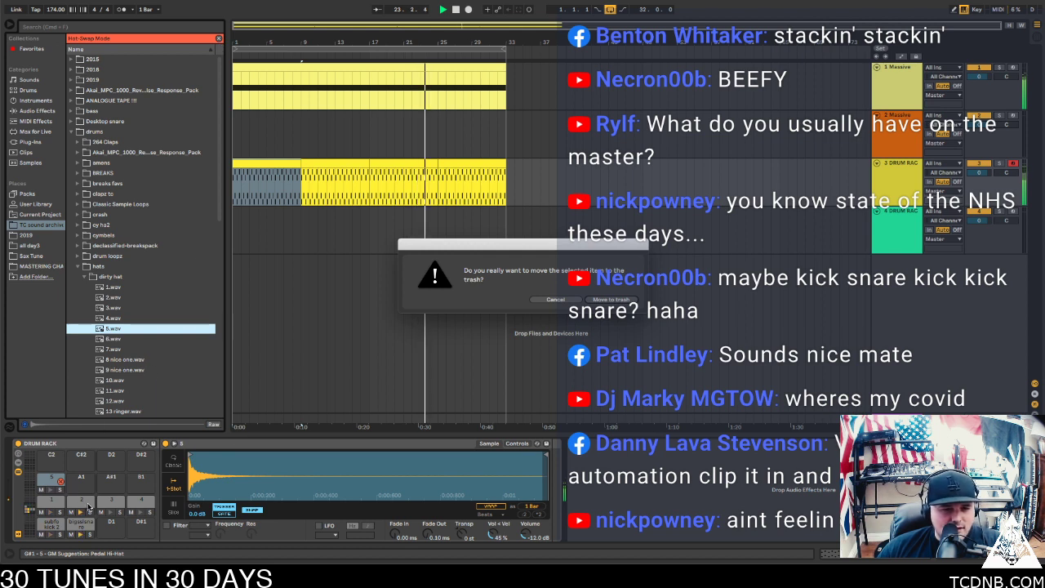
click(555, 299)
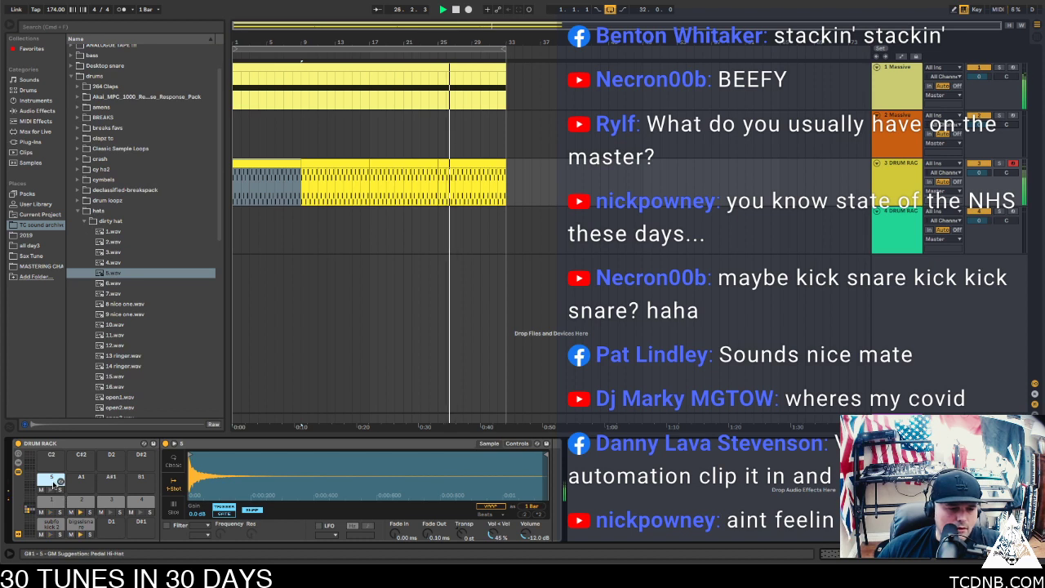
key(Delete)
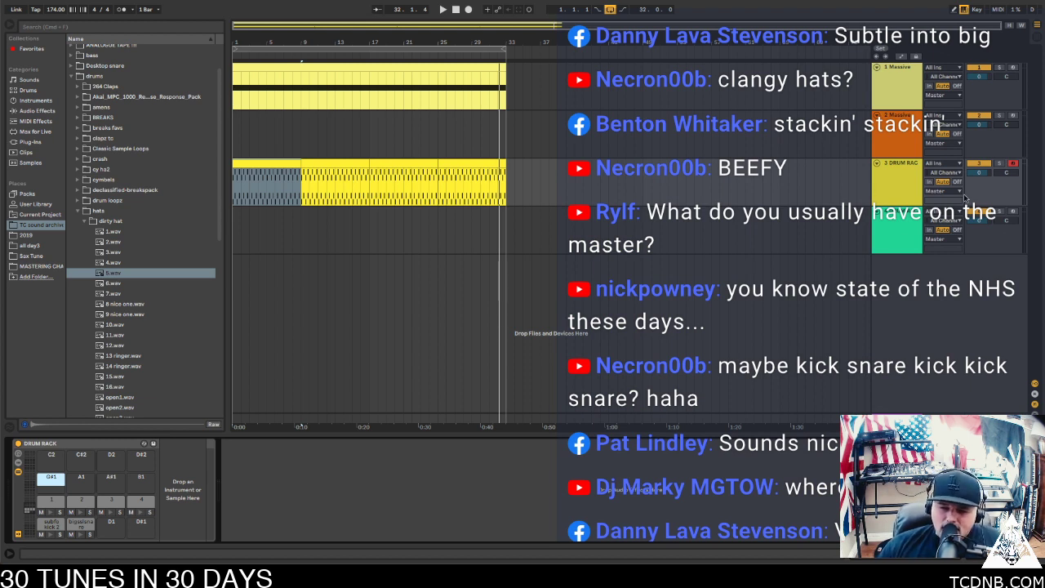
click(261, 166)
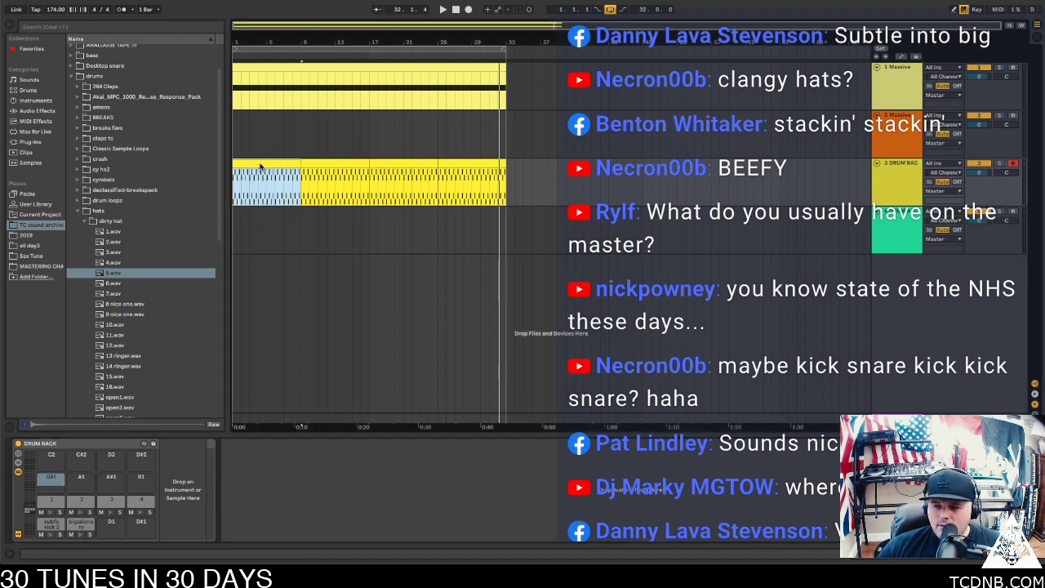
Play the loop, audition hats in the TC - Trap Kit's Samples2 folder, and load Hat 14 onto the G#1 pad
key(space)
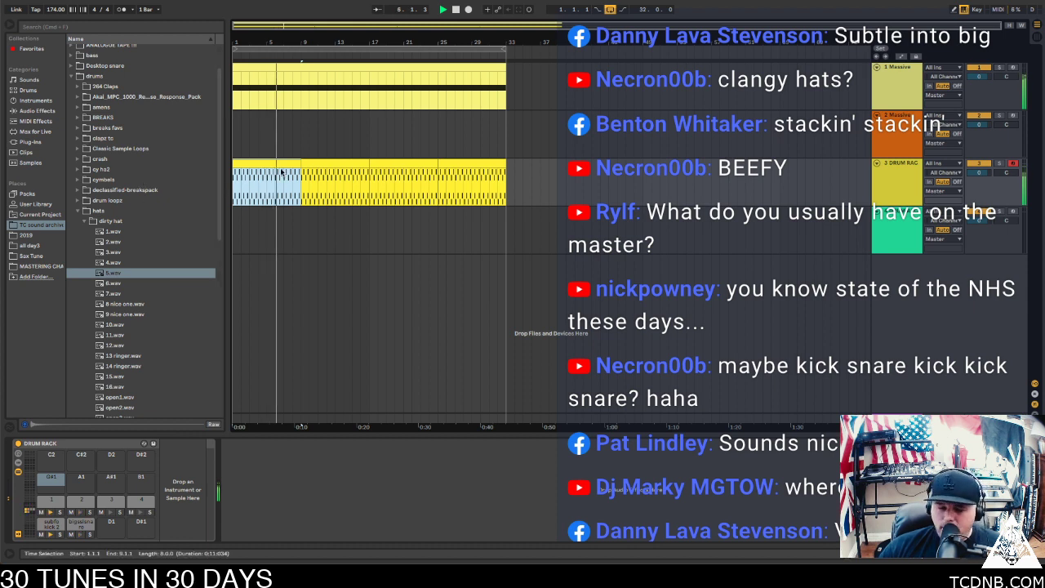
click(79, 212)
scroll(112, 285, down, 4)
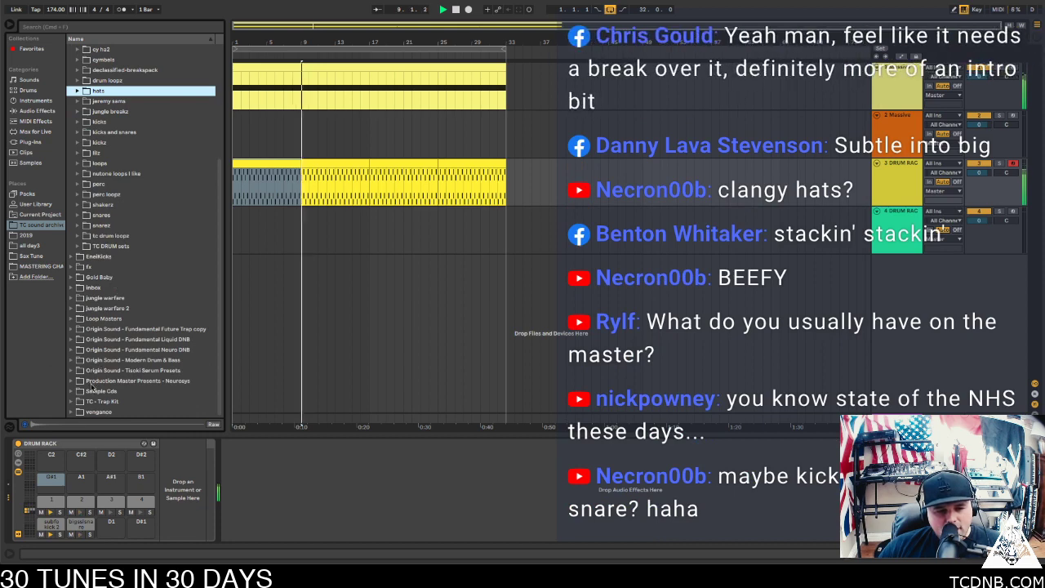
click(72, 399)
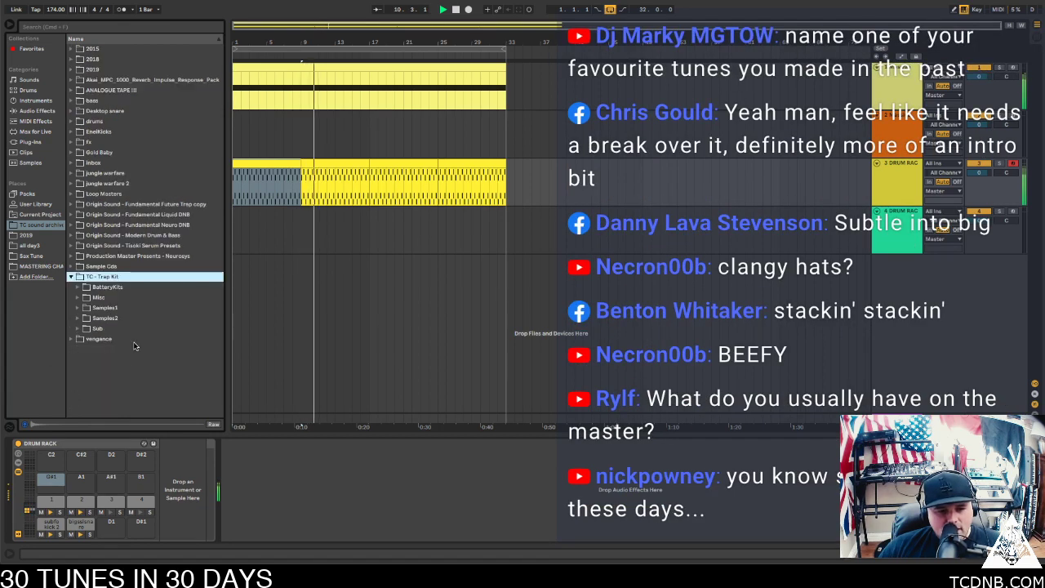
click(86, 318)
click(78, 318)
scroll(118, 270, down, 5)
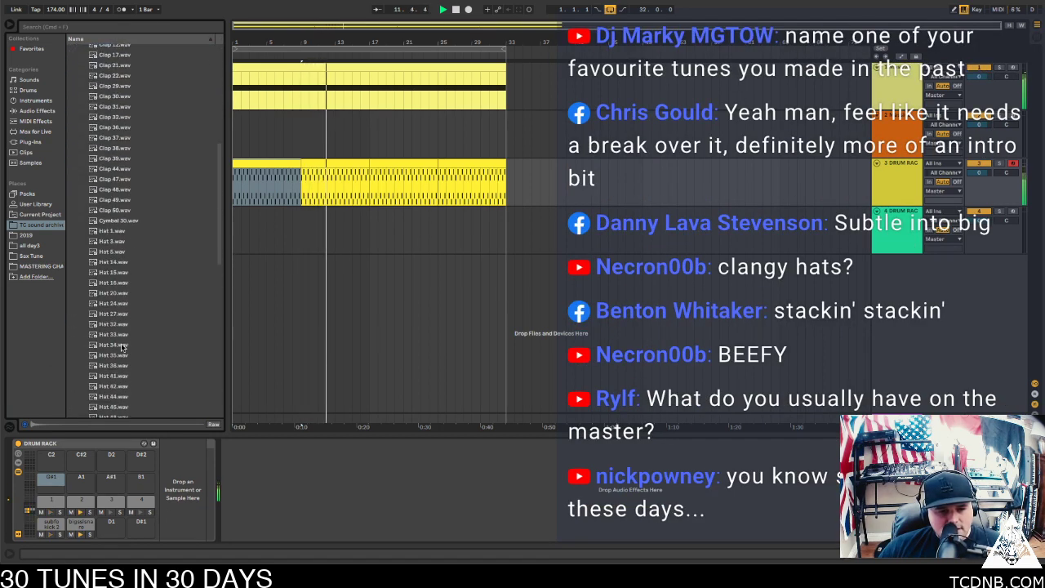
click(119, 262)
click(118, 282)
click(105, 262)
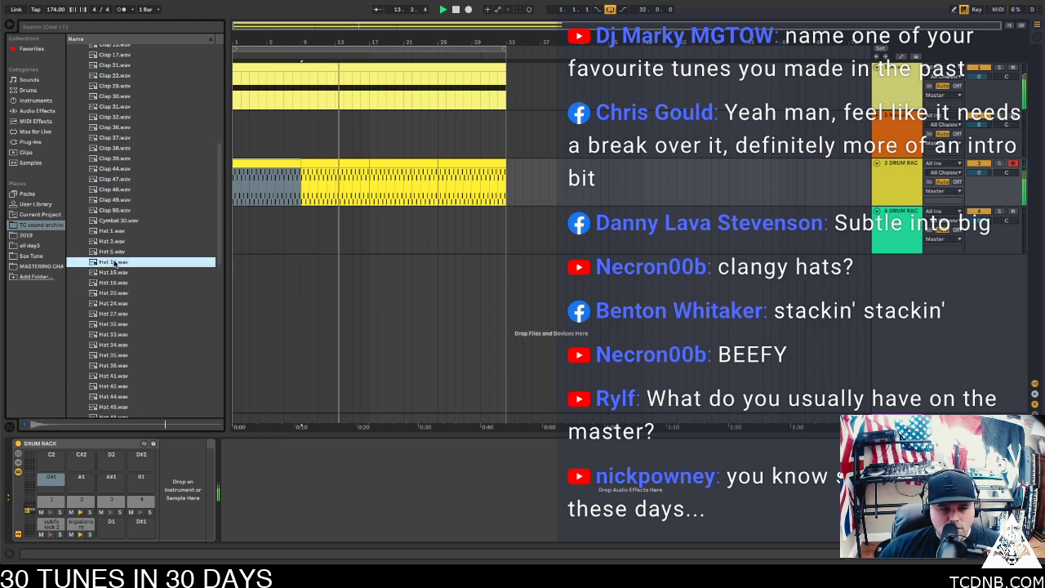
drag(102, 263, 50, 483)
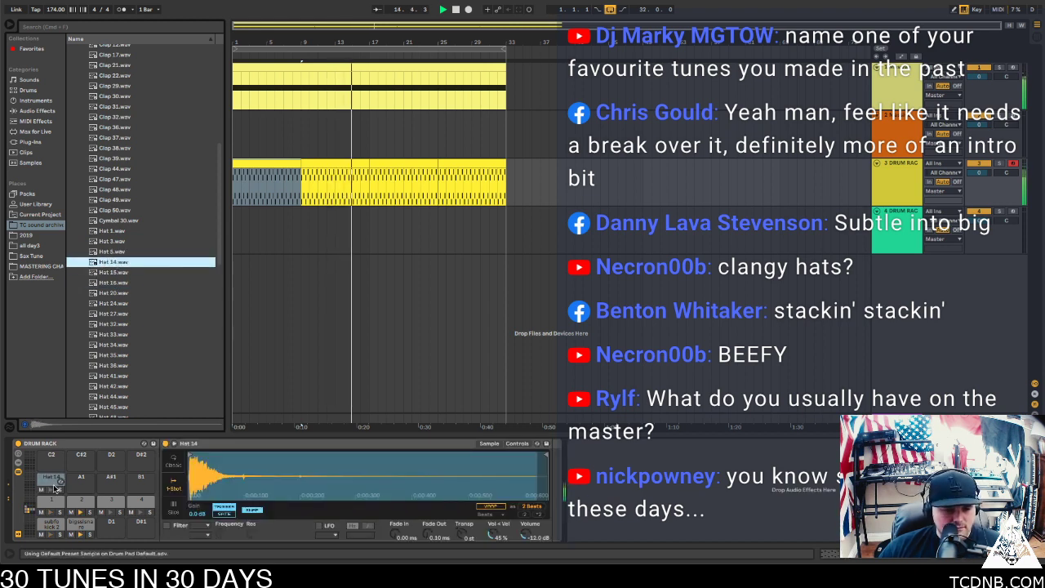
Audition the following hat samples and load Hat 20 and Hat 24 onto the A1 and A#1 pads
click(110, 273)
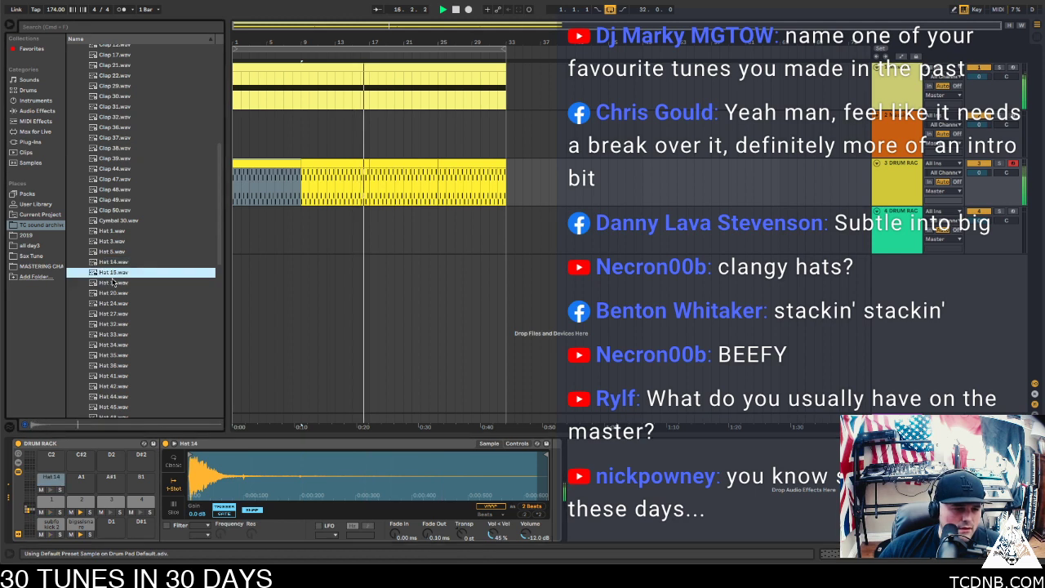
click(112, 284)
click(110, 274)
click(111, 282)
click(110, 293)
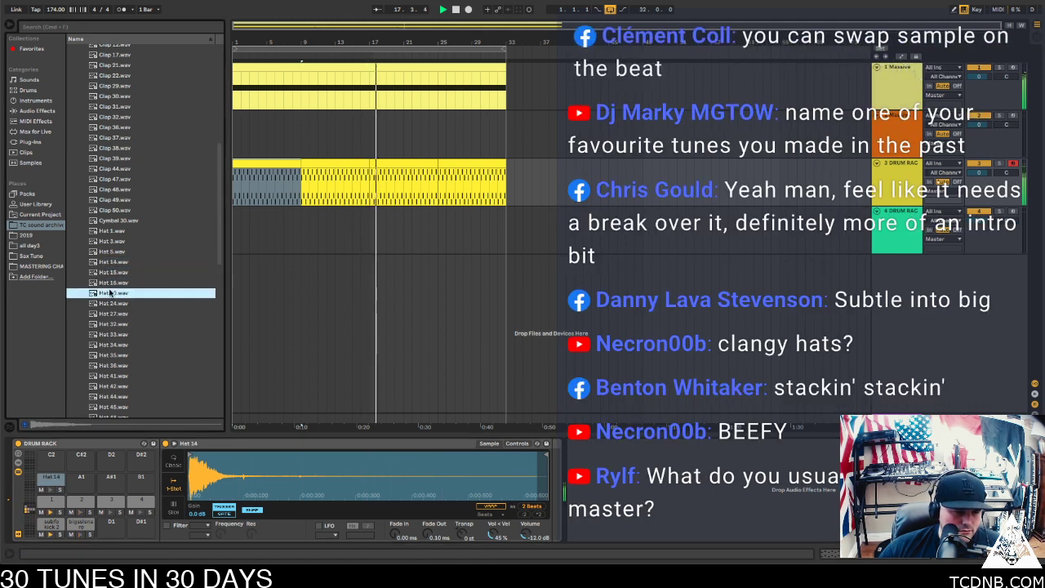
drag(107, 294, 81, 480)
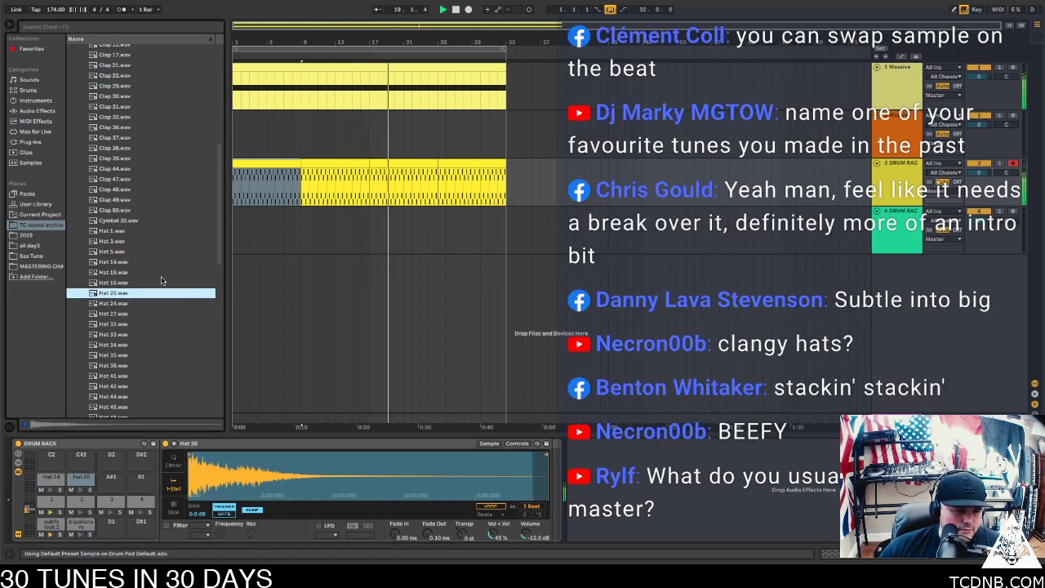
click(107, 304)
drag(106, 304, 111, 481)
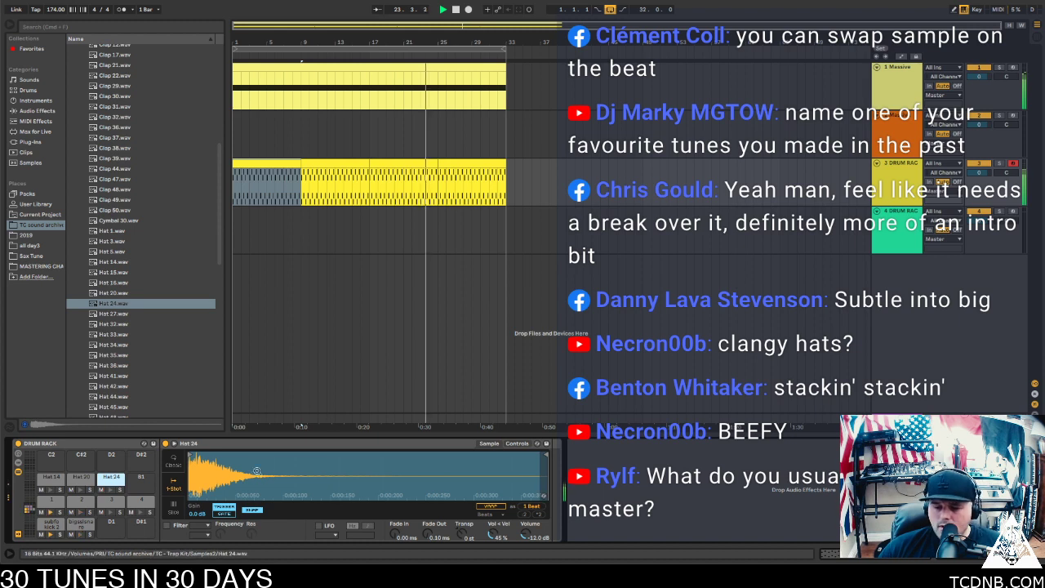
Switch the snare pad's Simpler to Classic mode, paste an EQ Eight into its chain after the sampler, and stop playback
click(80, 523)
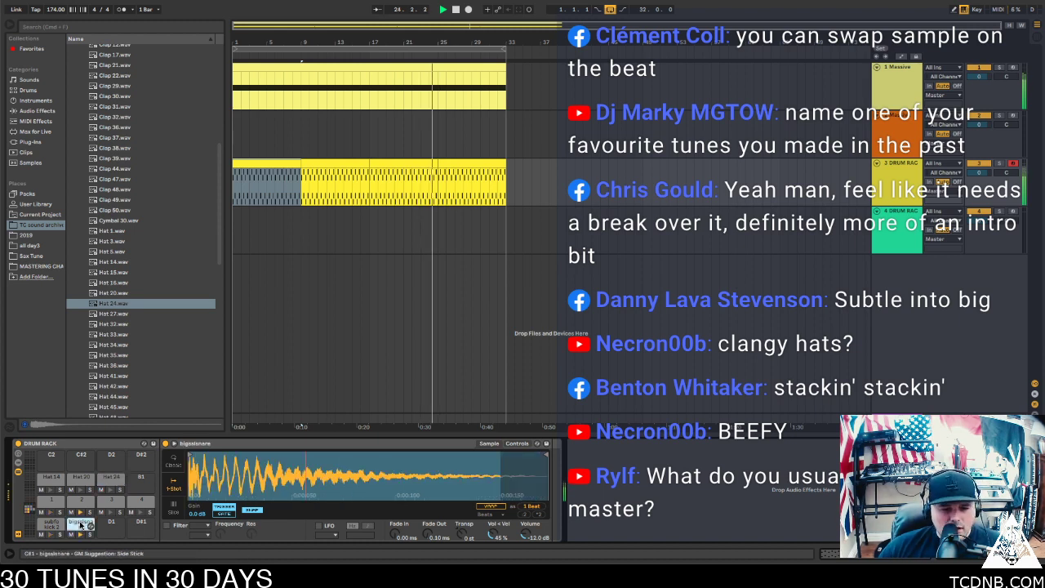
click(174, 461)
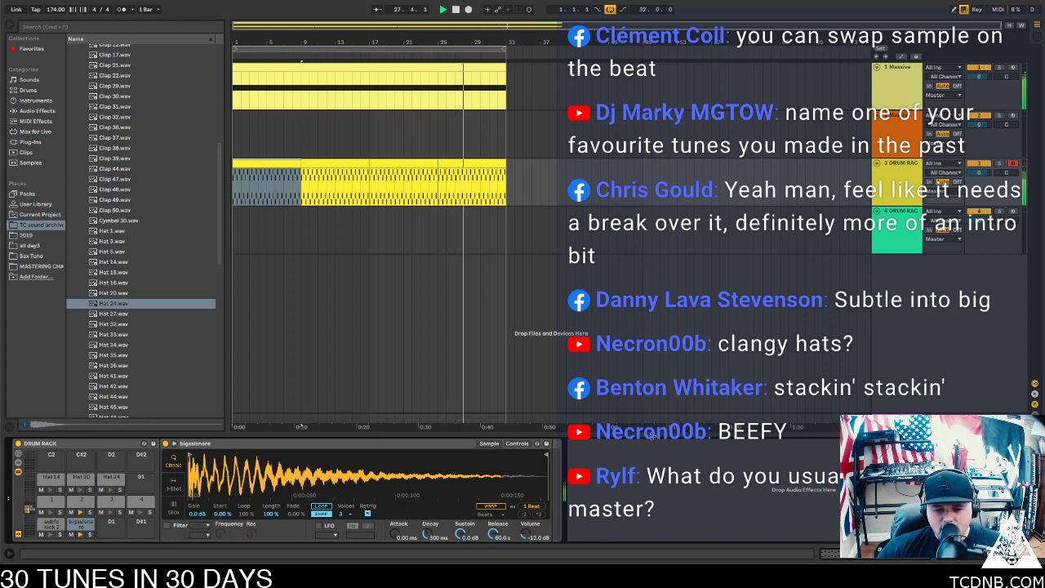
key(super+v)
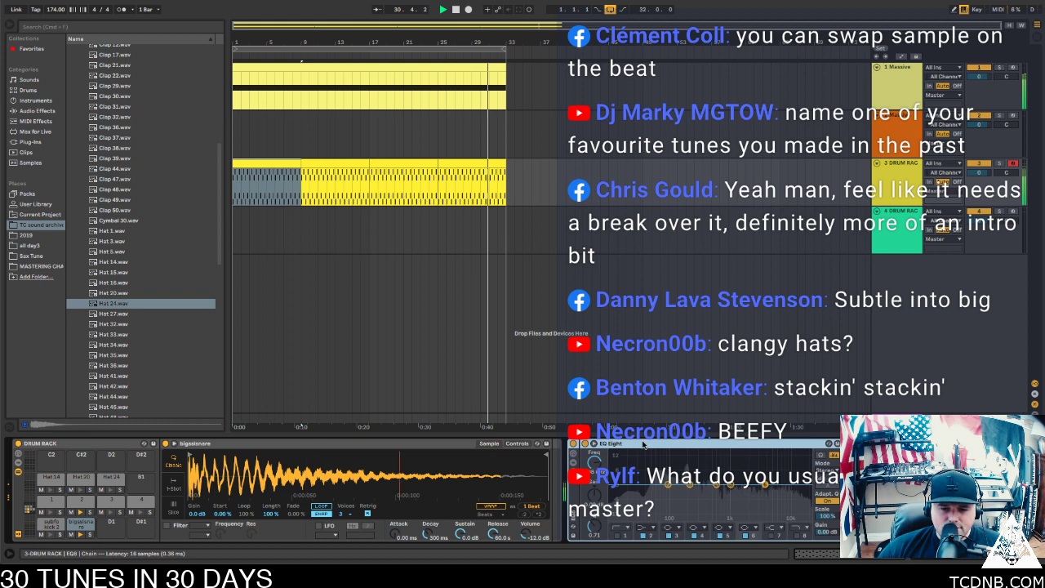
drag(655, 446, 552, 460)
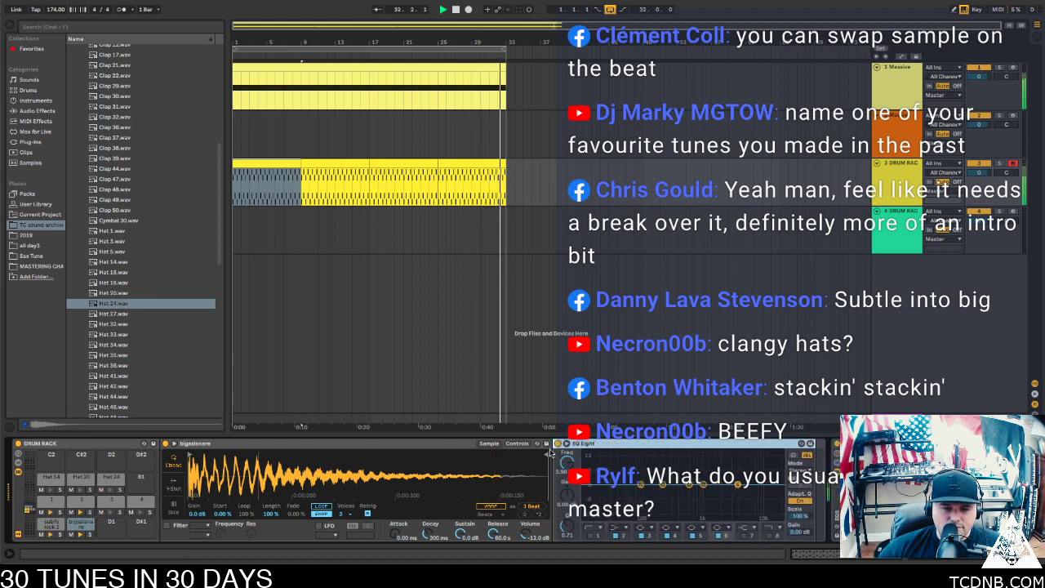
key(space)
Automate macro 2 of the first track's Massive as a rising ramp from bar 1 to bar 33, and play it back
click(251, 66)
click(884, 79)
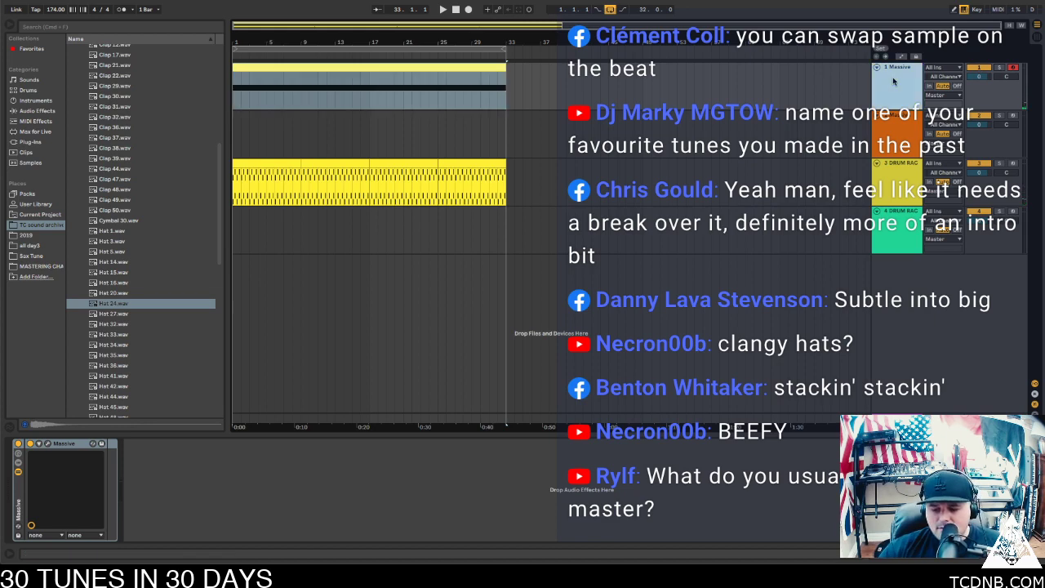
key(a)
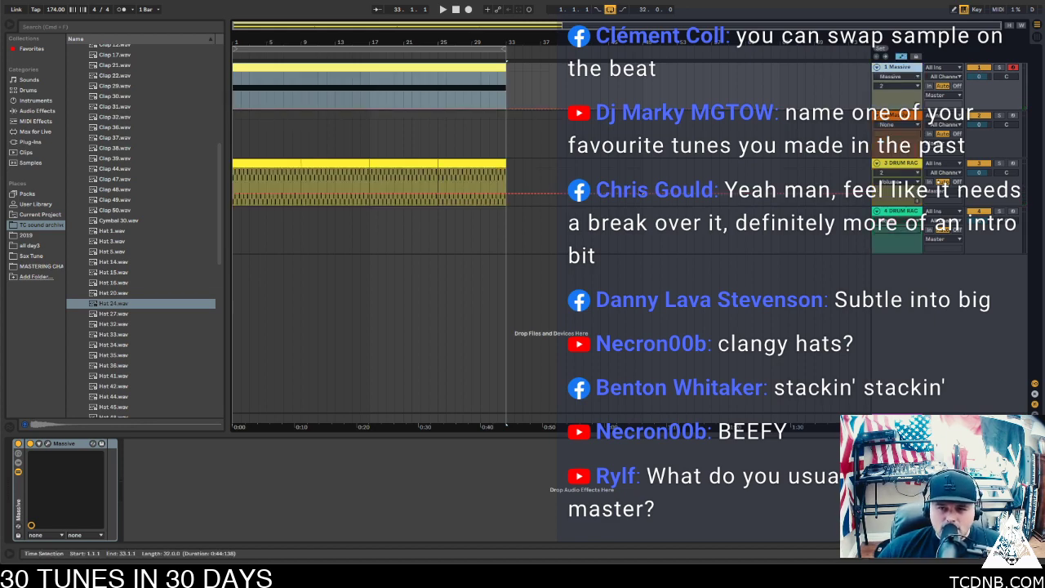
click(47, 444)
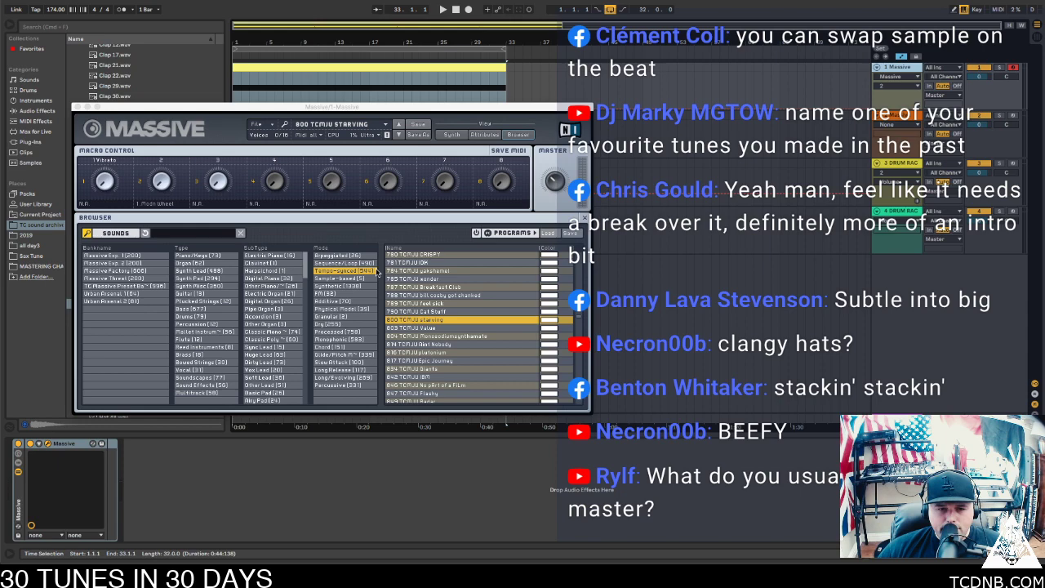
drag(211, 107, 266, 246)
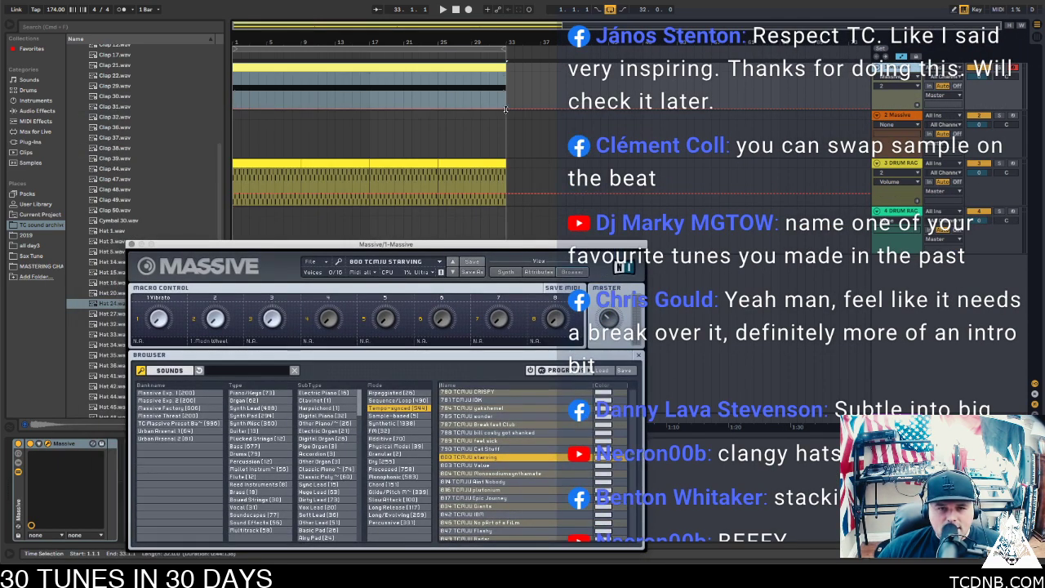
click(351, 87)
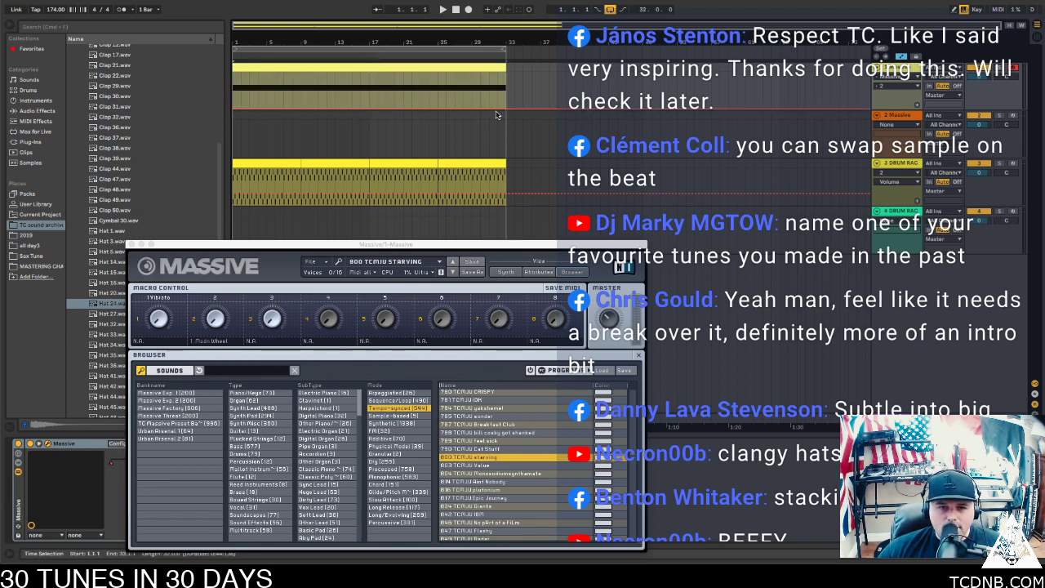
key(space)
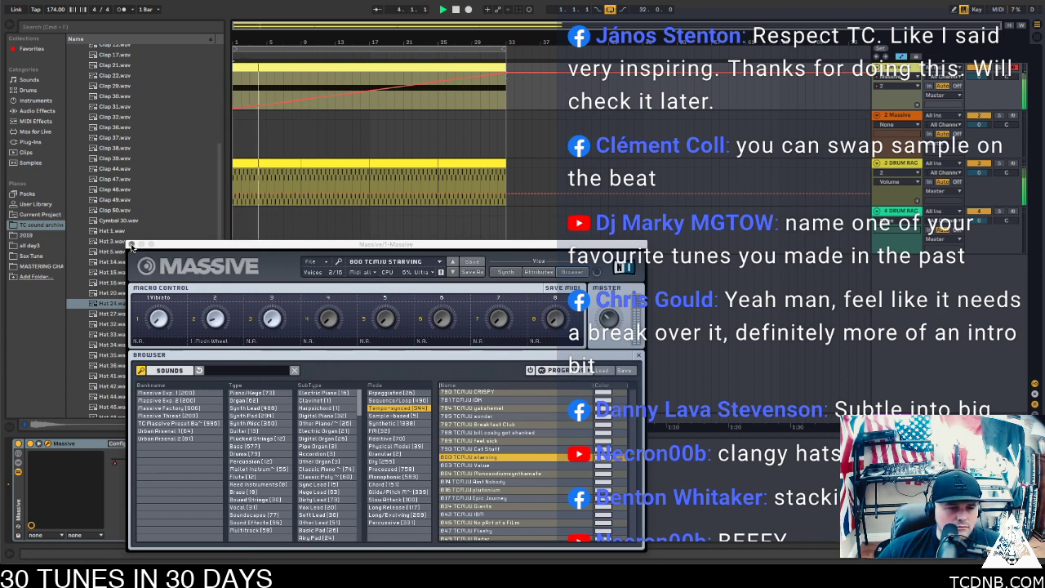
click(131, 245)
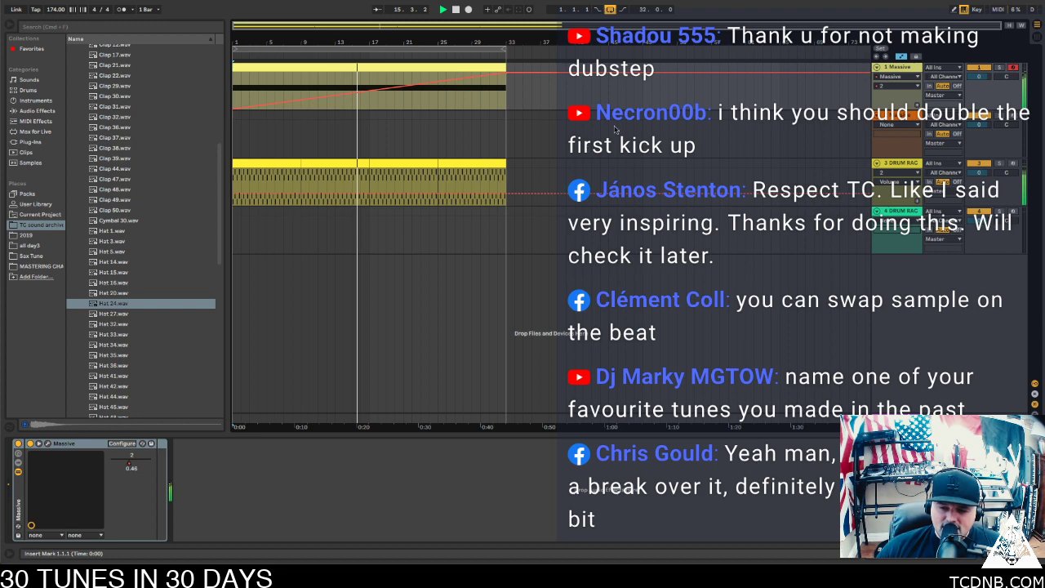
Open the first drum clip and add extra kick notes at 2.3.3 and 4.3.3
double_click(258, 163)
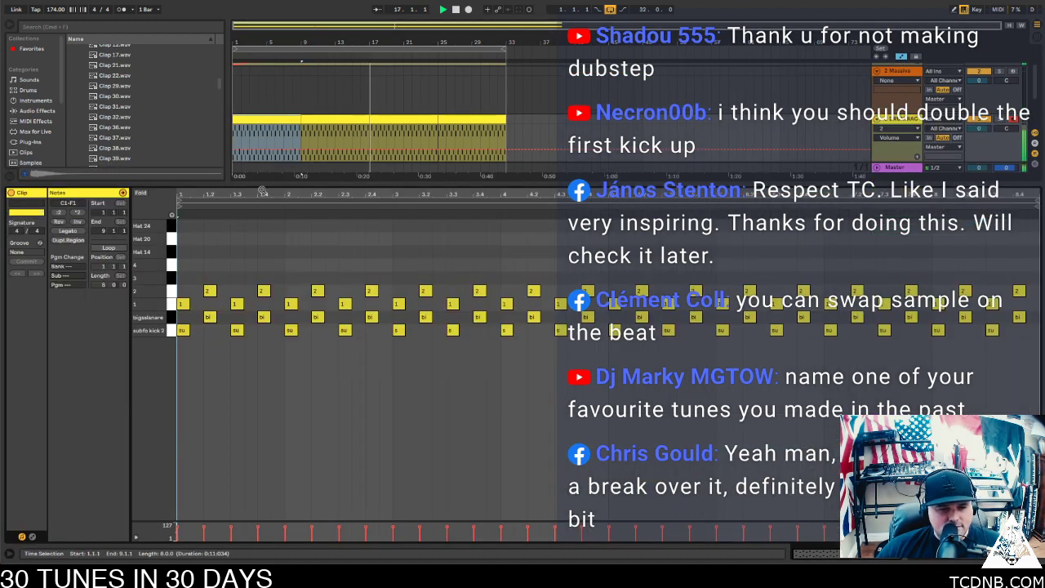
click(184, 331)
mouse_move(184, 331)
mouse_down()
mouse_move(197, 336)
mouse_move(184, 338)
mouse_up()
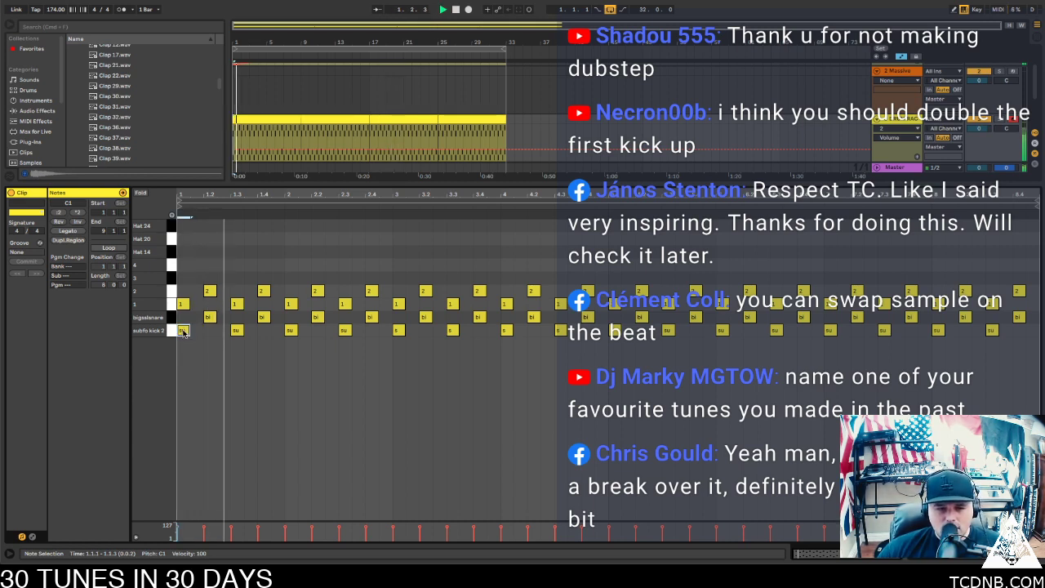
key(space)
drag(184, 331, 362, 335)
key(space)
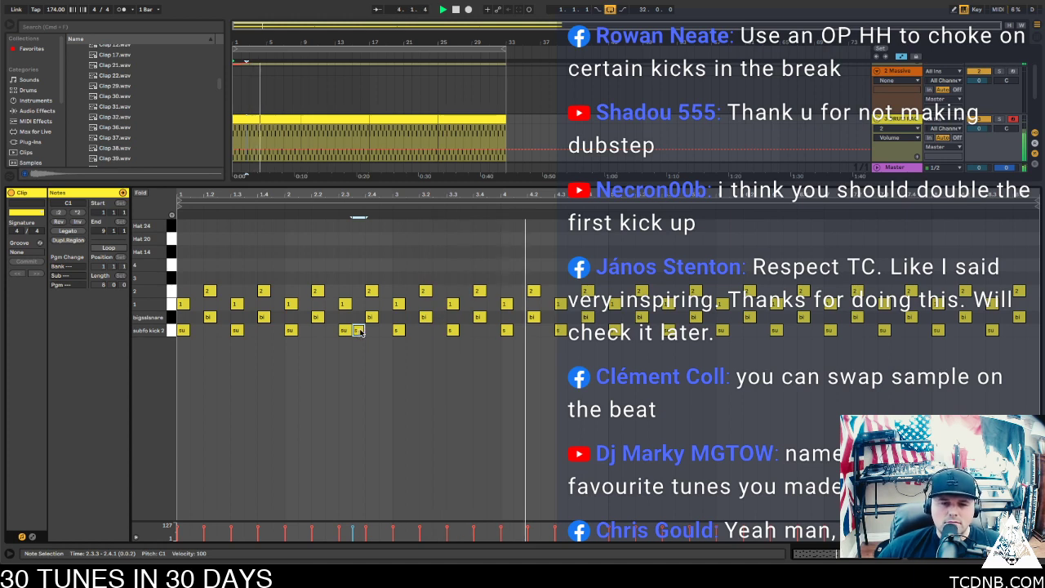
drag(358, 331, 605, 331)
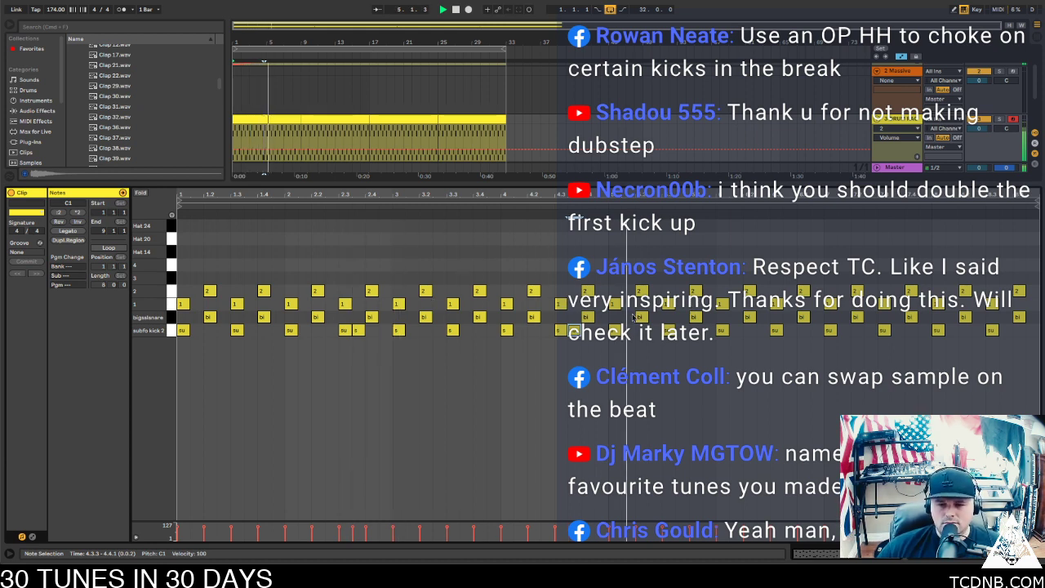
Add further kick notes at 6.3.3, 7.3.3 and 8.3.3 and play the pattern
double_click(789, 330)
key(space)
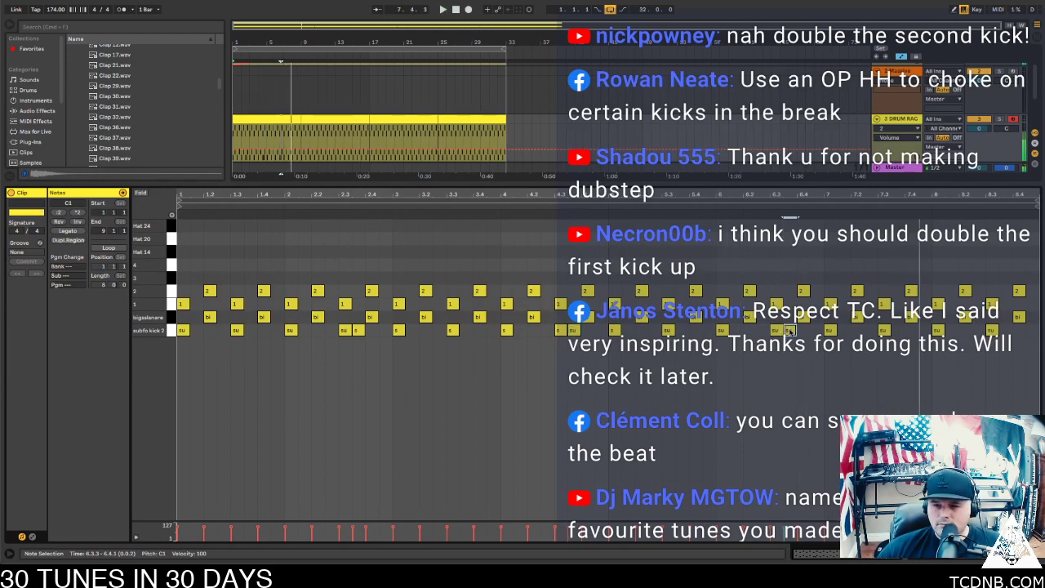
double_click(792, 330)
click(890, 331)
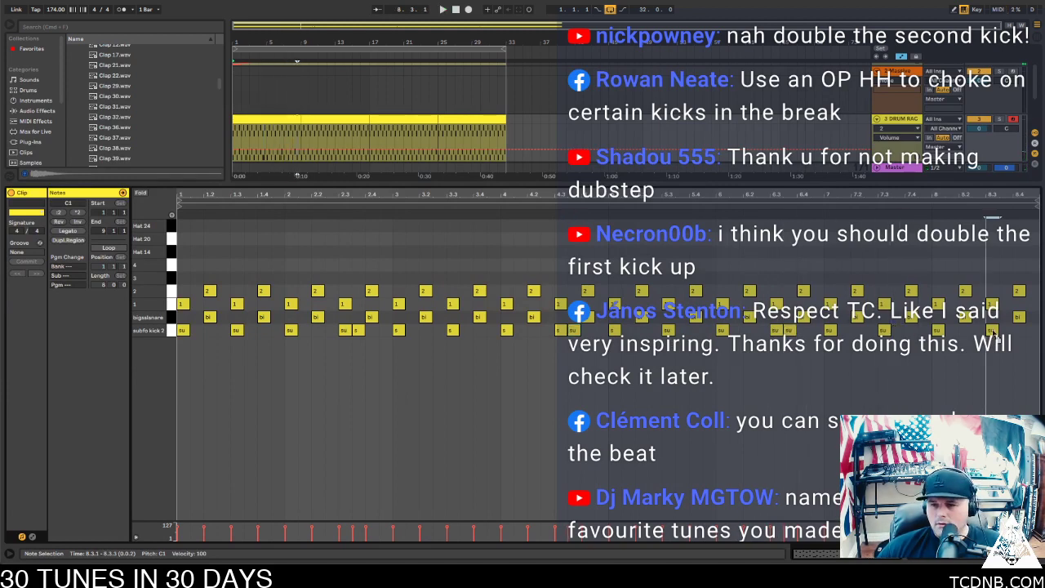
key(space)
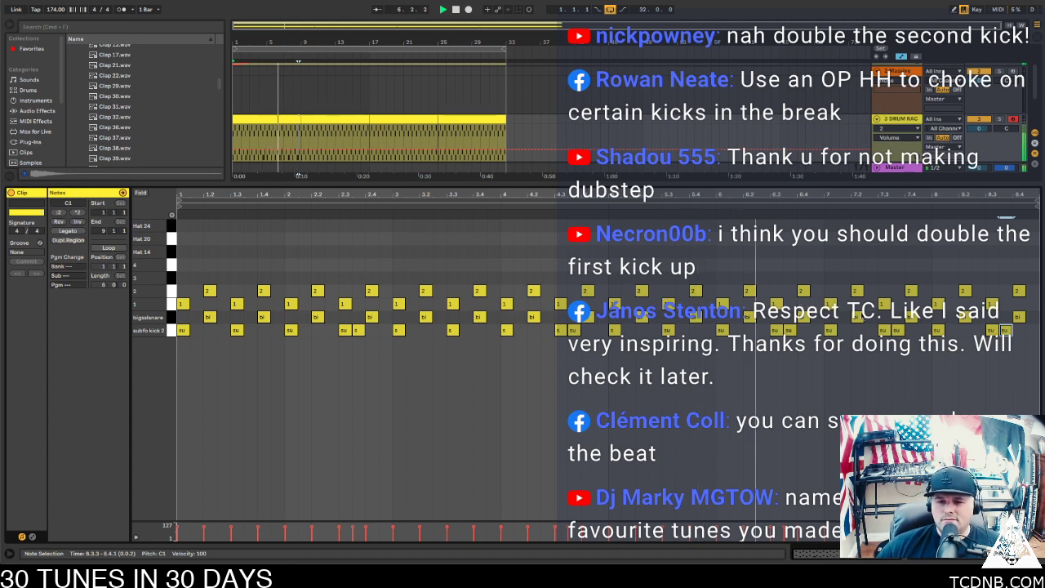
Move the opening kicks of bars 7 and 8 to 7.1.3 and 8.1.3, and hide the clip editor
double_click(844, 330)
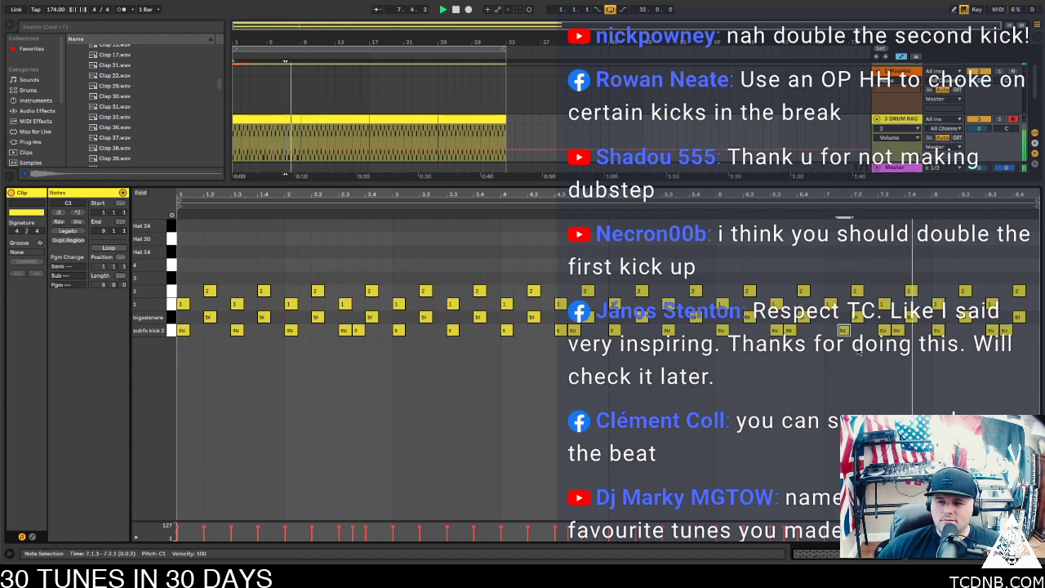
drag(938, 331, 952, 330)
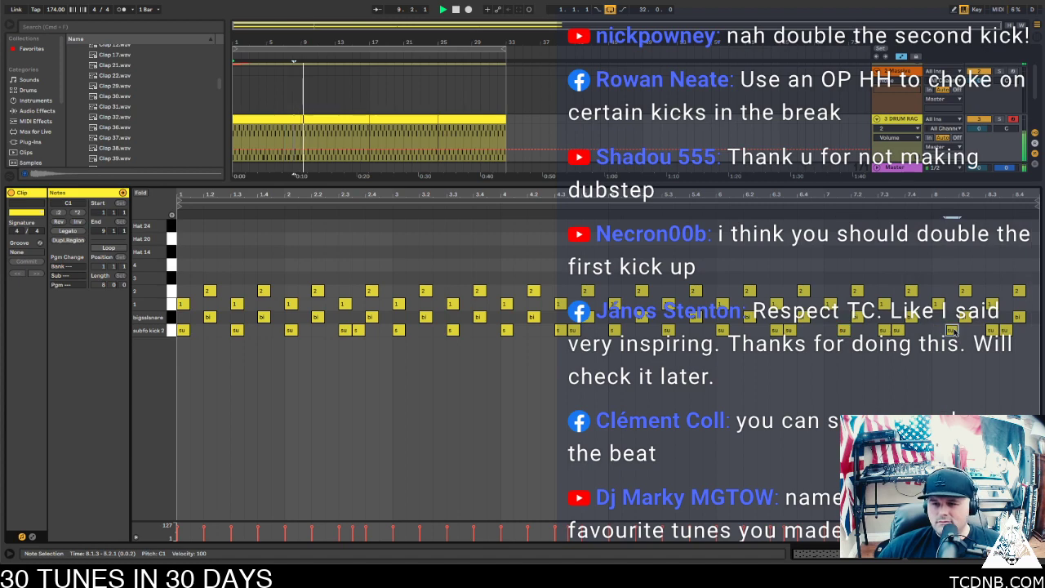
key(super+alt+l)
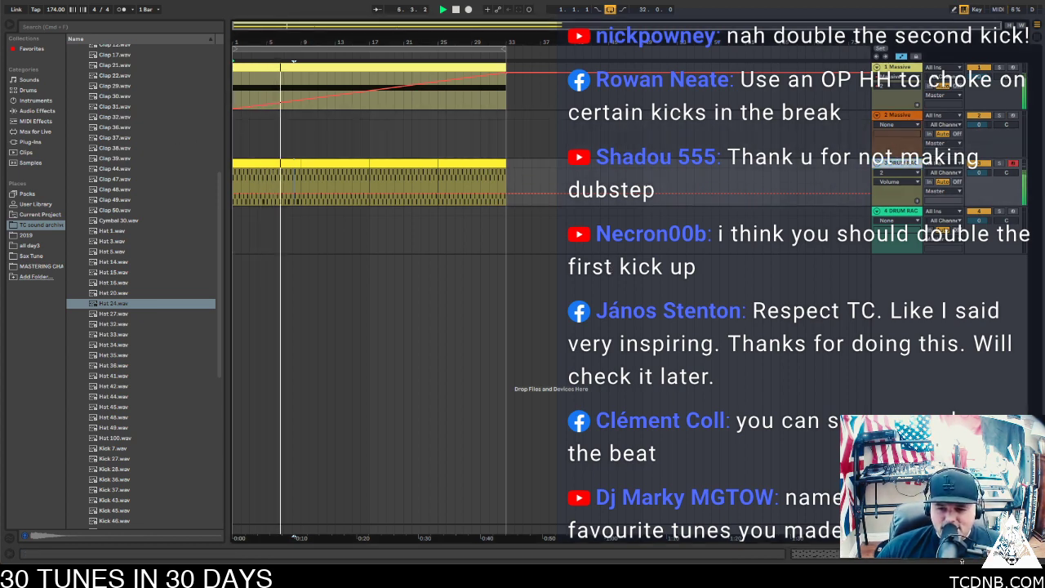
Duplicate the edited first drum clip over the remaining clips up to bar 33
click(243, 177)
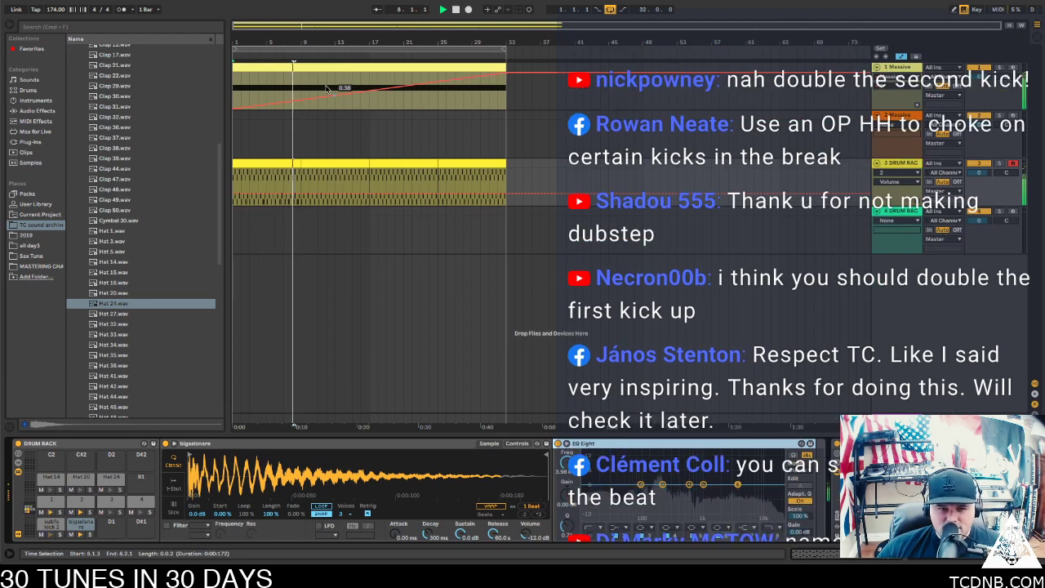
drag(246, 161, 459, 166)
click(316, 166)
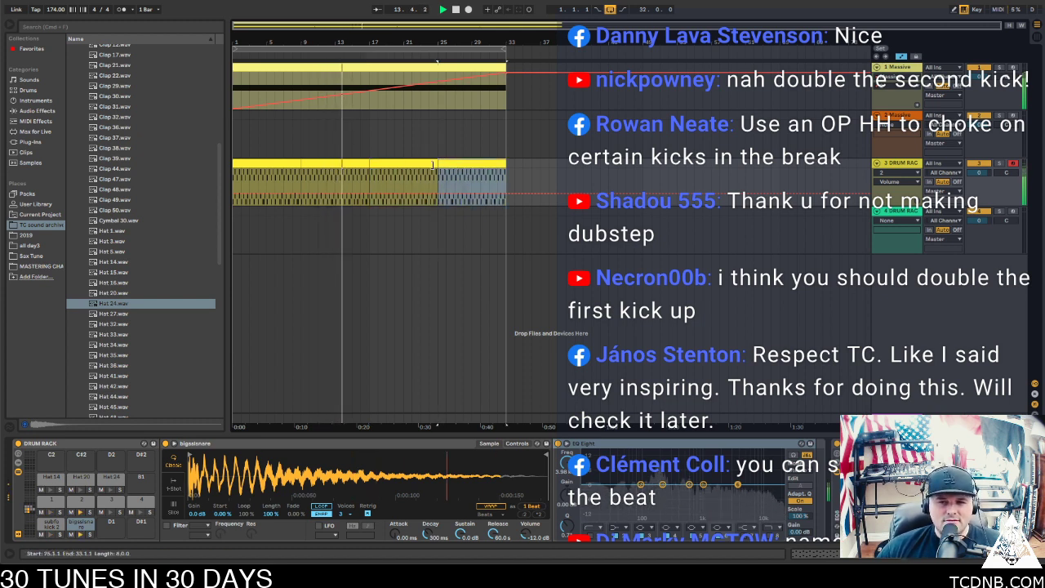
Lower the first Massive track's volume to -2.4 dB and select the Drum Rack pad holding hat sample 1
drag(979, 77, 979, 86)
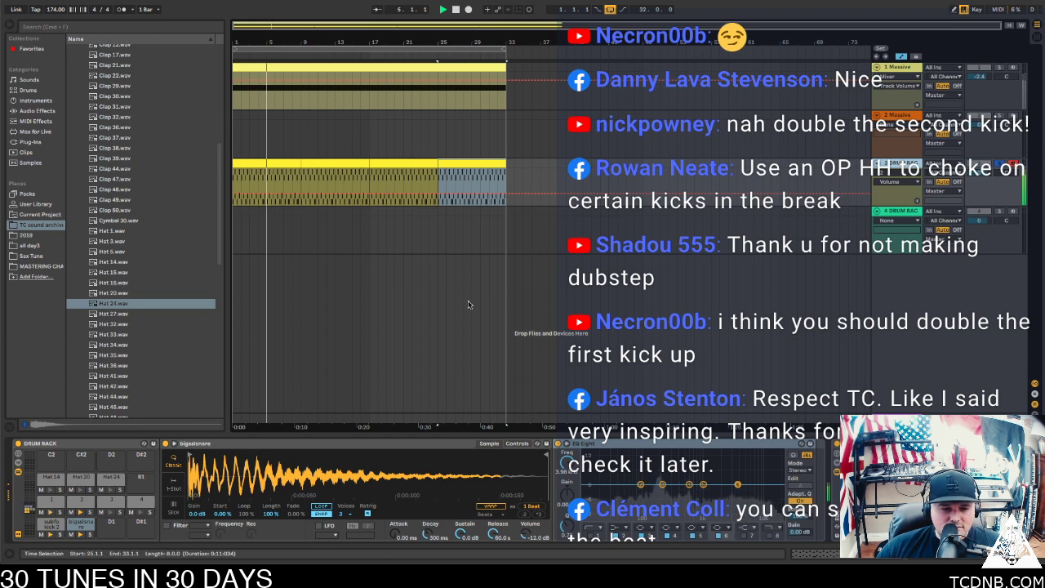
click(49, 501)
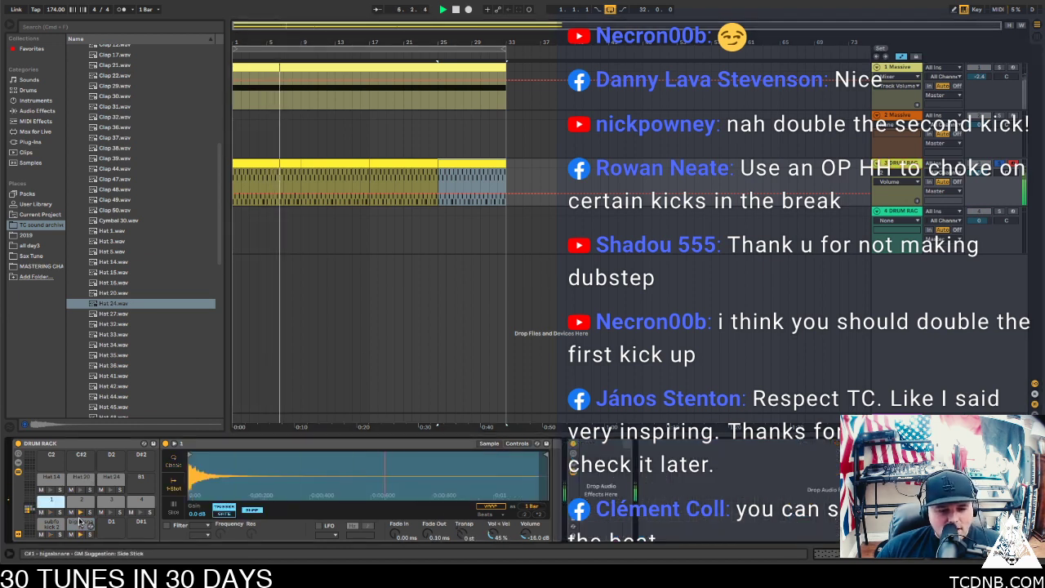
Add an EQ Eight after the Simpler on the subfo kick 2 pad and take it out of its enclosing rack
click(81, 522)
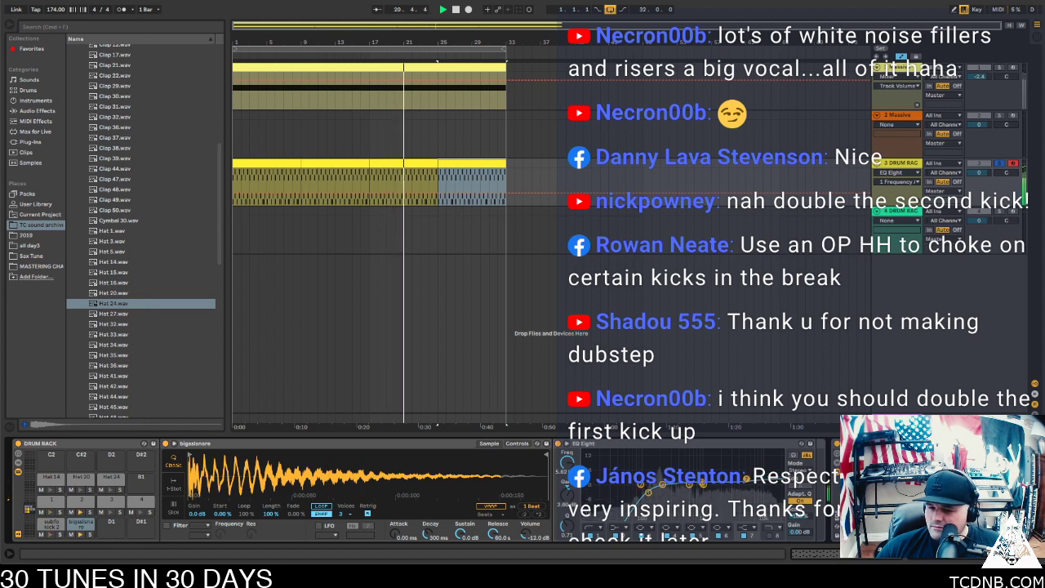
click(50, 524)
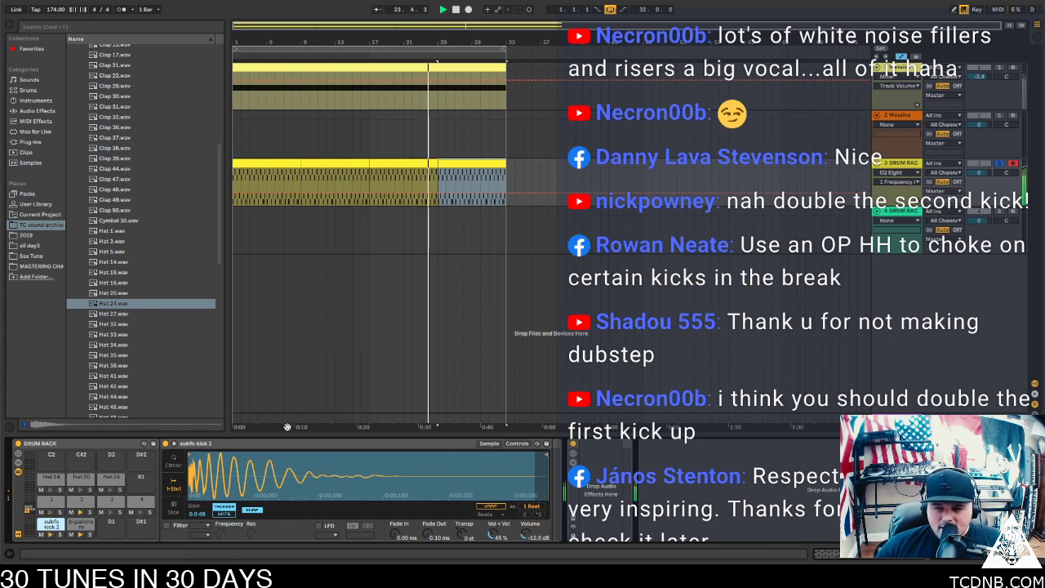
click(572, 497)
click(903, 418)
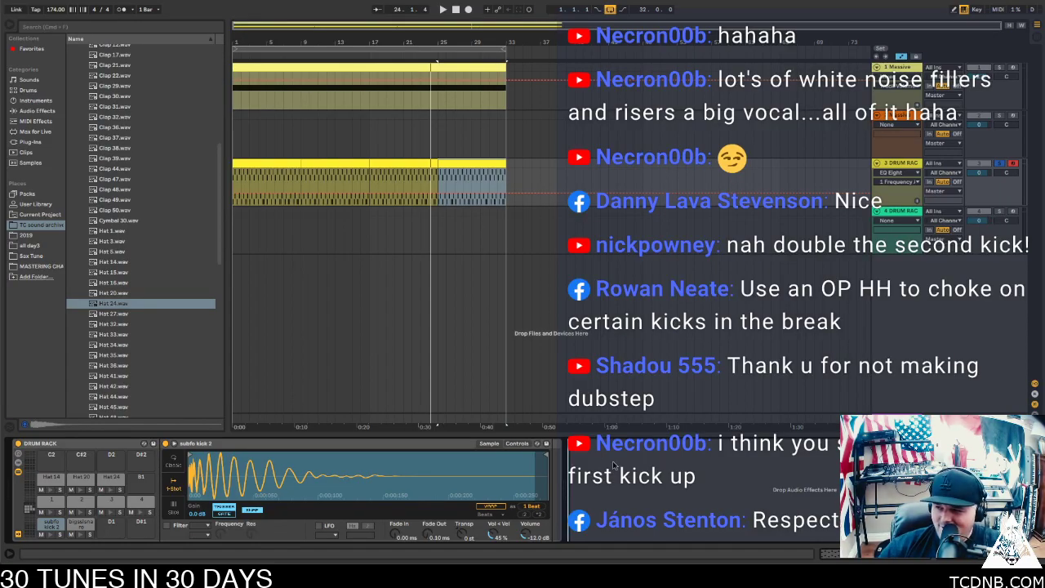
key(super+z)
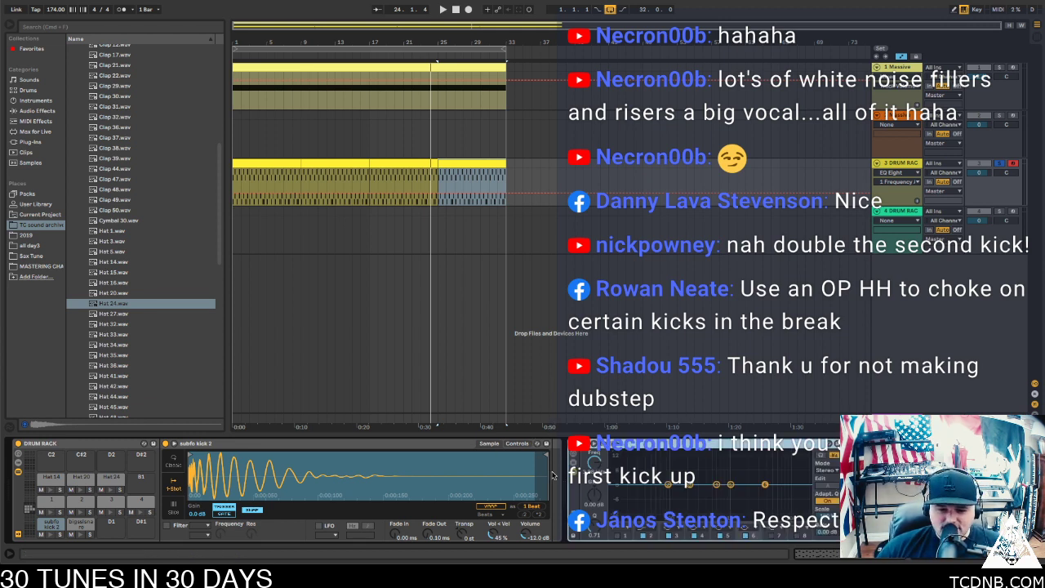
right_click(576, 487)
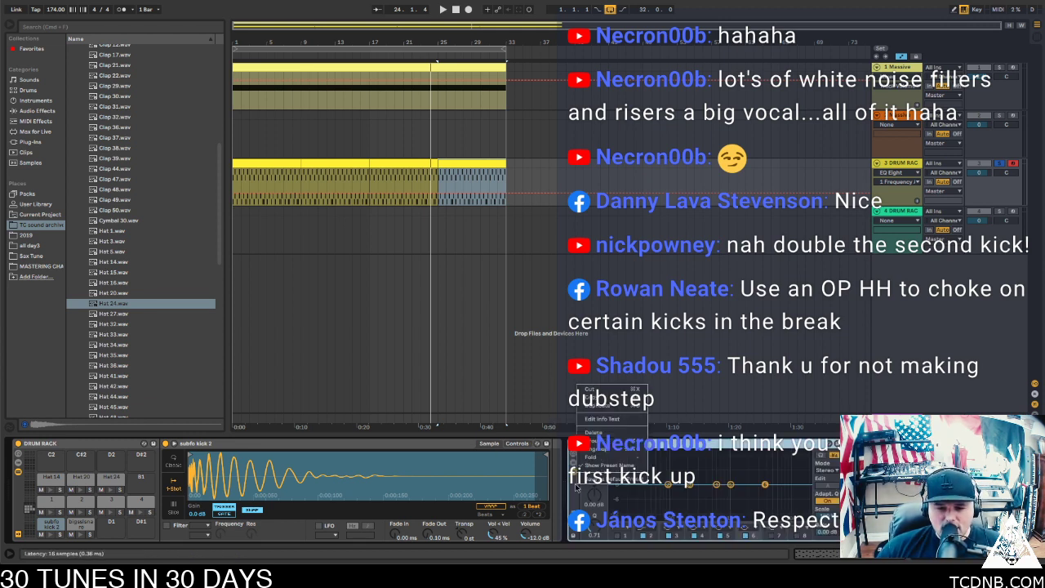
click(606, 451)
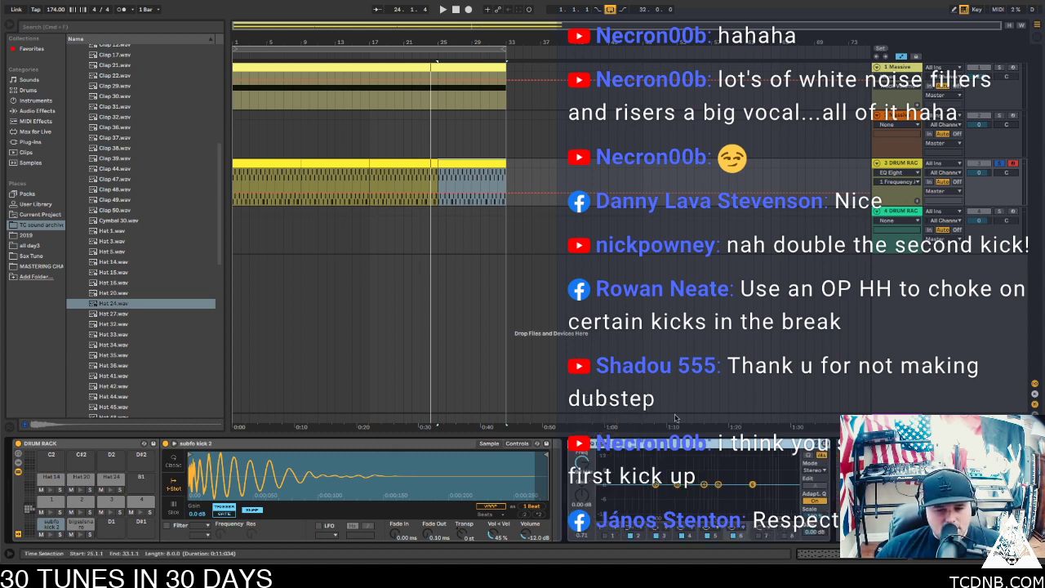
drag(555, 462, 554, 459)
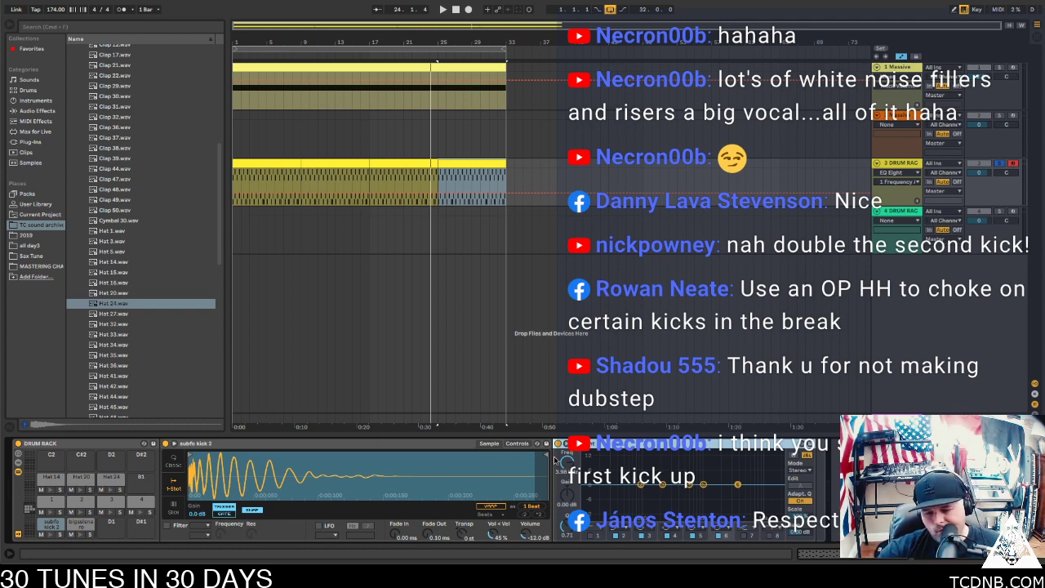
Open the IXL Spectrum Analyzer on the Drum Rack track, play the drums from bar 1 and place the analyzer over the arrangement
click(558, 443)
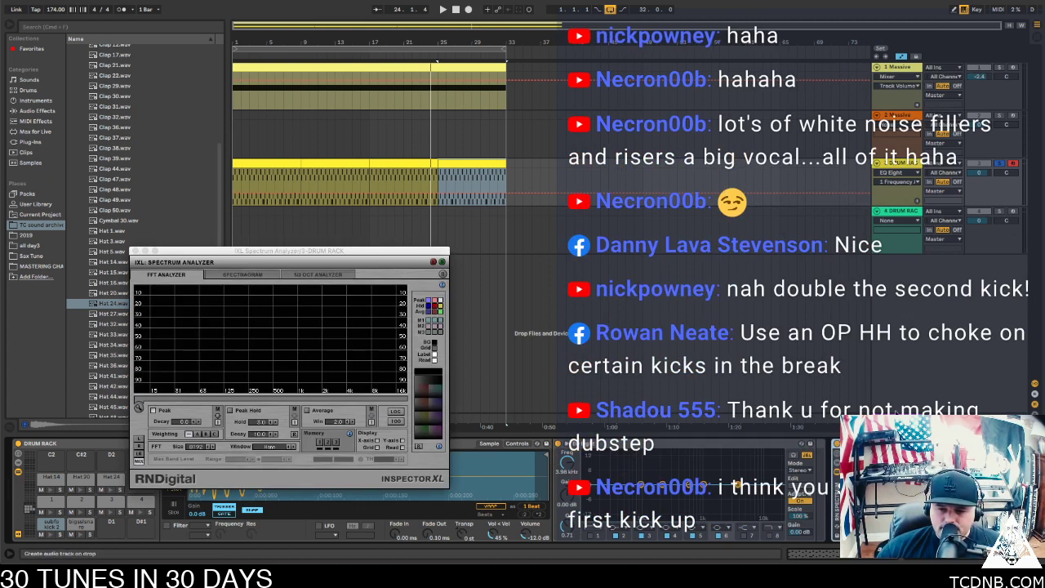
click(898, 415)
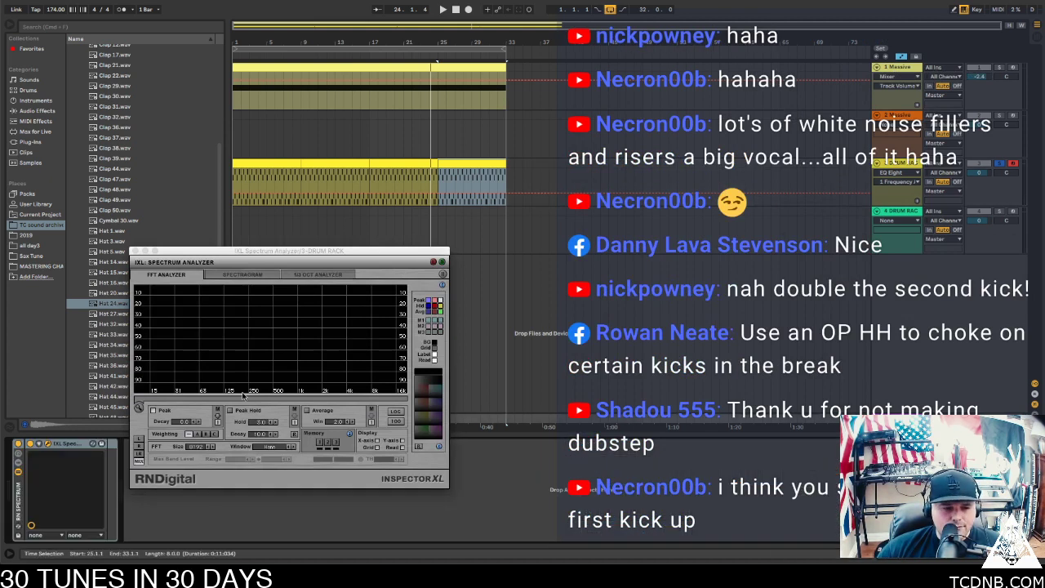
click(255, 164)
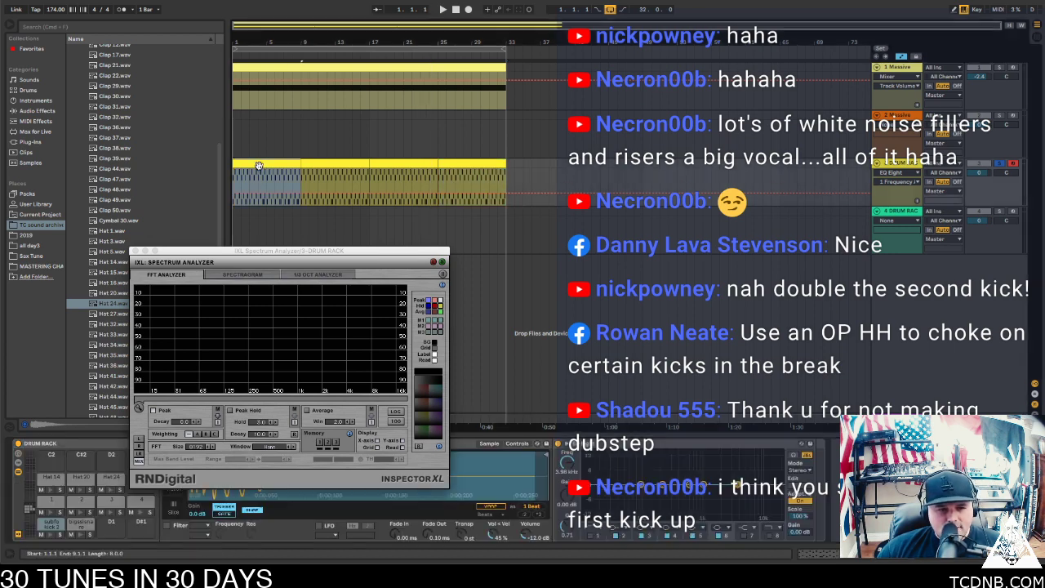
key(space)
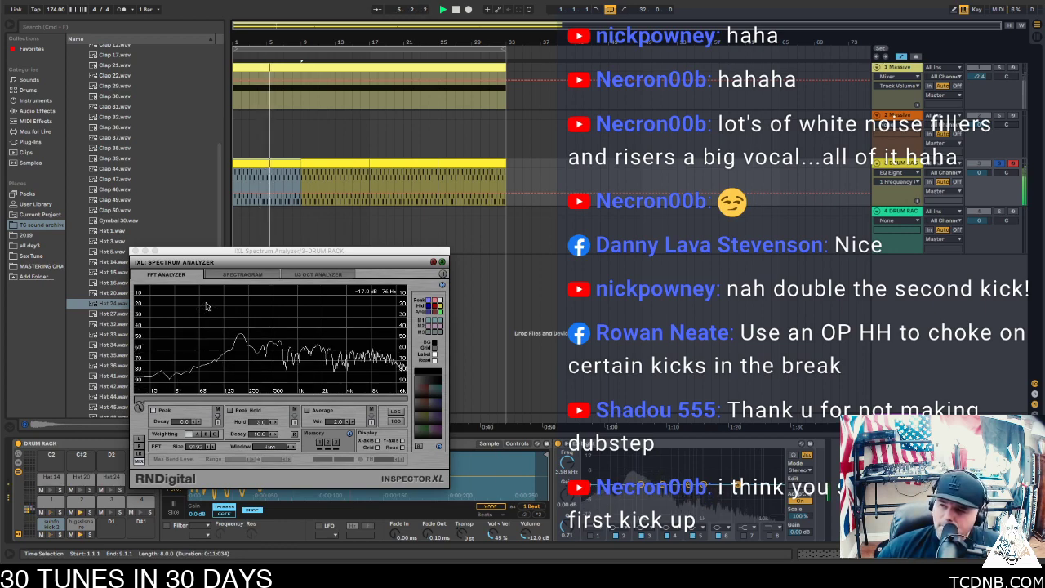
drag(274, 258, 363, 157)
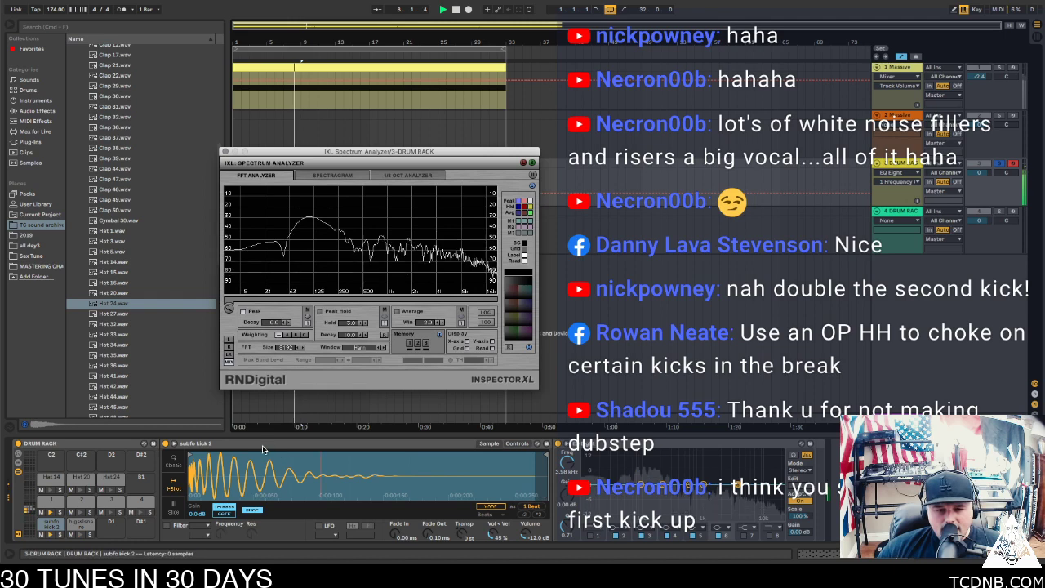
Switch the subfo kick 2 Simpler to Classic mode and transpose the sample by +3 st in its Controls view
click(171, 461)
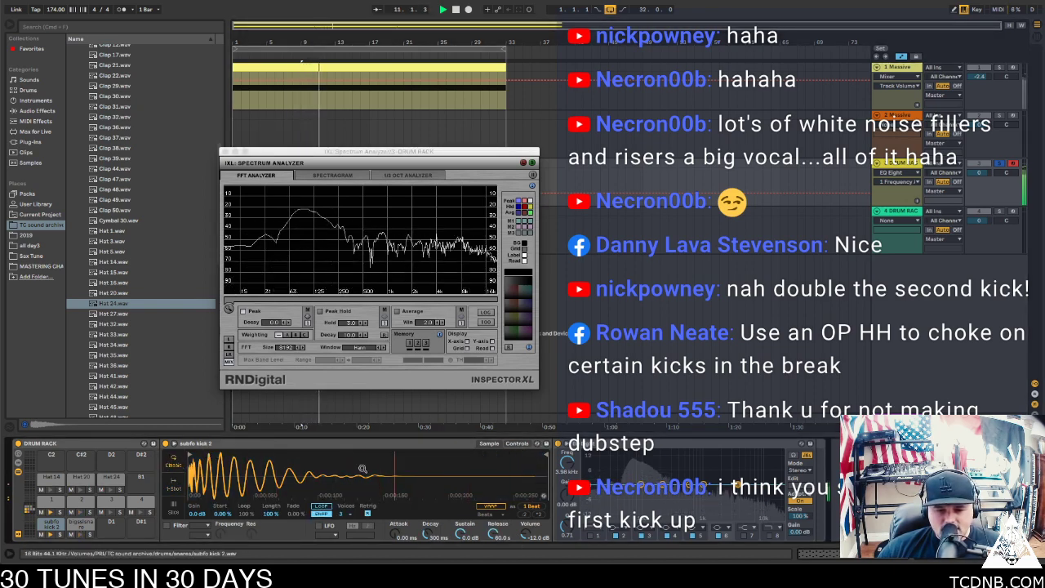
click(519, 444)
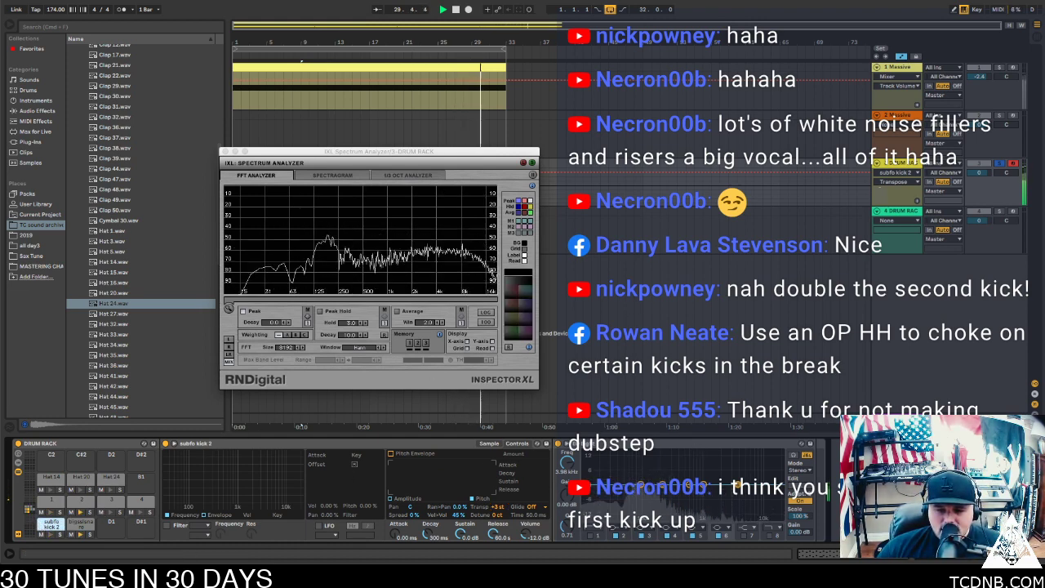
Enable the low-cut filter on the kick's EQ Eight, boost a low band at 107 Hz by 1.61 dB, and close the spectrum analyzer
click(590, 536)
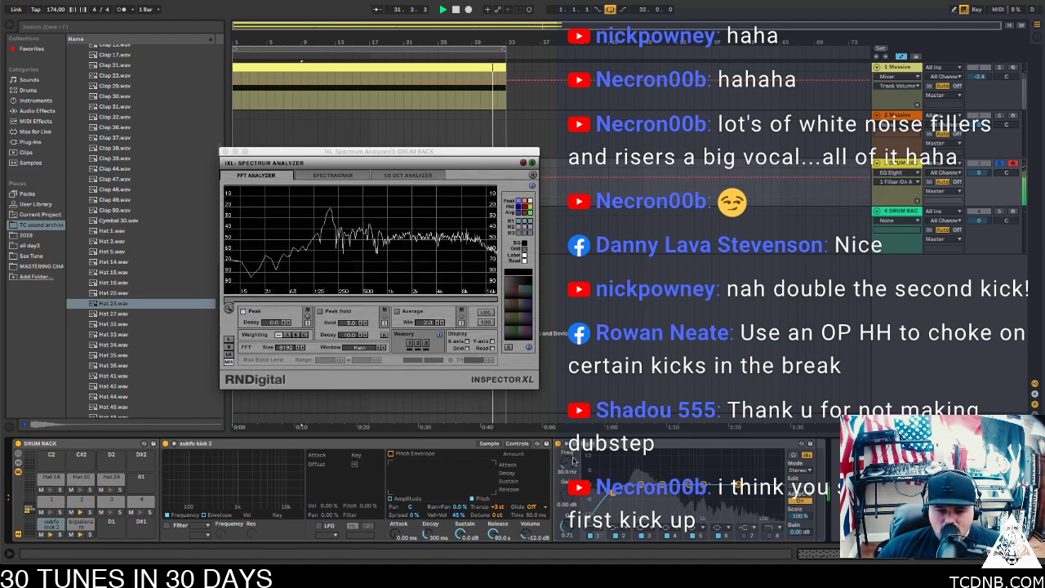
drag(570, 462, 570, 477)
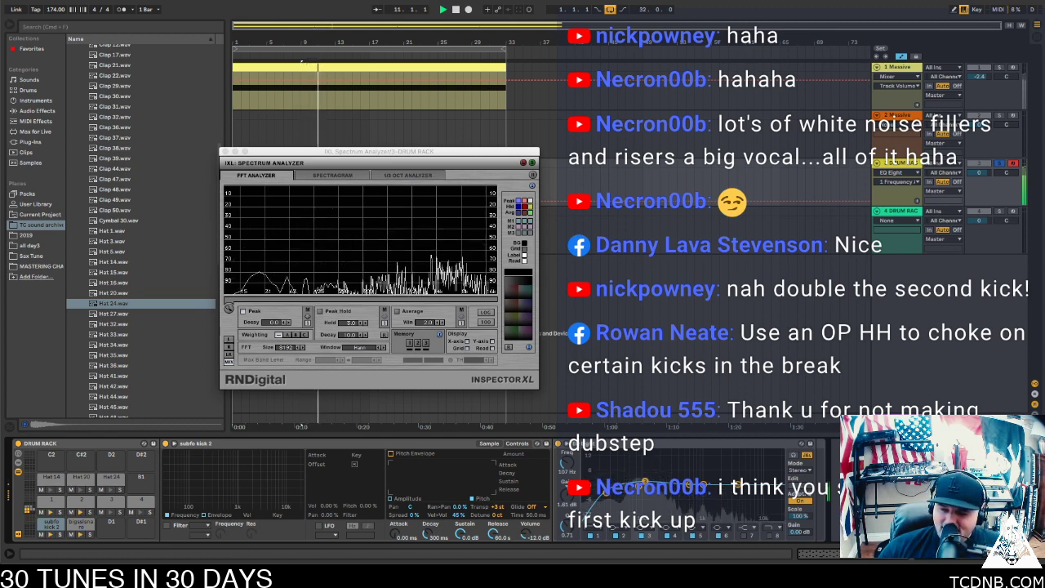
click(226, 153)
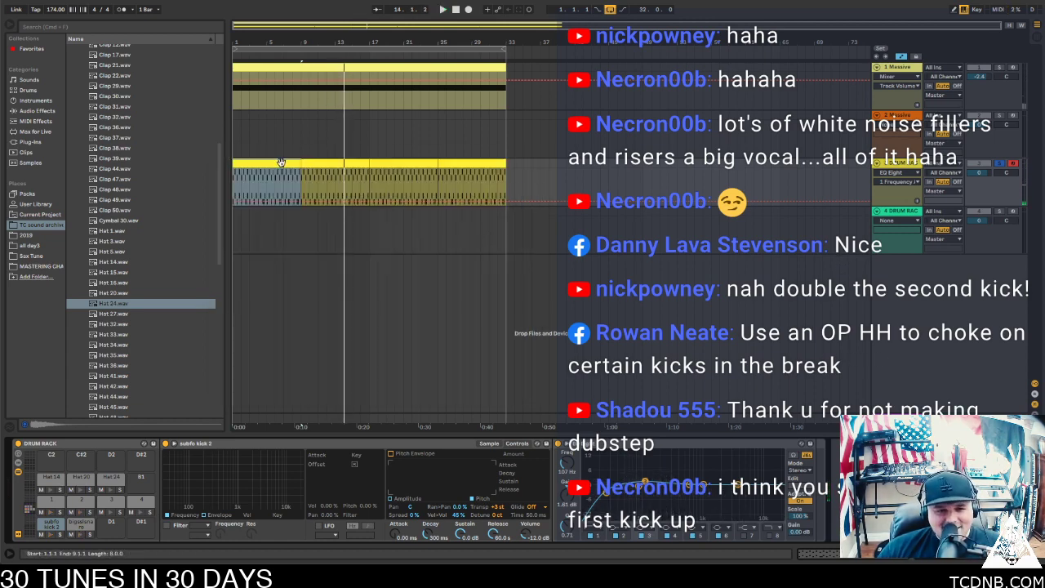
Play the full mix, add an ungrouped EQ Eight to hat pad 1, and enable its low-cut filter at 918 Hz
key(space)
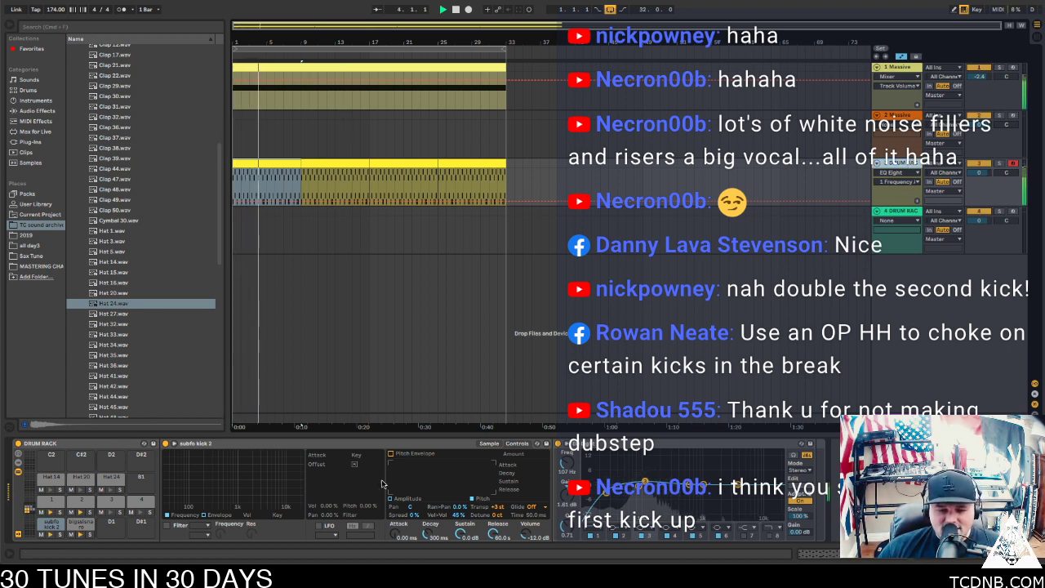
click(54, 501)
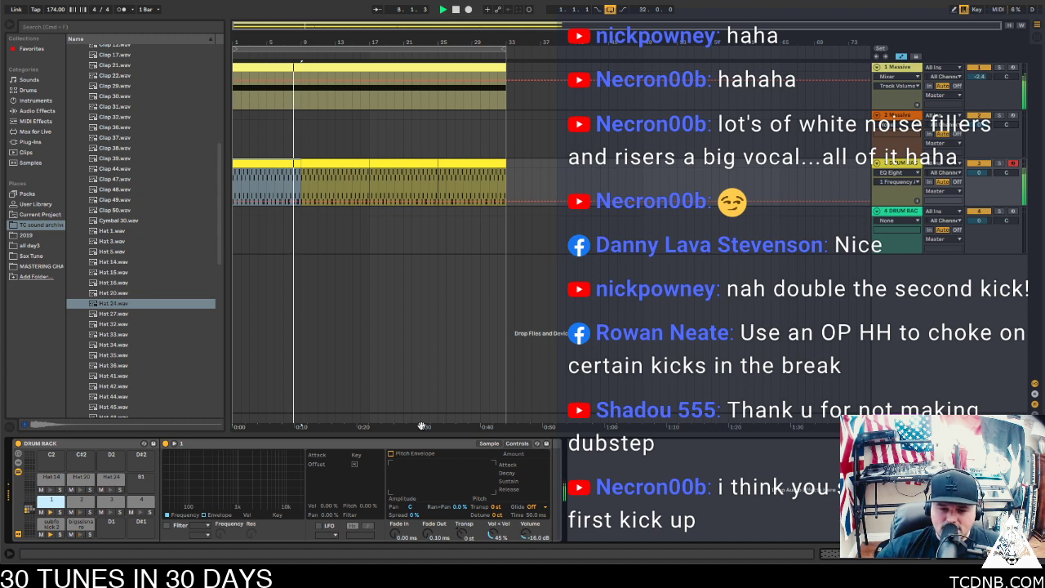
key(super+z)
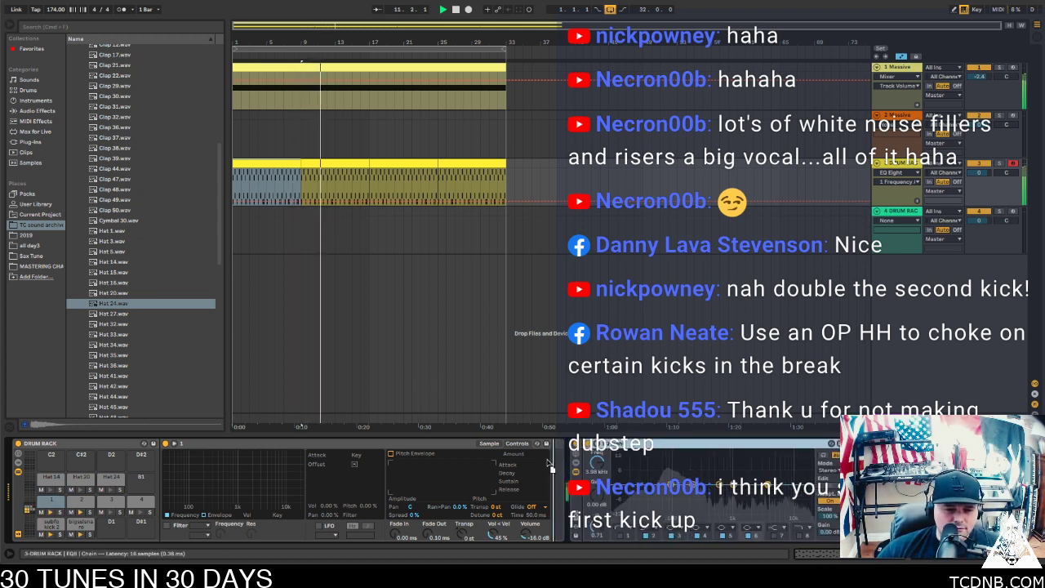
drag(547, 462, 548, 463)
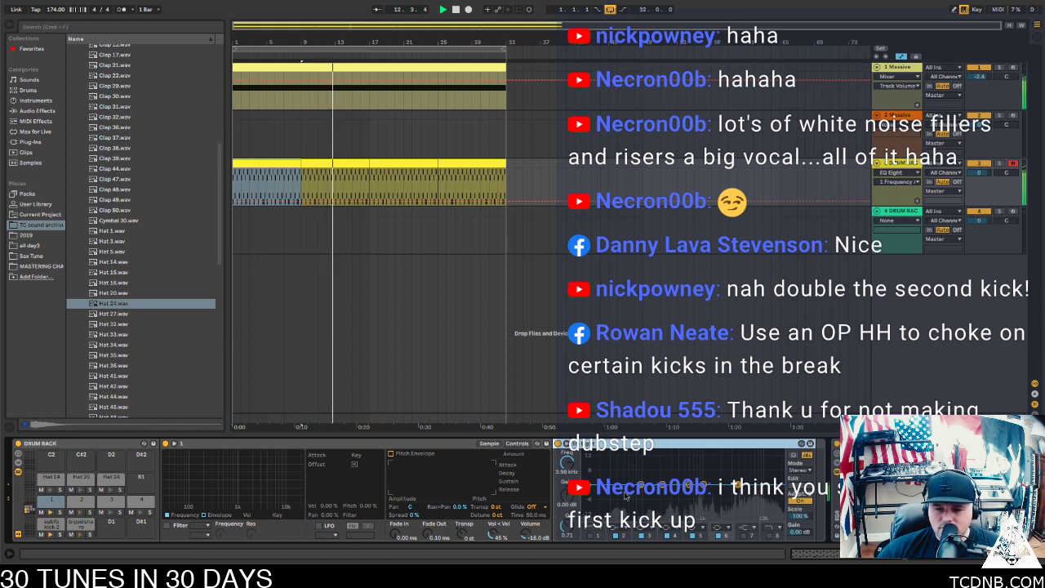
click(590, 535)
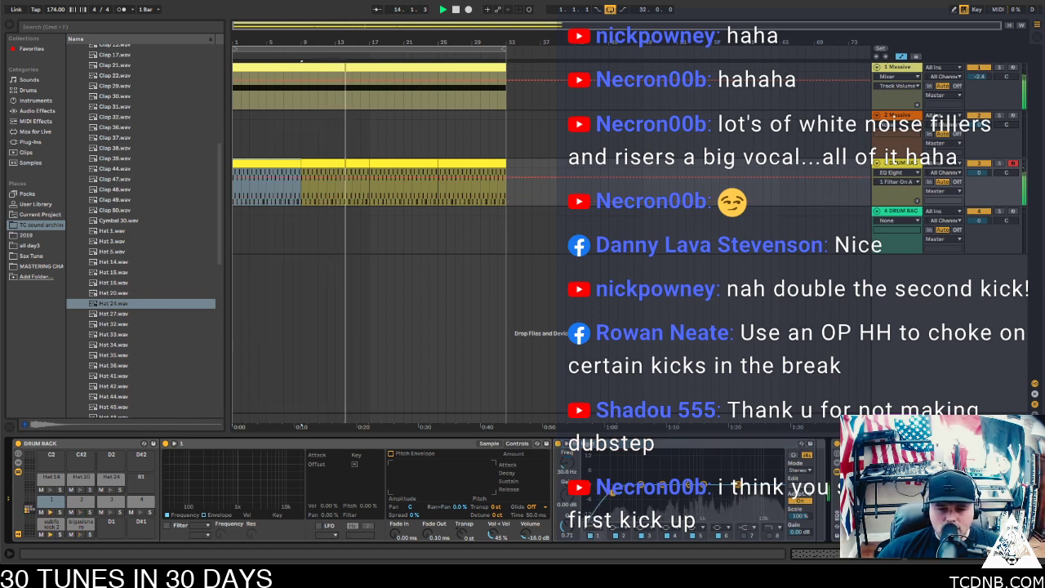
drag(612, 493, 710, 492)
drag(564, 460, 564, 468)
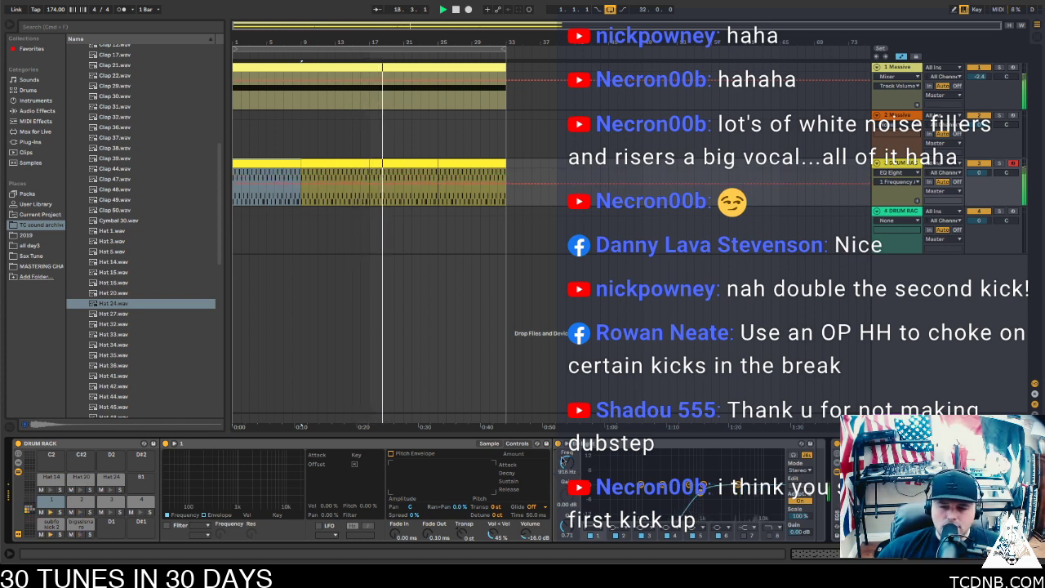
Compare the devices on hat pads 2 and 1, and audition the Drum Rack track soloed and in the full mix
click(80, 501)
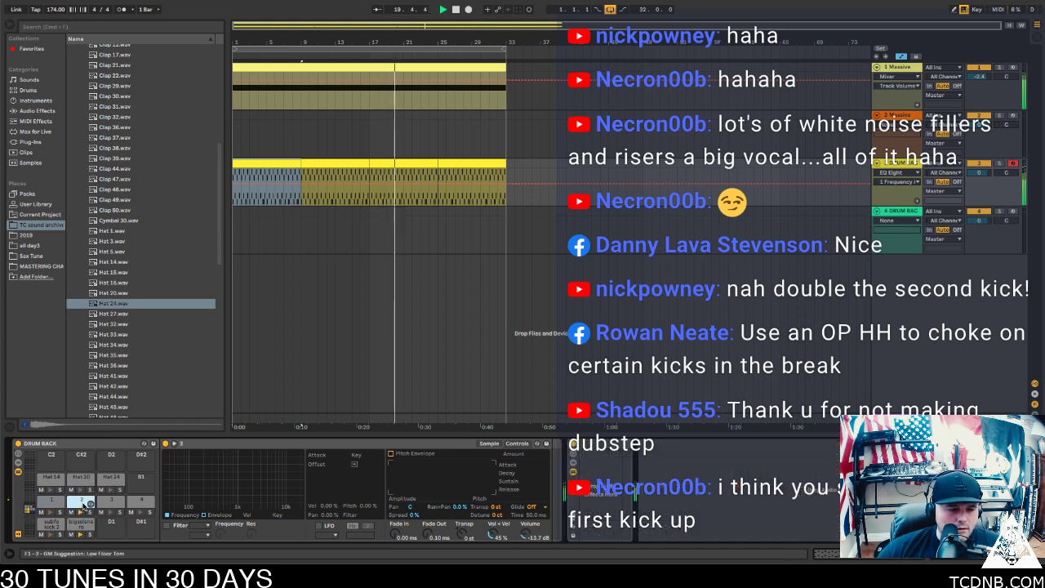
click(51, 500)
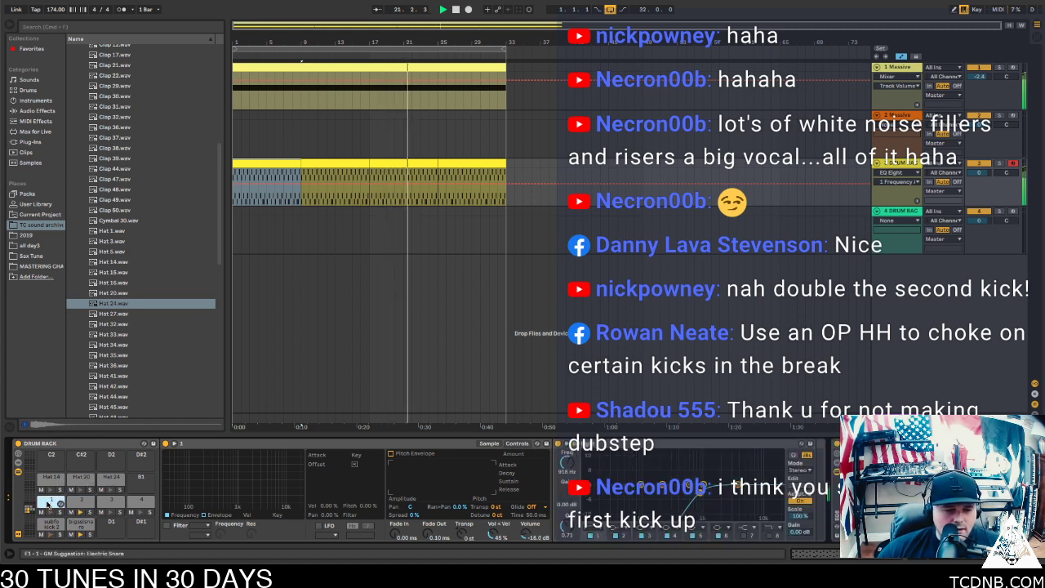
click(570, 443)
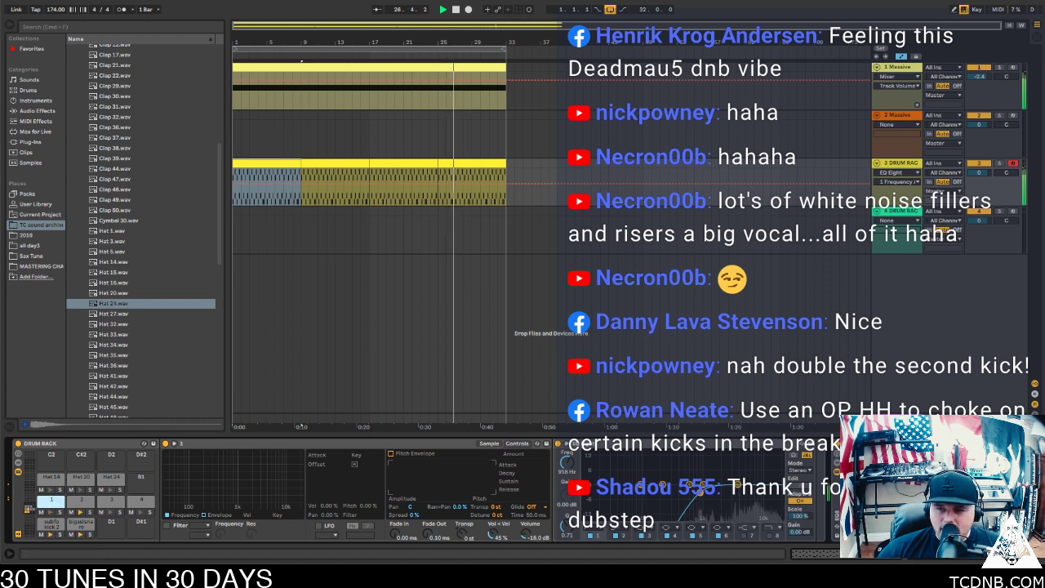
click(1001, 163)
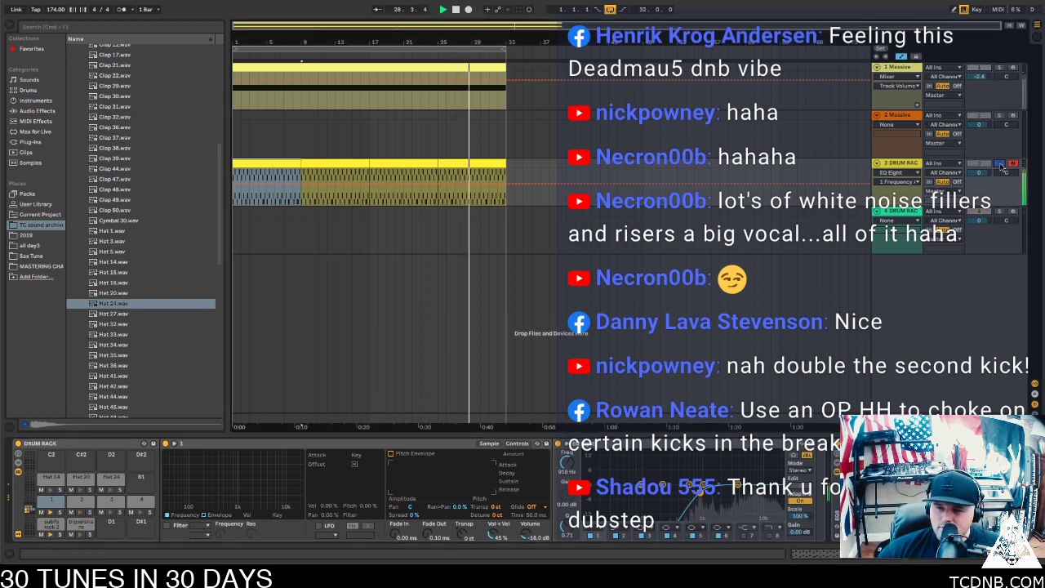
click(1000, 163)
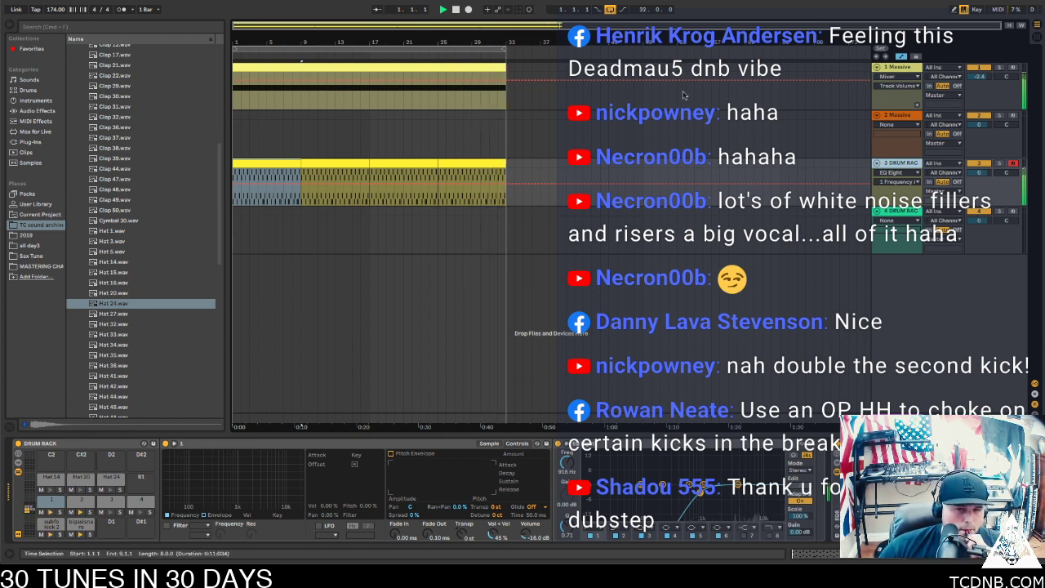
Open Massive on the second track and browse its preset library for TCMJU programs, filtering the list by mode
click(905, 117)
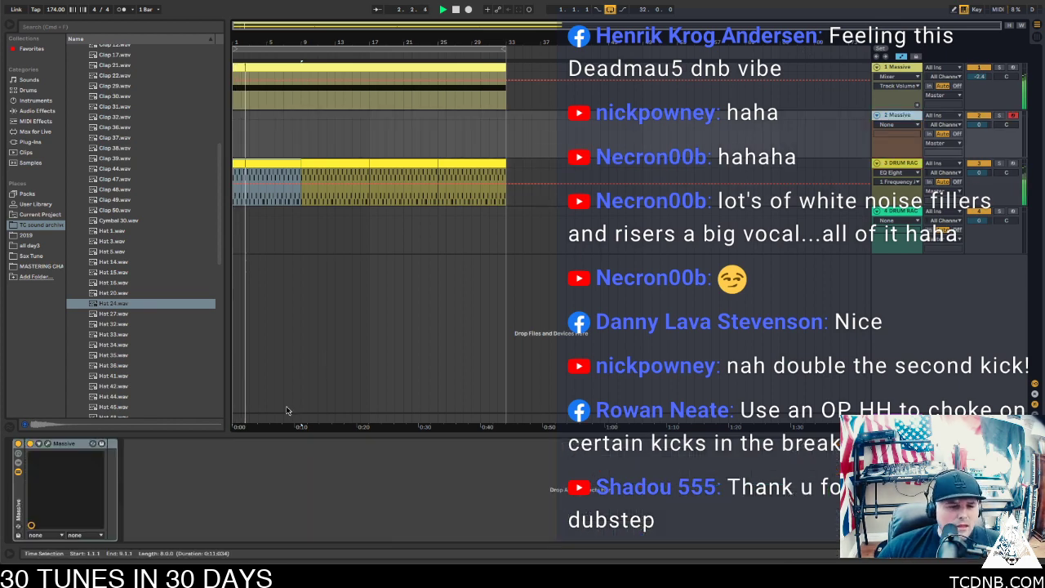
click(47, 444)
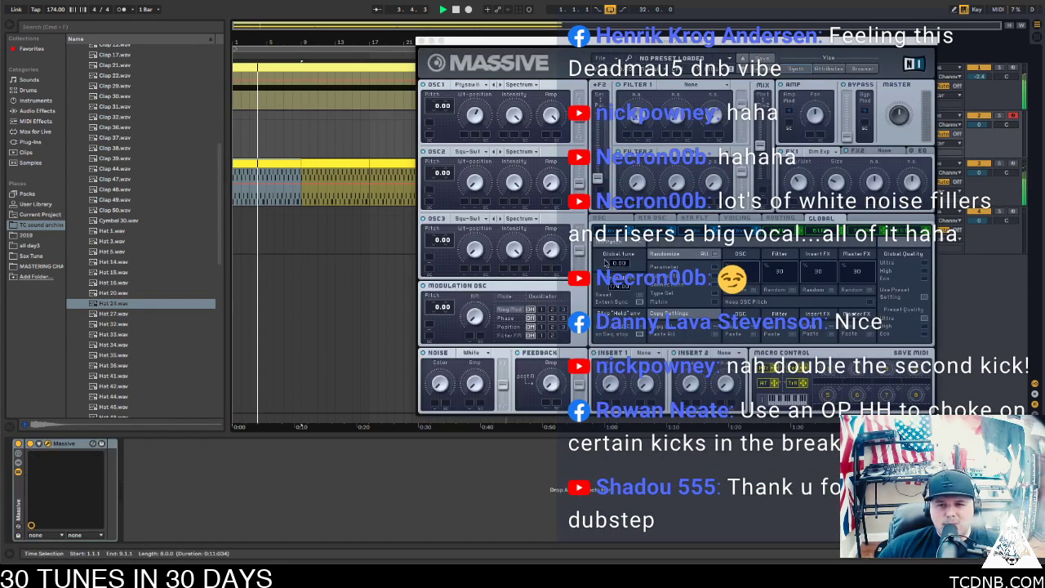
click(828, 68)
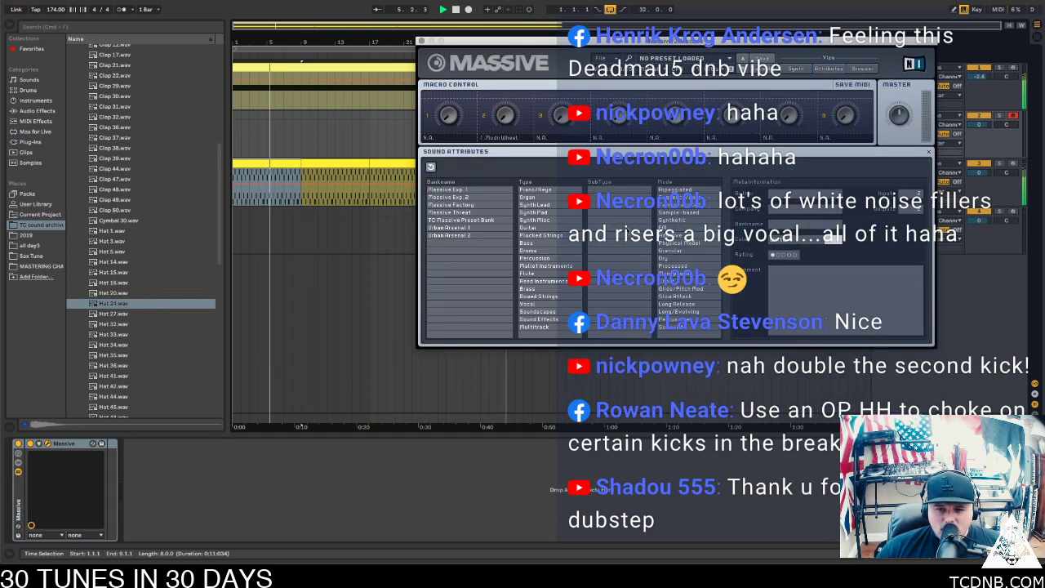
click(465, 220)
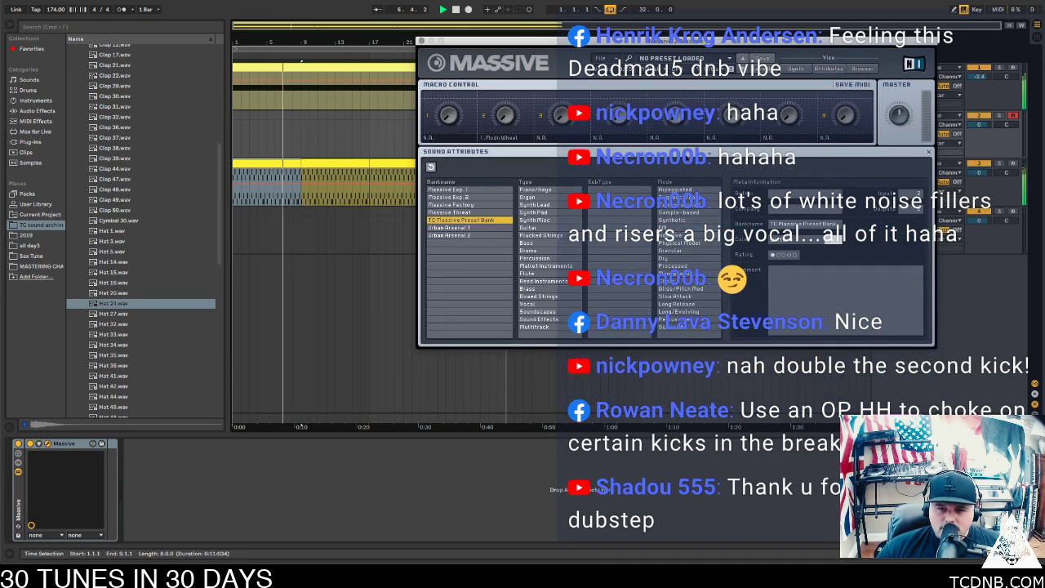
click(862, 68)
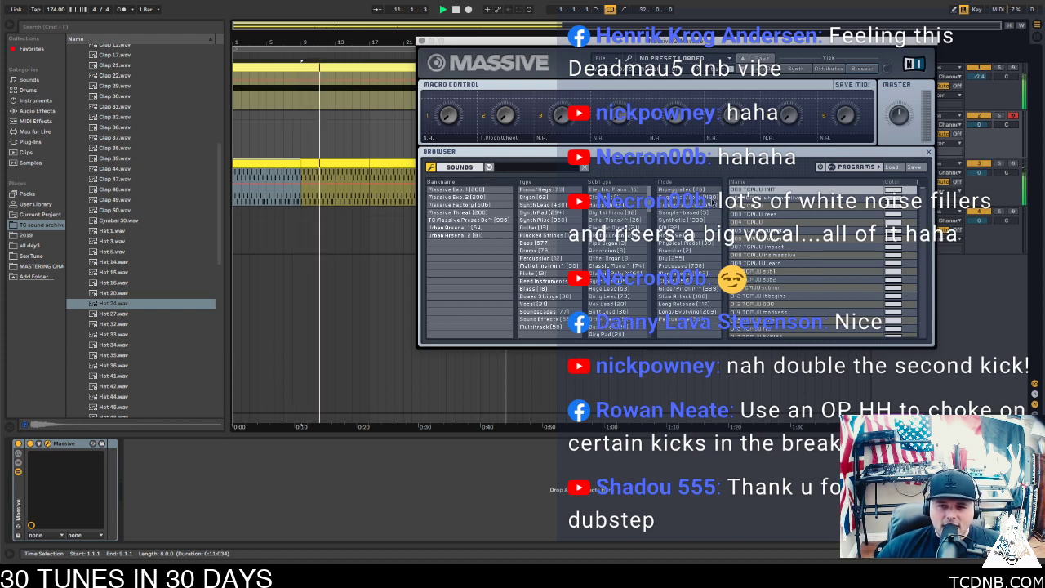
click(692, 198)
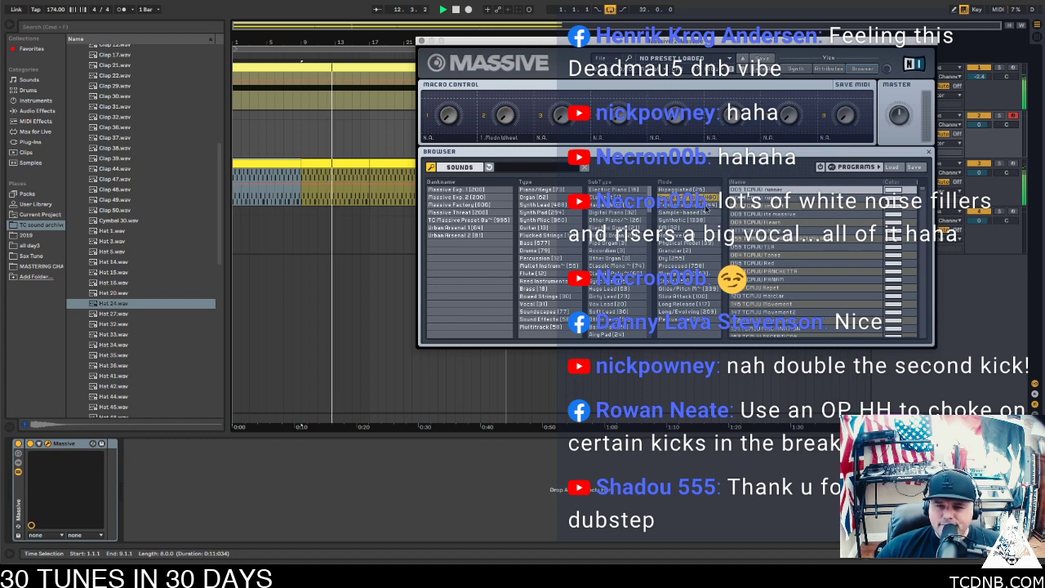
click(707, 205)
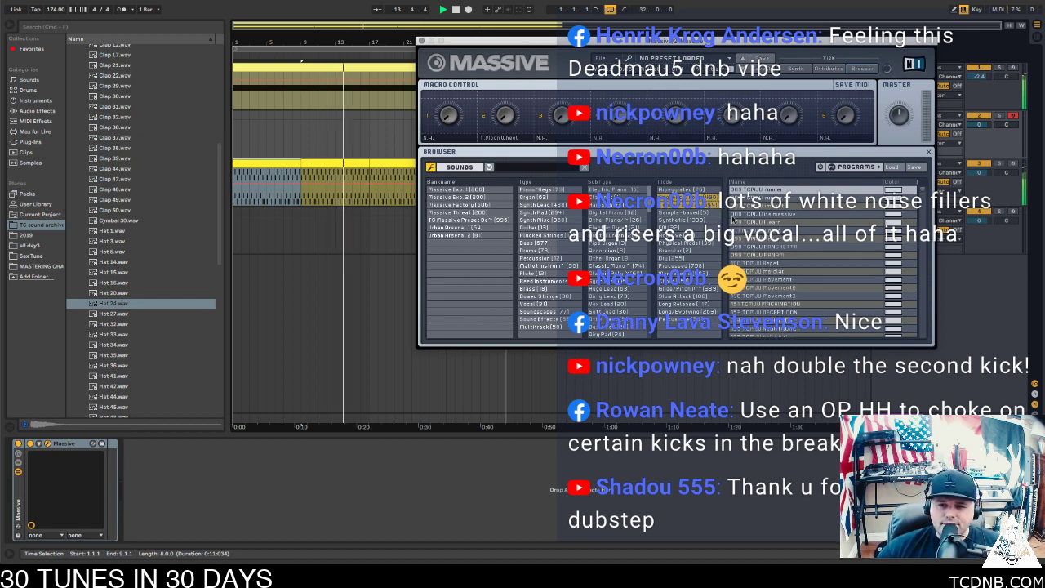
scroll(806, 274, down, 3)
scroll(806, 275, down, 3)
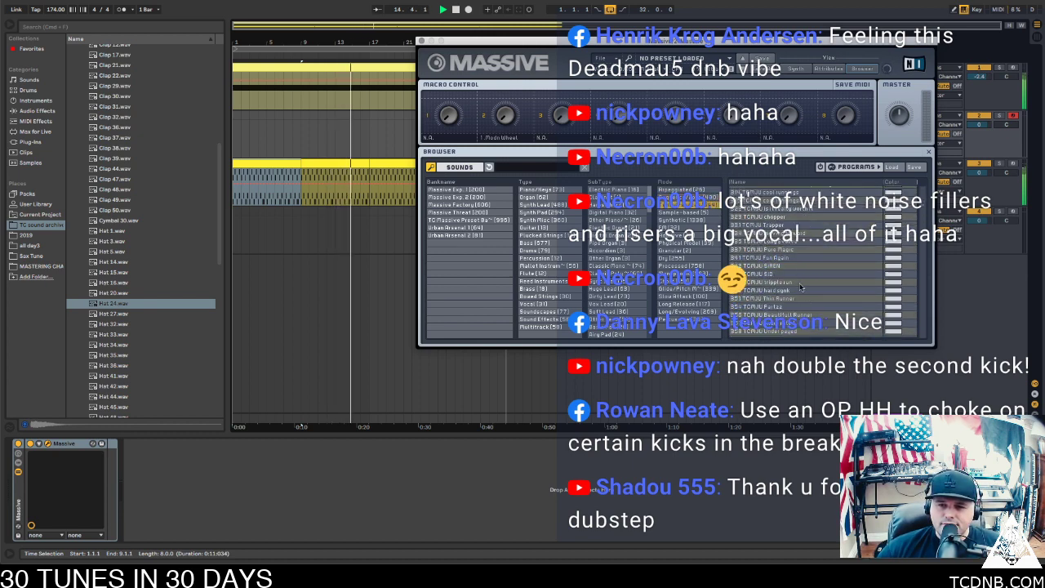
scroll(814, 286, down, 6)
Audition several TCMJU presets with the second Massive track turned down, load 441 TCMJU Gnar Gnar, and close the synth window
click(800, 238)
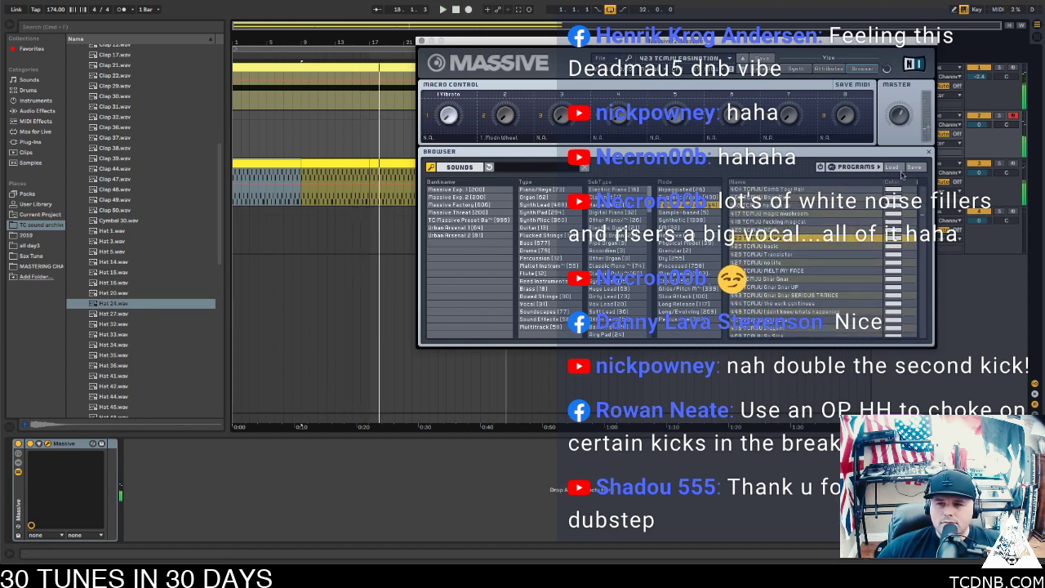
click(790, 247)
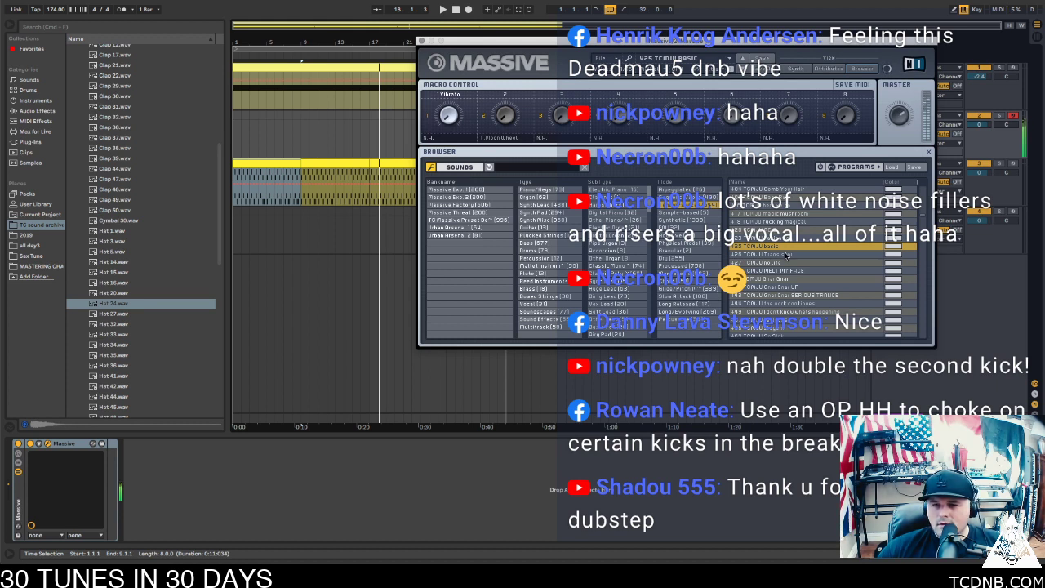
click(785, 254)
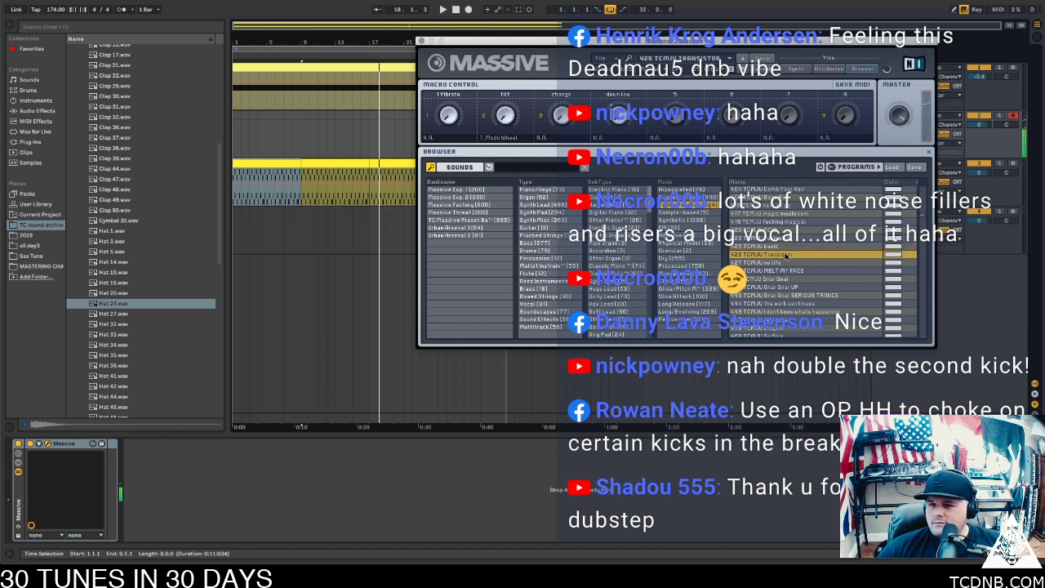
click(782, 264)
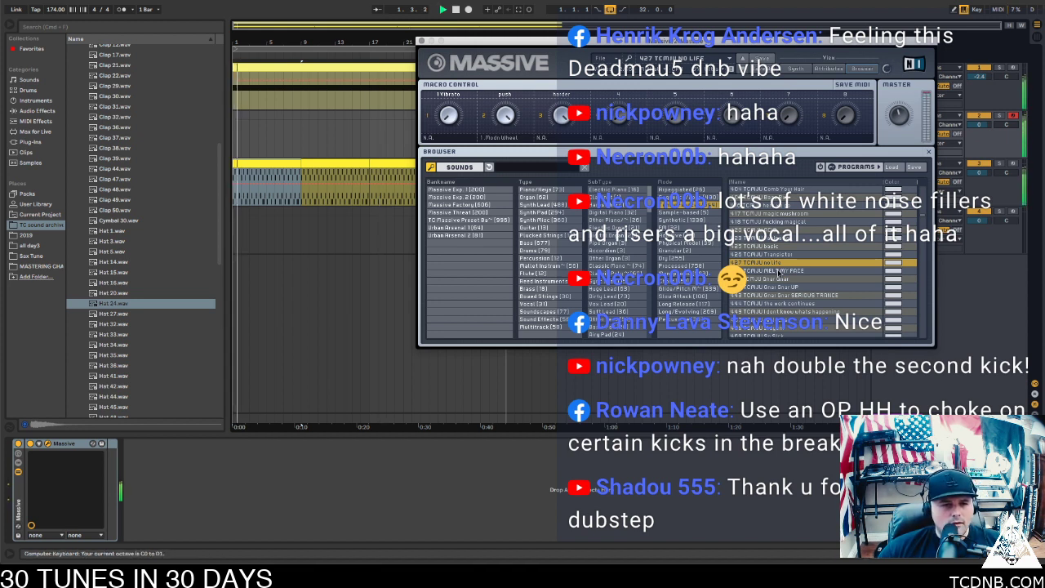
drag(978, 126, 978, 138)
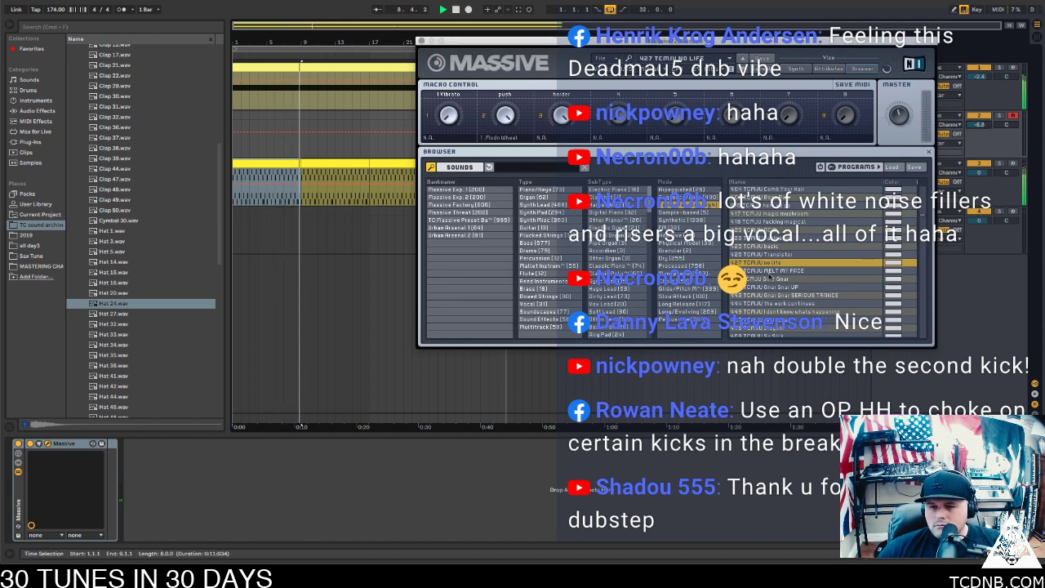
click(772, 279)
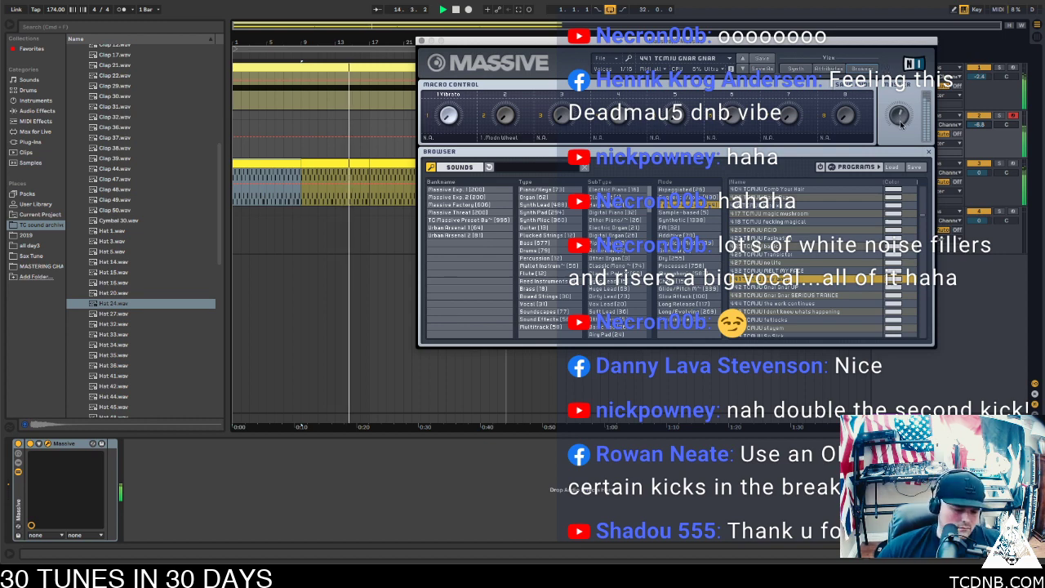
key(z)
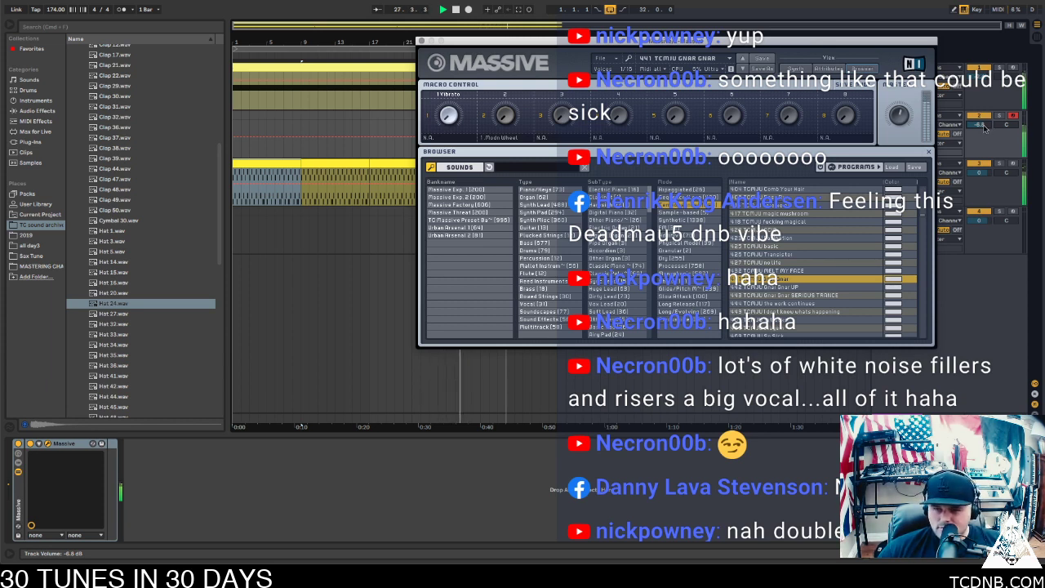
click(422, 41)
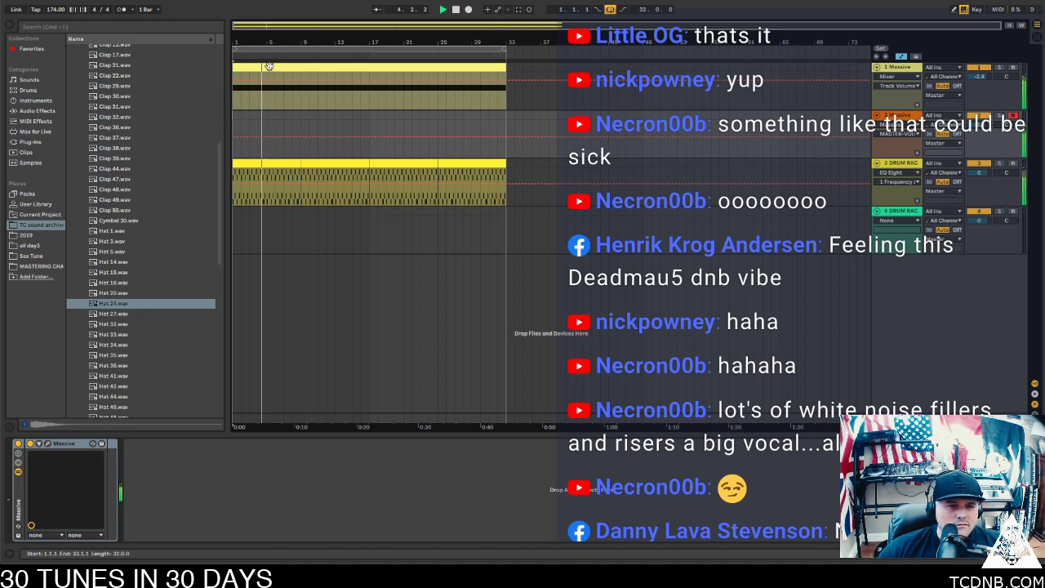
Paste the 32-bar Massive clip onto the second Massive track from bar 1 and transpose its note up two octaves to F2
click(234, 112)
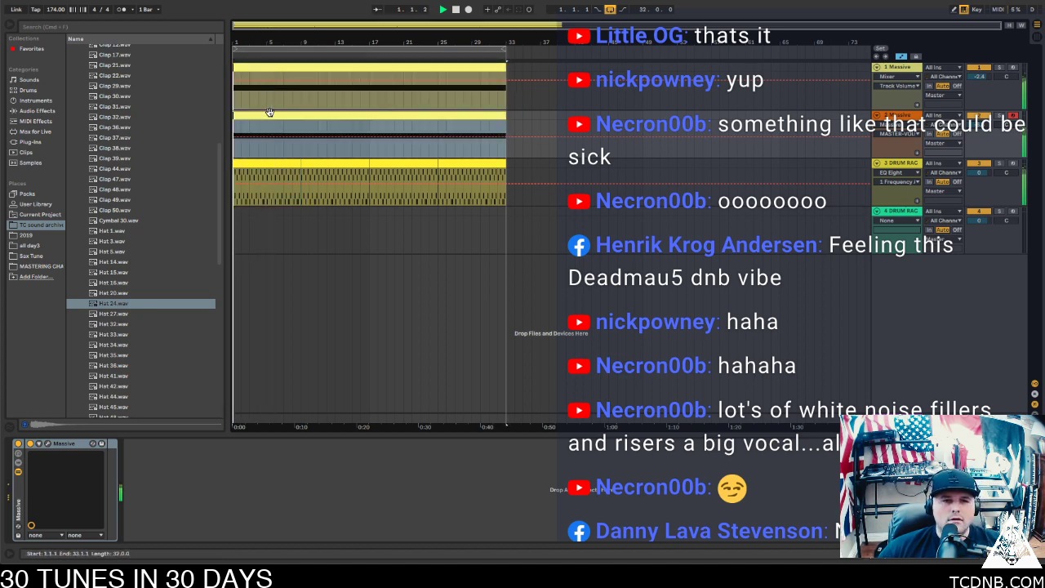
double_click(273, 119)
drag(368, 317, 367, 544)
key(shift+Up)
key(shift+Up)
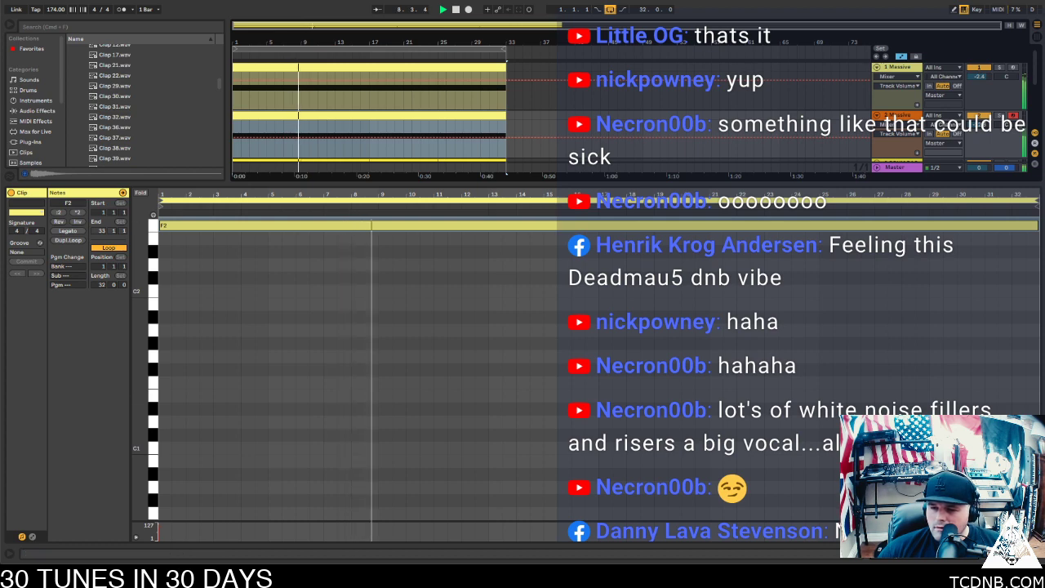
key(super+alt+l)
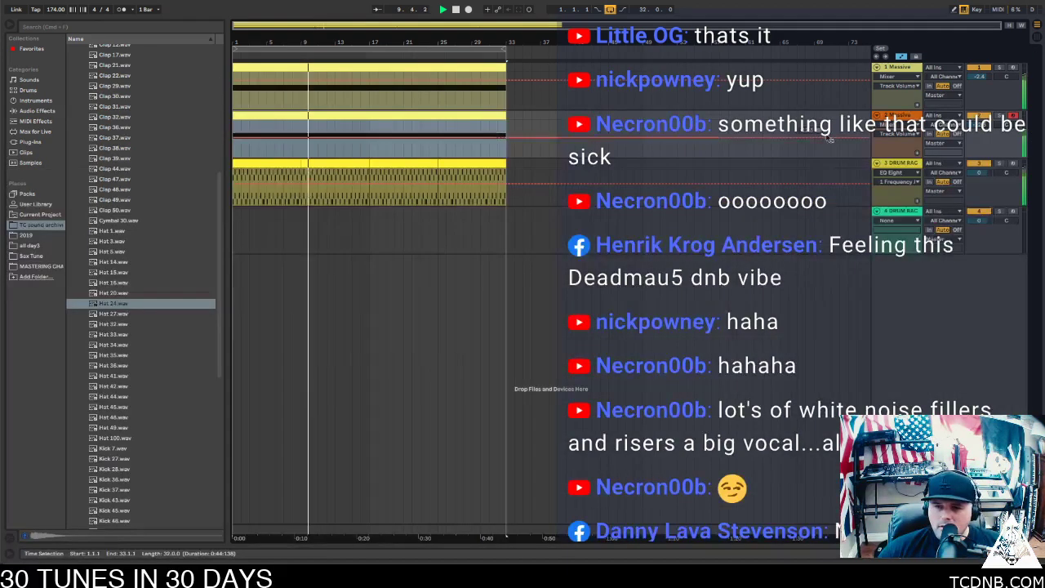
Show the first Drum Rack track's devices and set the second Massive track's volume to -13.9 dB against the full mix
click(902, 163)
key(super+alt+l)
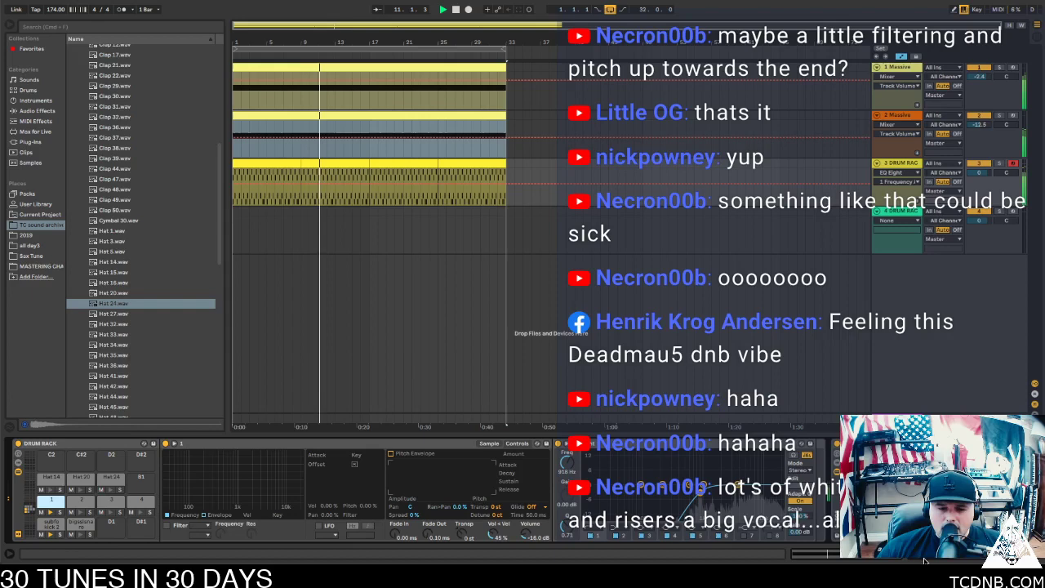
click(924, 560)
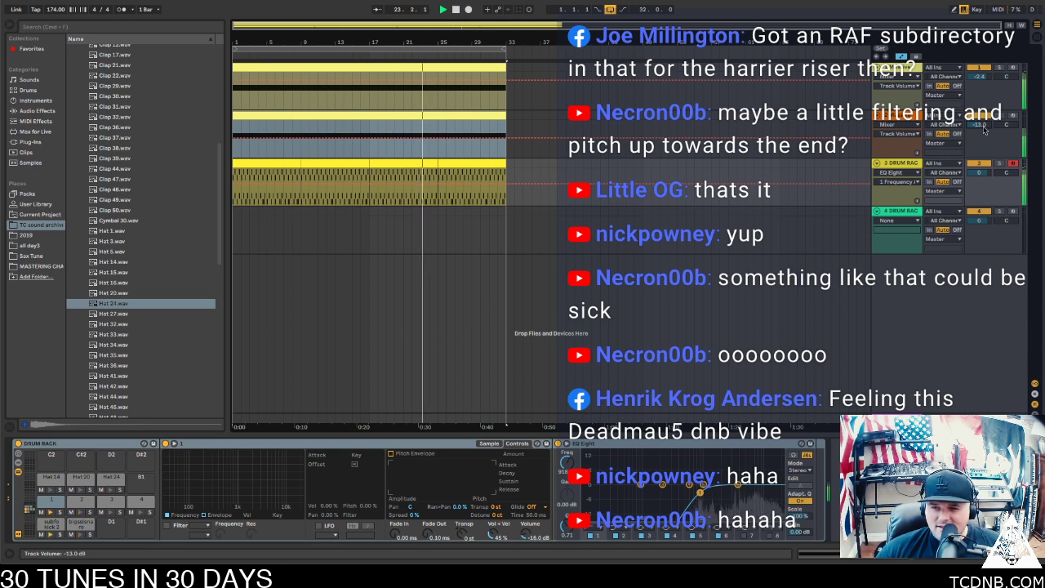
drag(984, 129, 984, 132)
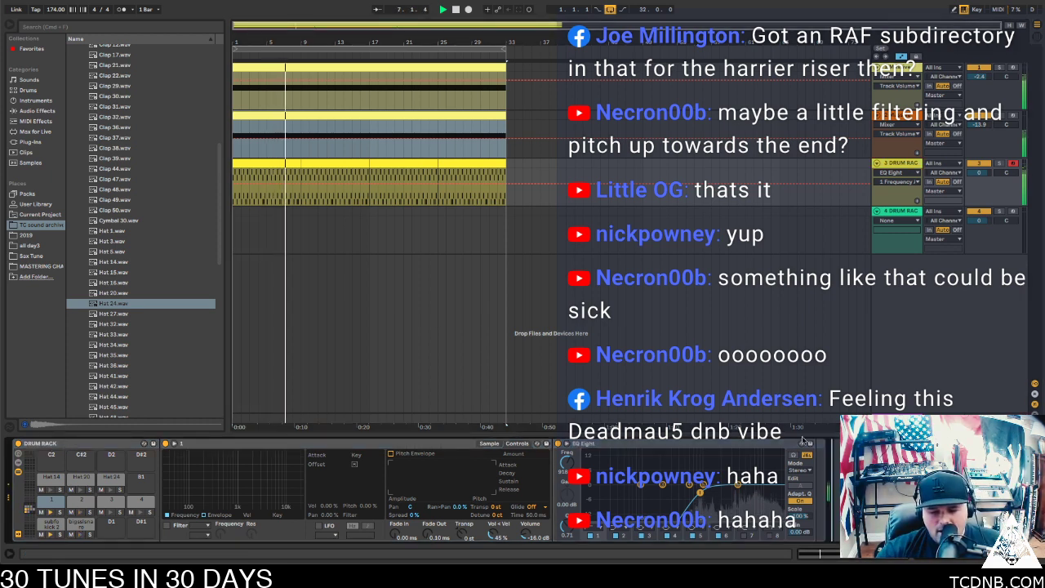
Add the PSP InfiniStrip Stereo VST plug-in to the first Drum Rack track and move its window clear of the mixer
click(50, 141)
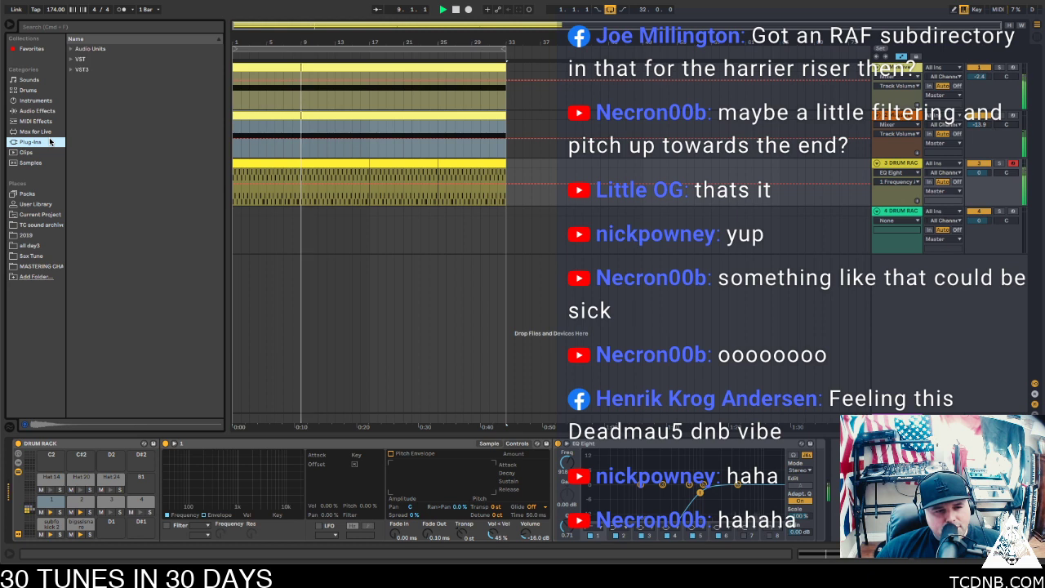
click(71, 60)
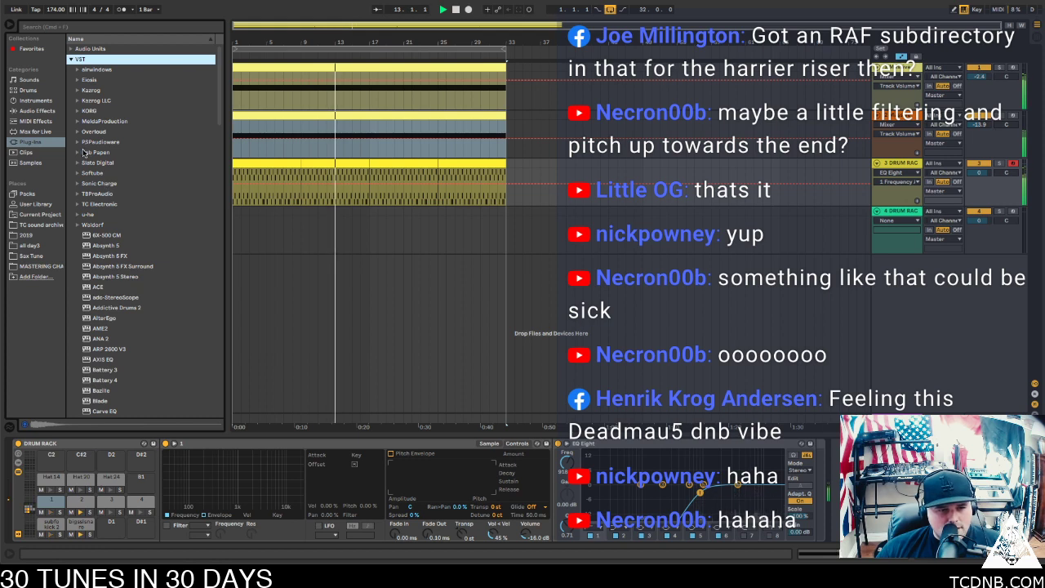
click(78, 142)
click(131, 153)
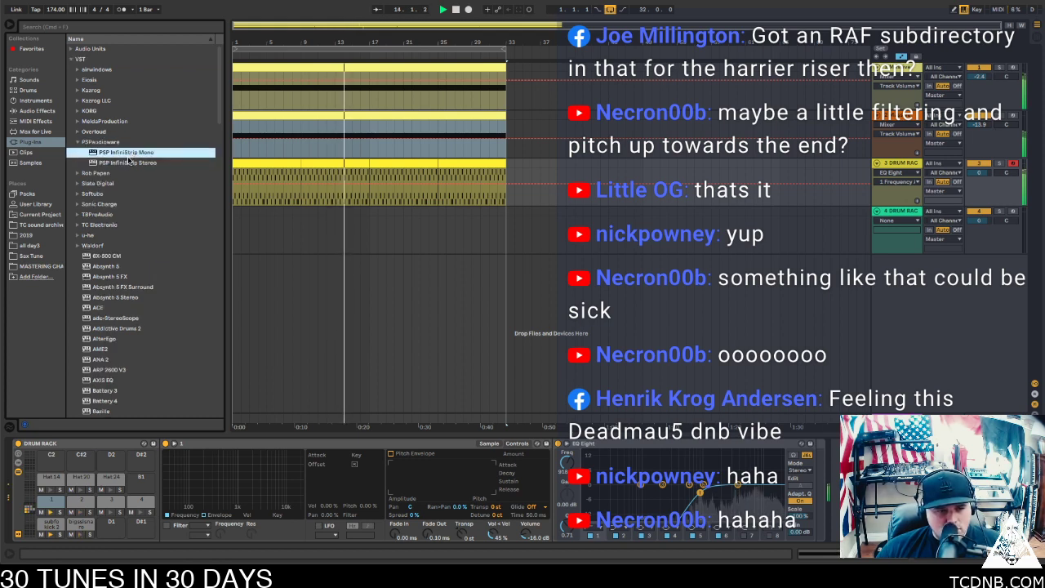
click(128, 162)
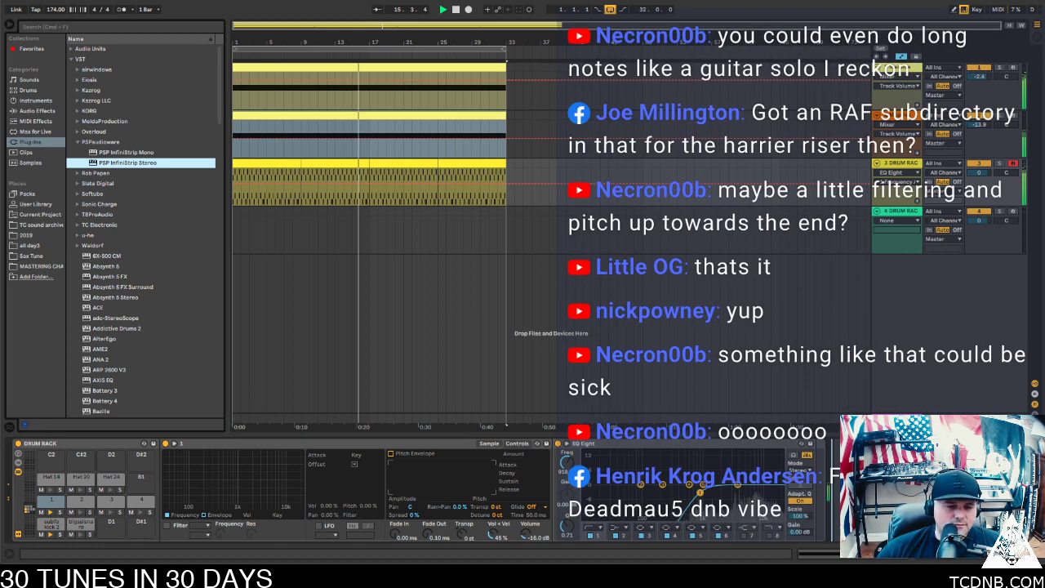
key(Return)
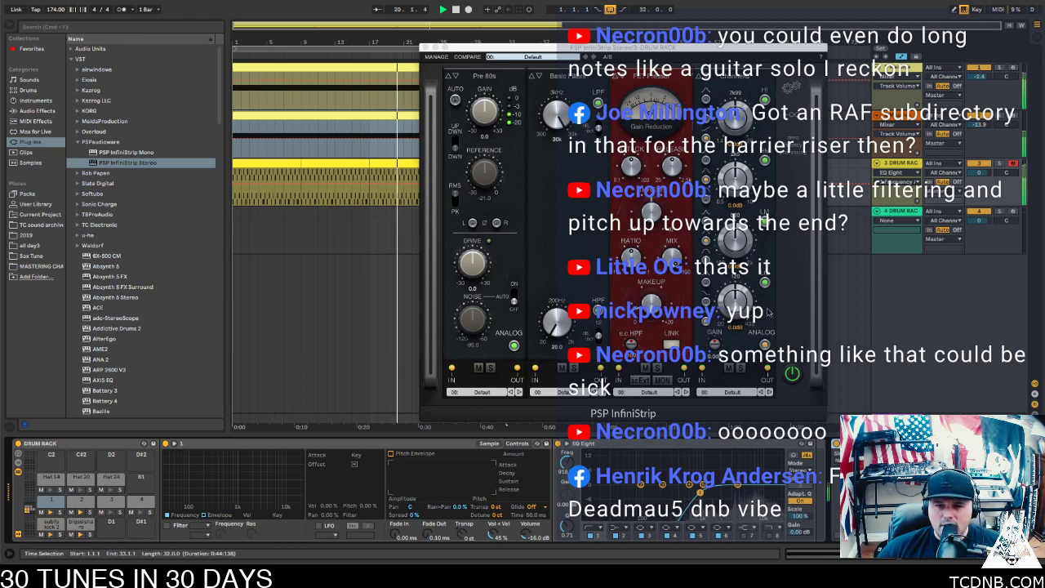
drag(681, 46, 324, 85)
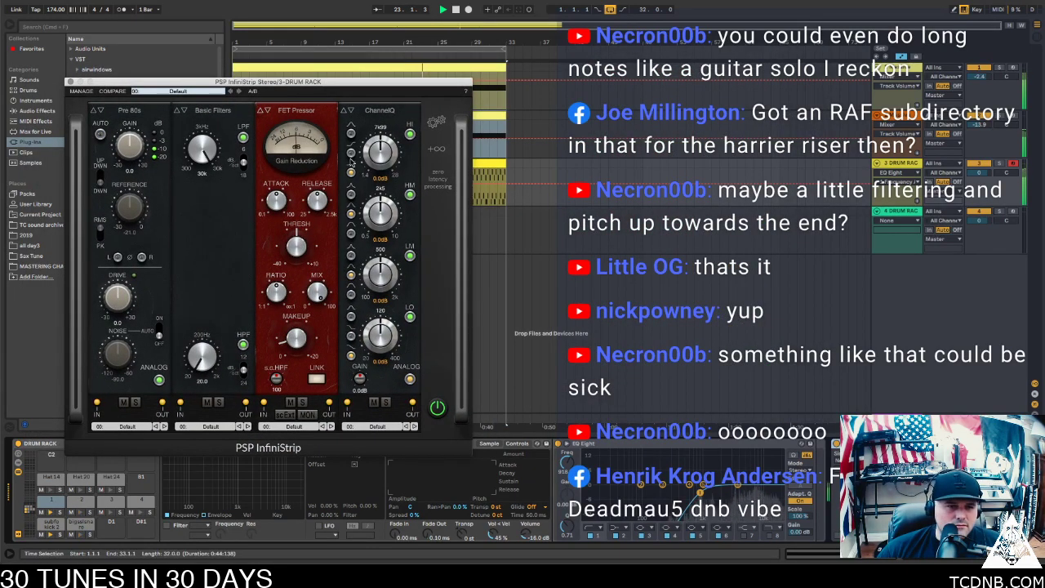
Switch InfiniStrip's compressor module to Opto Pressor and mute the Basic Filters module
click(304, 112)
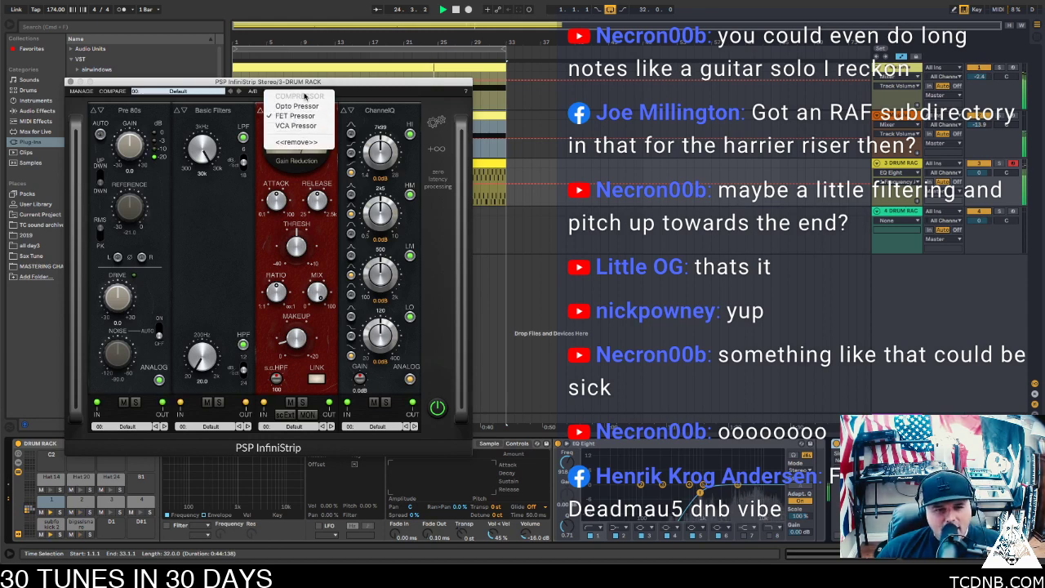
click(297, 106)
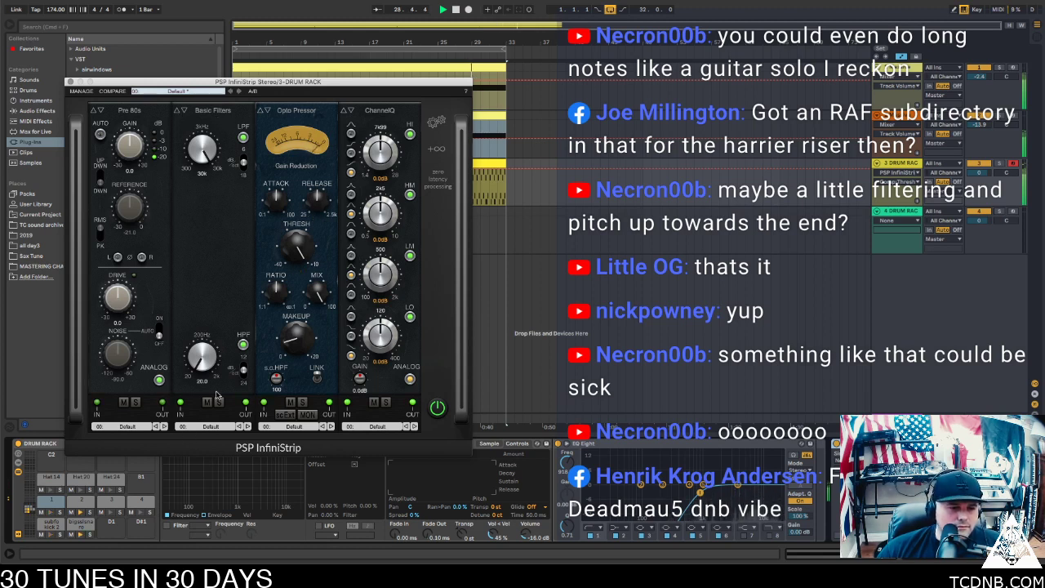
click(206, 402)
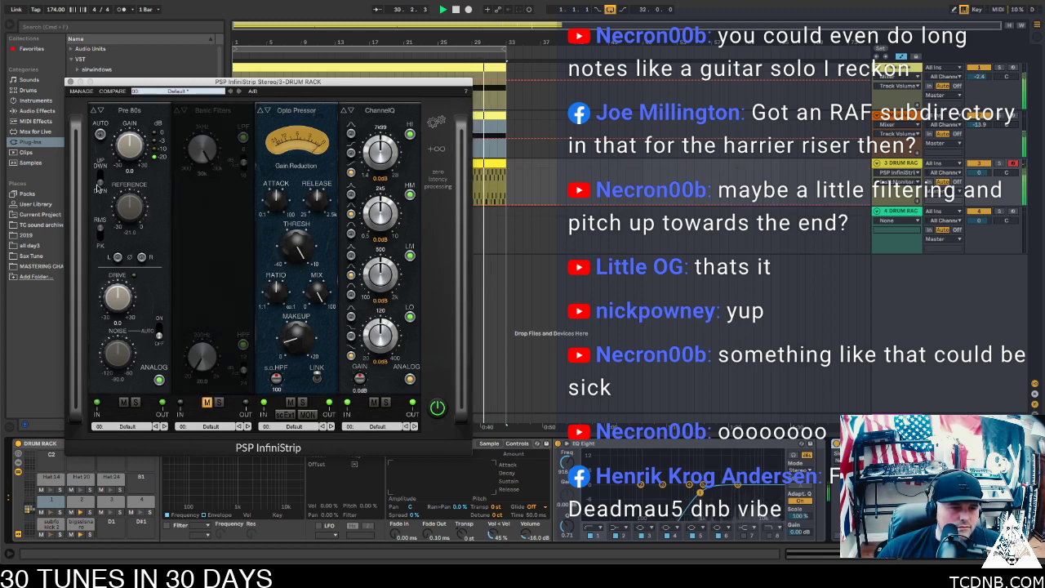
Set InfiniStrip's preamp Drive to 13.9, boost the ChannelEQ high band by 2.7 dB, and close the plug-in window
click(96, 188)
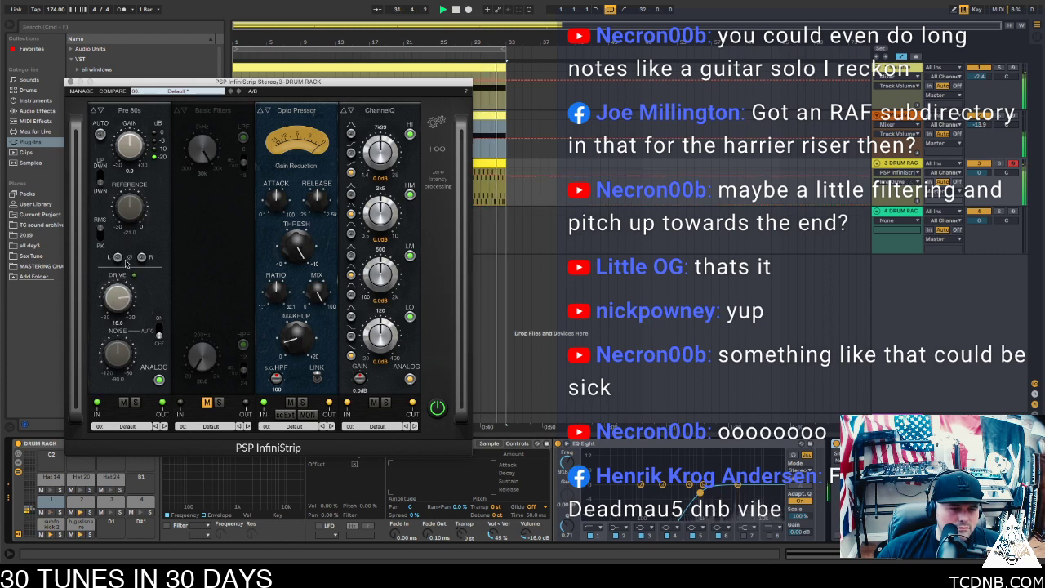
drag(387, 153, 381, 133)
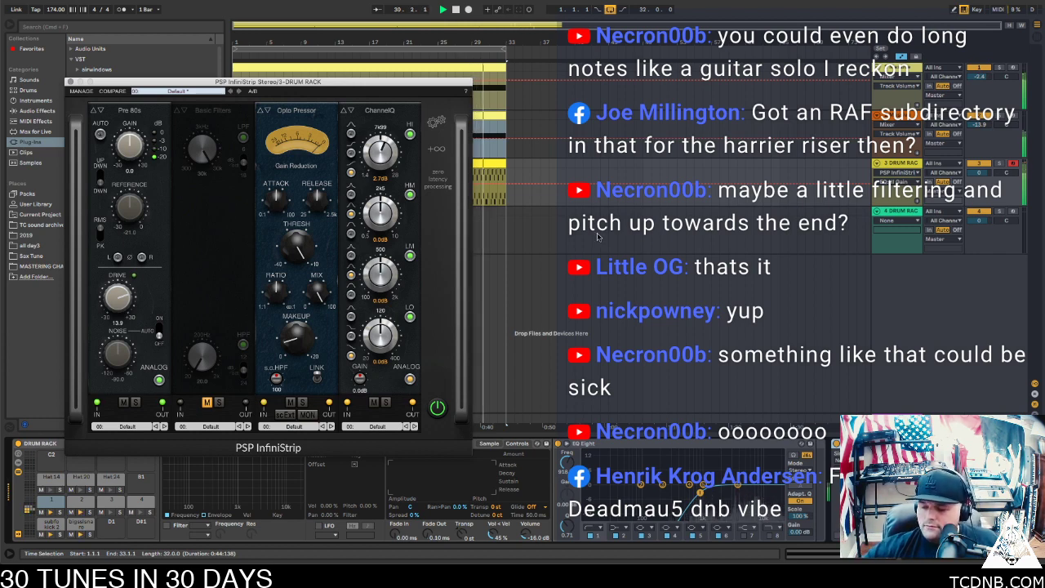
click(67, 80)
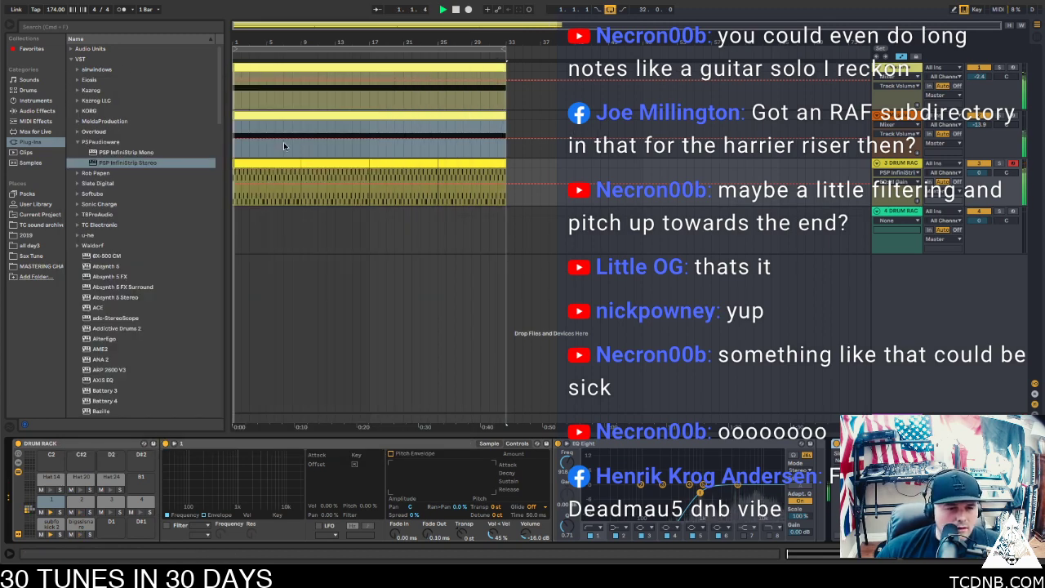
Insert a new MIDI track below the second Massive track and load another Massive instrument on it
click(896, 220)
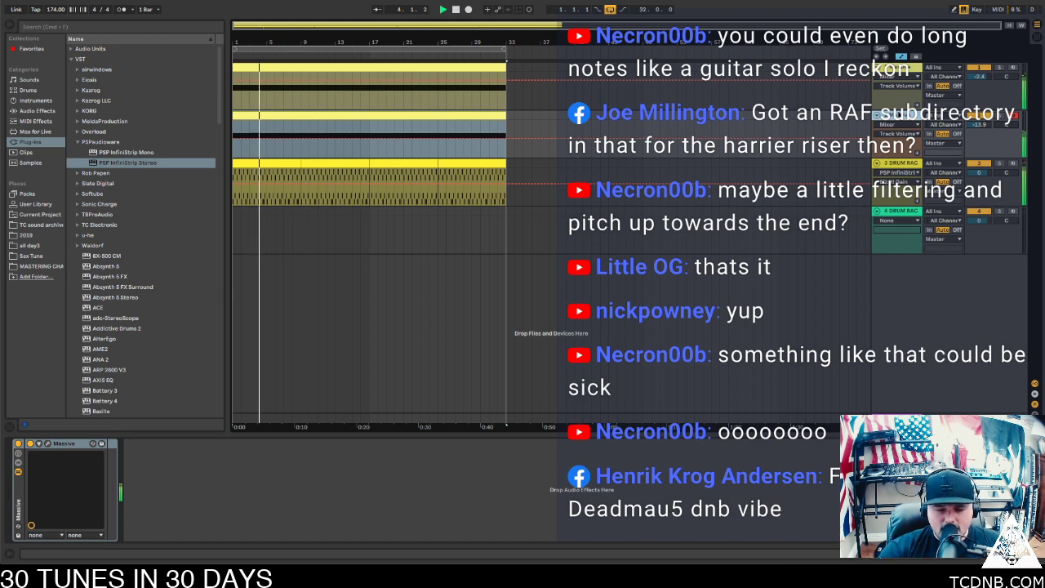
key(super+shift+t)
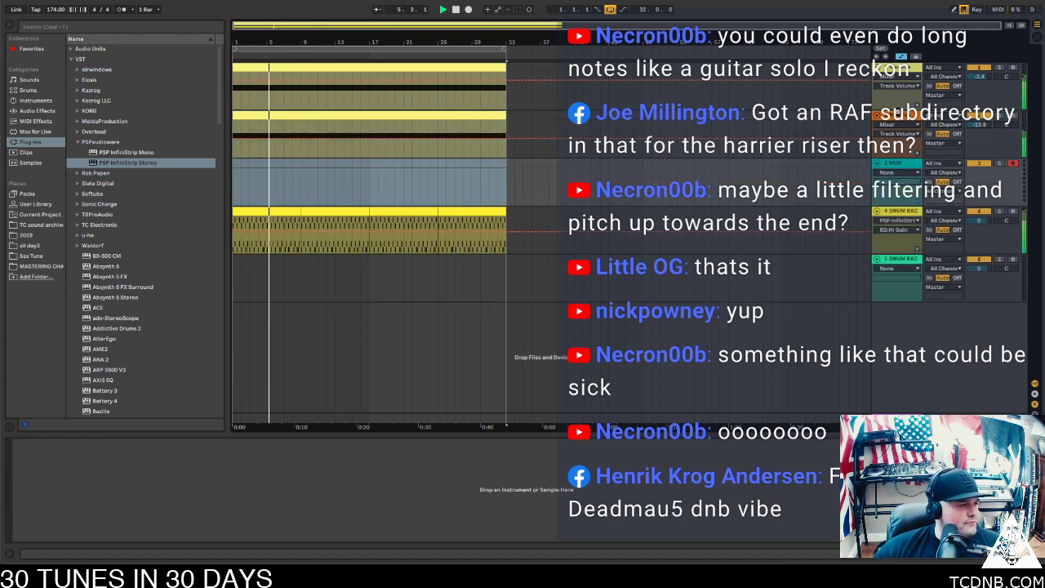
key(ctrl+v)
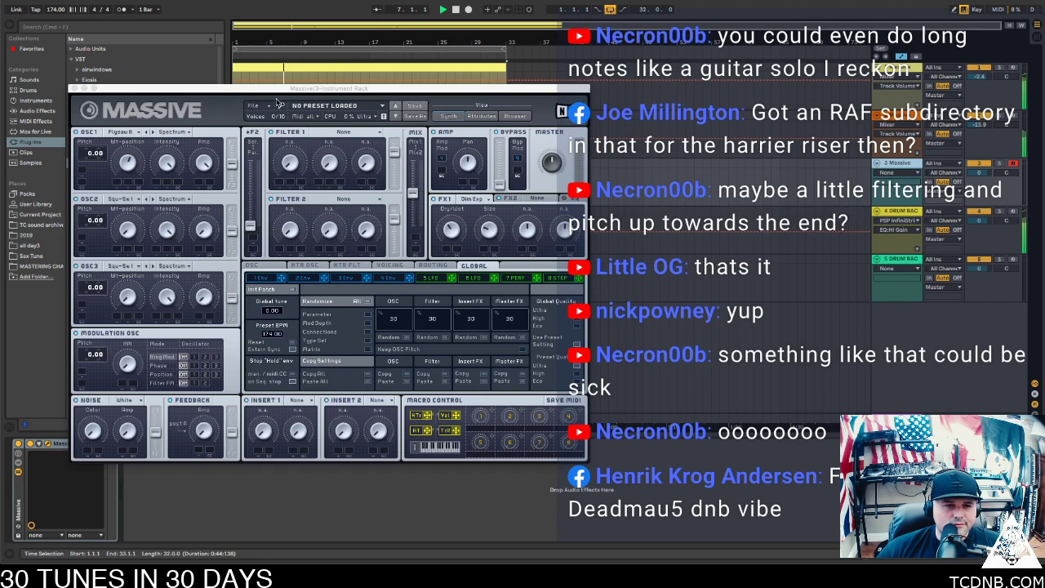
Filter the new Massive's preset browser to the TC Massive preset bank and Tempo-synced mode, and close the plug-in window
click(343, 105)
click(544, 94)
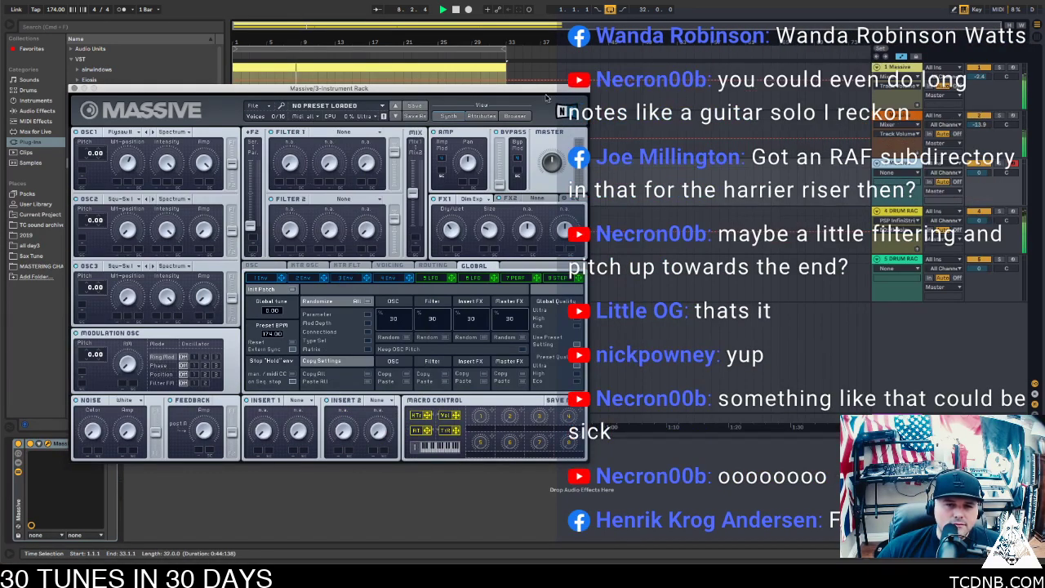
click(513, 116)
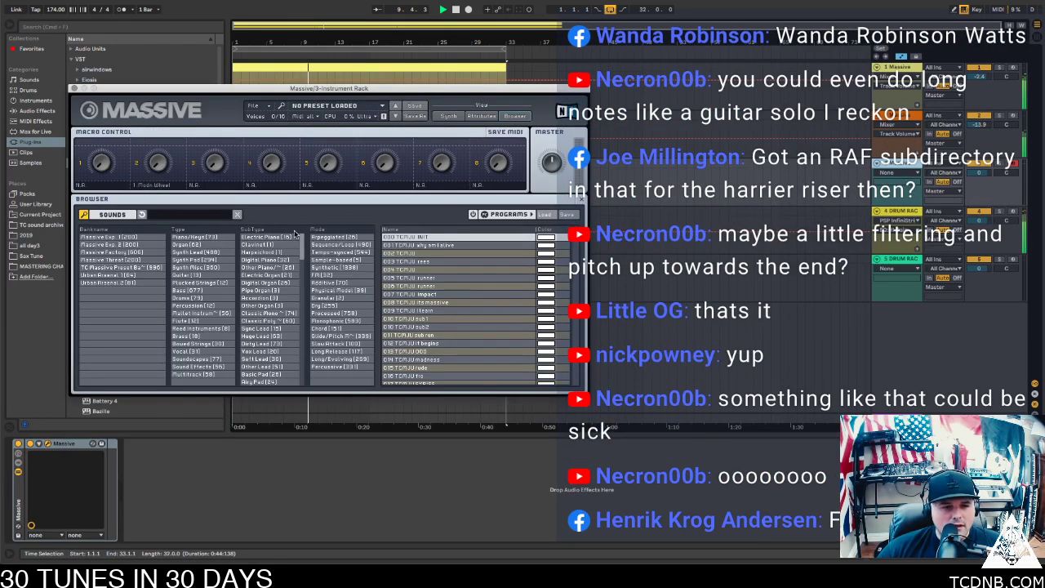
click(135, 268)
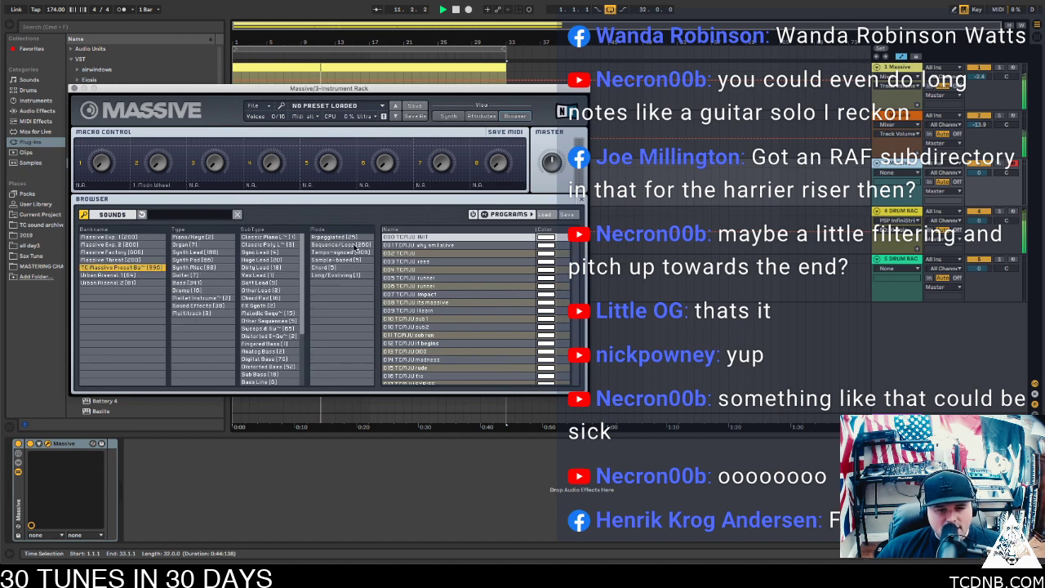
click(351, 245)
click(356, 253)
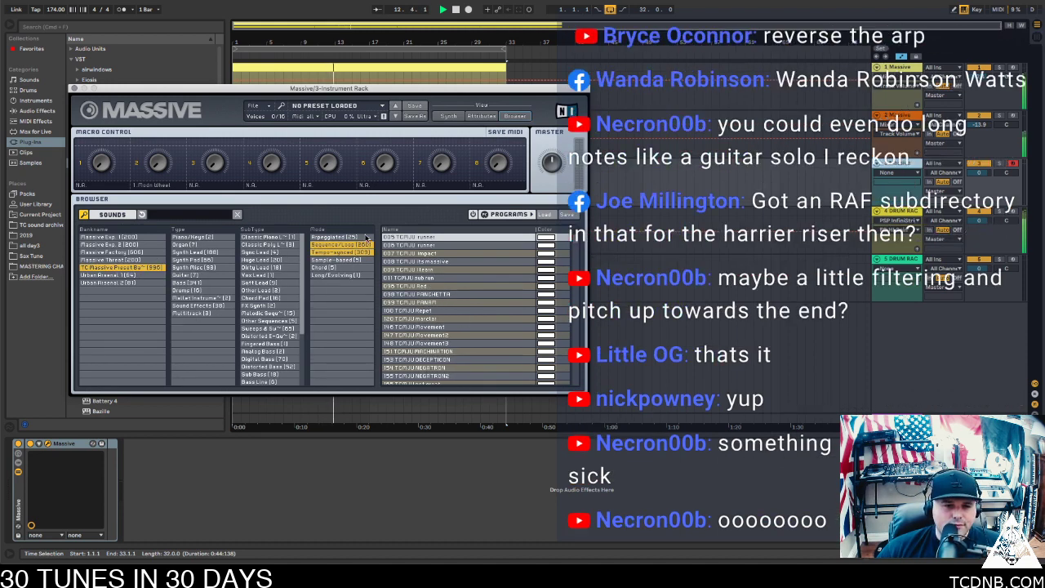
click(353, 245)
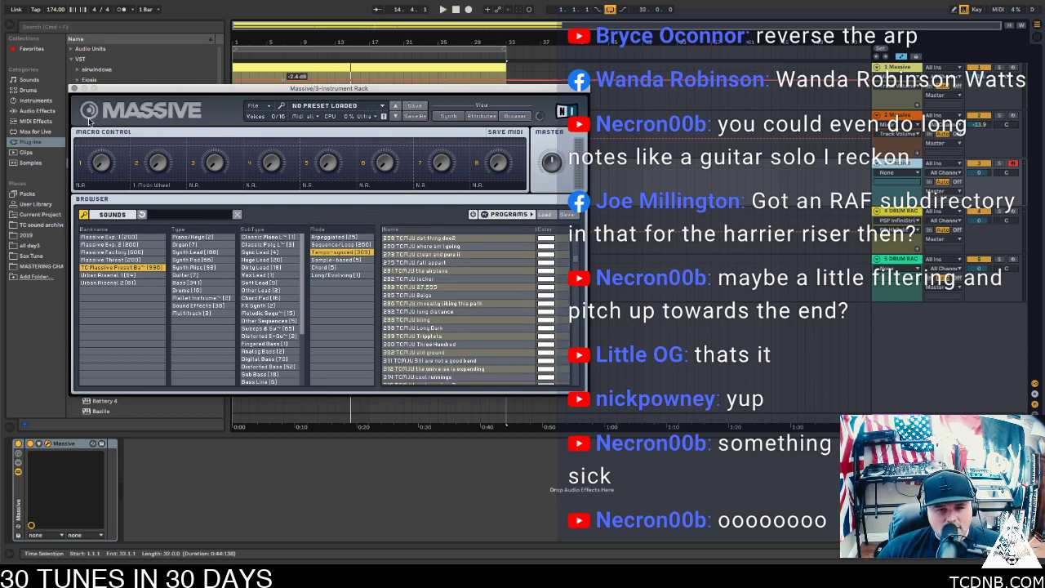
click(75, 89)
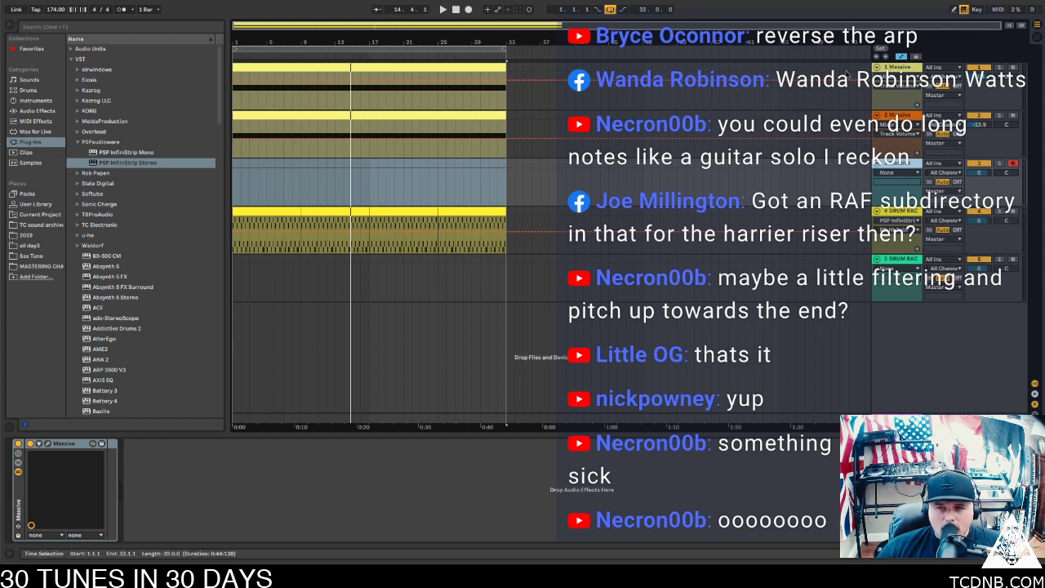
Duplicate the first Massive track, and freeze and flatten the copy to audio
click(909, 72)
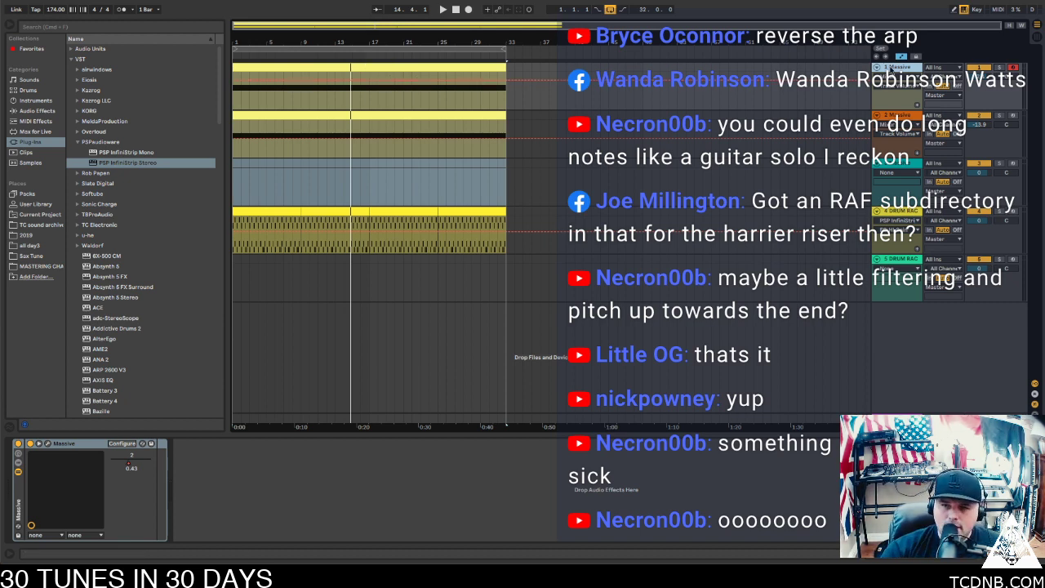
key(ctrl+d)
right_click(895, 116)
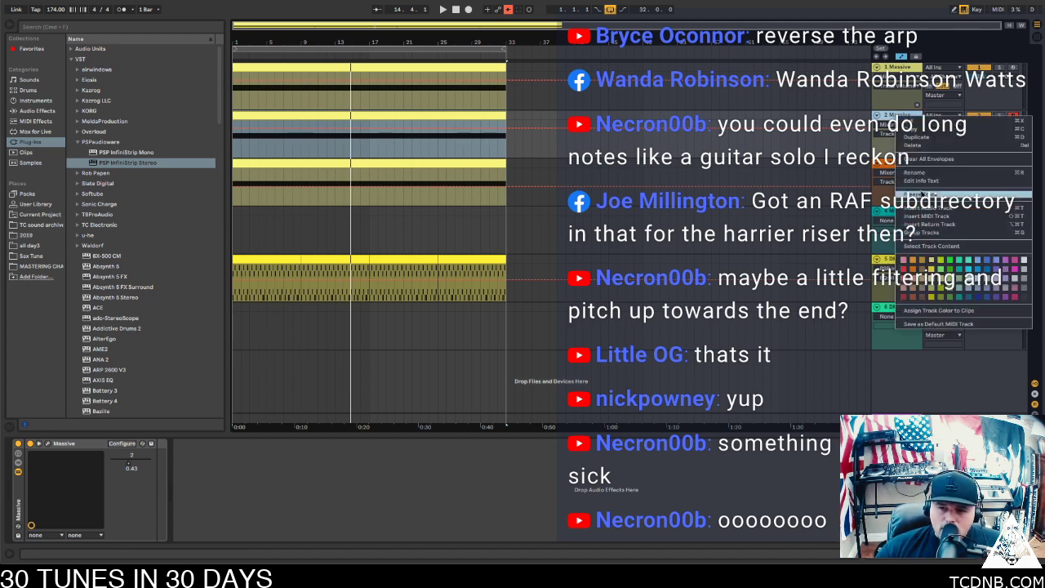
click(921, 194)
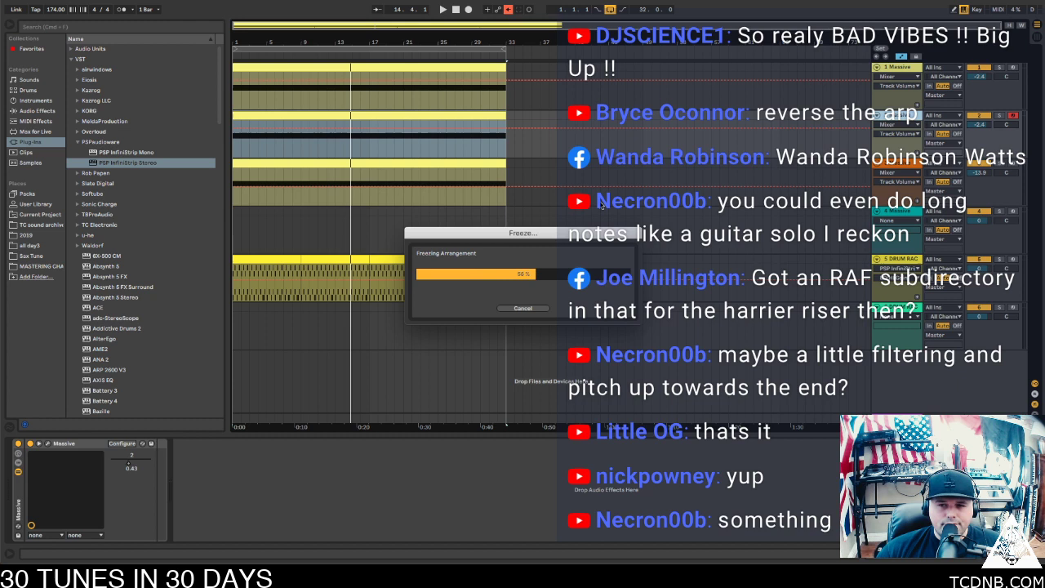
right_click(898, 114)
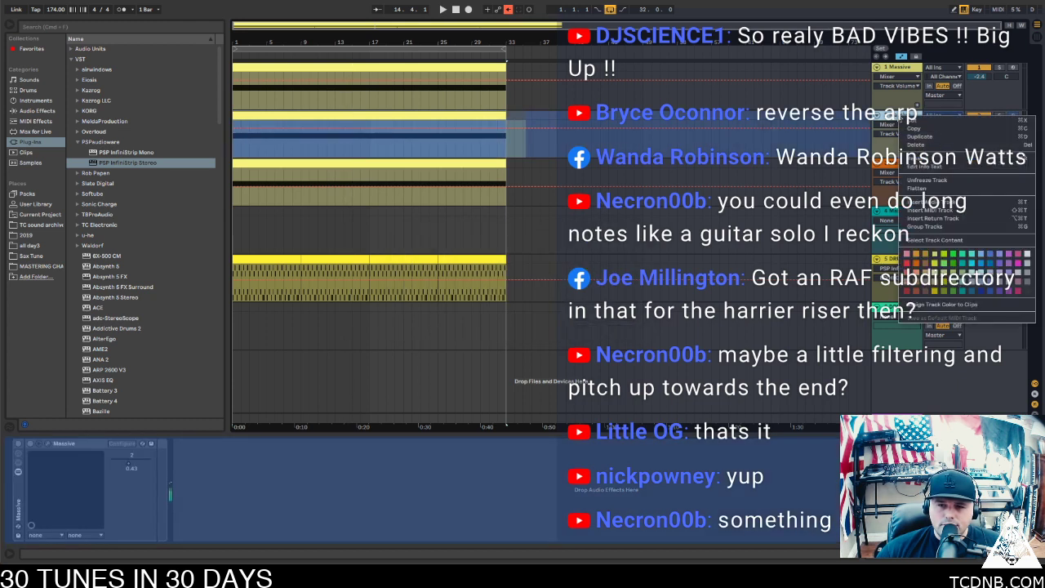
click(917, 188)
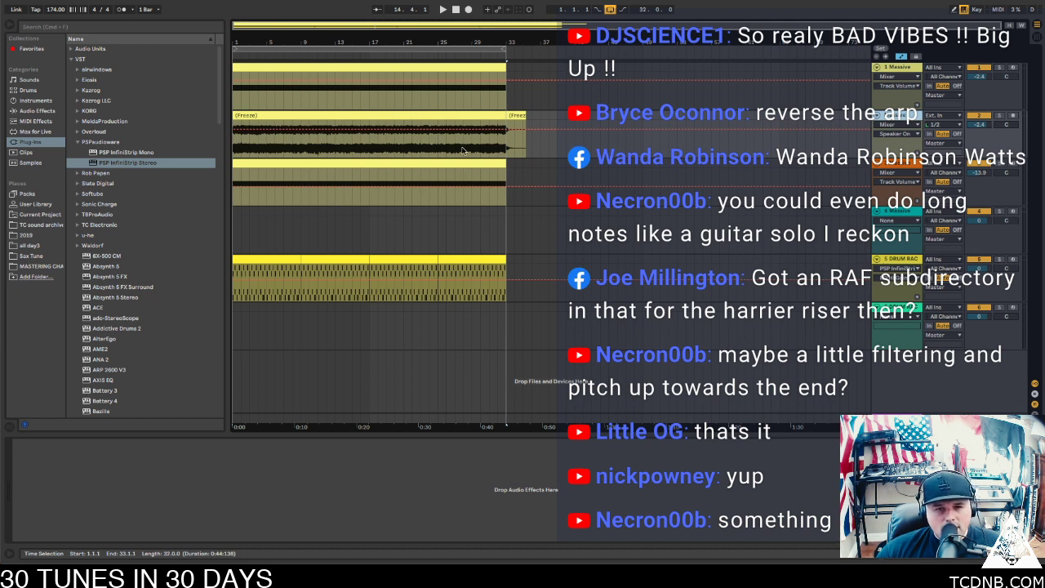
Split off bar 32 of the flattened Massive audio and reverse that clip
drag(498, 139, 510, 121)
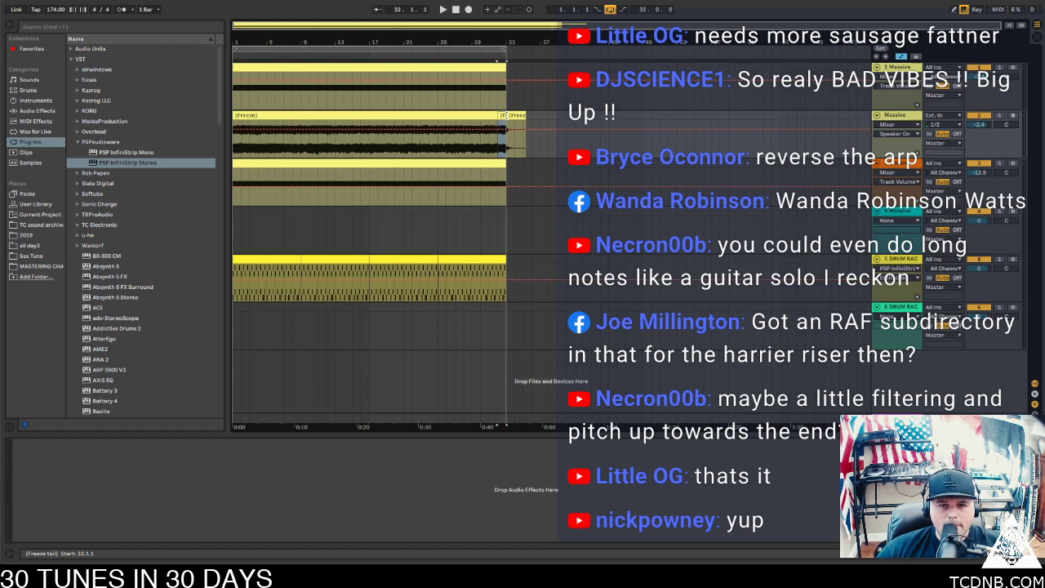
double_click(502, 115)
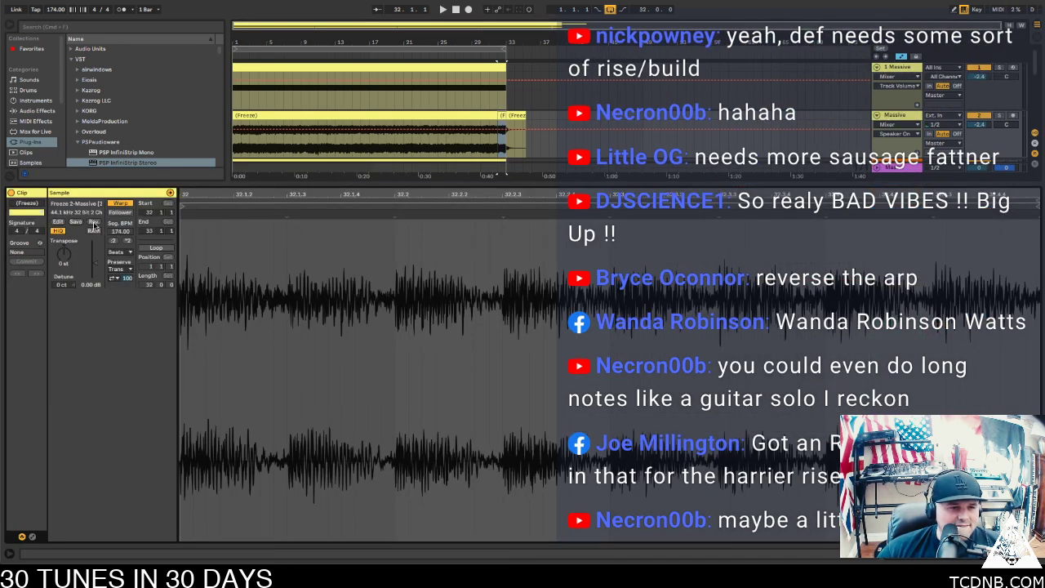
key(space)
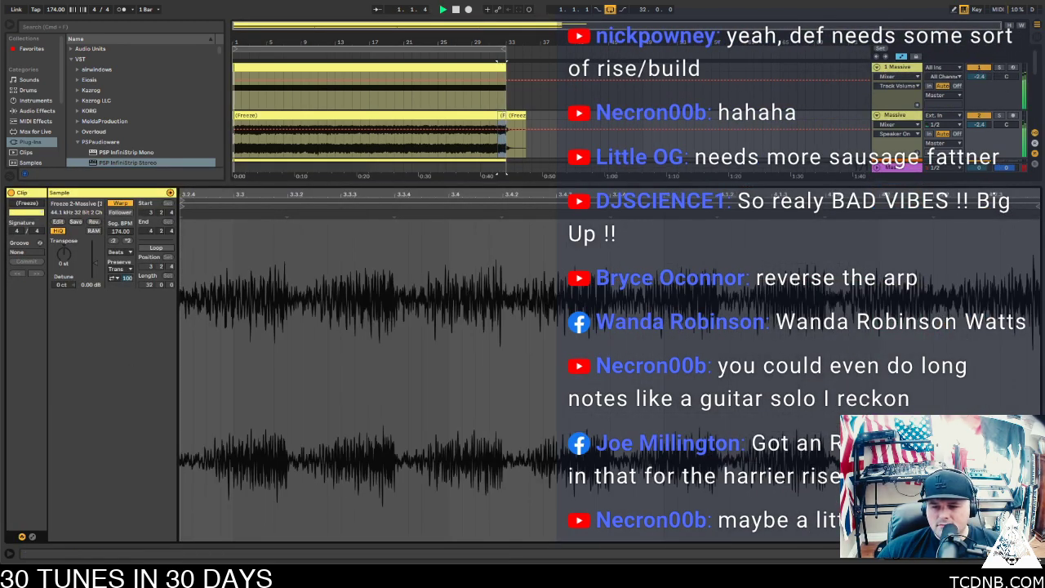
key(super+alt+l)
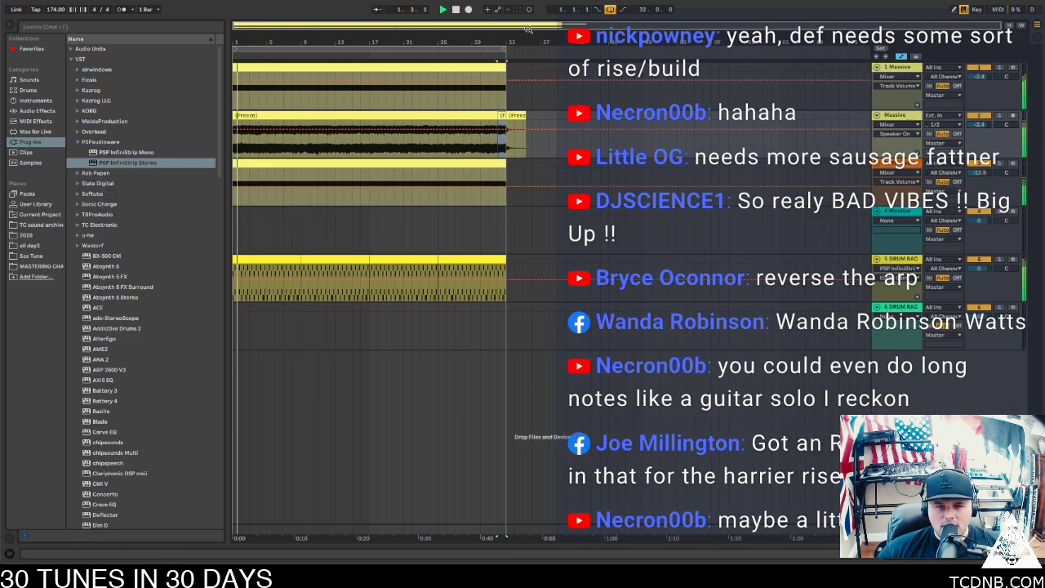
Split off bar 16 of the flattened Massive audio and reverse that clip
click(365, 114)
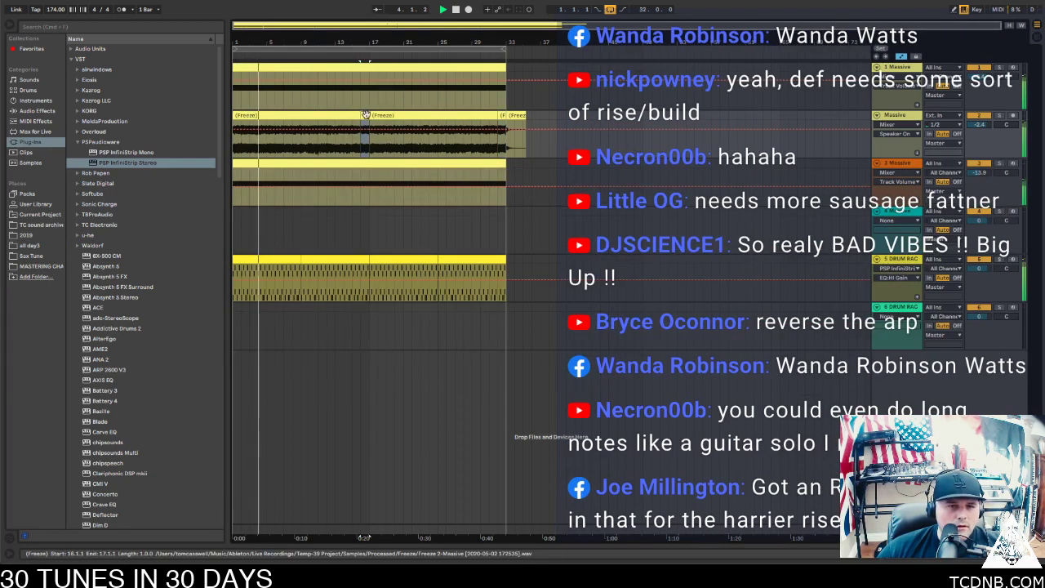
double_click(366, 114)
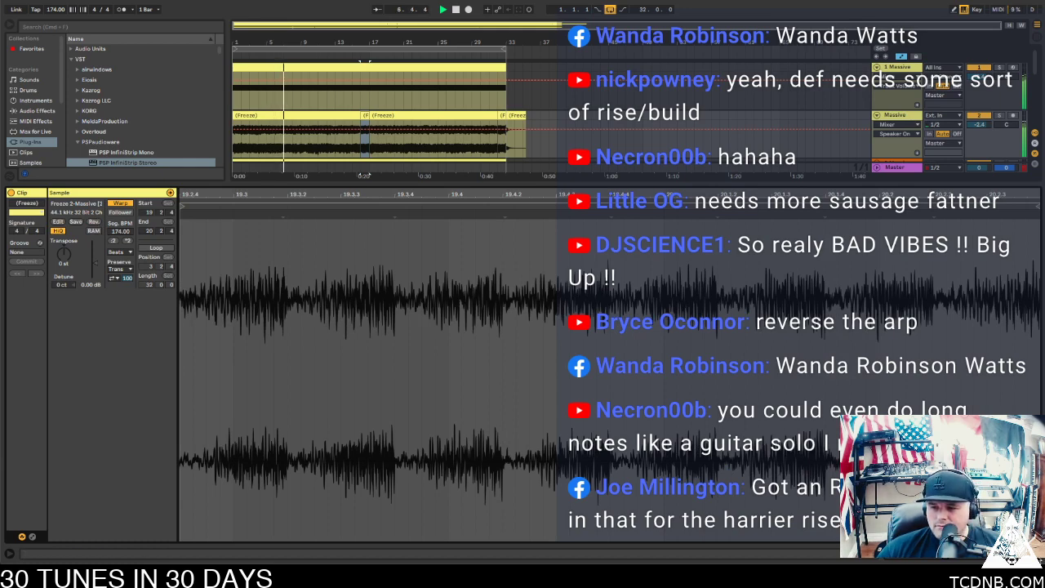
key(super+alt+l)
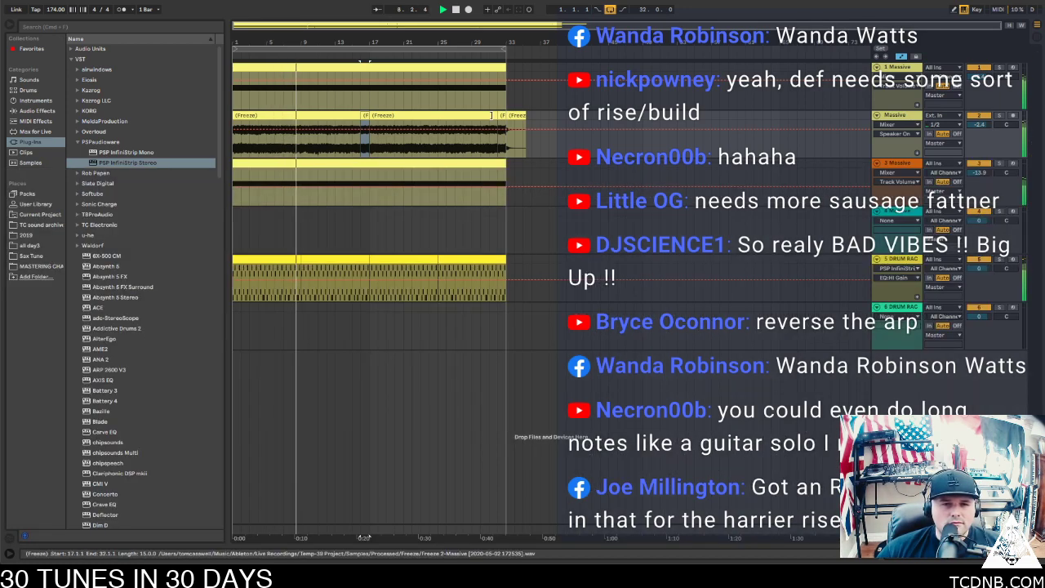
Delete the leftover freeze tail clip after bar 32 and fold the flattened Massive audio track
click(517, 115)
key(Delete)
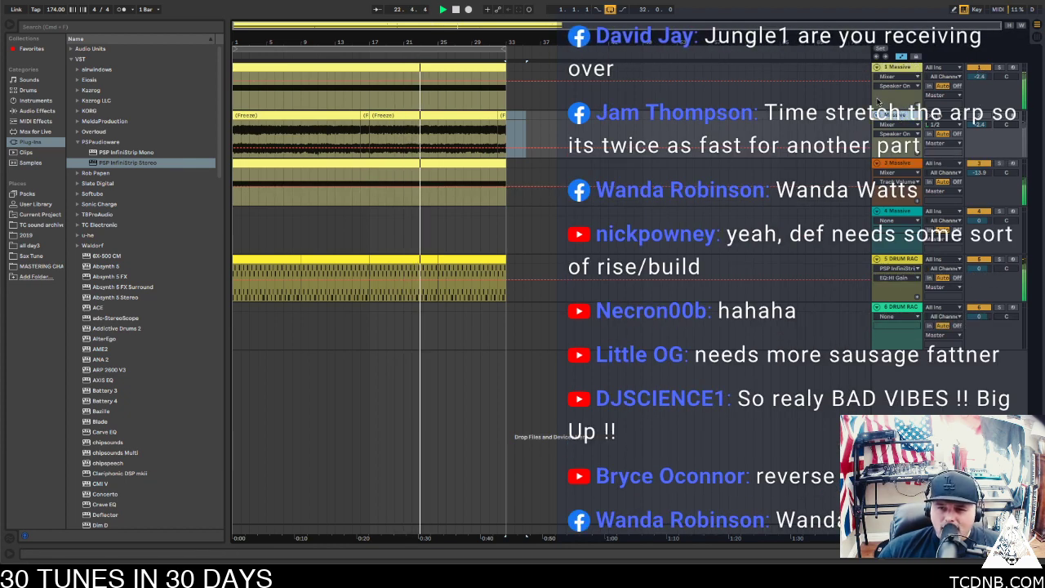
key(Delete)
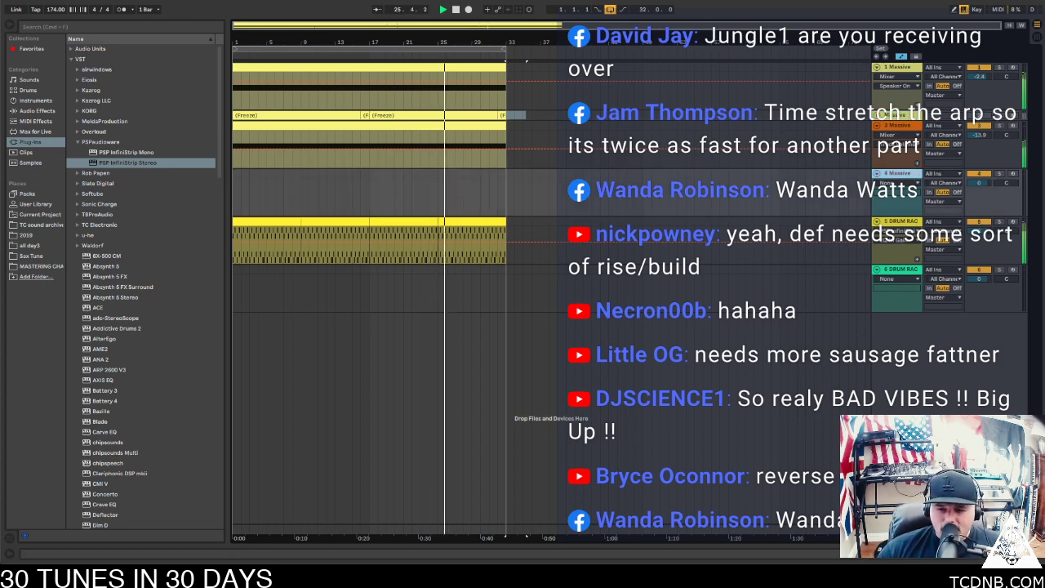
Open Massive on the empty fourth track, load the Tempo-synced preset 878 TCMJU minted and arm the track
double_click(898, 173)
click(48, 443)
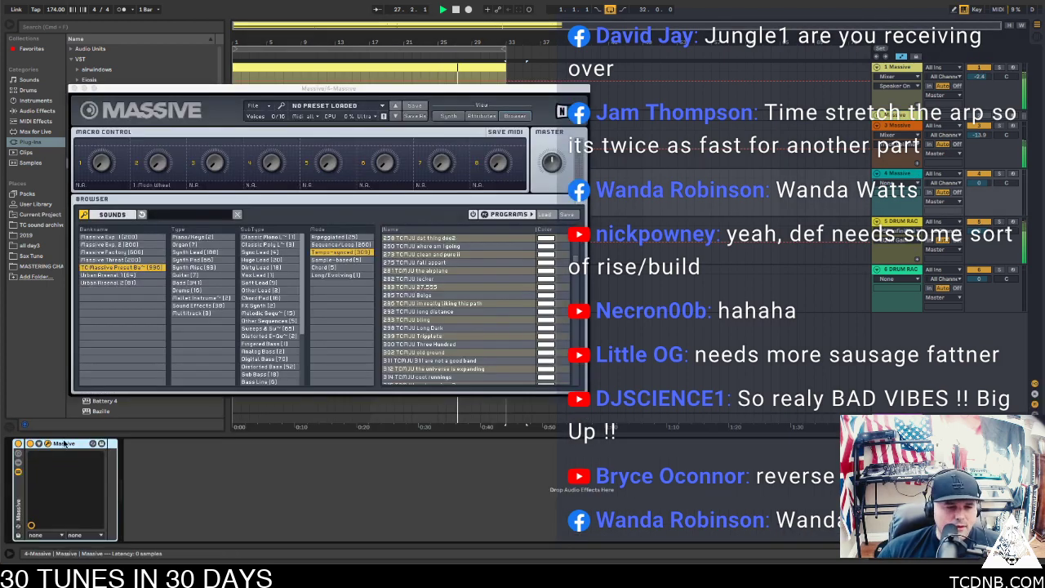
scroll(450, 353, down, 10)
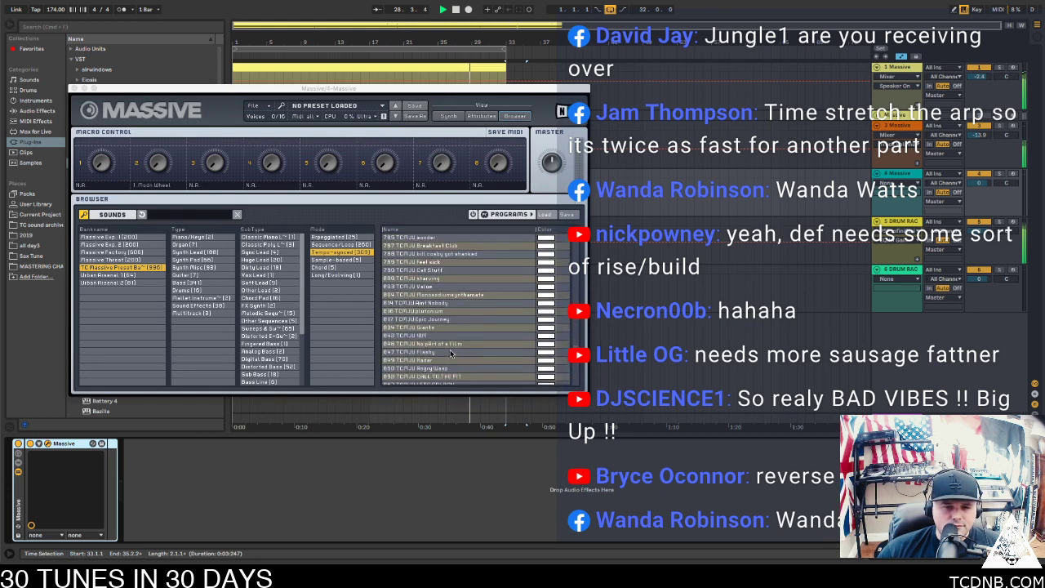
scroll(450, 353, down, 5)
click(462, 283)
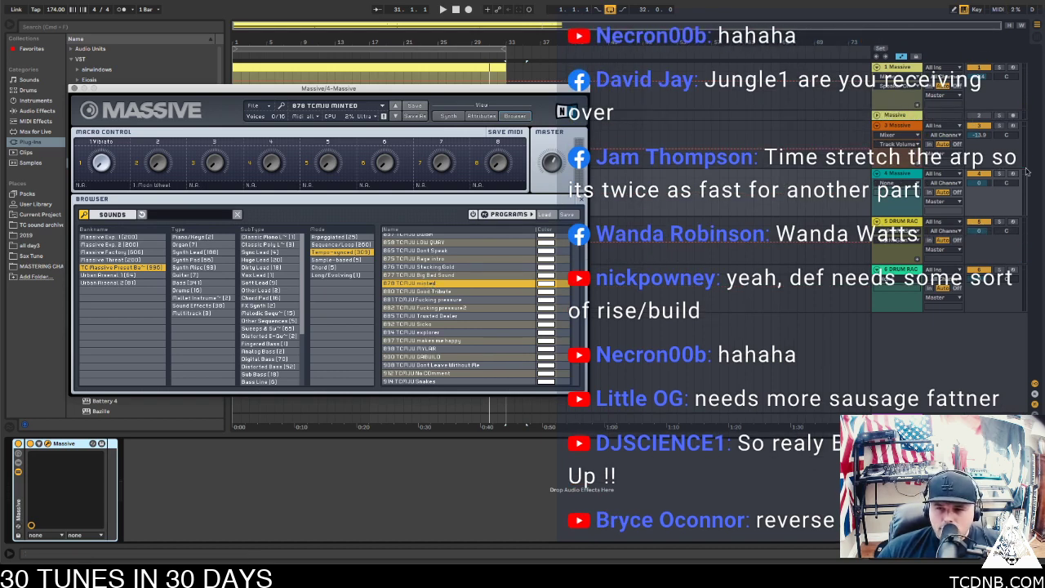
click(1015, 174)
Audition the presets after 878 TCMJU minted on the armed track and load 894 TCMJU explorer
click(439, 291)
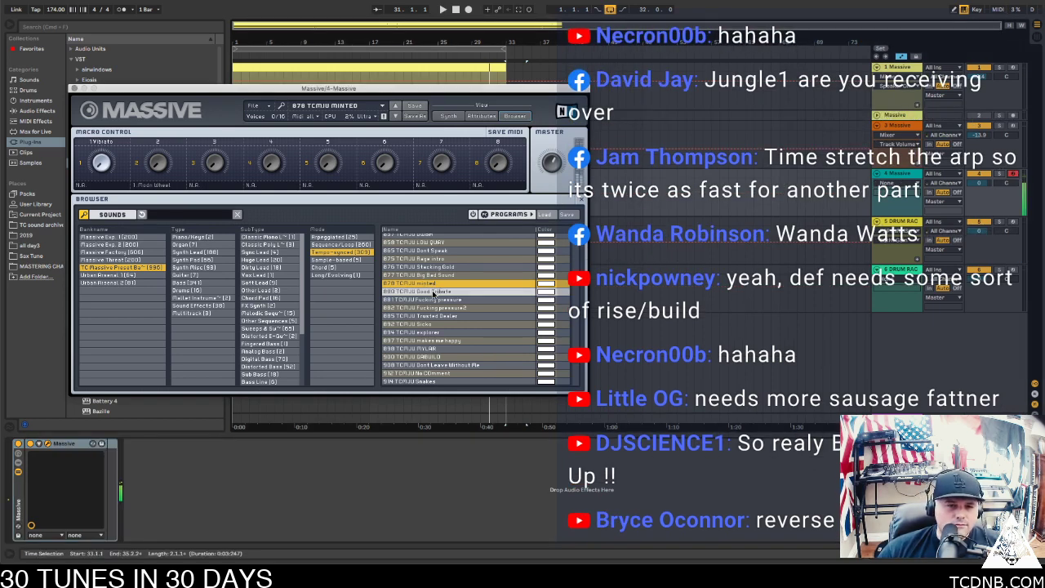
click(433, 300)
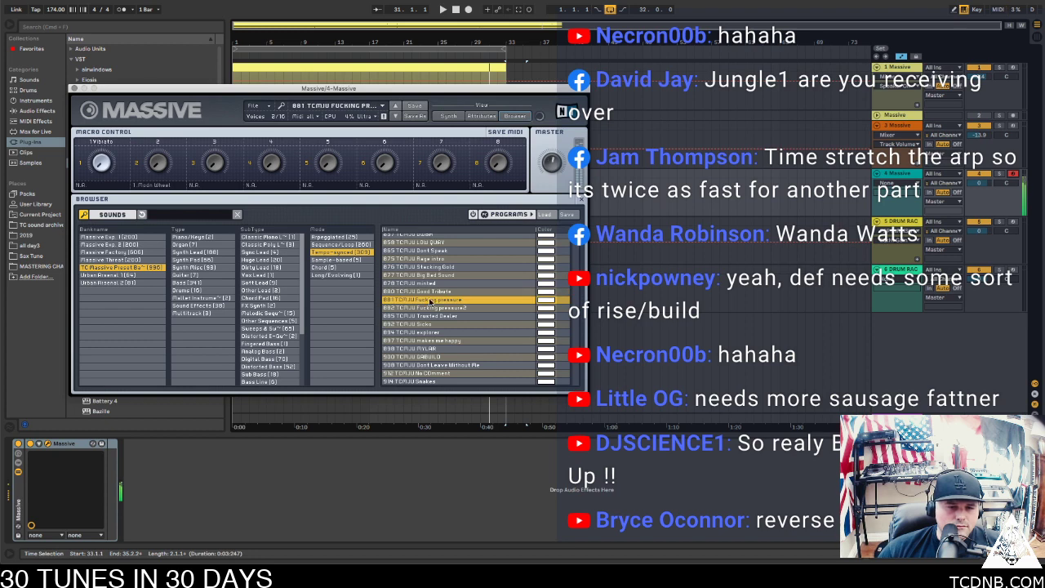
click(396, 116)
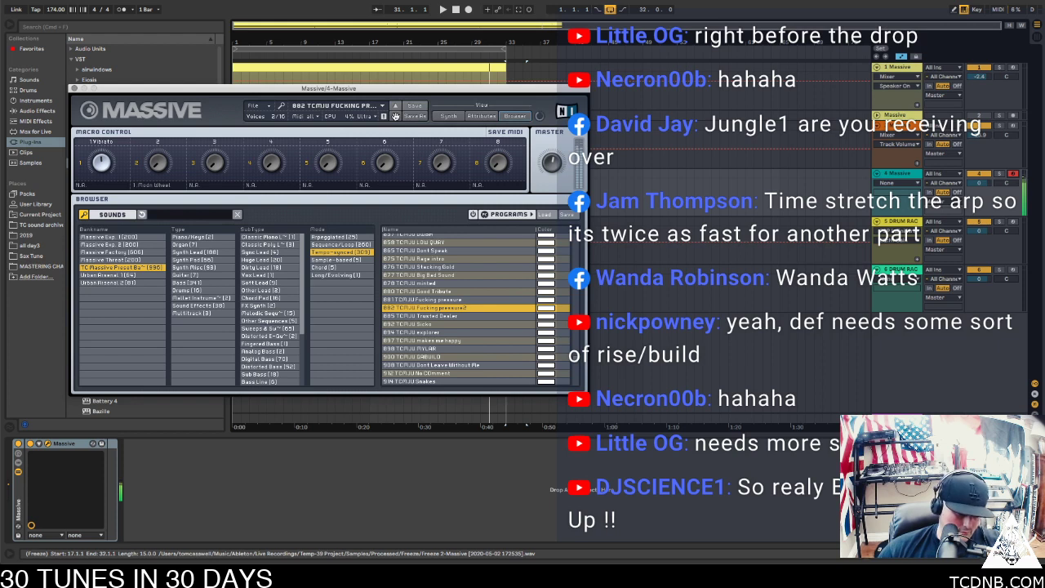
key(z)
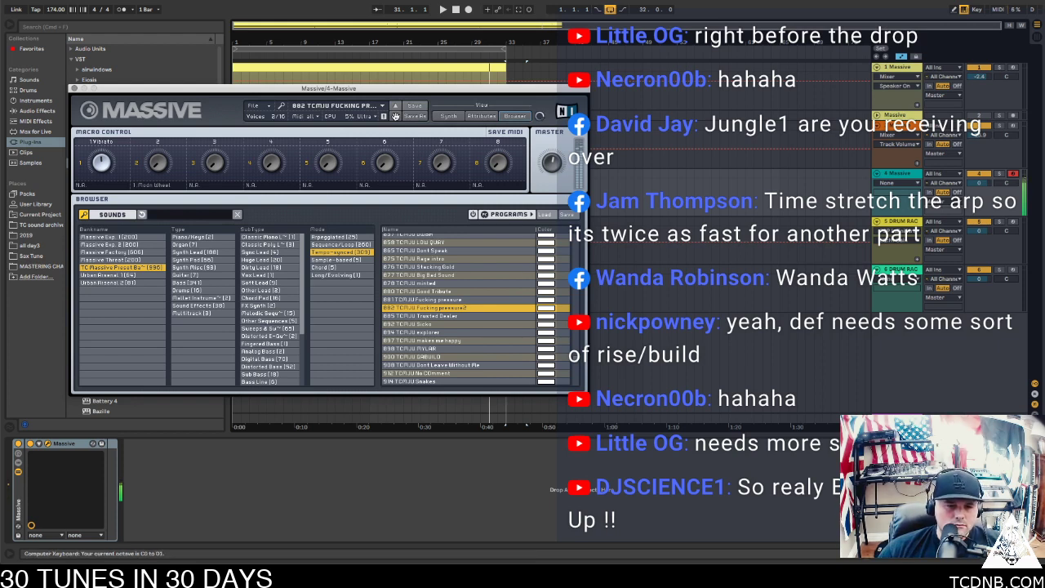
click(397, 116)
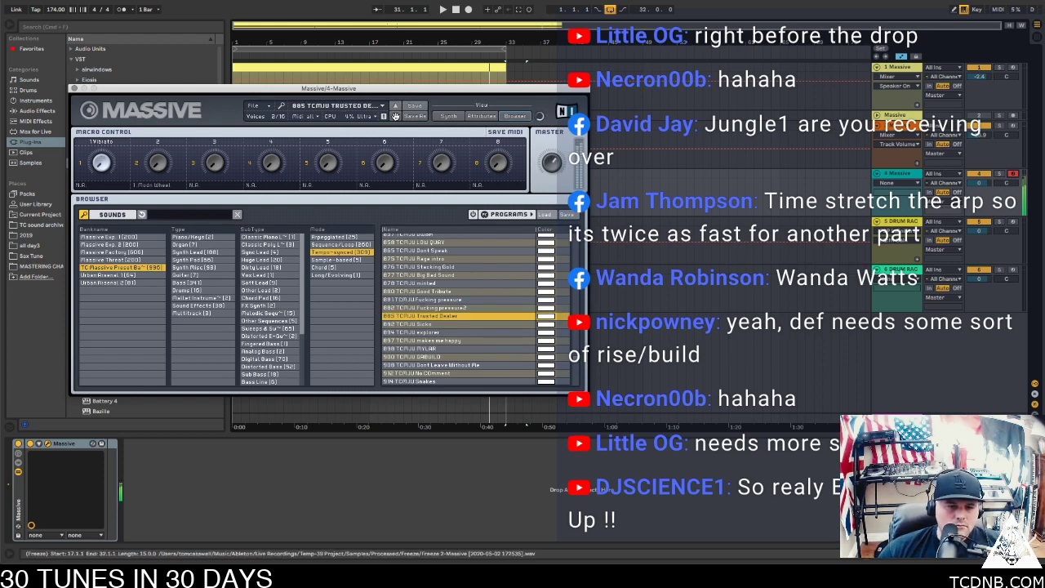
click(396, 116)
click(396, 116)
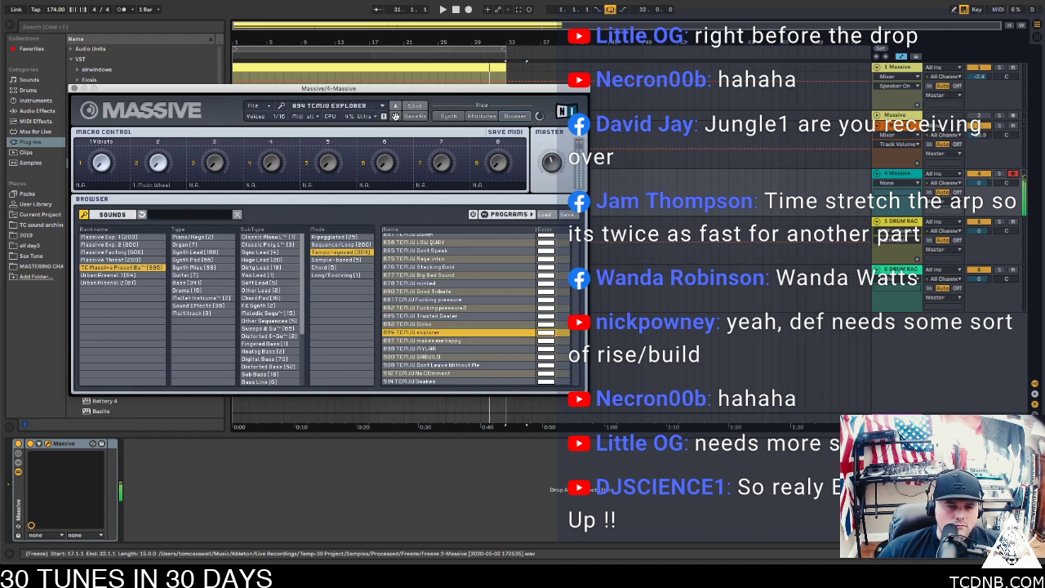
key(z)
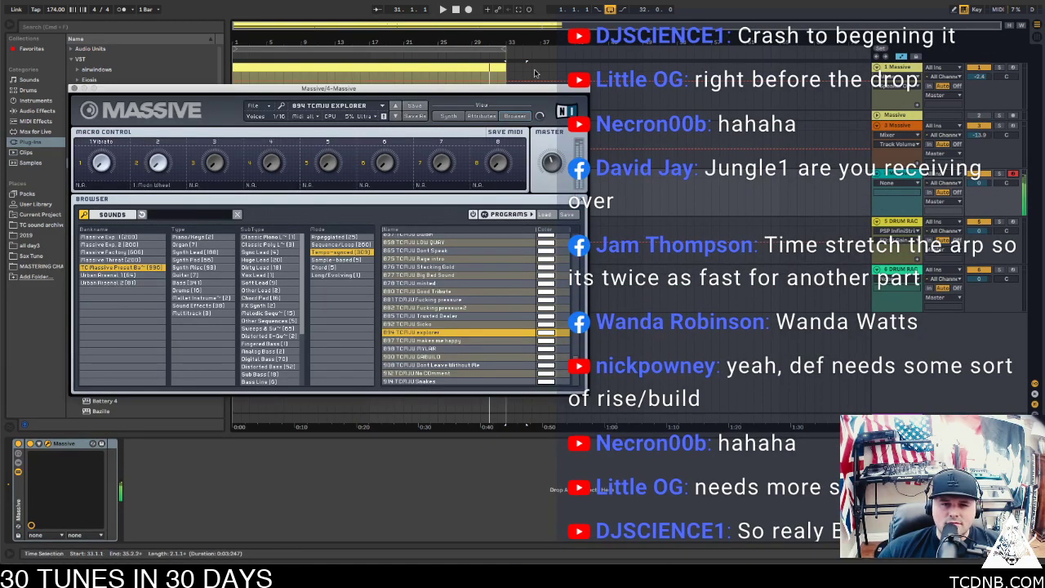
Move the Massive window clear of the plug-in browser list
drag(467, 90, 1, 121)
drag(0, 245, 634, 107)
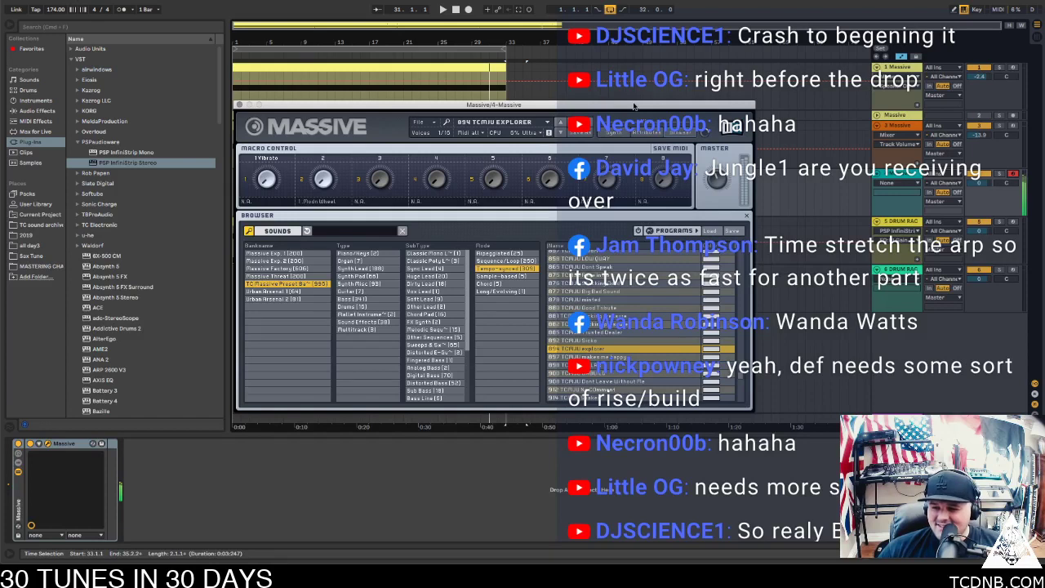
click(289, 1)
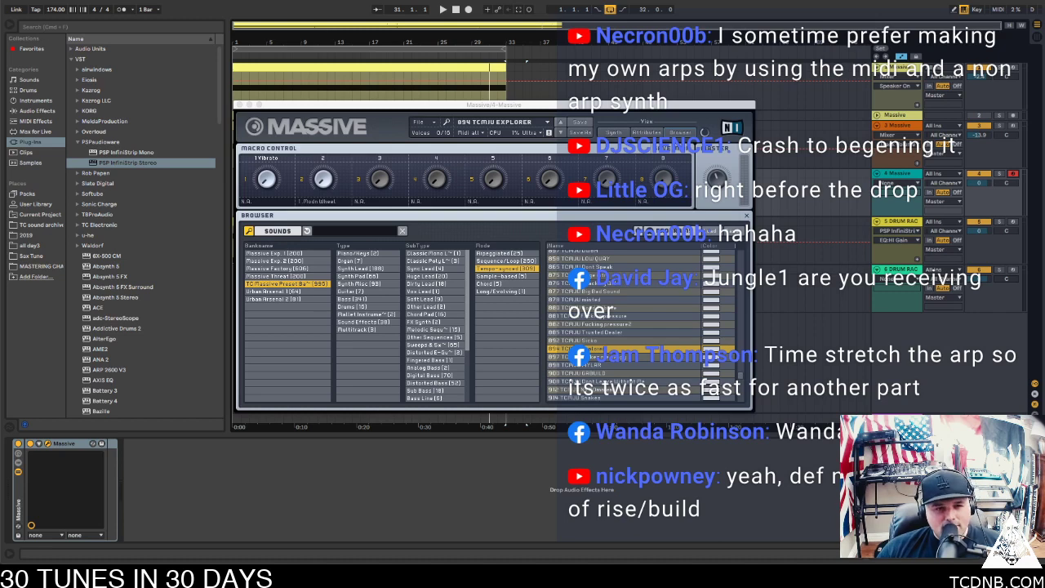
Start saving the Live Set under a new name and browse to the 30 in 30 2 folder inside 2020 > 05 May
click(66, 2)
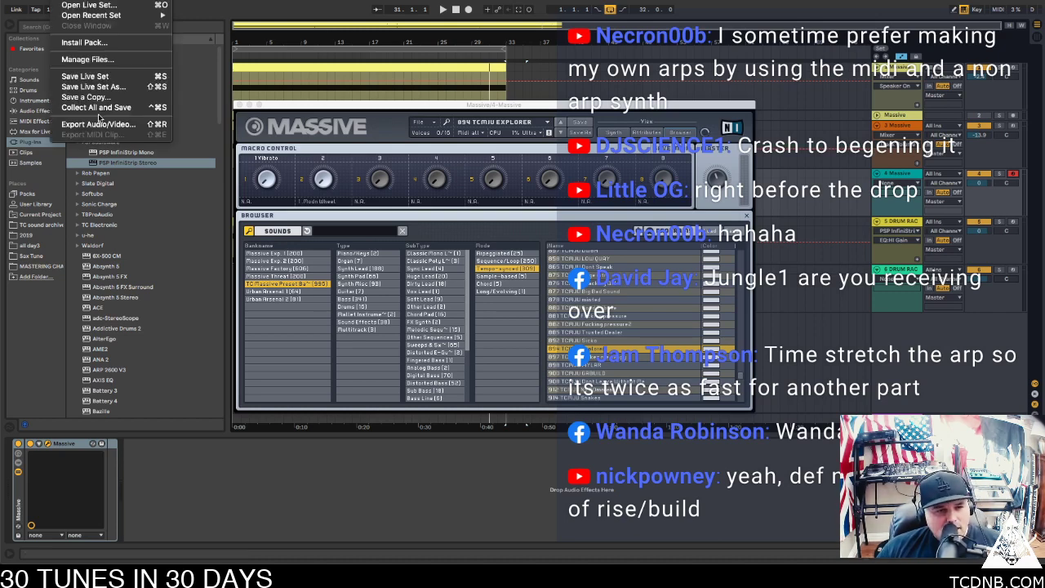
click(88, 86)
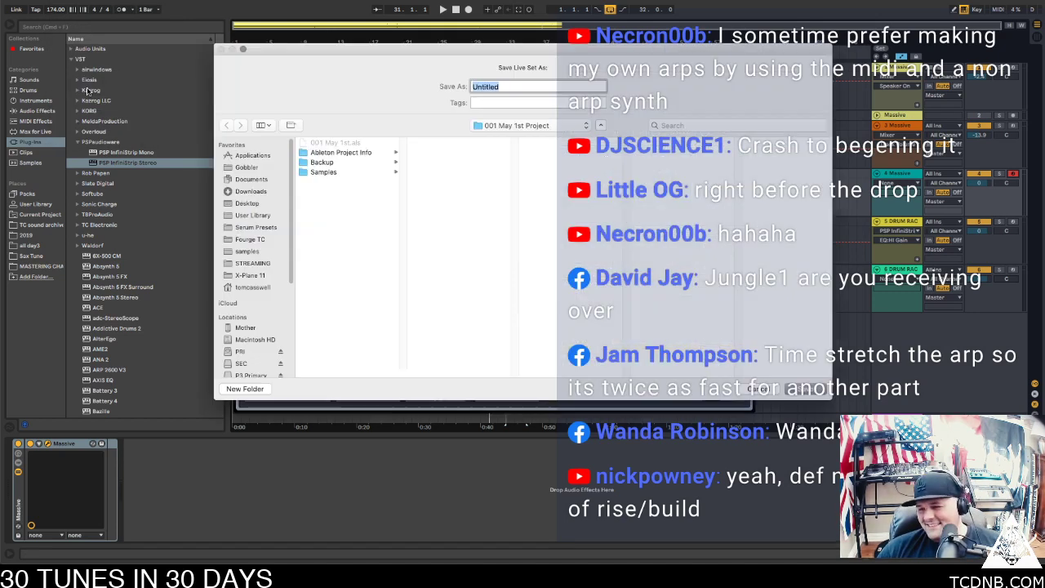
click(526, 125)
click(455, 156)
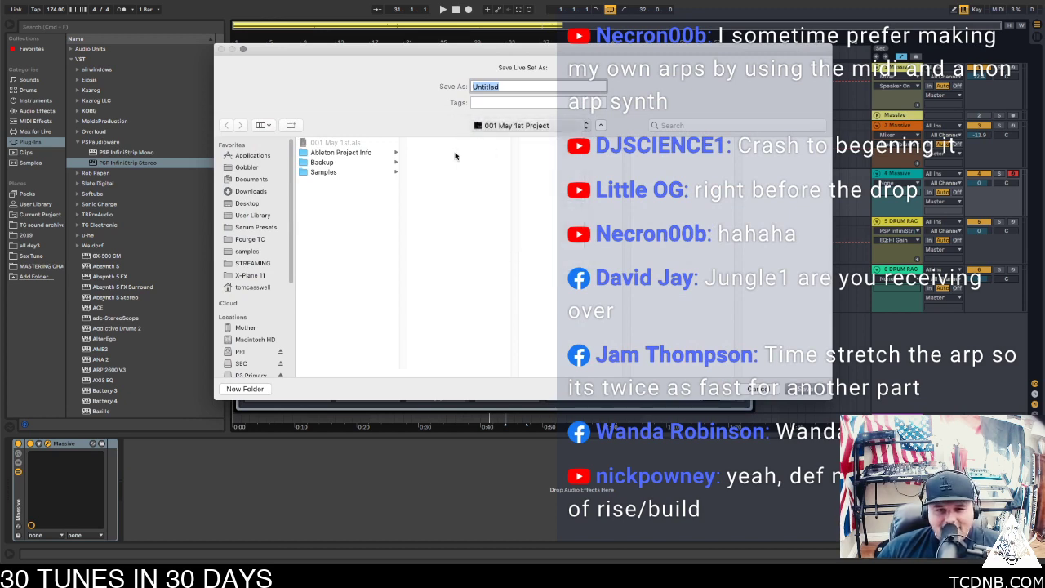
click(555, 172)
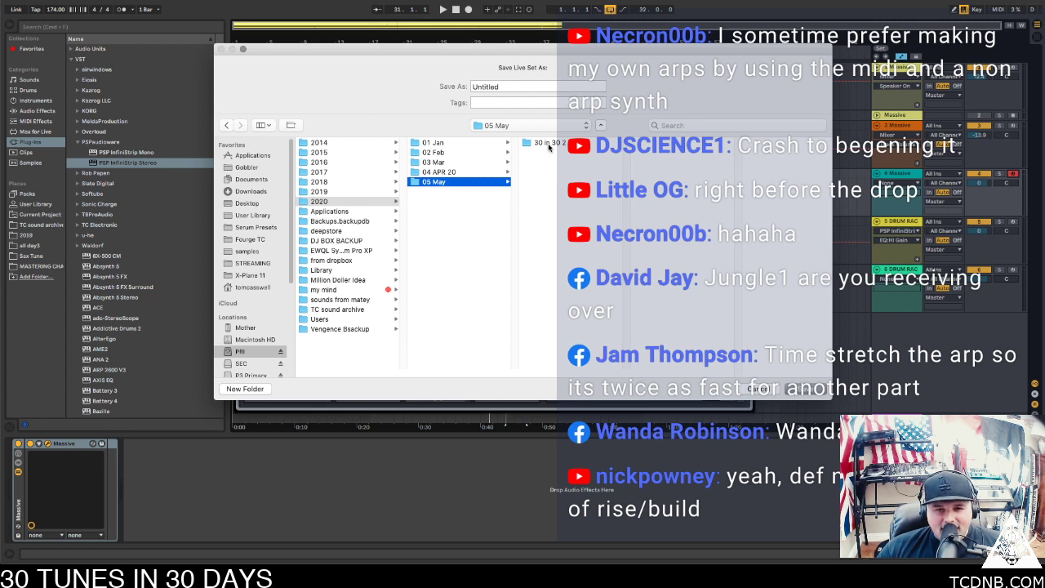
click(547, 144)
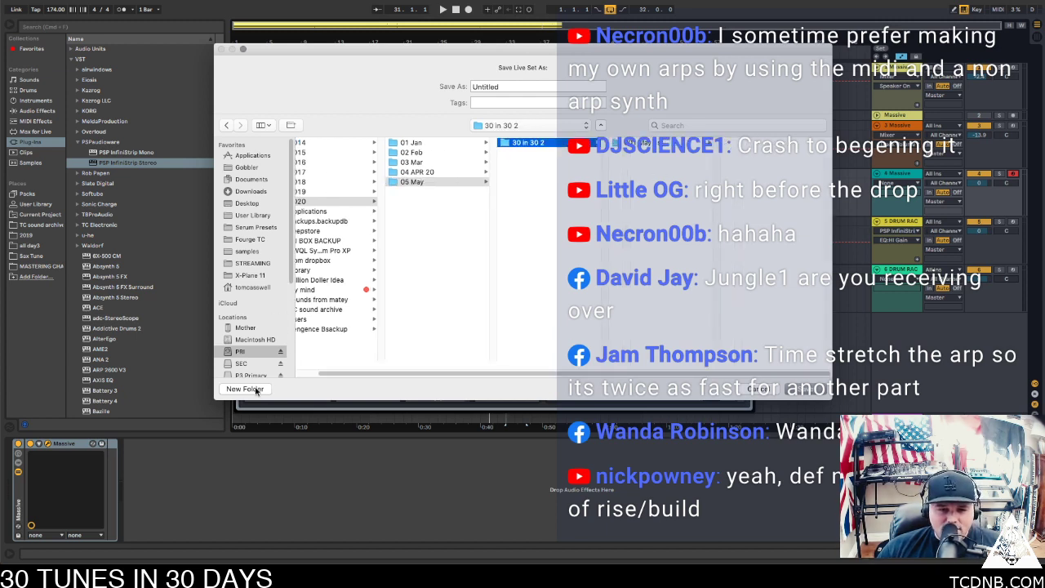
Create a new folder named 002 May 2nd inside 30 in 30 2
click(245, 389)
text(002 may2)
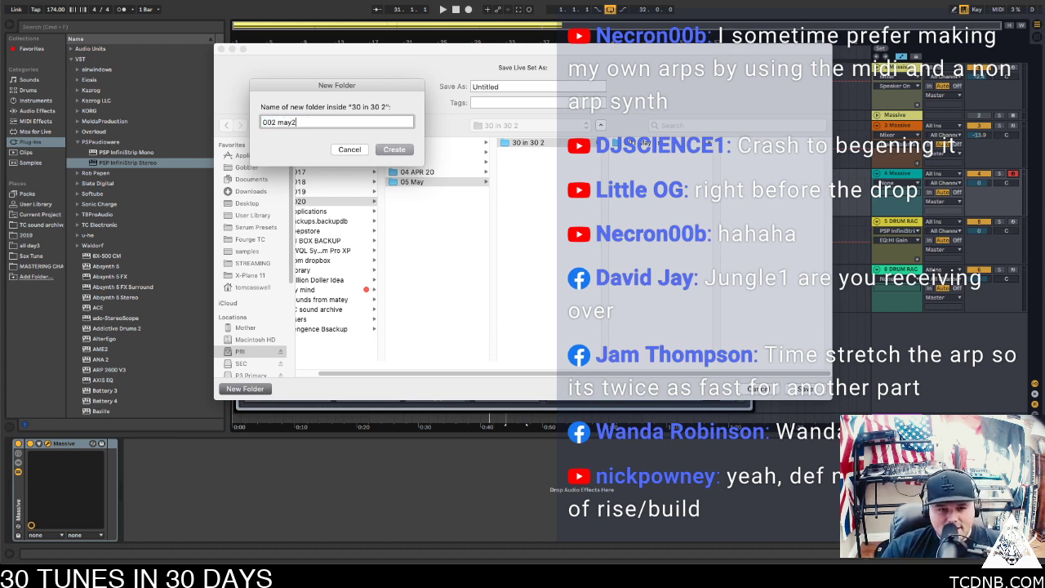
key(BackSpace)
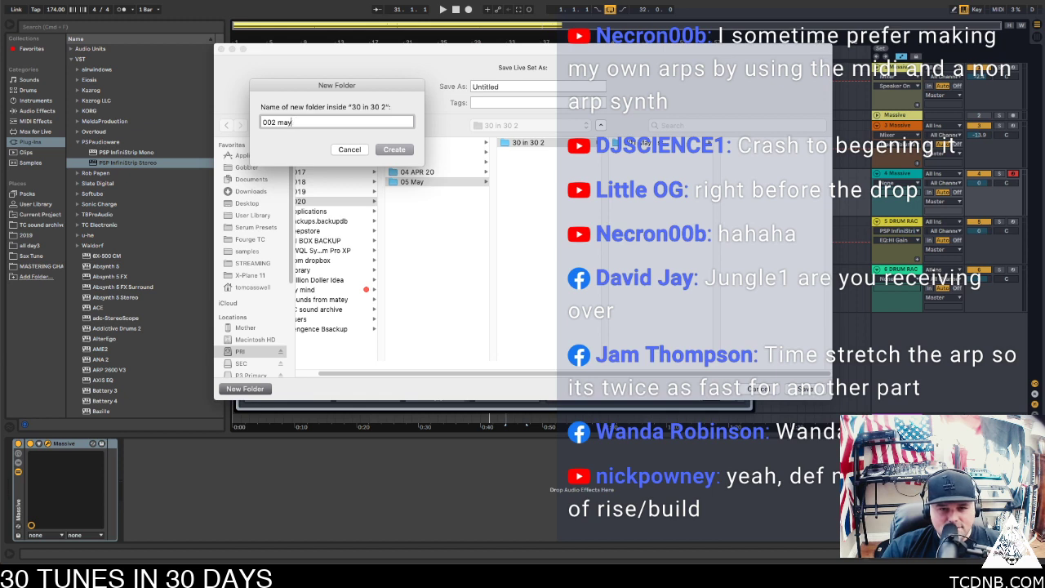
text(2n)
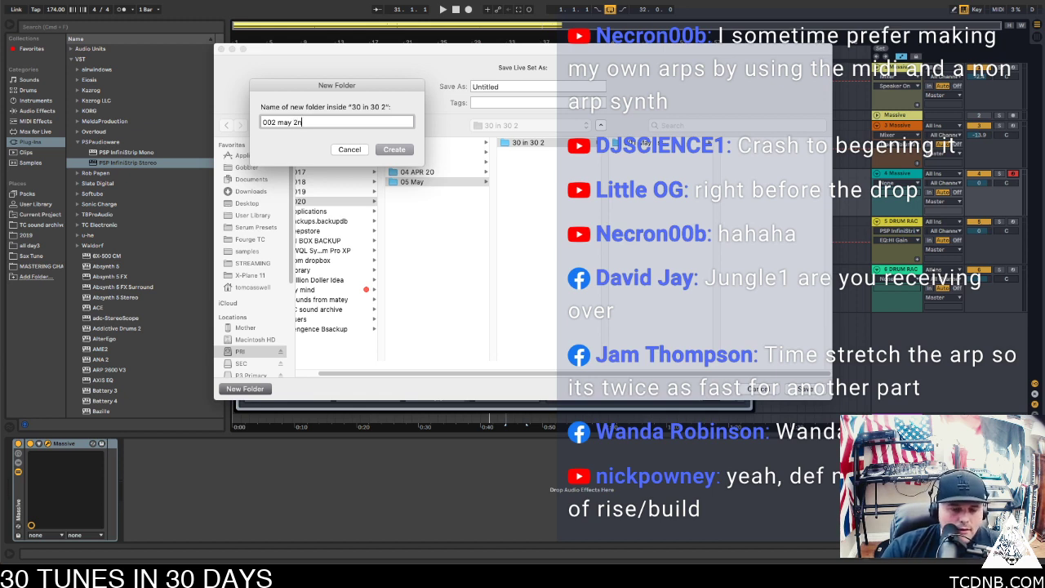
text(d)
key(BackSpace)
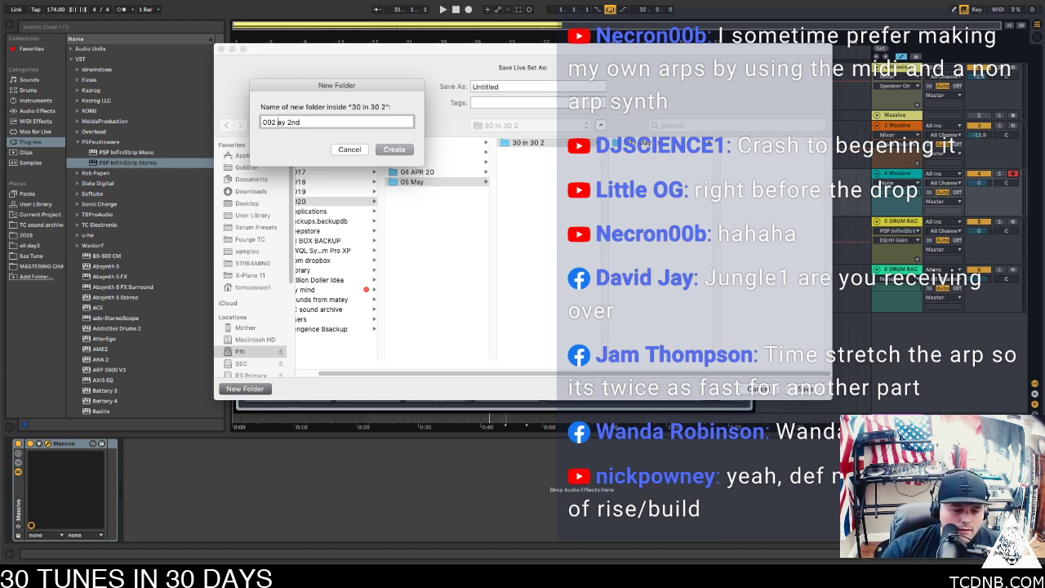
text(M)
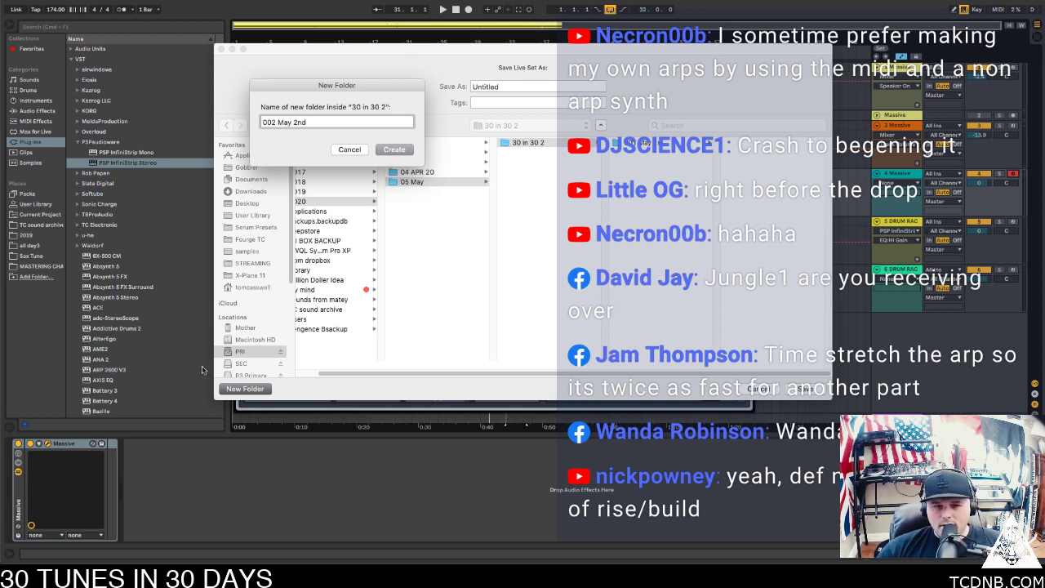
click(398, 152)
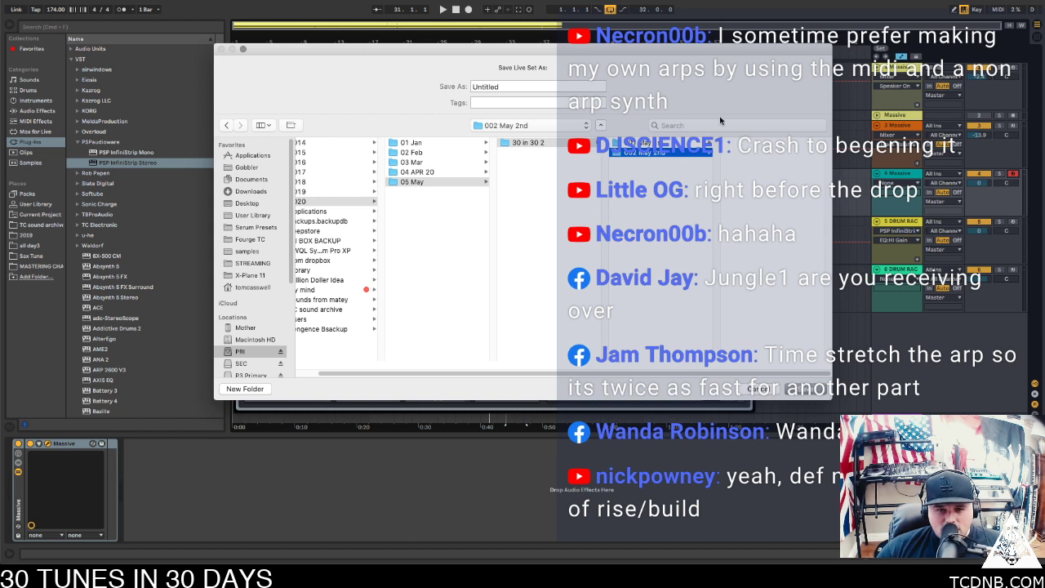
Choose the 002 May 2nd folder as the save location and enter 002 May2 as the Live Set's name
double_click(500, 85)
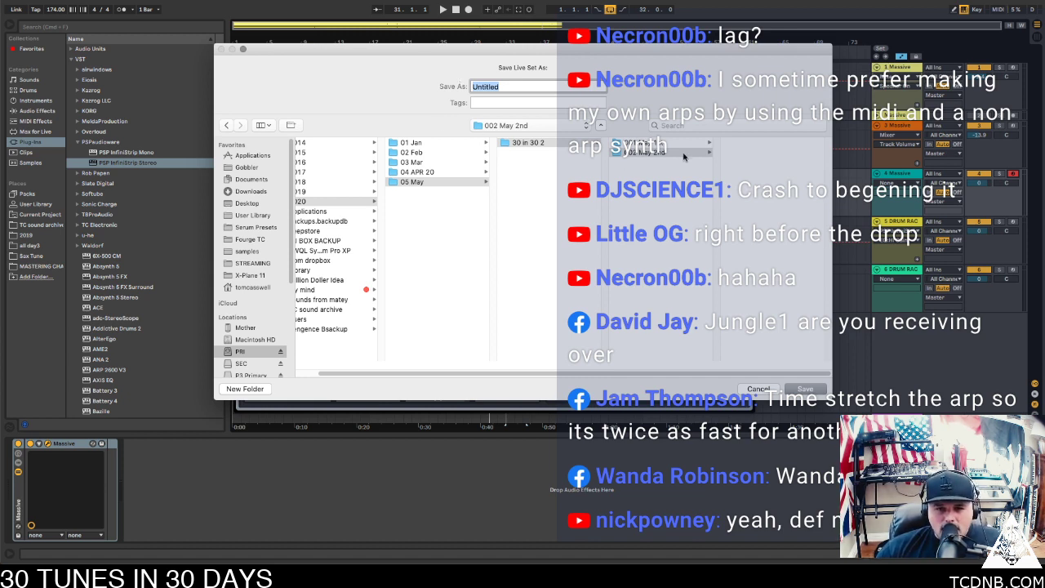
click(646, 150)
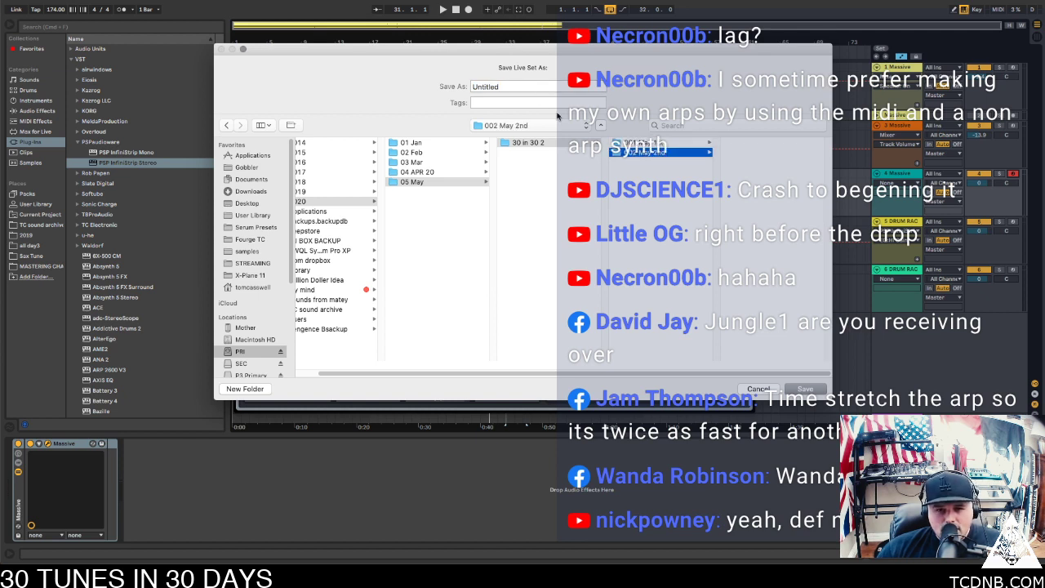
click(507, 85)
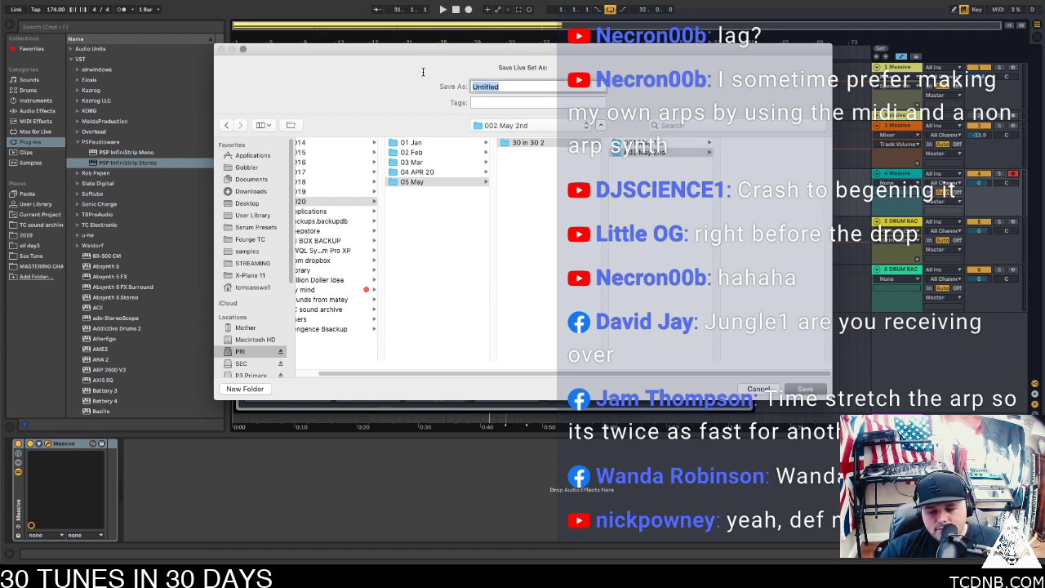
text(002 )
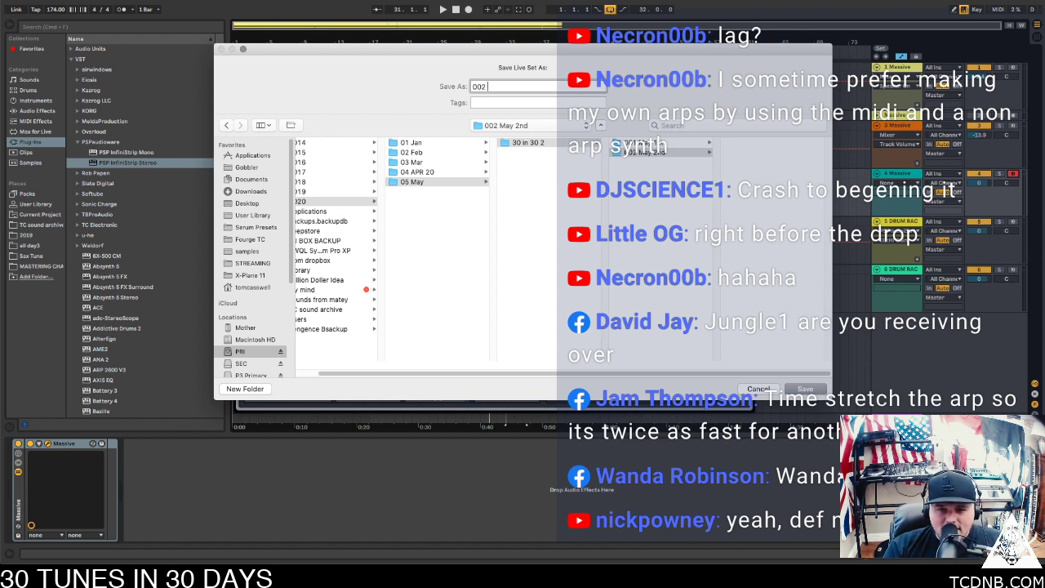
text(may)
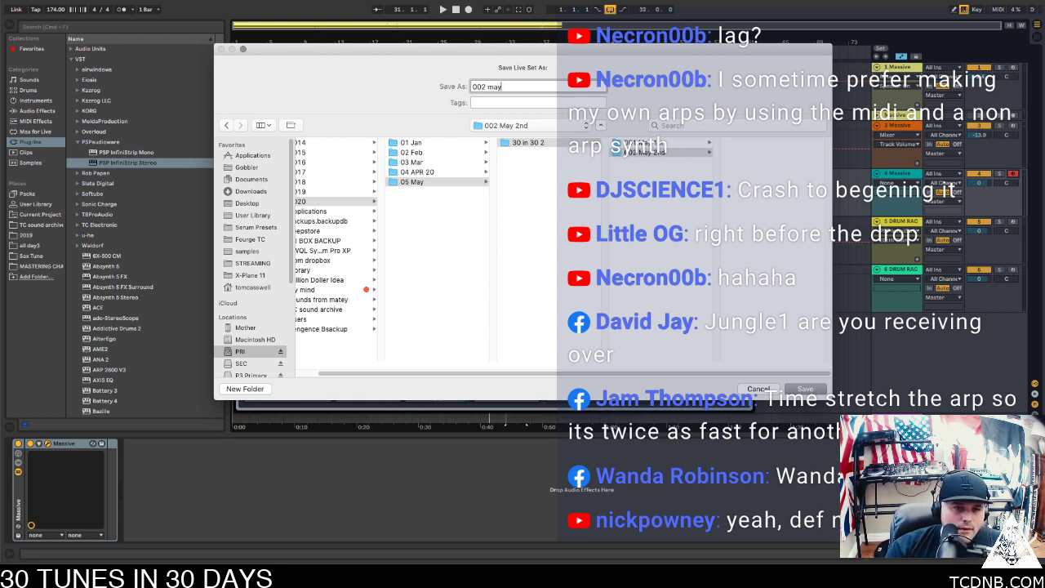
key(BackSpace)
key(BackSpace)
key(BackSpace)
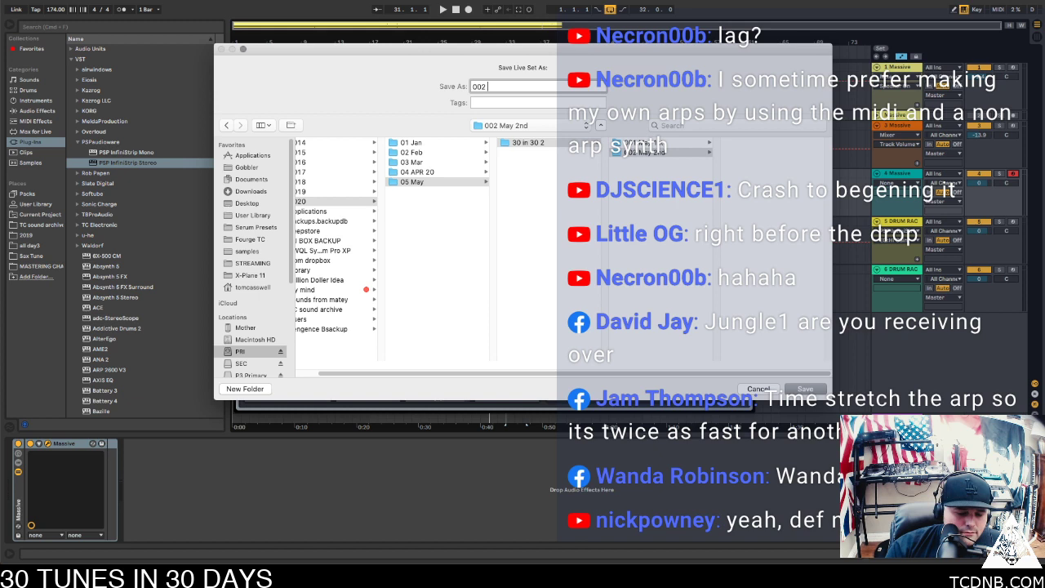
text(May2)
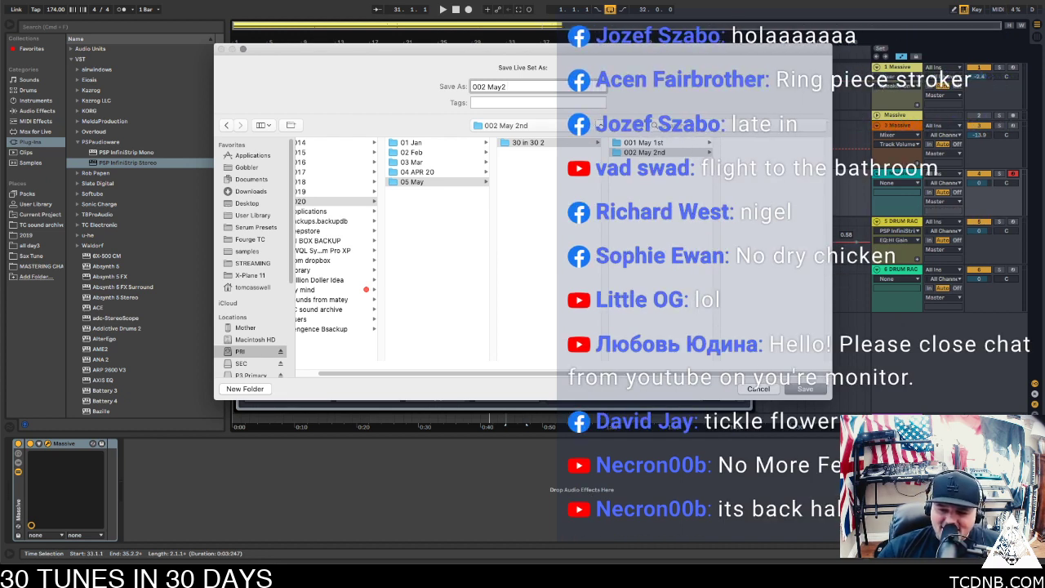
text(Dry)
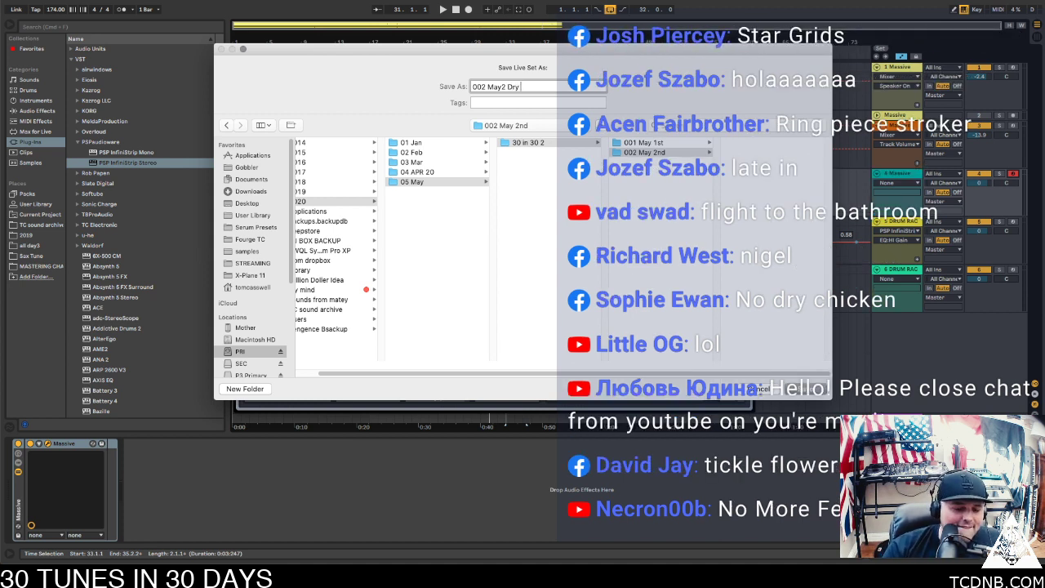
text( Chicken)
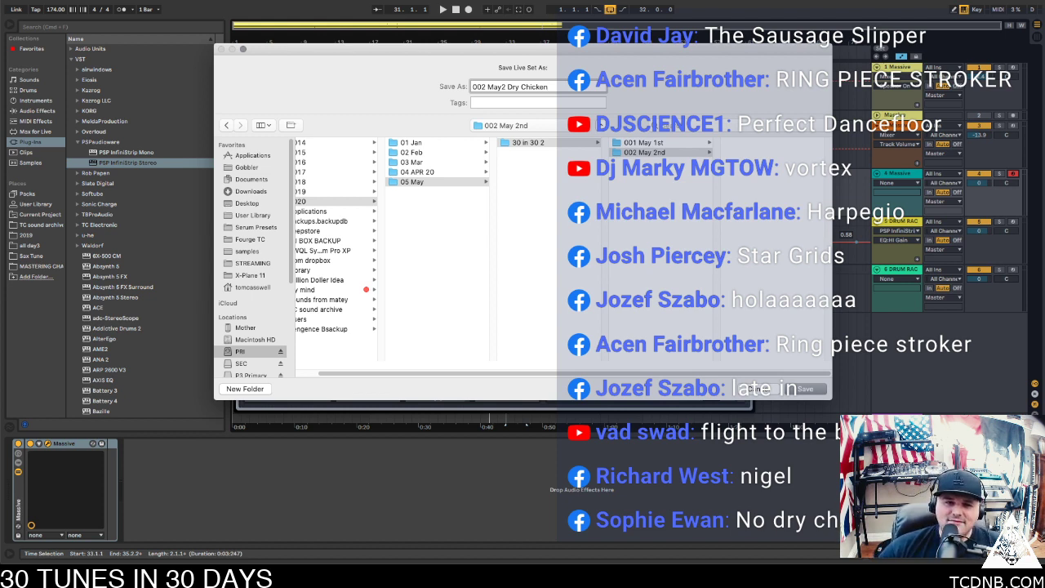
key(BackSpace)
key(BackSpace)
key(BackSpace)
key(BackSpace)
key(BackSpace)
key(BackSpace)
key(BackSpace)
key(BackSpace)
key(BackSpace)
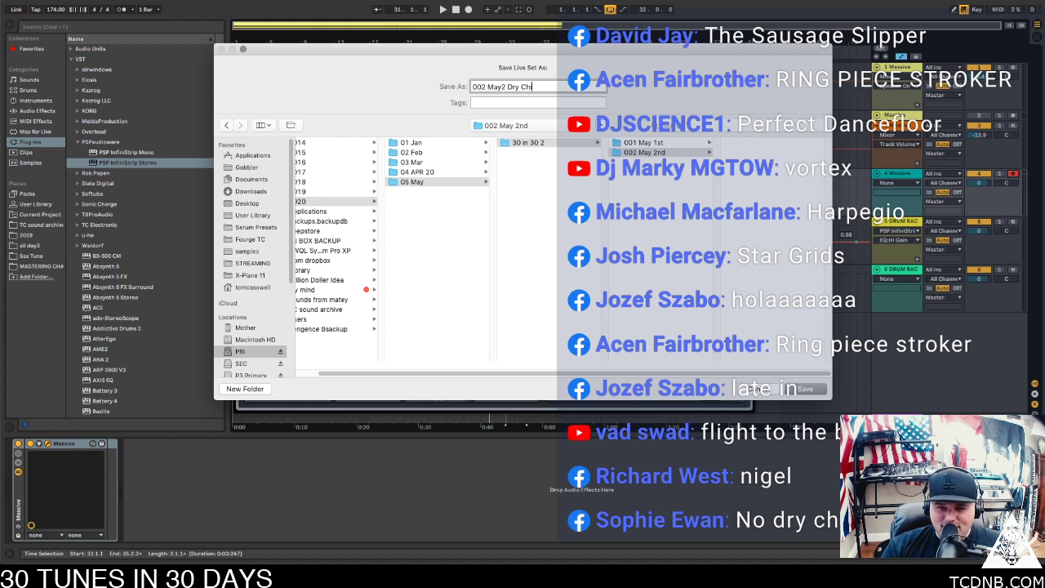
key(BackSpace)
key(BackSpace)
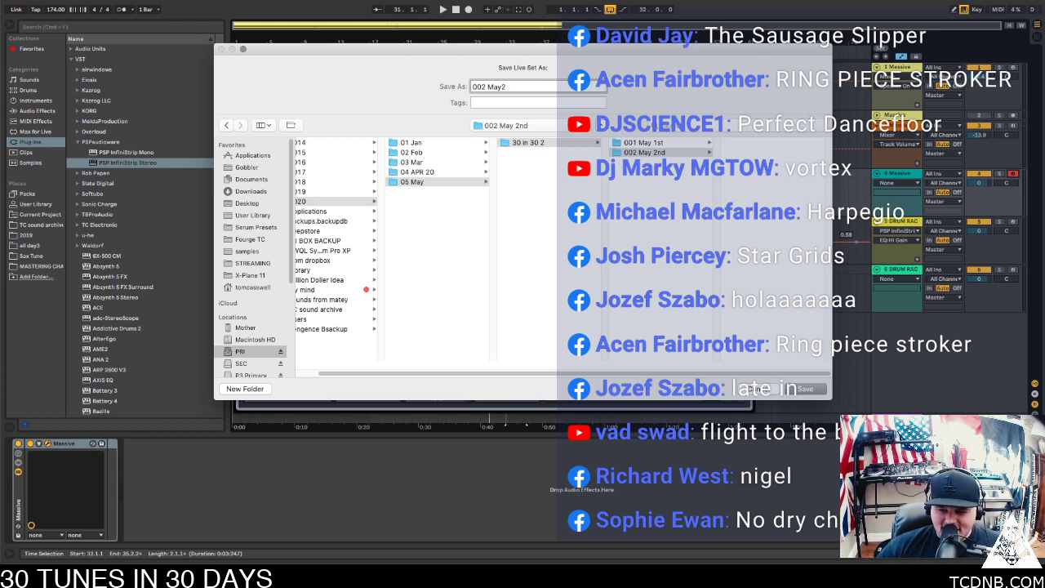
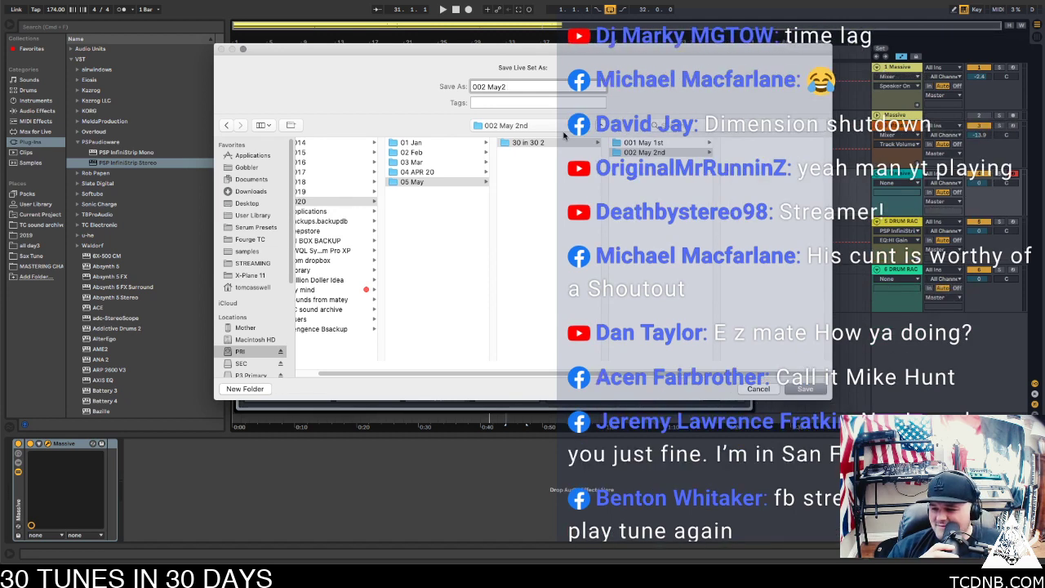
Complete the file name as 002 May2 Time Lag and save the Live Set
text(T)
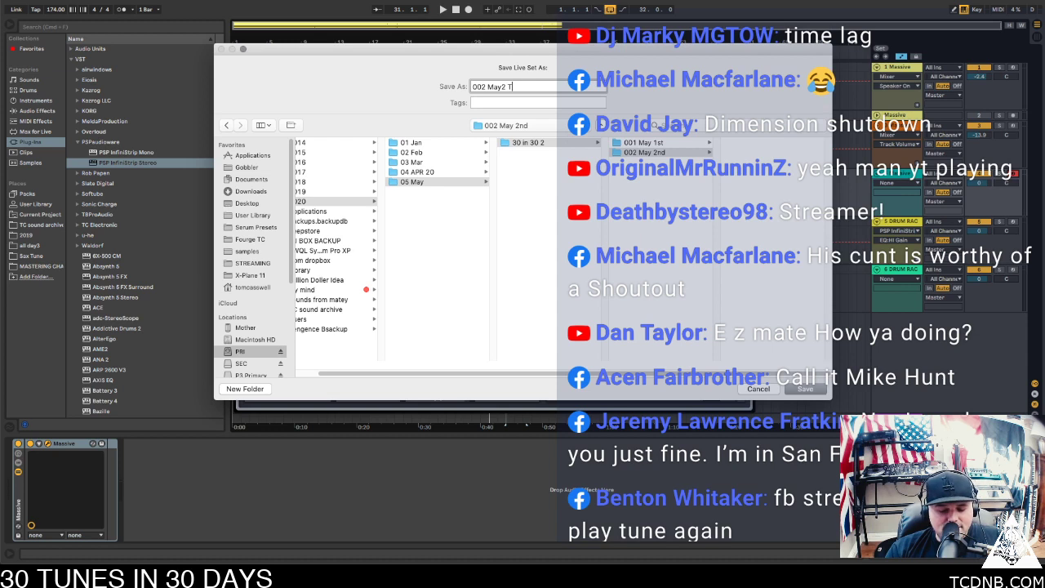
text(ime LAg)
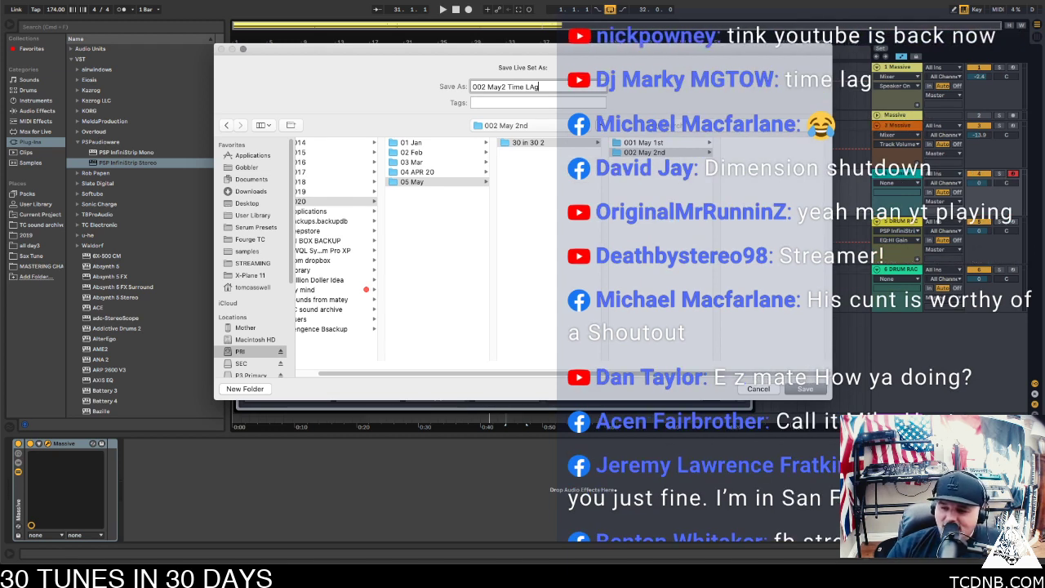
key(BackSpace)
key(BackSpace)
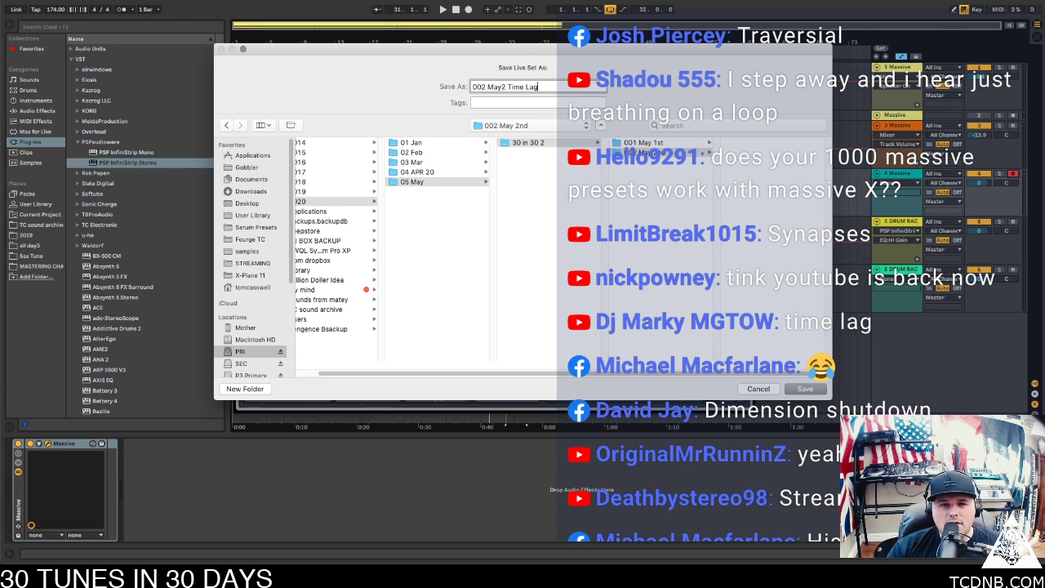
key(Return)
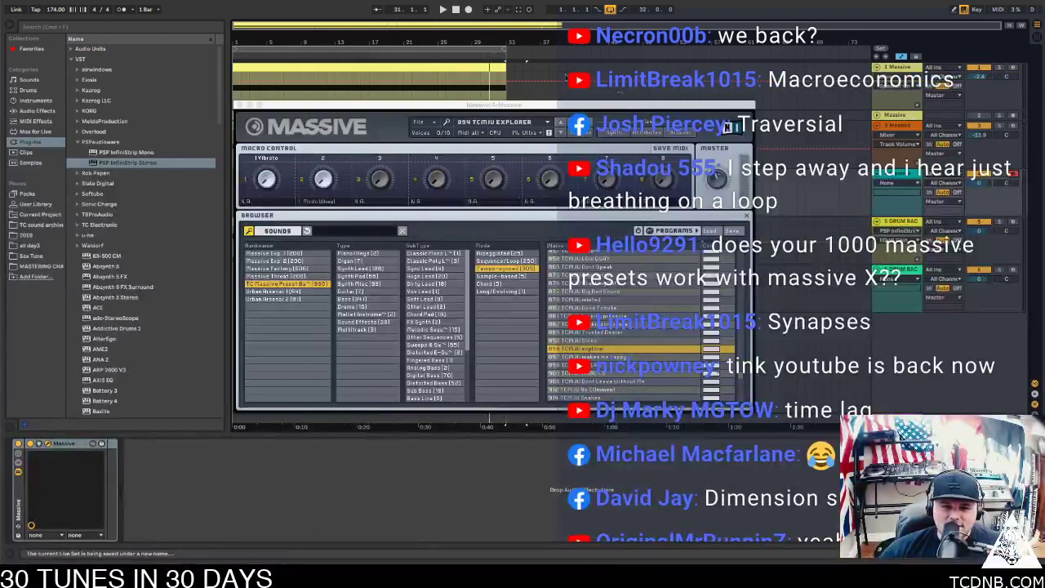
Play back the arrangement from the first Massive track's clip and reselect the fourth track
click(323, 70)
key(space)
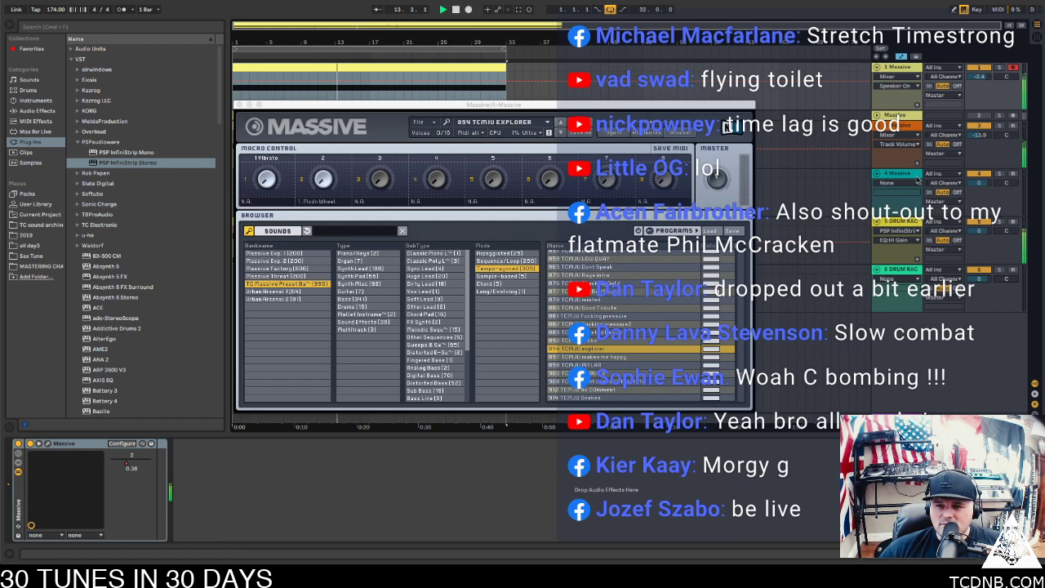
click(911, 175)
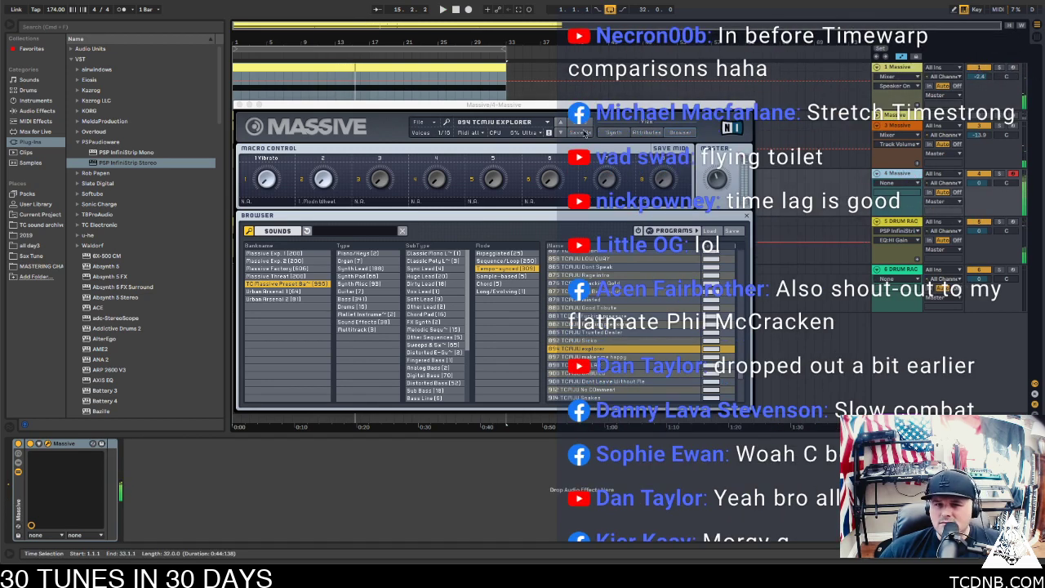
Audition the tempo-synced Massive presets 897 TCMJU makes me happy, 898 TCMJU MYLAR, 900 TCMJU GABUILD and 908 TCMJU Dont Leave Without Me
drag(518, 109, 451, 158)
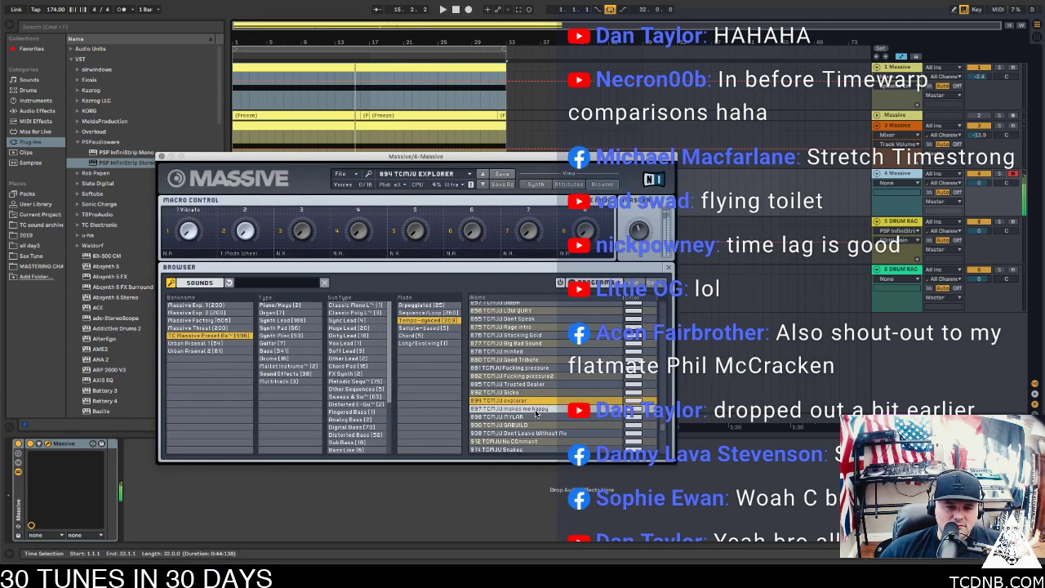
click(531, 409)
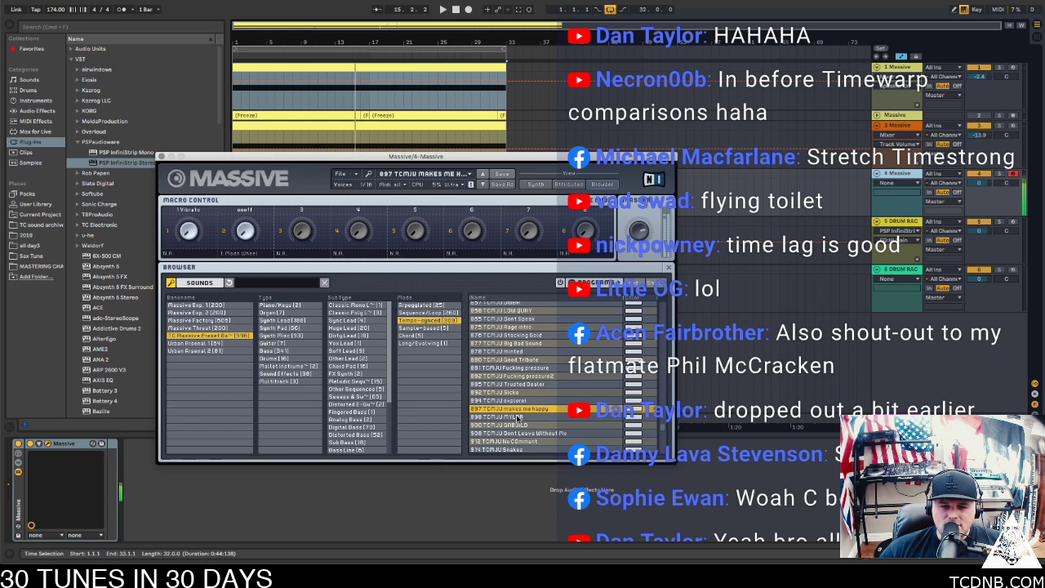
click(513, 417)
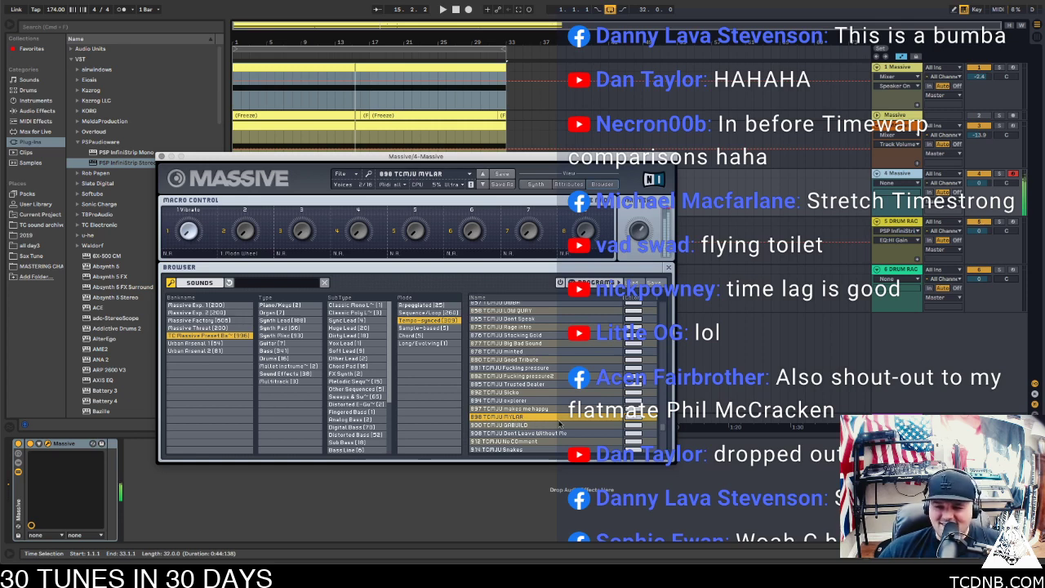
click(518, 425)
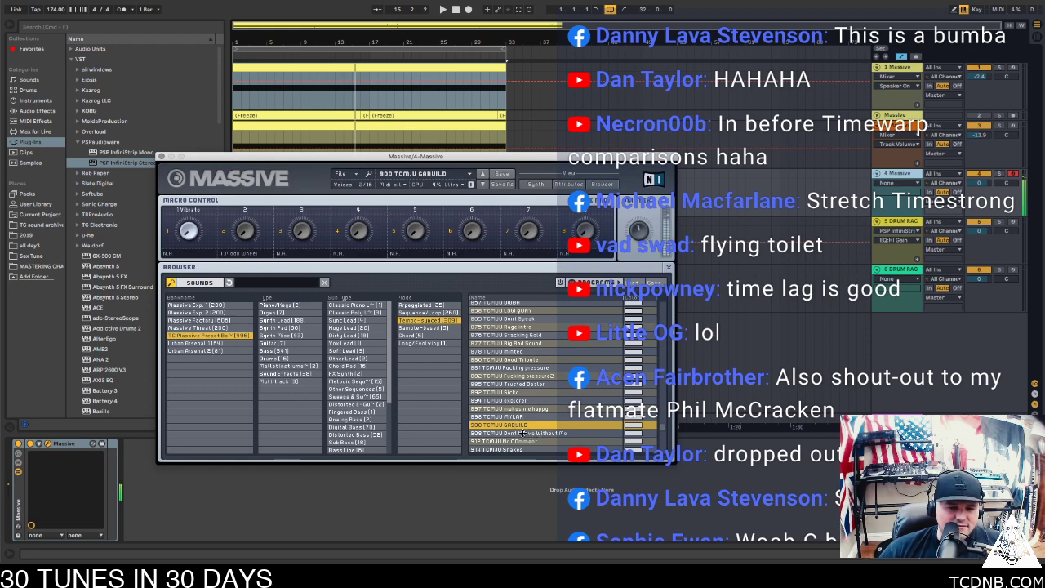
click(527, 433)
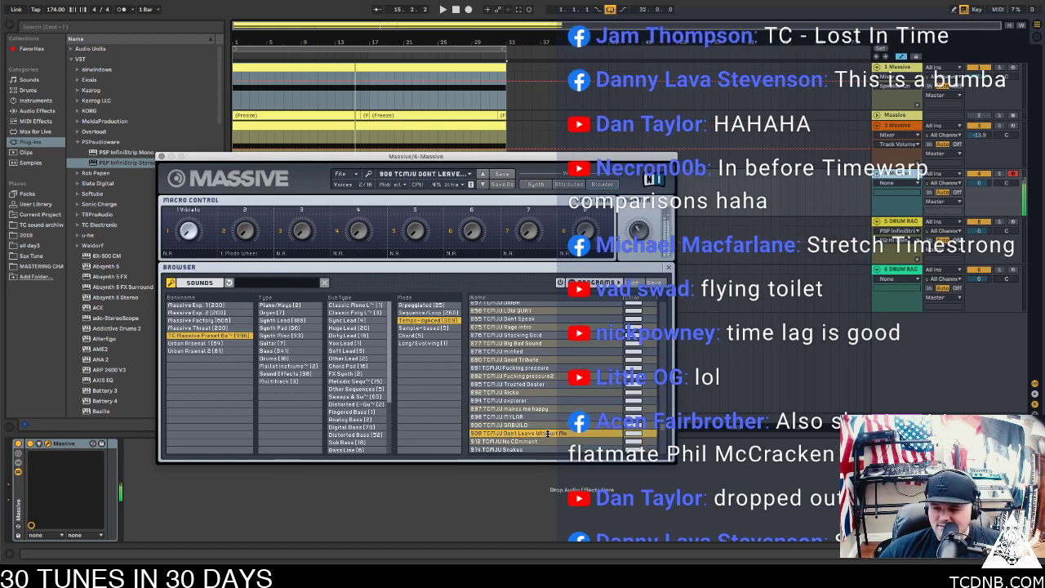
Try the preset 912 TCMJU No COmment, load 914 TCMJU Snakes instead and close the Massive window
scroll(549, 434, down, 4)
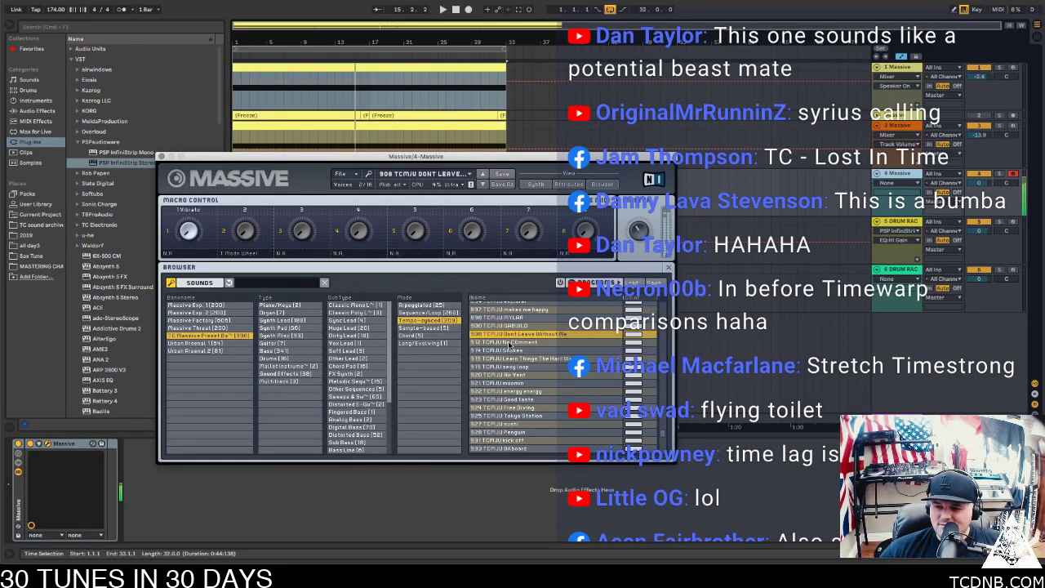
click(504, 344)
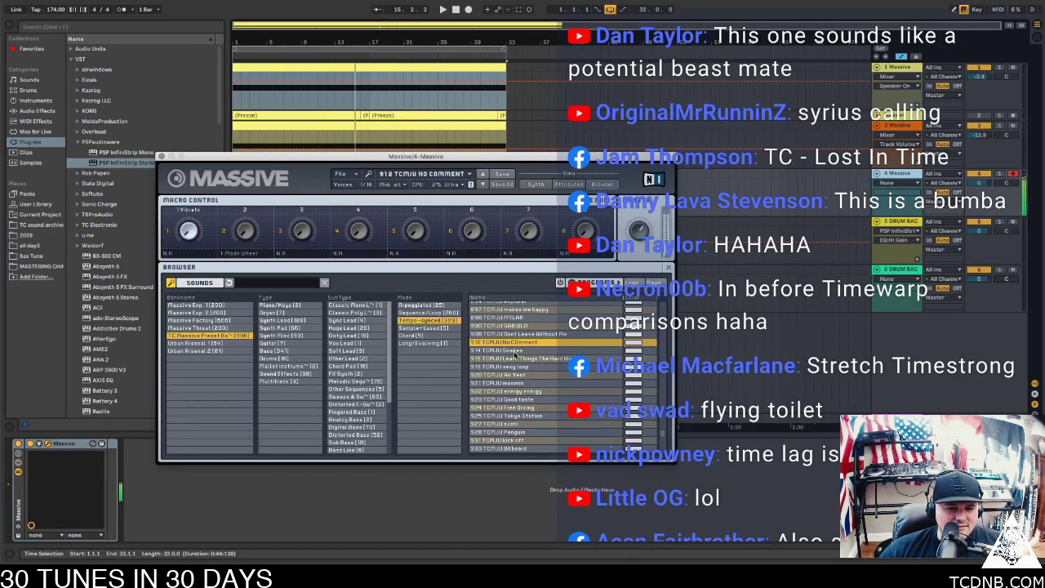
click(519, 351)
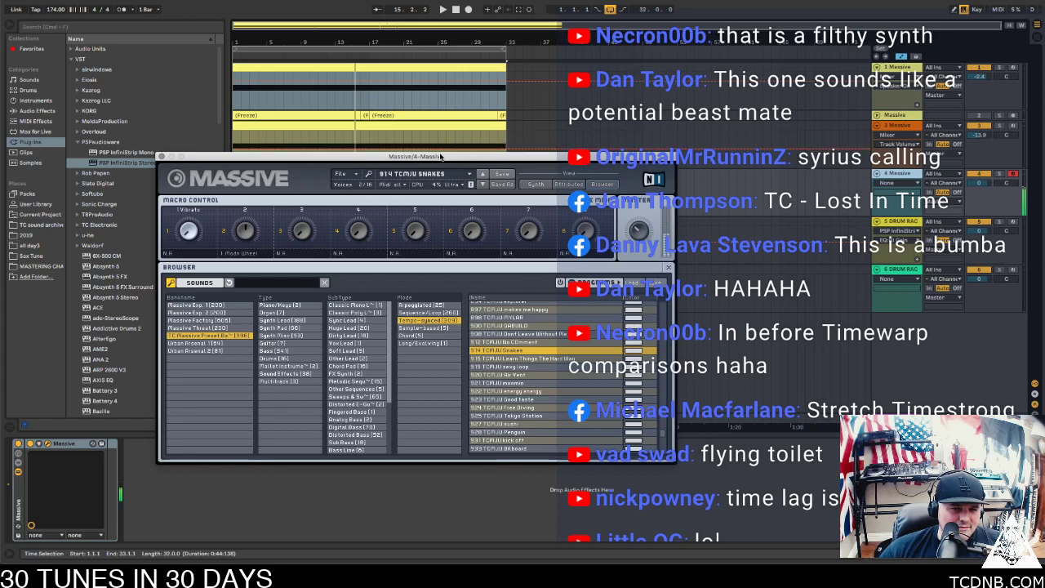
drag(427, 160, 437, 323)
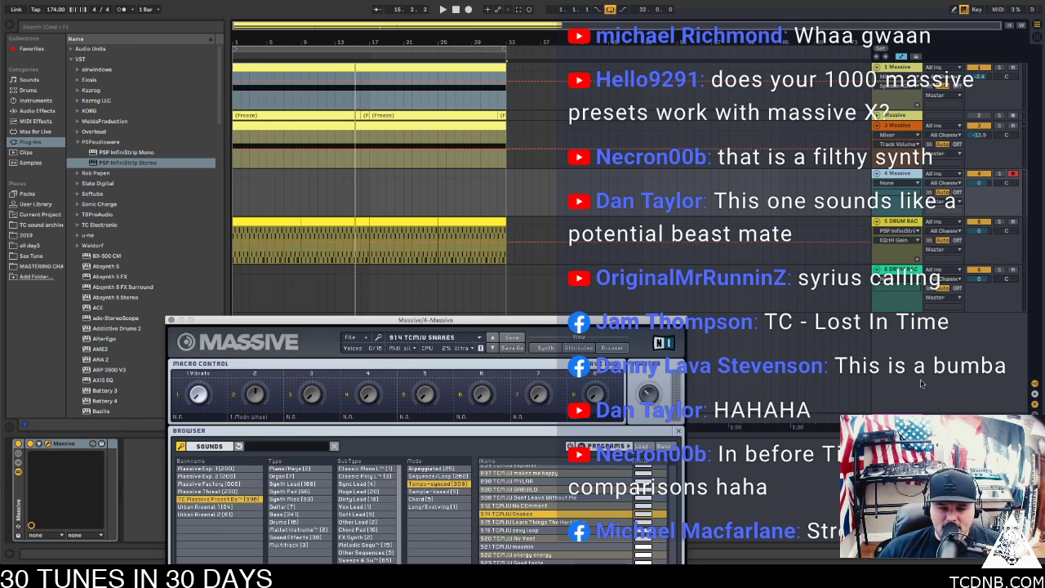
drag(354, 321, 347, 217)
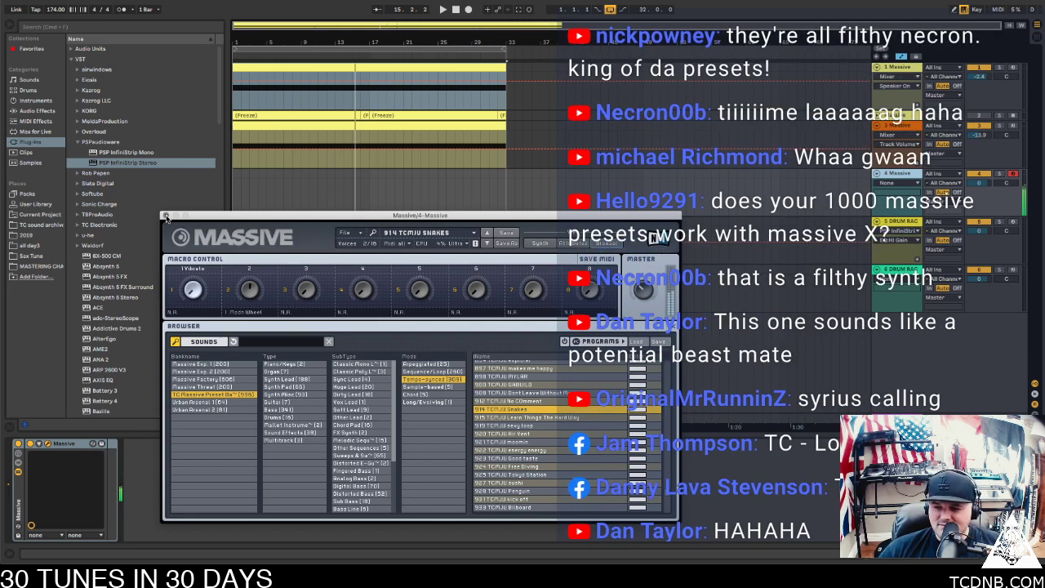
click(165, 216)
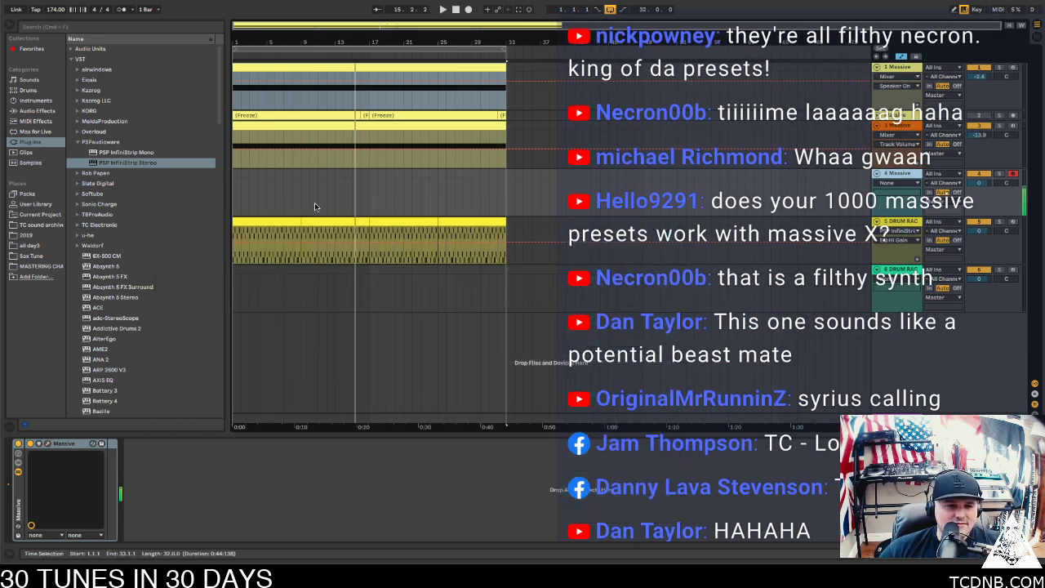
Play back the arrangement from bar 17 on the fourth track
click(370, 181)
key(space)
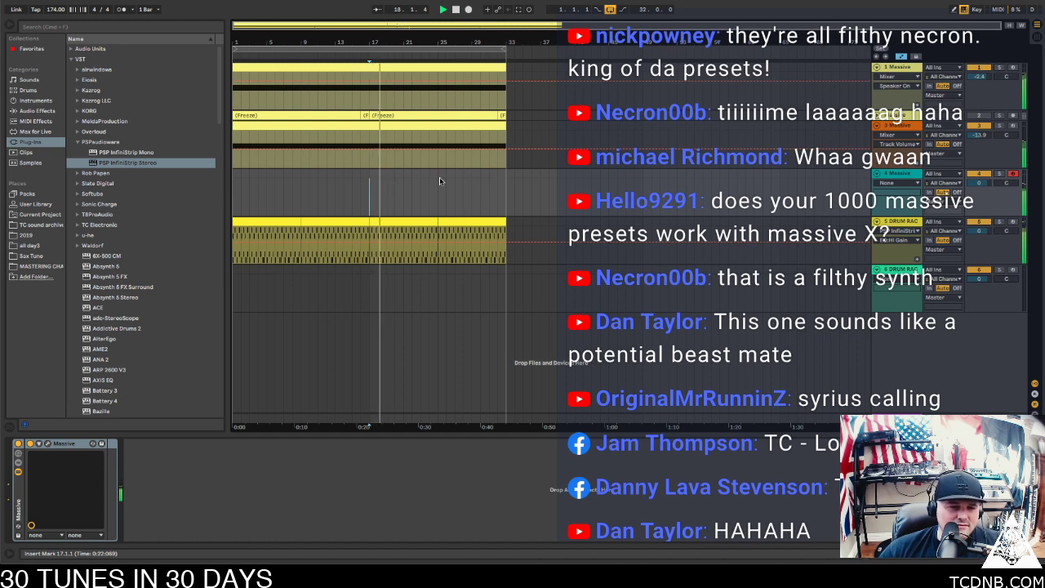
key(space)
key(space)
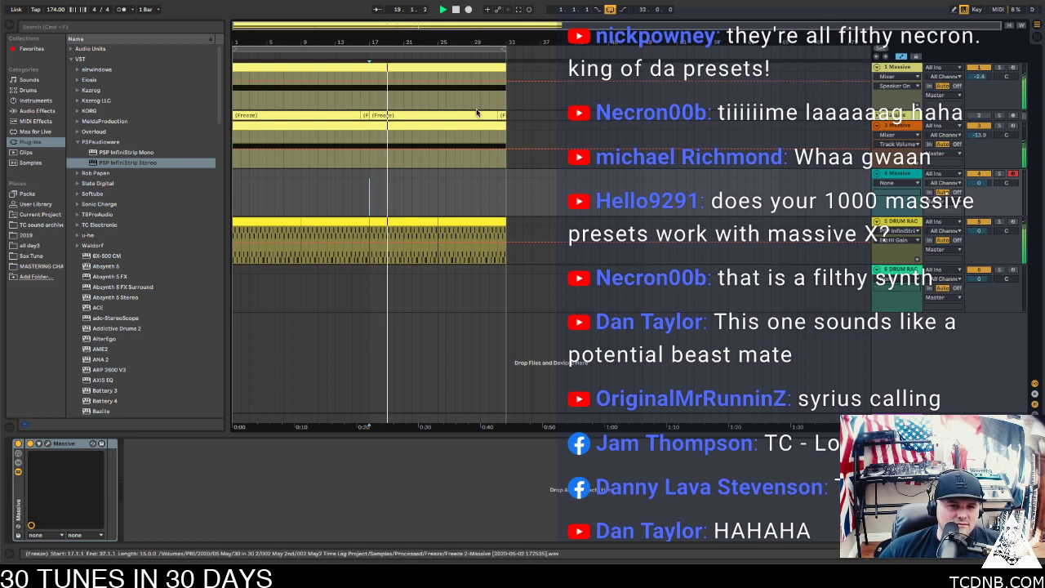
Copy the third track's 32-bar MIDI clip to the fourth Massive track at bar 33 and open its notes
click(266, 125)
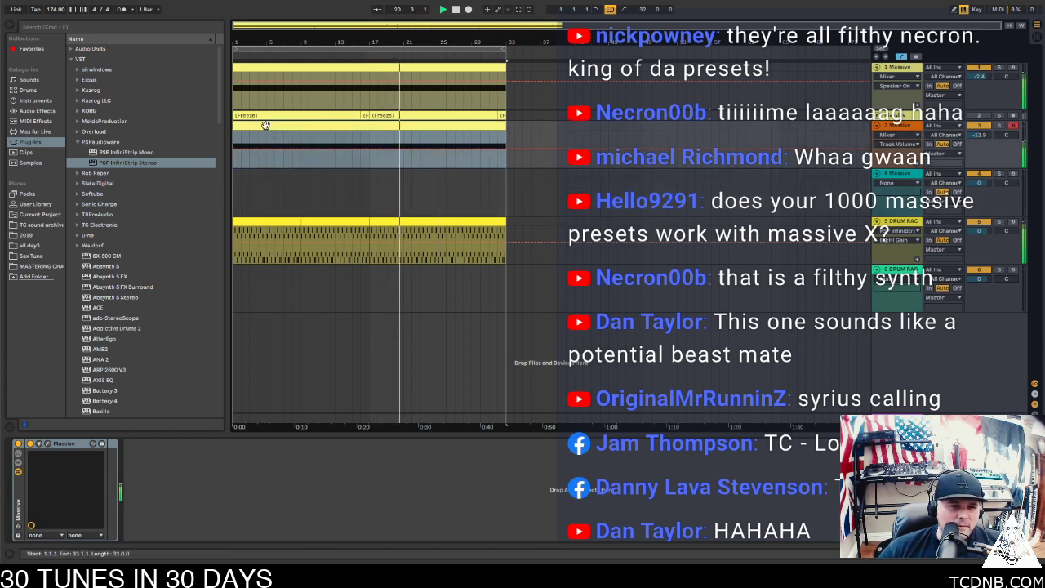
drag(265, 125, 542, 198)
key(space)
key(space)
double_click(543, 174)
click(349, 324)
key(space)
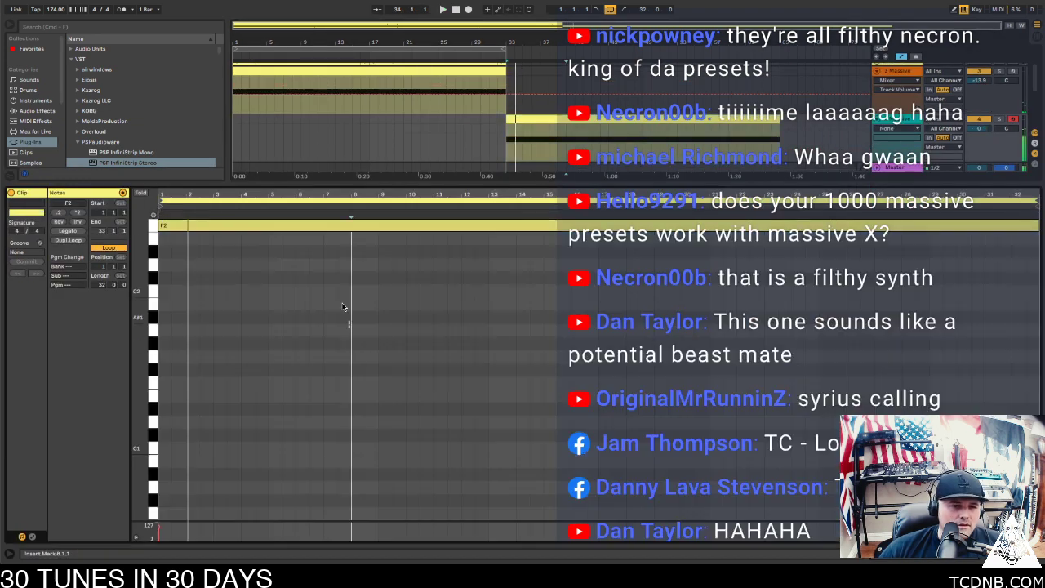
Transpose the copied clip's long note to F1, trying F0 first during playback, and hide the clip's note editor
key(super+a)
key(shift+Down)
key(shift+Down)
key(space)
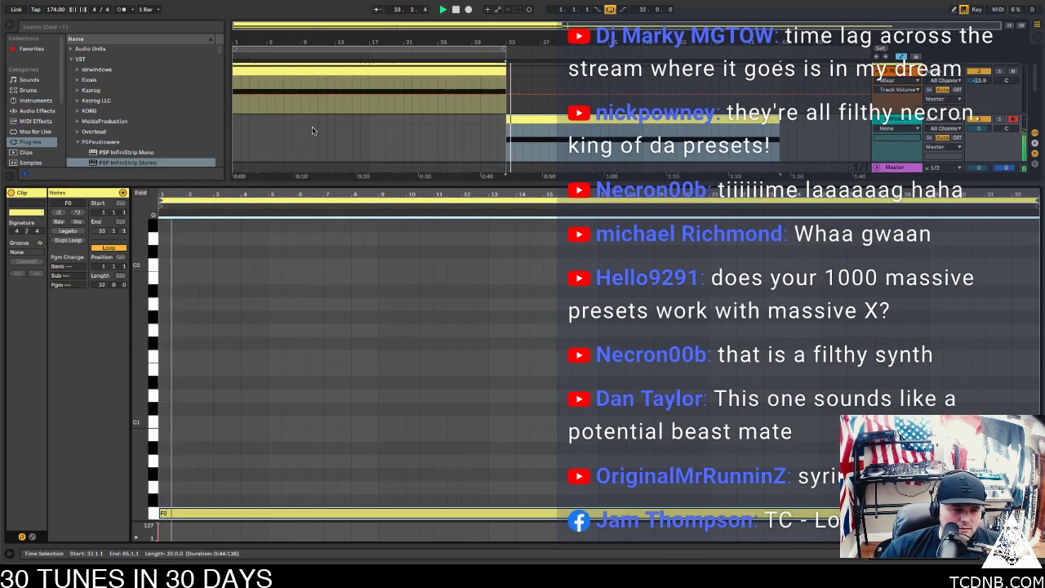
key(shift+Up)
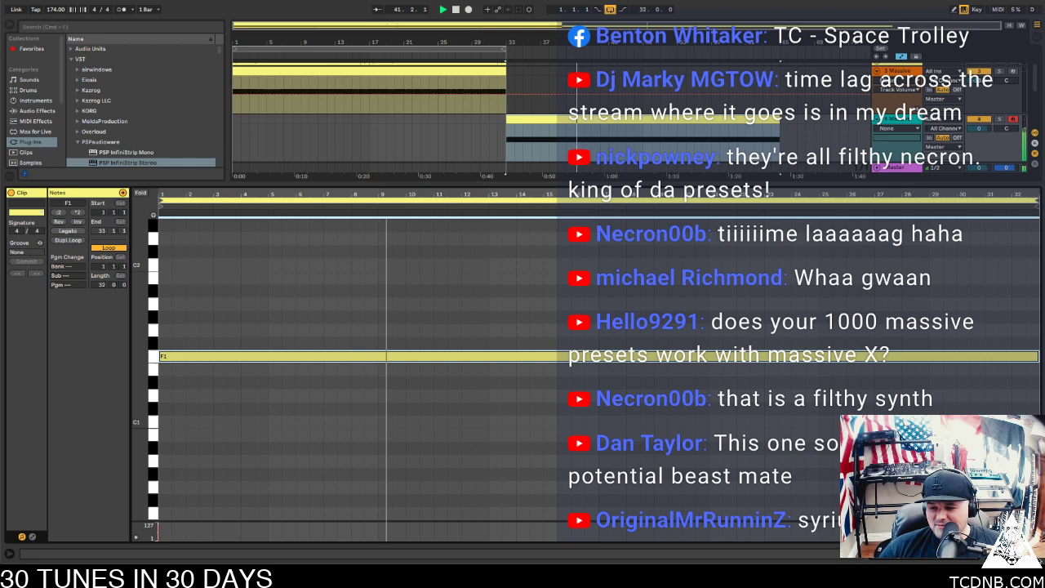
key(super+alt+l)
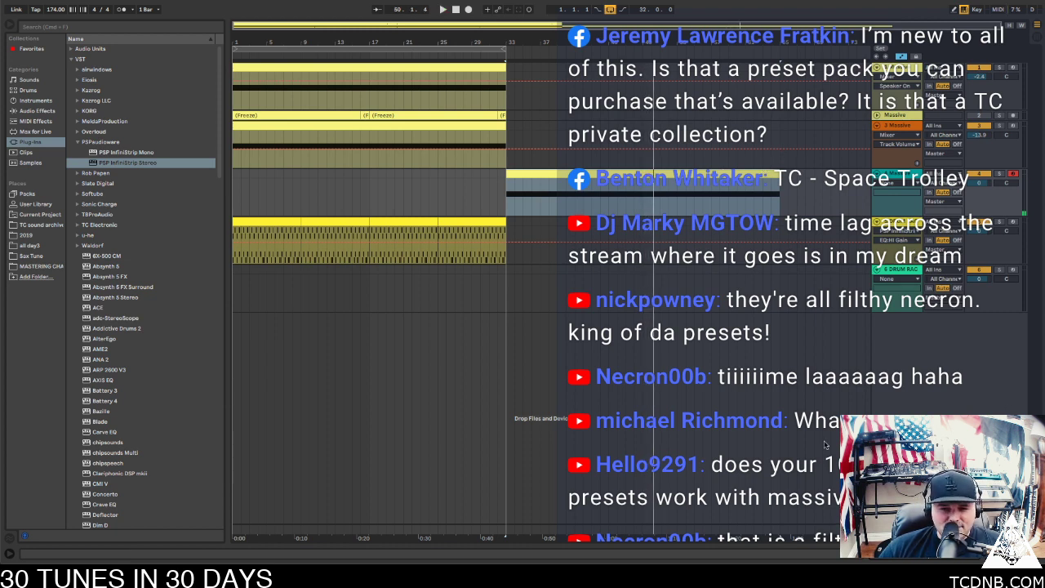
Add a new MIDI track below the sixth track, DRUM RACK, and load the Kontakt instrument on it
click(270, 124)
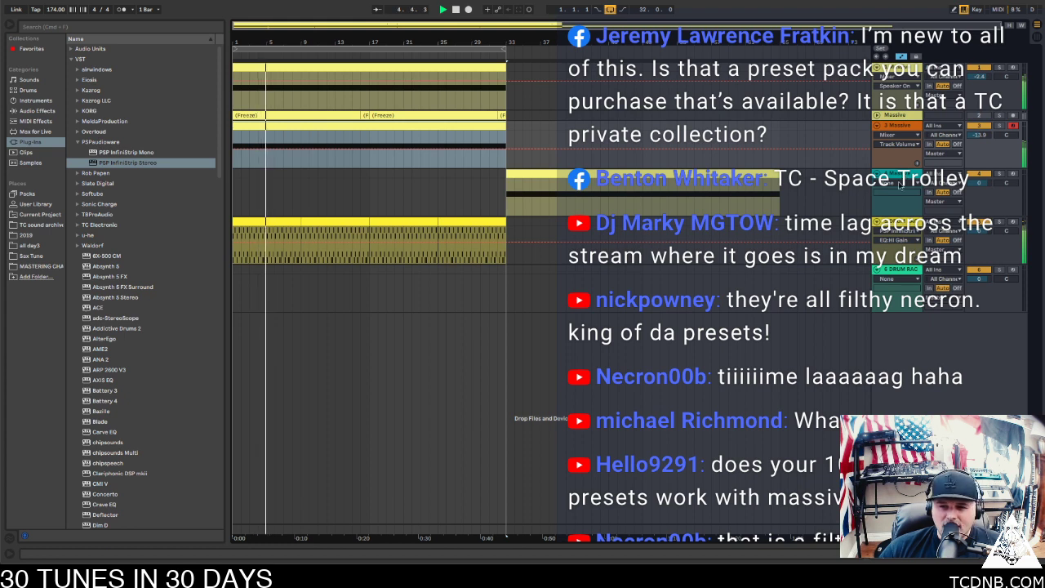
click(893, 272)
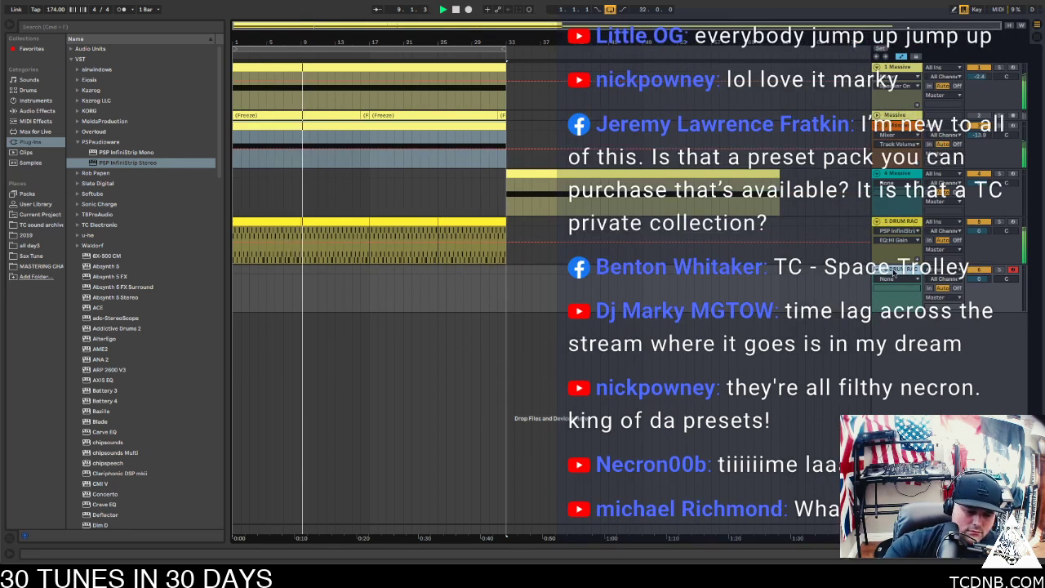
key(ctrl+shift+t)
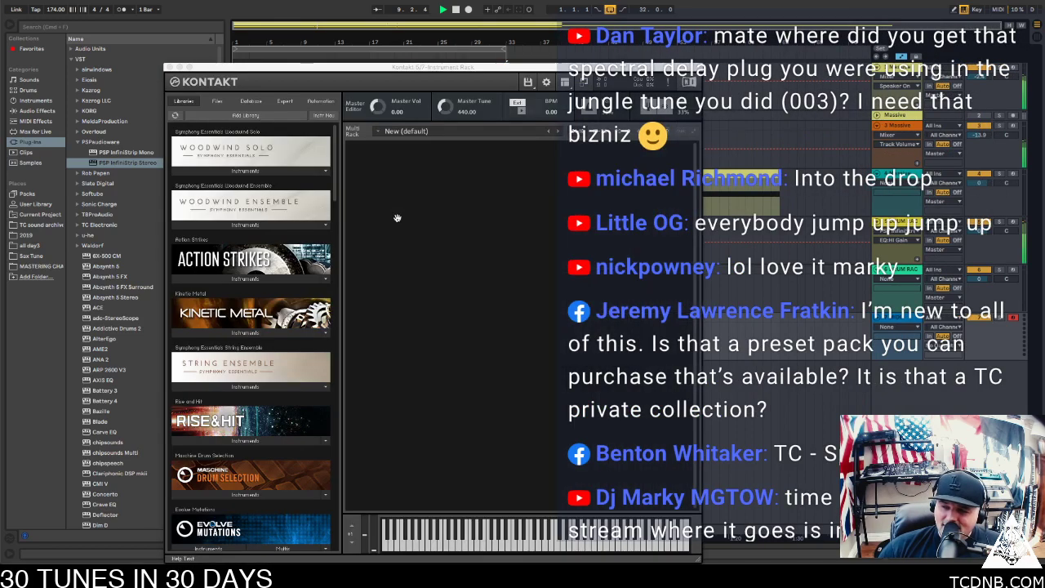
drag(249, 64, 0, 9)
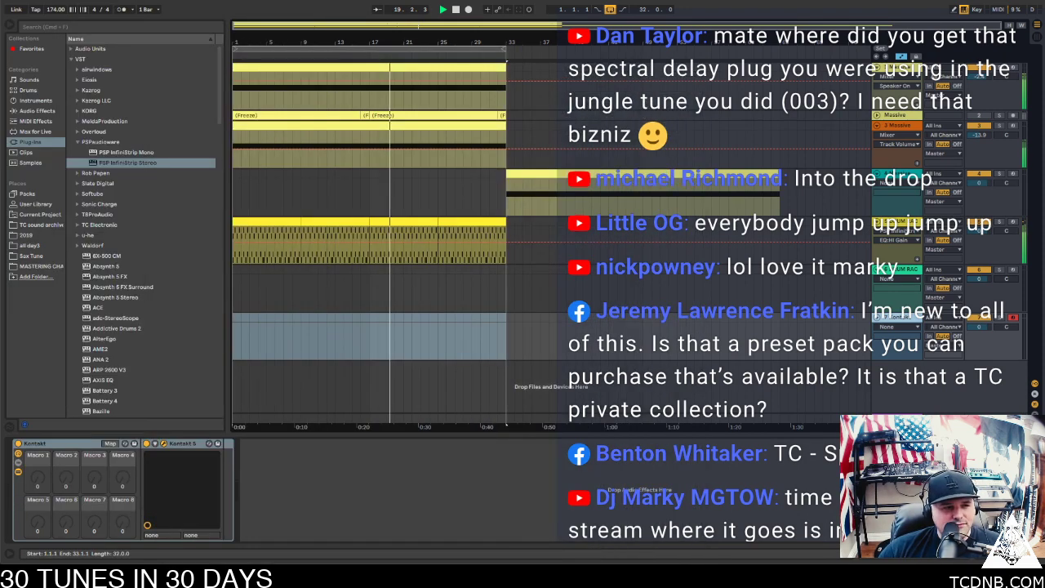
key(space)
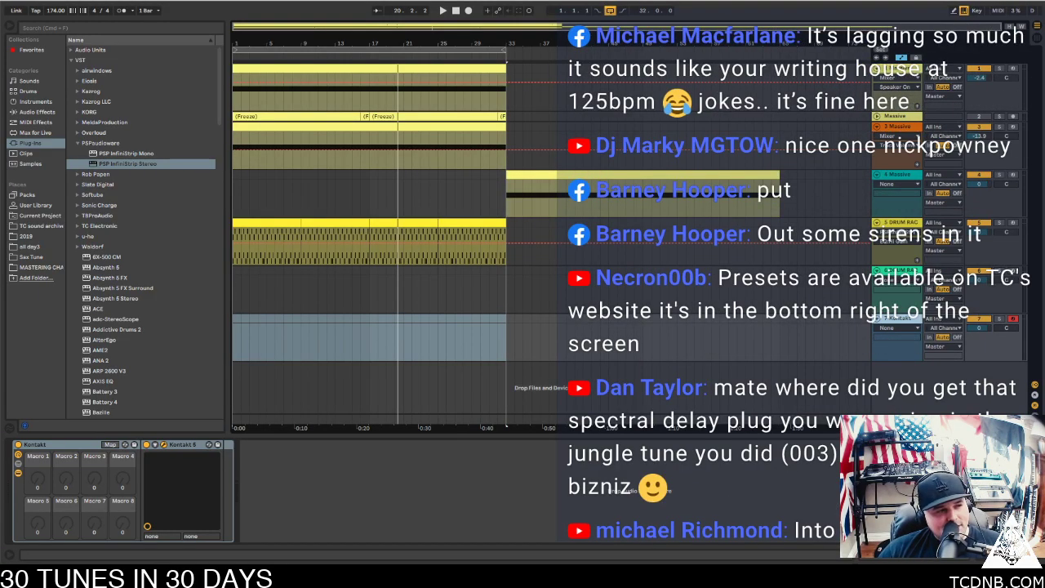
Load Machine Stop.nki from Kontakt's Rise & Hit library and set its rise time to 32 beats
drag(490, 95, 346, 17)
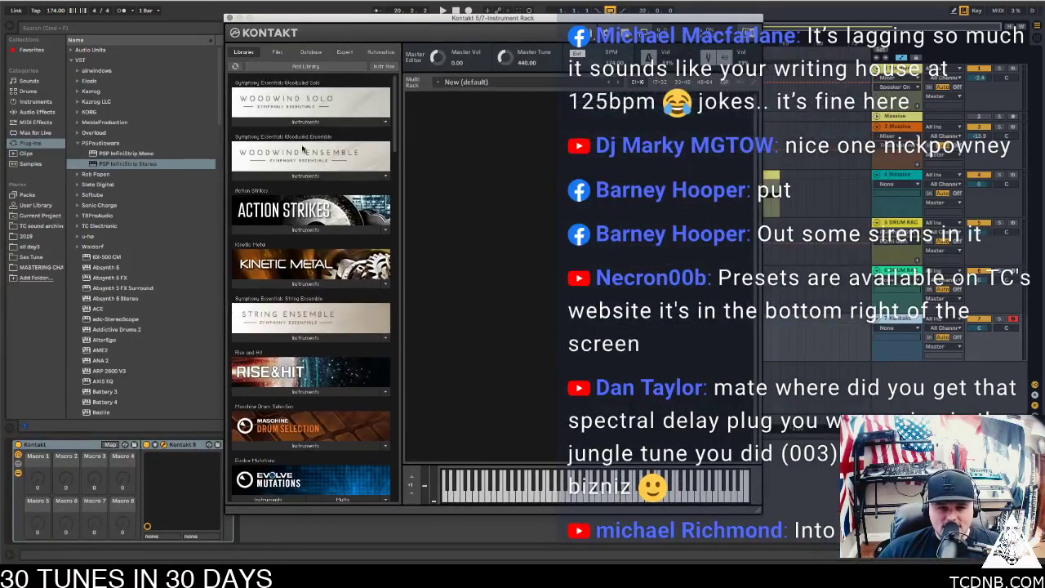
click(307, 391)
scroll(314, 396, down, 5)
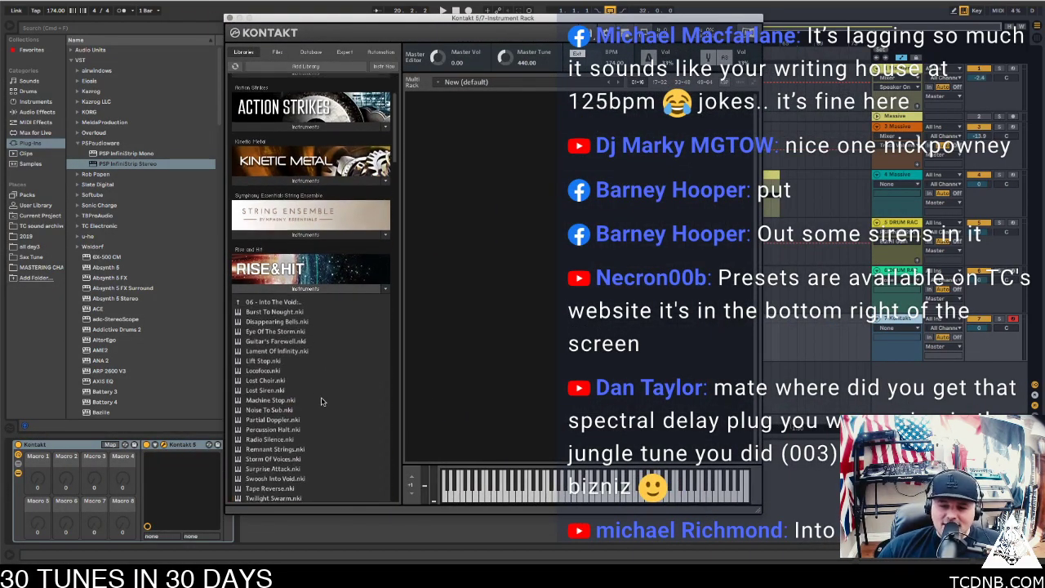
scroll(321, 401, up, 1)
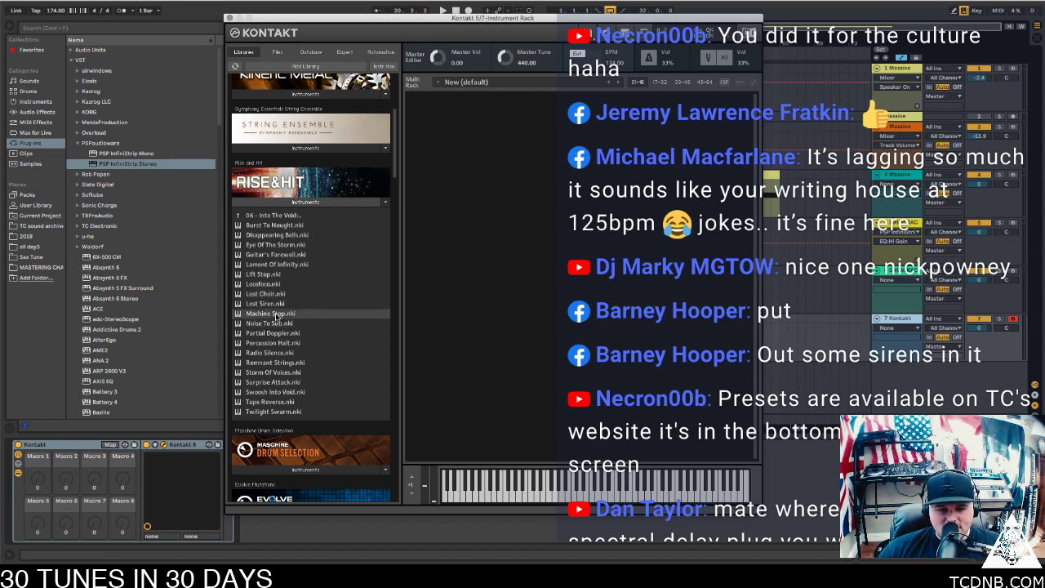
double_click(267, 316)
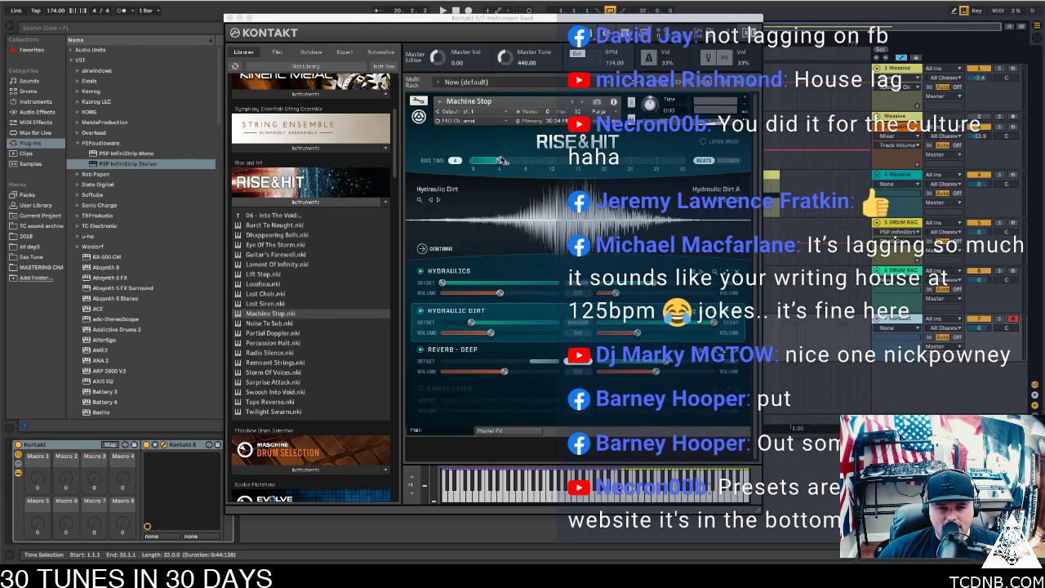
drag(501, 160, 742, 169)
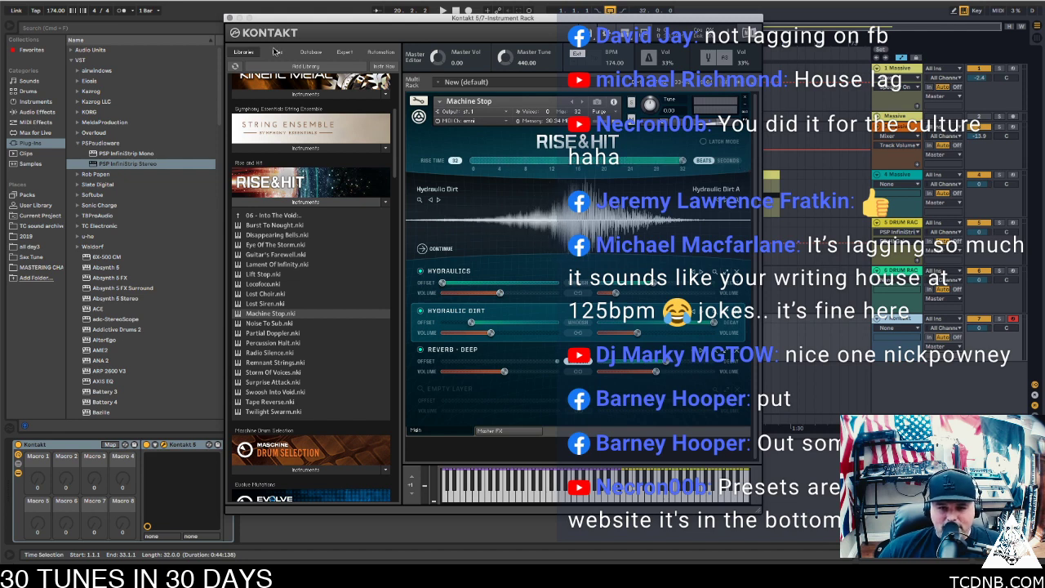
click(230, 17)
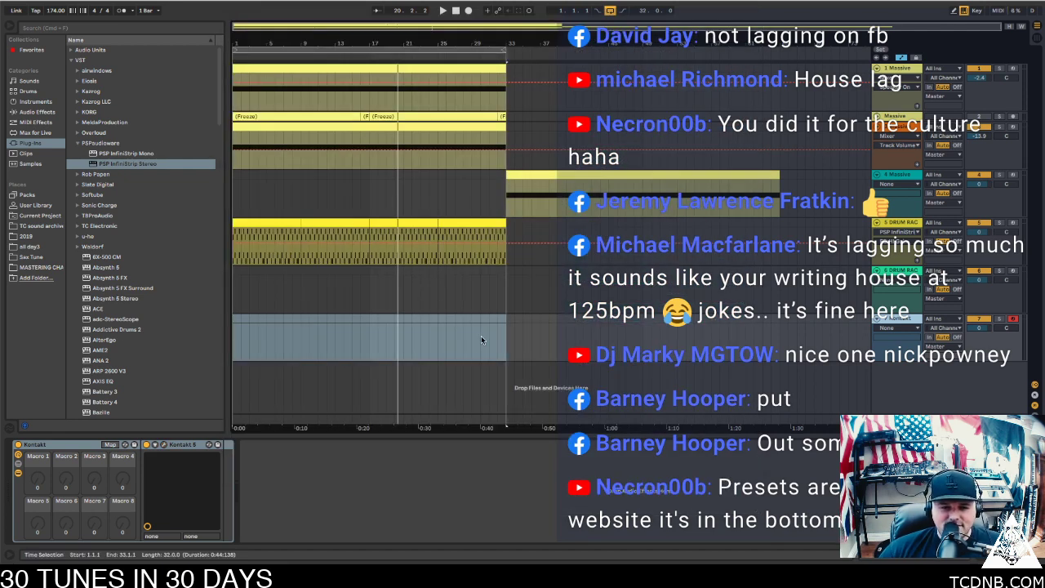
Create a 16-bar MIDI clip on the Kontakt track from bar 25 to 41, filled with one sustained G2 note
drag(438, 322, 571, 320)
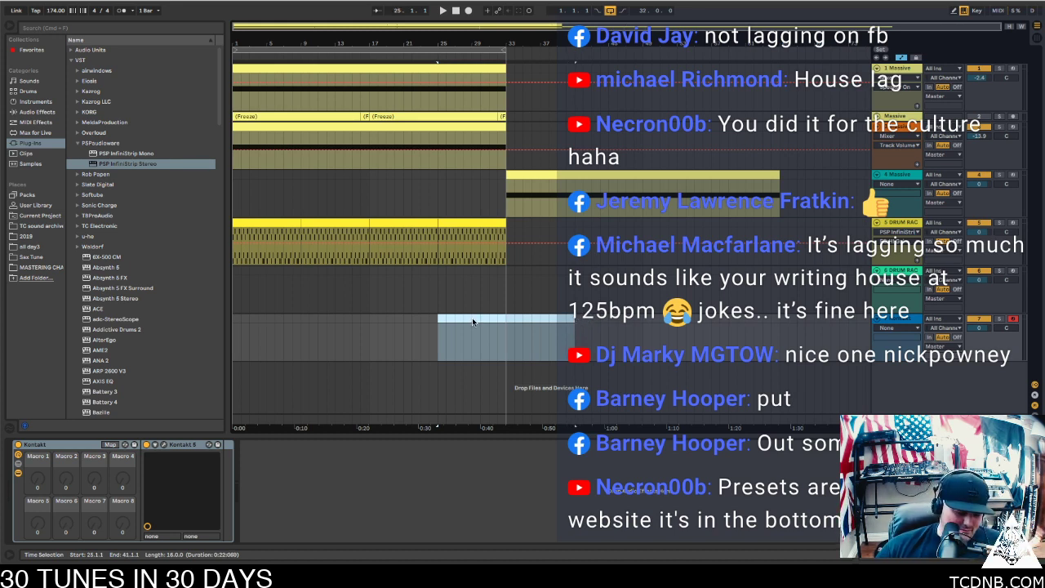
key(ctrl+shift+m)
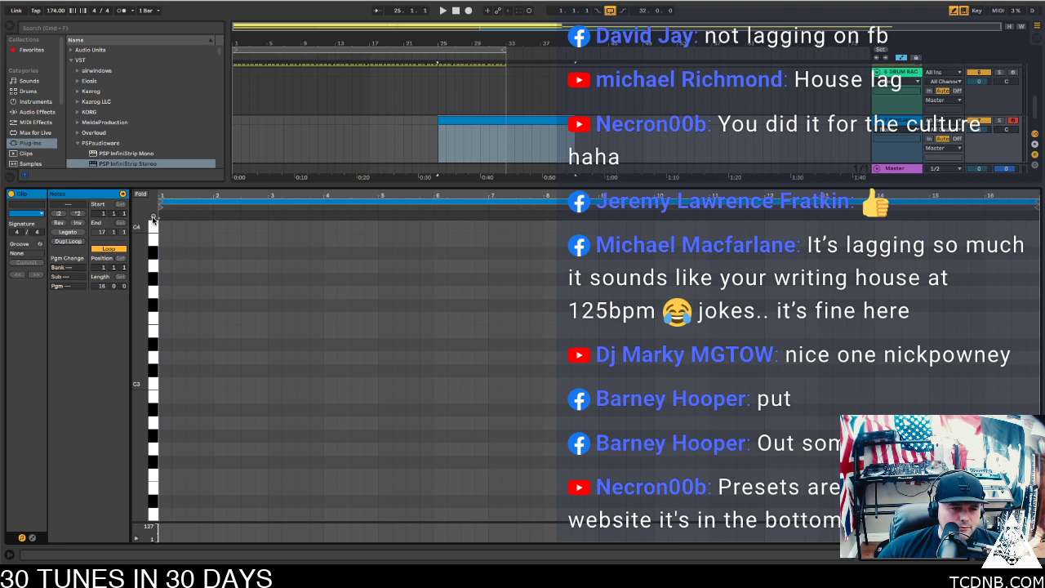
double_click(167, 449)
drag(174, 448, 898, 448)
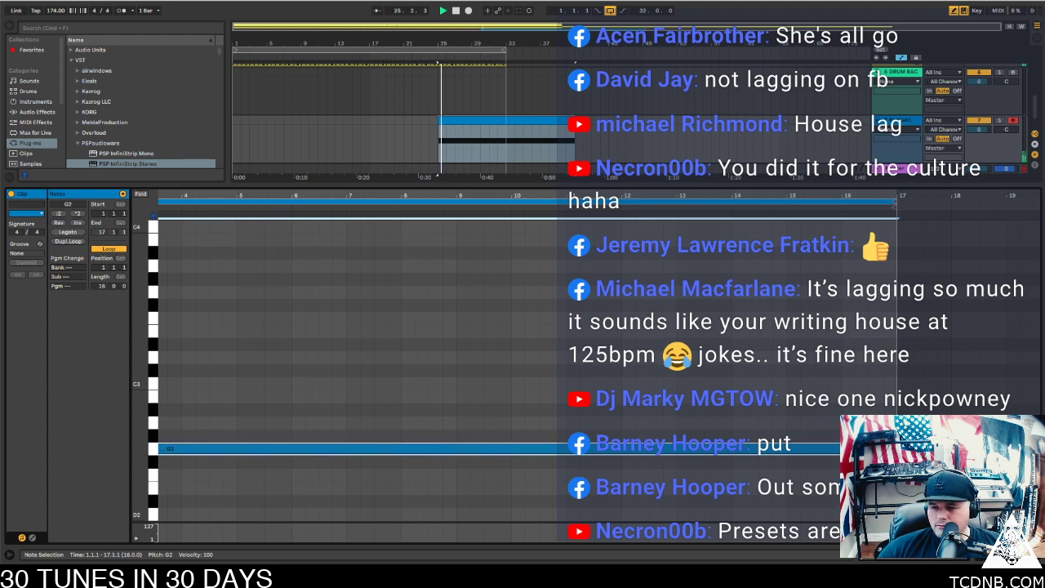
key(super+alt+l)
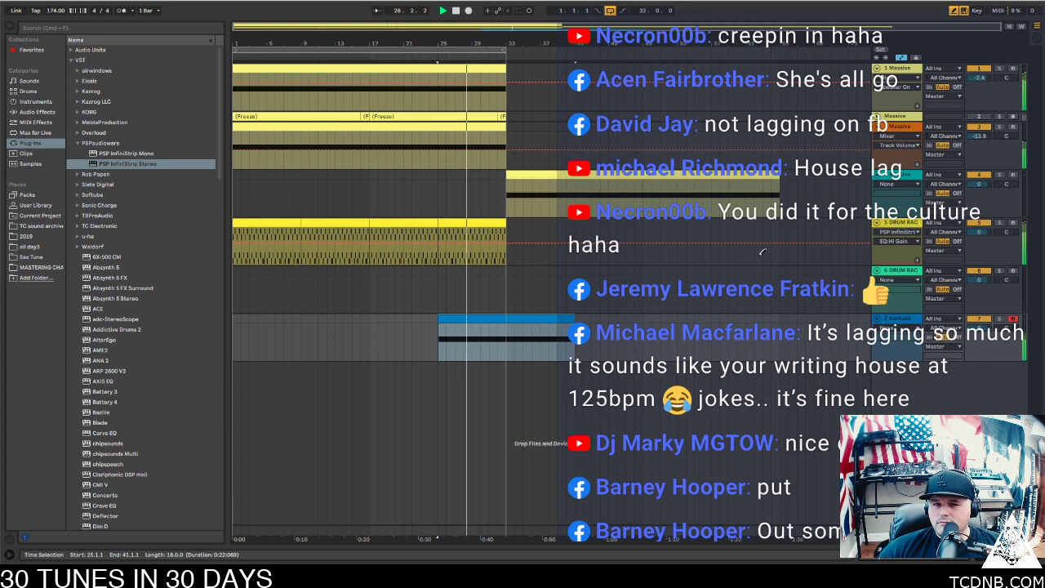
Extend the arrangement loop to 64 bars and shorten the Massive clip on track 4 to end at bar 49
drag(508, 49, 780, 64)
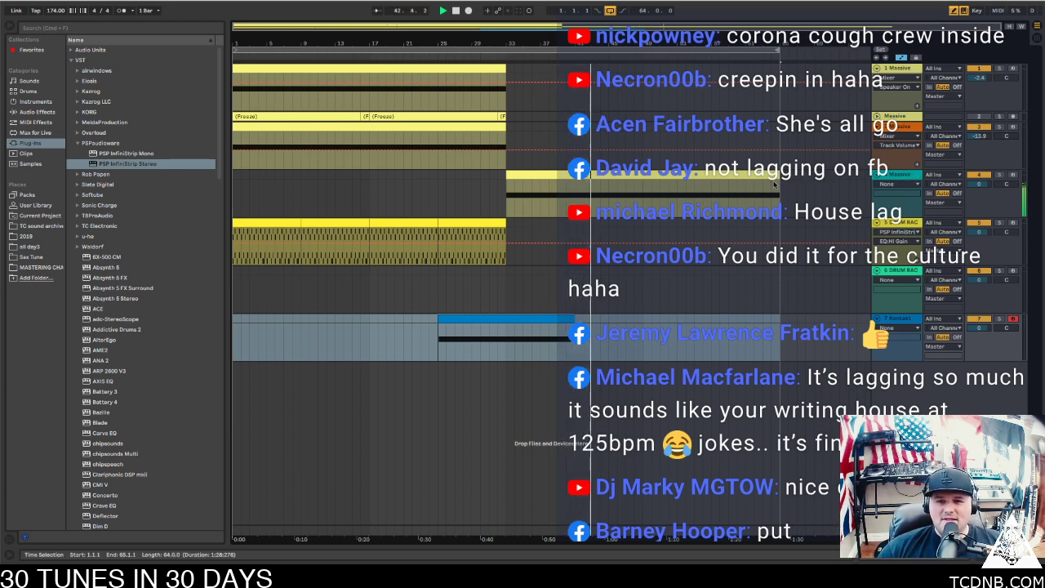
click(645, 189)
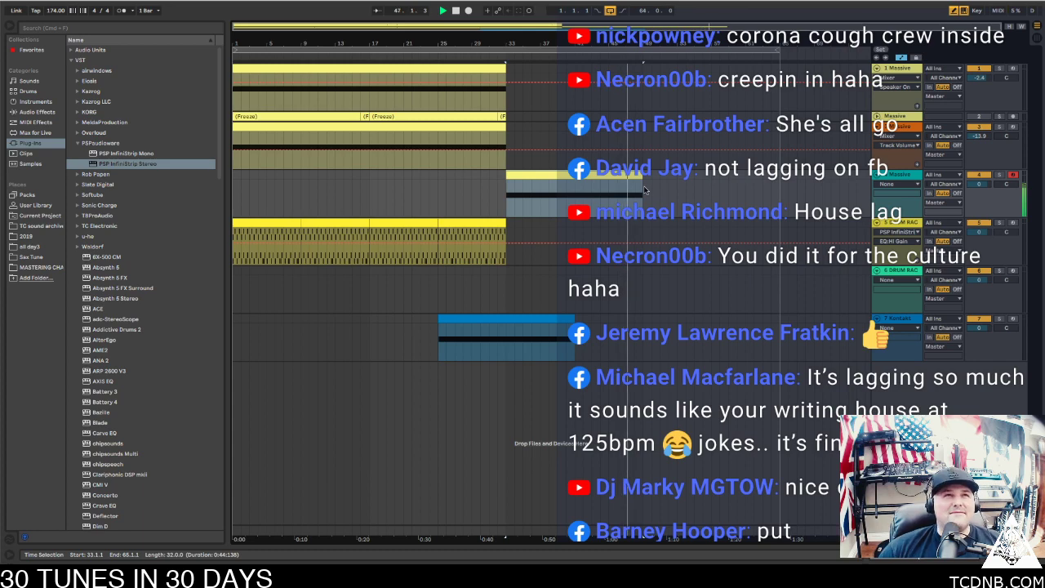
click(644, 180)
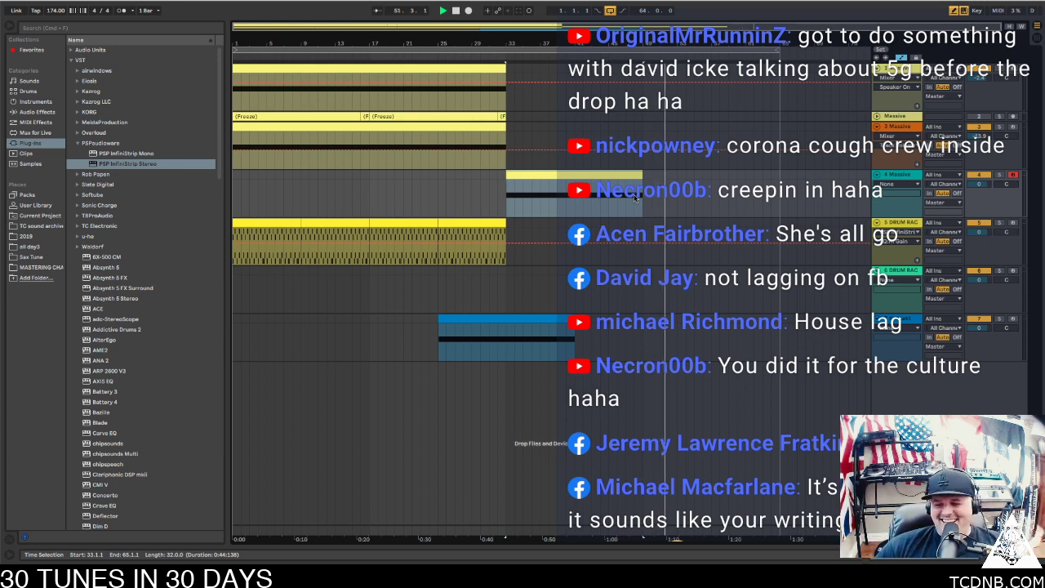
key(space)
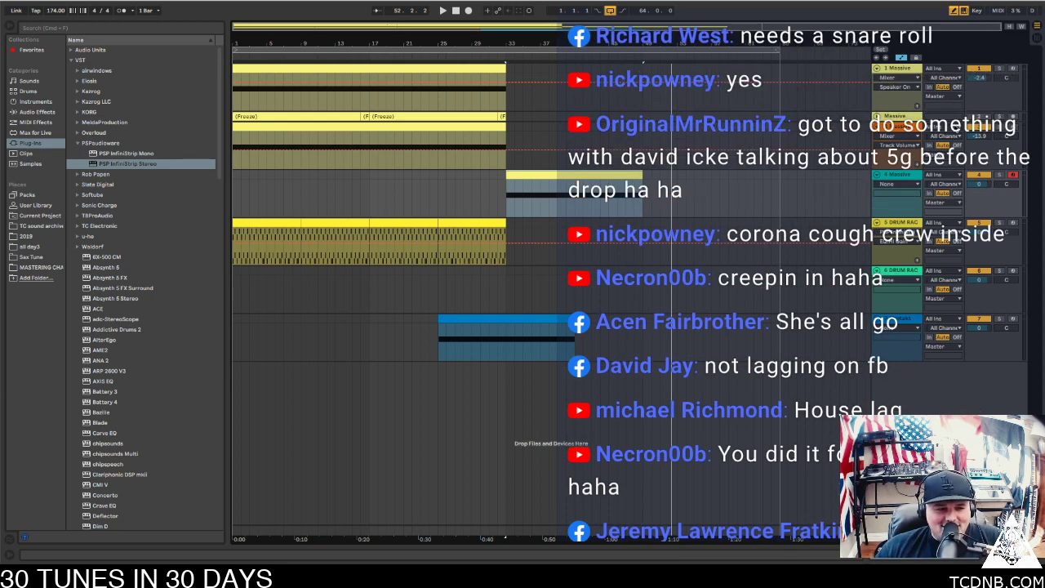
Play the arrangement from the start and fold all seven tracks to their minimum height
click(955, 126)
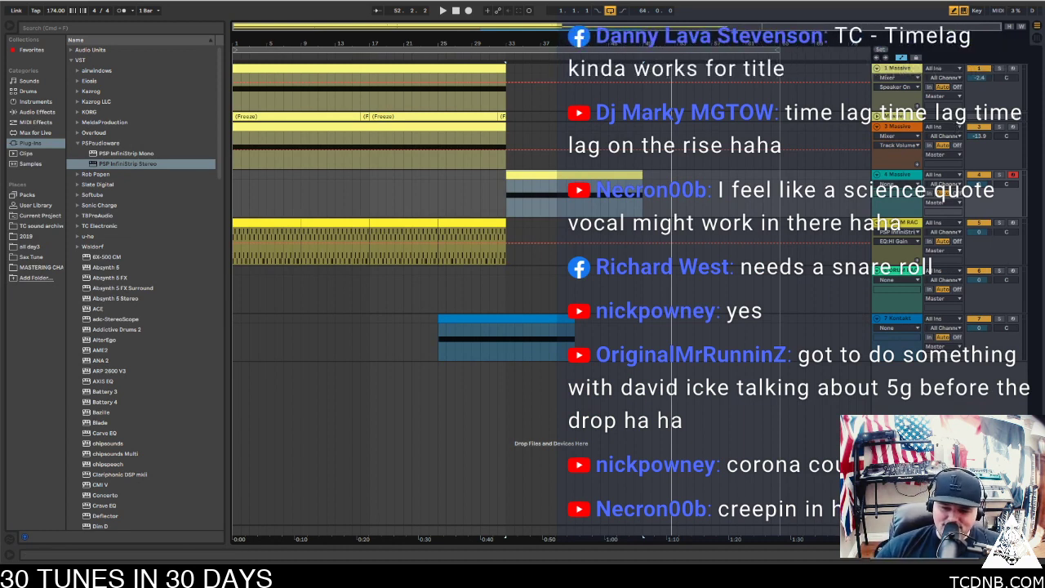
click(249, 225)
key(space)
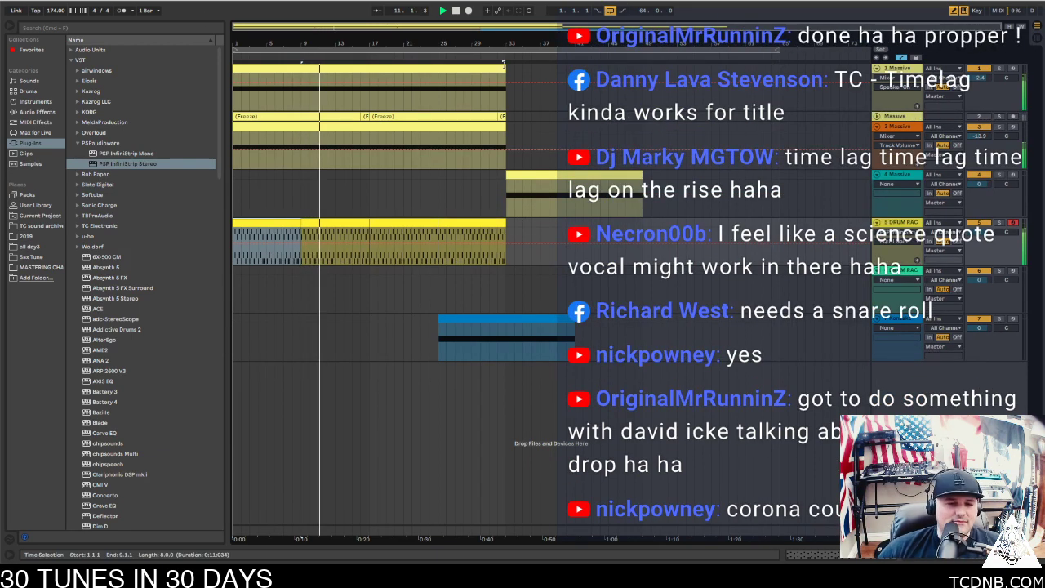
scroll(878, 71, down, 2)
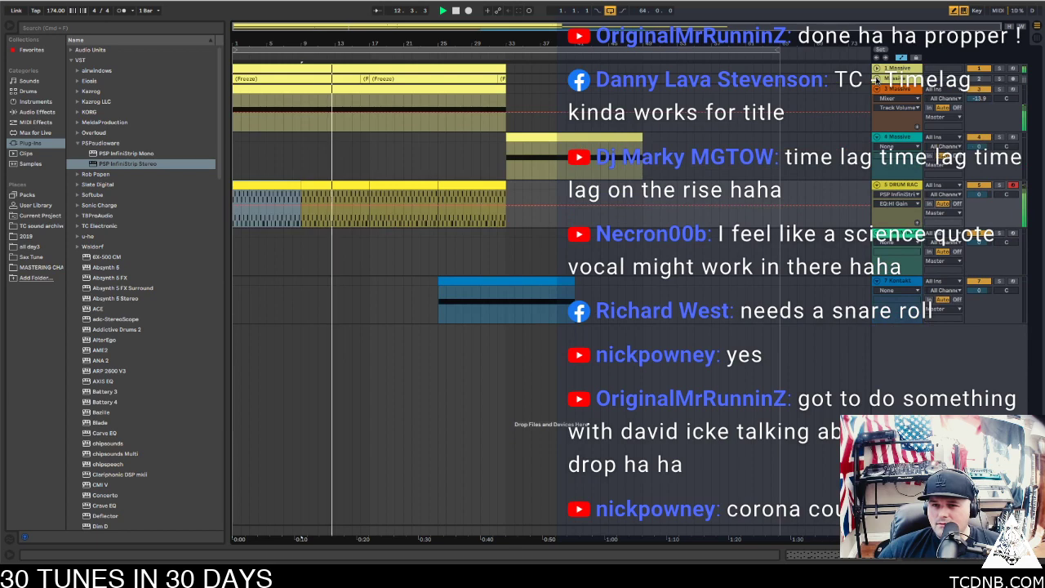
scroll(878, 74, down, 2)
scroll(881, 114, down, 2)
scroll(882, 118, down, 2)
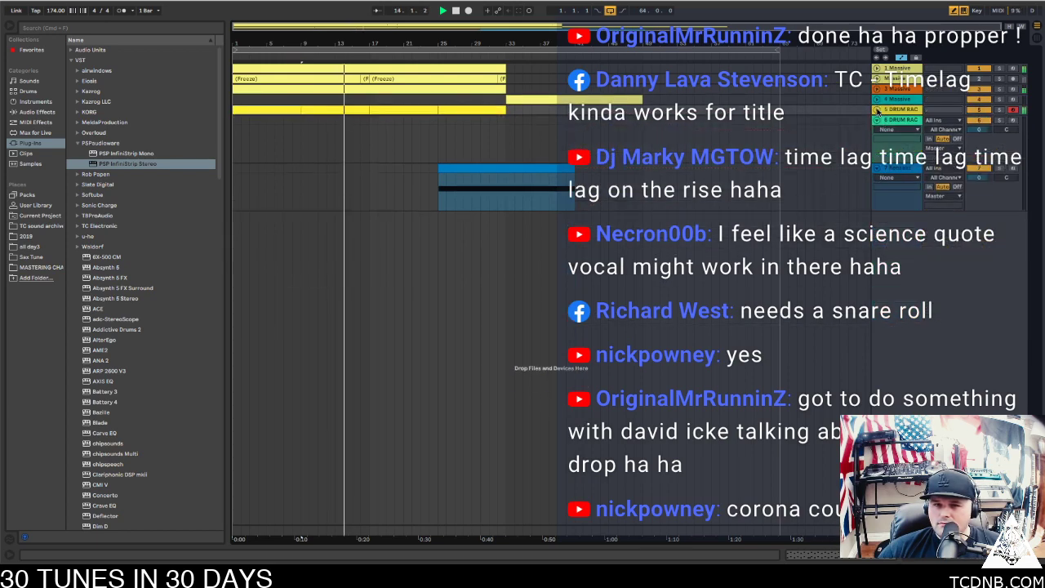
scroll(878, 127, down, 2)
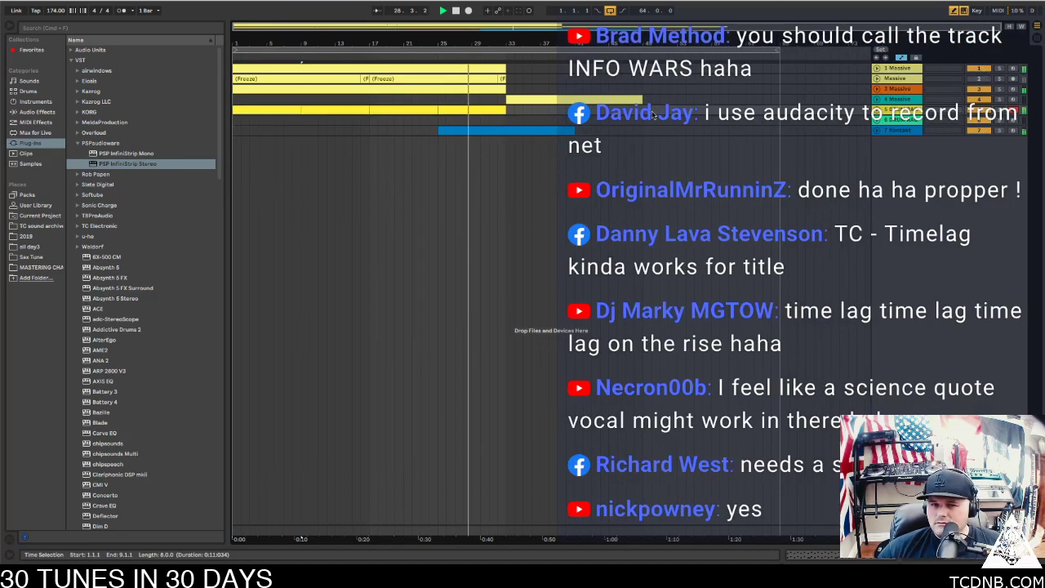
Stop playback, then unfold the fifth track, DRUM RACK, and show its device chain
click(901, 98)
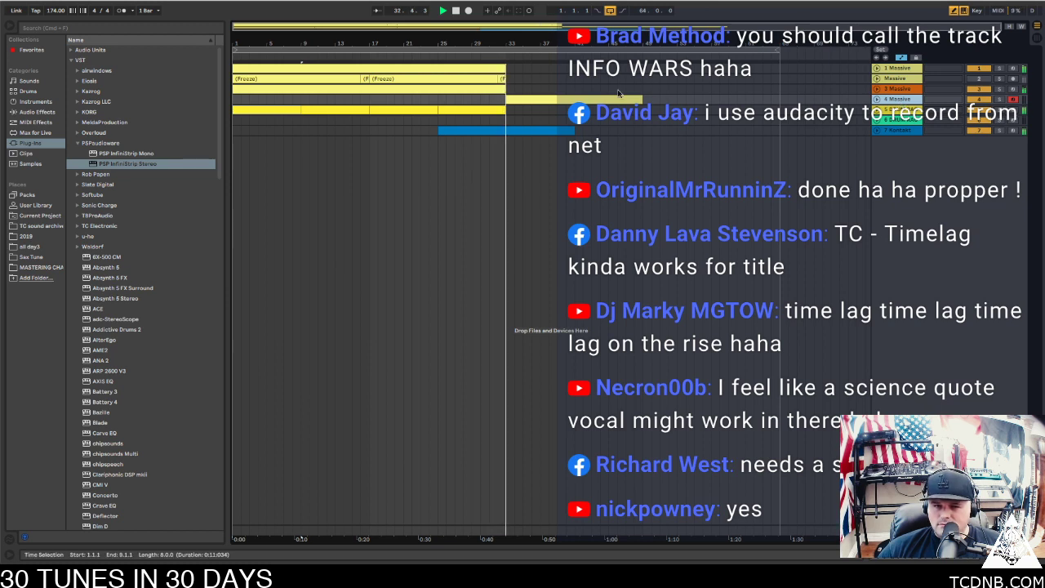
key(space)
double_click(909, 107)
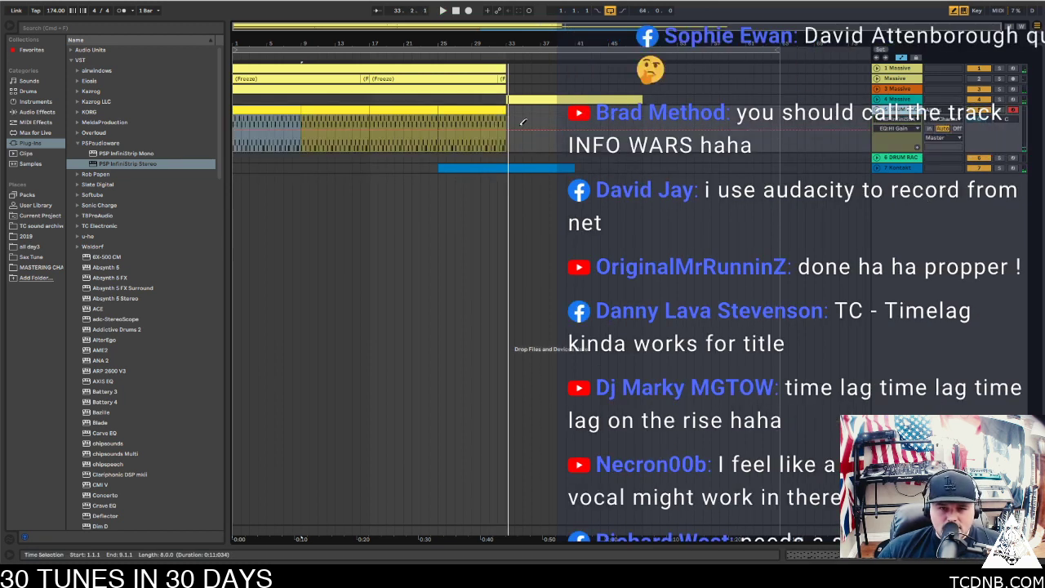
click(935, 559)
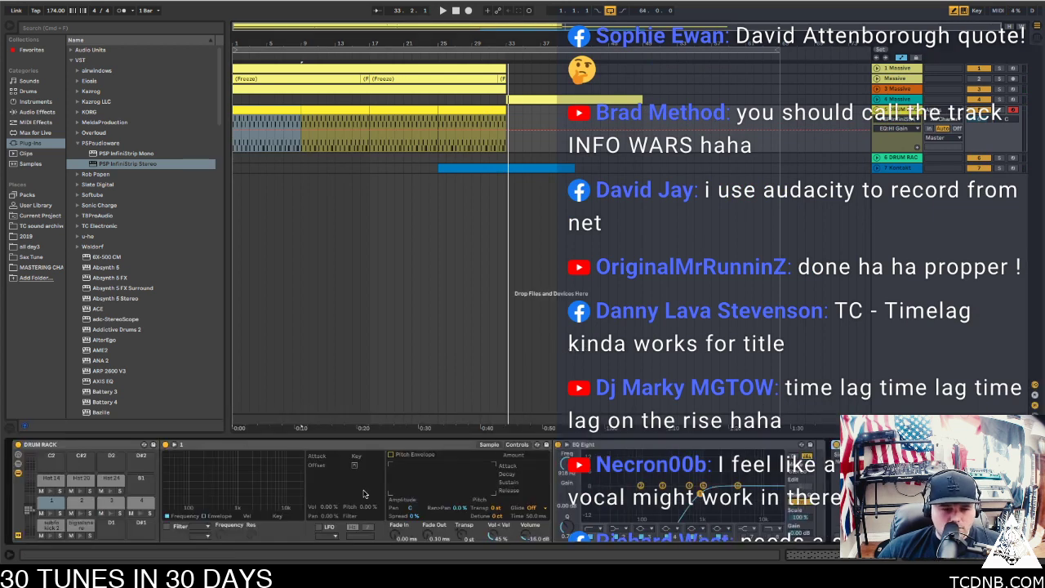
Copy the bigsslsnare pad to D1 and give the copy an OTT conserv effect with a longer decay time
click(74, 529)
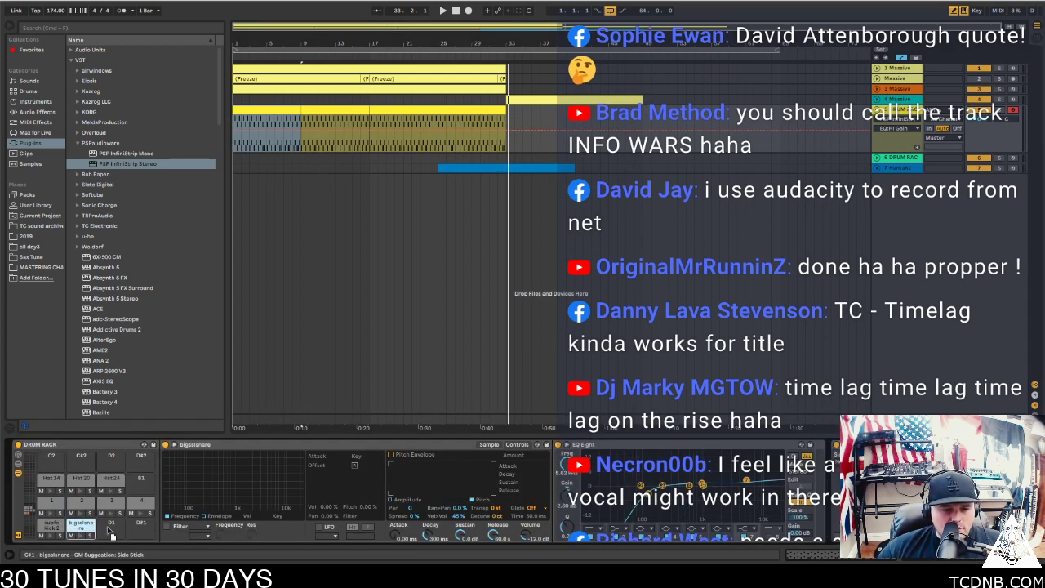
drag(113, 527, 112, 535)
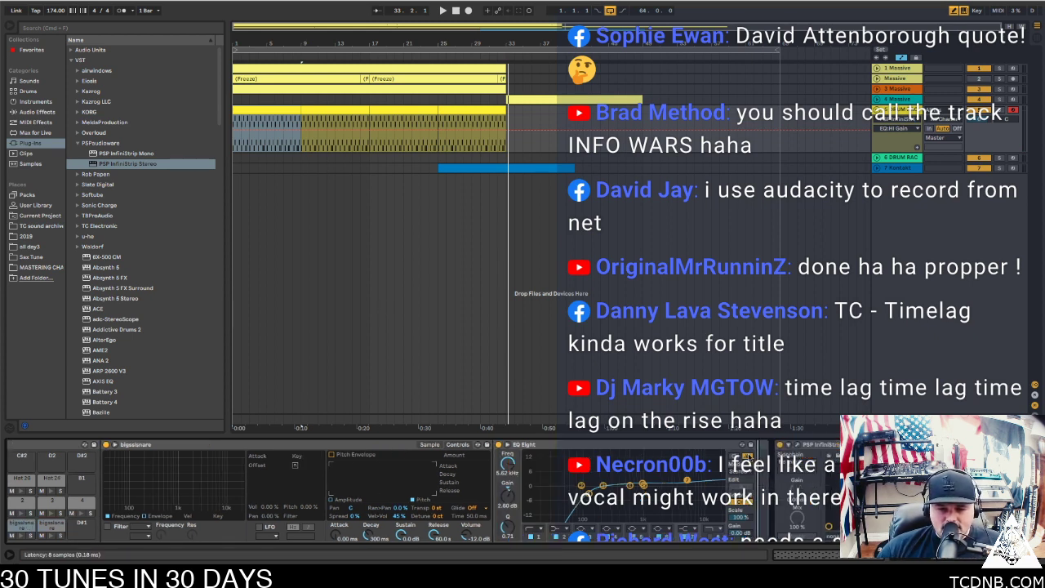
key(super+z)
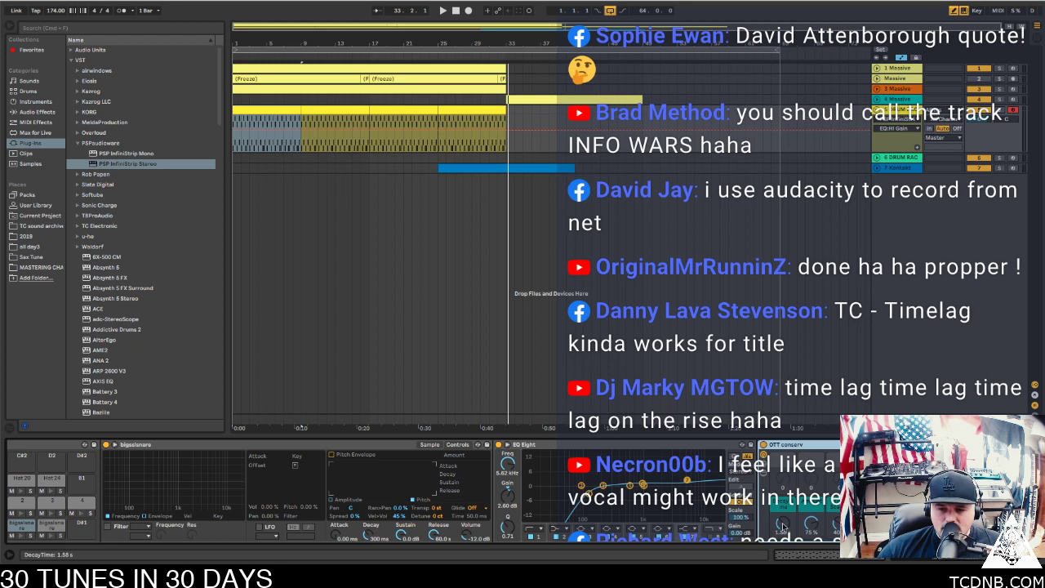
drag(784, 527, 783, 498)
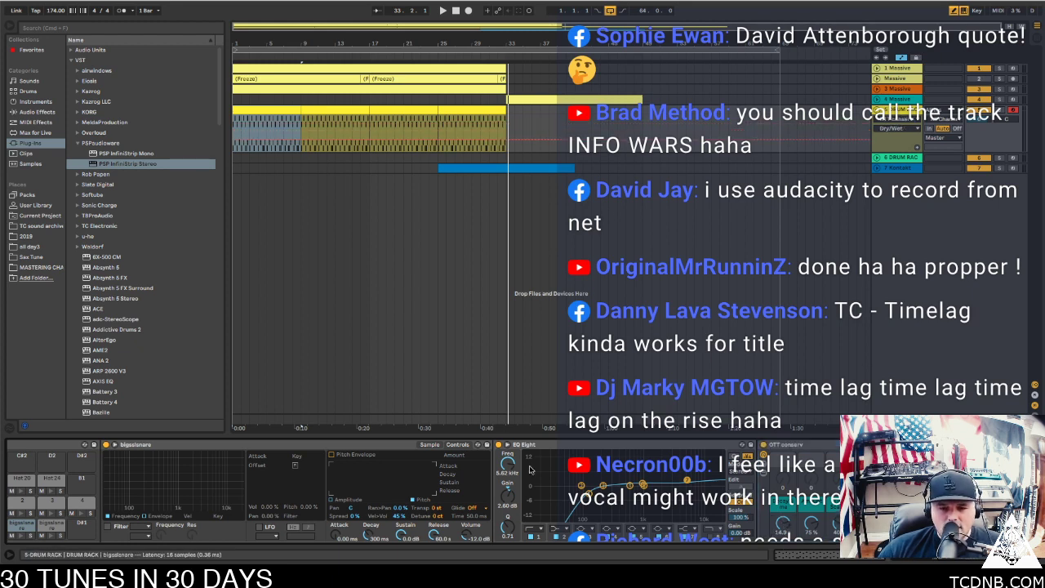
In the last drum clip, starting at bar 25, move the final snare note up to the copied snare on D1
double_click(494, 110)
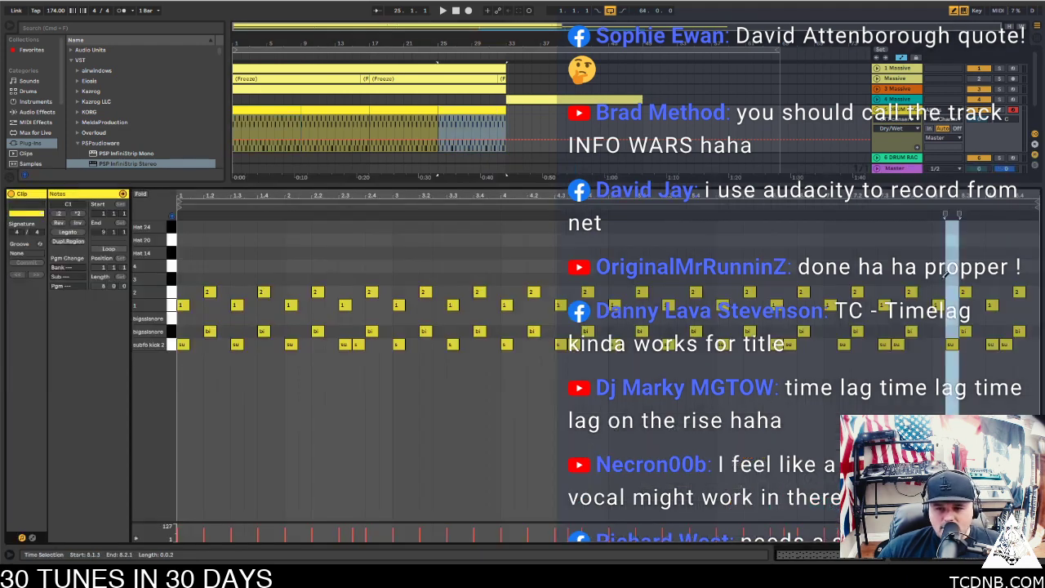
click(1019, 333)
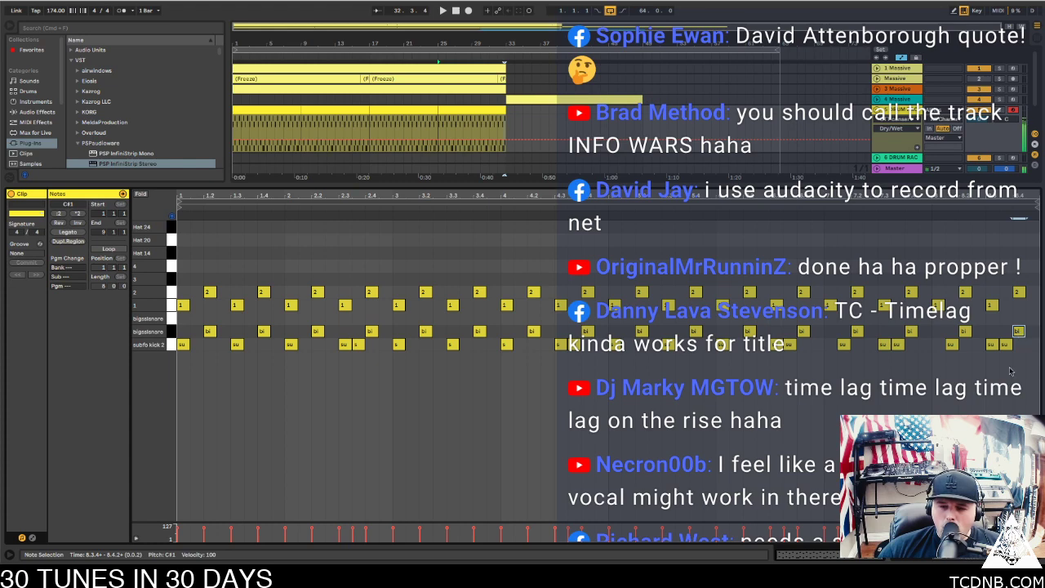
key(shift+Tab)
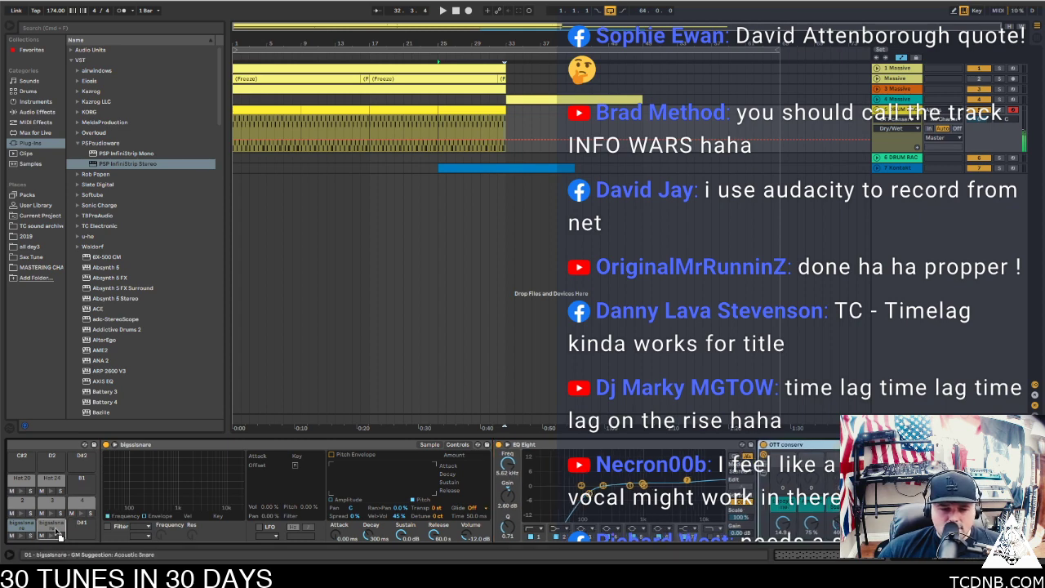
click(482, 109)
key(shift+Tab)
drag(1018, 327, 1024, 317)
key(Left)
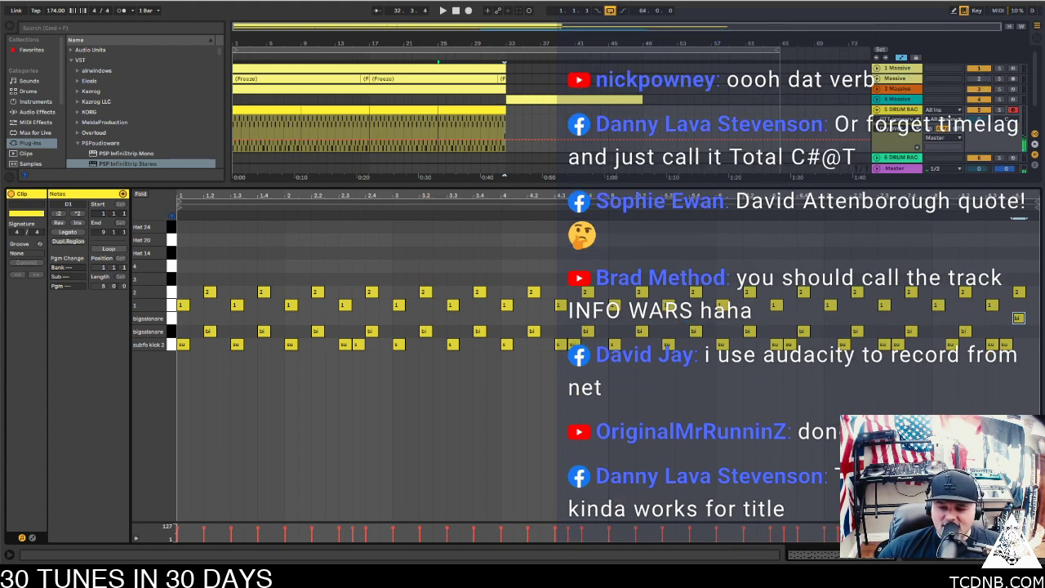
Hide the clip's note editor and play the transition from just before bar 33
key(super+alt+l)
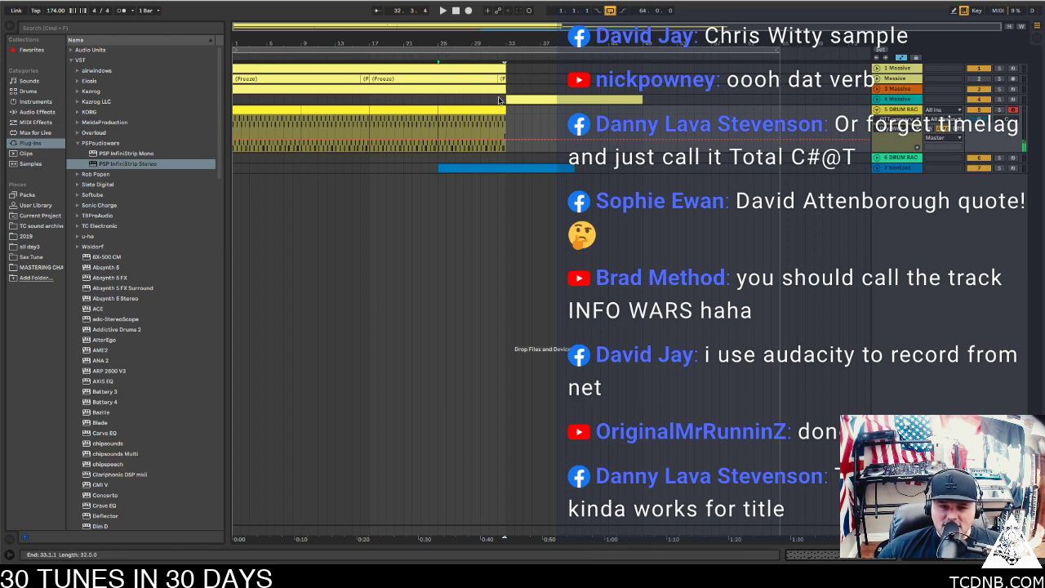
click(494, 63)
key(space)
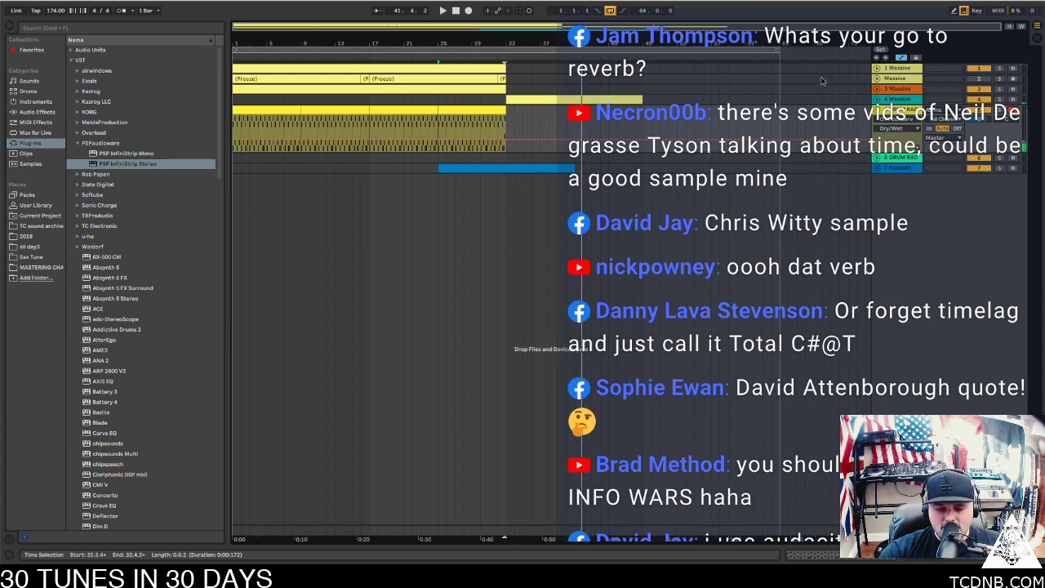
Take the Convolution Reverb out of the snare's device chain, paste it onto the empty sixth track, DRUM RACK, and delete it there
key(shift+Tab)
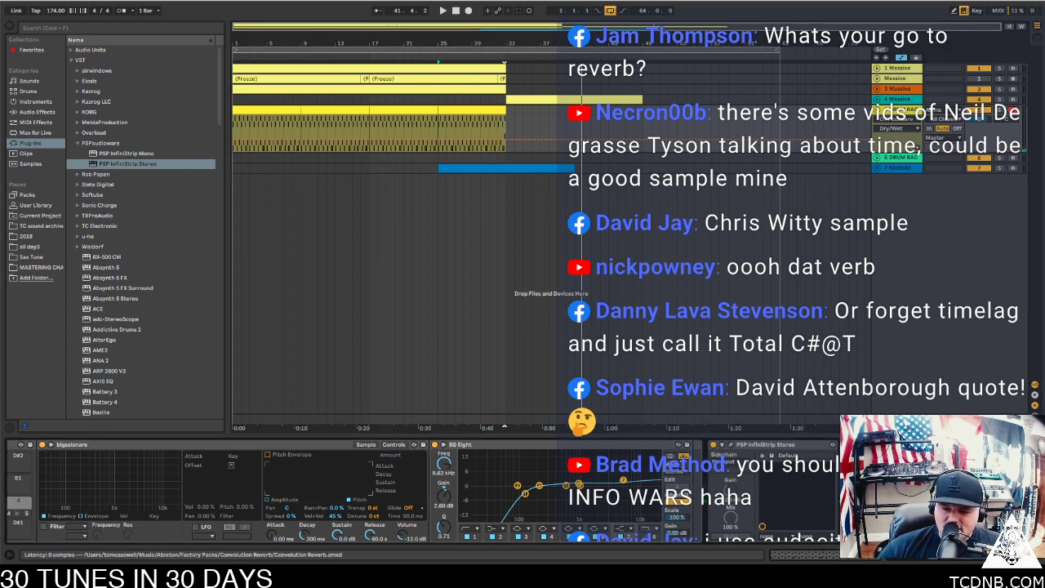
key(Delete)
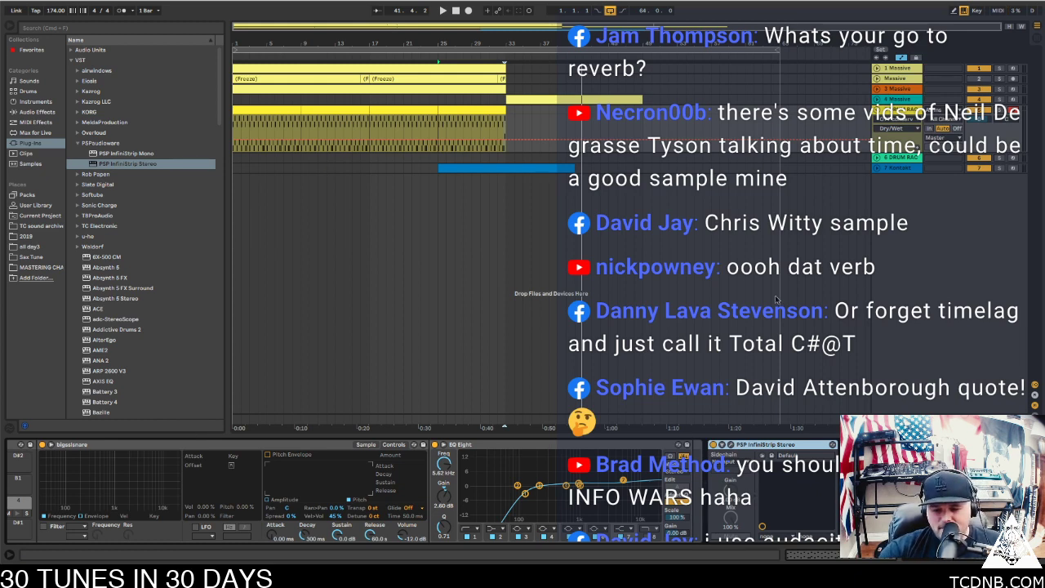
click(905, 164)
click(903, 158)
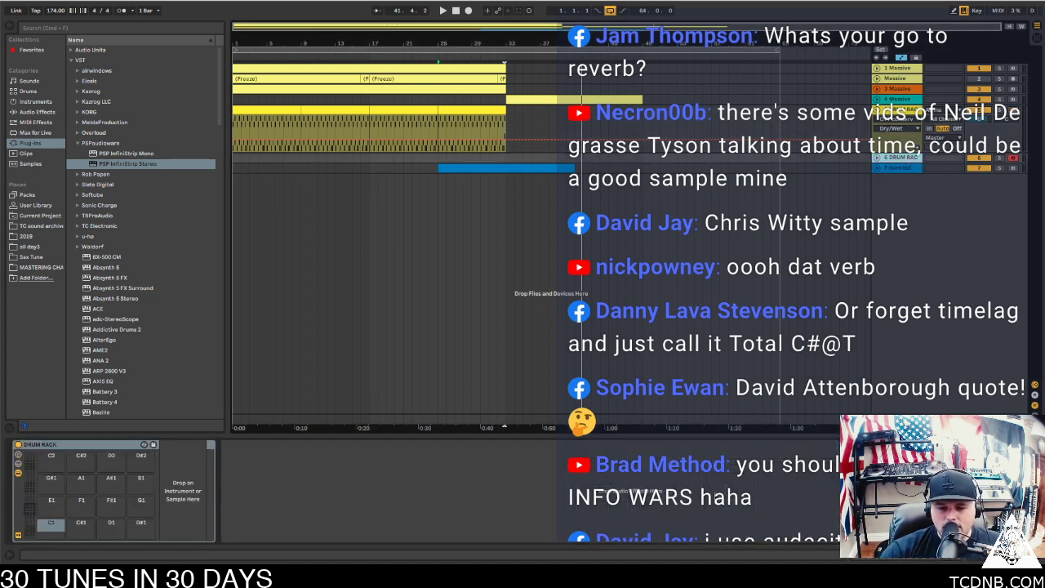
key(super+v)
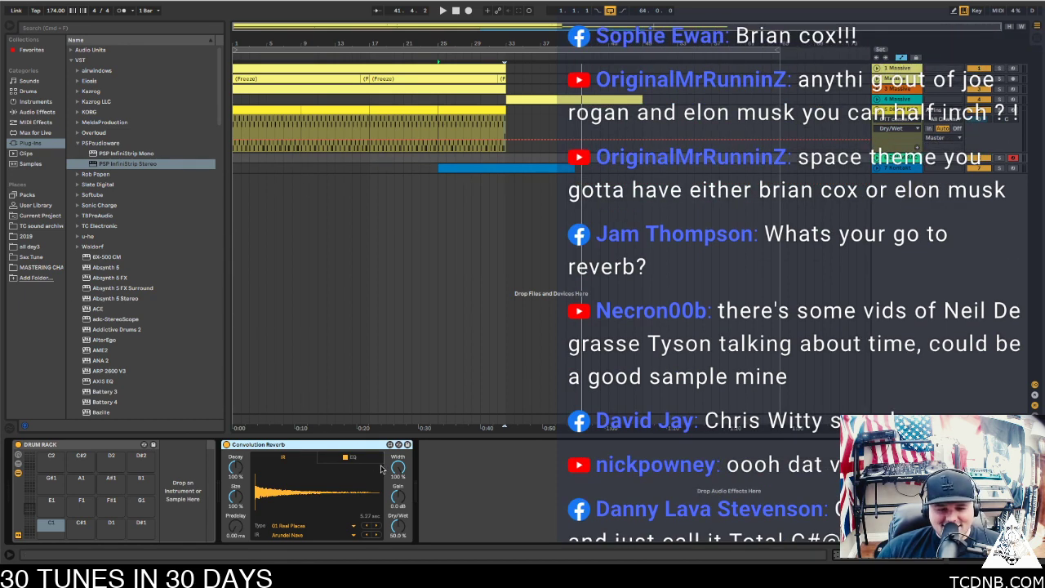
key(Delete)
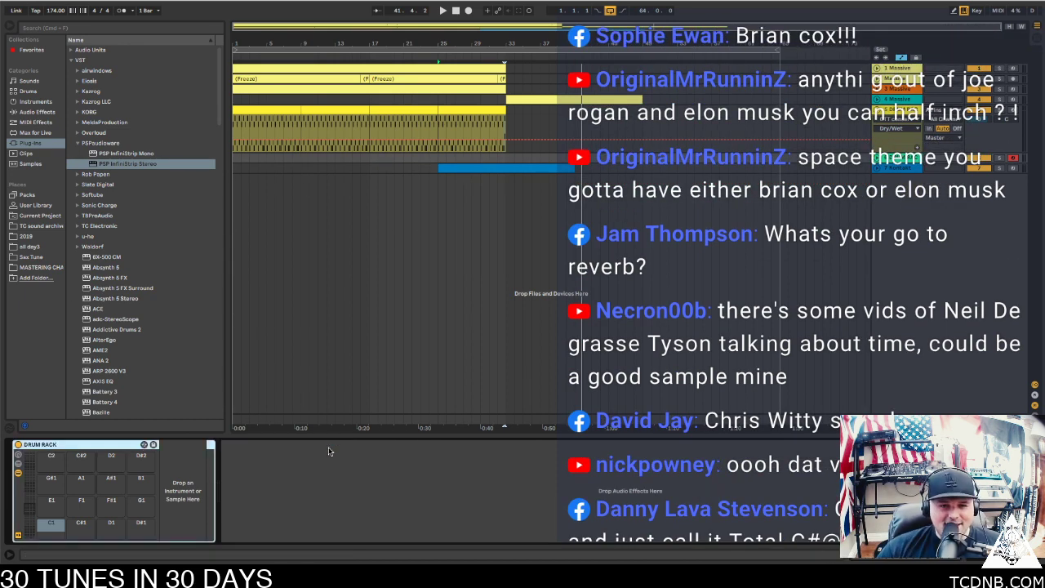
With the arrangement playing from the start, add a new MIDI track with Massive directly below the fourth track
click(263, 110)
key(space)
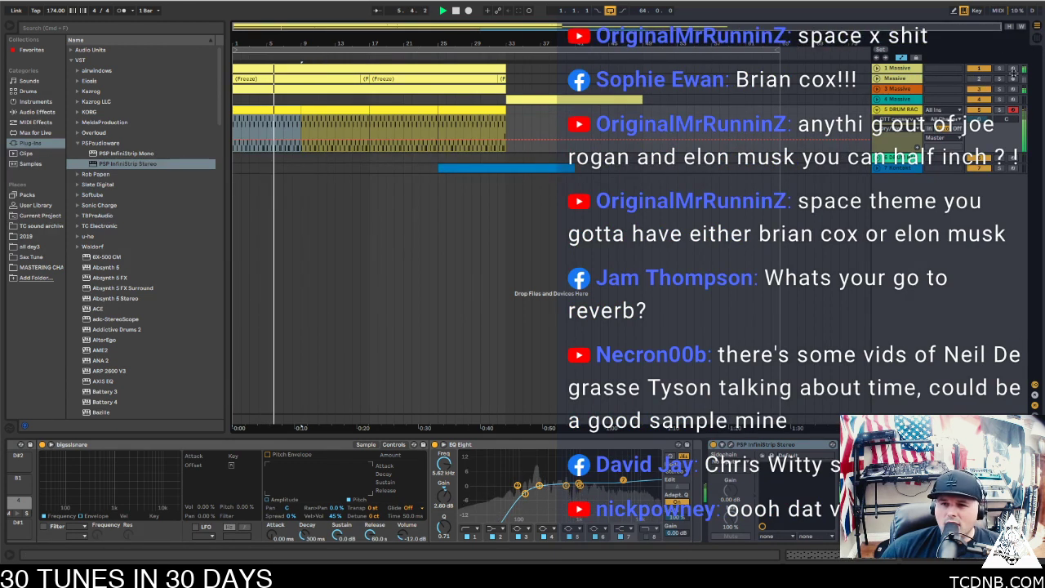
click(907, 99)
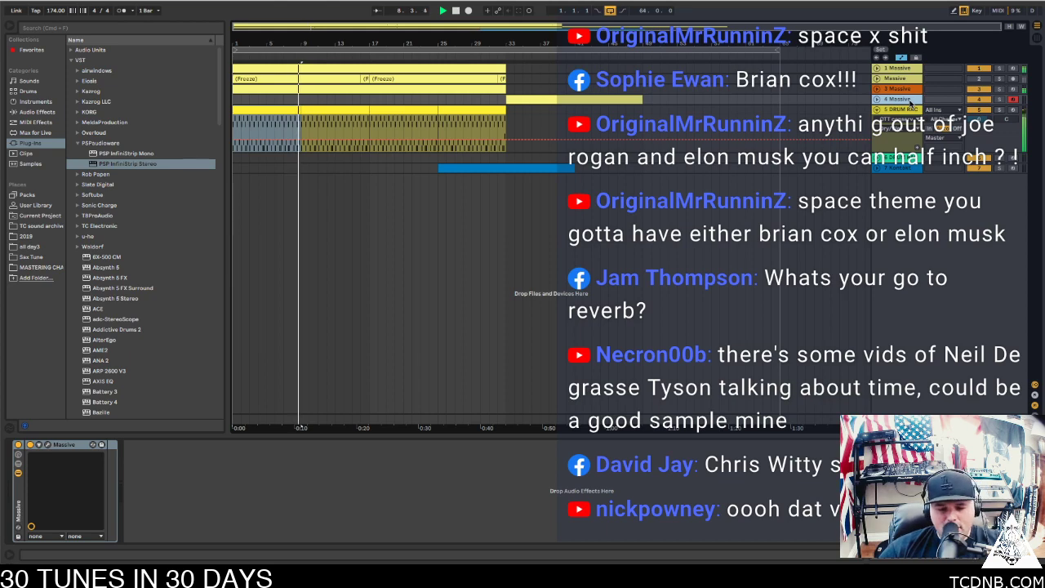
key(ctrl+shift+t)
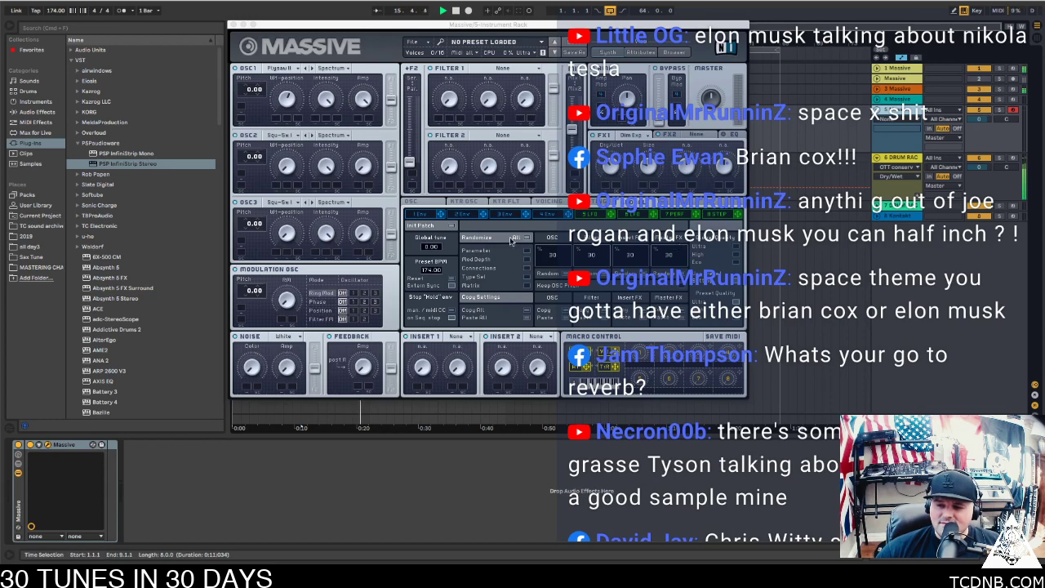
drag(375, 25, 356, 166)
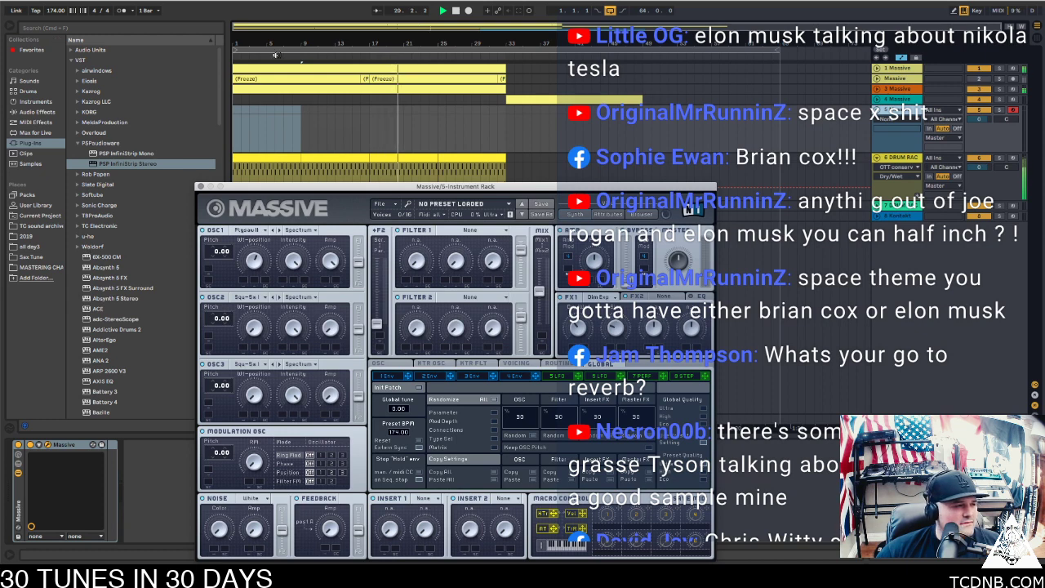
Load the TCMJU plutonium preset into the new Massive from the TC Massive preset bank, filtered to tempo-synced sounds
click(462, 205)
click(642, 213)
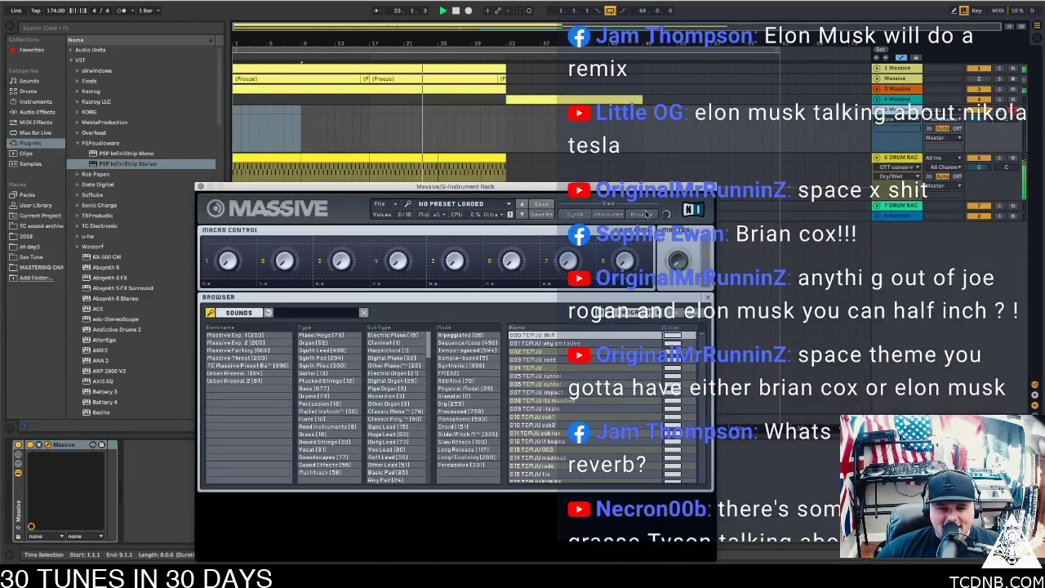
click(272, 366)
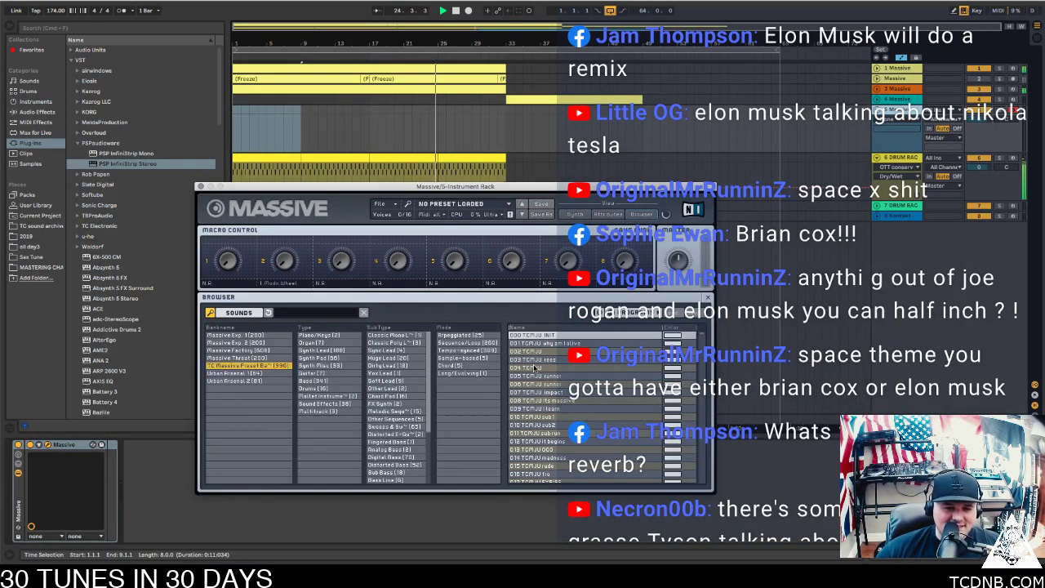
click(478, 350)
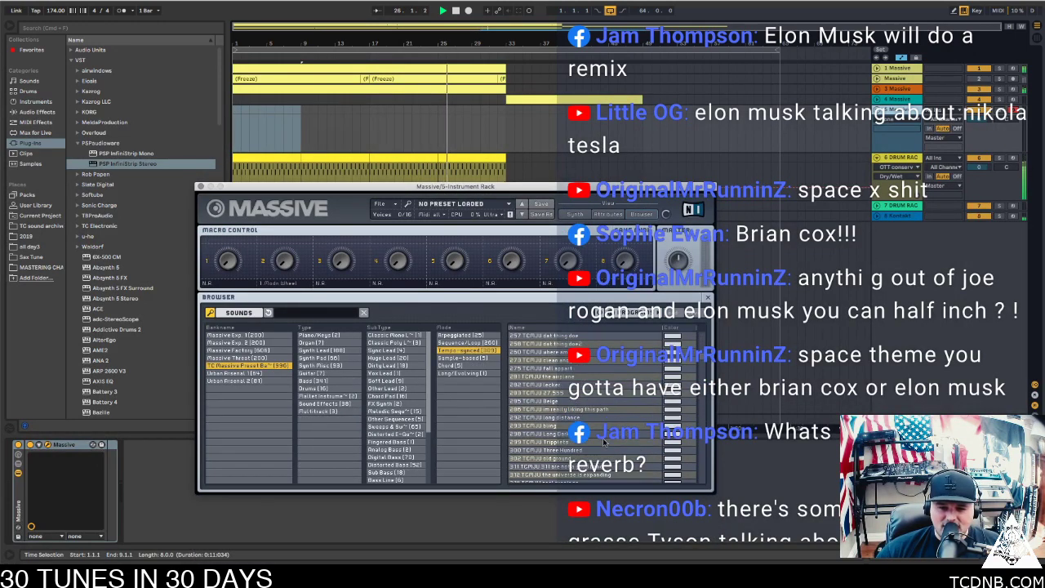
scroll(606, 443, down, 10)
scroll(603, 442, down, 2)
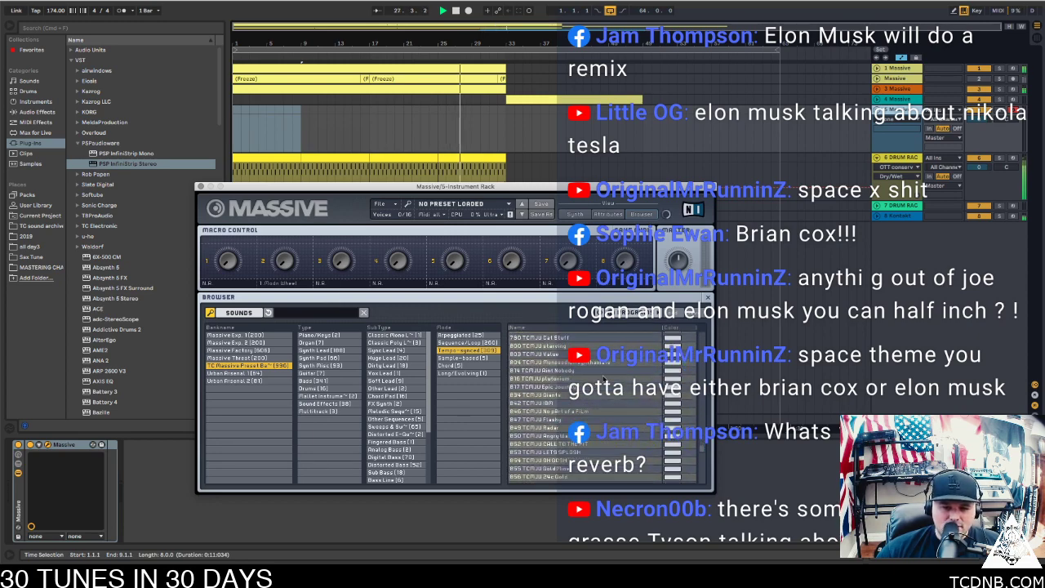
click(602, 379)
click(562, 380)
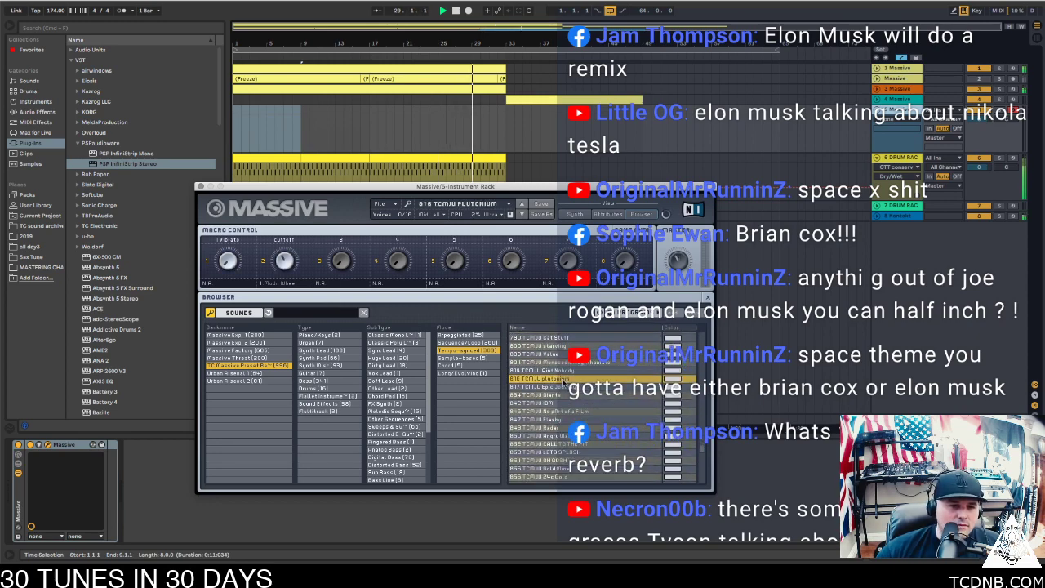
Close the Massive window and copy the fourth track's clip at bar 33 onto the new Massive track
drag(510, 191, 0, 148)
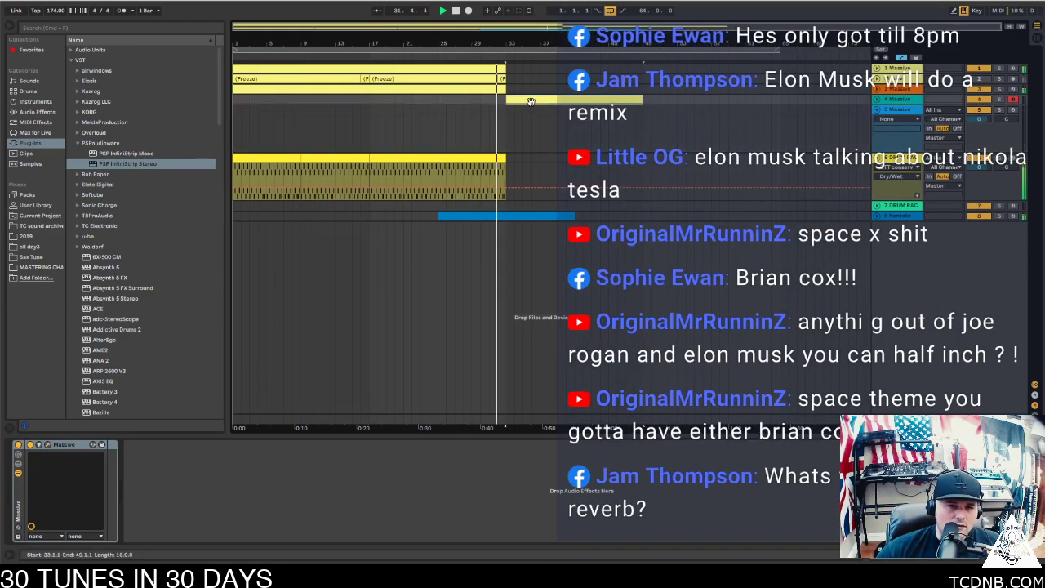
click(531, 120)
drag(529, 114, 530, 117)
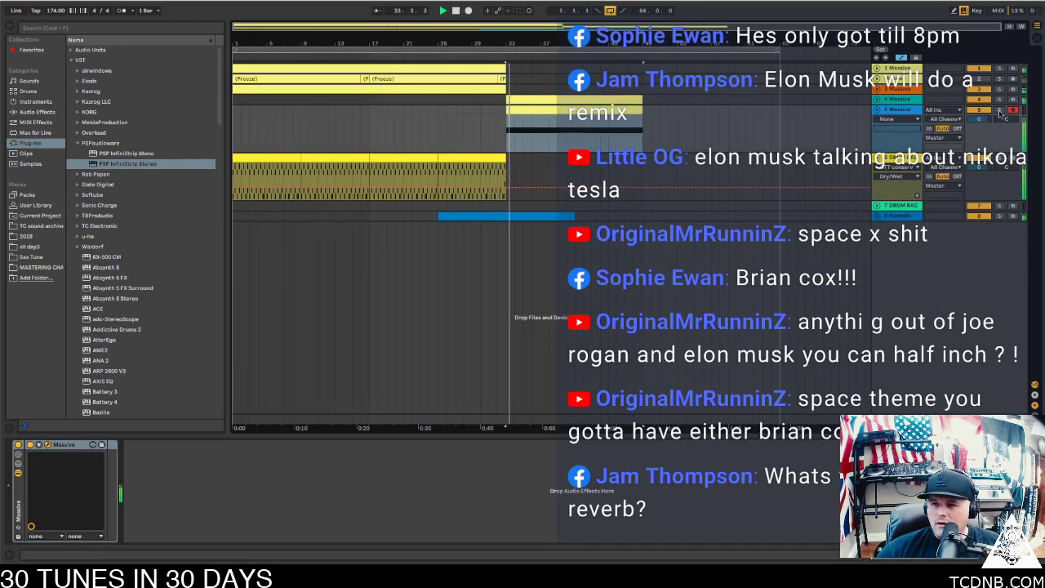
Solo the new Massive track, lower its volume to about -4.2 dB, and take it out of solo
click(999, 111)
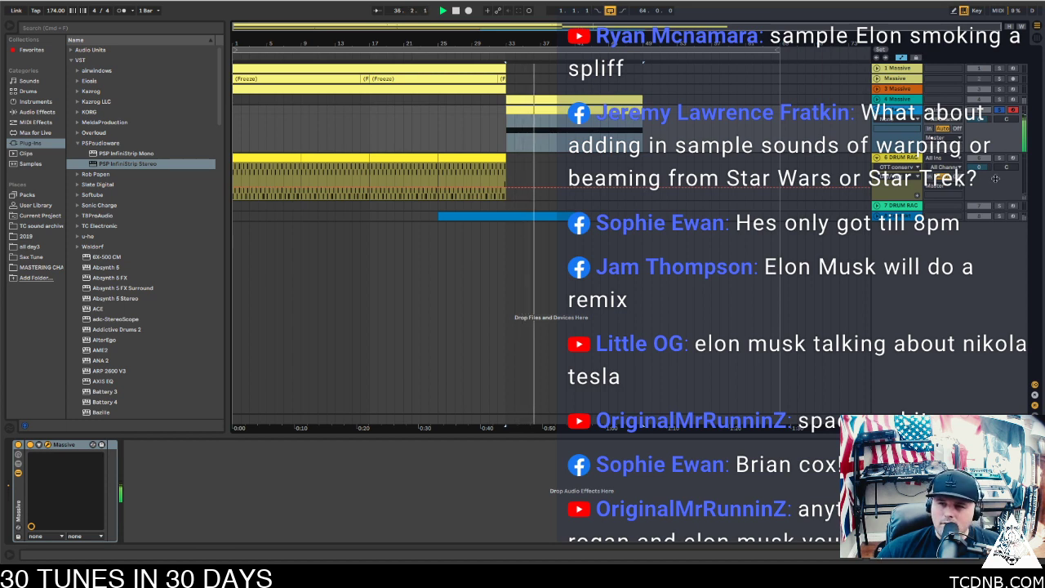
drag(979, 119, 980, 126)
click(1001, 110)
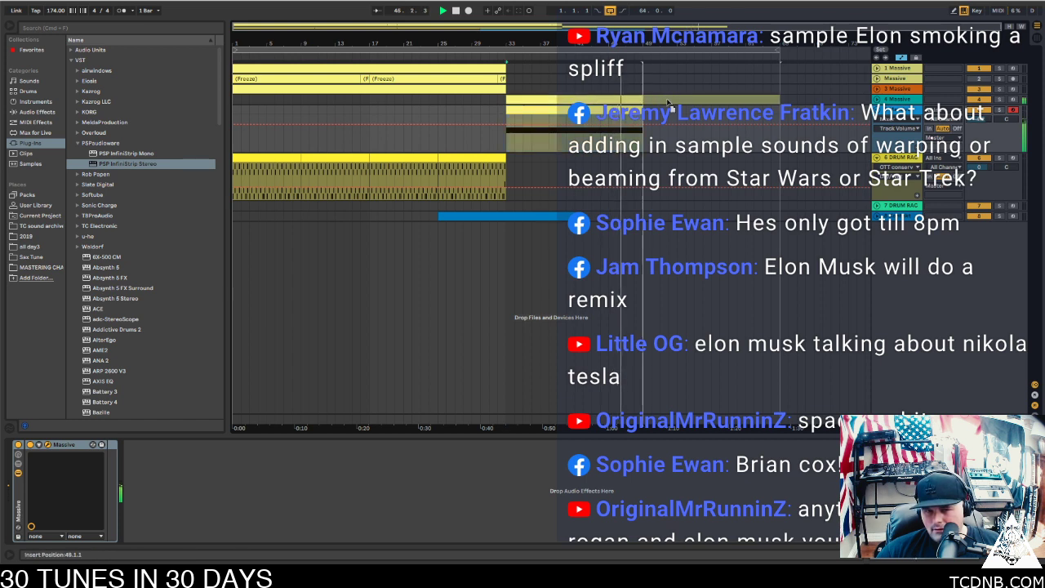
Check the fourth track's clip at bar 33 and play the arrangement from the start
click(526, 100)
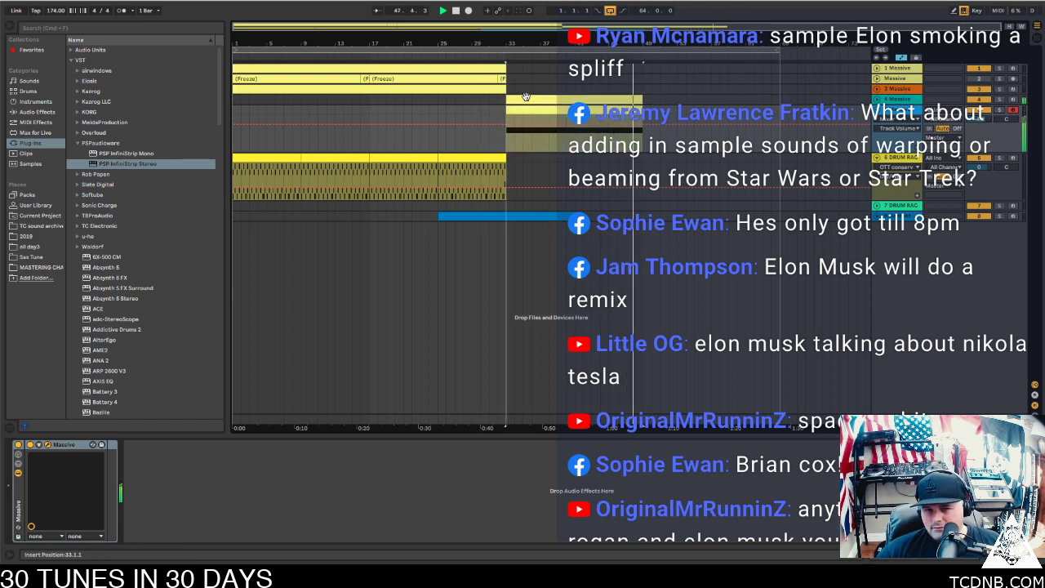
click(536, 102)
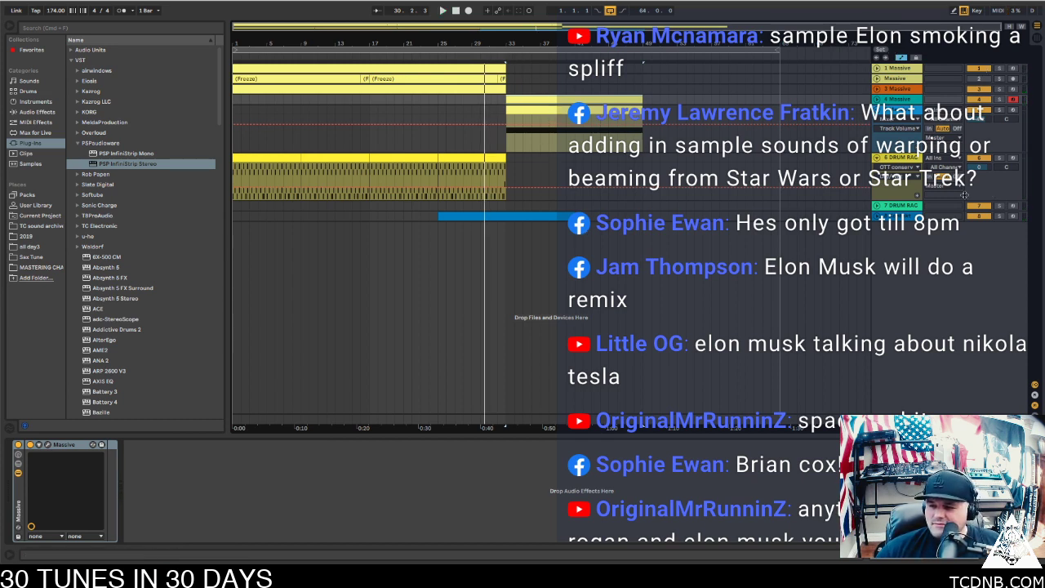
click(300, 67)
key(space)
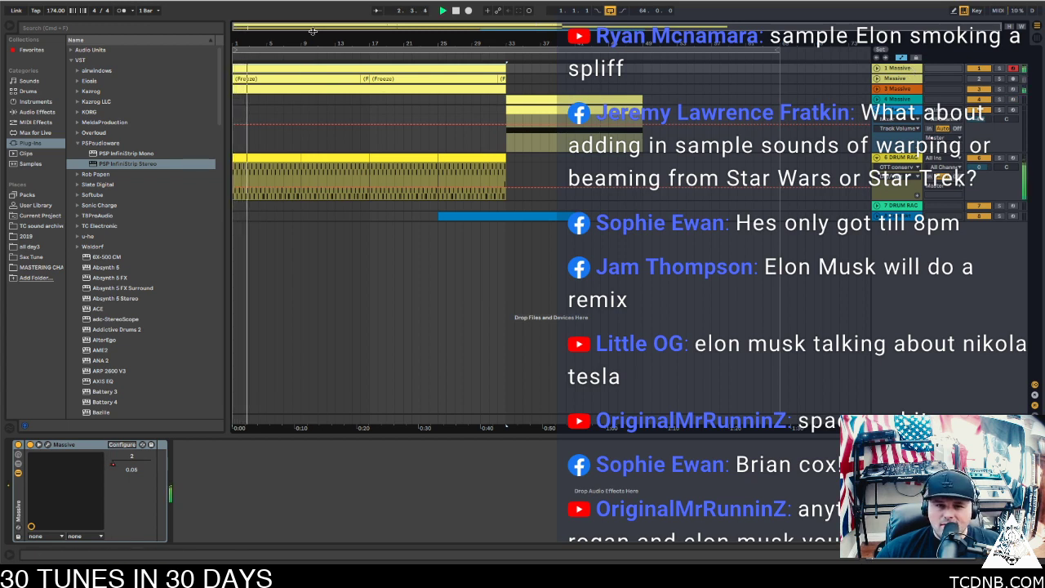
Extend the first frozen clip on the second Massive track over the other frozen clips to about bar 35
click(361, 76)
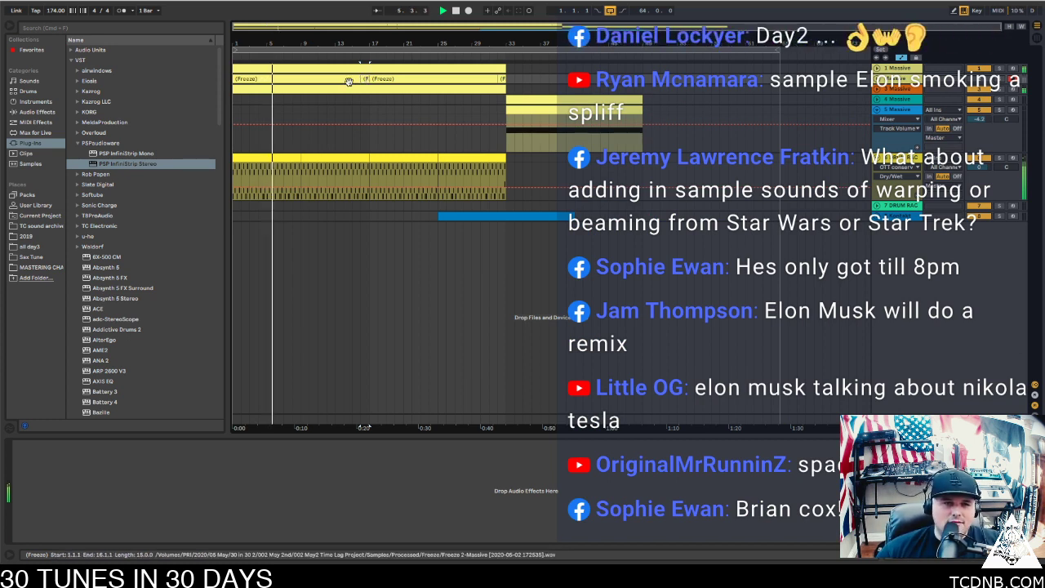
click(358, 78)
drag(359, 79, 527, 78)
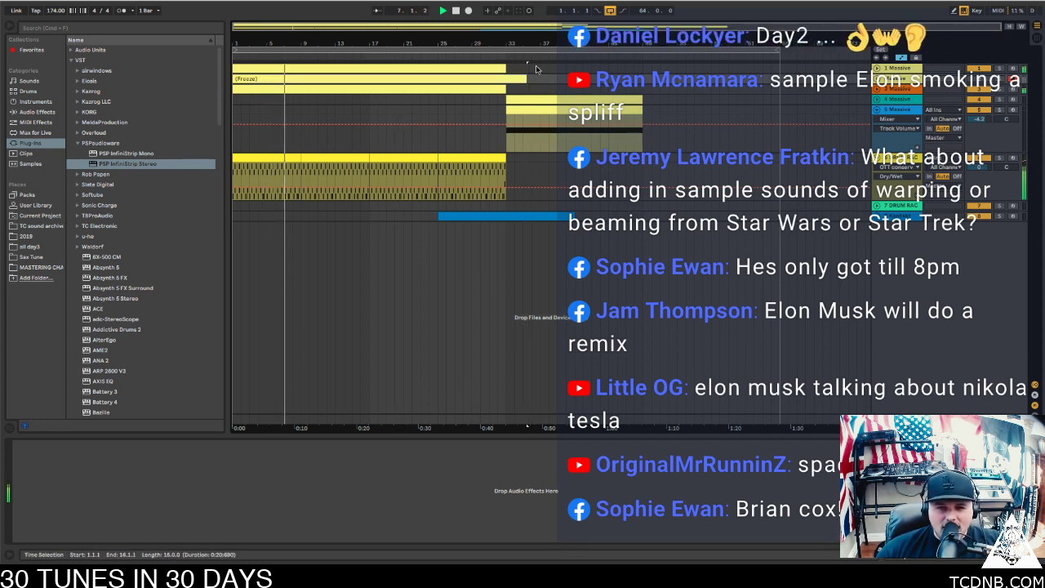
Switch the first two Massive tracks off and on during playback to compare their sound
click(984, 68)
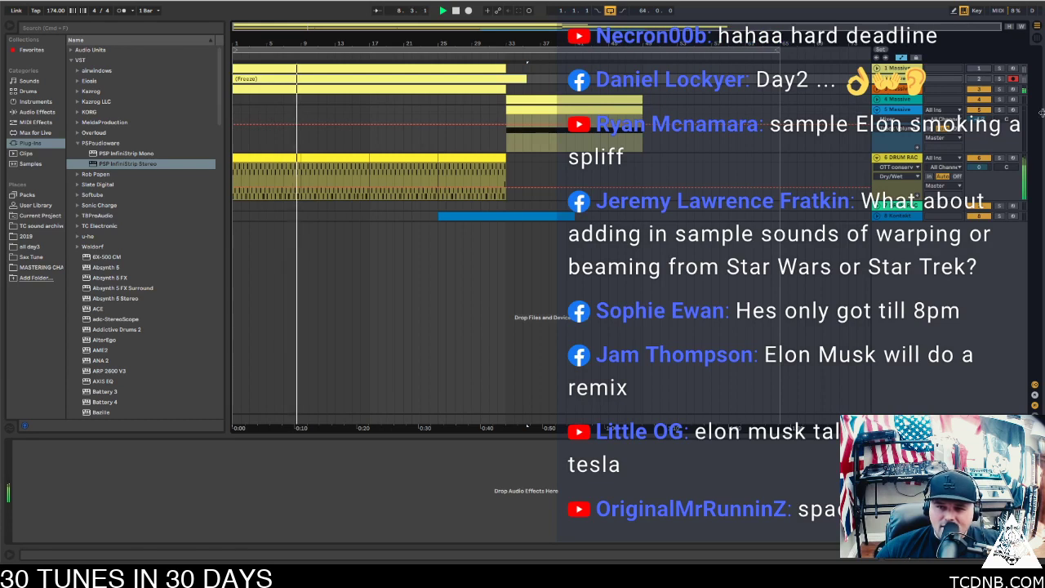
click(986, 78)
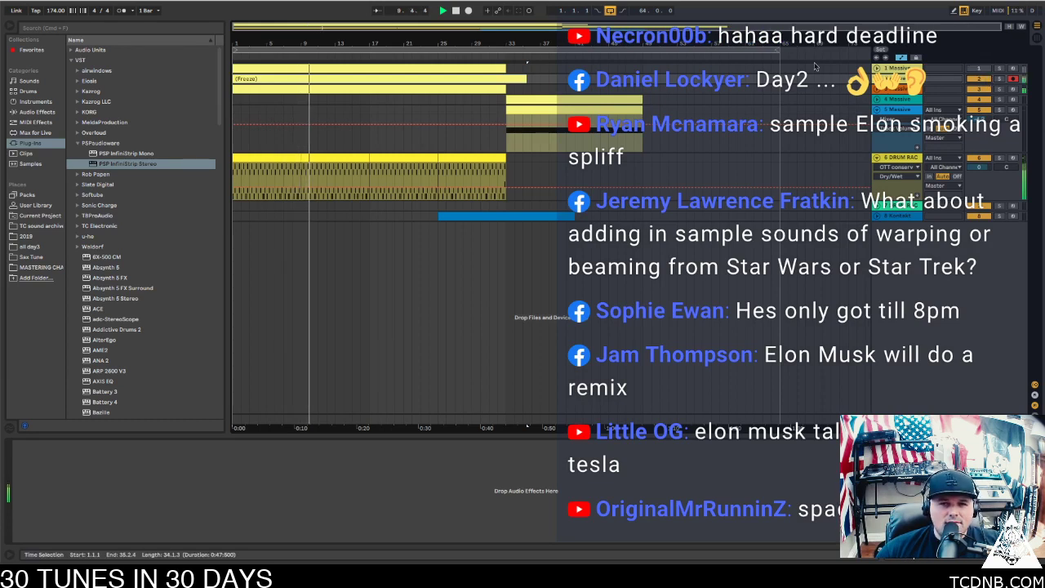
click(982, 79)
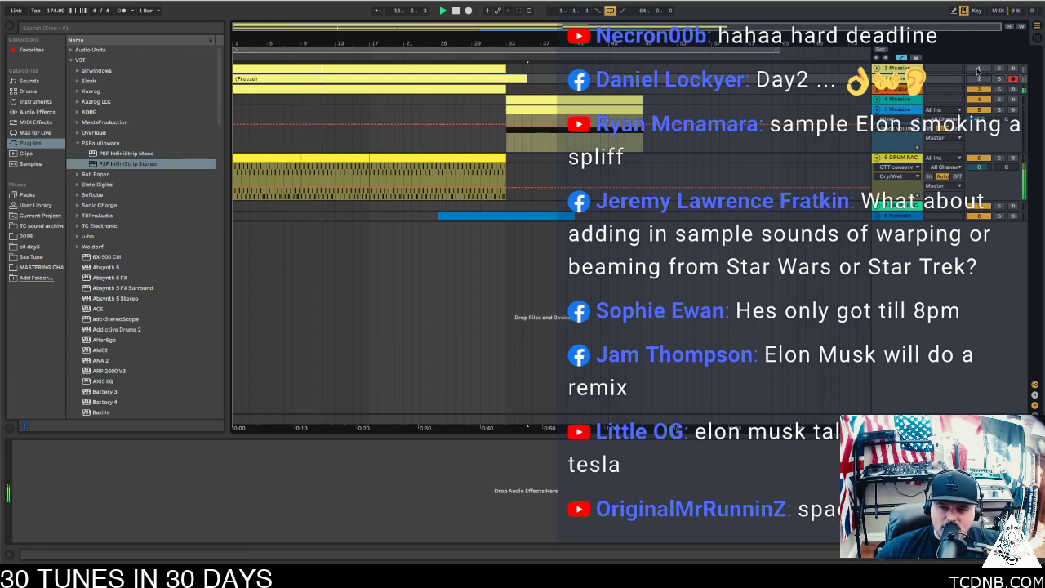
click(979, 69)
Delete the second Massive track holding the frozen clip and audition the drop from bar 33
click(890, 69)
click(892, 78)
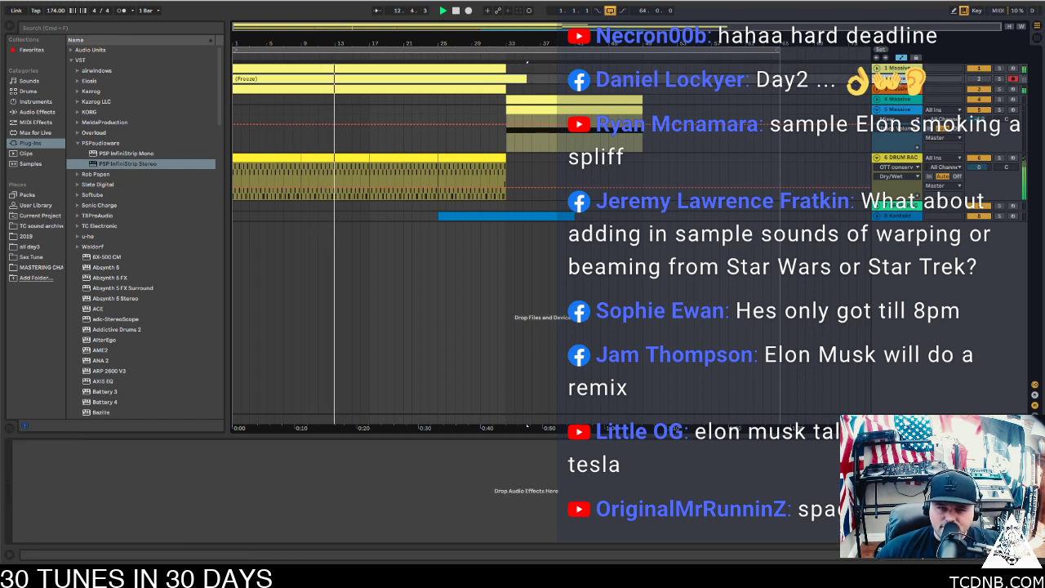
key(Delete)
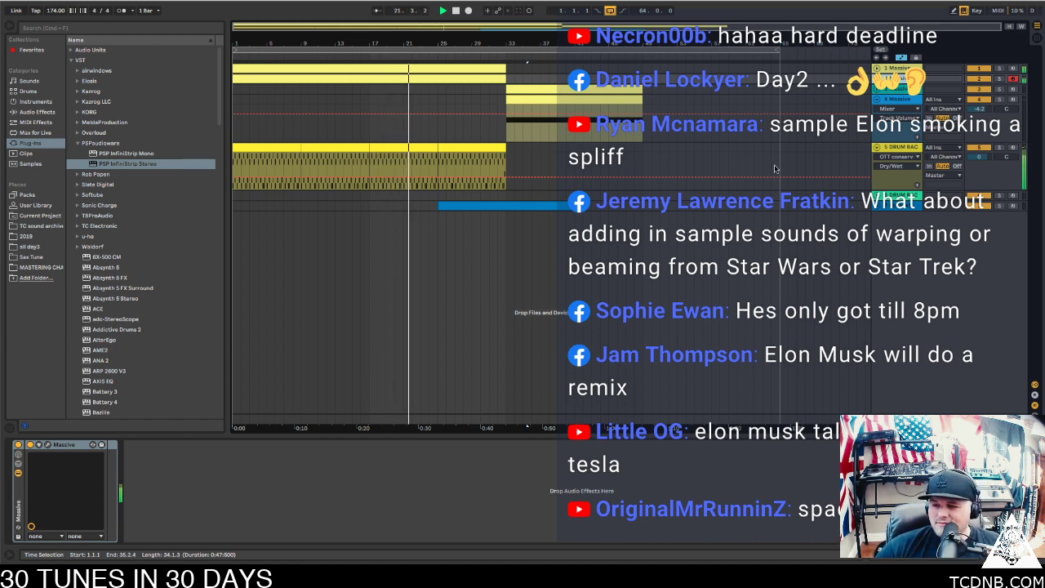
click(590, 84)
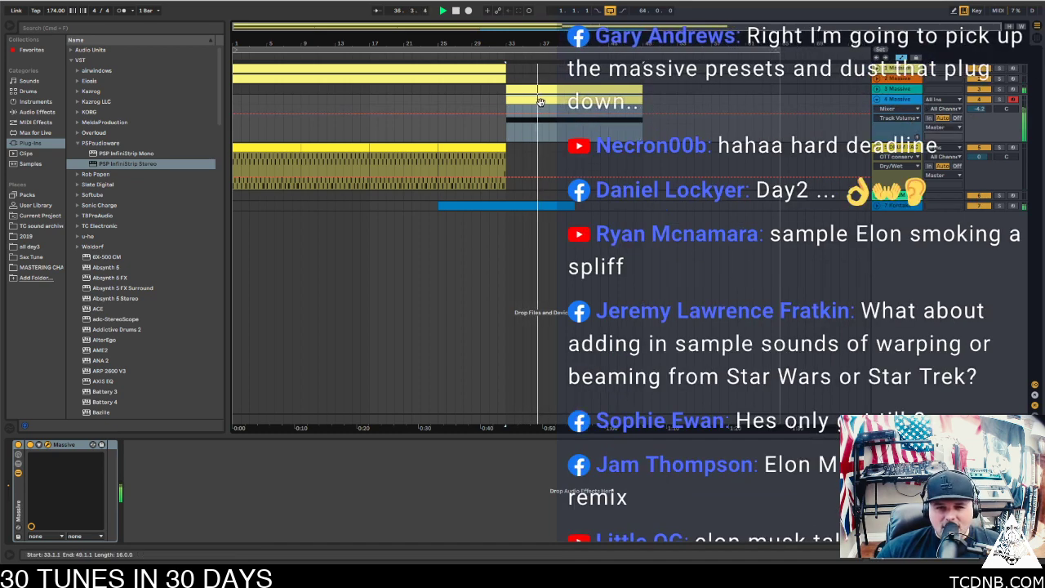
Insert a new audio track below the Kontakt track and start playback at the riser clip's start, bar 25
click(509, 207)
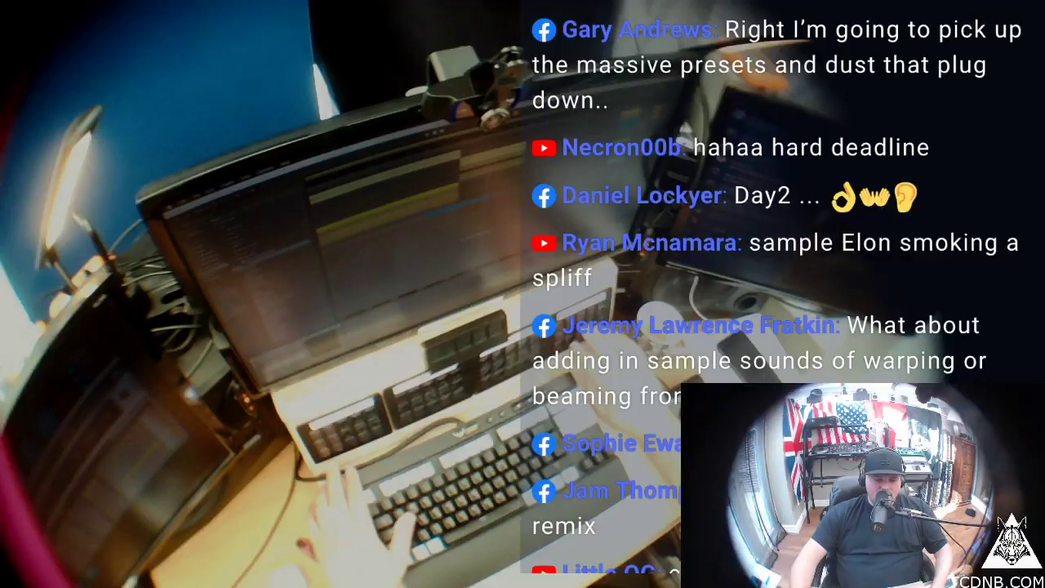
key(ctrl+t)
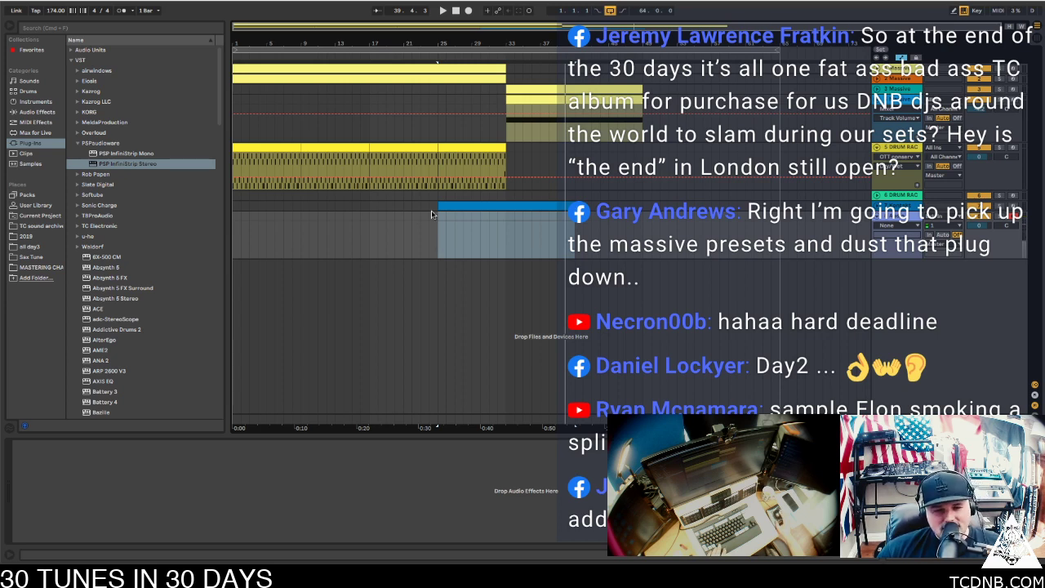
key(space)
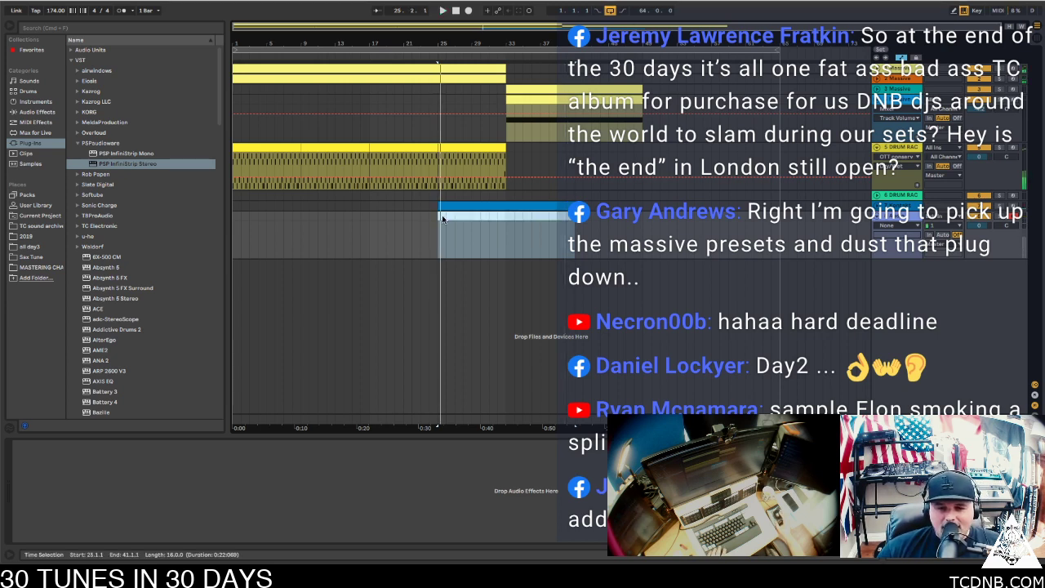
Try to record onto the new audio track from bar 25, then undo the take
click(437, 214)
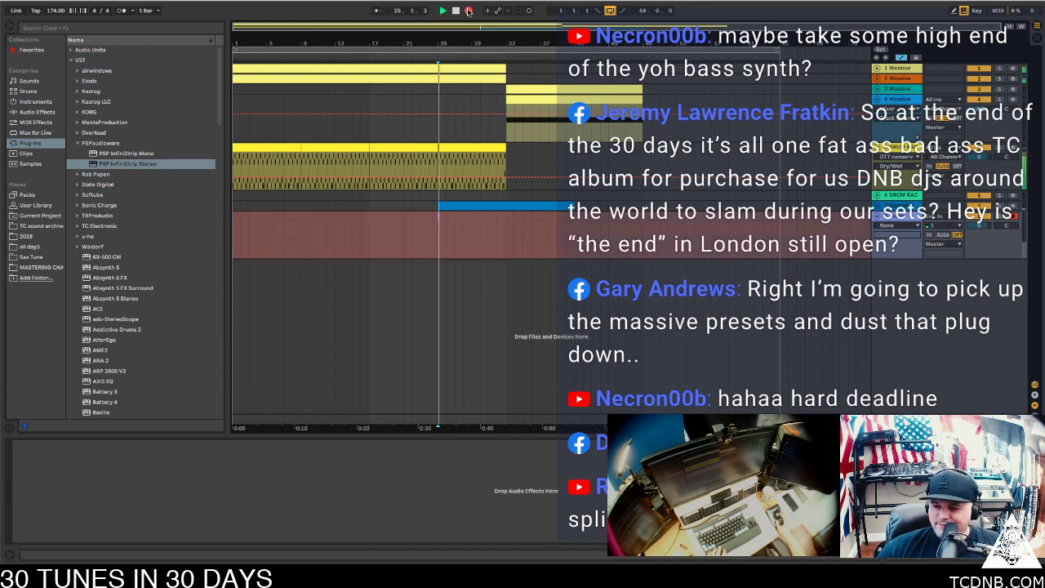
key(space)
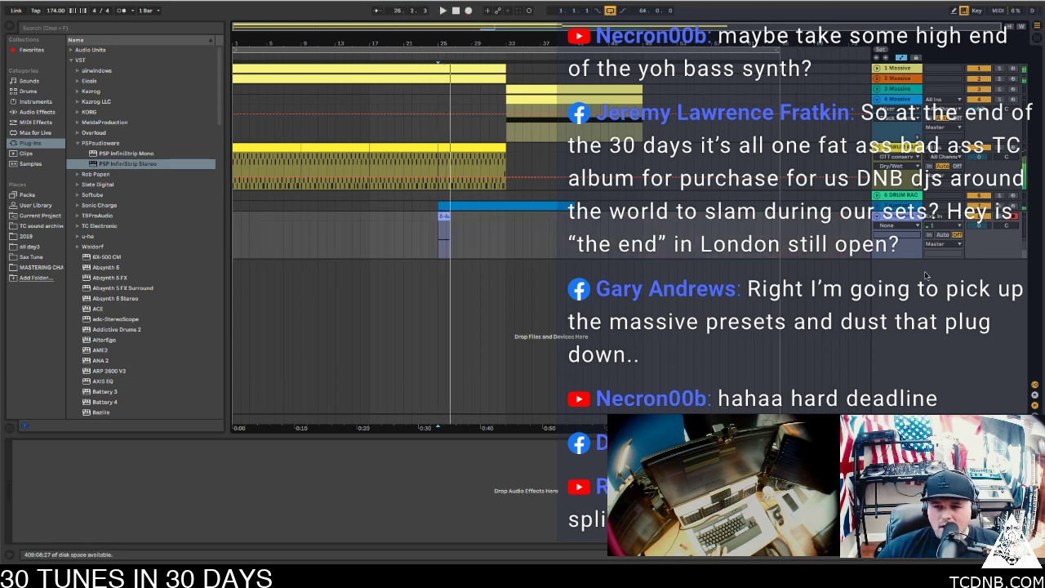
key(super+z)
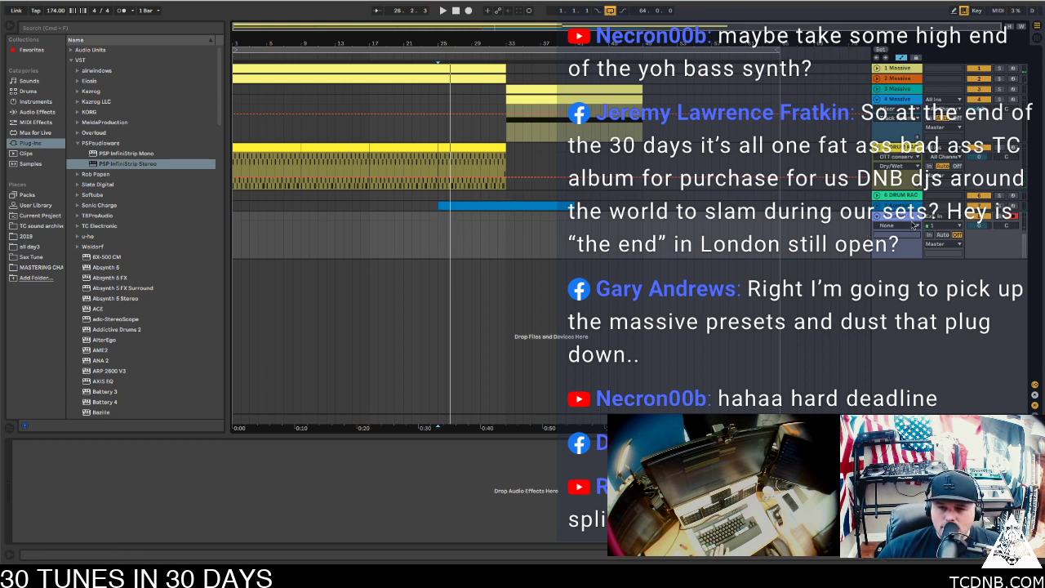
Set the new audio track's input to 7-Kontakt
click(941, 215)
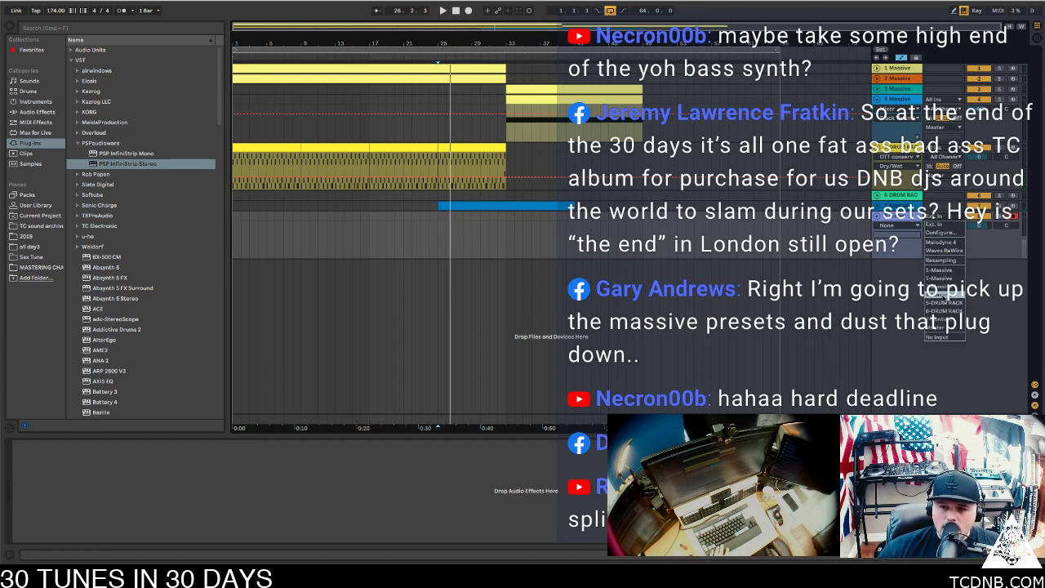
click(940, 318)
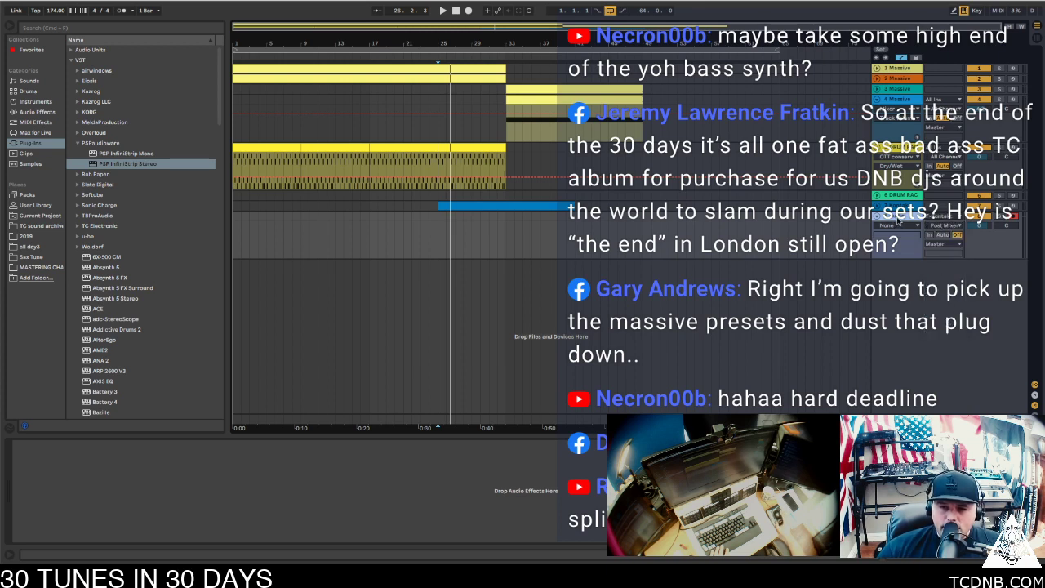
click(835, 210)
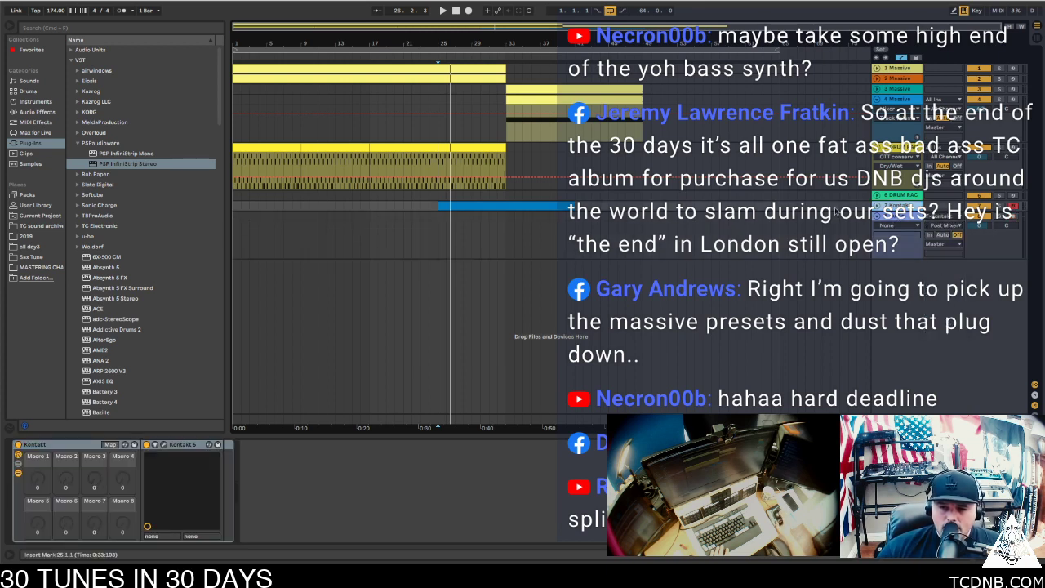
Record the Kontakt riser onto the audio track from bar 25 to about bar 41
click(438, 216)
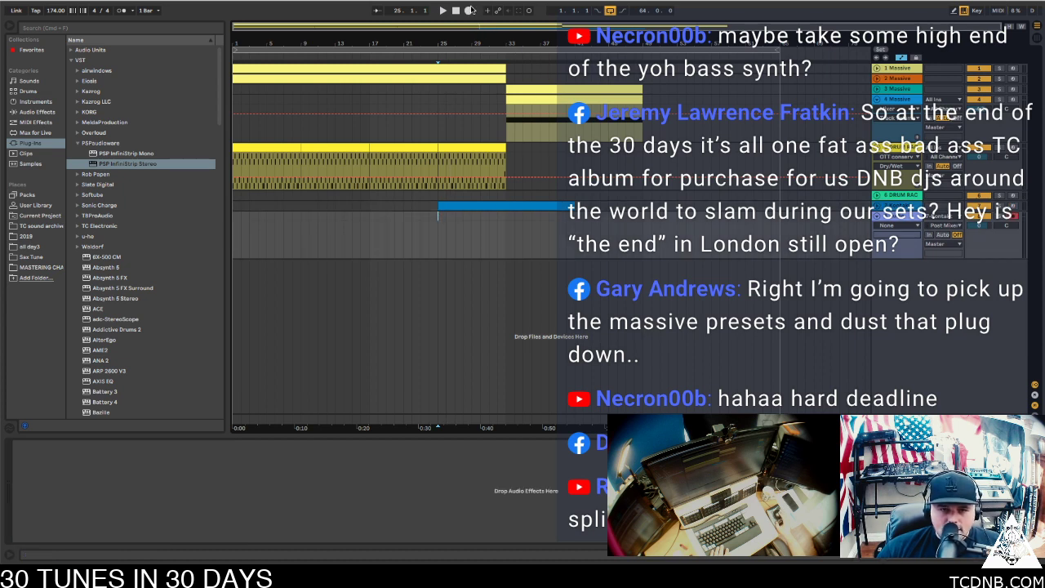
click(464, 143)
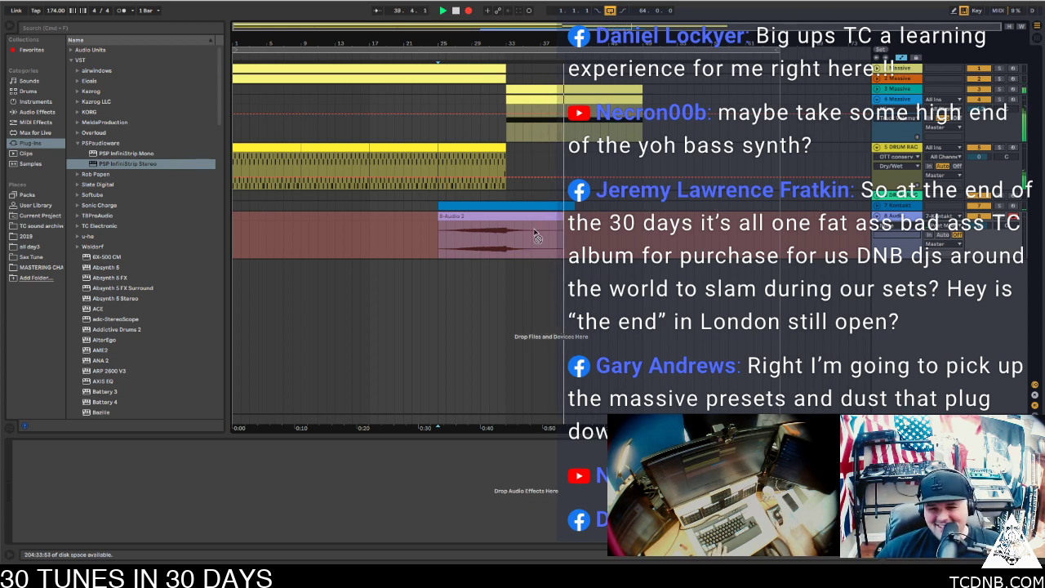
key(space)
Play back the recorded riser from bar 25 and move the Kontakt clip so it starts at bar 41
key(space)
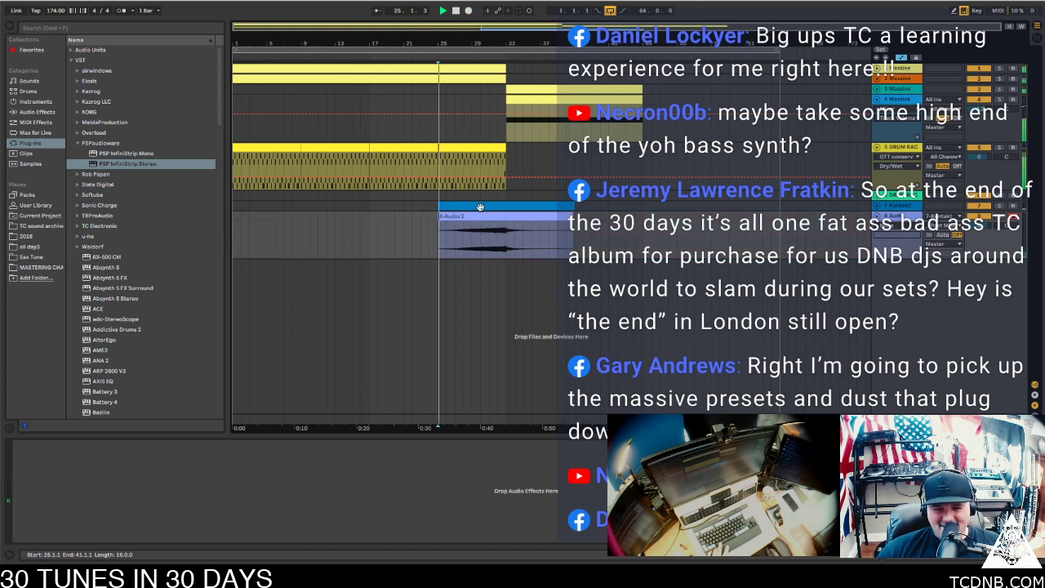
click(618, 208)
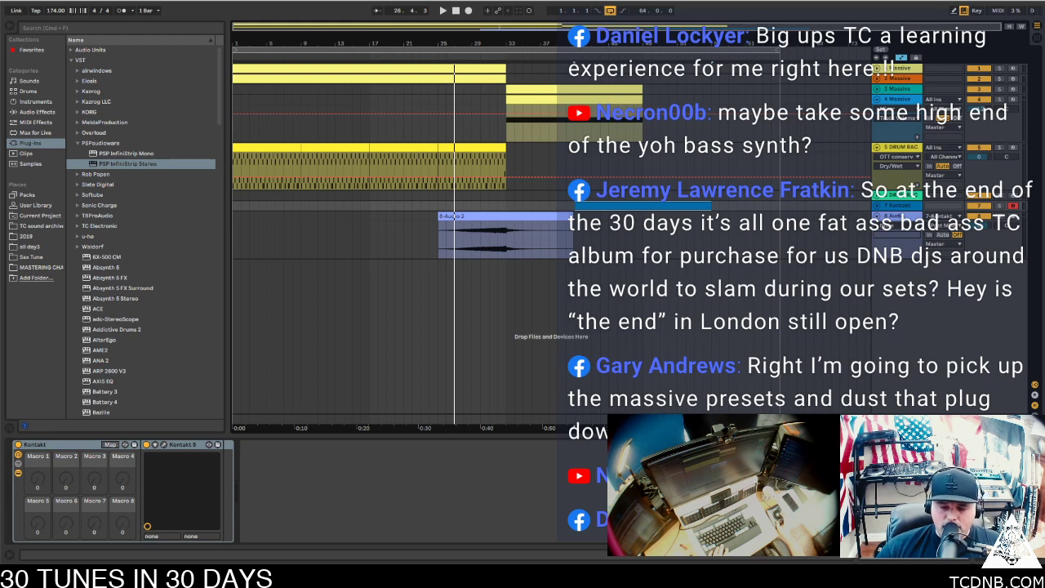
click(711, 233)
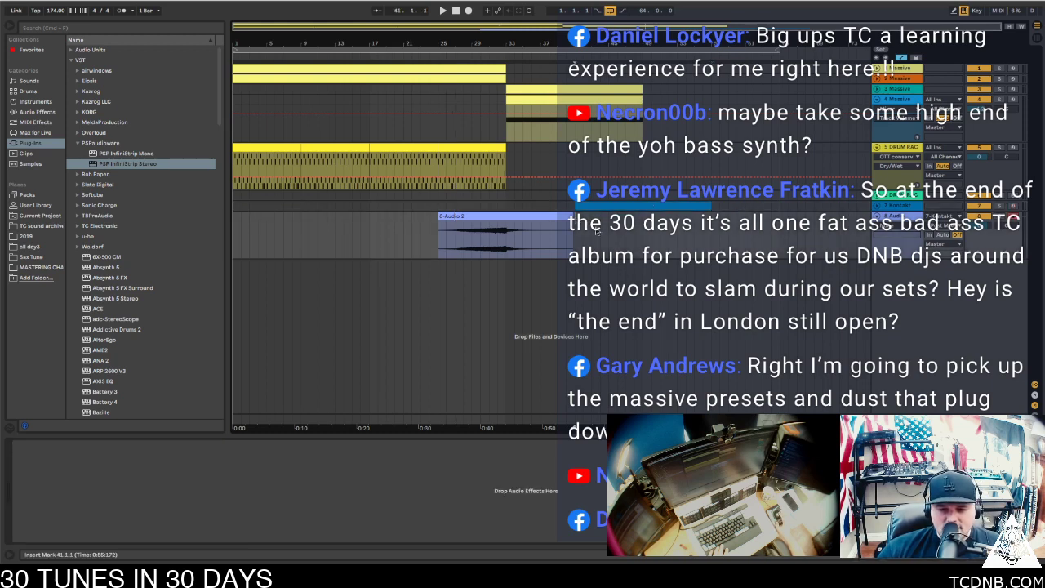
click(607, 205)
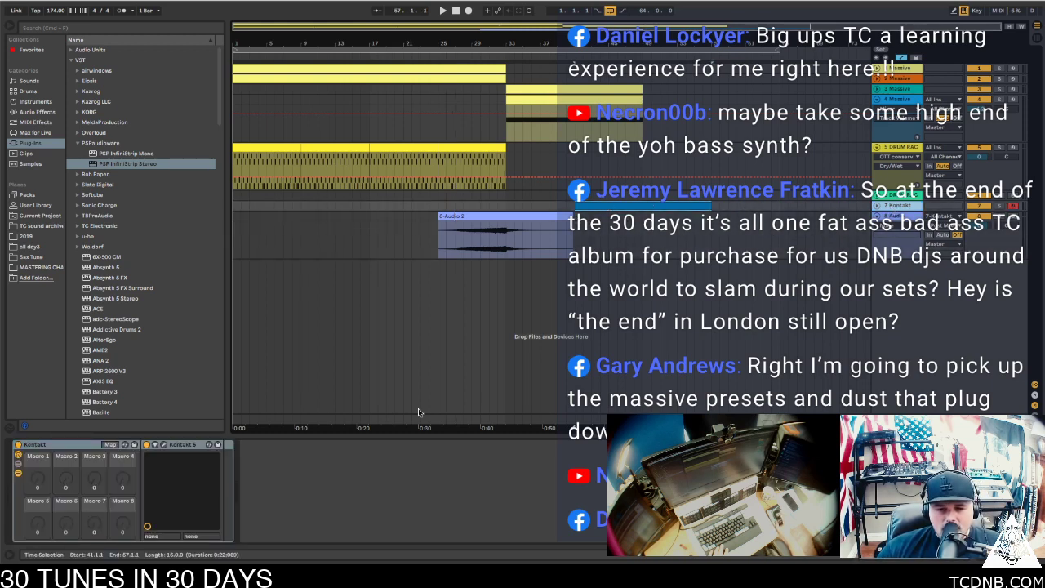
Load Swoosh Into Void from Kontakt's Rise & Hit library and remove the Machine Stop instrument without saving its changes
click(163, 445)
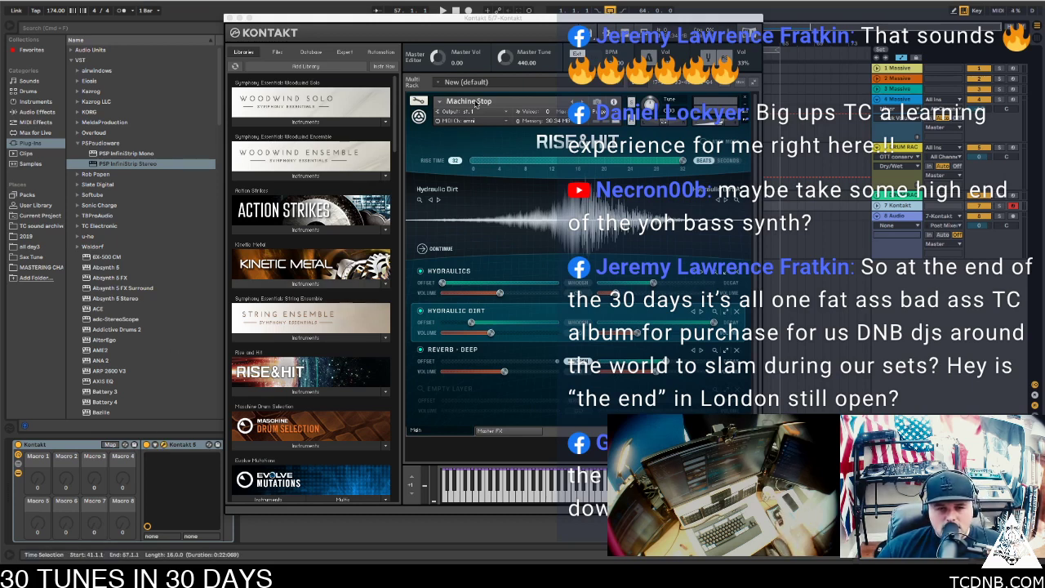
click(302, 392)
scroll(302, 394, down, 5)
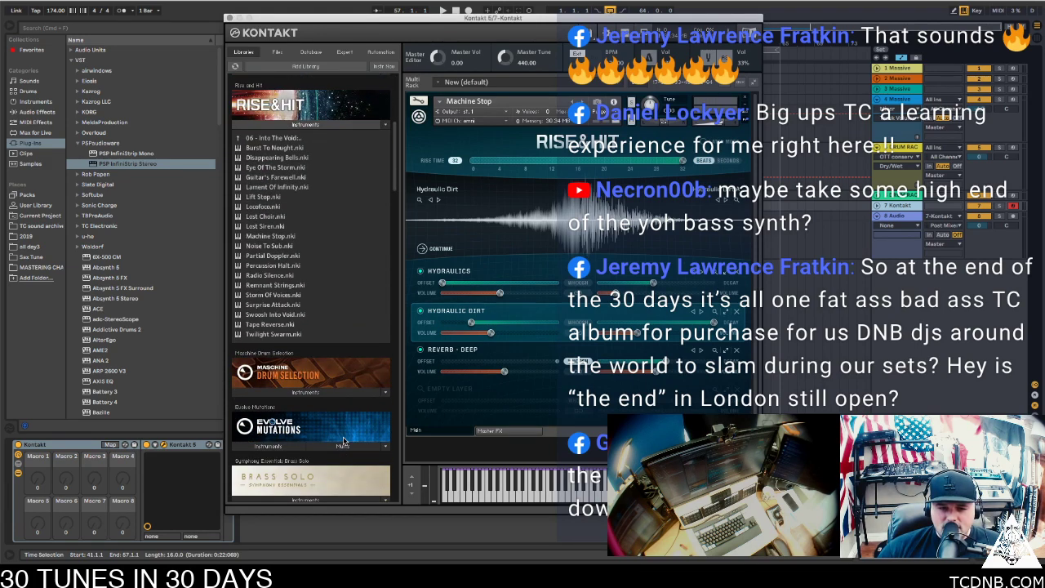
scroll(303, 327, up, 1)
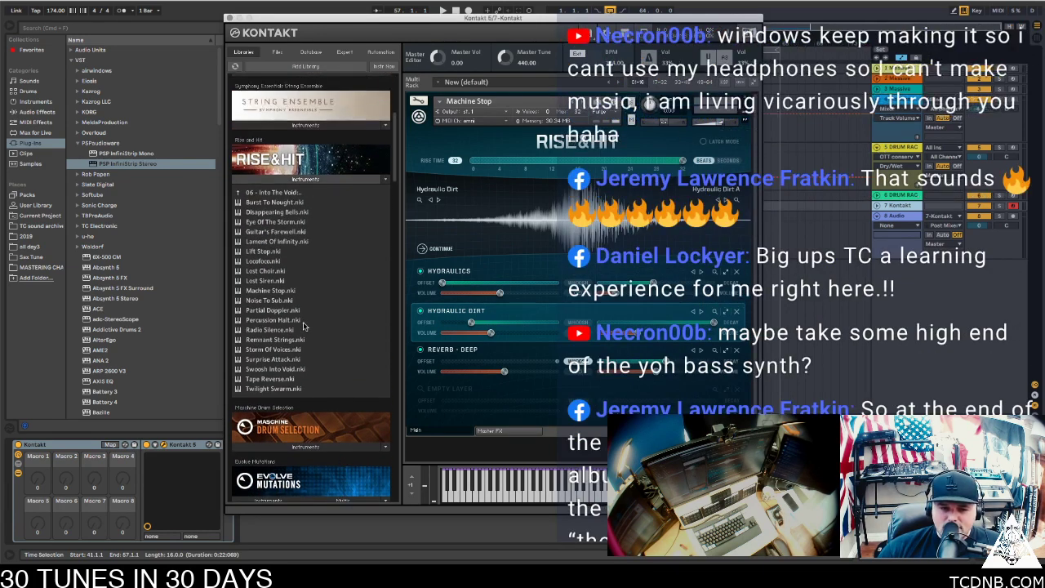
double_click(272, 373)
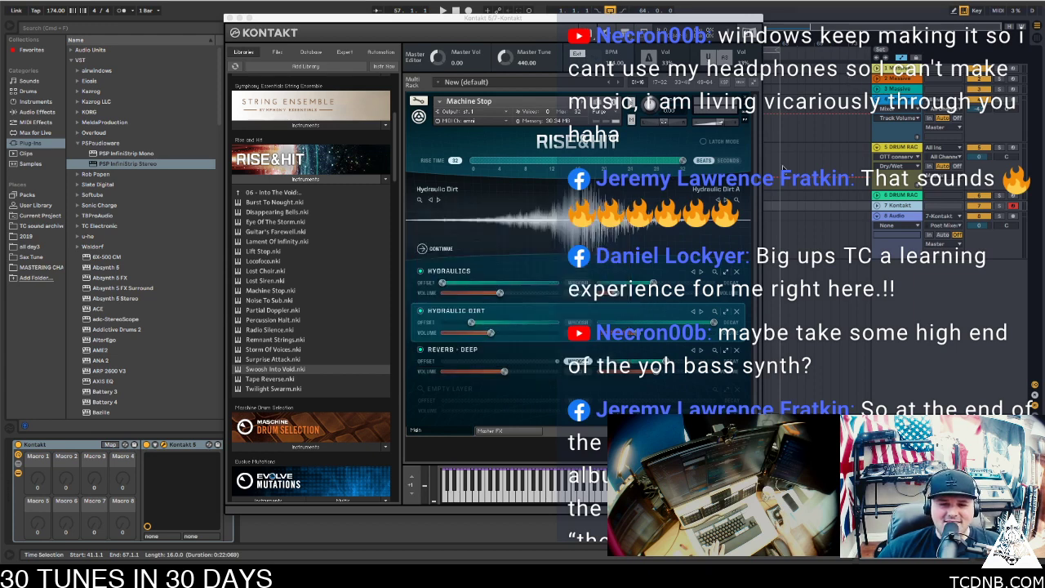
click(743, 97)
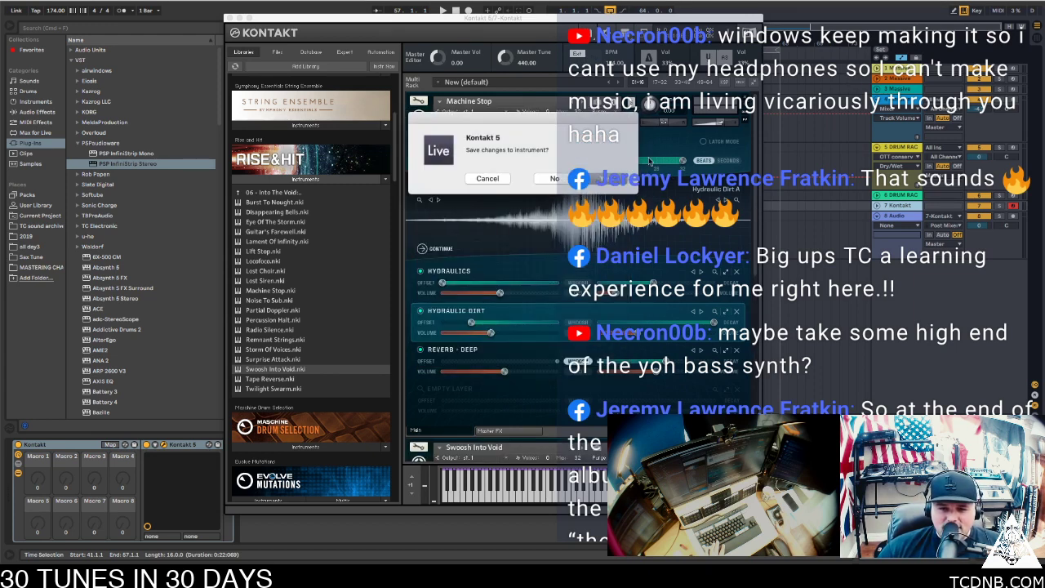
click(555, 179)
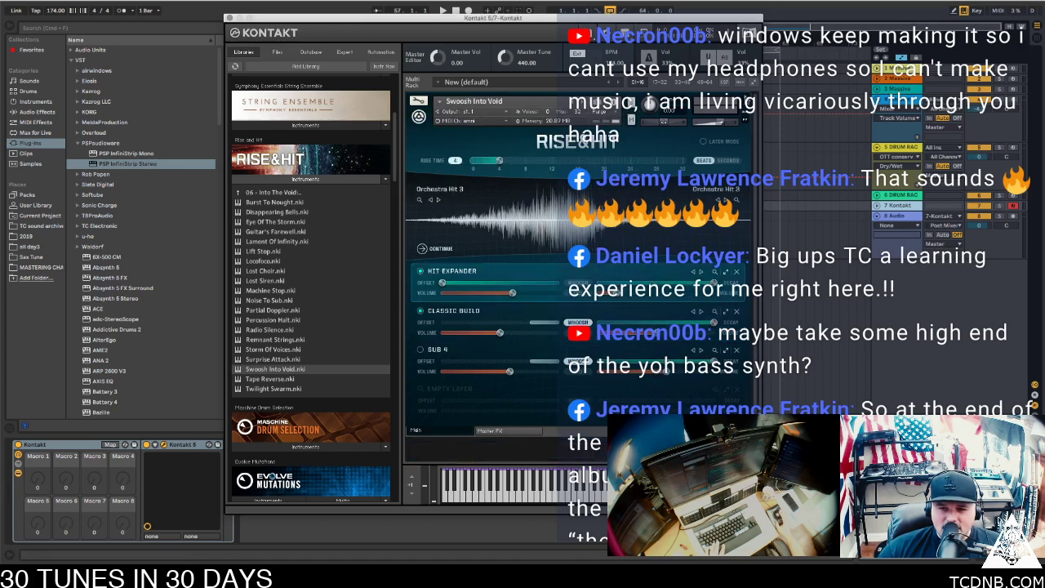
Remove and reload Swoosh Into Void in the Kontakt rack, and set its rise time to about 30 beats
click(745, 101)
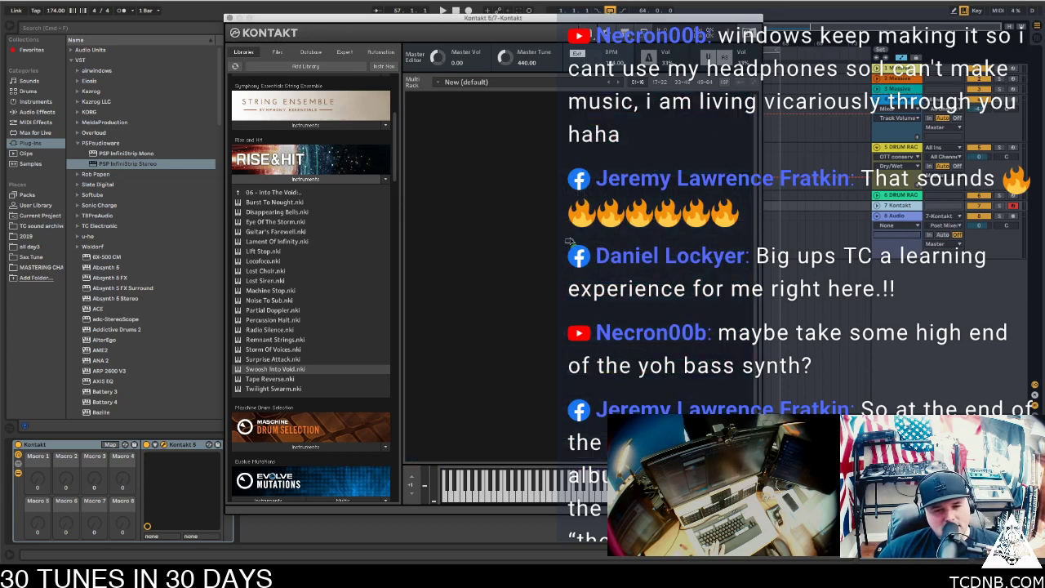
drag(570, 241, 570, 241)
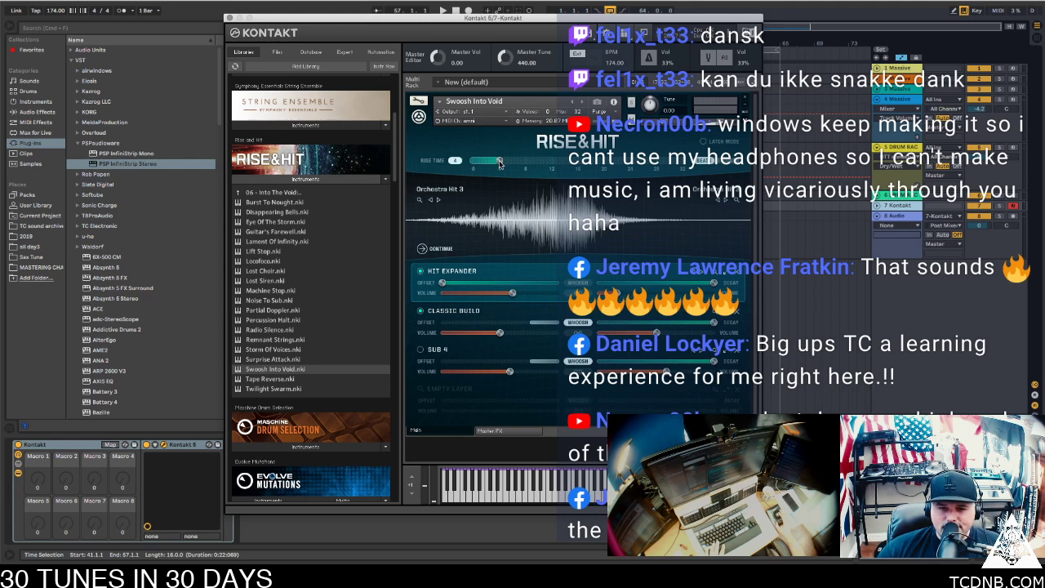
drag(500, 164, 675, 163)
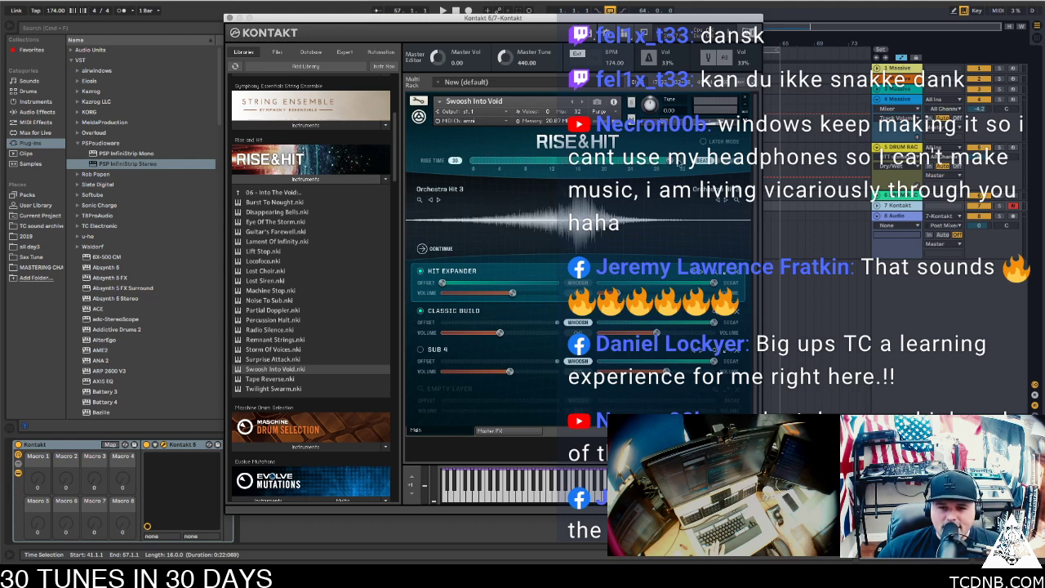
click(230, 18)
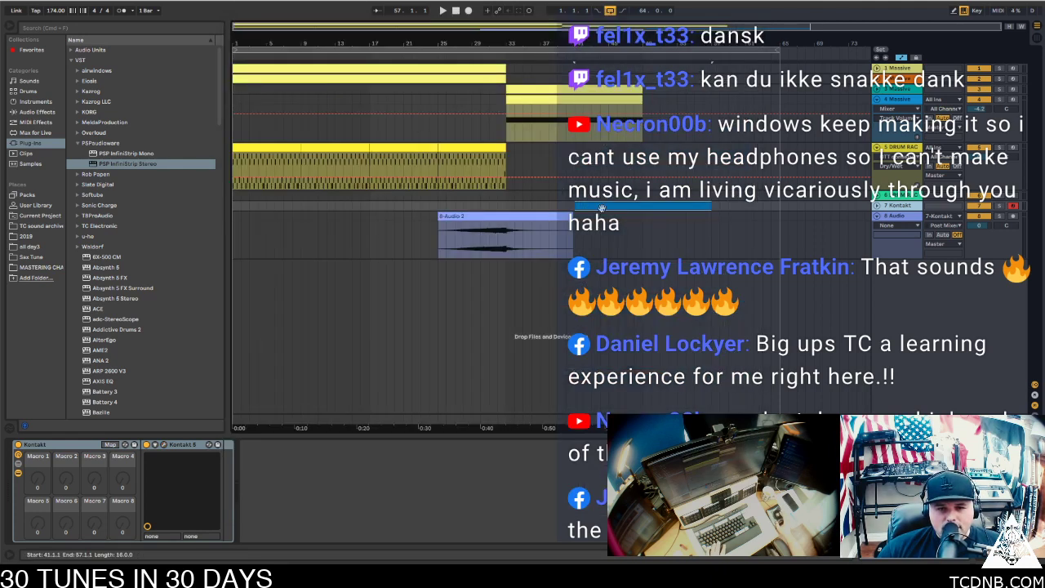
While playing the drop from bar 33, set the fourth track's volume to -6.5 dB and the third track's to -1.0 dB
click(538, 88)
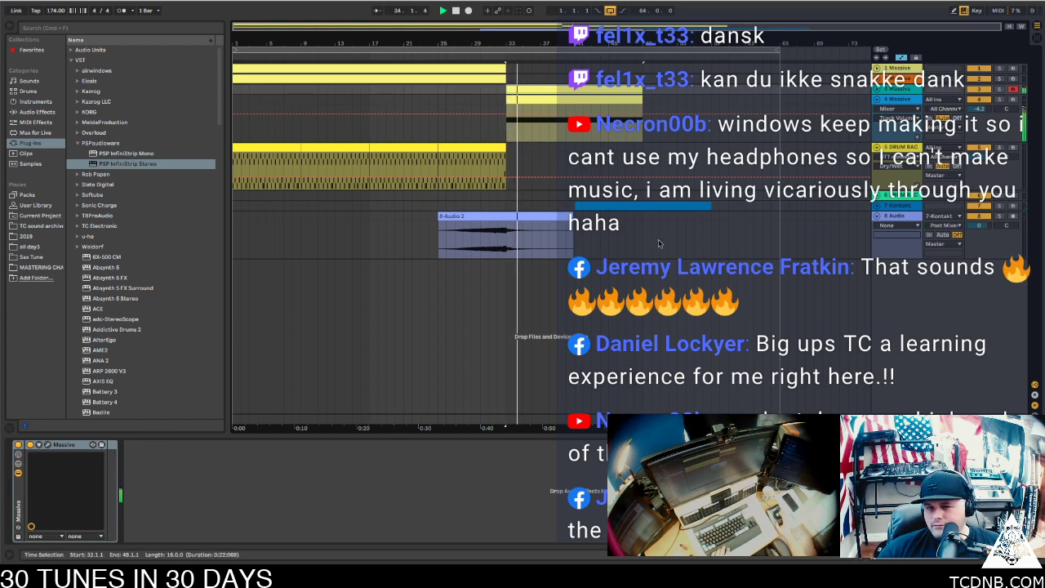
drag(982, 109, 983, 122)
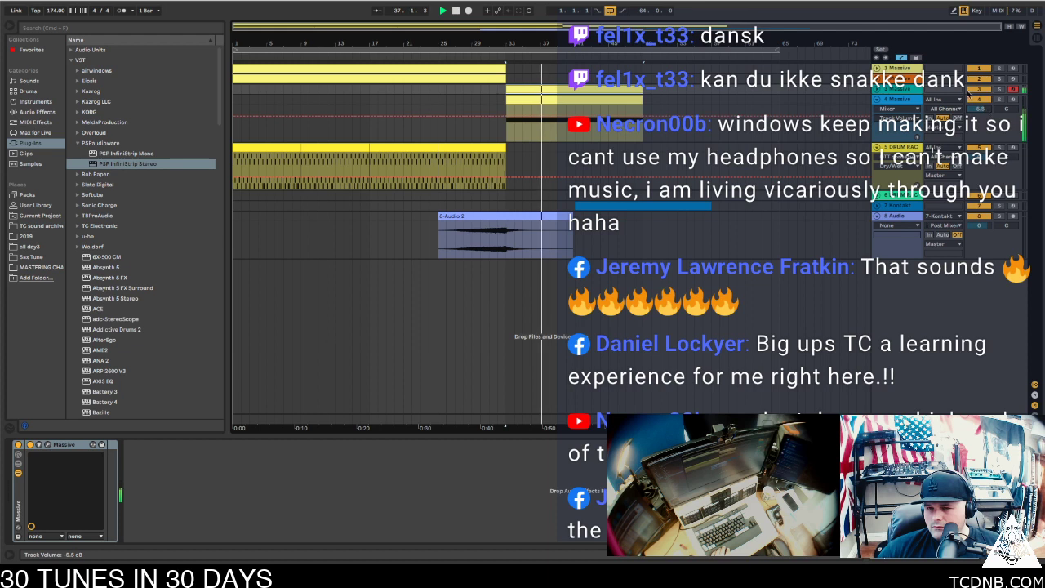
click(878, 89)
drag(980, 98, 981, 101)
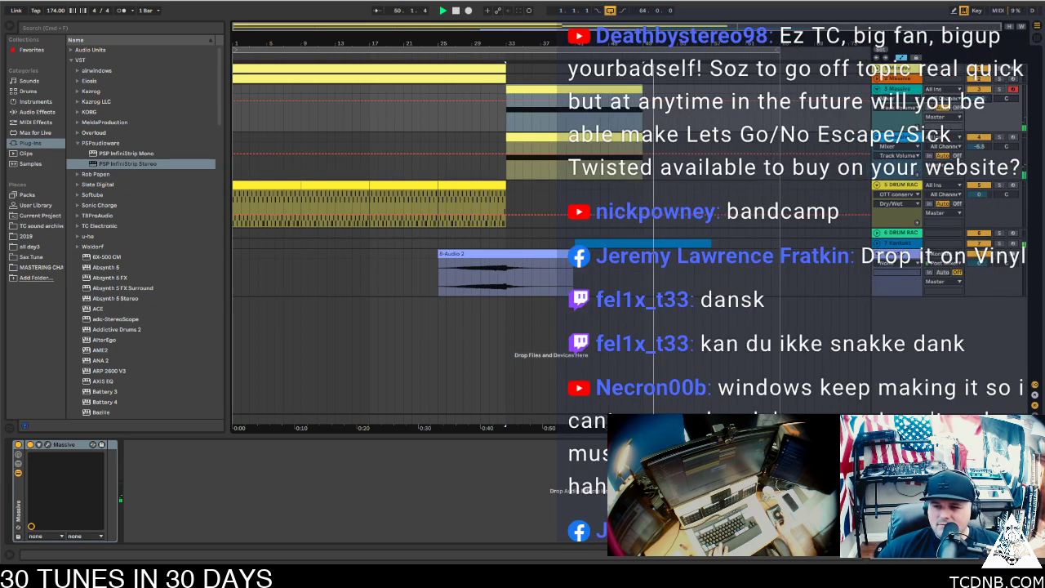
key(space)
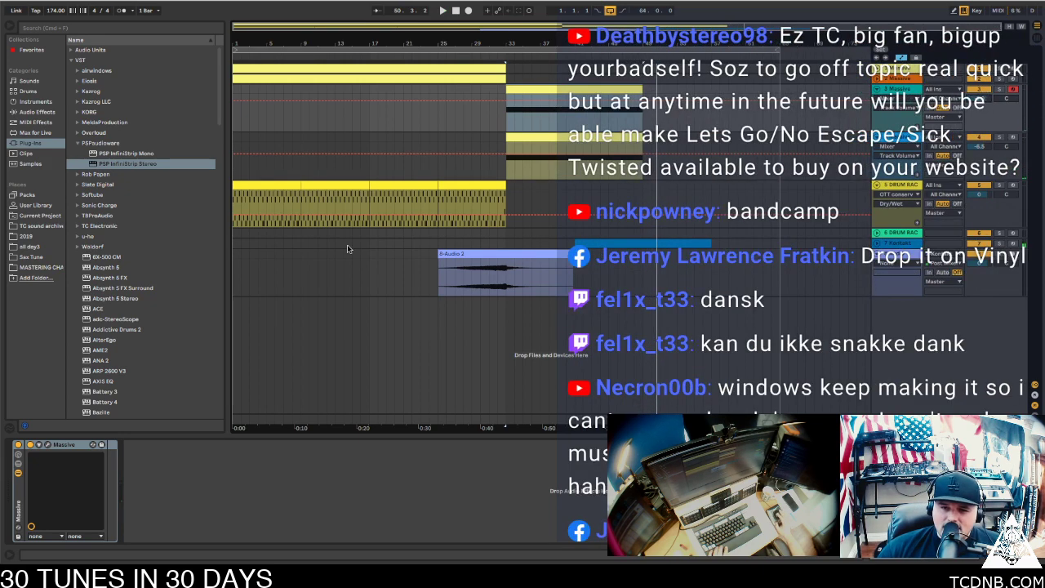
Play the arrangement from bar 1 through the recorded riser and into the drop to check the transition
click(576, 281)
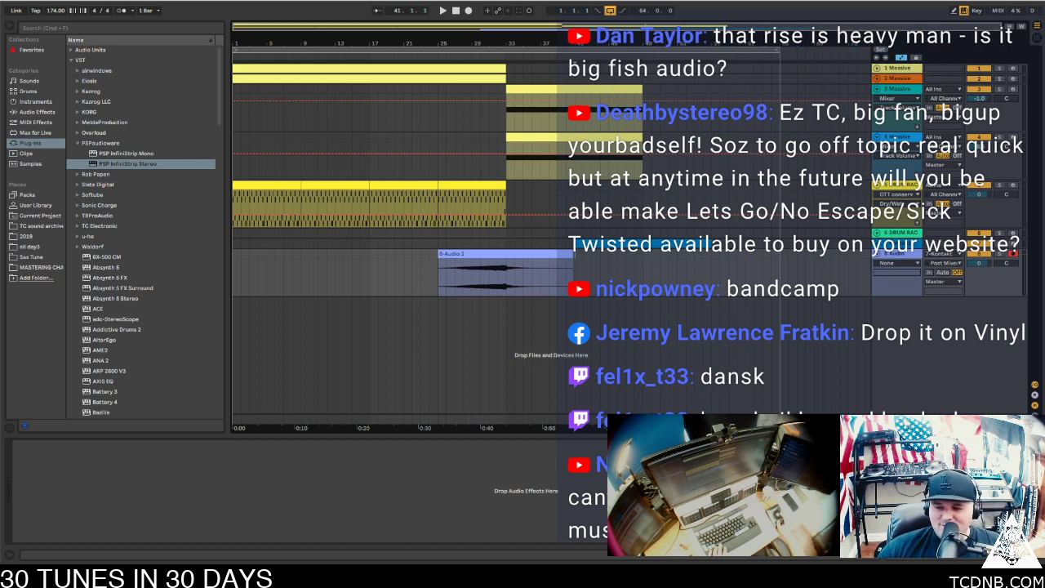
click(259, 68)
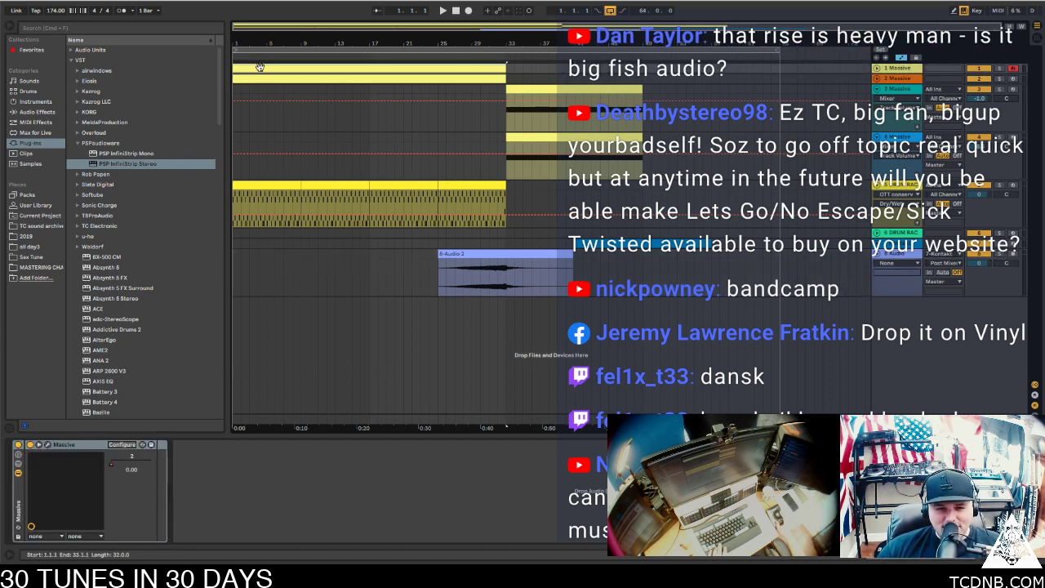
key(space)
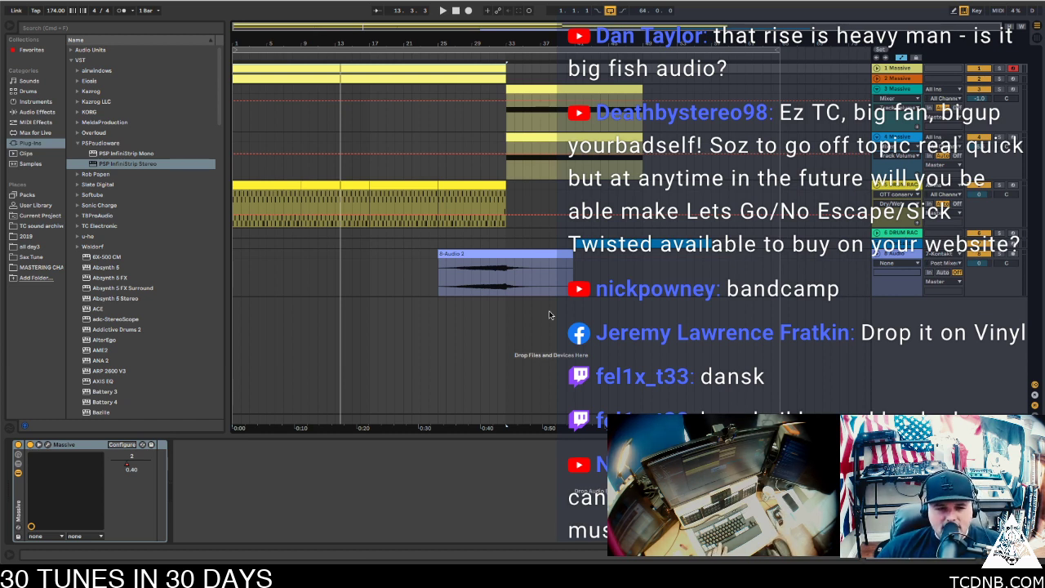
click(268, 184)
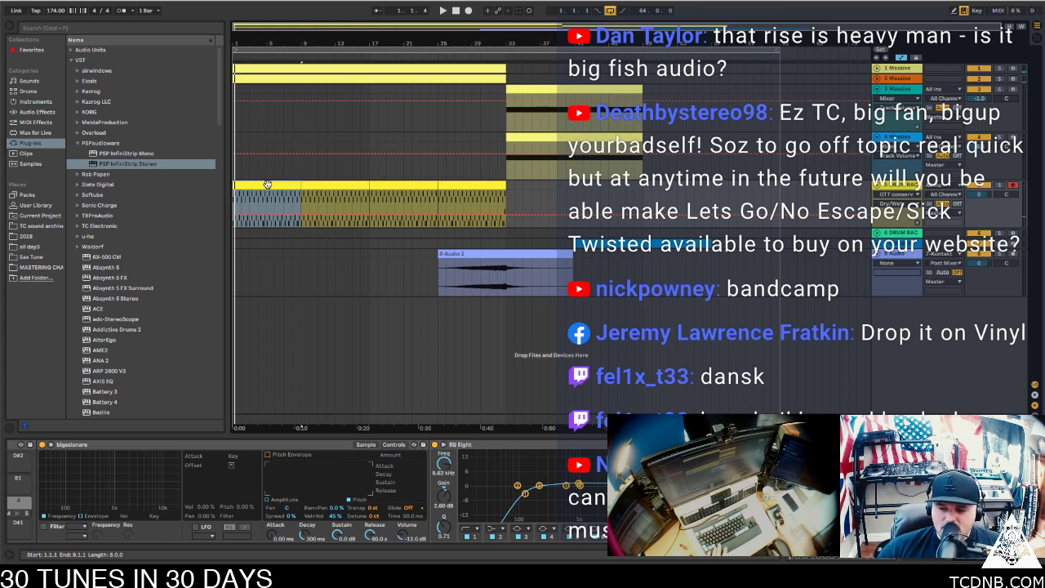
key(space)
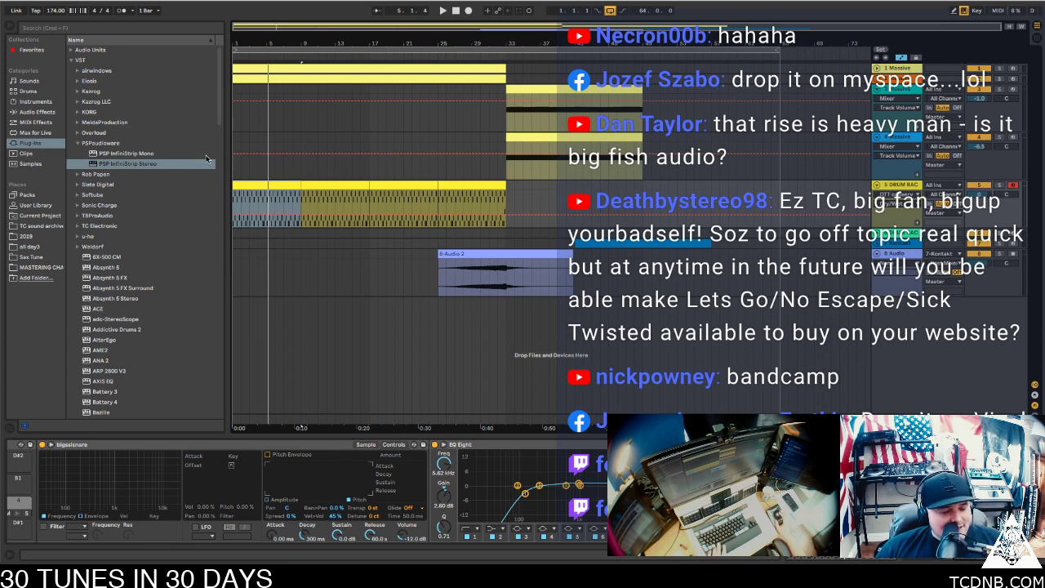
click(256, 188)
key(space)
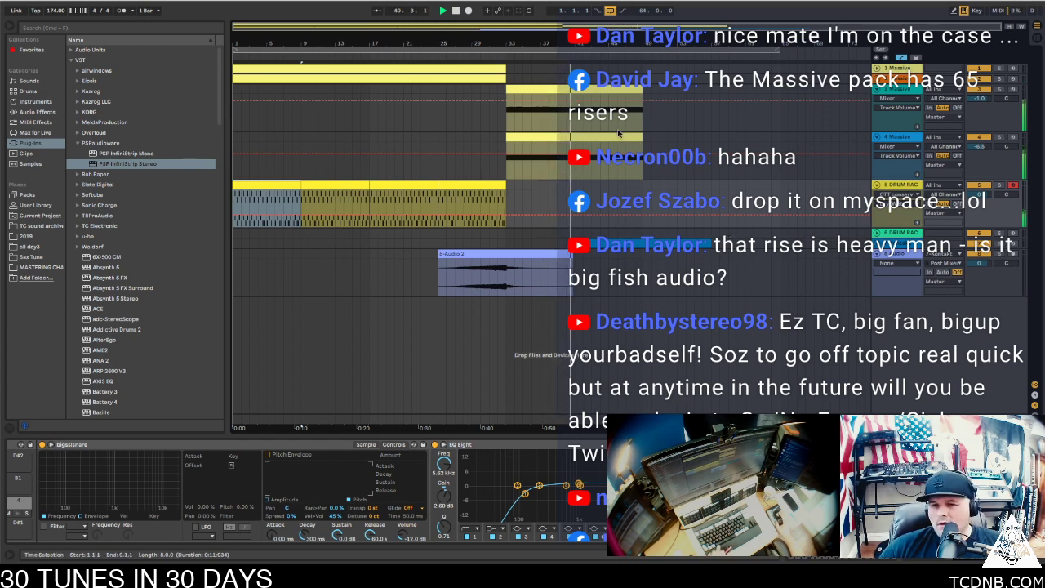
Solo the fourth track and, in its Massive voicing settings, enable a slight unison spread for Pitch Cutoff and Pan Position
click(913, 139)
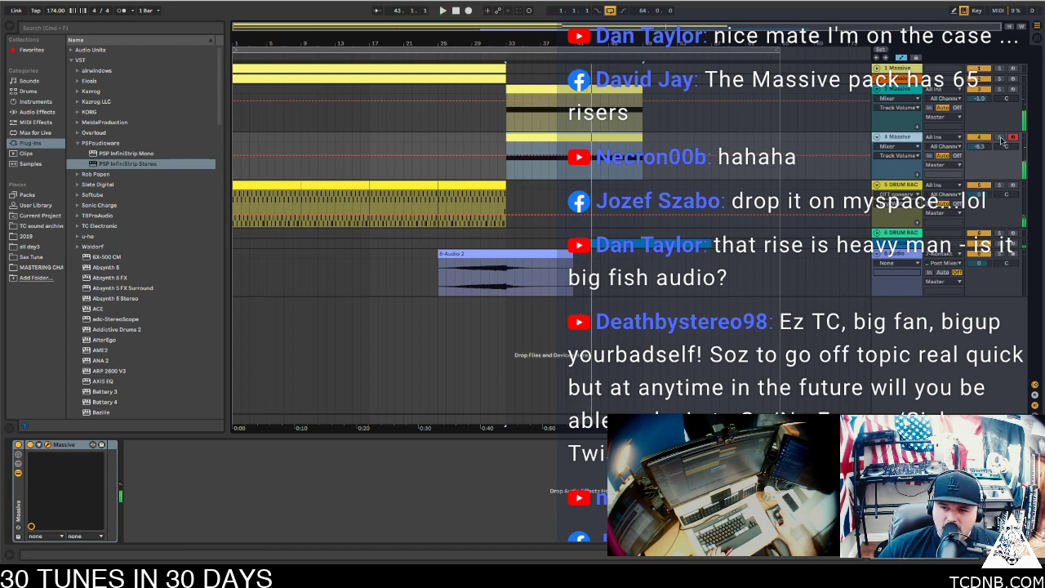
click(1001, 139)
click(48, 445)
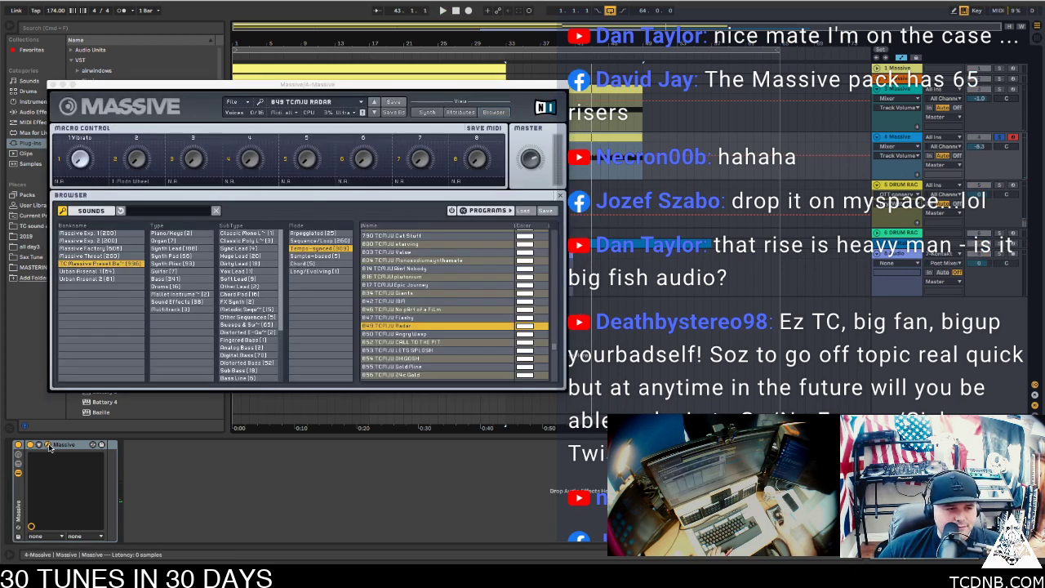
click(493, 112)
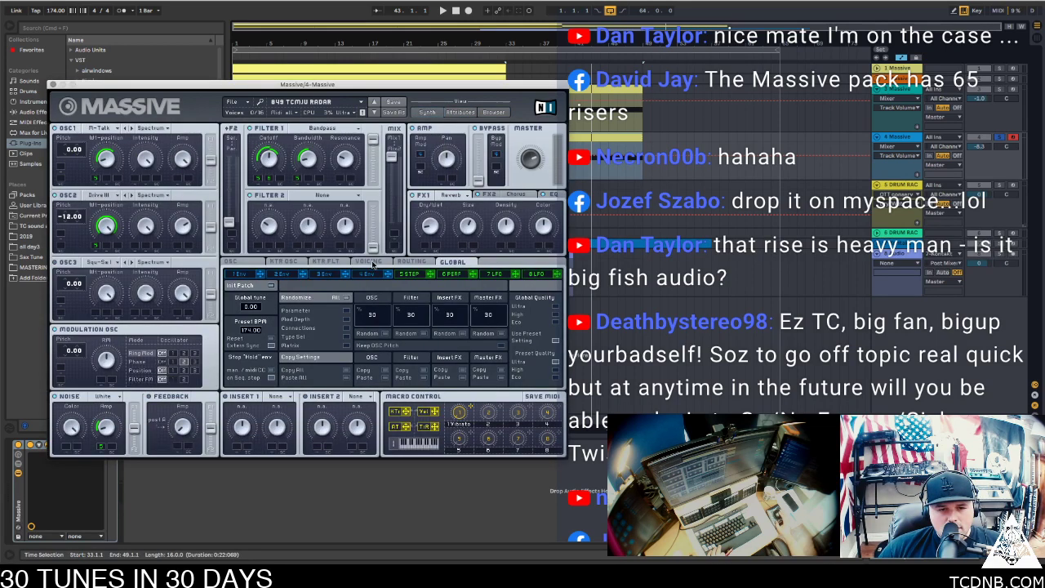
click(369, 261)
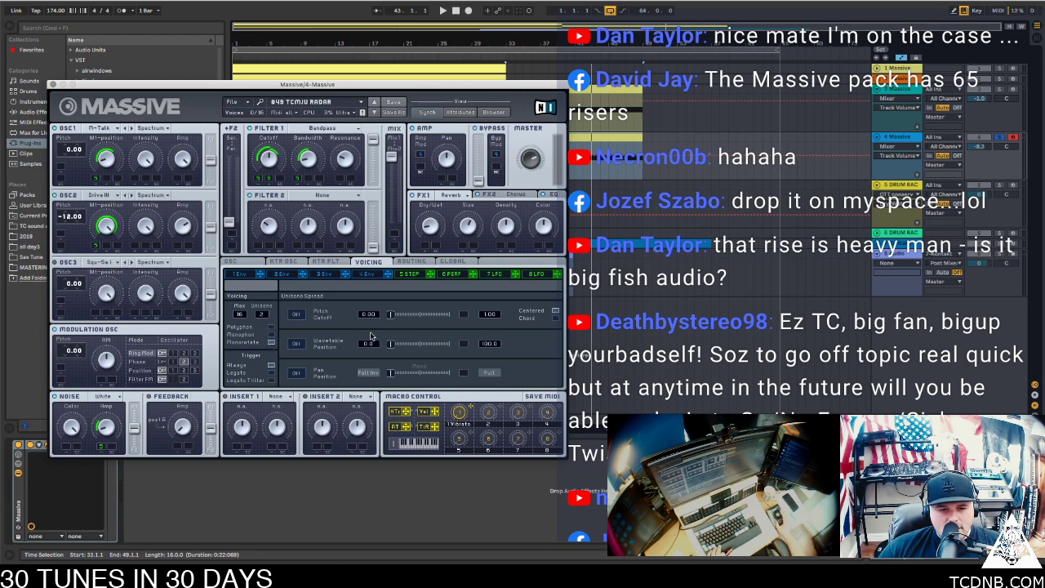
drag(390, 319, 398, 318)
click(296, 314)
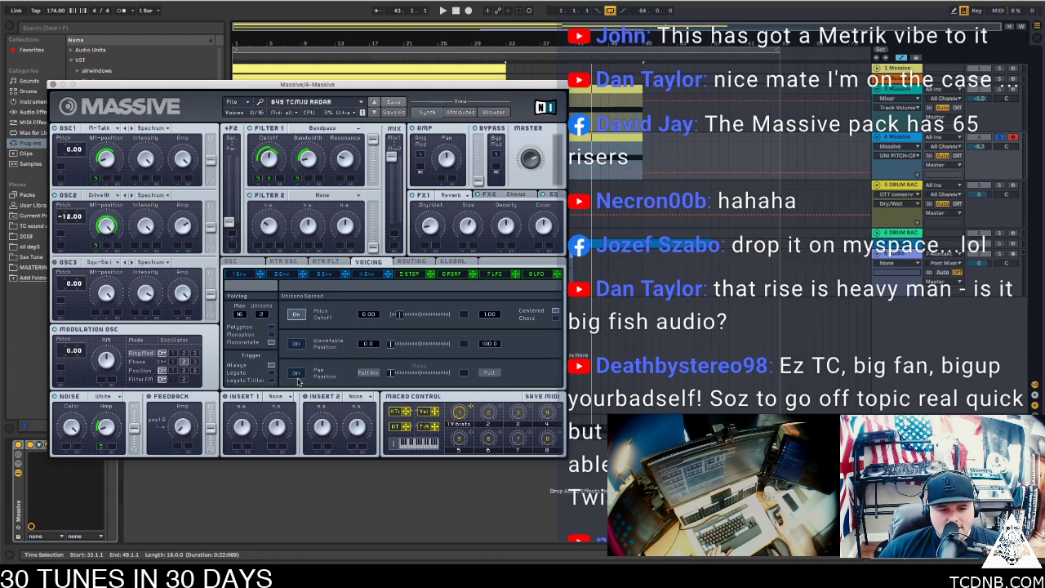
key(space)
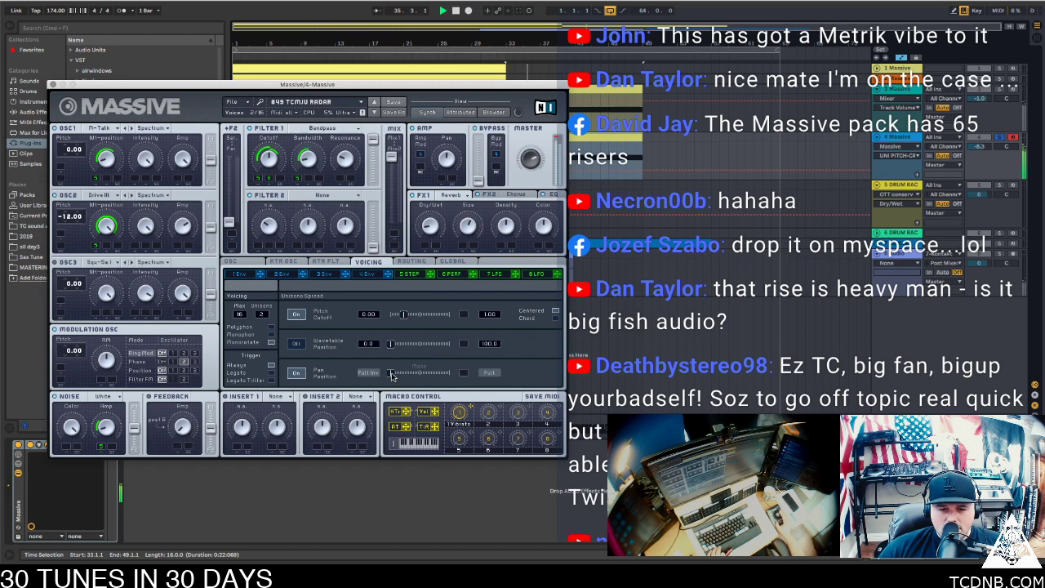
drag(392, 372, 403, 373)
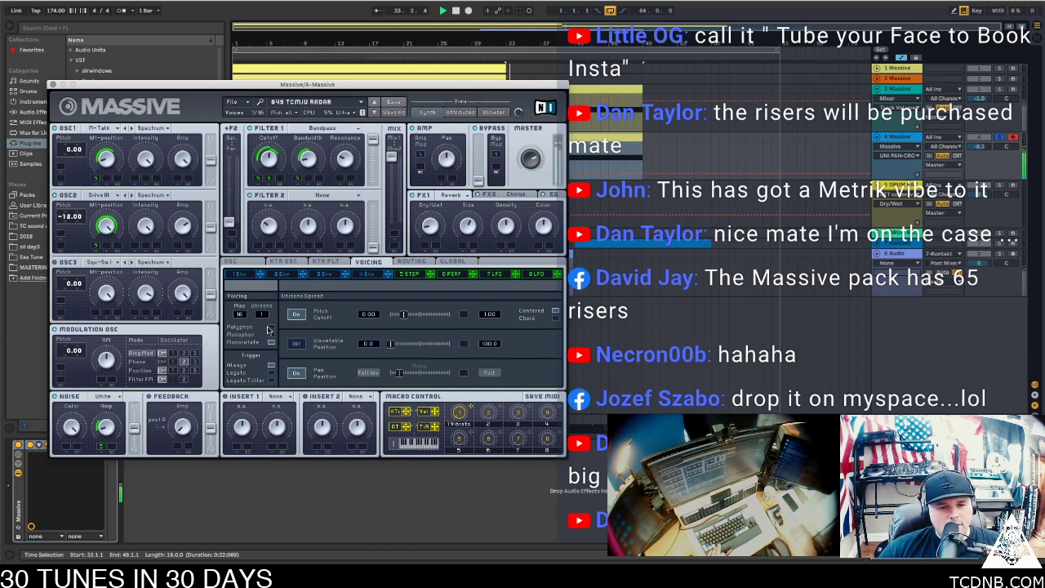
Check Massive's second master effect, close the synth, and set the fourth track's volume to -10.7 dB during playback
click(488, 196)
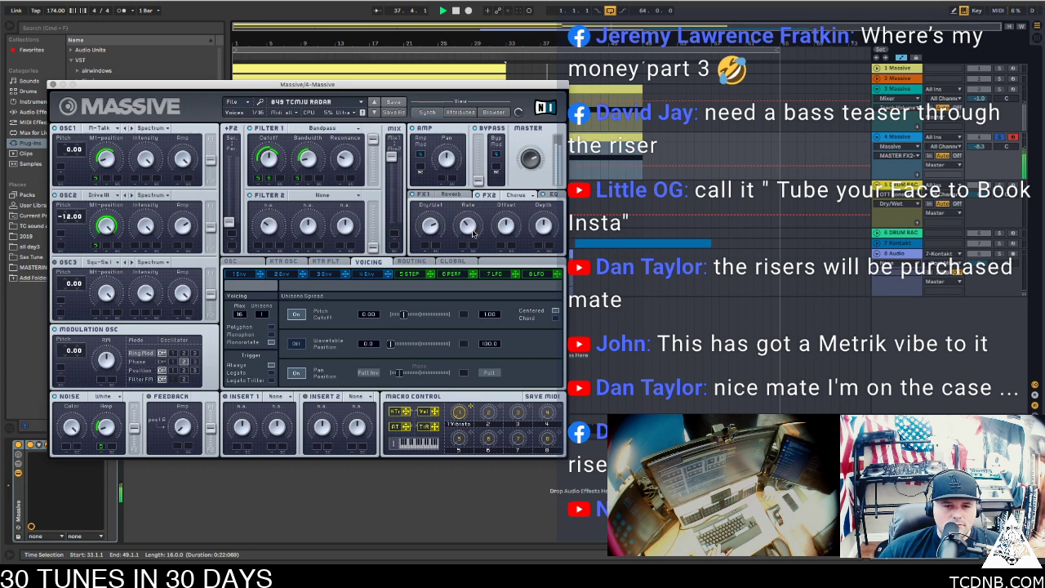
click(54, 85)
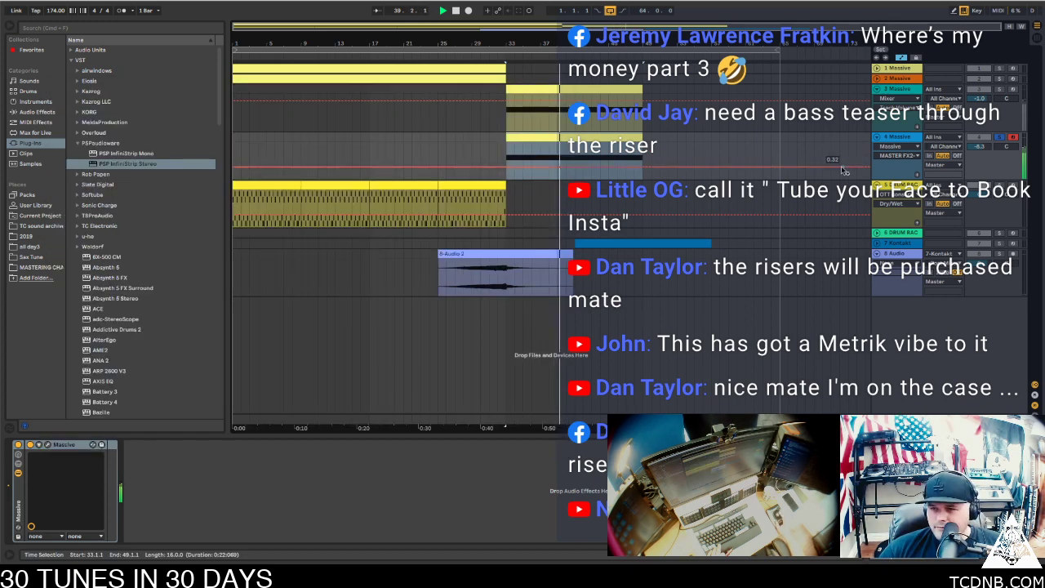
drag(985, 150, 985, 159)
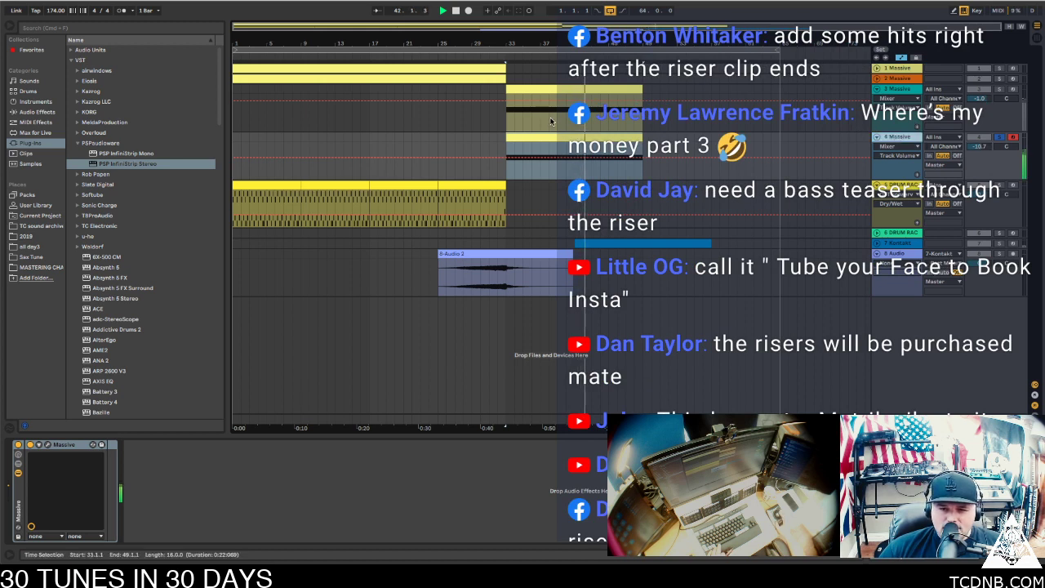
key(space)
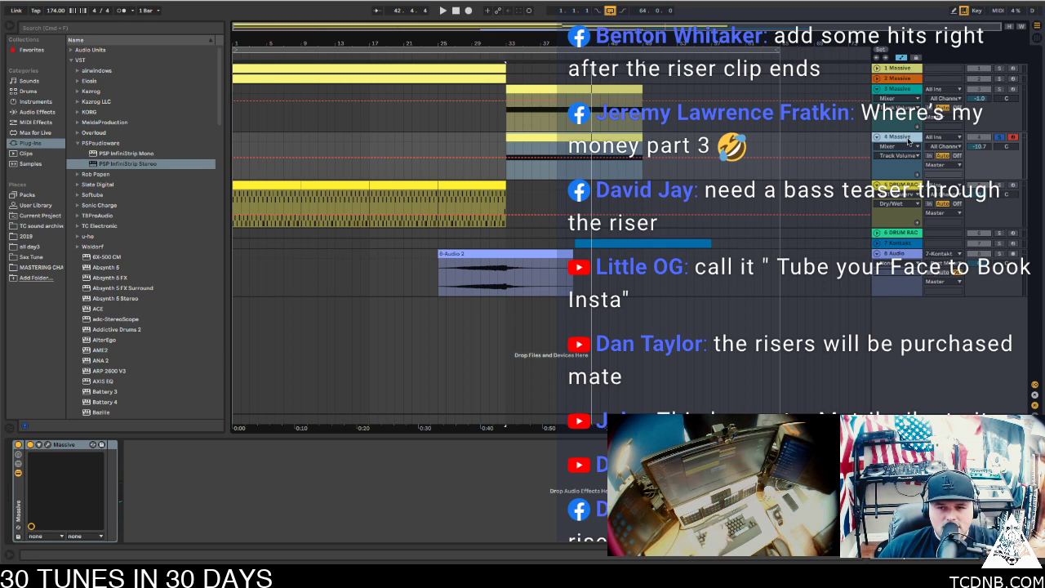
Add a MIDI track with Massive below the fourth track and set the sound's bank attribute to TC Massive Preset Bank
key(ctrl+shift+t)
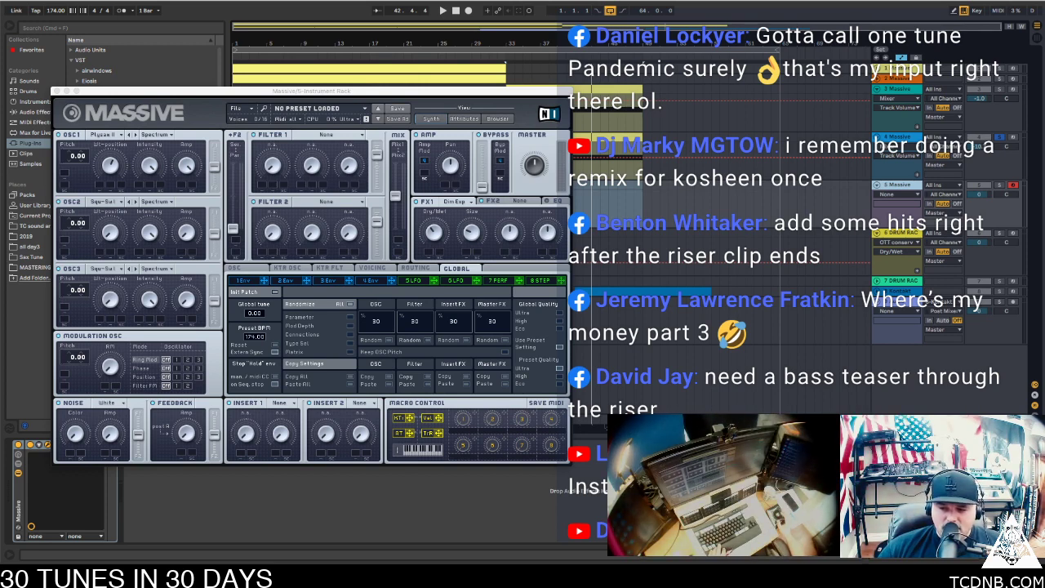
click(471, 118)
click(471, 120)
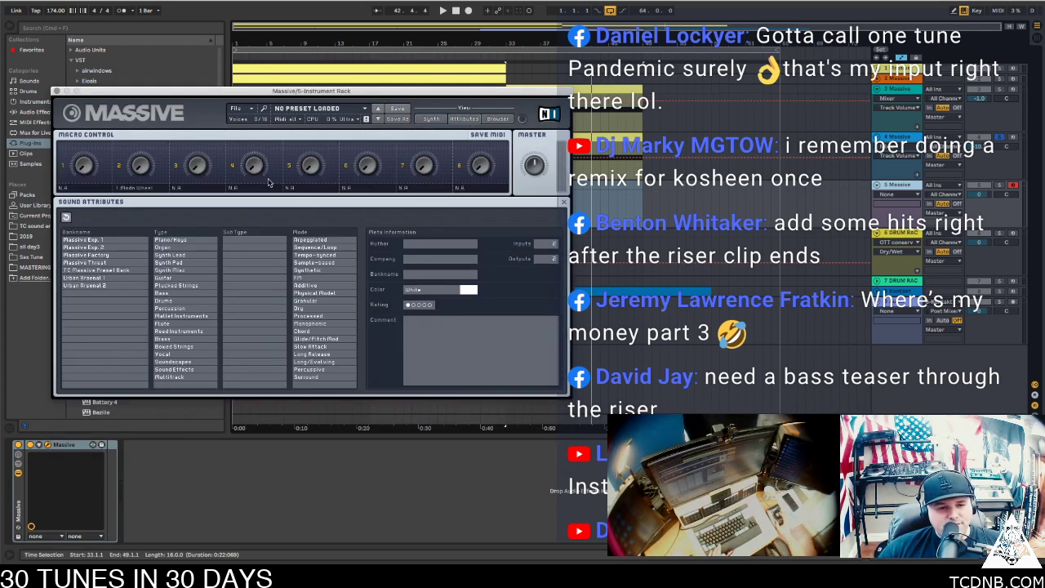
click(86, 262)
click(104, 271)
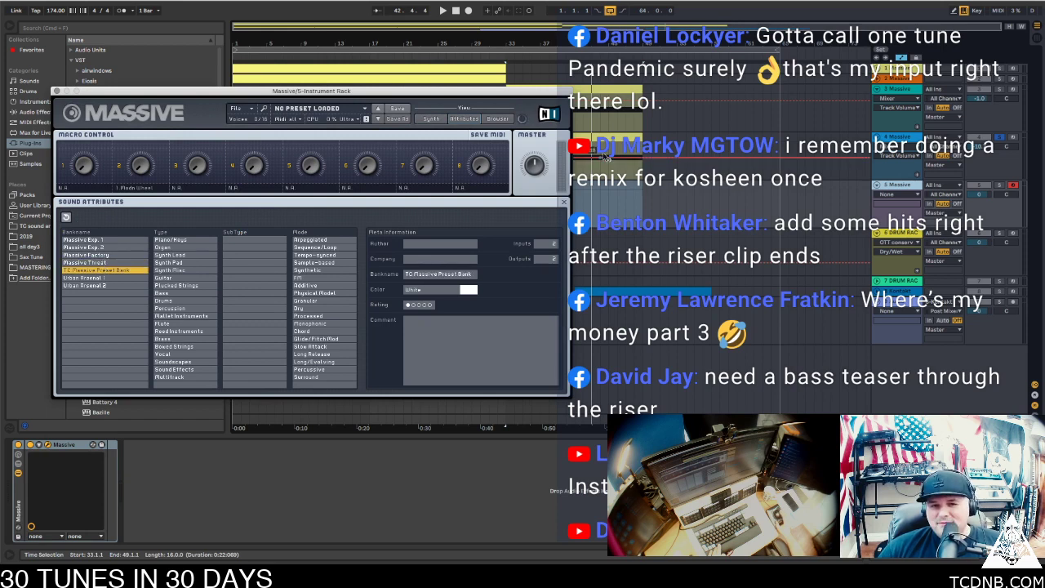
Filter Massive's browser to Tempo-synced sounds in the TC Massive Preset Bank and load 956 TCMJU Fireflies
click(498, 119)
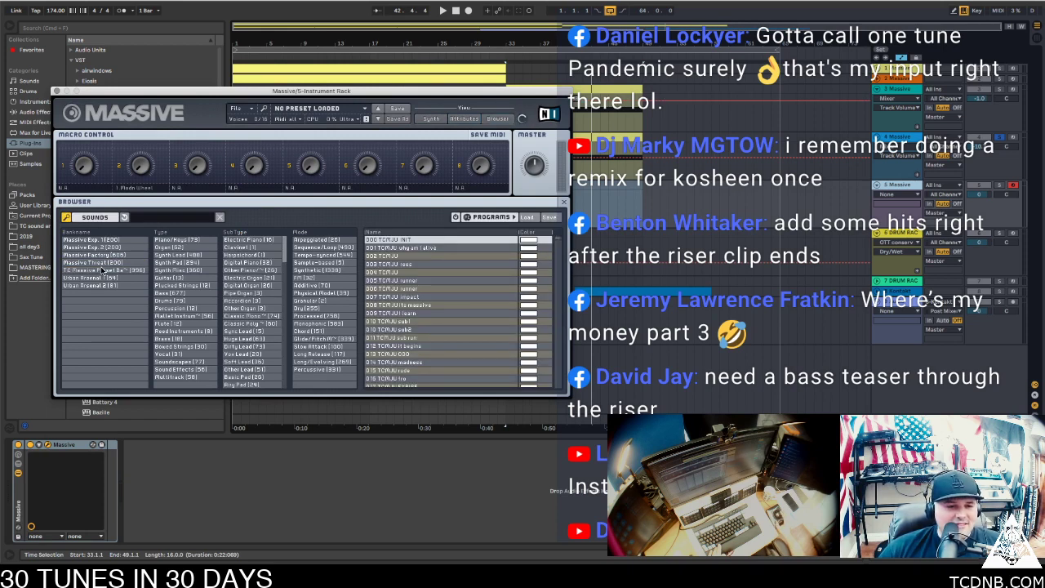
click(105, 271)
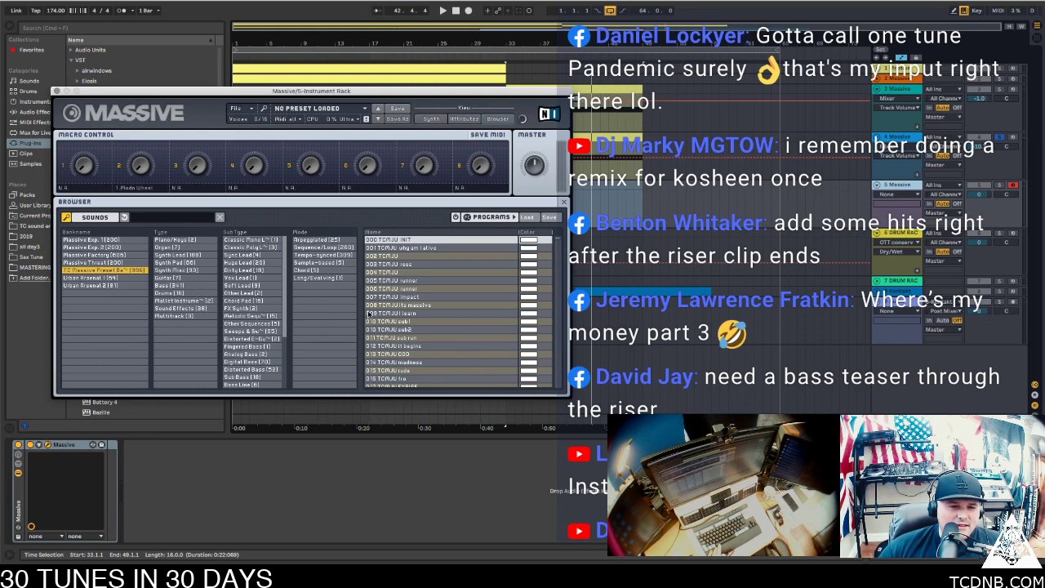
click(336, 257)
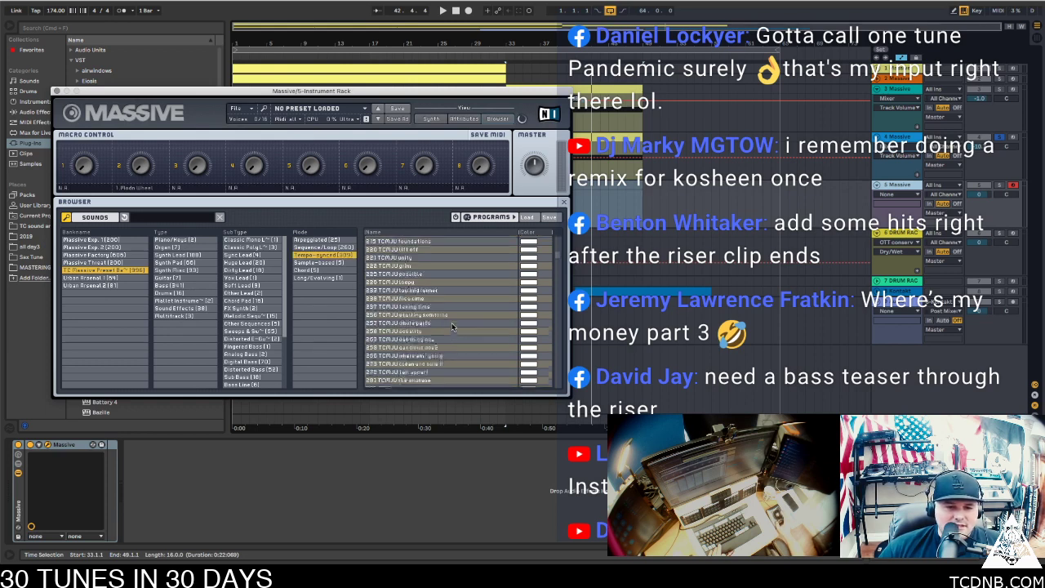
scroll(451, 322, down, 15)
scroll(439, 320, down, 5)
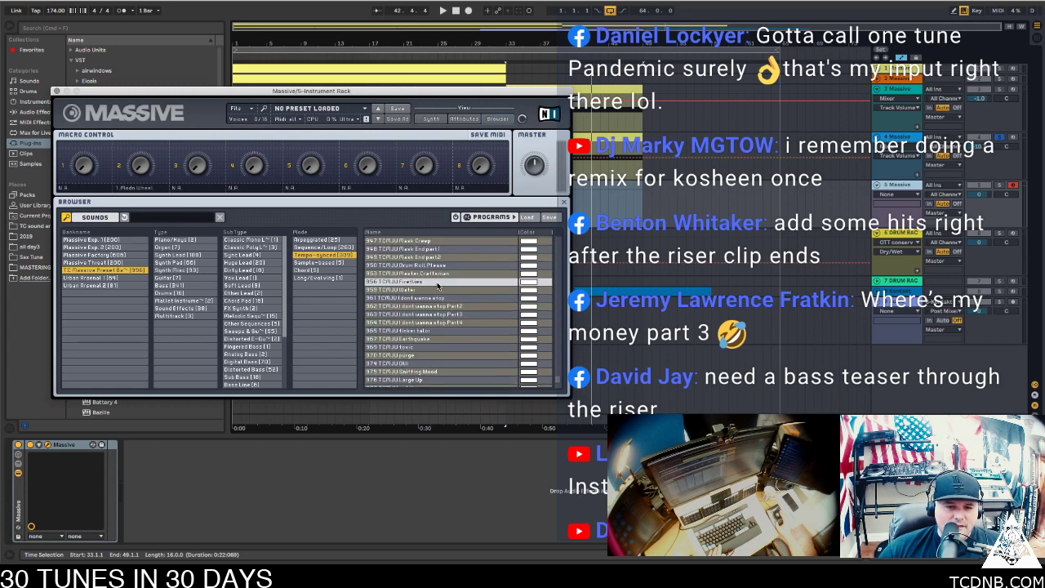
click(458, 281)
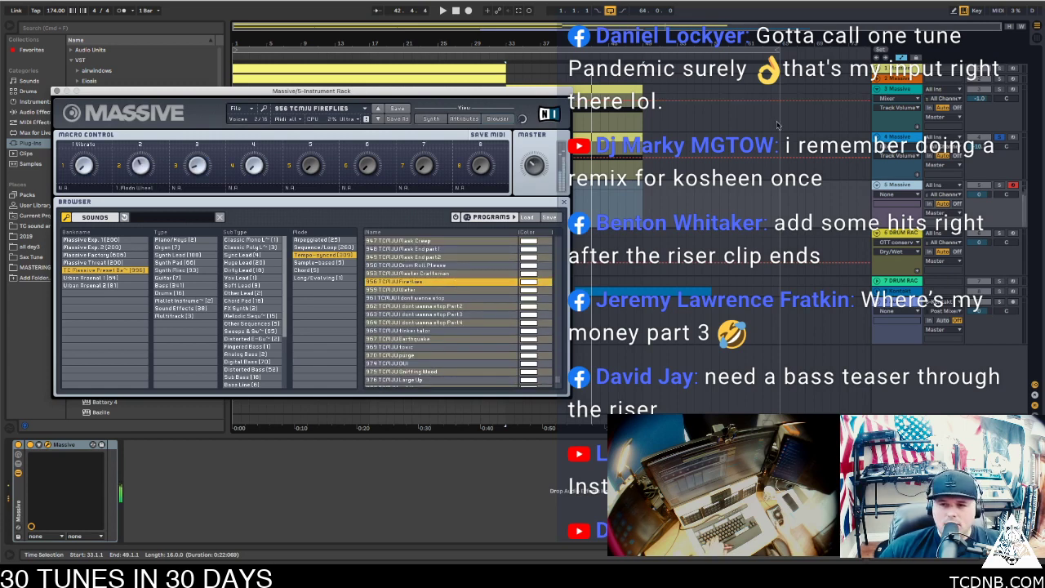
Unsolo the fourth track, try macro 2 and the 959 TCMJU Water preset, and load 961 TCMJU I dont wanna stop
click(998, 137)
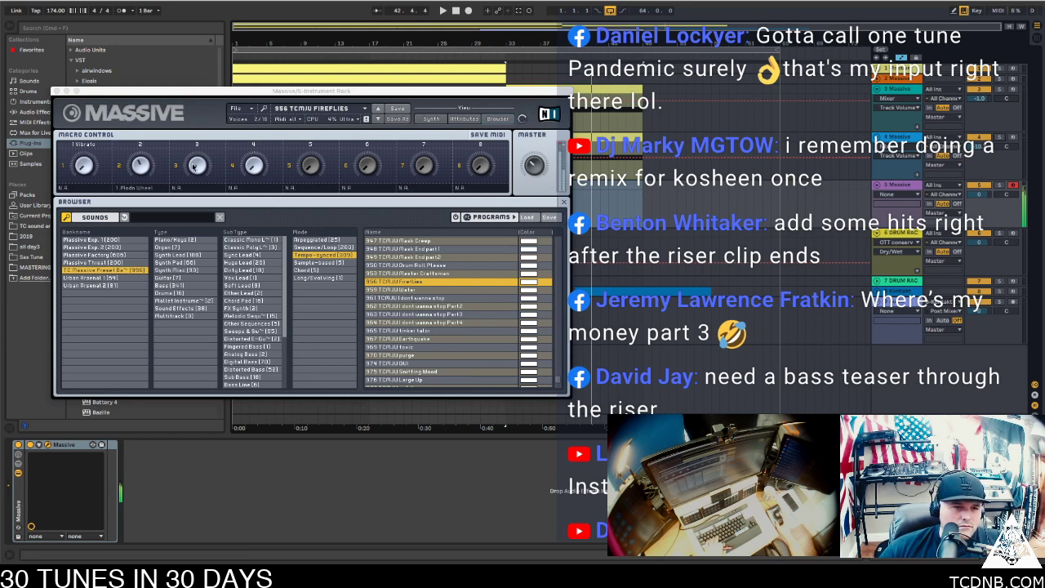
click(148, 171)
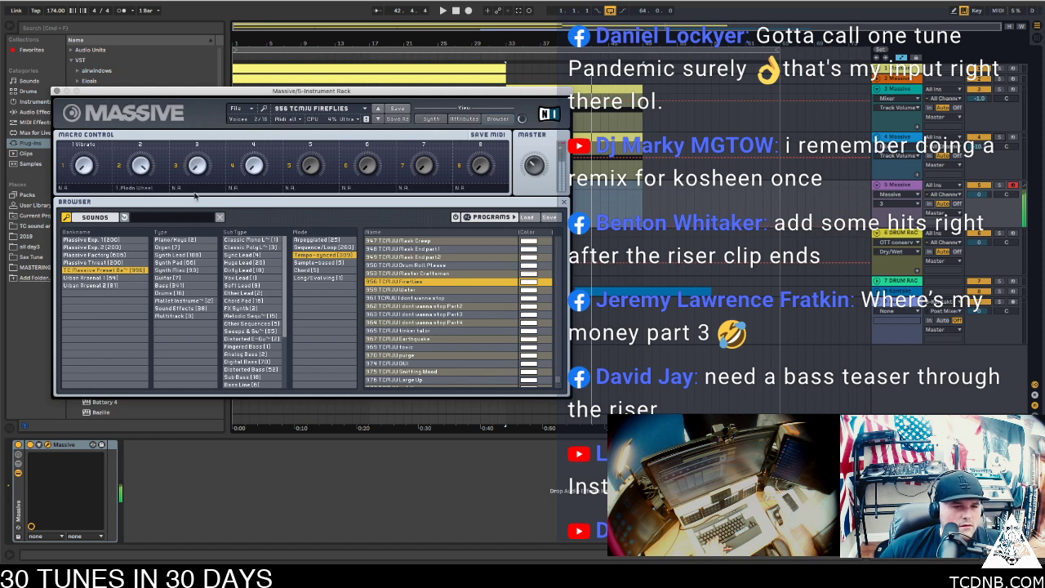
click(397, 291)
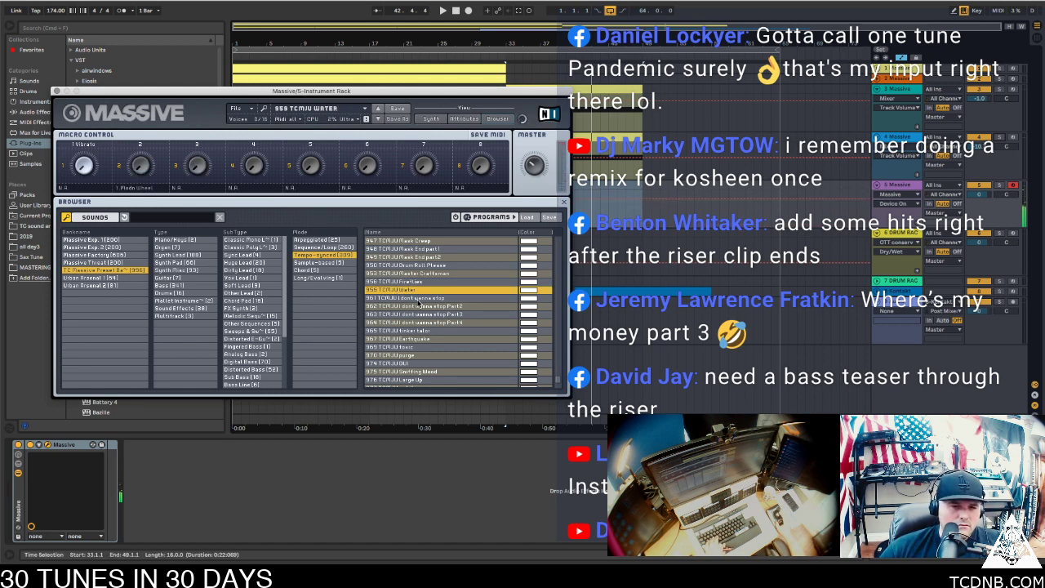
click(417, 300)
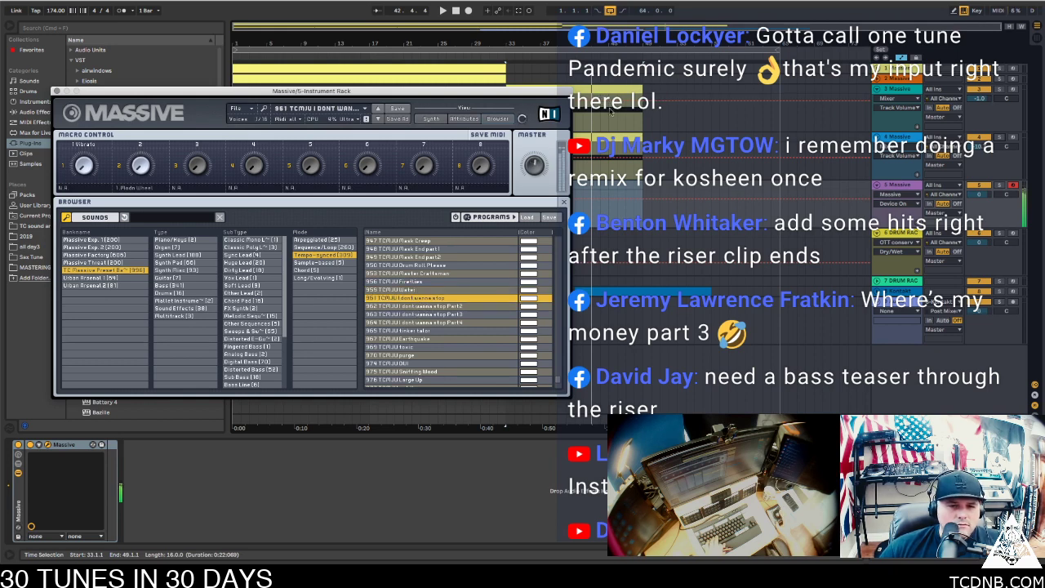
key(z)
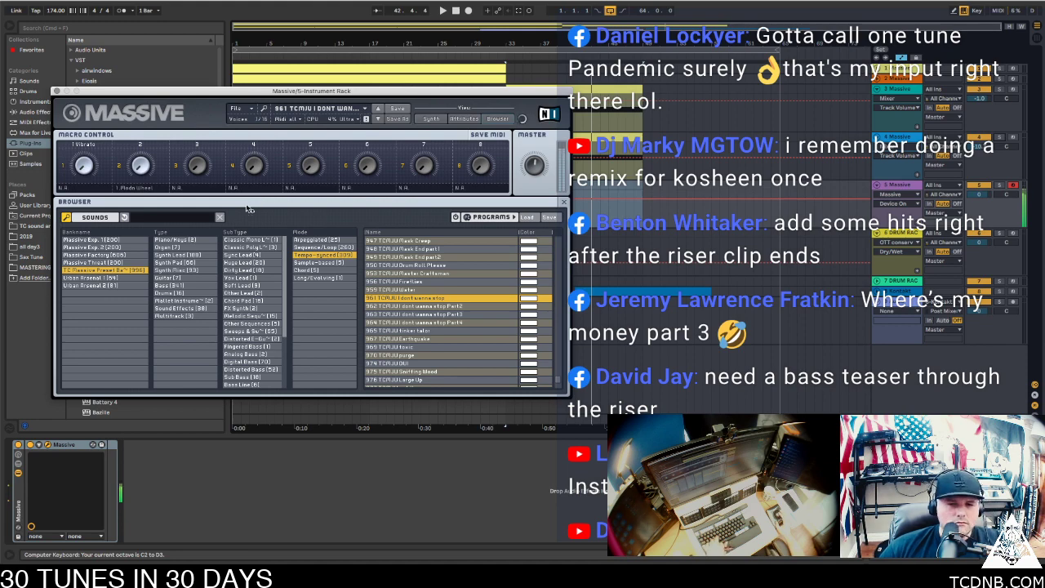
Move the Massive window aside, copy the fourth track's bar 33 clip onto the new Massive track, and play it
drag(472, 91, 0, 147)
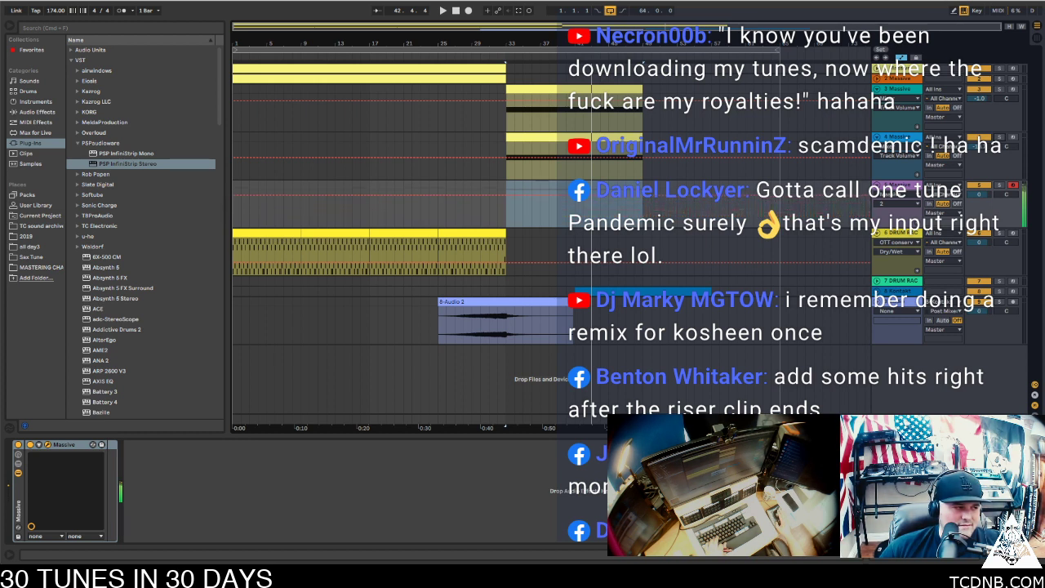
drag(1, 78, 380, 81)
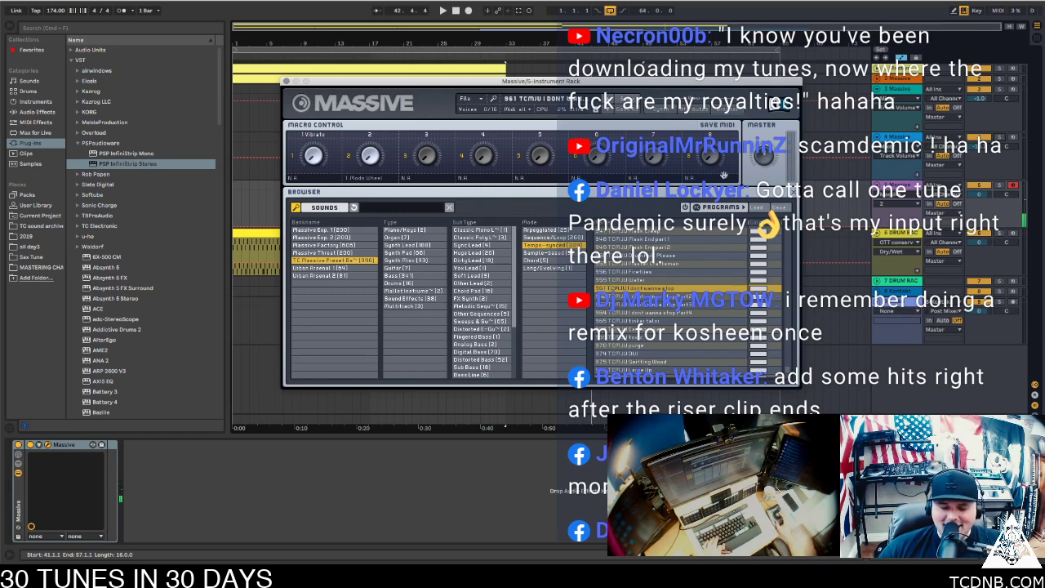
drag(462, 82, 3, 155)
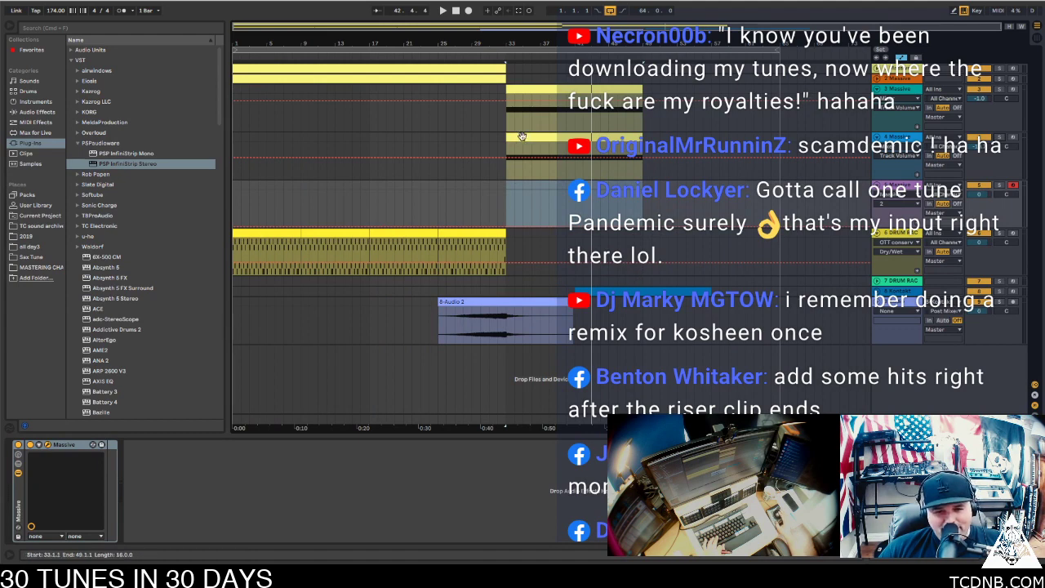
click(529, 175)
shift+click(526, 191)
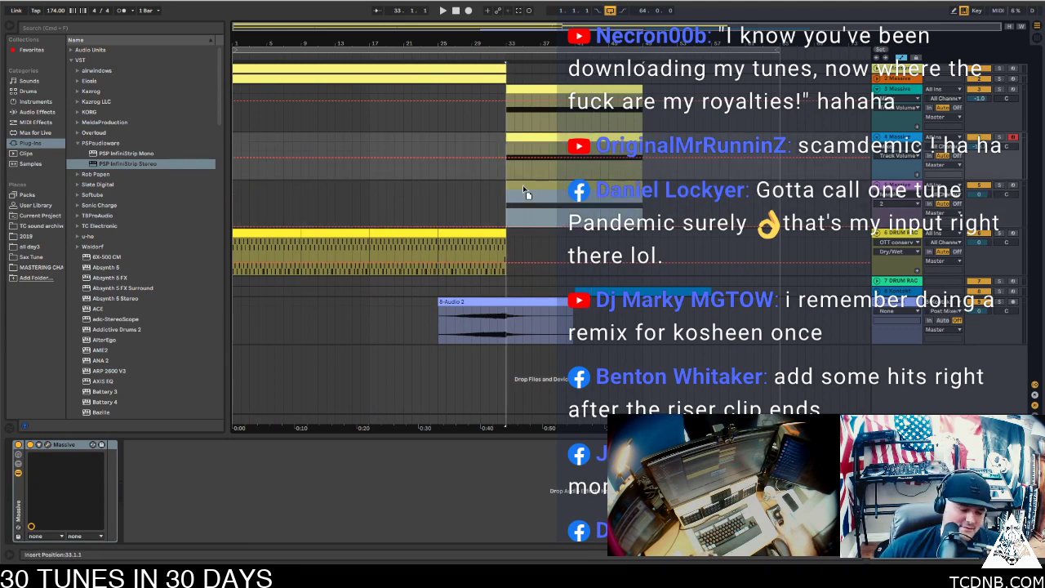
key(space)
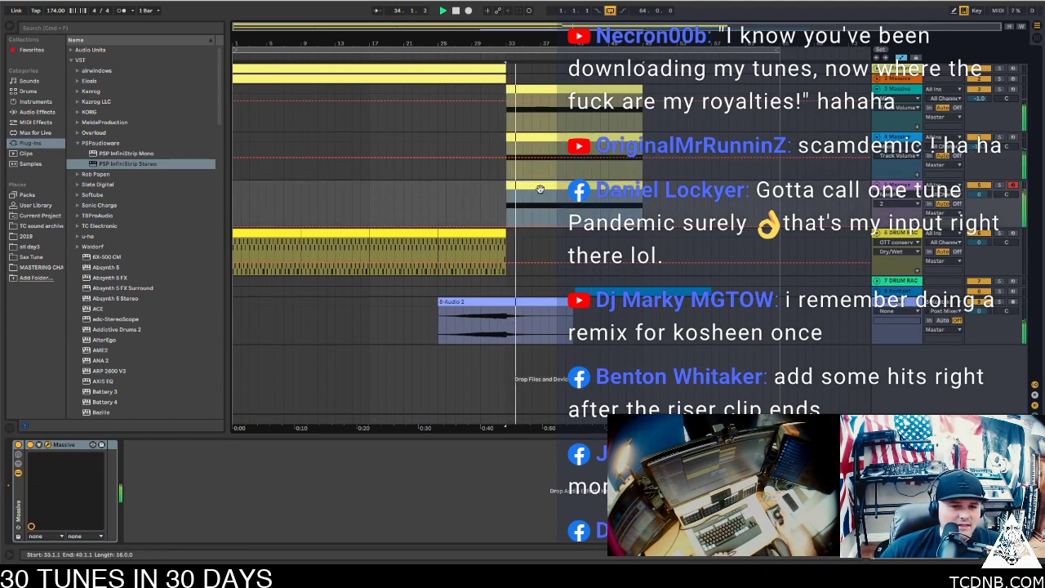
Transpose the copied clip's sustained note up one octave to F2 and return to the arrangement
double_click(540, 189)
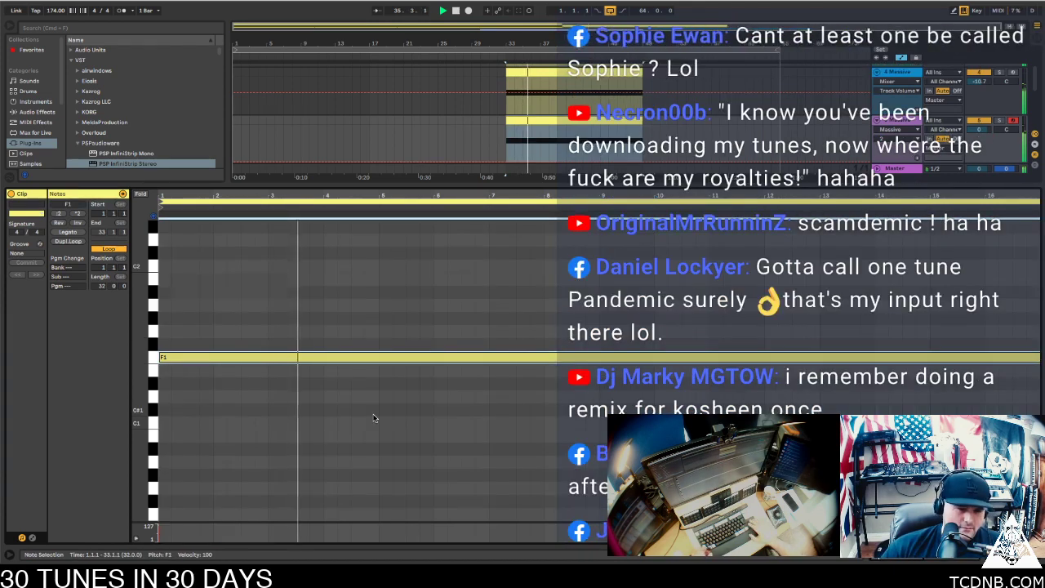
key(shift+Up)
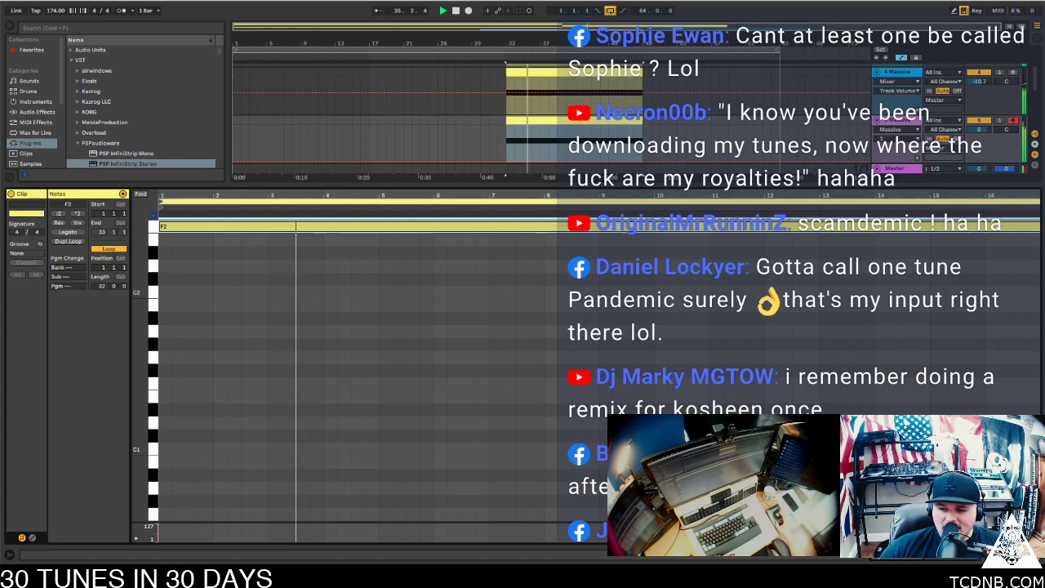
key(super+alt+l)
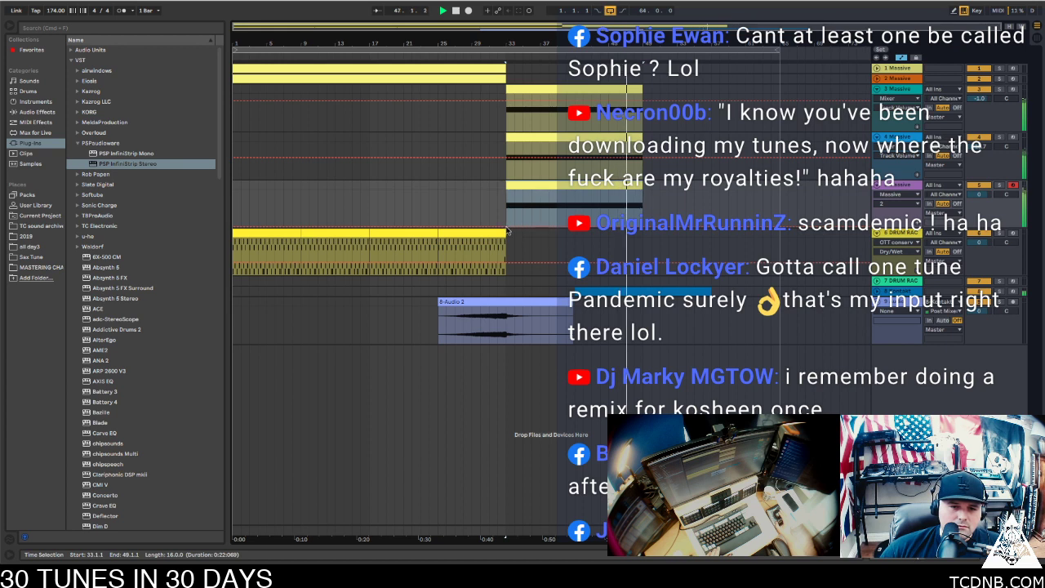
Automate macro 2 on the new Massive track with a ramp rising from the minimum at bar 33 up to bar 49
click(610, 228)
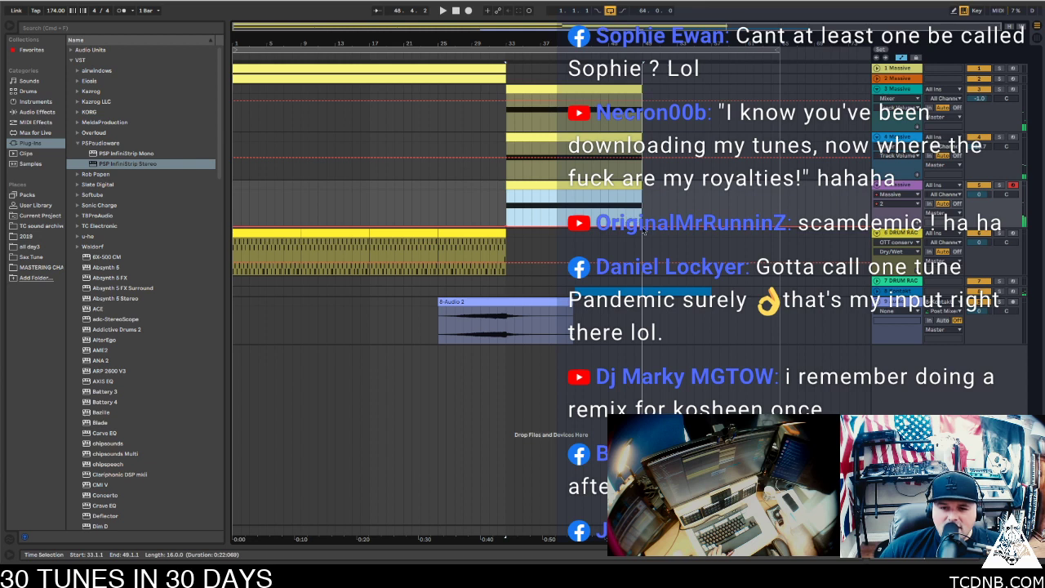
click(644, 212)
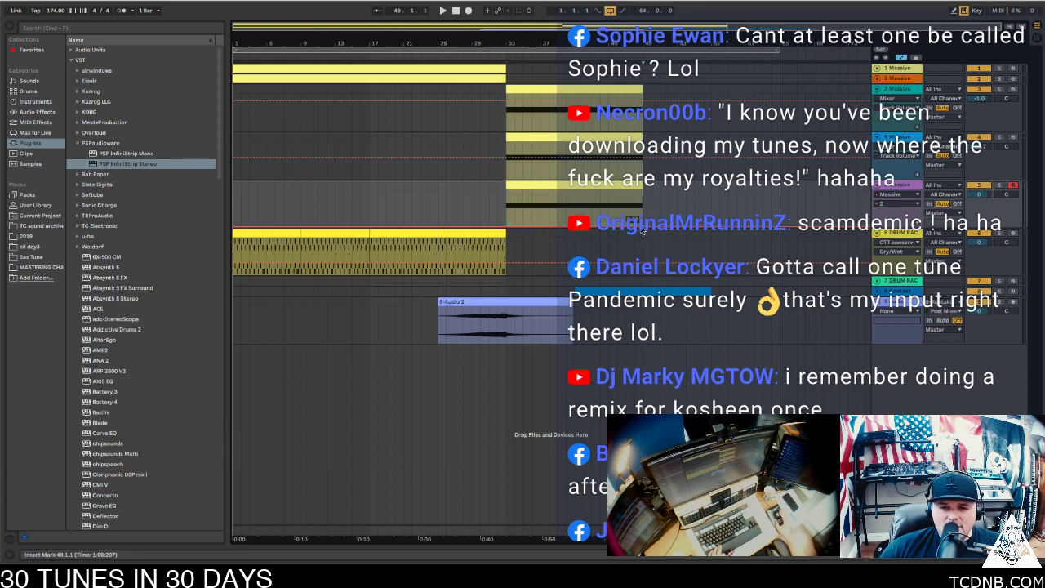
drag(642, 232, 643, 193)
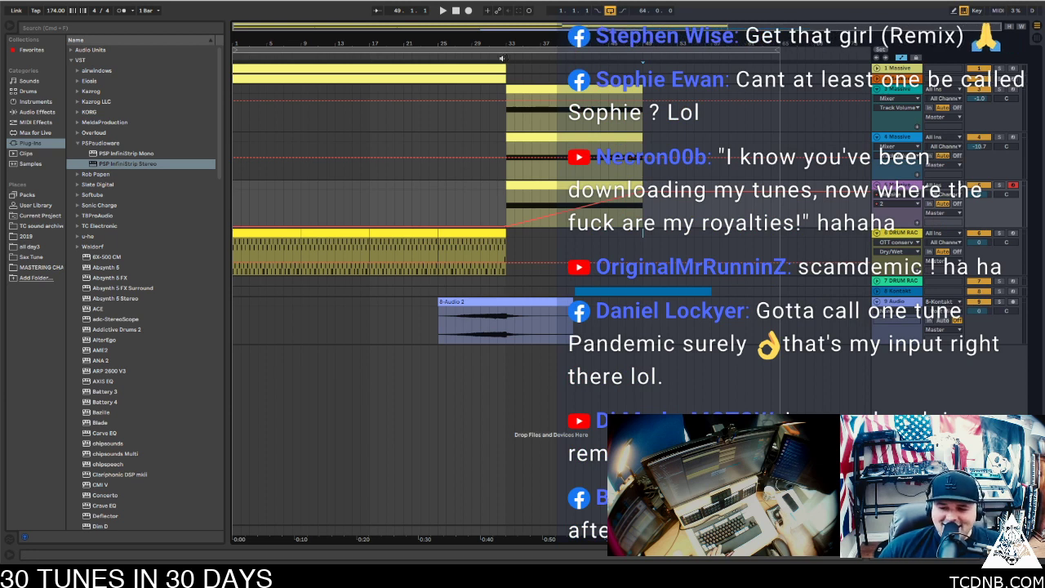
Set the fifth Massive track's volume to -3.8 dB and play the Massive layers from bar 33
key(space)
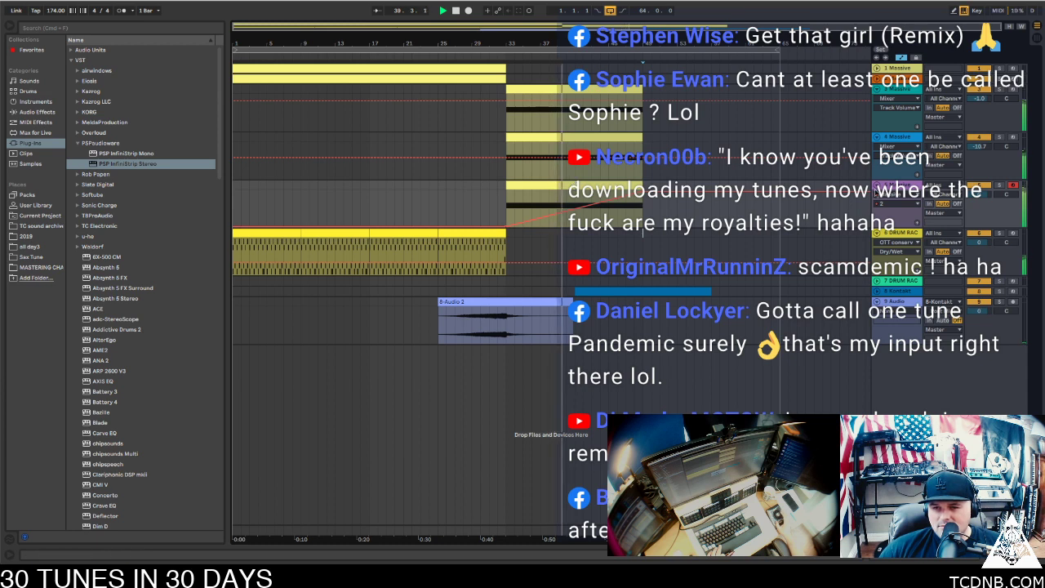
click(978, 194)
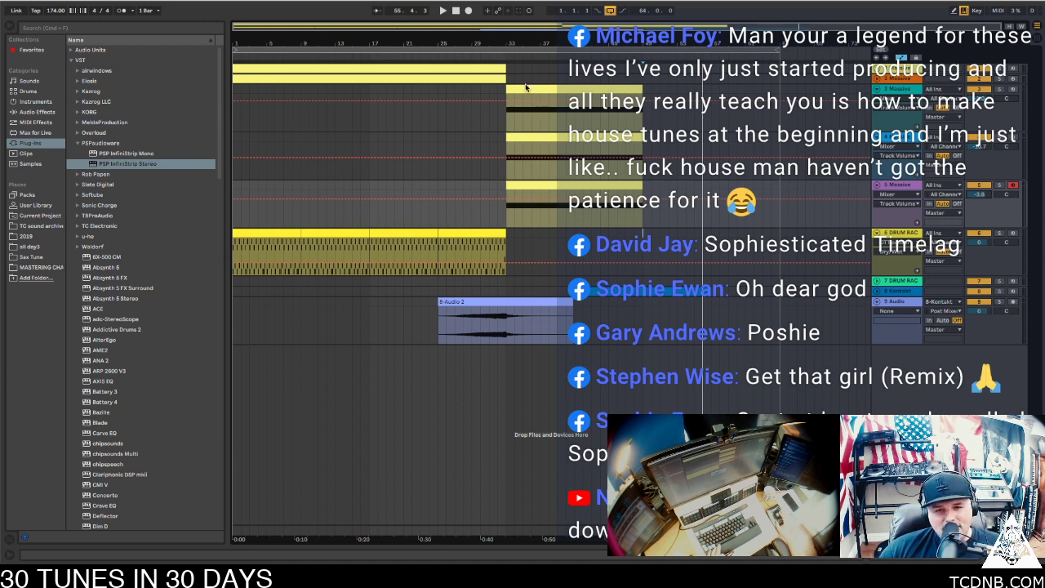
click(251, 69)
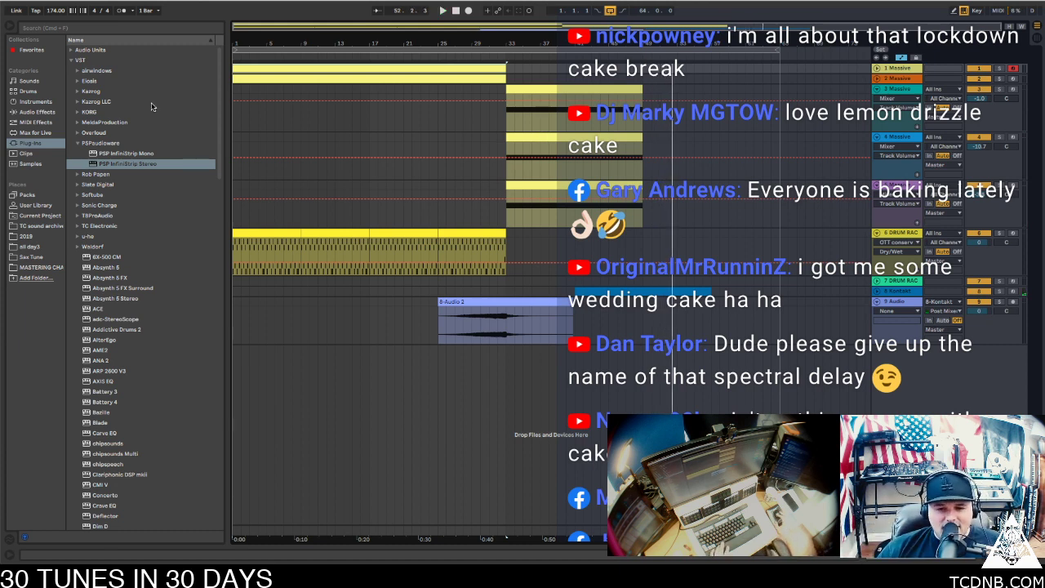
click(530, 88)
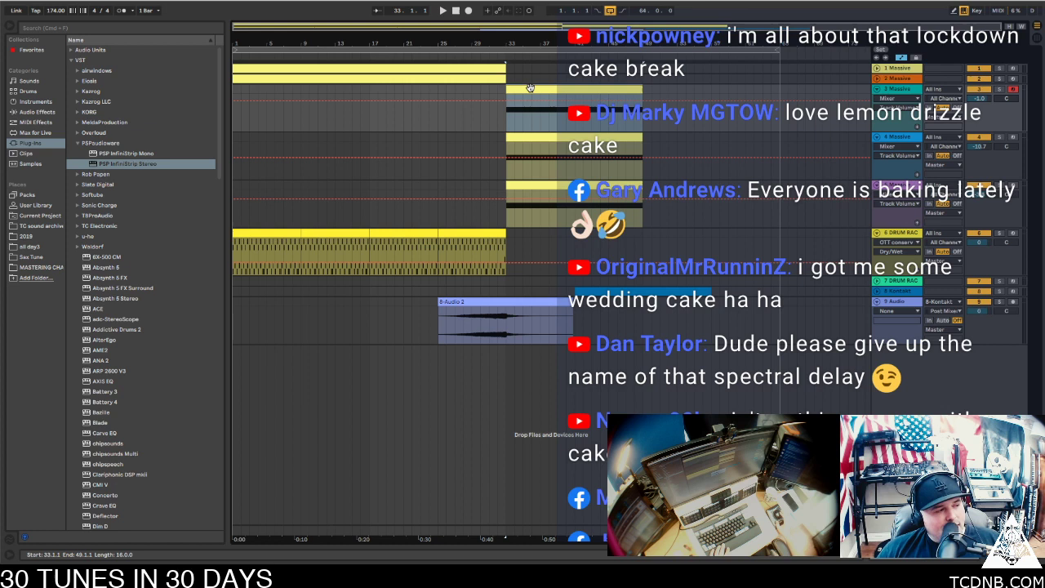
key(space)
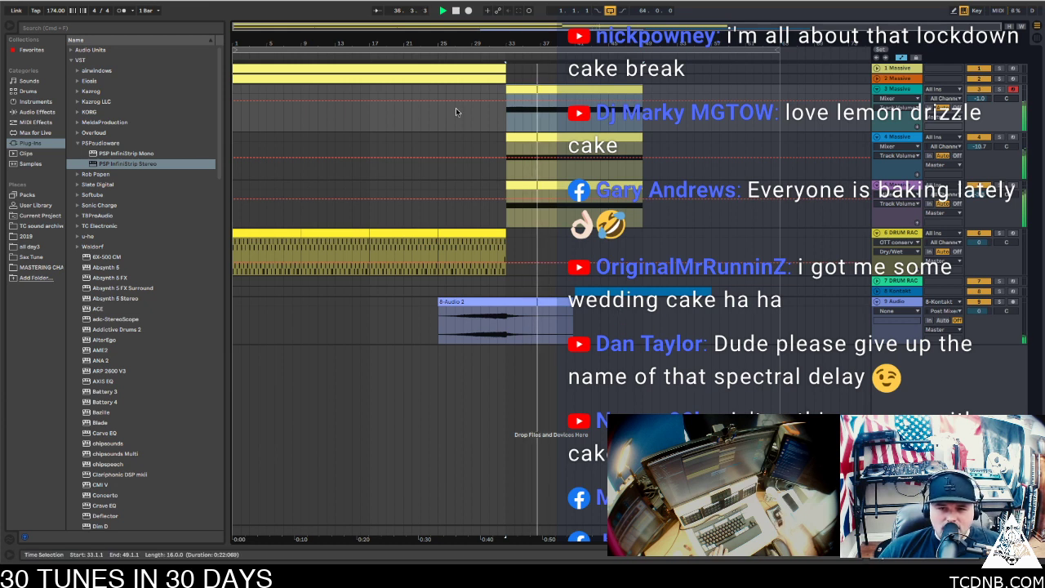
Copy the sixth track's drum clips from bars 1 to 33 so the copies start at bar 65
click(253, 235)
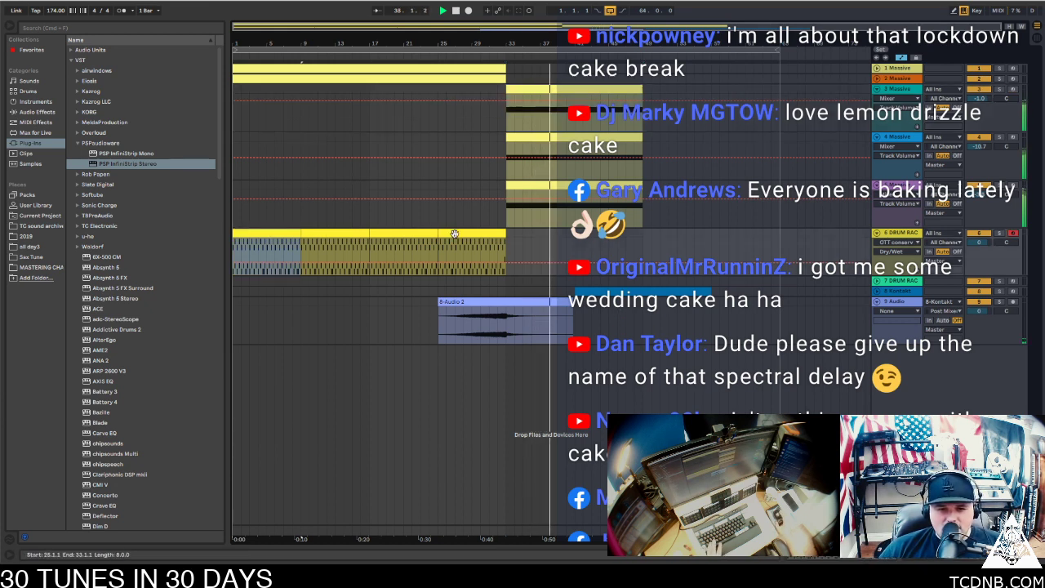
drag(416, 240, 677, 249)
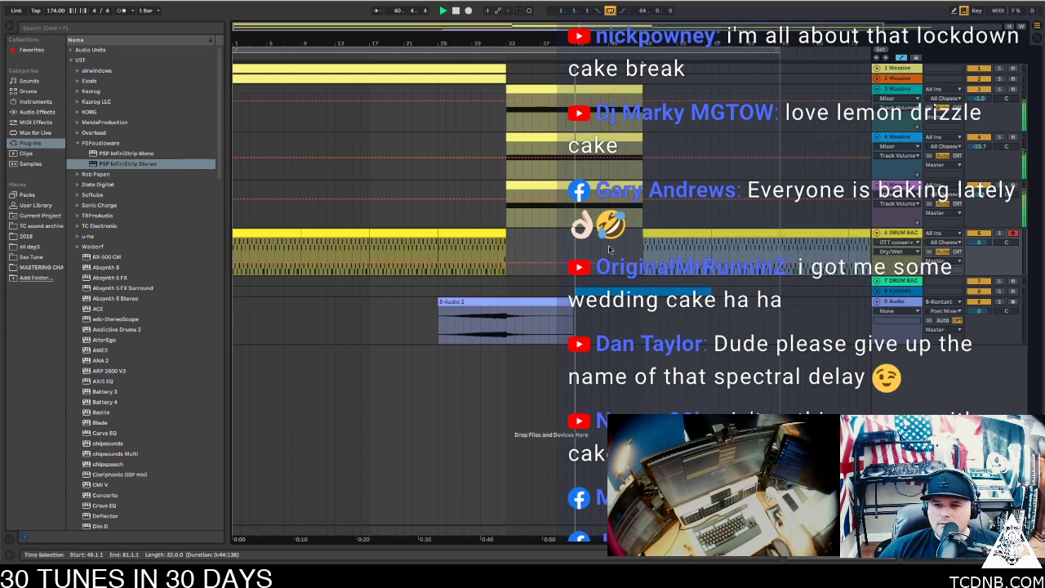
key(minus)
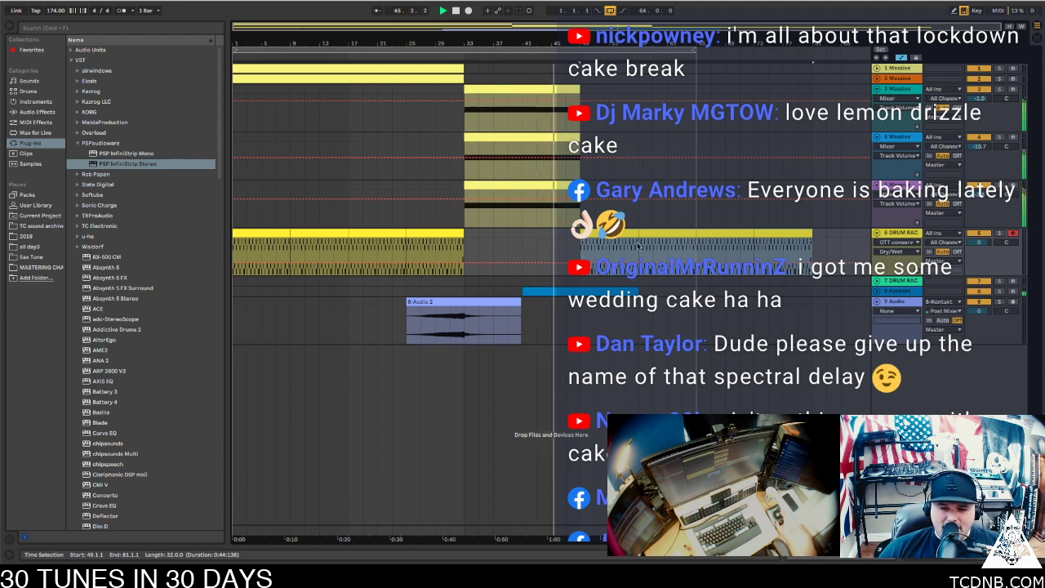
drag(599, 231, 713, 219)
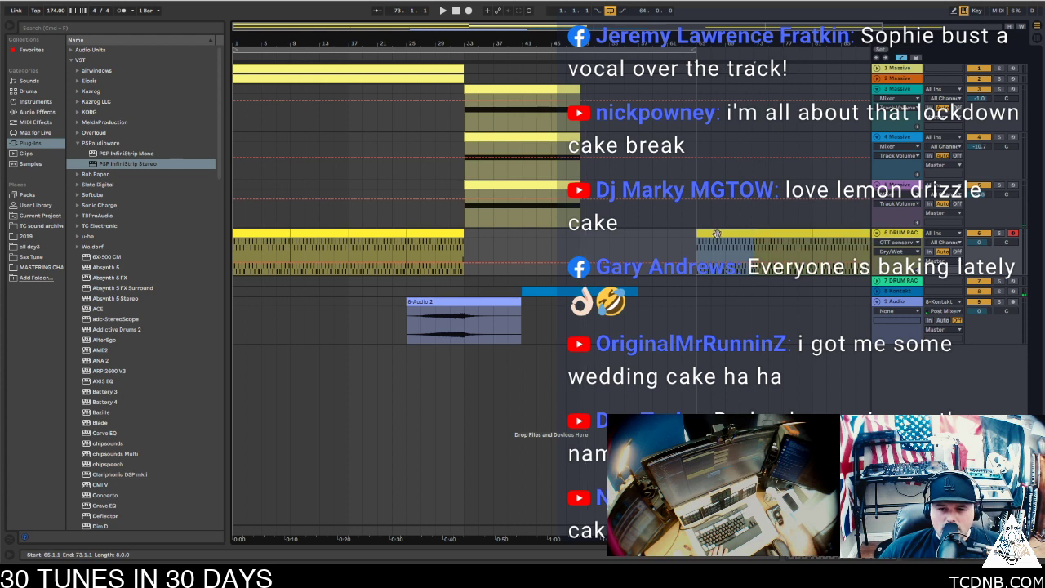
click(598, 247)
drag(599, 245, 713, 245)
Duplicate the sixth drum rack track and keep only one eight-bar clip on the copy, placed at bar 49
click(894, 228)
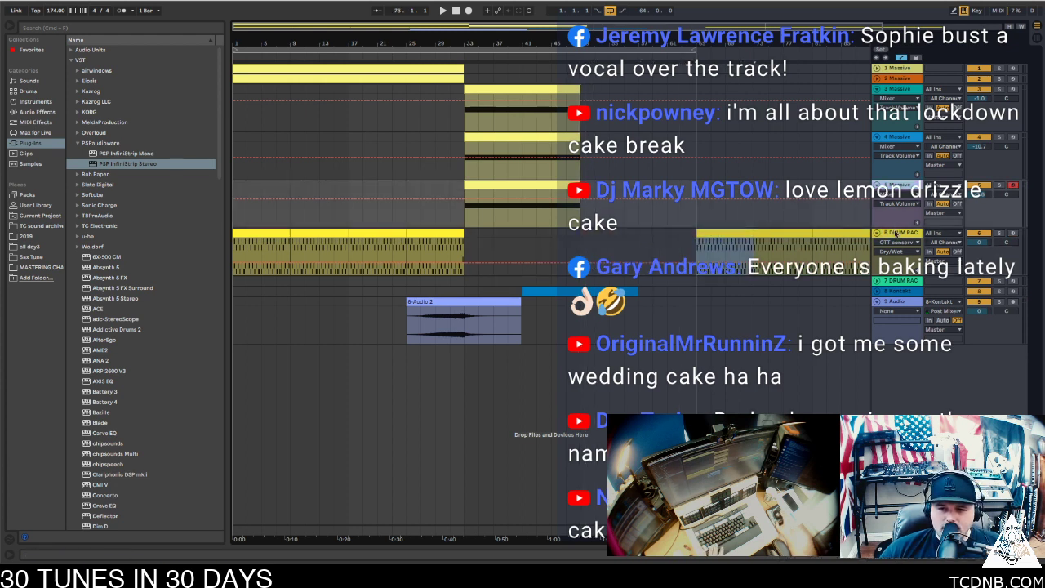
click(896, 235)
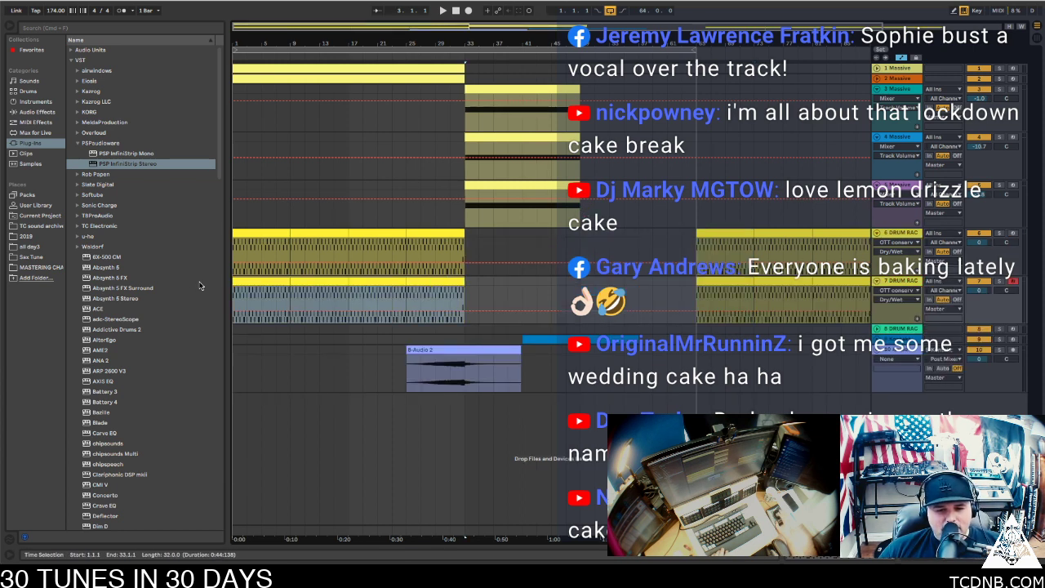
key(Delete)
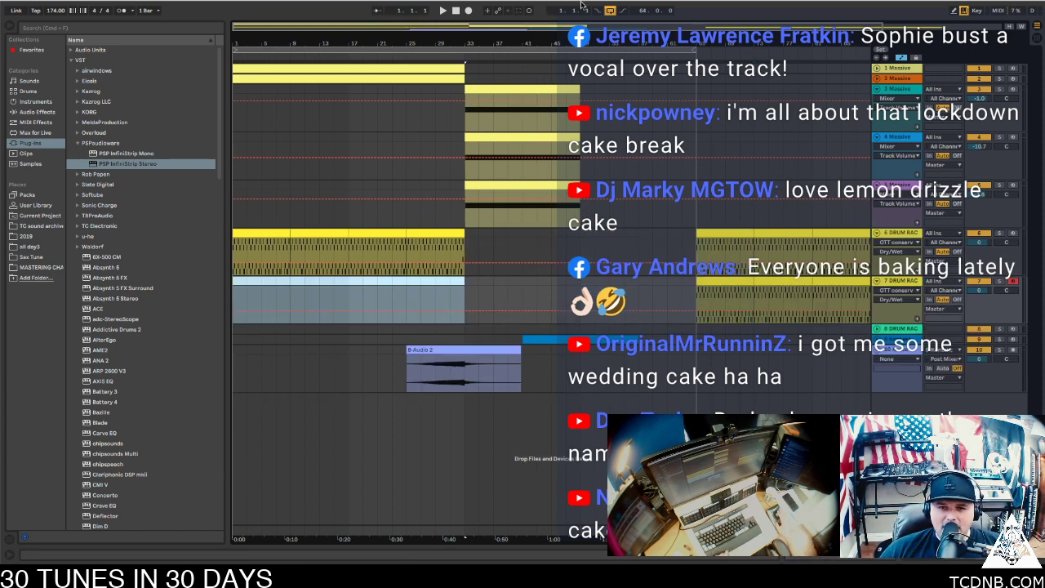
drag(553, 30, 552, 23)
drag(656, 280, 563, 295)
drag(665, 287, 773, 286)
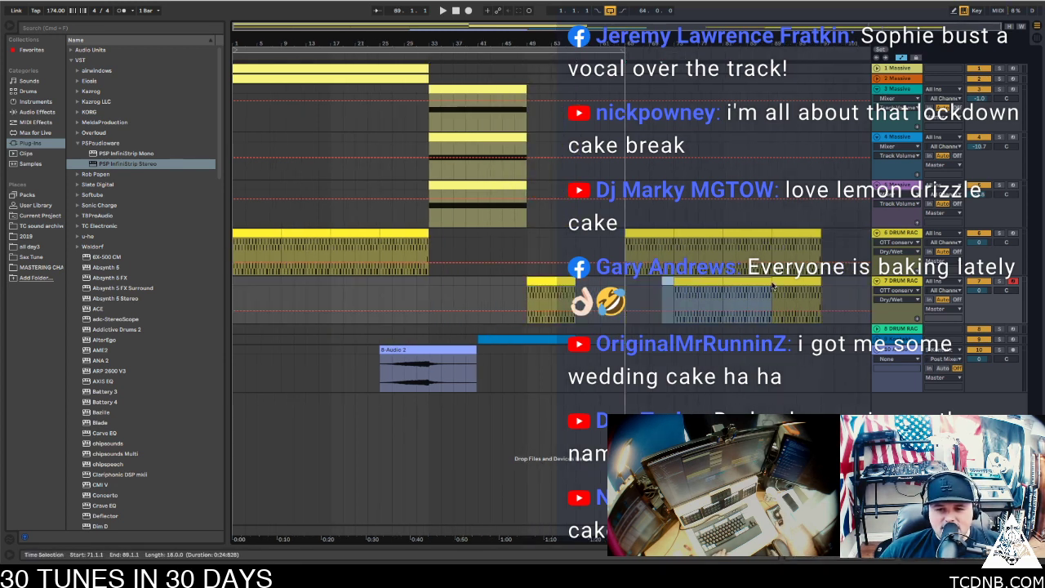
key(Delete)
Duplicate the seventh track's bar 49 clip to bar 57 and consolidate both into one 16-bar clip
click(562, 283)
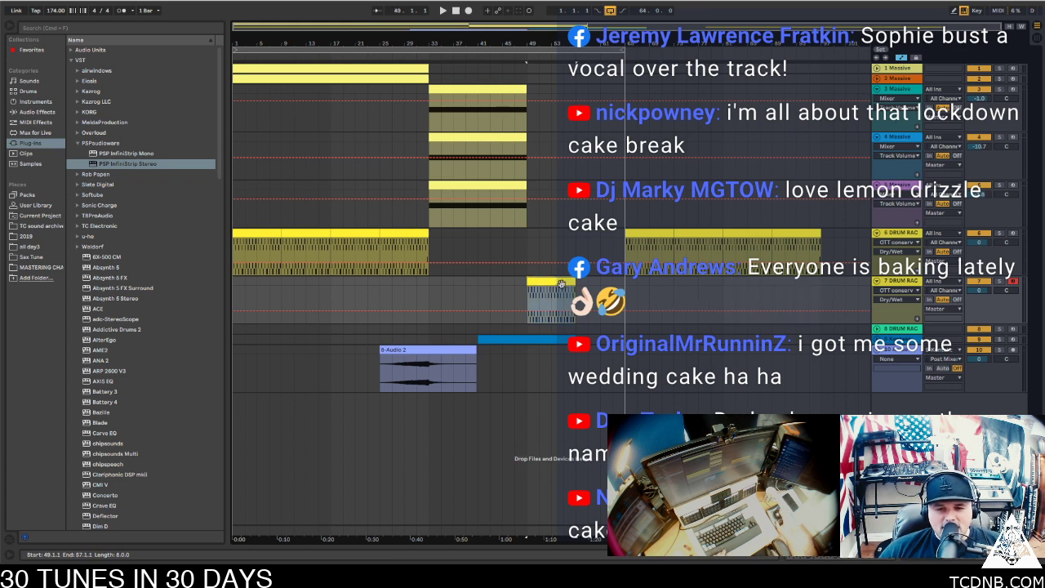
drag(551, 282, 602, 284)
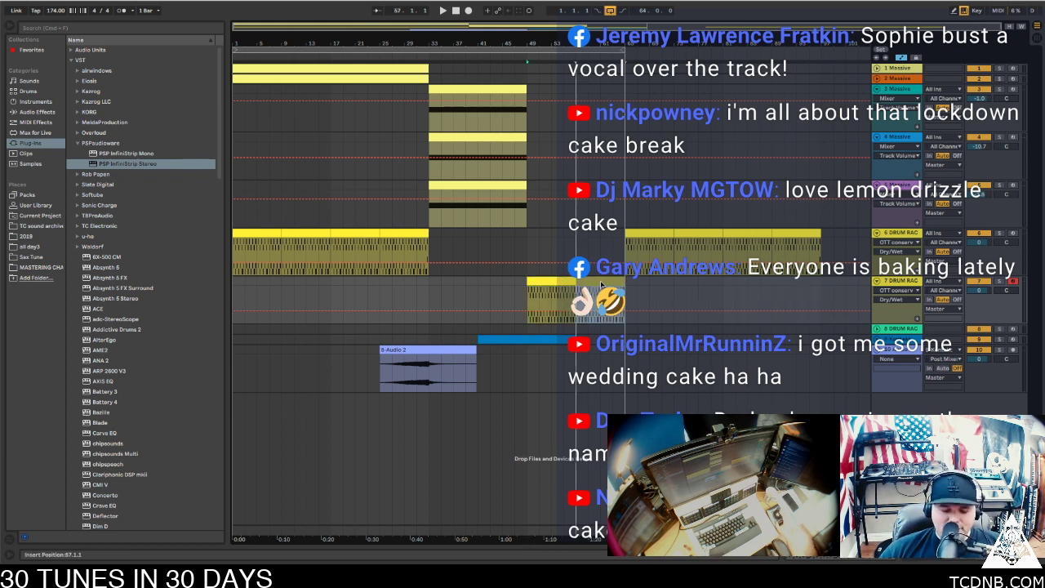
click(601, 284)
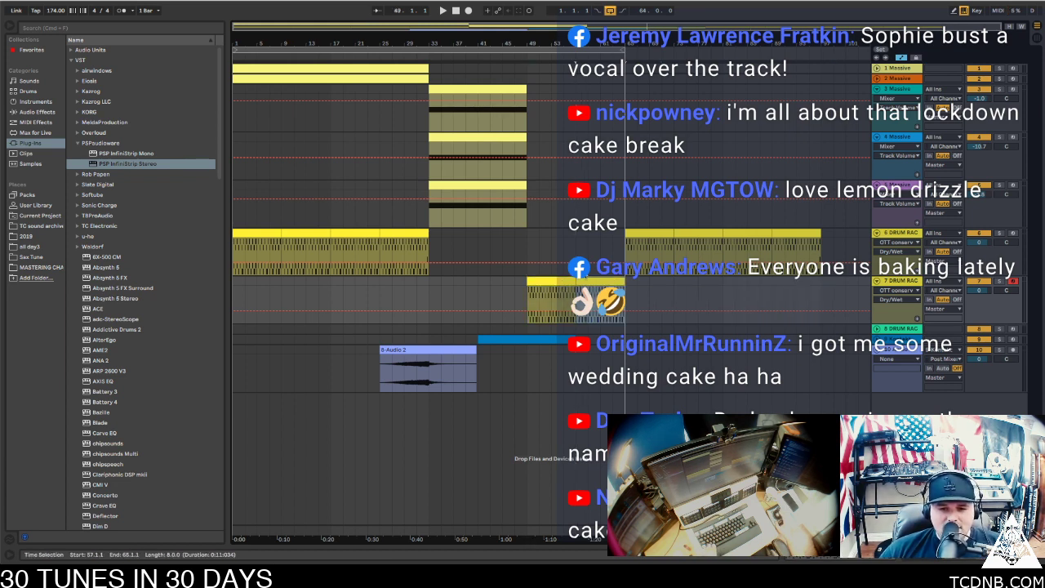
Delete all bigsslsnare, 1 and 2 notes from the 16-bar drum clip, leaving only the kicks
double_click(600, 280)
click(172, 332)
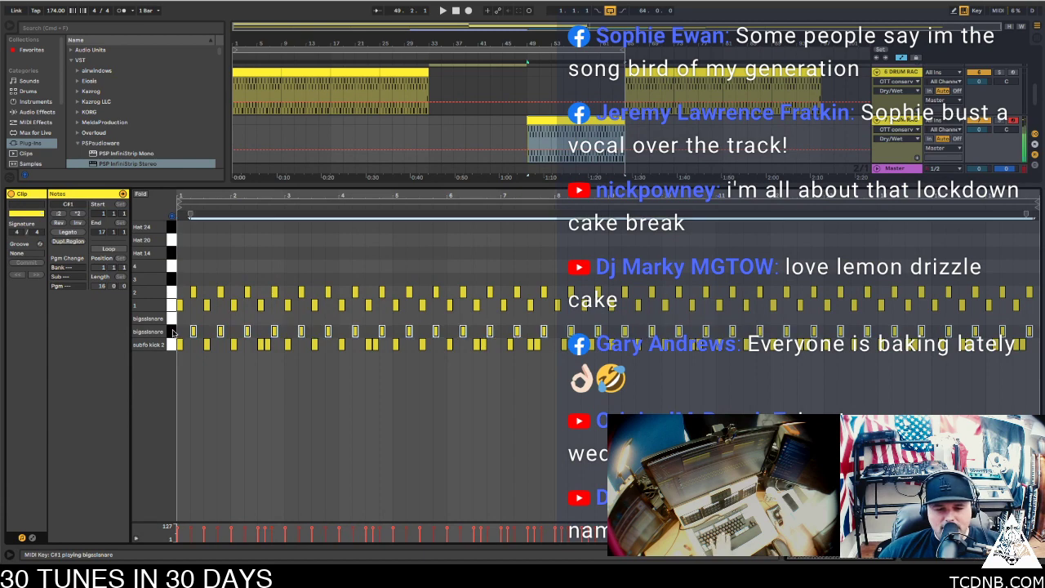
shift+click(172, 305)
shift+click(173, 293)
key(Delete)
Delete every kick after the first bar of the clip
click(173, 345)
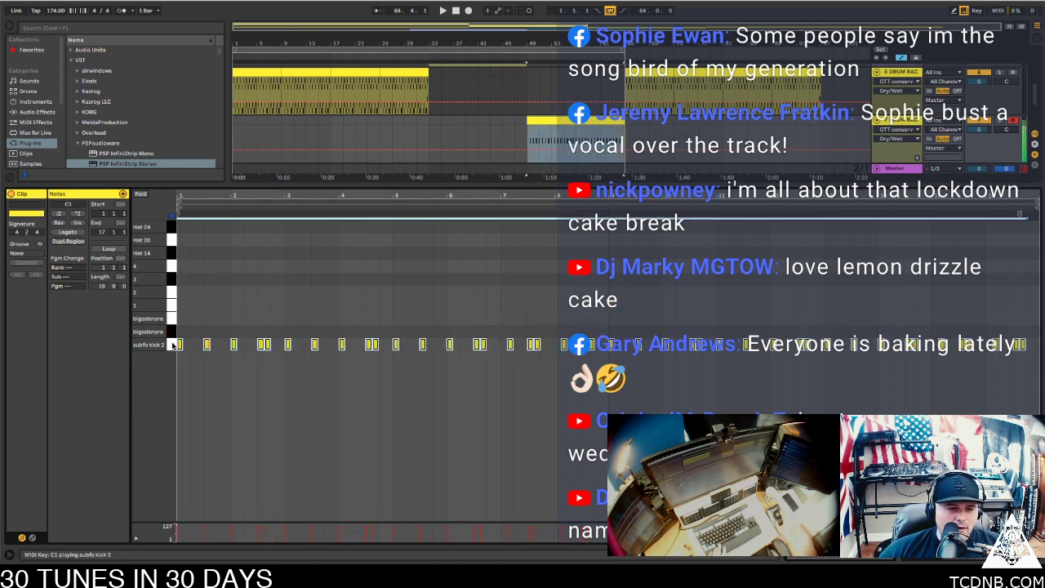
click(208, 363)
drag(246, 368, 1036, 307)
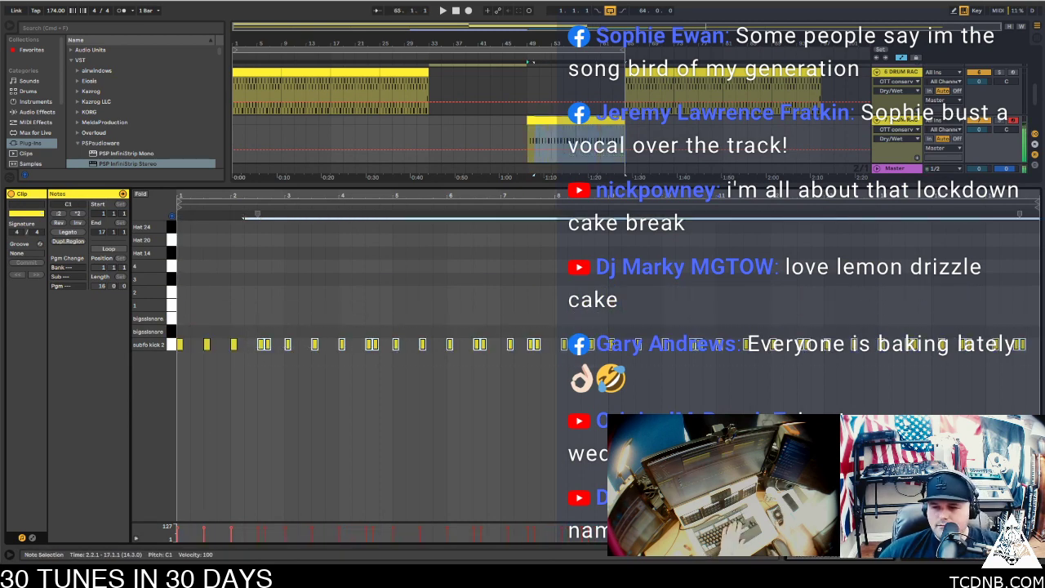
key(Delete)
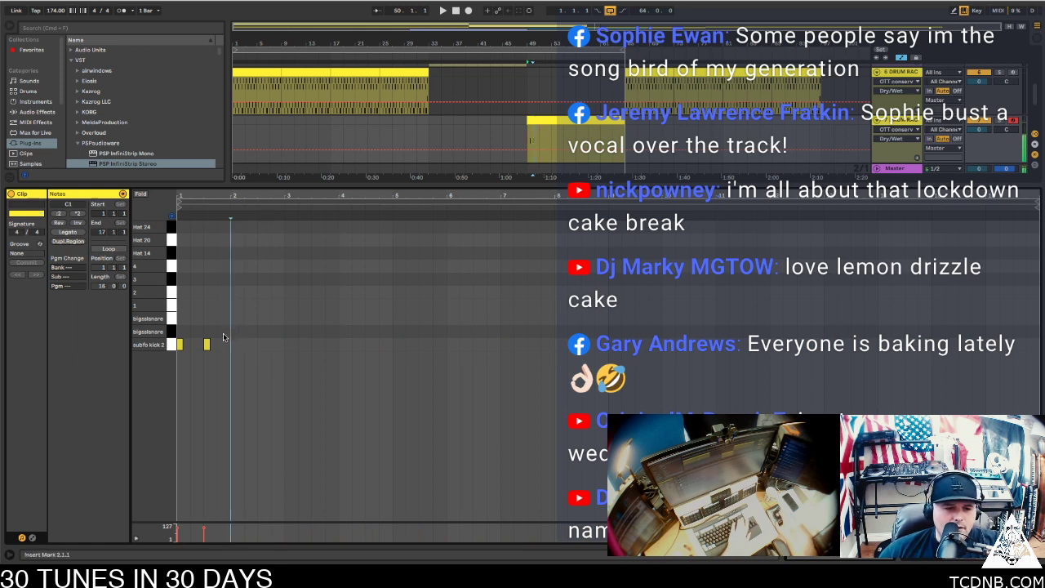
Fill the first bar with kicks on all four beats and duplicate that bar through bar 16
drag(224, 337, 149, 343)
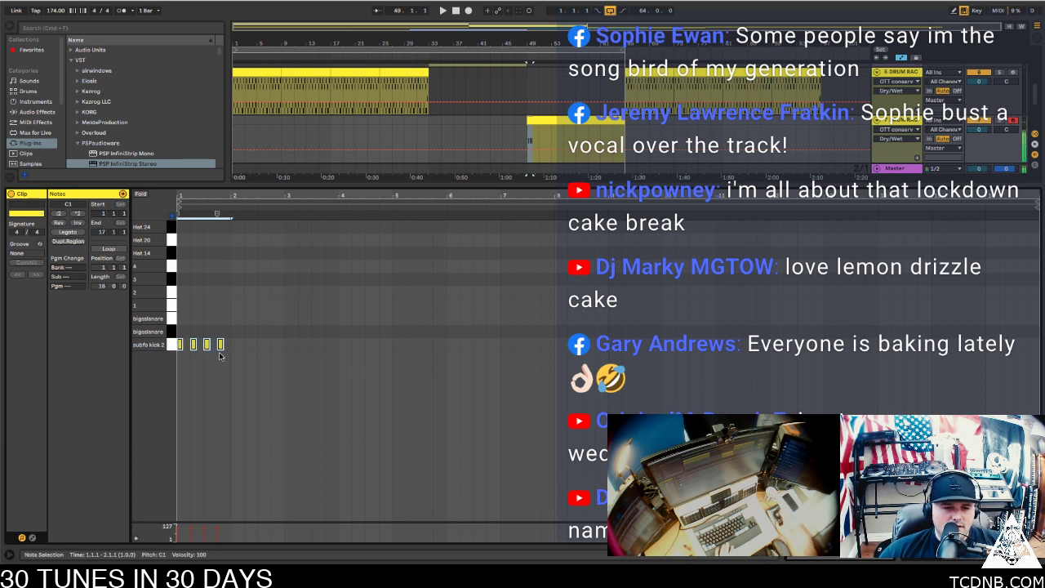
key(ctrl+d)
key(ctrl+d)
key(ctrl+d)
key(ctrl+d)
key(ctrl+d)
key(ctrl+d)
key(ctrl+d)
key(ctrl+d)
key(ctrl+d)
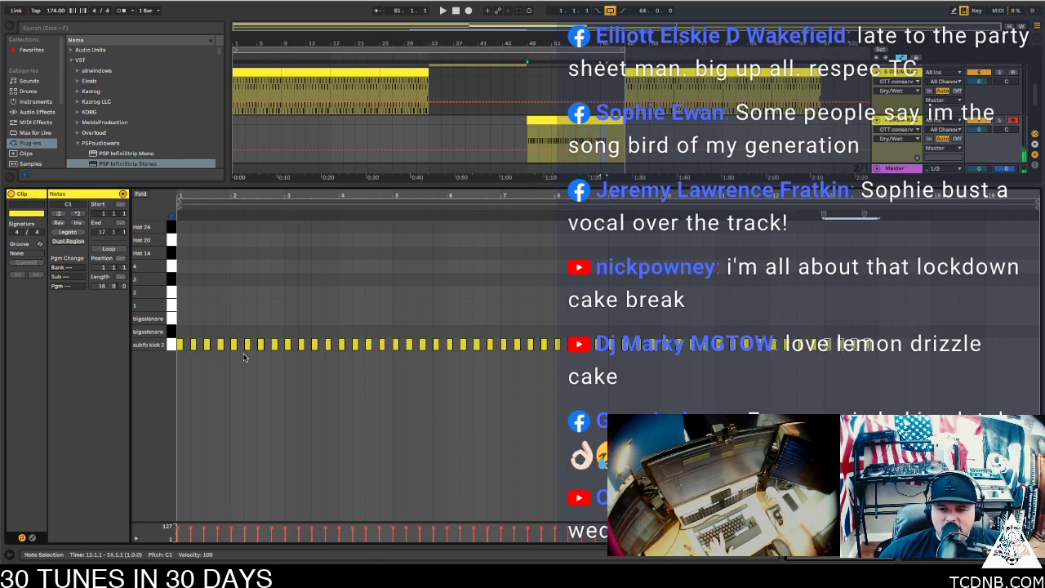
click(1028, 344)
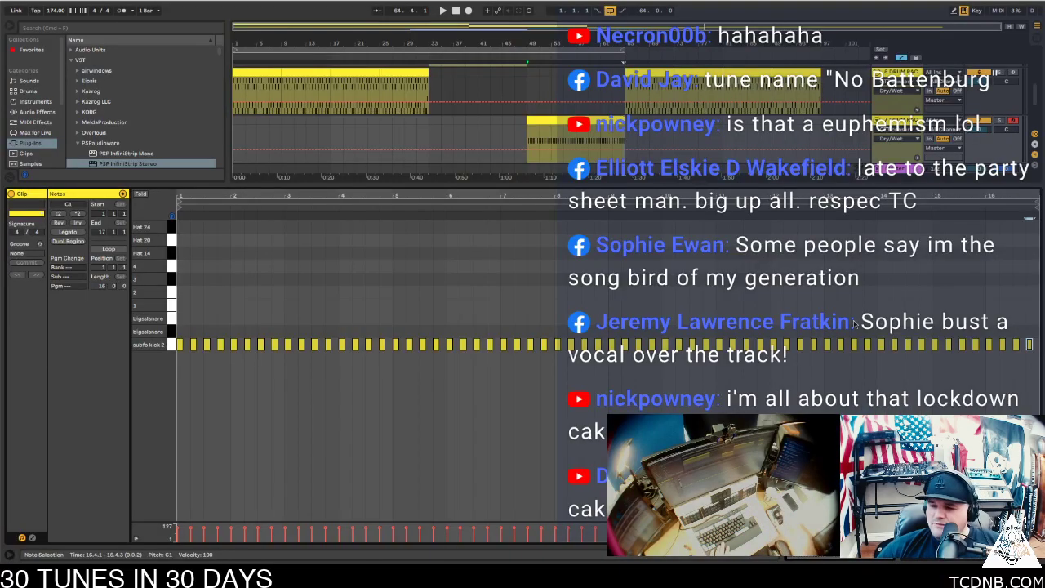
Audition the kick build, return to the arrangement, and move the fifth Massive track's clip from bar 33 to bar 49
key(space)
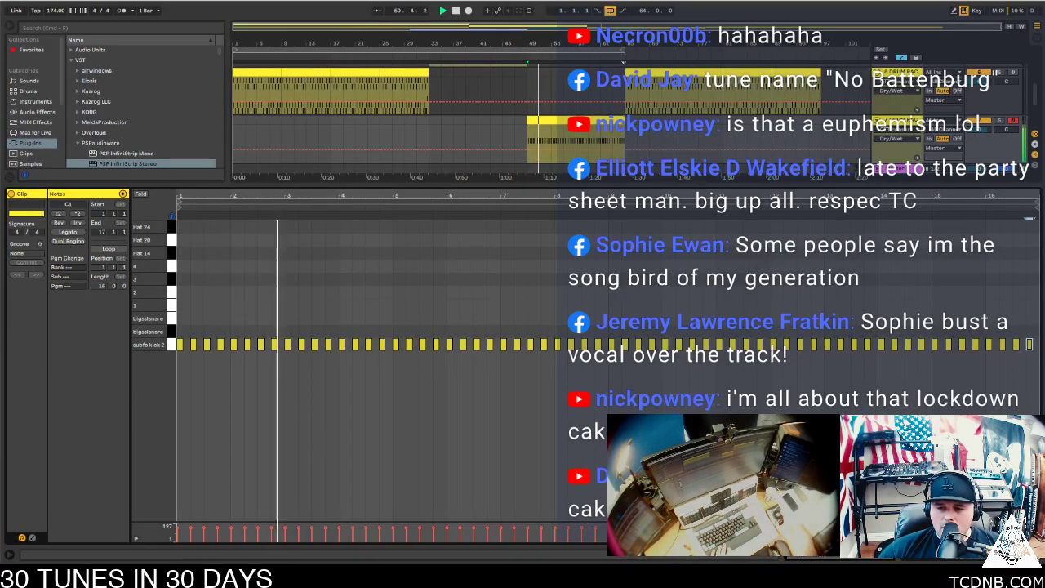
key(super+alt+l)
click(444, 181)
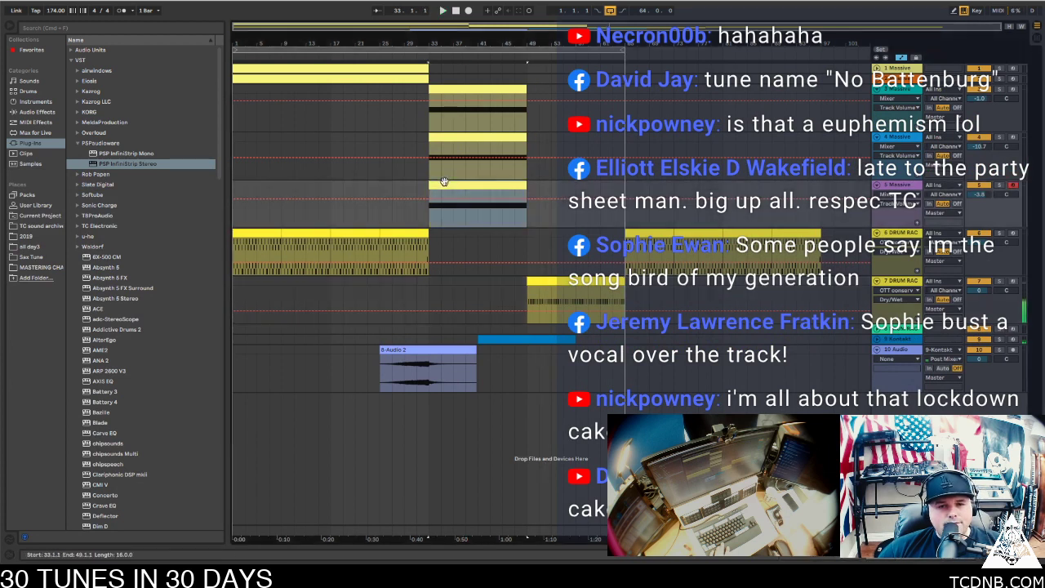
drag(460, 190, 547, 193)
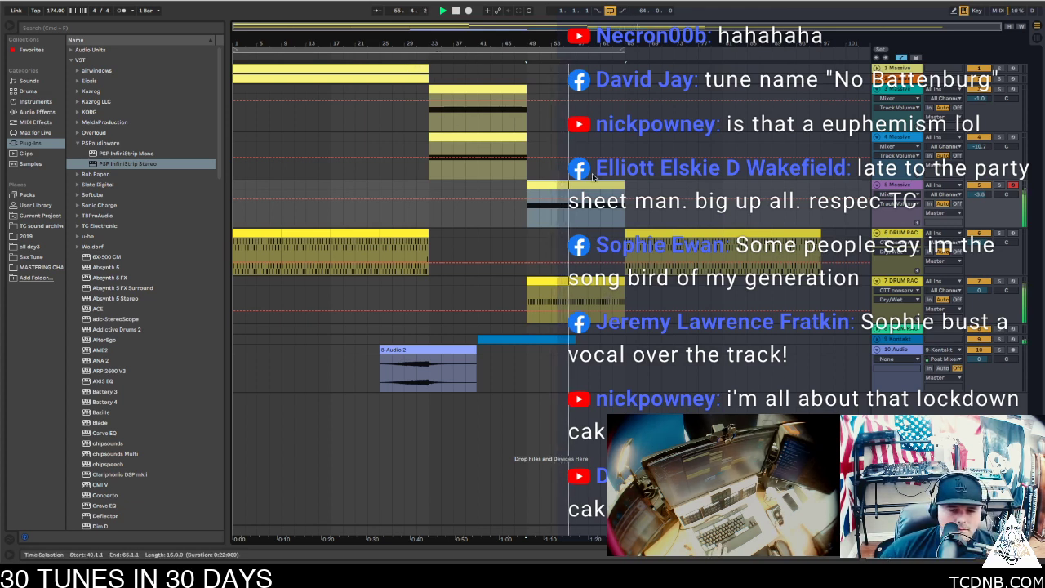
Move the kick notes from the clip's bar 9 onward up to the bigsslsnare row while auditioning the build
double_click(606, 281)
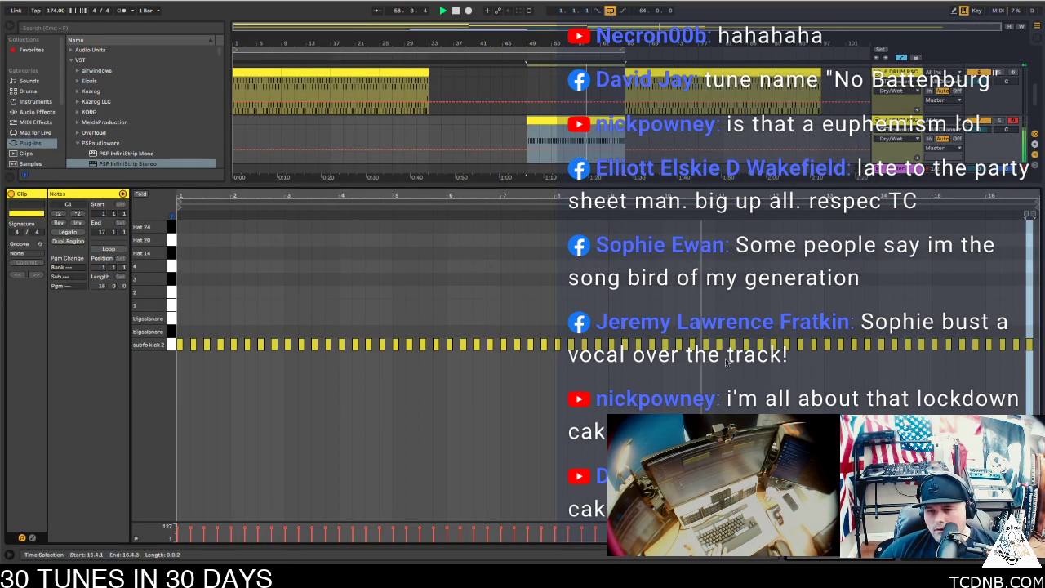
key(space)
drag(717, 357, 1039, 330)
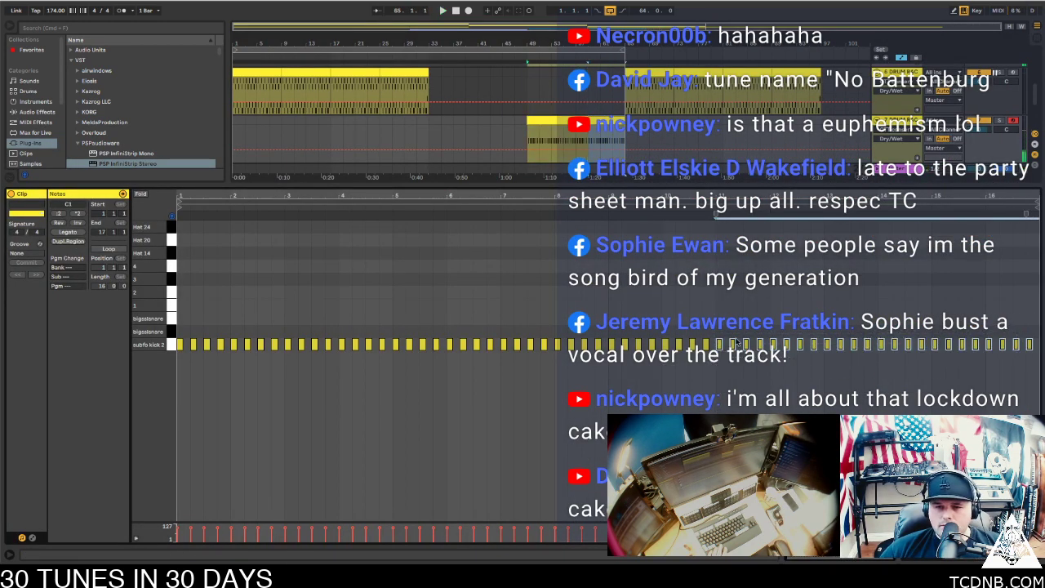
drag(719, 343, 719, 332)
key(space)
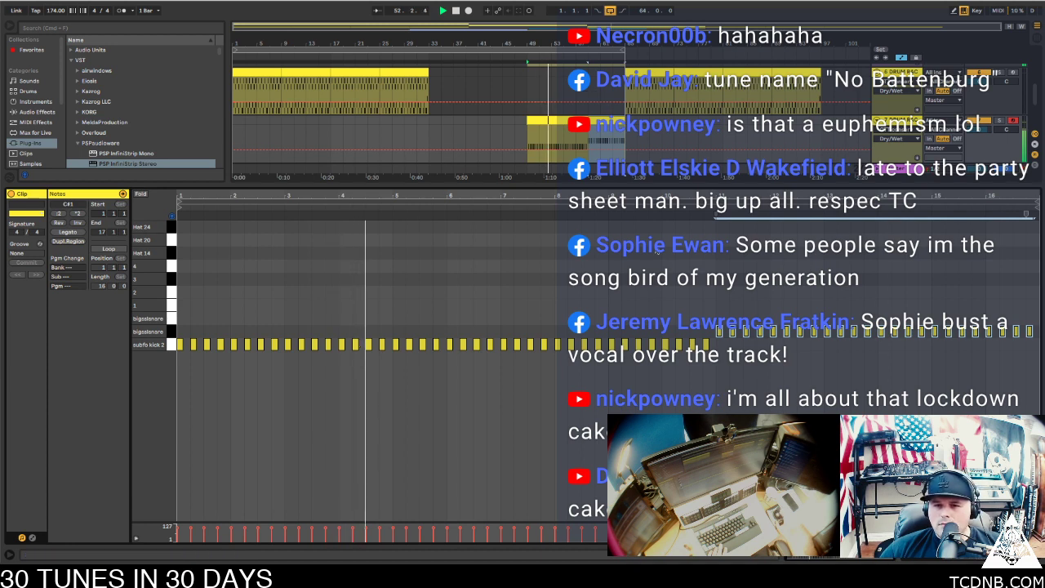
drag(708, 355, 1040, 332)
click(590, 322)
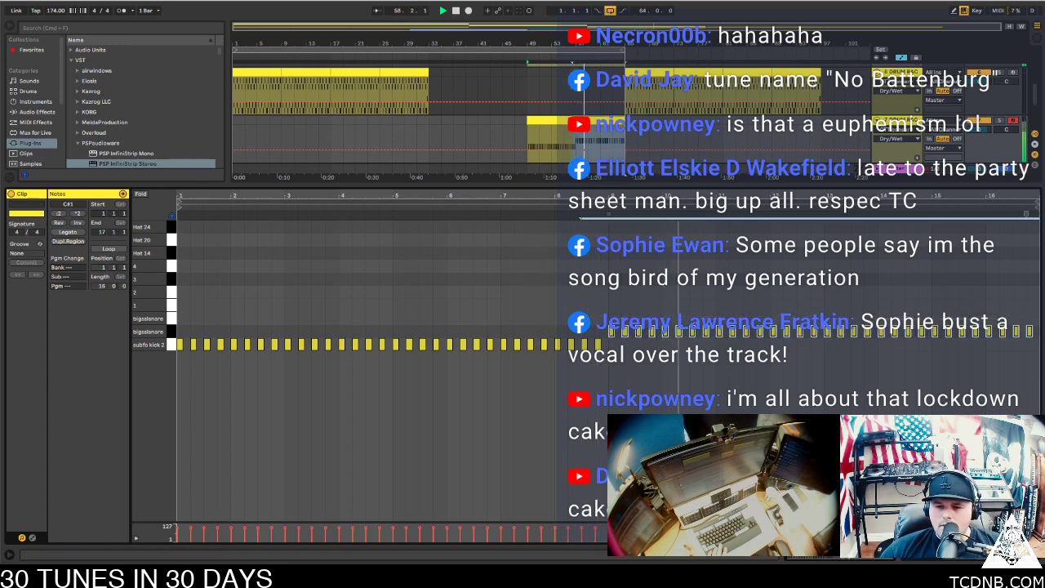
Enlarge the velocity lane and double the snares from the clip's bar 13 to its end with copies offset half a beat later
drag(816, 521, 816, 388)
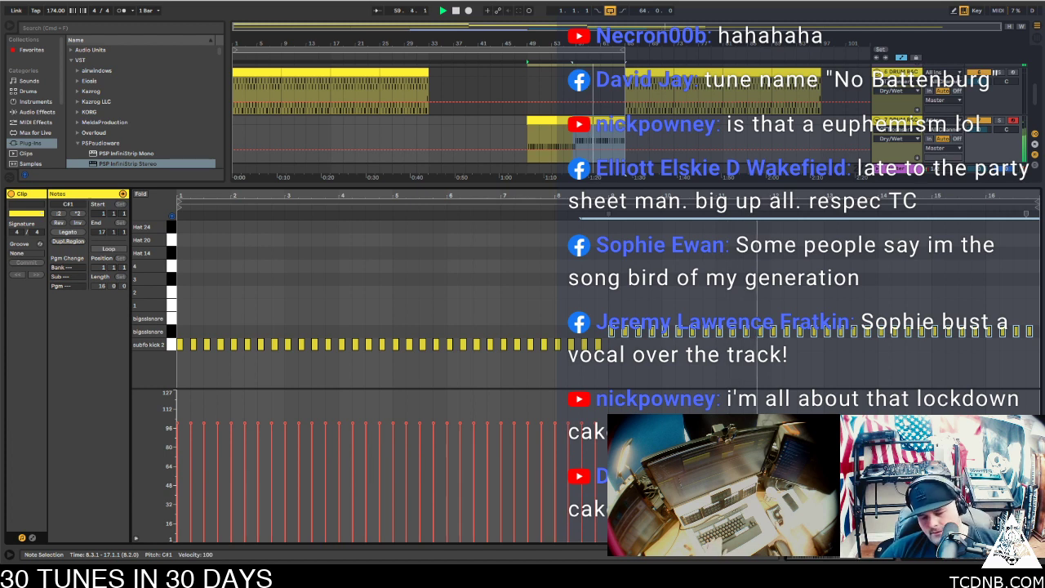
key(b)
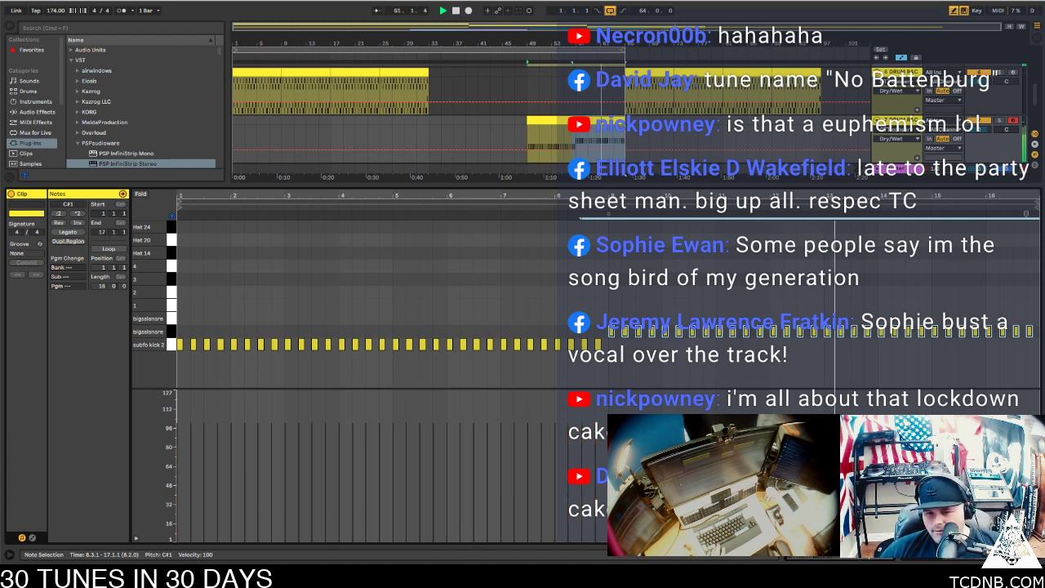
key(space)
key(b)
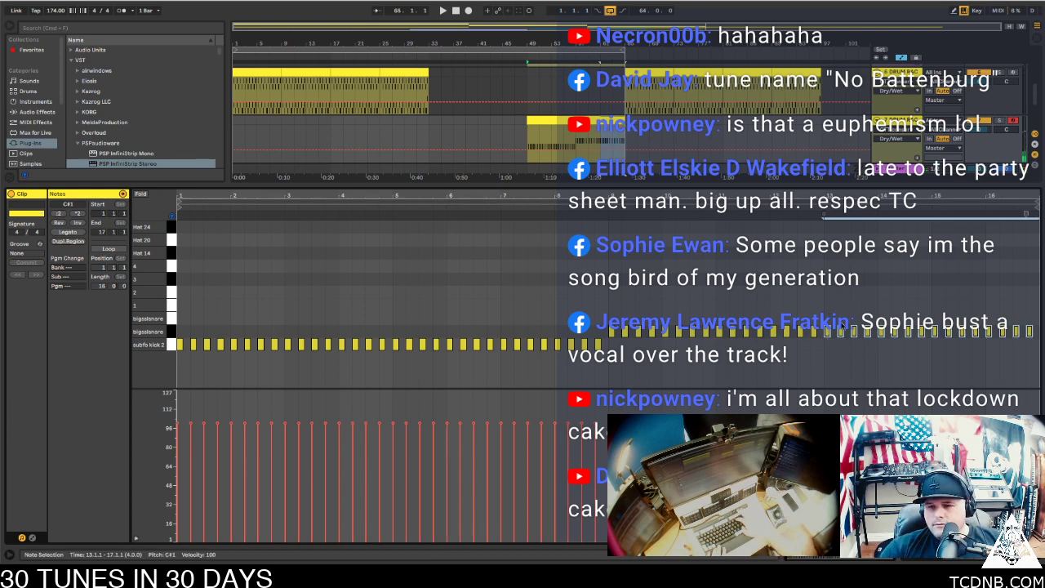
scroll(839, 325, up, 5)
drag(786, 331, 824, 332)
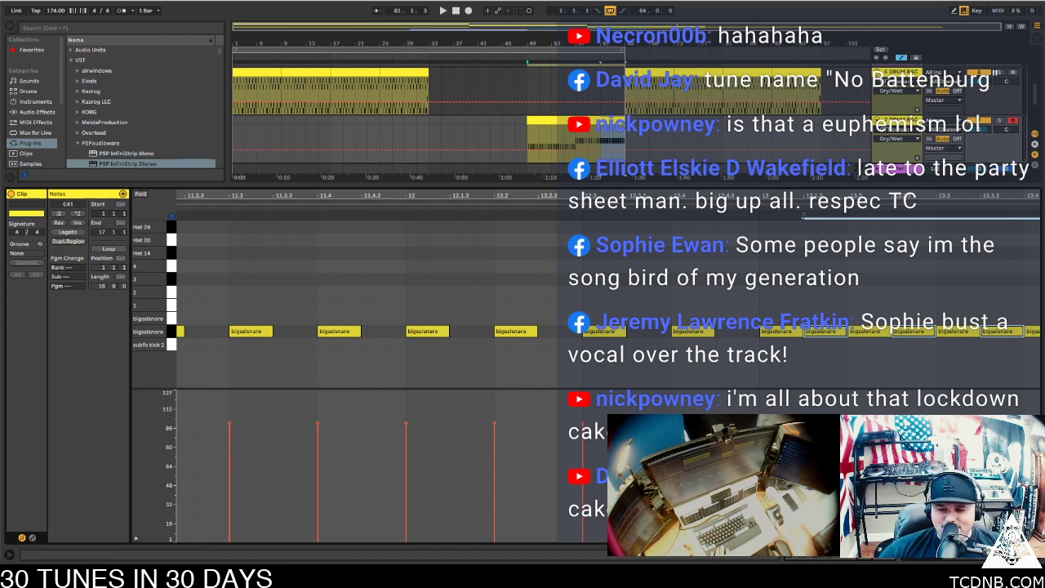
scroll(824, 332, down, 5)
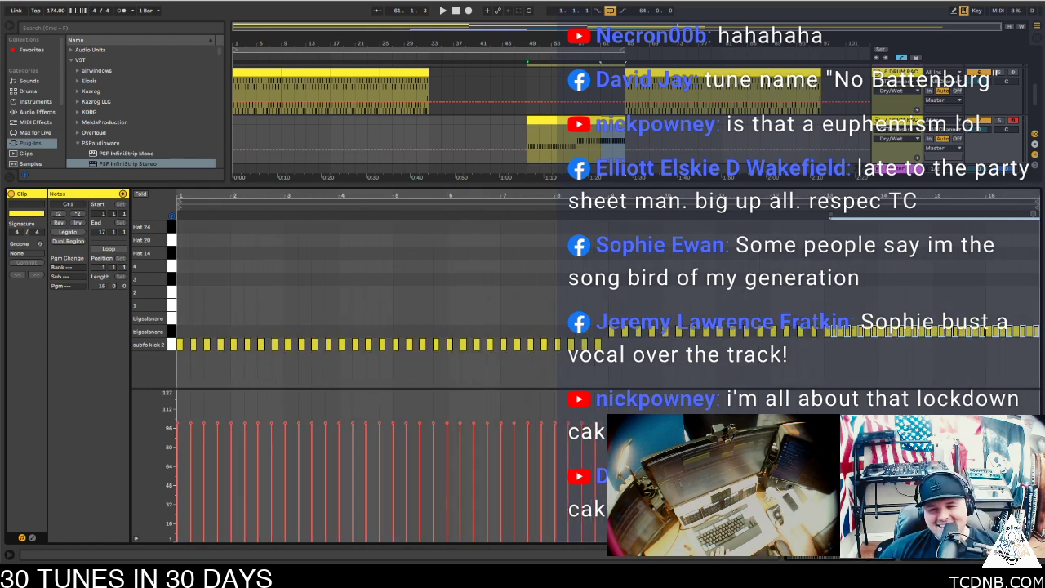
Audition the kick-and-snare build from the clip's bar 11
key(b)
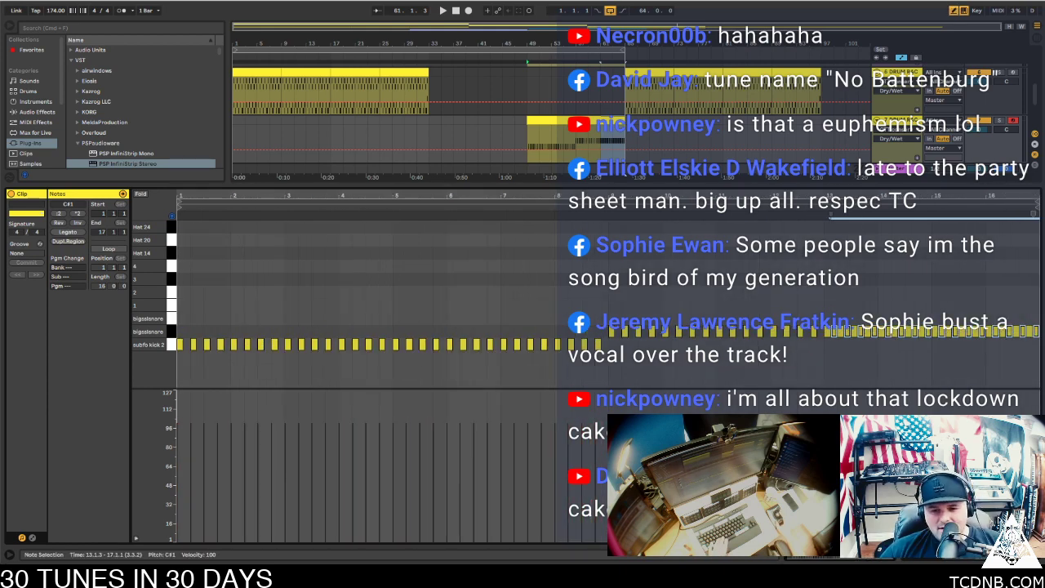
key(ctrl+a)
click(716, 361)
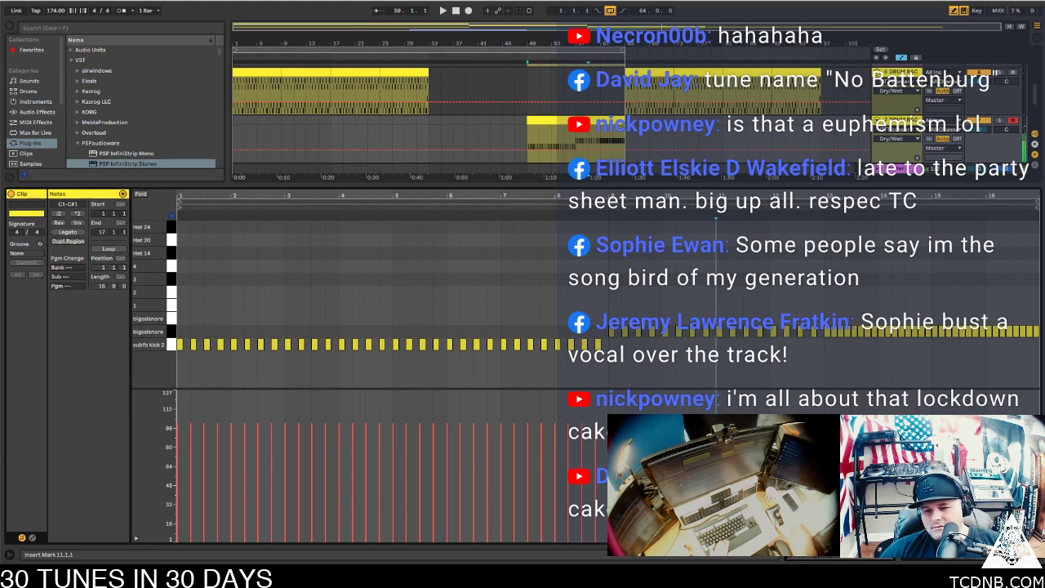
key(space)
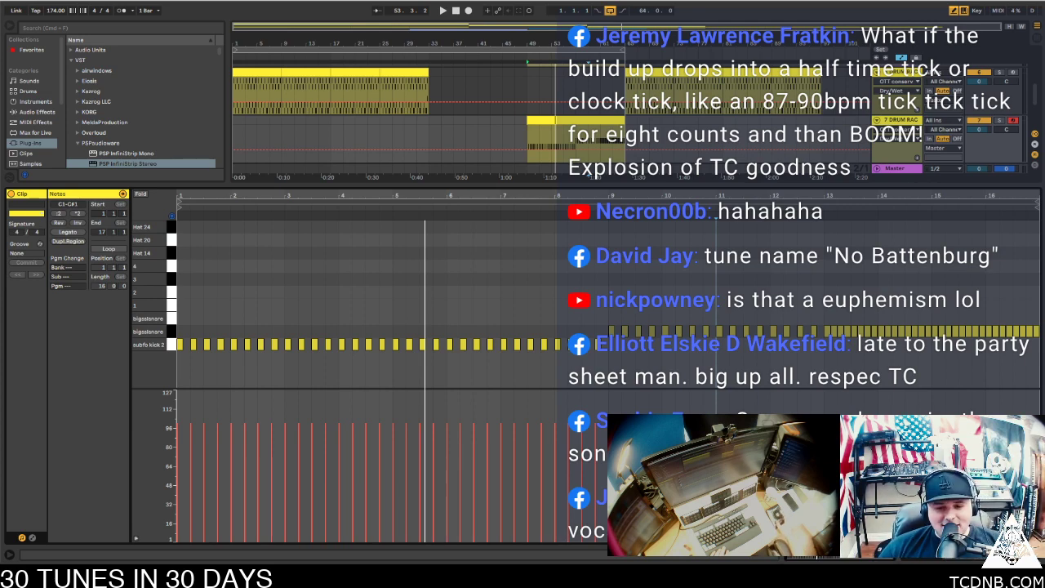
Return to the arrangement and audition the bar 33 section and the intro from bar 1
key(super+alt+l)
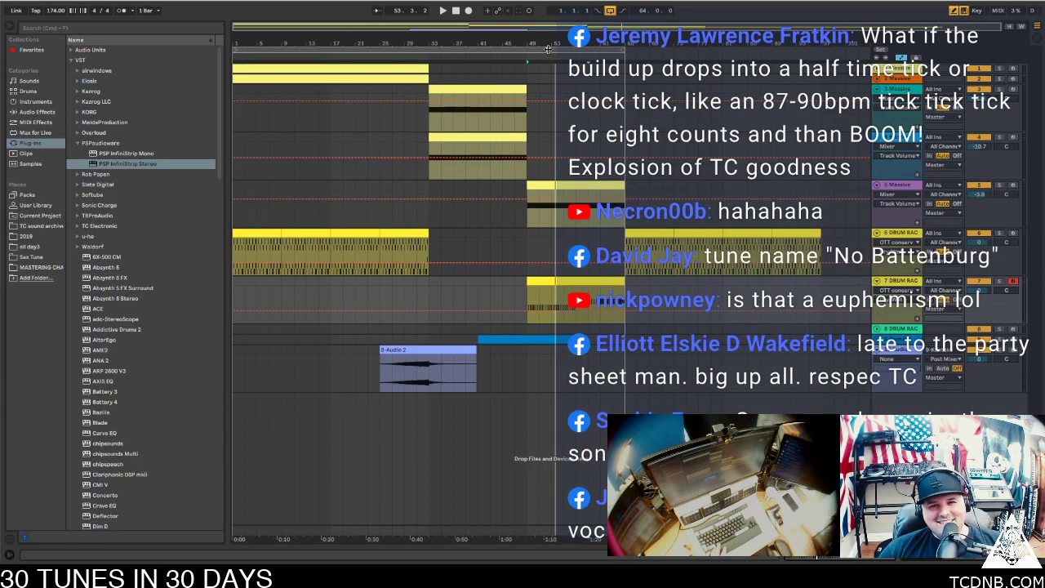
click(447, 90)
key(space)
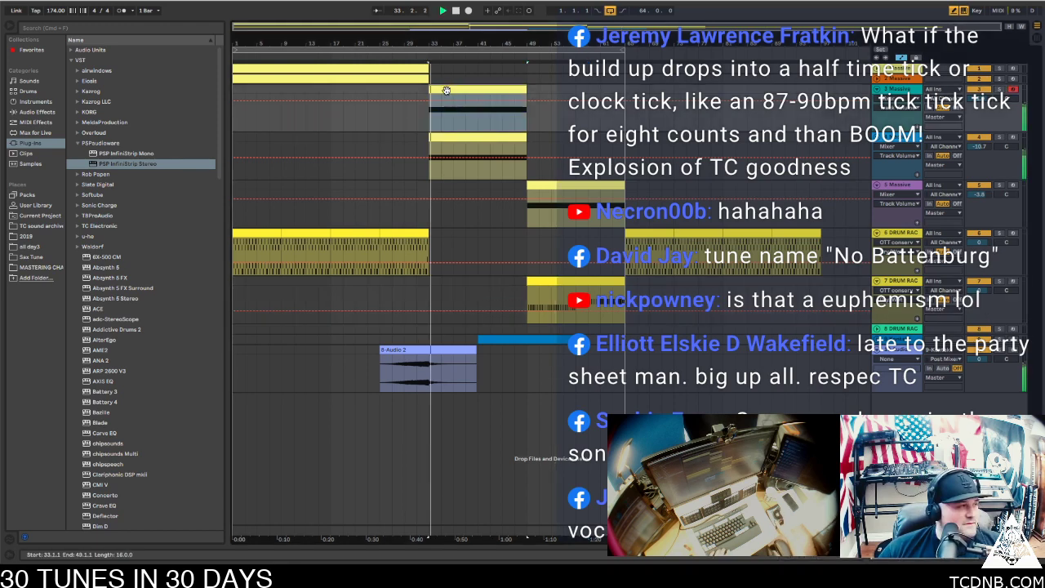
click(323, 67)
key(space)
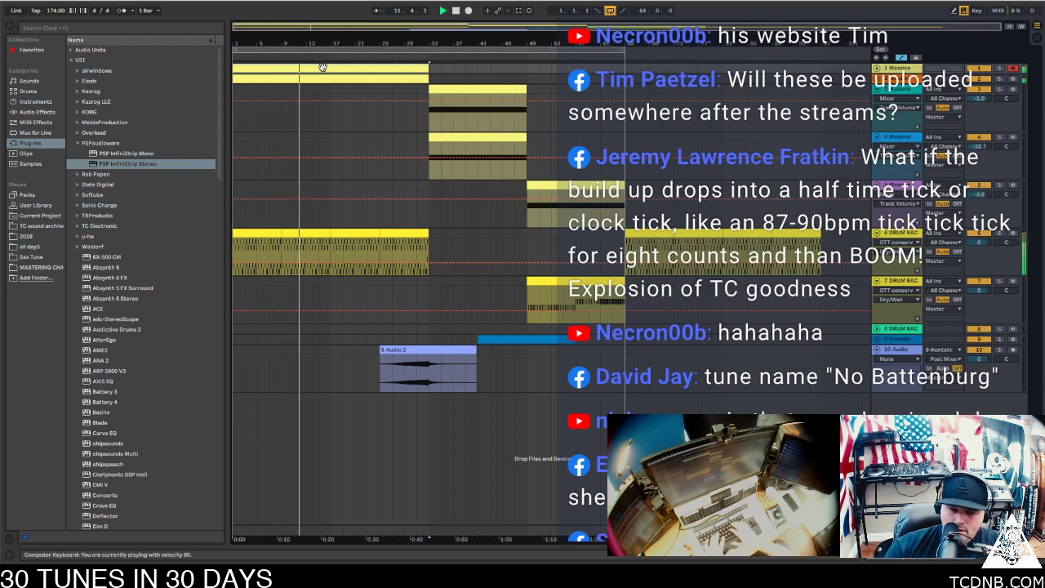
Move the third Massive track's clip from bar 33 to bar 49 and audition the build from there
key(b)
key(c)
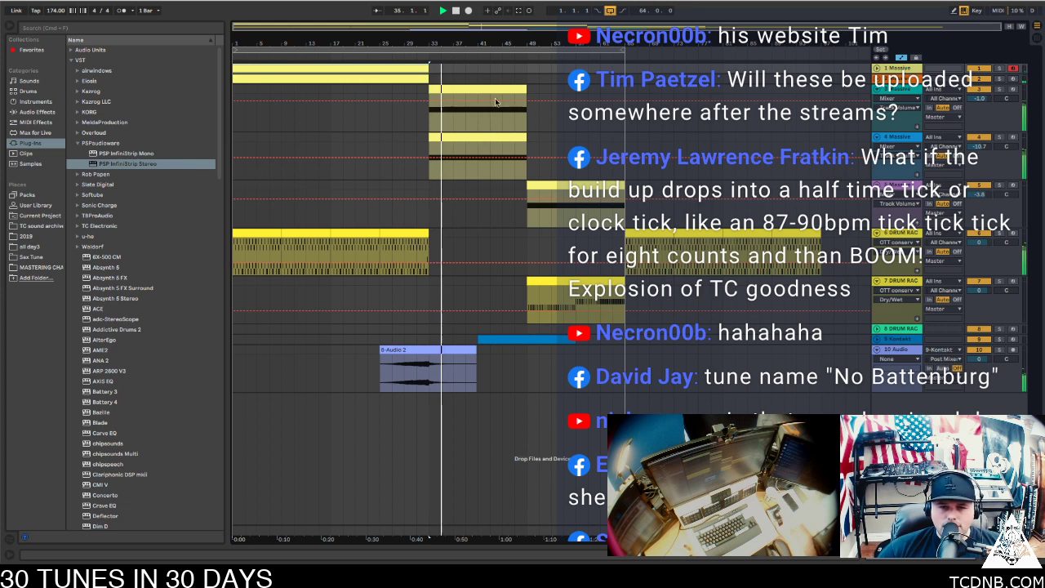
drag(451, 87, 556, 120)
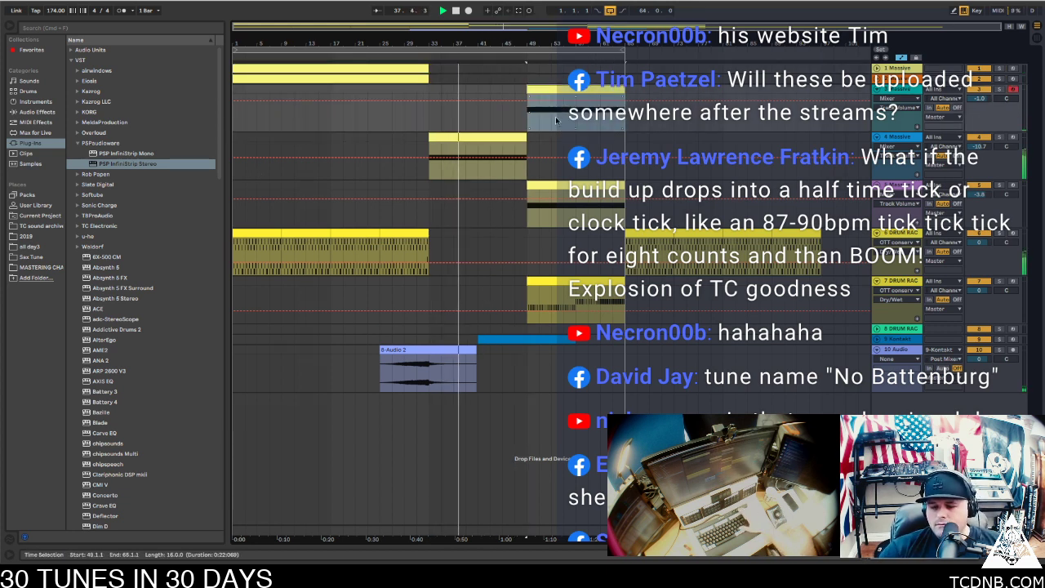
key(XF86AudioLowerVolume)
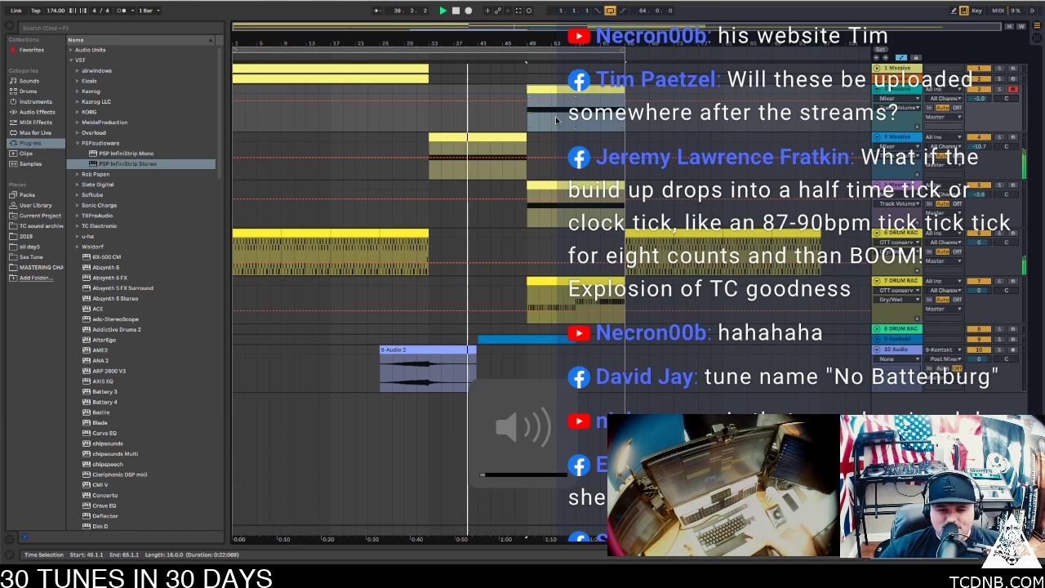
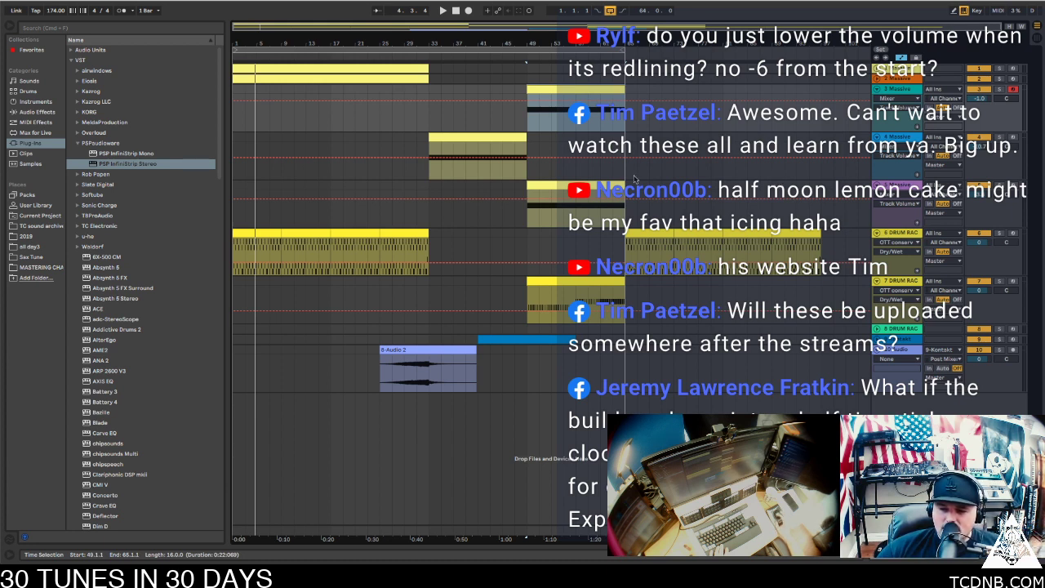
click(422, 55)
click(527, 64)
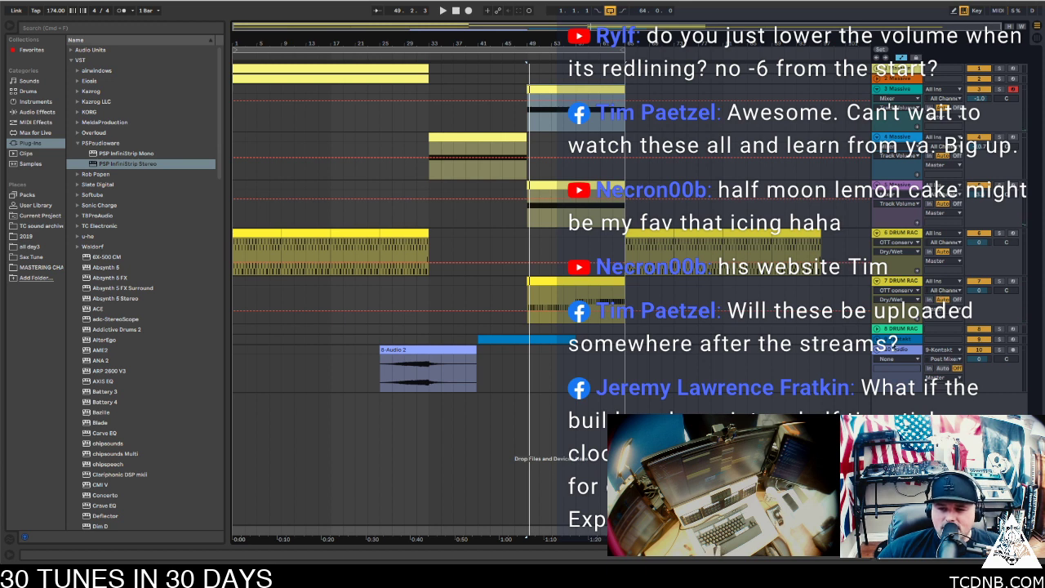
Hide the browser and collapse all the expanded tracks in the arrangement
click(898, 349)
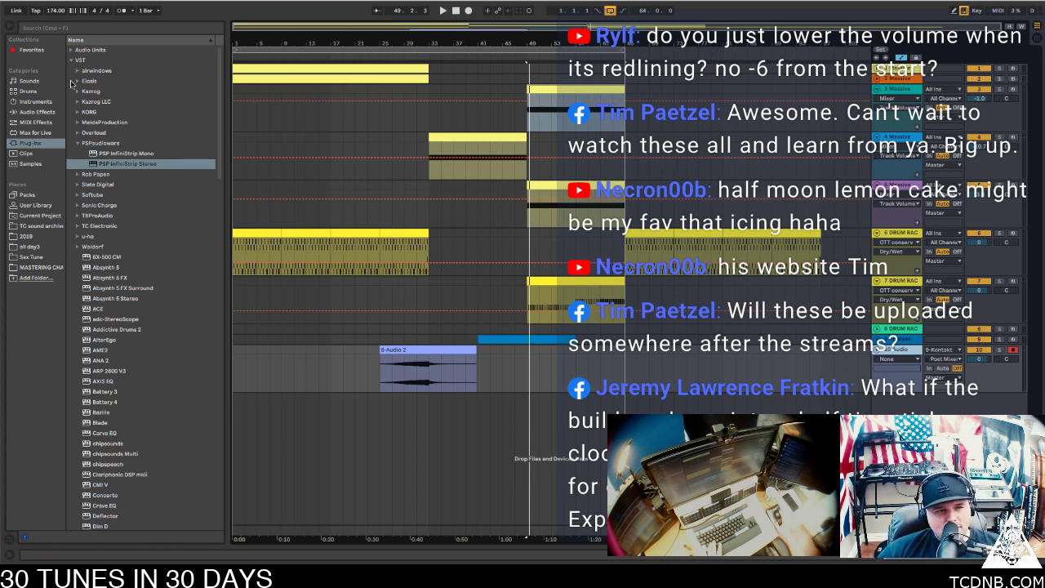
click(8, 27)
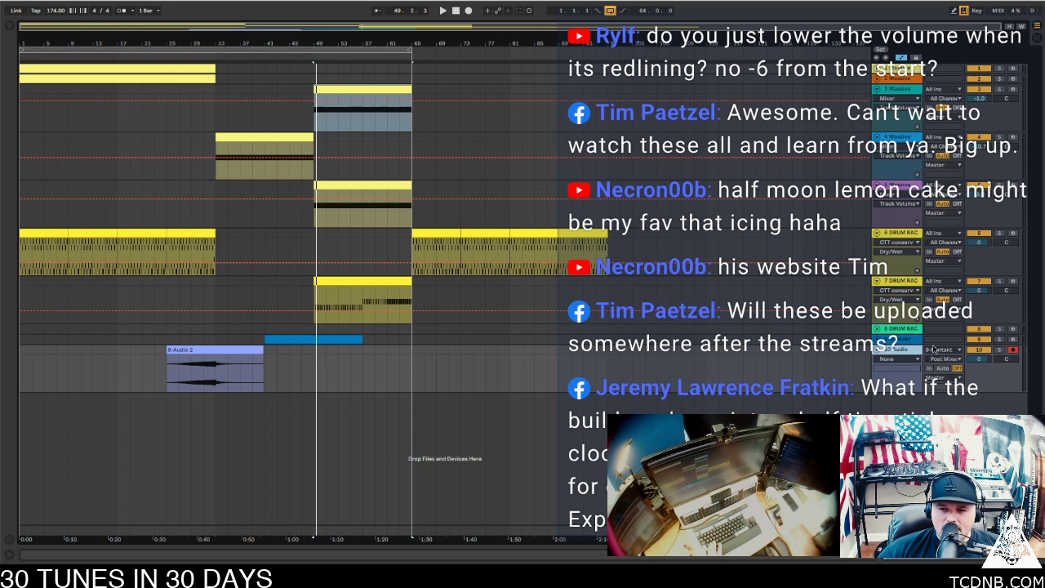
click(878, 349)
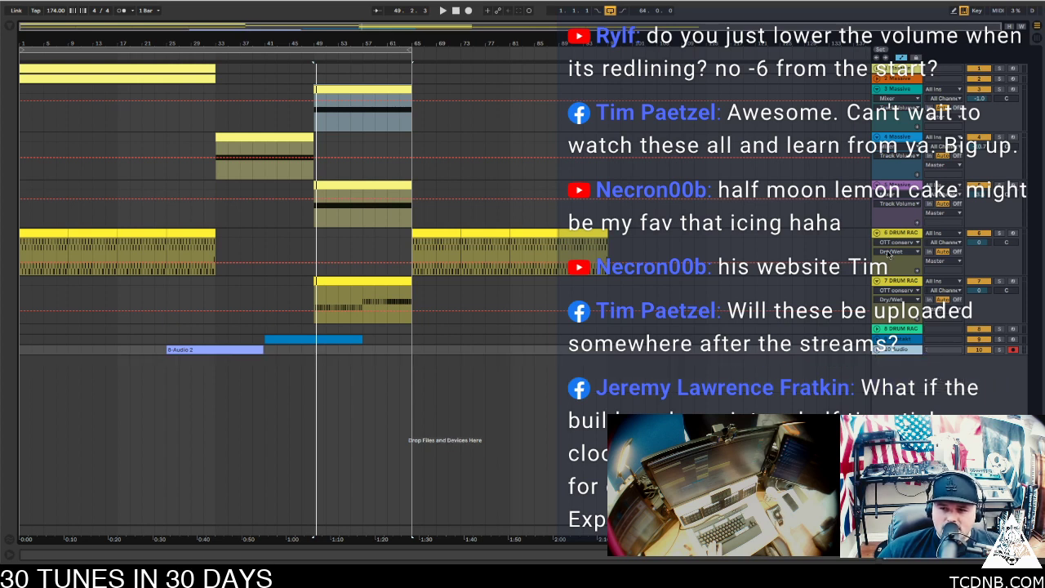
click(879, 282)
click(877, 233)
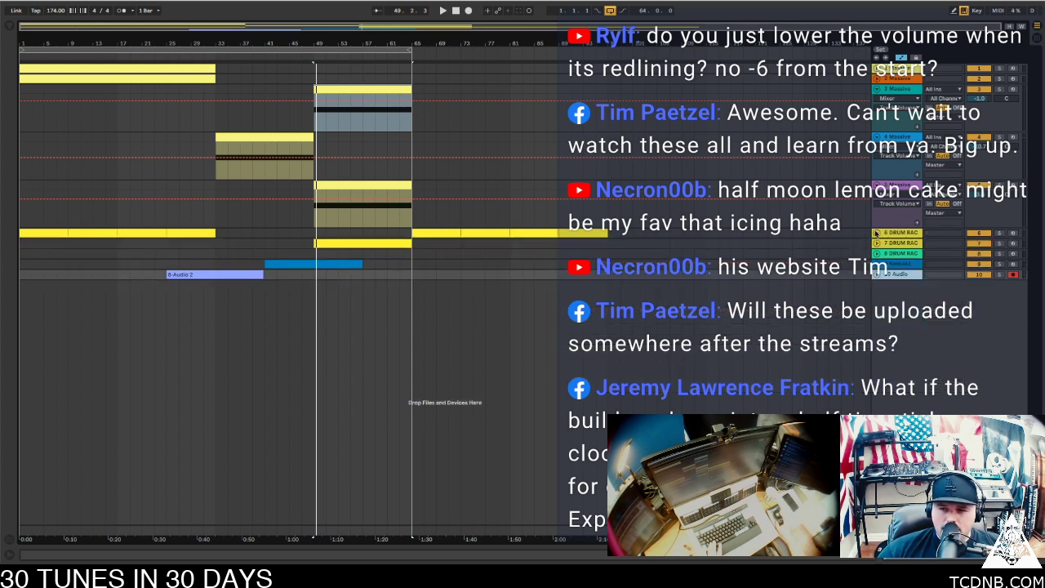
click(878, 184)
click(877, 137)
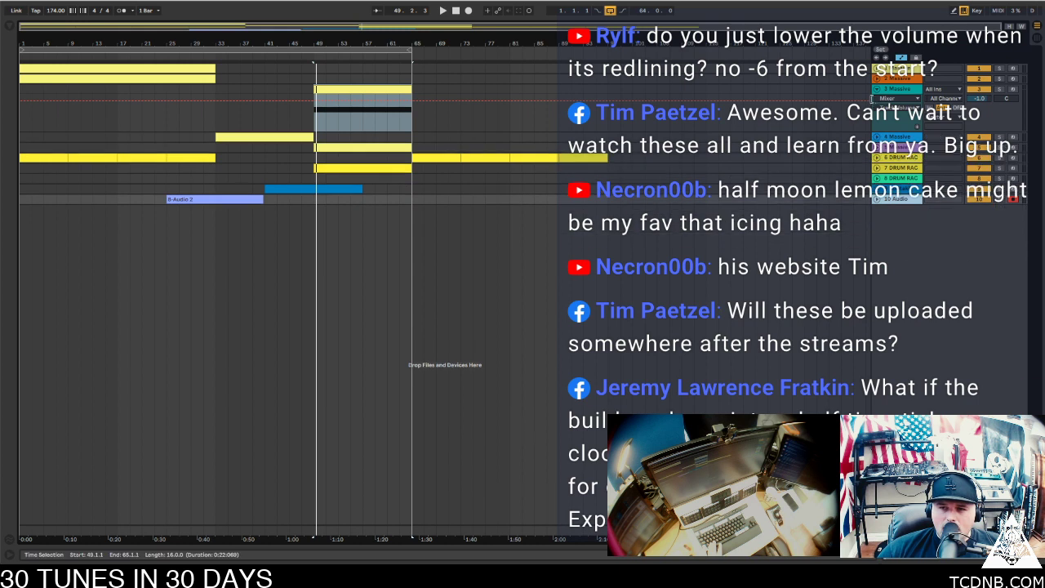
click(878, 90)
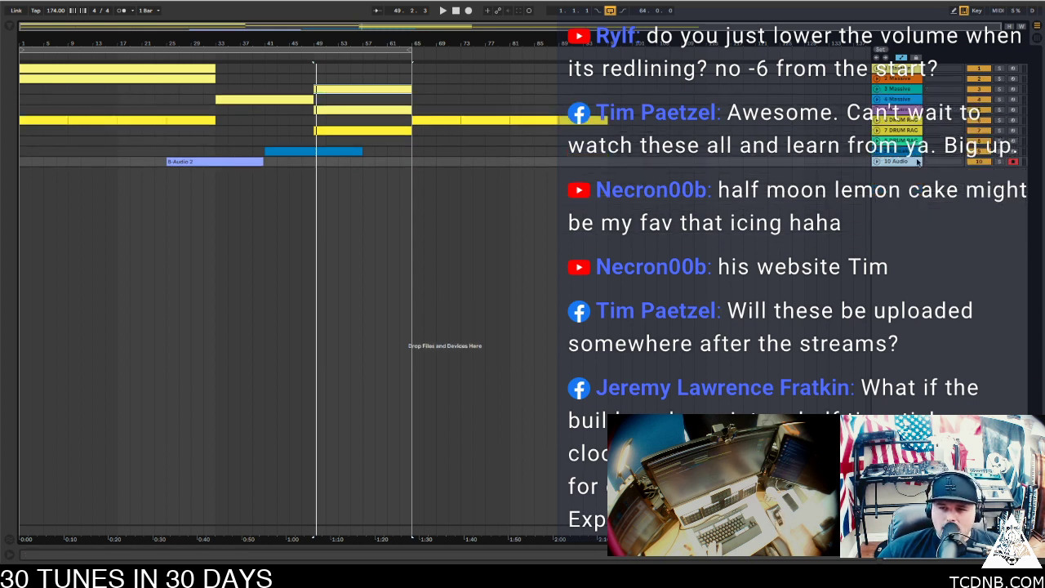
Unfold all tracks, lower their volumes together by 12.2 dB and audition the build from bar 49
alt+click(878, 162)
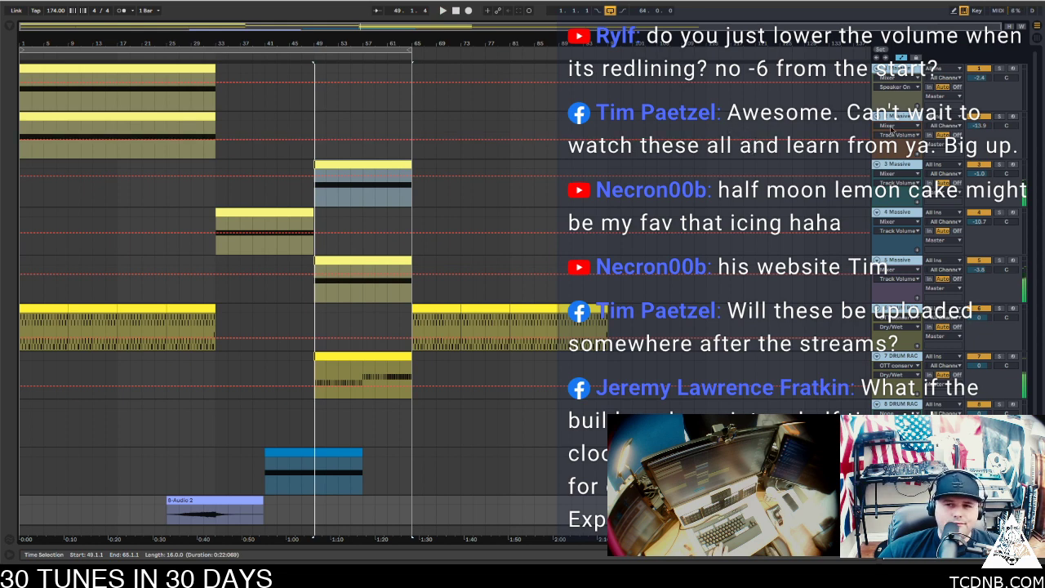
key(space)
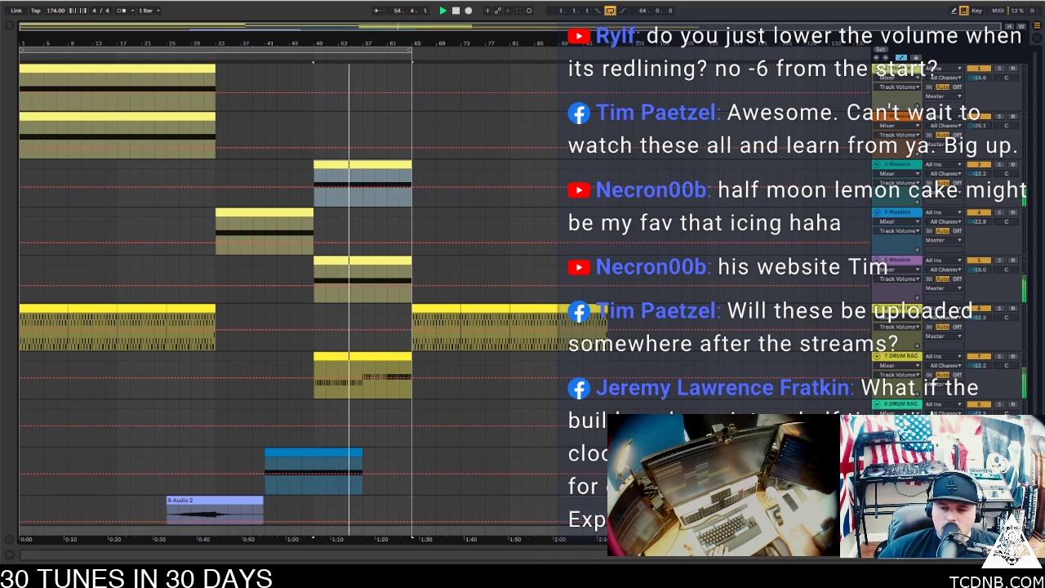
key(space)
Add the KClip plug-in to the master channel after the spectrum device and move its window clear of the clips
key(shift+Tab)
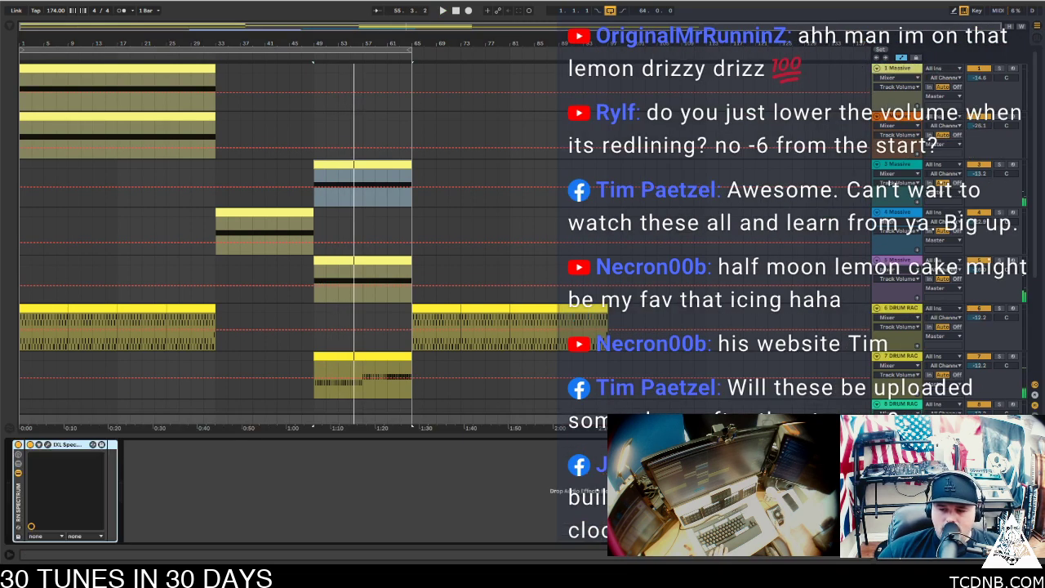
click(8, 28)
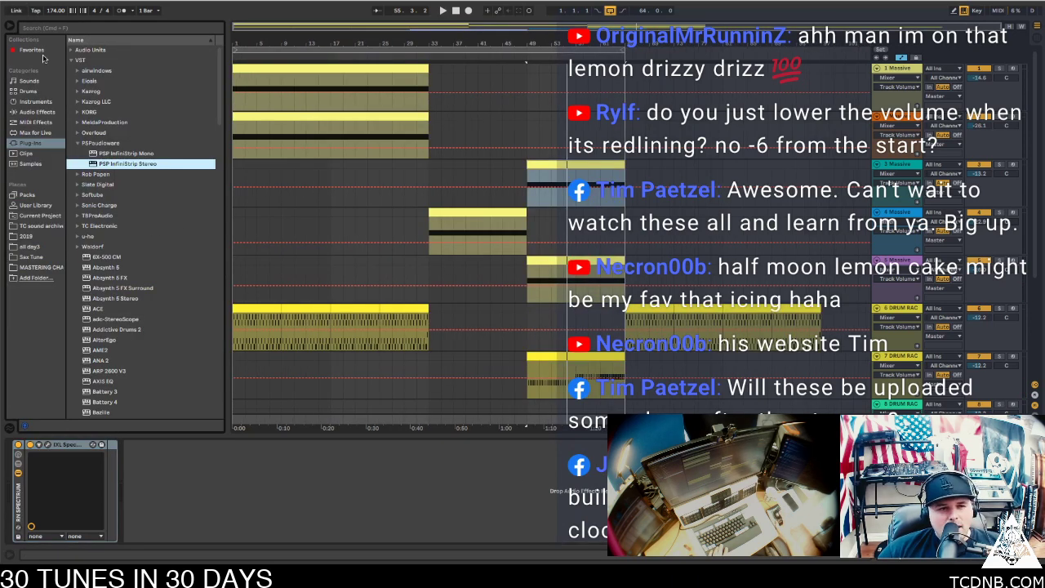
click(5, 26)
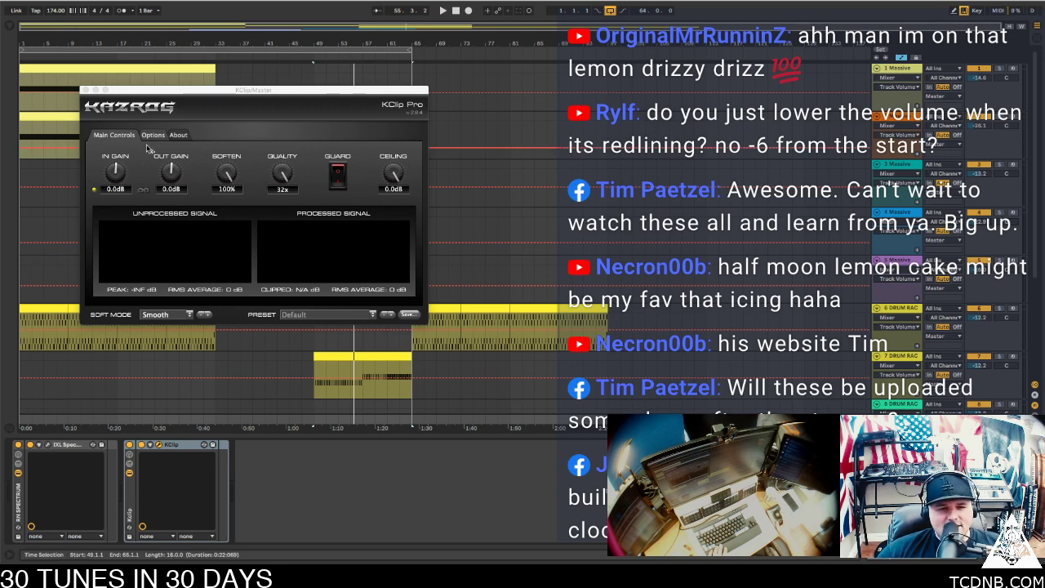
drag(239, 98, 618, 98)
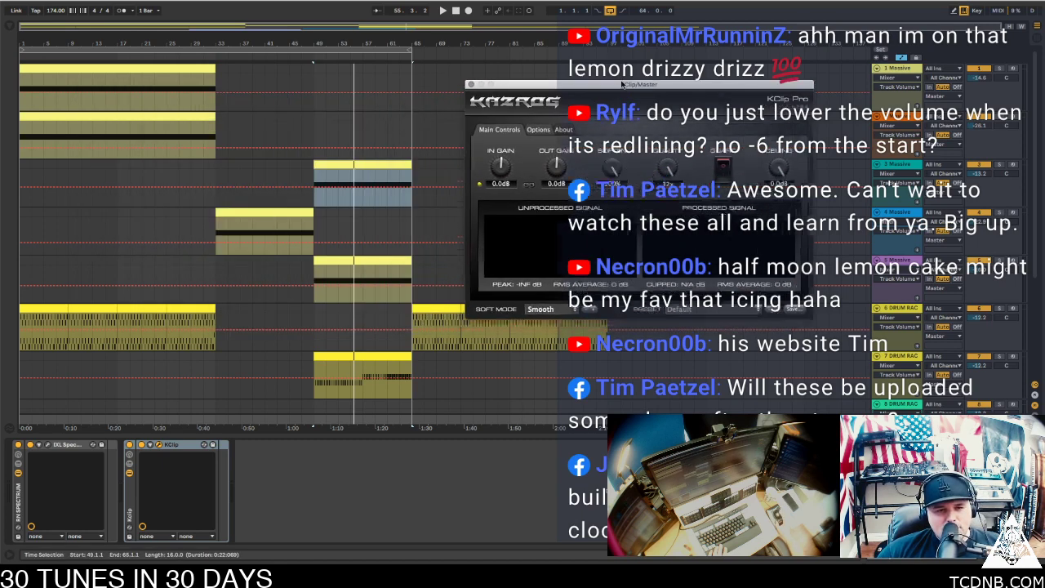
Play the intro from bar 1 and raise KClip's In Gain to 12.3 dB
click(118, 71)
key(space)
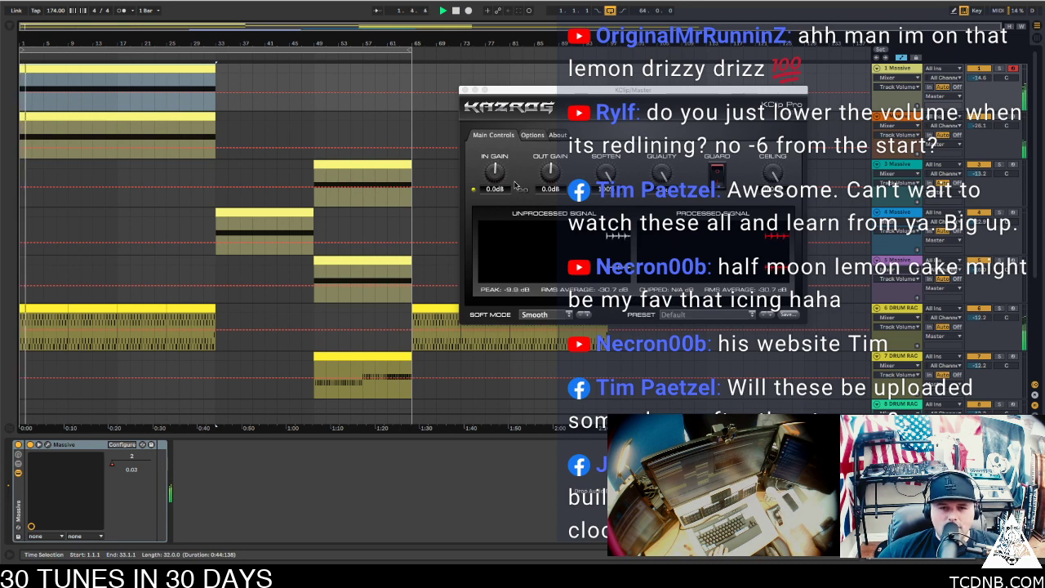
drag(495, 173, 502, 43)
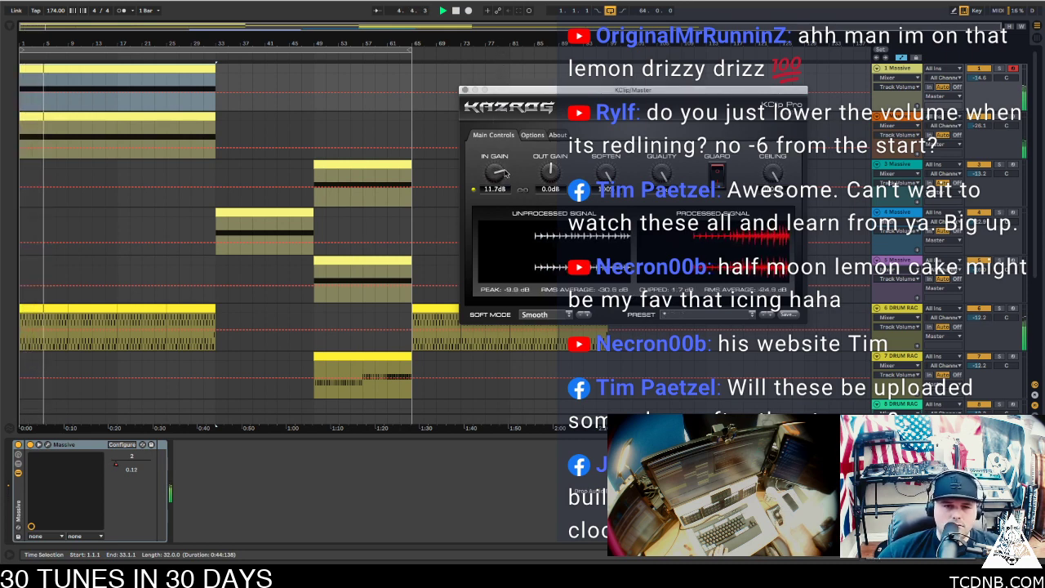
drag(498, 173, 496, 164)
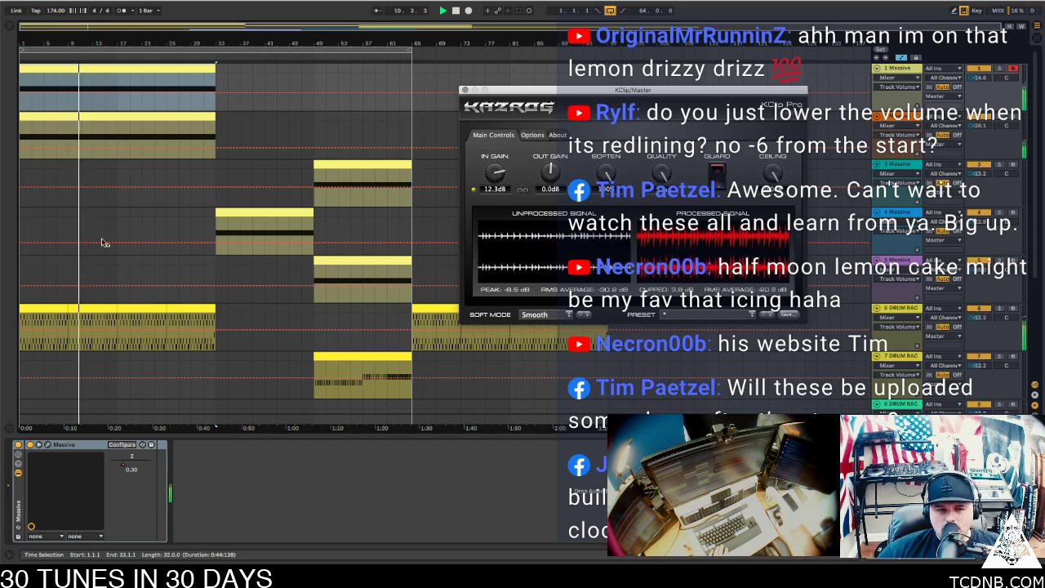
In the first intro drum clip, copy the last note of row 2 to the Hat 24 row at 8.3.3
double_click(62, 309)
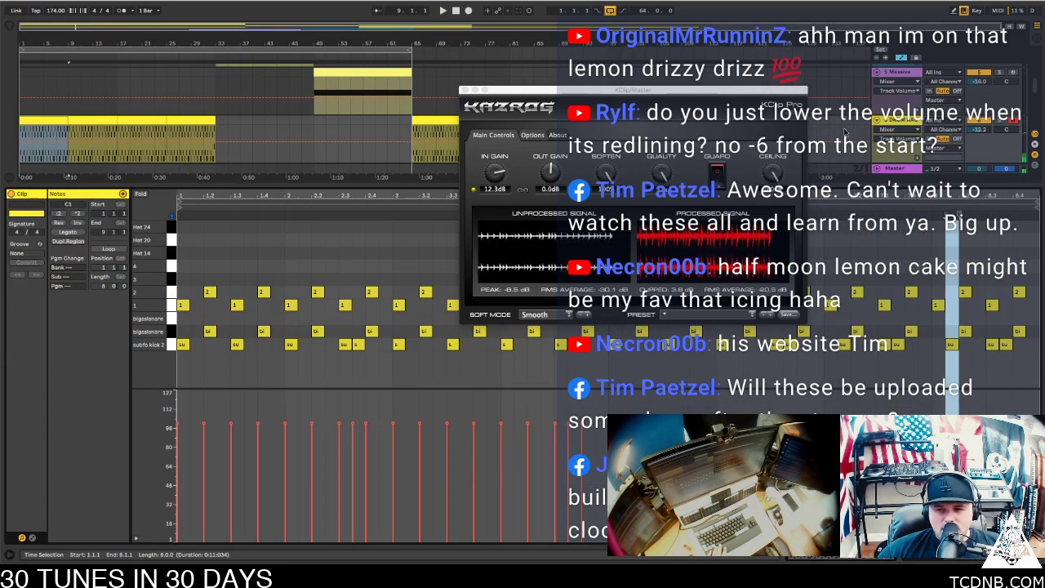
click(1019, 291)
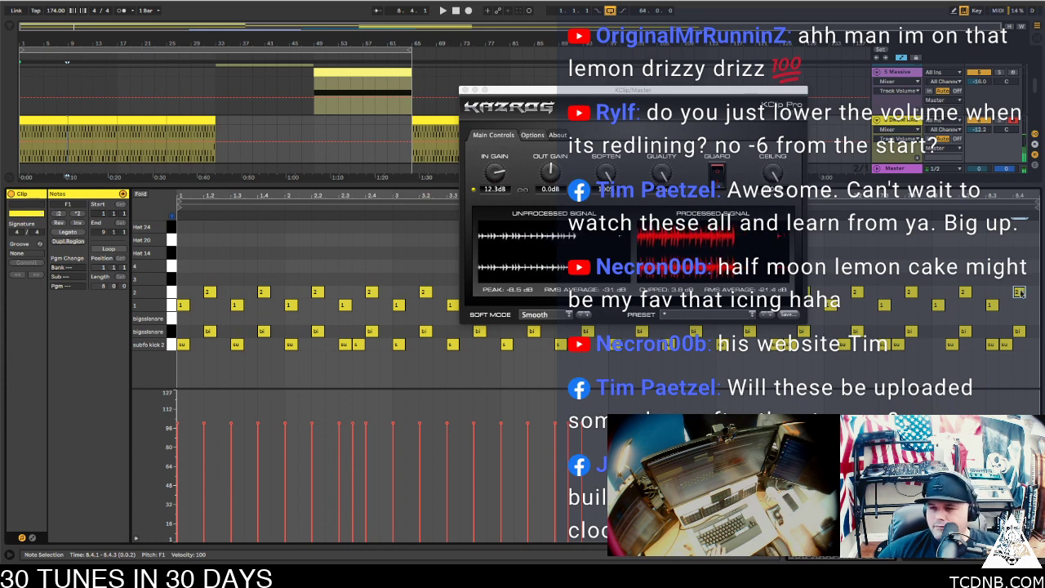
drag(1020, 293, 1012, 232)
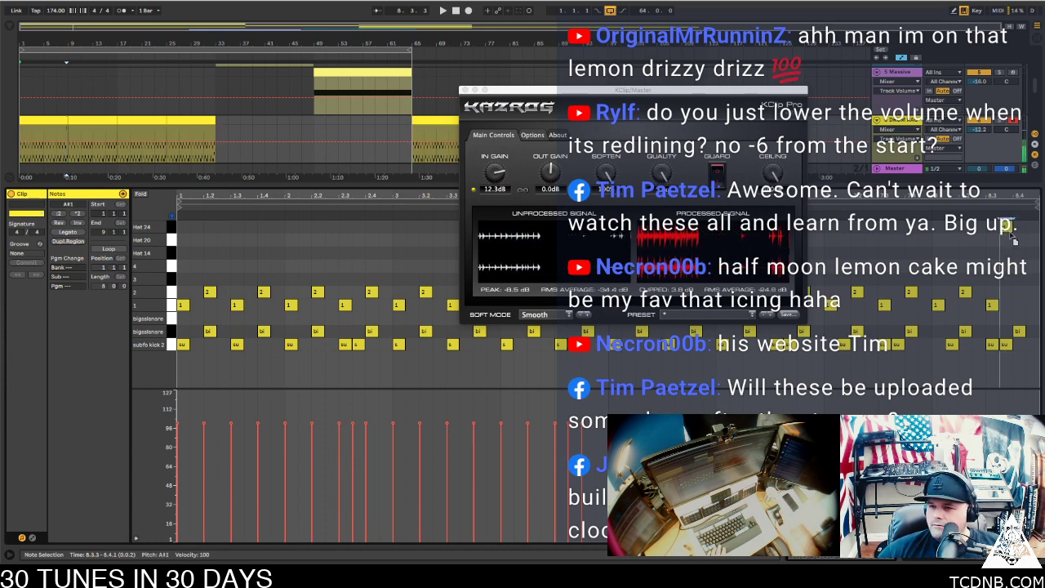
key(plus)
key(plus)
key(plus)
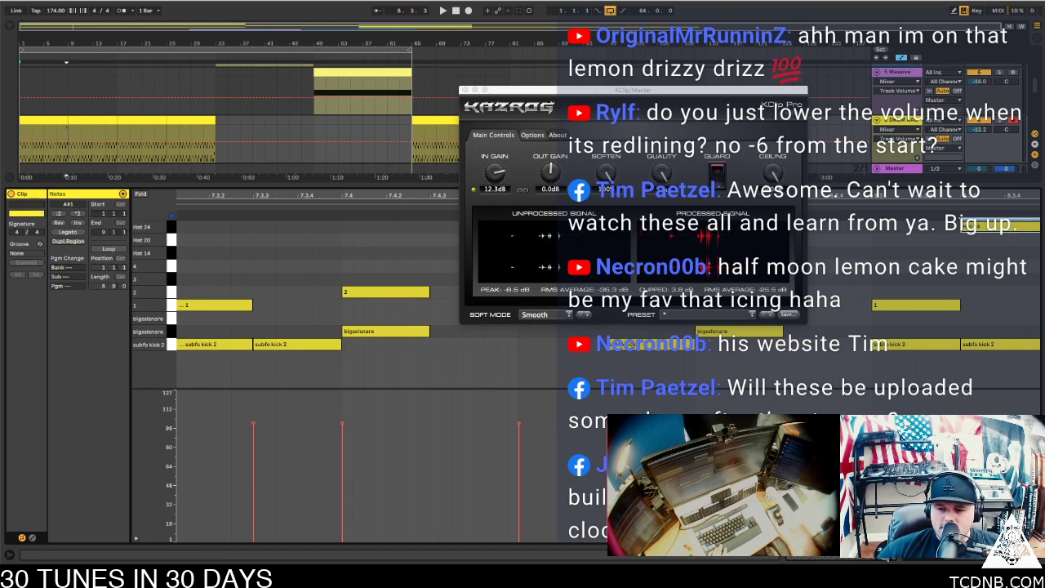
Hide the KClip window and turn the copied Hat 24 note into a roll of short notes from 8.3.3 to 8.4.1
drag(654, 90, 310, 88)
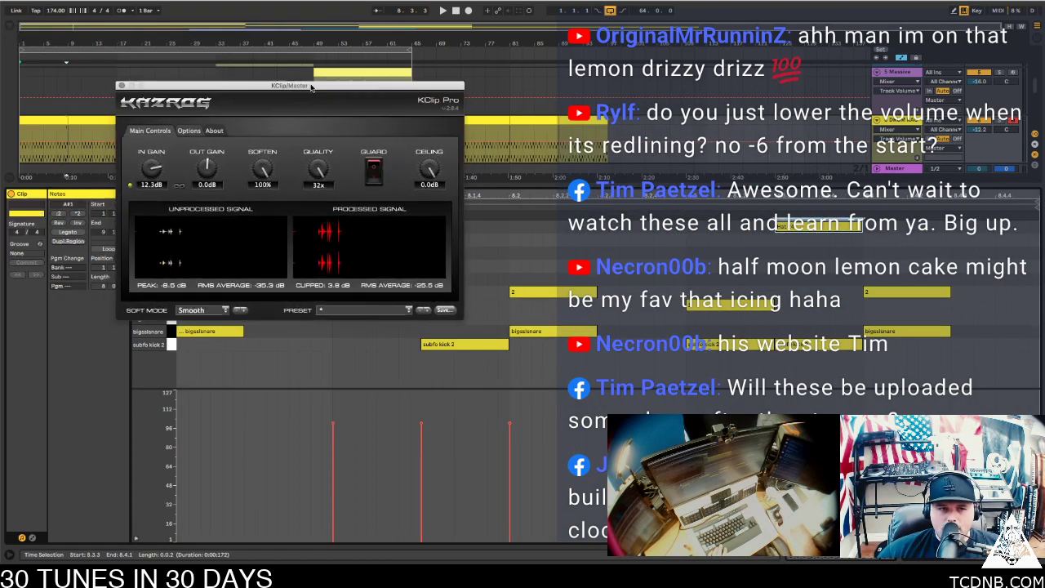
key(super+alt+p)
click(857, 227)
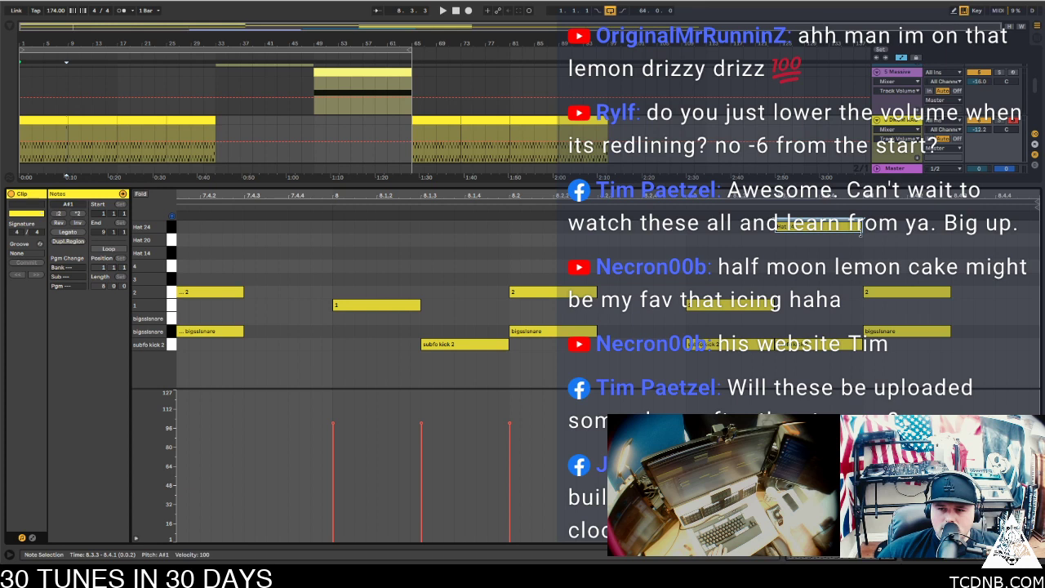
drag(859, 227, 777, 215)
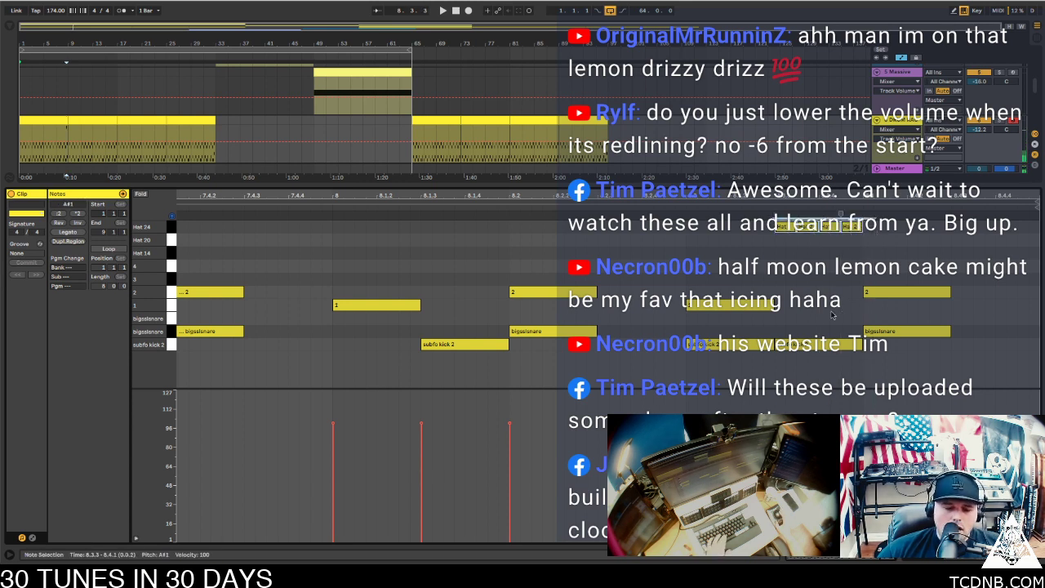
Draw the hat roll's velocities between 35 and 64 and play the first drum clip from its start
key(b)
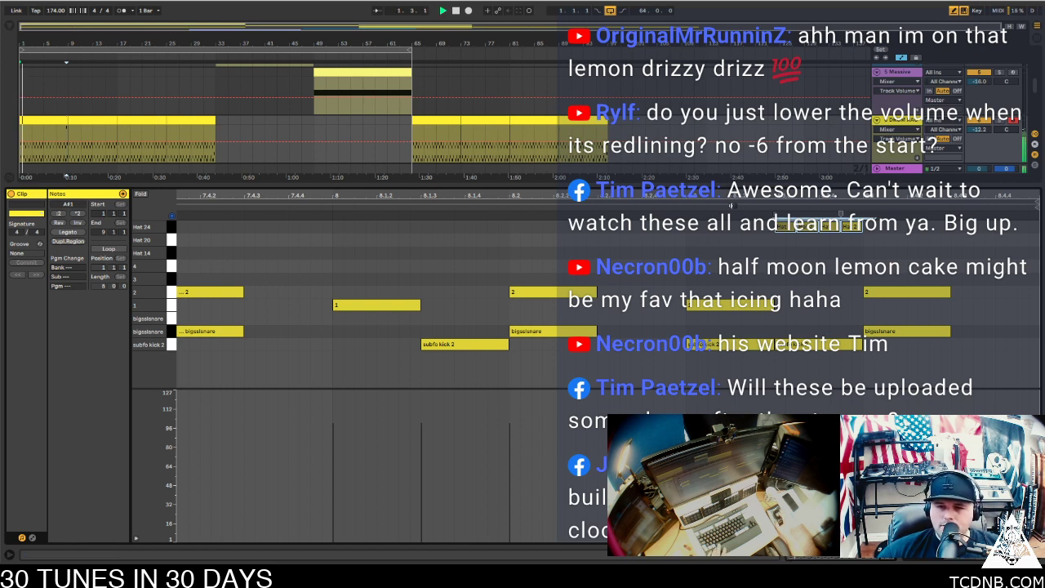
click(49, 120)
key(space)
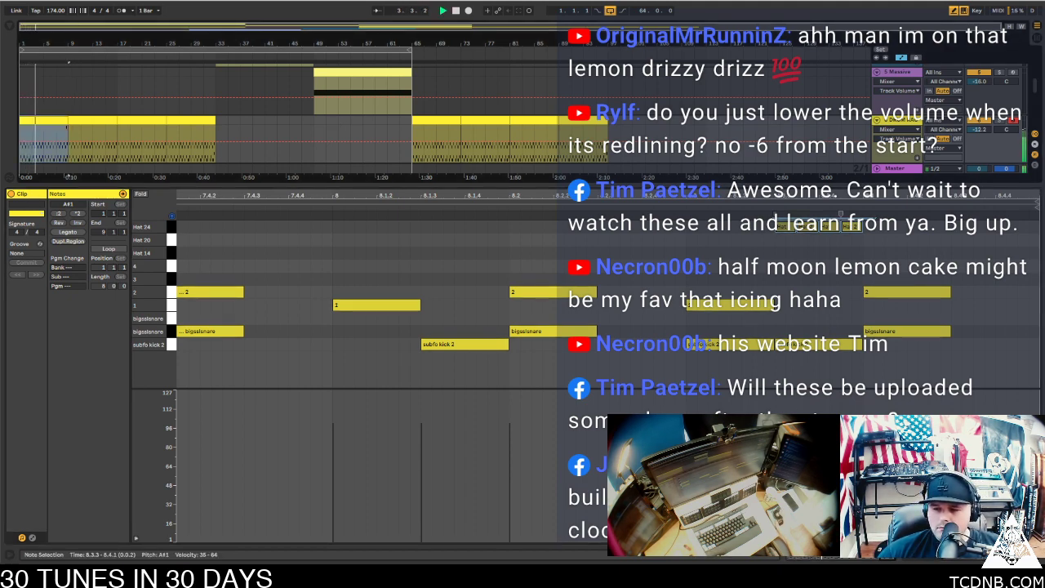
Copy the first intro drum clip with the hat roll over the next two drum clips, at bars 9 and 17
key(ctrl+alt+l)
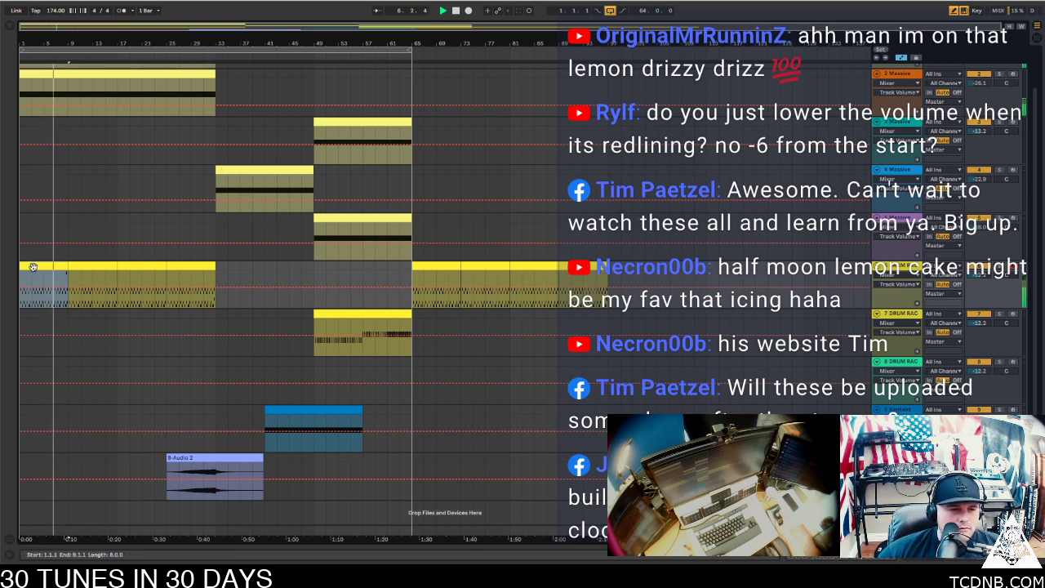
click(92, 278)
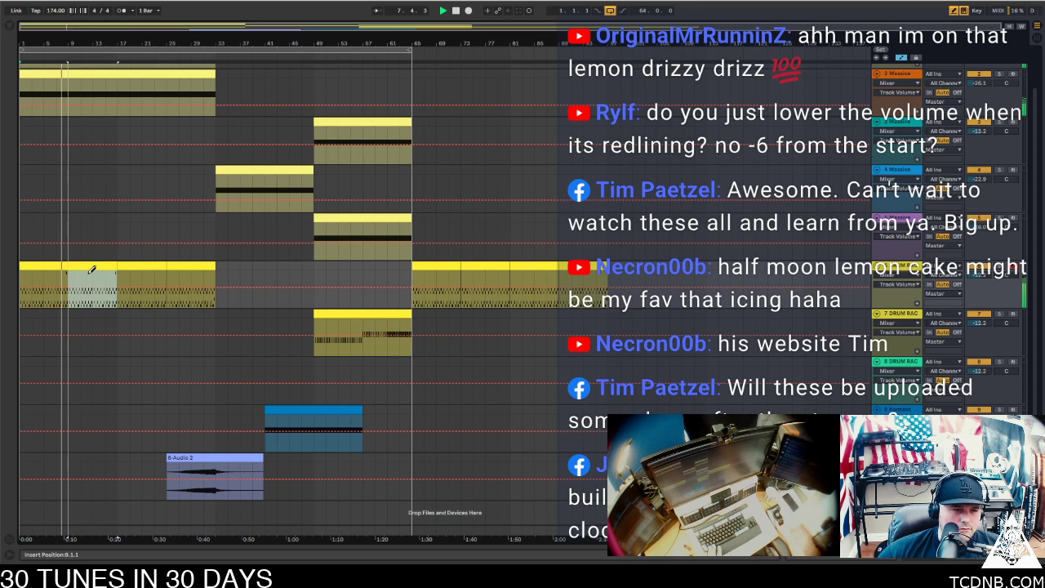
click(91, 267)
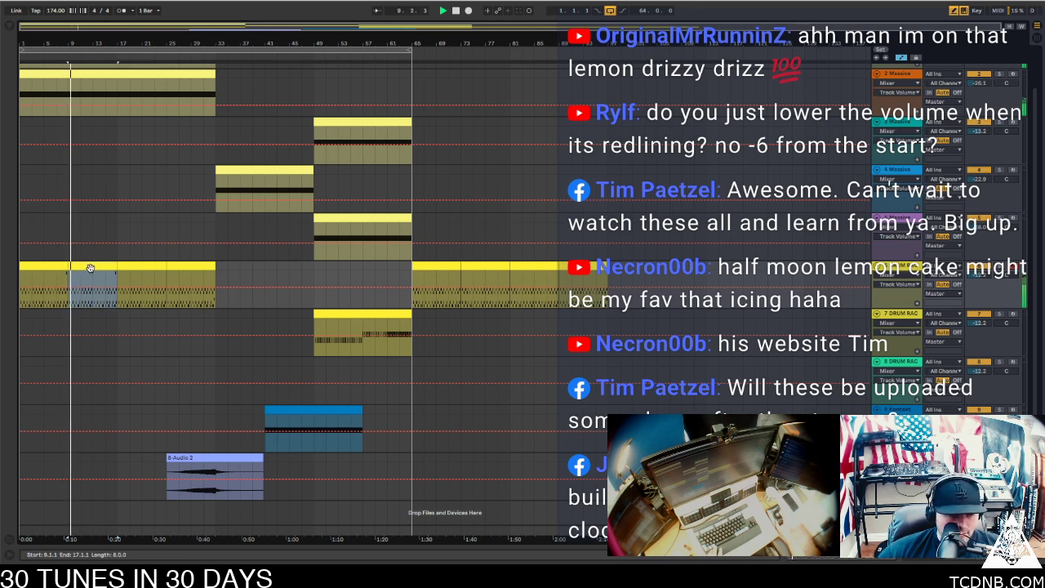
click(146, 278)
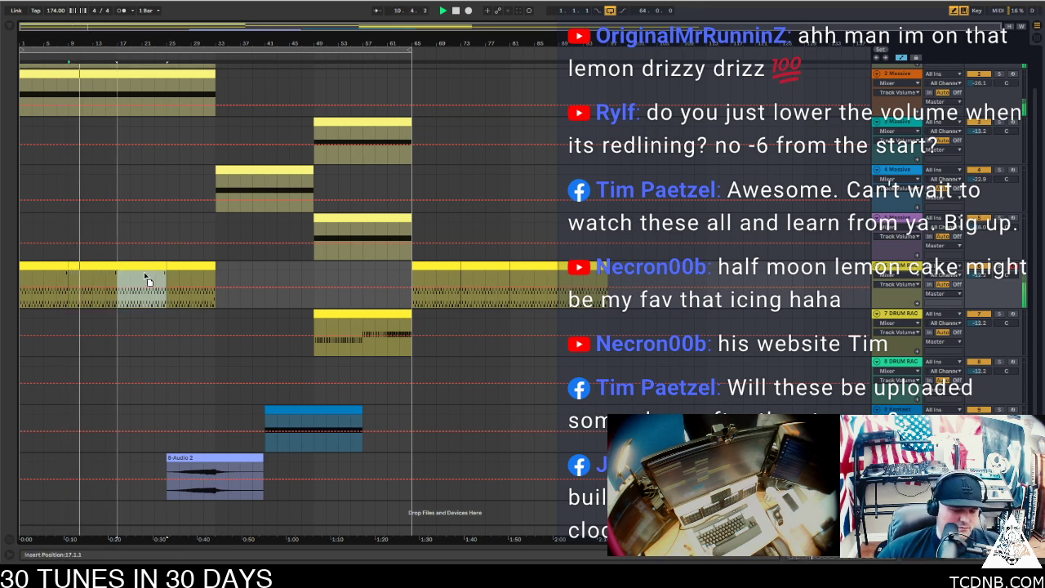
click(146, 270)
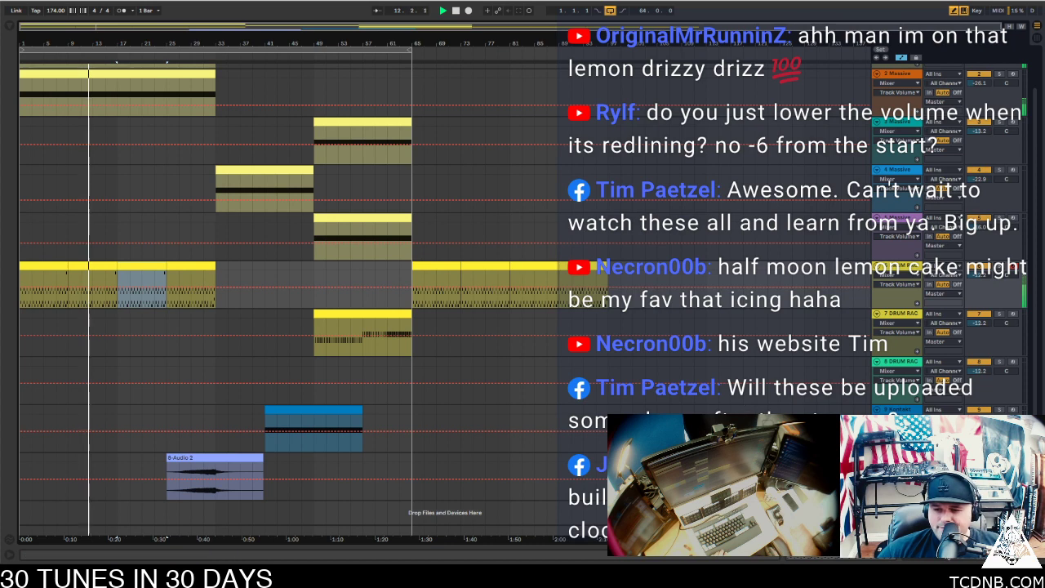
Lower the Hat 24 pad's sample volume to -16.6 dB in the drum rack
key(shift+Tab)
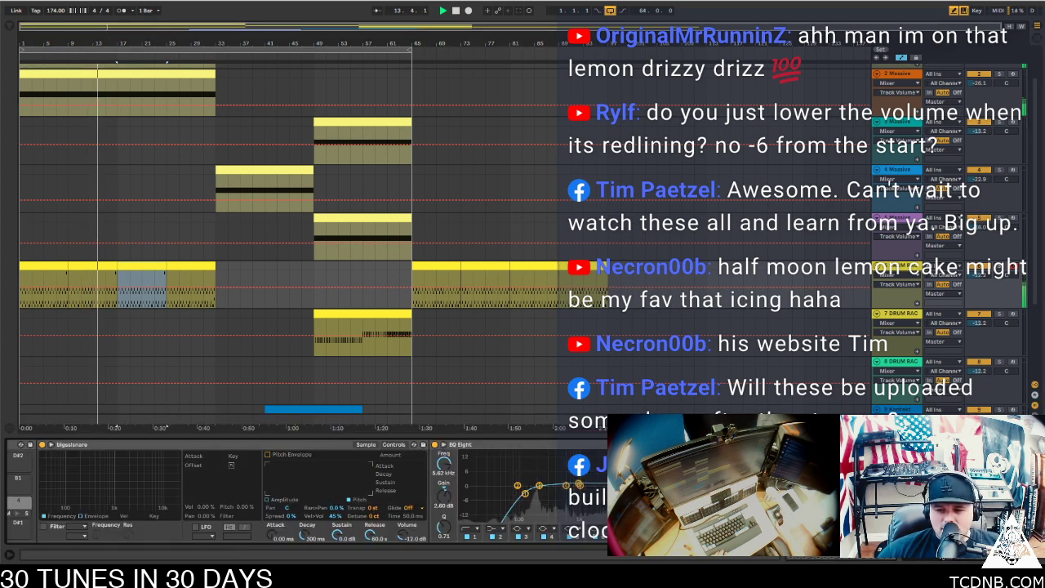
scroll(188, 482, left, 3)
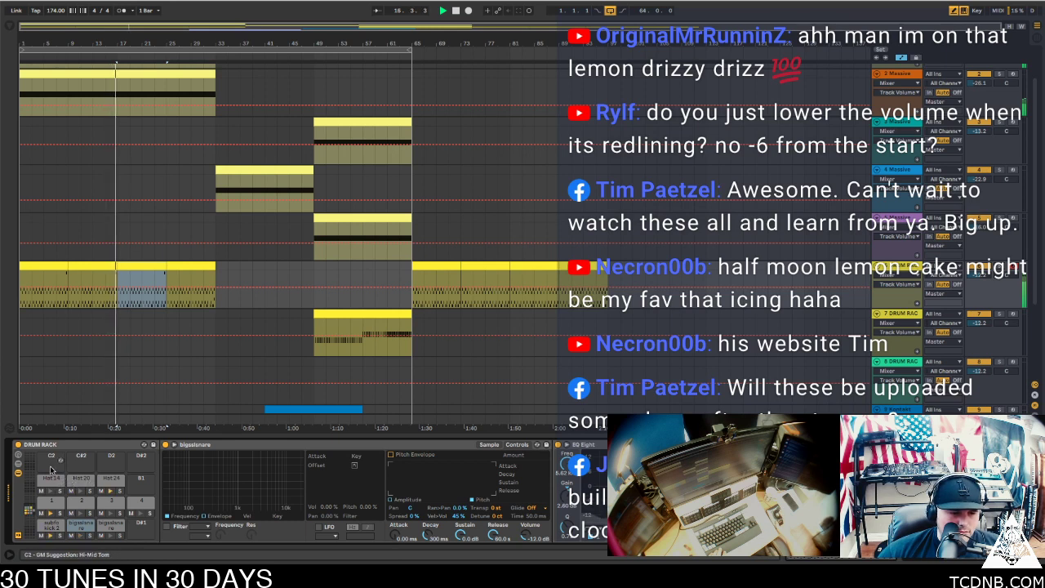
click(111, 478)
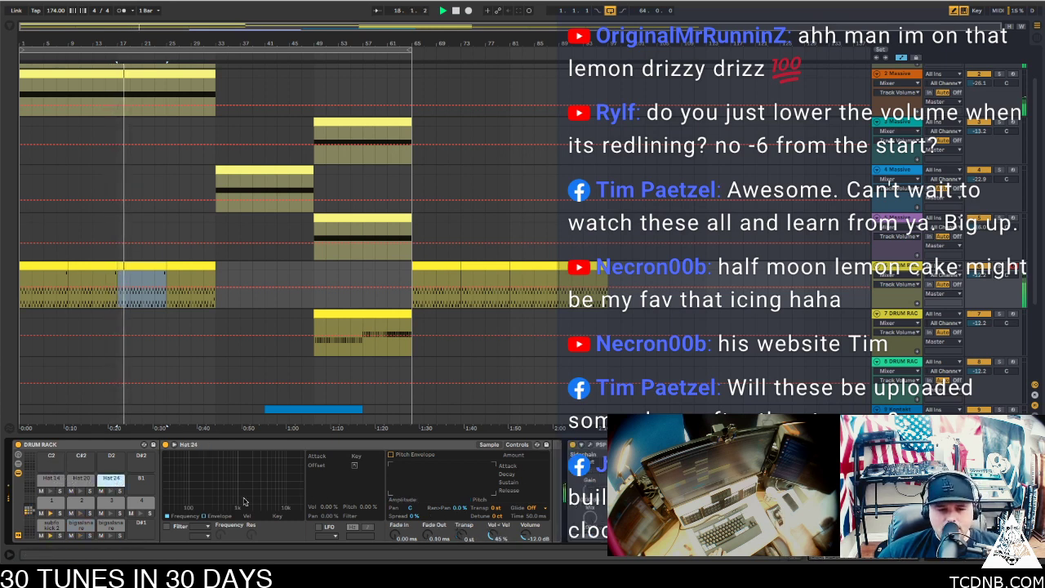
drag(523, 537, 523, 565)
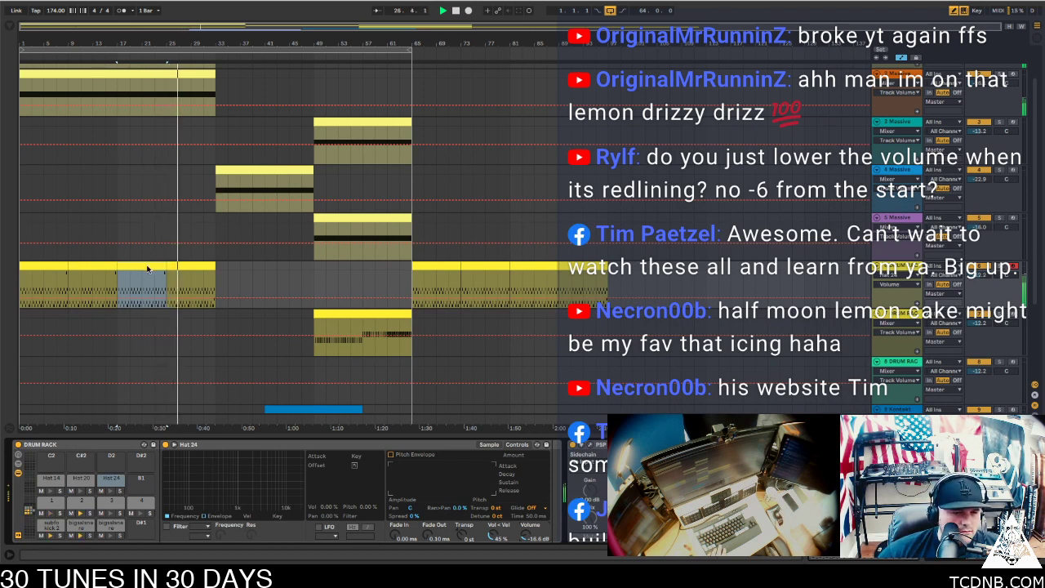
Fold the five Massive tracks in the arrangement
click(100, 273)
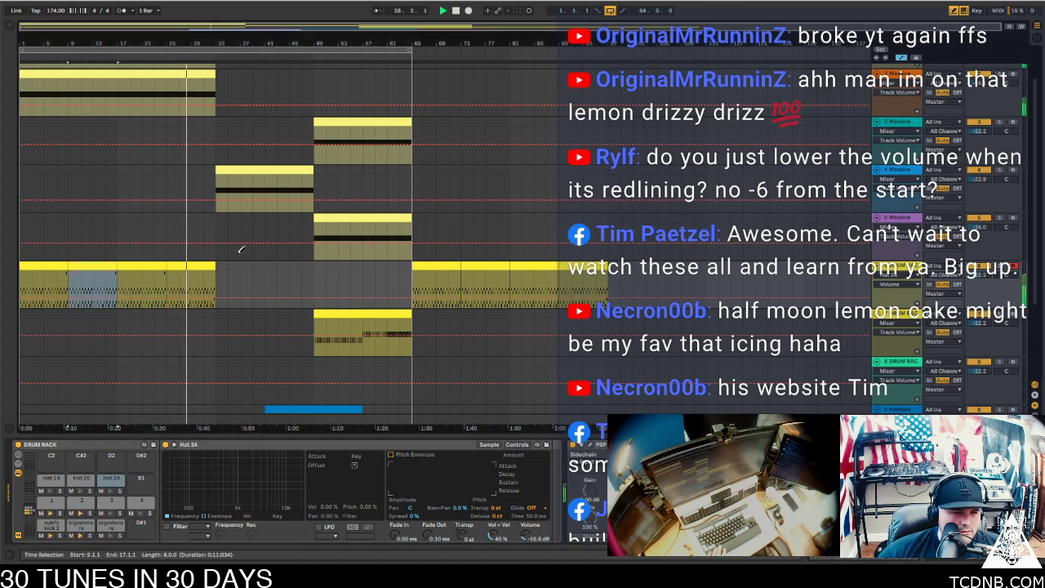
scroll(891, 90, up, 1)
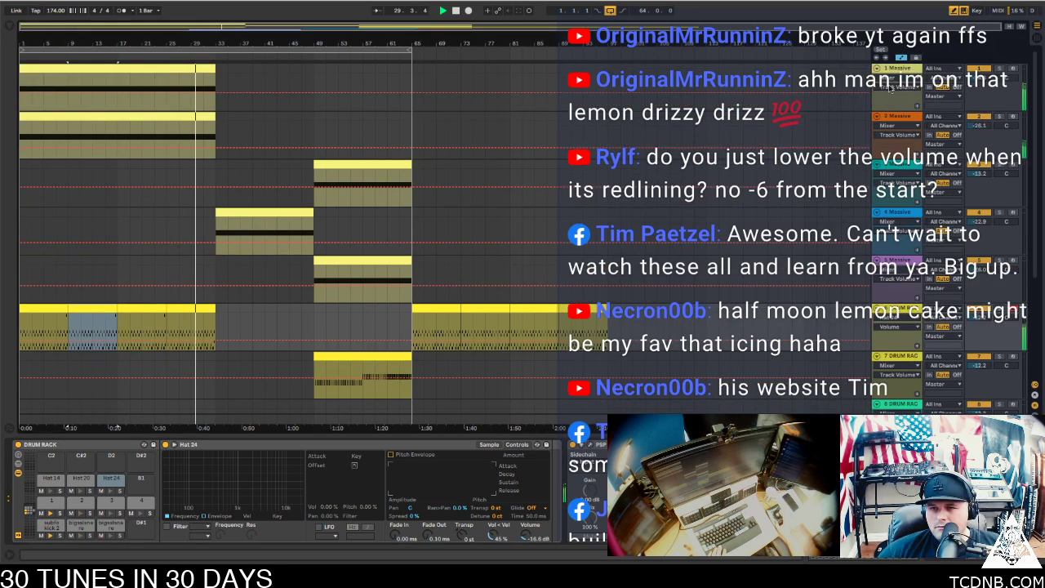
scroll(891, 89, down, 1)
scroll(879, 85, down, 1)
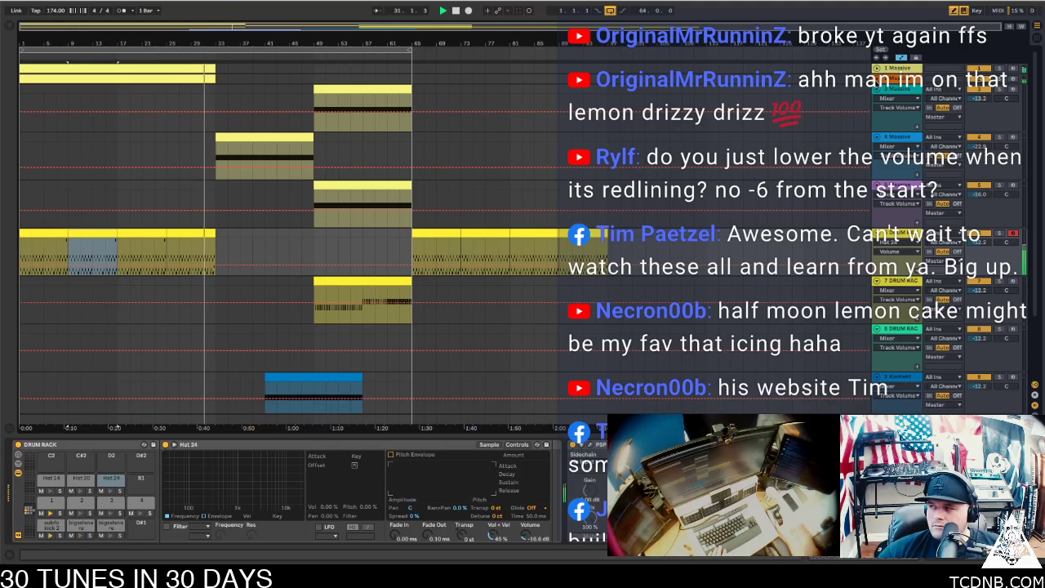
scroll(878, 93, down, 1)
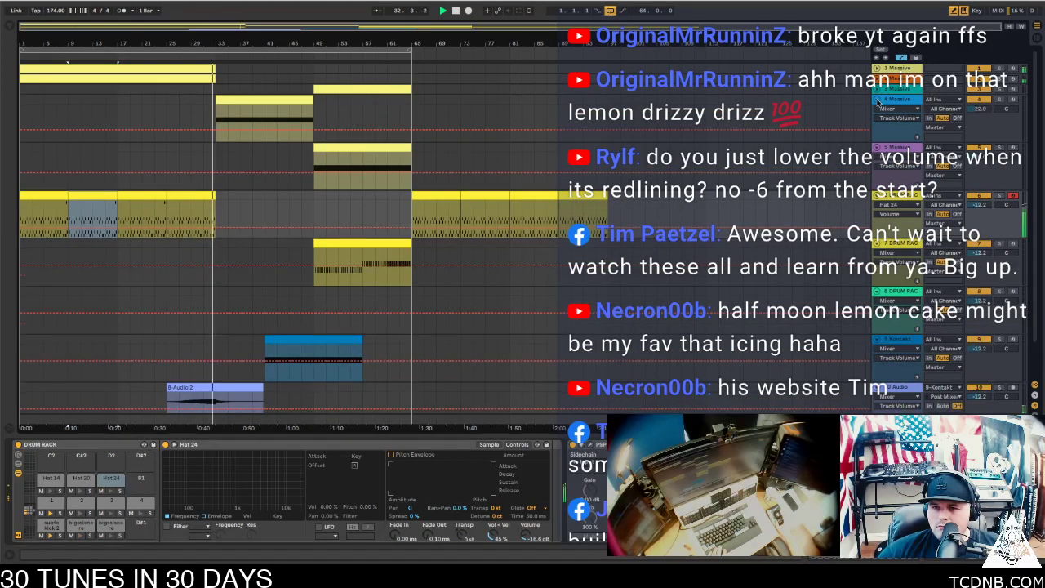
scroll(877, 99, down, 1)
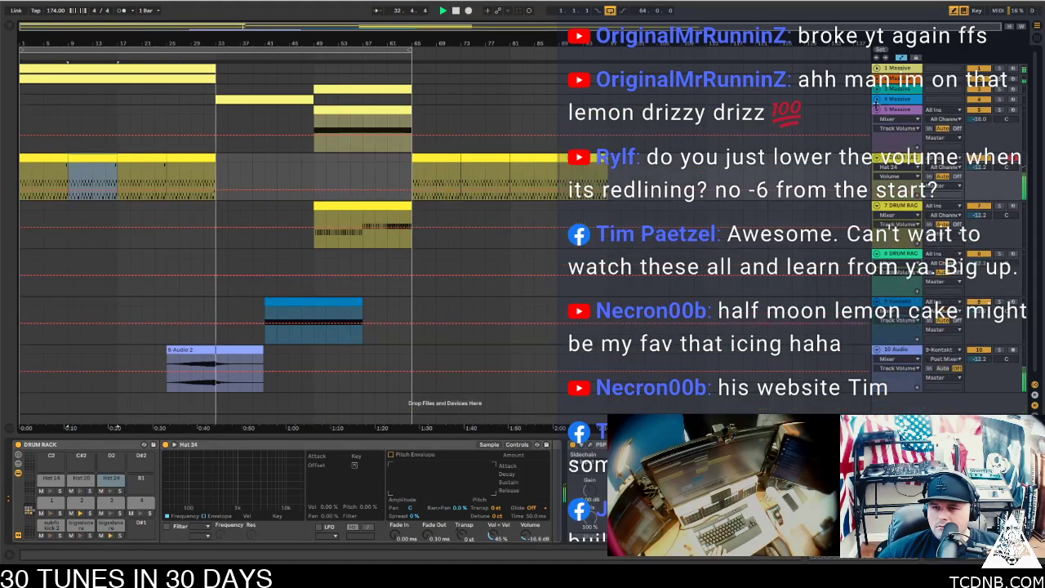
Unfold track 1, open its Massive synth and assign macro 3 to the FX1 reverb's Dry/Wet and Size
click(200, 59)
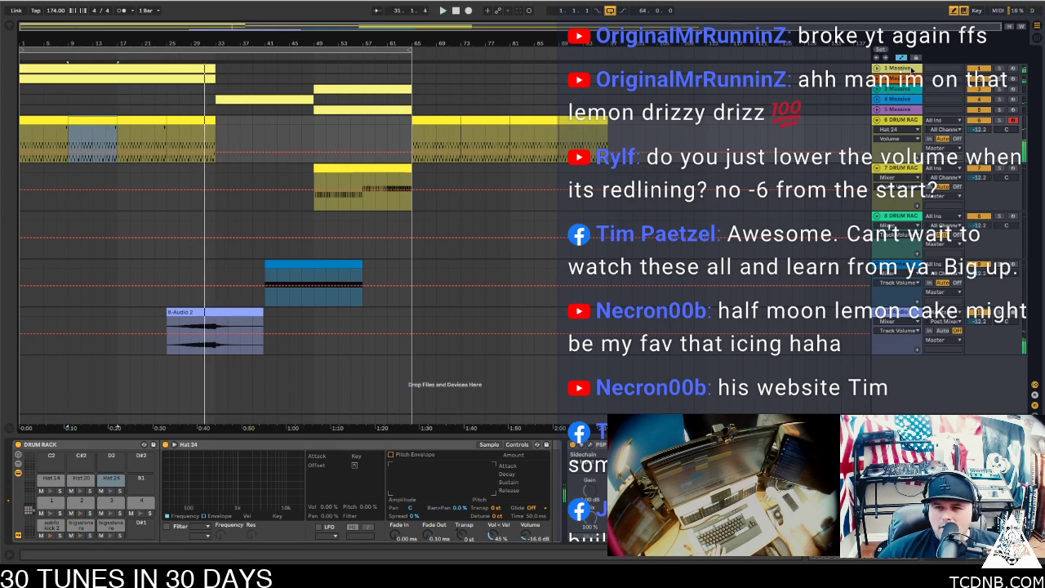
click(908, 69)
click(877, 68)
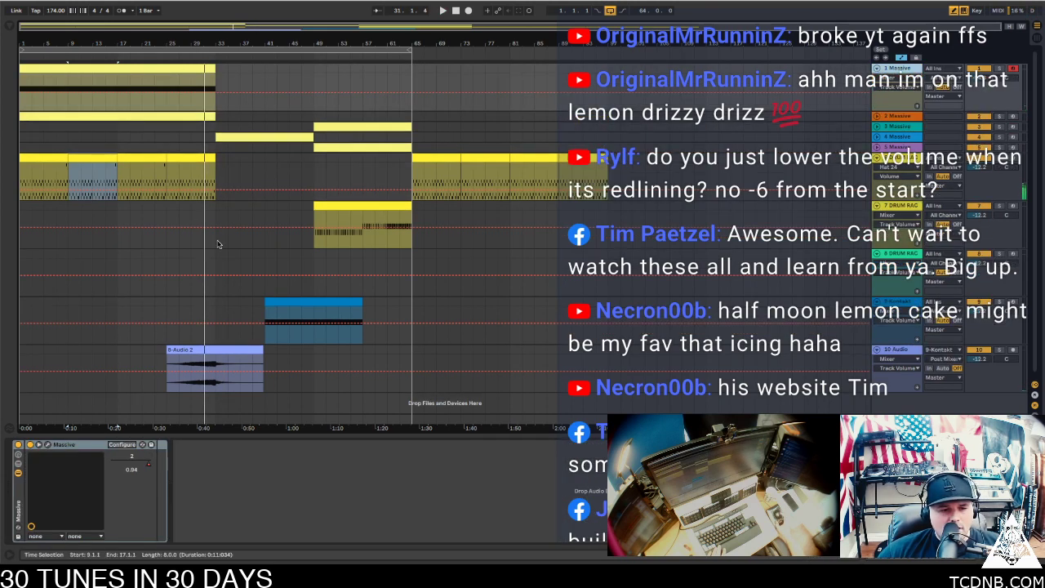
click(46, 444)
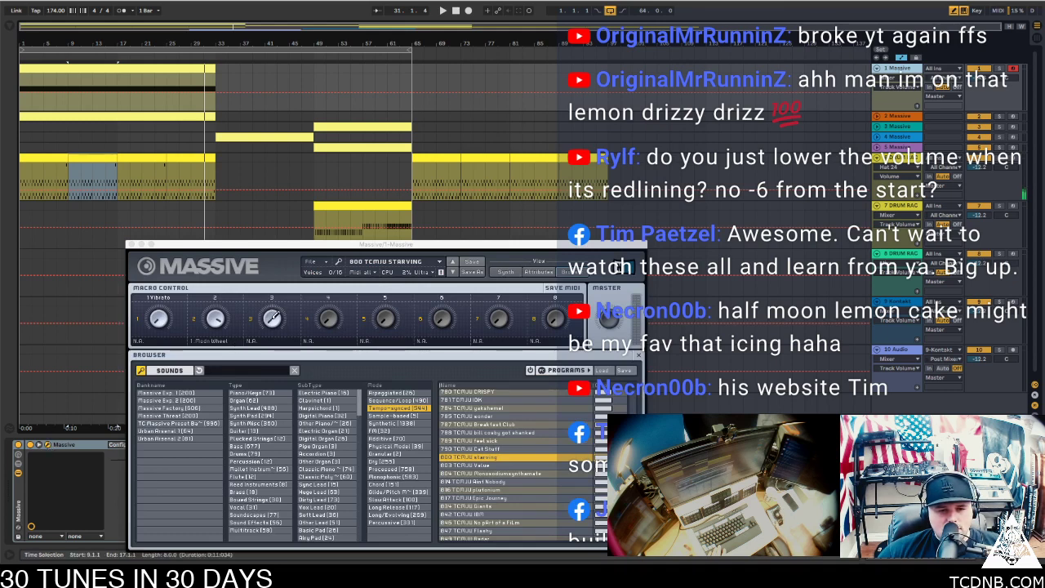
click(271, 320)
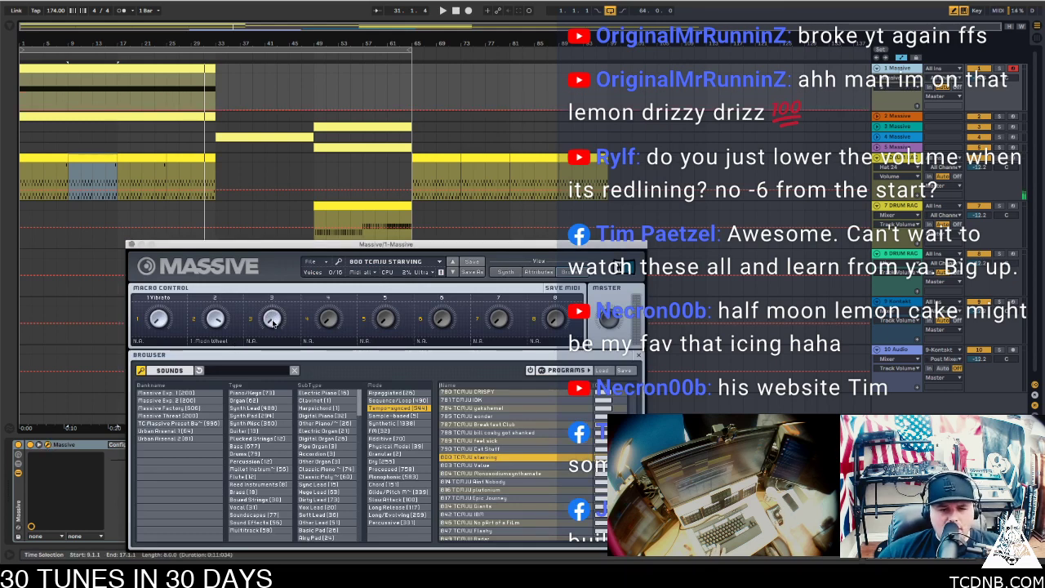
click(508, 272)
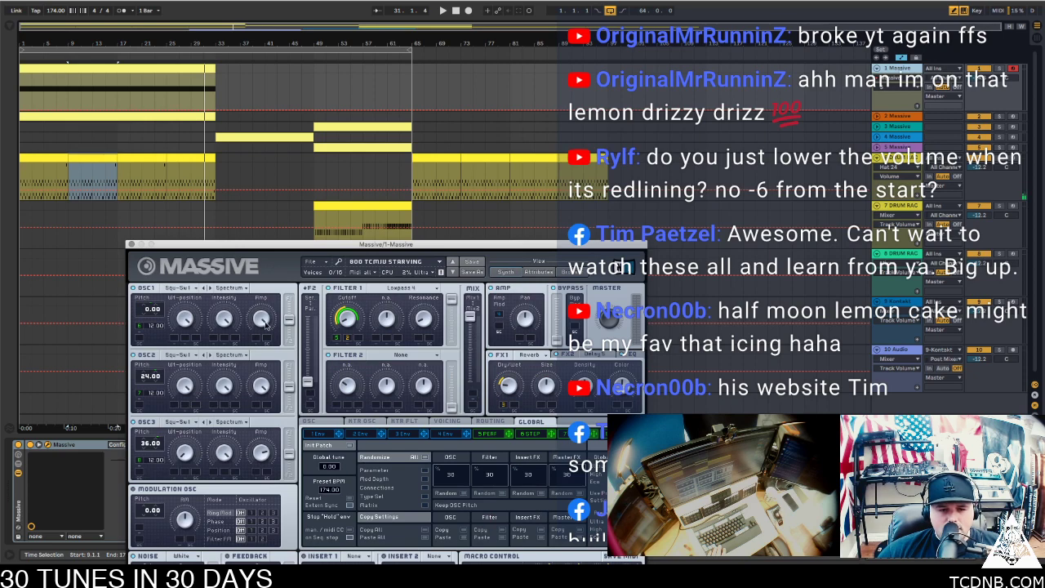
drag(531, 245, 502, 117)
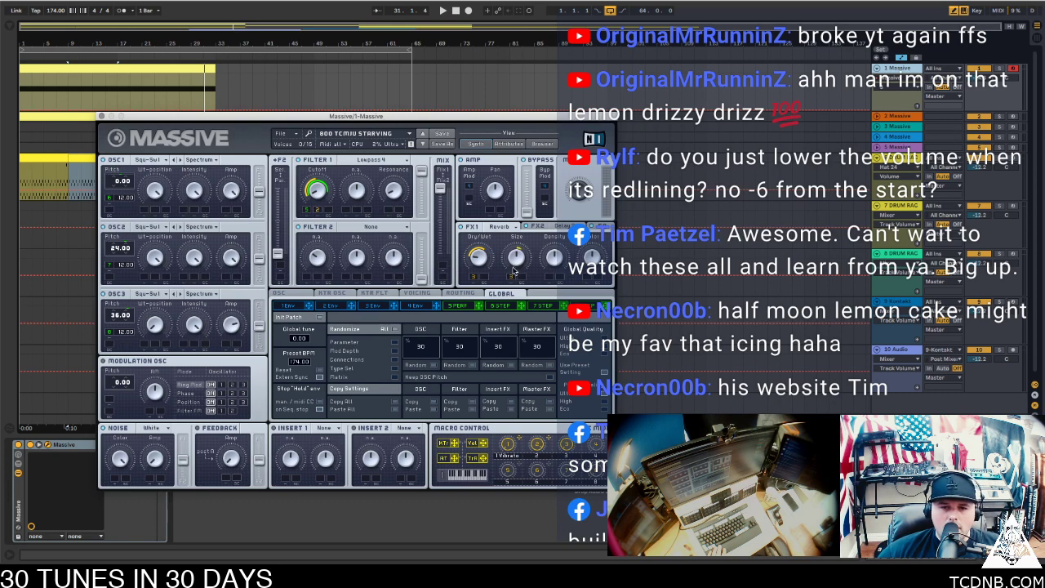
Move the Massive window off the clips and automate macro 3 on track 1 to rise from 0.00 at bar 29 to 1.00 at bar 33
drag(150, 119, 0, 118)
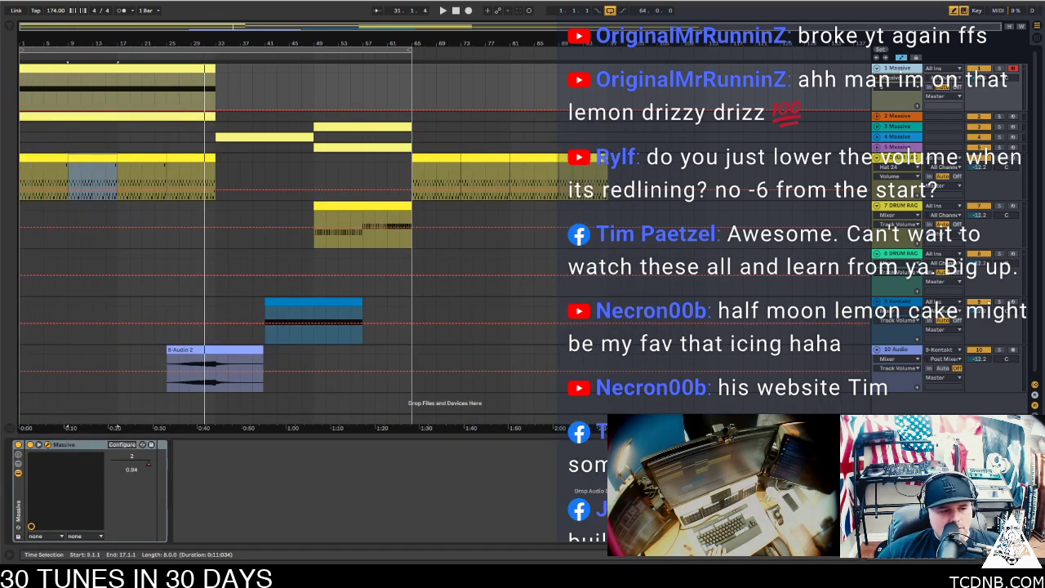
drag(0, 63, 775, 111)
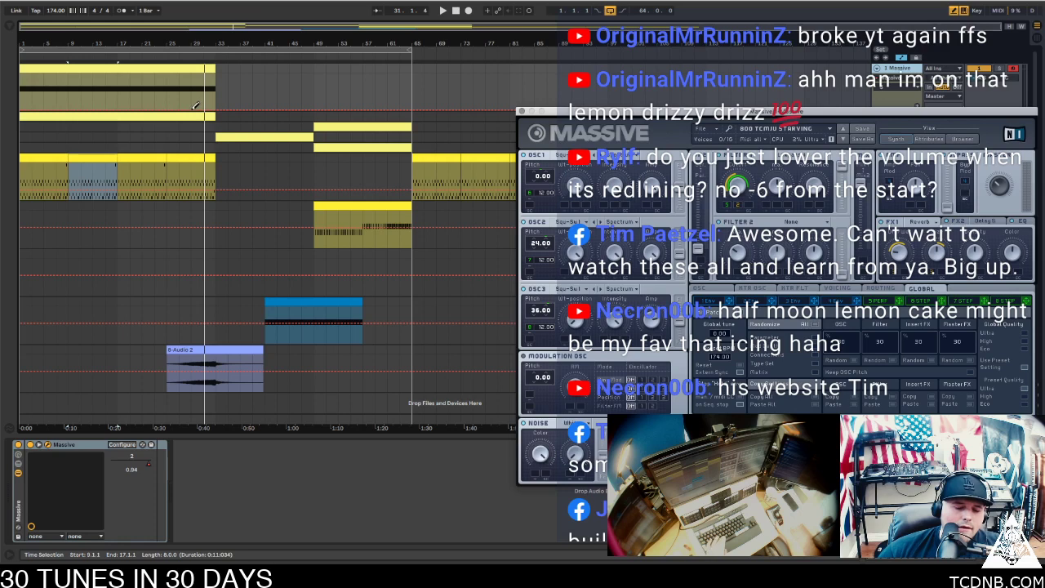
click(192, 107)
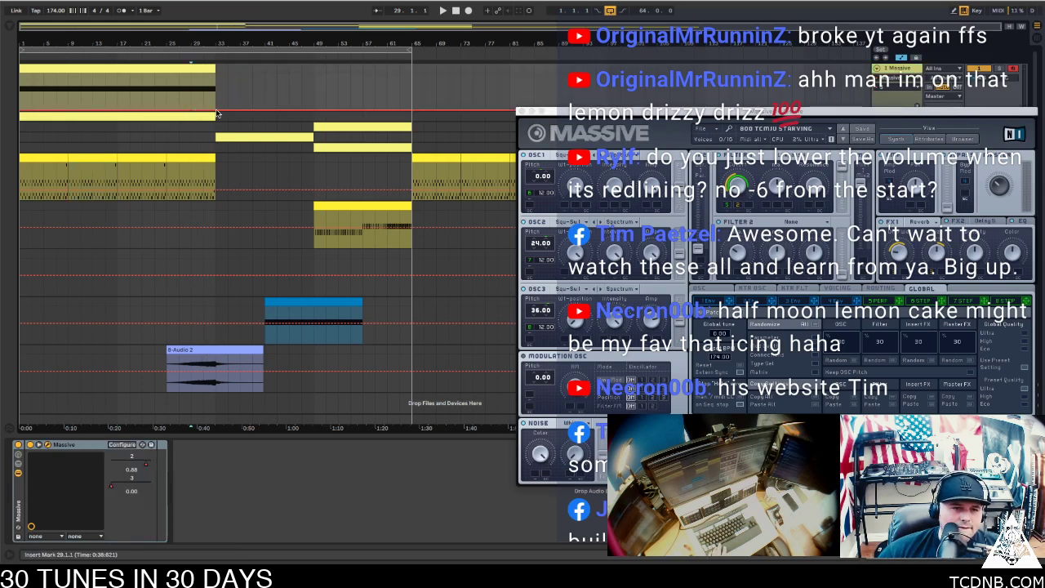
drag(217, 111, 228, 73)
click(187, 59)
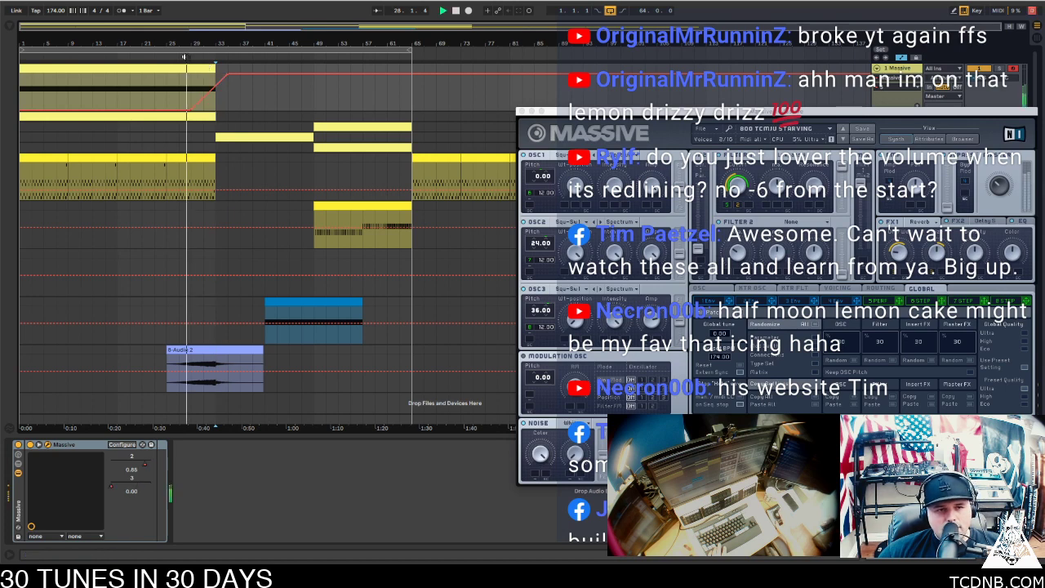
drag(228, 75, 216, 74)
Play the reverb rise from bar 29 into the build-up and close the Massive window
key(space)
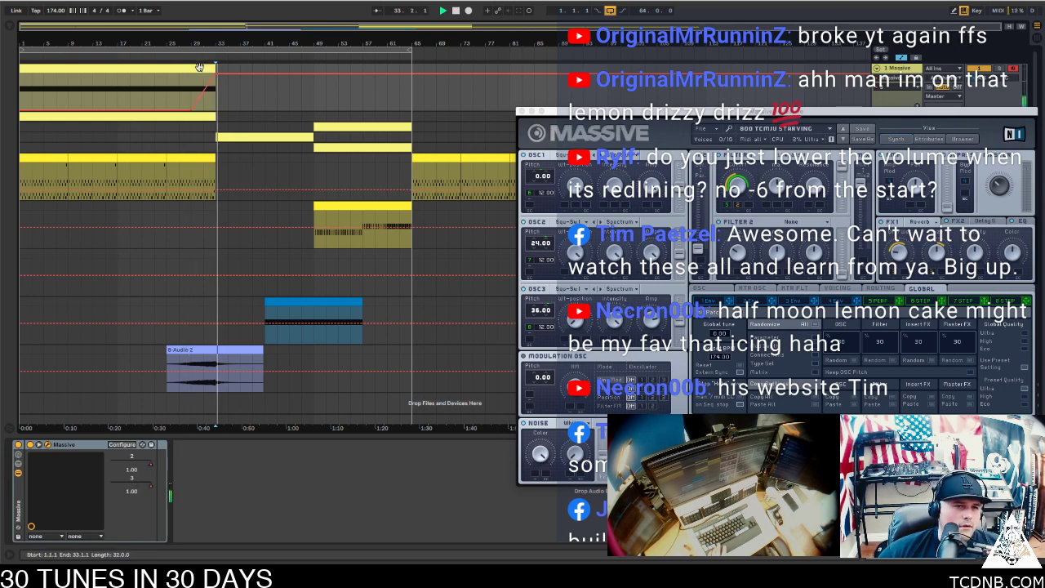
click(190, 58)
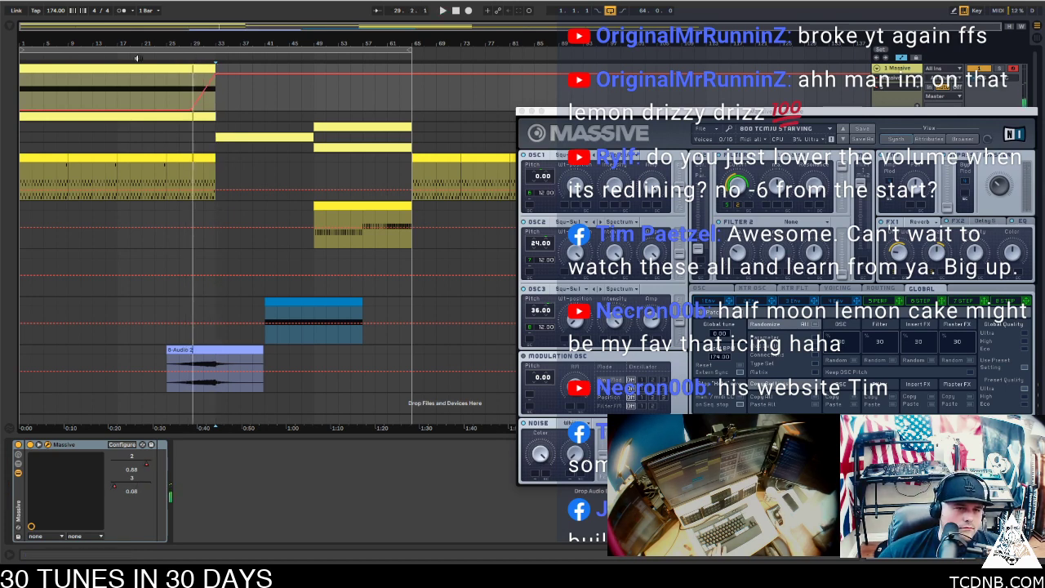
key(space)
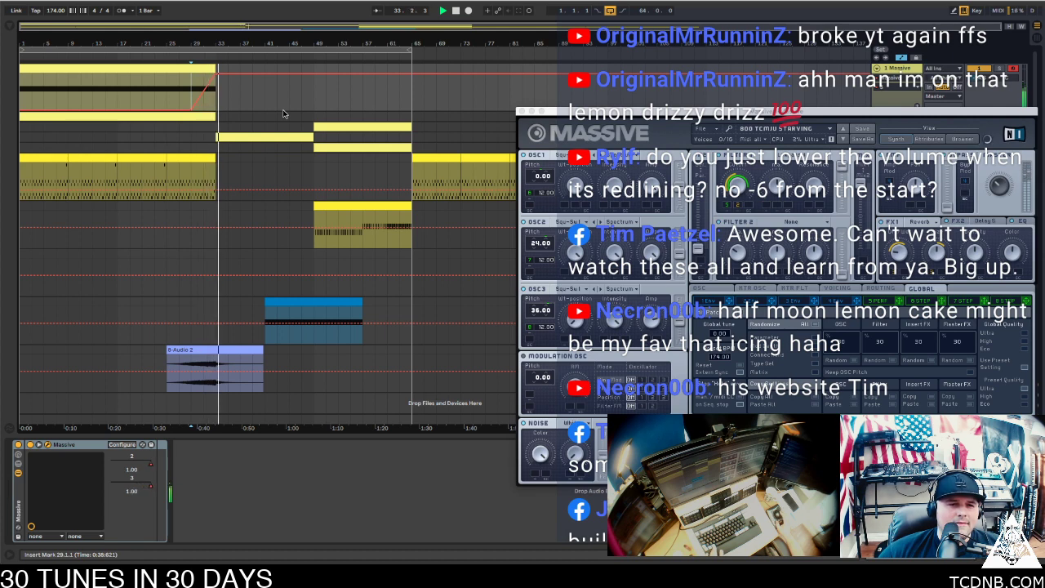
click(521, 111)
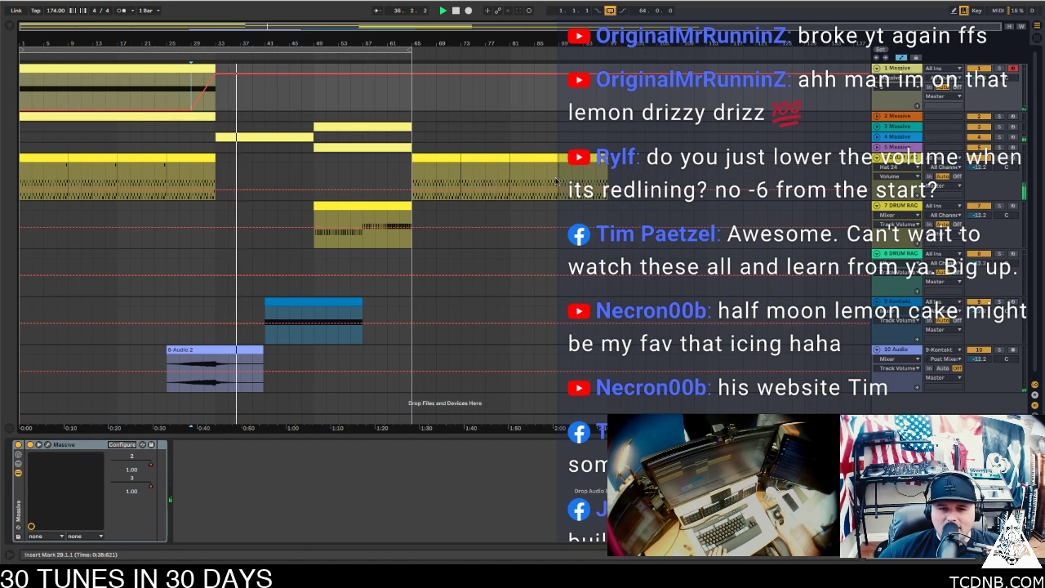
Fold tracks 6 to 10 and track 1 in the arrangement
click(877, 349)
click(878, 302)
click(877, 253)
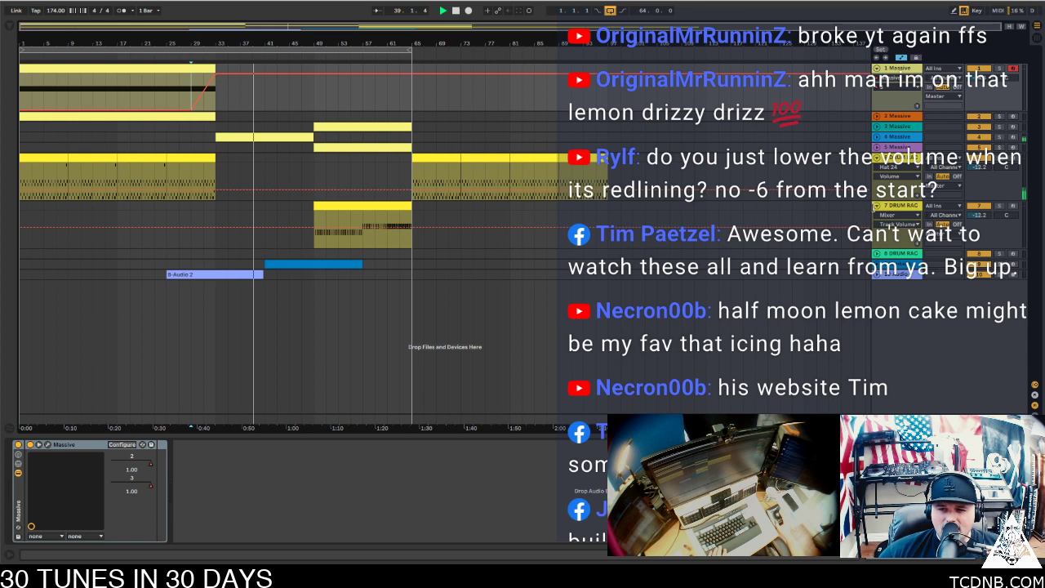
click(877, 205)
click(877, 157)
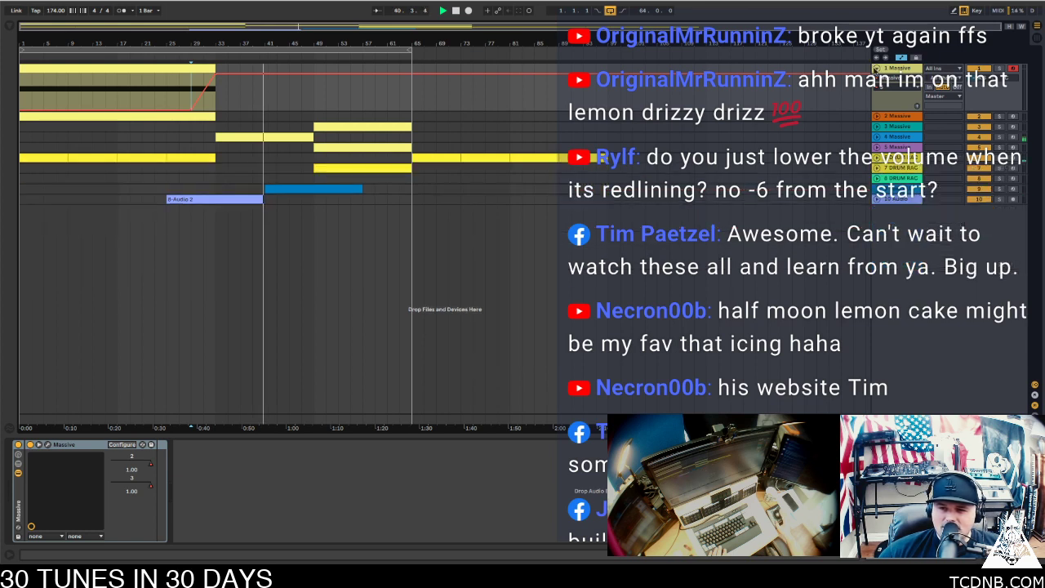
click(877, 68)
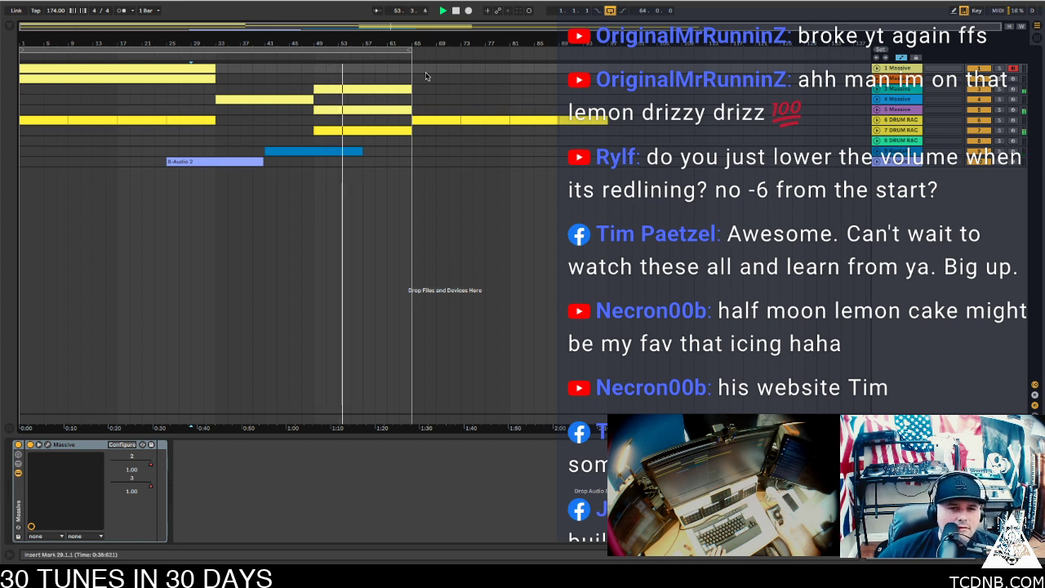
Unfold tracks 3 and 7 and set the volume of 3 Massive to -11.5 dB and the track 7 drum rack to -10.4 dB
click(878, 98)
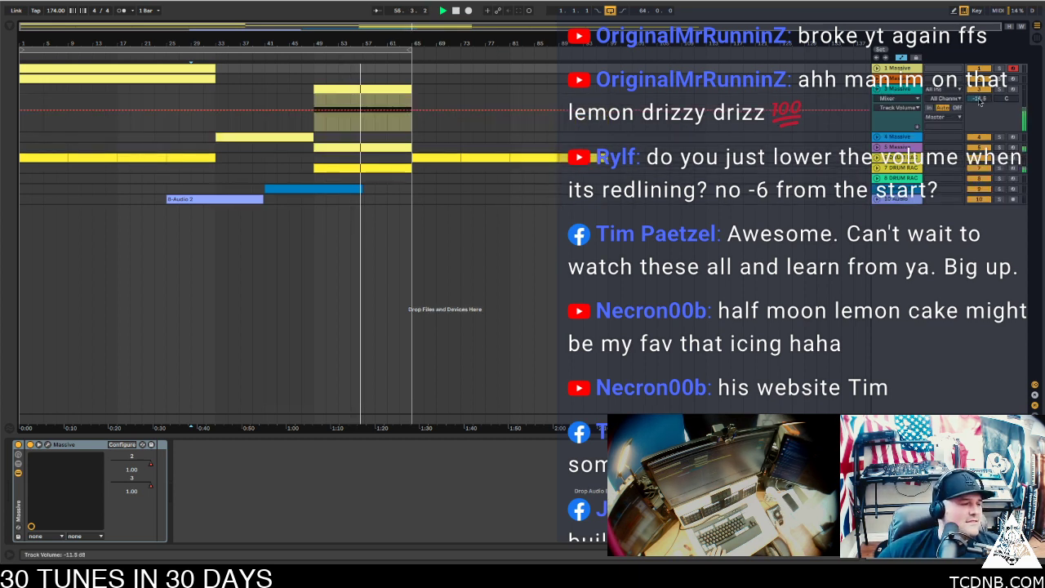
click(263, 201)
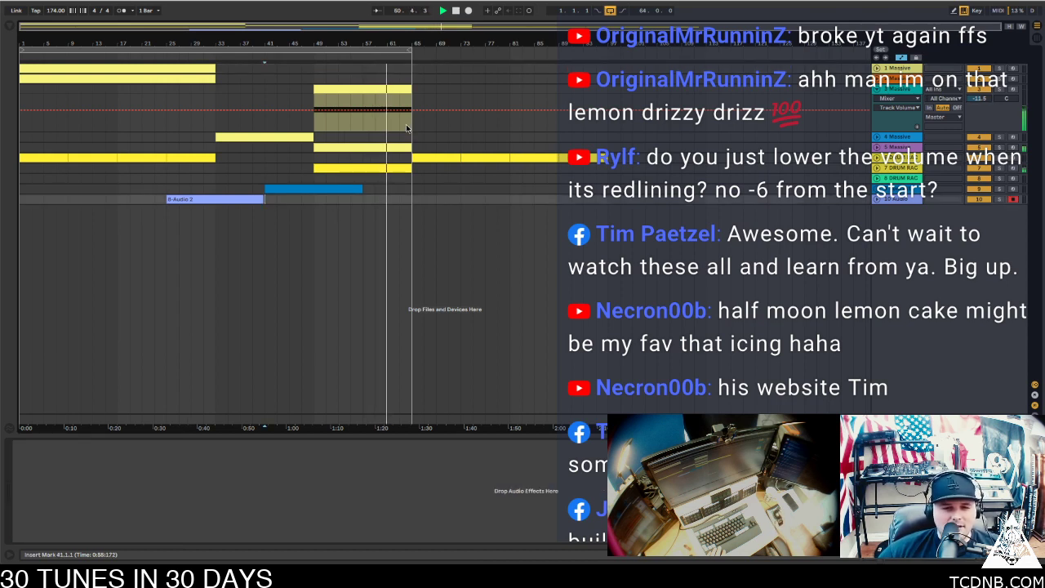
click(878, 167)
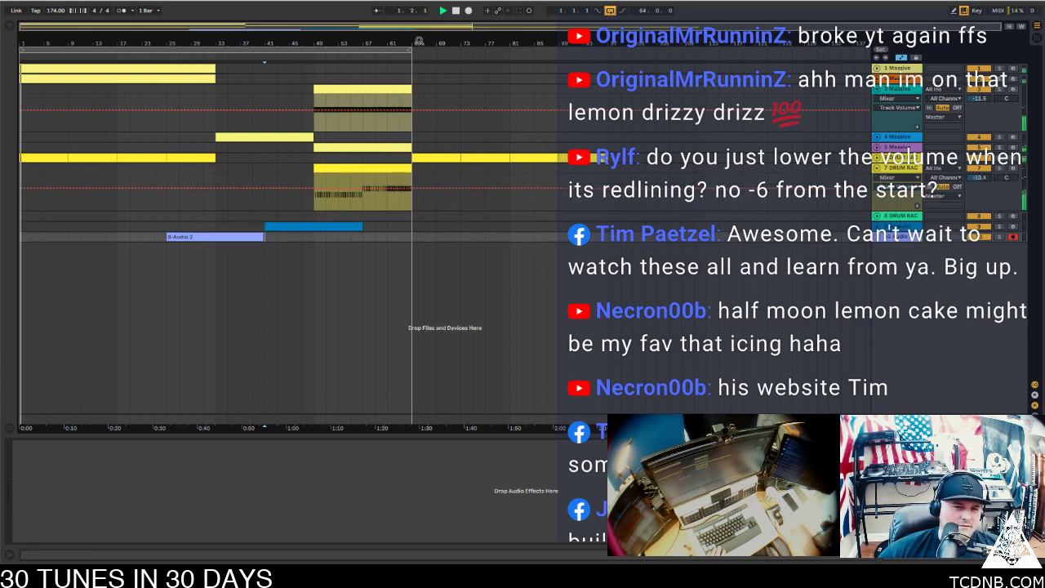
Record the Kontakt riser onto audio track 10 from bar 41 to bar 57, directly after the existing recording
click(264, 227)
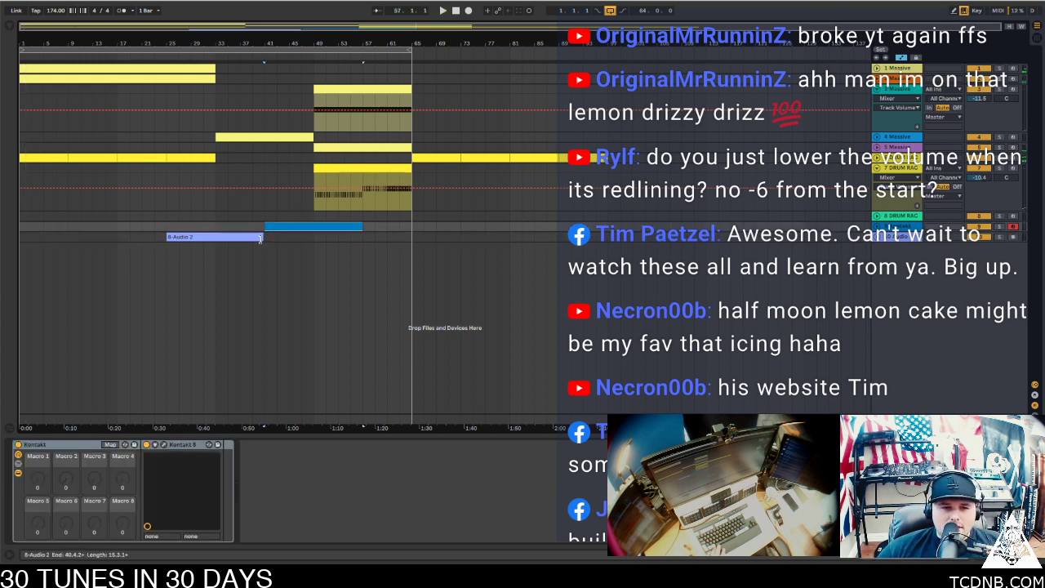
click(264, 237)
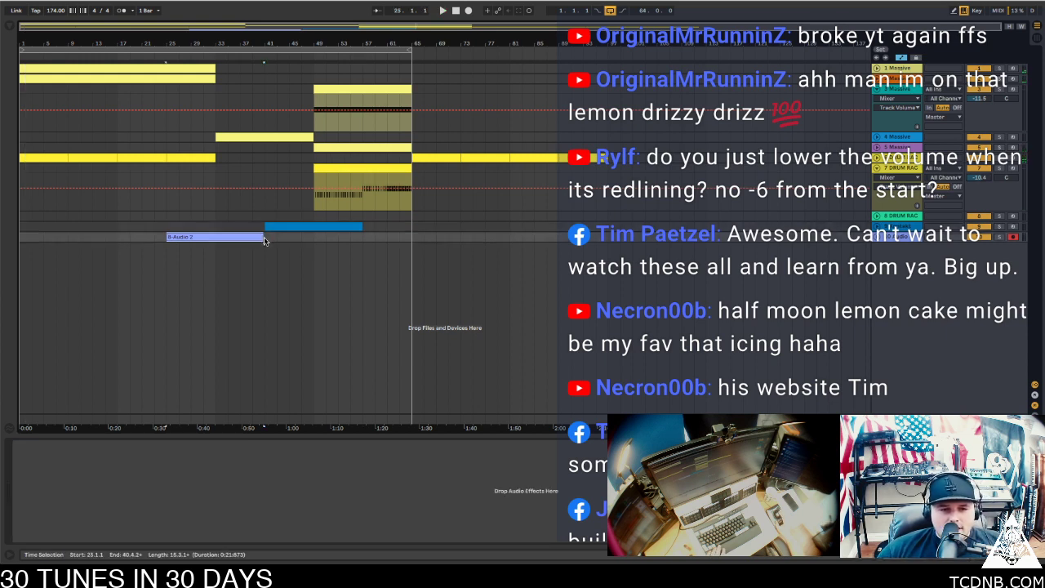
click(468, 10)
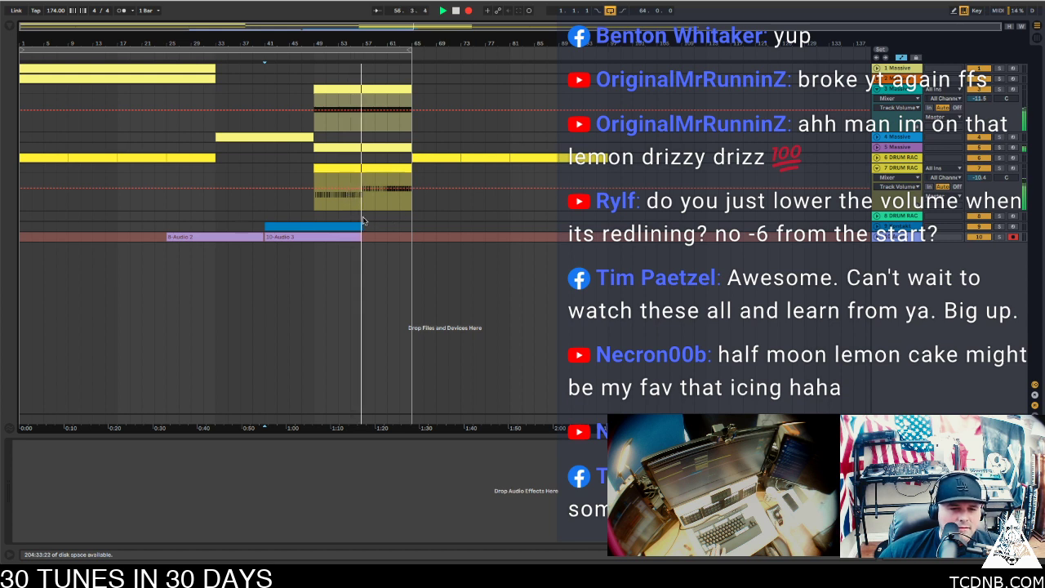
key(space)
Move the Kontakt MIDI clip on track 9 so it spans bars 57 to 73
click(298, 233)
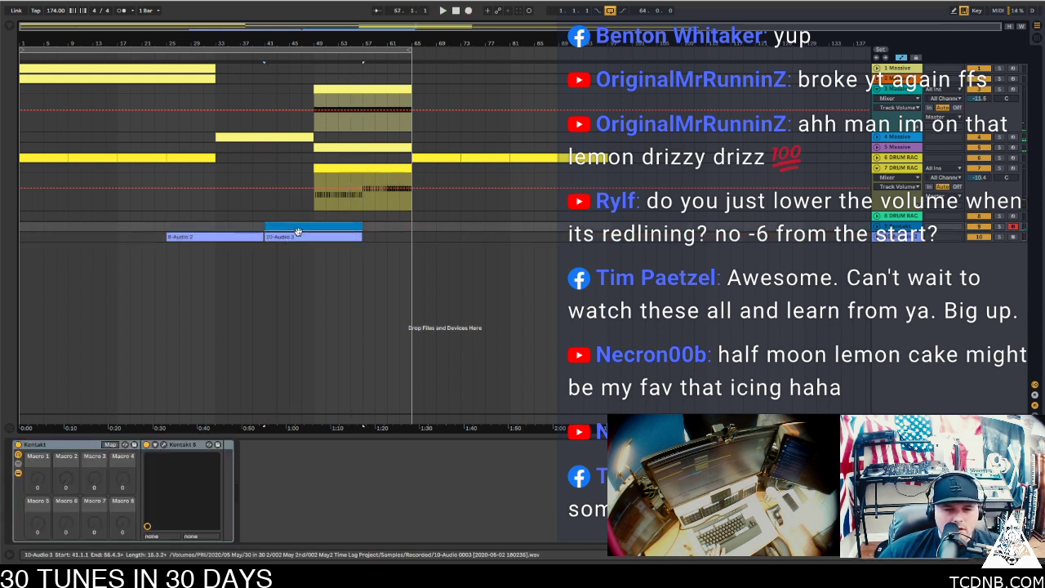
click(320, 233)
drag(320, 227, 303, 225)
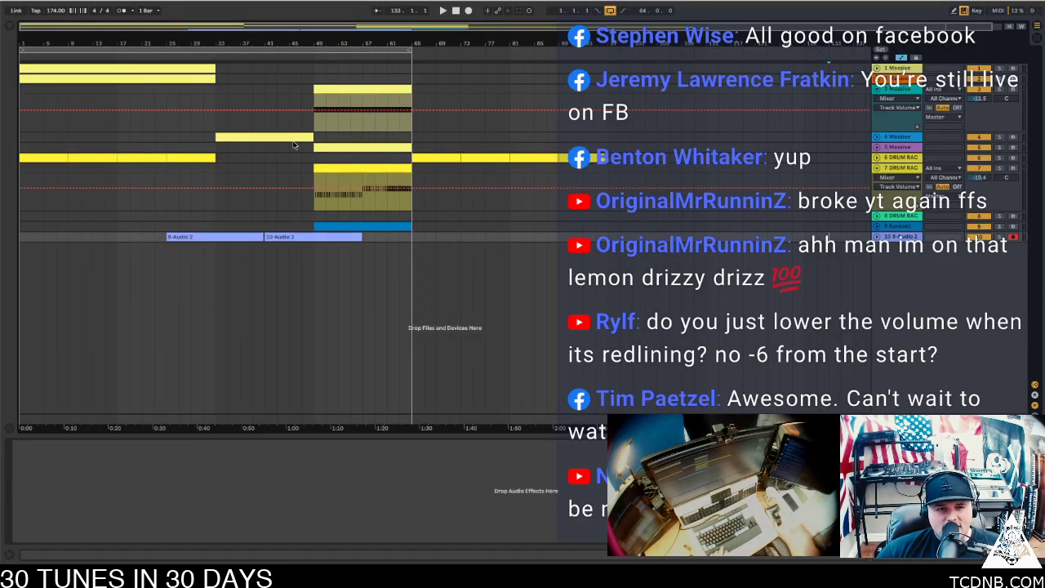
click(339, 228)
click(363, 226)
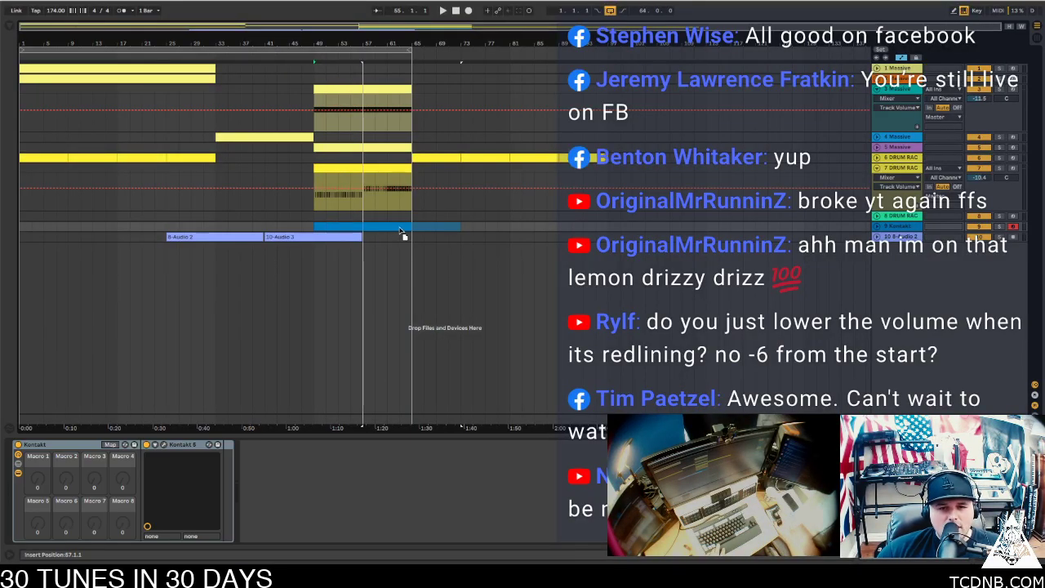
drag(408, 227, 406, 227)
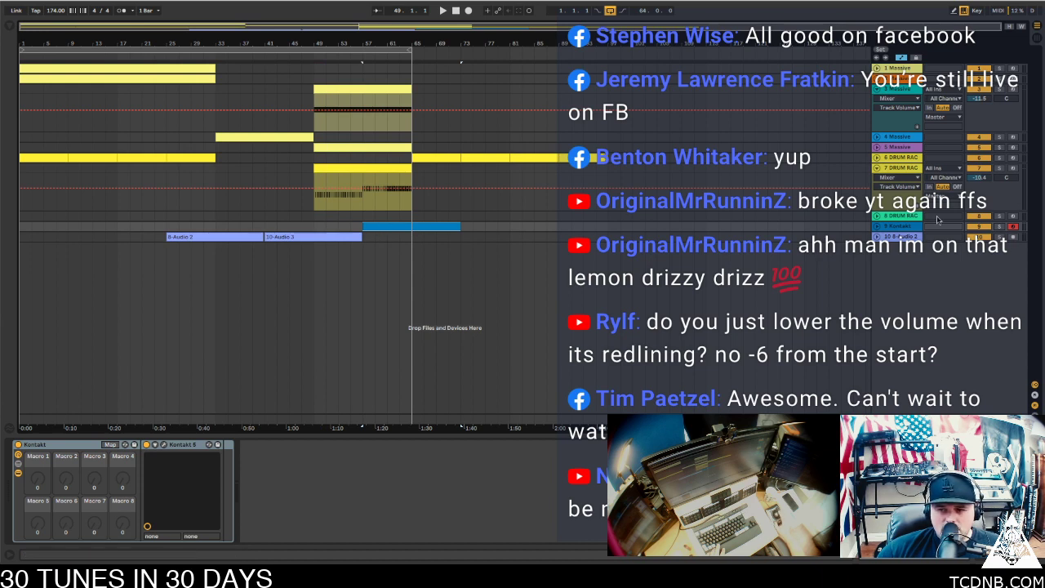
Show the Kontakt instrument on track 9 and save the Live set
click(66, 444)
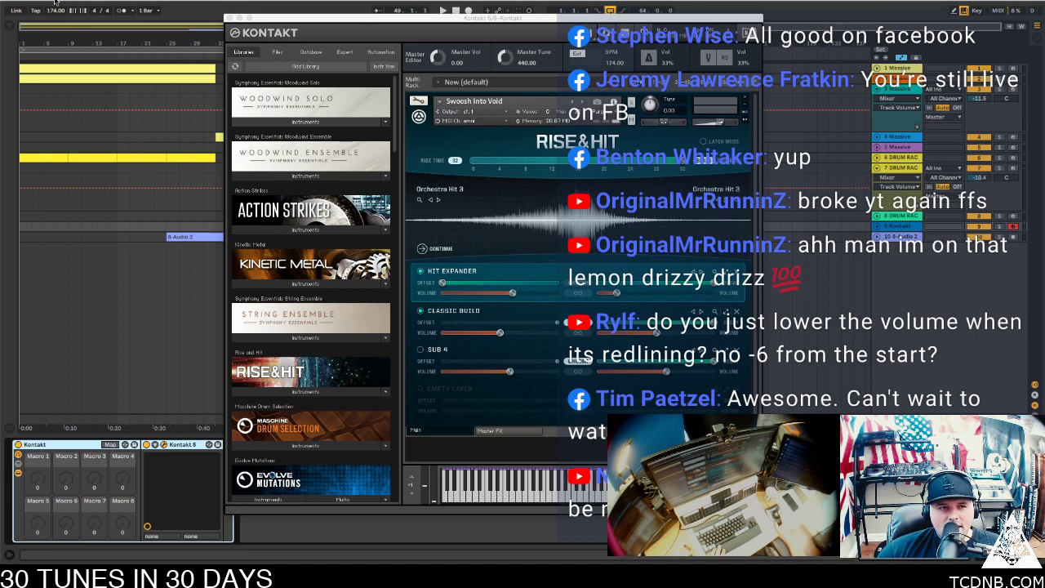
click(56, 2)
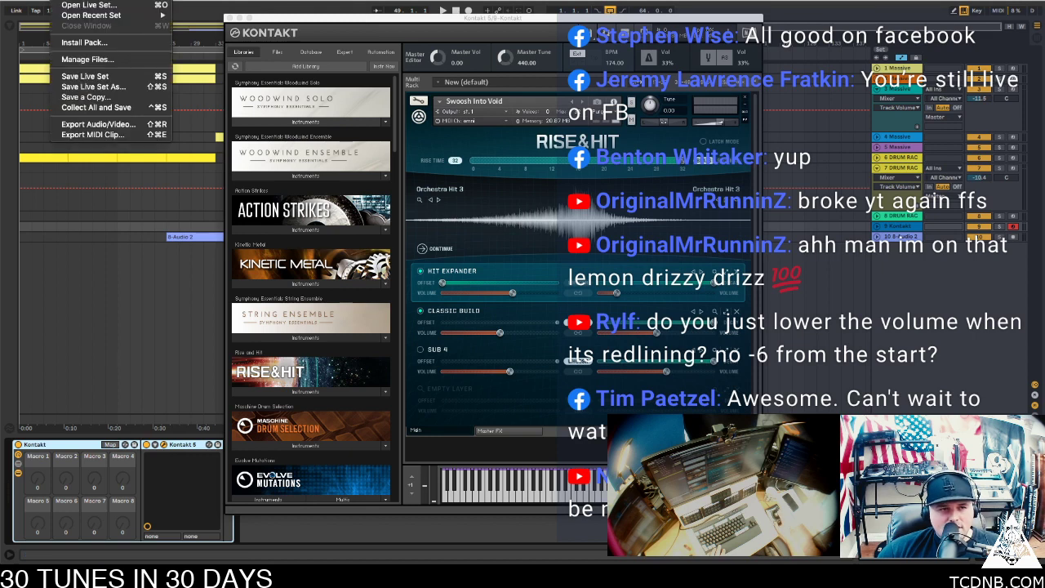
click(76, 75)
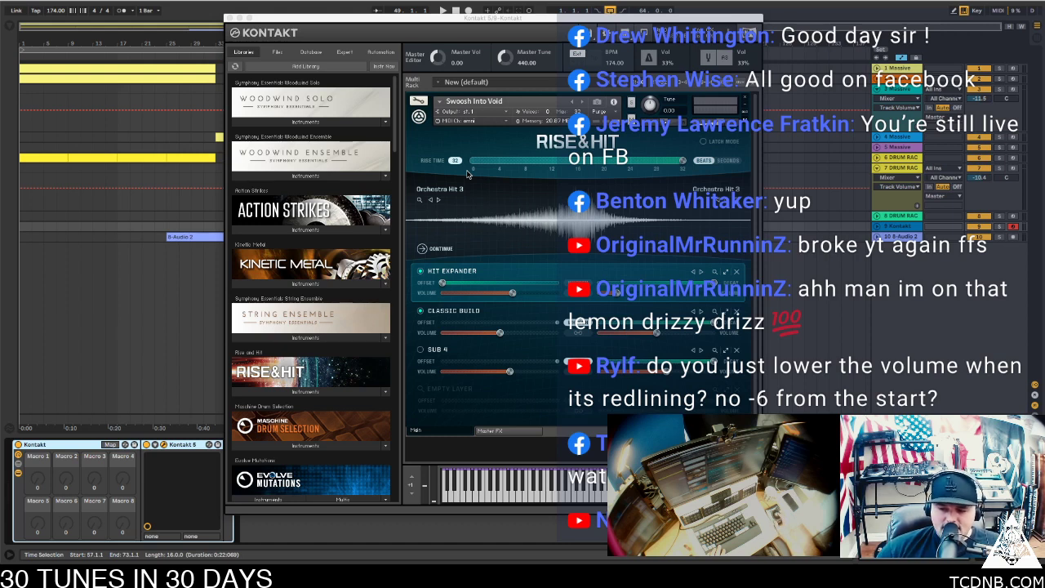
Remove Swoosh Into Void from Kontakt without saving it and load Mellow Monster from the Rise & Hit folder 03 - Hybrid Sounds
click(744, 104)
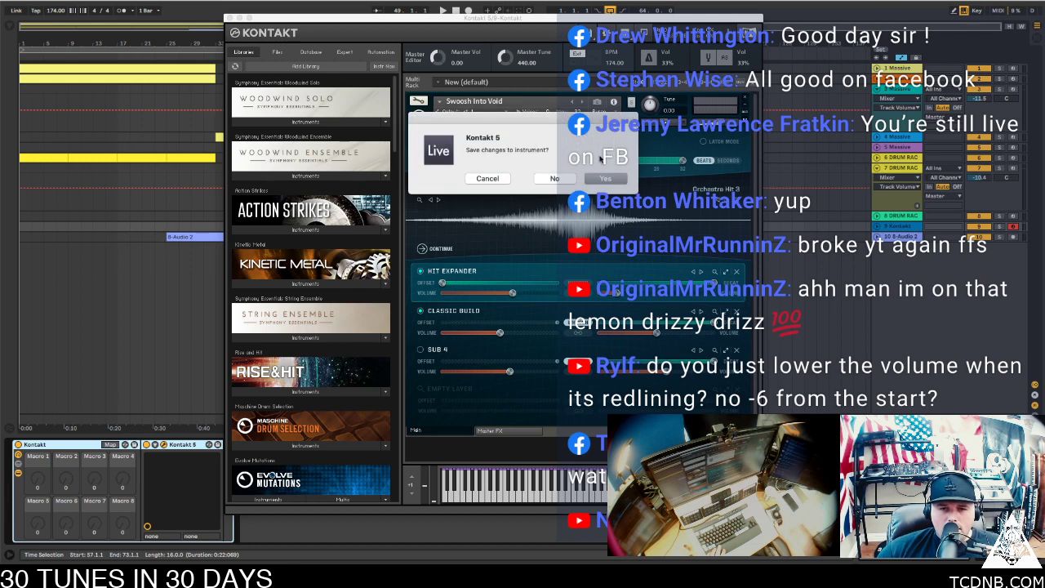
click(552, 179)
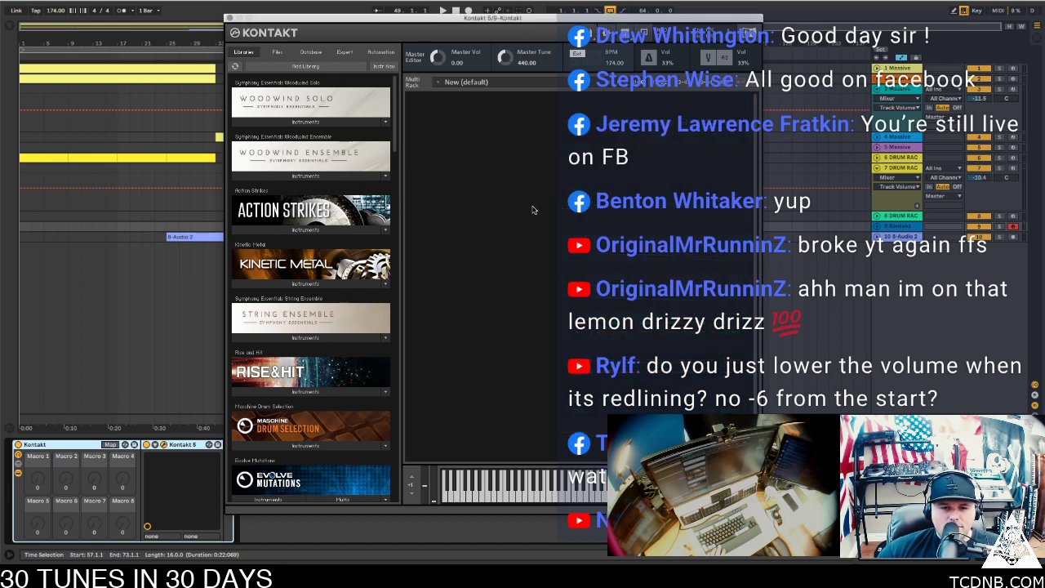
click(272, 384)
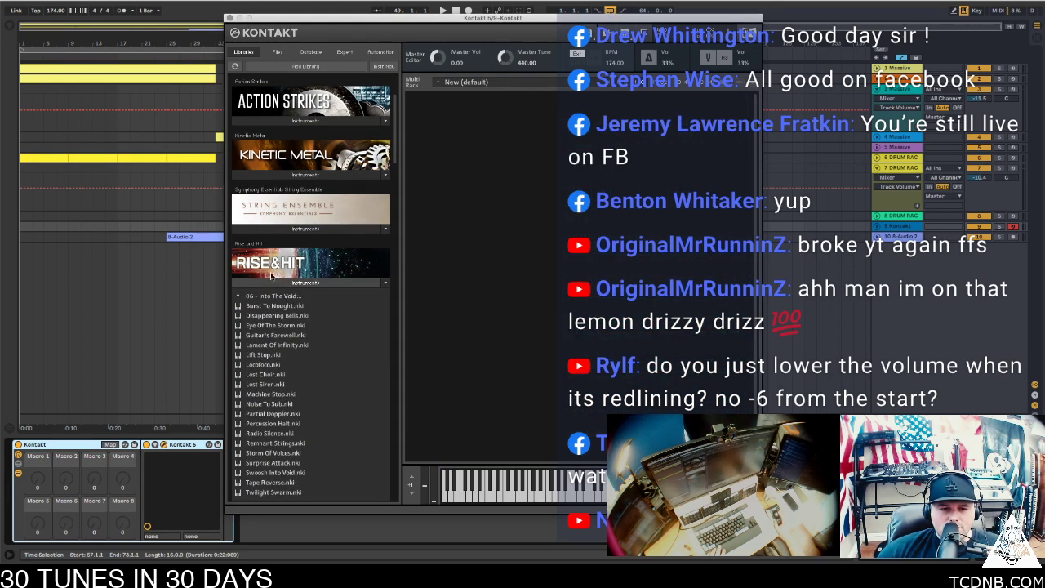
click(267, 296)
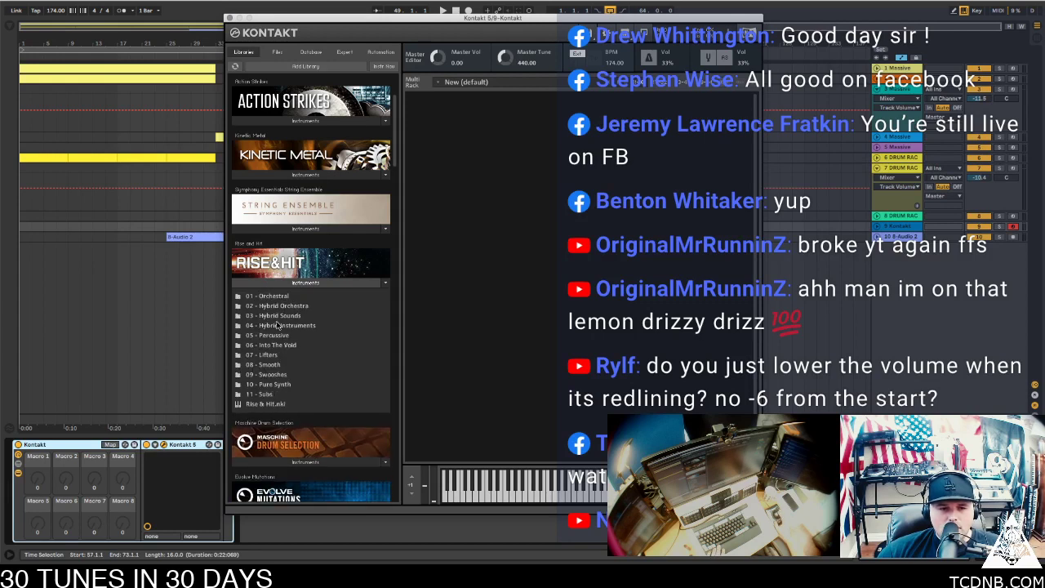
click(272, 317)
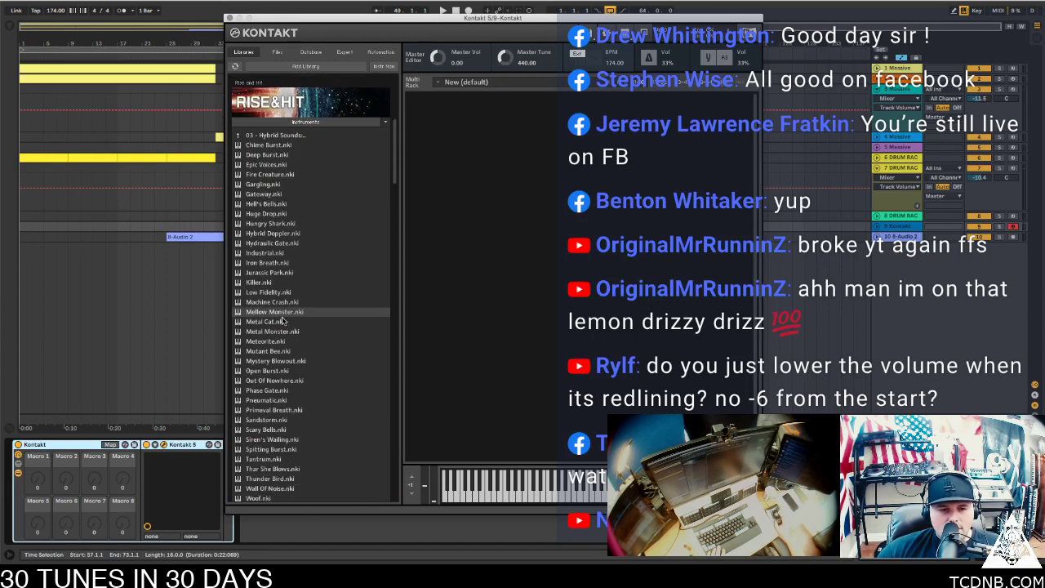
drag(620, 196, 621, 197)
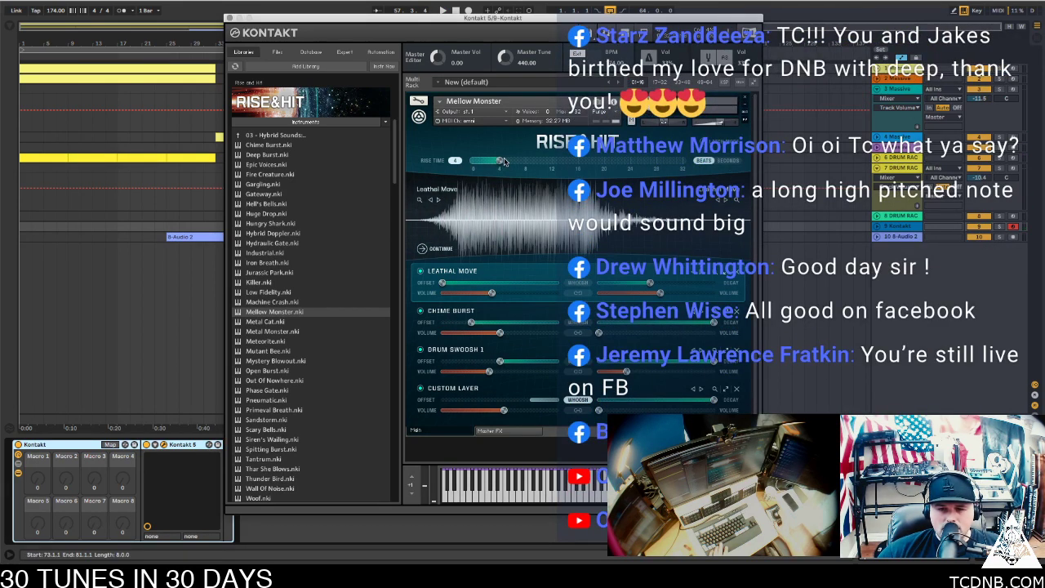
Set the rise time of Mellow Monster to 32 beats and close the Kontakt window
drag(504, 161, 683, 168)
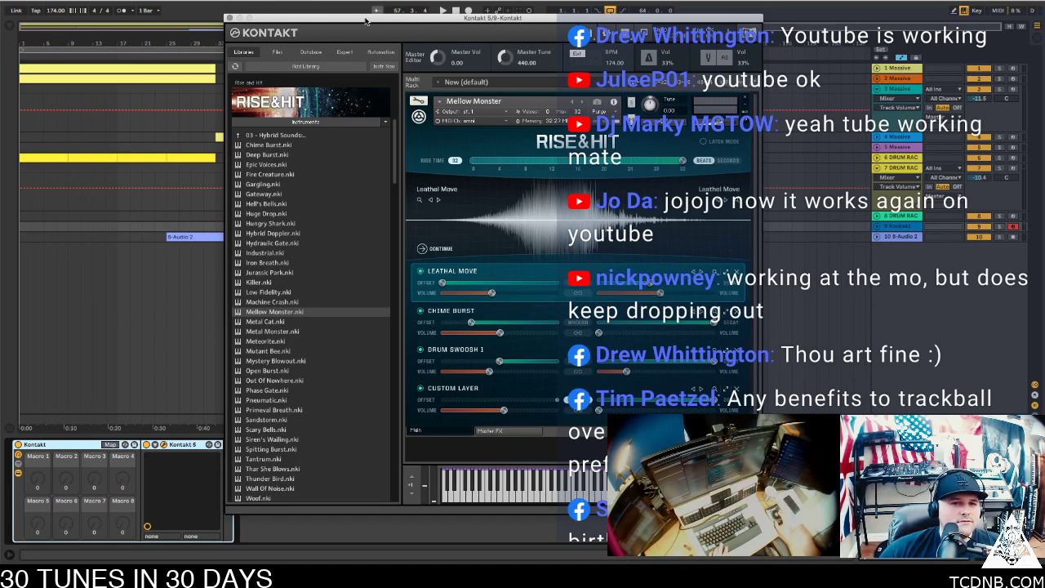
click(232, 18)
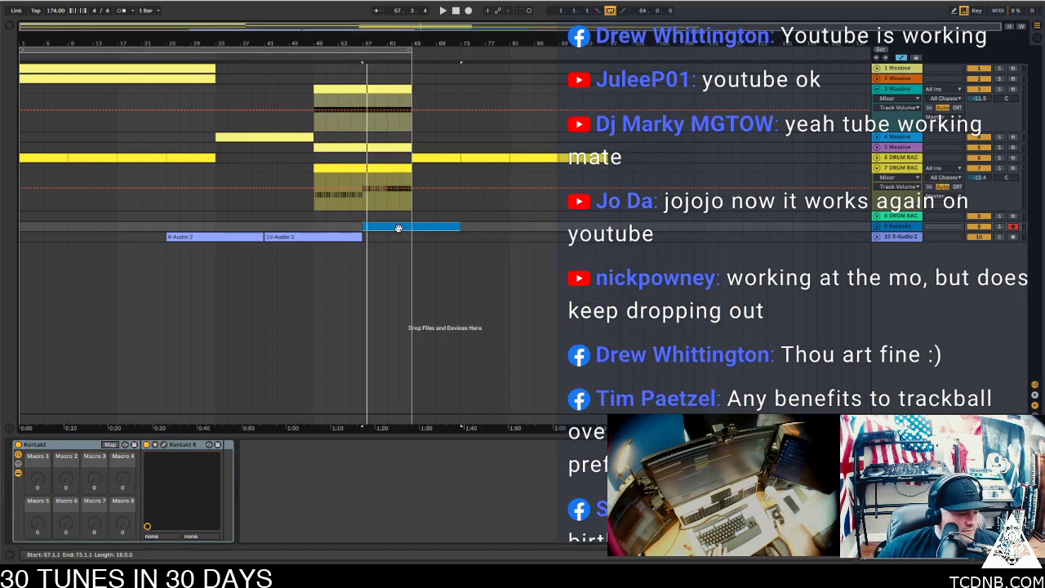
Extend the arrangement loop to bar 95 and record the new riser onto audio track 10 from bar 57 to about bar 72
key(space)
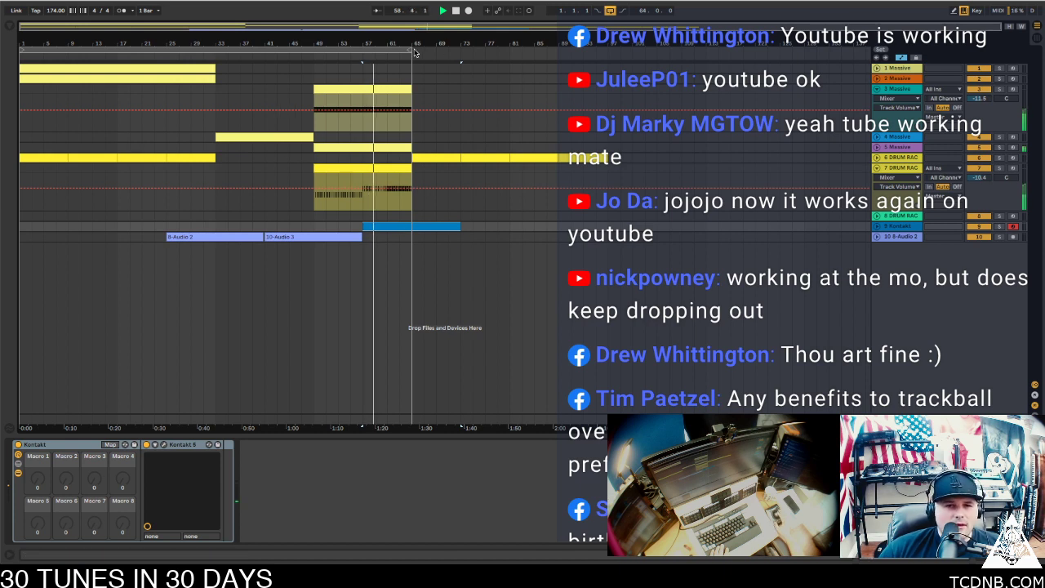
drag(409, 50, 598, 48)
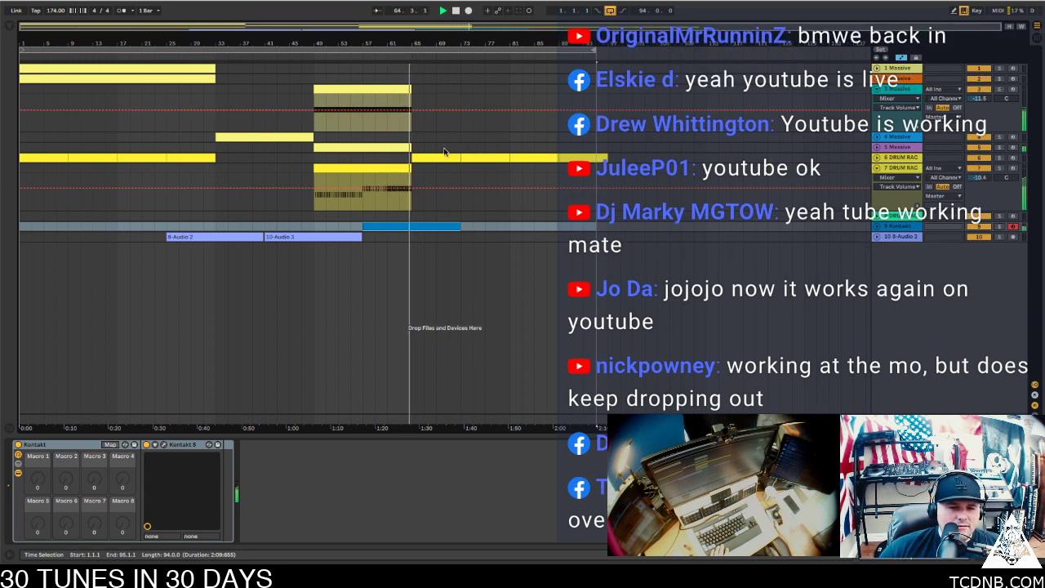
click(364, 240)
click(365, 239)
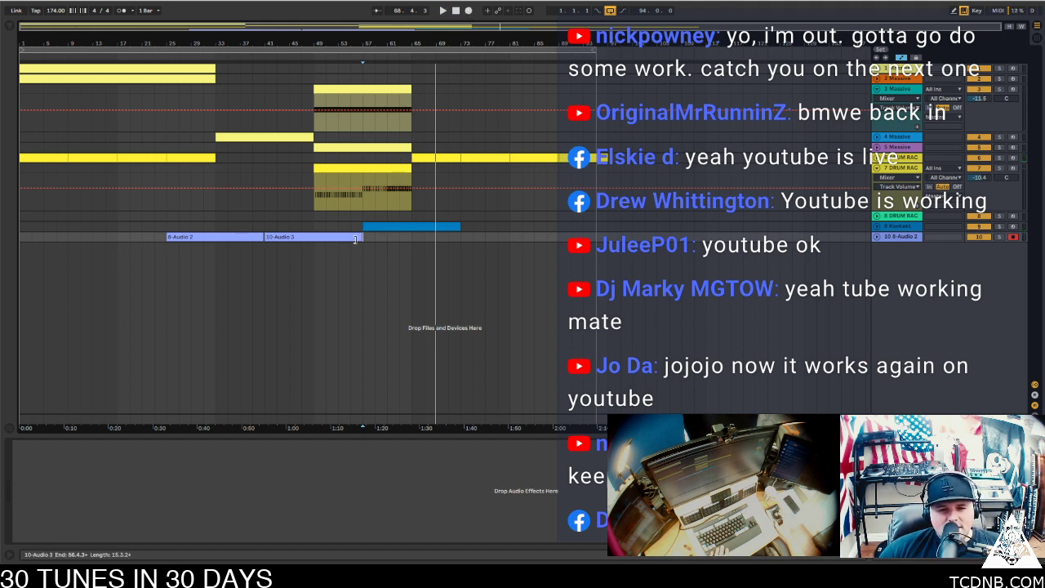
click(468, 10)
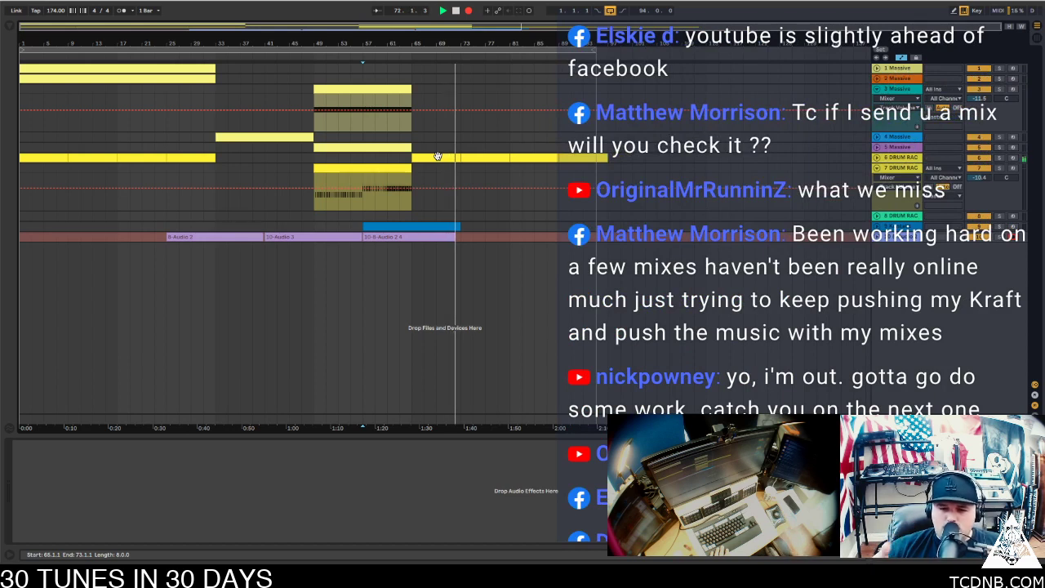
key(space)
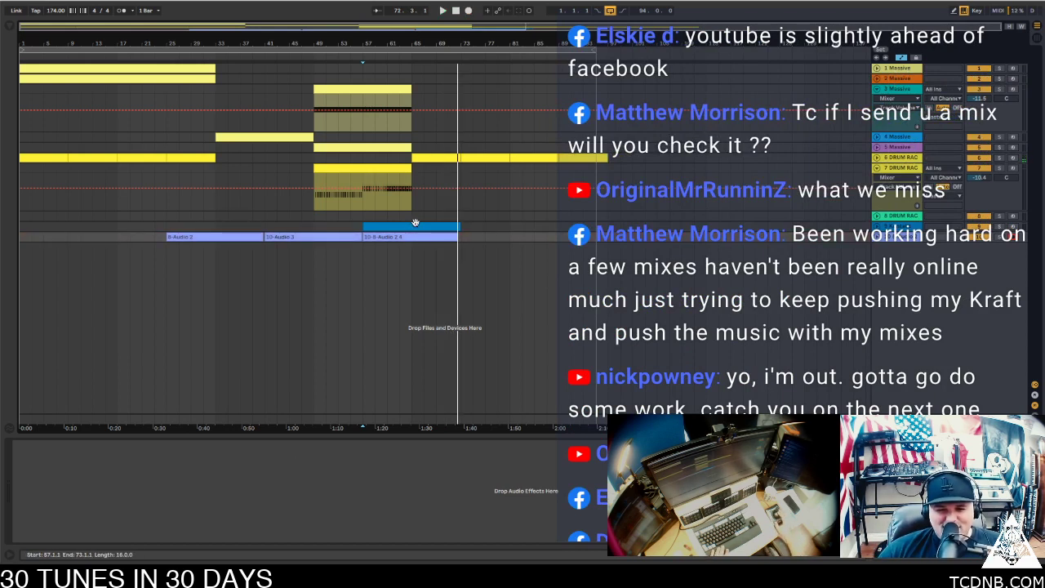
Insert a new MIDI track below 4 Massive, load Massive on it and move its window clear of the intro clips
click(30, 79)
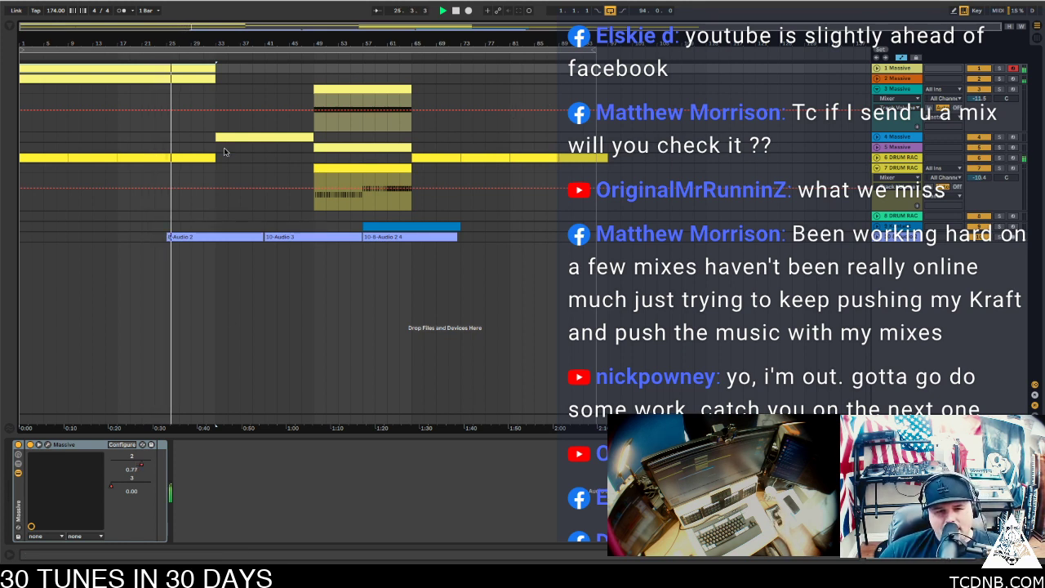
click(894, 137)
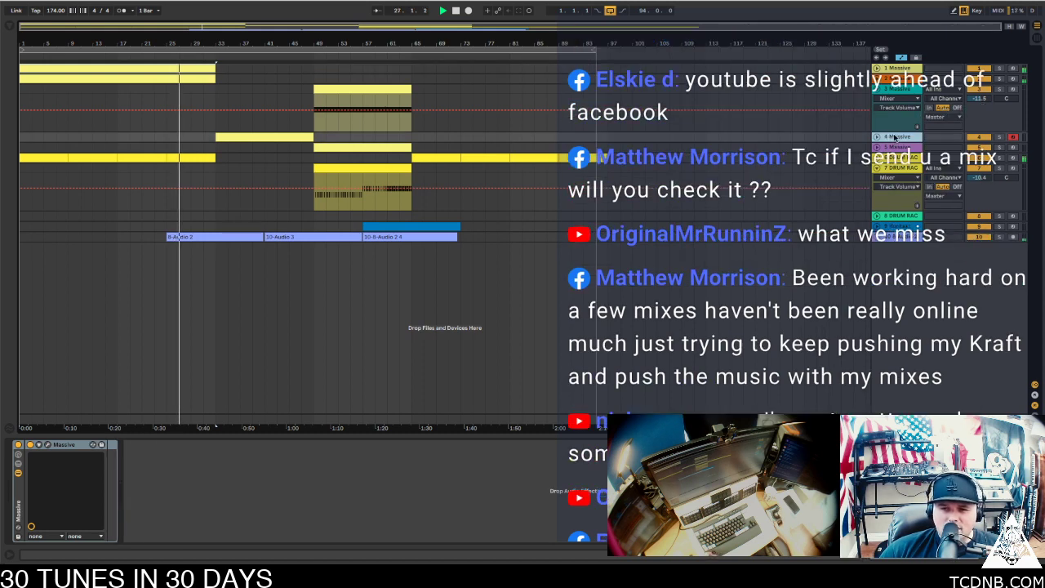
key(ctrl+shift+t)
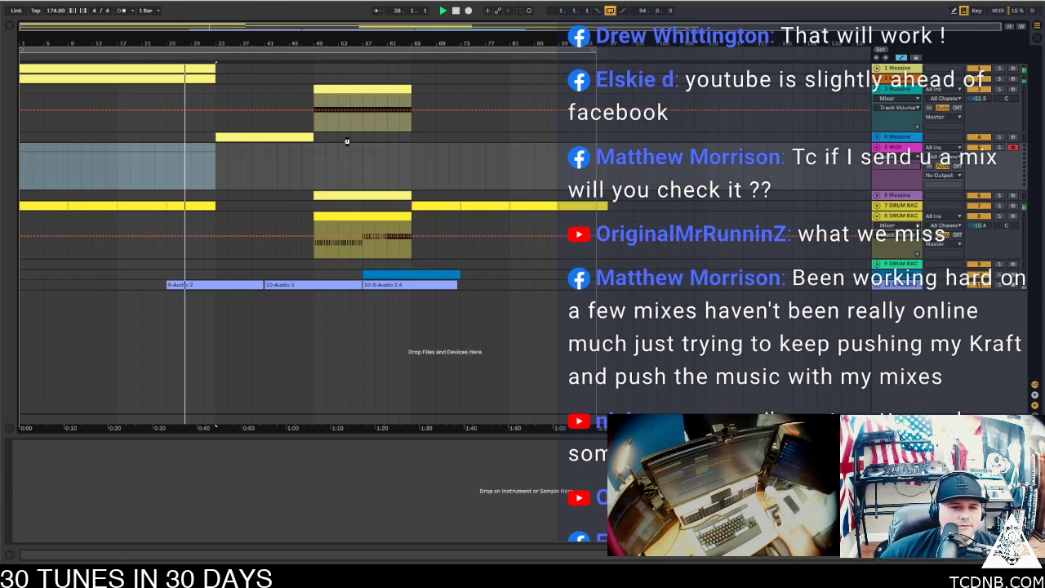
key(super+shift+m)
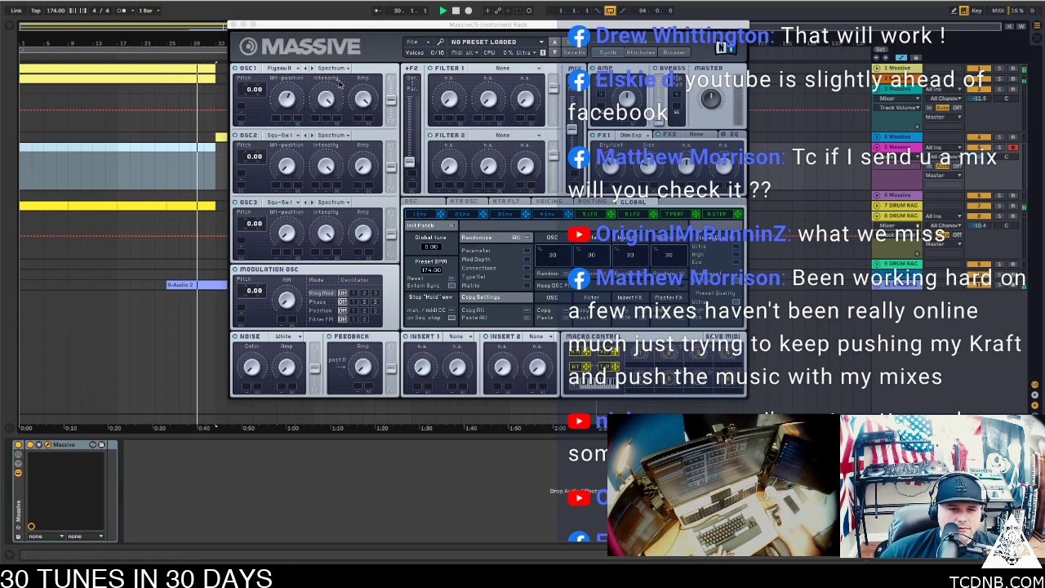
drag(284, 24, 168, 80)
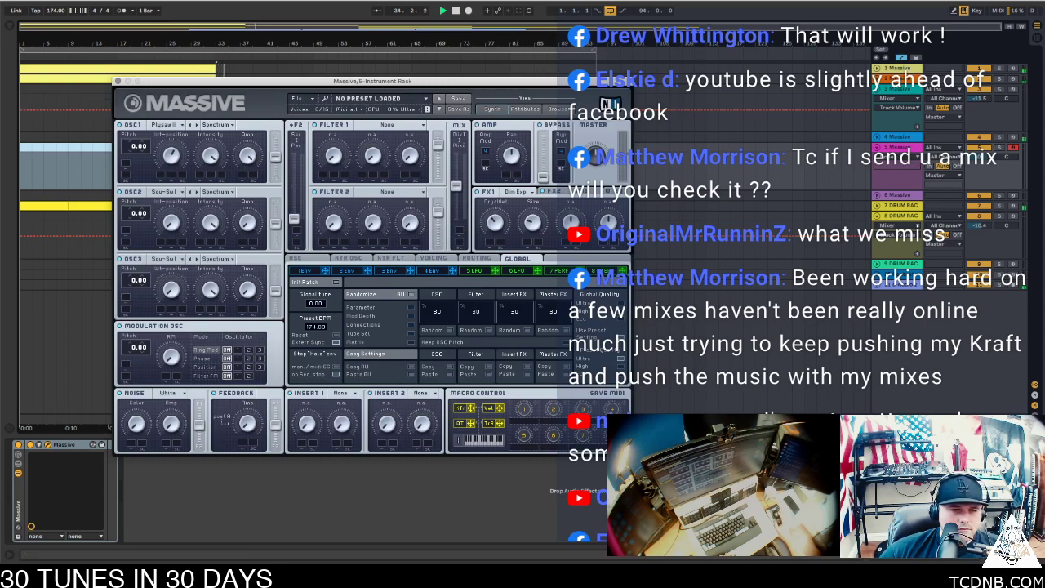
drag(302, 83, 512, 138)
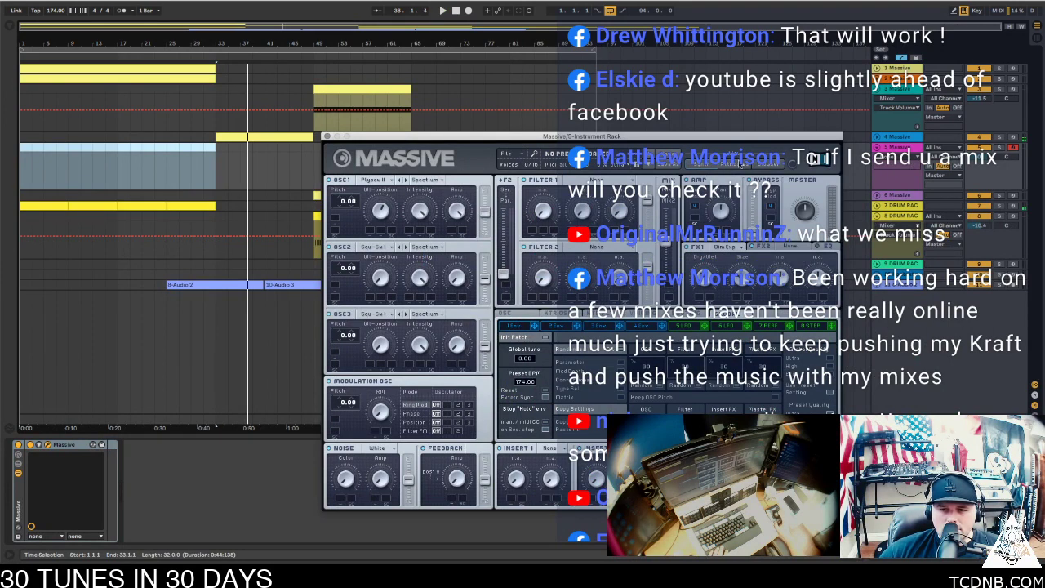
Open Massive's preset browser, filter to the TC Massive Preset Bank's Tempo-synced sounds and audition presets 780 and 781
click(740, 164)
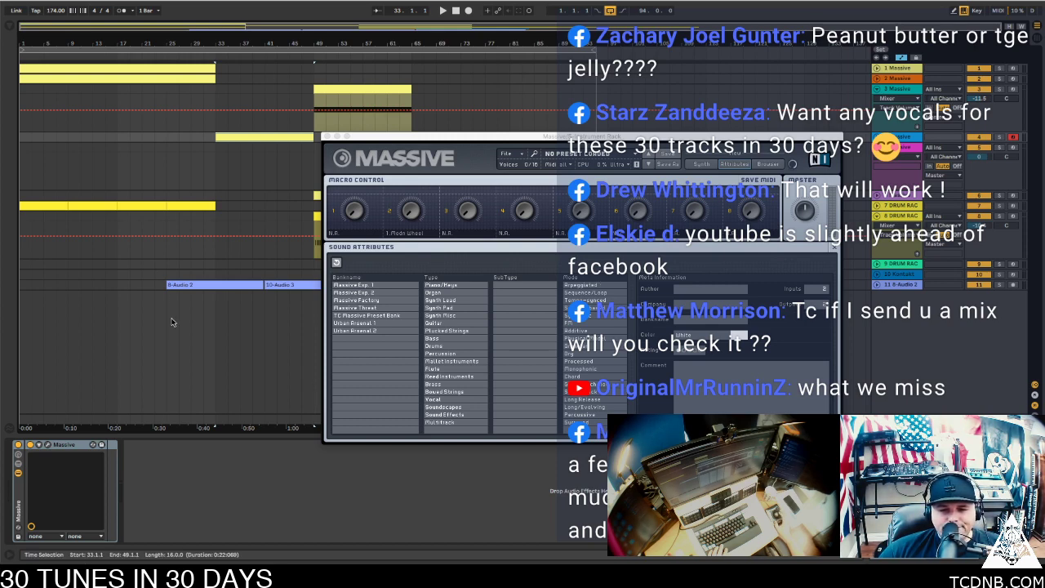
click(394, 317)
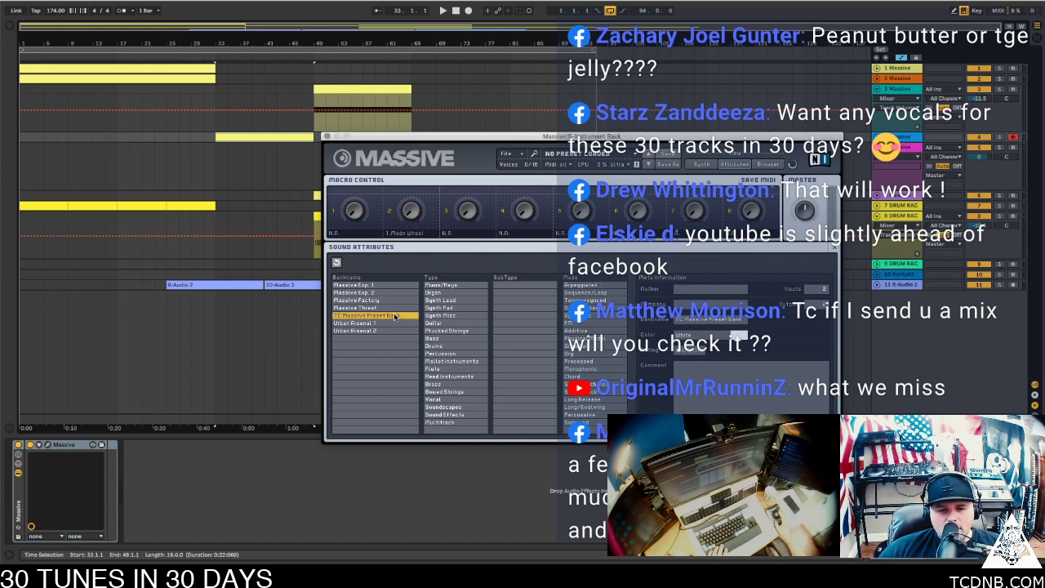
click(767, 163)
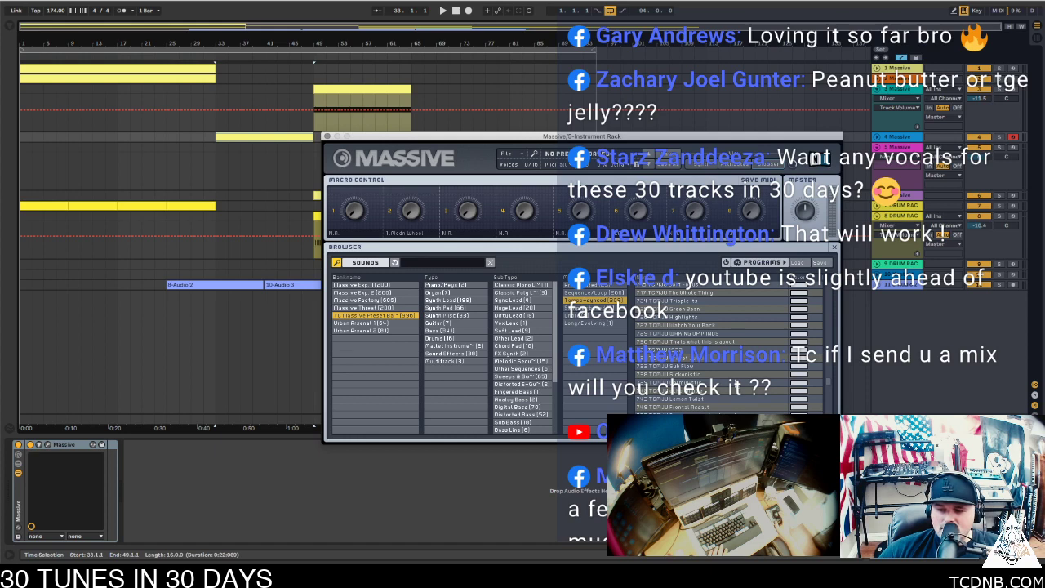
scroll(725, 345, down, 10)
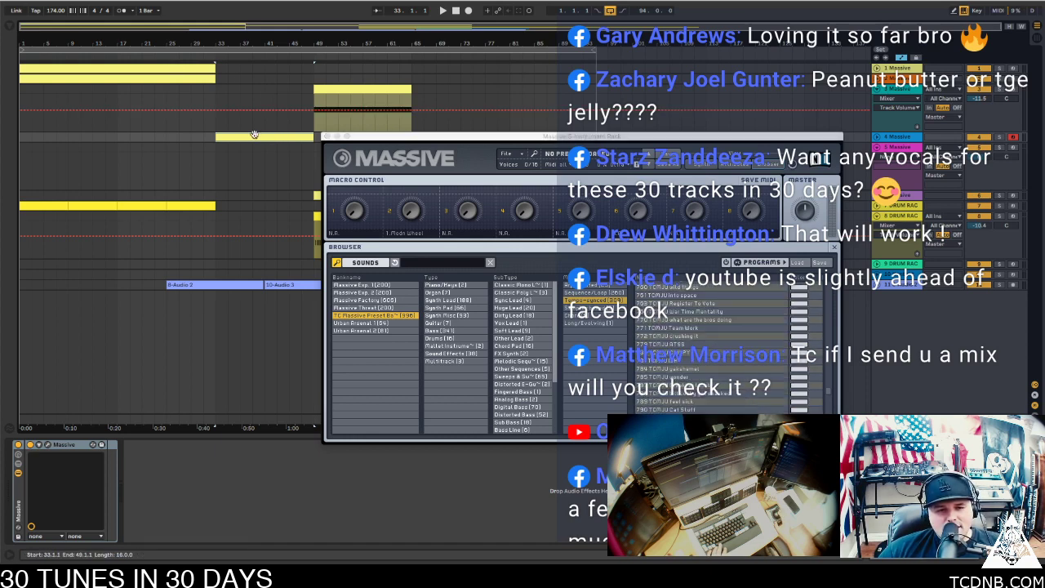
click(727, 354)
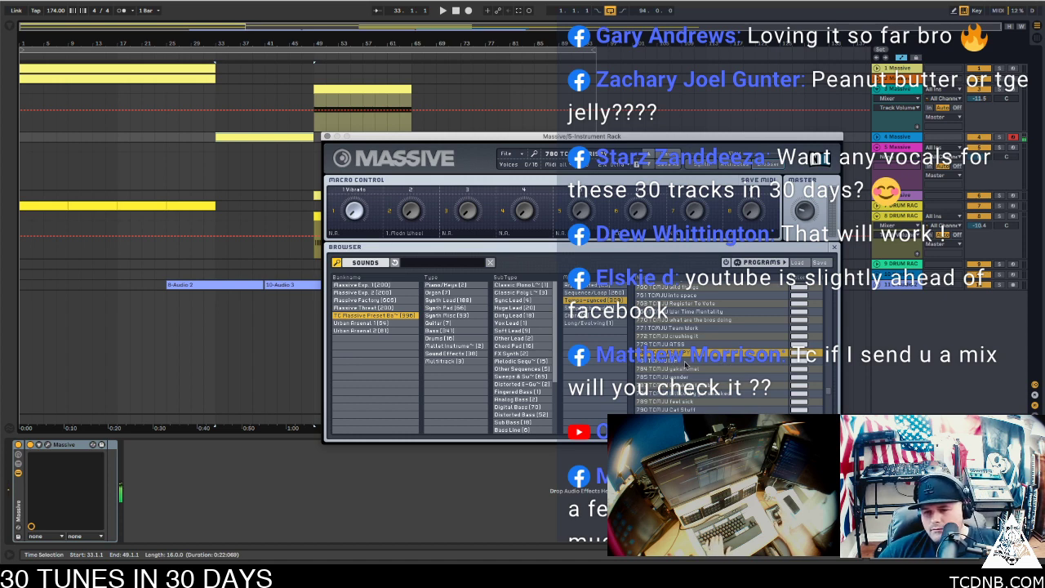
click(706, 366)
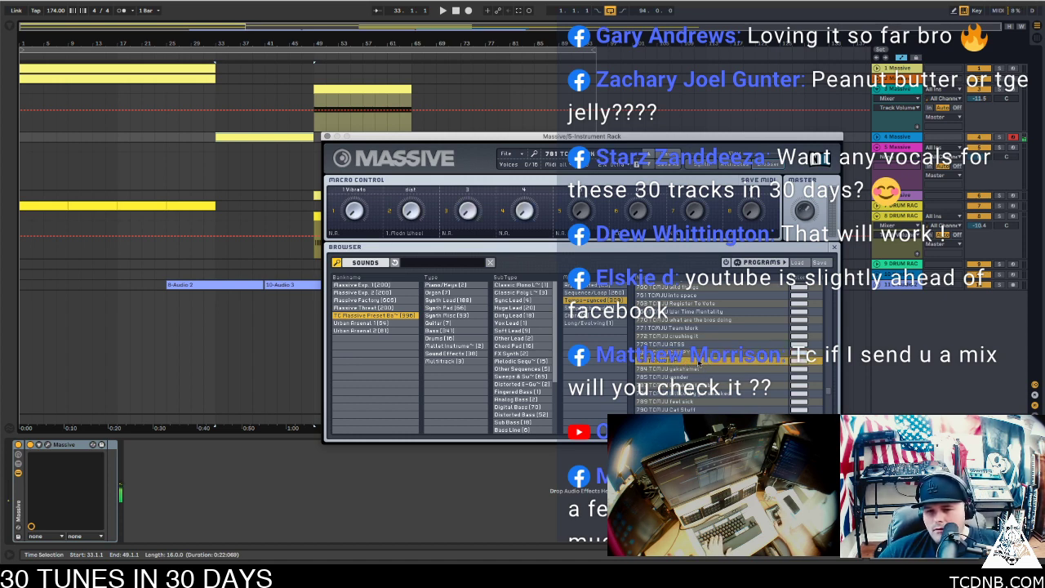
Arm track 5 Massive, audition more presets up to 785 TCMJU wonder and set the track's volume to -12.8 dB
click(912, 140)
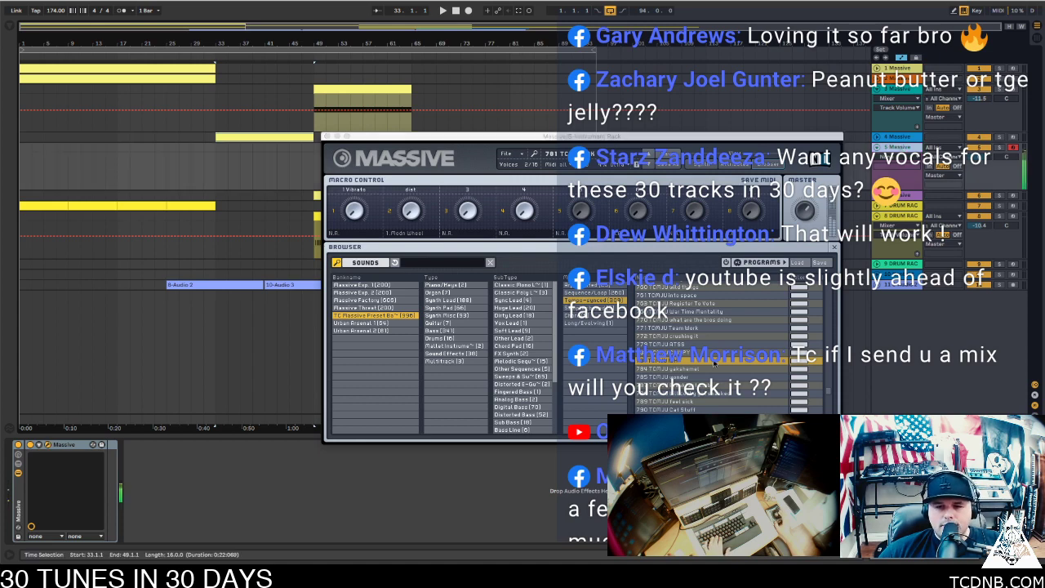
click(714, 368)
click(714, 376)
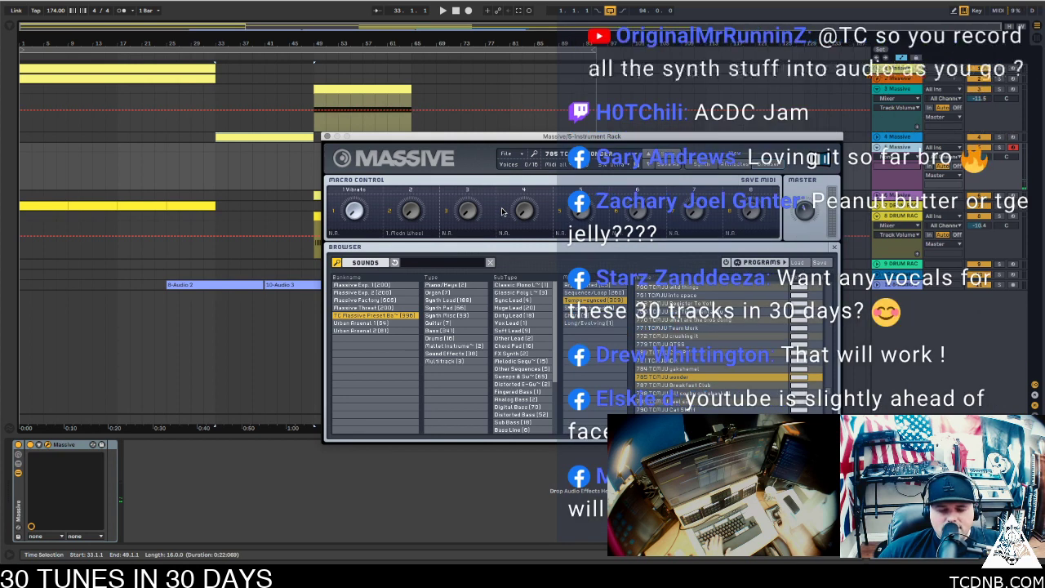
key(z)
key(a)
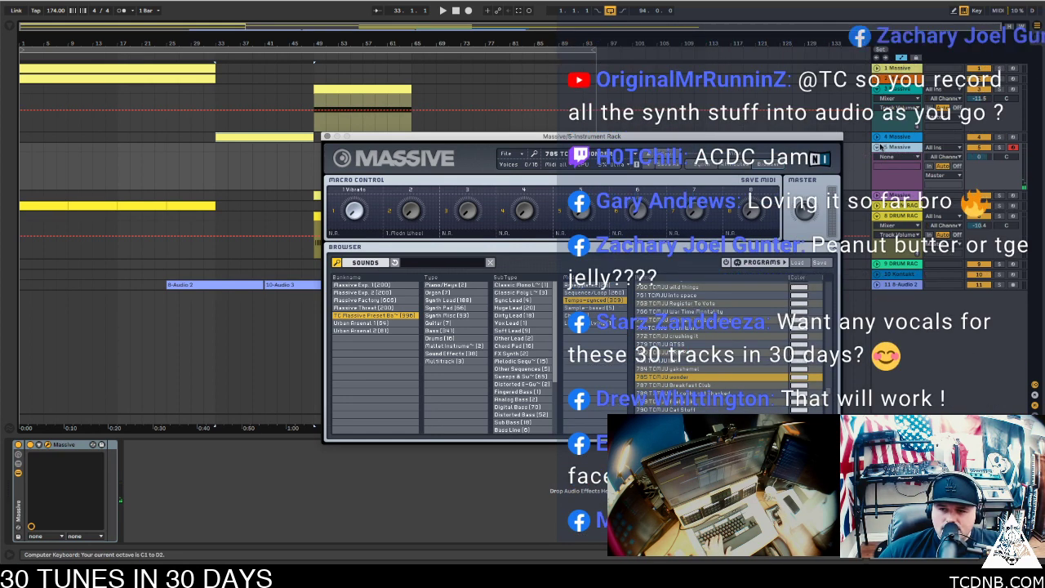
drag(983, 157, 984, 173)
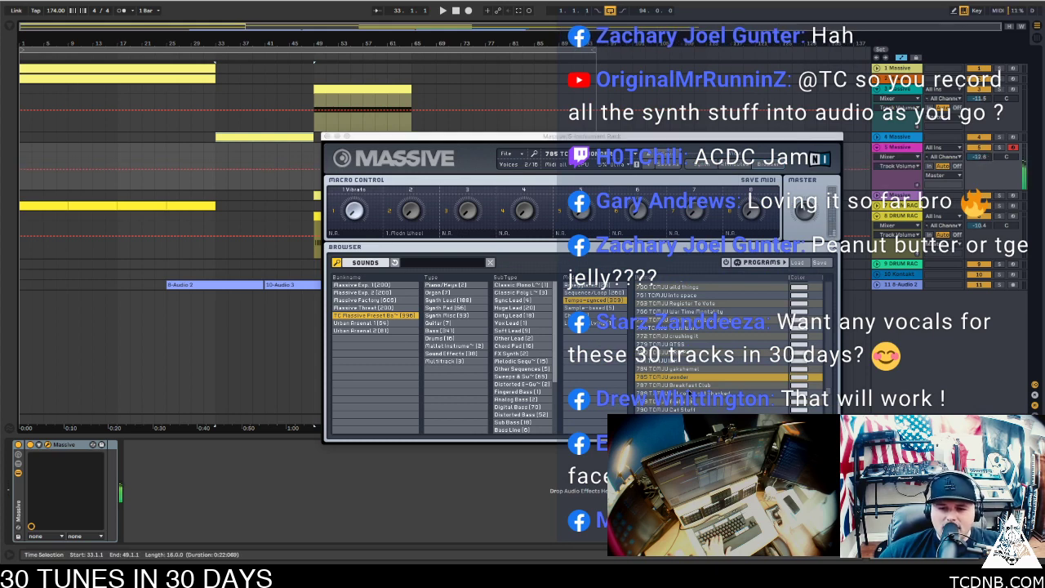
Audition preset 790 TCMJU Cat Stuff and load 953 TCMJU Master Craftsman in Massive
double_click(707, 386)
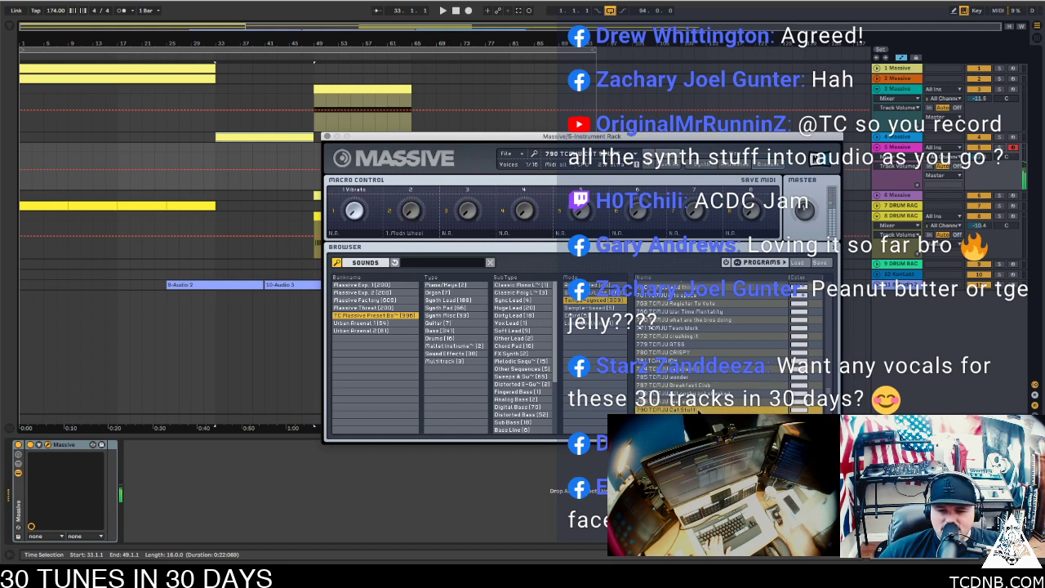
scroll(730, 343, down, 20)
click(730, 312)
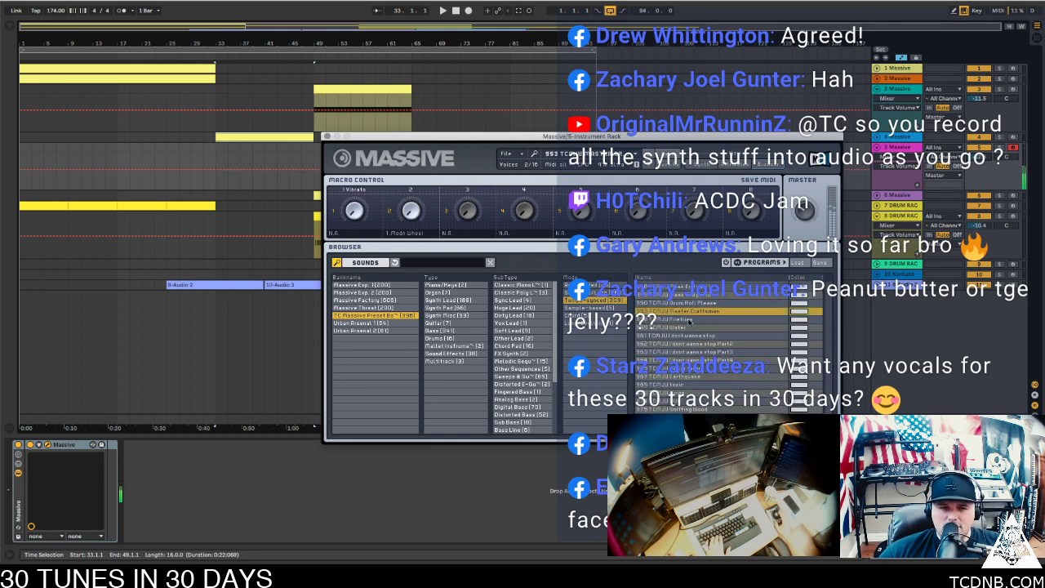
Copy the 4 Massive clip onto 5 Massive at bars 33 to 49, set the track's volume to -17.5 dB and clear the Massive window away
click(221, 154)
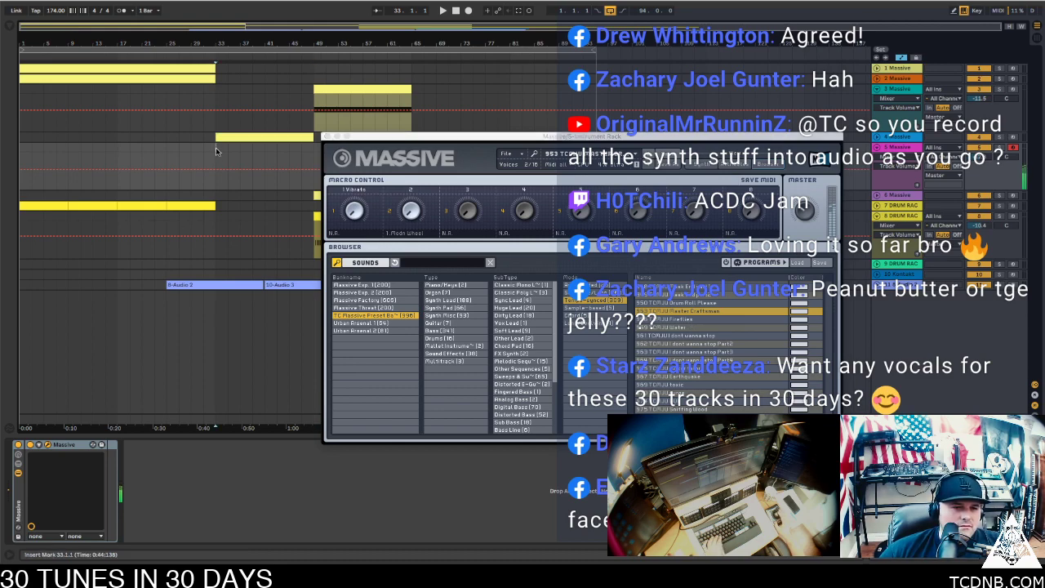
drag(392, 139, 218, 190)
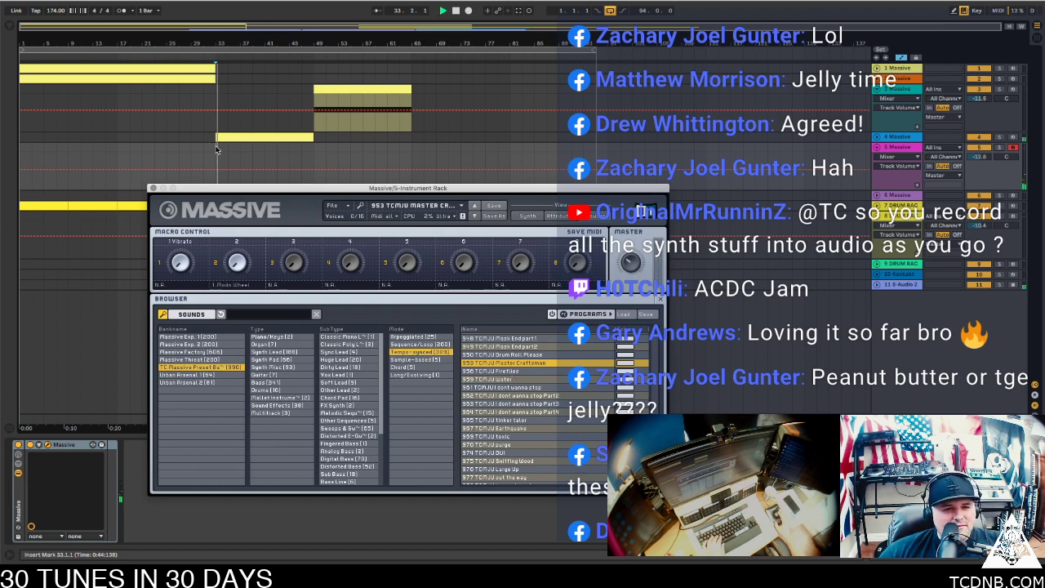
click(253, 159)
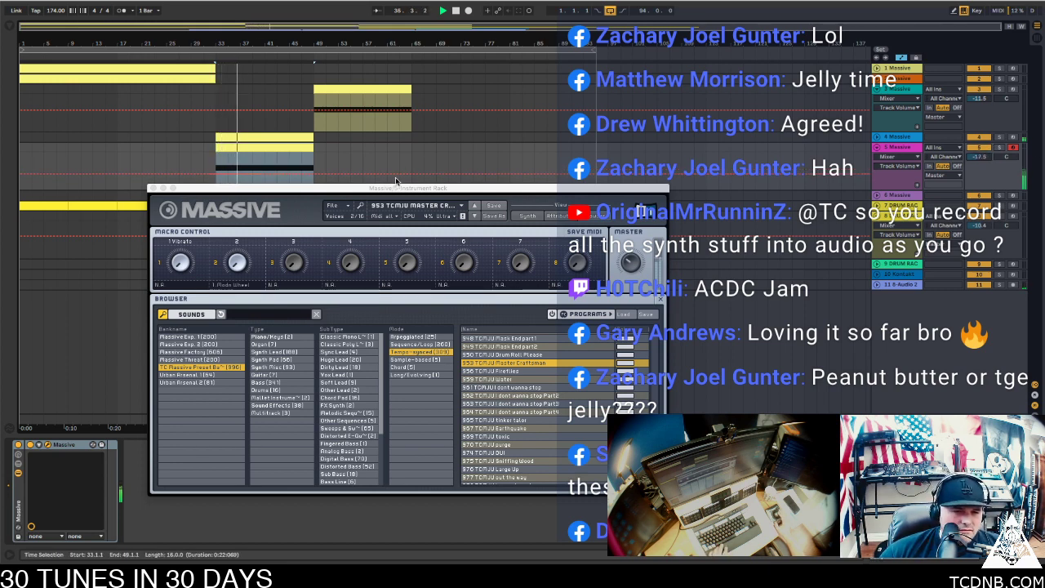
drag(379, 188, 2, 167)
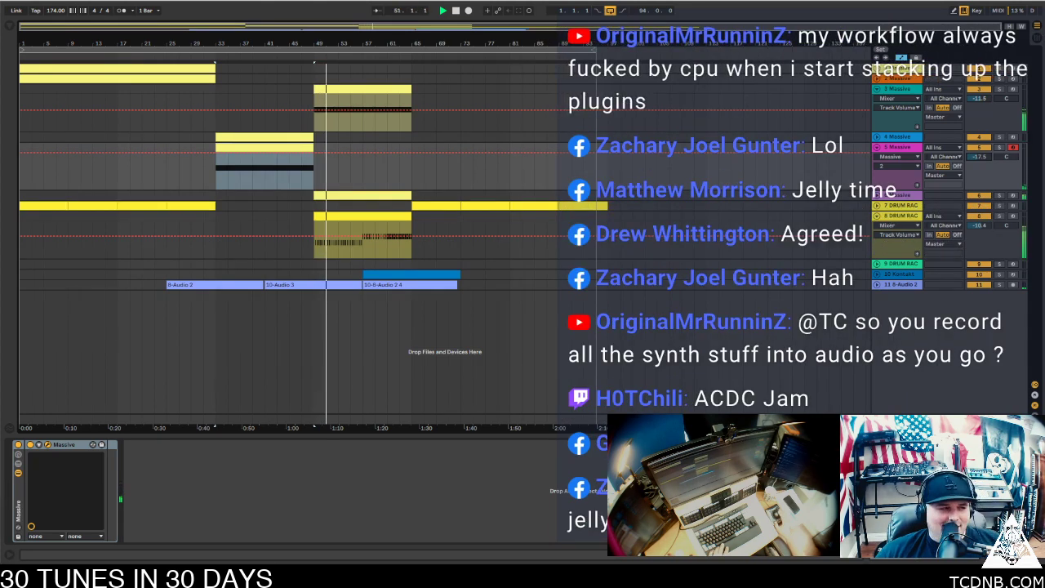
Automate Massive's macro 2 on track 5 to rise from 0.00 at bar 33 to near maximum at bar 49 and play it back
key(space)
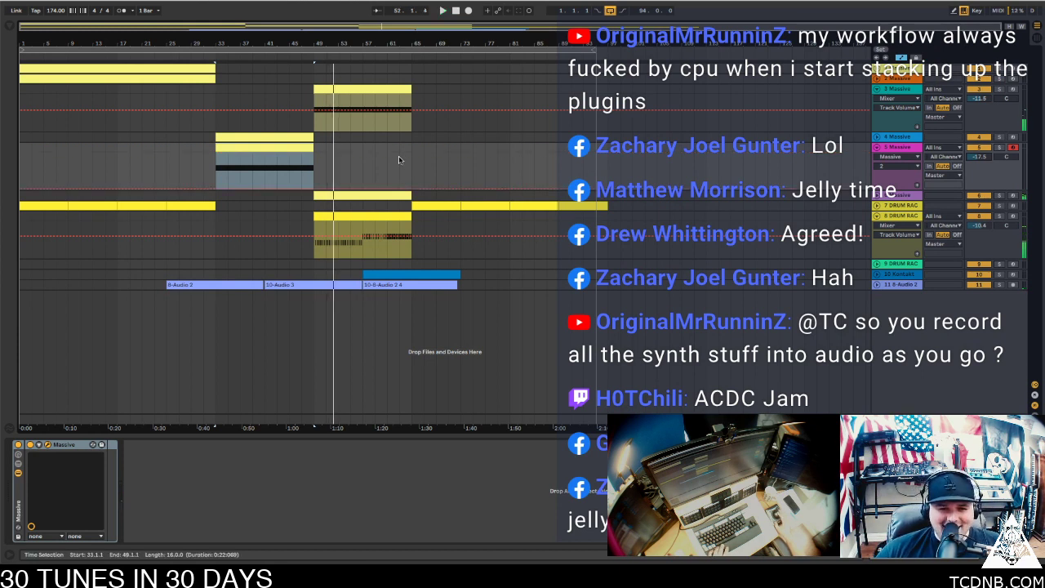
click(227, 186)
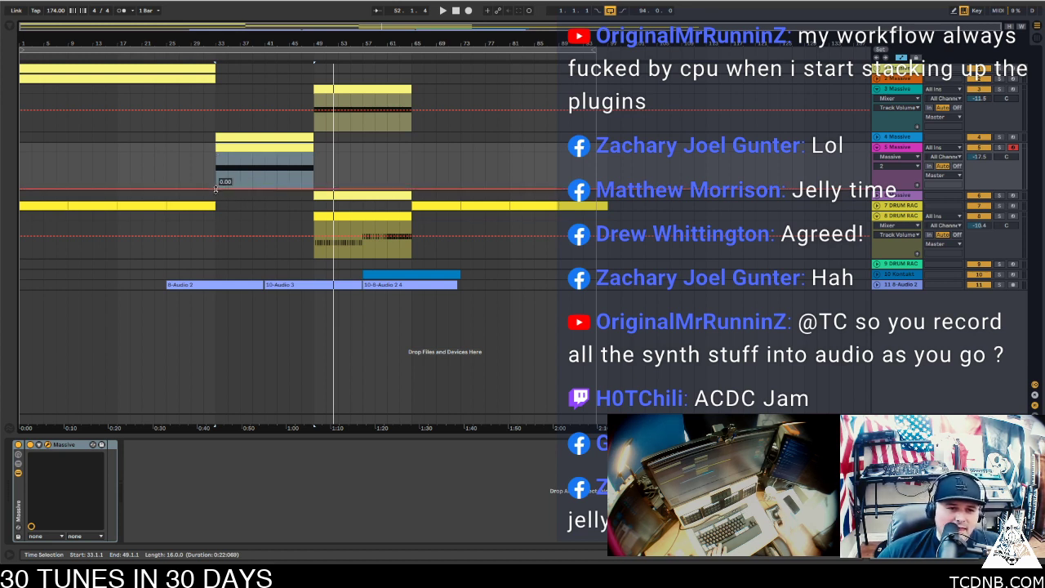
click(216, 190)
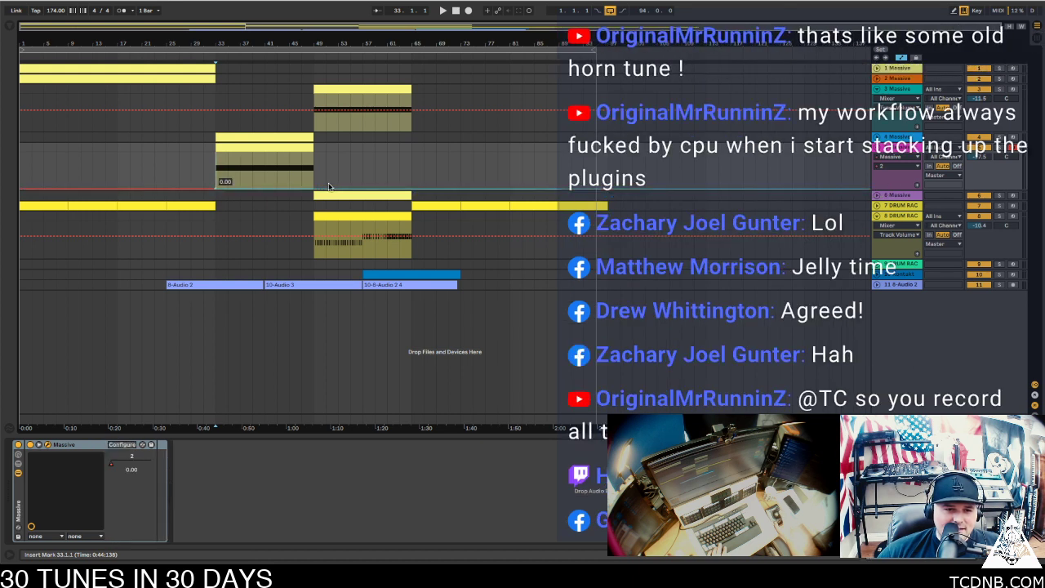
drag(313, 191, 309, 157)
key(space)
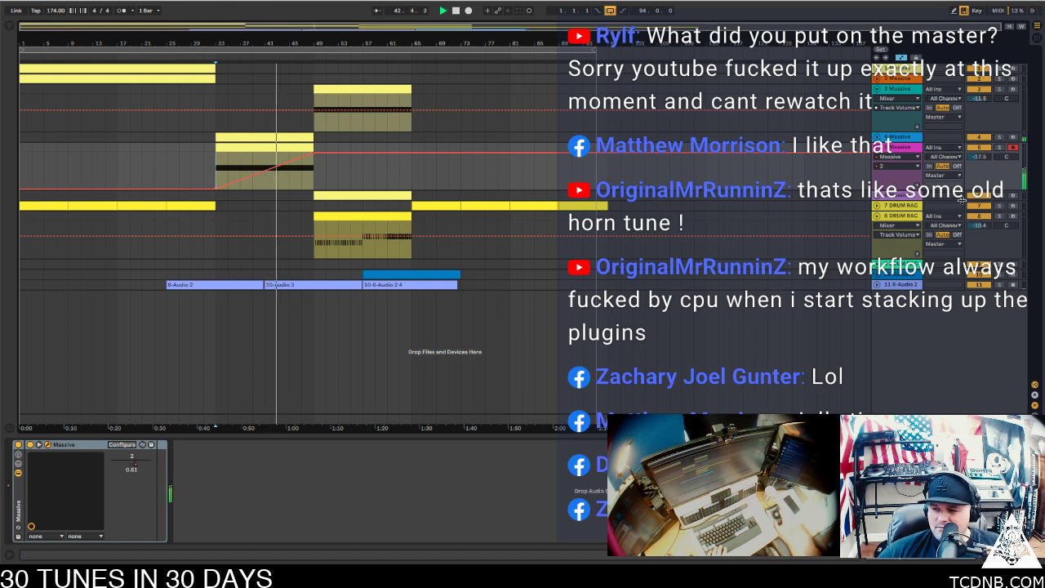
Show KClip on the master track, move the spectrum analyzer behind it in the device chain and close the KClip window
click(897, 419)
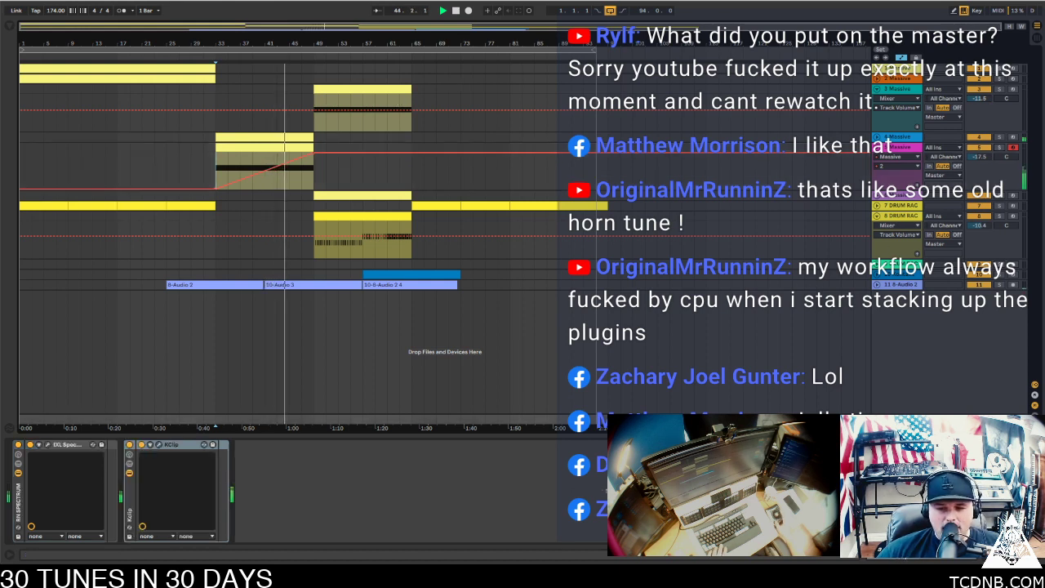
click(158, 445)
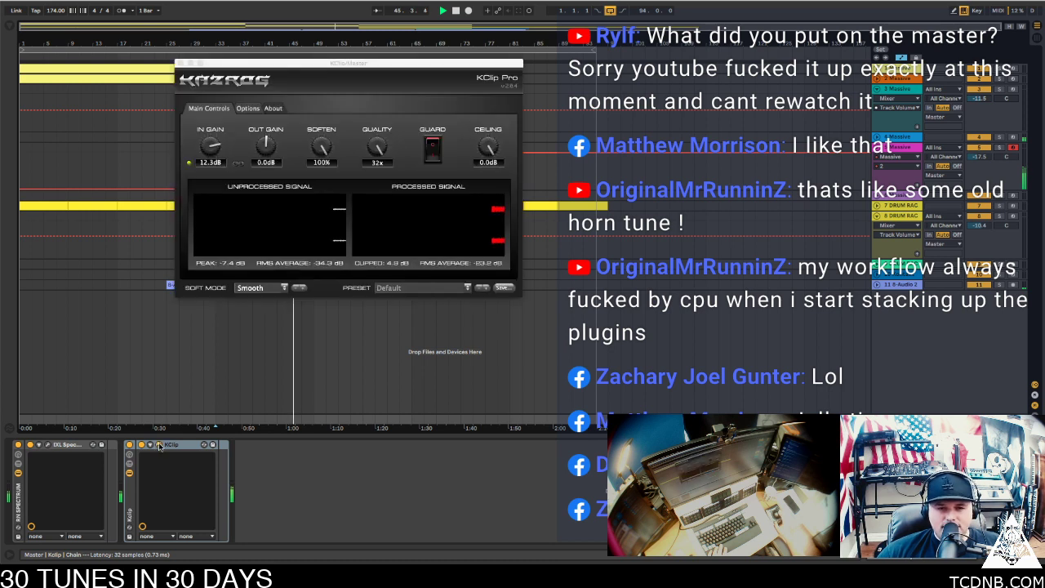
click(50, 445)
click(59, 444)
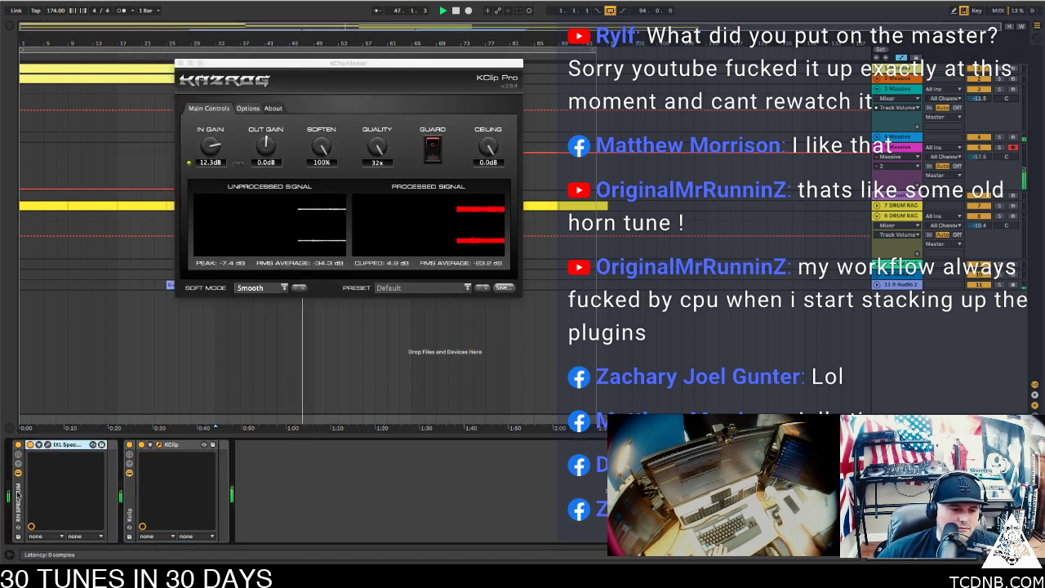
mouse_move(18, 498)
mouse_down()
mouse_move(258, 501)
mouse_move(279, 491)
mouse_up()
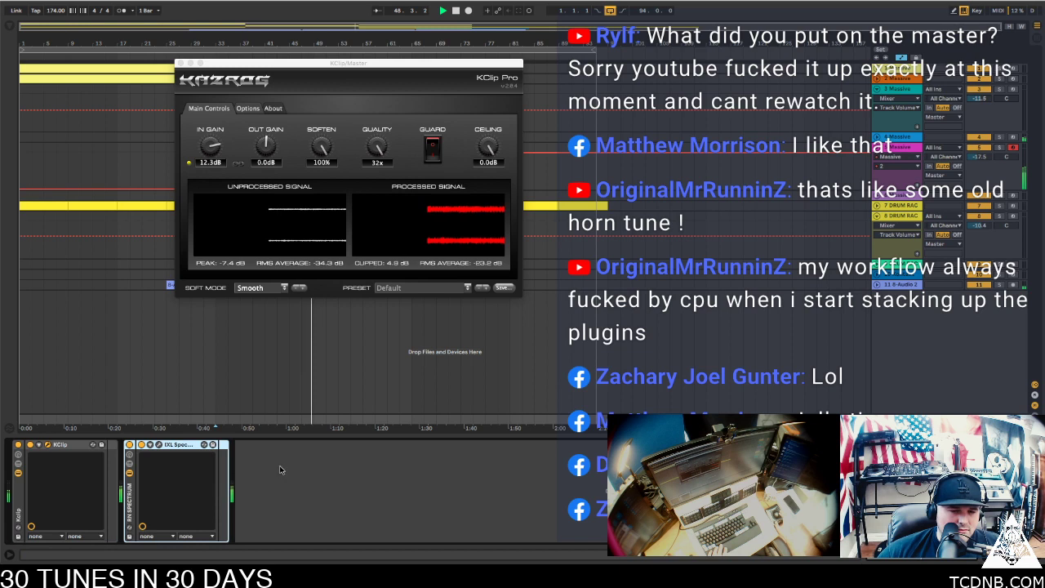
click(180, 64)
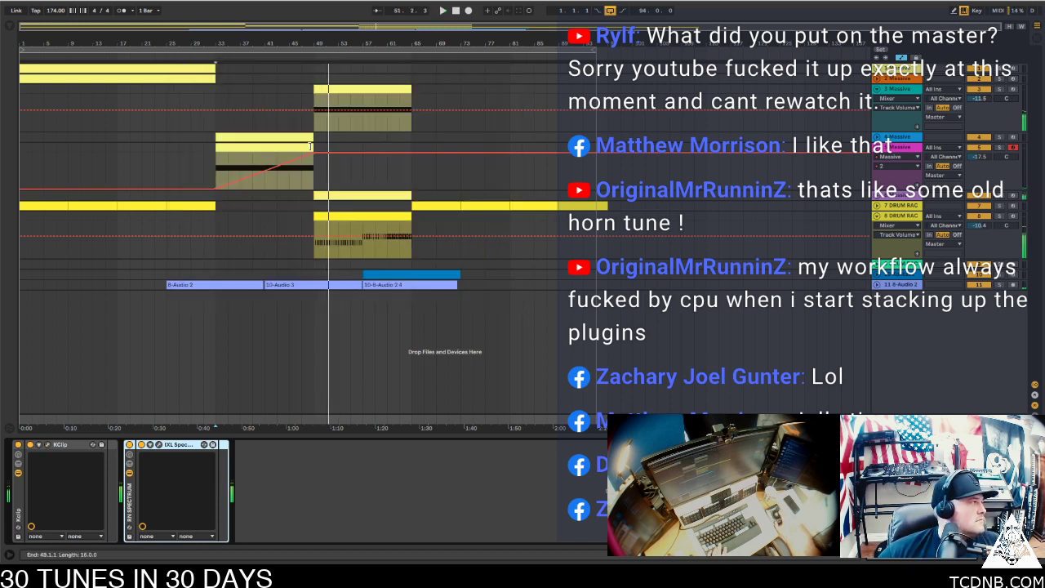
Extend the 5 Massive clip to bar 65, move the macro 2 ramp's end point to bar 65 at 0.96 and play it back
key(space)
drag(310, 145, 411, 156)
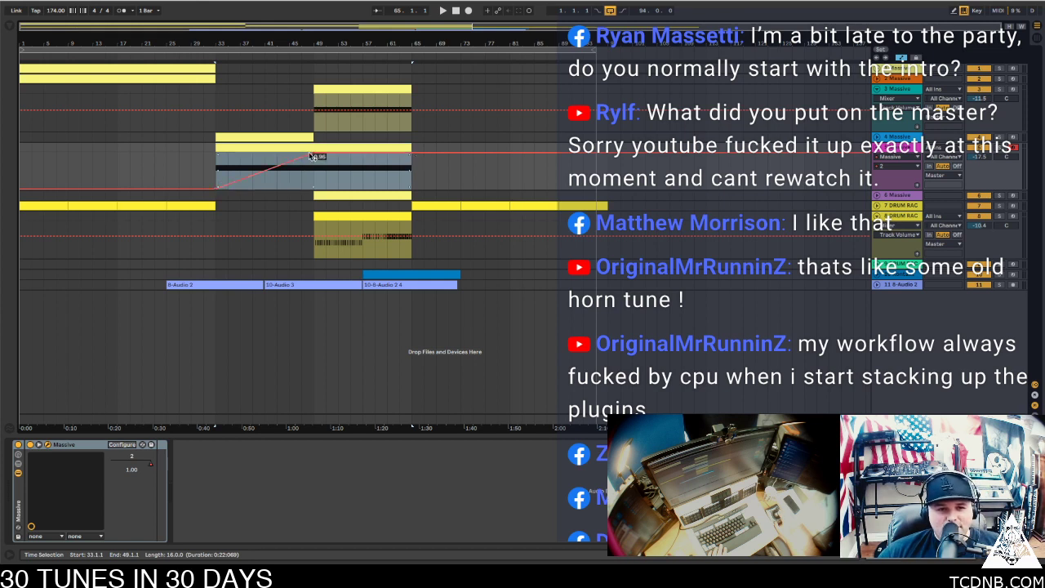
drag(311, 155, 413, 156)
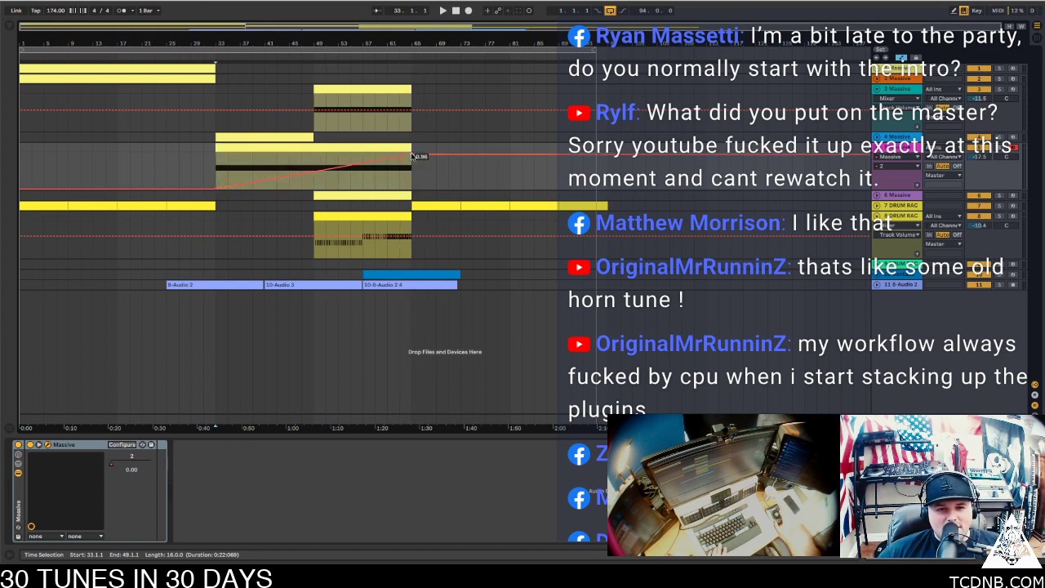
key(space)
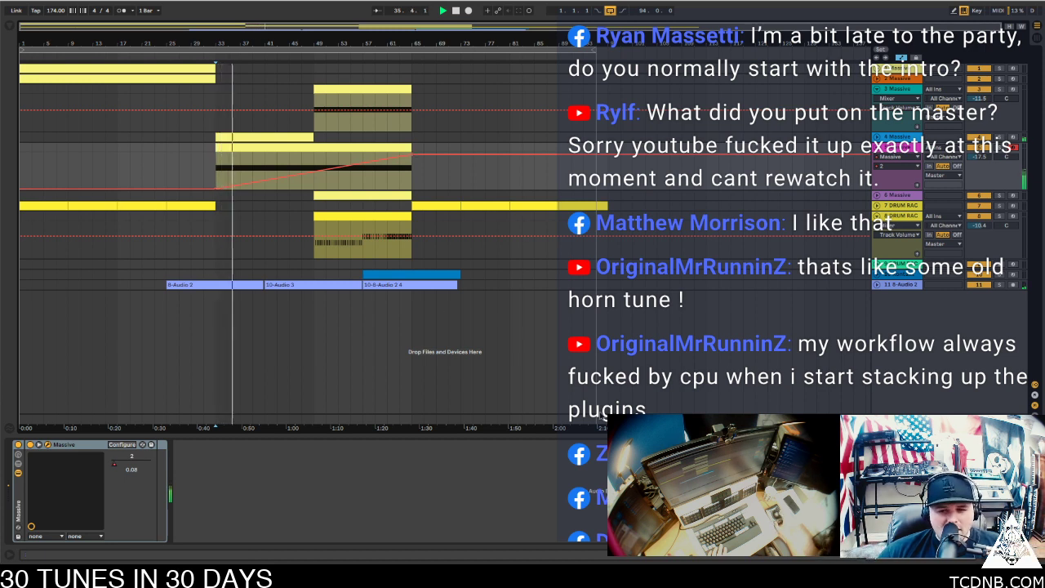
Check the master signal in KClip during playback, close its window and replay the arrangement from bar 33
click(896, 418)
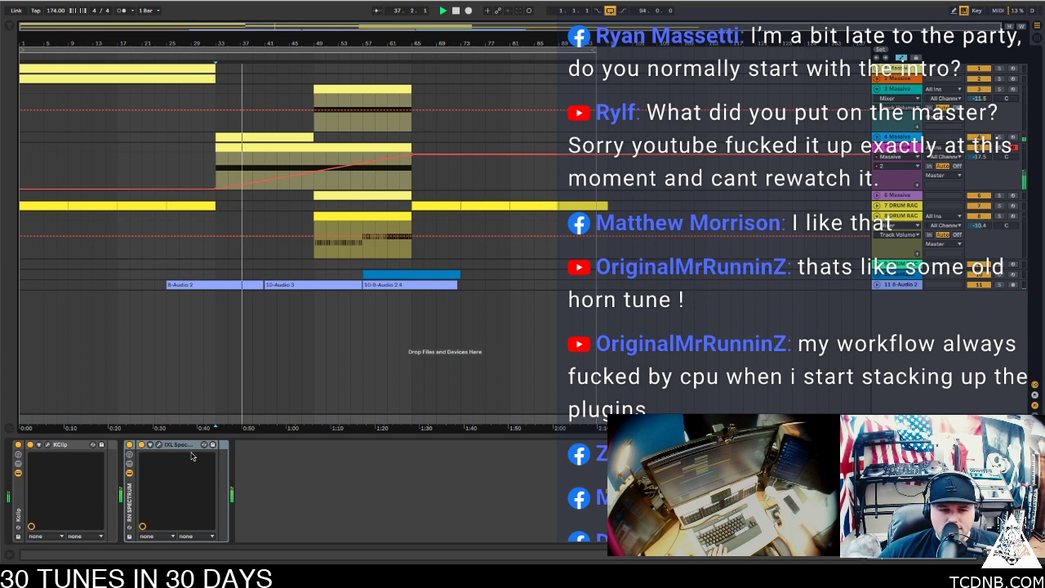
click(48, 444)
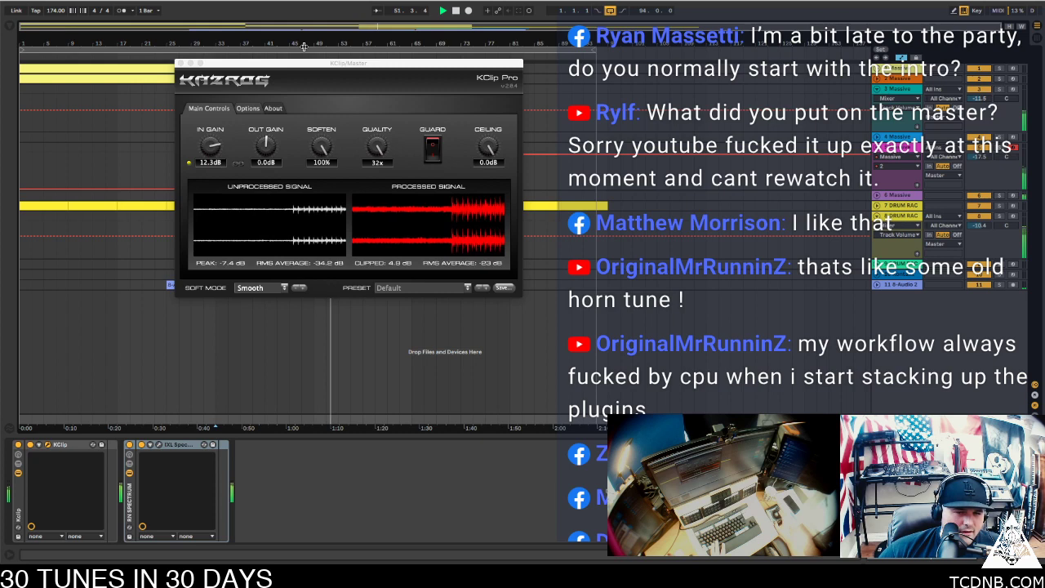
click(180, 63)
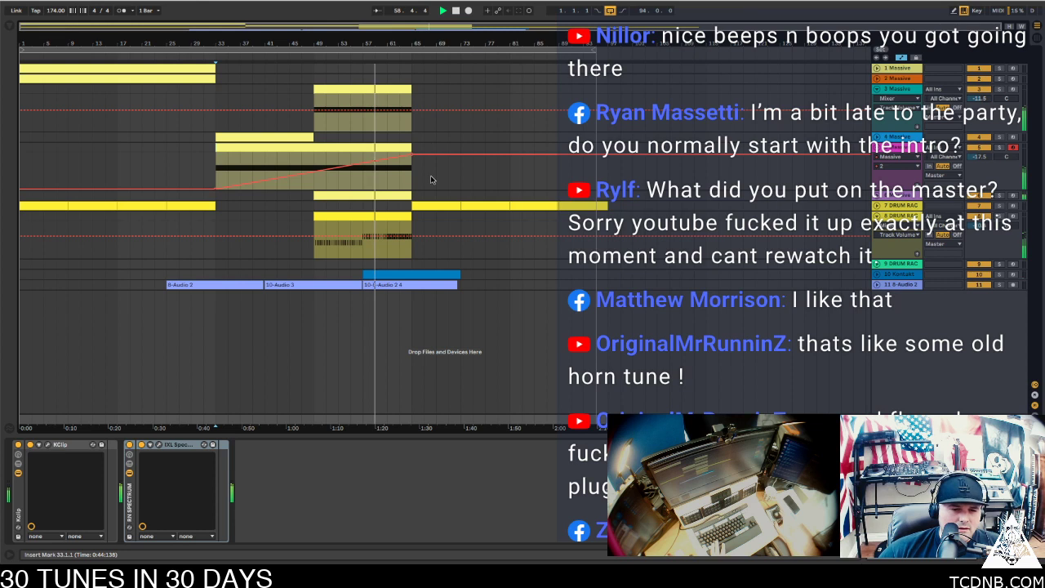
click(347, 88)
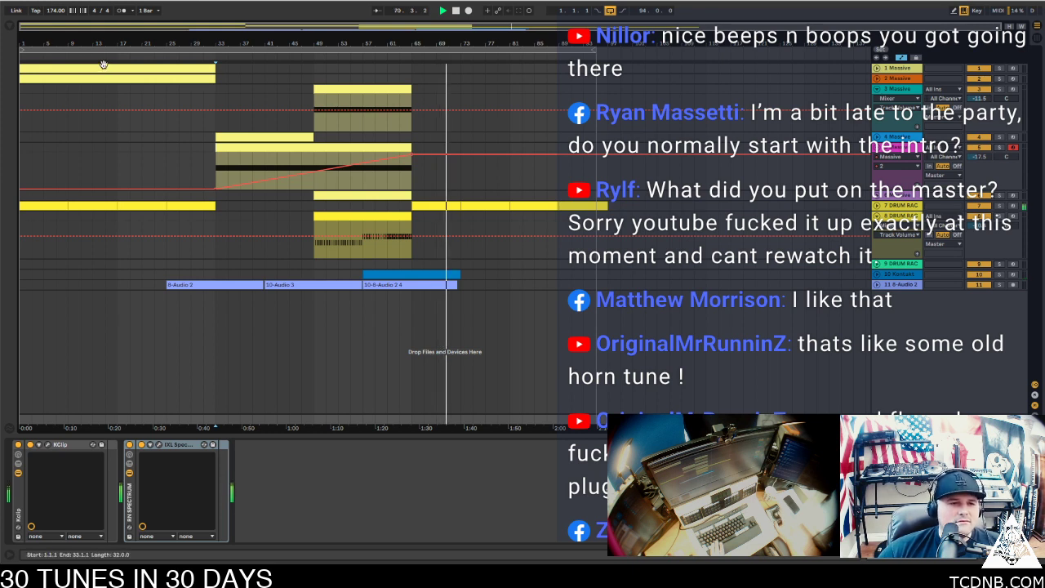
click(239, 135)
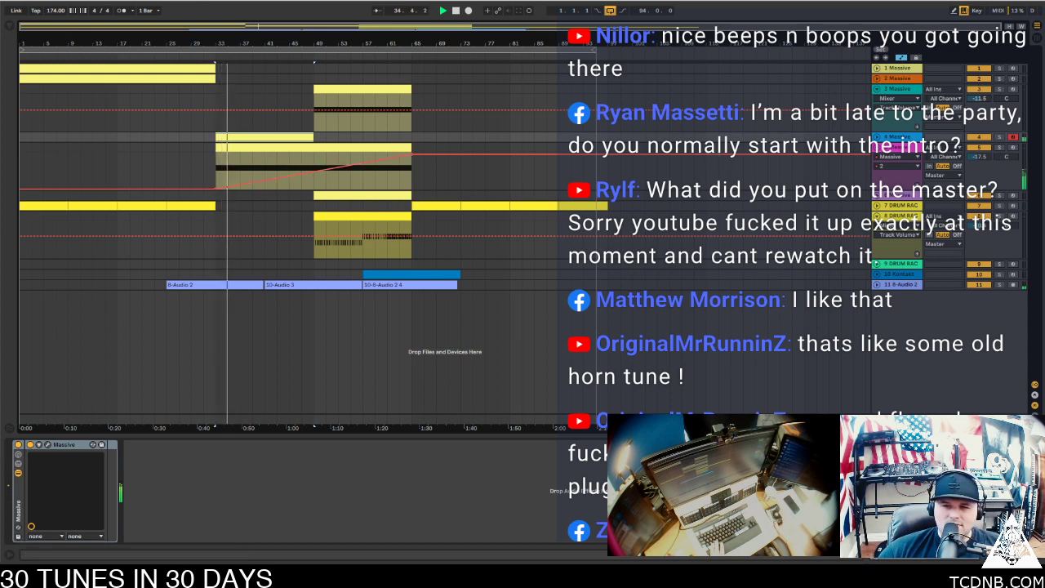
Insert another MIDI track below 5 Massive and load a fresh Massive instrument on it
click(892, 150)
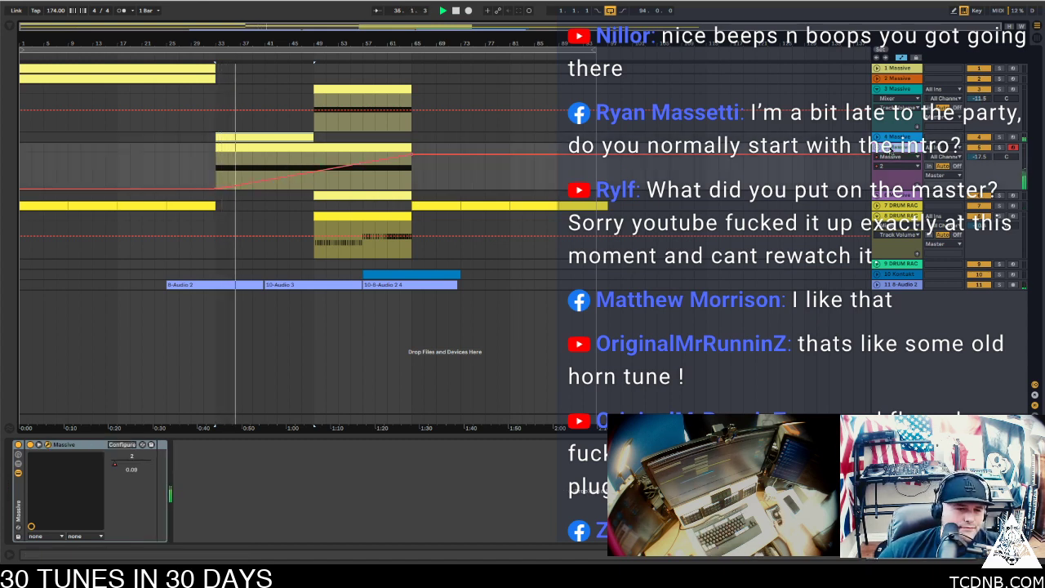
key(ctrl+shift+t)
key(ctrl+v)
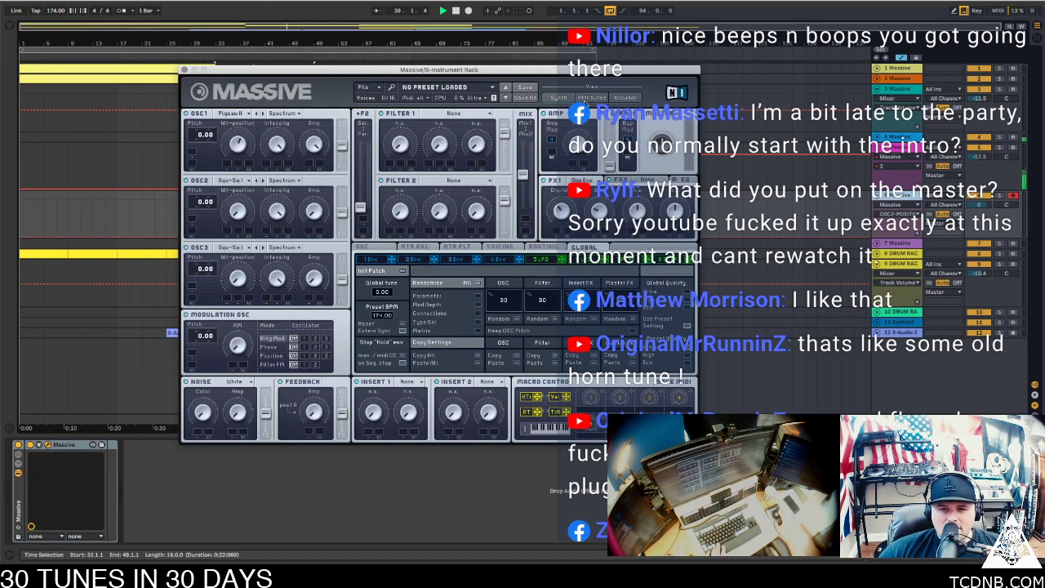
Open the new Massive's preset browser, filter it to the TC Massive Preset Bank and browse to the presets around number 537
click(584, 100)
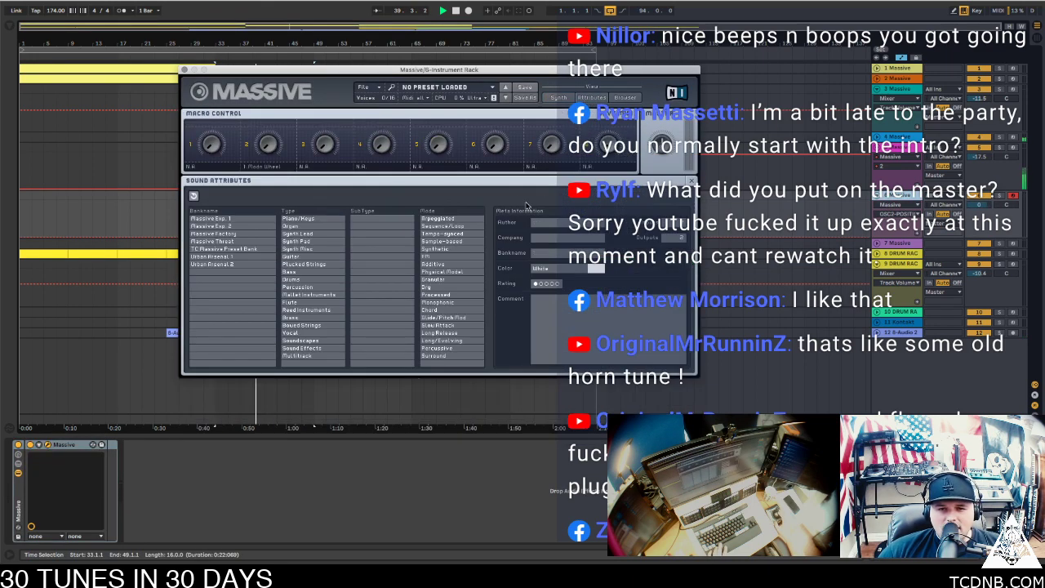
click(626, 98)
scroll(579, 288, down, 15)
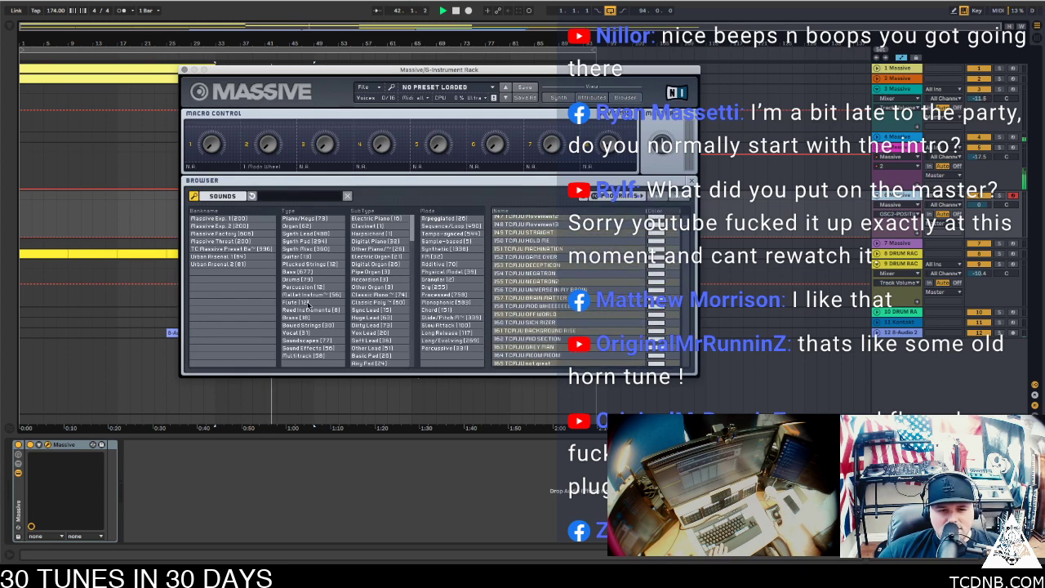
click(262, 250)
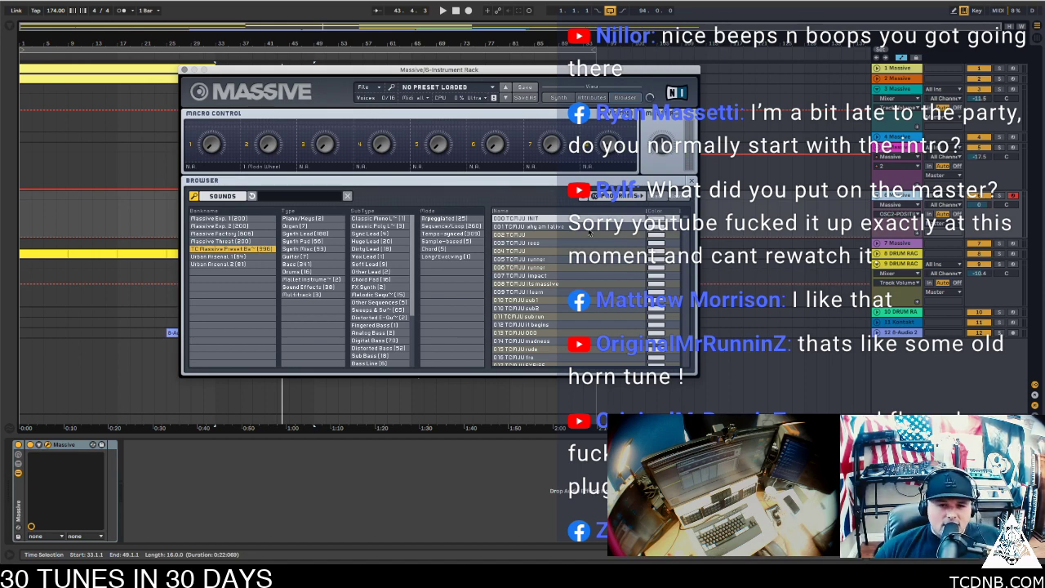
scroll(594, 291, down, 20)
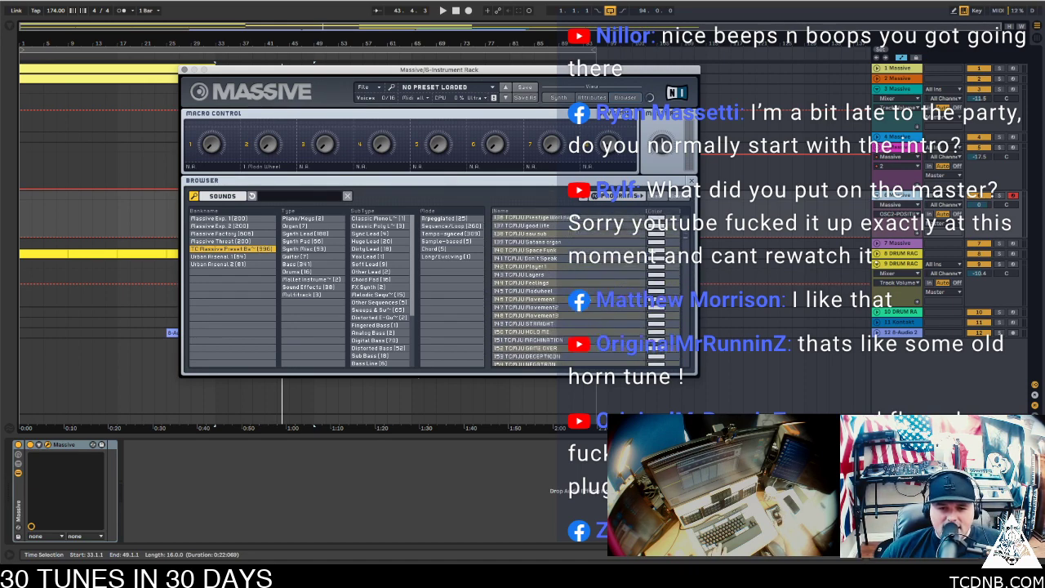
scroll(587, 295, down, 20)
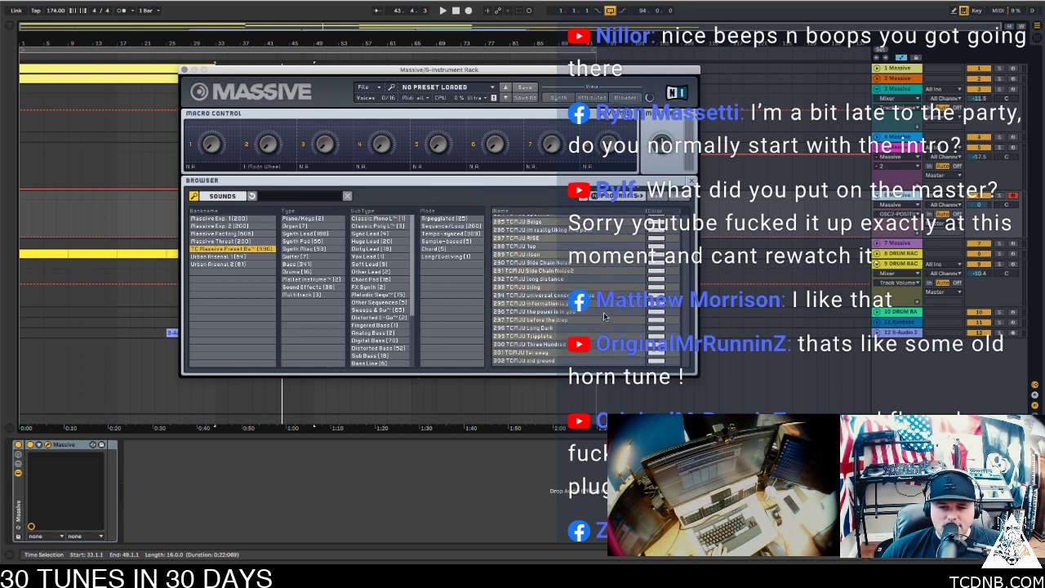
scroll(641, 238, down, 15)
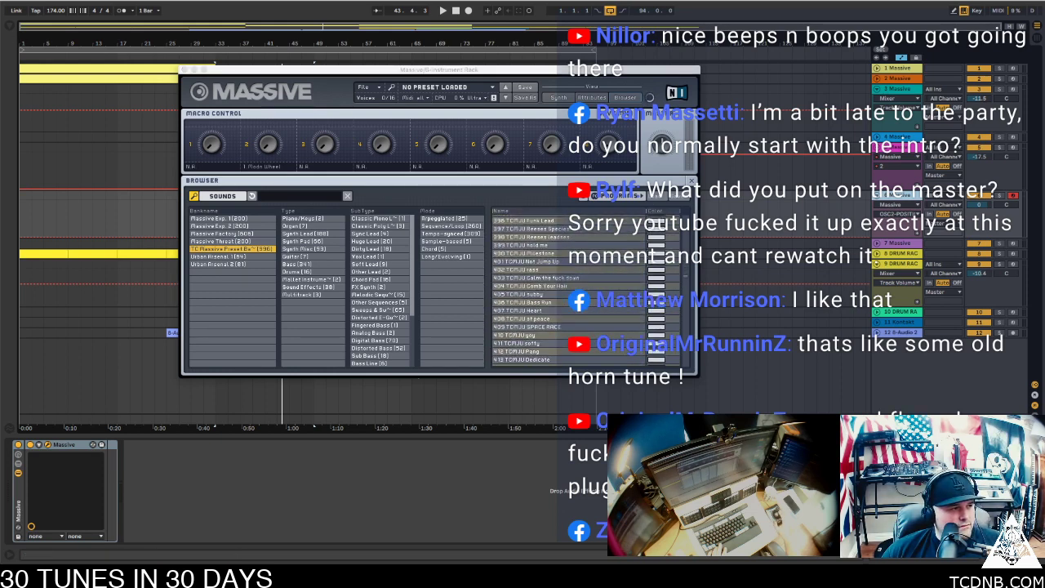
click(287, 230)
scroll(567, 322, down, 20)
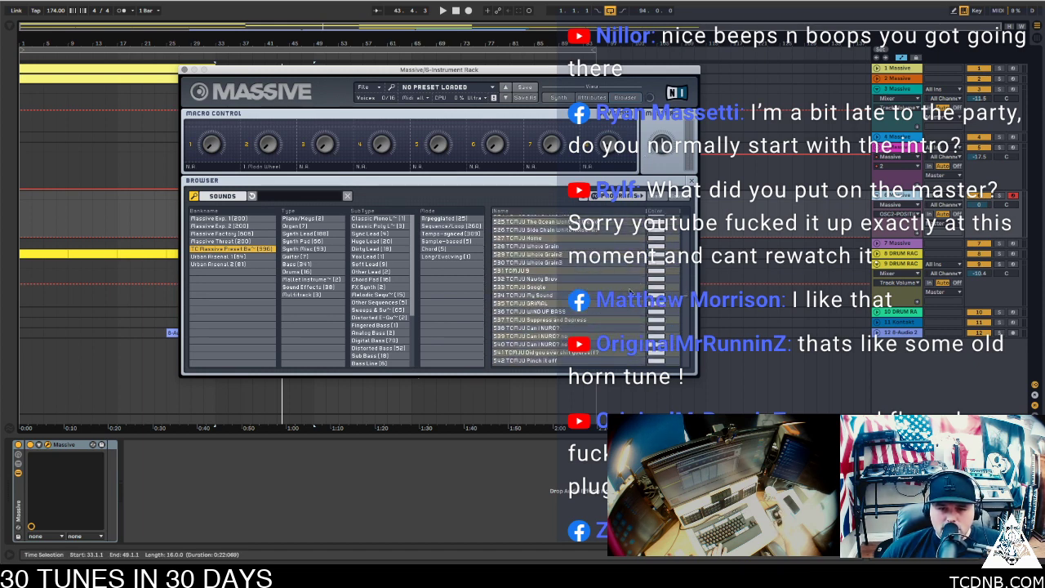
Audition TCMJU presets 537 Suppress and Depress through 540 Can I NURO? no ok, and set the 6 Massive track volume to -7.8
click(556, 320)
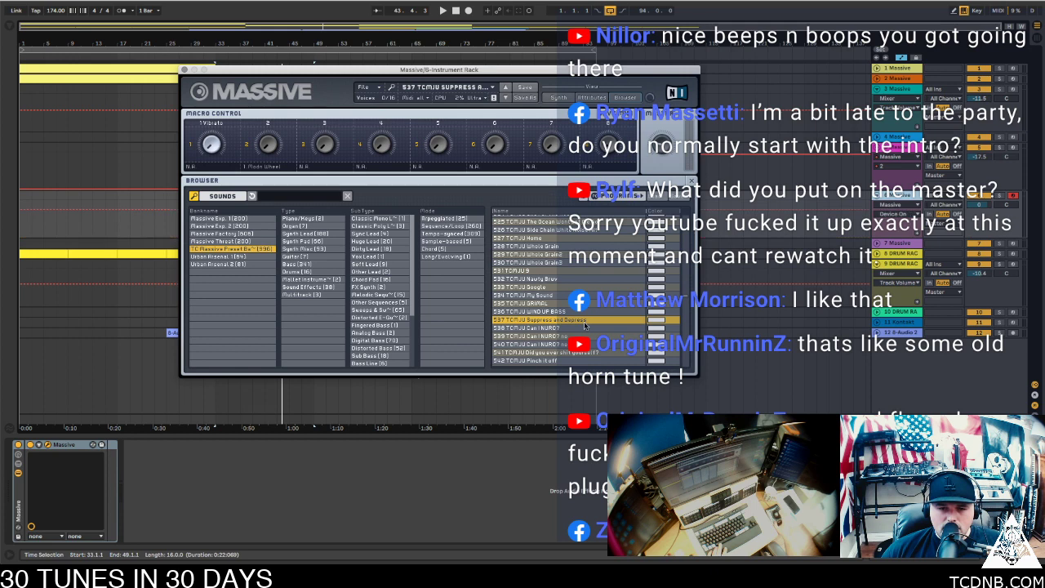
click(558, 329)
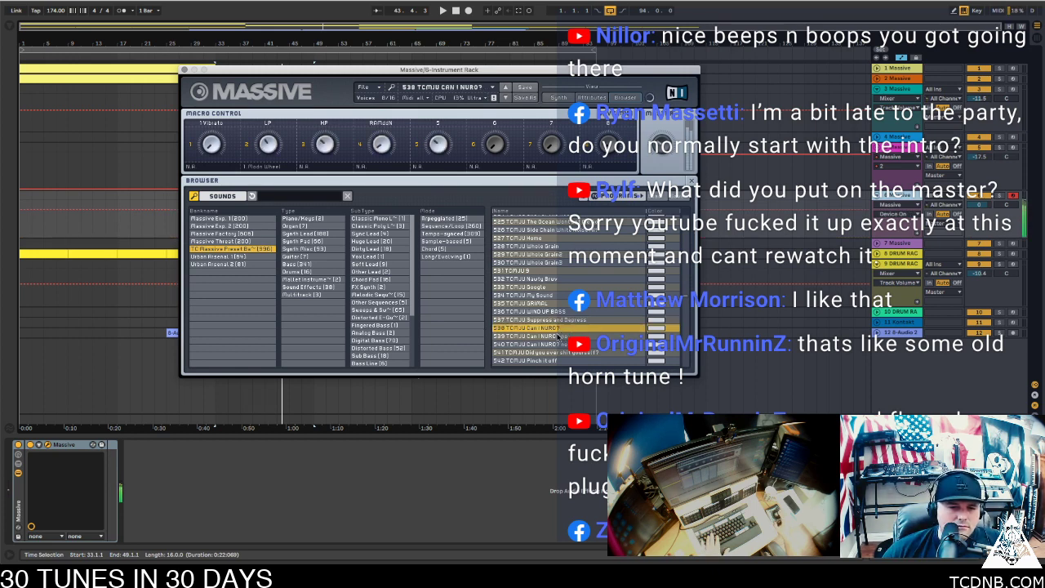
click(558, 335)
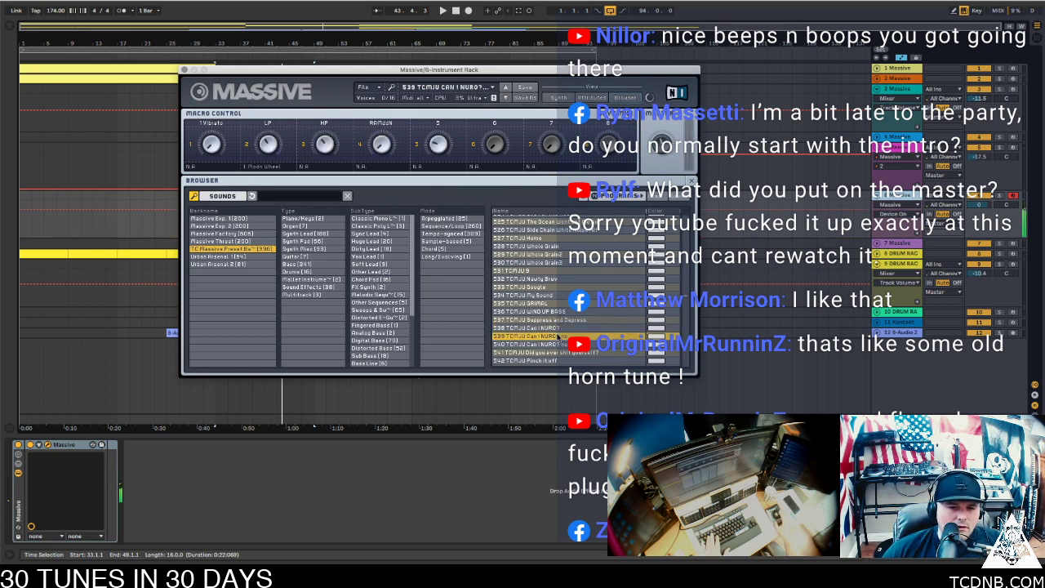
click(541, 345)
scroll(556, 341, down, 5)
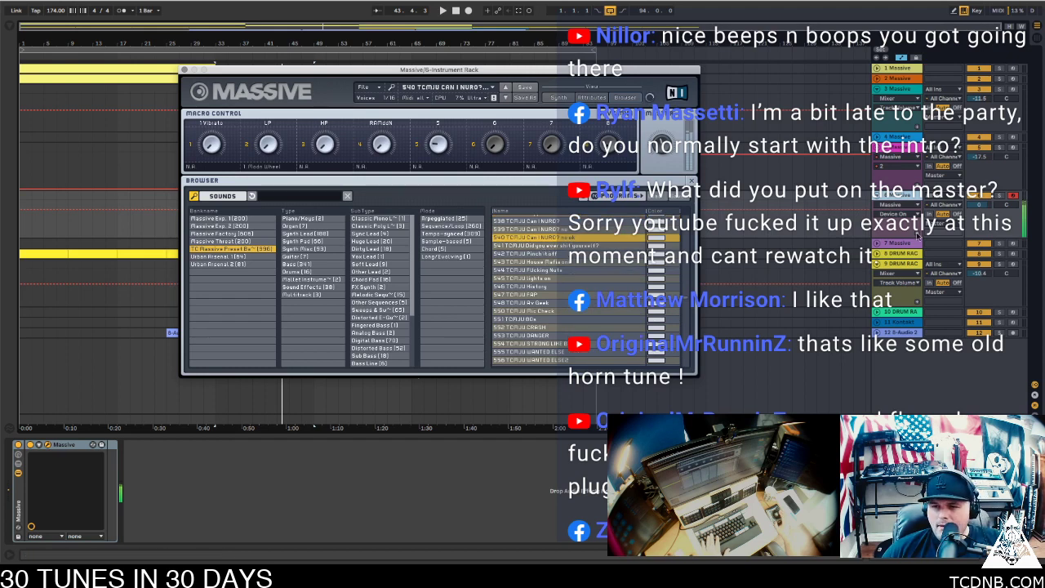
drag(978, 207, 978, 229)
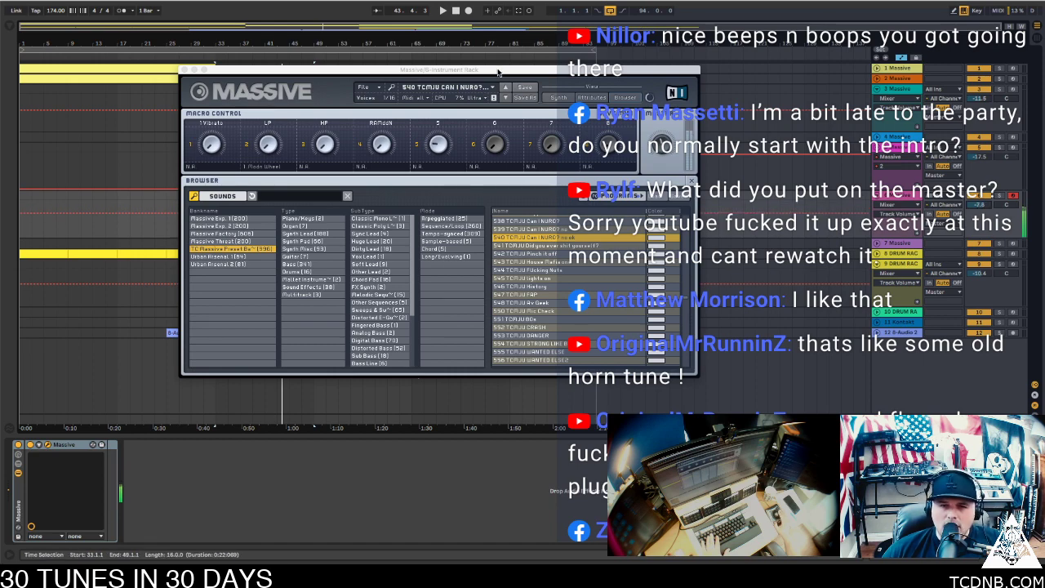
Play the arrangement from bar 65 and audition TCMJU presets from 541 through 547 FAP on the 6 Massive track
drag(498, 73, 453, 354)
click(416, 197)
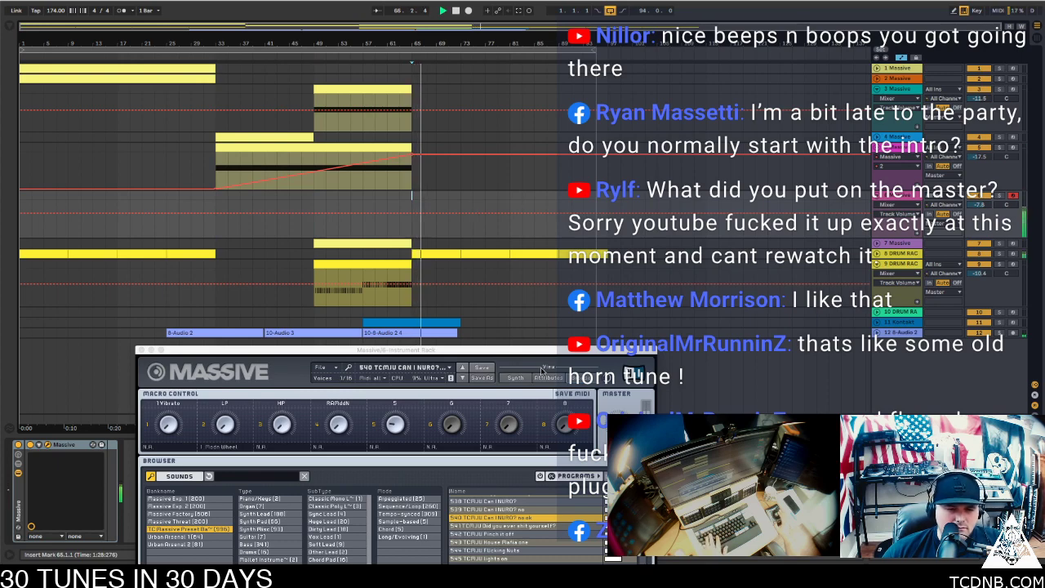
drag(511, 350, 527, 194)
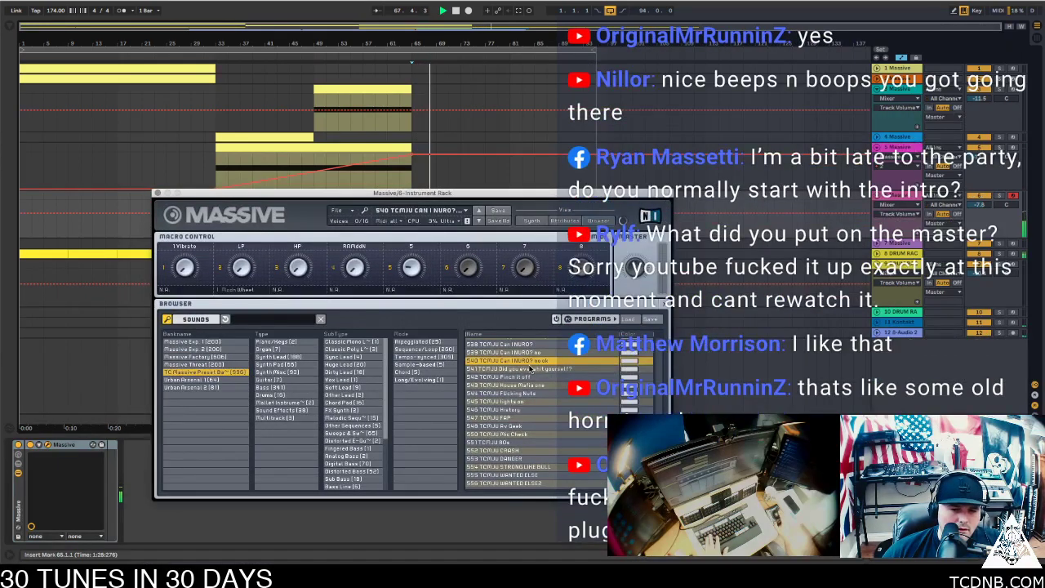
click(531, 369)
click(533, 376)
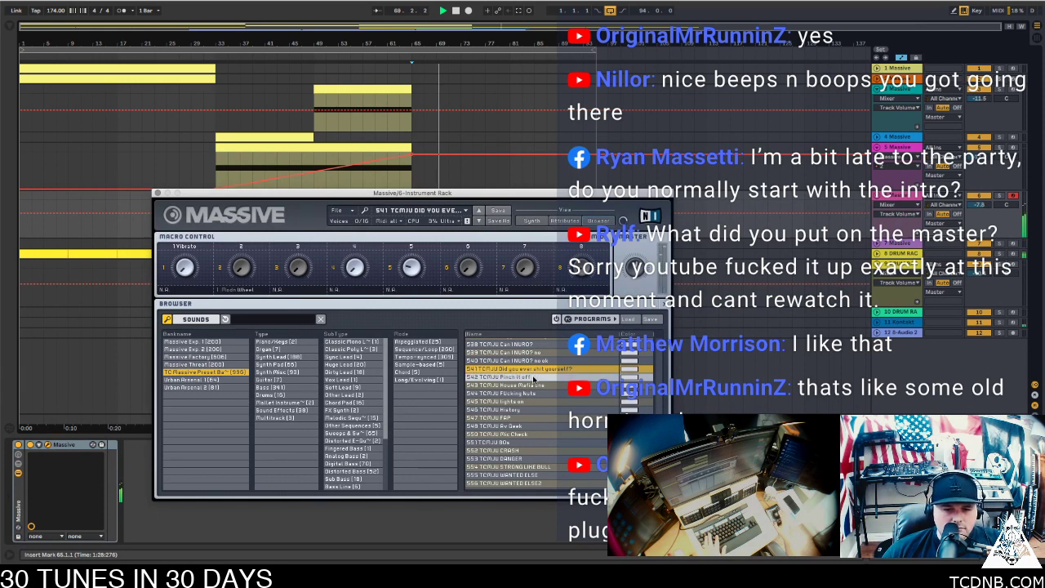
click(538, 386)
click(527, 394)
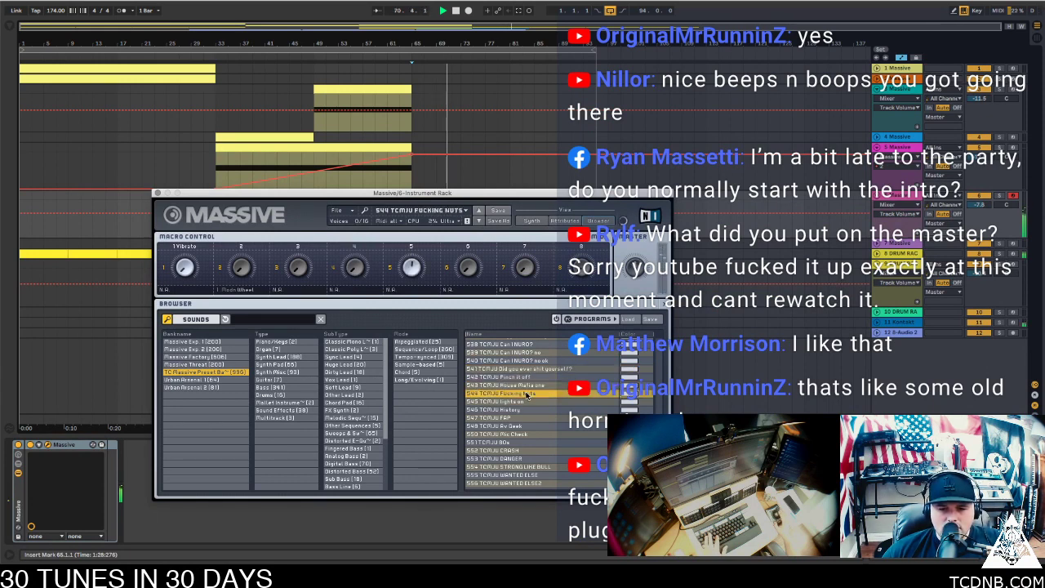
click(517, 402)
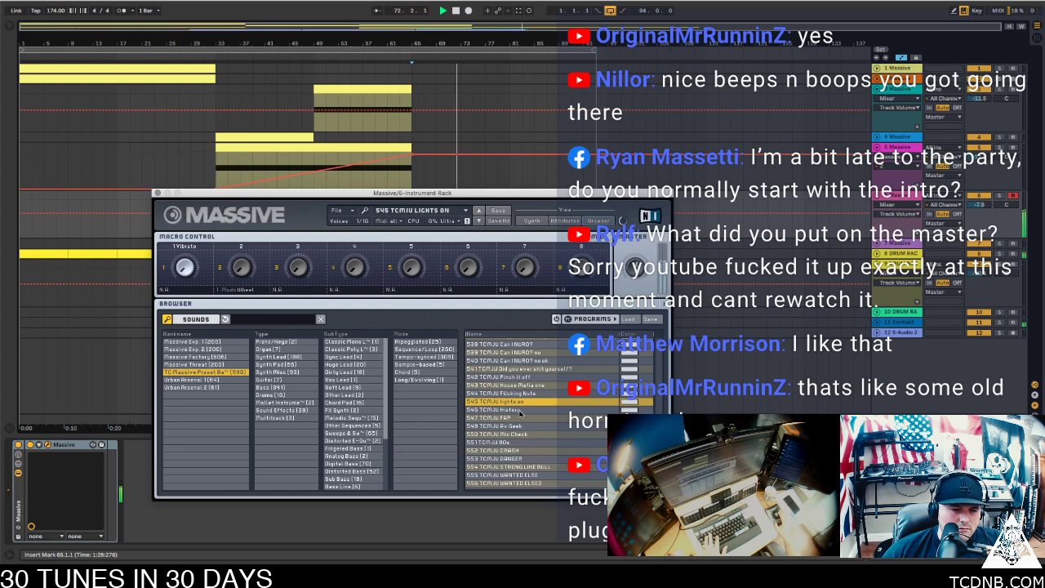
click(520, 410)
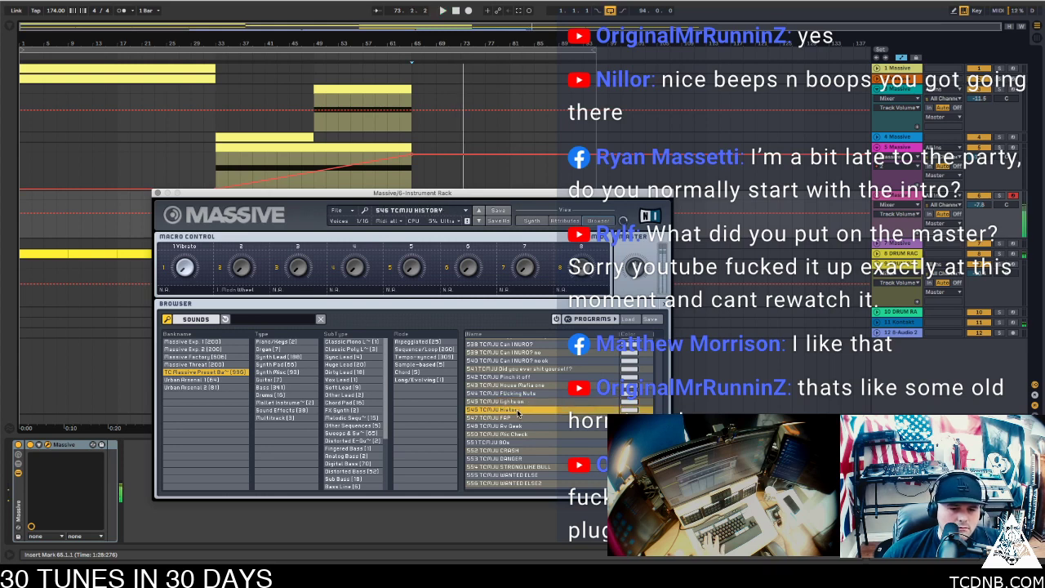
click(519, 418)
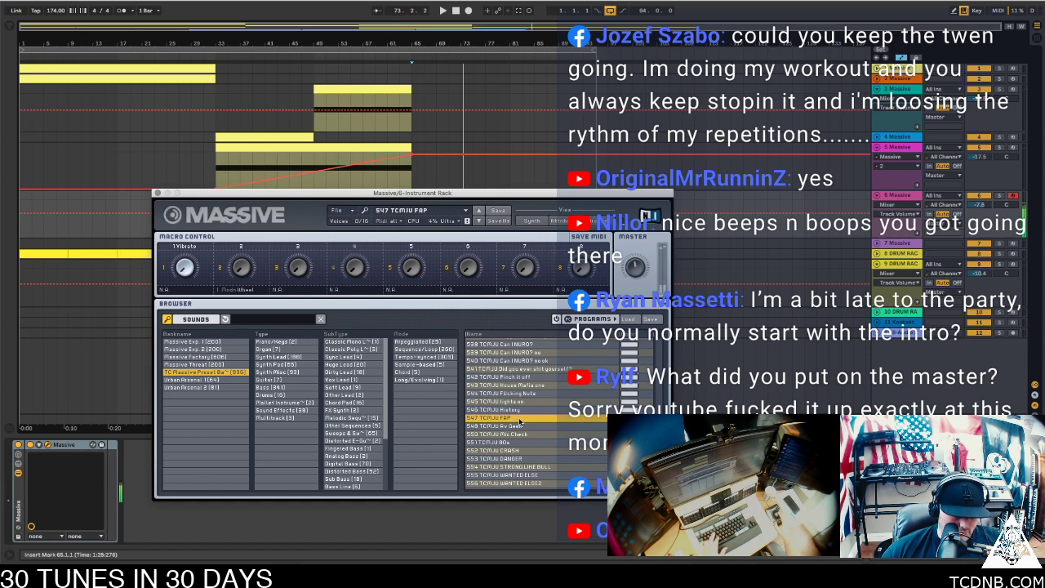
Shift the computer keyboard's notes down an octave, compare the Av Geek and Mic Check presets and keep TCMJU Av Geek
key(z)
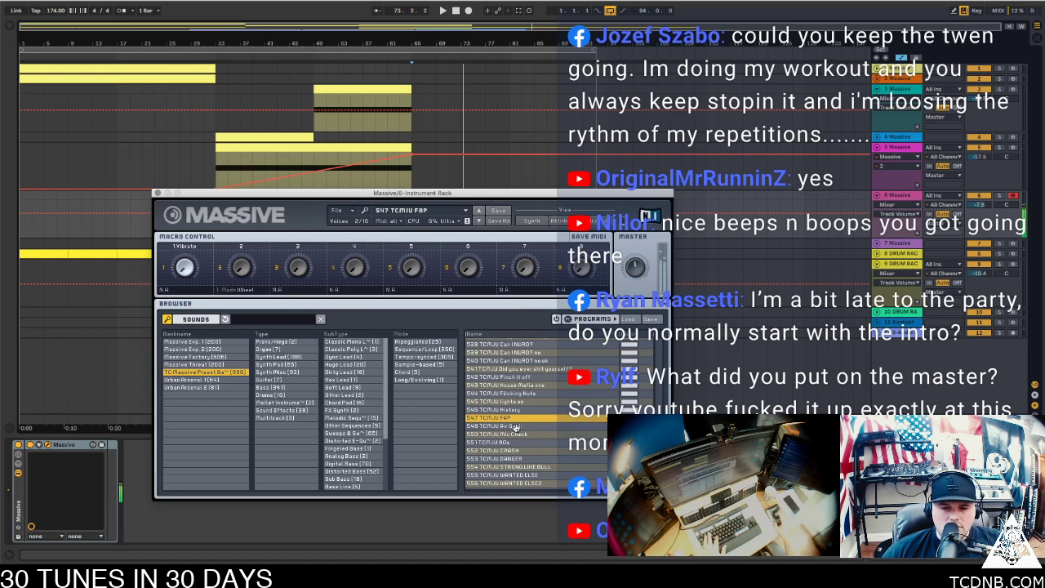
click(515, 426)
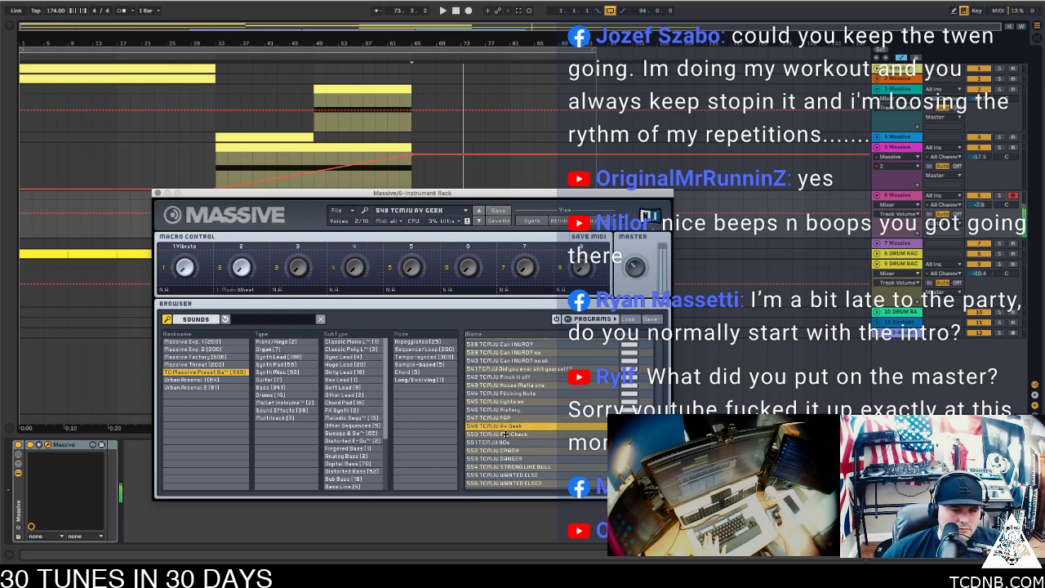
click(530, 435)
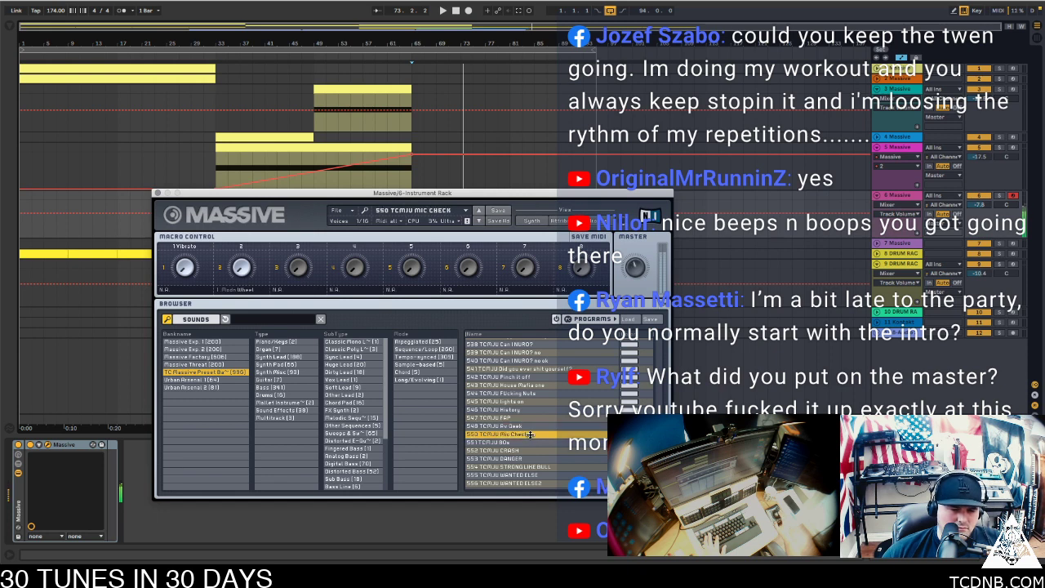
click(527, 427)
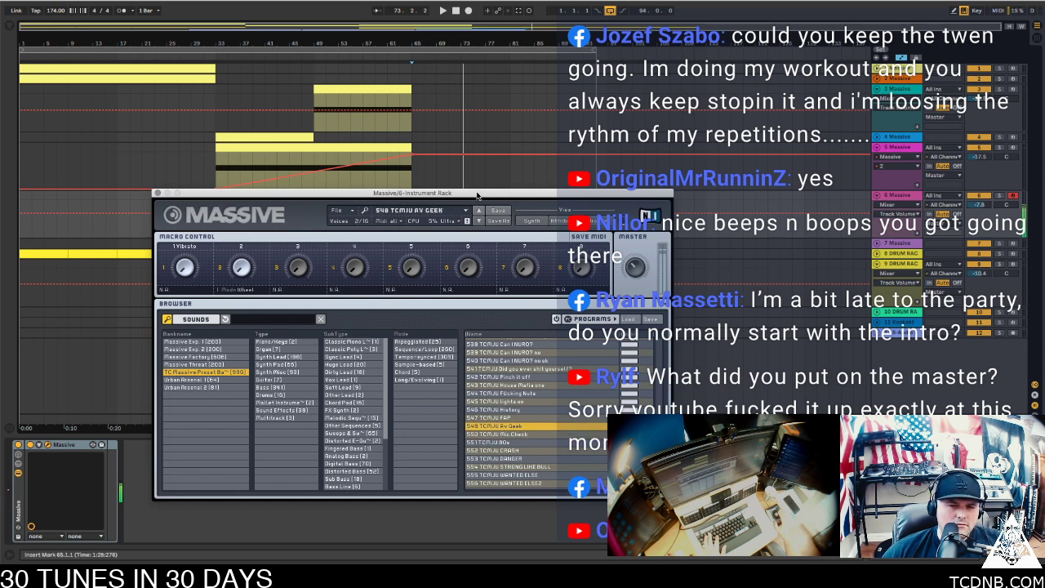
Clear the Massive window off the arrangement and play the drop from bar 65 to try the chosen sound against it
drag(477, 195, 0, 86)
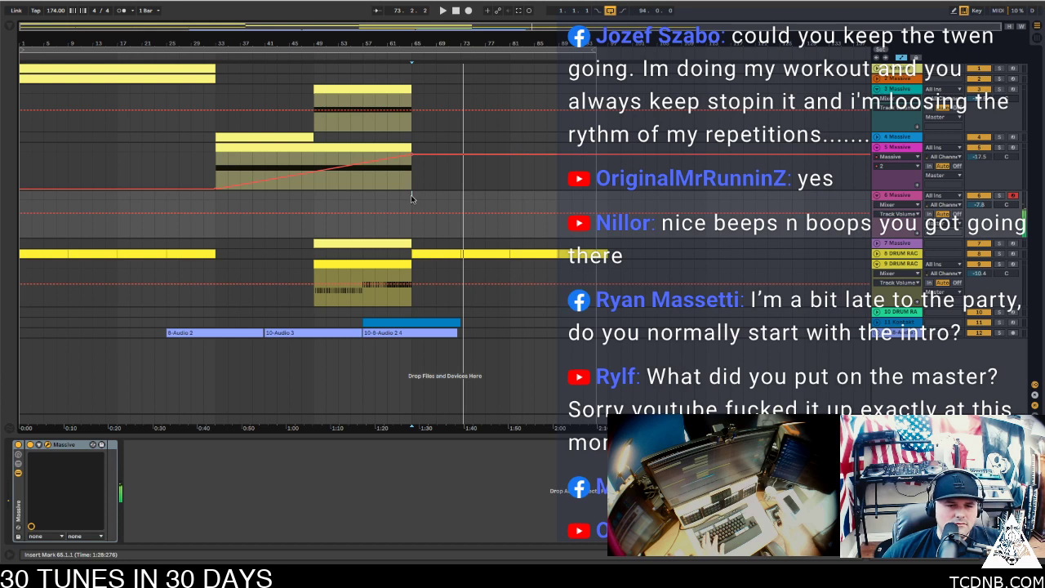
key(space)
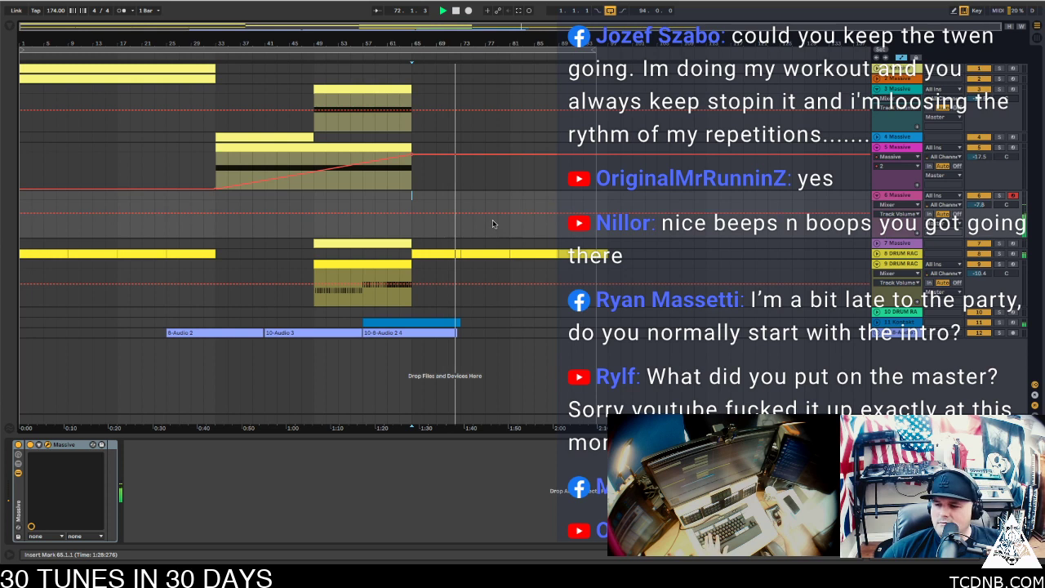
key(space)
Select the 1 Massive clip at the start of the arrangement and play the track from bar 1
click(401, 325)
click(960, 317)
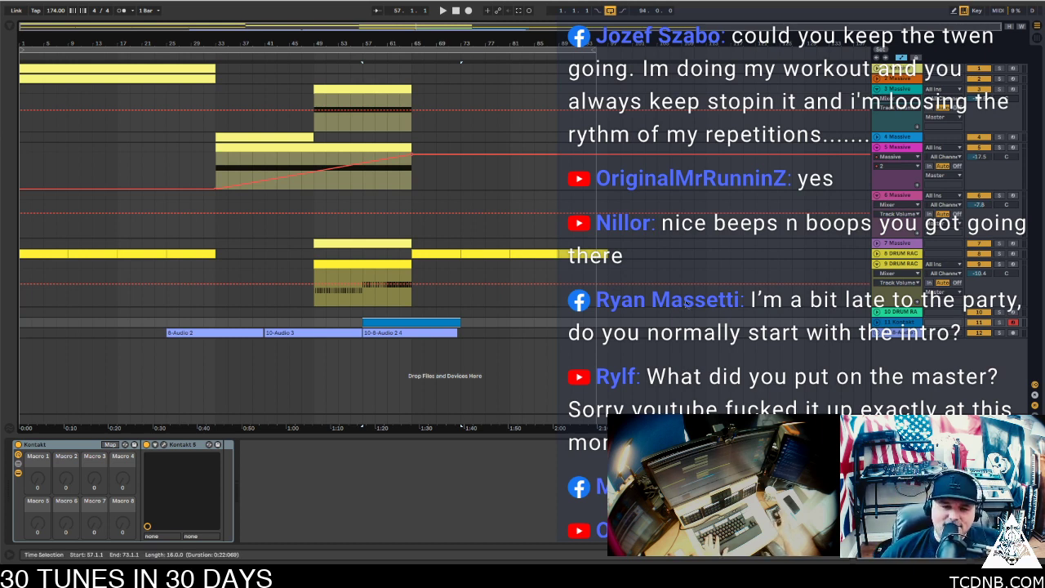
click(98, 75)
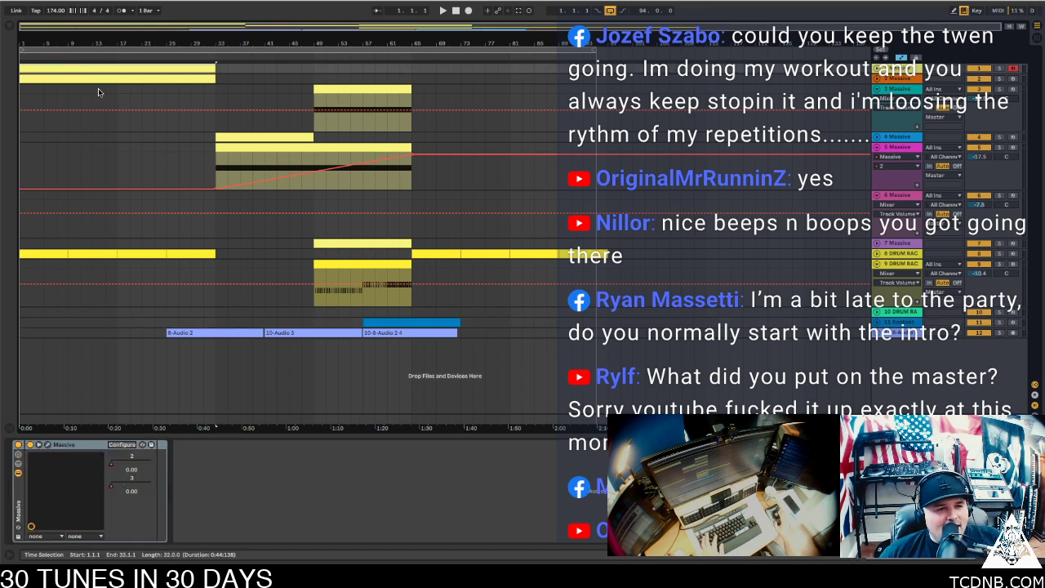
key(space)
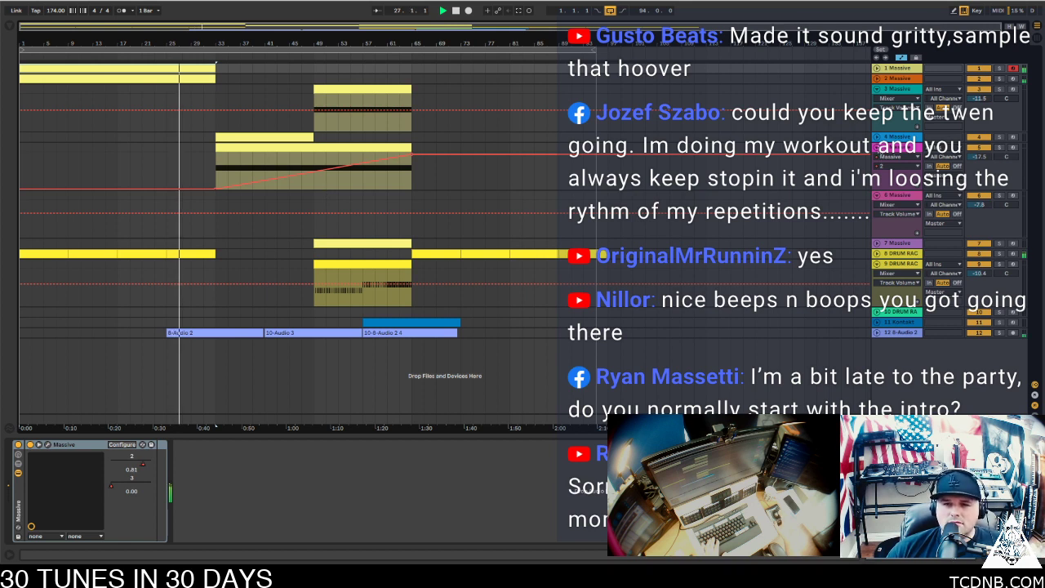
Collapse the 5 Massive and 3 Massive tracks and copy the 8 DRUM RAC clip from bars 25–33 to bar 33
click(877, 147)
click(880, 90)
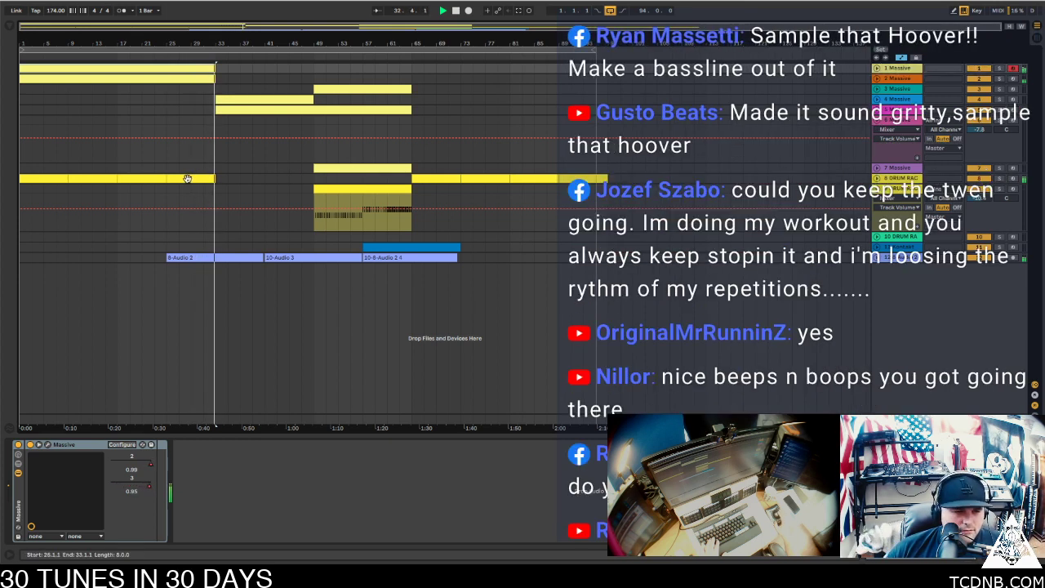
click(230, 183)
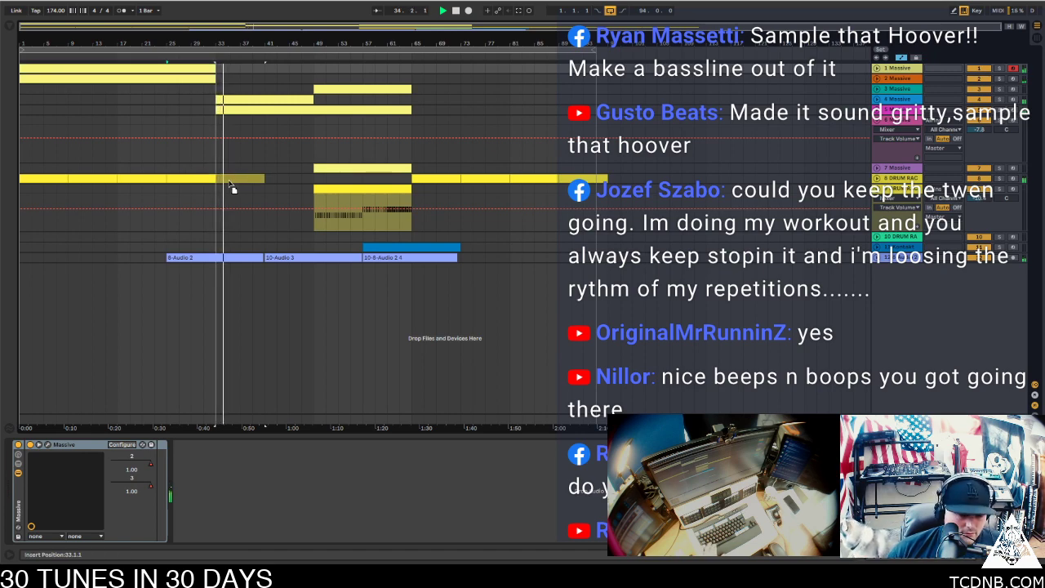
Open the copied drum clip at bar 33 and delete all its kick and snare notes
double_click(230, 180)
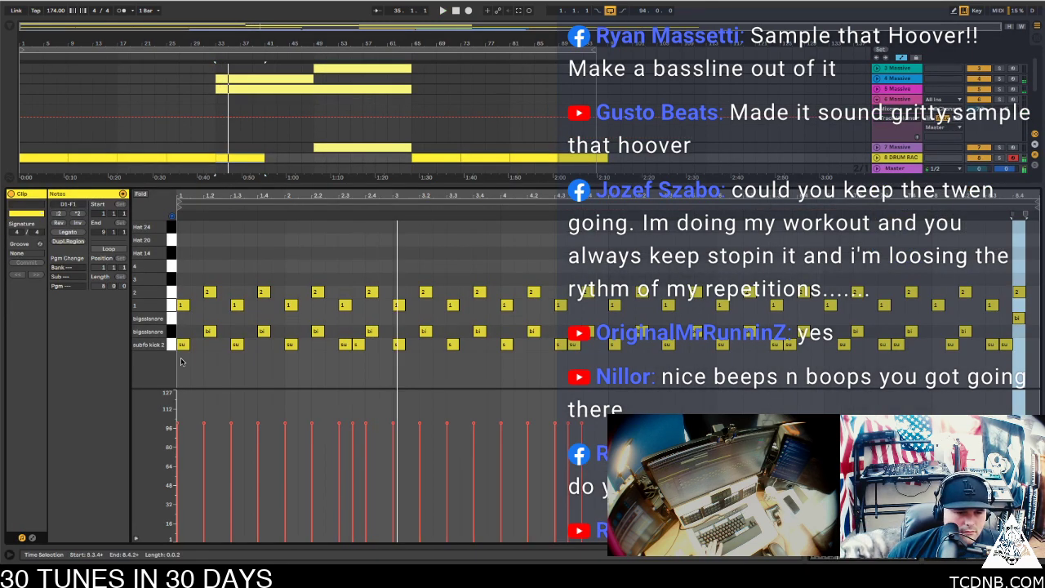
drag(181, 362, 1031, 331)
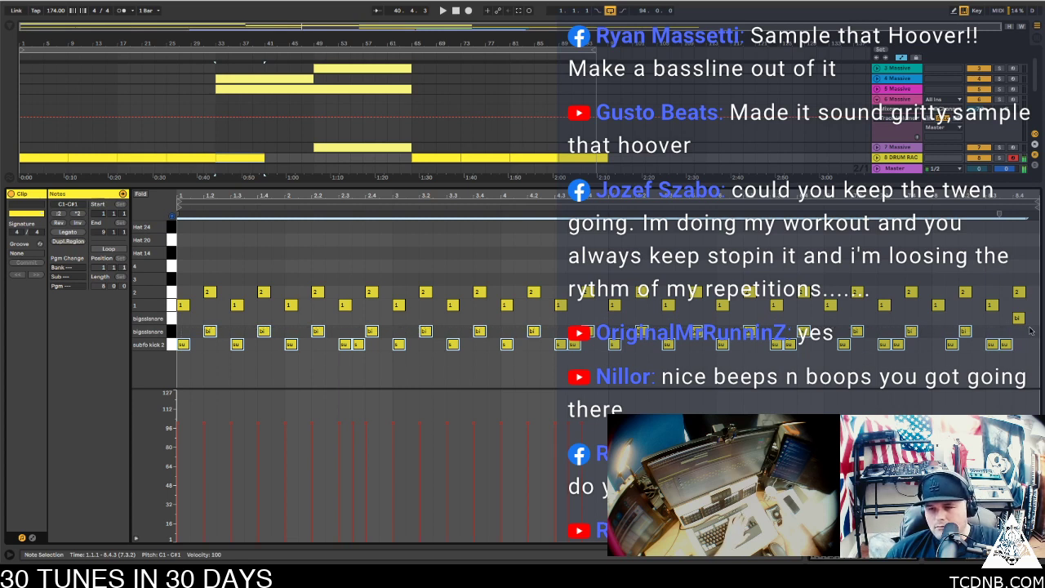
key(Delete)
Play the drum clip from bar 33 and lower the velocity of all remaining notes in rows 1 and 2 to about 64
key(space)
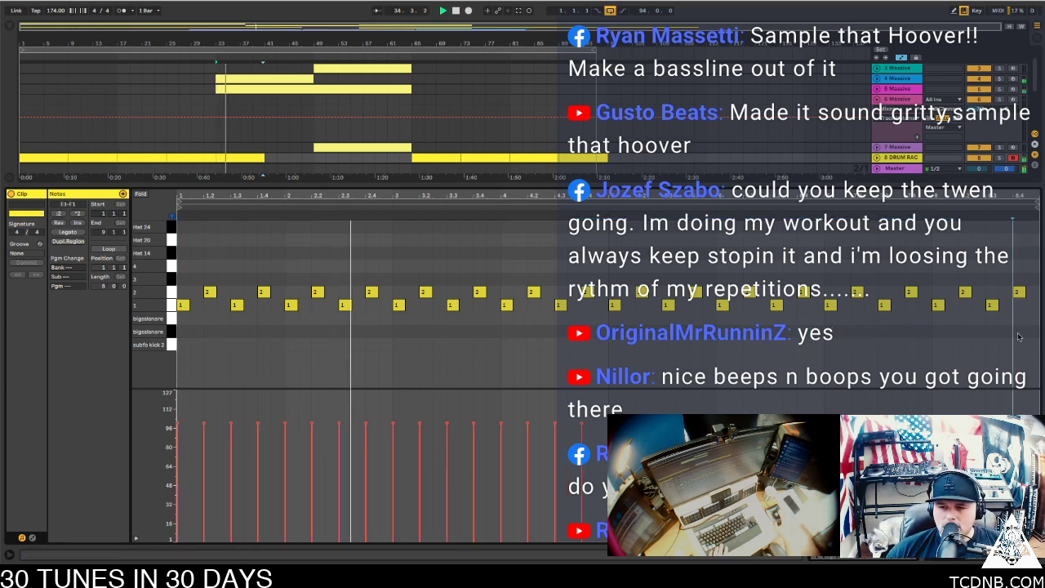
click(257, 427)
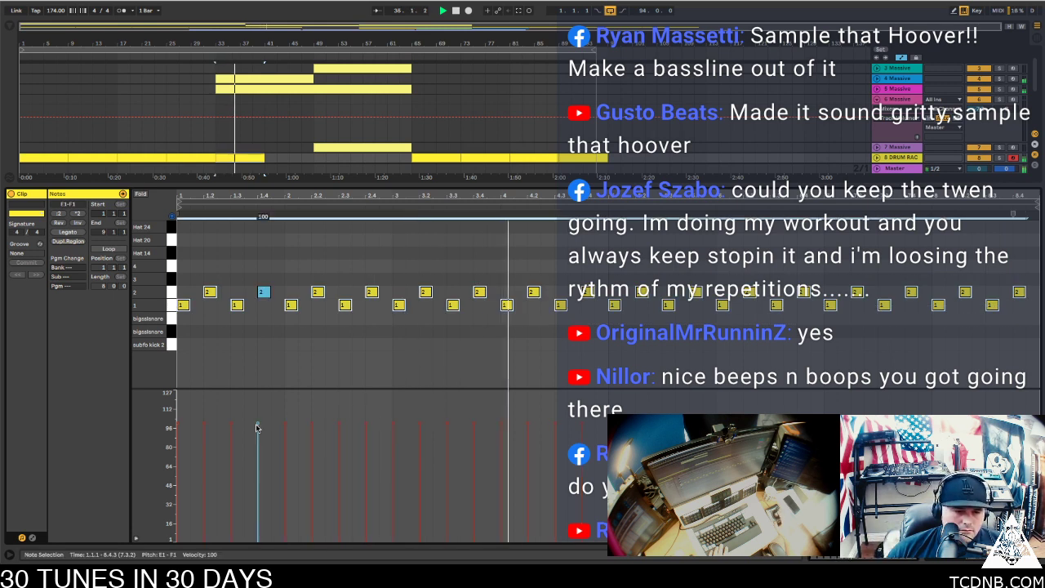
drag(258, 424, 258, 485)
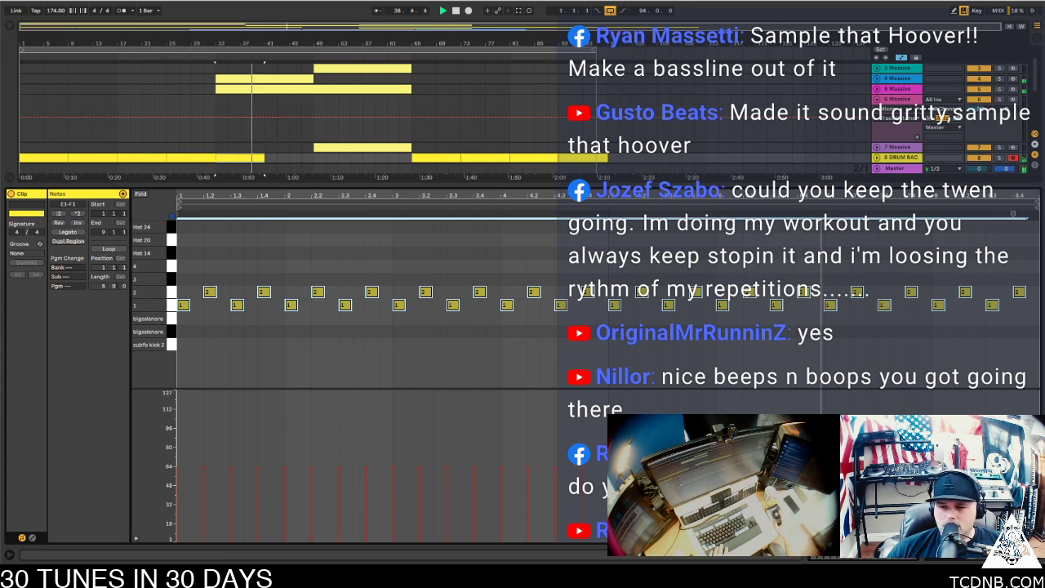
Close the clip's note editor and duplicate the 8 DRUM RAC clip from bars 33–41 to bar 41
key(ctrl+alt+l)
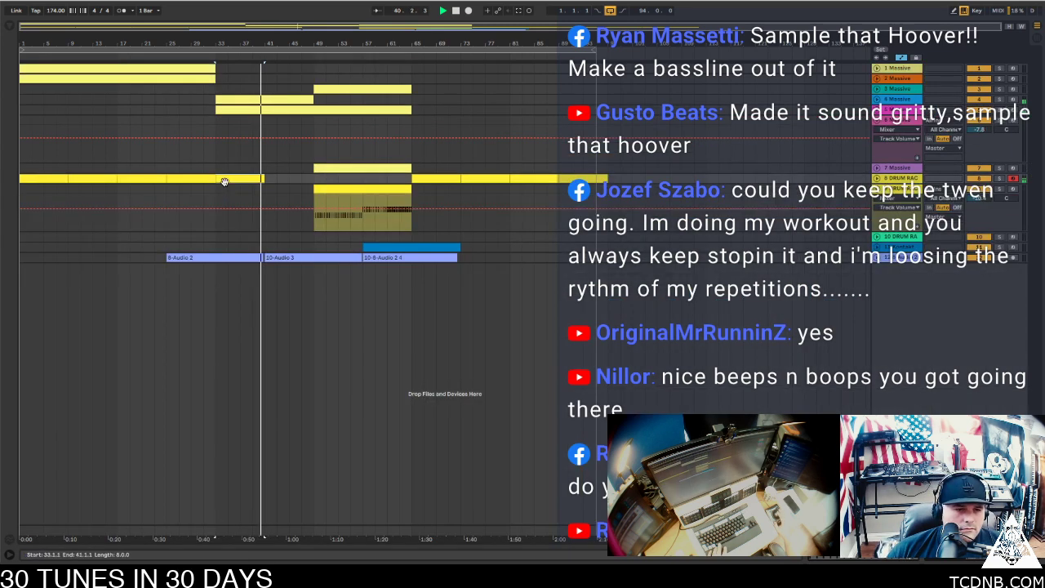
click(282, 185)
drag(278, 182, 273, 179)
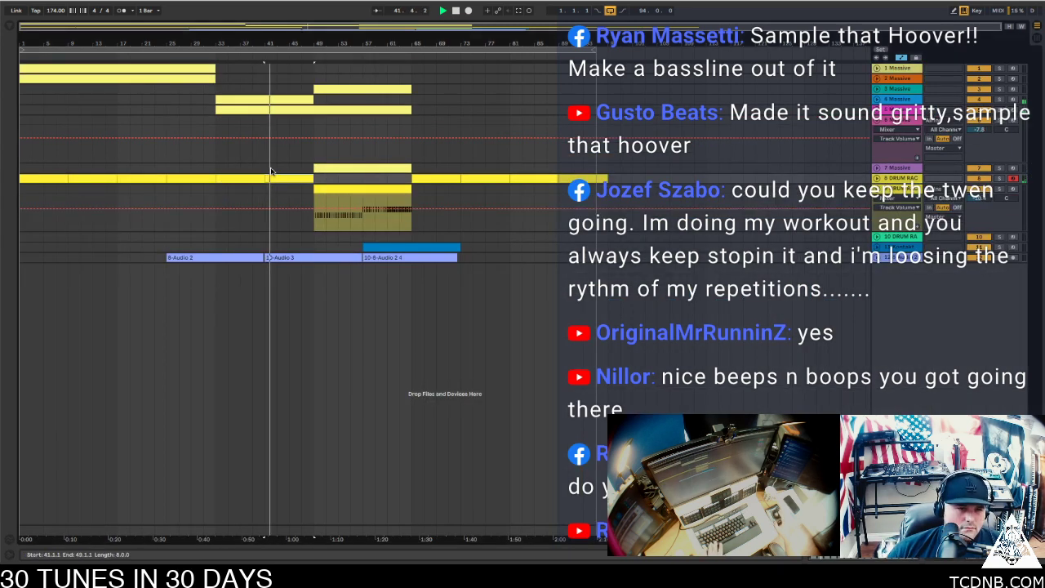
Move the 5 Massive clip from bar 33 to bar 49, play from bar 33, and trim the clip's end to bar 65
key(space)
drag(236, 111, 341, 112)
key(space)
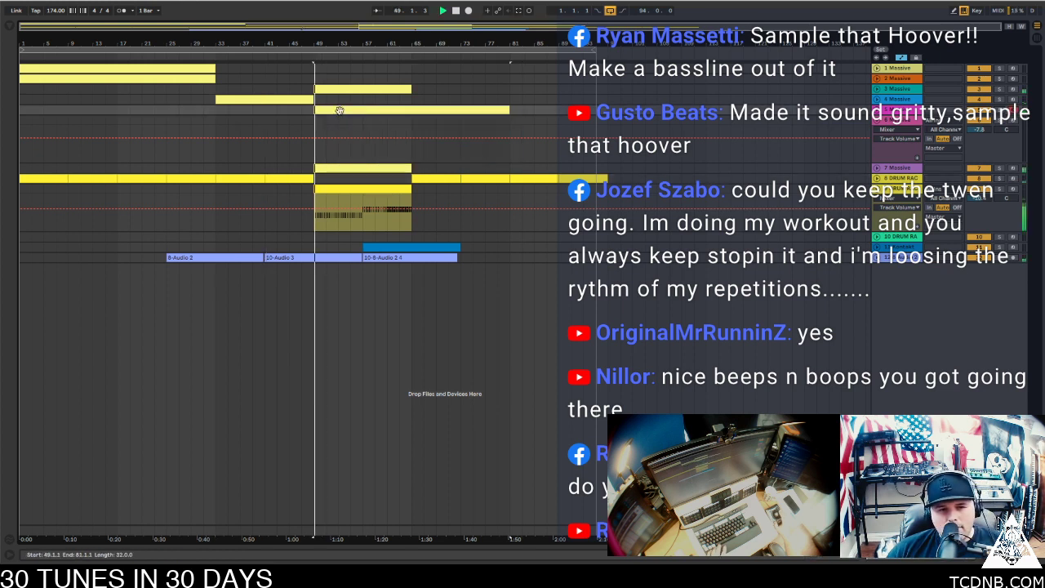
click(211, 57)
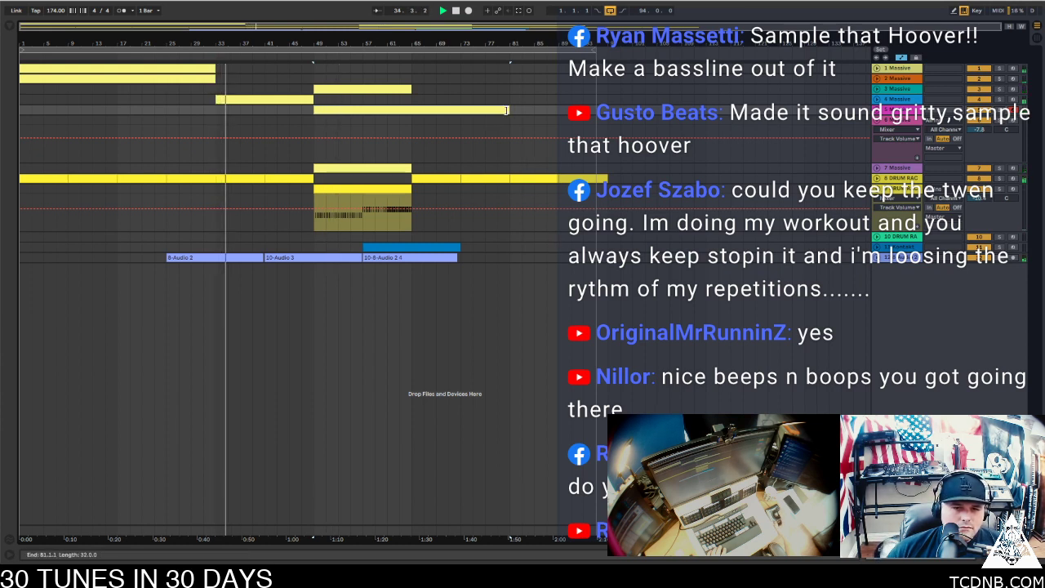
drag(507, 110, 411, 110)
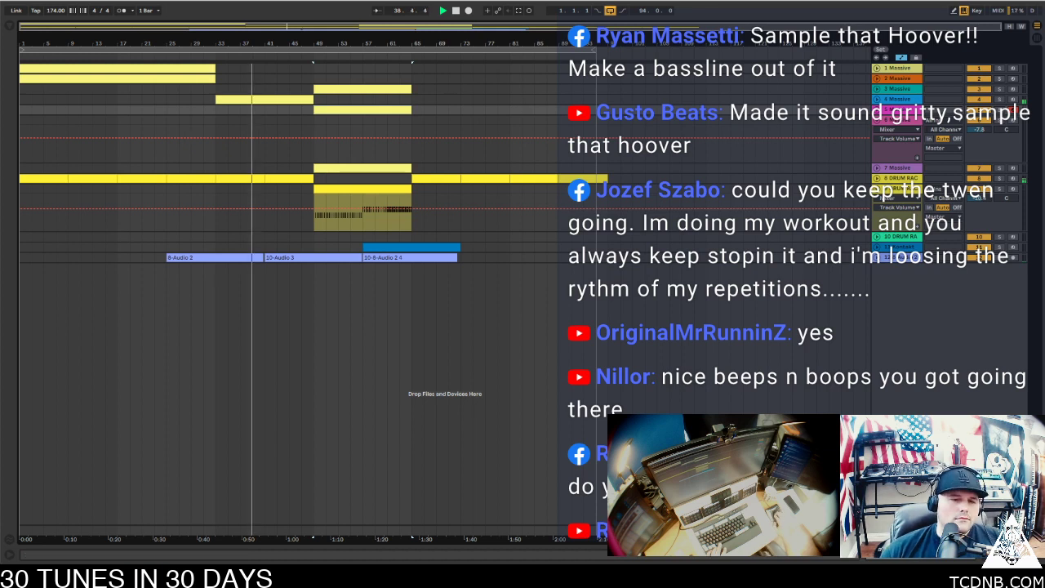
Stop playback, insert a new MIDI track directly below the 6 Massive track and load VPS Avenger on it
click(909, 120)
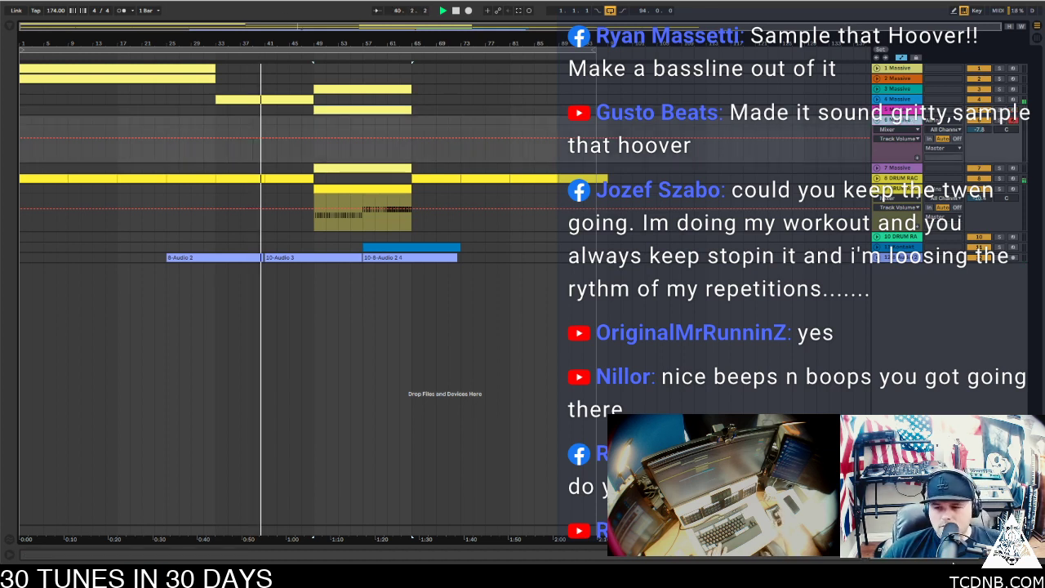
key(space)
double_click(909, 121)
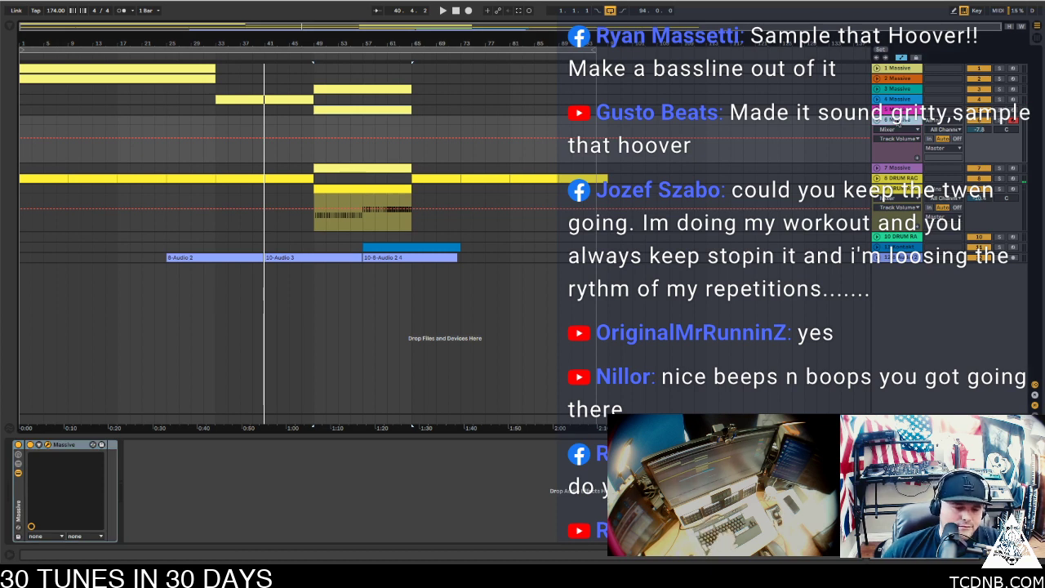
key(ctrl+shift+t)
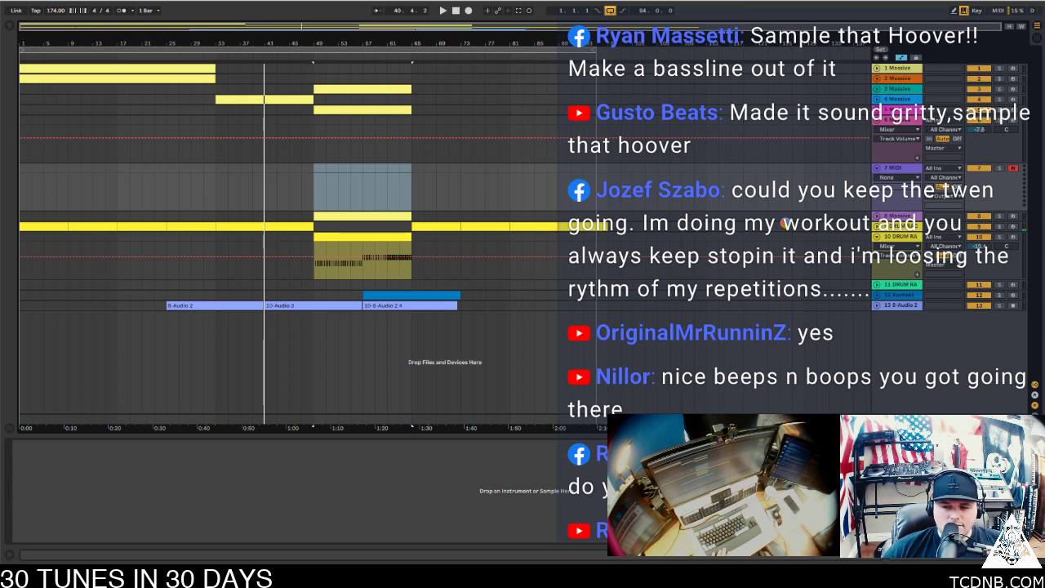
key(Return)
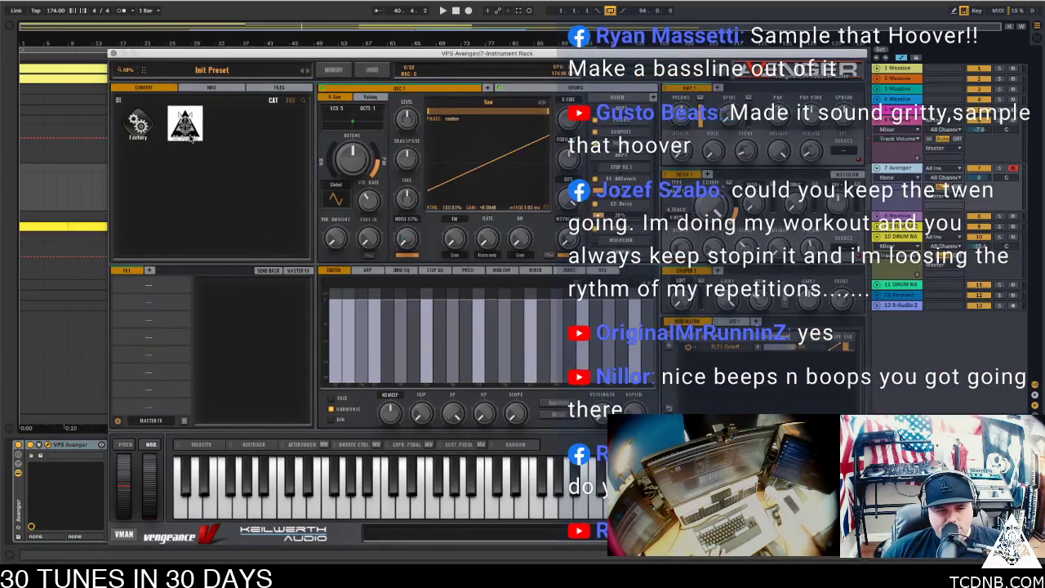
Open the TC Presets library in Avenger and browse its preset categories
double_click(186, 124)
scroll(158, 218, down, 1)
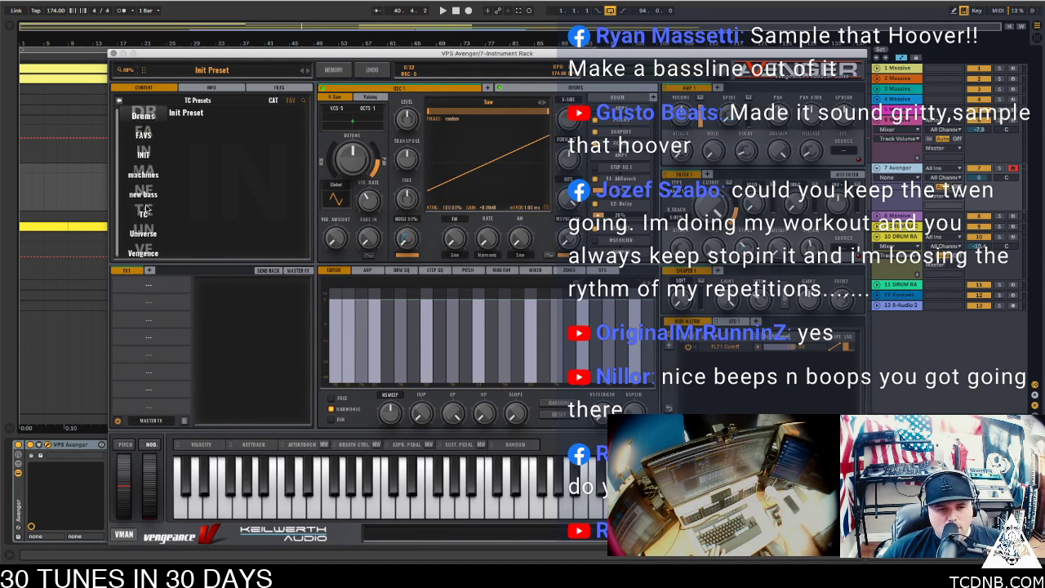
Load the GRANULAR BLADE2 preset from the TC category and audition it in different octaves
click(145, 209)
scroll(259, 236, down, 10)
scroll(304, 167, up, 4)
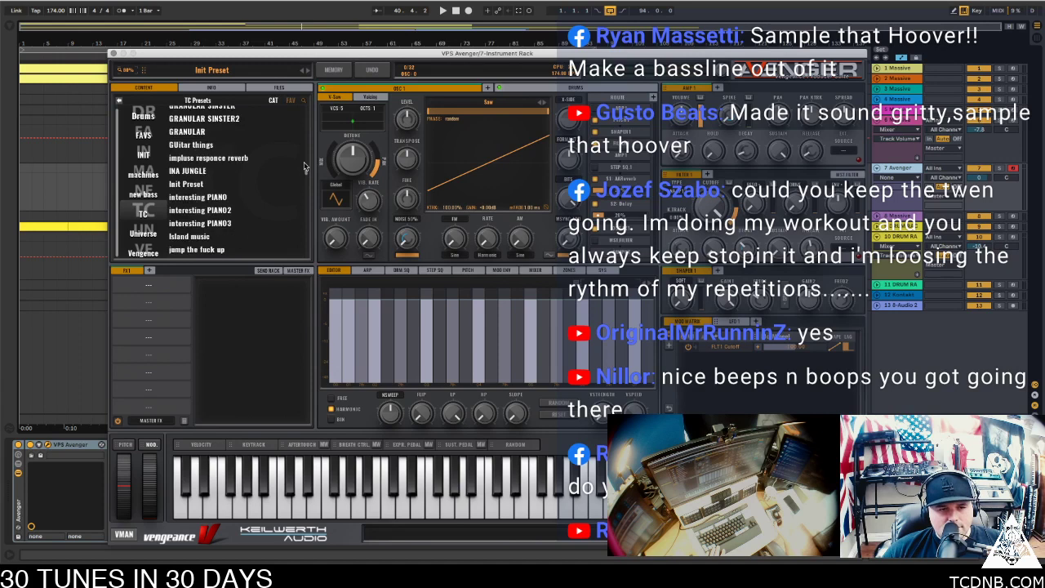
scroll(304, 166, up, 3)
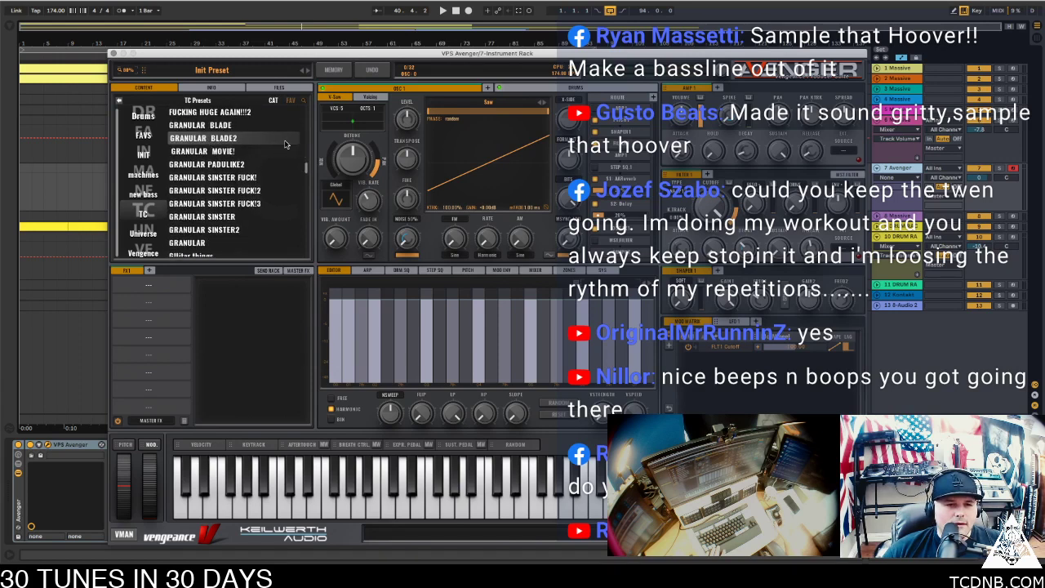
click(233, 137)
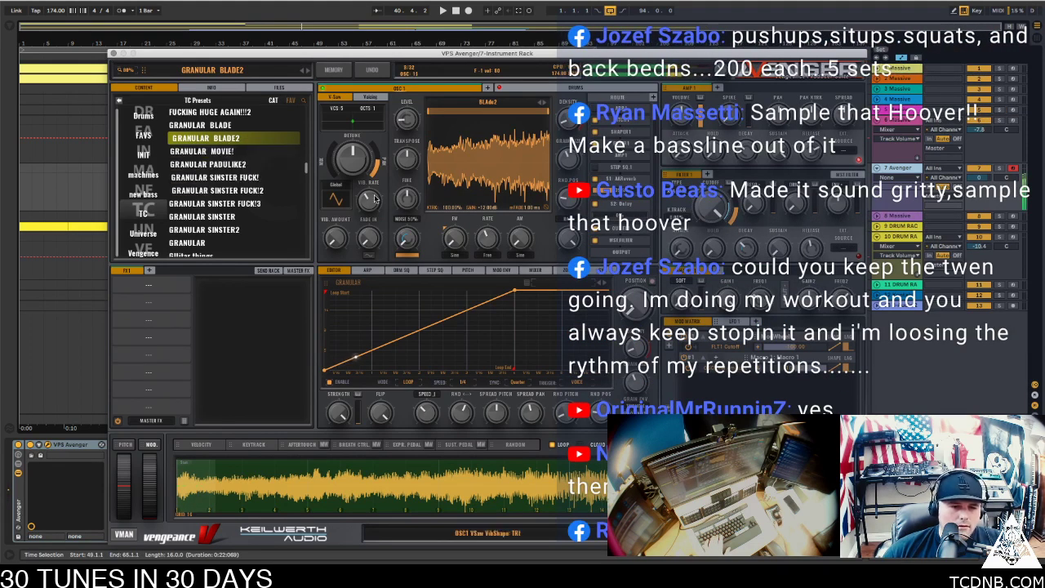
key(x)
key(f)
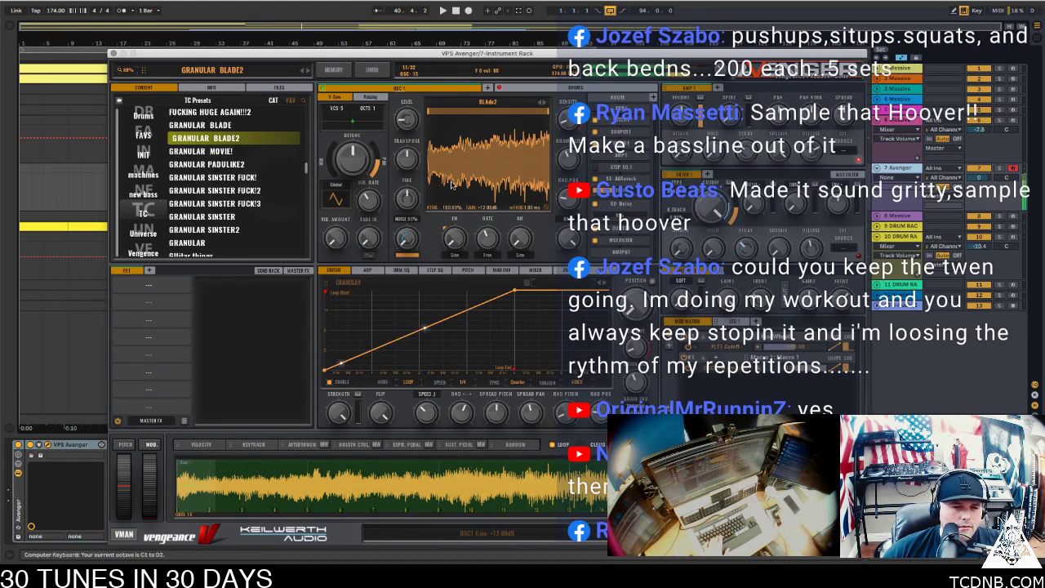
Load the GRANULAR MOVIE! preset and move the synth window off the upper arrangement tracks
click(232, 154)
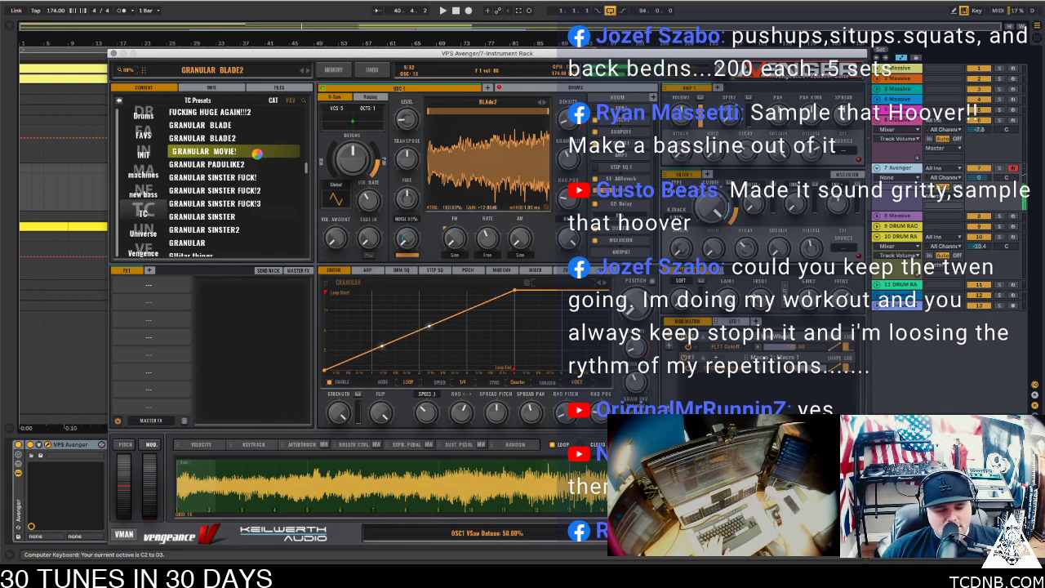
click(256, 154)
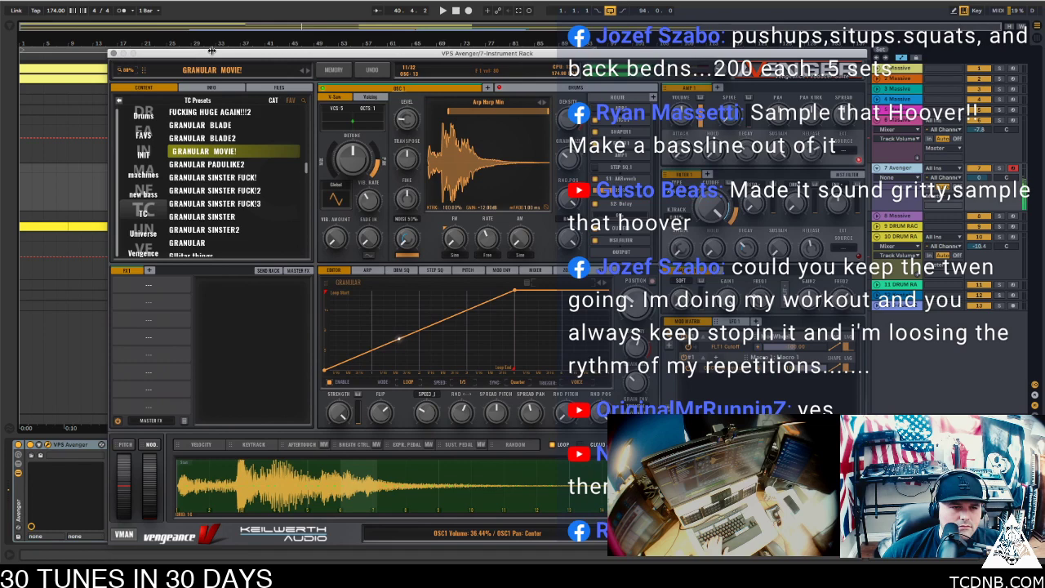
drag(211, 52, 242, 205)
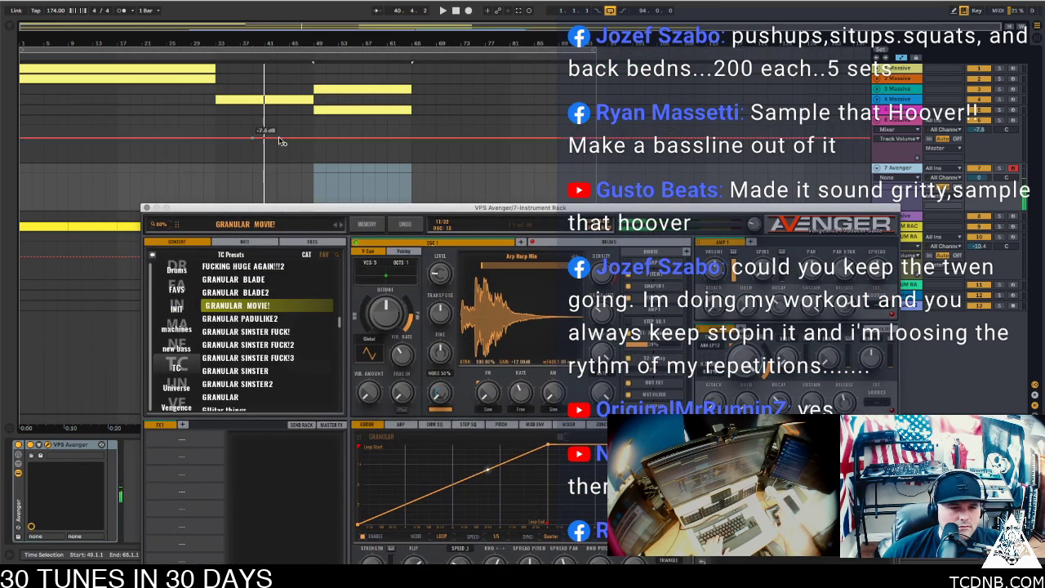
Lower the 7 Avenger track volume to -23.0 dB while playing the arrangement from bar 33
drag(979, 177, 979, 202)
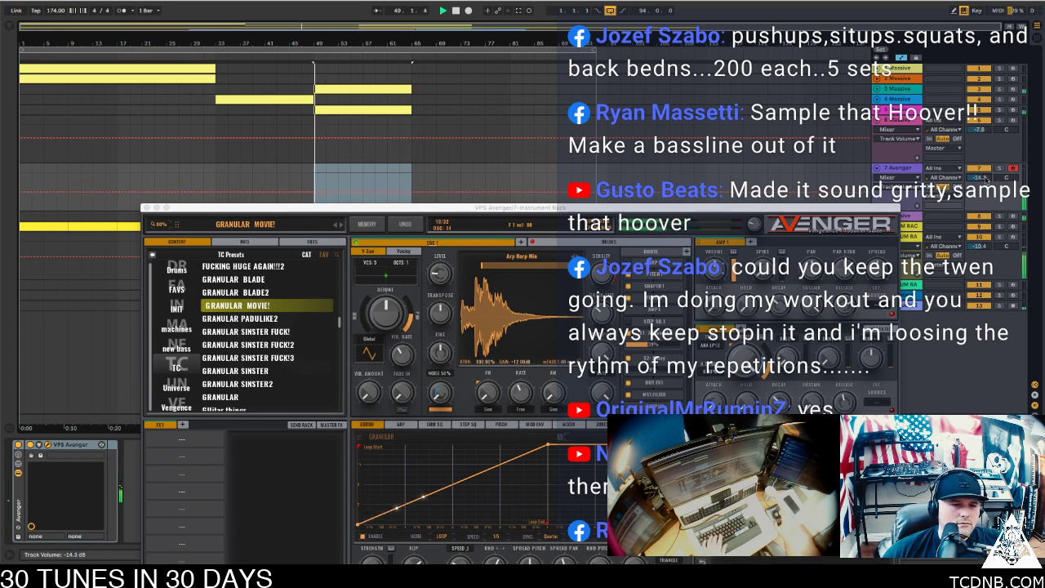
key(space)
click(261, 101)
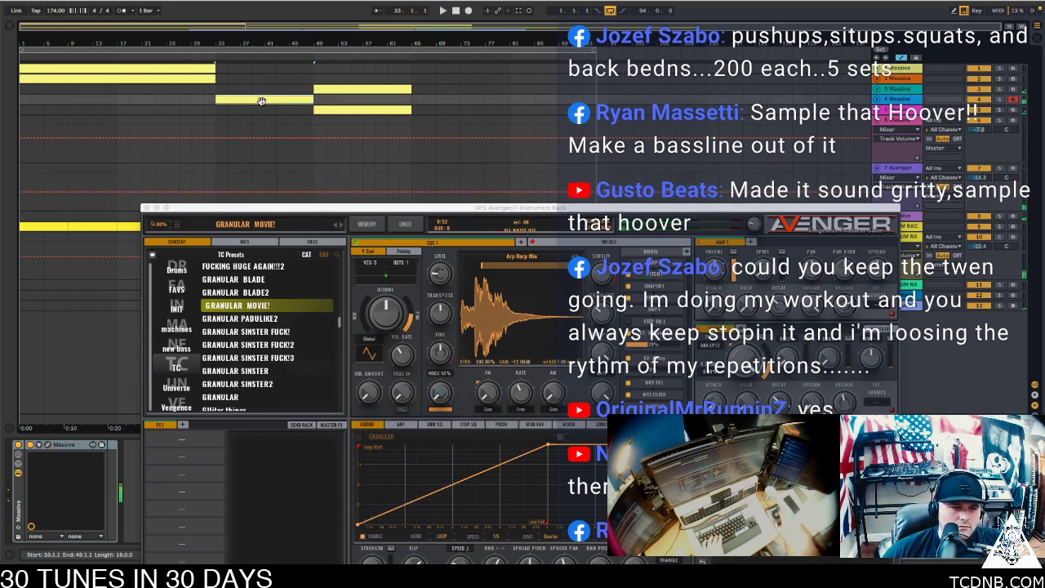
key(space)
click(913, 169)
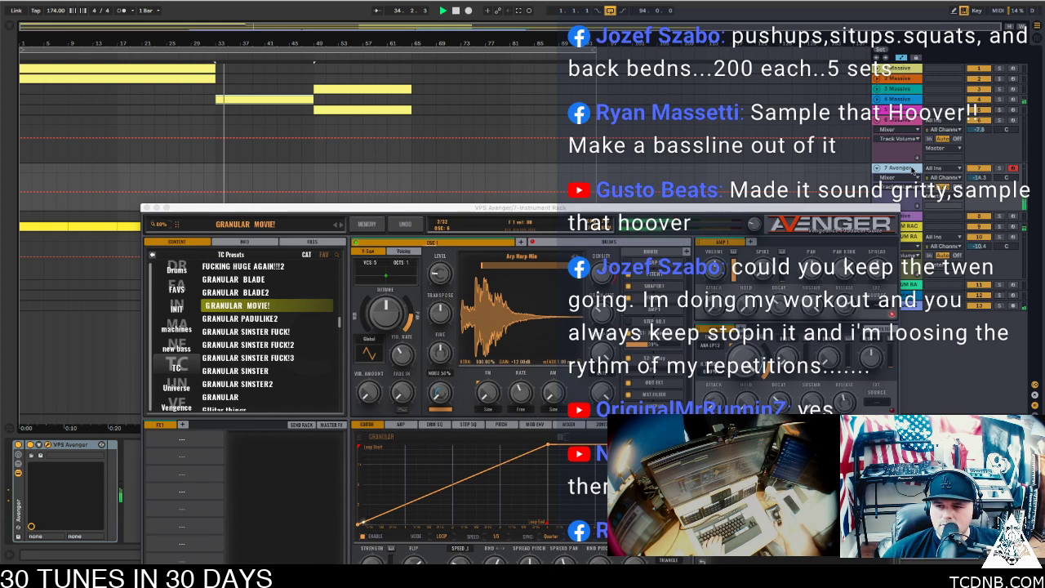
drag(979, 177, 979, 193)
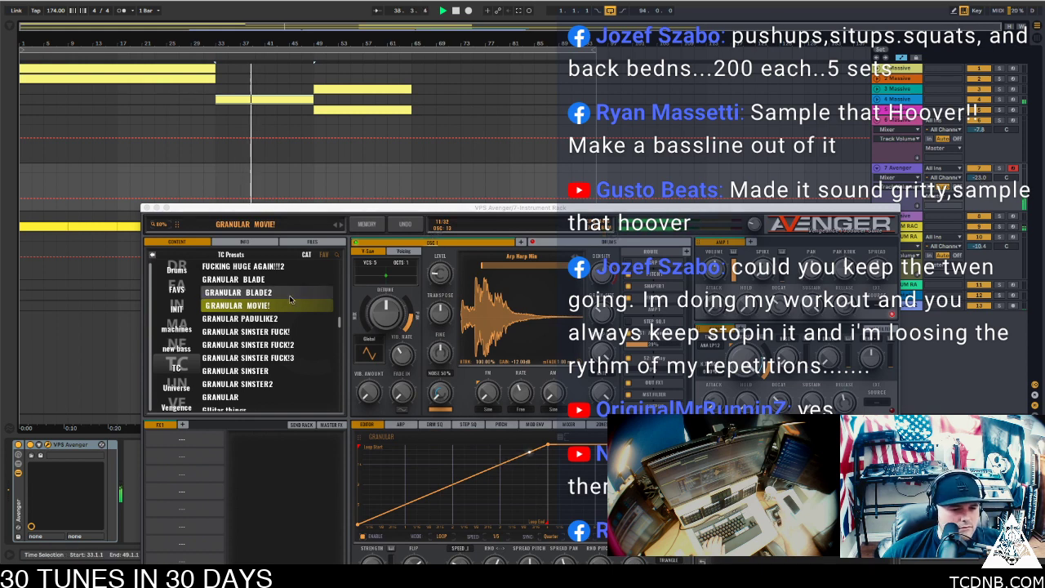
Load the GRANULAR PADULIKE2 preset, audition it with playback stopped, and display its master effects chain
click(220, 319)
key(space)
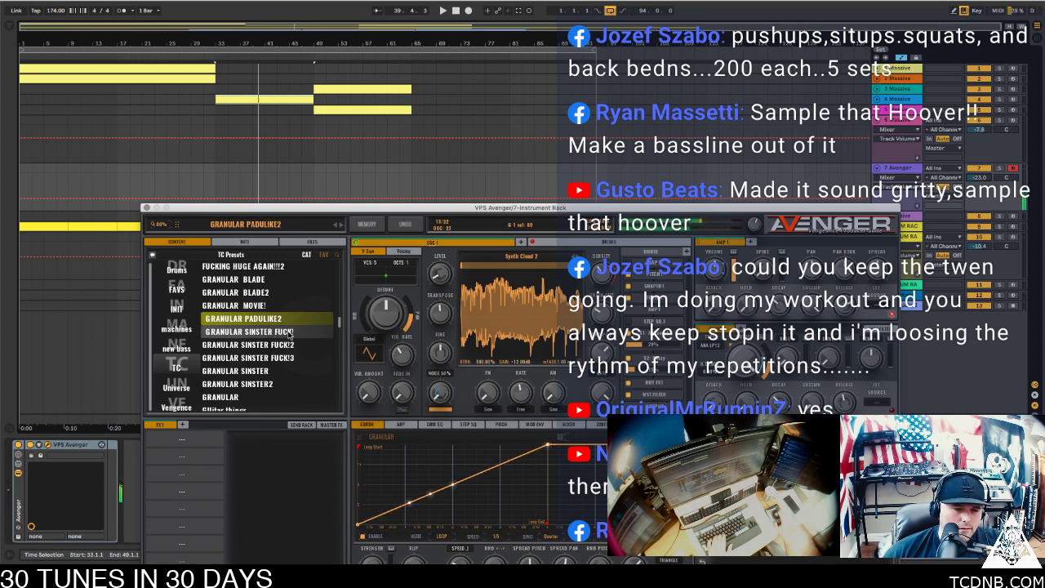
drag(445, 210, 330, 115)
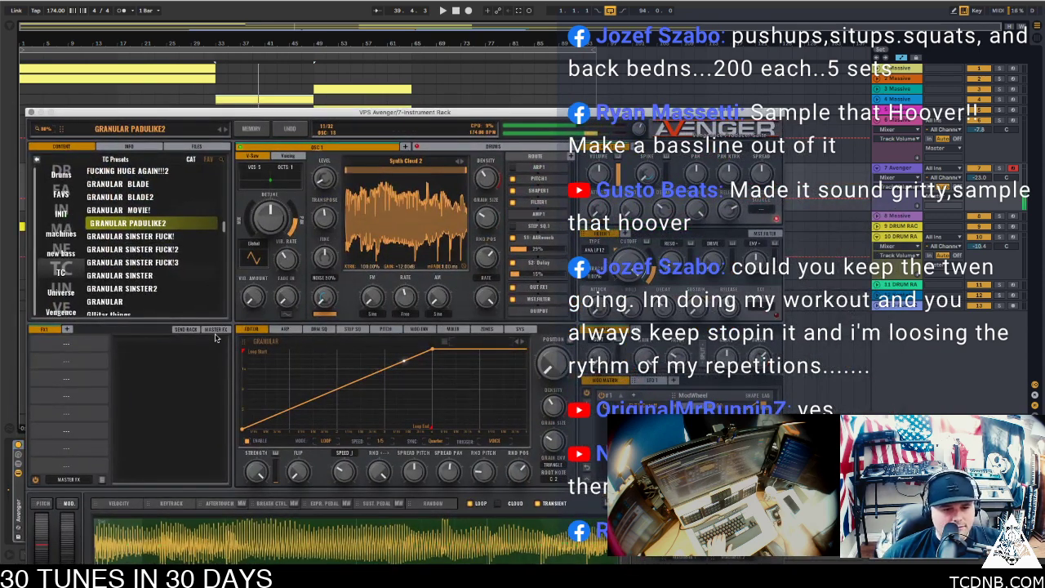
click(216, 330)
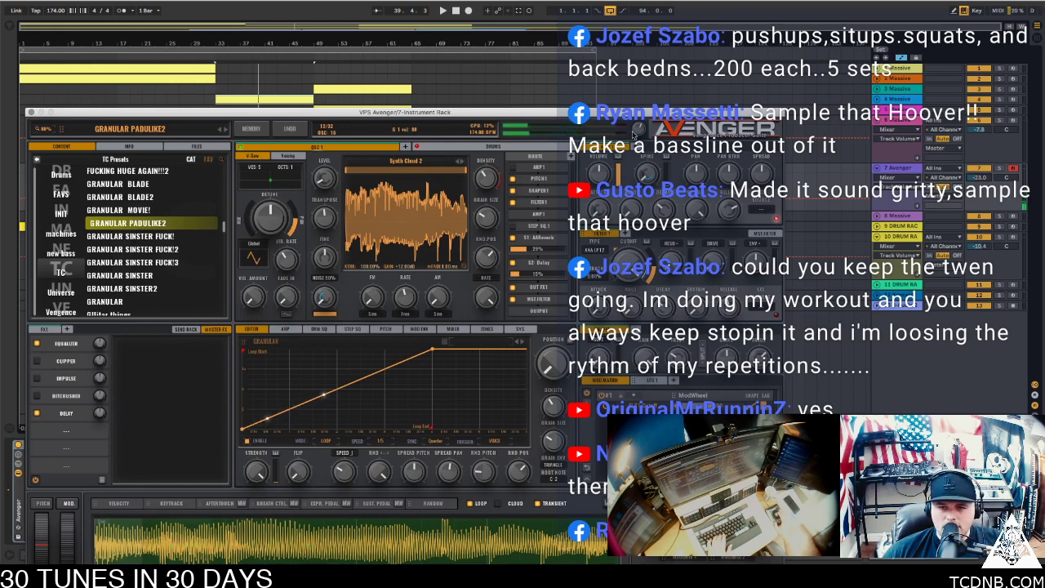
Raise the Avenger track volume to -12.5 dB and audition the GRANULAR SINSTER FUCK! and GRANULAR SINSTER FUCK!2 presets
click(1014, 169)
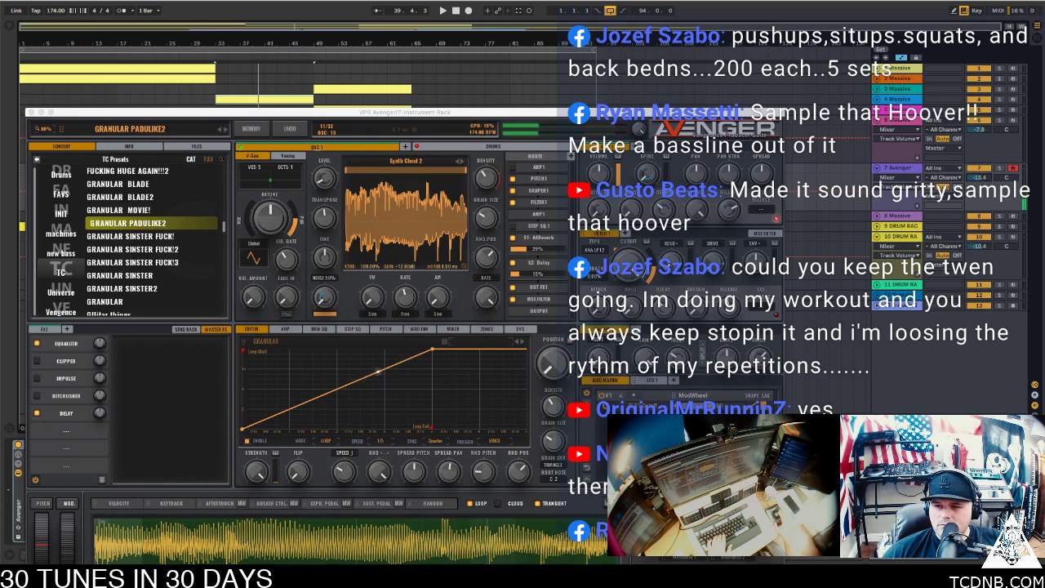
click(132, 236)
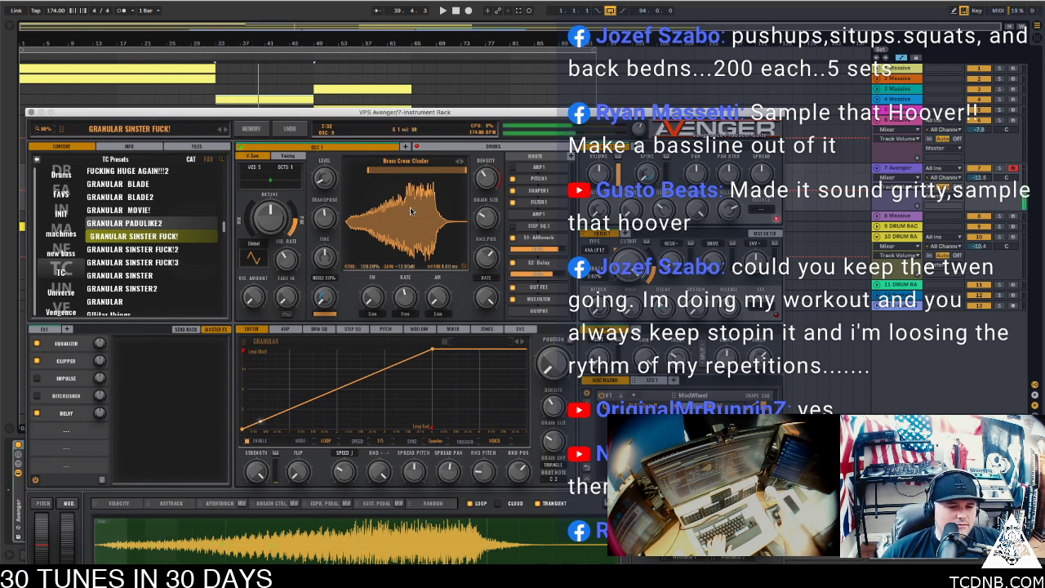
click(121, 250)
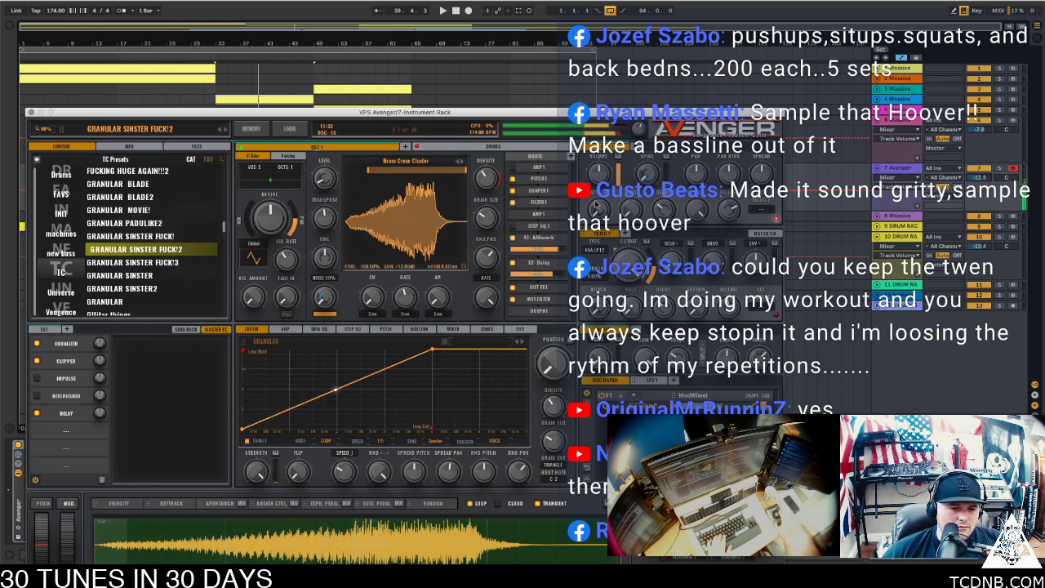
Lower the Avenger track volume to -28.3 dB against playback from bar 33 and close the synth window
drag(986, 179, 986, 196)
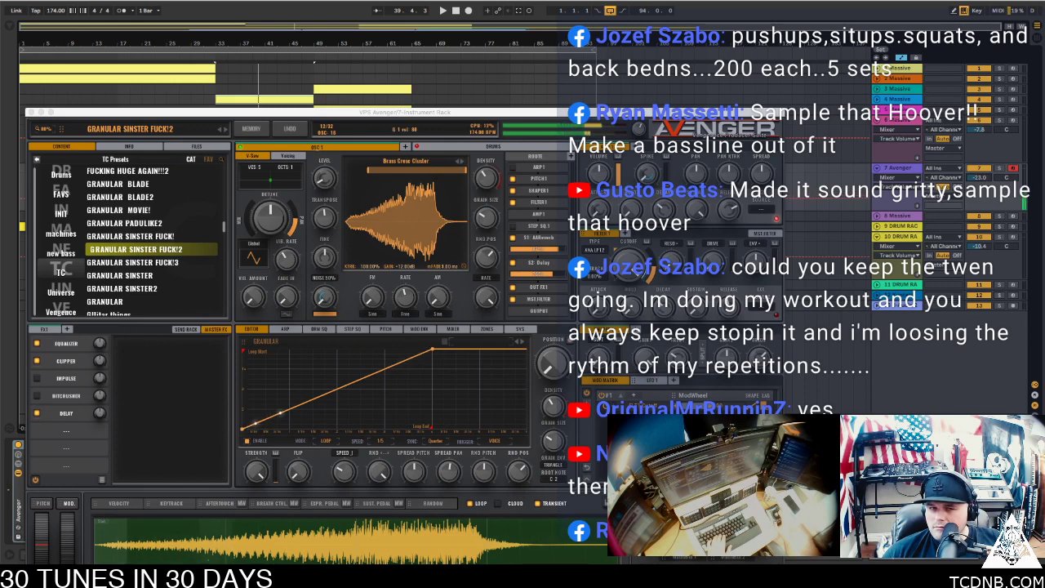
key(space)
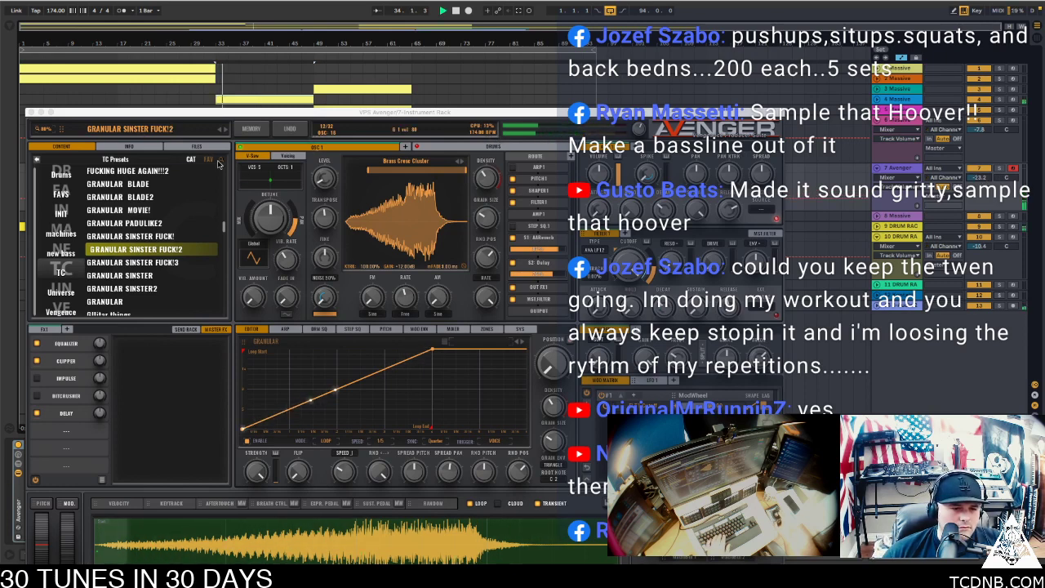
click(29, 113)
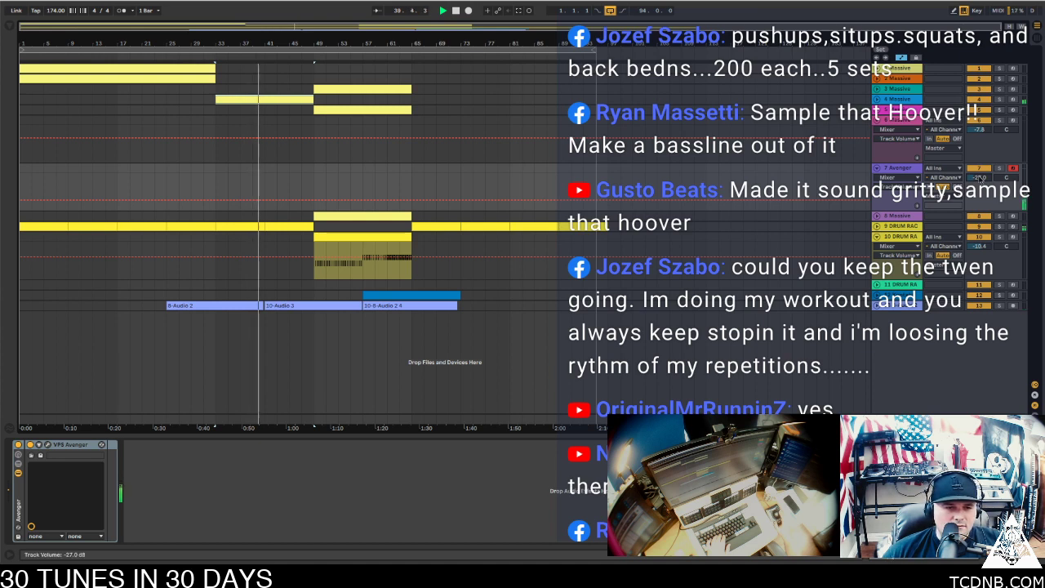
drag(979, 178, 979, 184)
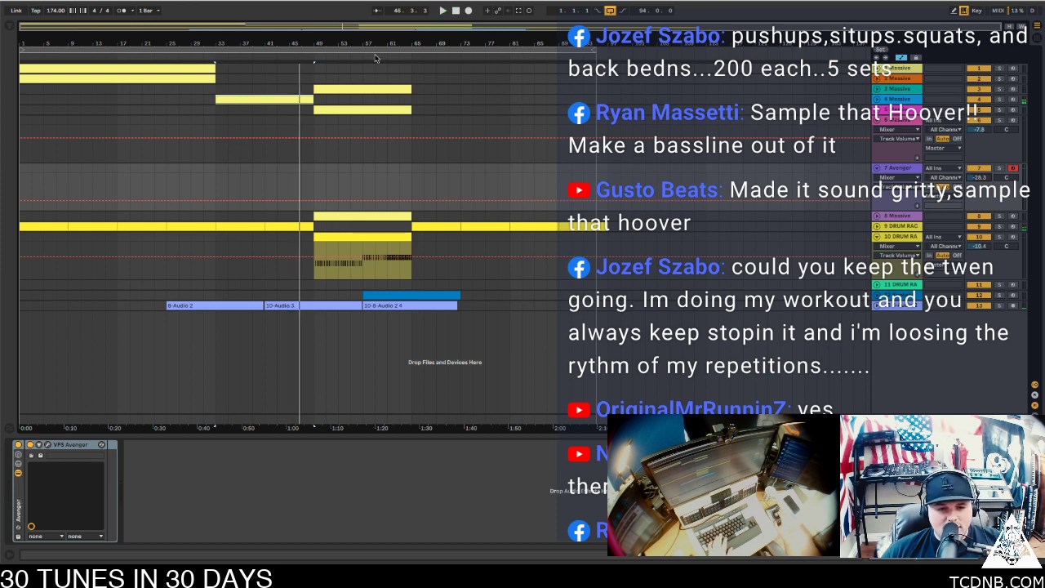
Return the insert marker to bar 33, fold the 7 Avenger track and select the 6 Massive track
click(219, 167)
key(space)
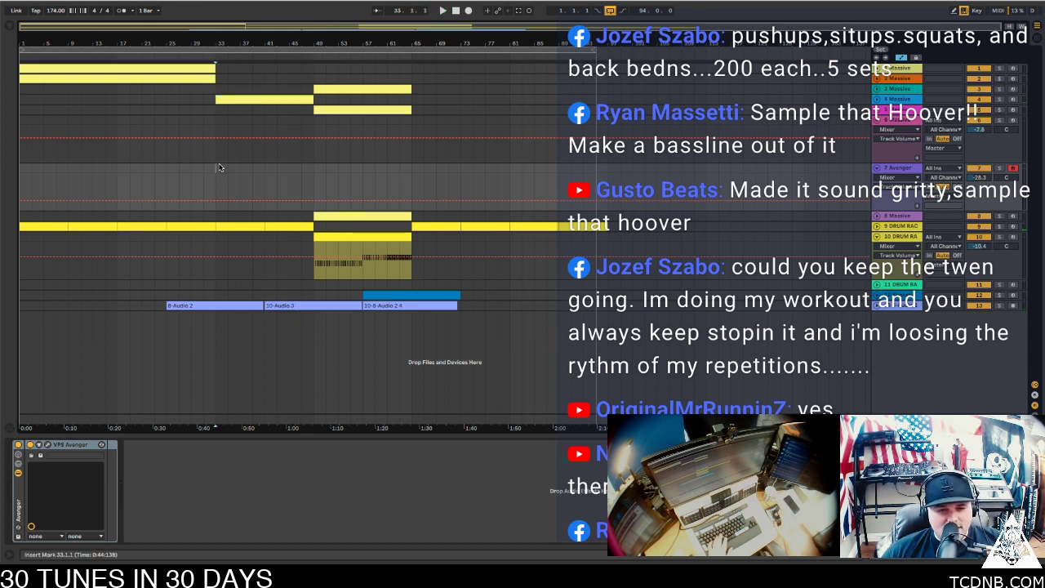
click(876, 168)
click(890, 120)
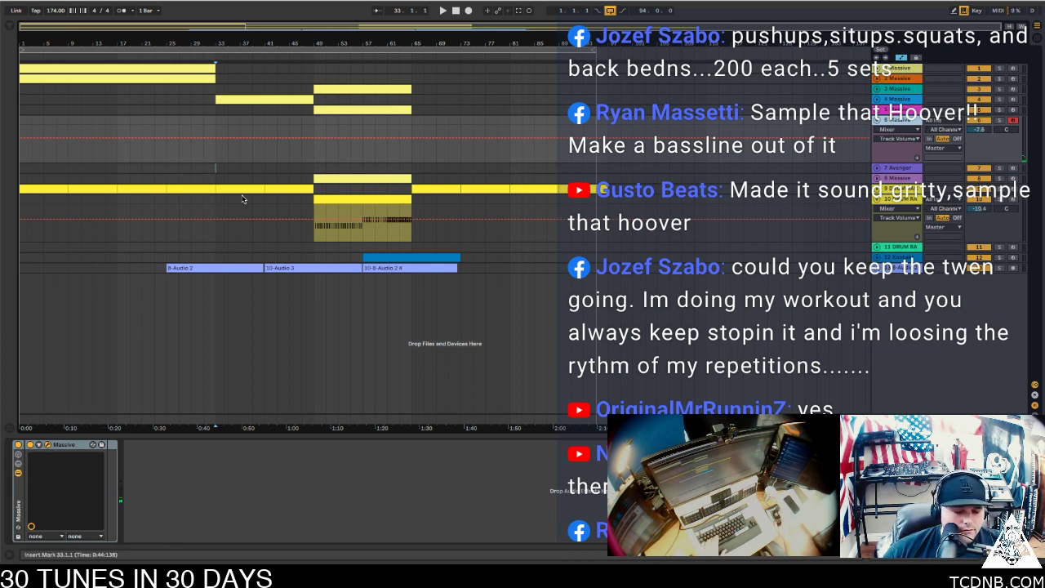
Select bars 65 to 81 on the 6 Massive track and play the arrangement from bar 49
key(z)
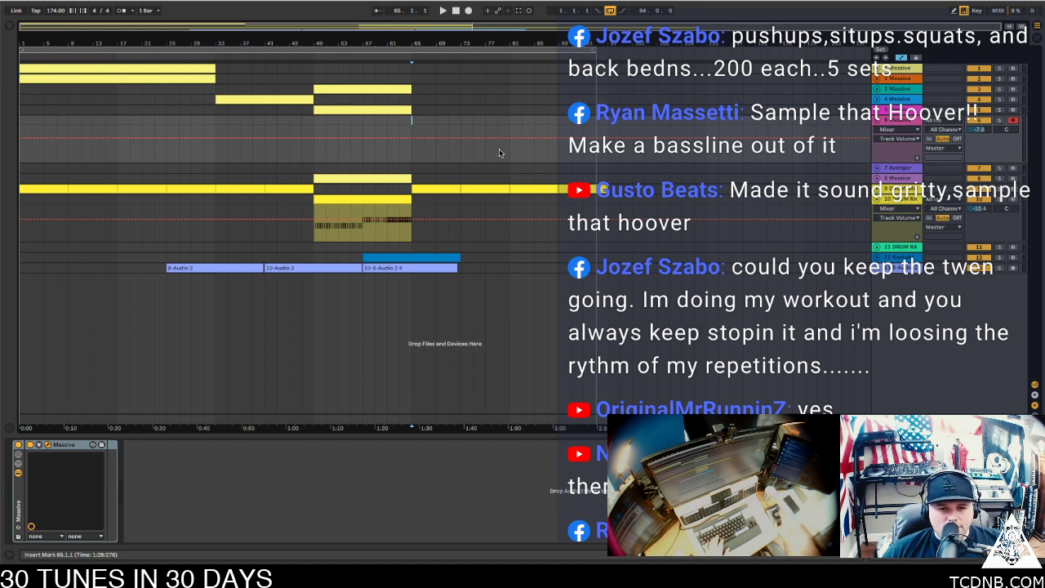
drag(410, 122, 514, 137)
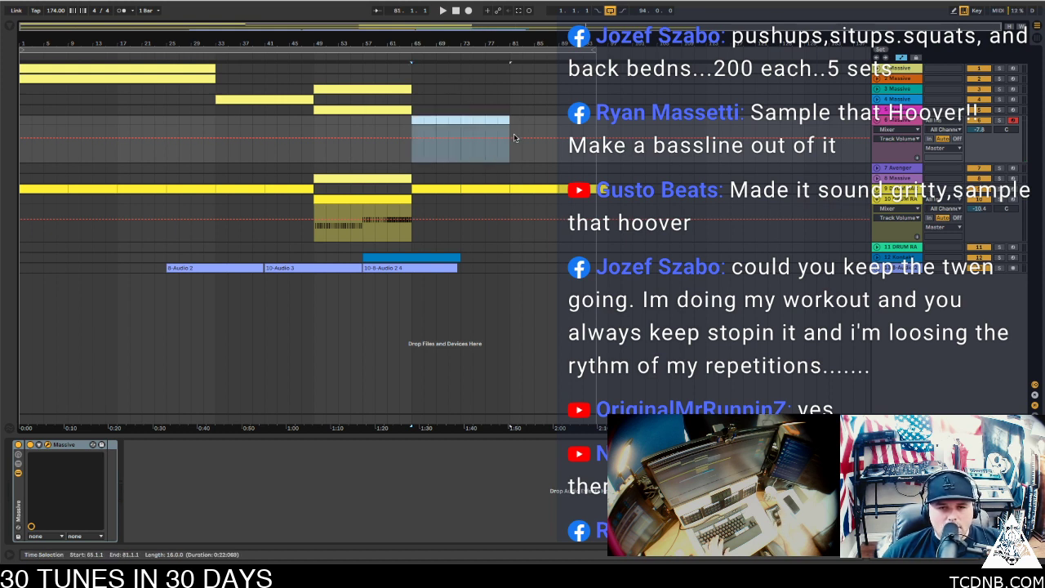
key(space)
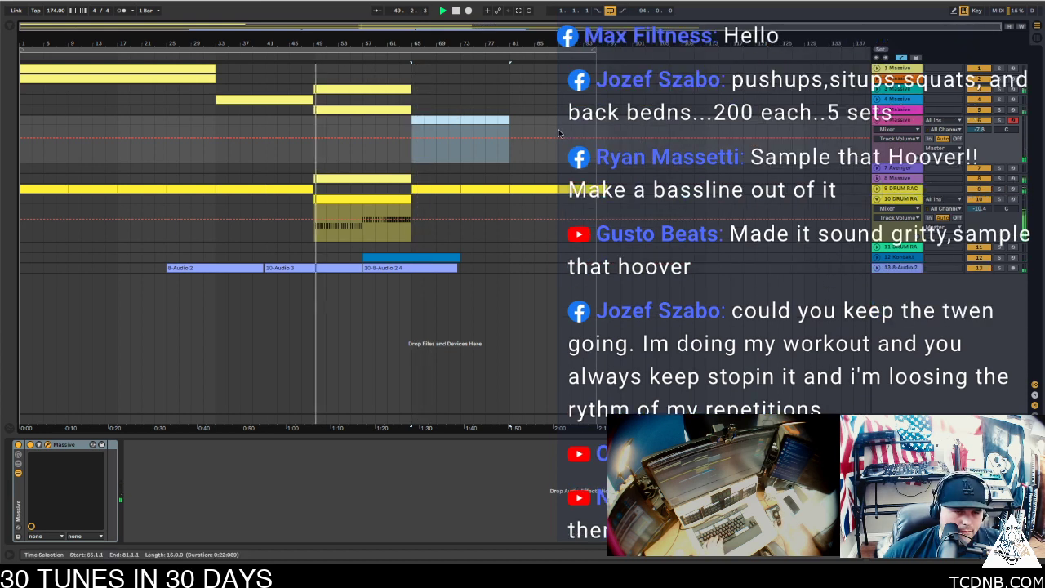
Lower the 6 Massive track volume to -14.8 dB while the arrangement plays
click(978, 179)
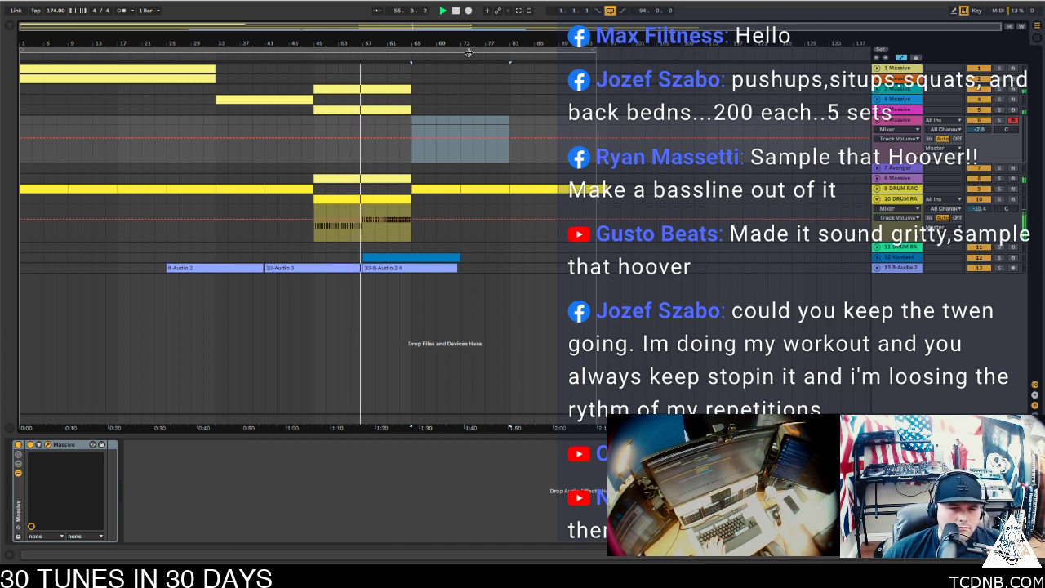
click(465, 161)
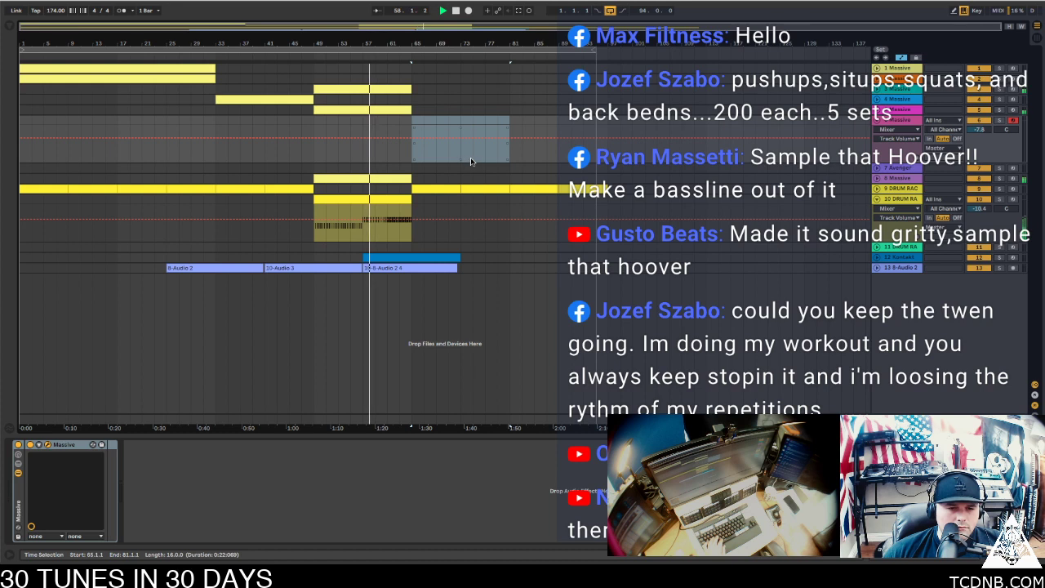
click(398, 108)
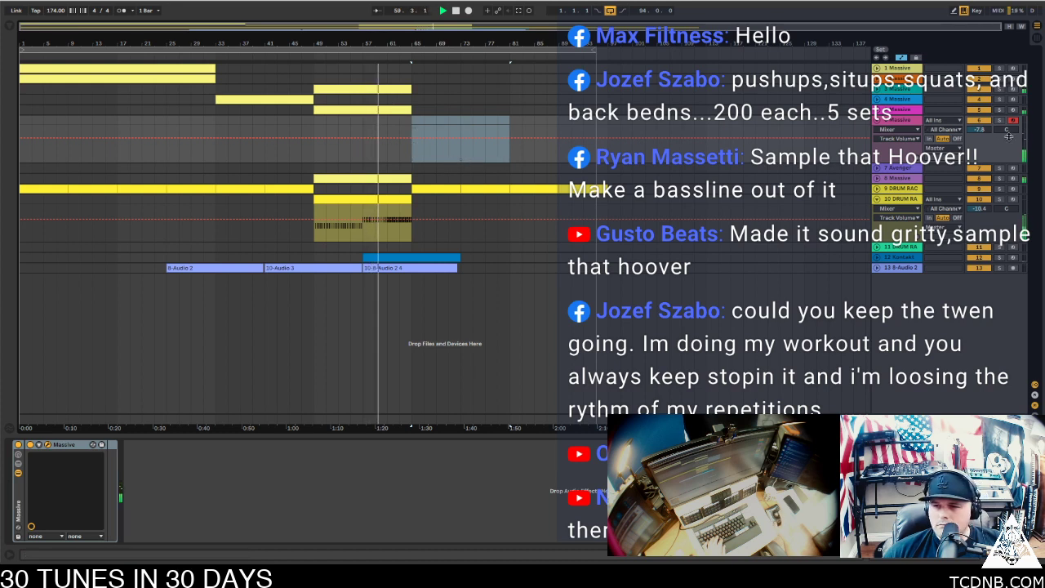
drag(981, 129, 983, 135)
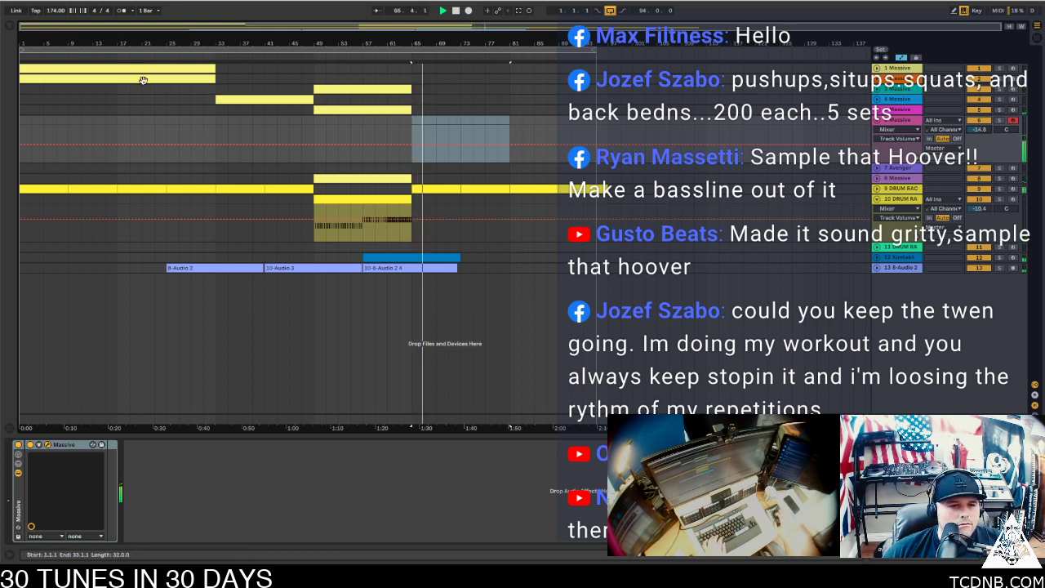
Play the arrangement from bar 1 and insert a new MIDI track with Massive below track 6
click(37, 69)
key(space)
click(907, 121)
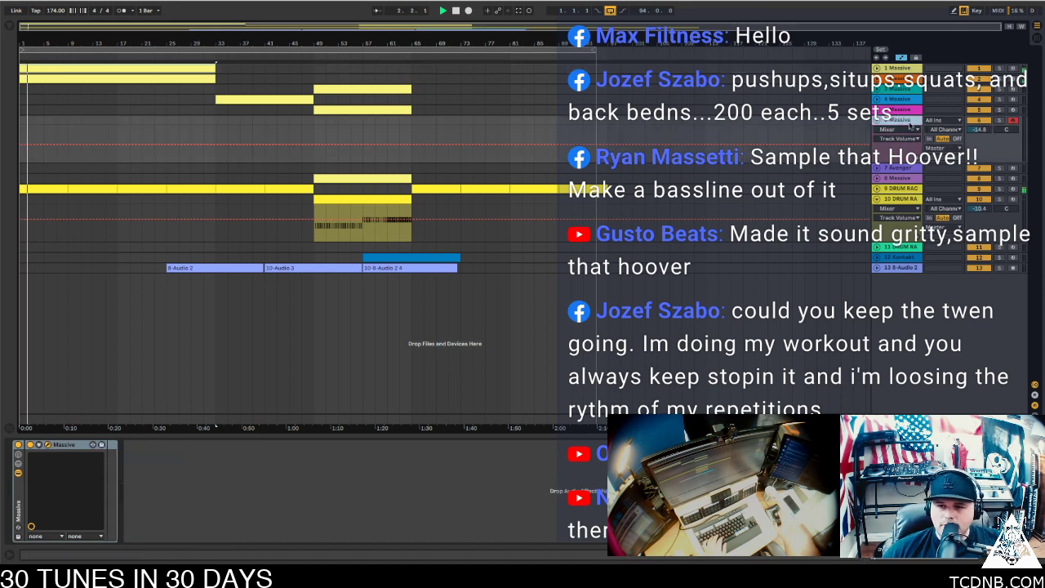
key(ctrl+shift+t)
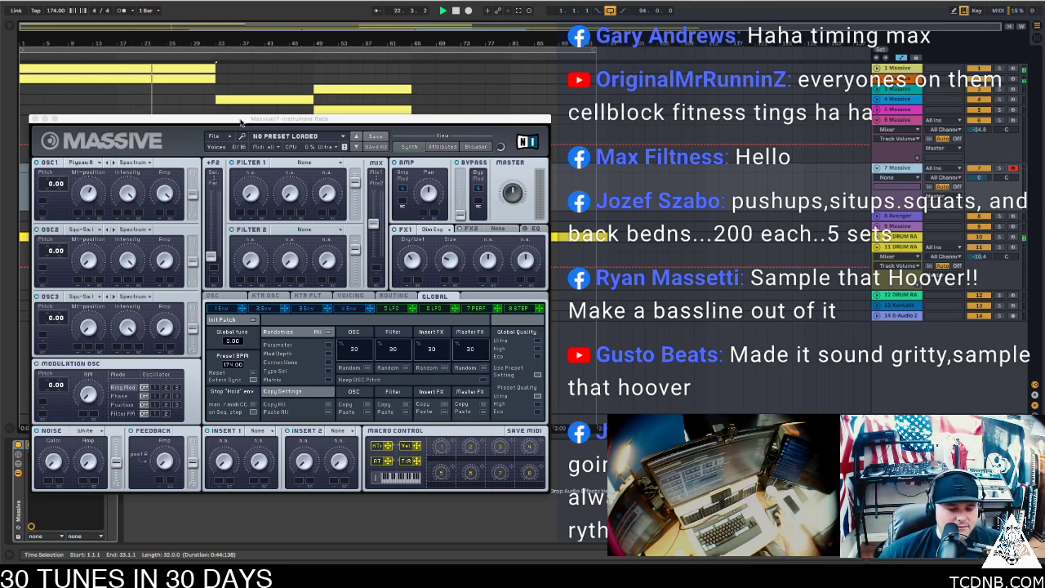
Open Massive's sound browser, filter it to the TC Massive preset bank and Tempo-synced mode, and load 965 TCMJU Tinker Later
click(476, 146)
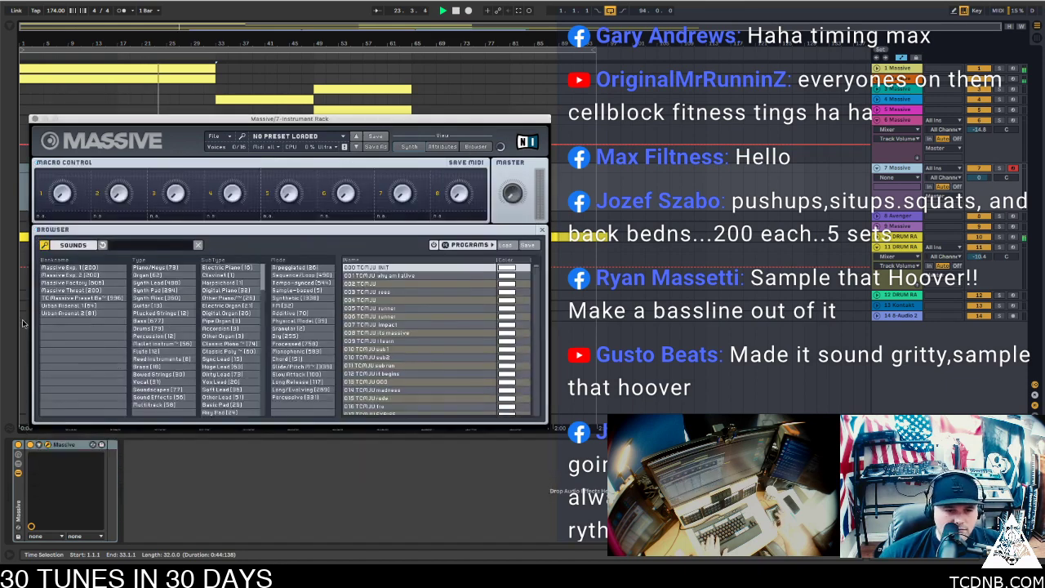
click(119, 299)
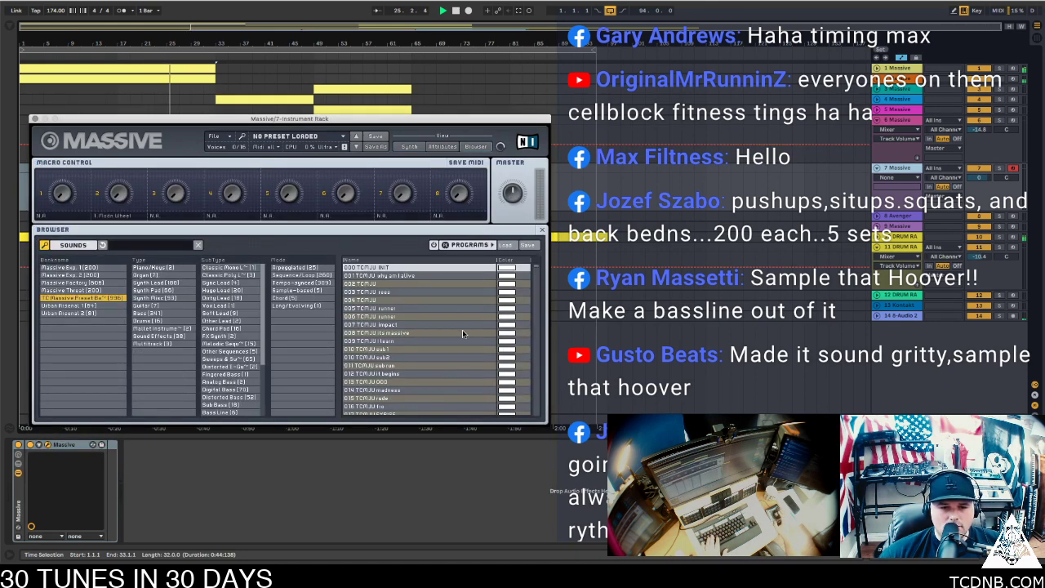
scroll(426, 388, down, 15)
scroll(425, 388, down, 20)
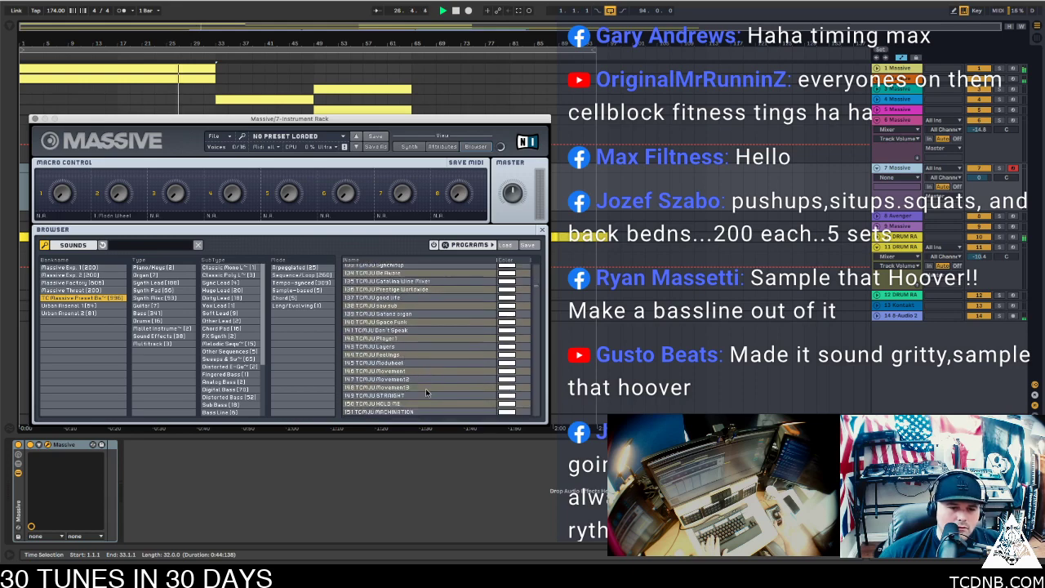
scroll(407, 329, down, 20)
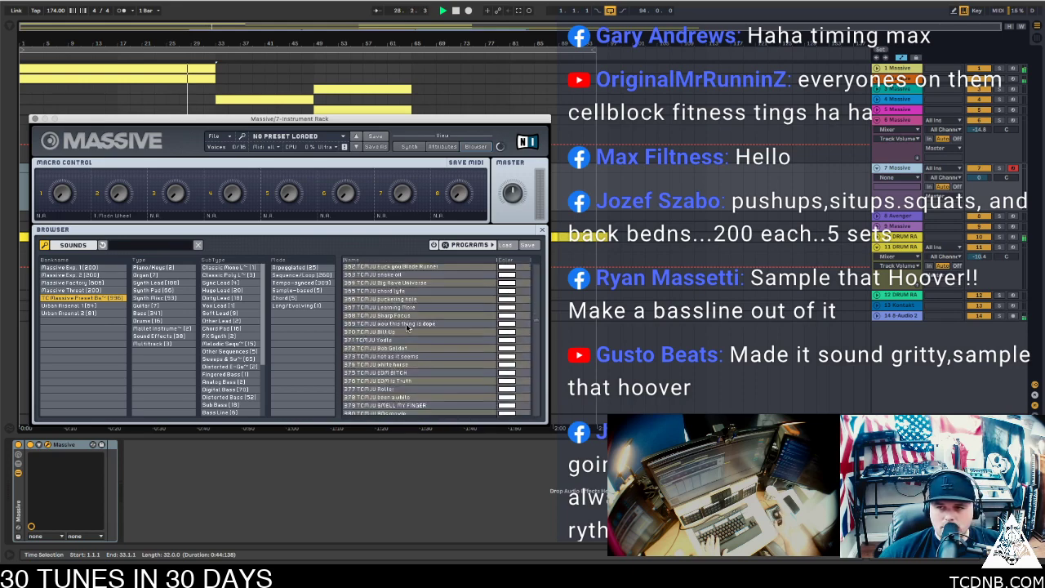
click(414, 306)
click(412, 313)
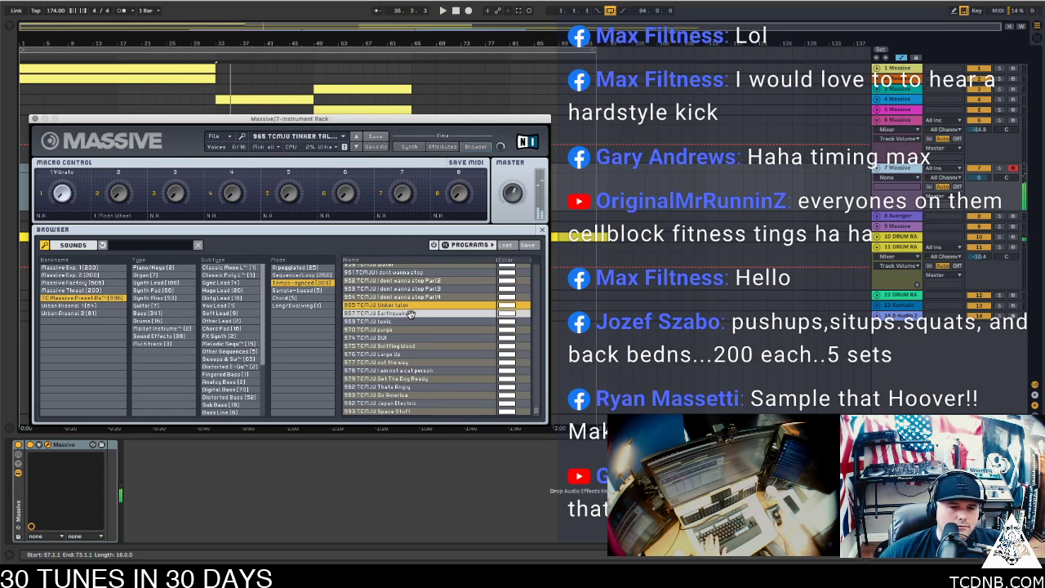
Audition 970 TCMJU Purge and 974 TCMJU DUI in changed octaves, and lower the 7 Massive track volume to -7.8 dB
click(410, 329)
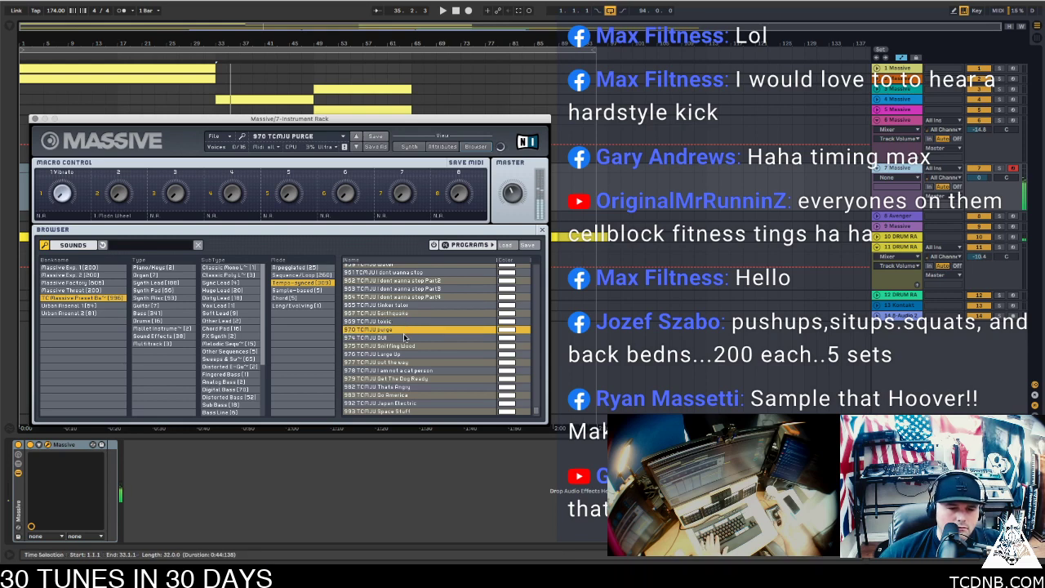
key(z)
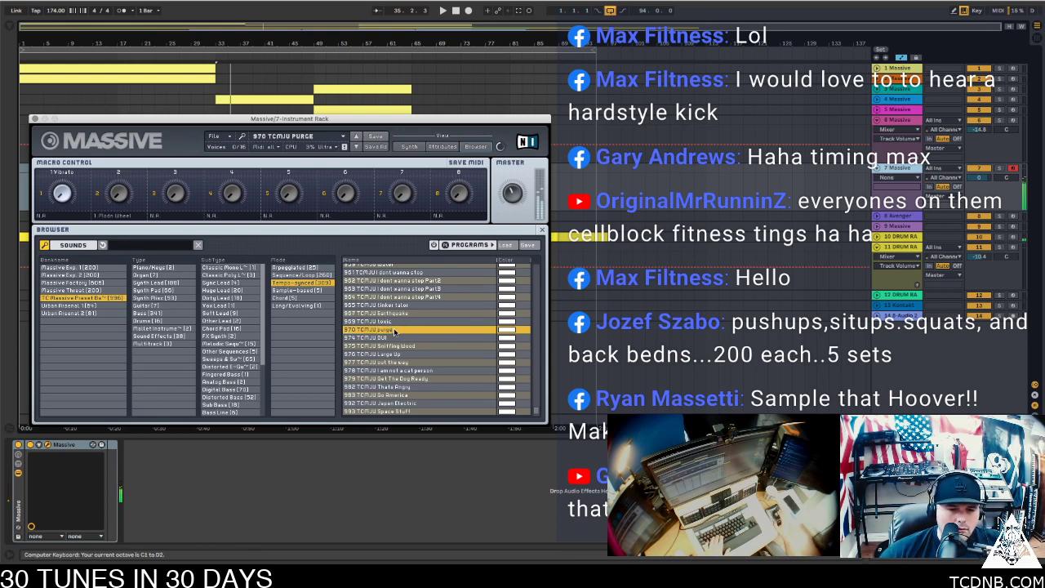
click(395, 338)
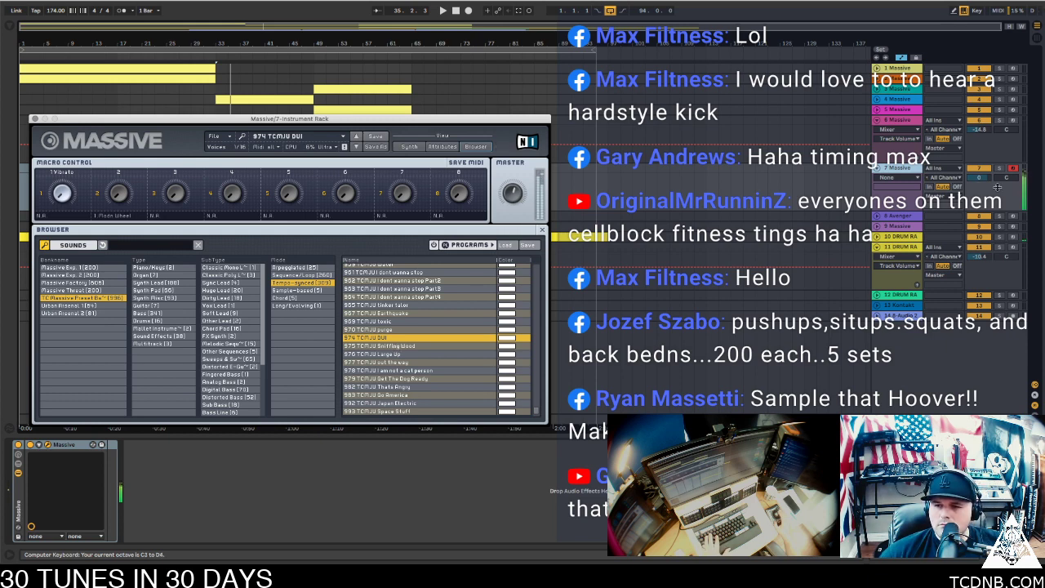
drag(980, 178, 980, 198)
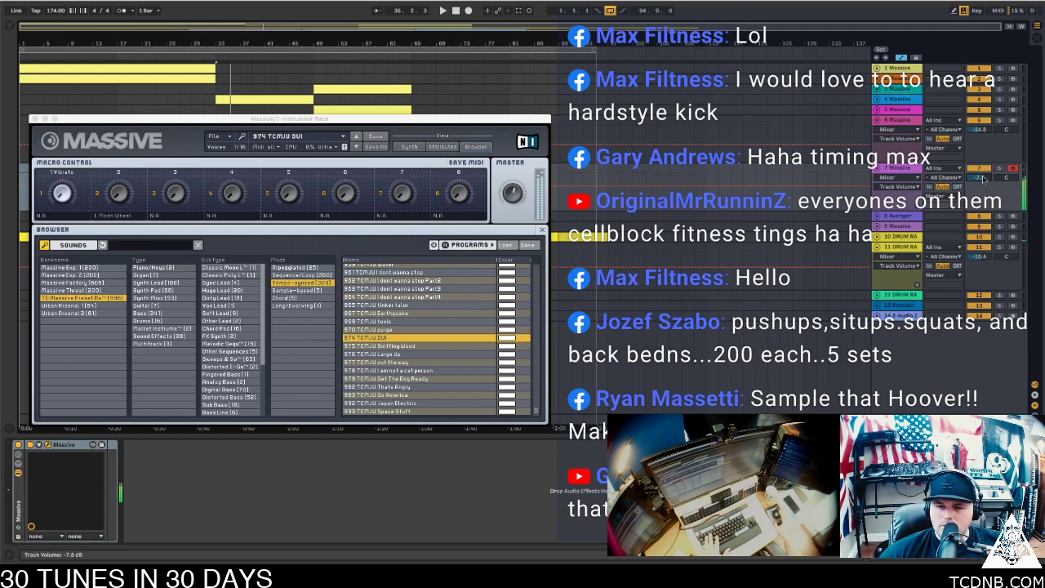
Audition the TCMJU presets one after another from 975 Sniffing blood to 982 Thats Angry
click(404, 346)
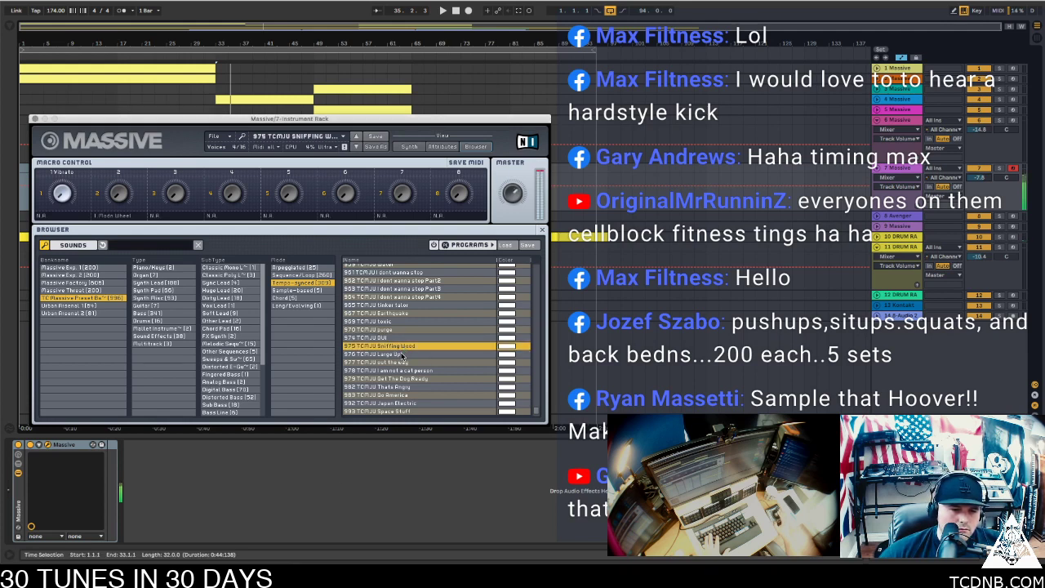
click(402, 355)
click(401, 362)
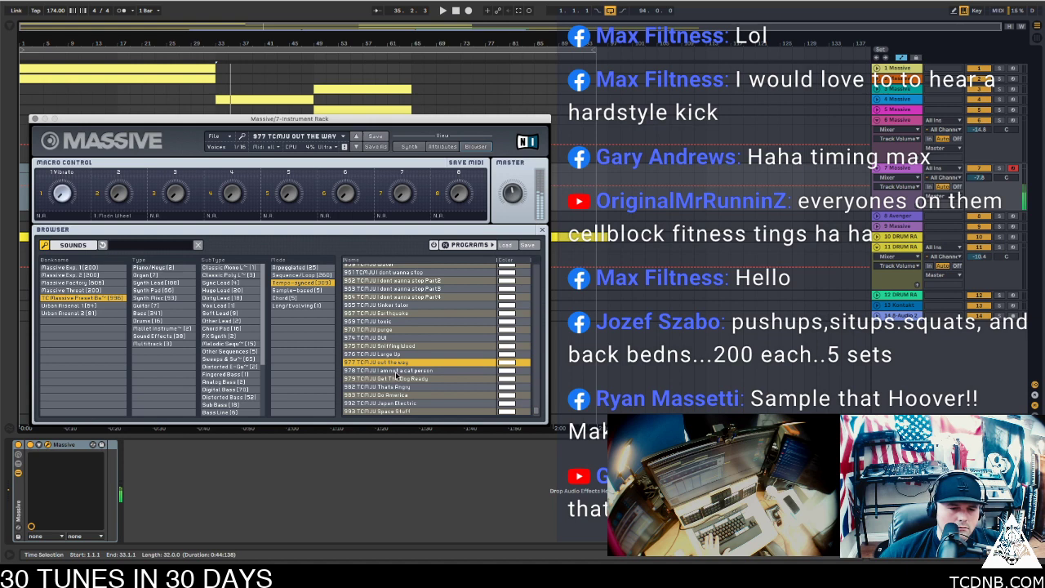
click(397, 371)
click(393, 379)
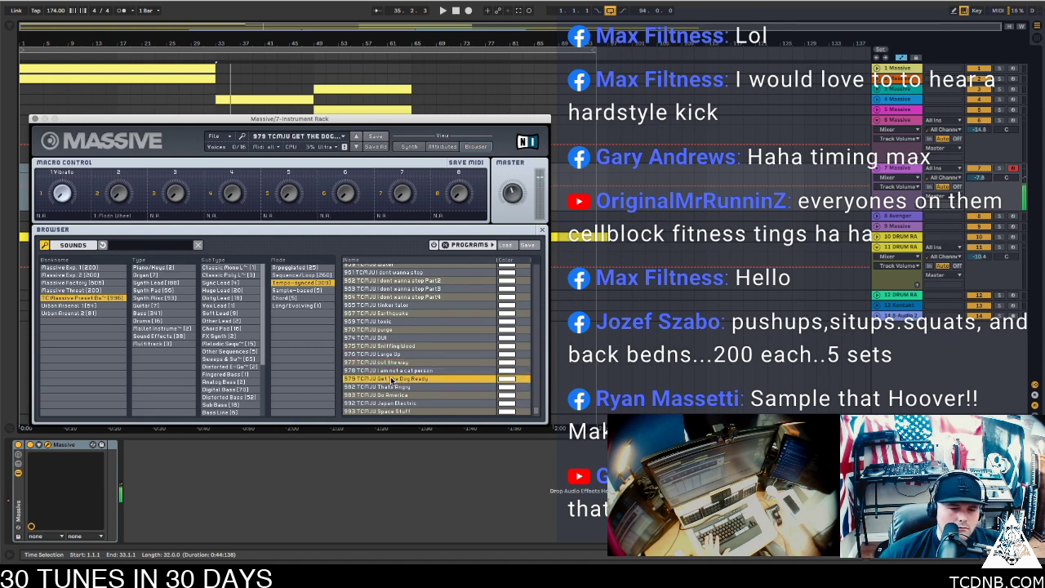
click(392, 387)
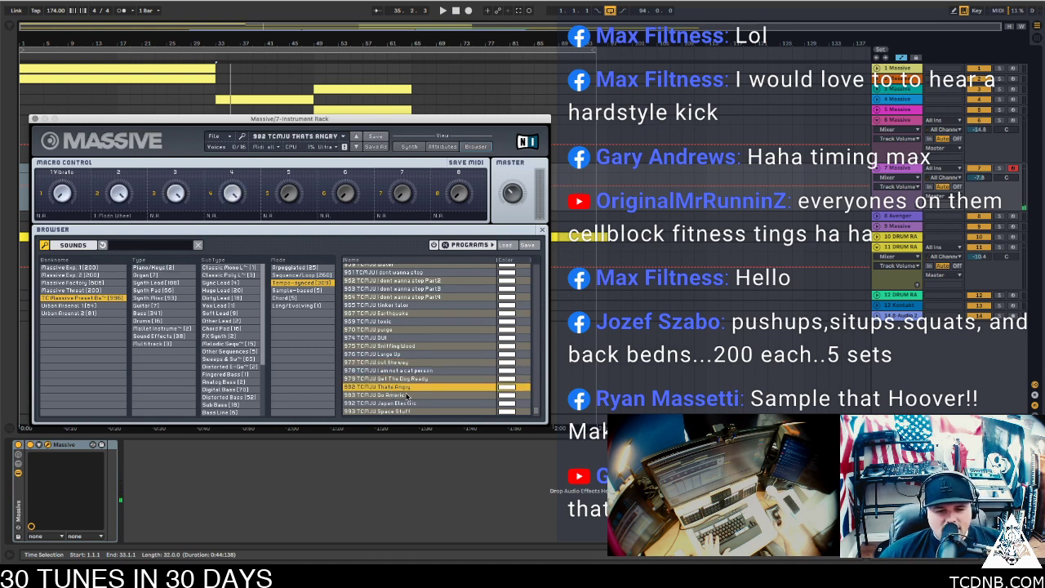
Audition presets 983 TCMJU Go America and 992 TCMJU Japan Electric, with the 7 Massive track volume at -12.0 dB
click(357, 148)
drag(983, 178, 983, 193)
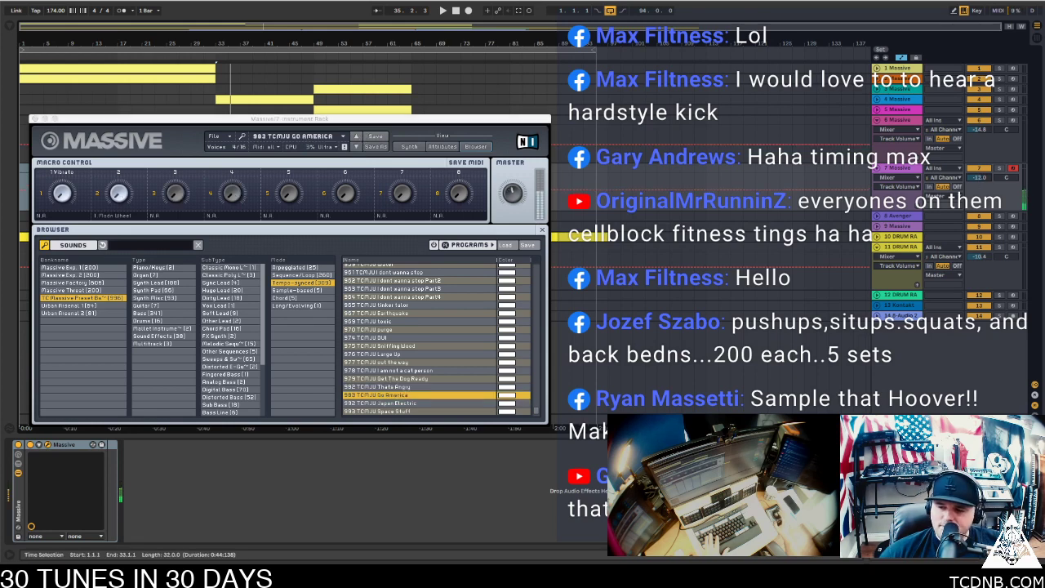
scroll(400, 398, down, 1)
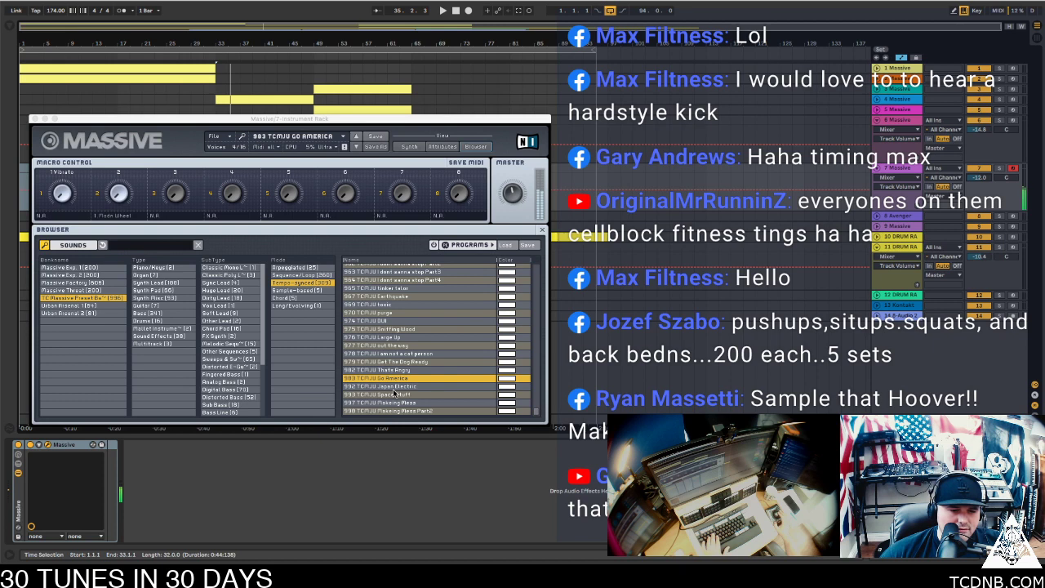
click(395, 388)
key(z)
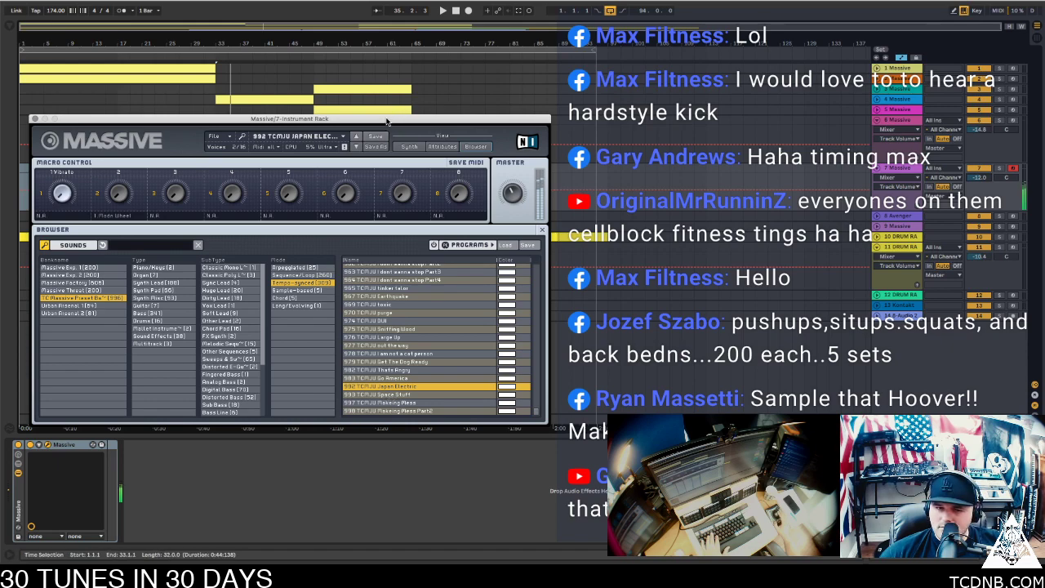
Move the Massive window clear of the upper tracks and select the 4 Massive clip at bars 33 to 49
drag(388, 121, 463, 247)
click(215, 171)
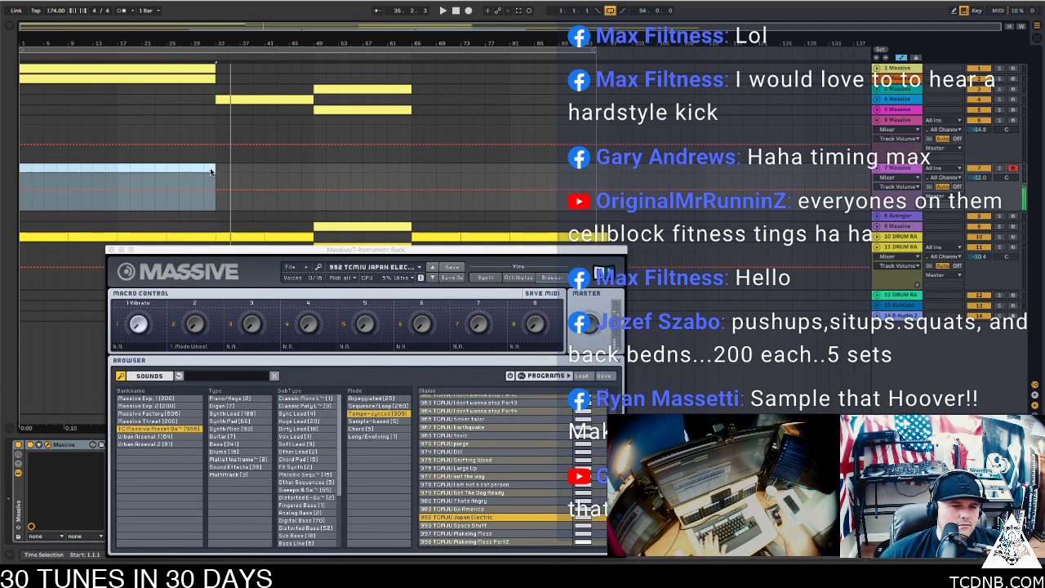
click(234, 98)
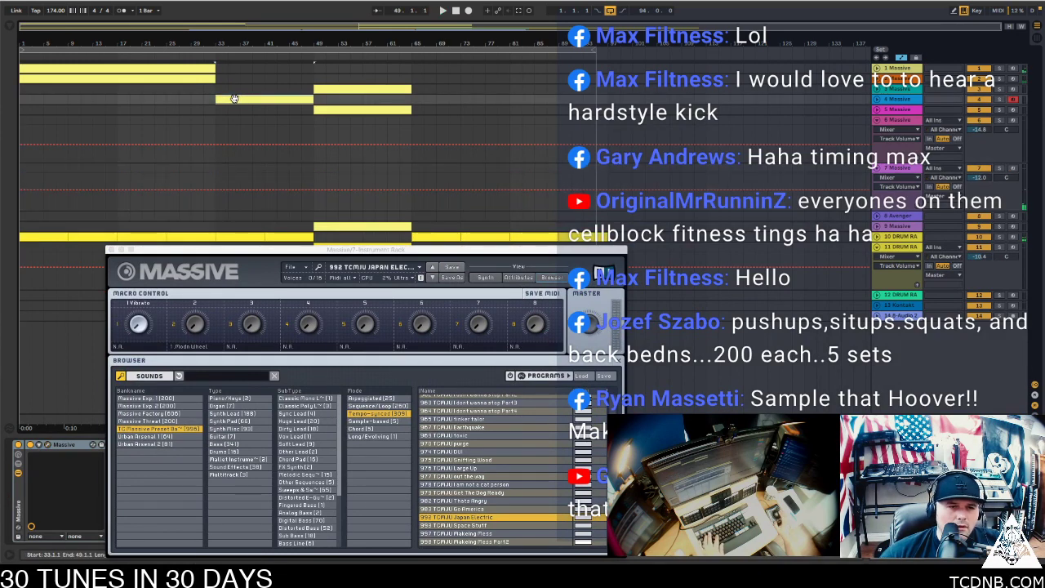
drag(235, 98, 236, 176)
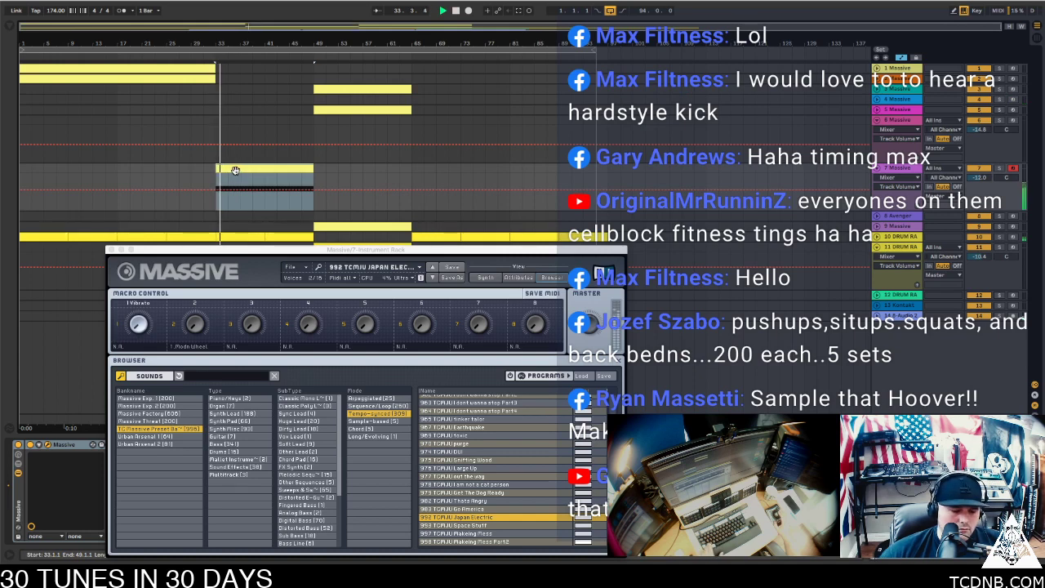
key(ctrl+z)
drag(234, 99, 241, 177)
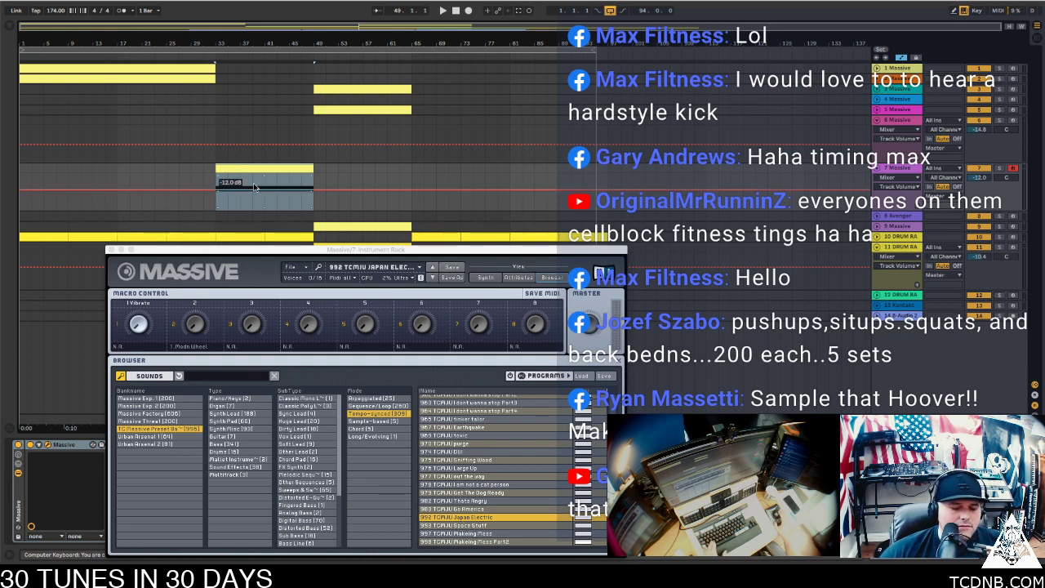
key(ctrl+z)
Copy the 4 Massive clip at bars 33 to 49 onto 7 Massive and lower that track's volume to -22.3 dB during playback
drag(239, 99, 237, 169)
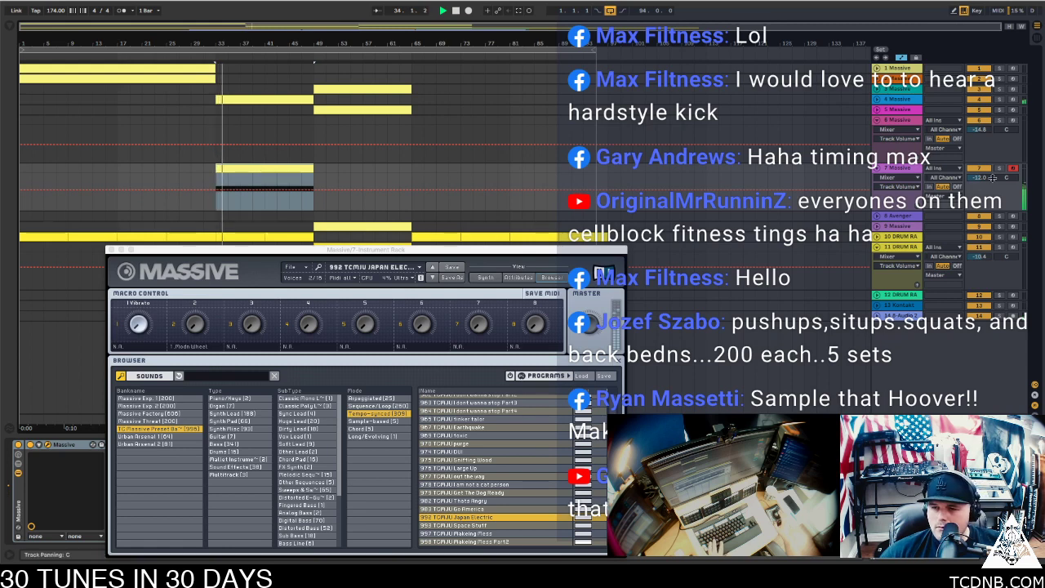
drag(979, 177, 979, 202)
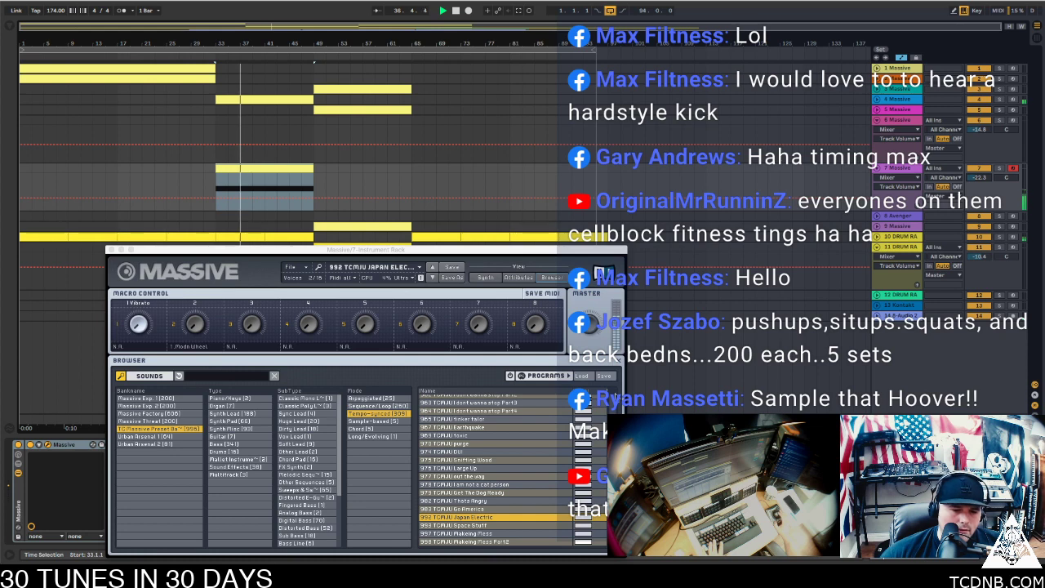
Load 993 TCMJU Space Stuff on 7 Massive and move the clips on tracks 4 and 7 from bar 33 to bar 49
click(479, 525)
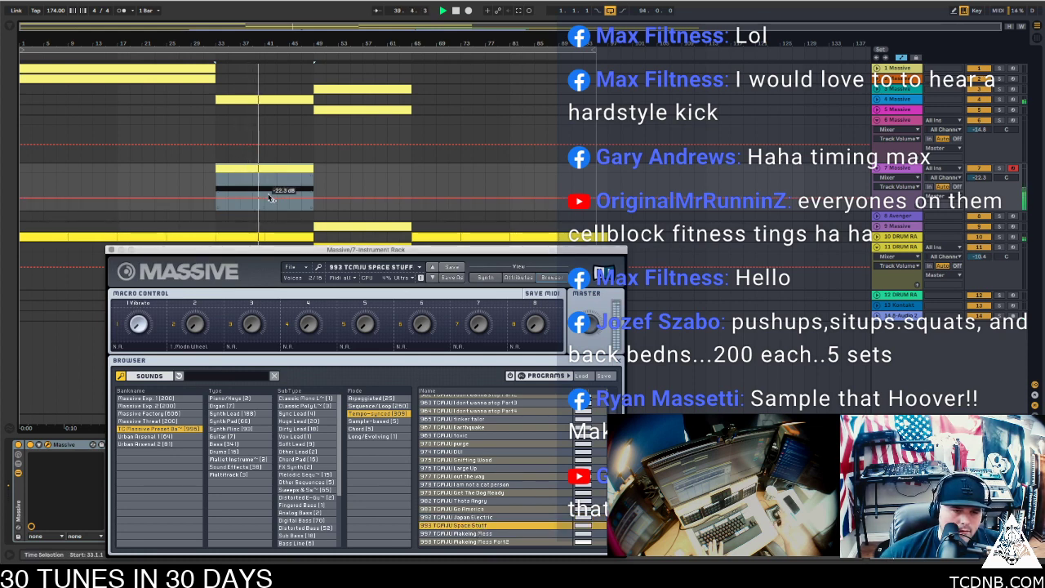
click(251, 168)
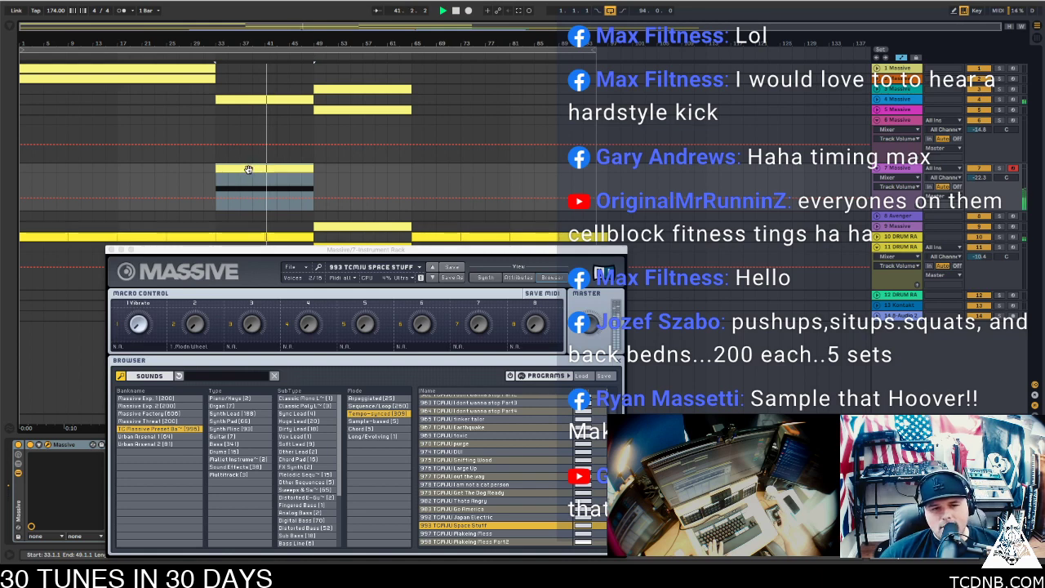
drag(241, 169, 343, 184)
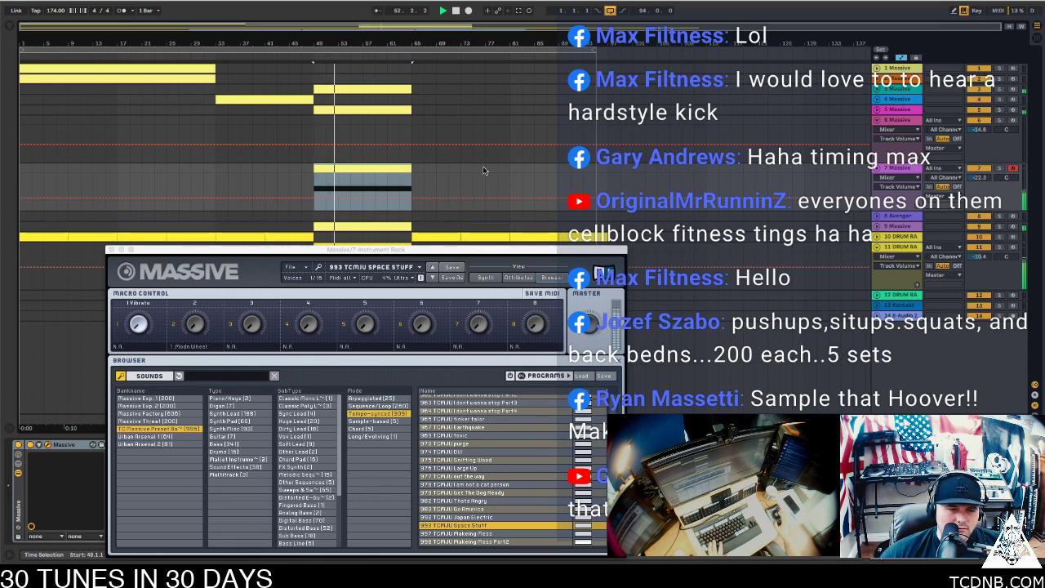
click(112, 249)
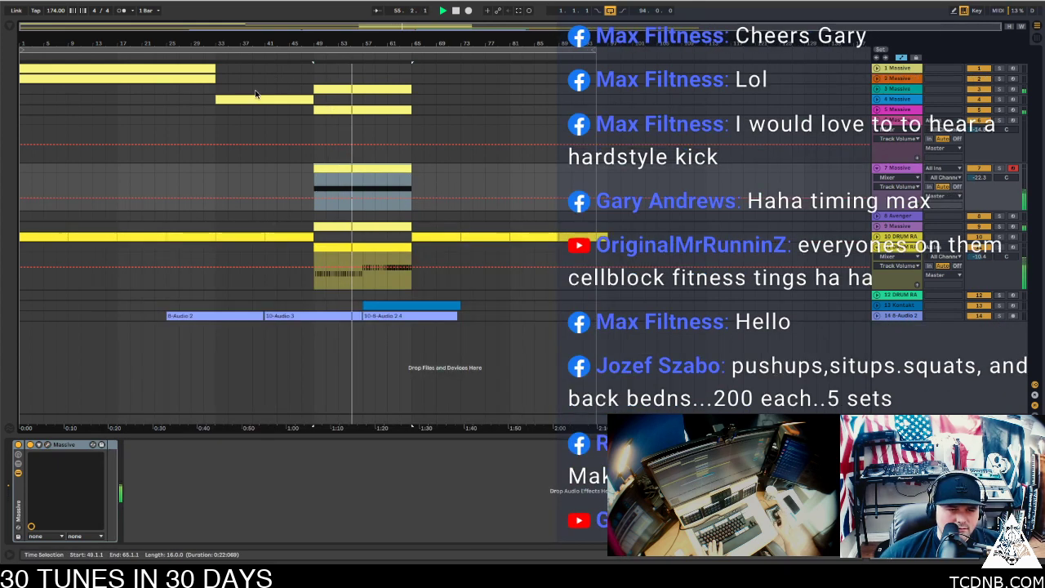
drag(254, 99, 346, 100)
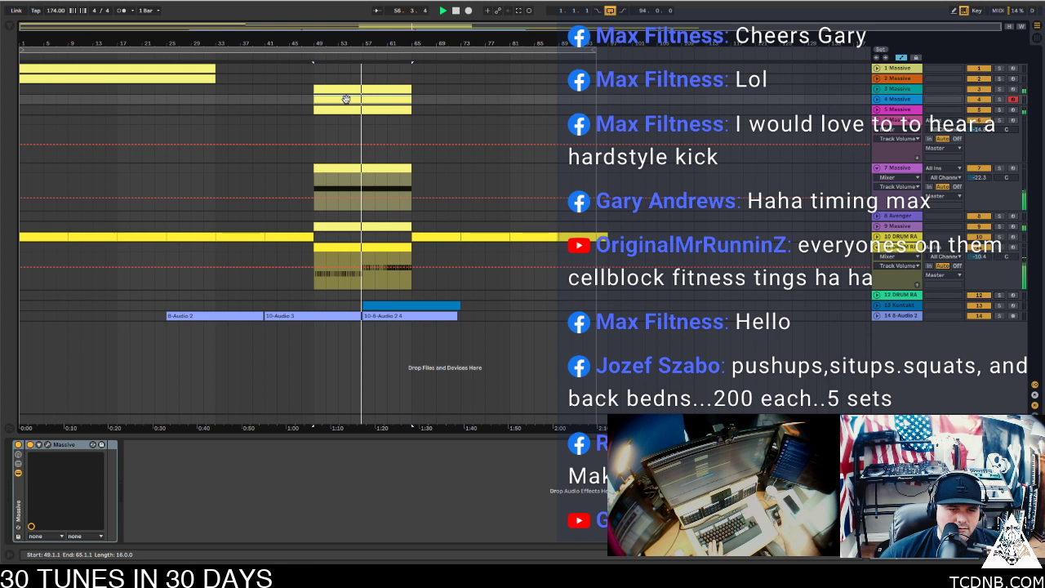
click(313, 334)
drag(313, 337, 219, 44)
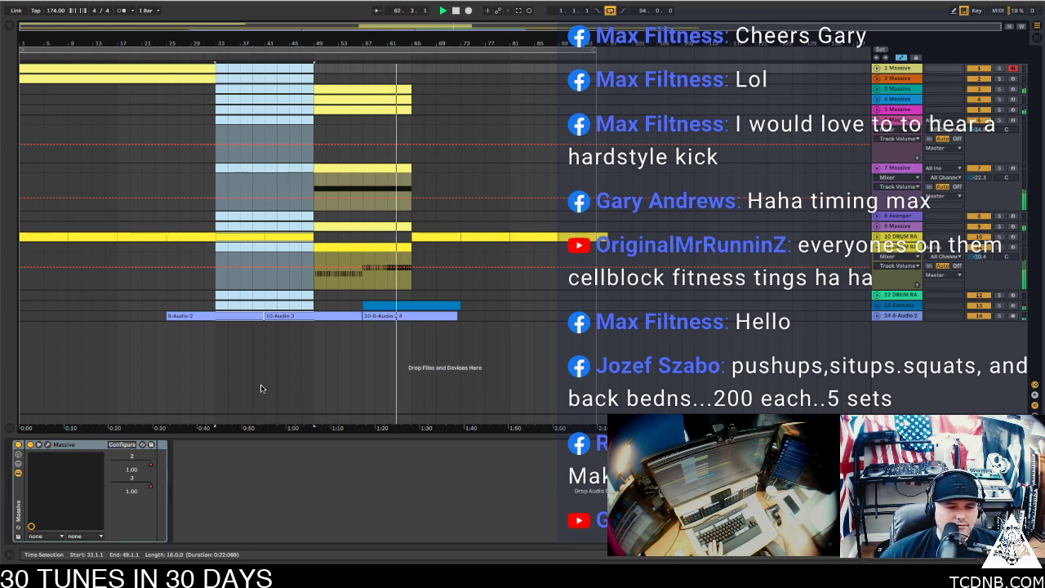
key(Delete)
click(403, 319)
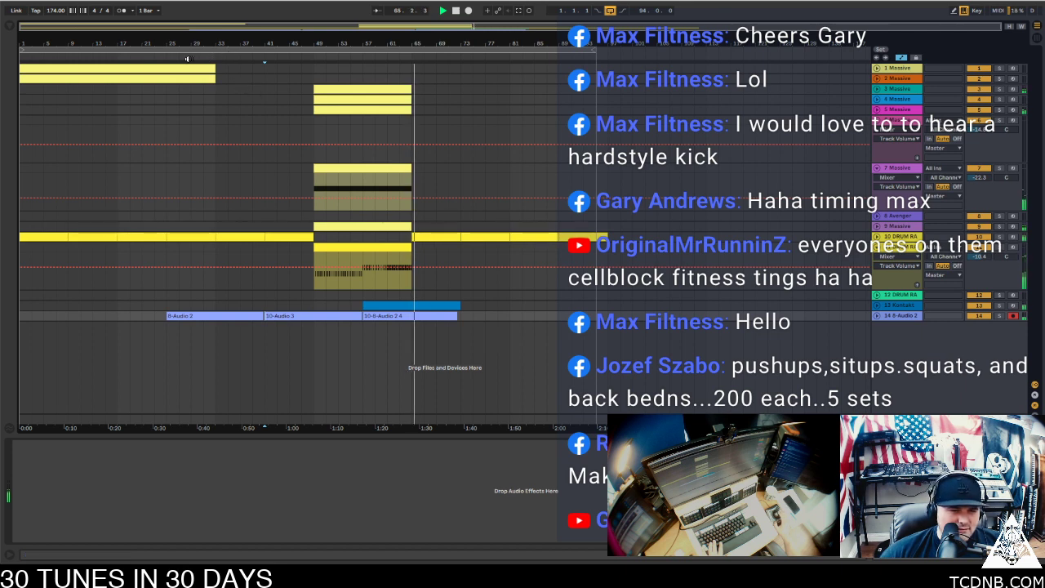
Delete the track 10 drum rack clips between bars 33 and 49 and shift all following clips on tracks 1 to 12 16 bars earlier
key(space)
click(257, 238)
shift+click(282, 238)
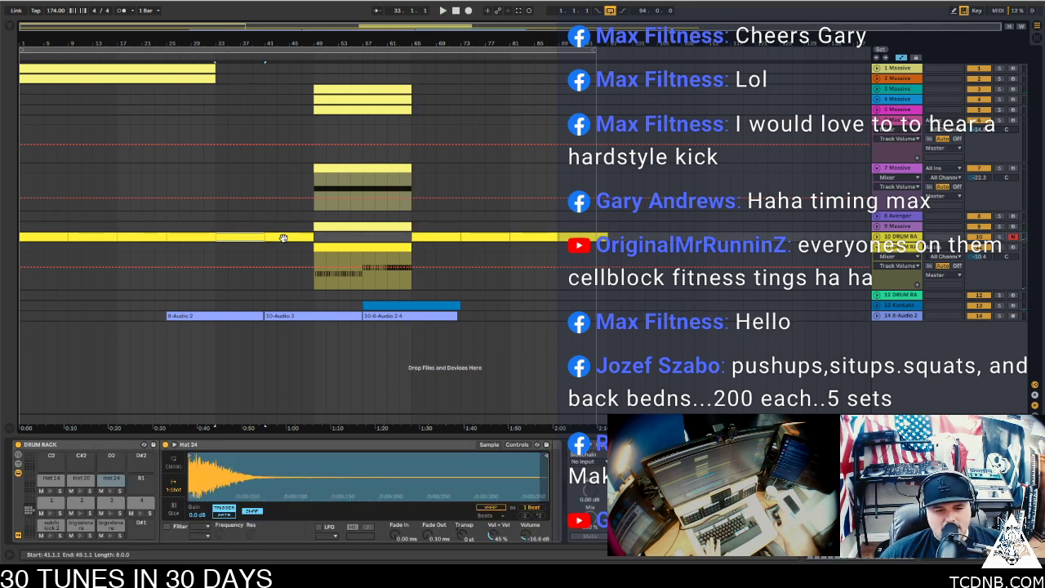
click(367, 244)
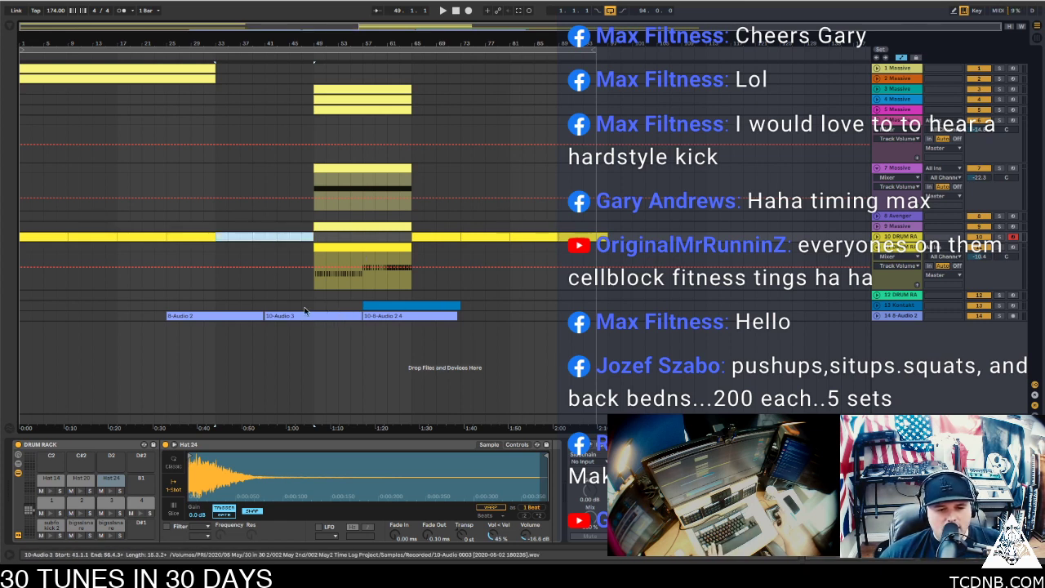
drag(292, 292, 645, 64)
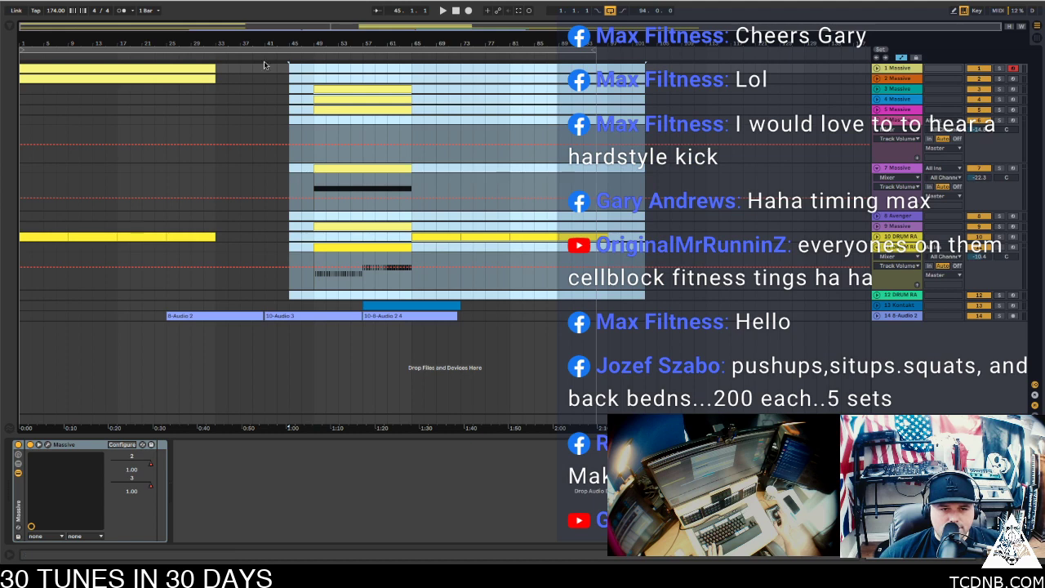
drag(327, 86, 236, 87)
Move the 10-8-Audio 2 4 clip on track 14 to bar 9 and select the 1 Massive clip at bars 1 to 33
click(399, 315)
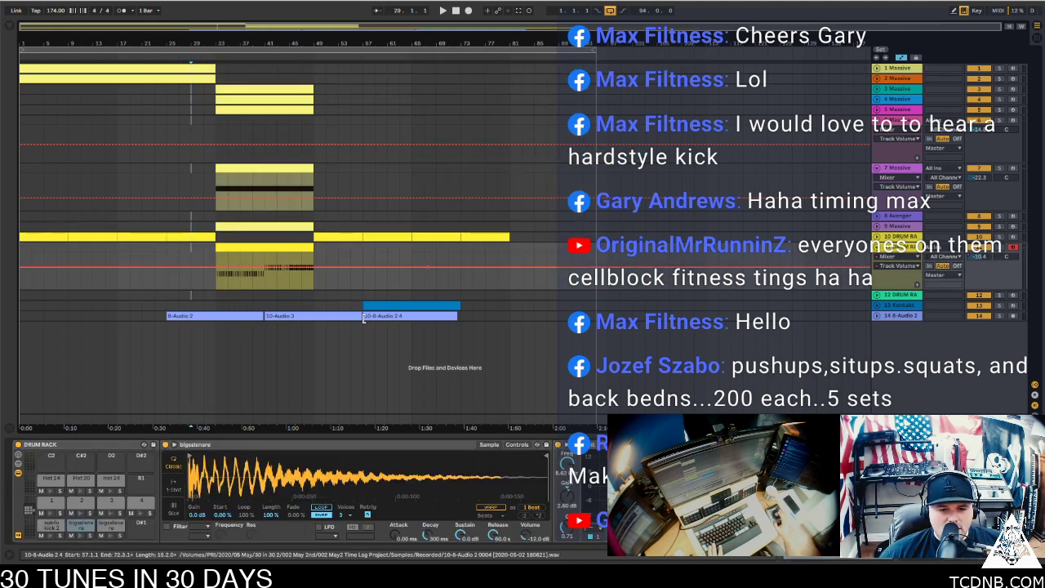
click(399, 316)
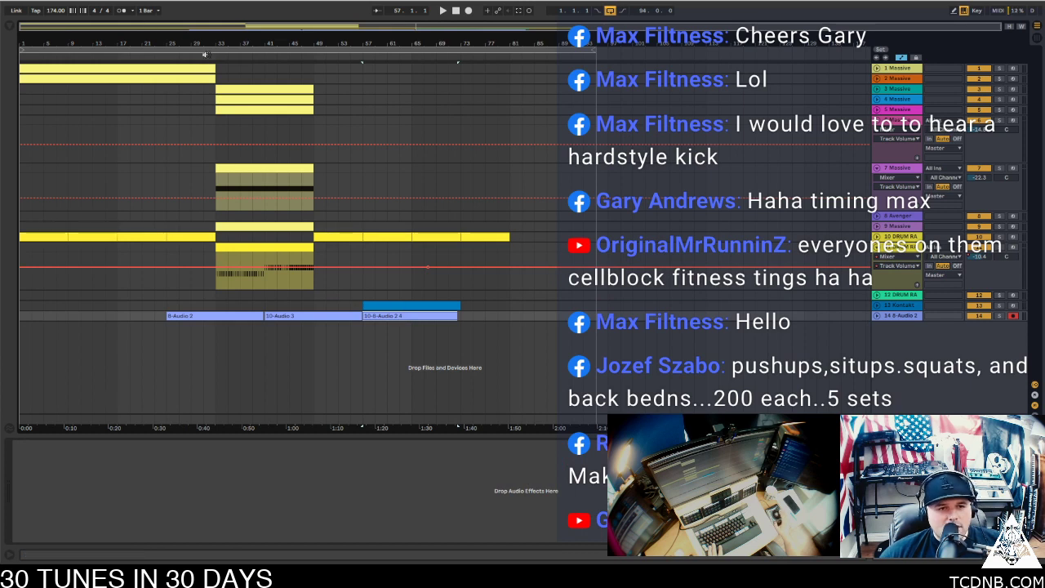
drag(399, 315, 103, 315)
click(45, 69)
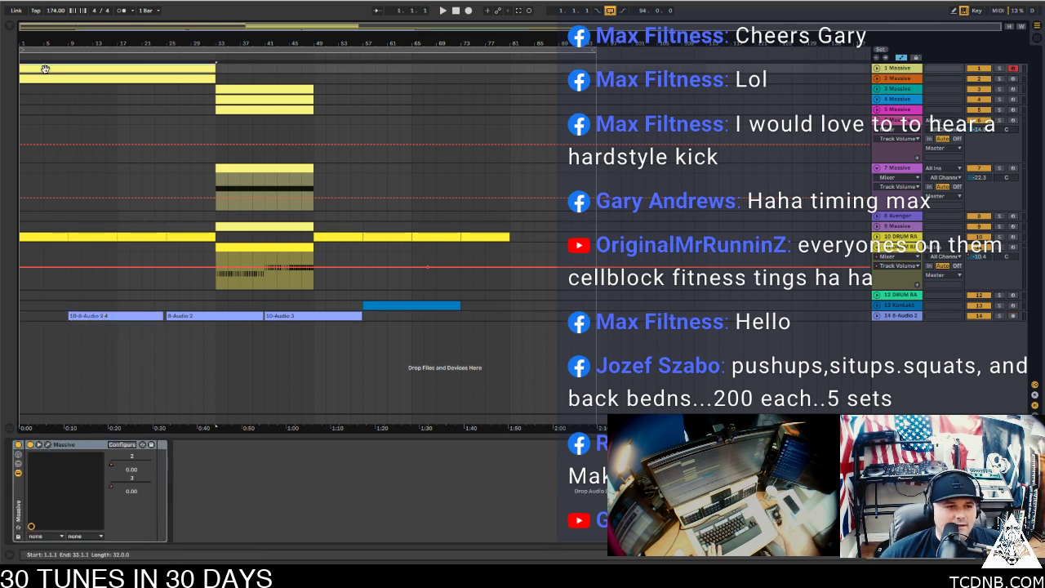
Play the arrangement, add a new audio track below 14 8-Audio 2, and record a short take on it from bar 97
key(space)
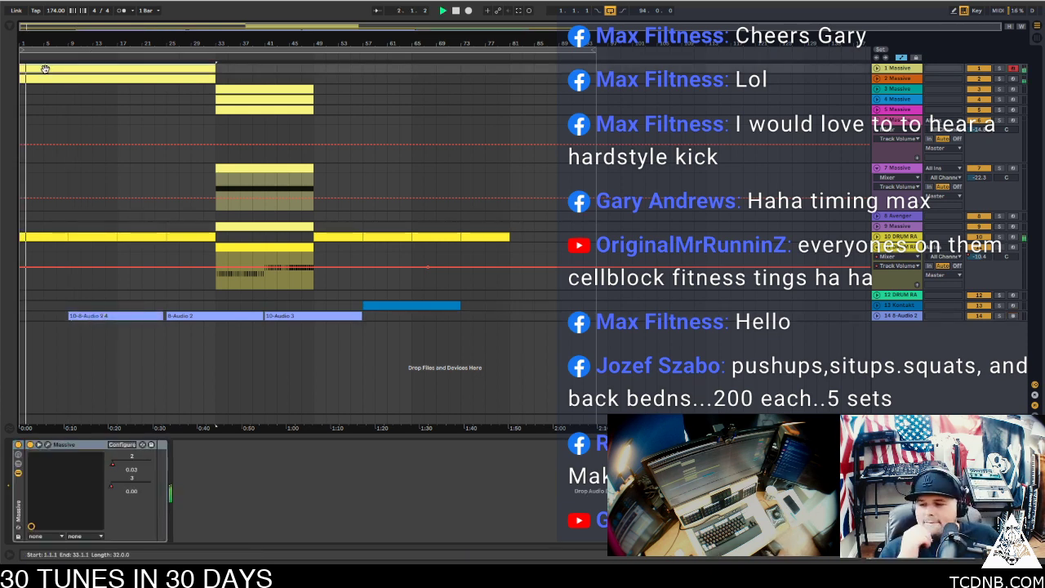
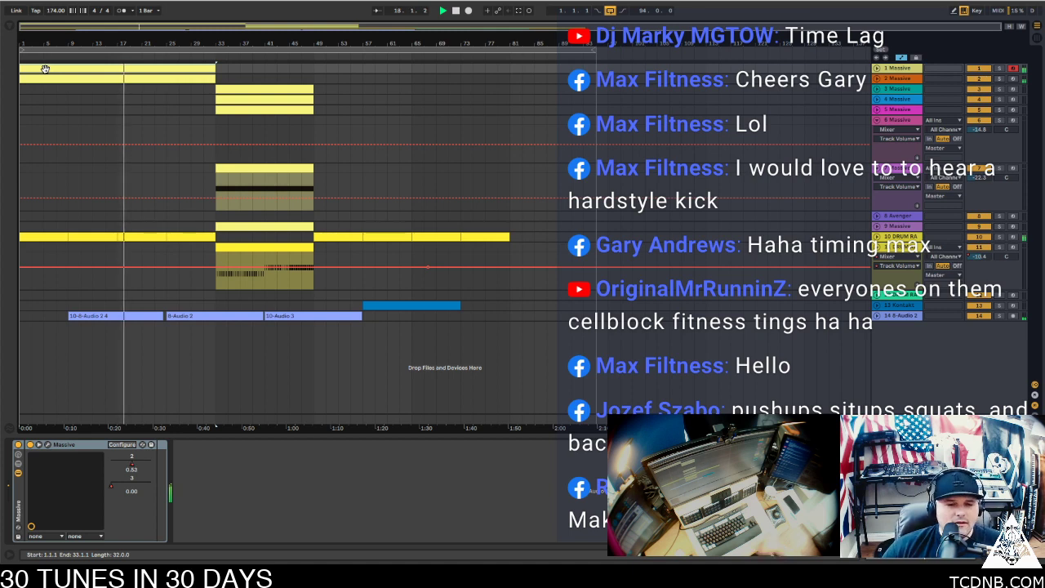
click(901, 316)
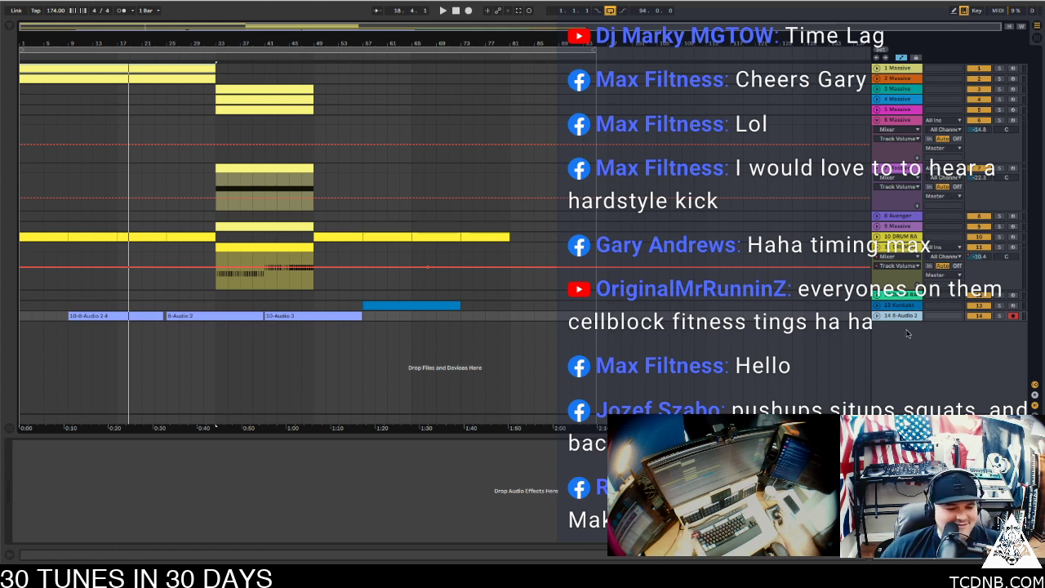
key(ctrl+t)
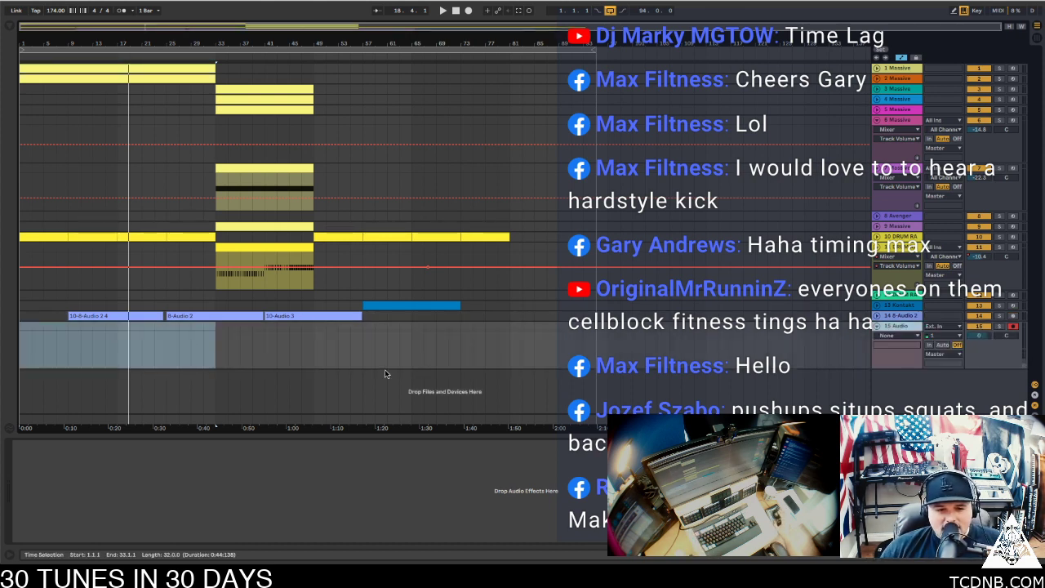
click(413, 334)
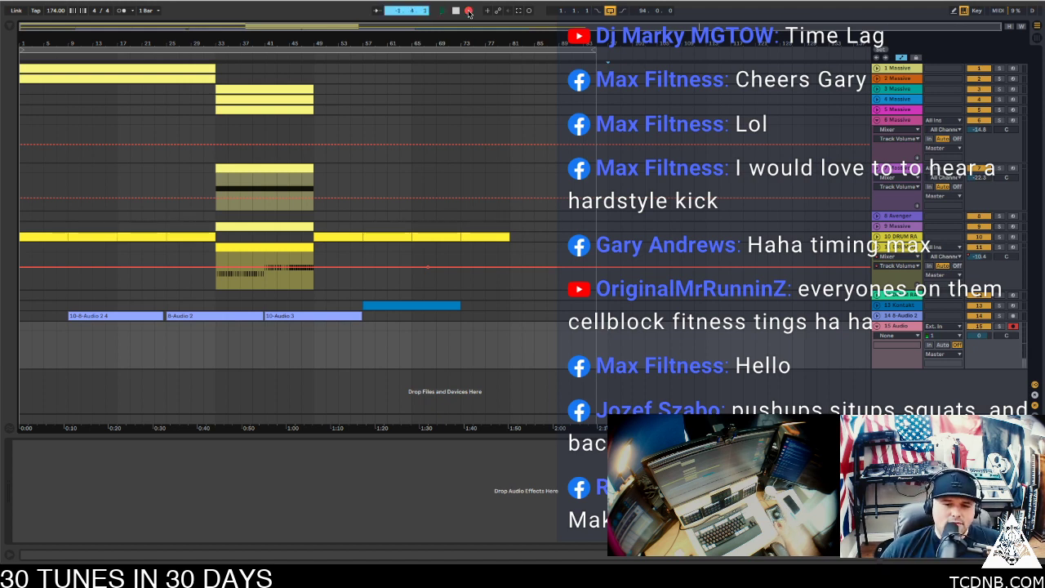
click(469, 11)
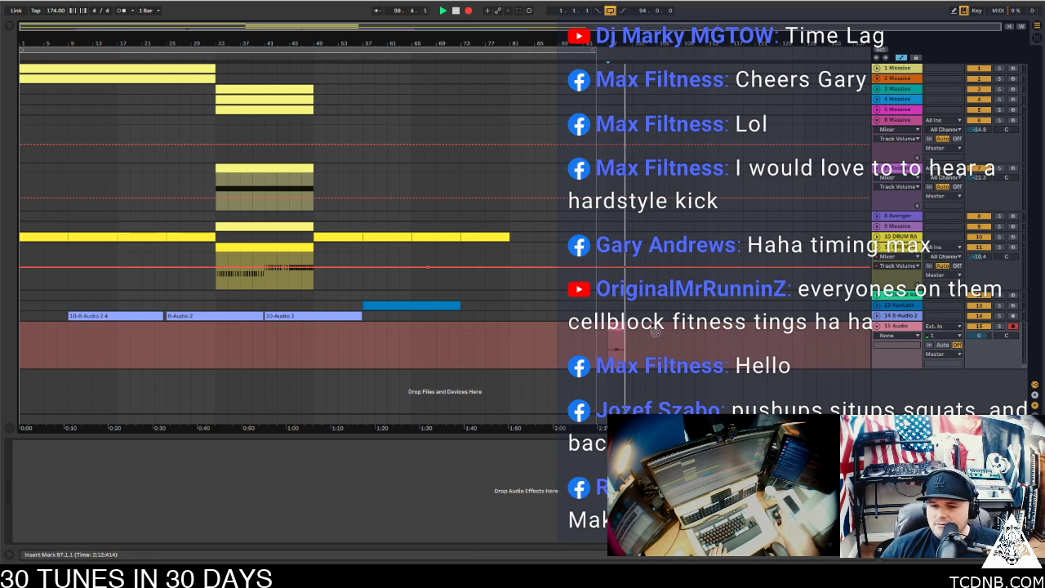
key(space)
Play back the new track 15 recording and examine its waveform in the clip editor
key(space)
double_click(620, 327)
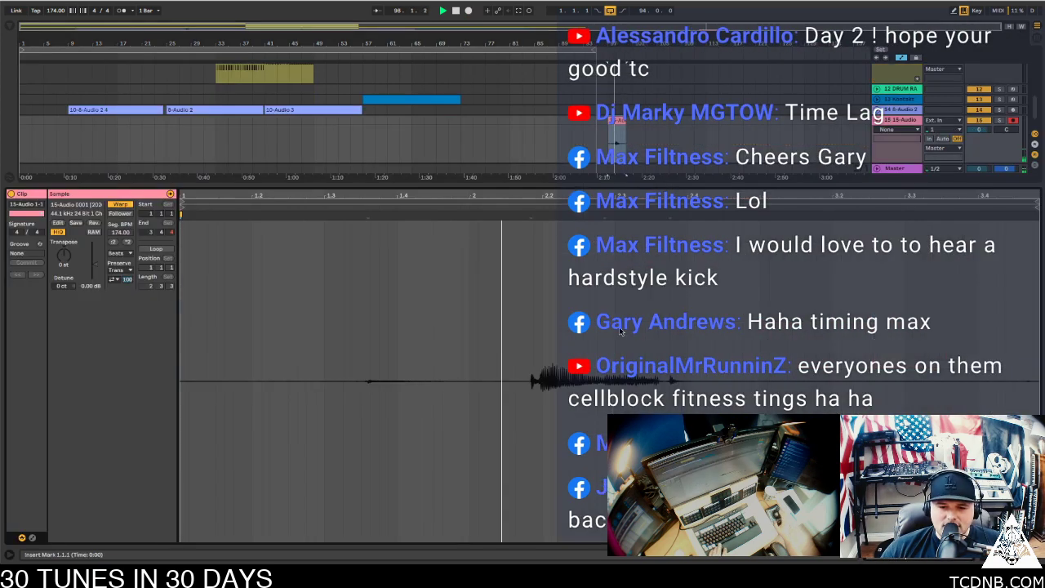
key(space)
key(ctrl+alt+l)
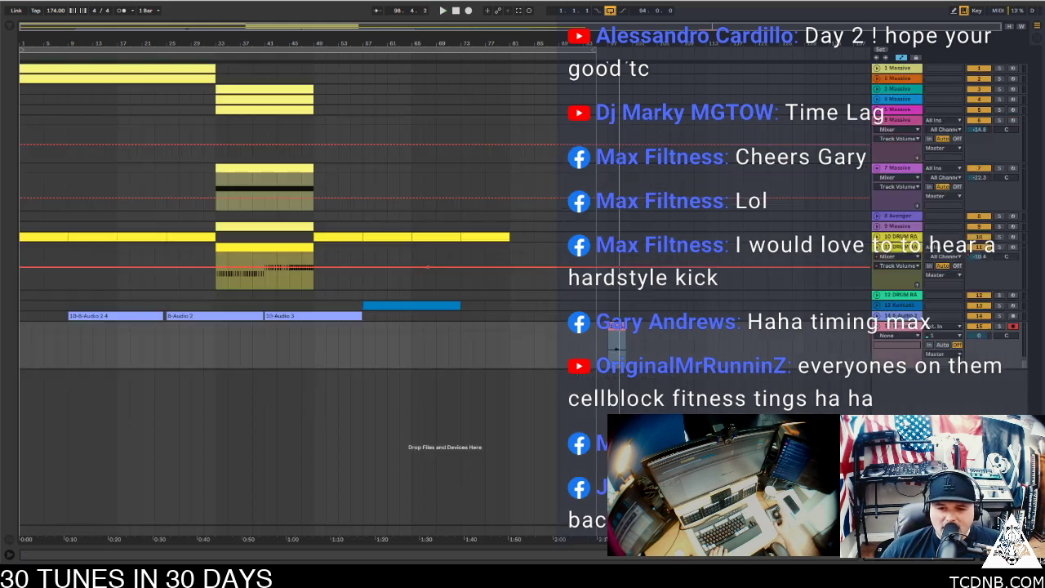
Trim the silence from the start of the track 15 recording so the clip begins at 98.1.4
click(617, 328)
key(plus)
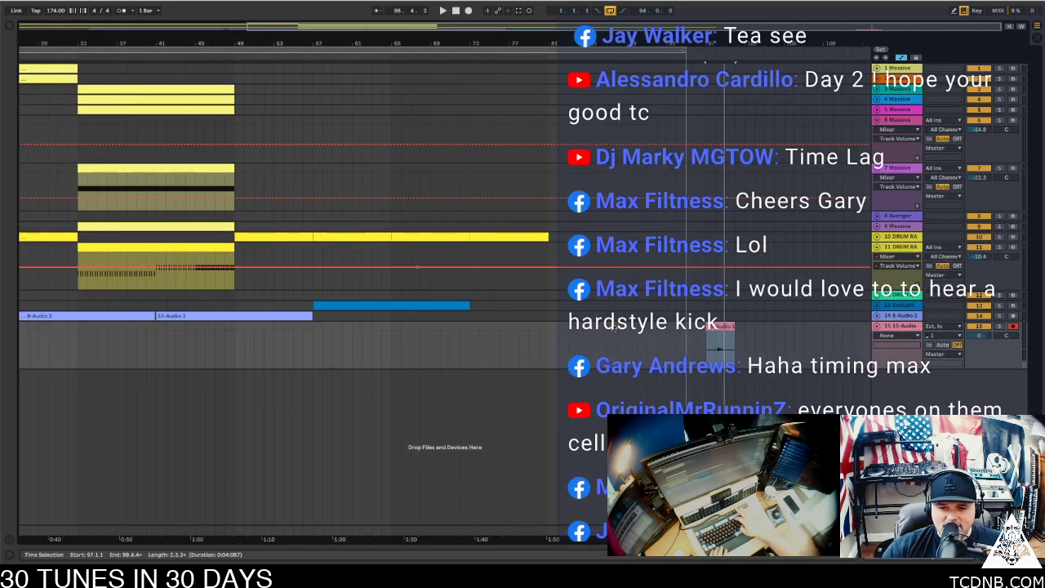
key(plus)
key(plus)
key(plus)
key(plus)
key(plus)
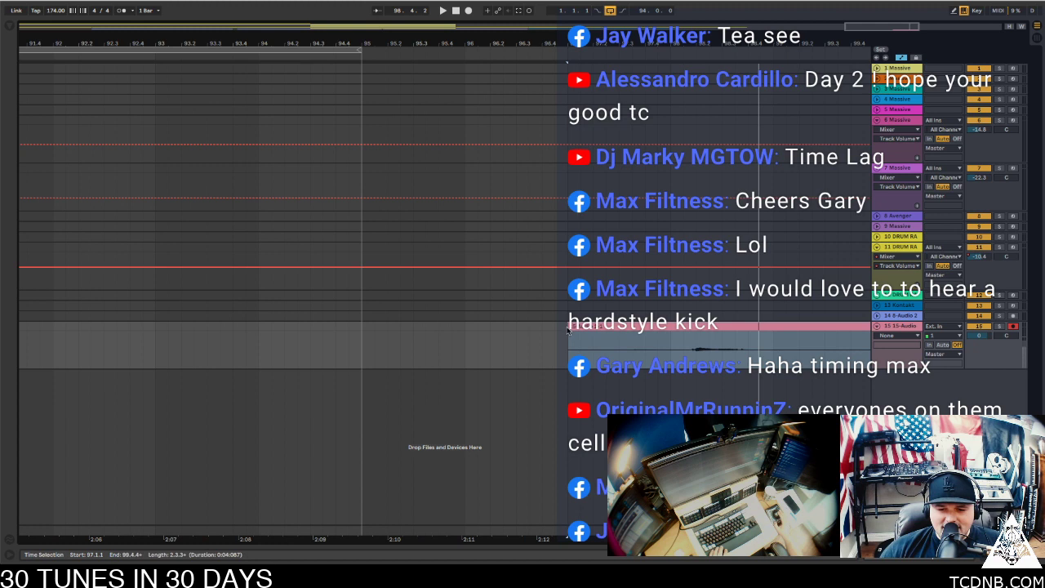
drag(568, 330, 681, 342)
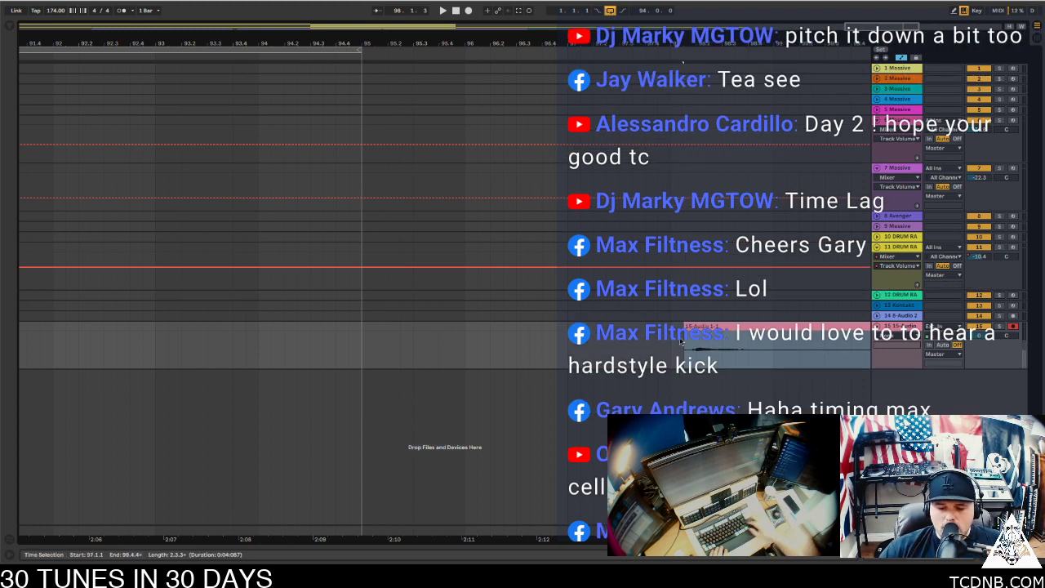
key(plus)
key(plus)
key(plus)
drag(688, 331, 733, 324)
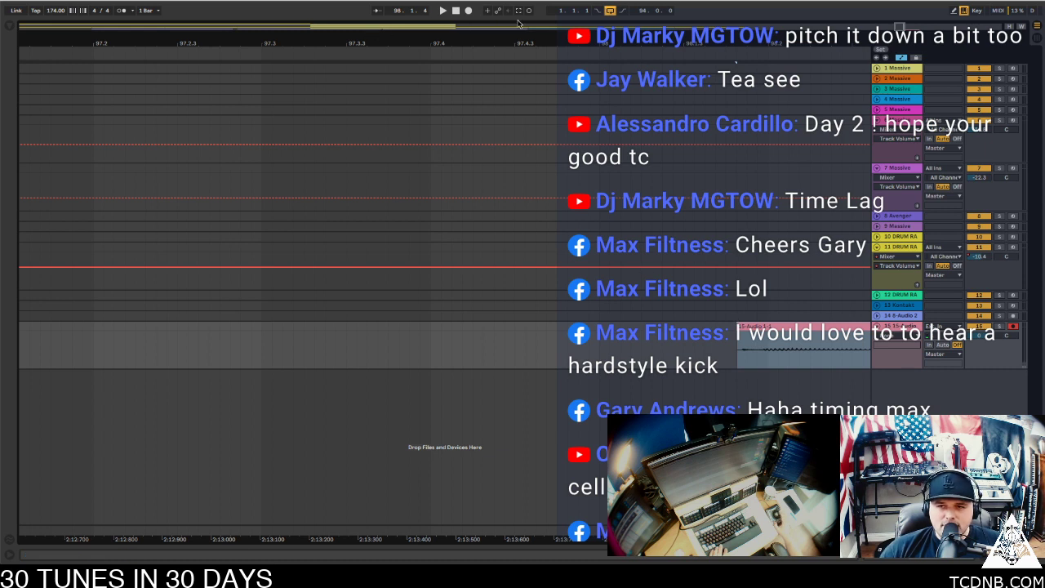
drag(901, 26, 901, 4)
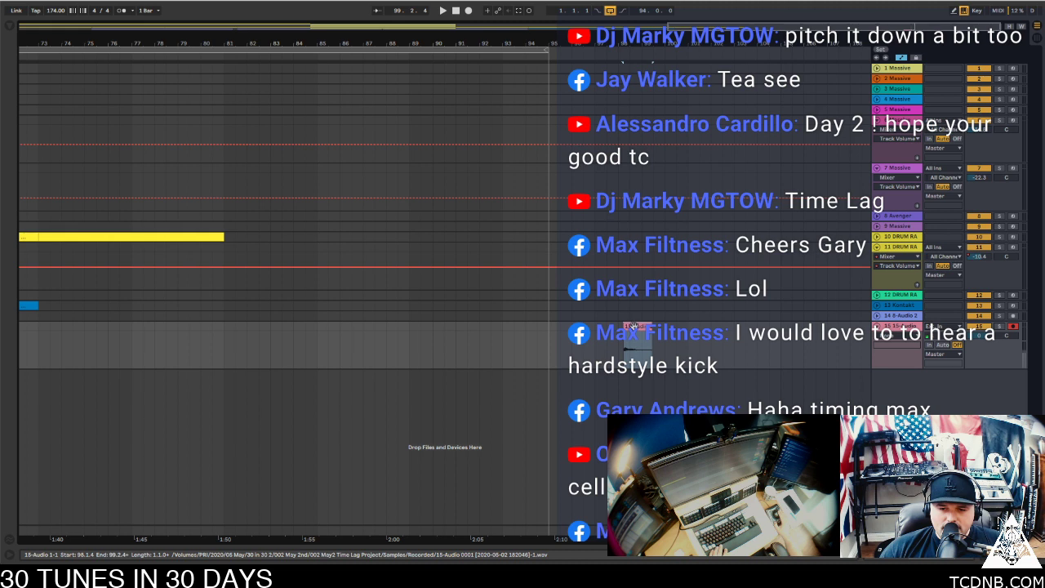
Transpose the recorded track 15 clip to -5 st and set its warp mode to Complex
double_click(636, 330)
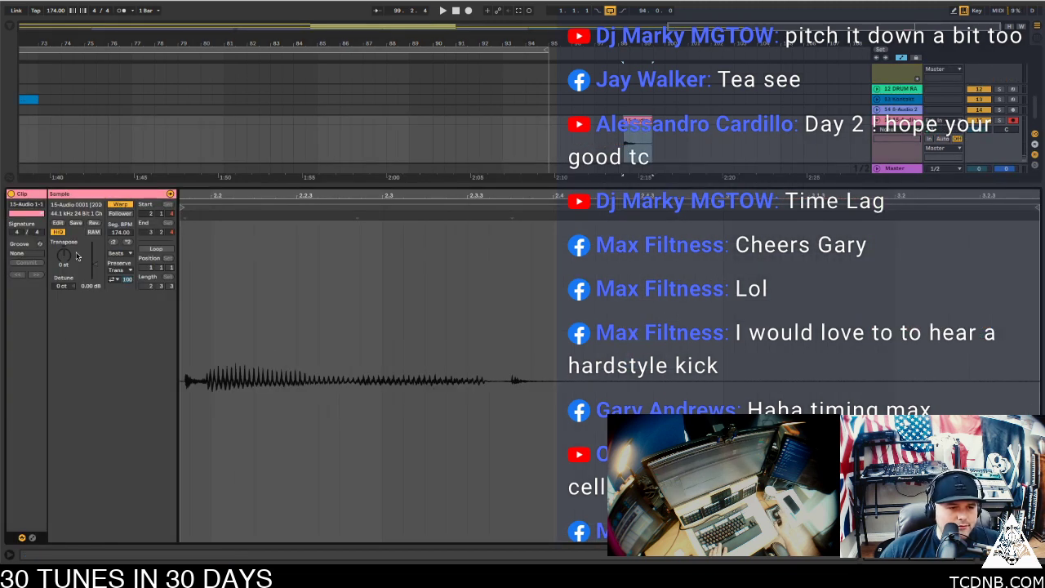
drag(64, 255, 64, 271)
key(space)
key(space)
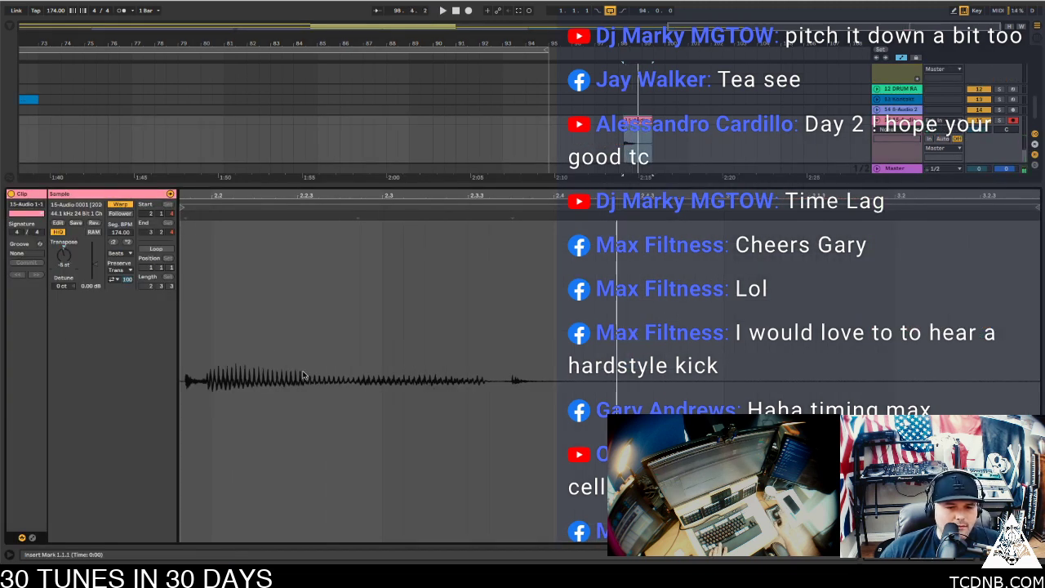
click(129, 255)
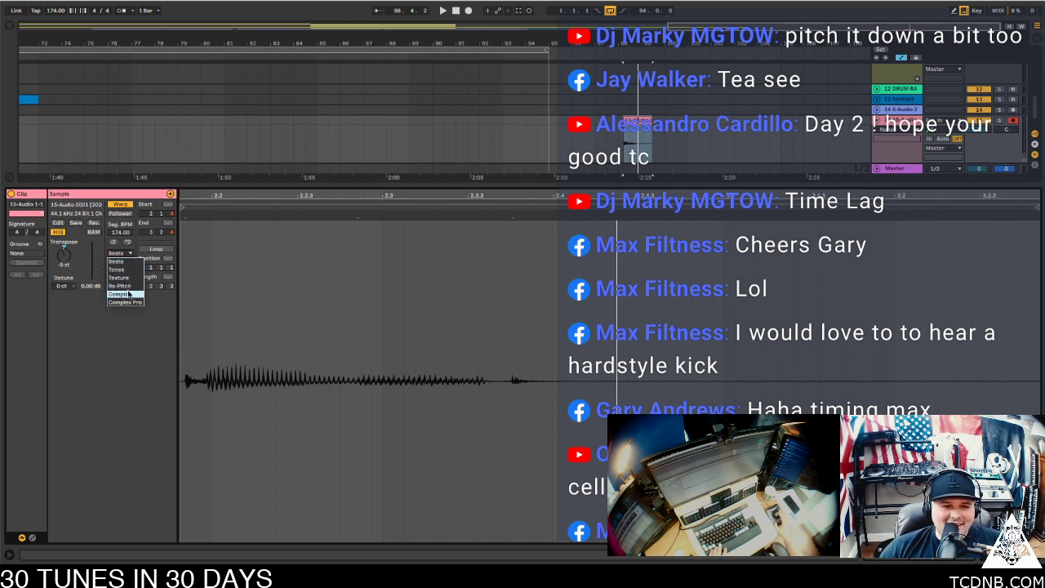
click(128, 294)
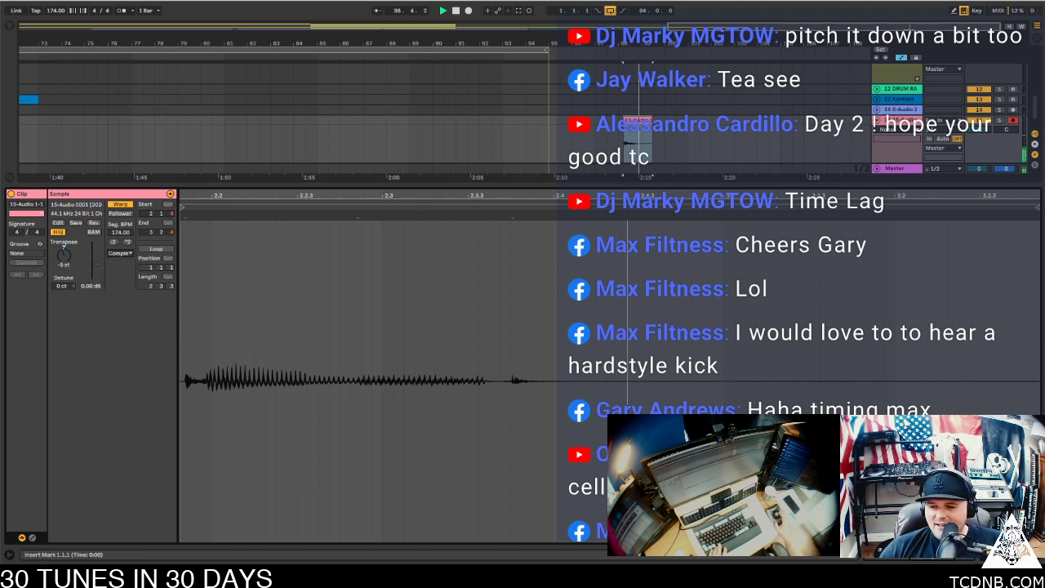
Copy the trimmed track 15 clip to bar 33, placing its start at 33.1.4
click(1033, 555)
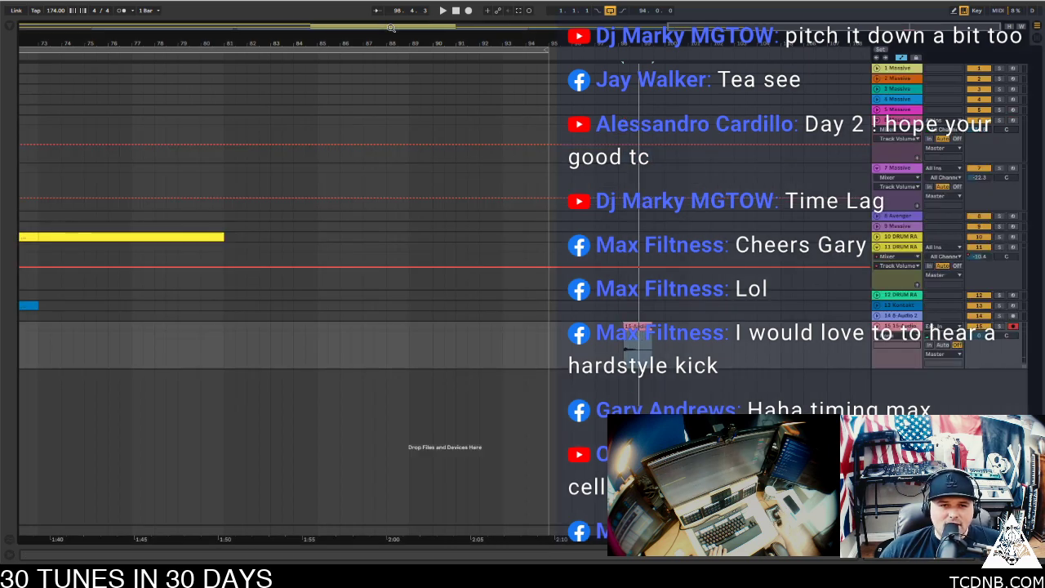
drag(391, 28, 522, 59)
drag(482, 28, 827, 61)
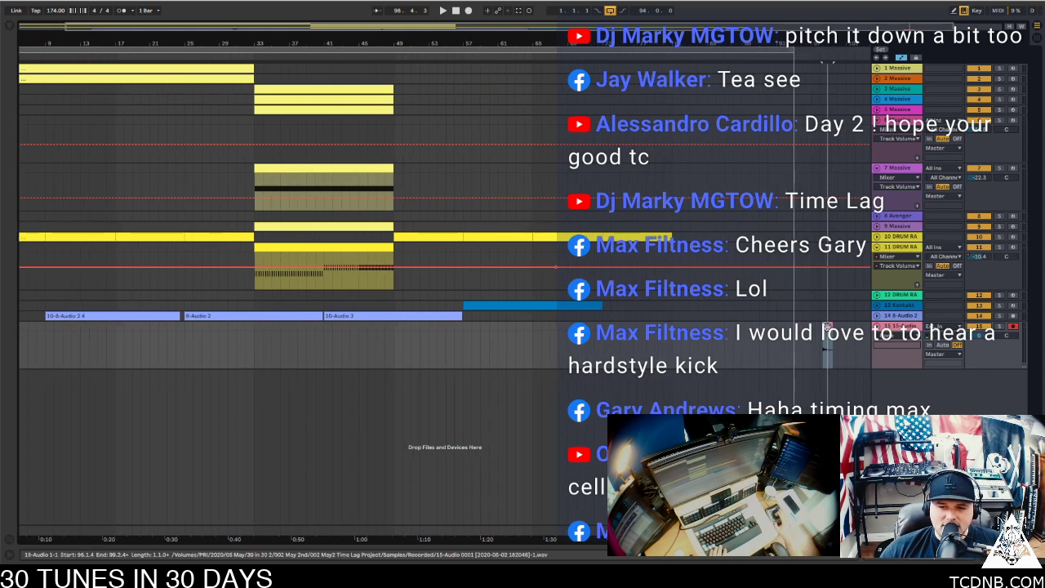
click(260, 328)
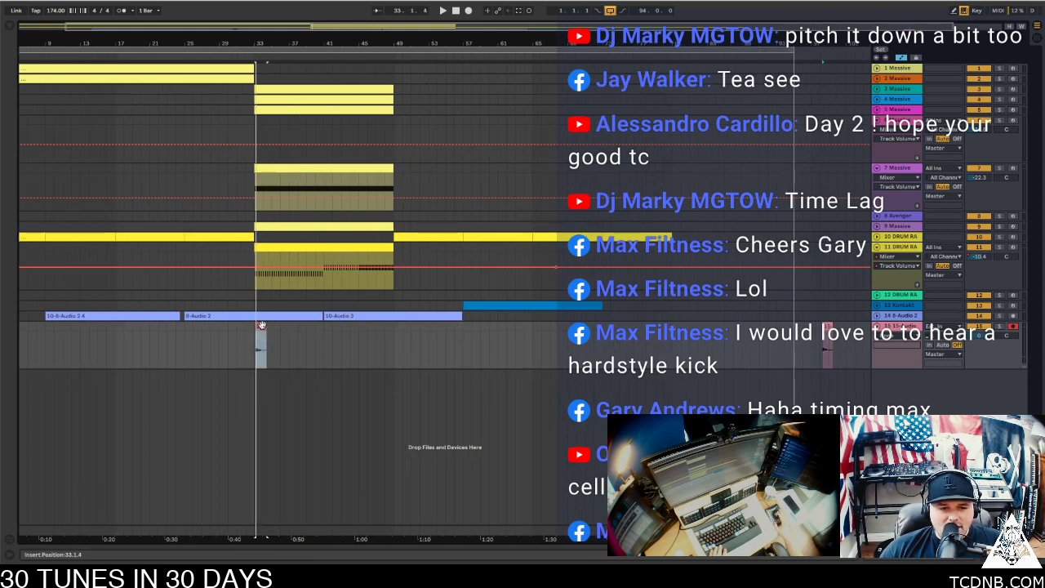
click(261, 327)
key(z)
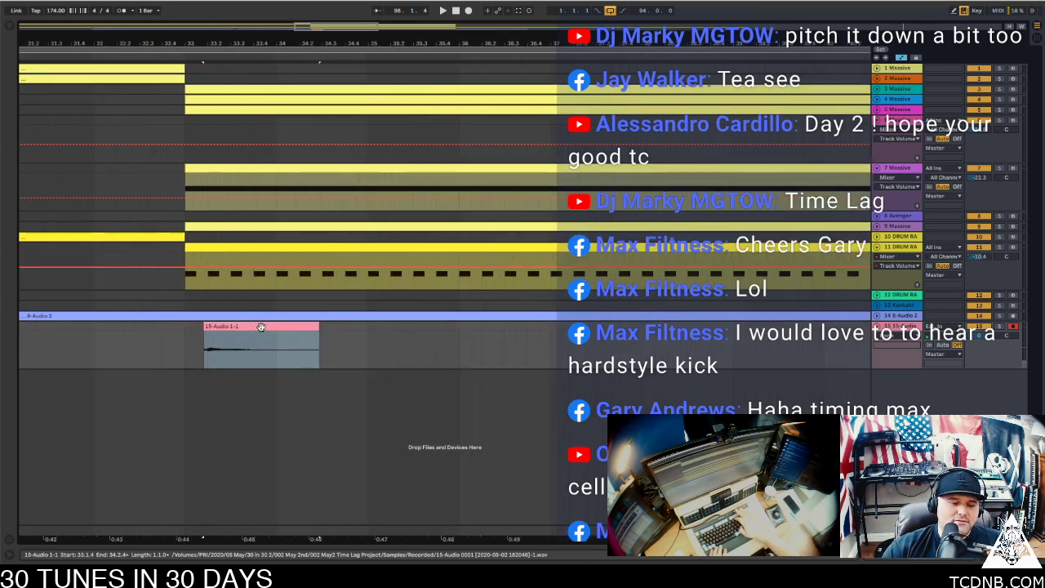
Move the copied clip's start to 33.1.1, solo track 15, and play it back
key(space)
key(space)
drag(228, 328, 211, 327)
key(space)
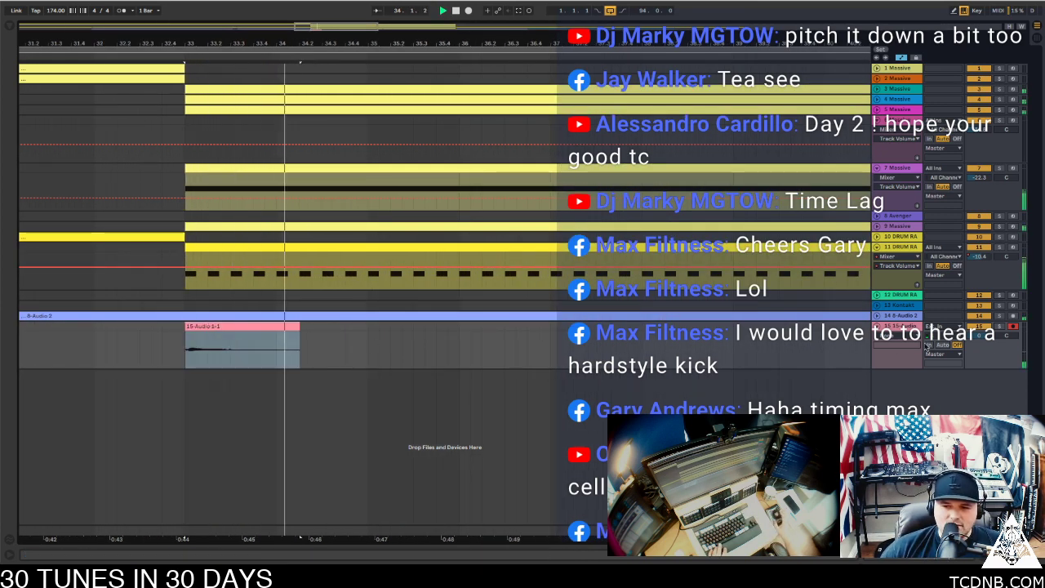
click(1001, 327)
key(space)
key(space)
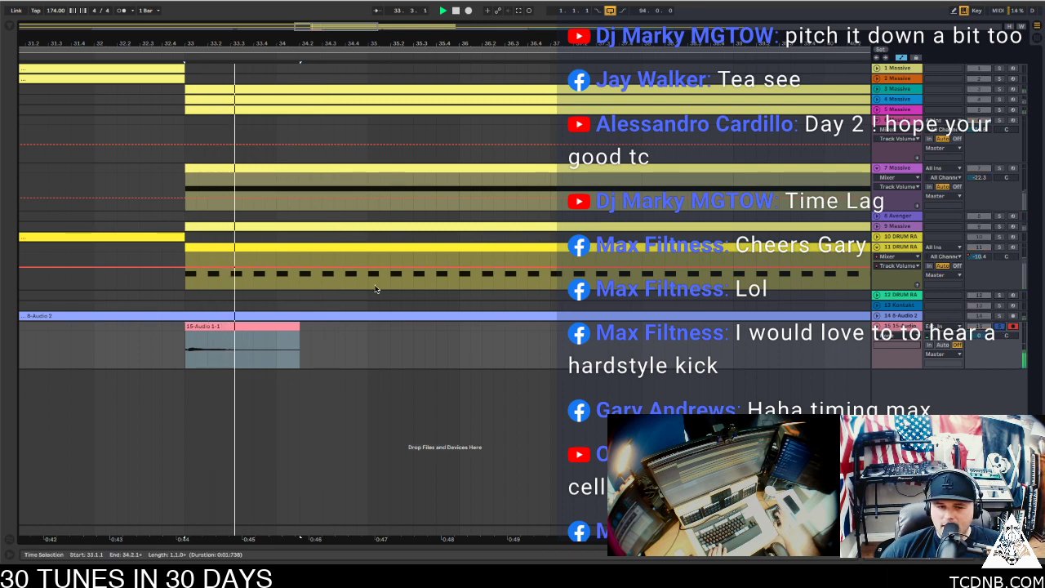
key(space)
Shorten the bar 33 clip on track 15 to end at 33.4.1 and consolidate it
drag(298, 329, 253, 328)
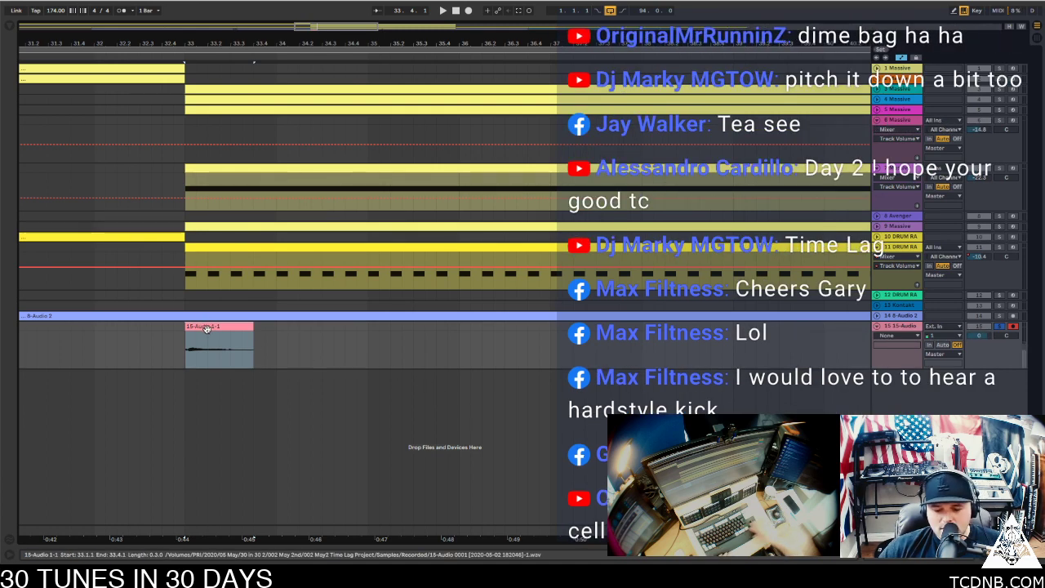
key(super+j)
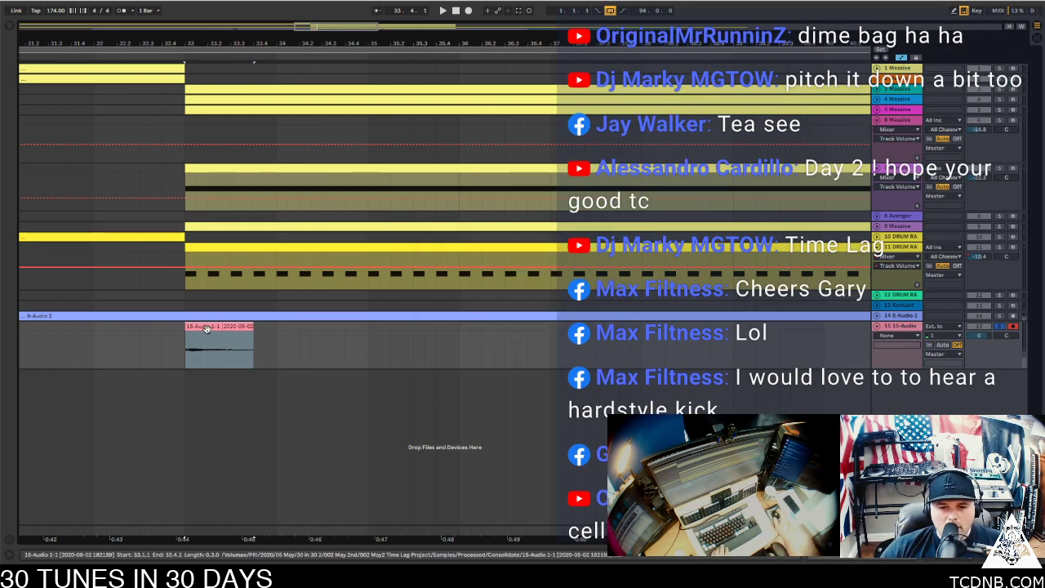
Add EQ Eight and the Eventide H3000 Factory plug-in to track 15's device chain
click(943, 555)
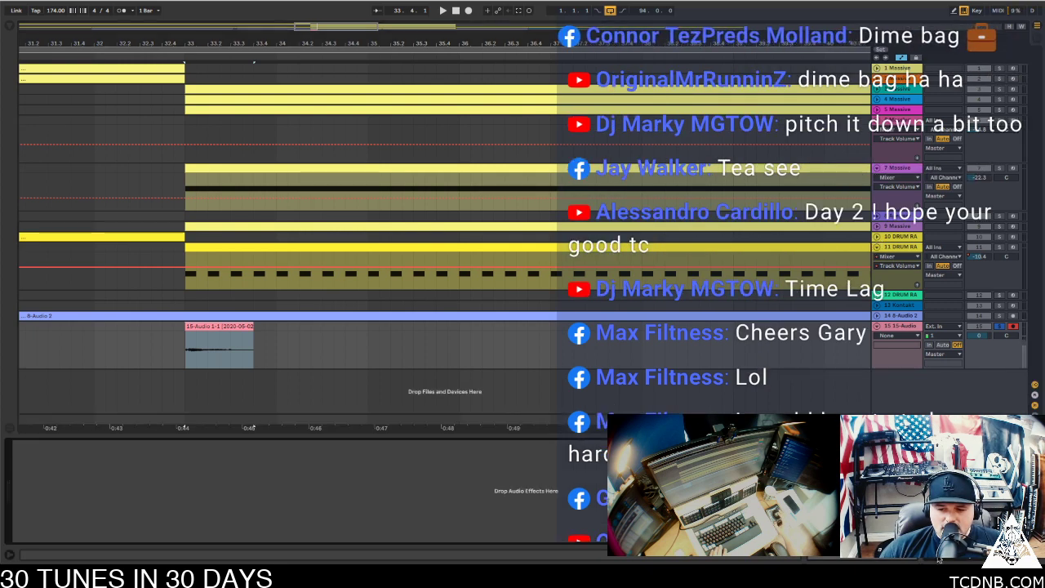
click(25, 26)
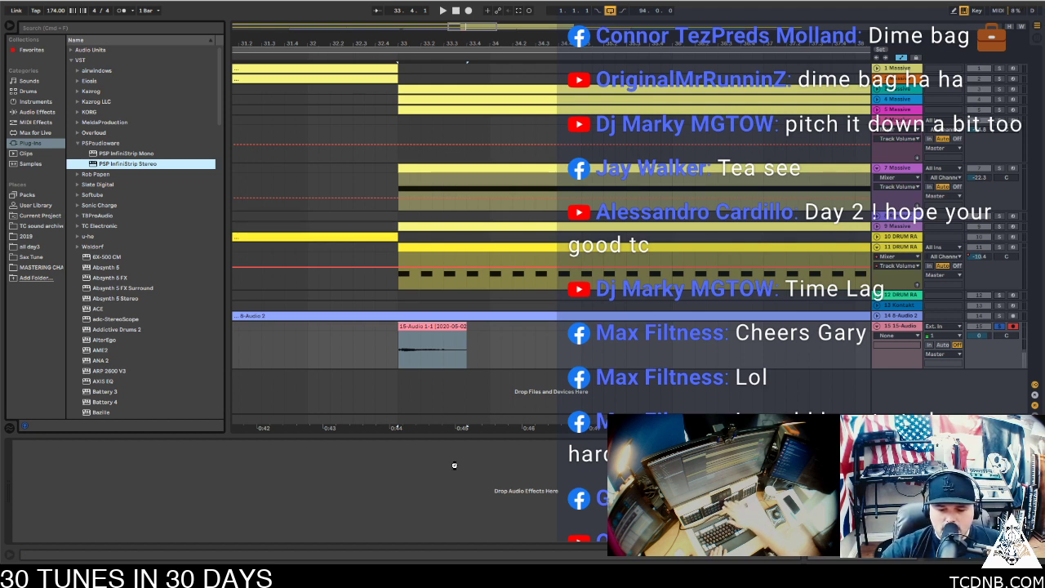
key(ctrl+v)
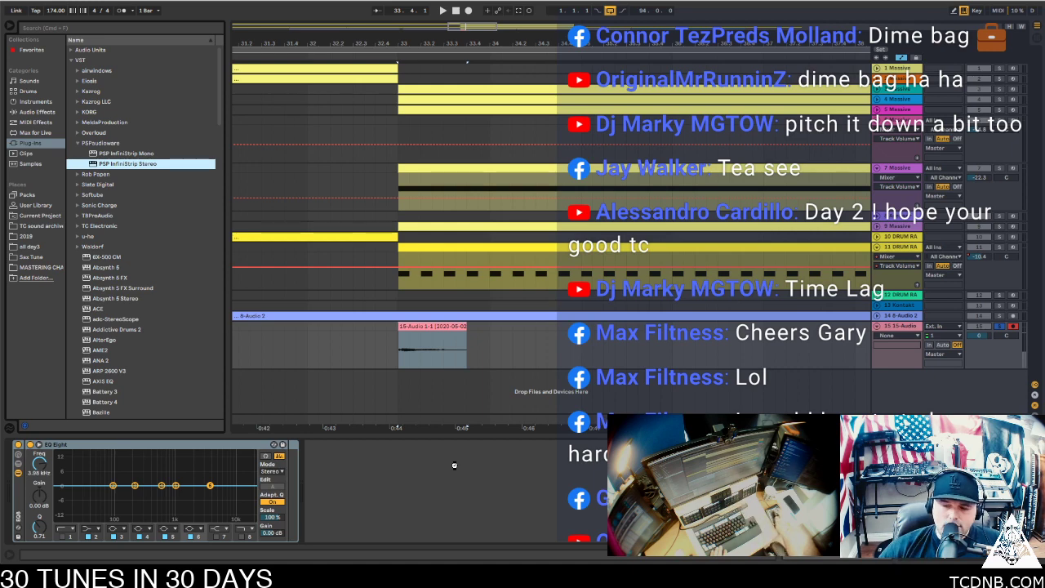
key(super+v)
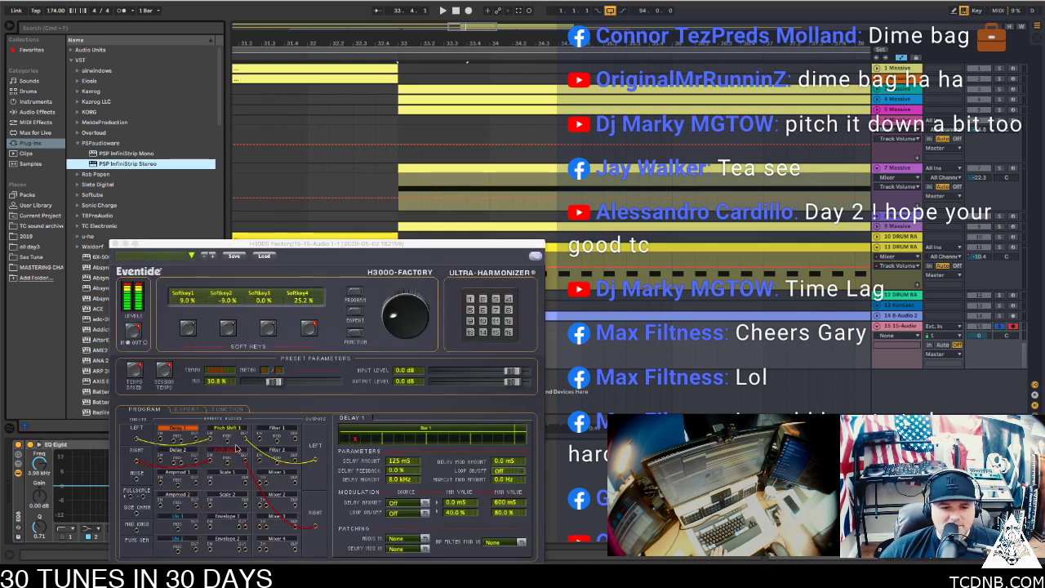
click(116, 244)
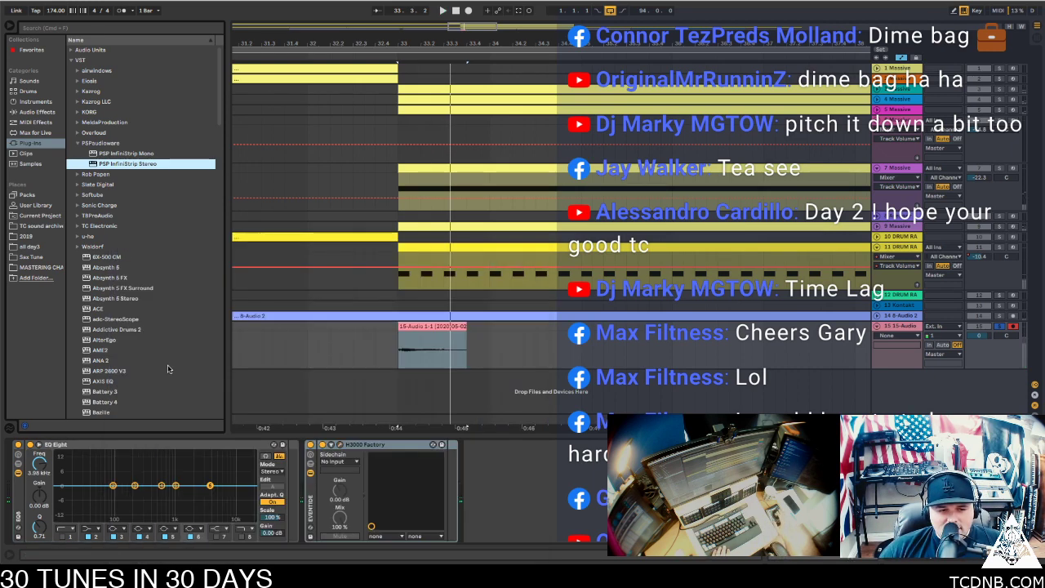
Add Convolution Reverb after H3000 Factory on track 15, set its type to 10 Strange Places, and audition the clip
click(543, 484)
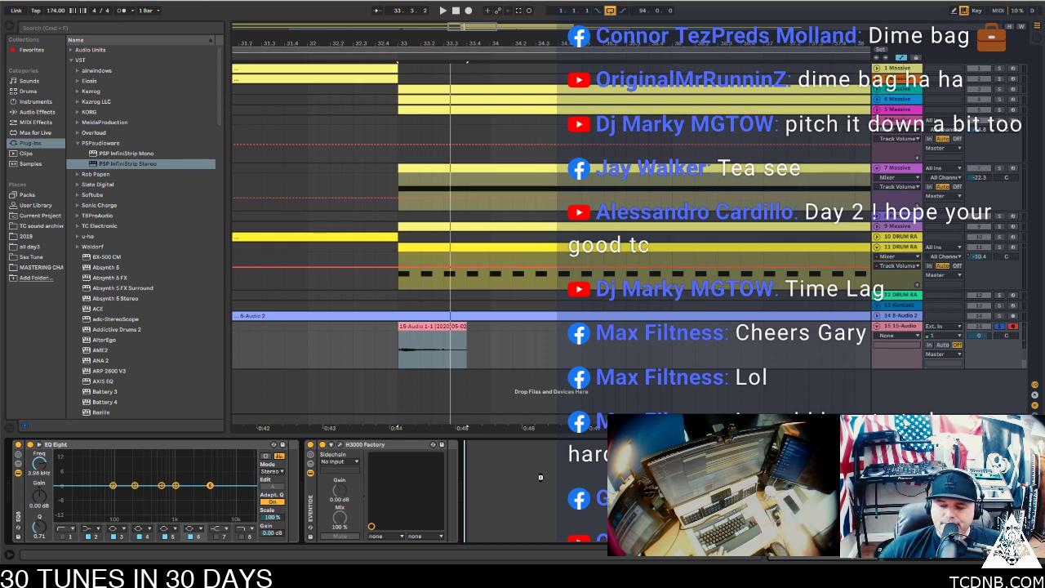
drag(540, 478, 541, 478)
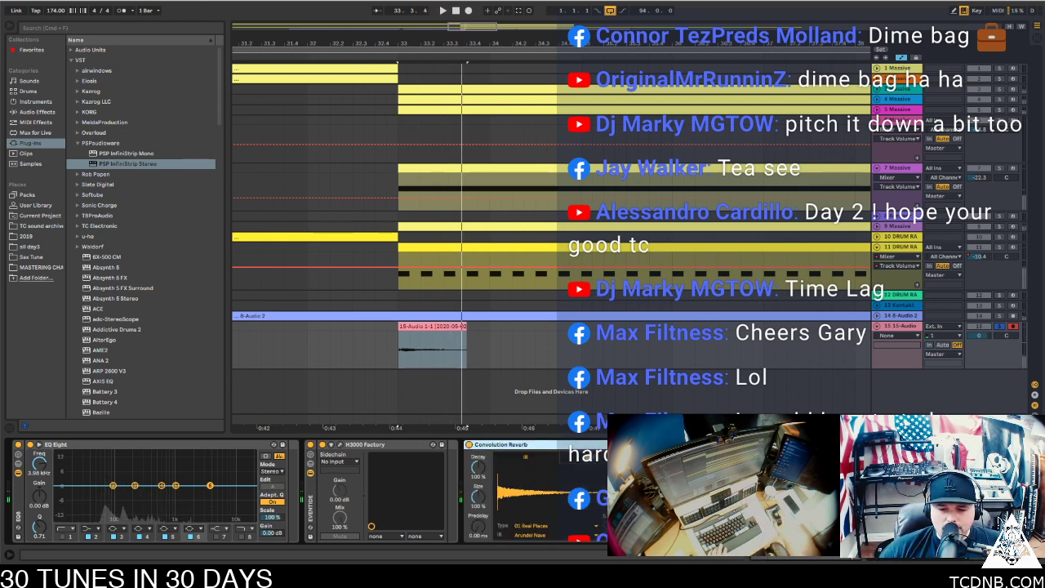
click(535, 525)
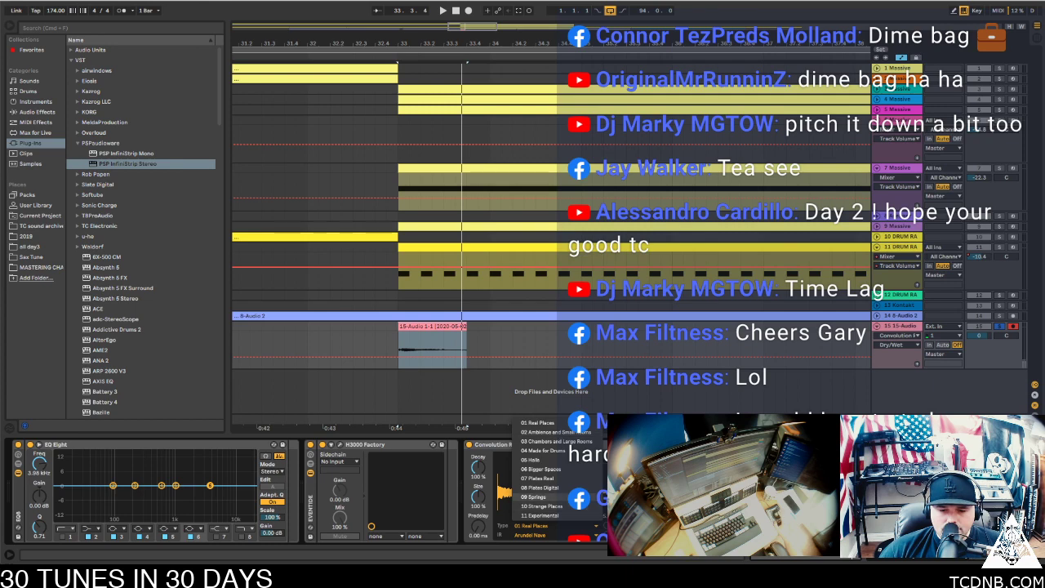
click(572, 507)
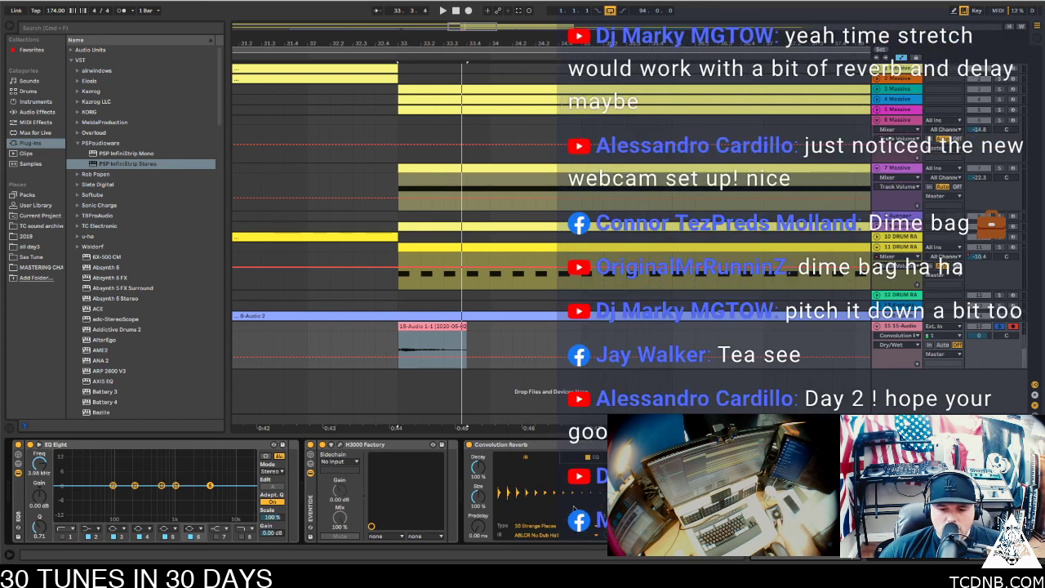
key(space)
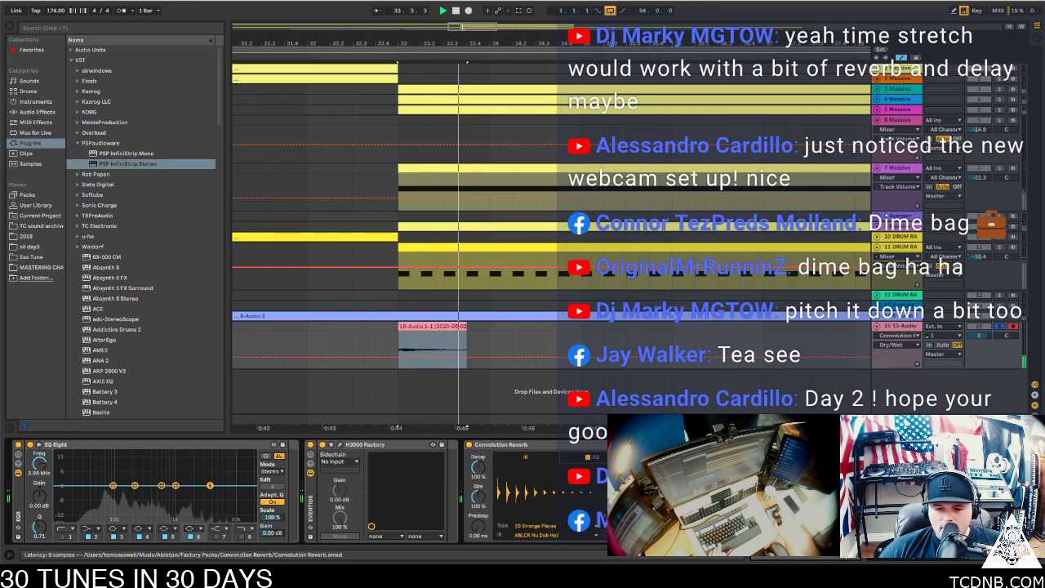
Try the EDSP7500 Dream Chamber LR impulse response in Convolution Reverb and audition the clip
key(space)
click(535, 525)
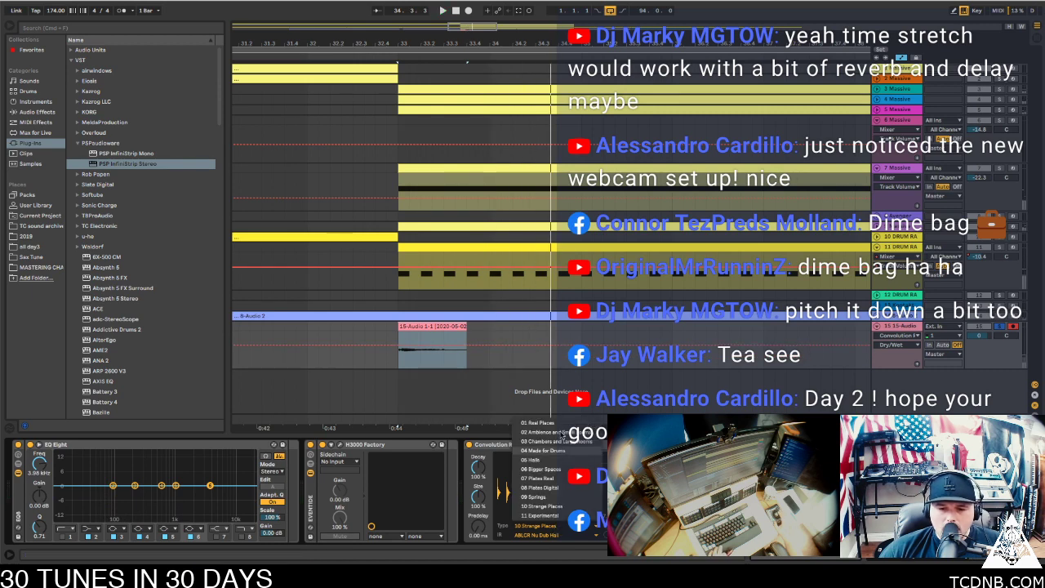
click(532, 535)
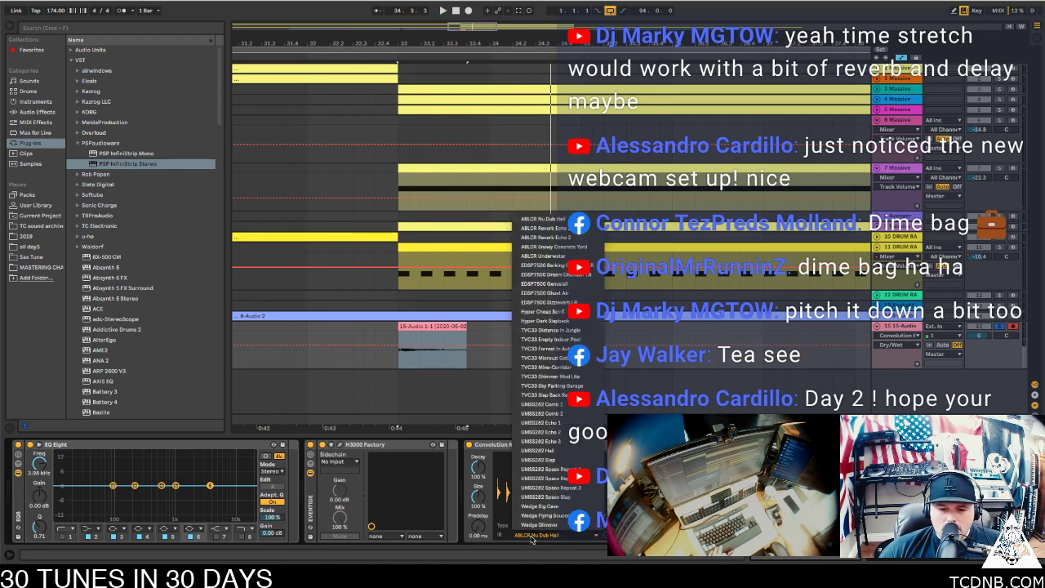
click(551, 278)
key(space)
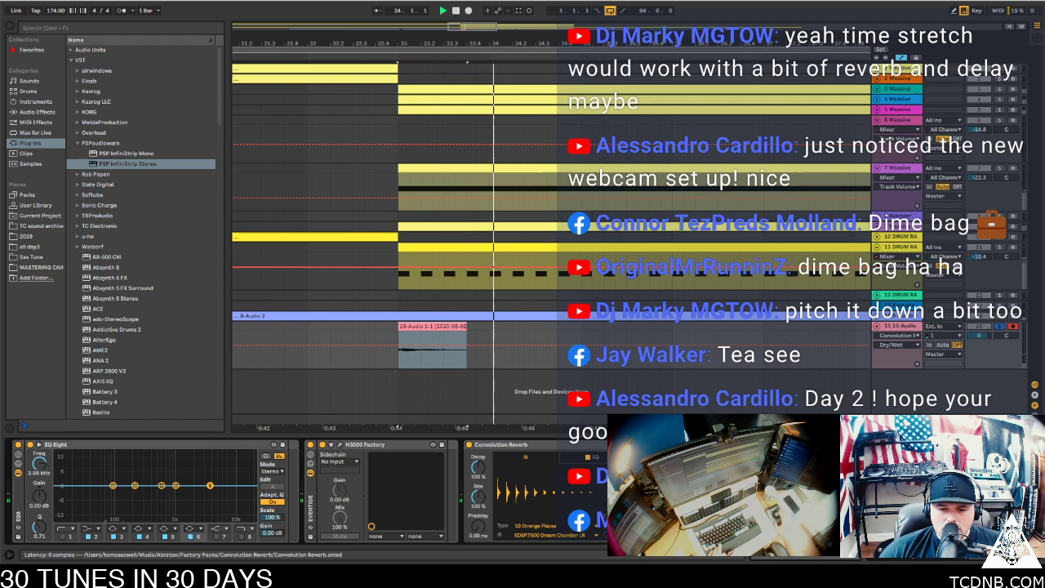
Set Convolution Reverb's type to 08 Plates Digital, audition it, and show its EQ section
click(550, 529)
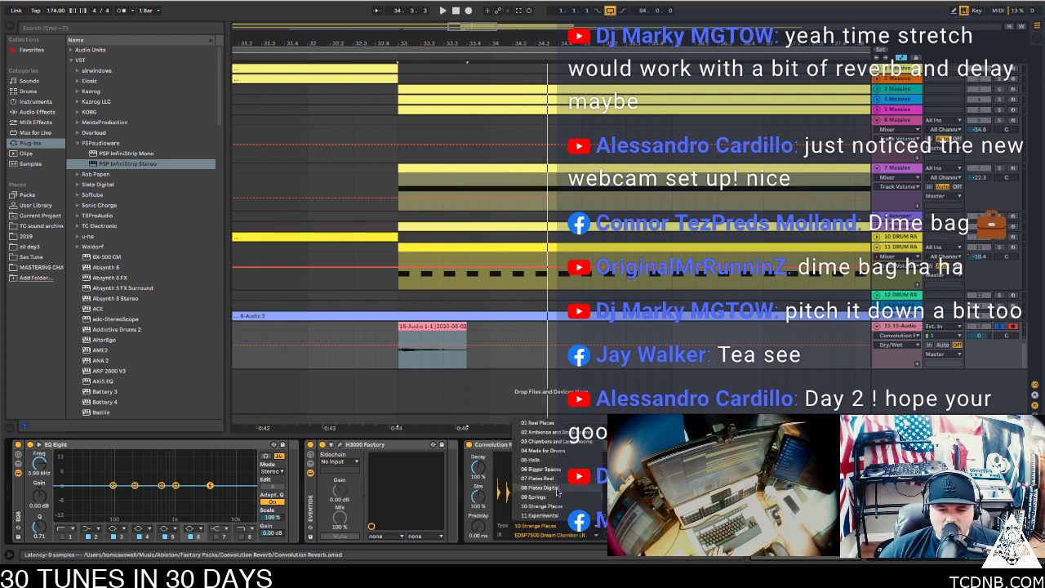
click(555, 488)
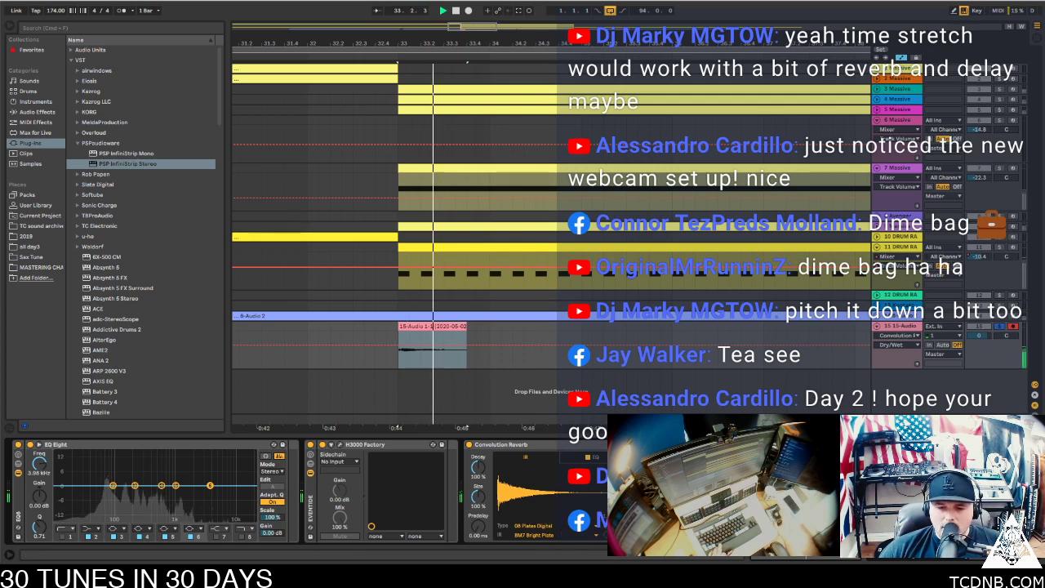
click(596, 457)
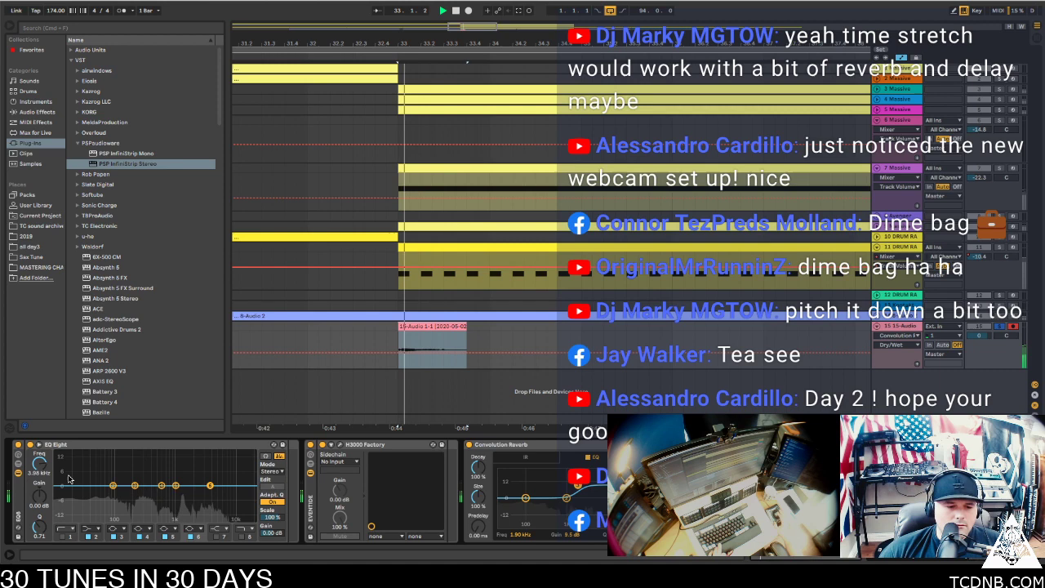
Change EQ Eight's first band on track 15 to a low cut at 115 Hz and audition the clip
click(62, 528)
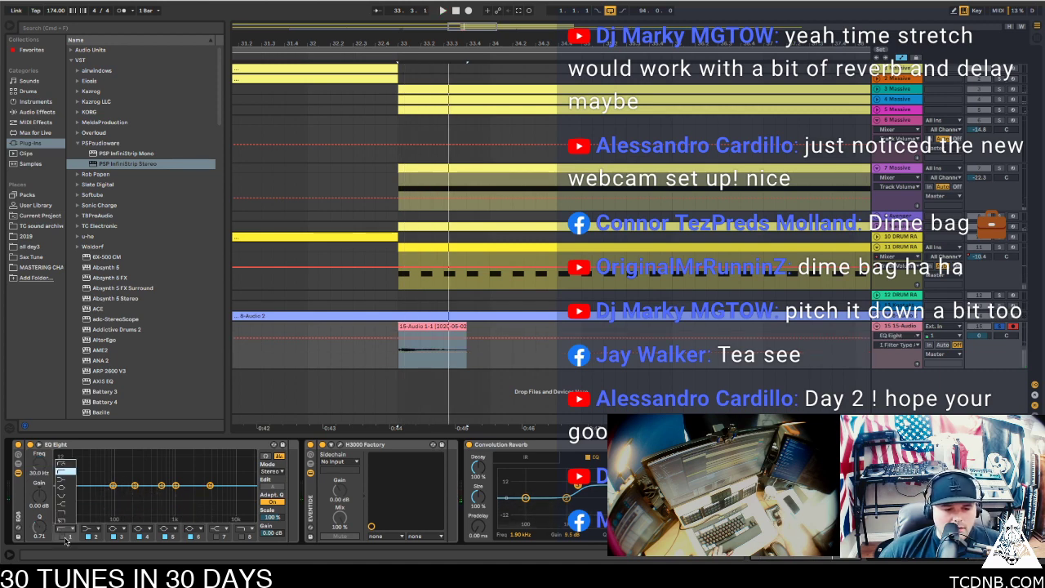
click(65, 540)
click(64, 536)
drag(83, 494, 119, 493)
key(space)
key(space)
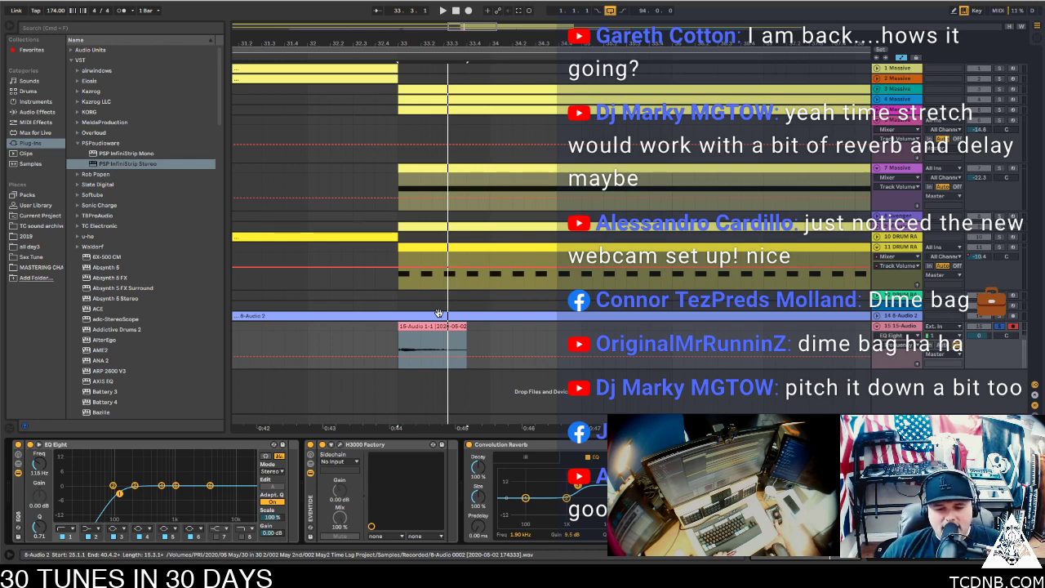
Unsolo track 15 and play the full arrangement from bar 1
click(1001, 327)
drag(484, 27, 483, 3)
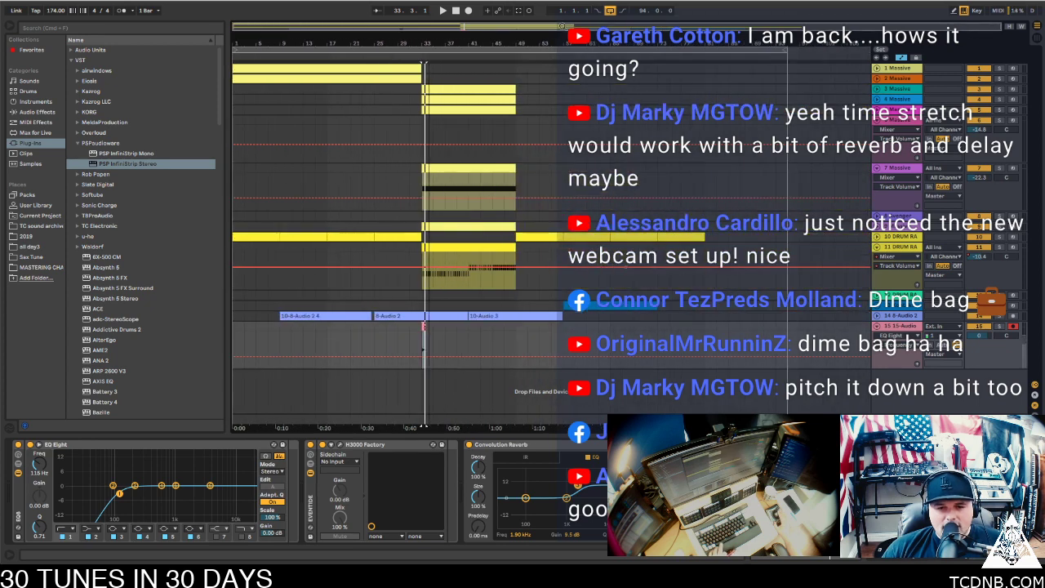
click(259, 65)
key(space)
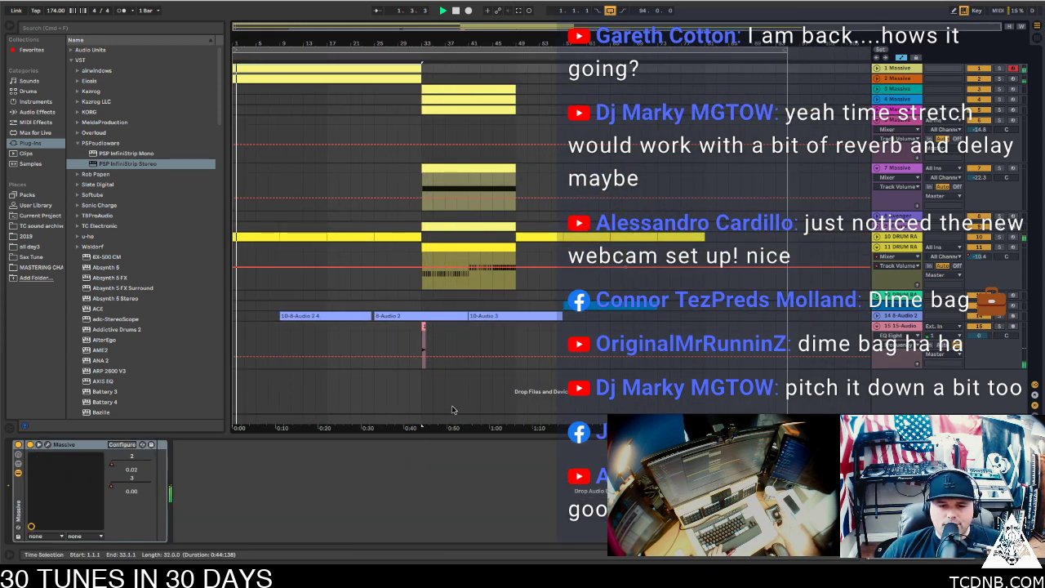
Add FabFilter Pro-L to track 15 and raise its gain to about 21.5 dB while playing from bar 33
click(423, 326)
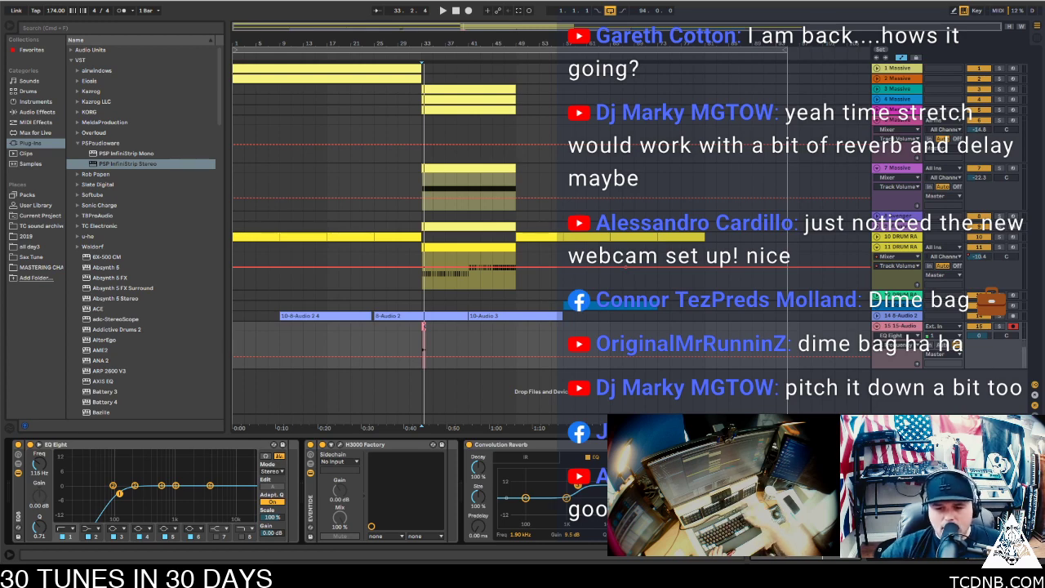
key(ctrl+alt+p)
key(space)
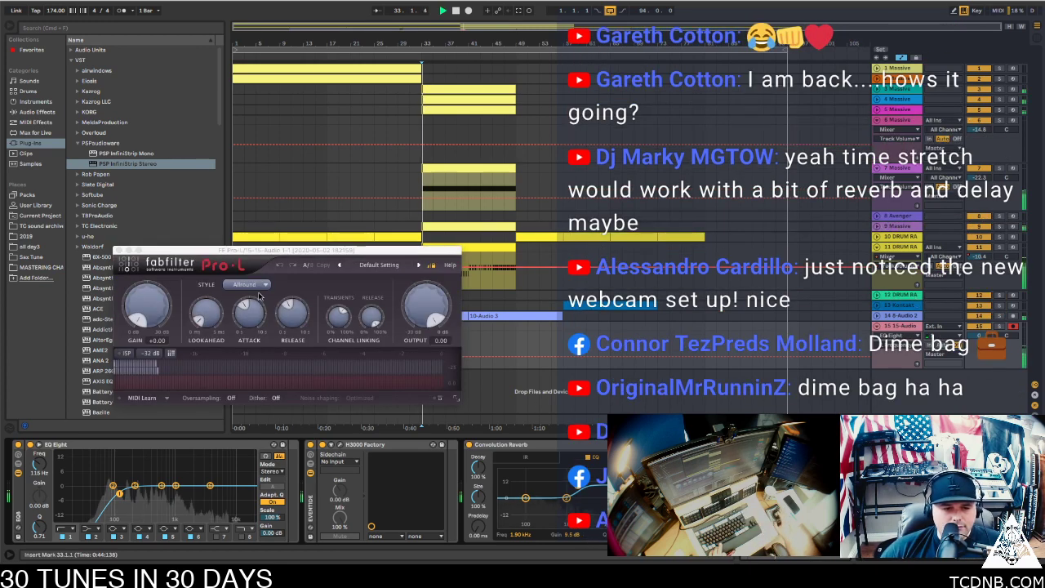
drag(147, 304, 143, 257)
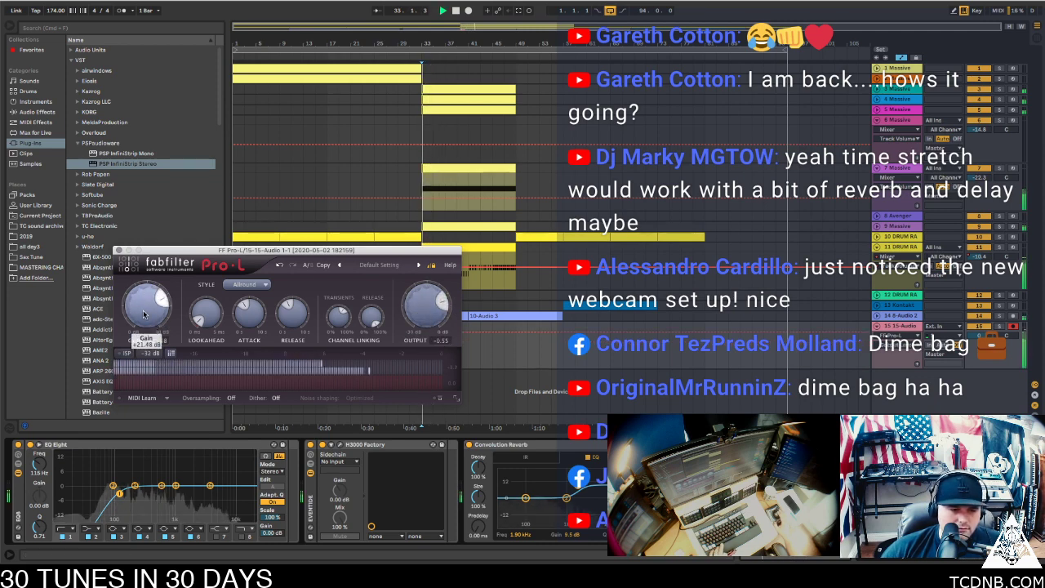
drag(144, 304, 143, 296)
Copy the bar 33 clip on track 15 to 41.1.1 during playback
click(422, 328)
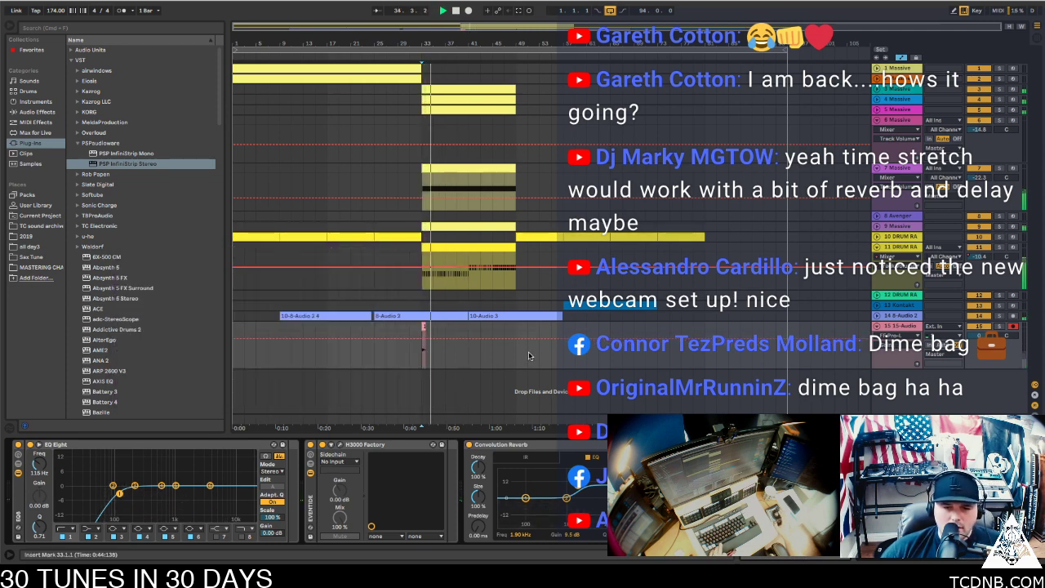
double_click(422, 328)
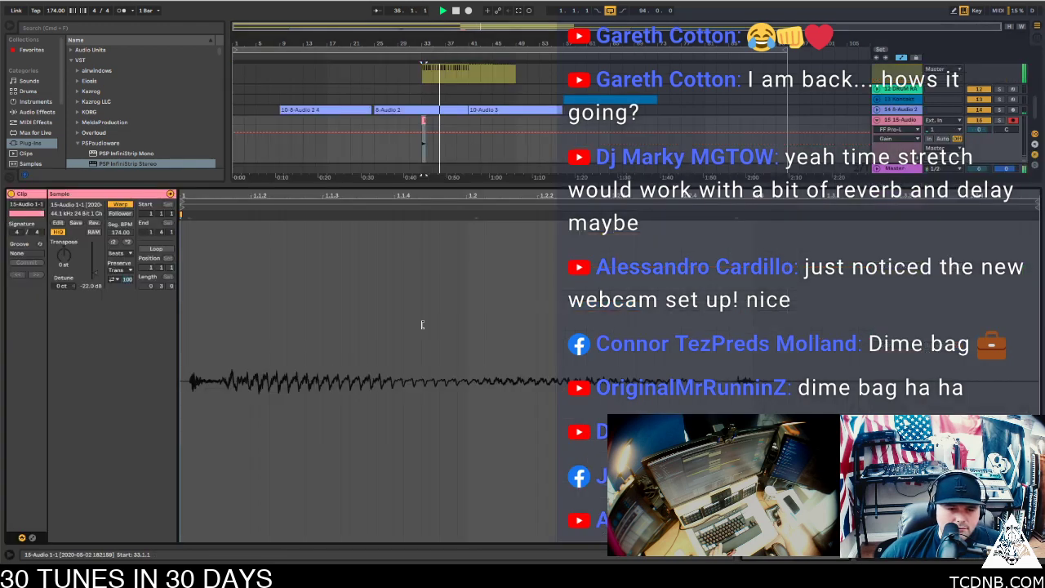
key(super+alt+l)
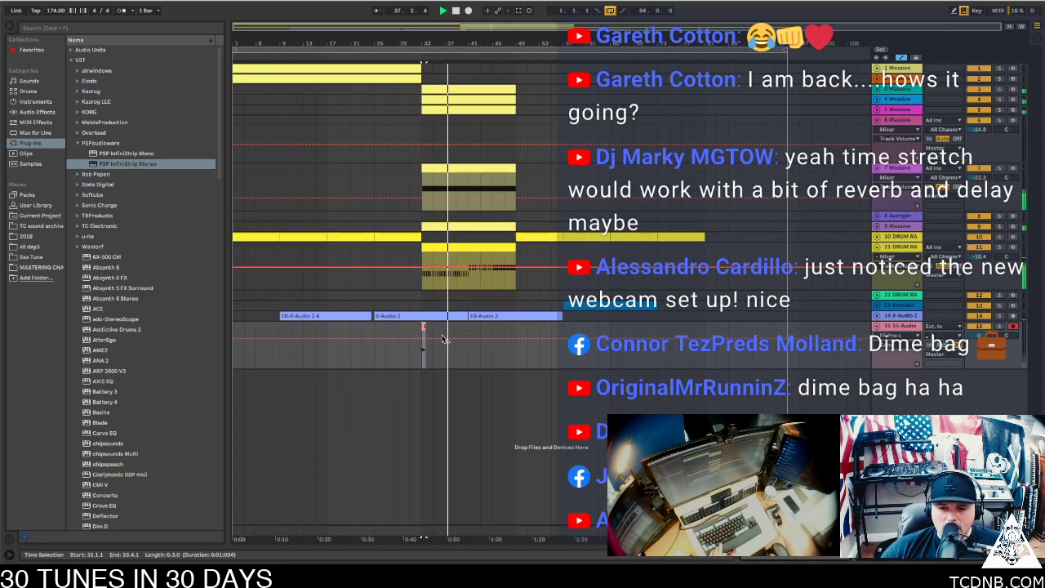
alt+drag(422, 326, 446, 338)
key(space)
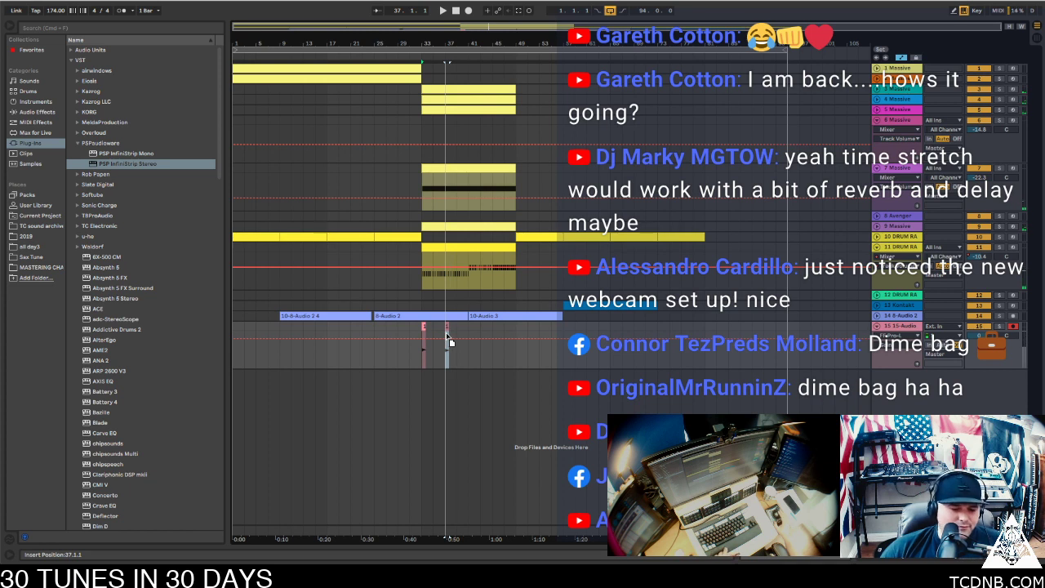
key(space)
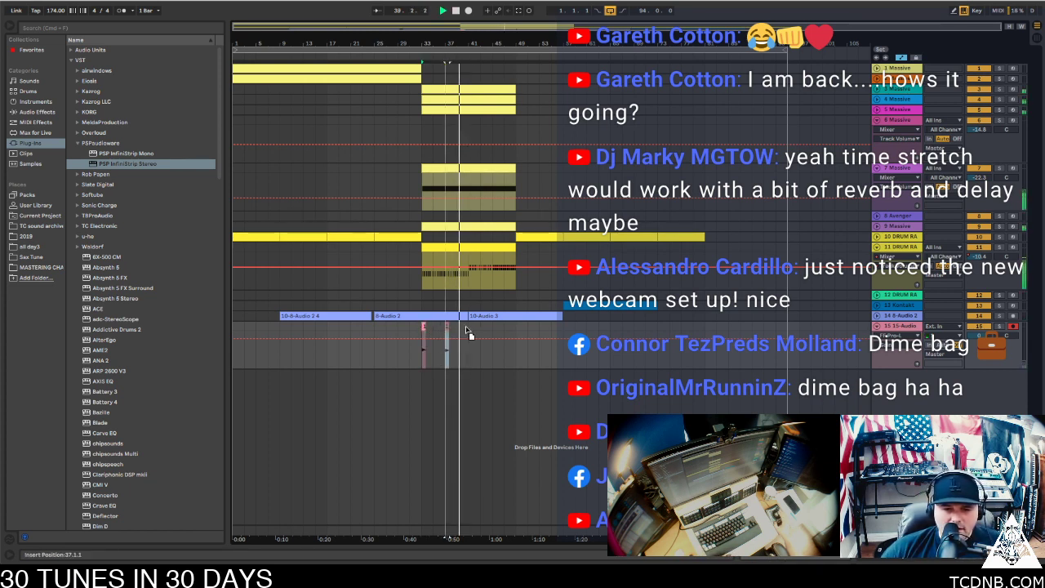
click(470, 335)
alt+drag(469, 330, 470, 334)
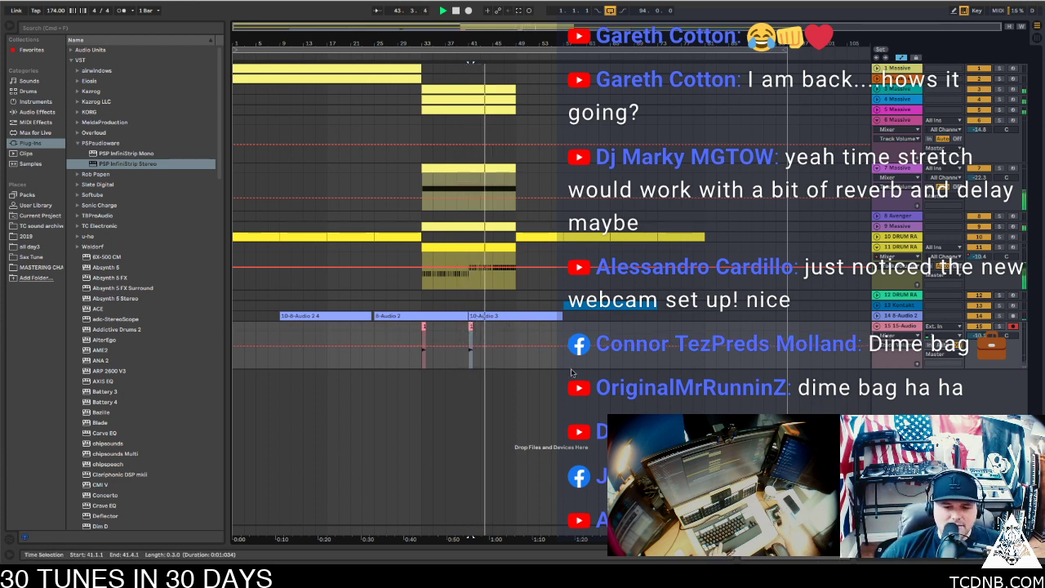
Play the mix from bar 41, then show track 15's devices and solo the track
click(915, 325)
key(space)
key(space)
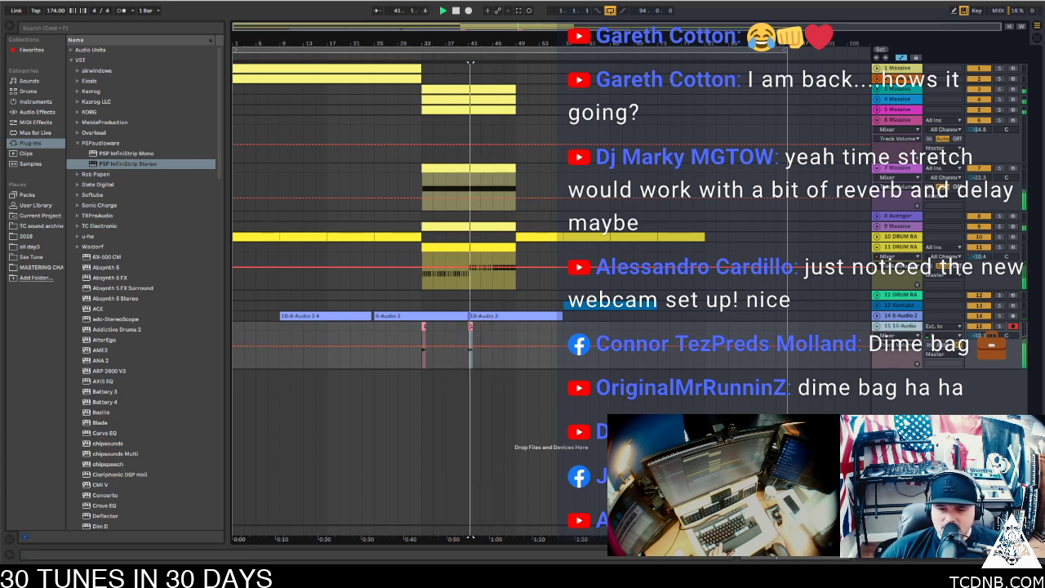
key(space)
double_click(915, 326)
click(1000, 326)
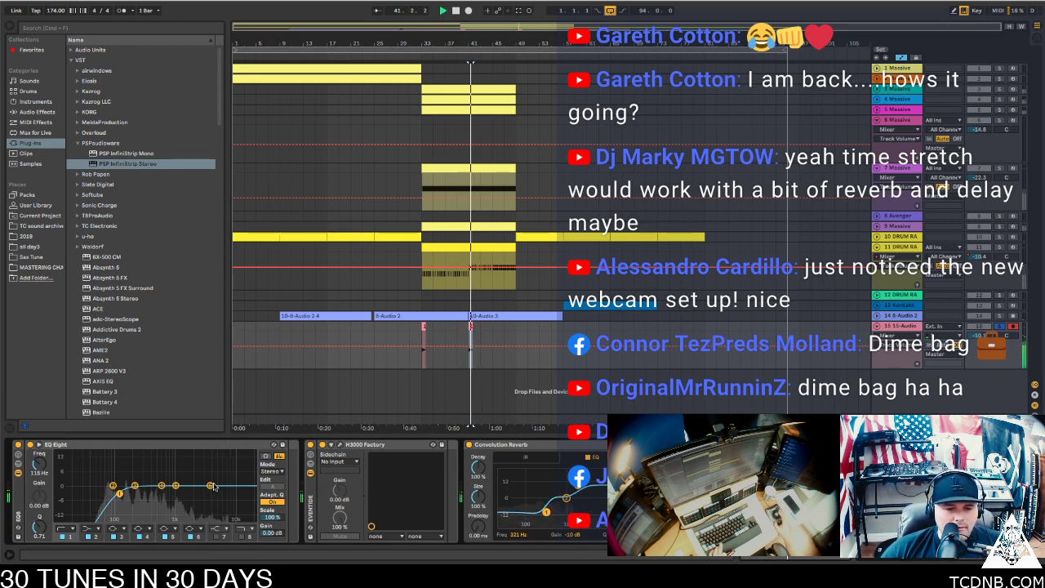
Boost EQ Eight's band 6 to about 5.3 dB at 3.03 kHz and change it to a high shelf
mouse_move(210, 485)
mouse_down()
mouse_move(182, 474)
mouse_move(203, 474)
mouse_up()
click(196, 532)
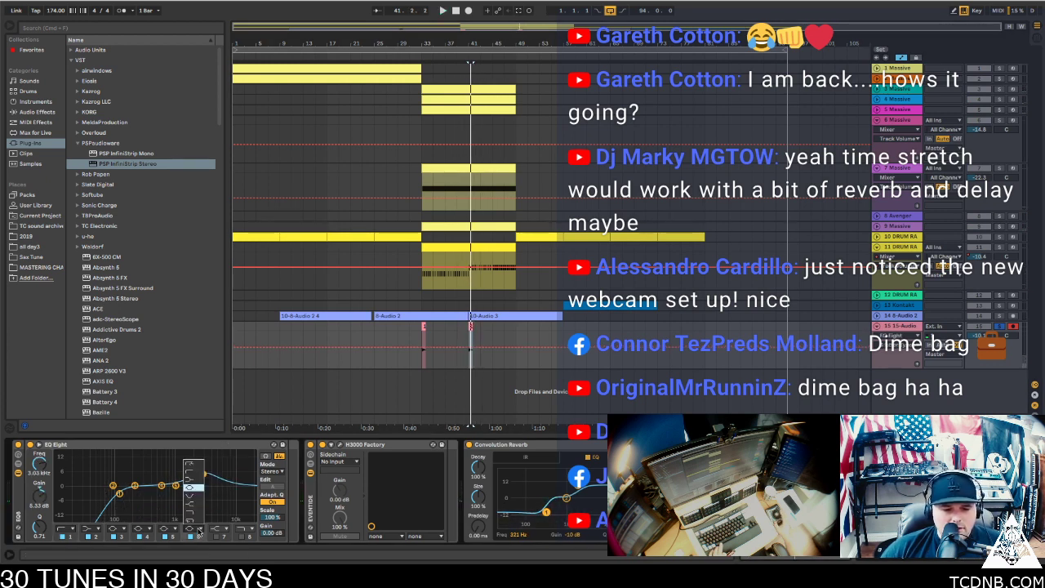
click(195, 504)
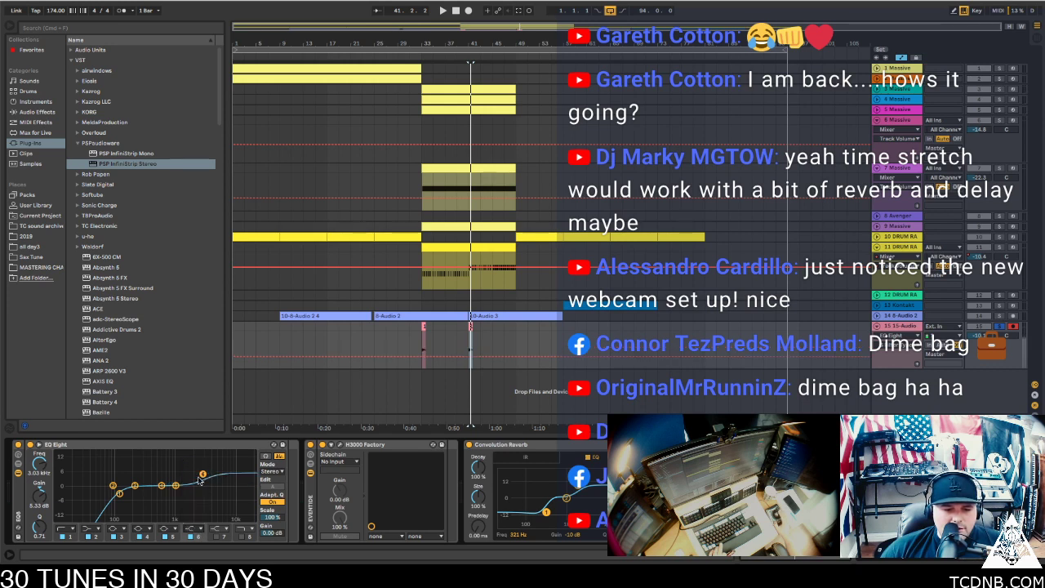
Audition the bar 41 clip and adjust EQ Eight's high shelf to about 1.63 kHz and 6.07 dB
key(space)
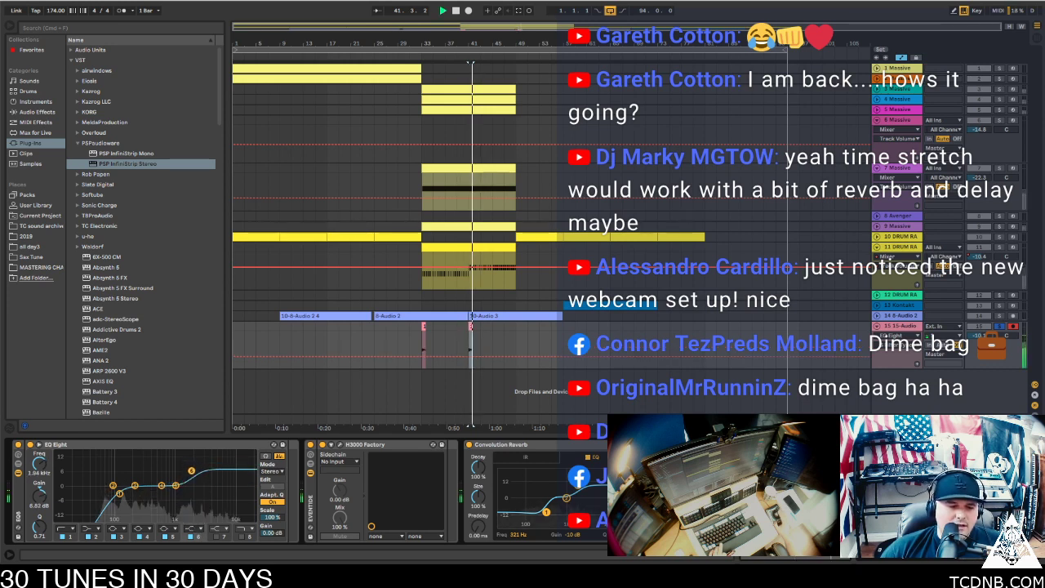
key(space)
key(space)
drag(187, 466, 187, 472)
key(space)
key(space)
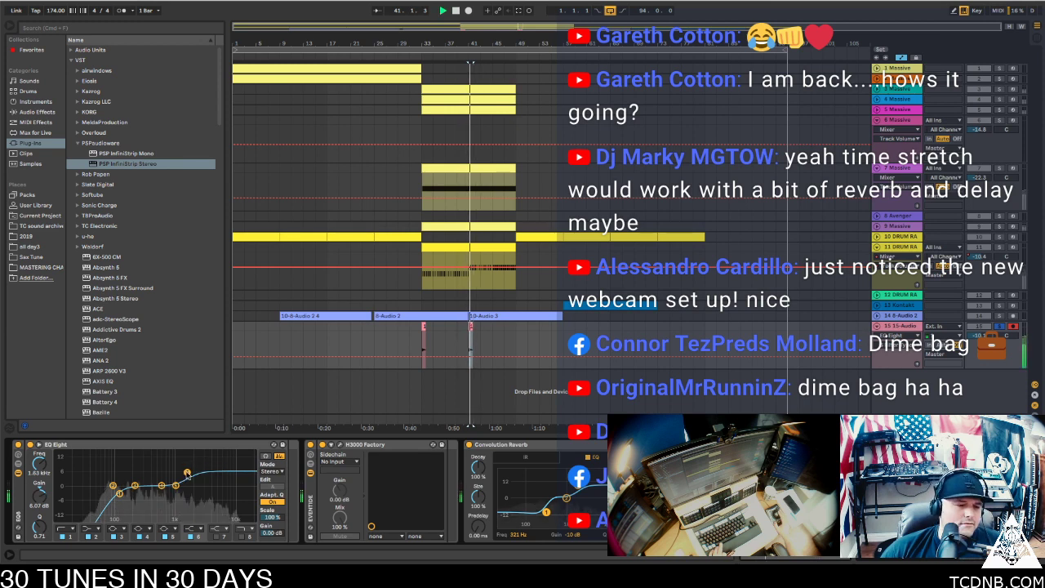
key(space)
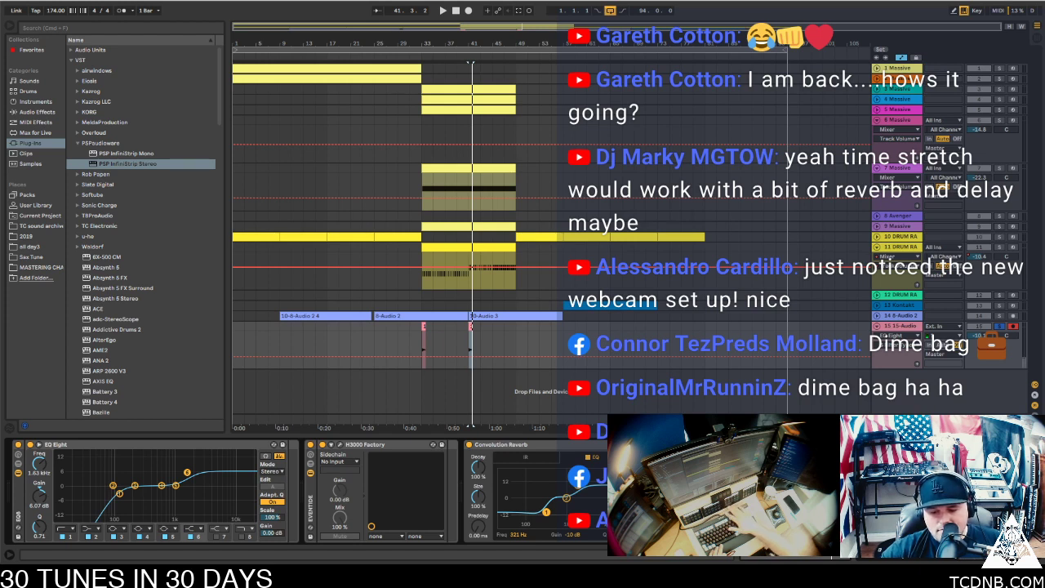
Add Renaissance DeEsser to track 15, audition the bar 41 clip with it, and place it ahead of EQ Eight
key(super+alt+p)
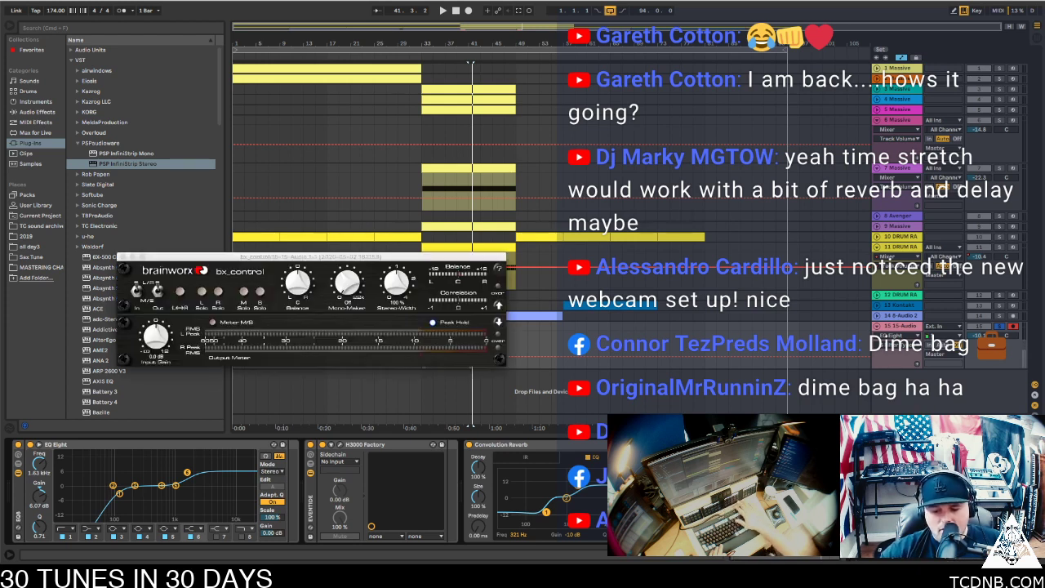
click(122, 256)
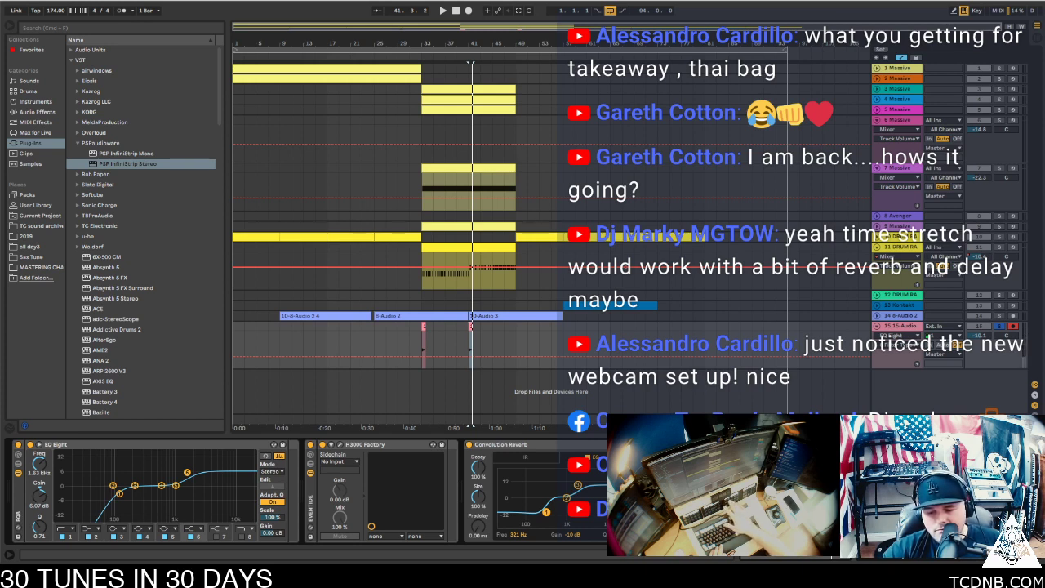
click(511, 381)
key(space)
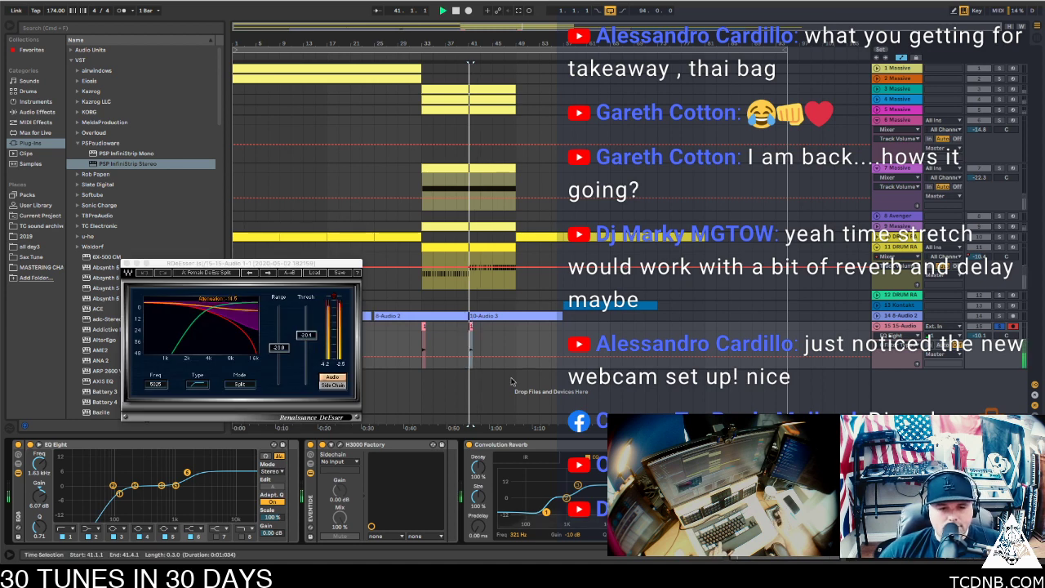
key(space)
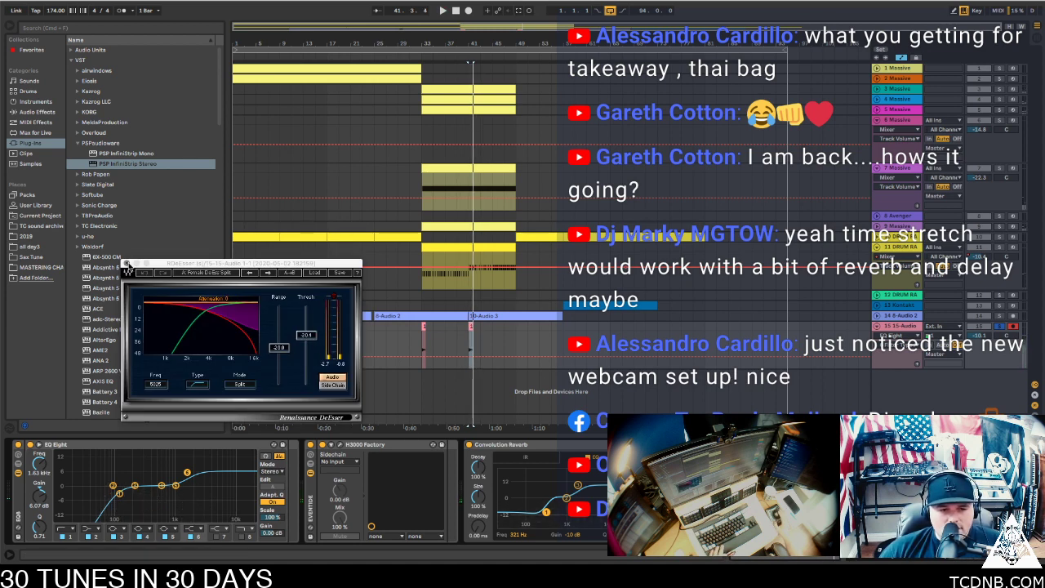
click(128, 264)
mouse_move(719, 445)
mouse_down()
mouse_move(604, 461)
mouse_move(637, 466)
mouse_move(36, 470)
mouse_move(49, 477)
mouse_up()
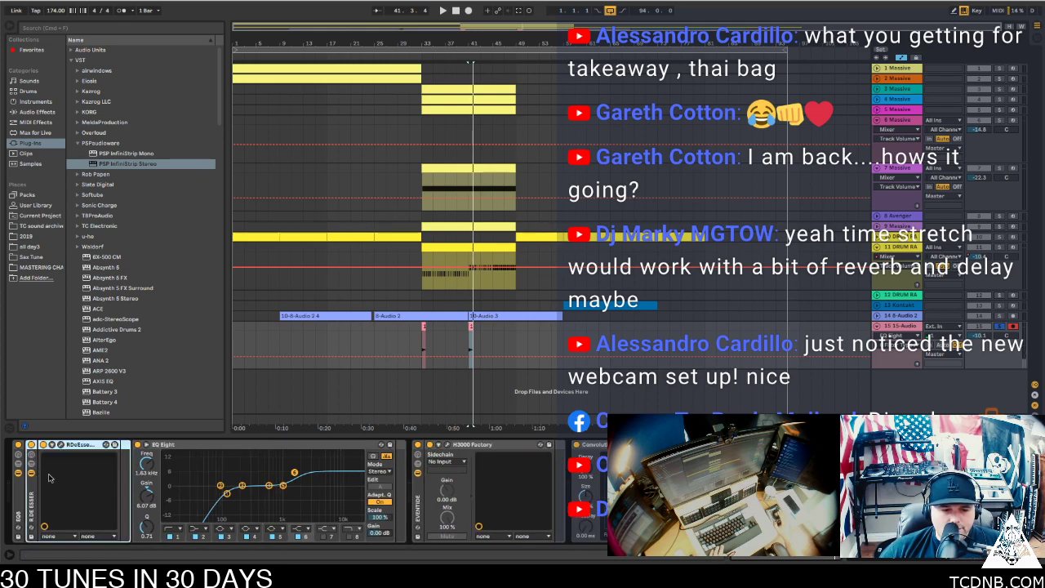
Set EQ Eight's high shelf to about 2.20 kHz and 7.56 dB, and audition the bar 33 clip
drag(294, 472, 302, 469)
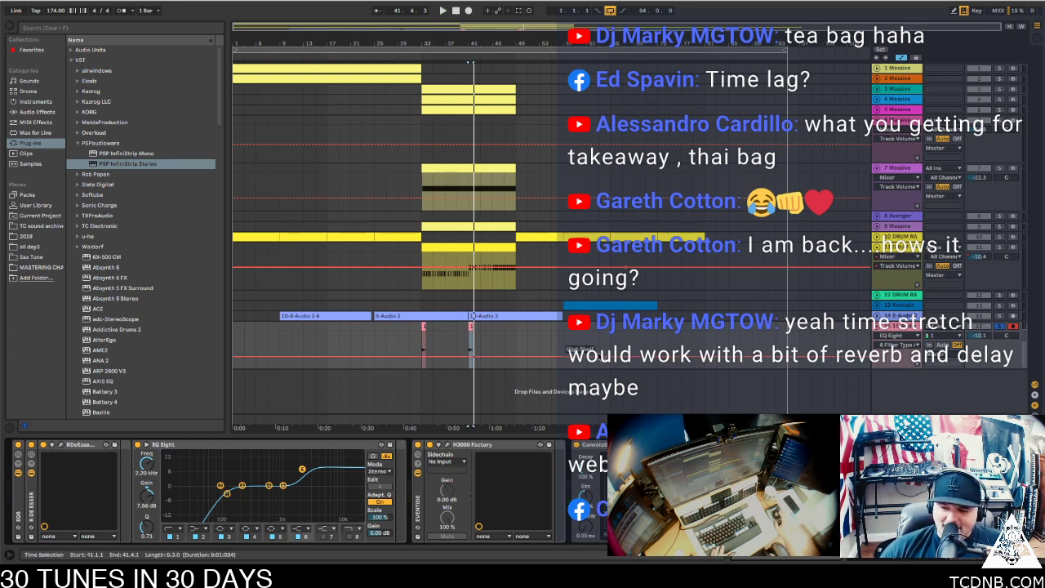
click(422, 327)
key(space)
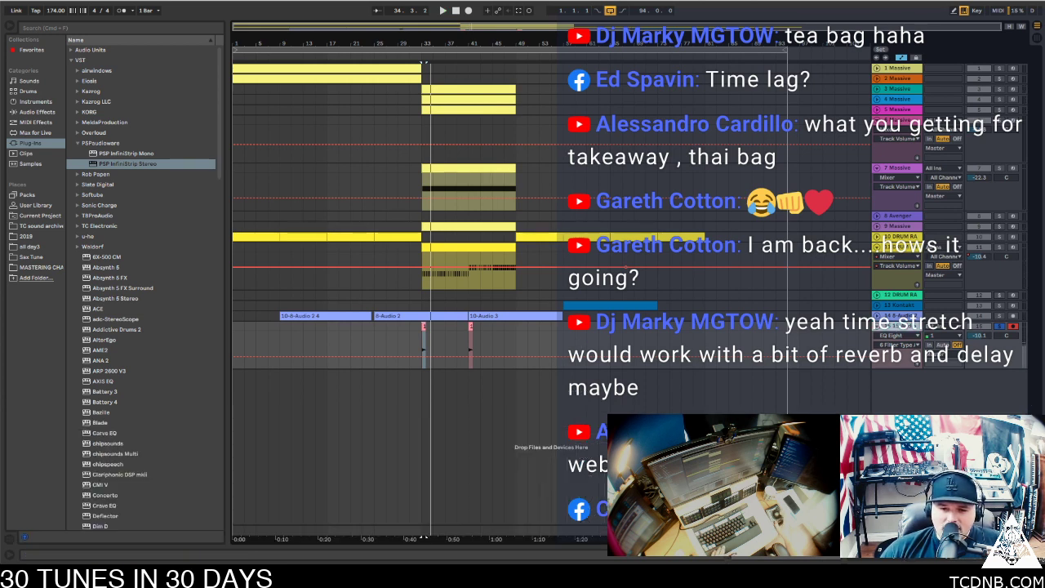
Hide the device chain and copy track 15's bar 41 clip to 43.1.1
key(super+alt+l)
click(469, 326)
key(space)
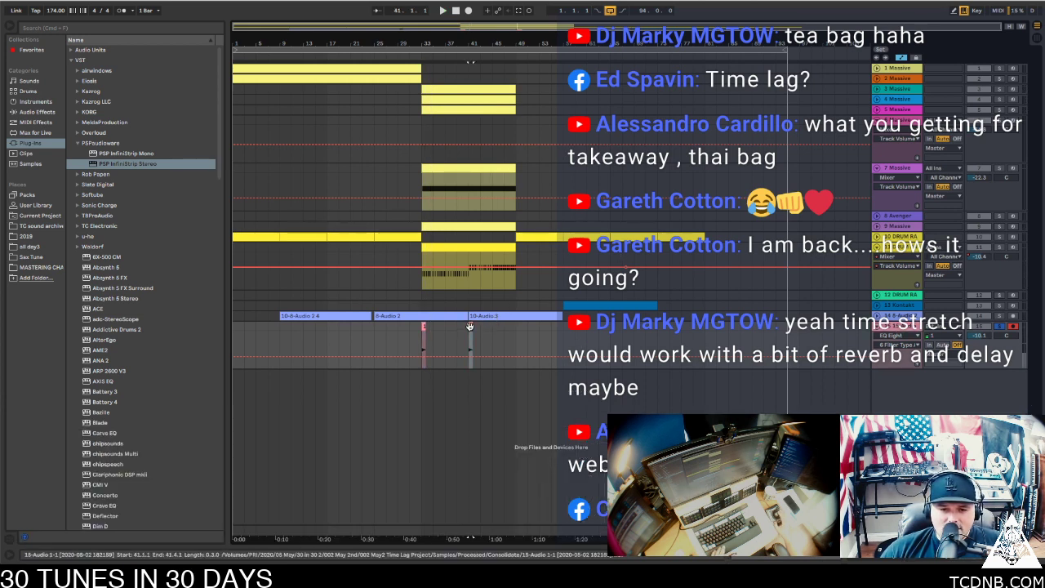
click(482, 330)
click(483, 328)
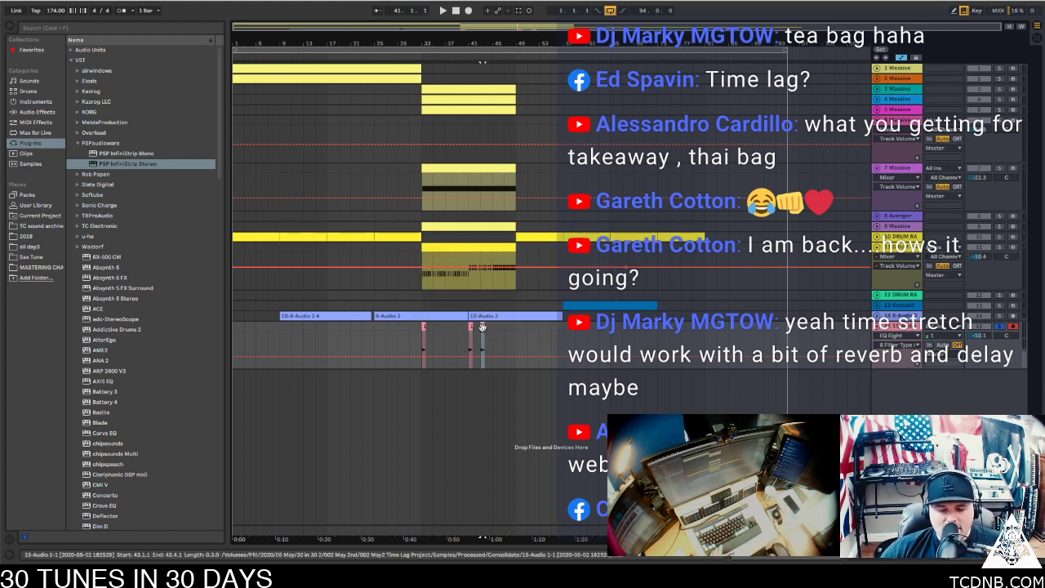
Stretch the bar 43 clip by setting its segment BPM to 681 and its warp mode to Complex, auditioning the result
double_click(483, 328)
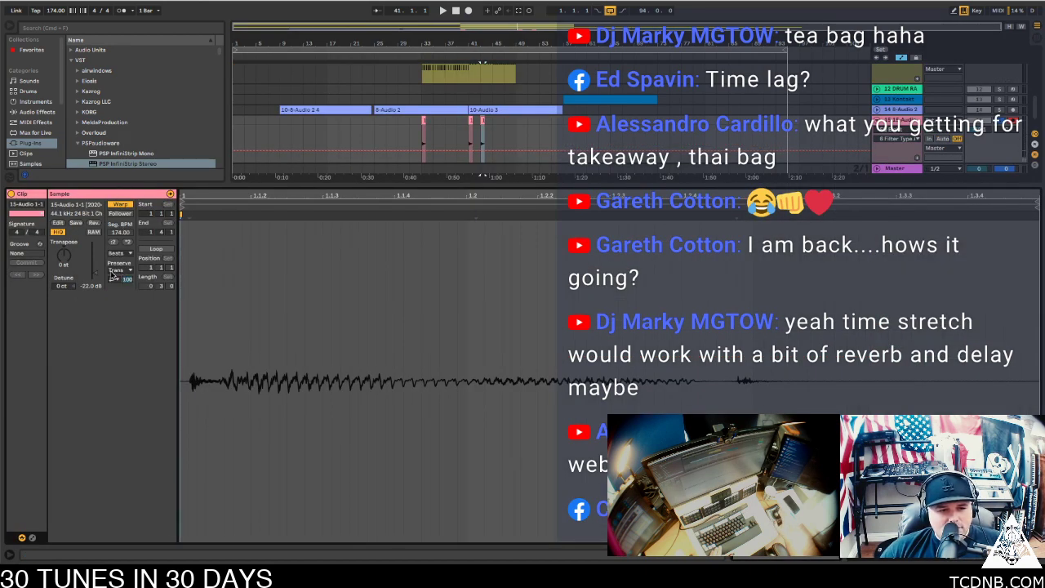
click(119, 204)
click(119, 204)
drag(118, 232, 118, 16)
key(space)
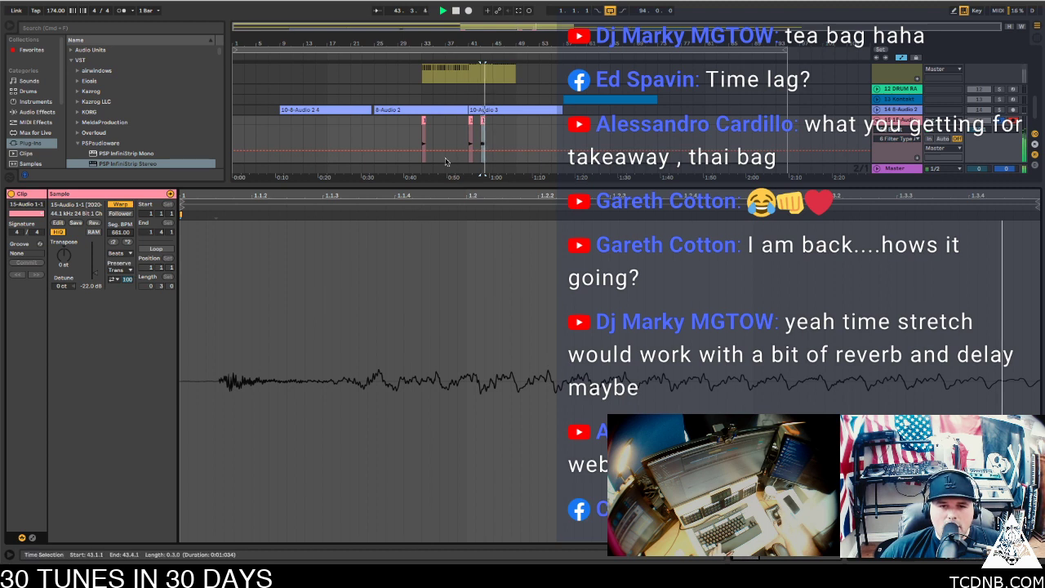
click(119, 253)
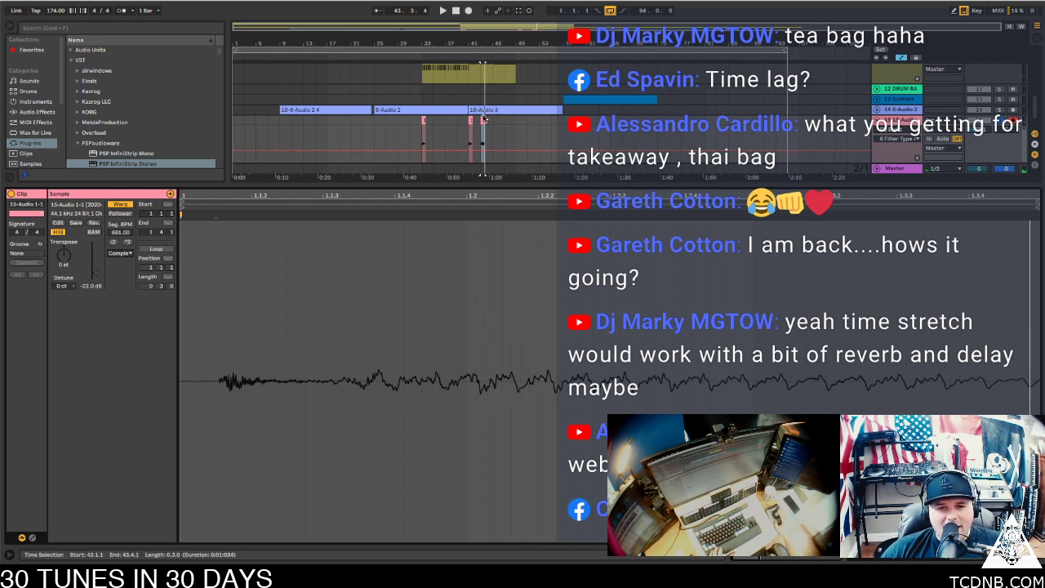
key(space)
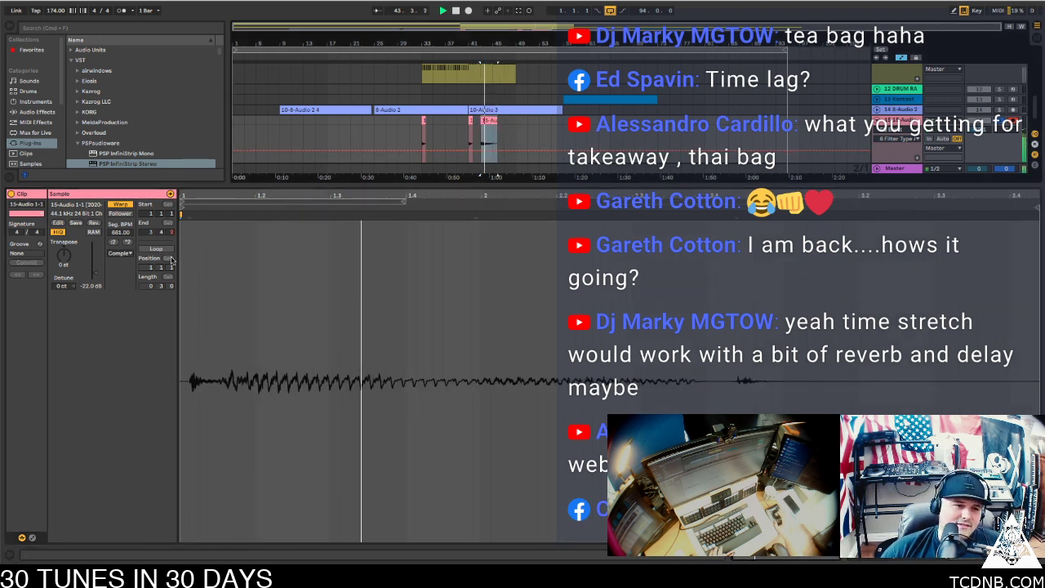
Raise the bar 43 clip's segment BPM to 999 and extend the clip's end to 47.2.1, auditioning the longer stretch
drag(119, 232, 119, 115)
key(space)
key(space)
drag(496, 120, 506, 120)
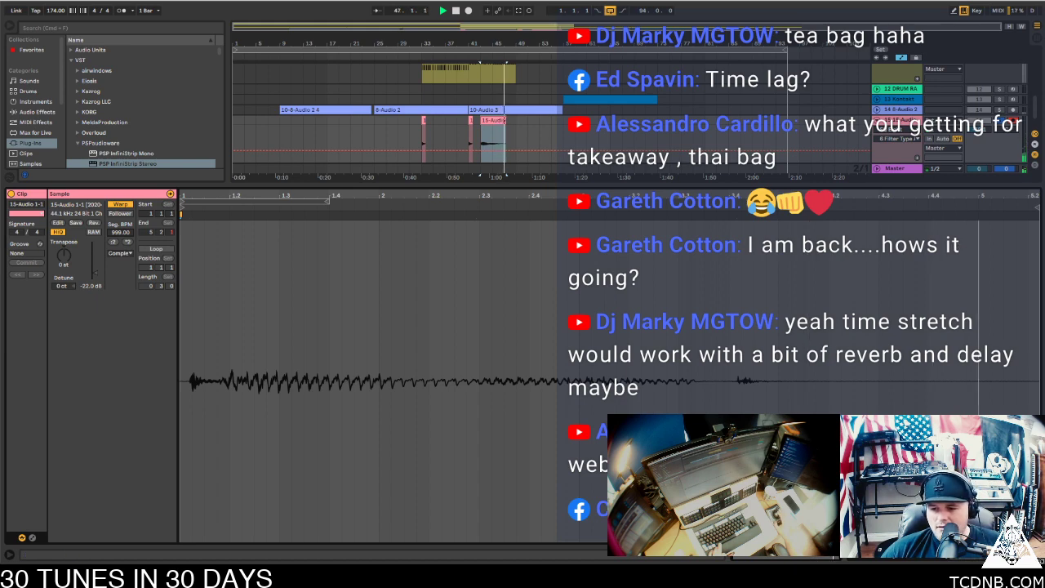
key(super+alt+l)
key(space)
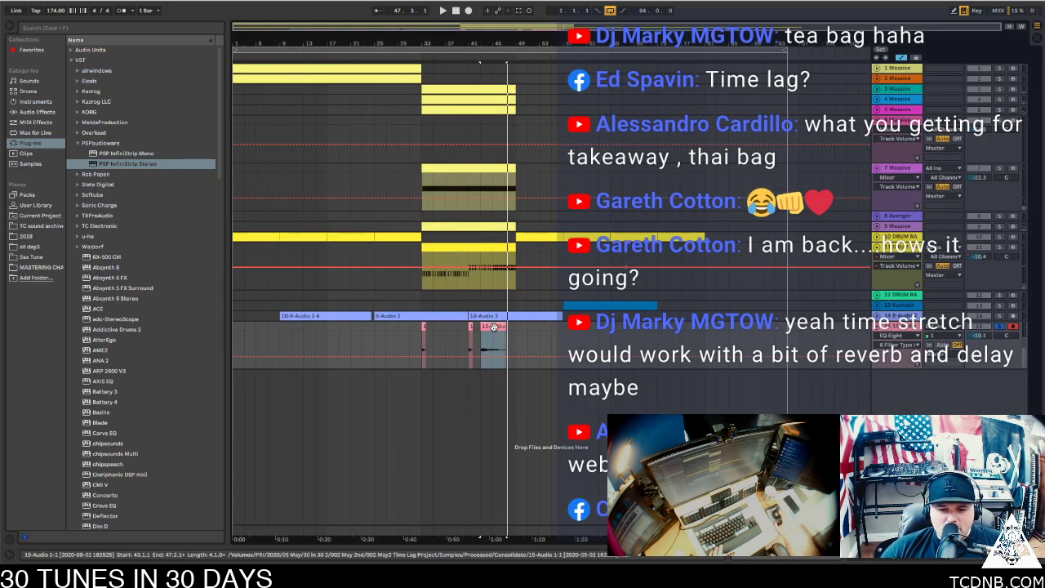
Move the stretched clip from bar 43 to 45.1.1 and audition it, also listening to the section around bar 33
drag(496, 333, 509, 334)
key(space)
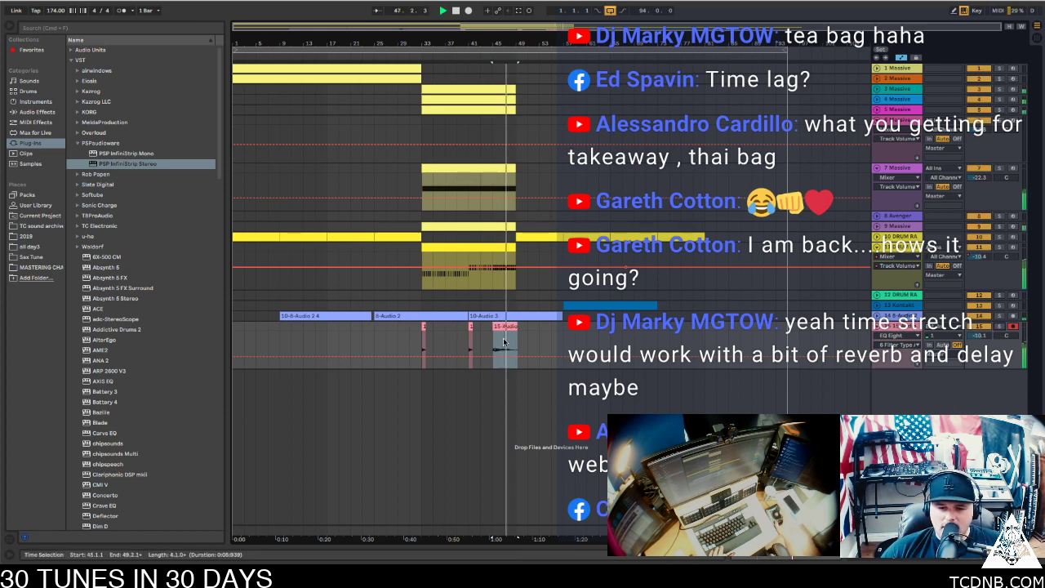
click(413, 58)
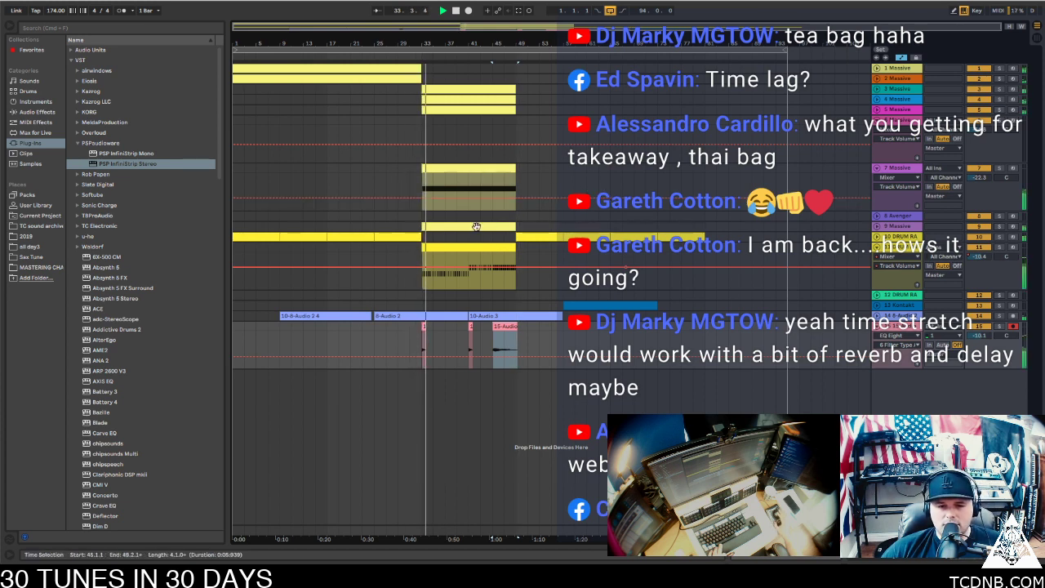
Copy track 15's bar 33 clip to 37.1.1 and audition the arrangement, including the intro
click(422, 329)
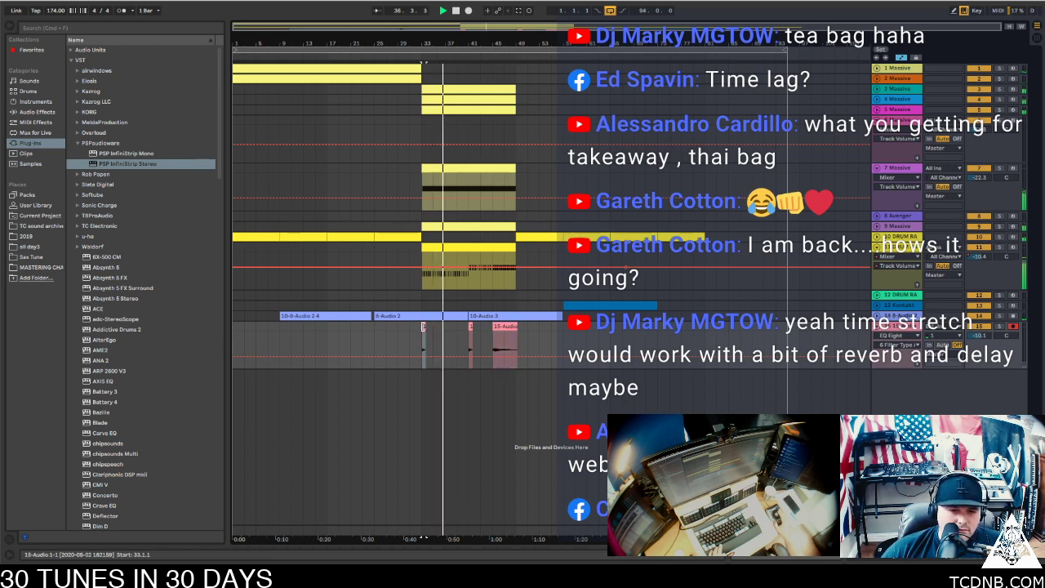
alt+drag(423, 327, 447, 330)
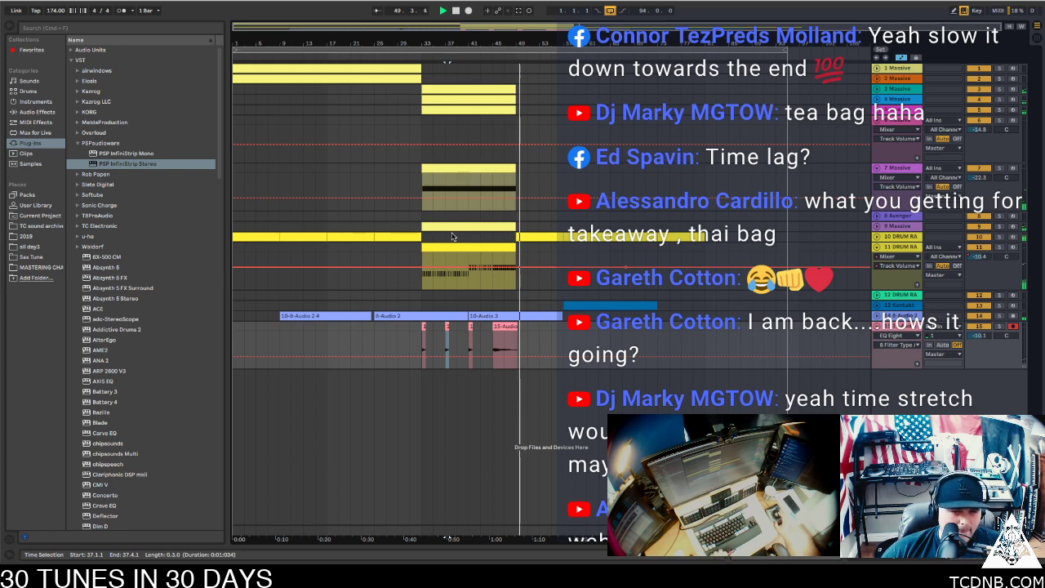
click(246, 69)
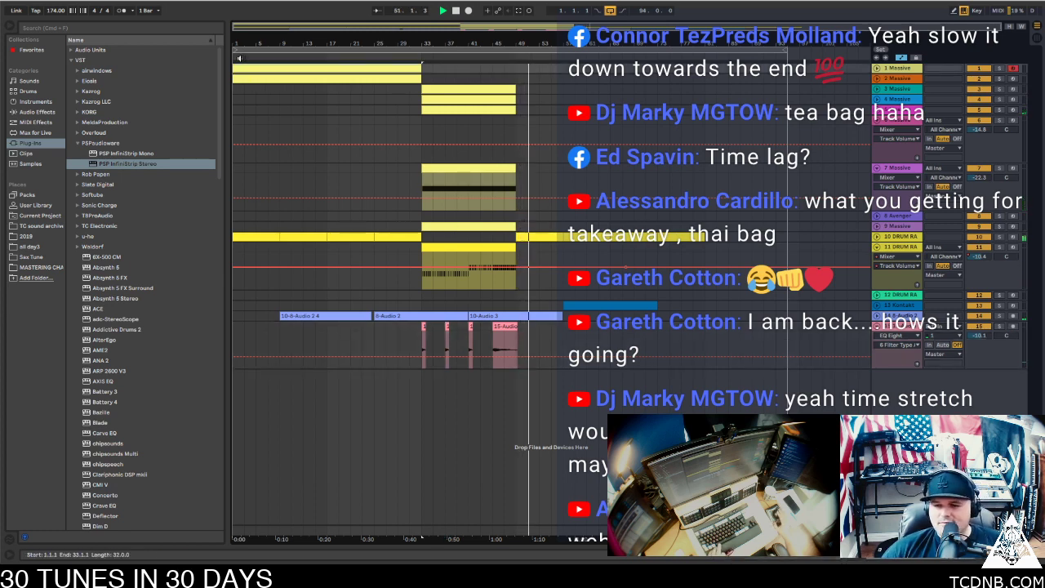
click(902, 237)
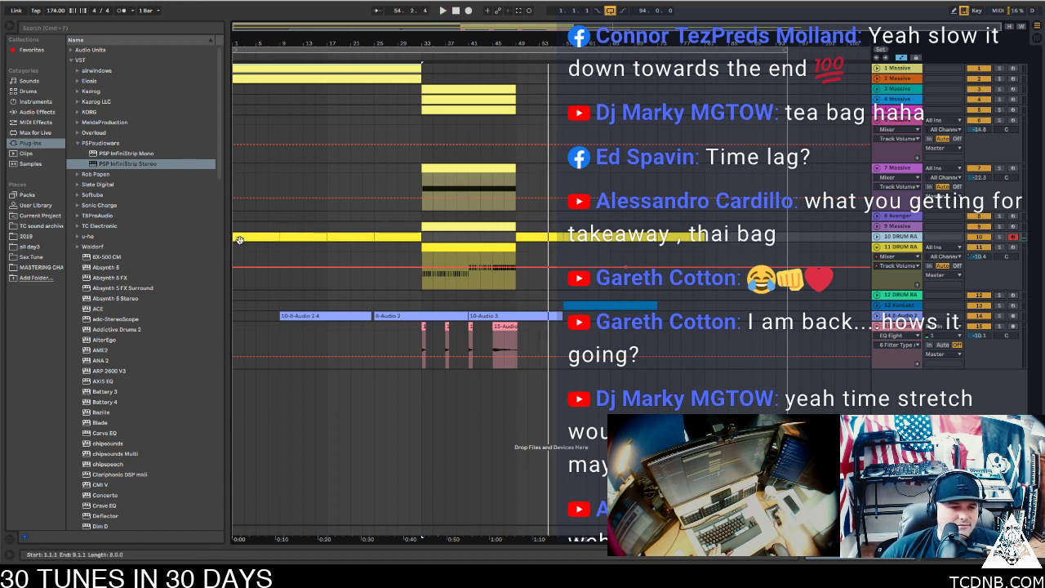
key(space)
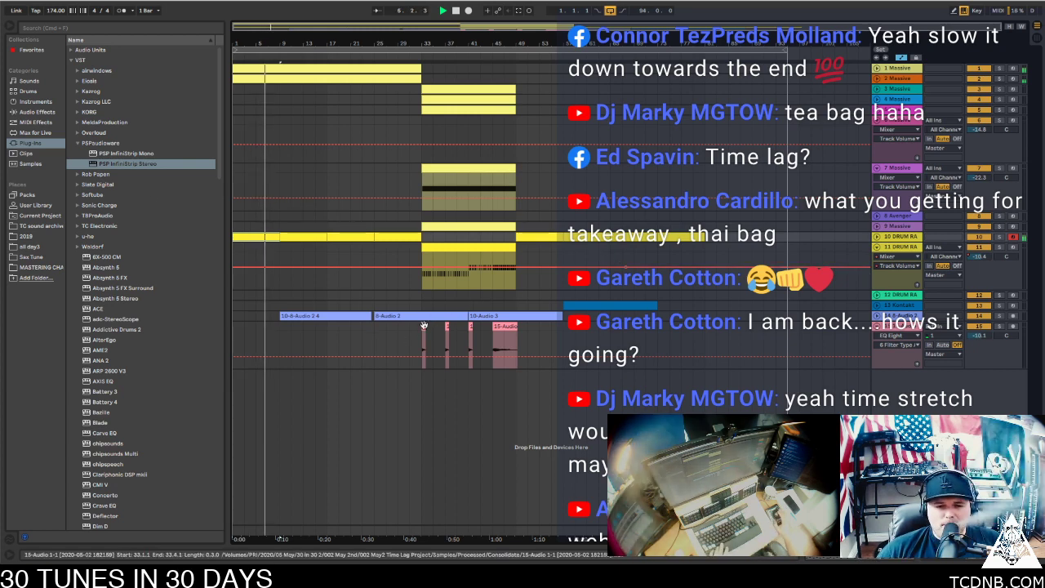
Copy the stretched clip from bar 45 to 17.1.1 on track 15 and consolidate the copy into a new sample
click(496, 327)
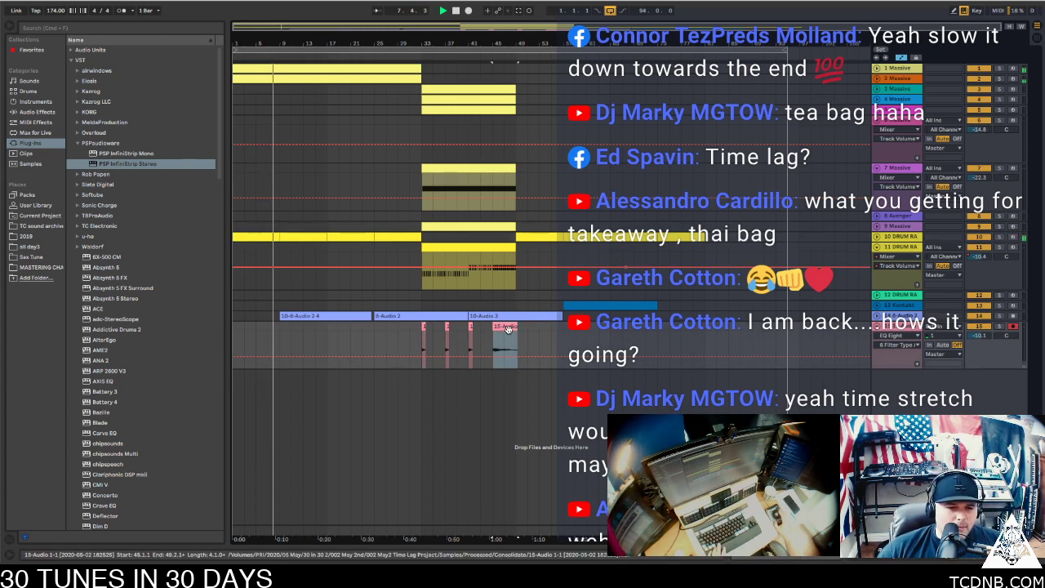
drag(497, 327, 347, 336)
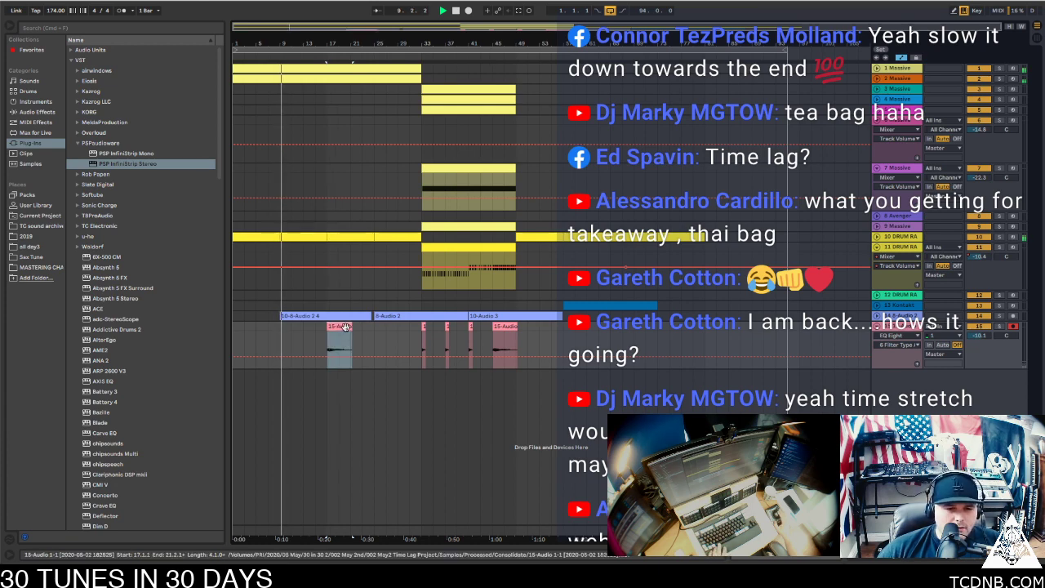
double_click(341, 331)
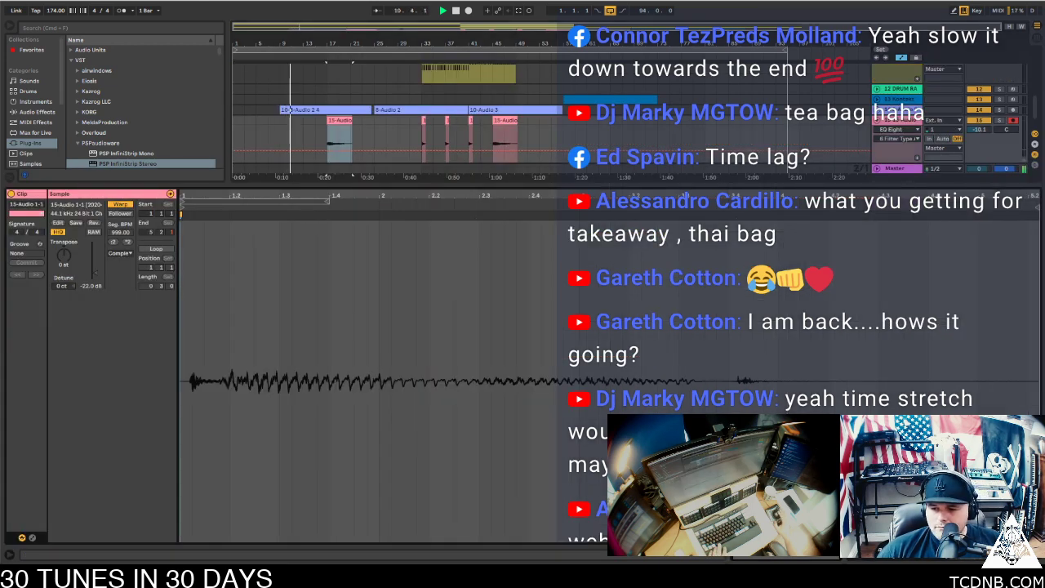
key(super+alt+l)
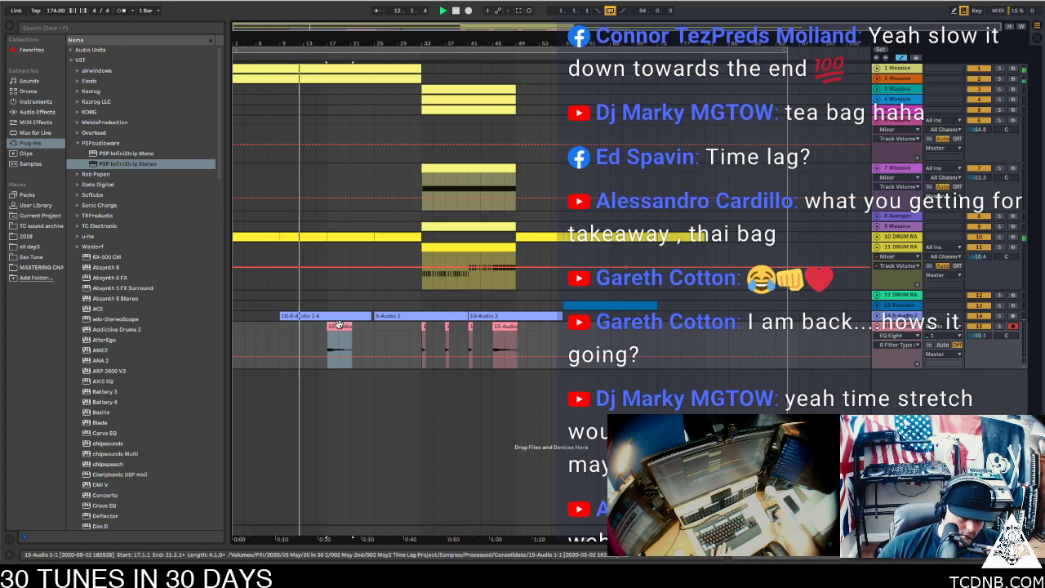
key(super+j)
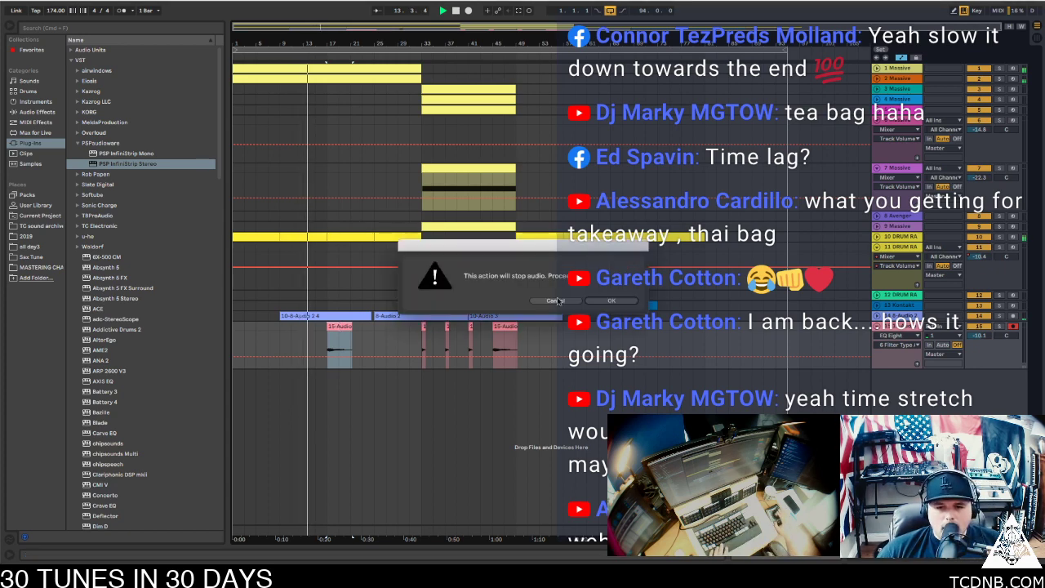
click(605, 301)
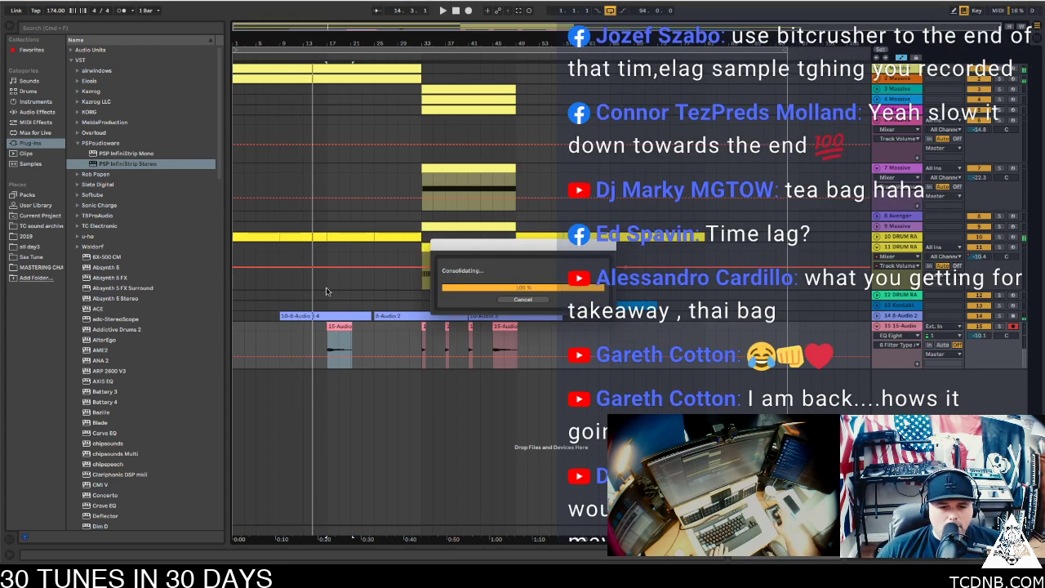
Warp the consolidated bar 17 clip with a segment BPM of 696 and extend its end to 25.2.1 while auditioning it
double_click(333, 325)
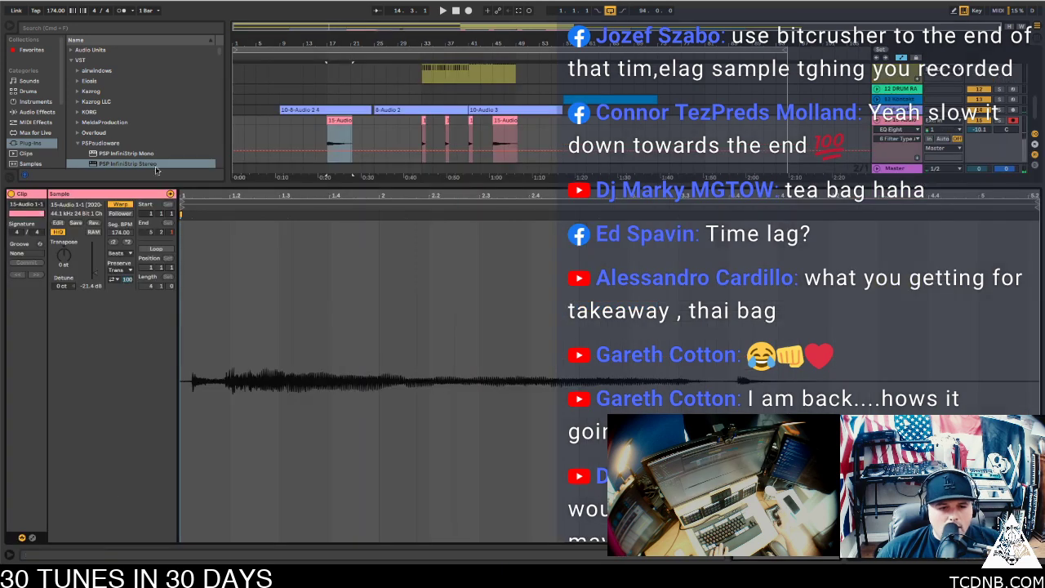
click(117, 205)
click(117, 205)
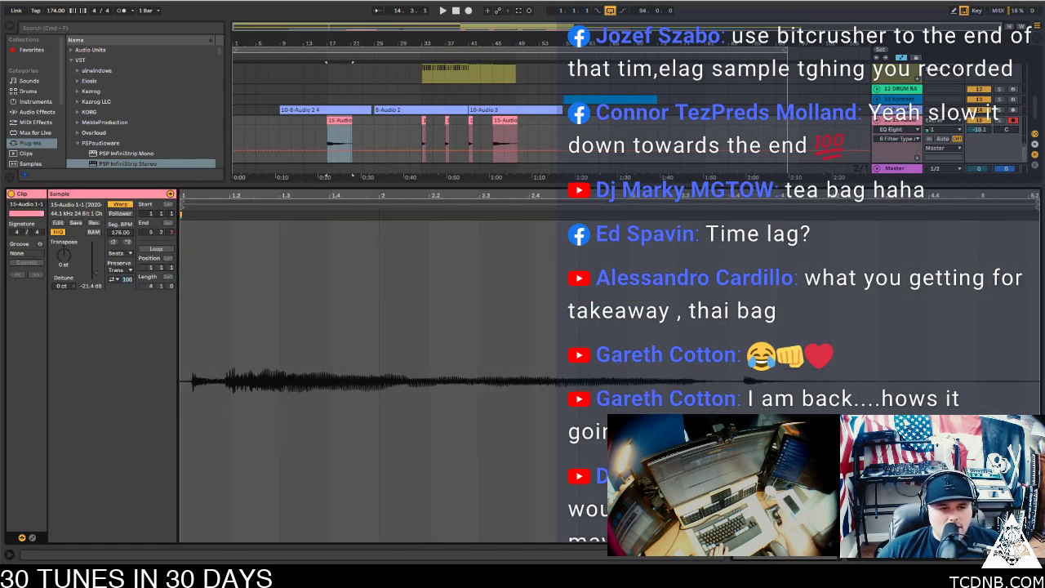
drag(120, 232, 120, 101)
key(space)
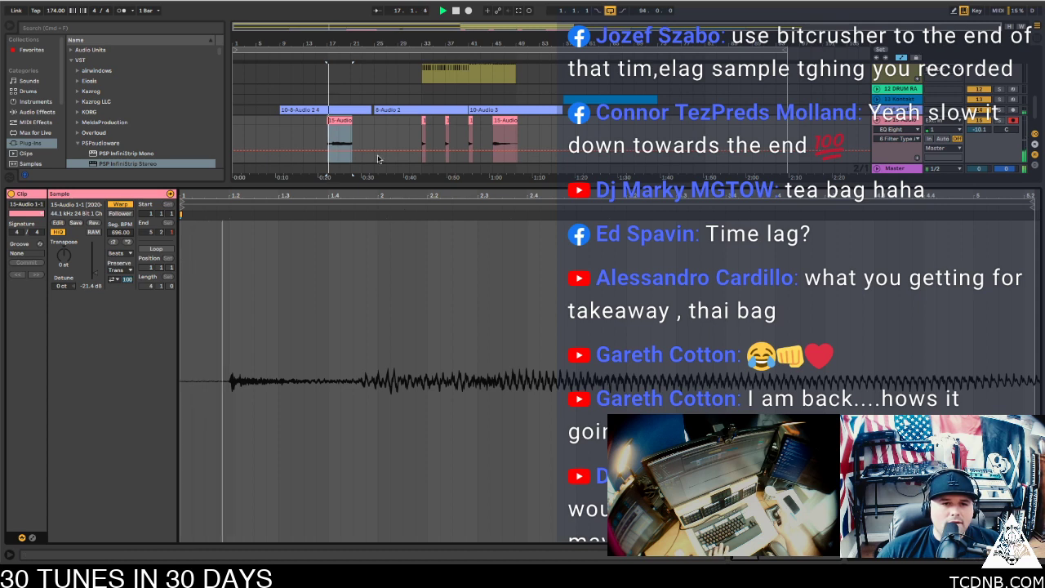
drag(352, 123, 377, 122)
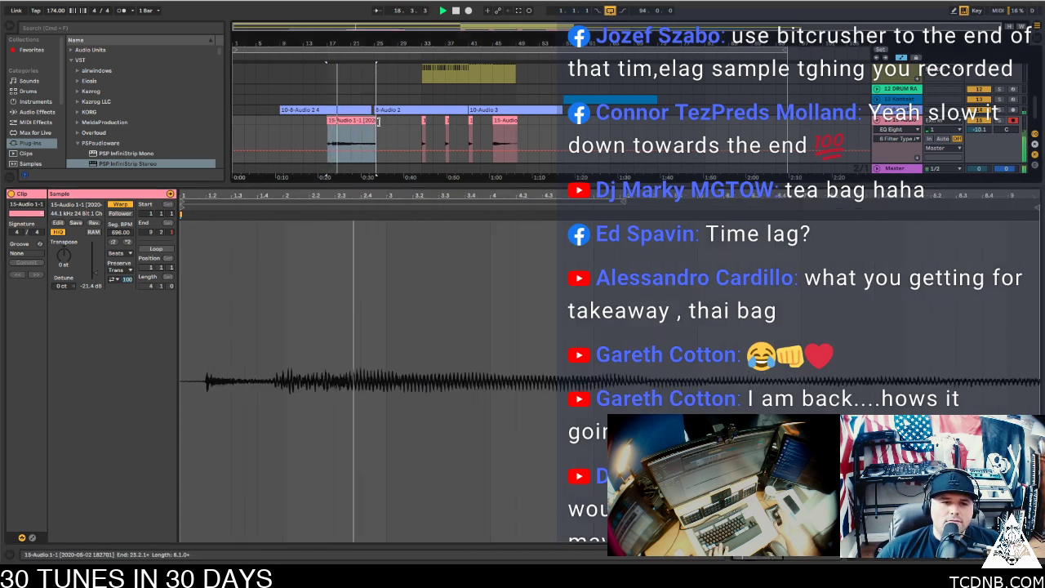
Set the bar 17 clip's warp mode to Complex and extend its end to 31.1.1 during playback
click(118, 253)
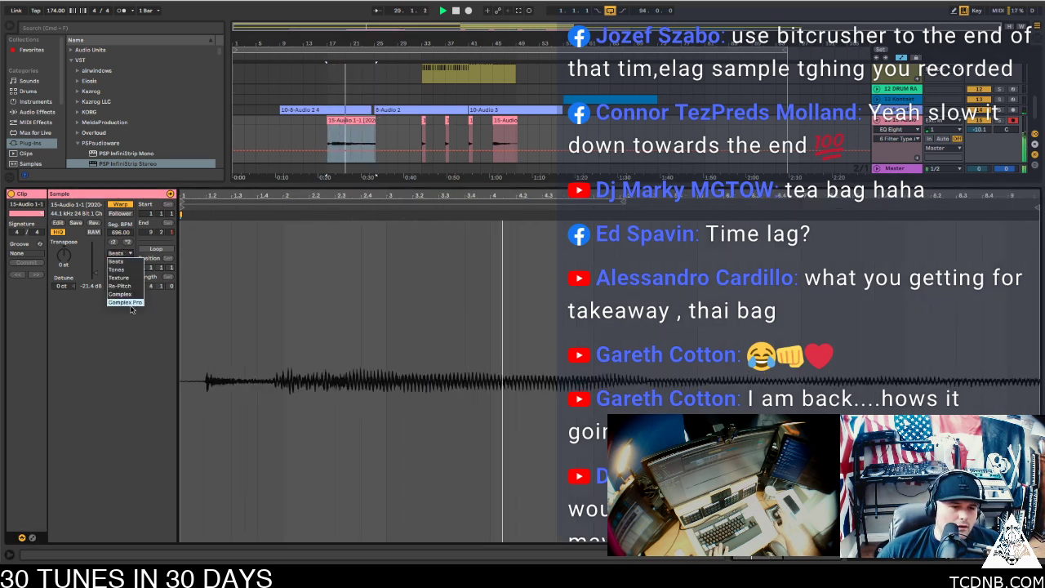
click(127, 303)
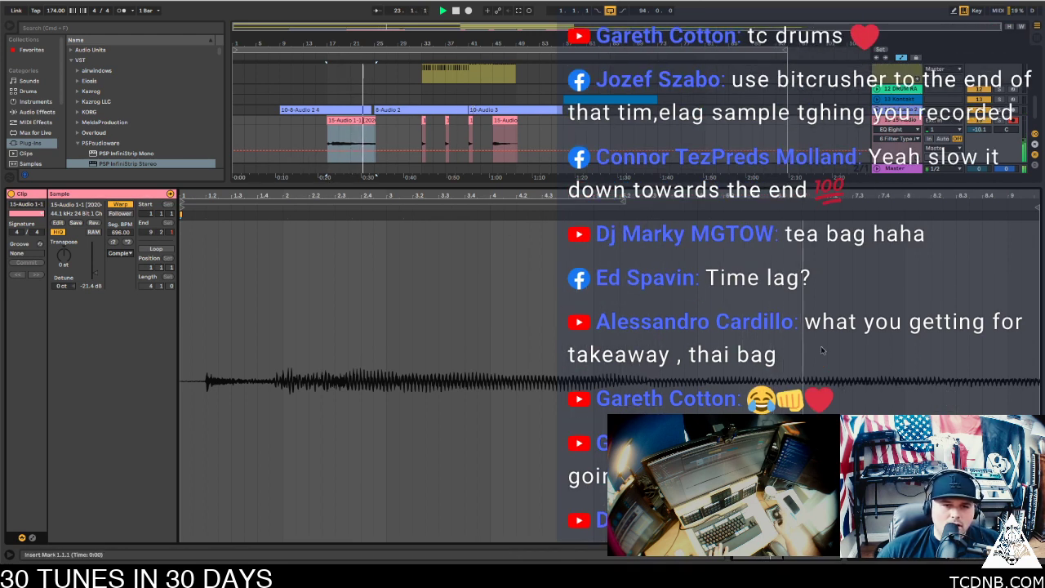
drag(370, 120, 411, 118)
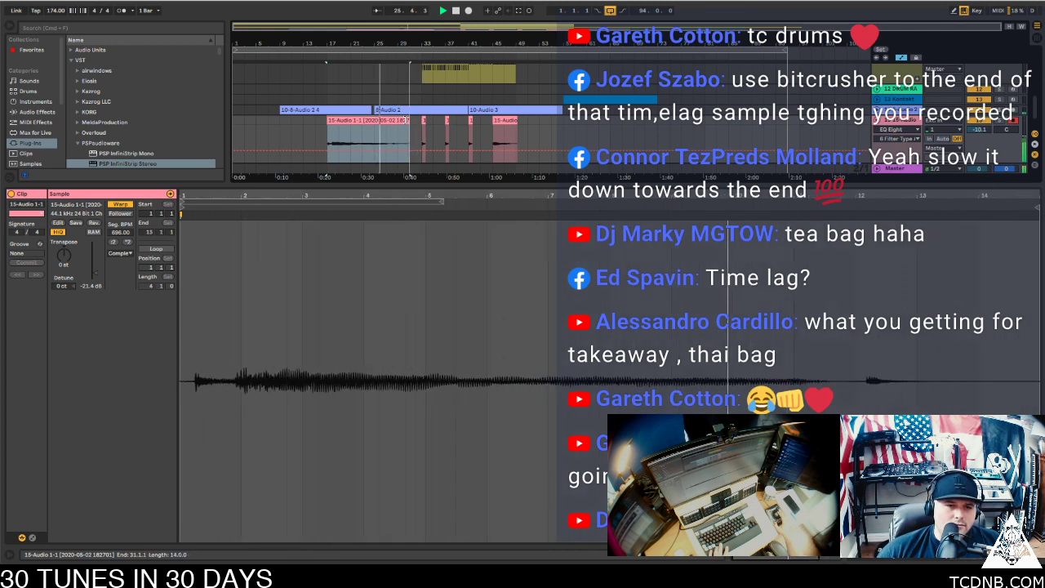
click(371, 199)
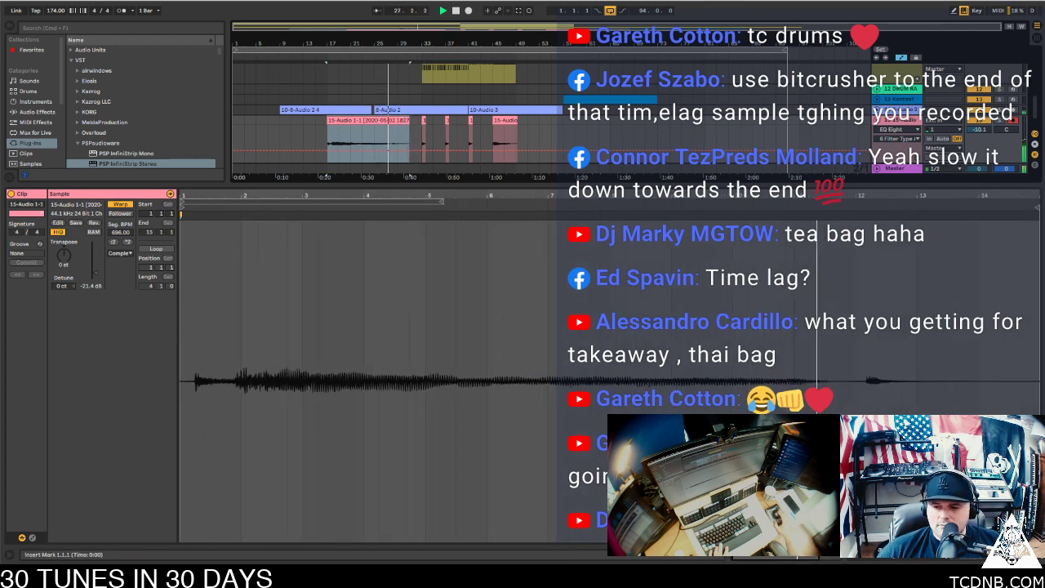
mouse_move(523, 562)
key(super+alt+l)
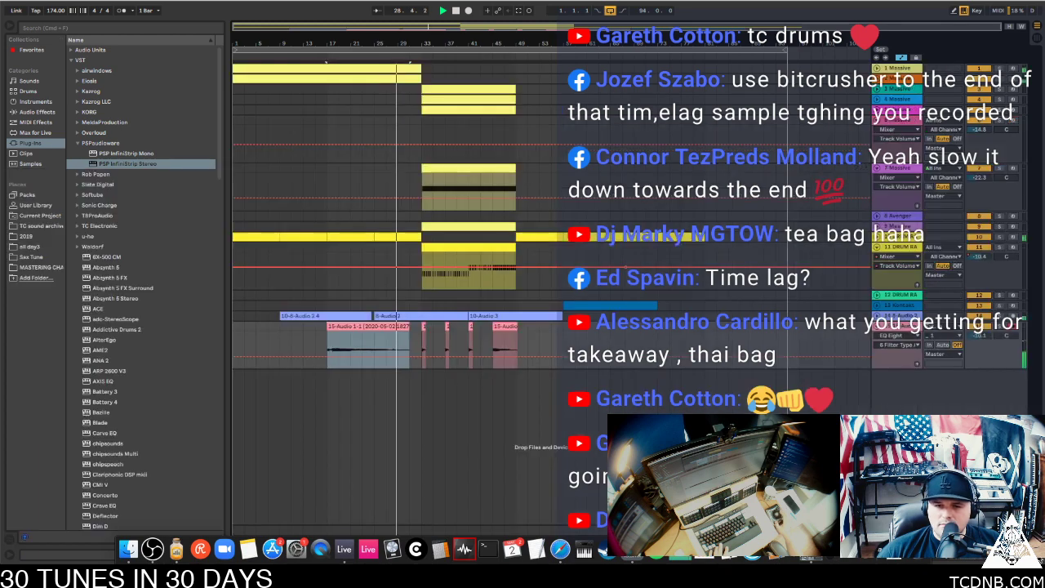
key(space)
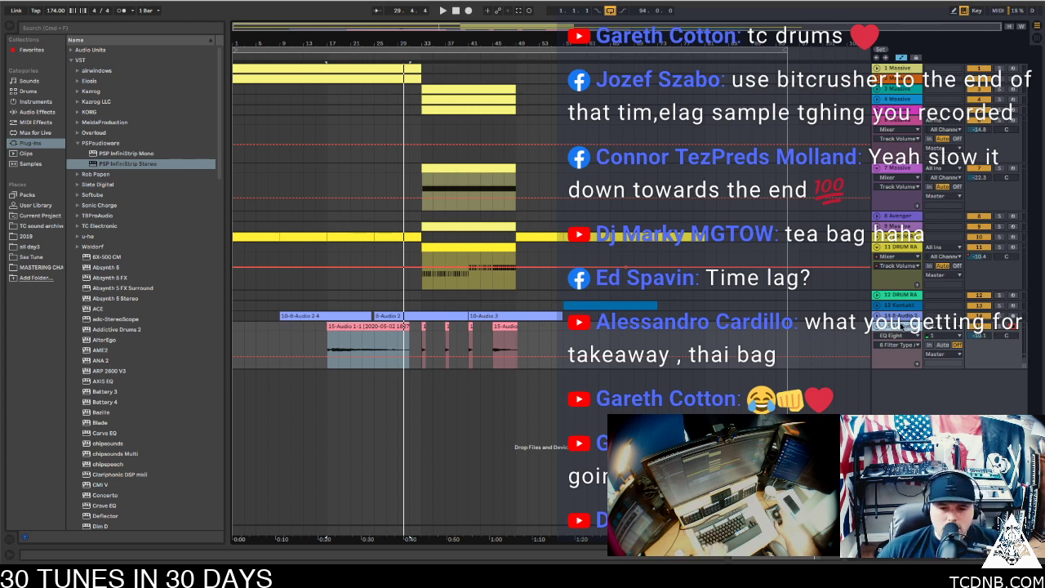
Duplicate track 15, delete the shorter clips from the duplicate, and move the long bar 17 clip onto it
key(super+d)
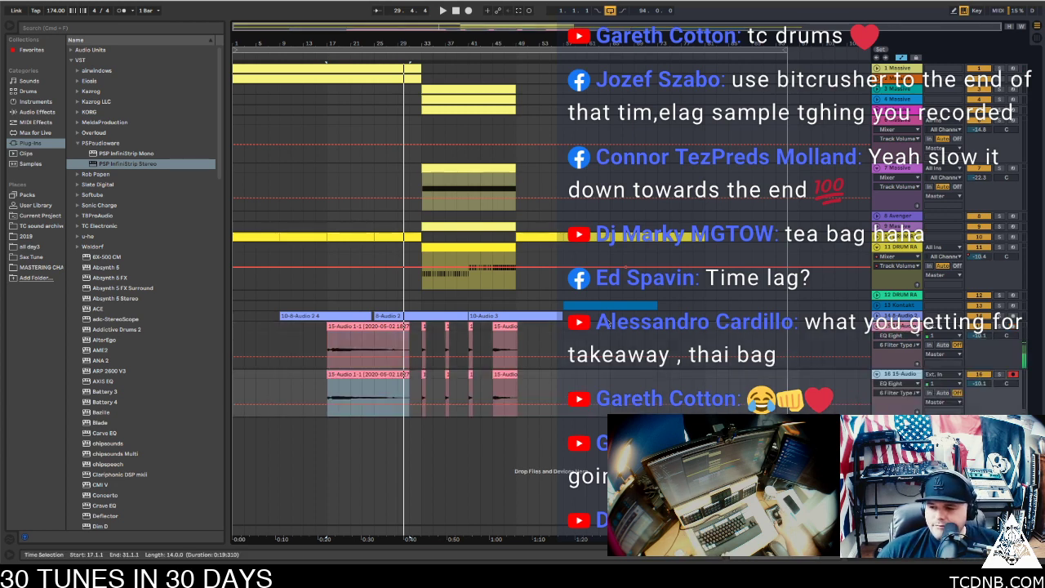
drag(527, 381, 422, 381)
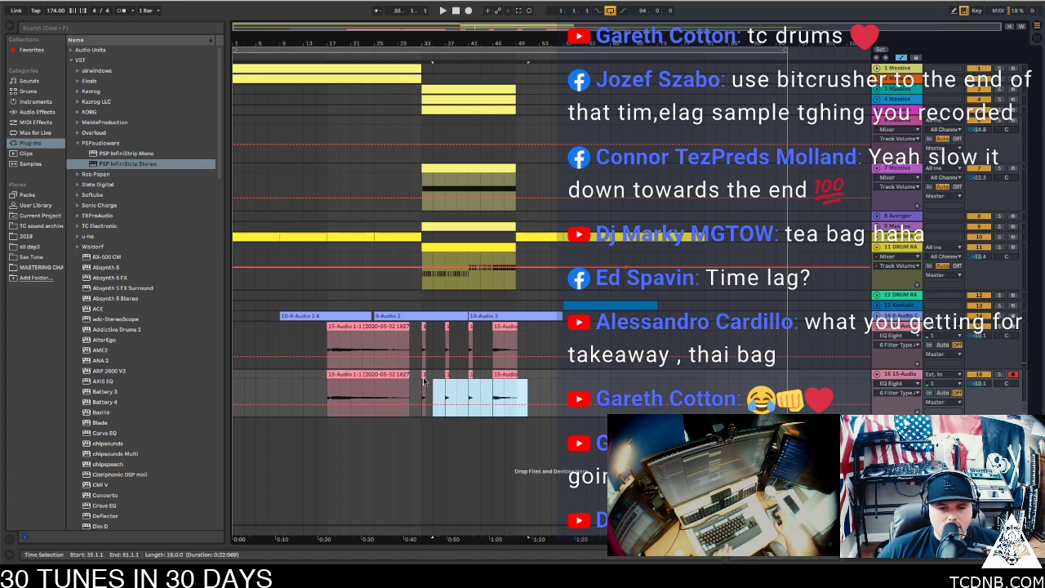
key(Delete)
drag(353, 326, 349, 374)
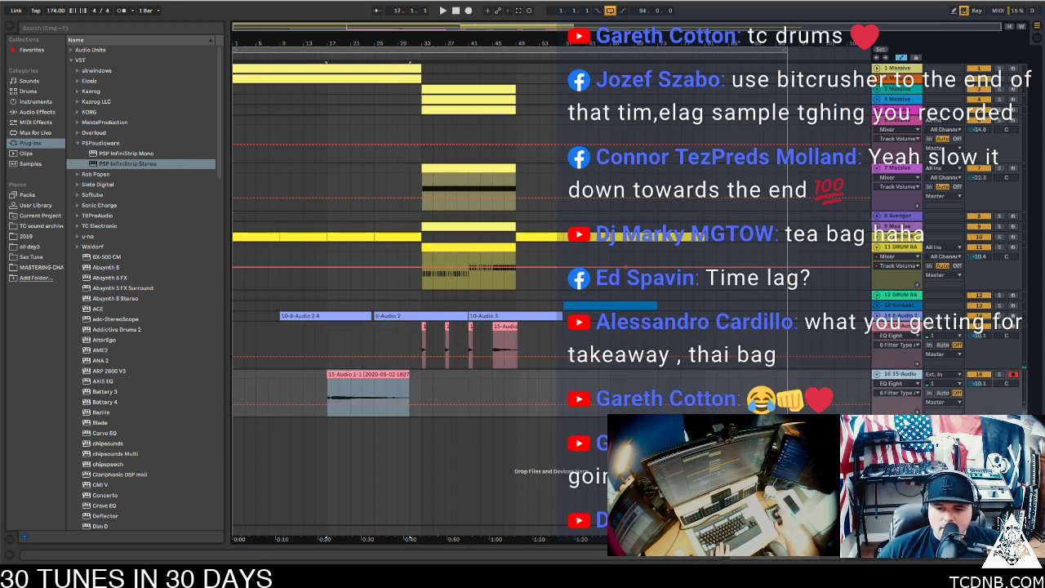
On track 16, set EQ Eight's low cut to 225 Hz and the track volume to about -19.8 dB while auditioning
click(903, 558)
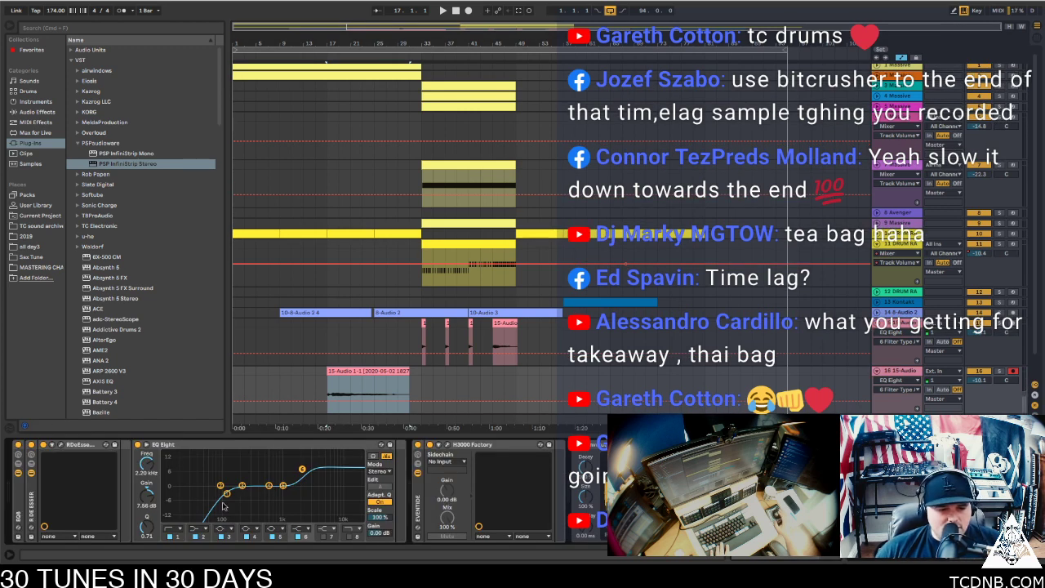
drag(302, 469, 311, 468)
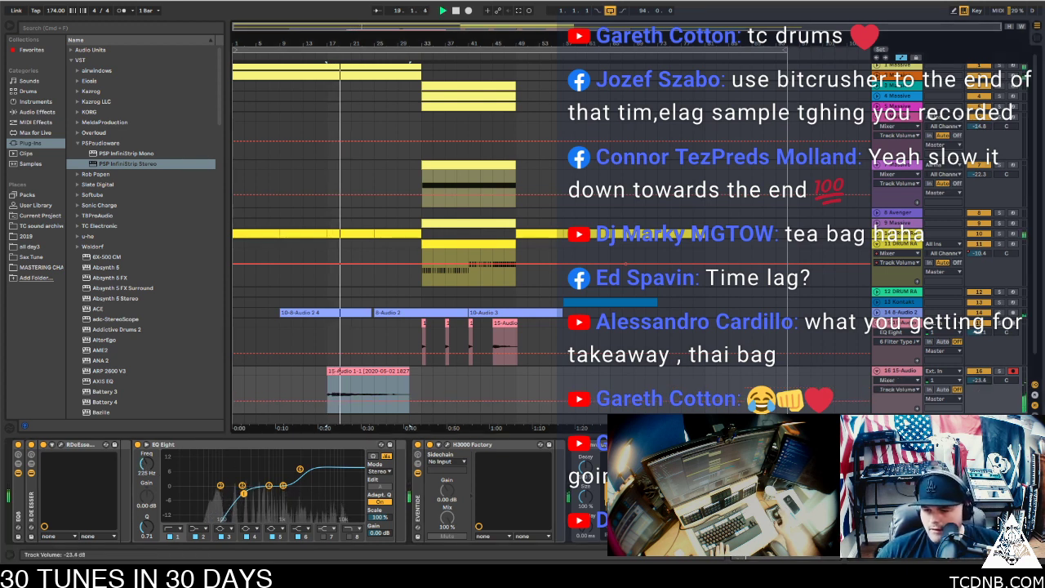
drag(981, 382, 980, 405)
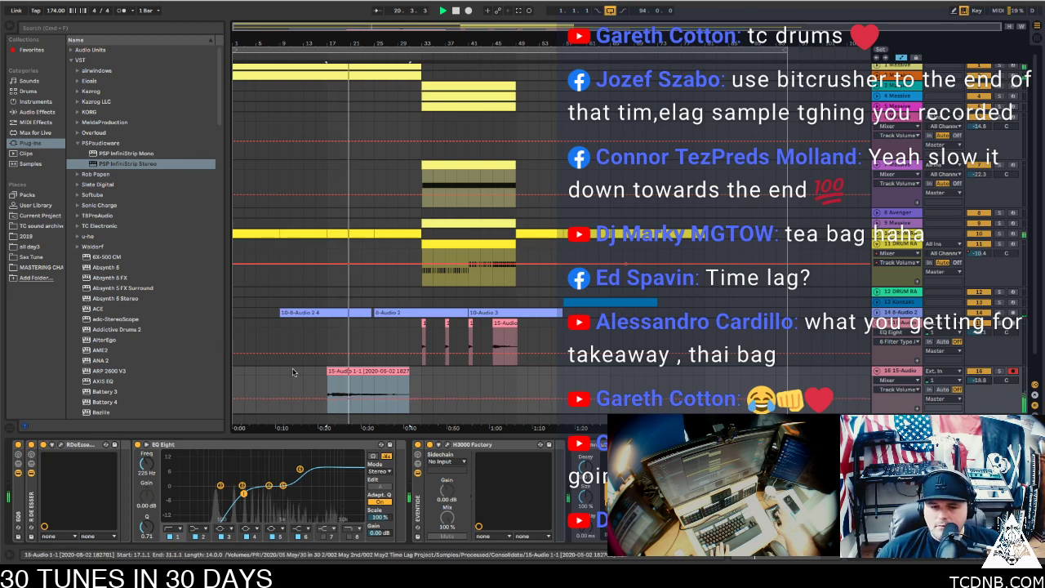
Transpose the long bar 17 clip on track 16 while auditioning it and close the clip's detail view
double_click(353, 371)
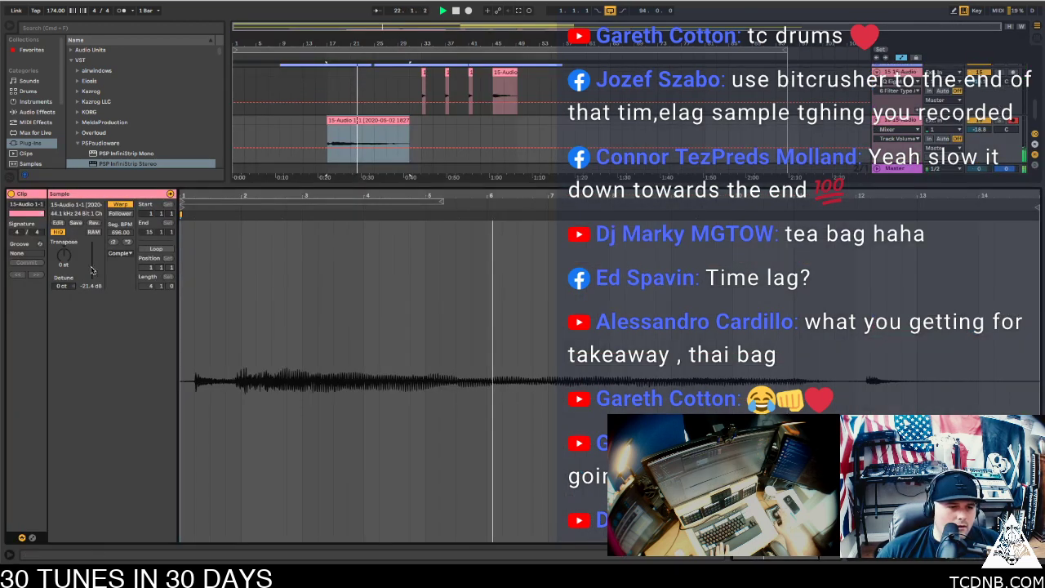
key(space)
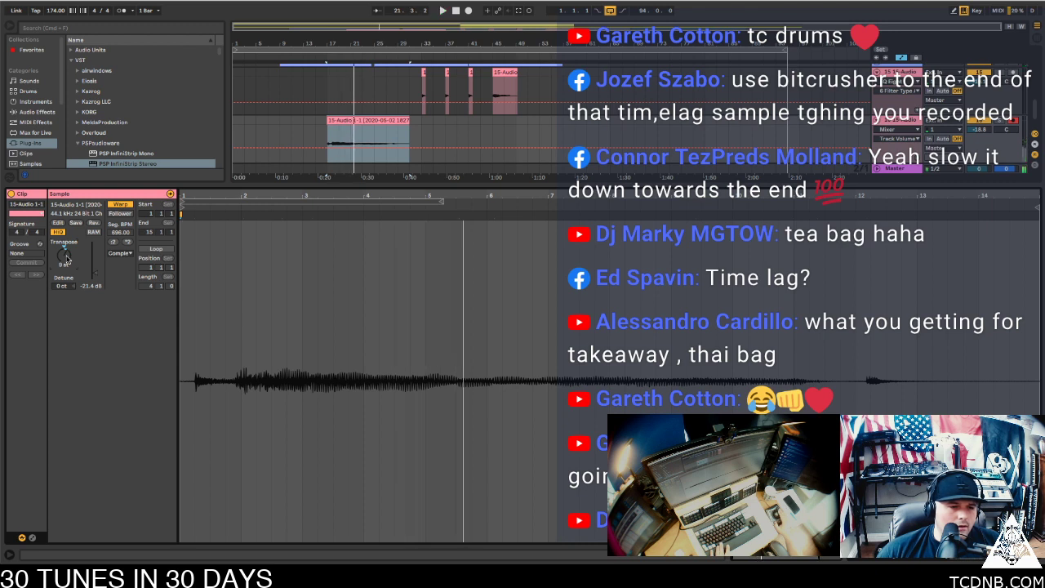
key(space)
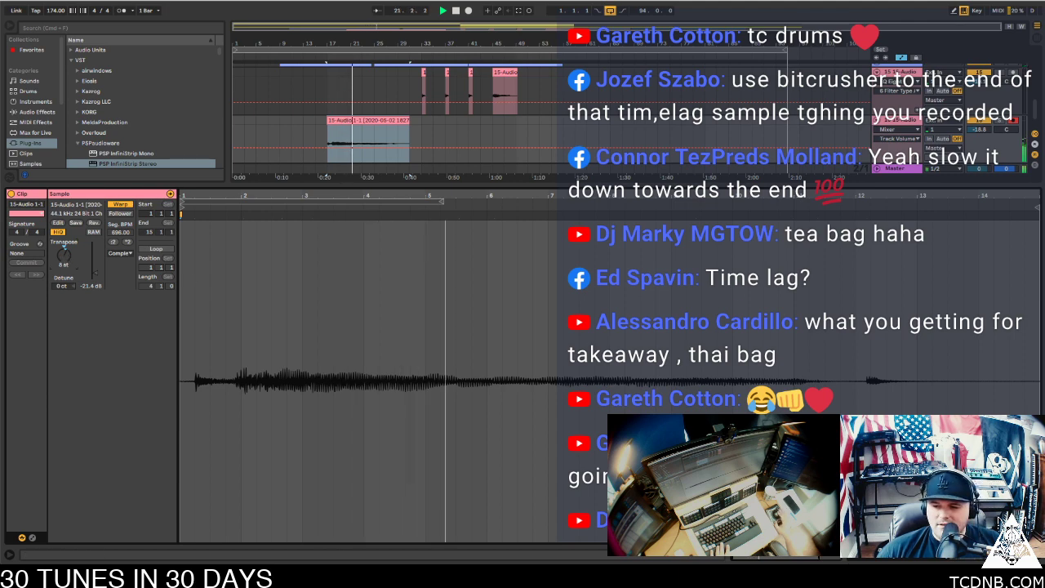
key(super+alt+l)
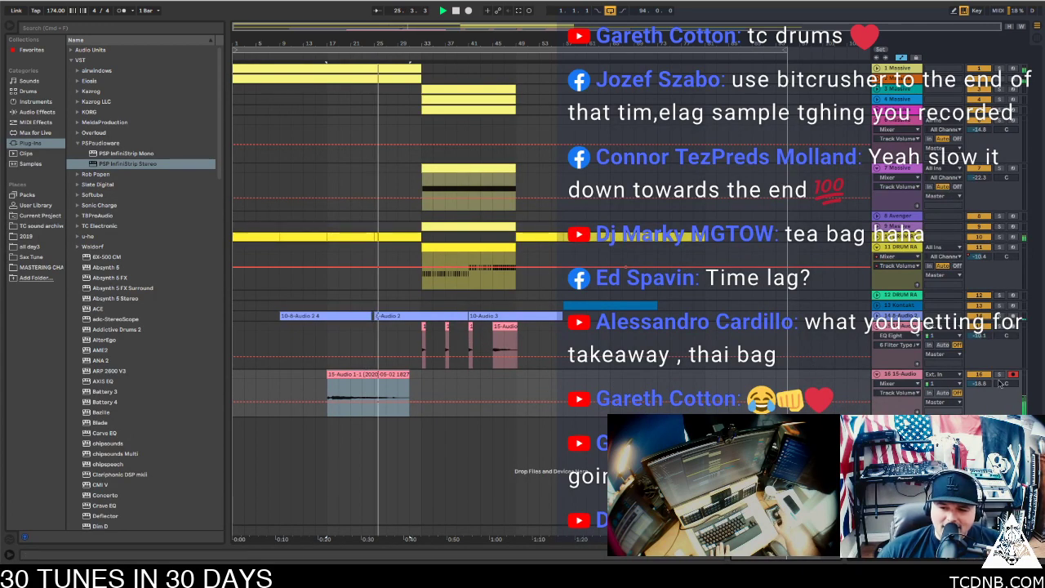
In track 16's Uhbik-G, set scaling to 1.00, transpose to 0.40 and grain size to 1.70 while auditioning
drag(294, 277, 235, 186)
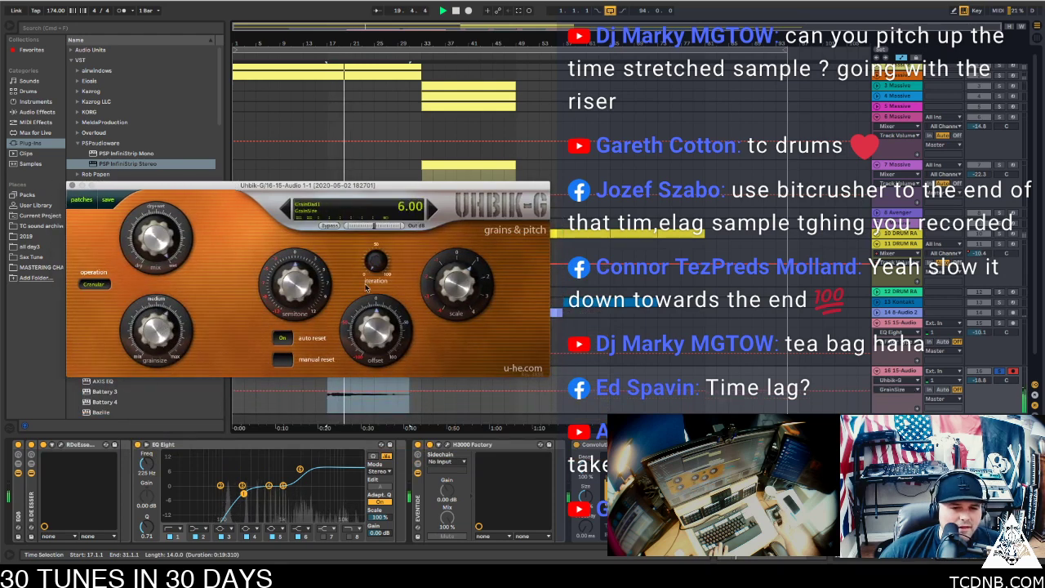
drag(461, 286, 457, 285)
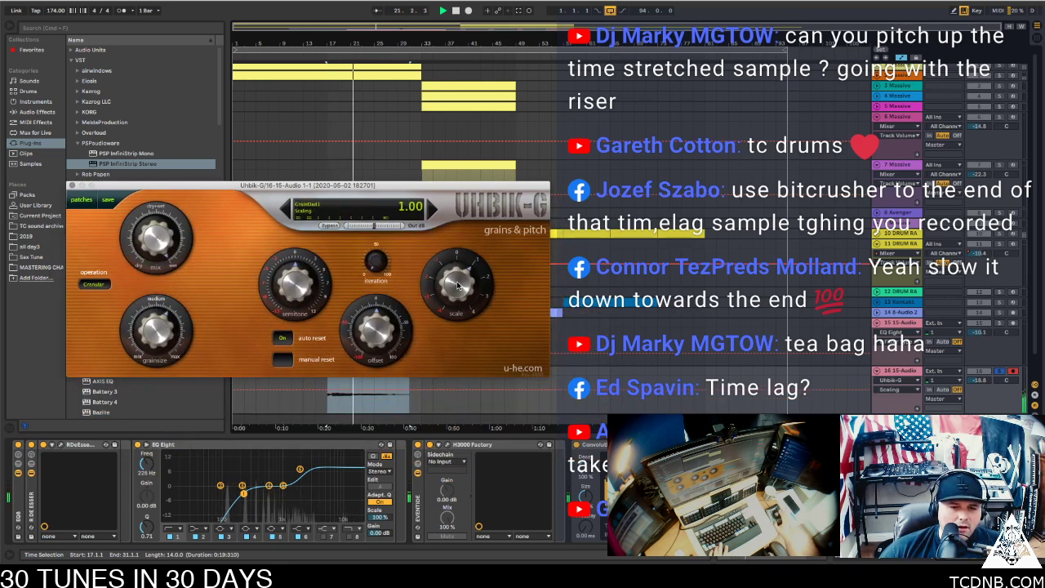
mouse_move(299, 290)
mouse_down()
mouse_move(302, 277)
mouse_move(298, 285)
mouse_up()
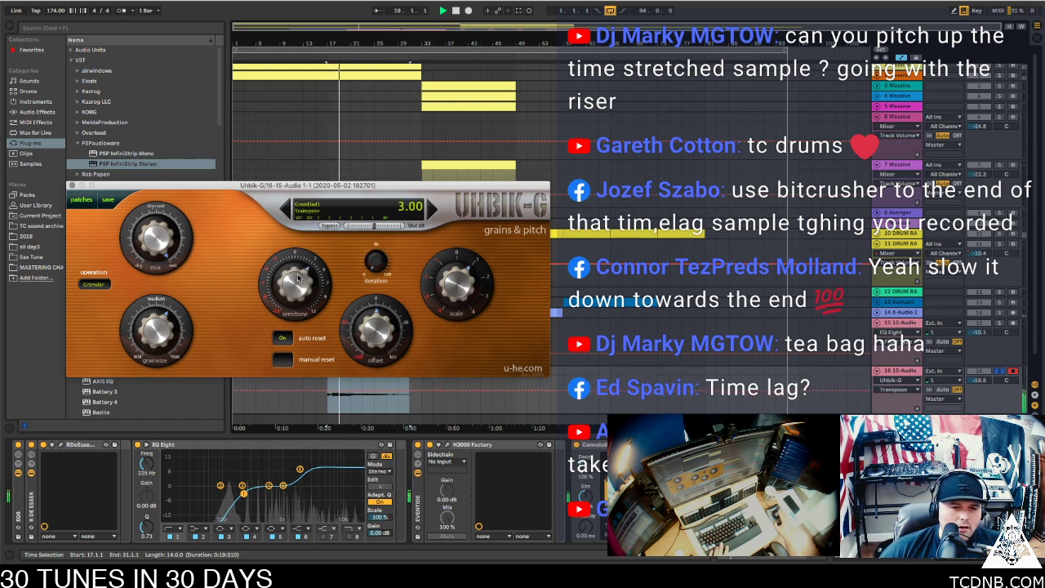
drag(296, 266, 295, 287)
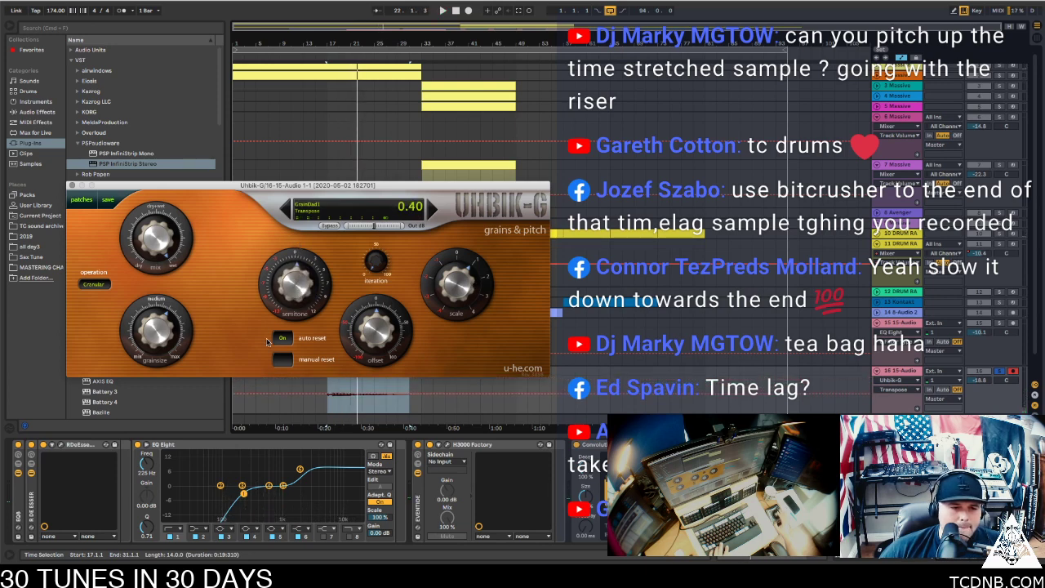
key(space)
mouse_move(156, 345)
mouse_down()
mouse_move(161, 336)
mouse_move(155, 362)
mouse_up()
drag(233, 186, 213, 68)
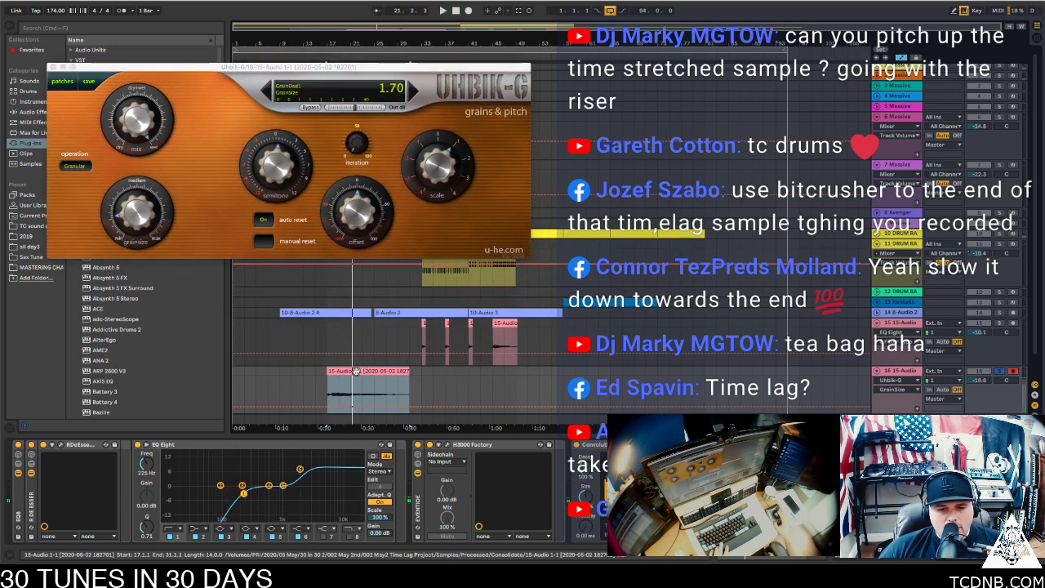
Unsolo track 16 and audition its long clip at bar 41 in the drop before returning it to bar 17
drag(356, 372, 496, 374)
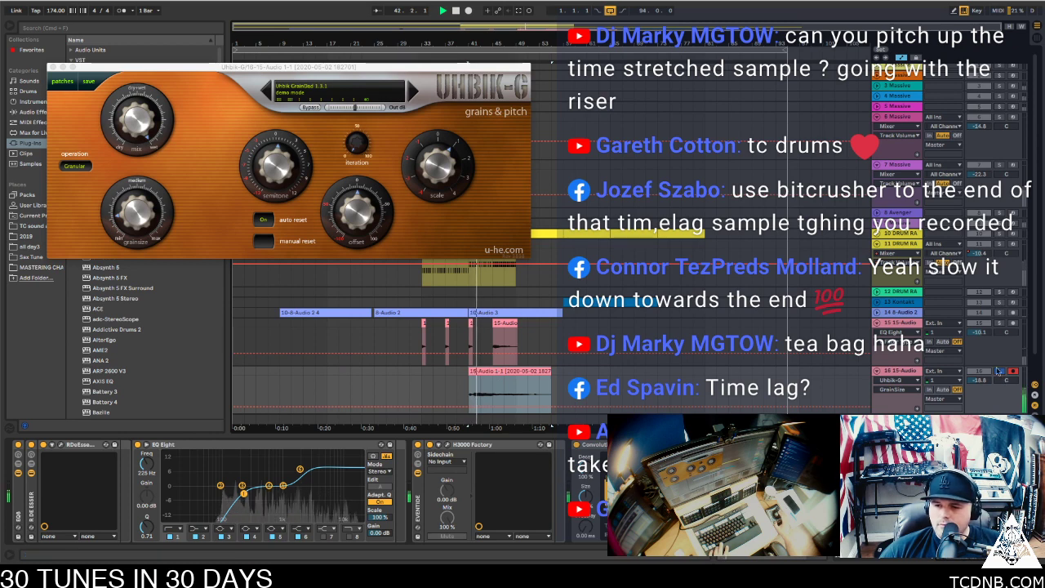
click(997, 372)
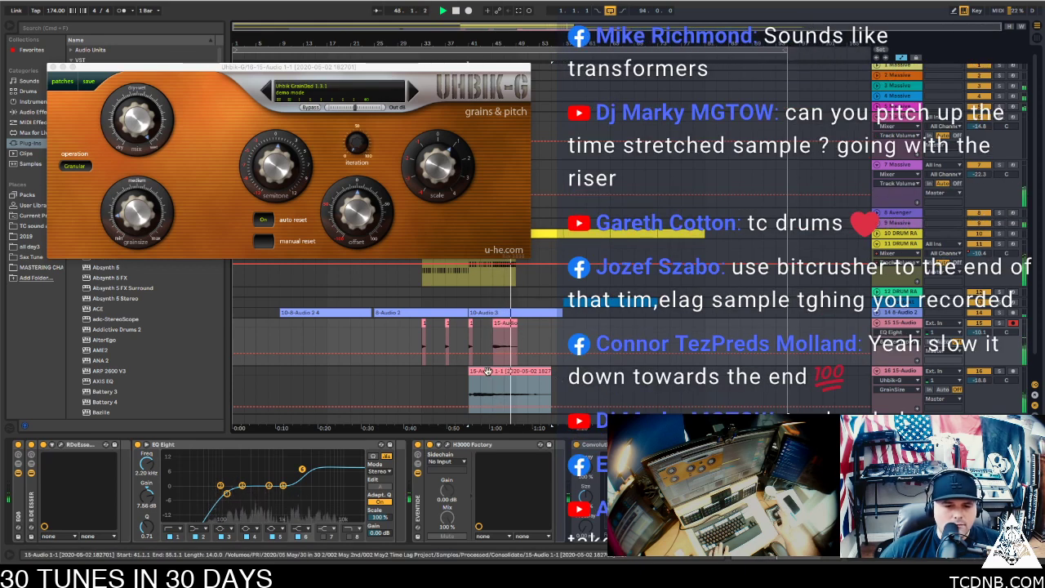
drag(68, 65, 163, 63)
click(147, 64)
key(space)
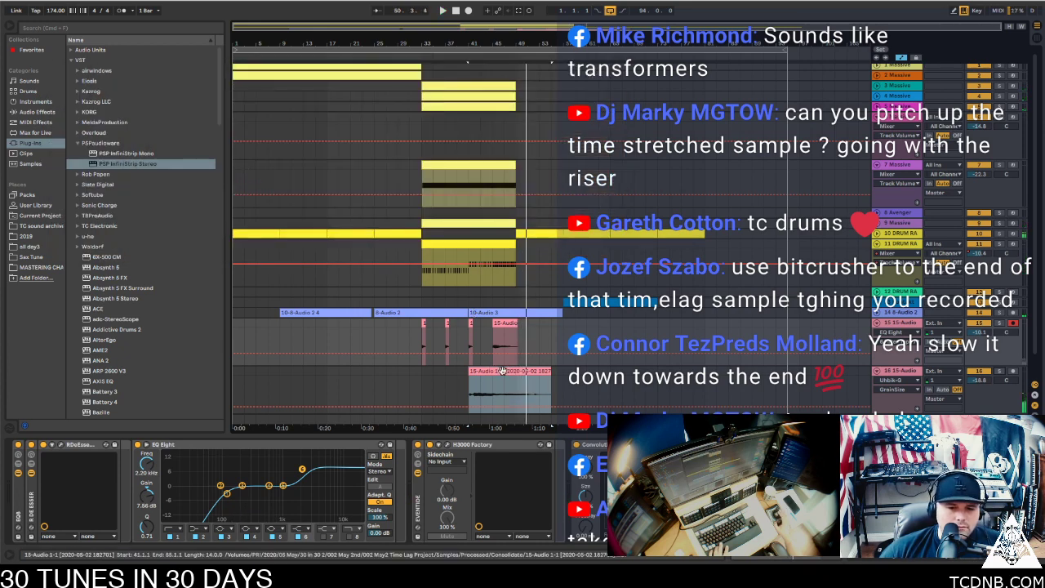
drag(499, 371, 356, 377)
key(space)
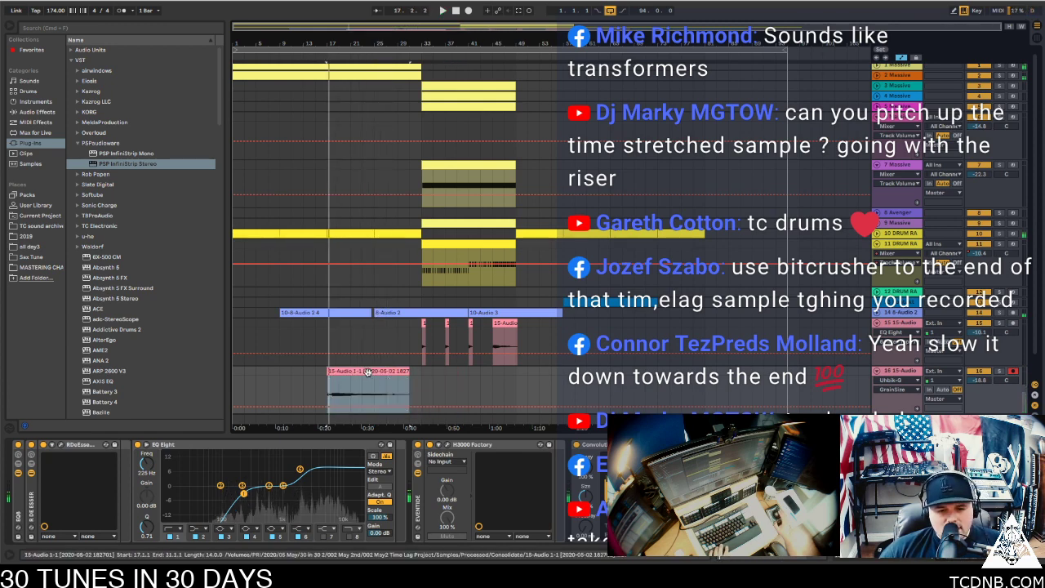
Re-warp track 16's bar 17 clip with a segment BPM of 999 and extend its end to 33.1.1, then audition its start
double_click(359, 384)
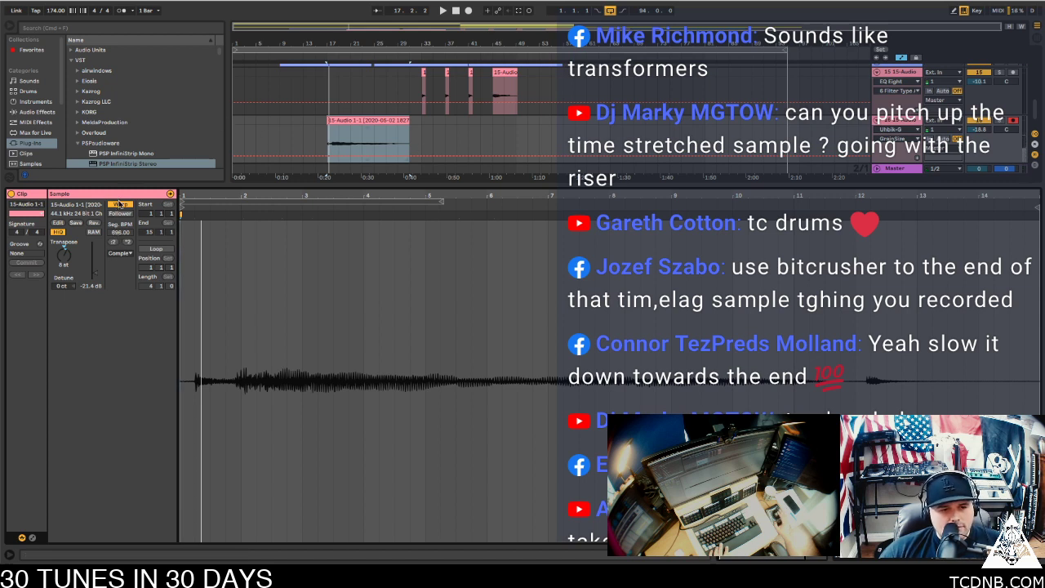
click(120, 204)
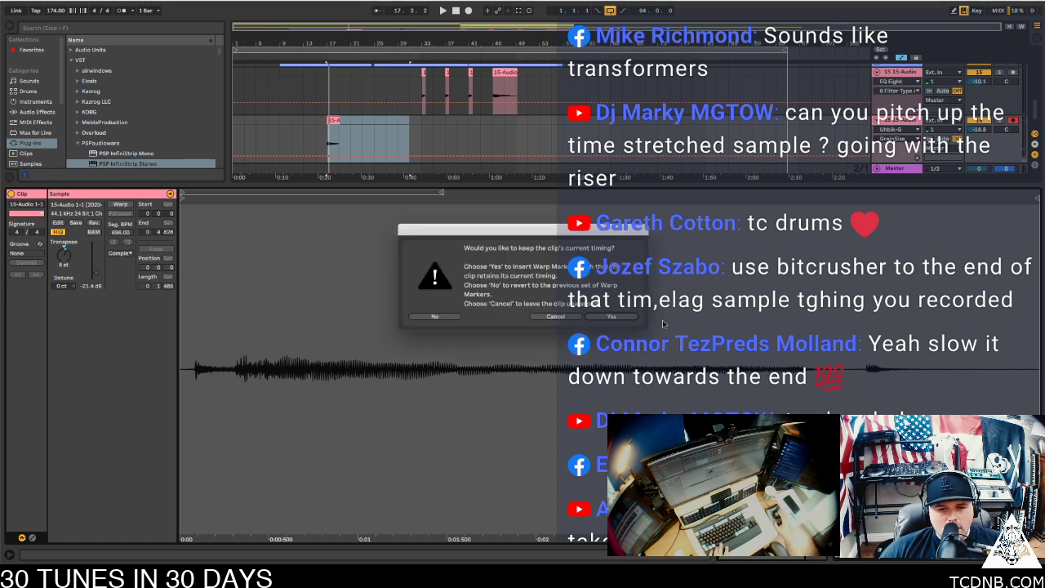
click(624, 319)
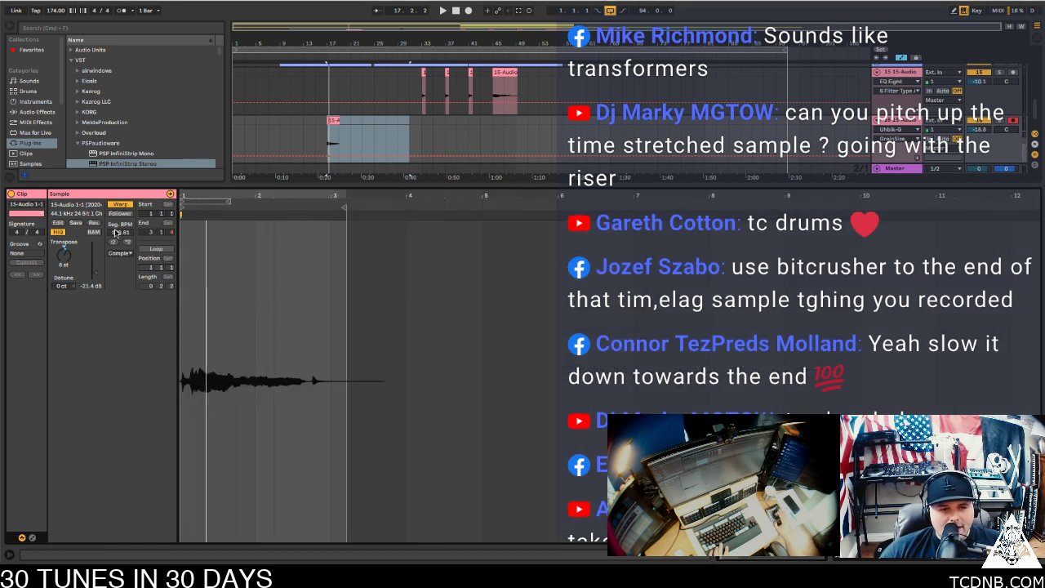
drag(115, 233, 116, 32)
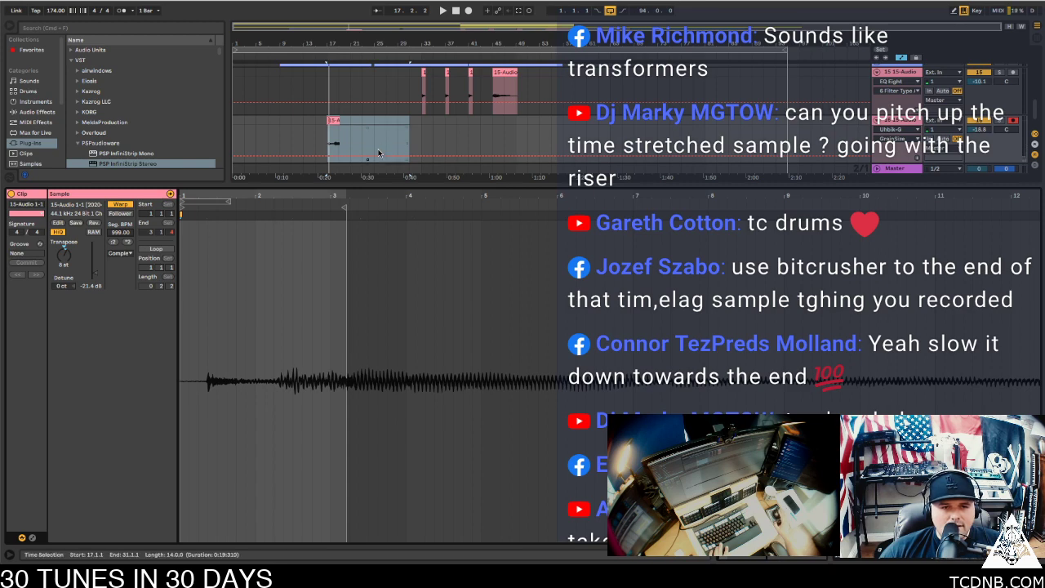
drag(336, 118, 421, 132)
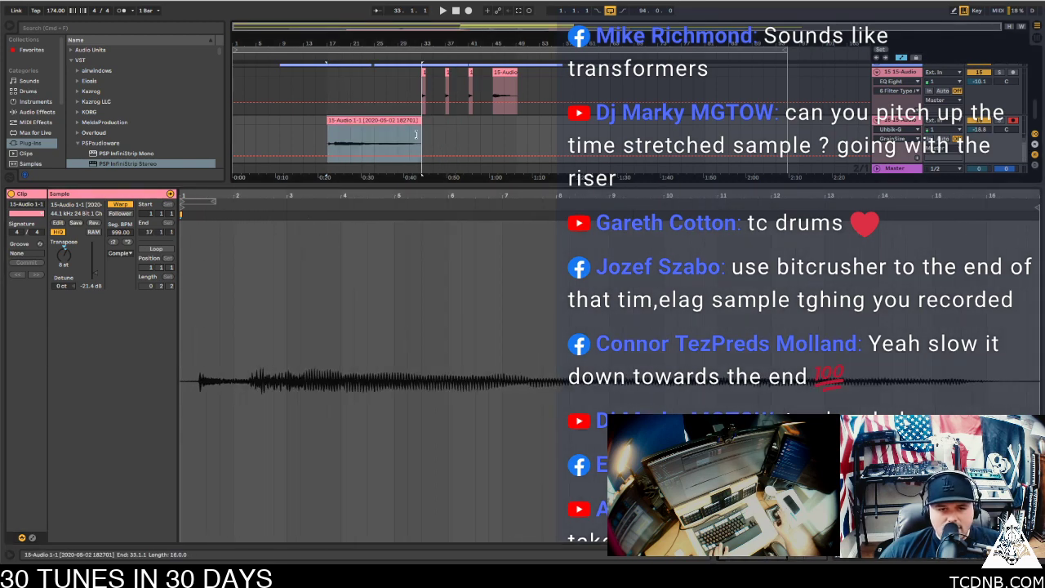
key(space)
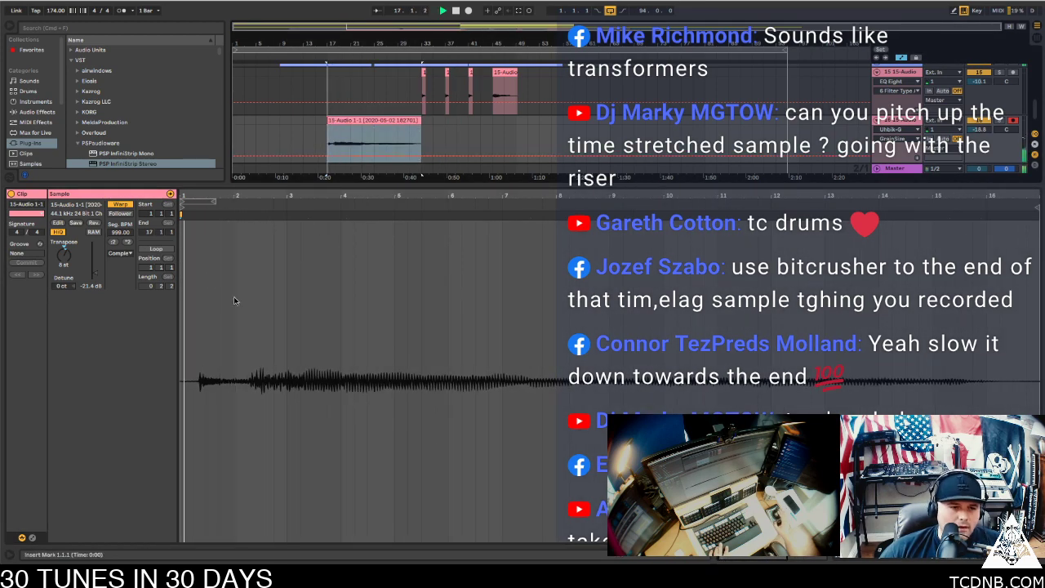
key(space)
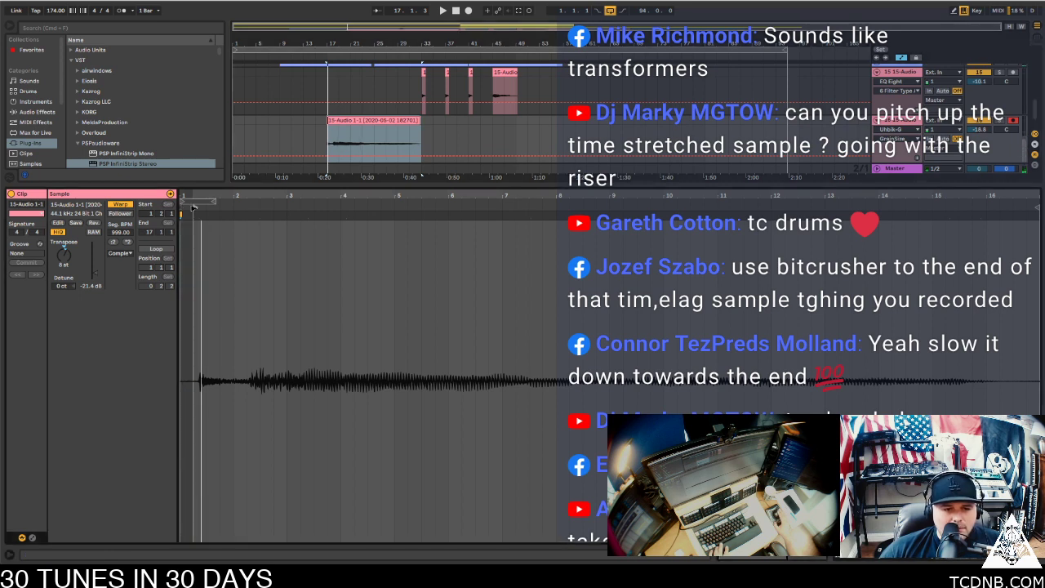
Set the clip's start marker to the sample's first transient, realign the clip to bar 17 and play it back
key(plus)
key(plus)
key(plus)
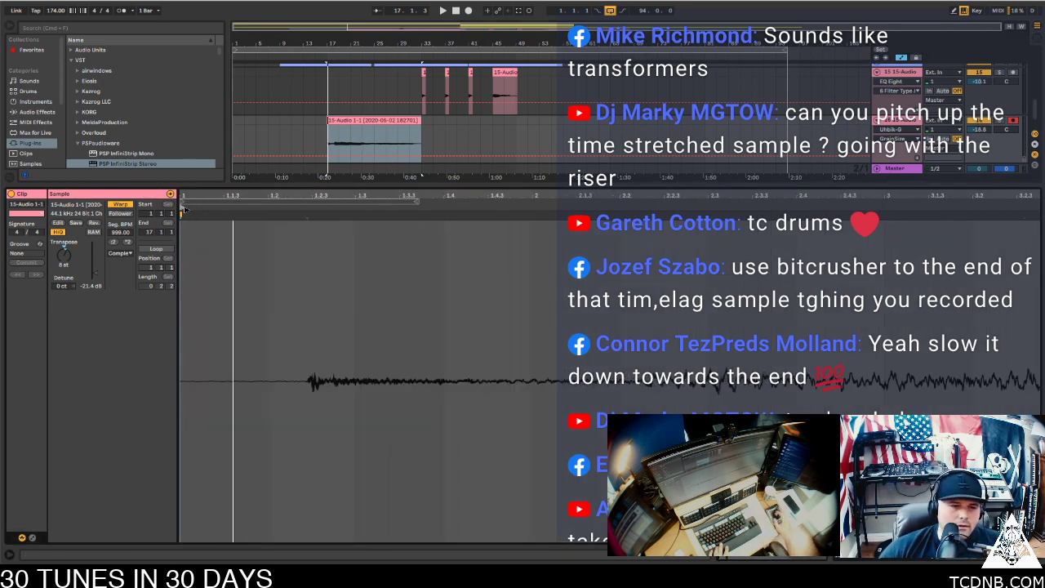
mouse_move(181, 205)
mouse_down()
mouse_move(315, 209)
mouse_move(307, 221)
mouse_up()
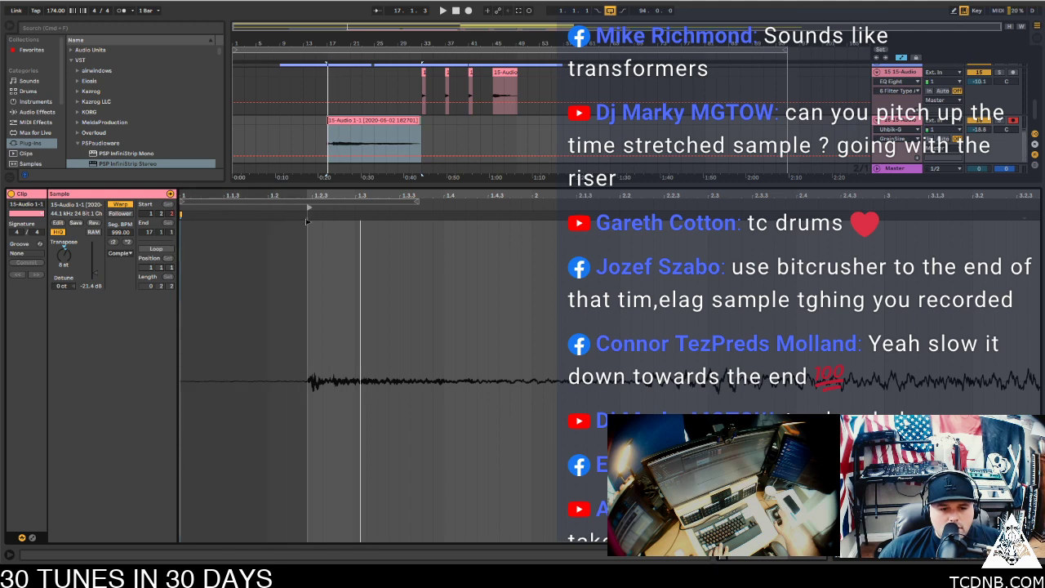
mouse_move(343, 118)
mouse_down()
mouse_move(335, 123)
mouse_move(353, 121)
mouse_move(345, 121)
mouse_up()
key(space)
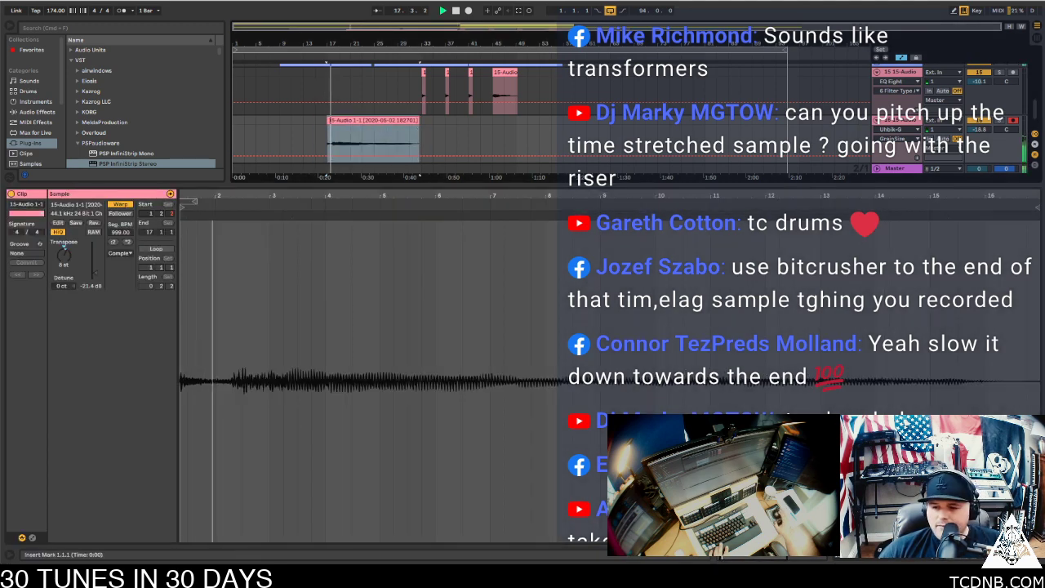
key(super+alt+l)
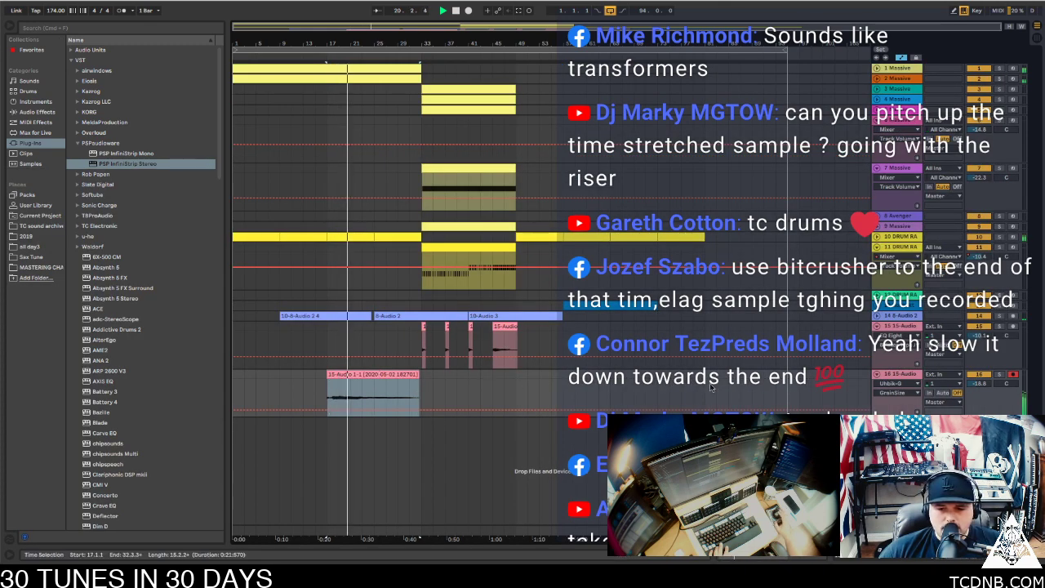
Automate Uhbik-G's Transpose on track 16 as a rising ramp from 0.40 near bar 17 to the clip's end
key(super+alt+l)
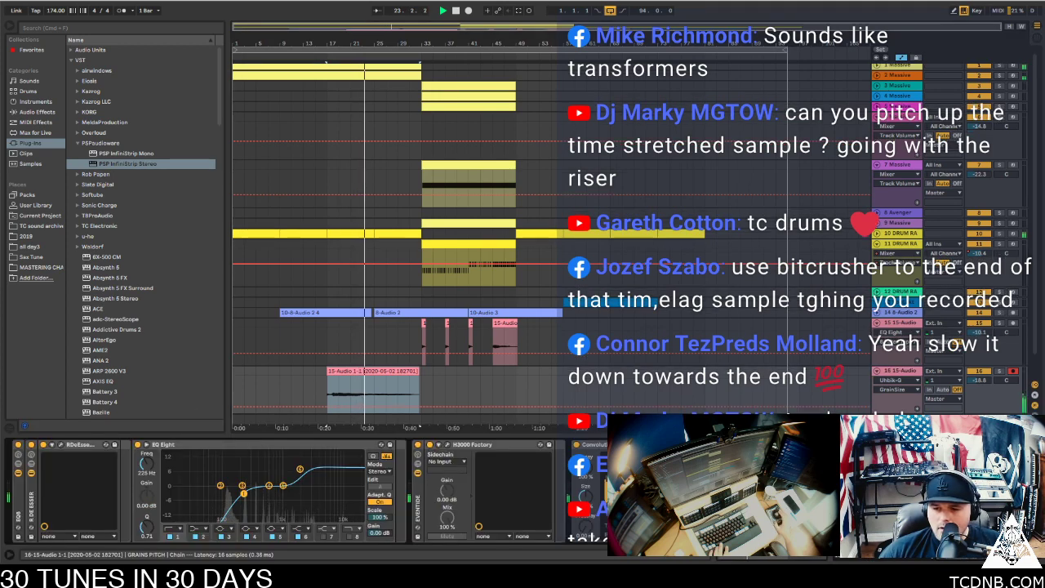
key(super+alt+p)
click(539, 166)
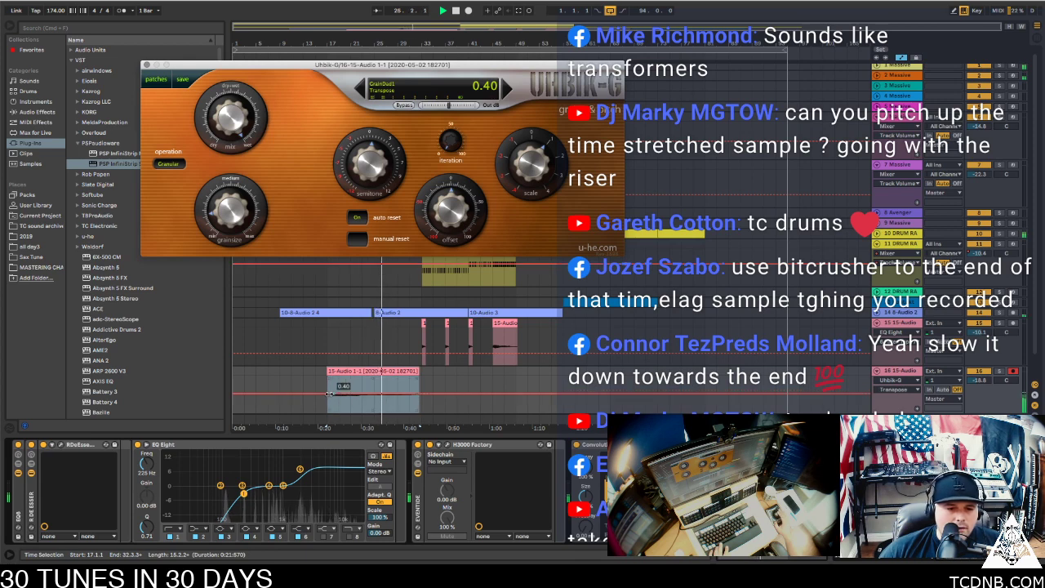
click(332, 395)
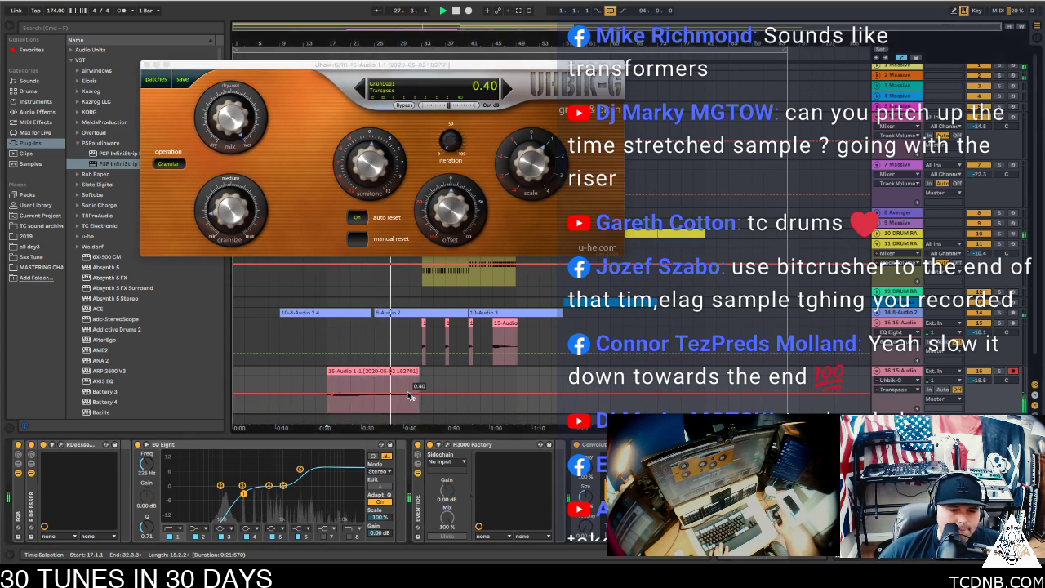
drag(410, 394, 416, 371)
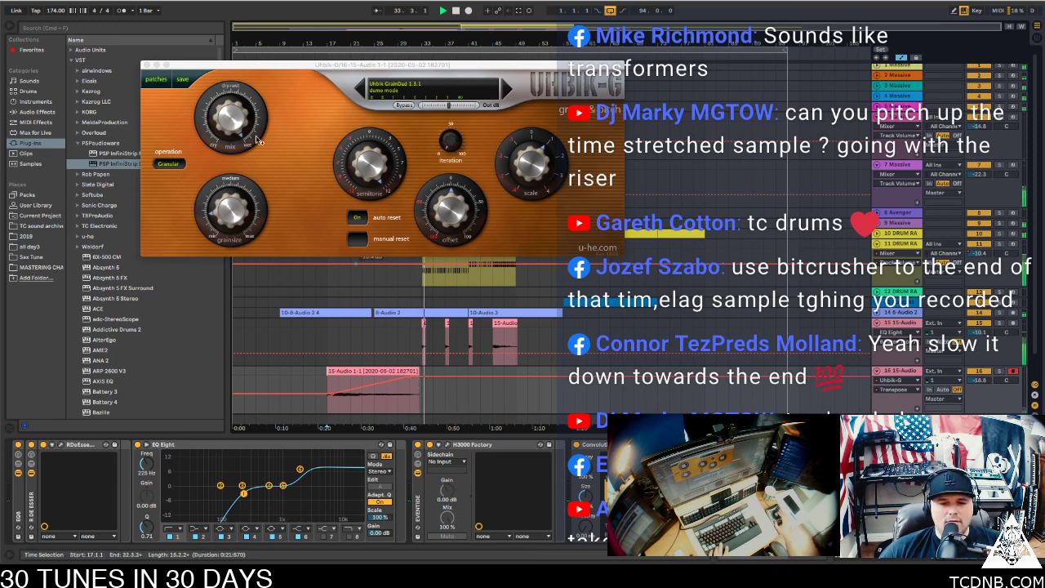
click(147, 65)
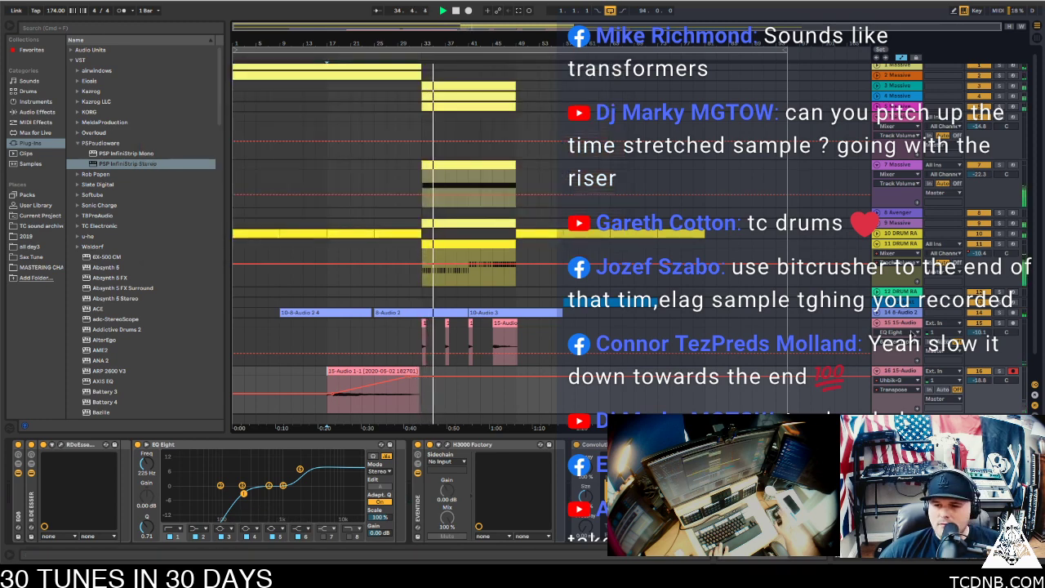
Set track 15's volume to about -9.2 dB and drum rack track 11's to about -9.7 dB, folding track 16
click(898, 323)
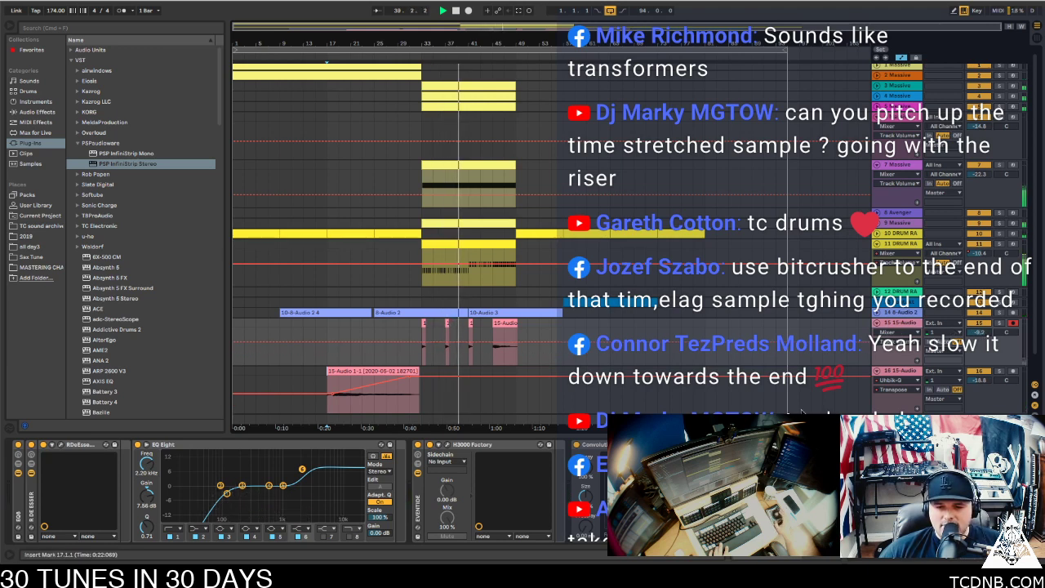
click(875, 369)
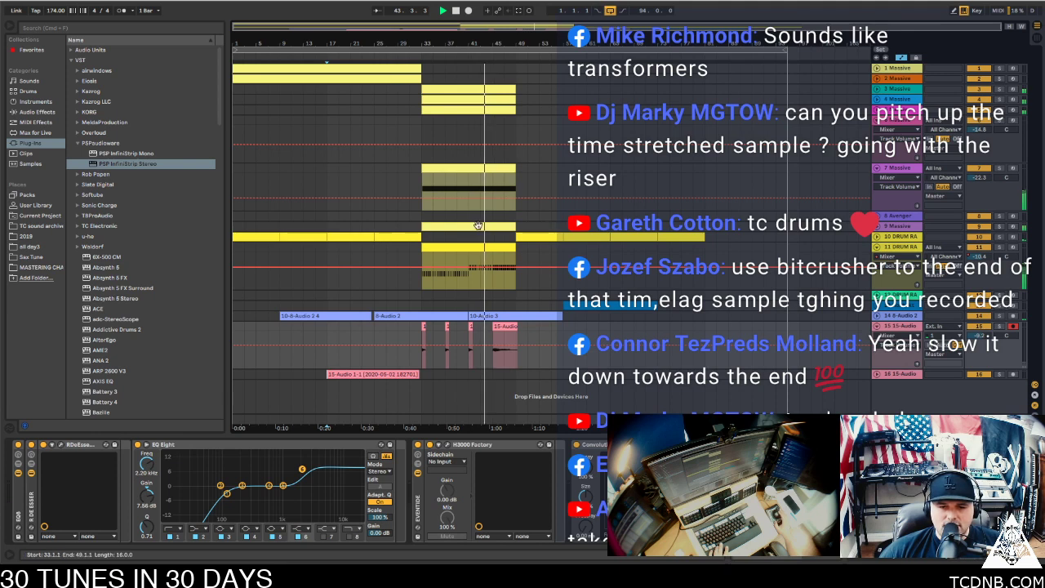
drag(986, 257, 987, 251)
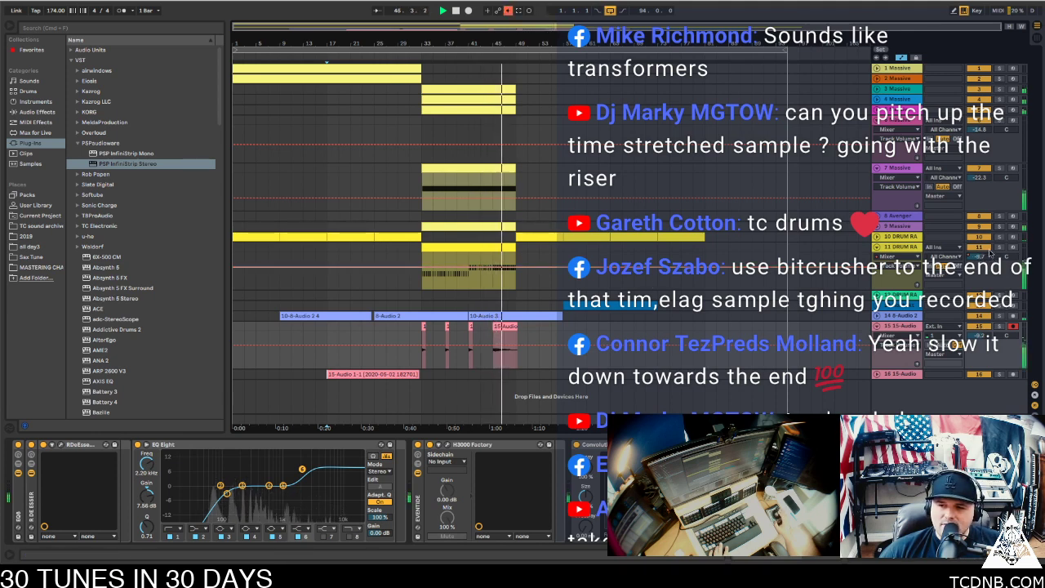
Play back the transition into the drop with track 11's bar 33 drum clip selected and the device view hidden
click(629, 275)
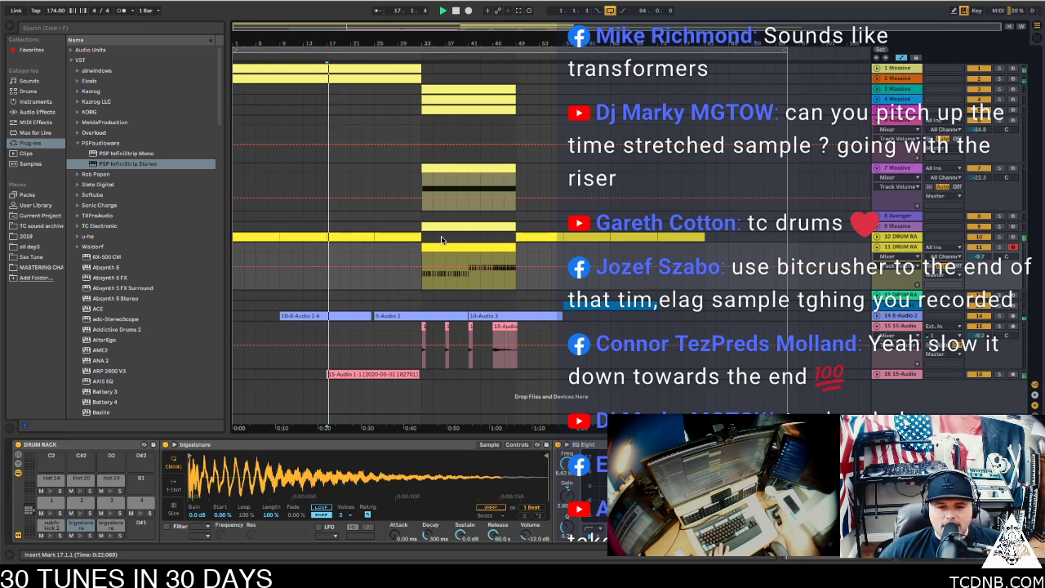
click(438, 248)
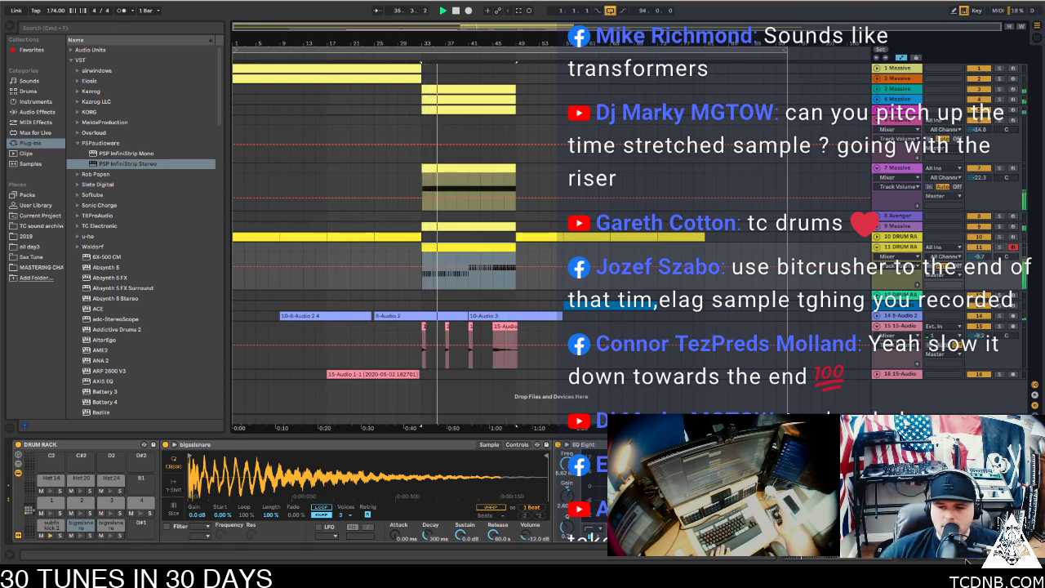
click(1035, 554)
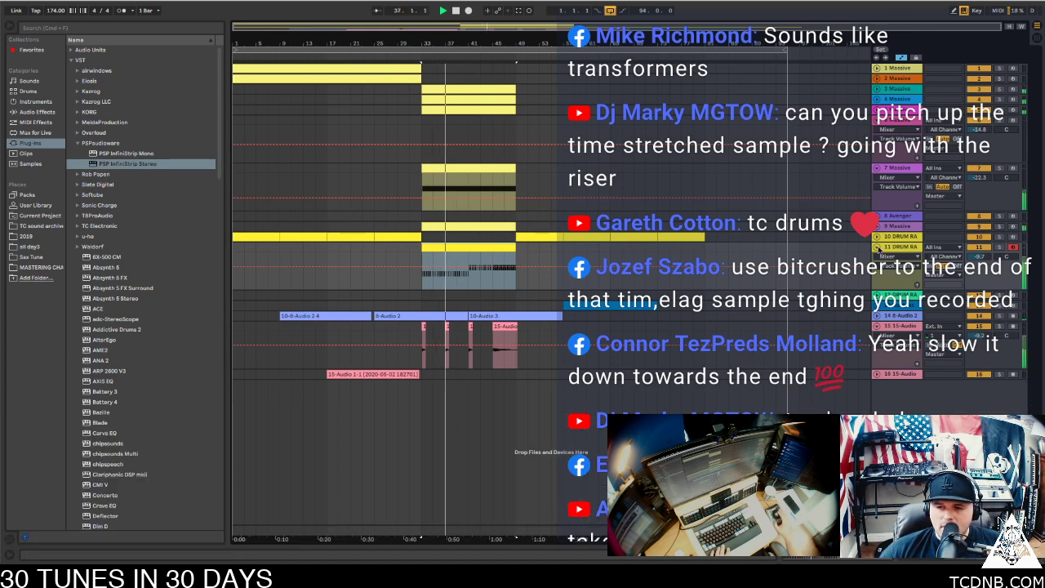
Fold all of the expanded tracks, including tracks 6, 7, 11 and 15, and stop playback
click(877, 246)
click(882, 120)
click(877, 120)
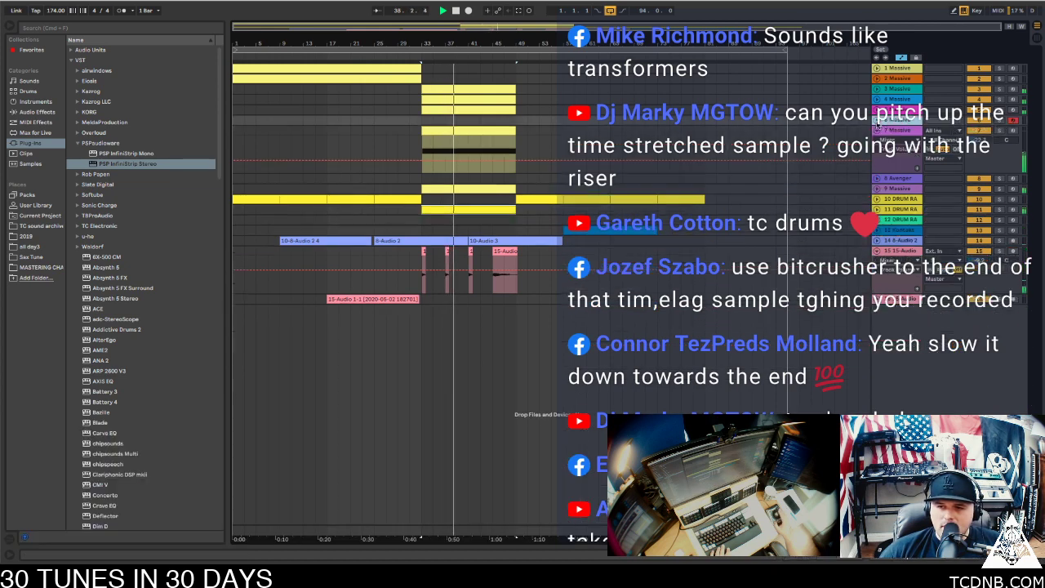
click(877, 131)
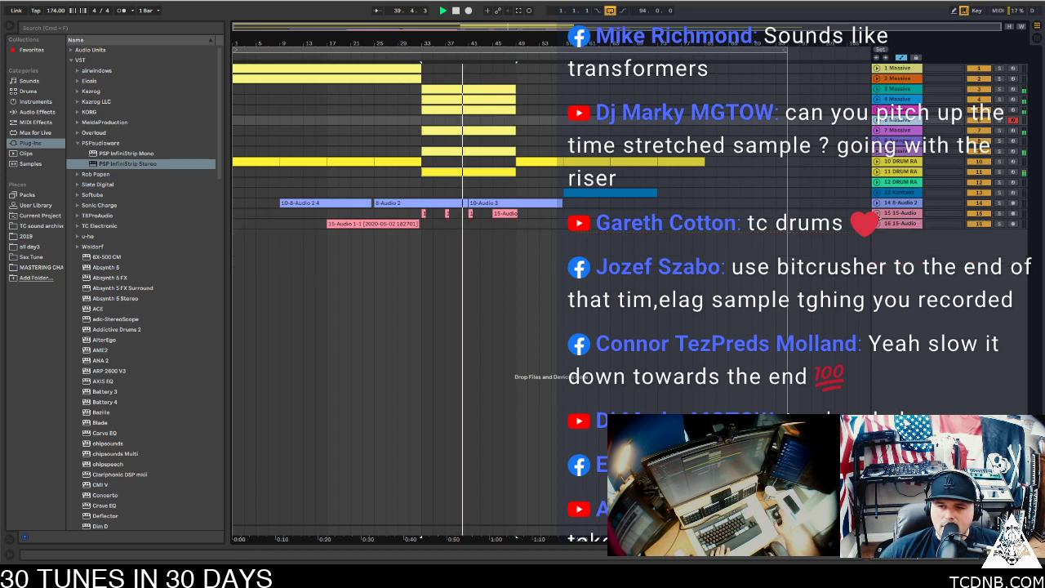
key(Left)
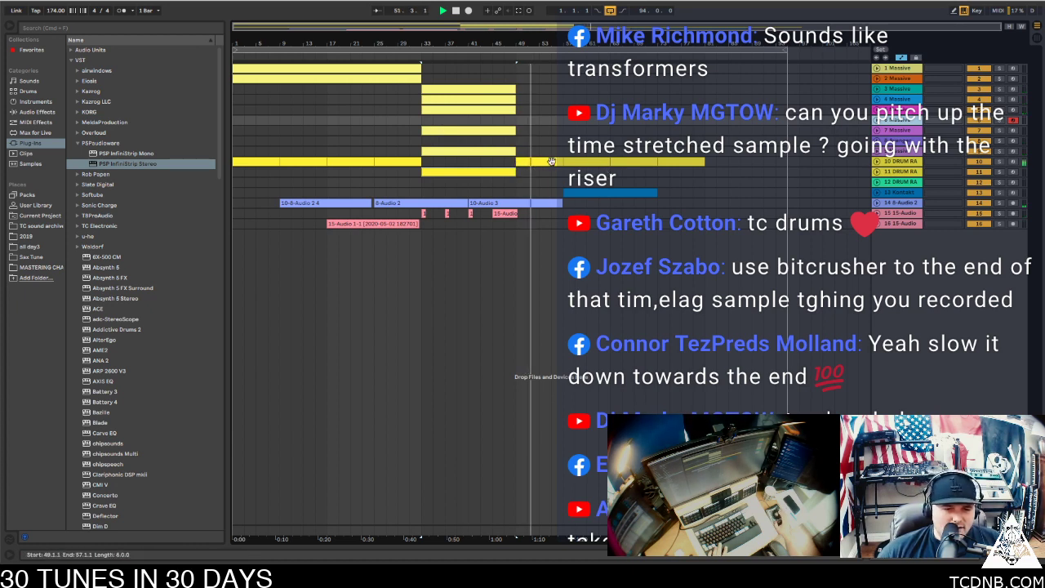
key(space)
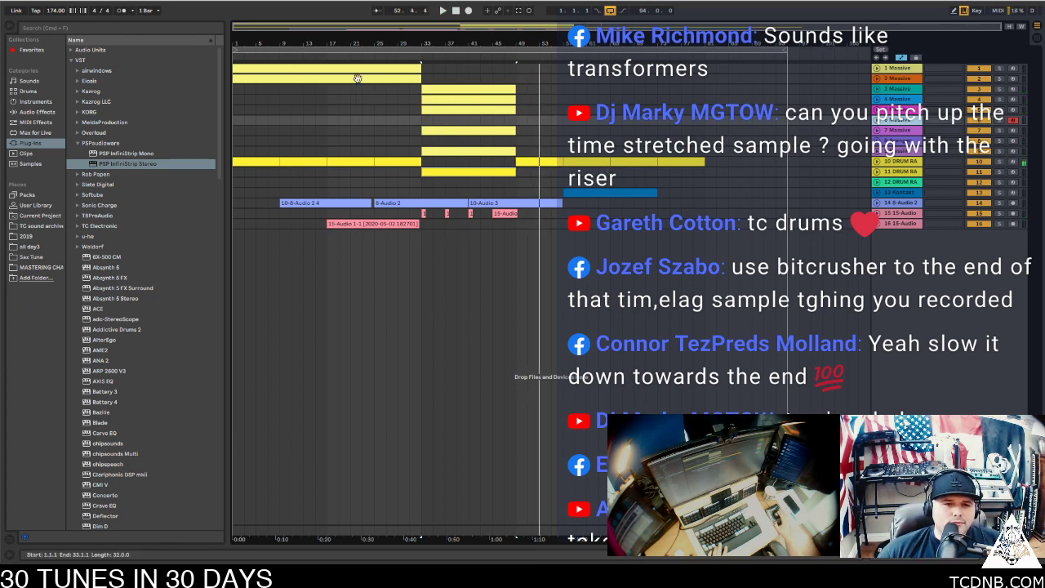
drag(446, 131, 534, 152)
key(space)
key(Delete)
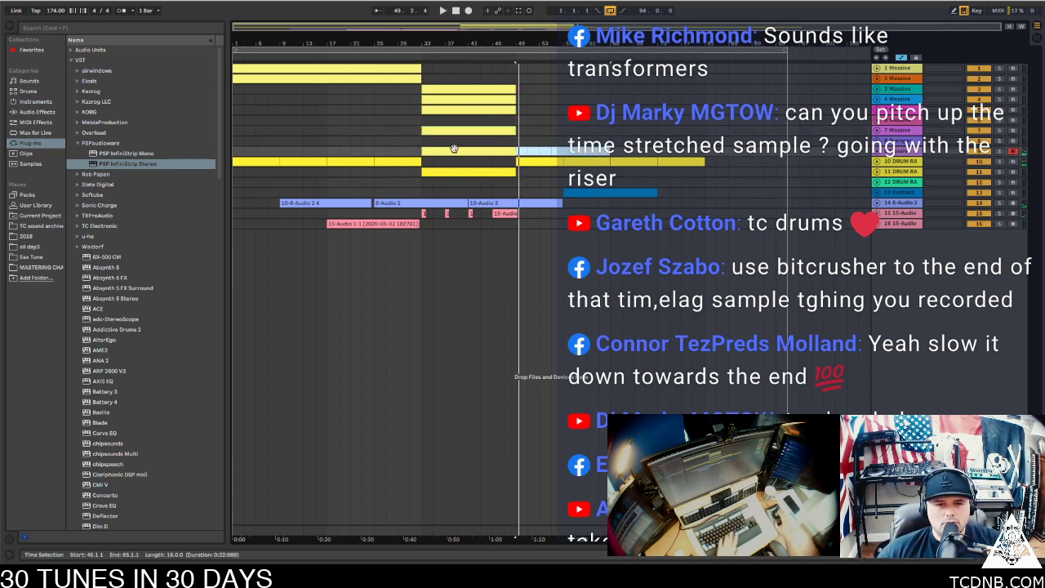
Copy track 9's bar 33 clip to bar 49, unfold the track and loop playback over bars 49 to 81
drag(453, 151, 542, 150)
key(space)
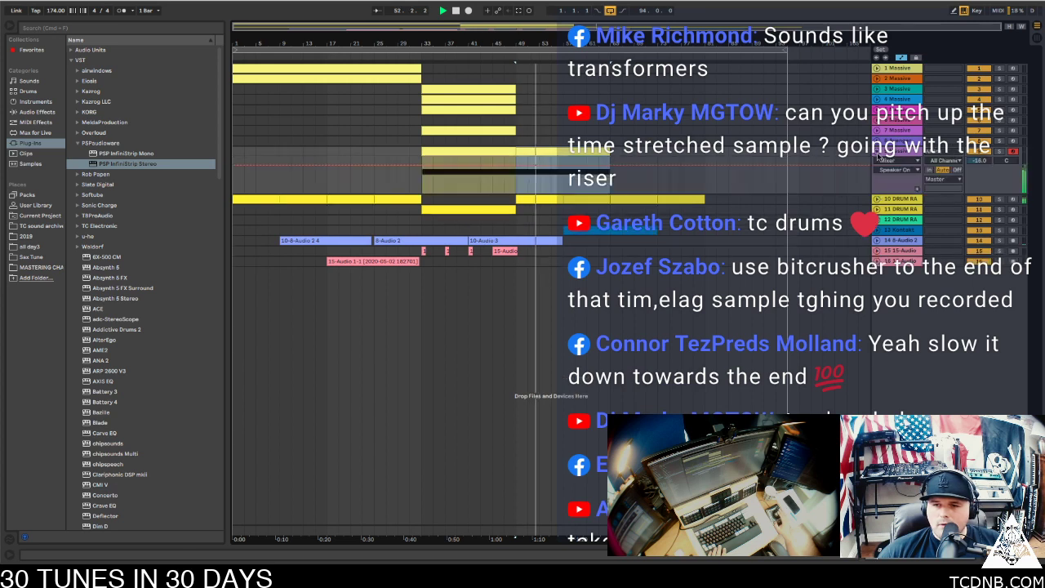
click(877, 153)
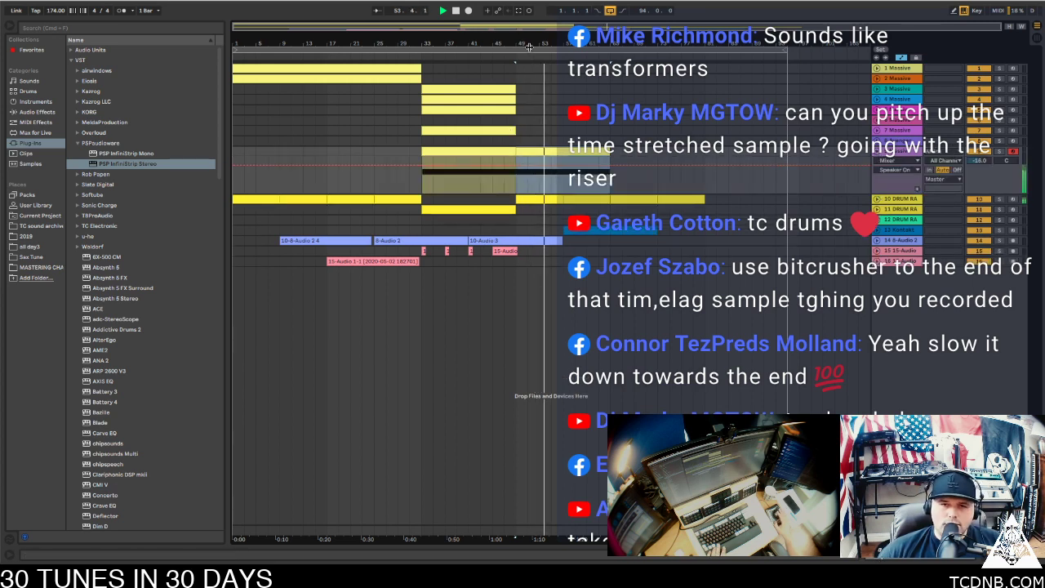
drag(235, 50, 516, 51)
drag(785, 50, 705, 50)
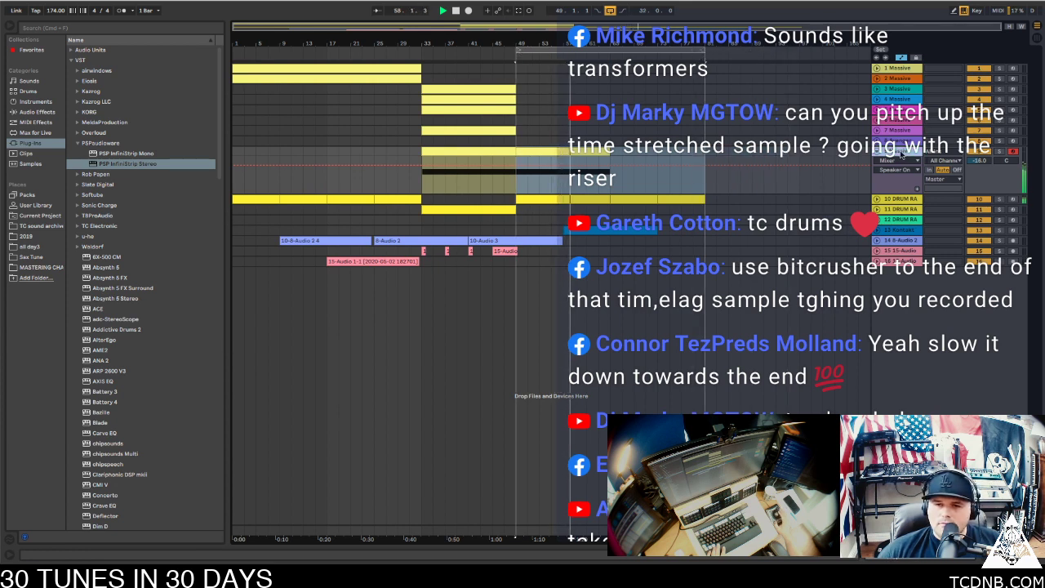
Show track 9's Massive macro 2 automation and reshape it to stay low from bar 49 and rise up to bar 81
click(906, 161)
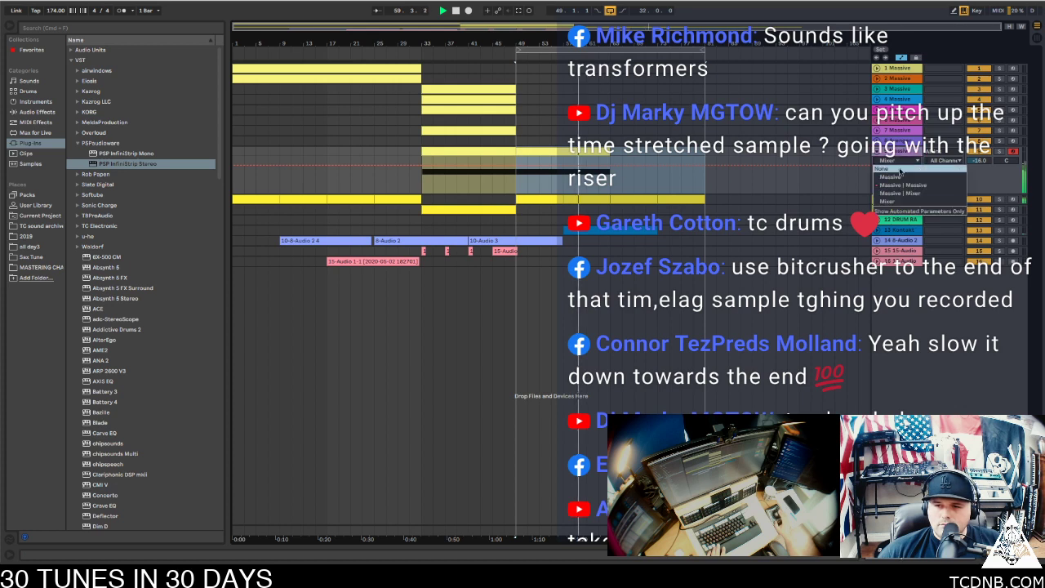
click(899, 183)
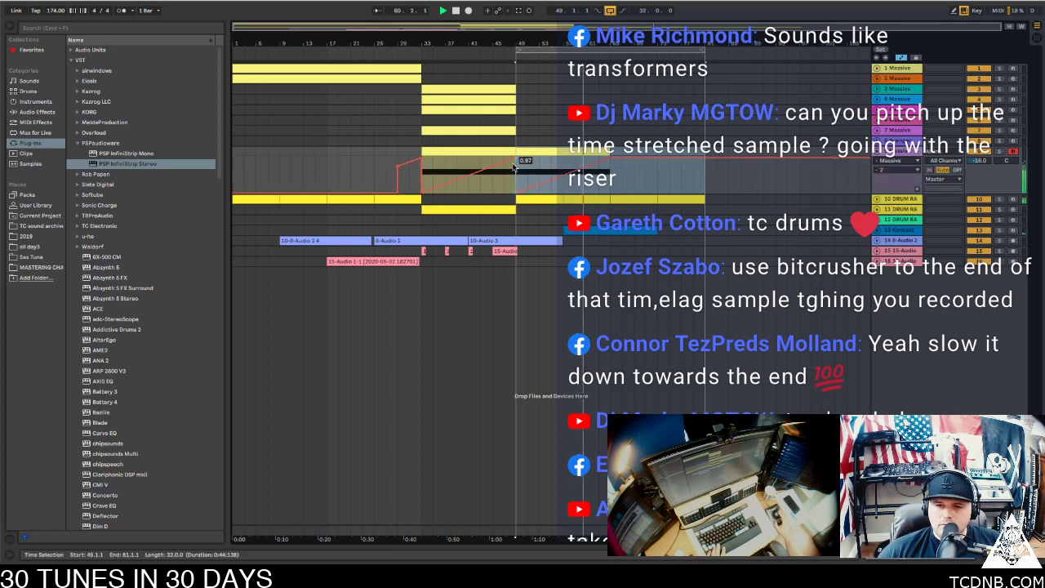
click(608, 161)
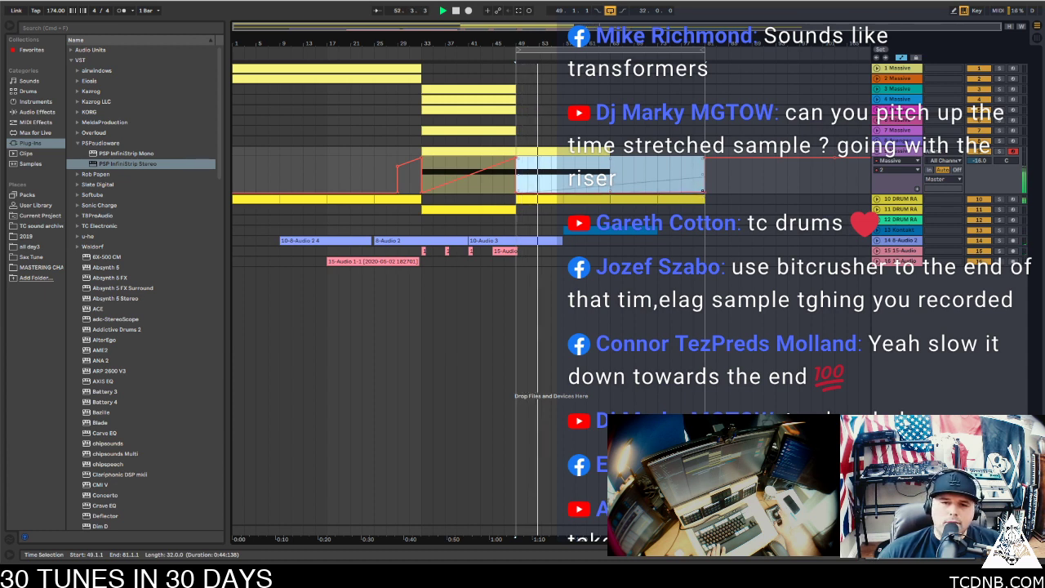
click(740, 181)
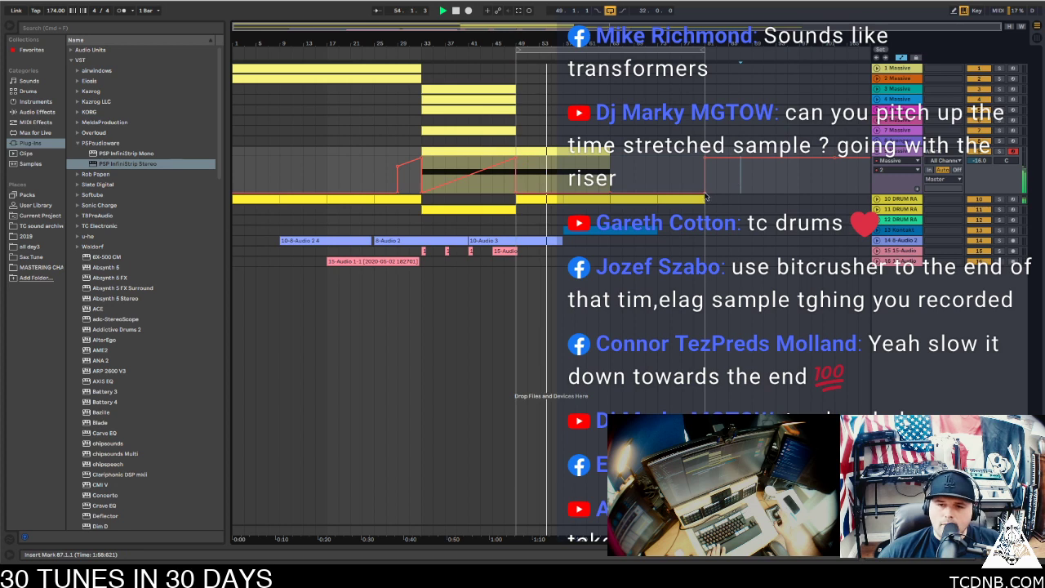
click(704, 193)
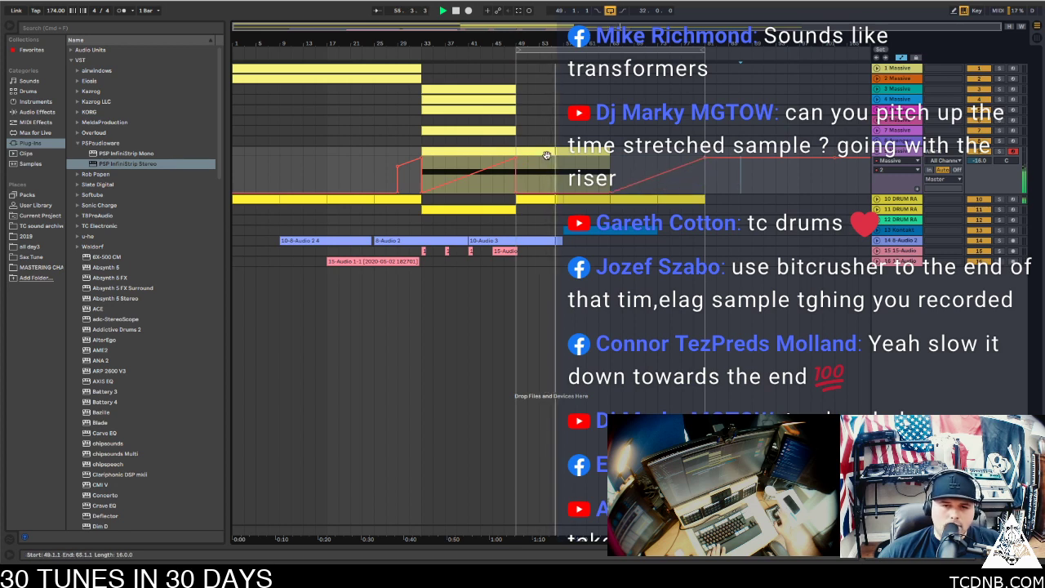
Extend track 9's part with a clip copy at bar 65 and redraw the automation ramp rising to bar 81
click(629, 161)
drag(623, 155, 624, 155)
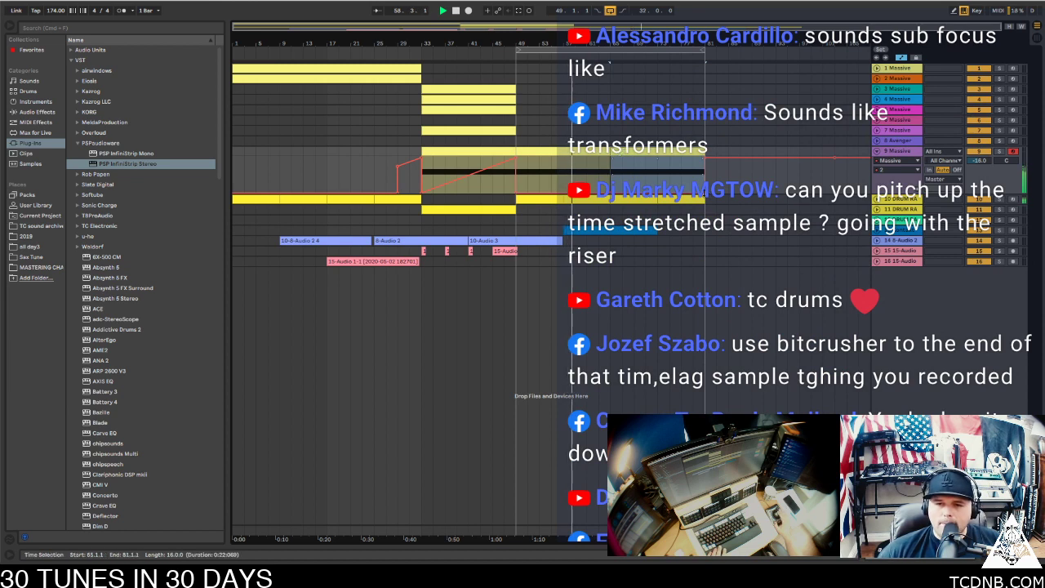
drag(705, 192, 718, 157)
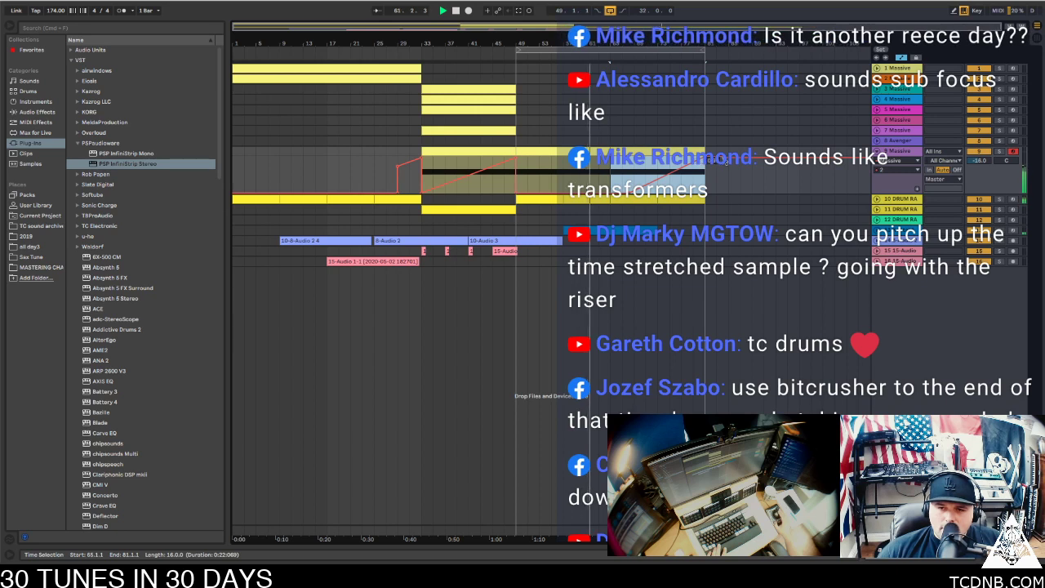
key(space)
Insert a MIDI track below track 9 and load the Serum synth on it
click(902, 154)
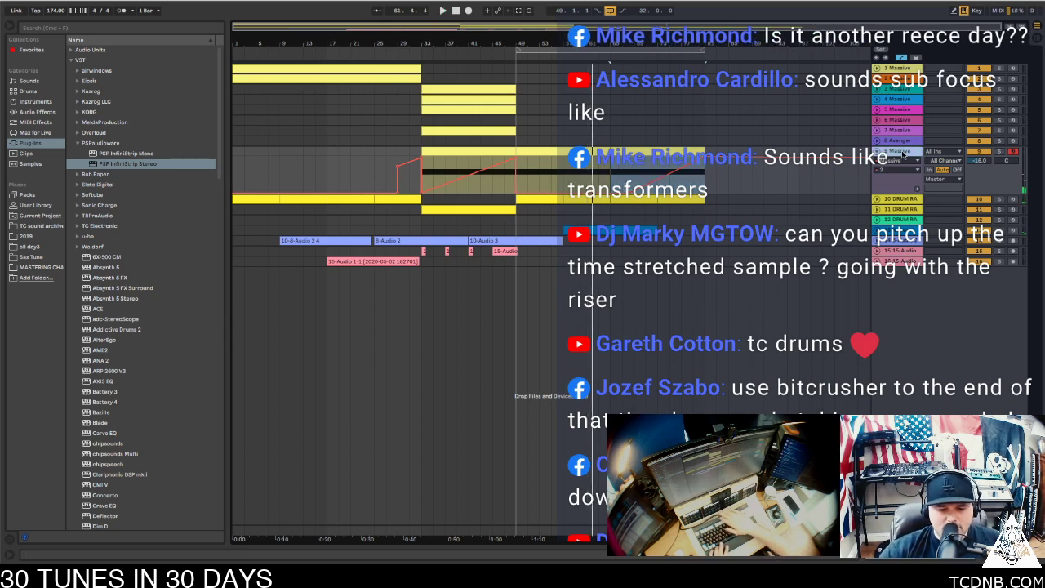
key(super+shift+t)
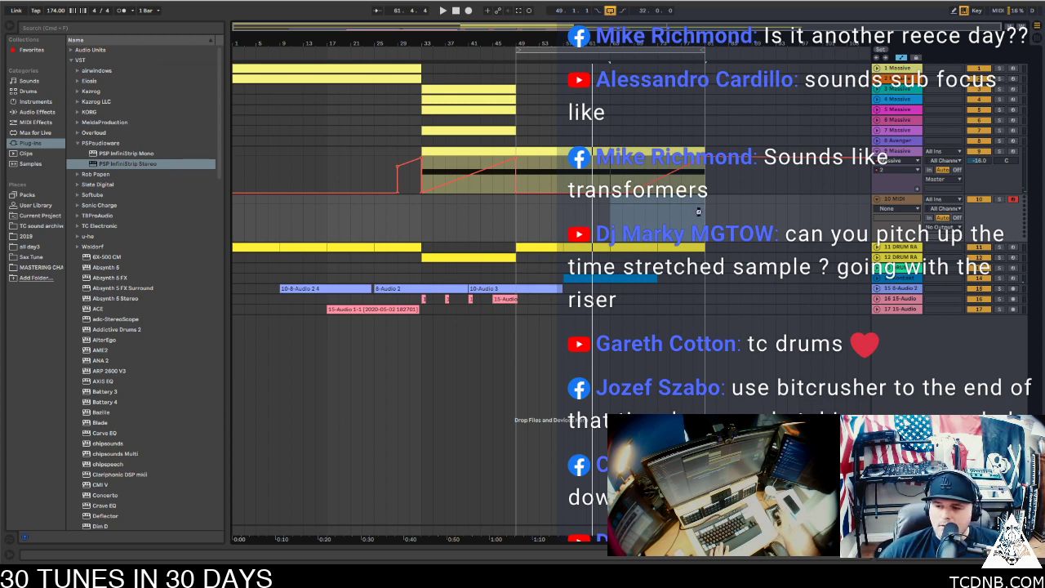
drag(698, 212, 701, 214)
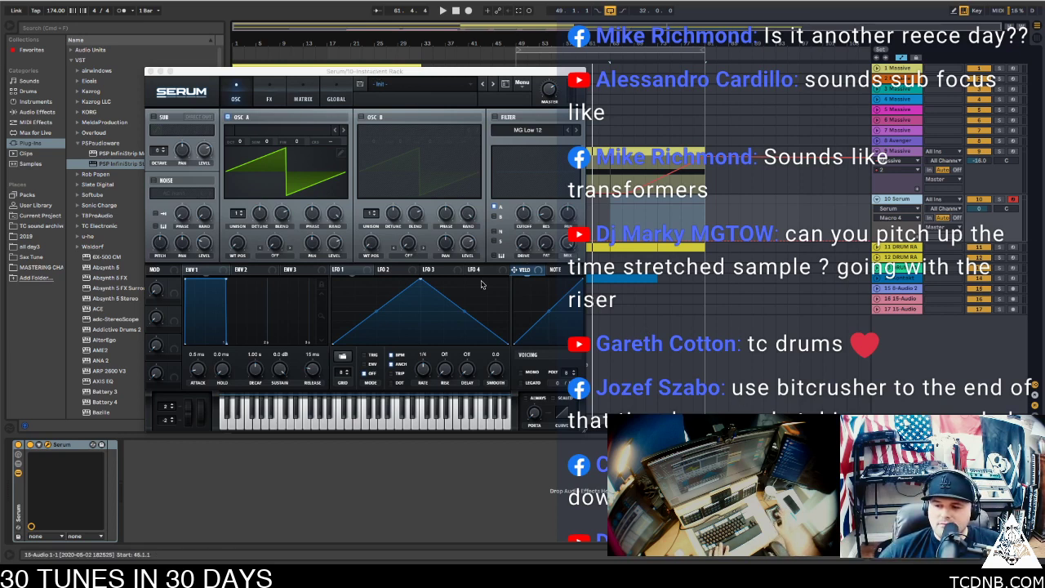
Load Serum's 028 TCDONK Retirement preset from Million Doller Idea's Techno Project folder and set track 10's volume to about -13.8 dB
click(416, 86)
mouse_move(432, 125)
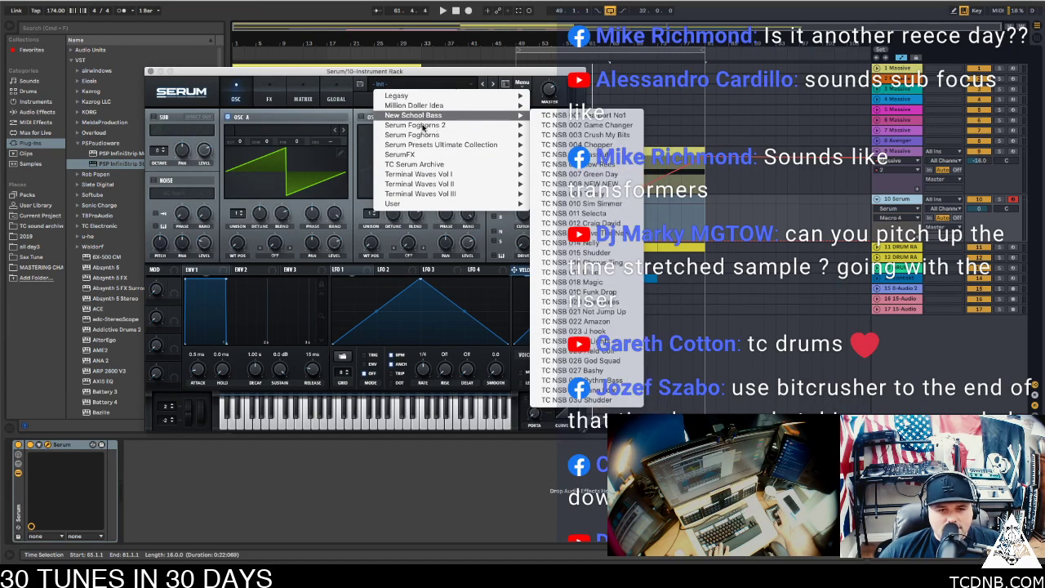
mouse_move(478, 110)
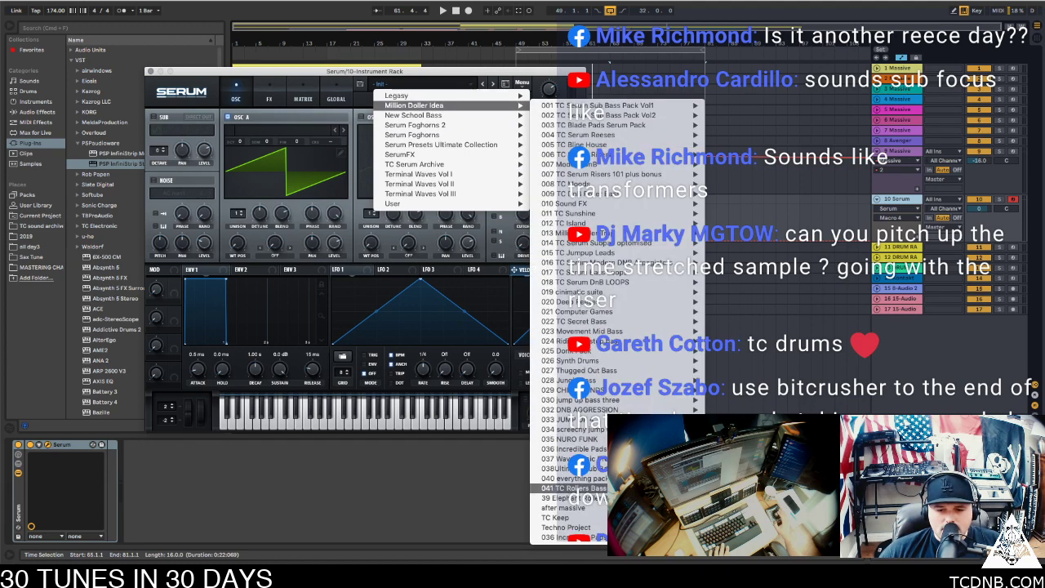
mouse_move(605, 530)
click(772, 556)
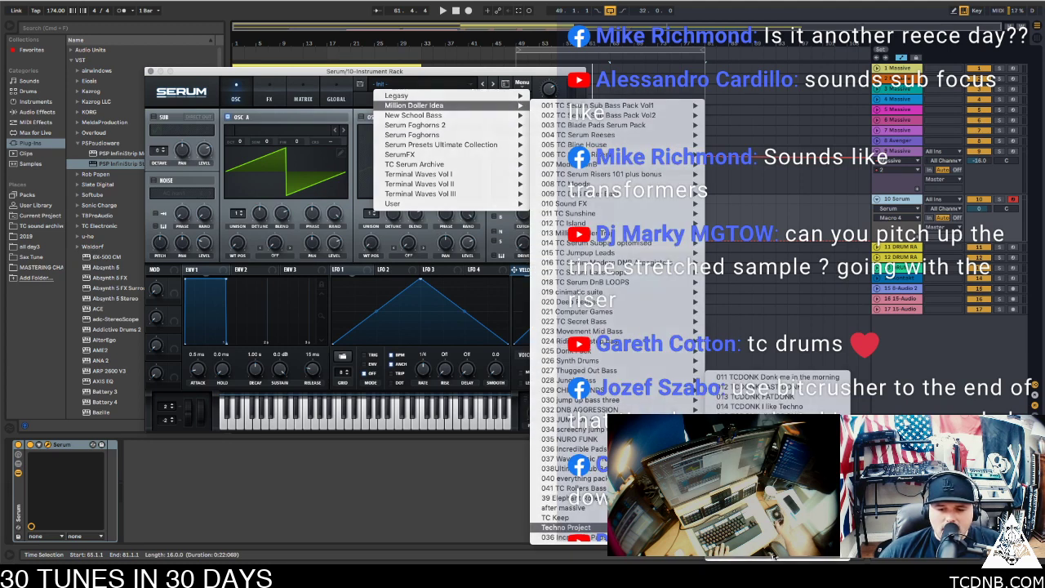
click(492, 84)
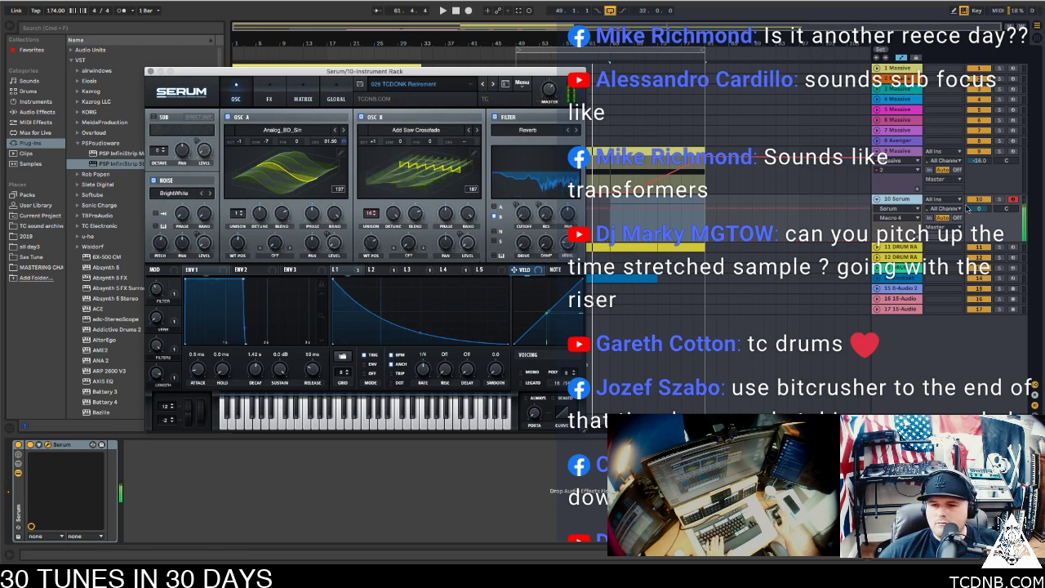
drag(984, 210, 984, 228)
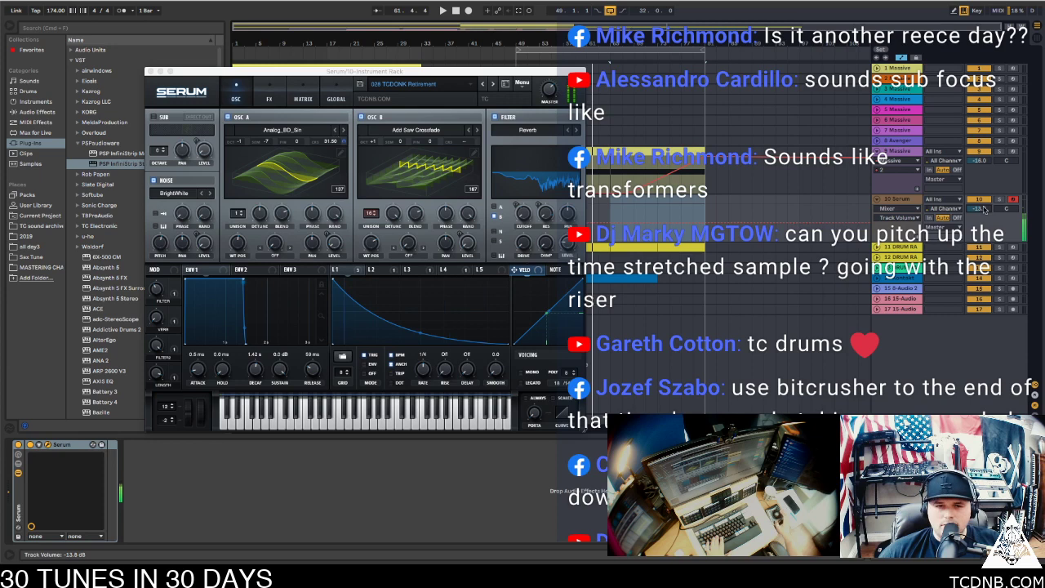
Lower the keyboard's note octave and step back through the Serum presets, auditioning each, to 020 TCDONK SIDEDONKED
click(483, 92)
click(484, 84)
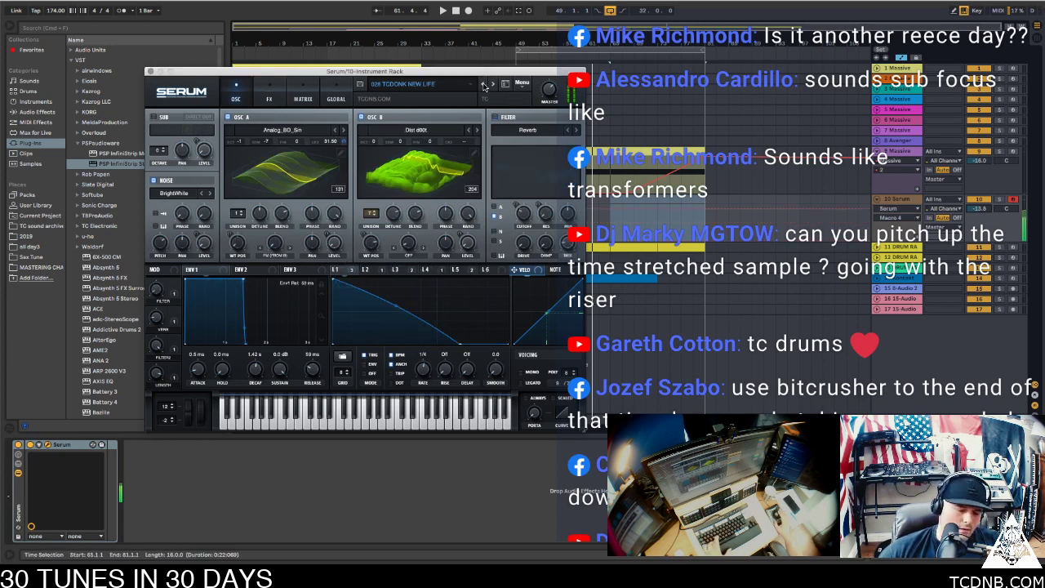
key(z)
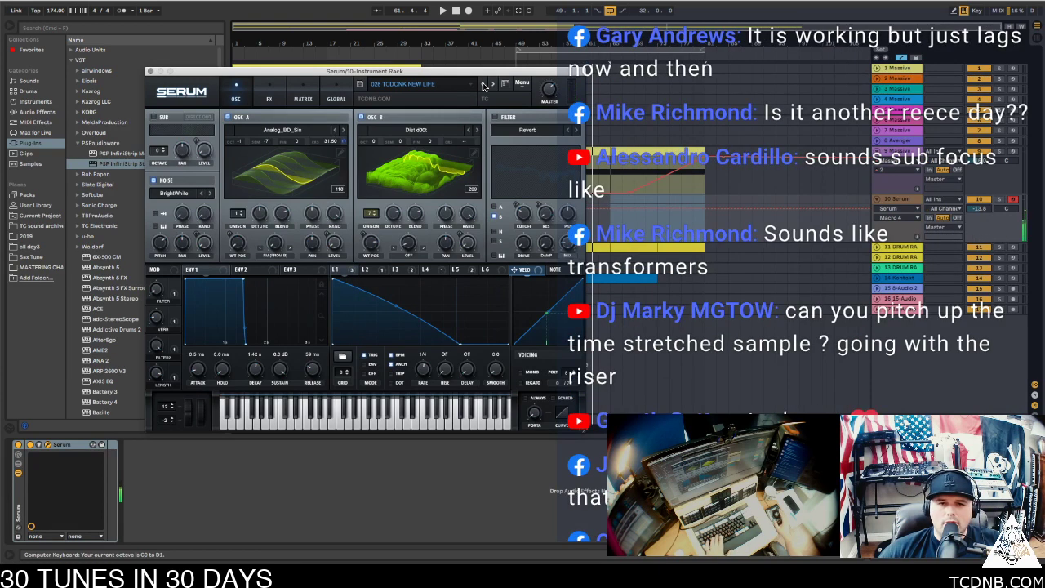
click(484, 85)
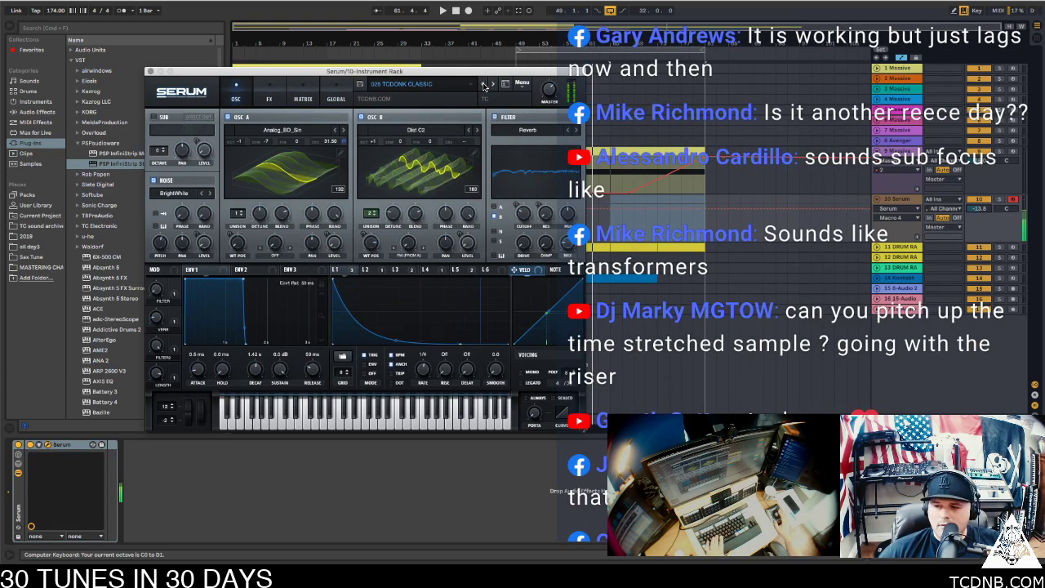
click(484, 85)
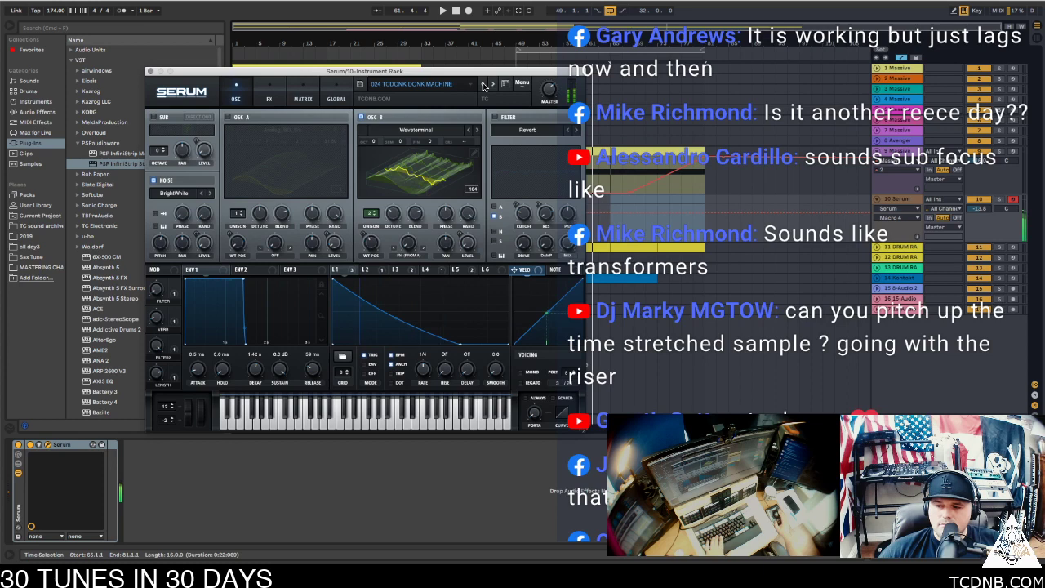
click(484, 85)
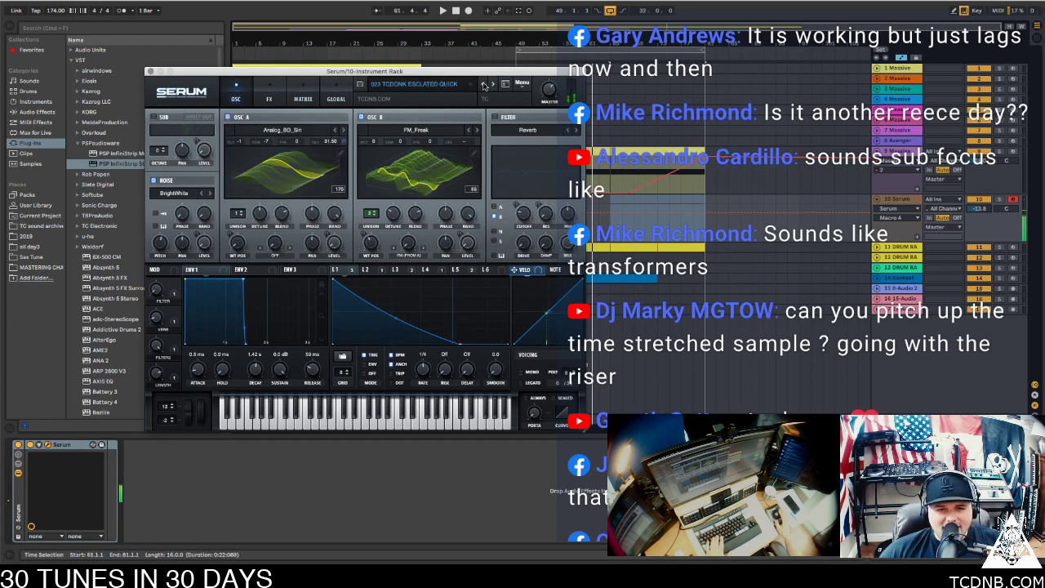
click(484, 85)
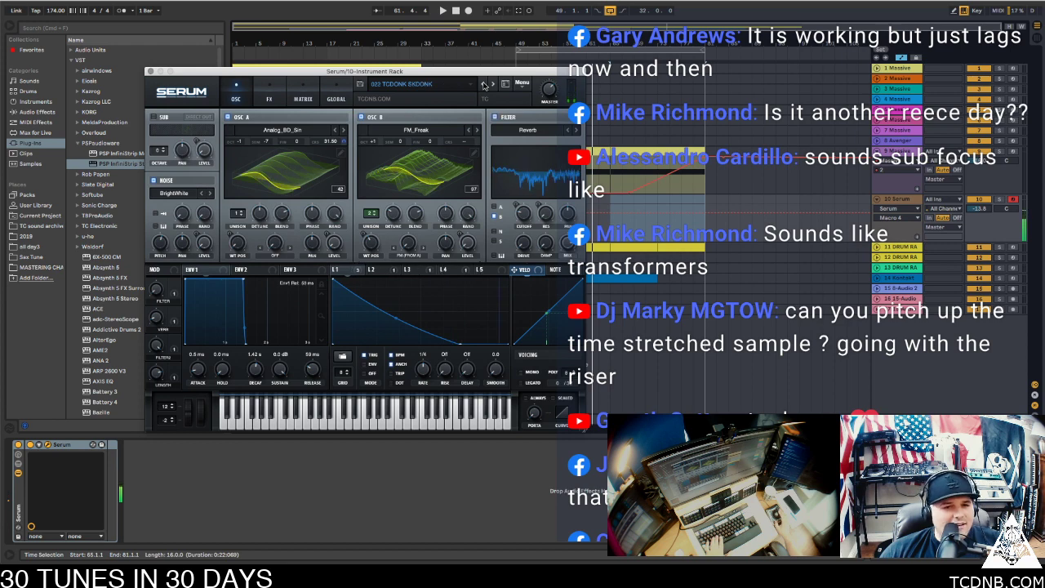
click(484, 85)
click(484, 85)
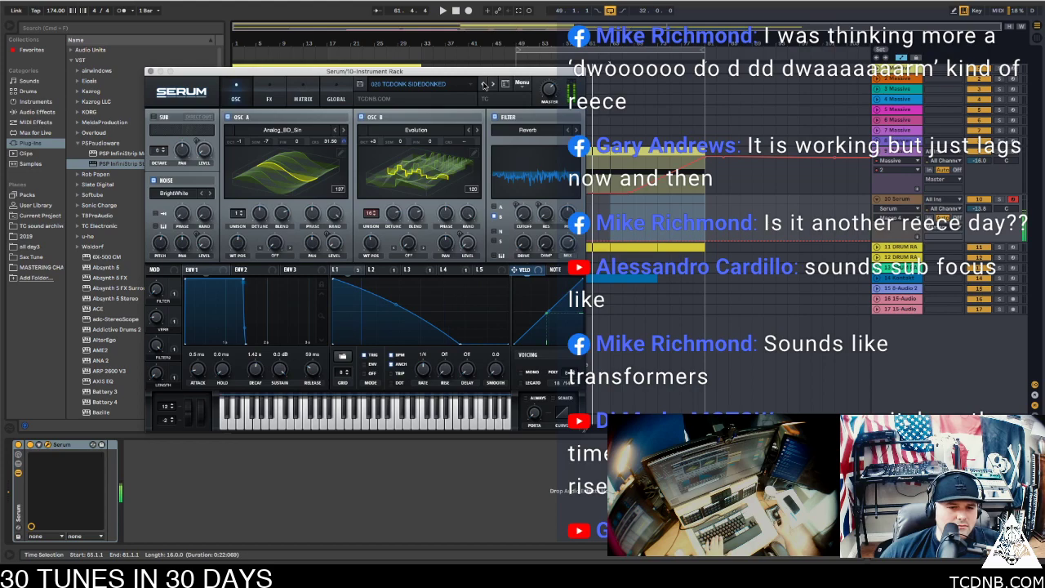
Close the Serum window, audition the sound over the playing loop and place the insert marker at bar 49 on track 10
drag(477, 71, 867, 49)
key(super+w)
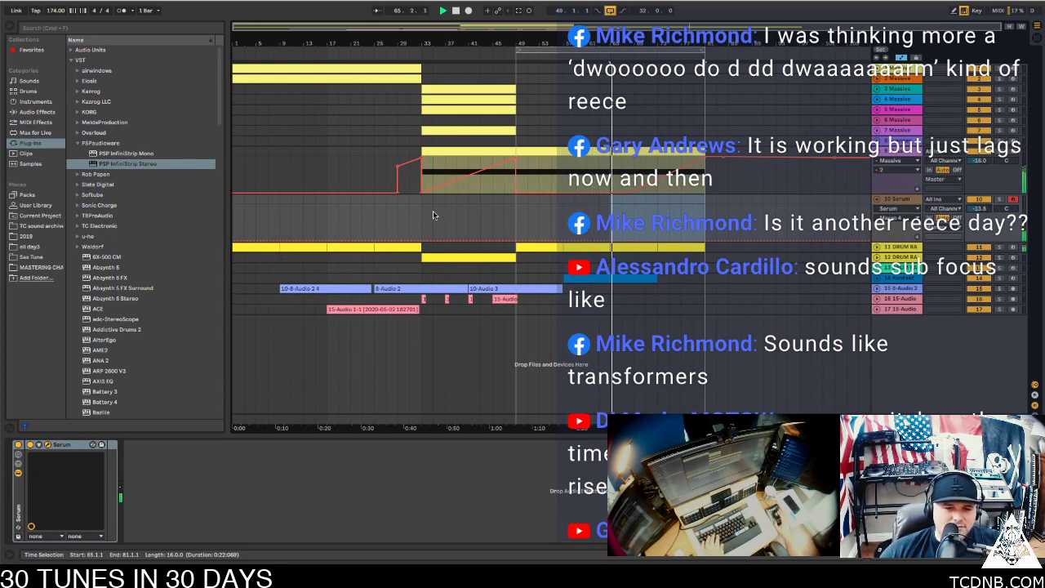
click(518, 203)
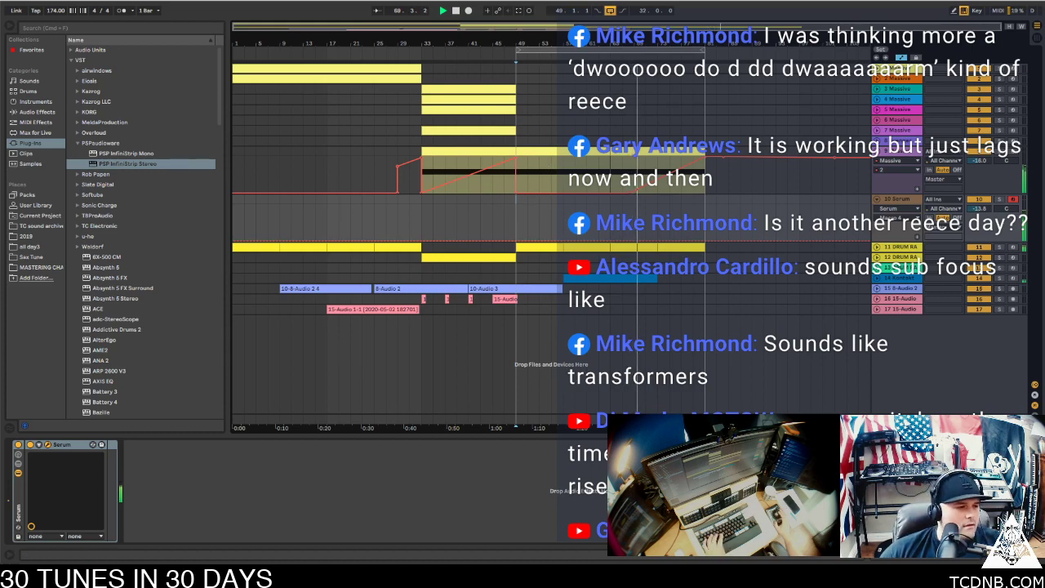
Review the oscillator and effects pages of track 10's Serum patch, then close its window
mouse_move(504, 62)
mouse_down()
mouse_move(519, 81)
mouse_move(495, 69)
mouse_up()
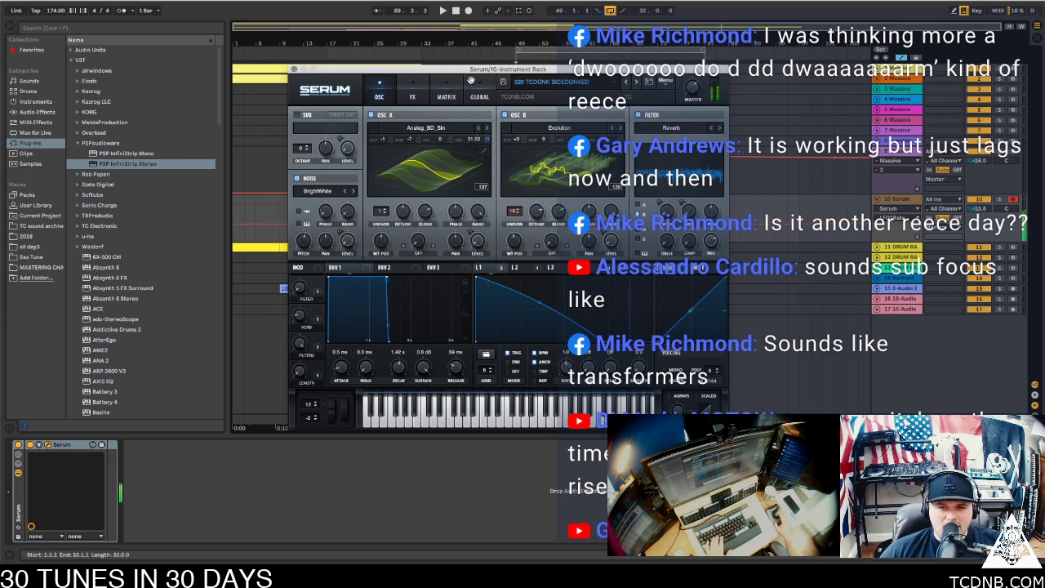
drag(695, 89, 692, 101)
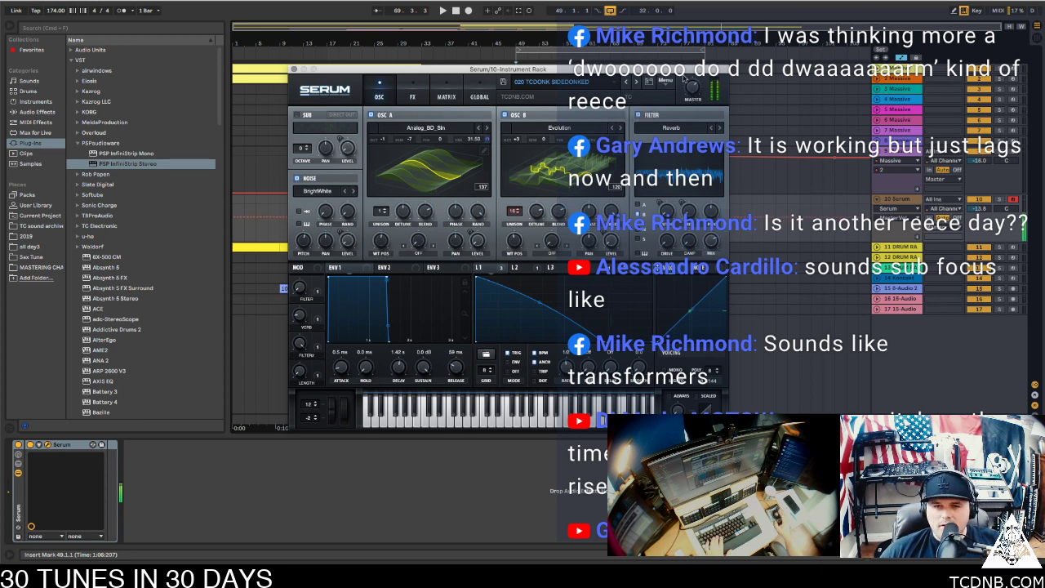
click(424, 96)
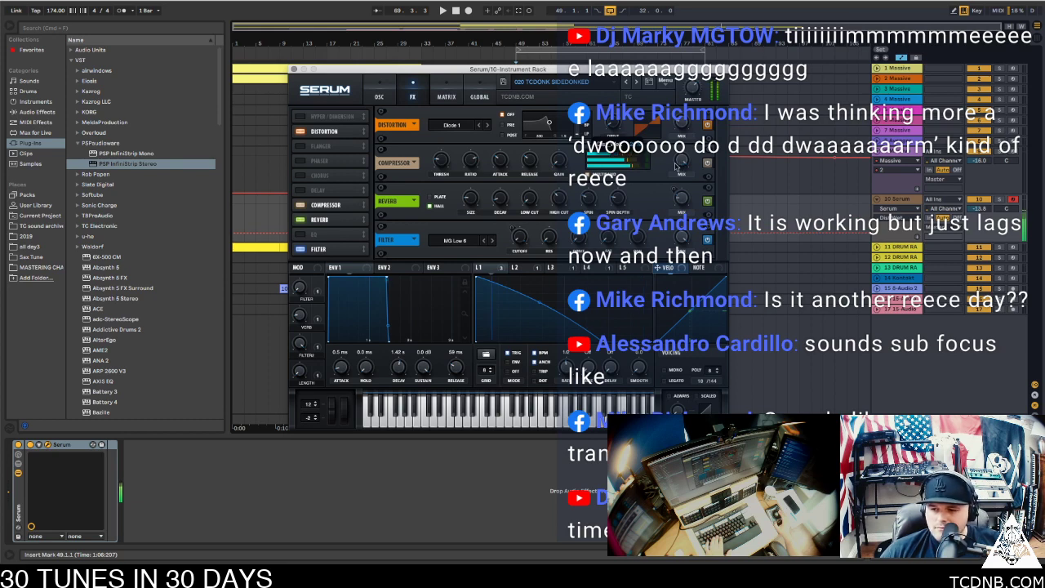
click(295, 69)
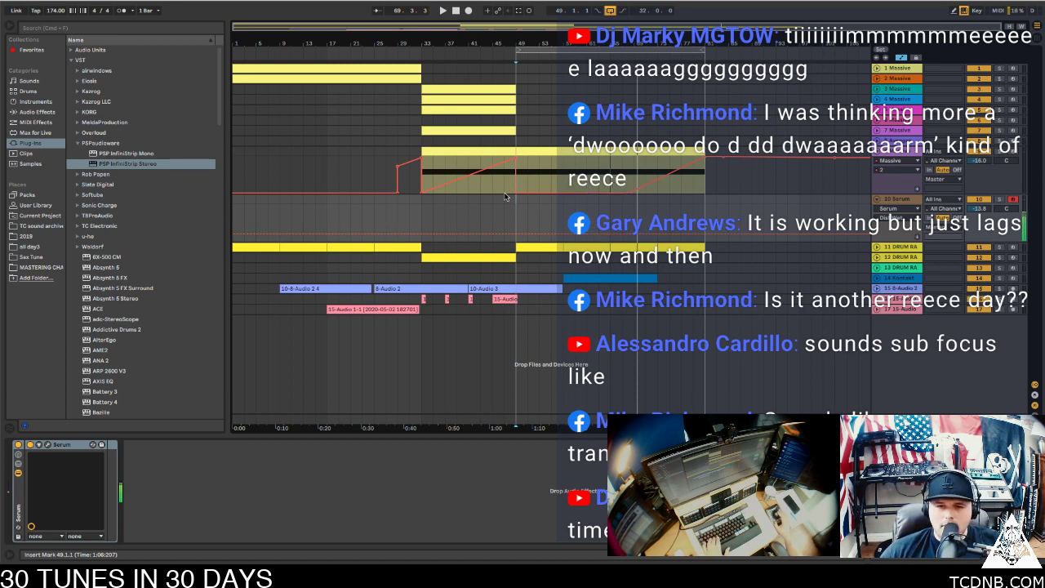
Copy the 16-bar MIDI clip at bar 33 on track 7 to bar 49 on track 10 and play it
drag(516, 205, 698, 213)
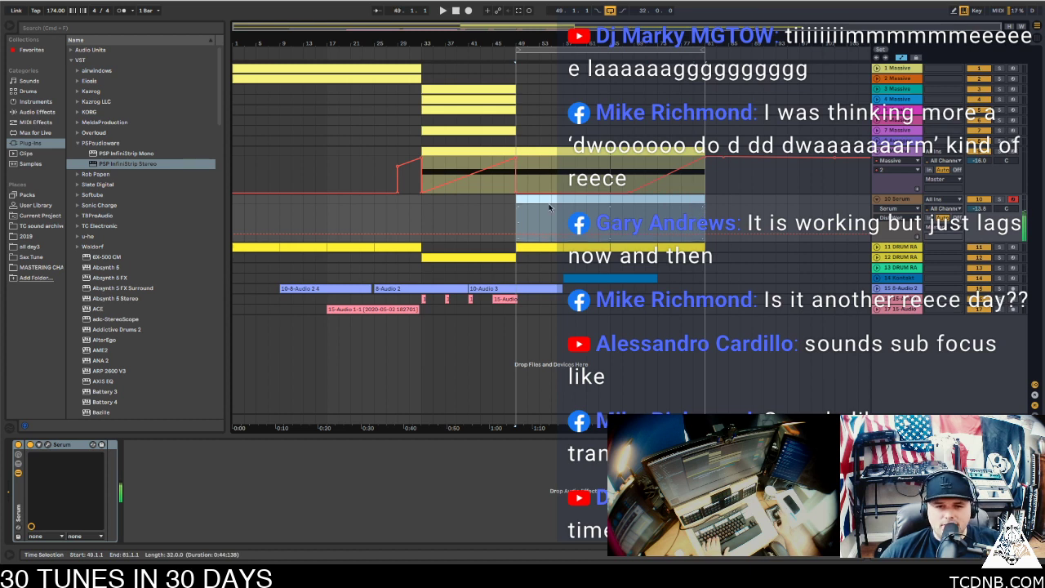
key(space)
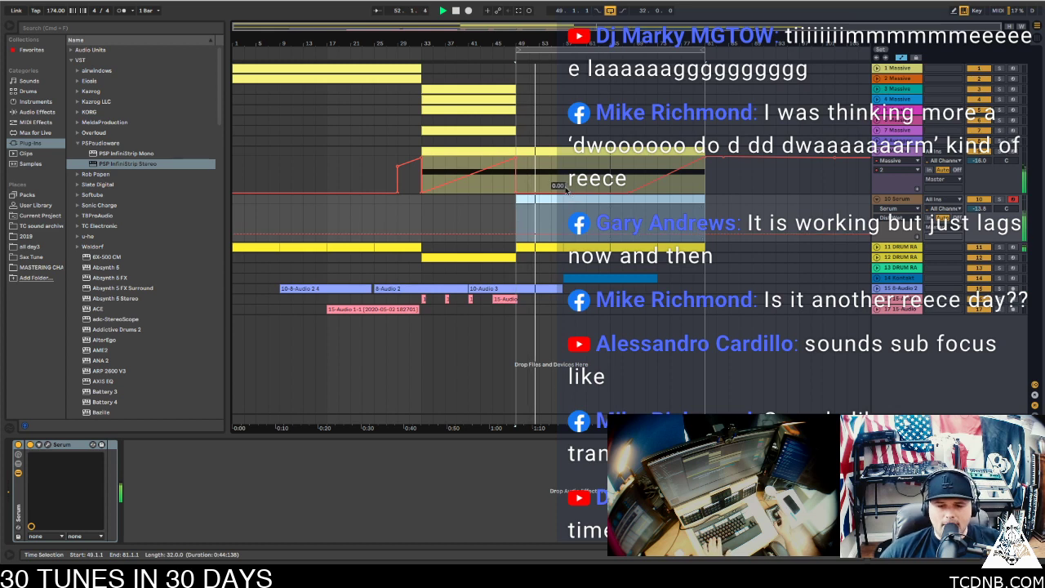
key(space)
drag(440, 131, 534, 210)
key(space)
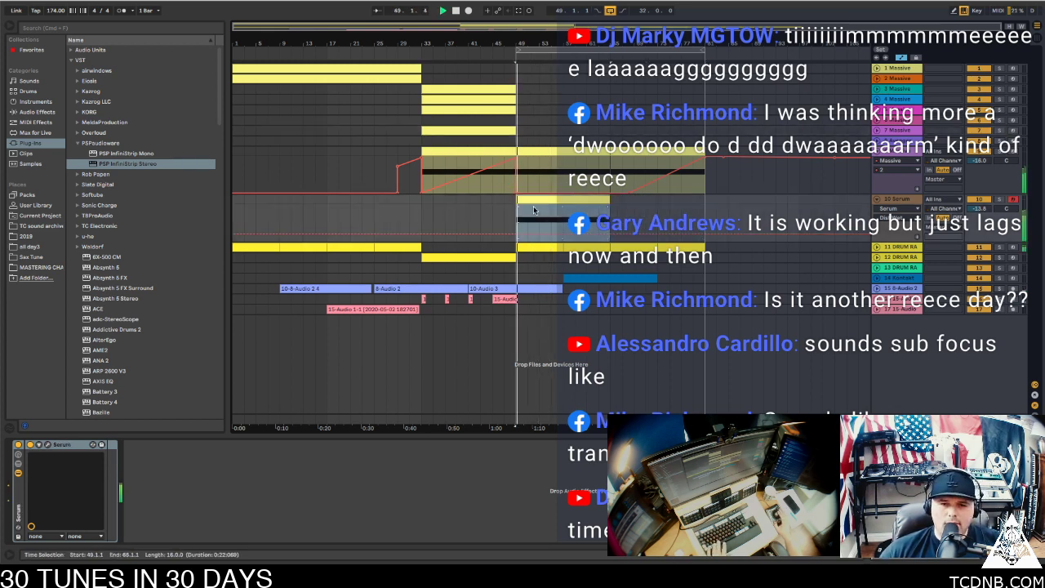
Transpose the track 10 clip's note down an octave to F0 and lower track 10's volume to about -18.6 dB
double_click(535, 199)
drag(476, 290, 482, 406)
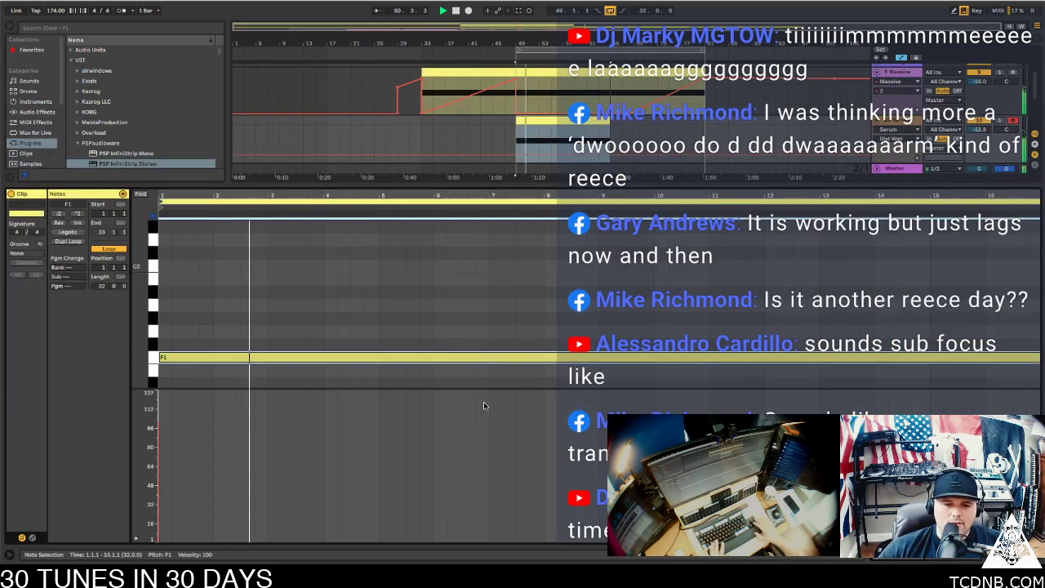
key(shift+Down)
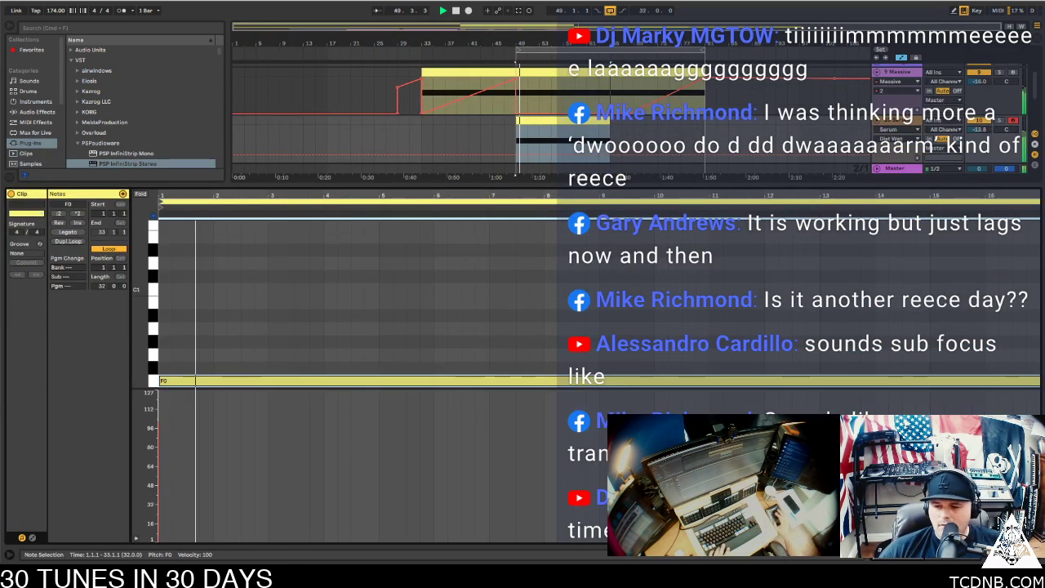
key(super+alt+l)
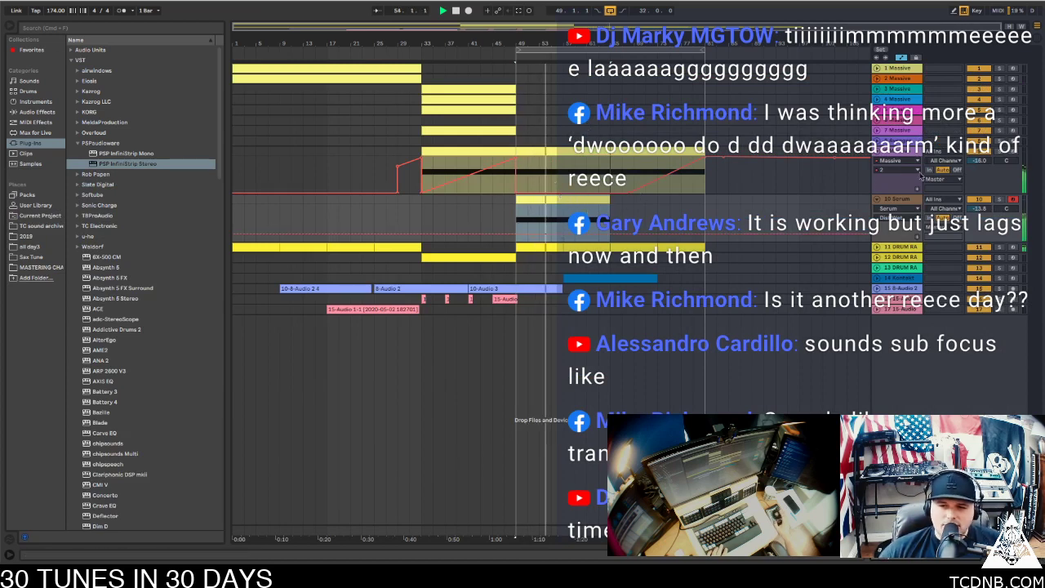
drag(978, 208, 978, 225)
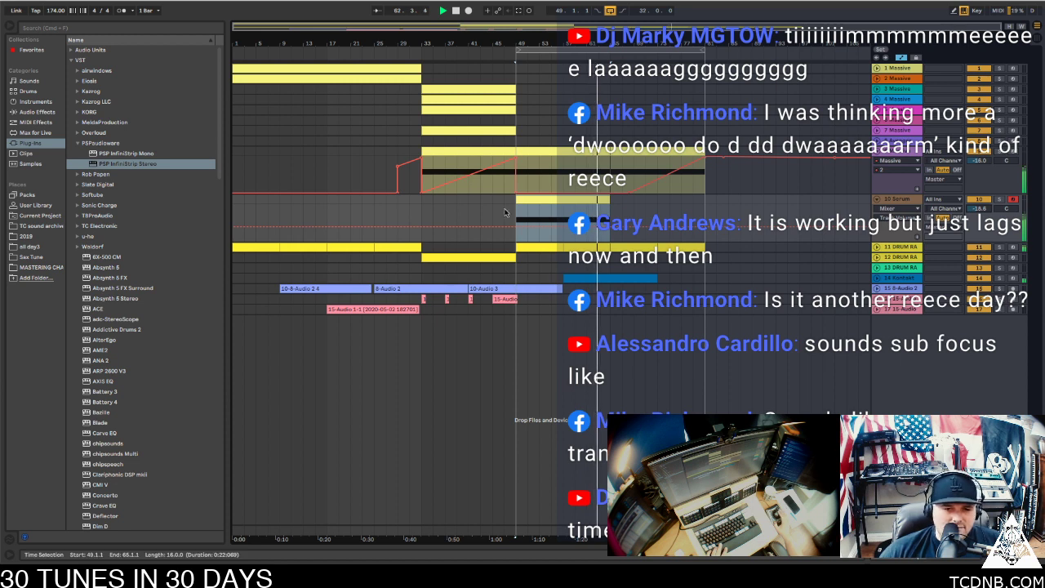
Duplicate the track 10 clip so the part also fills bars 65 to 81
click(639, 211)
drag(637, 208, 623, 204)
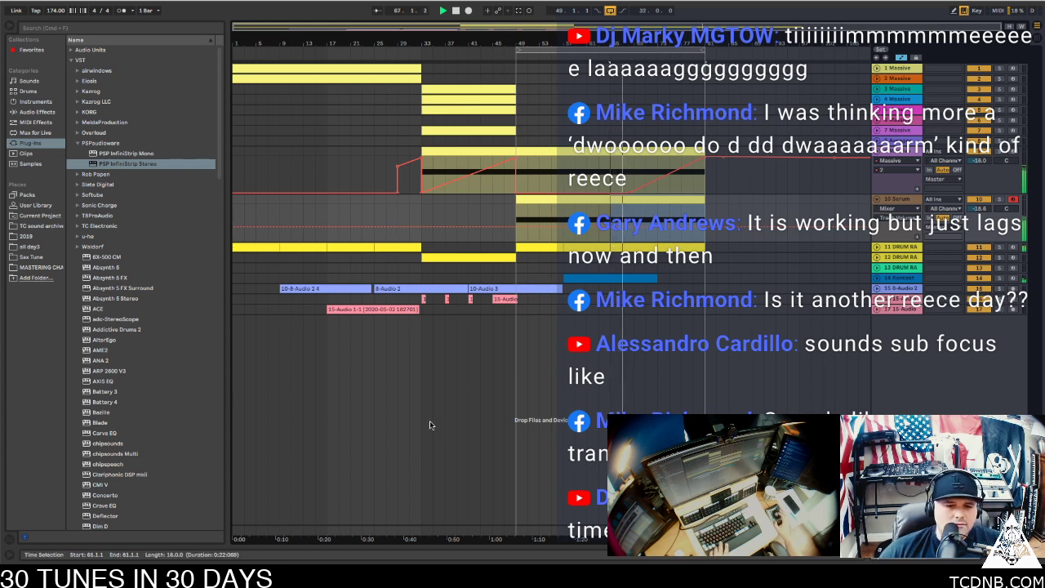
click(384, 224)
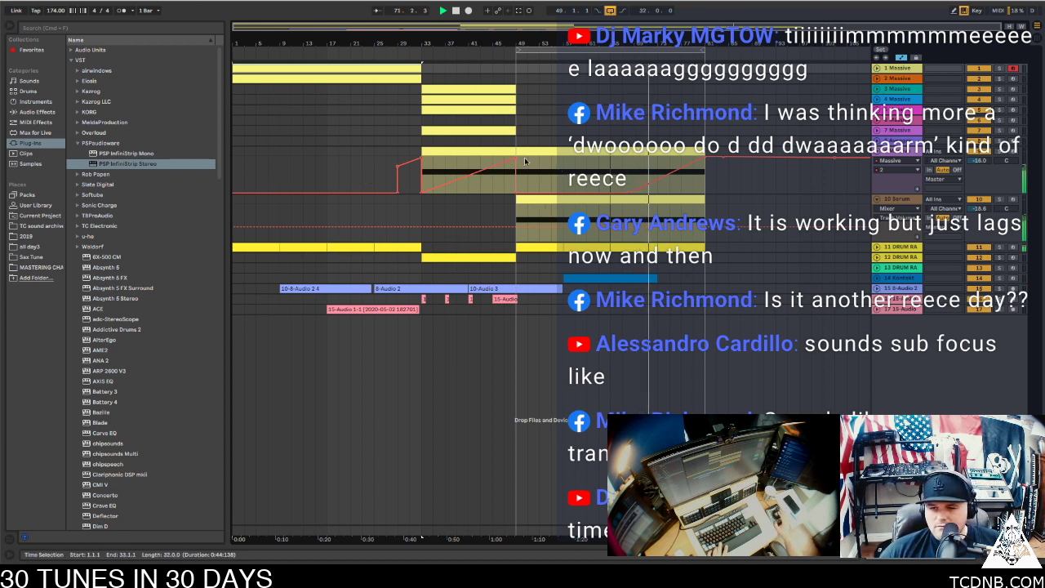
Automate Serum's Filter macro (Macro 1) on track 10 to ramp up from bar 49 to bar 81 and play it
double_click(898, 68)
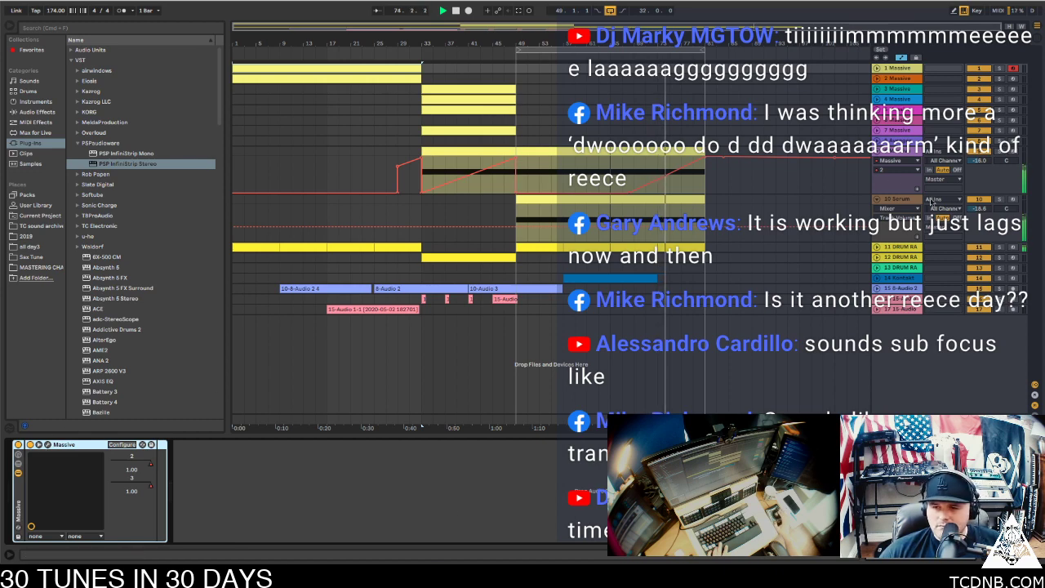
click(899, 199)
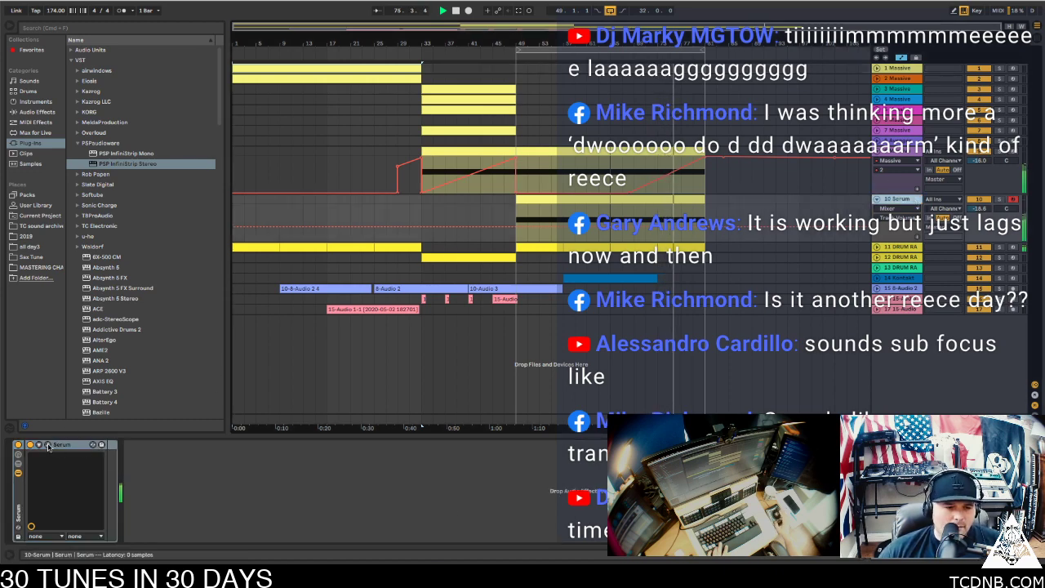
key(ctrl+alt+p)
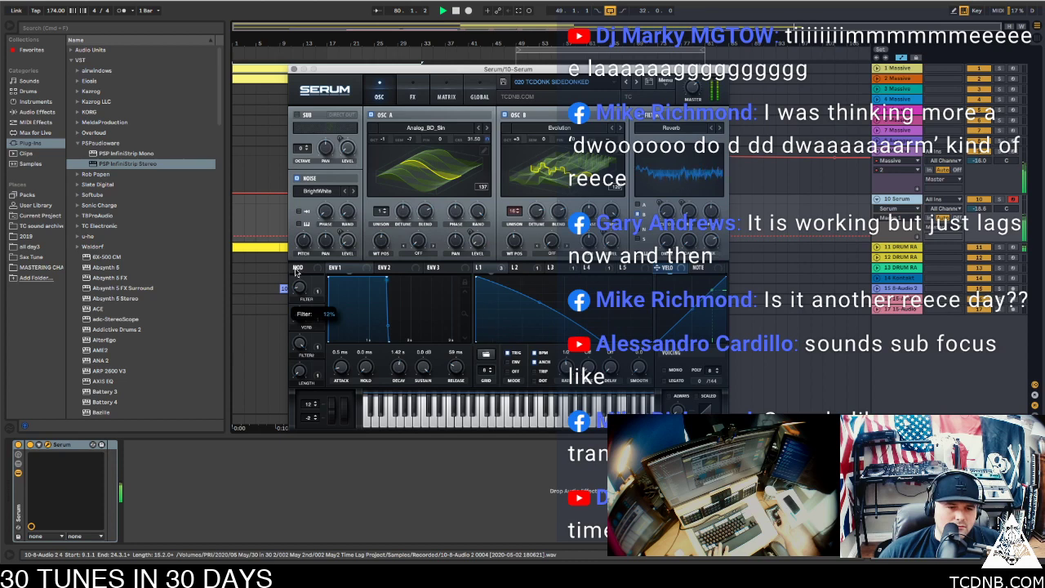
key(space)
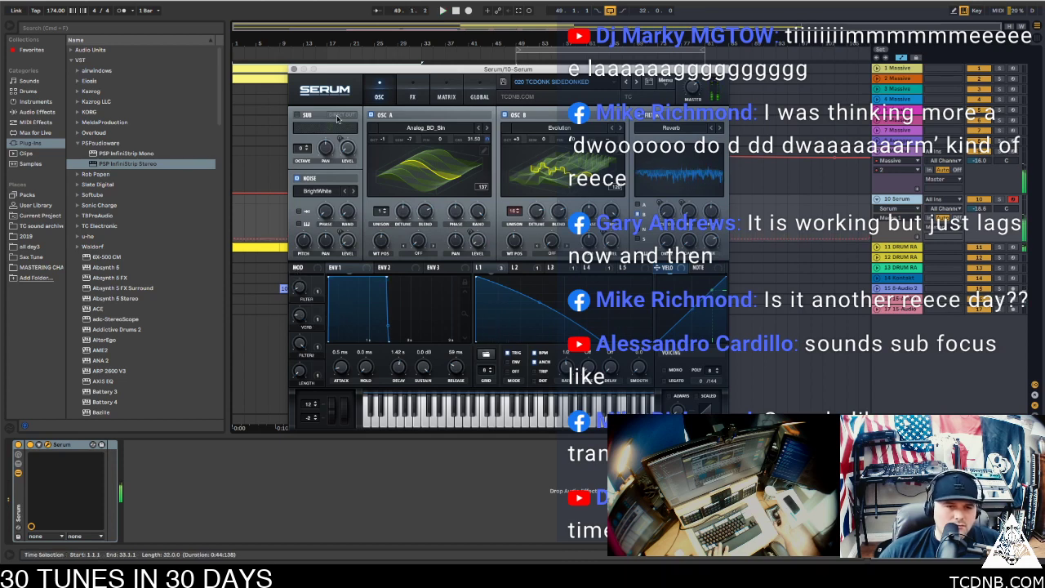
click(295, 69)
click(516, 239)
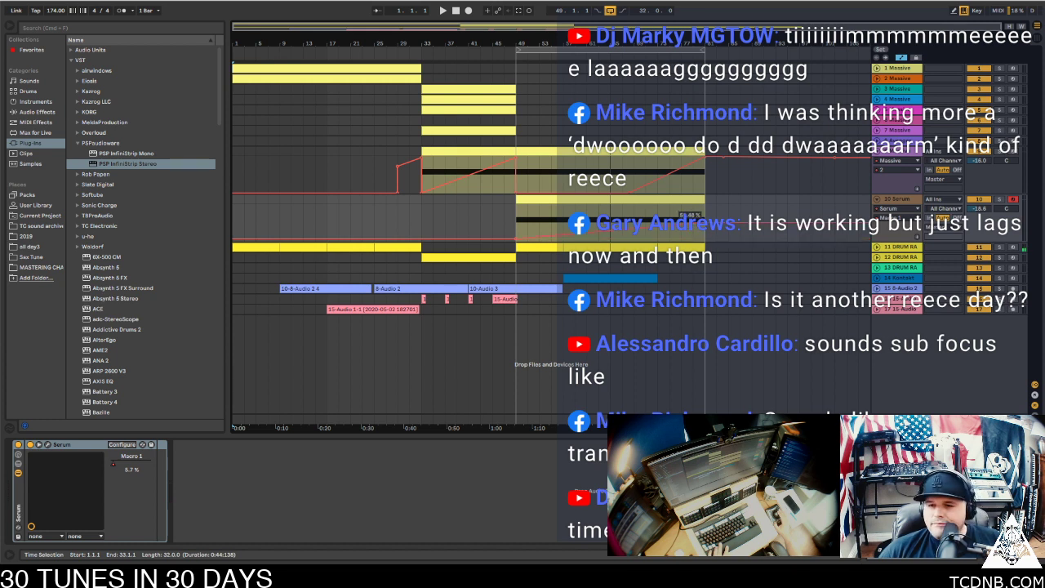
key(space)
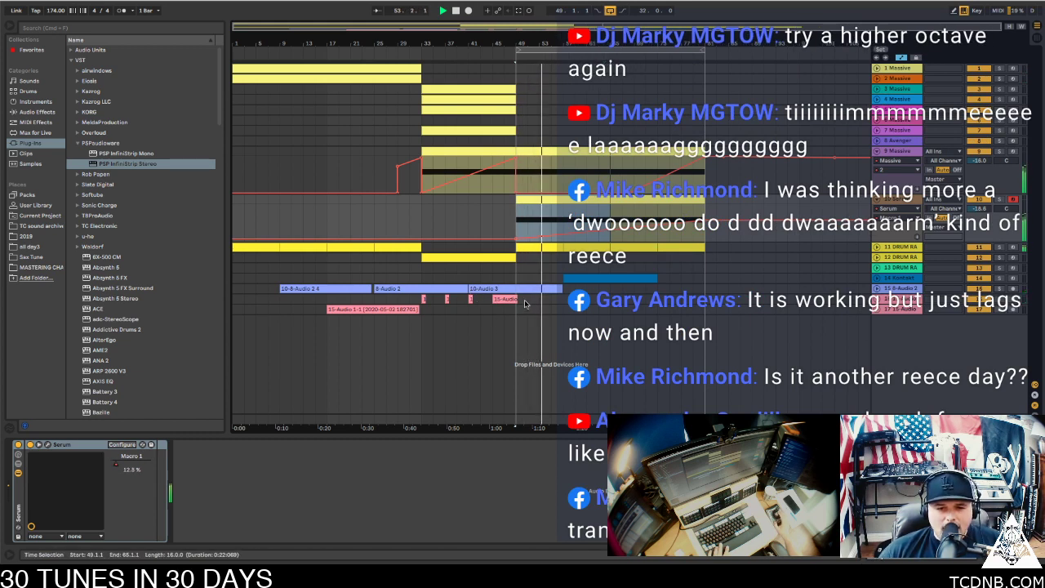
Copy track 16's short audio clips from bars 33–49 to bar 57, and track 17's audio clip to bar 73
click(422, 298)
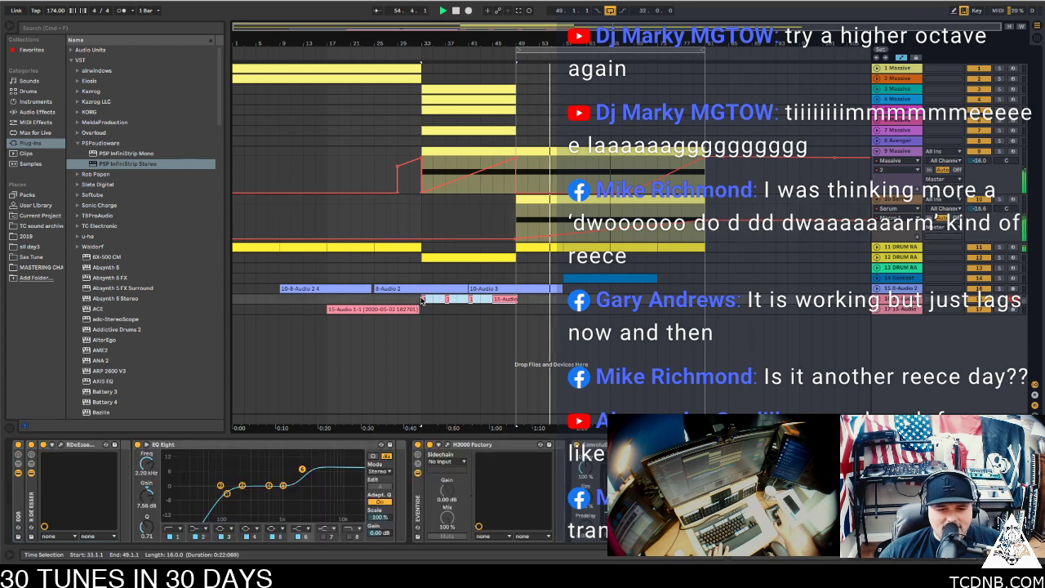
drag(422, 301, 645, 312)
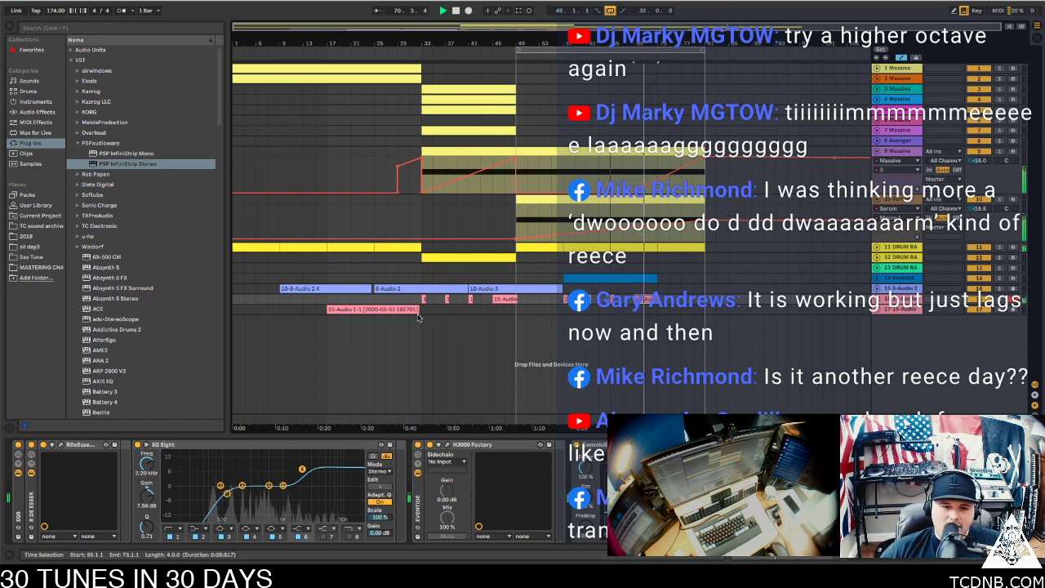
drag(373, 310, 675, 311)
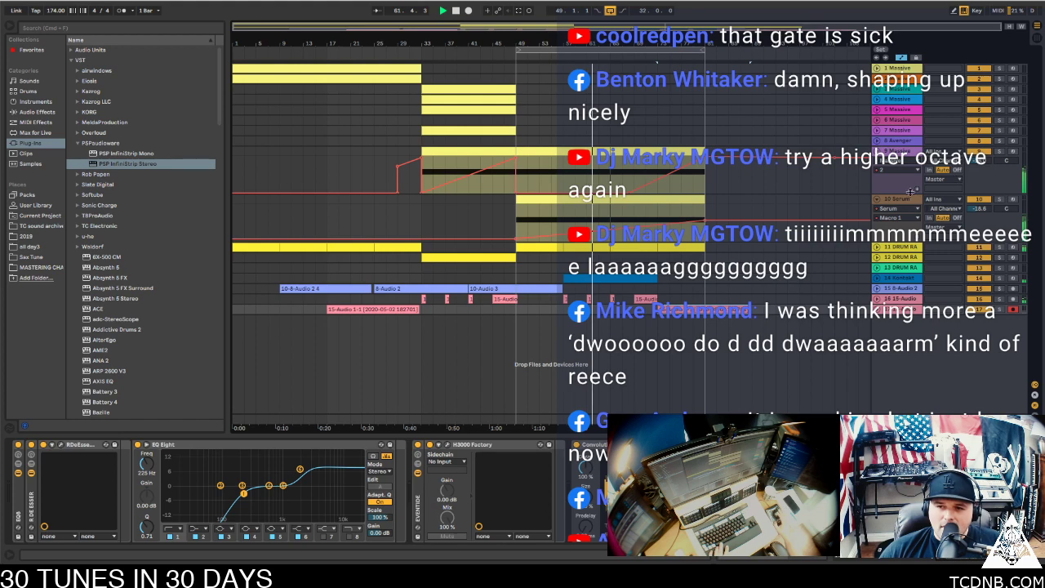
Reopen Serum on track 10, move its window clear of the arrangement, solo the track and play from bar 49
click(911, 196)
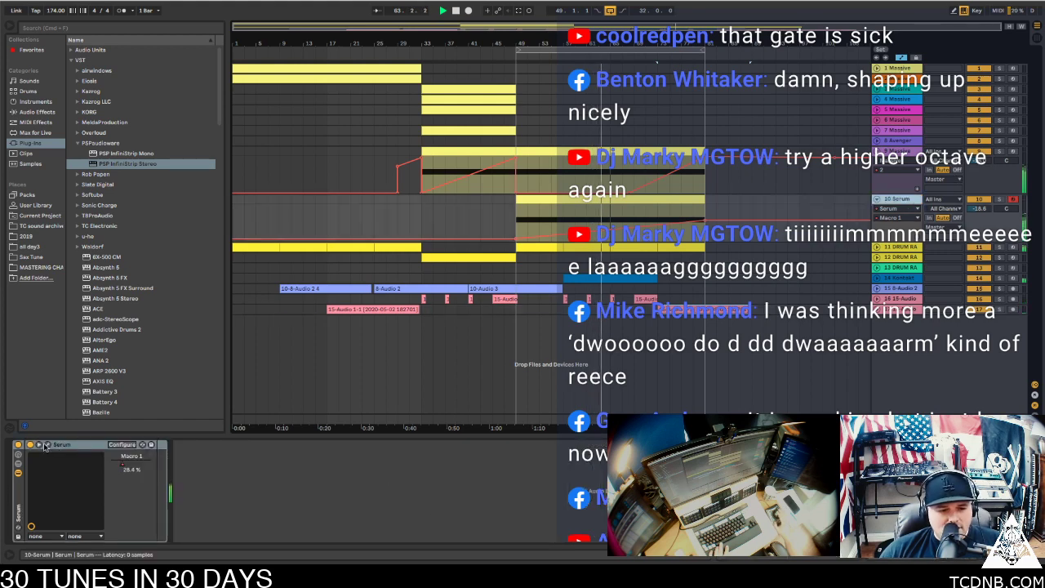
click(121, 445)
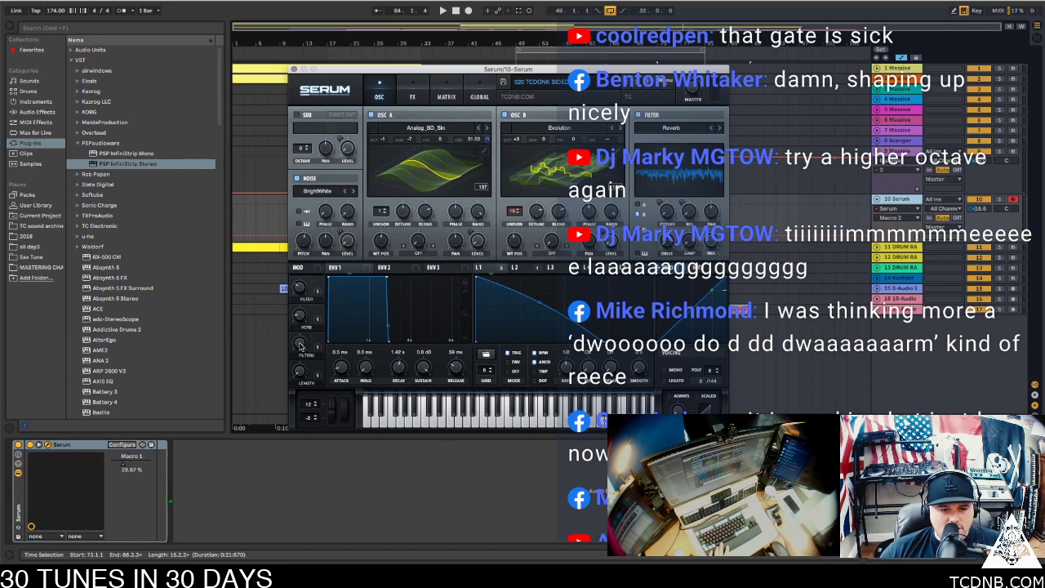
drag(335, 66, 86, 31)
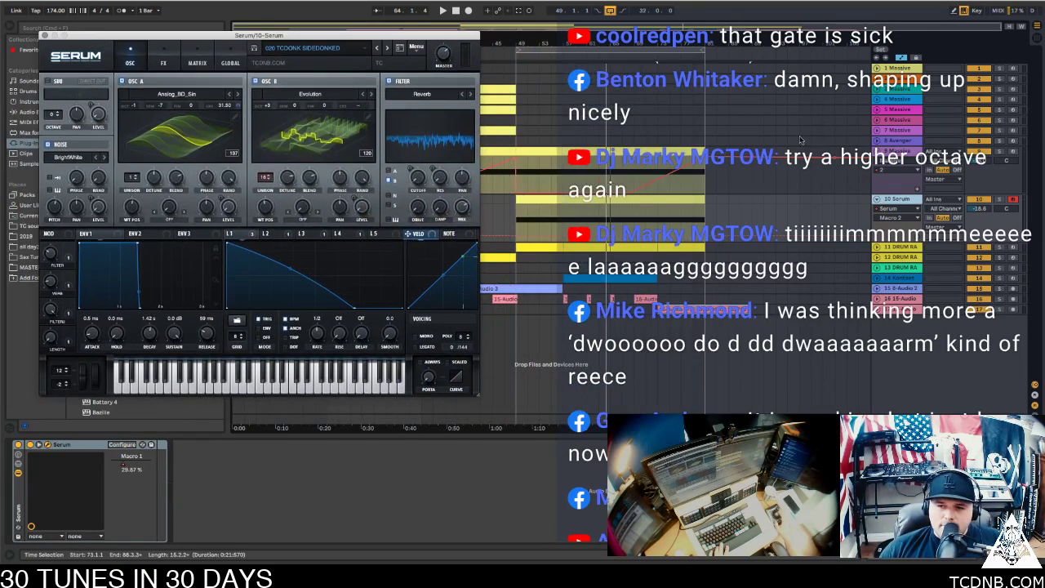
click(562, 199)
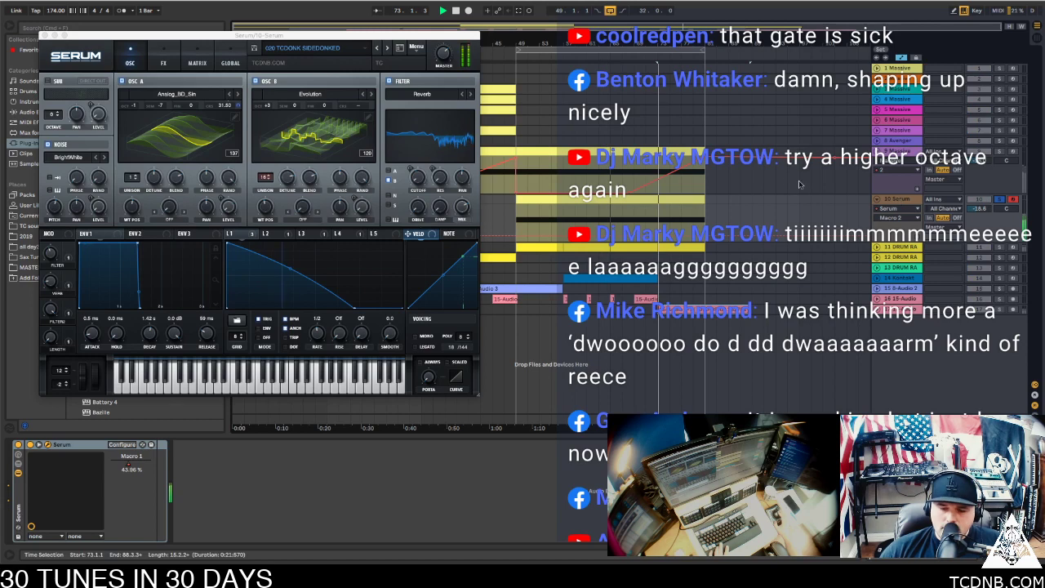
key(space)
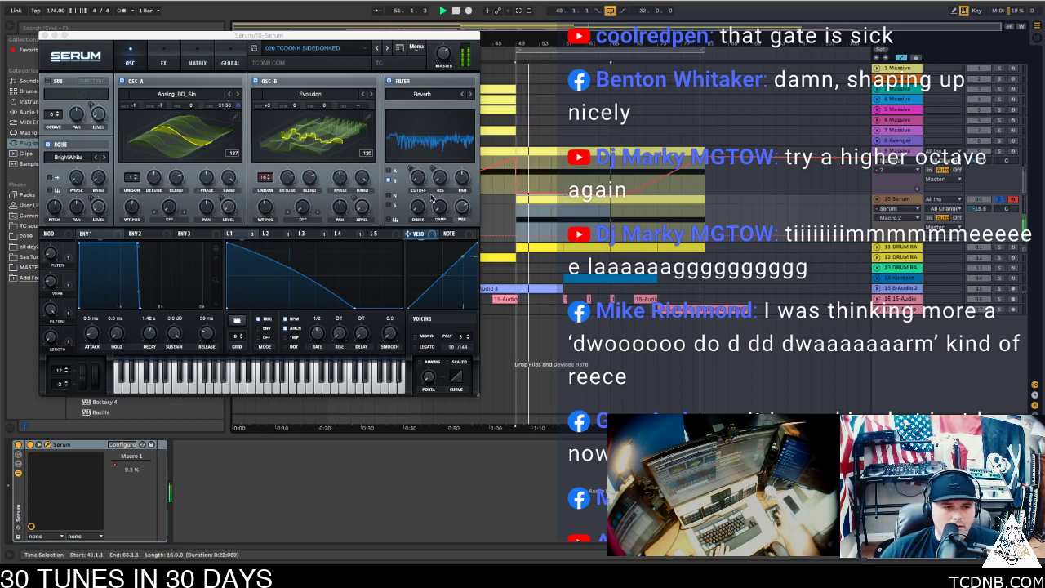
Automate Serum's Verb macro (Macro 2) on track 10 to rise between bars 65 and 81, then close the Serum window
drag(51, 286, 60, 313)
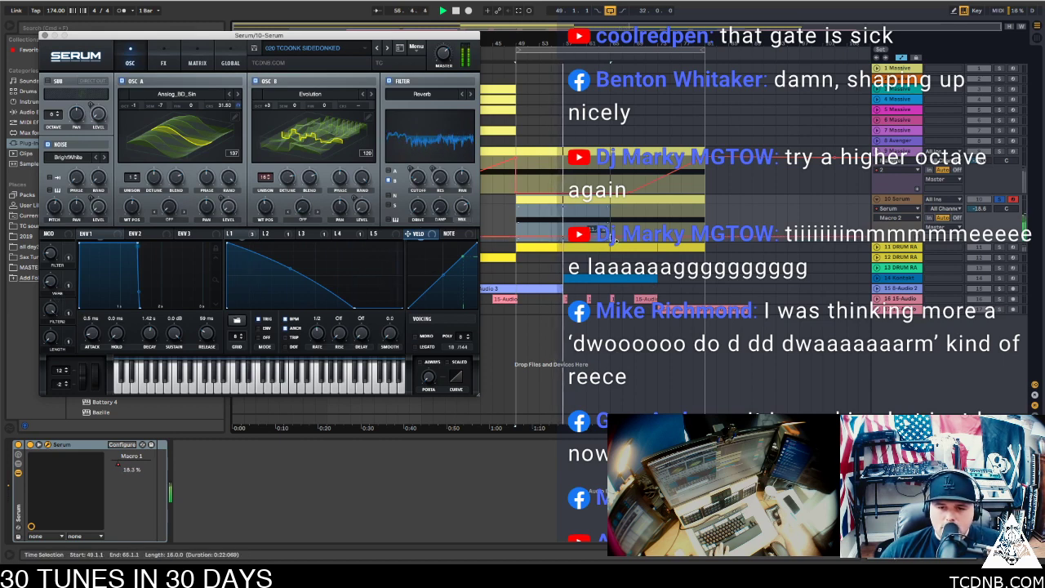
click(688, 239)
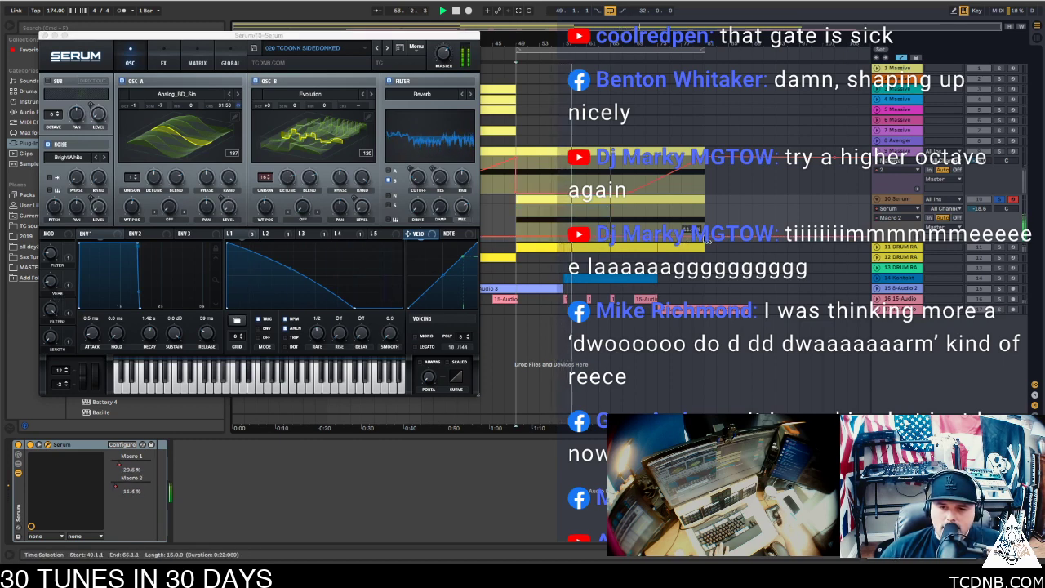
drag(704, 238, 704, 218)
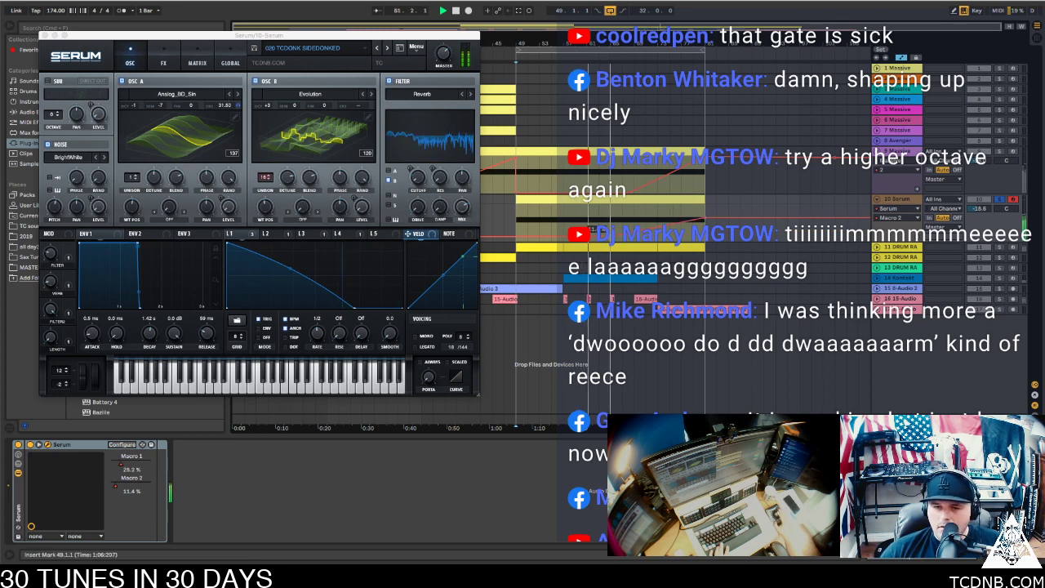
click(610, 238)
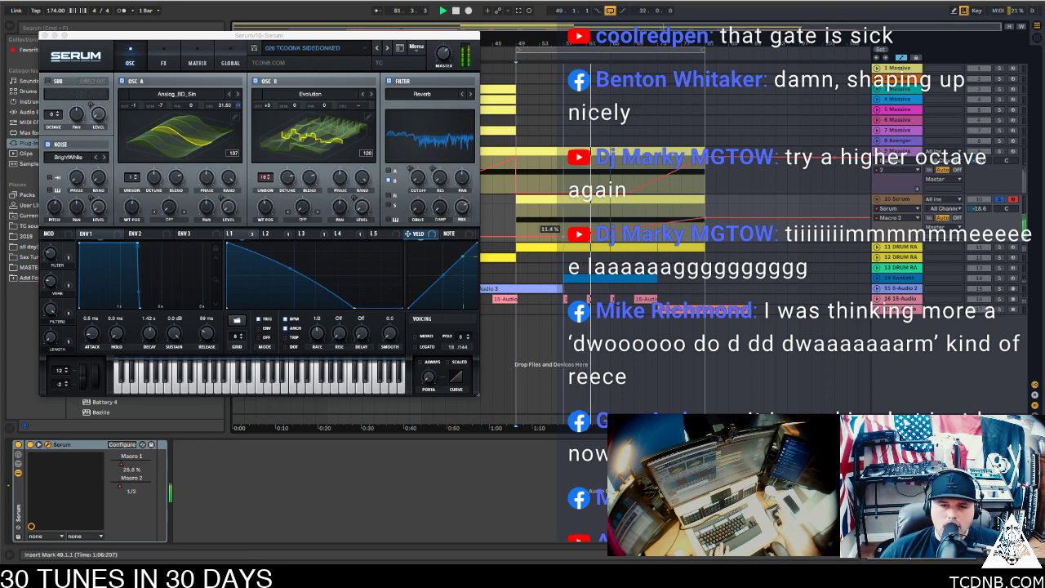
click(44, 36)
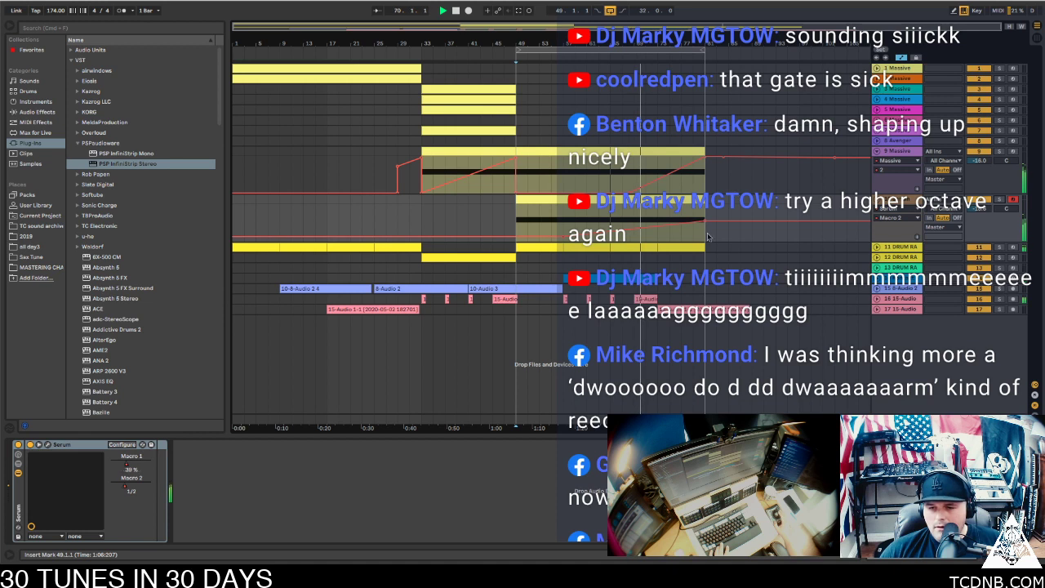
Expand track 16, collapse tracks 9 and 10, stop playback and select track 17 to show its effects
click(883, 299)
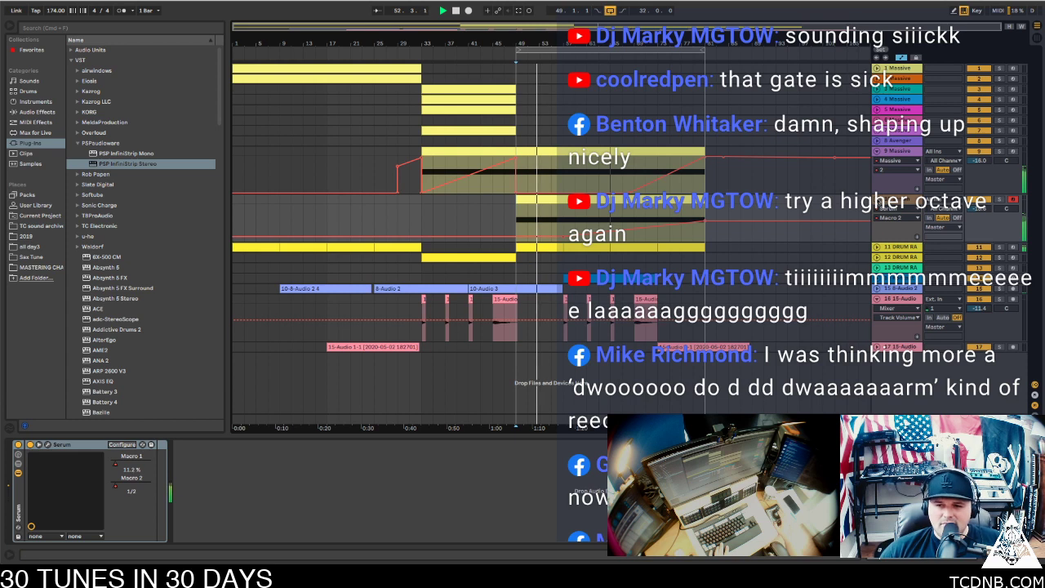
click(877, 200)
key(space)
click(877, 151)
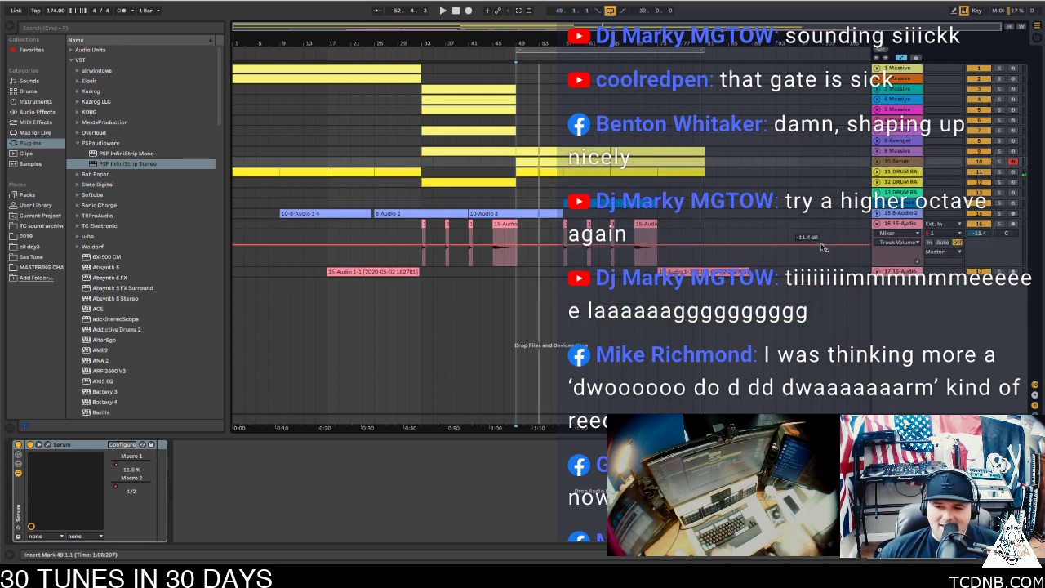
click(899, 273)
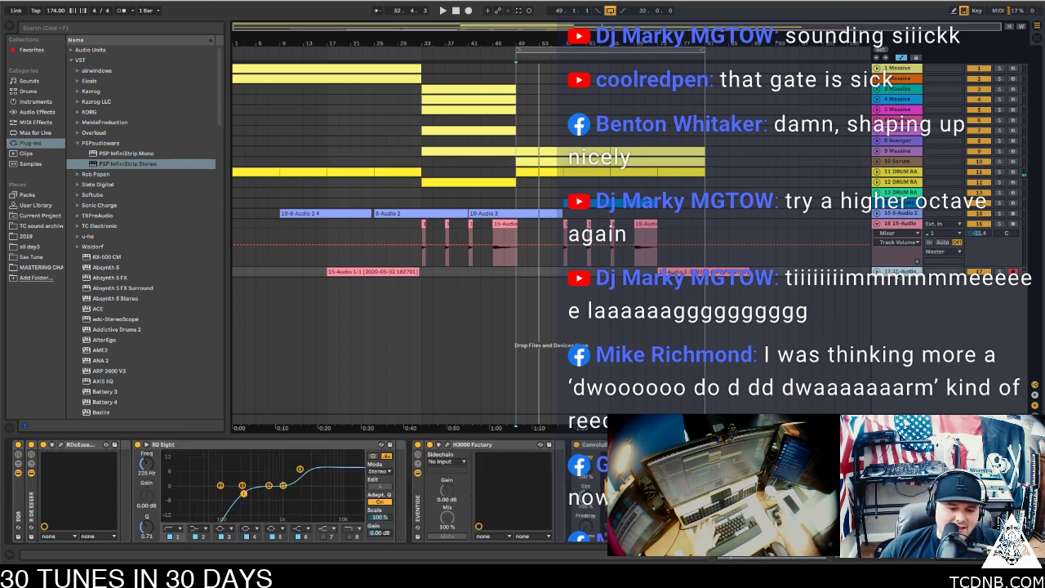
Open track 6's Massive synth and examine its oscillator, voicing and performer settings
click(899, 142)
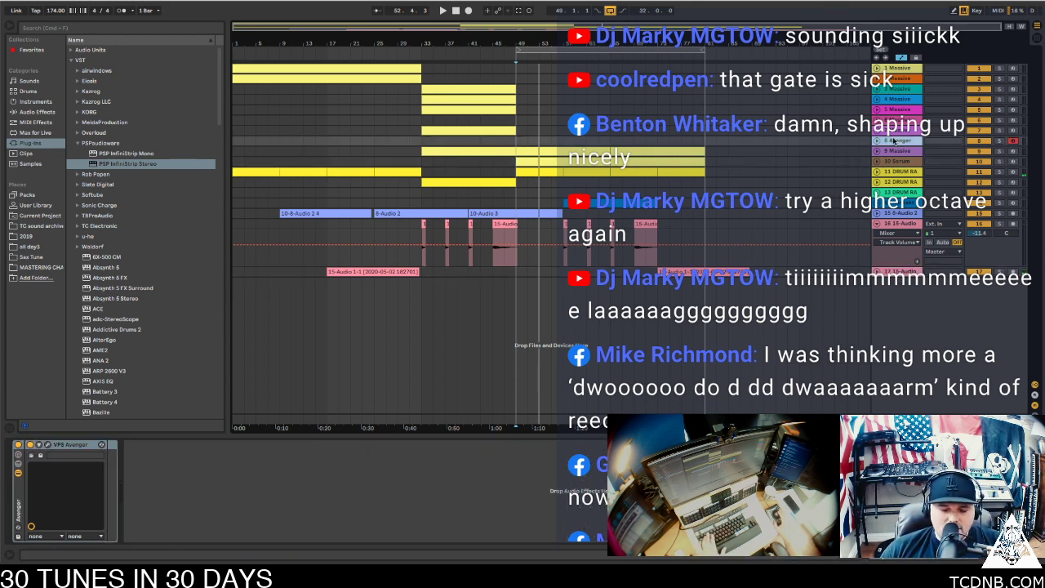
click(881, 111)
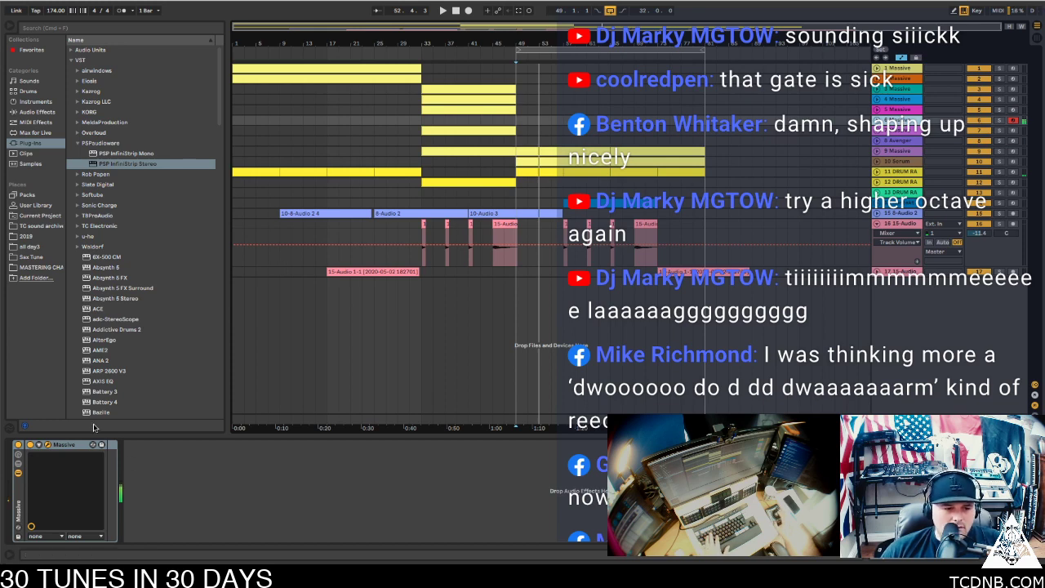
click(48, 445)
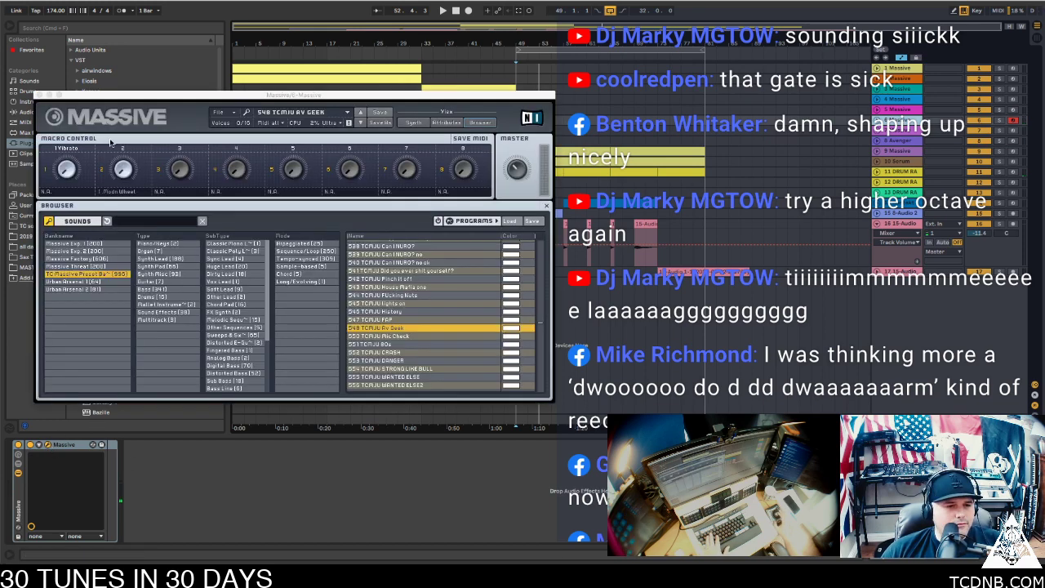
drag(318, 88, 474, 81)
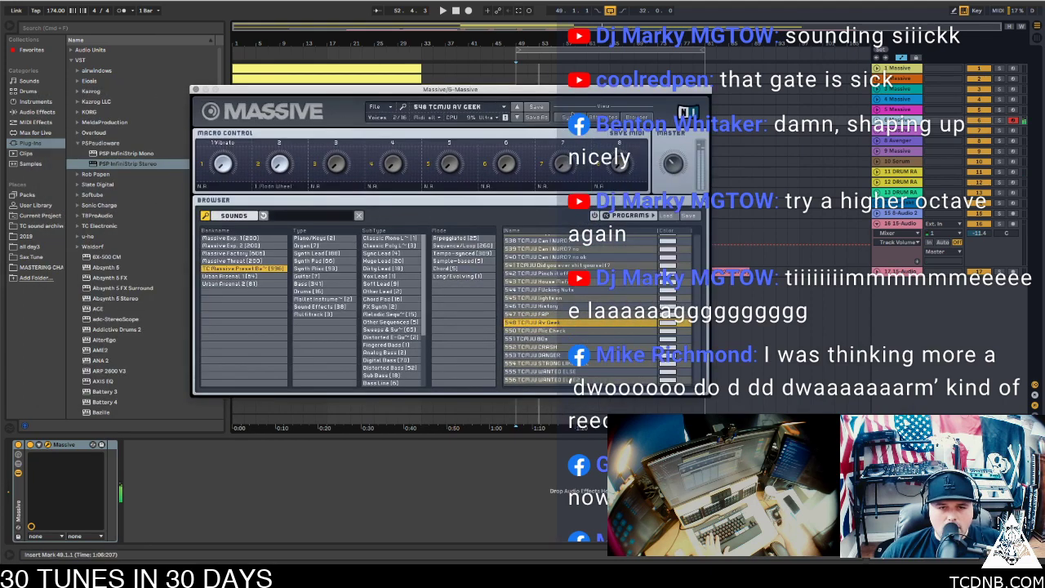
click(576, 117)
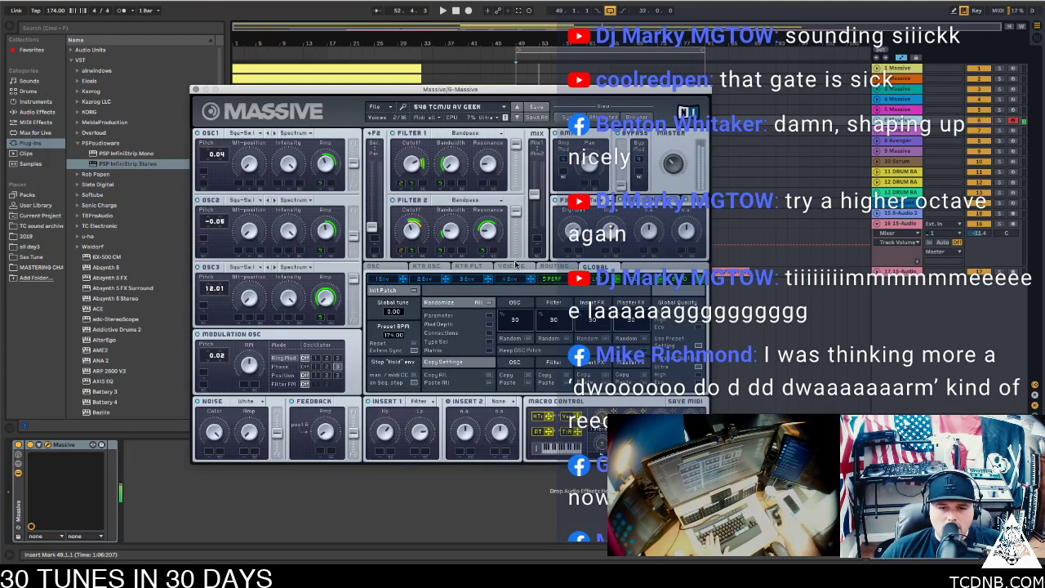
click(511, 268)
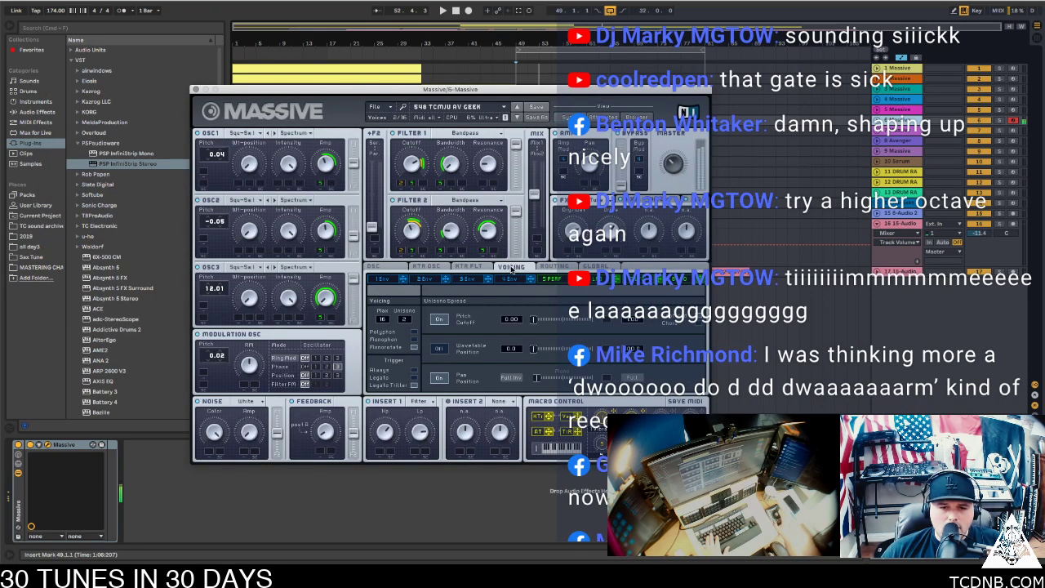
click(551, 280)
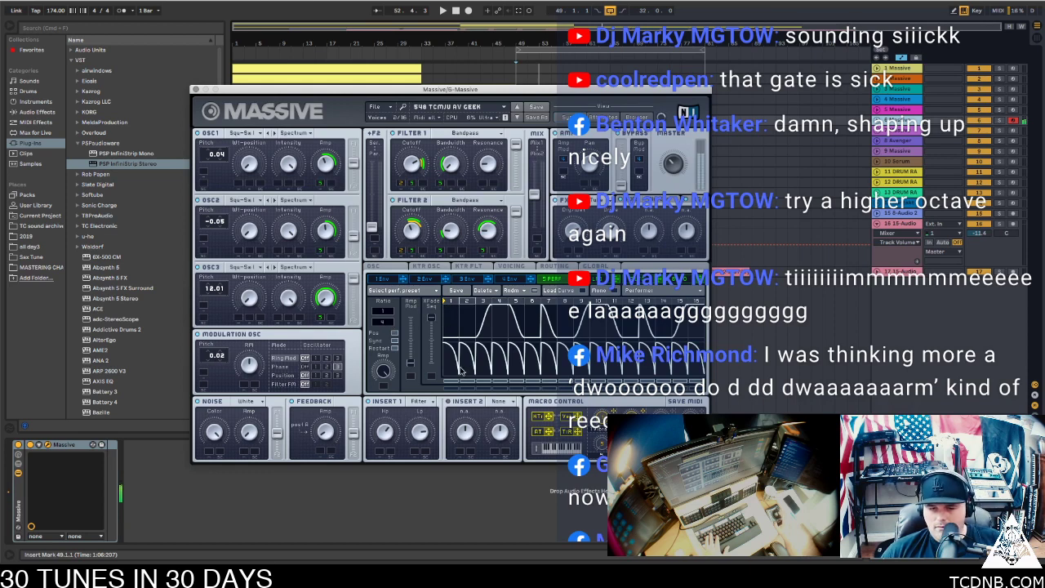
click(196, 89)
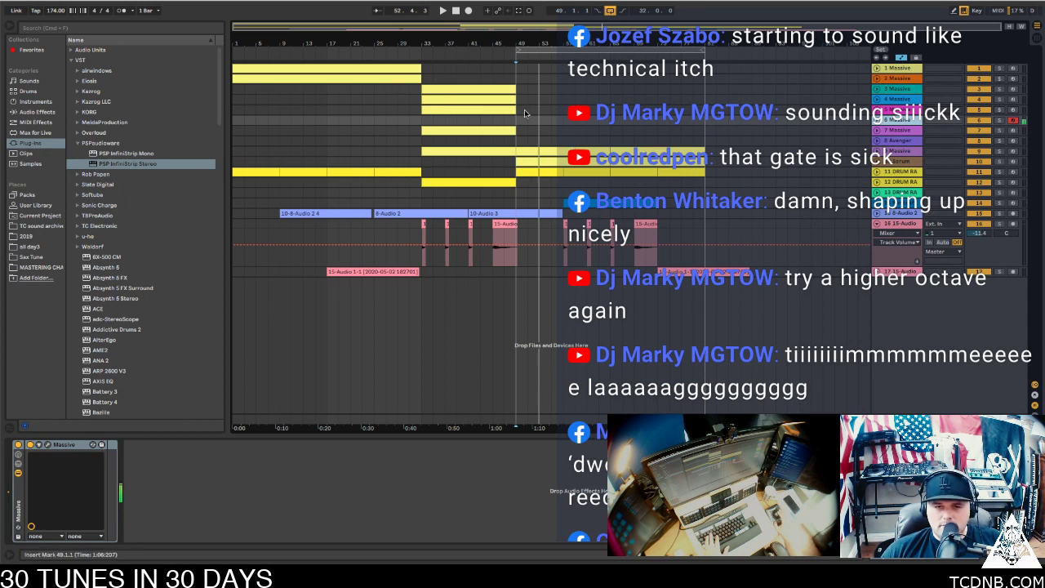
Insert an empty two-bar MIDI clip on track 6 from bar 55 to bar 57
key(space)
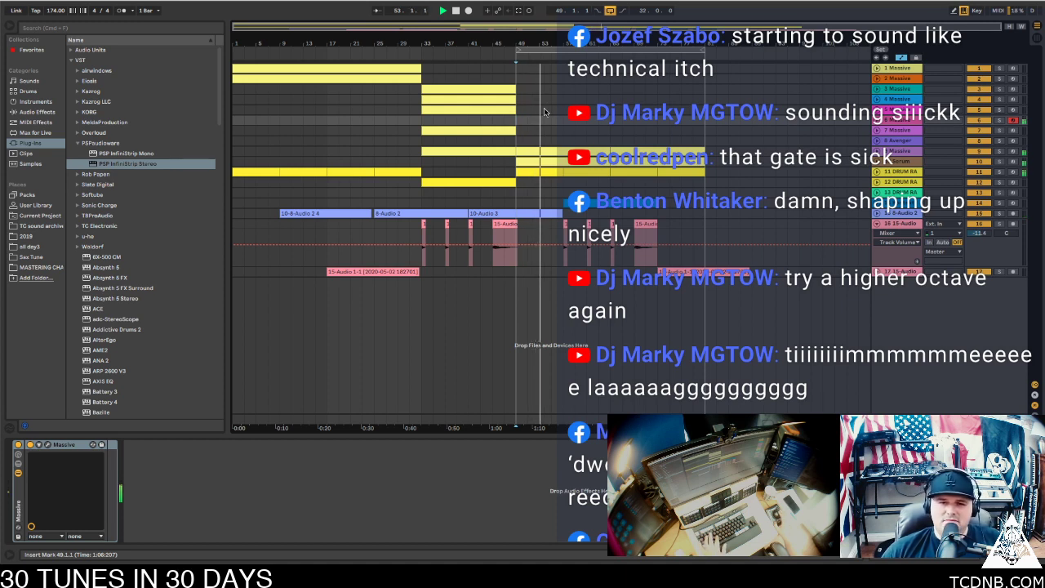
key(space)
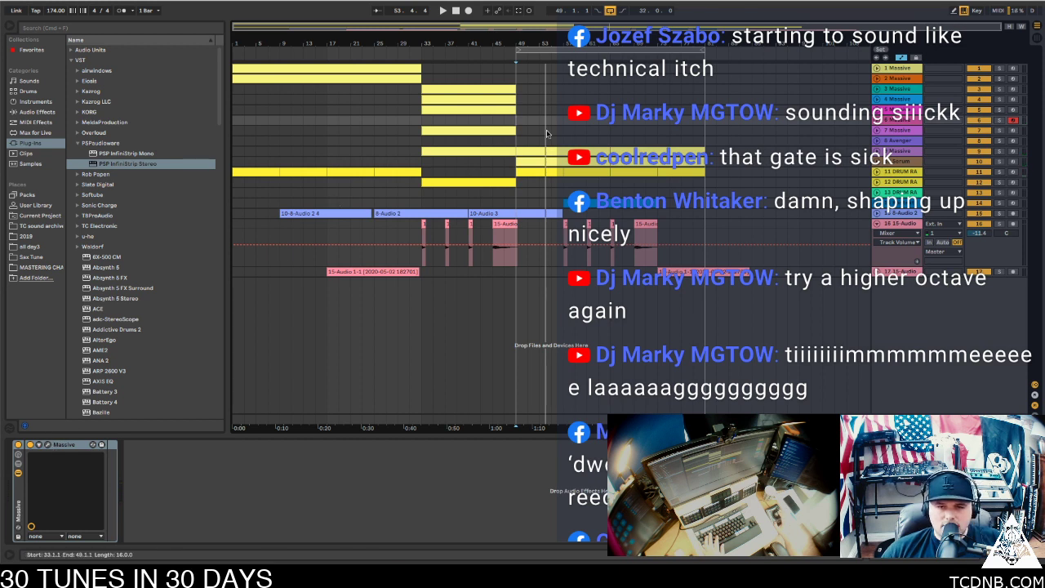
drag(551, 121, 560, 121)
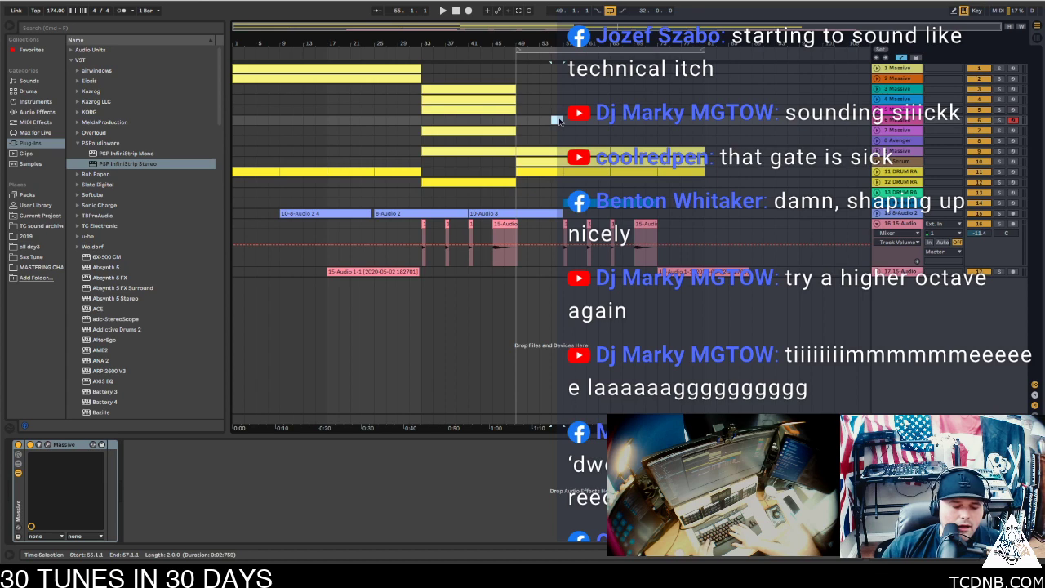
key(ctrl+shift+m)
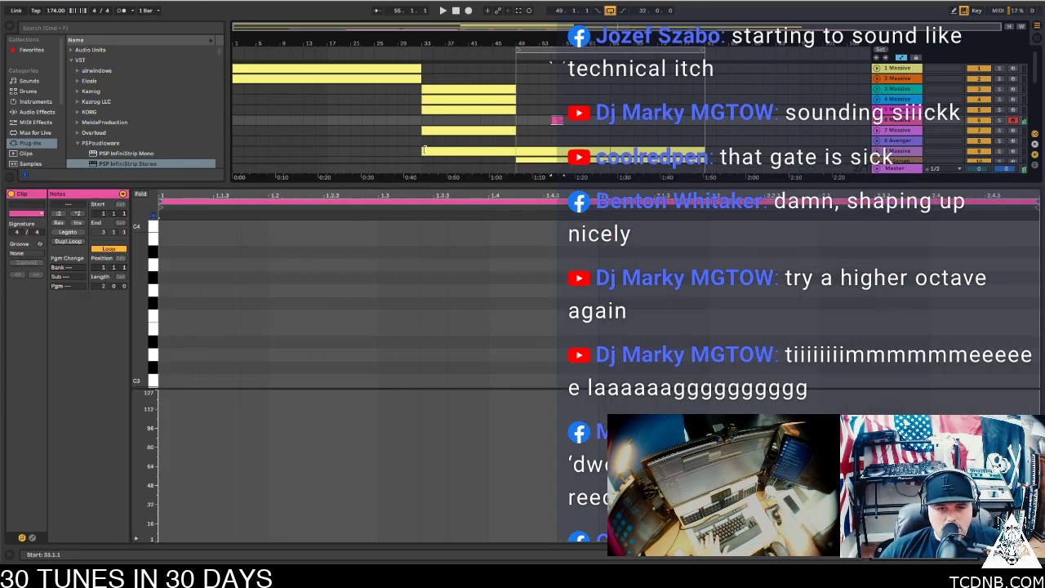
Draw an F0 note spanning the full two bars of the new clip and play it with the track
scroll(207, 339, down, 10)
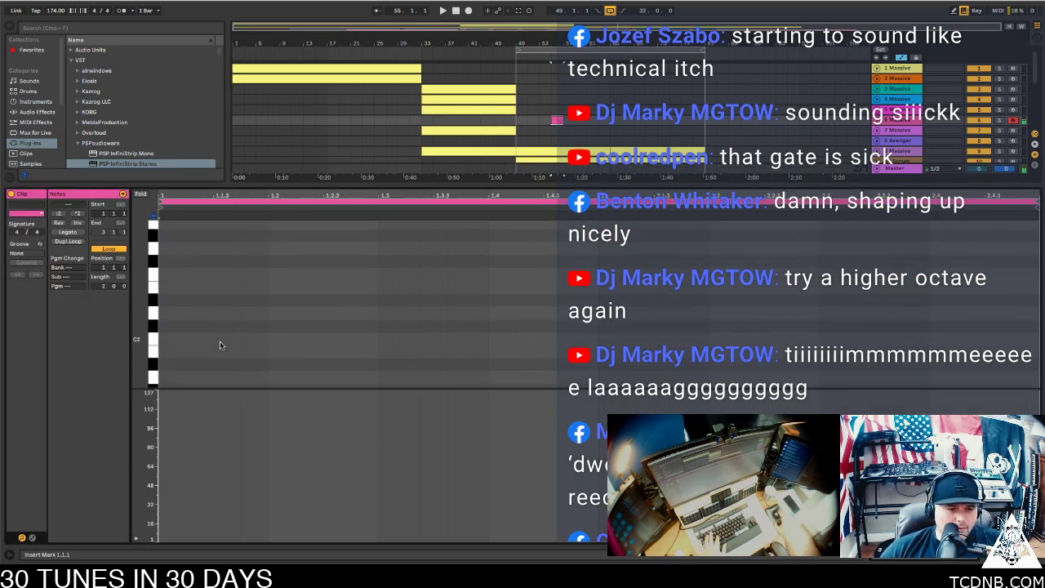
scroll(213, 304, down, 2)
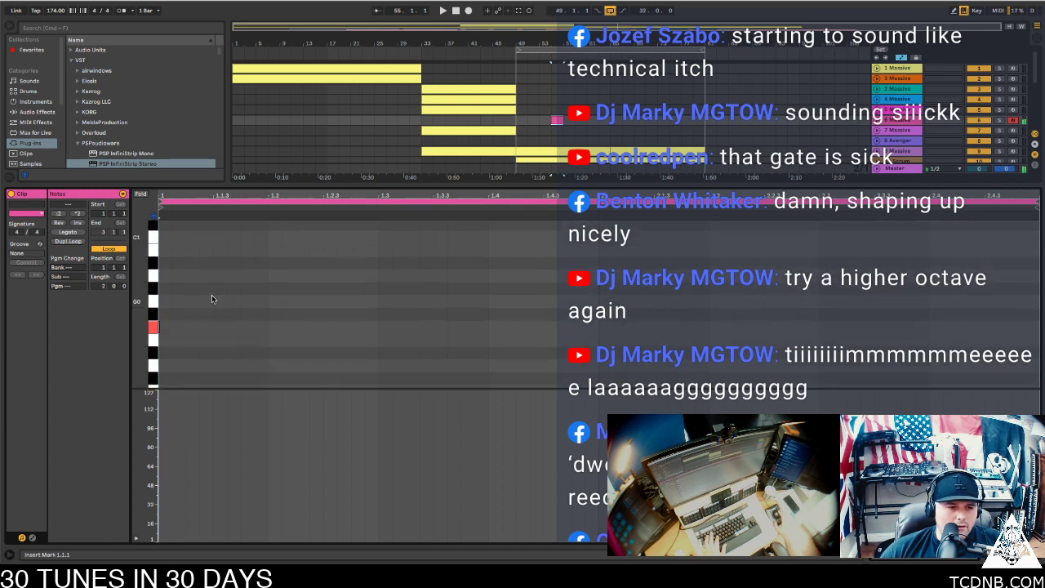
key(space)
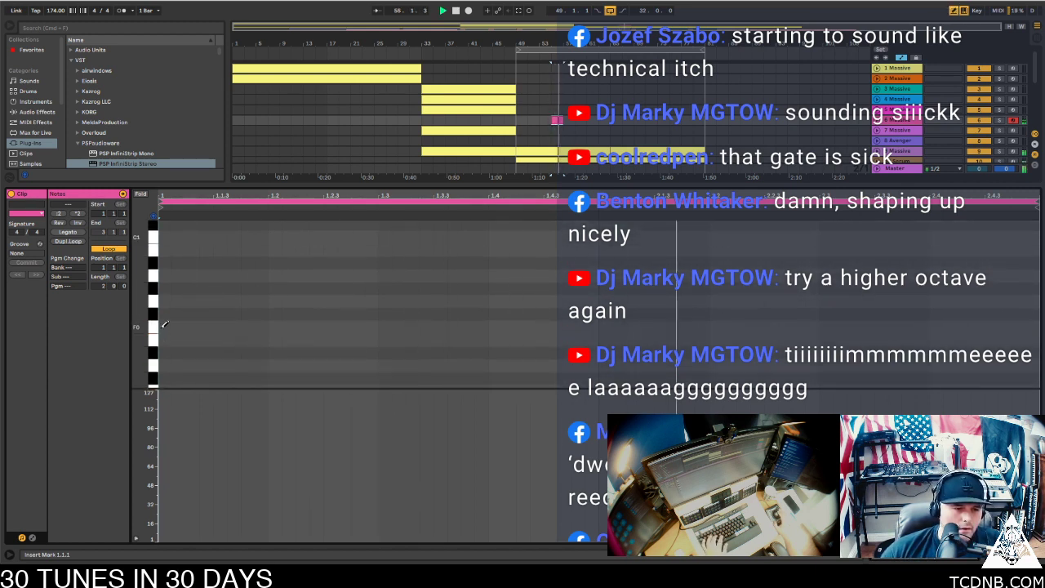
double_click(165, 326)
drag(169, 327, 1022, 349)
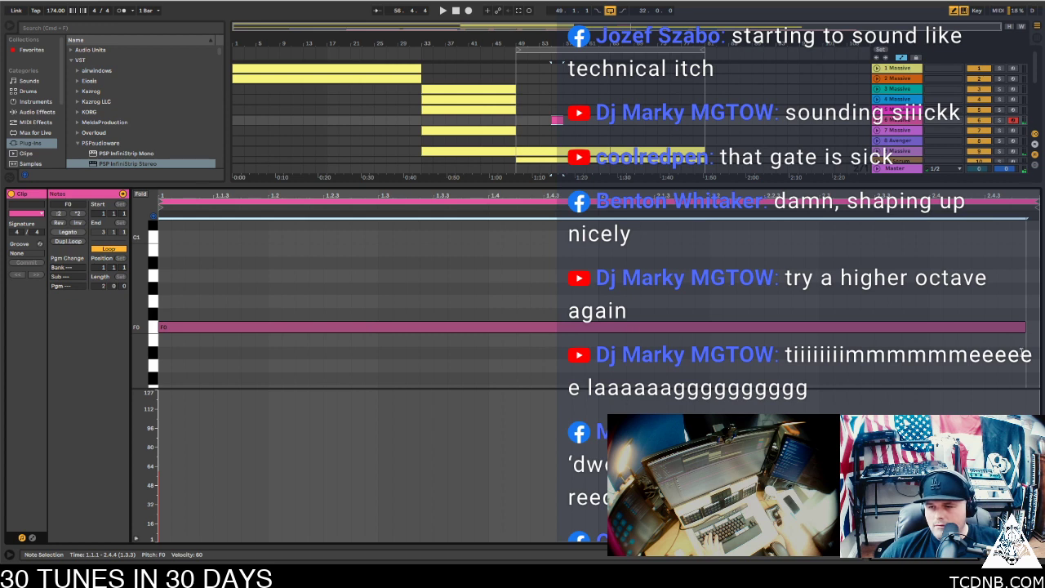
key(space)
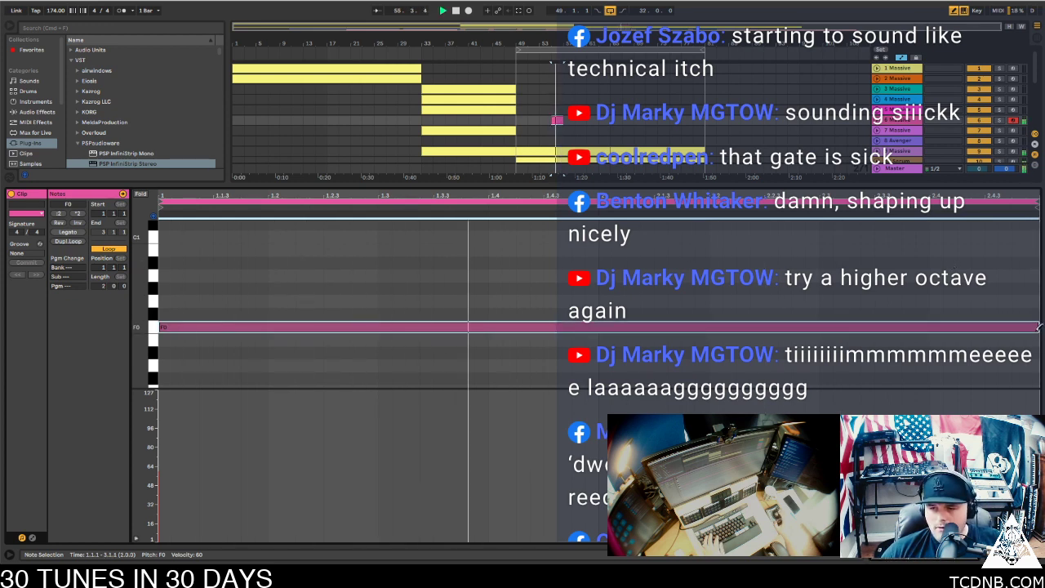
Shorten the F0 note to one bar and one beat while listening, and close the clip's note editor
drag(1035, 329, 818, 343)
click(585, 121)
key(space)
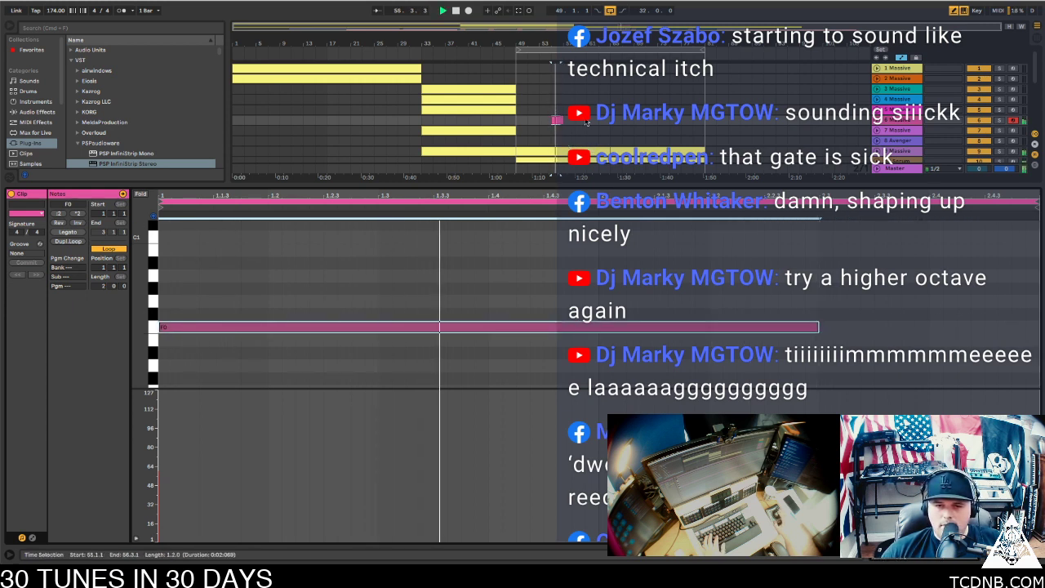
click(585, 122)
click(557, 120)
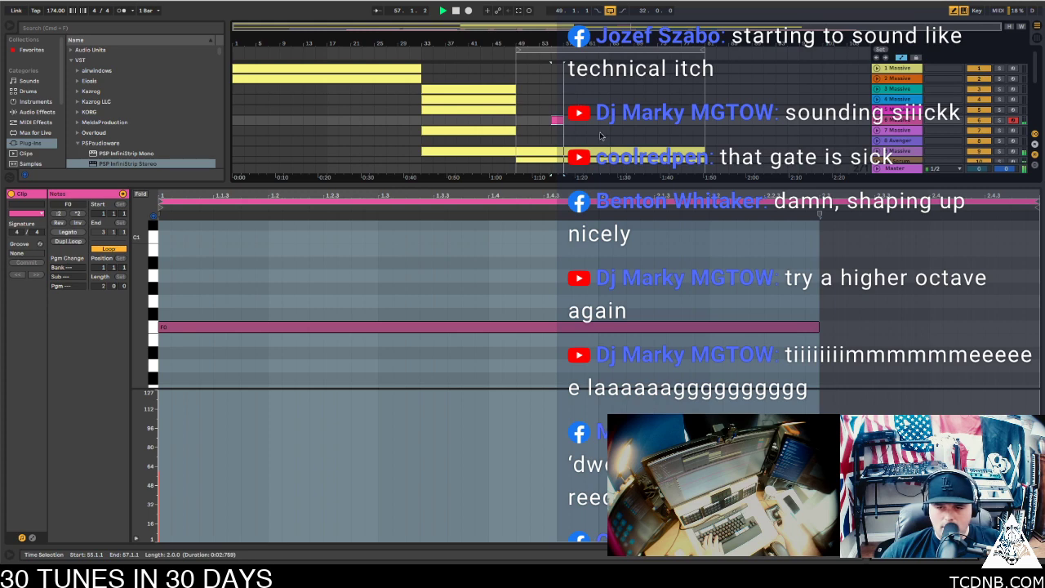
drag(818, 327, 708, 327)
key(super+alt+l)
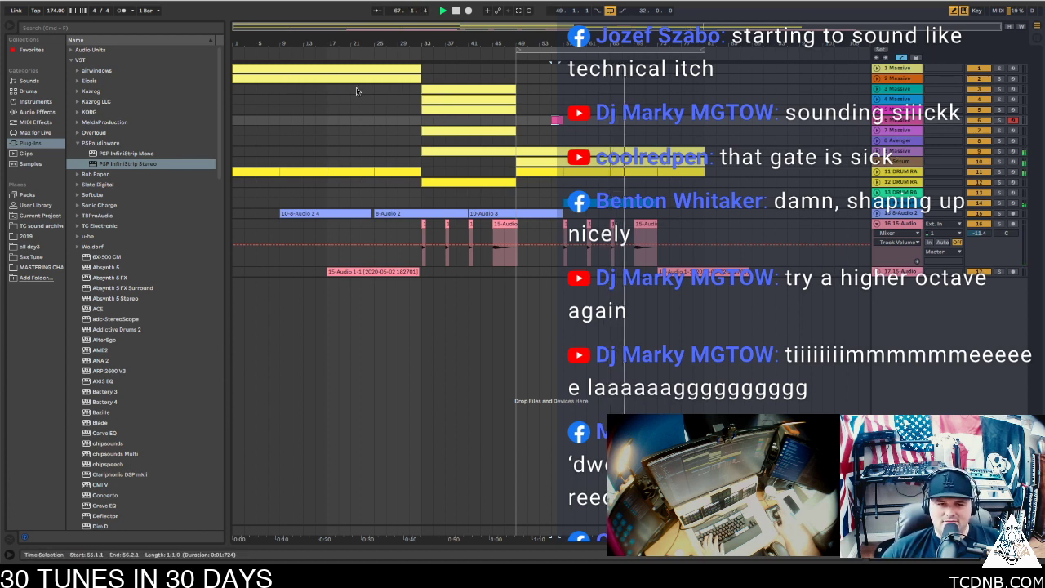
Copy track 12's drum clip from bars 45–49 to bar 77 and clear track 11's drums from bars 77–81
click(248, 68)
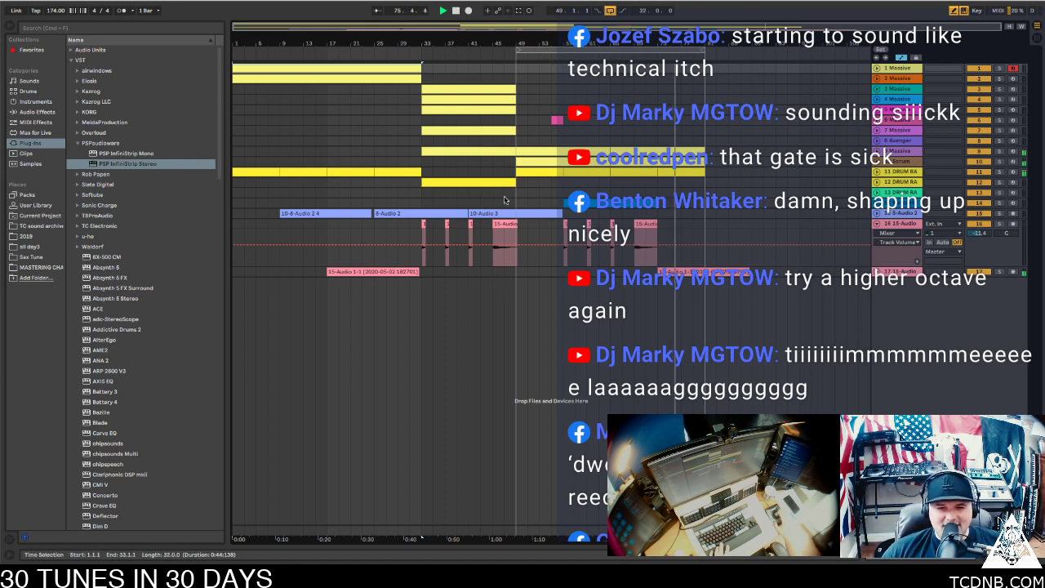
click(694, 182)
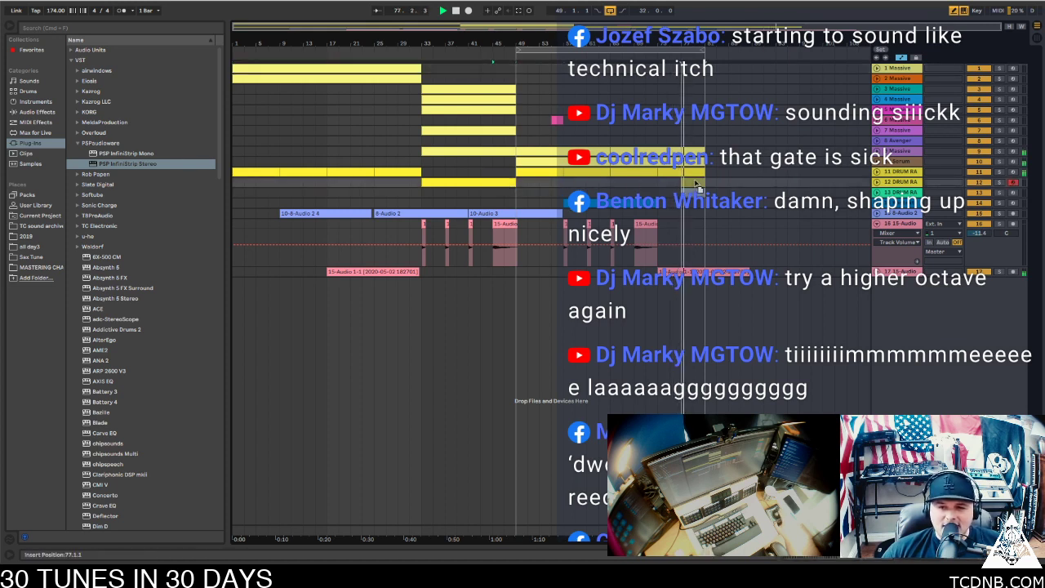
drag(703, 171, 683, 191)
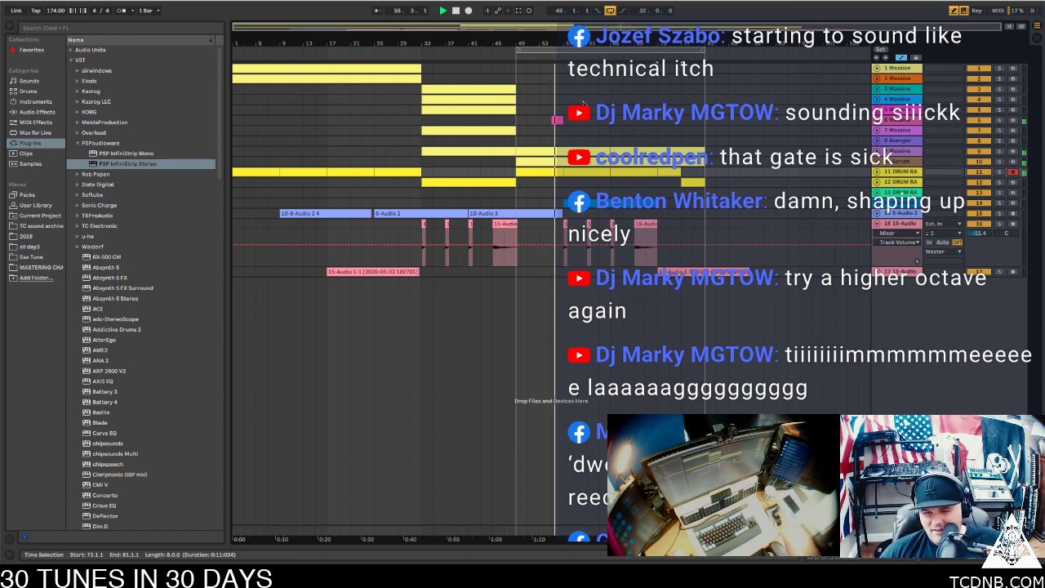
Move track 6's Massive clip to start at 55.4.1 and play it back to check the timing
click(557, 121)
click(556, 121)
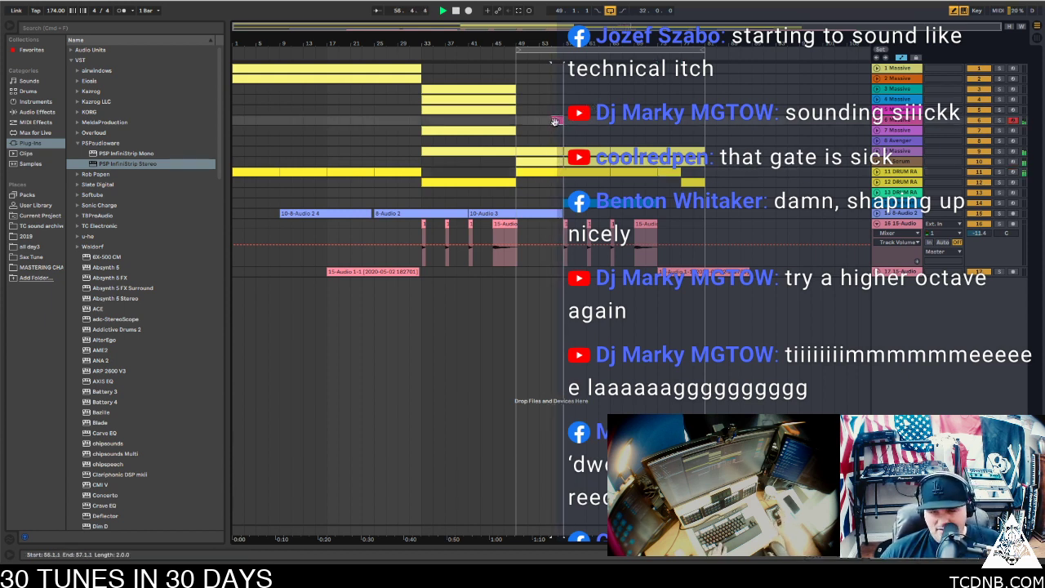
key(plus)
key(plus)
key(plus)
key(plus)
key(space)
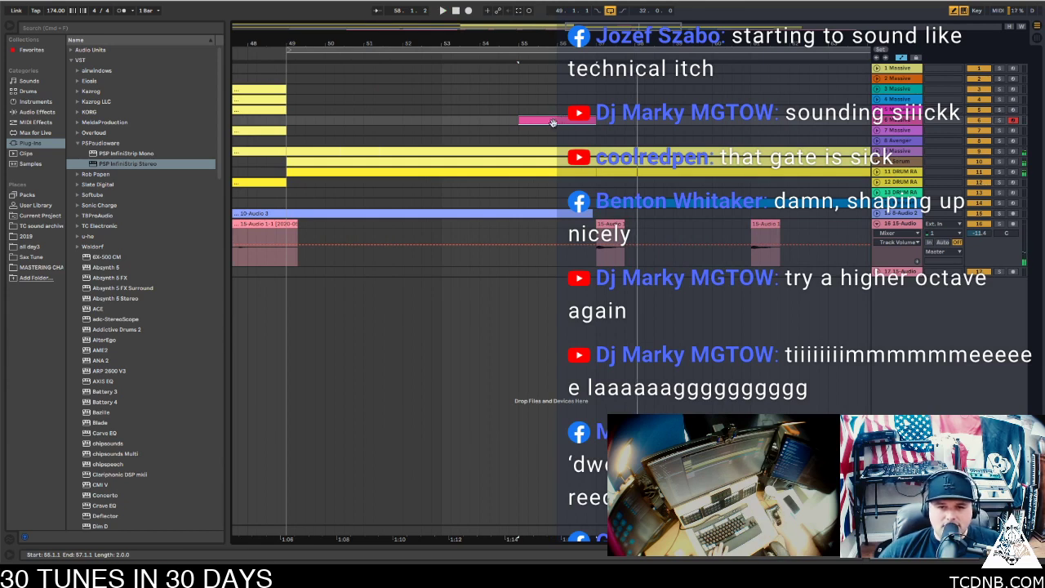
mouse_move(553, 123)
mouse_down()
mouse_move(590, 124)
mouse_move(569, 120)
mouse_up()
key(space)
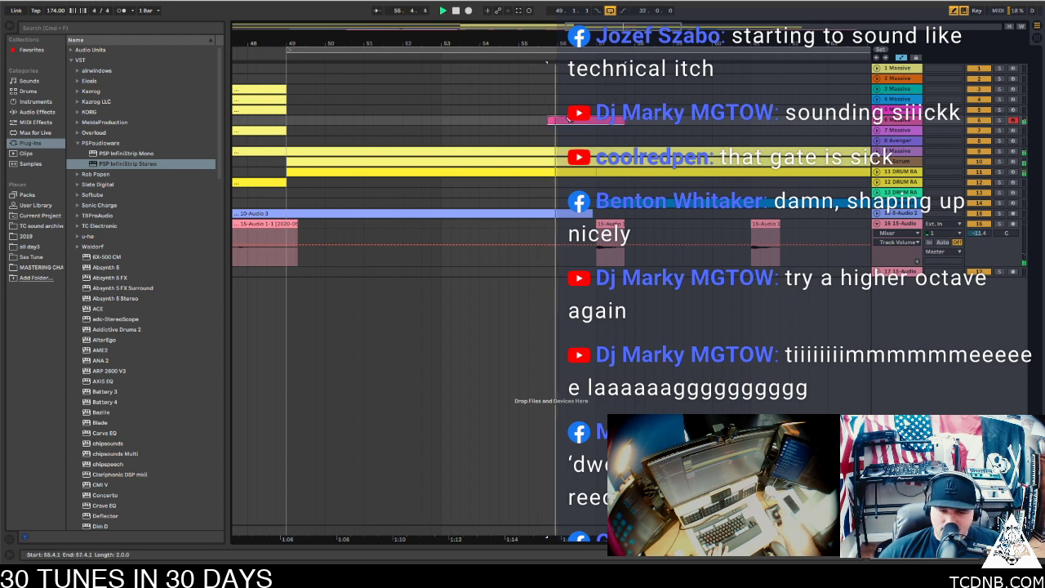
double_click(477, 27)
key(space)
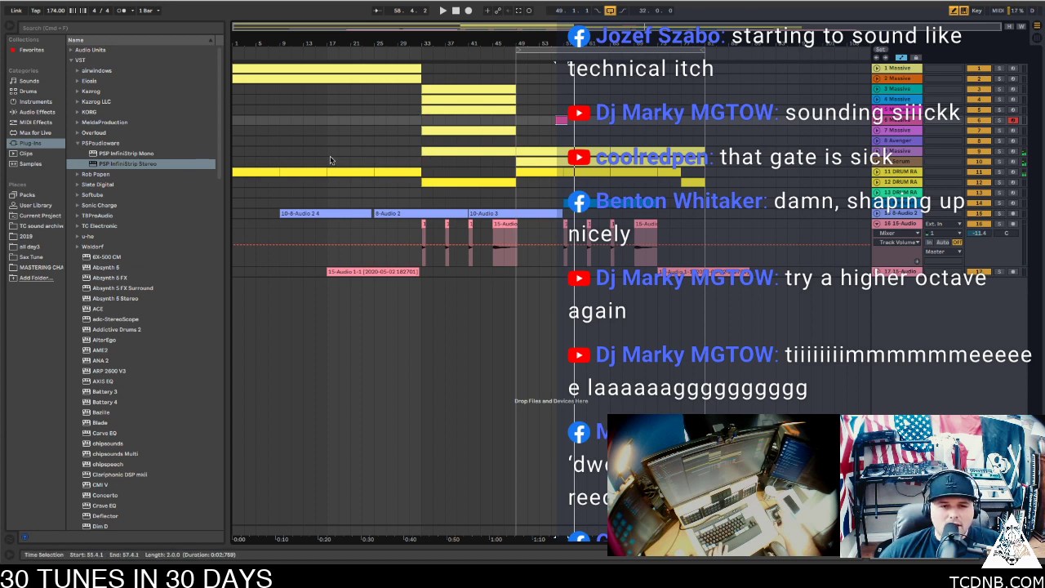
Play the arrangement from bar 1, expand track 17 and lower its volume to -24.8 dB
click(260, 172)
key(space)
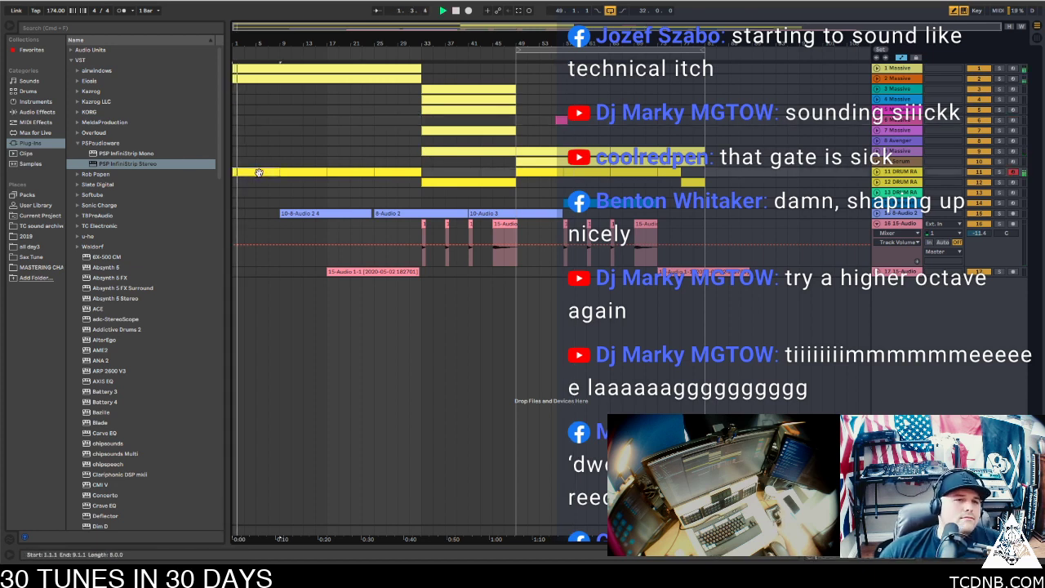
click(300, 175)
click(584, 146)
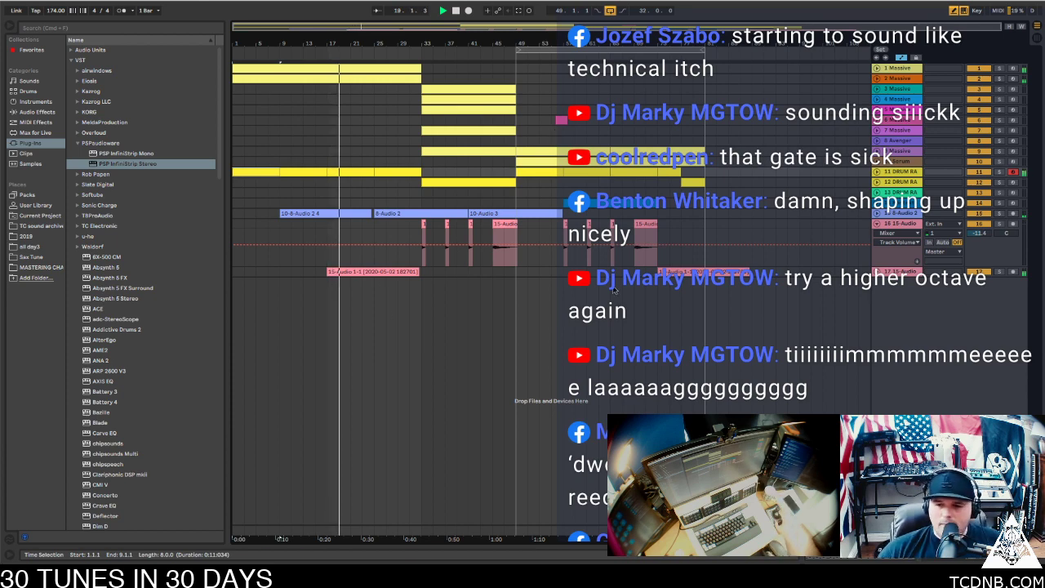
click(877, 272)
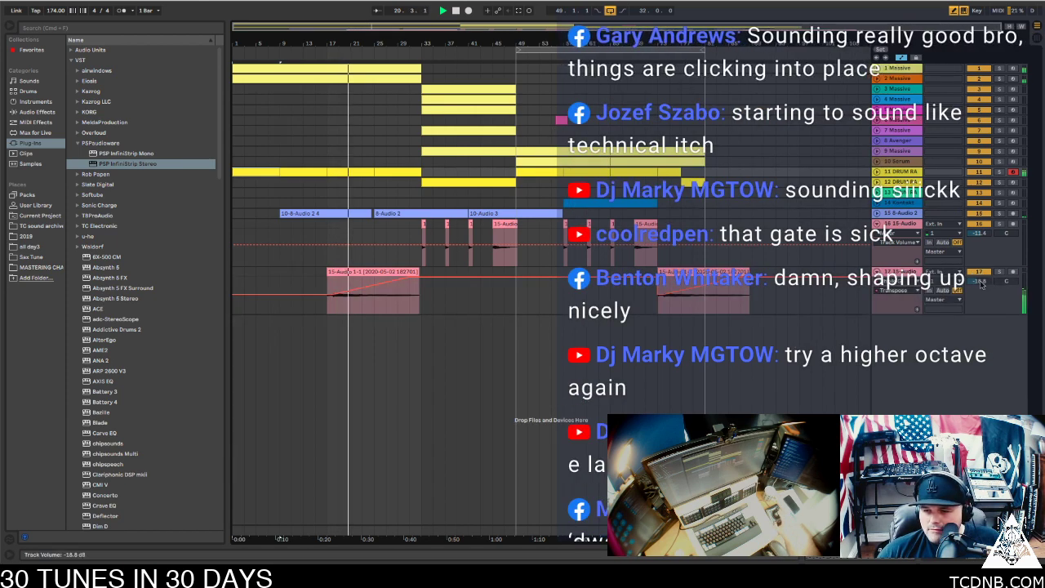
mouse_move(980, 281)
mouse_down()
mouse_move(980, 307)
mouse_move(982, 282)
mouse_up()
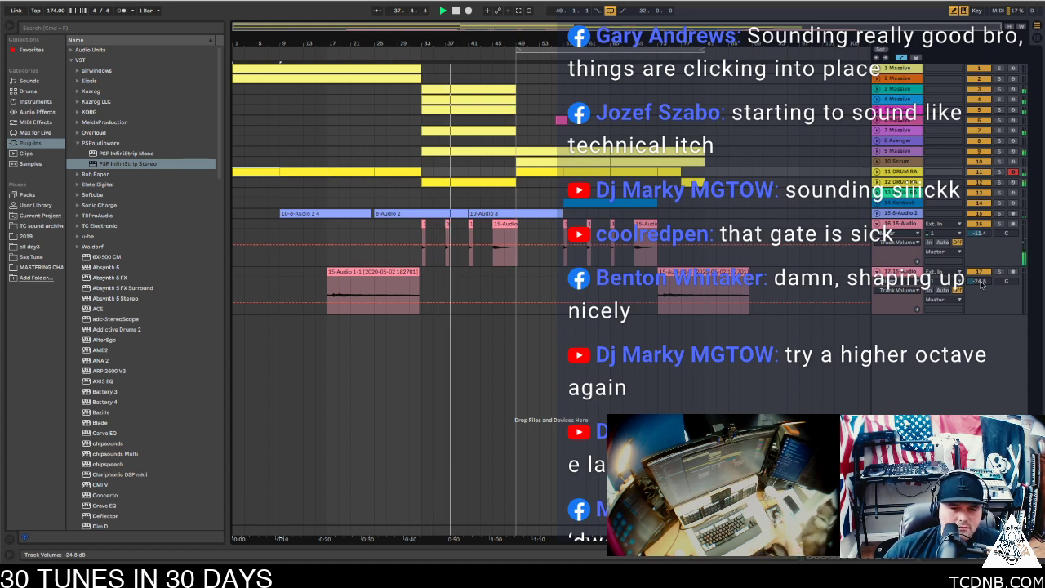
On track 16, move EQ Eight's upper shelf to 1.32 kHz, lower Renaissance DeEsser's range and threshold, and set its frequency to 4287
double_click(898, 224)
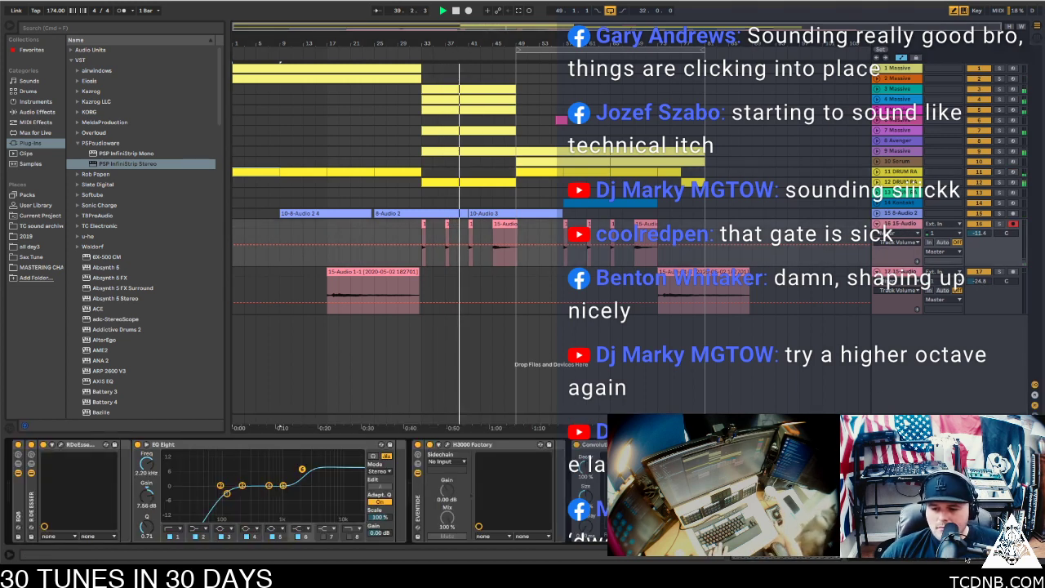
drag(302, 469, 288, 464)
click(52, 444)
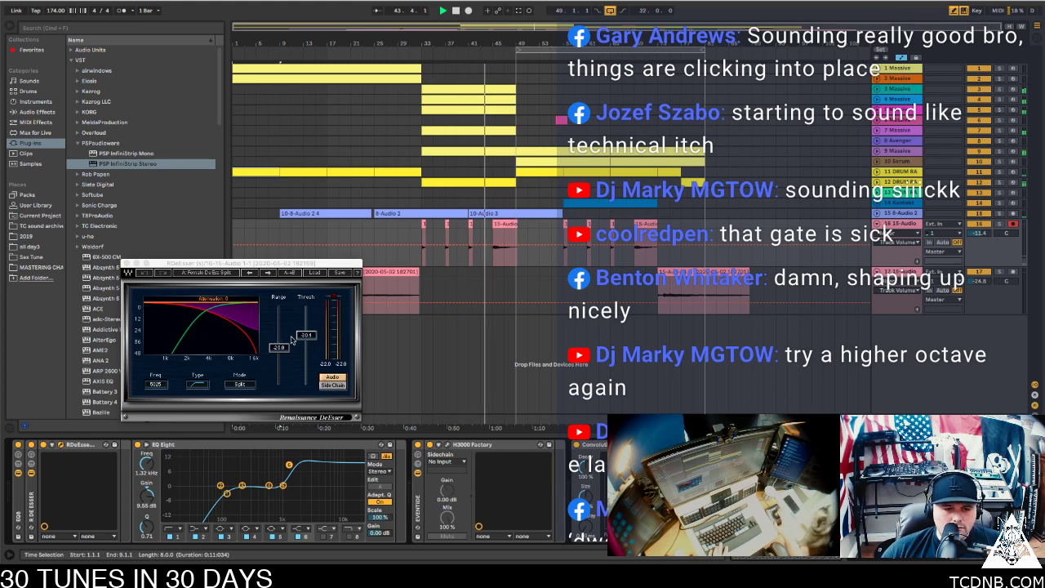
drag(306, 336, 279, 352)
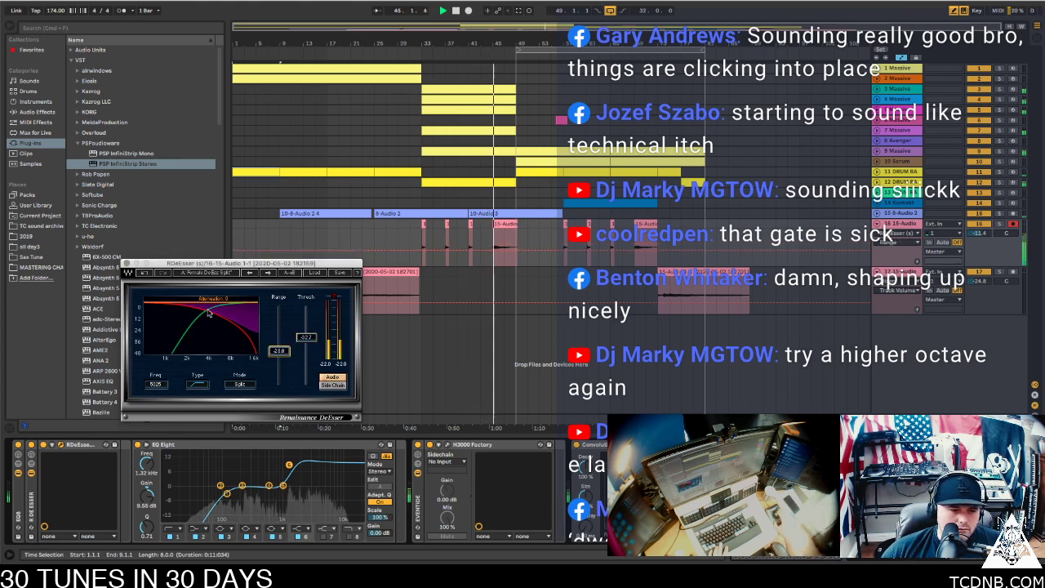
drag(155, 384, 155, 390)
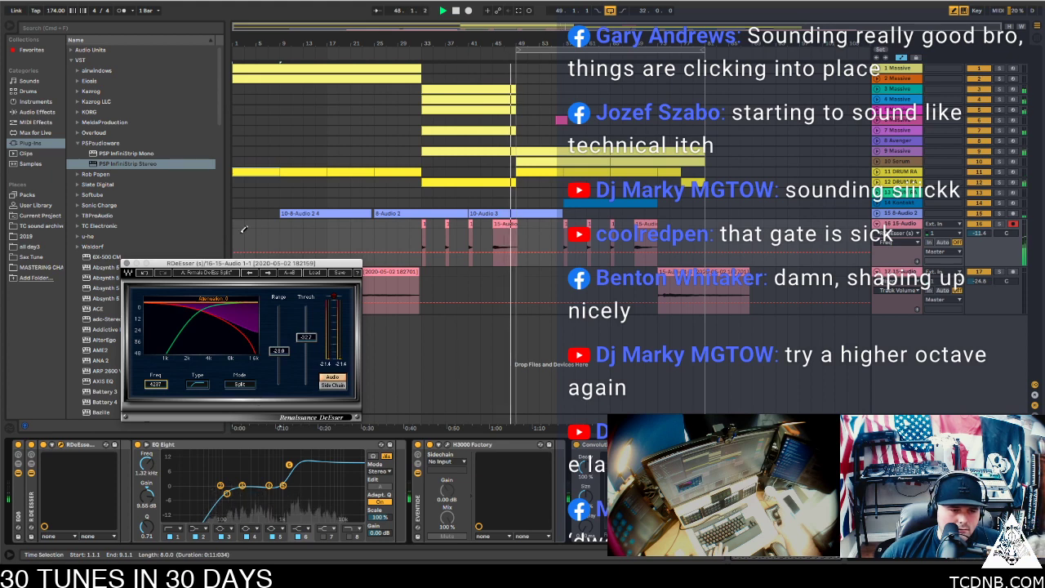
Close the Renaissance DeEsser window and copy track 5's Massive clip from bars 33–49 to bar 65
click(127, 265)
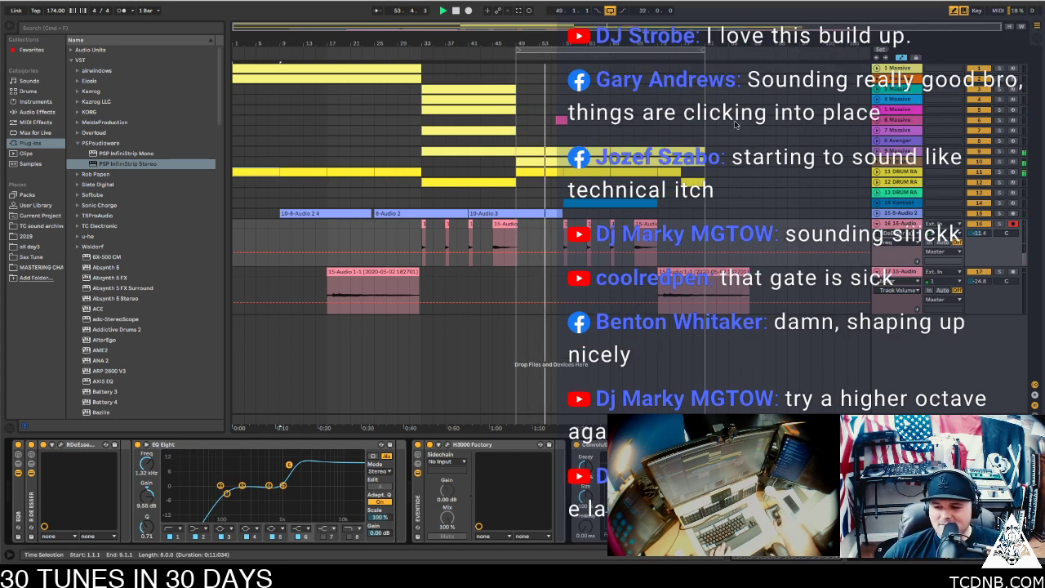
click(454, 112)
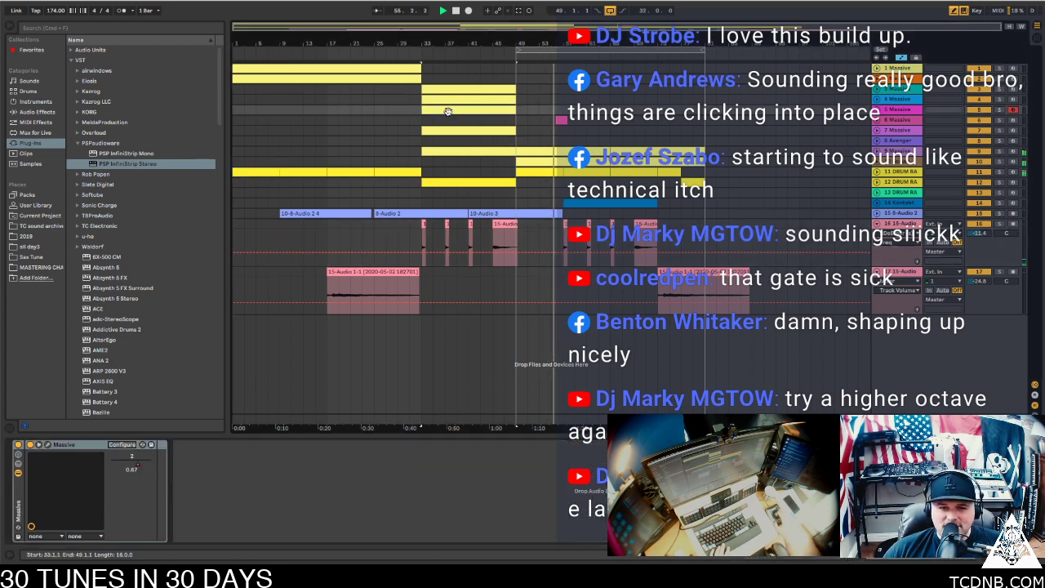
click(637, 112)
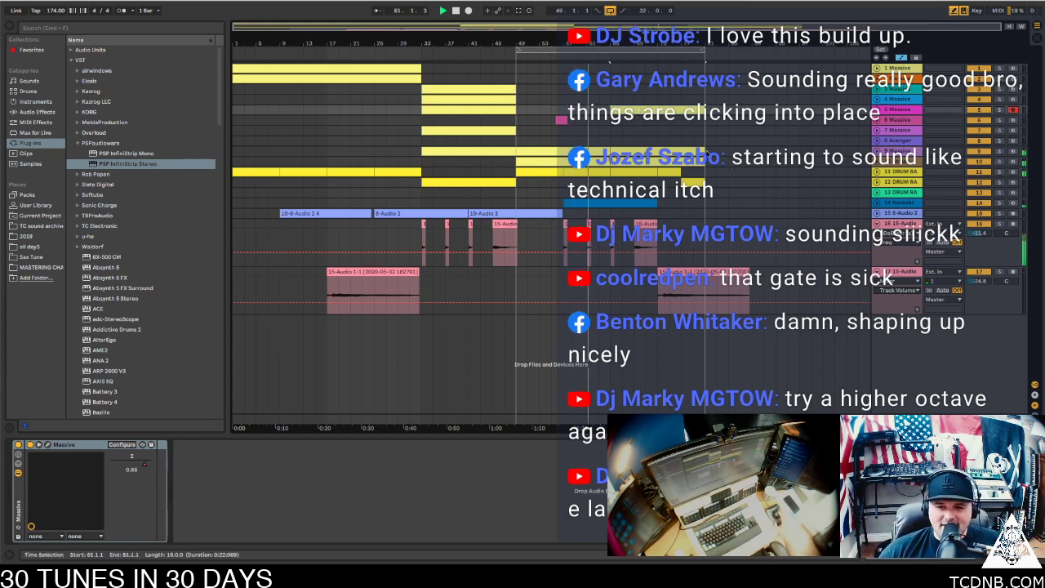
Expand drum rack track 11 and set its volume to -12.2 dB
click(901, 172)
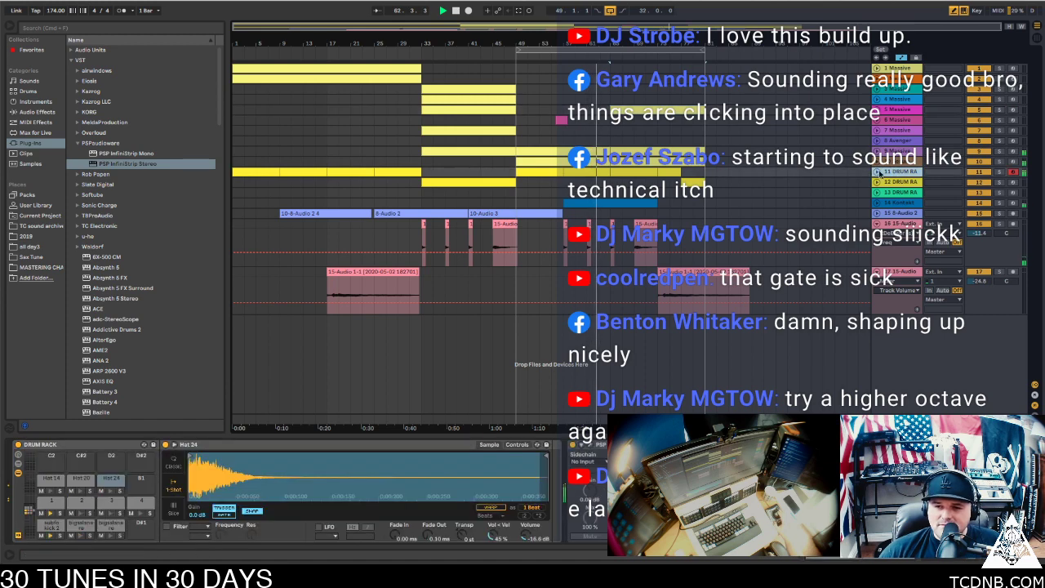
click(877, 171)
drag(984, 179, 984, 175)
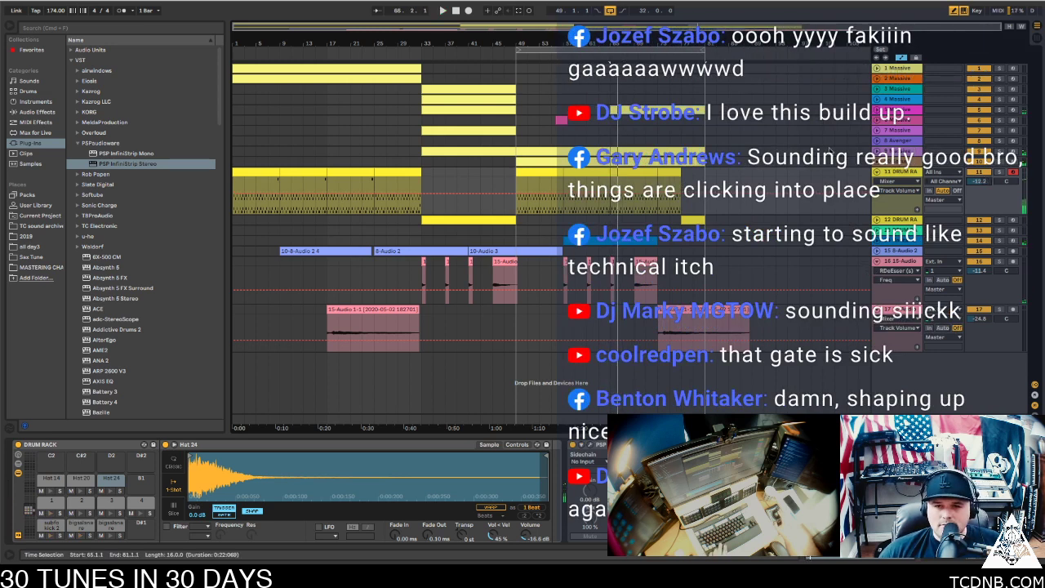
Duplicate drum track 11, clear the copy's drums before bar 35 and the original's drums from bars 45–77
click(641, 111)
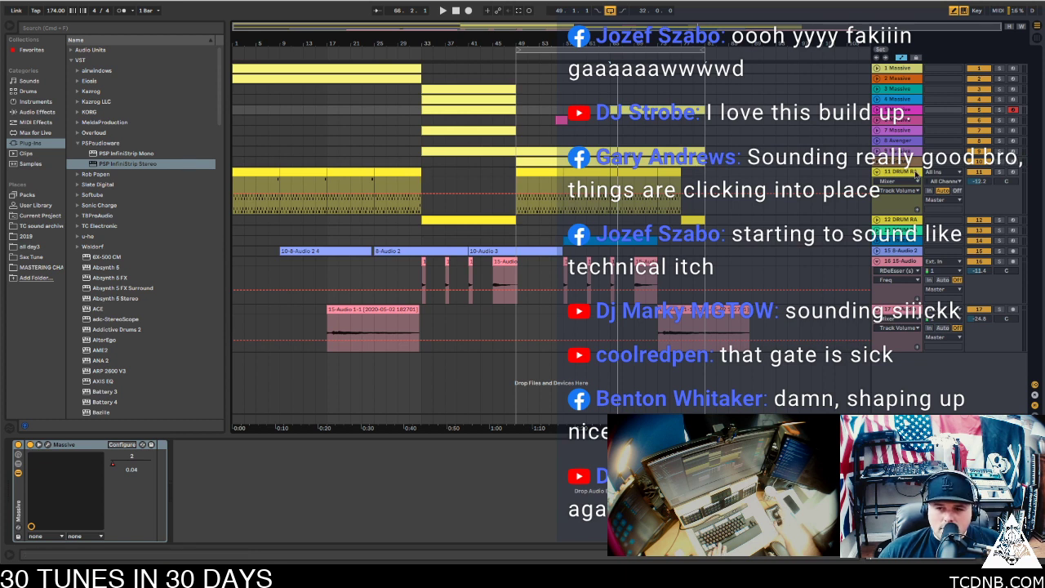
click(915, 174)
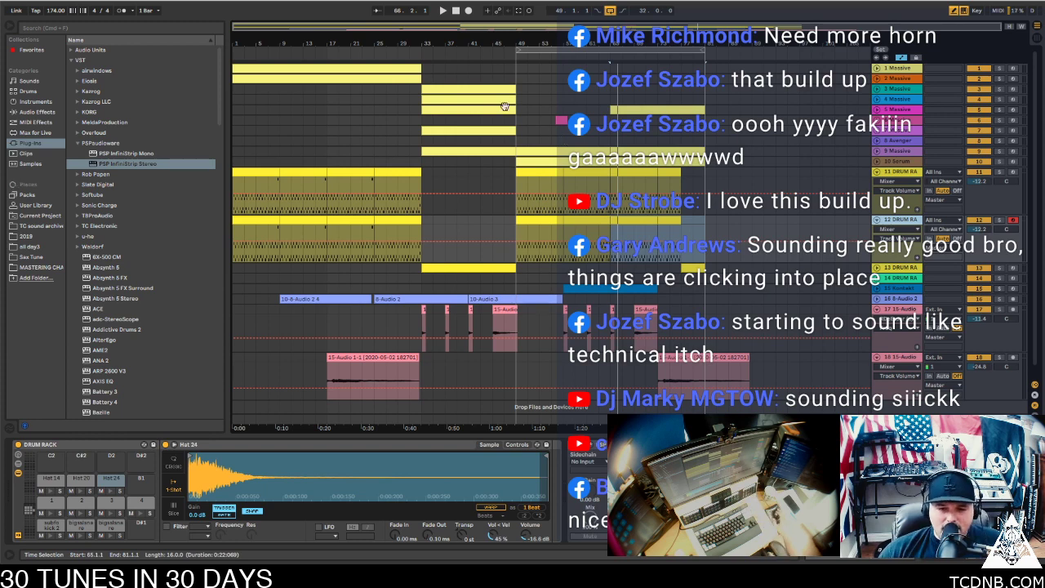
drag(423, 222, 346, 223)
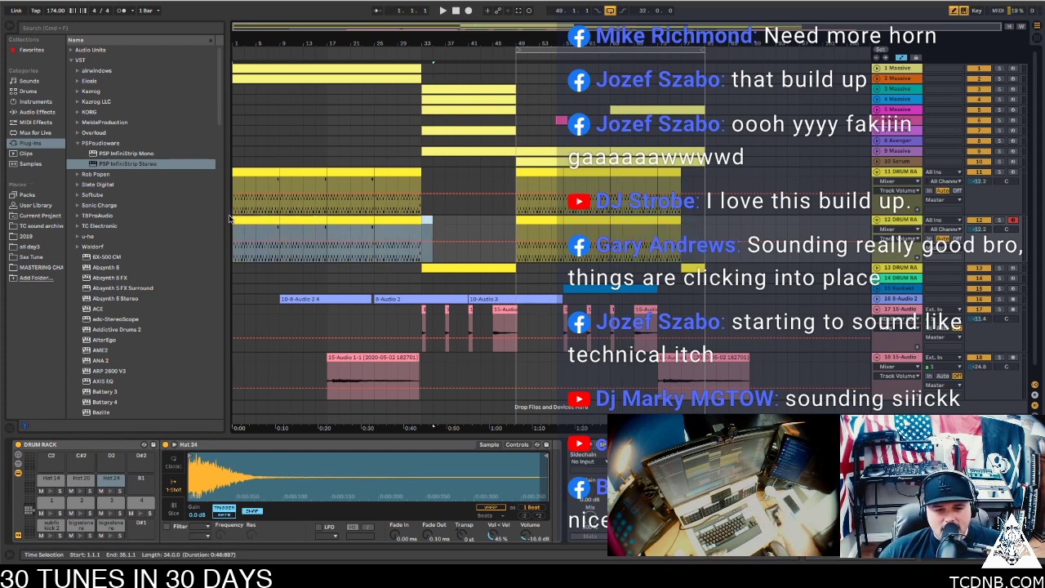
drag(493, 173, 675, 178)
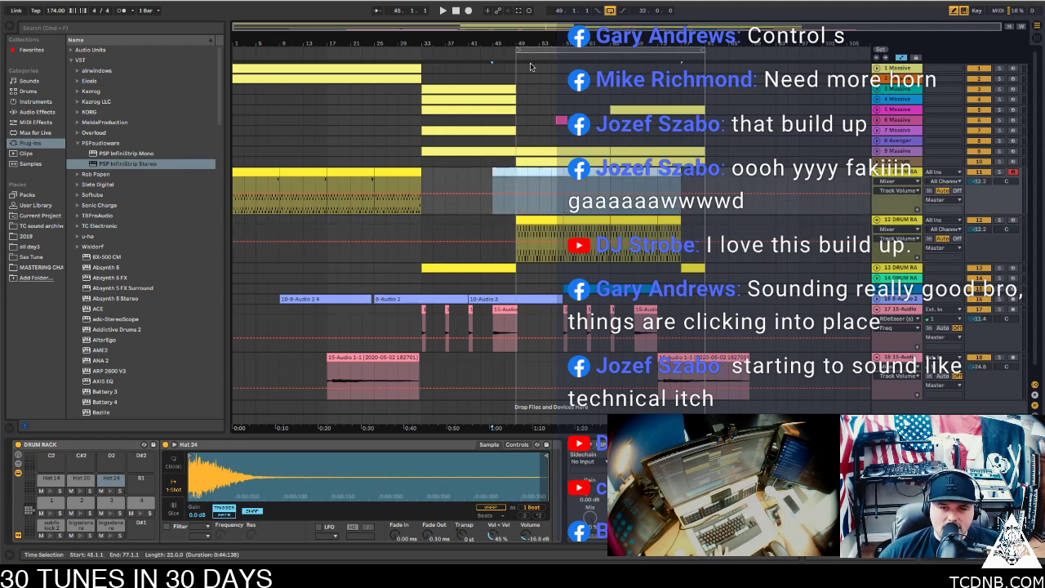
Raise drum track 12's volume to -10.5 dB while playing the drop from bar 49
click(535, 224)
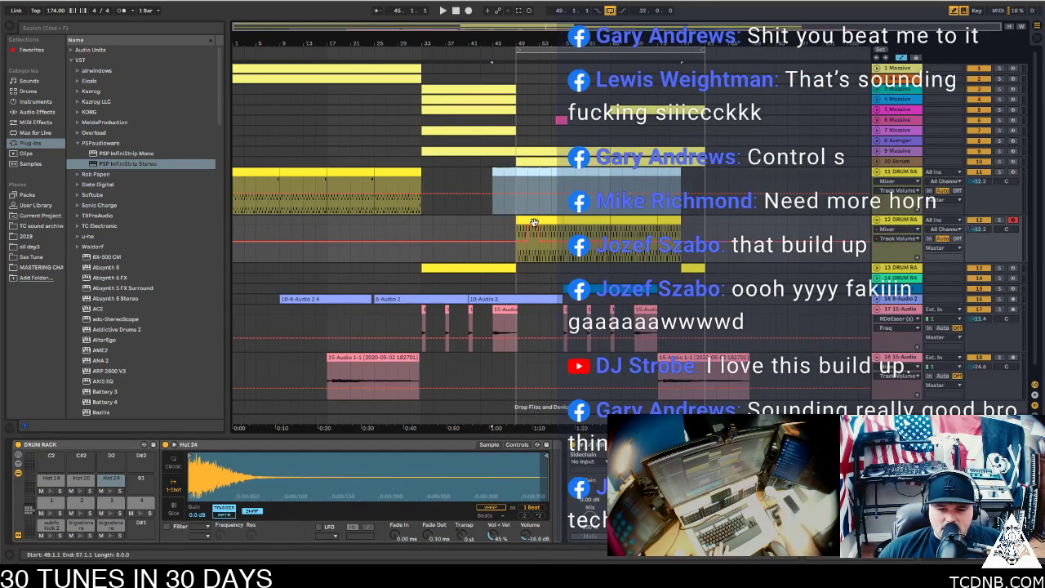
click(556, 222)
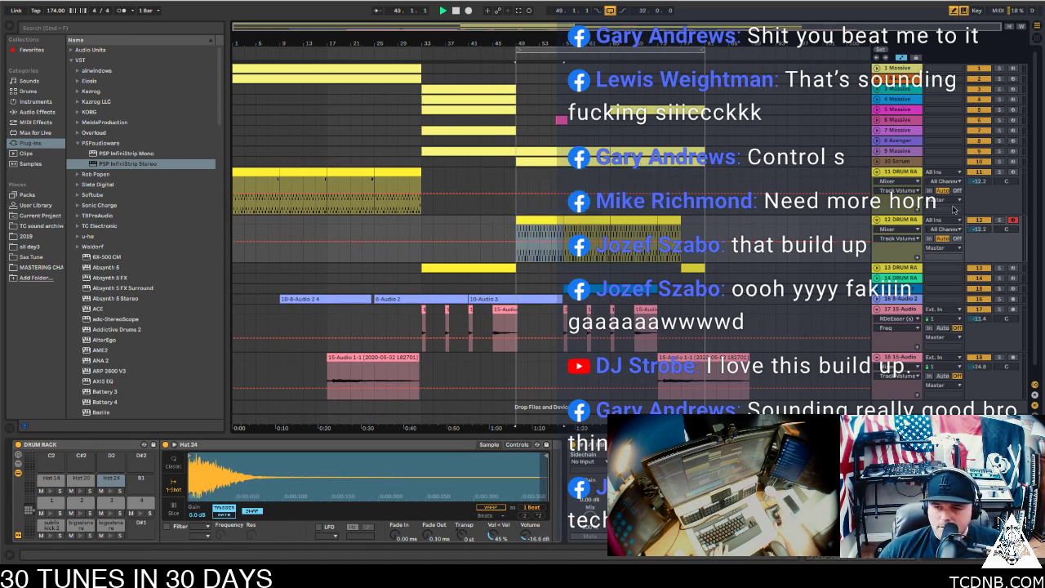
drag(983, 229, 983, 225)
key(space)
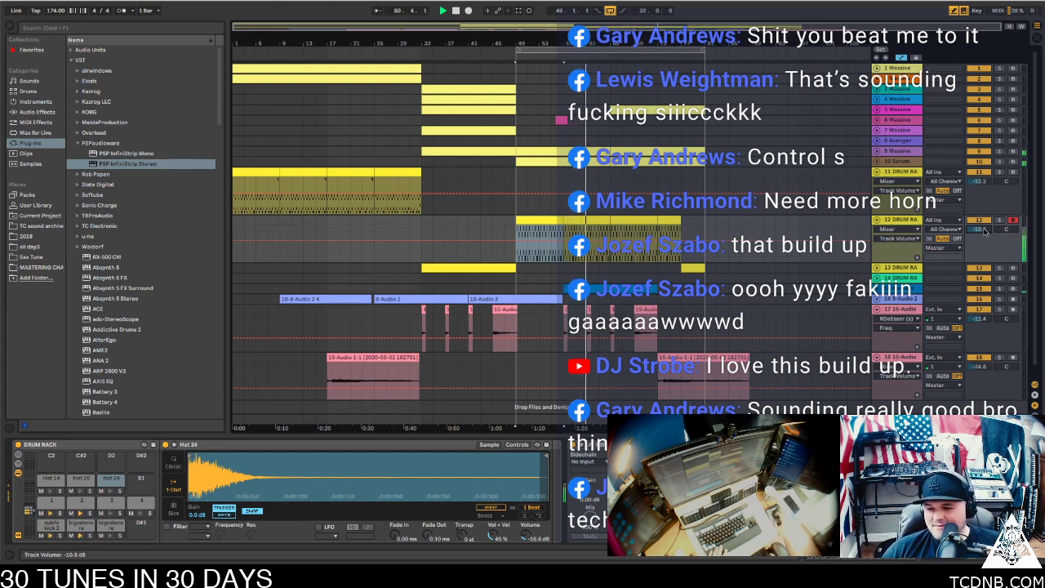
Expand Massive track 5 and move its automation peak from bar 65 back to bar 49
click(876, 110)
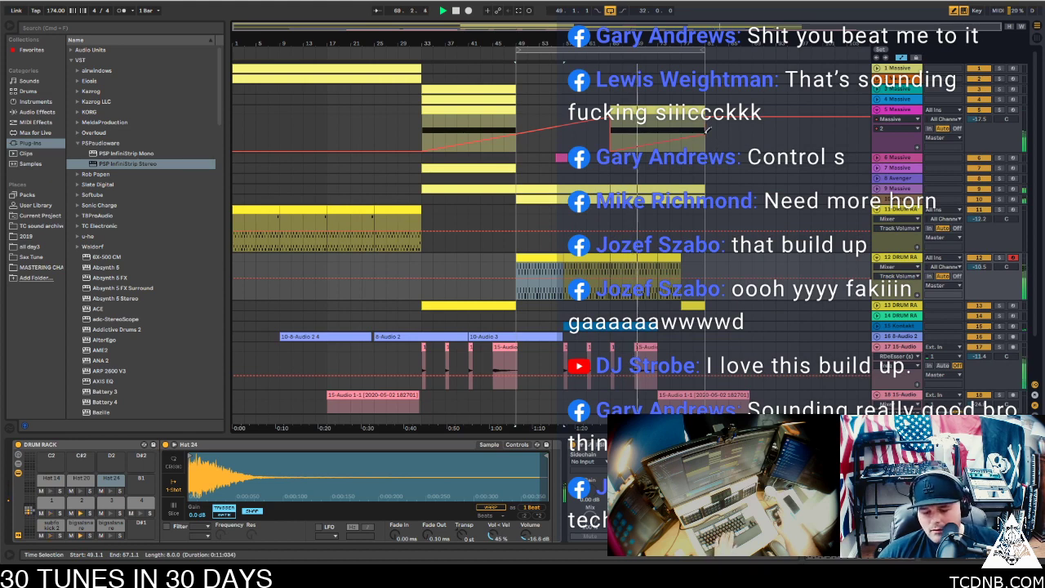
click(1013, 109)
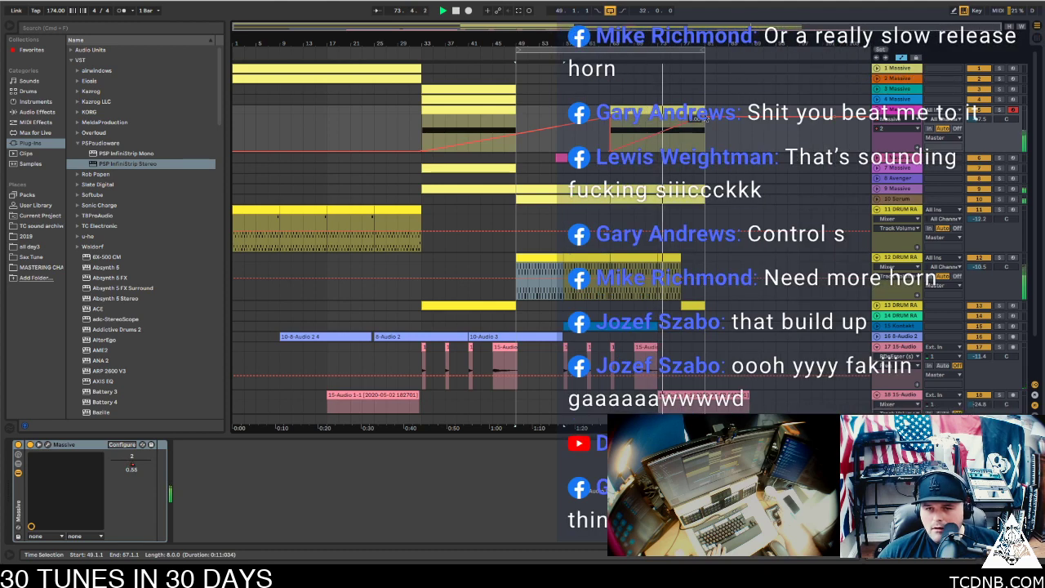
drag(610, 119, 516, 133)
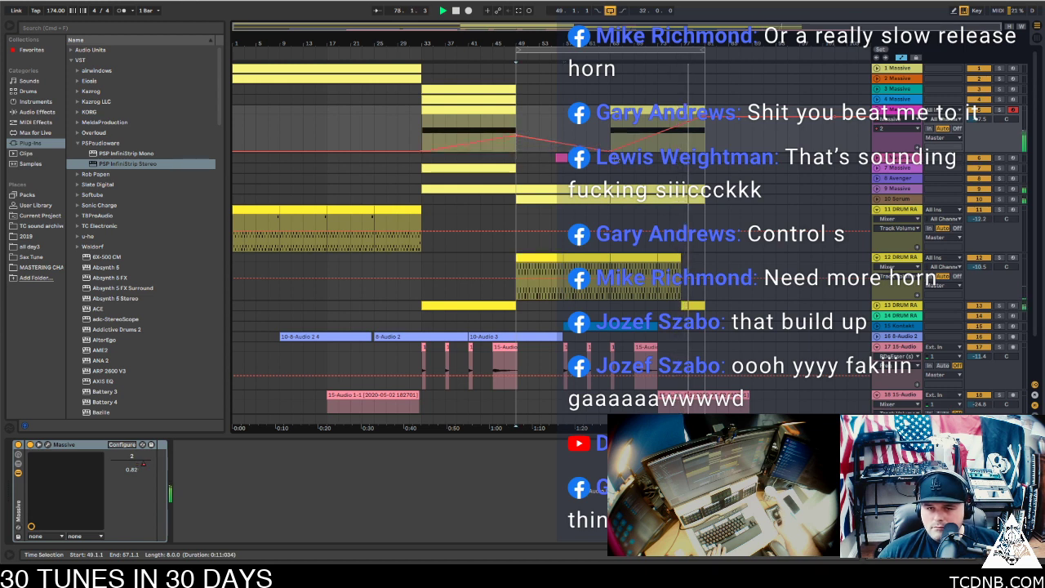
Collapse the expanded tracks 5, 11, 12, 17 and 18, and select track 18
click(455, 100)
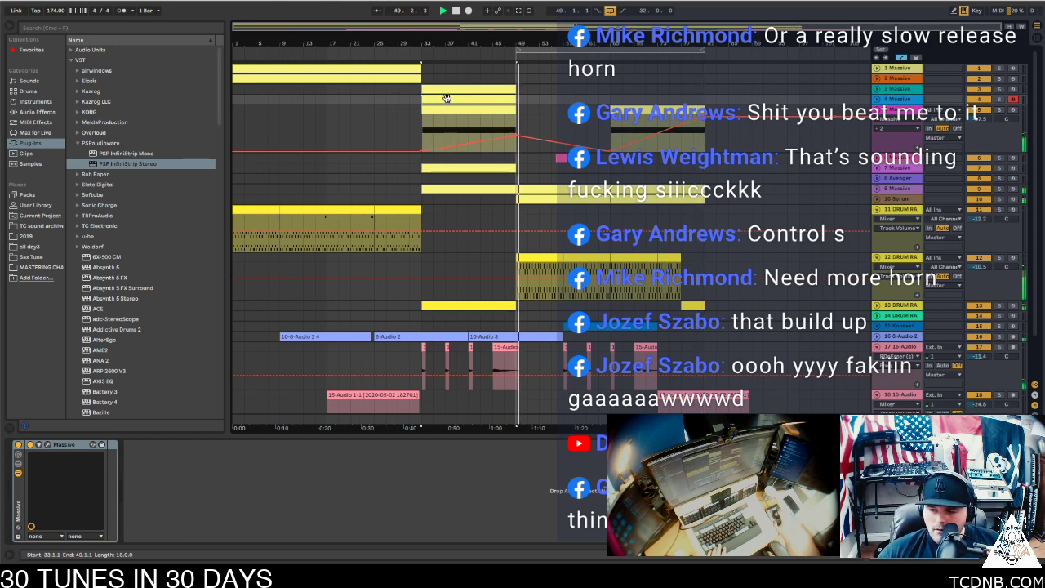
click(560, 160)
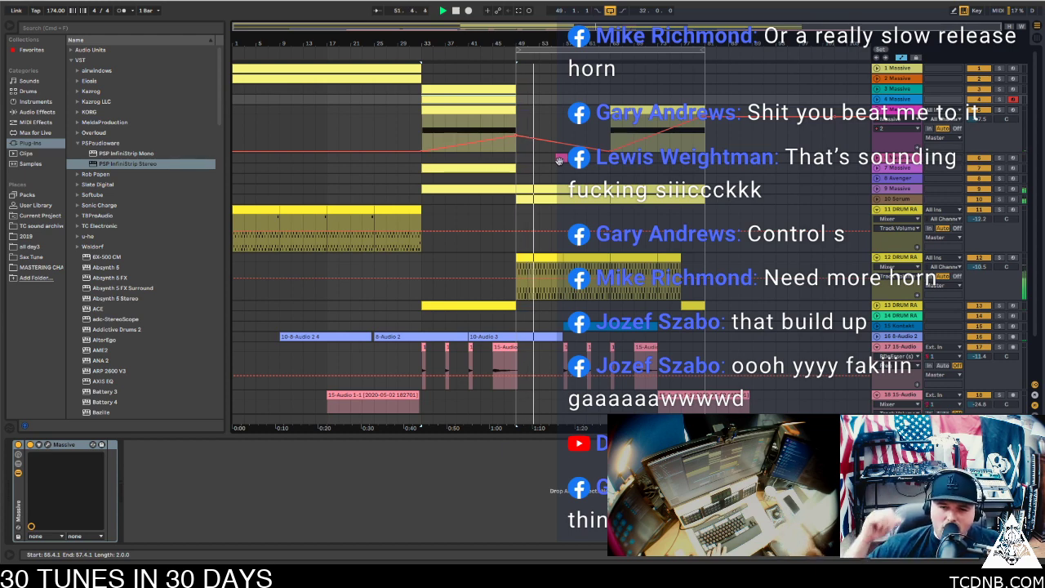
scroll(990, 305, down, 3)
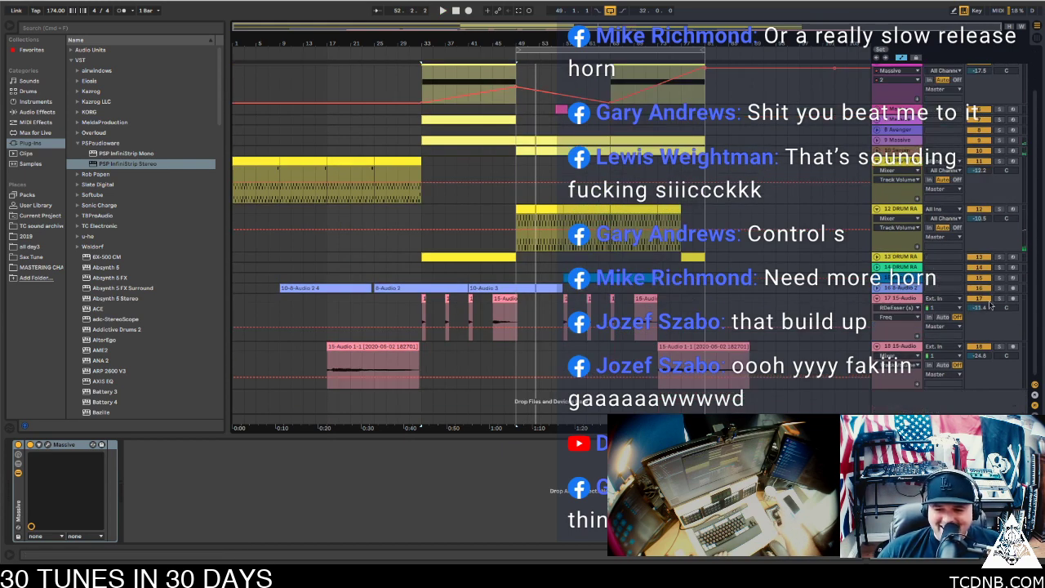
scroll(876, 302, up, 3)
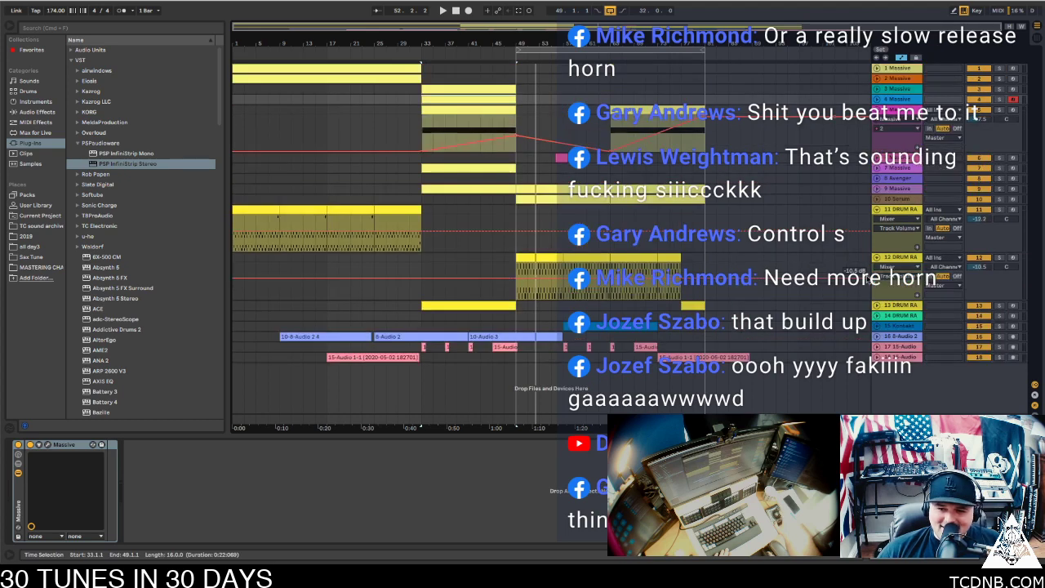
click(876, 212)
click(878, 115)
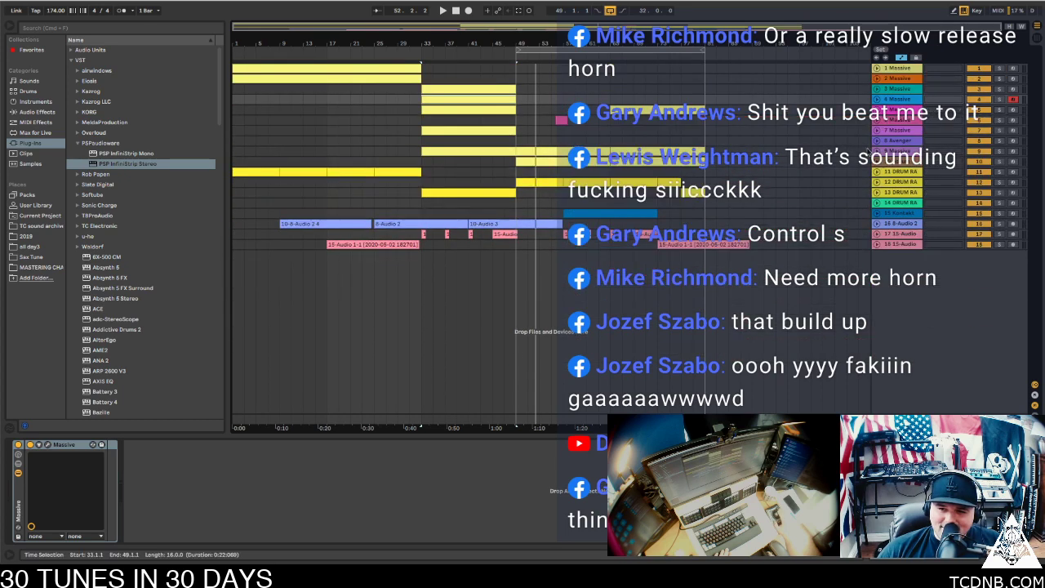
click(899, 244)
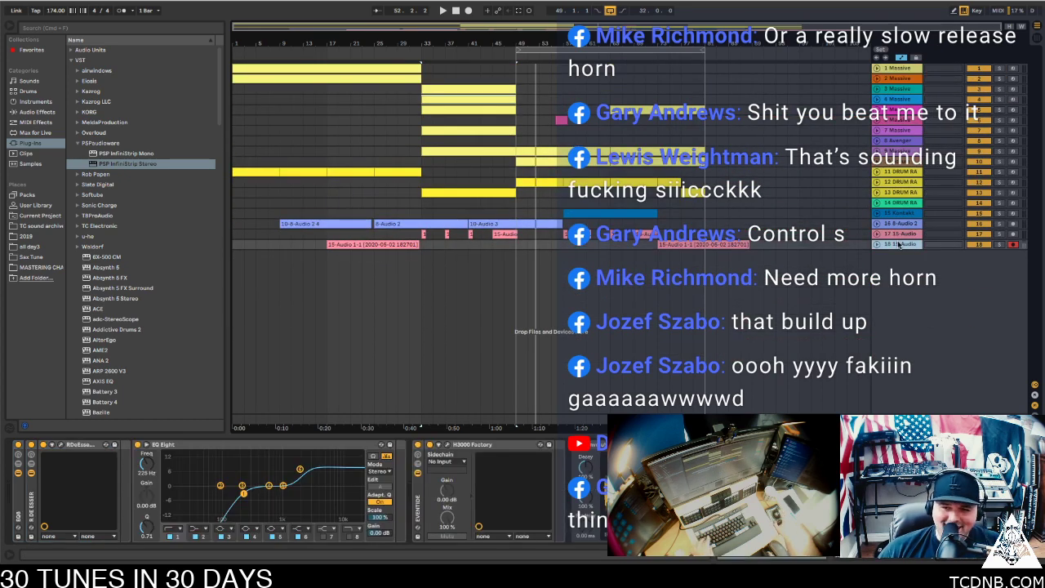
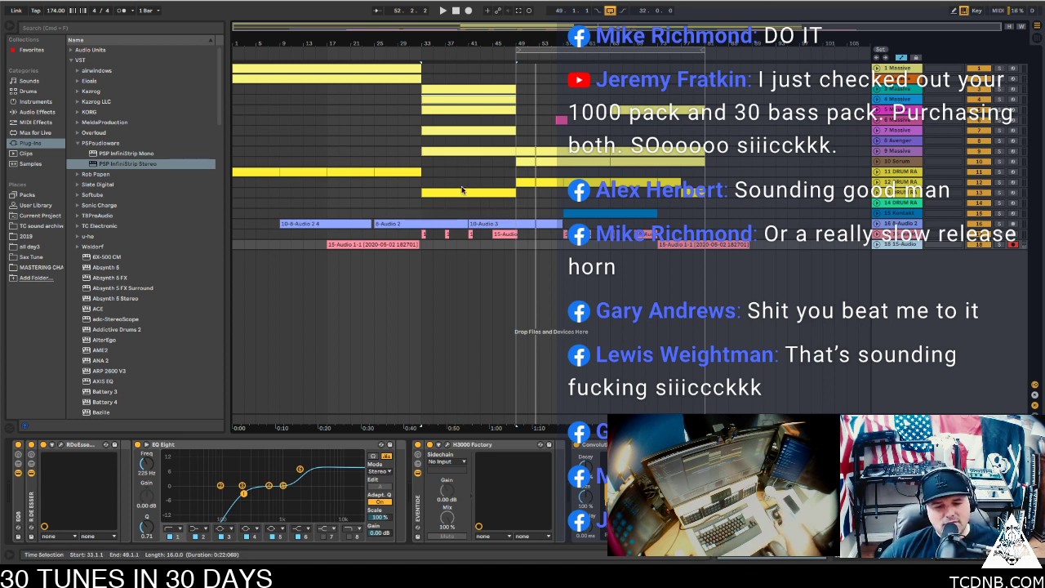
Play the arrangement from bar 33 and add a new Serum instrument track after track 18
click(422, 143)
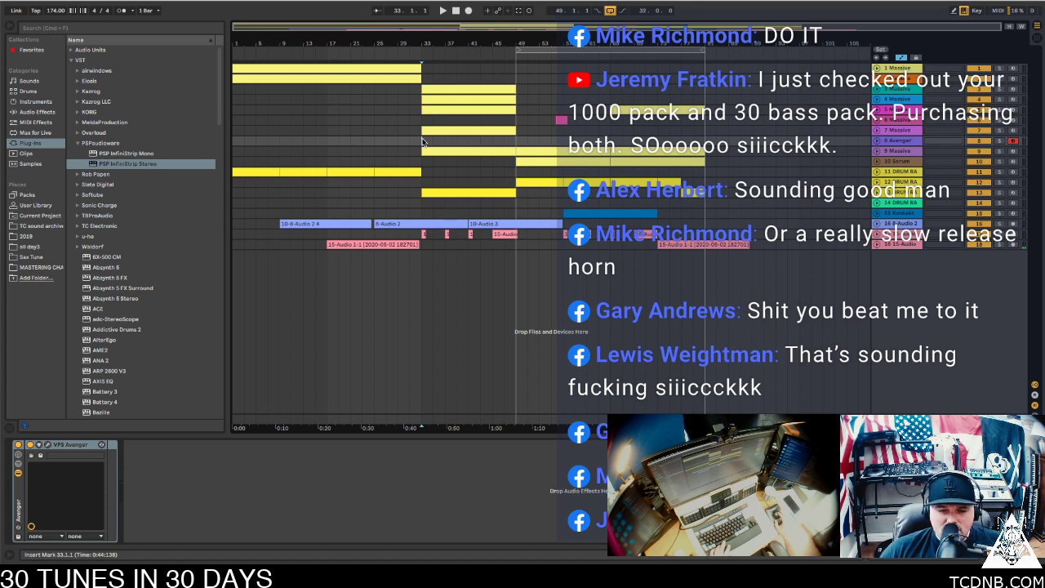
key(space)
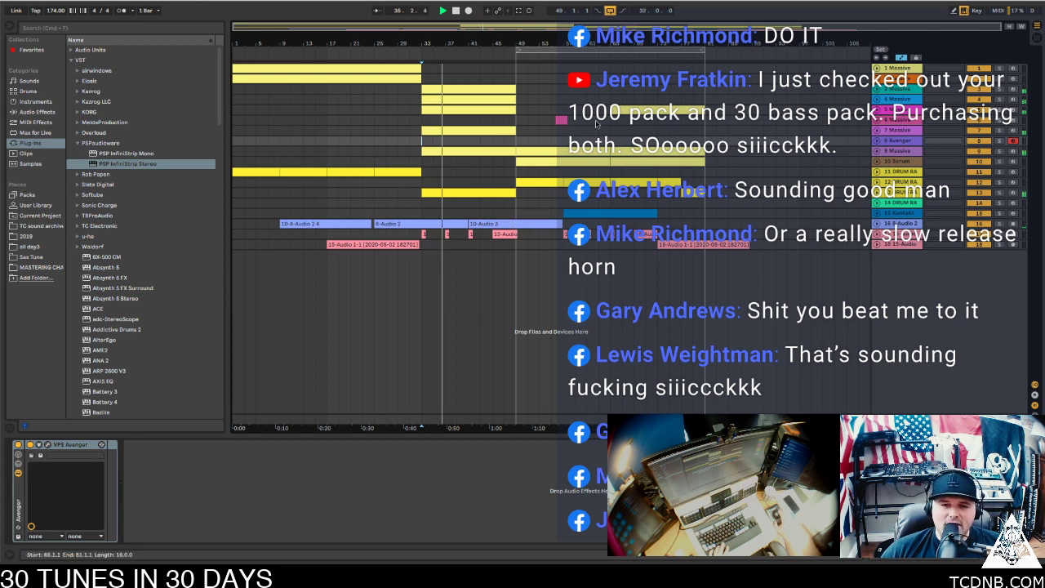
click(903, 245)
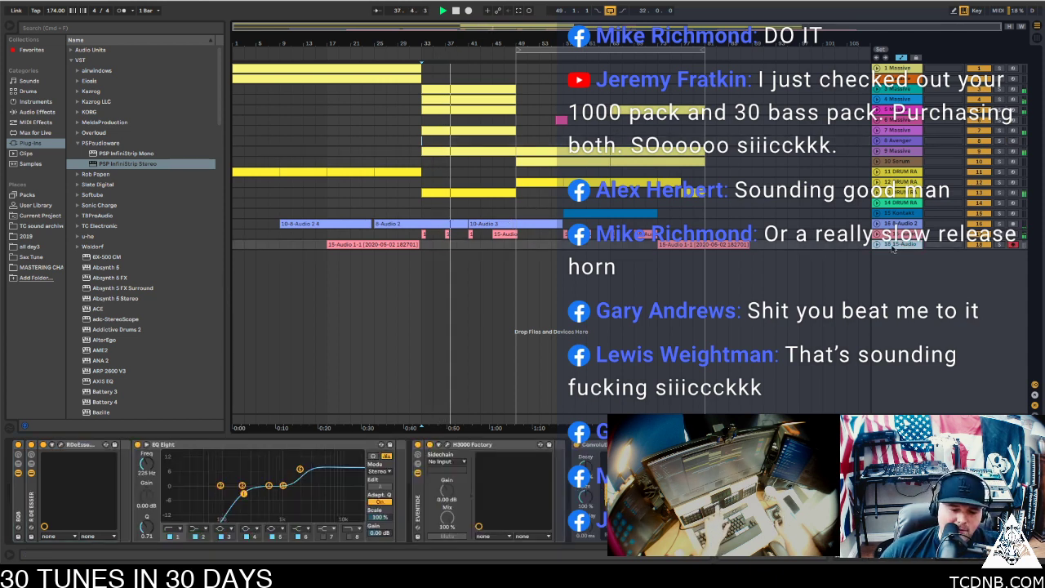
key(super+shift+t)
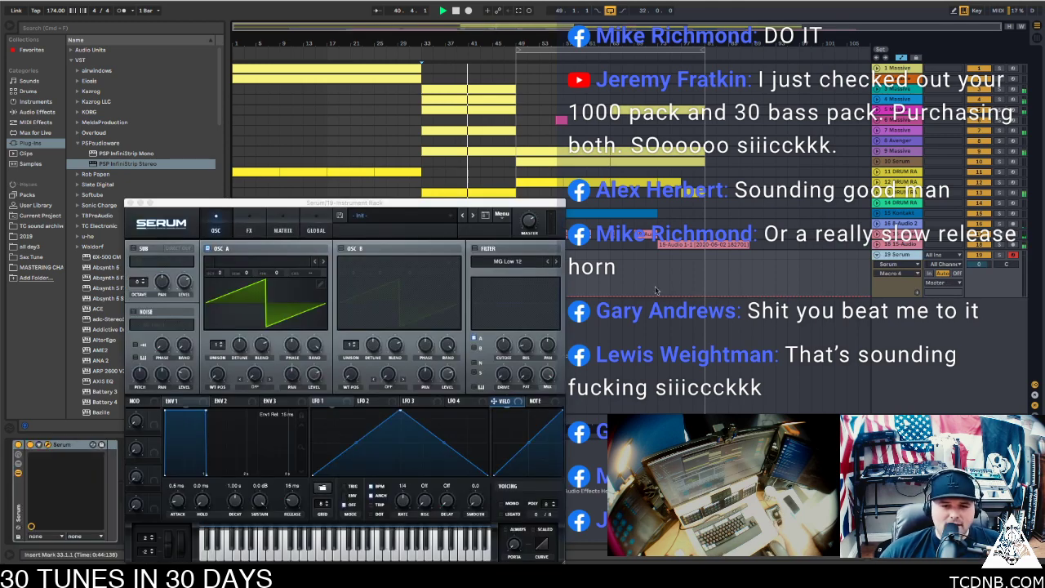
Load the preset 032 TCFHV2 Eggs Milk and Bread from Serum Foghorns 2 on track 19
click(381, 217)
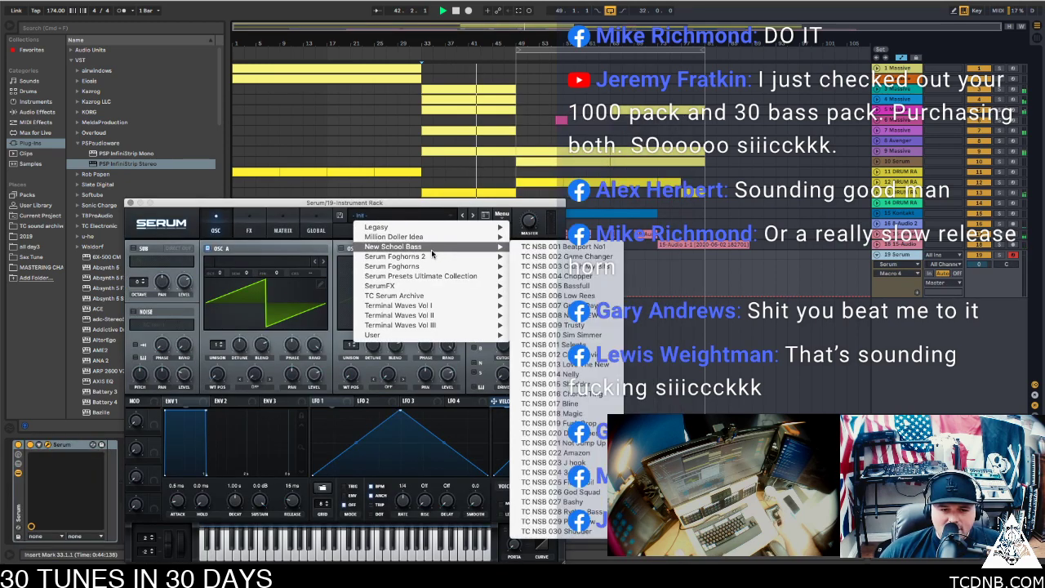
mouse_move(431, 256)
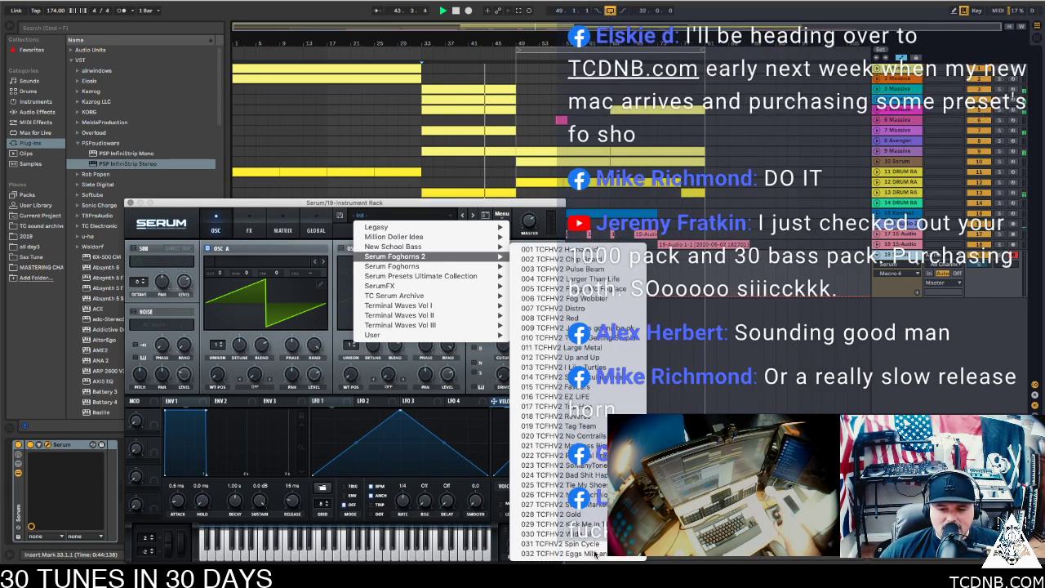
click(563, 553)
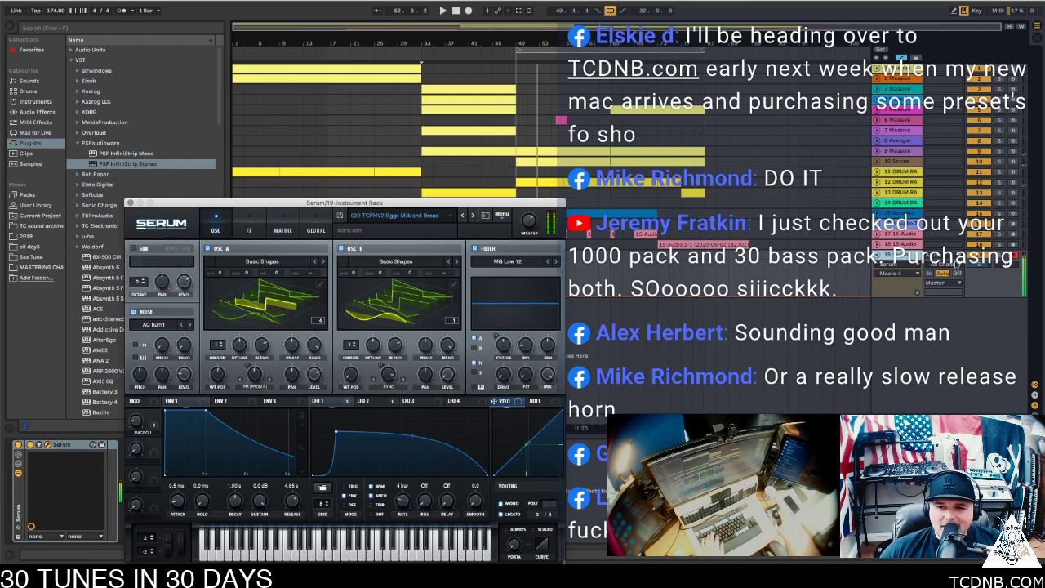
Lower track 19's volume to -15.6 dB, switch Serum to preset 030 TCFHV2 Wide AF and close its window
drag(974, 264, 972, 275)
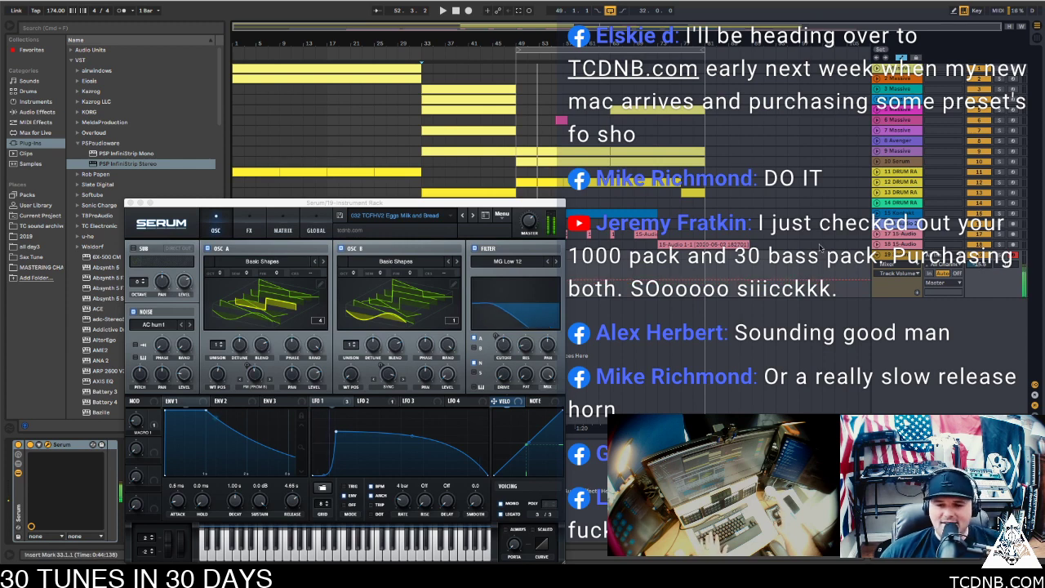
click(463, 216)
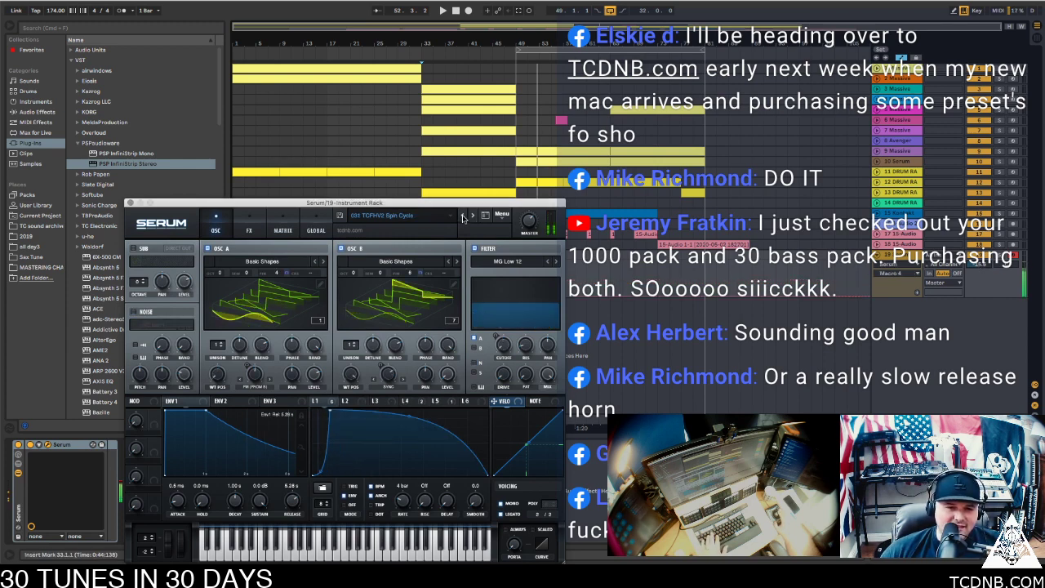
click(463, 216)
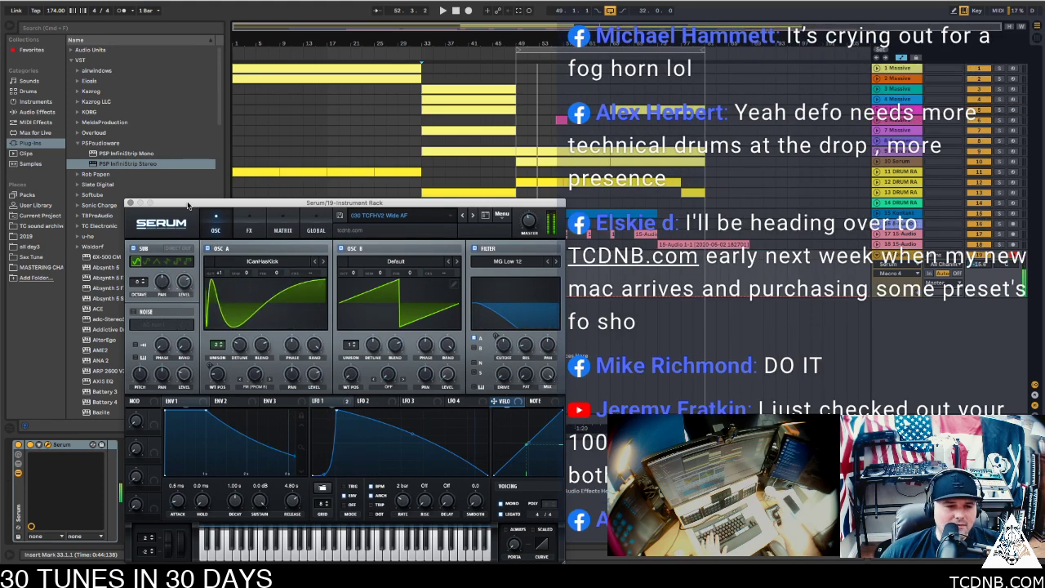
click(131, 204)
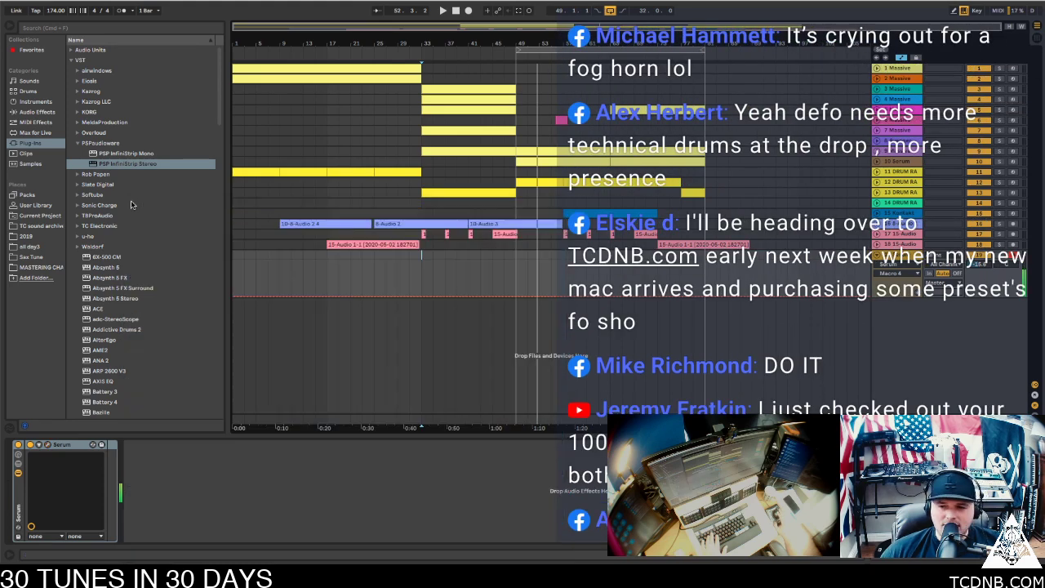
Play the drop from bar 49 with track 19 selected to audition the Serum foghorn against it
click(589, 163)
key(space)
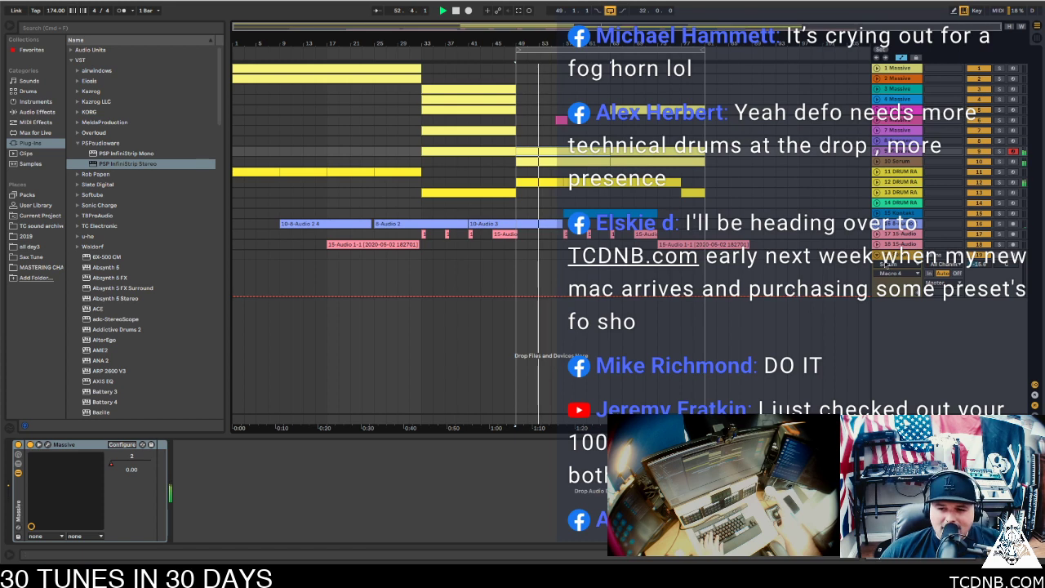
click(886, 264)
key(space)
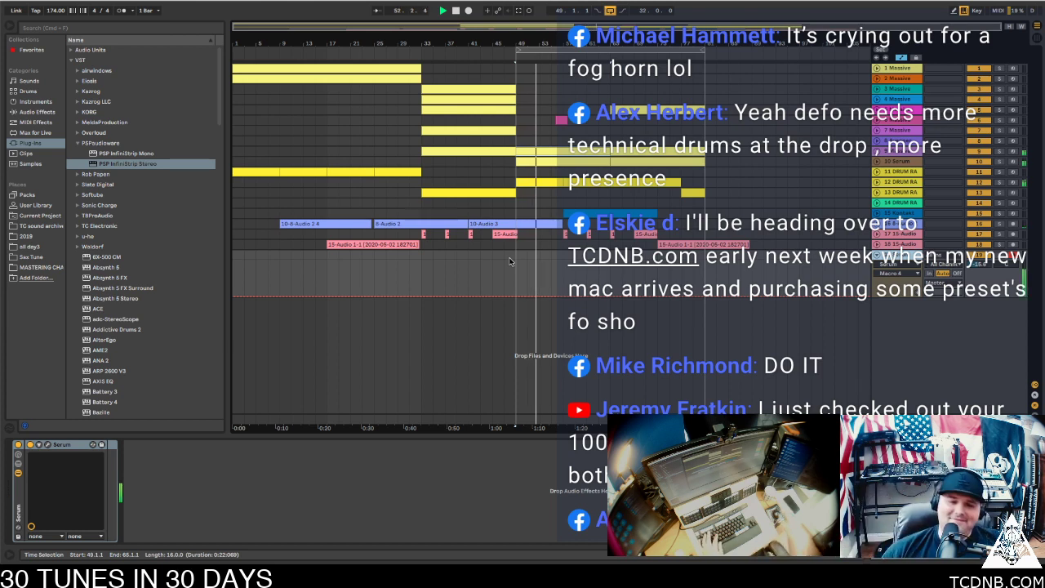
Create a four-bar MIDI clip on track 19 from bar 51 to 55 and draw a one-beat F0 note at its start
drag(527, 261, 552, 260)
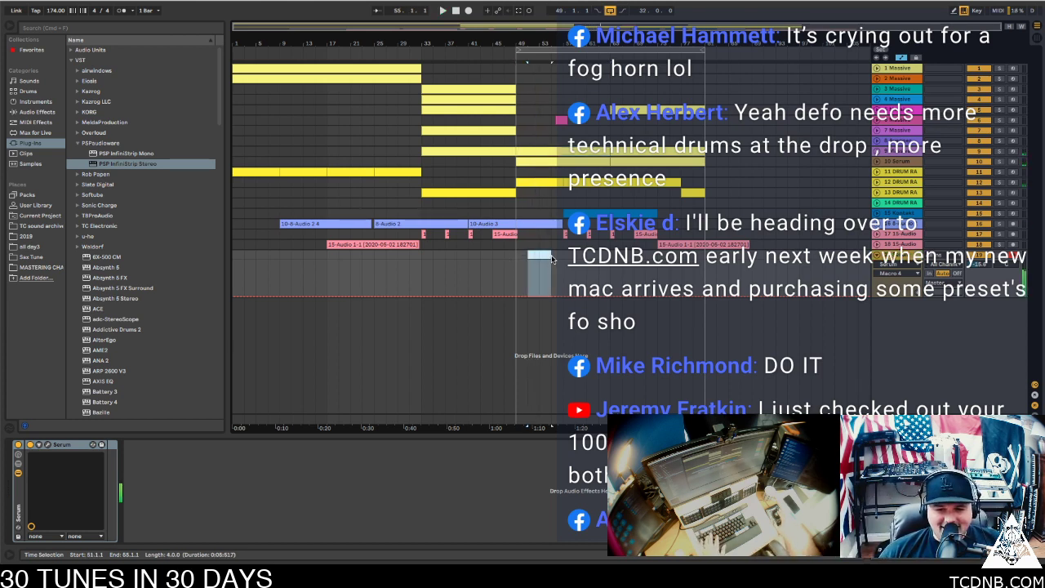
double_click(547, 260)
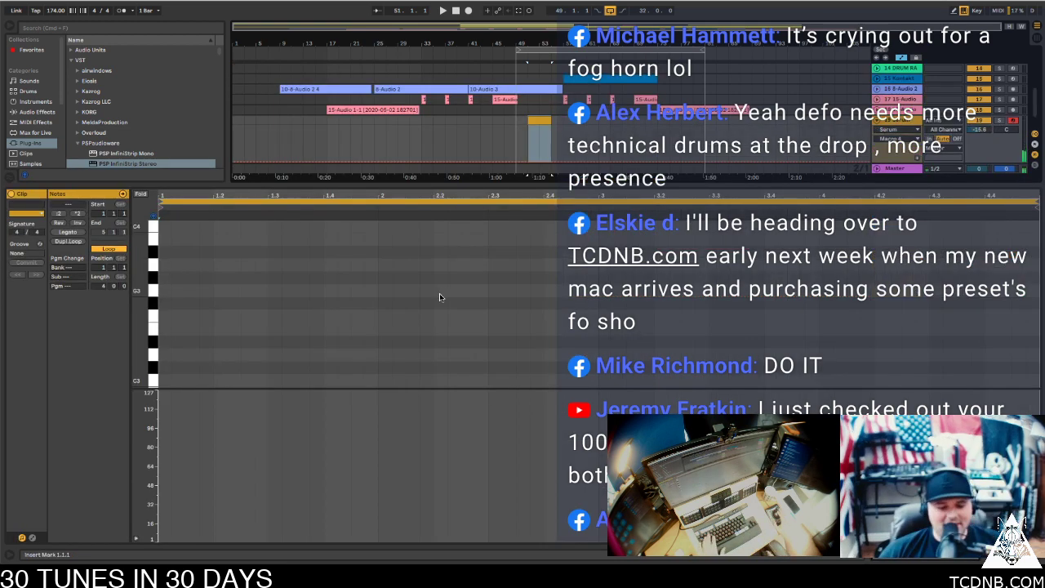
click(186, 323)
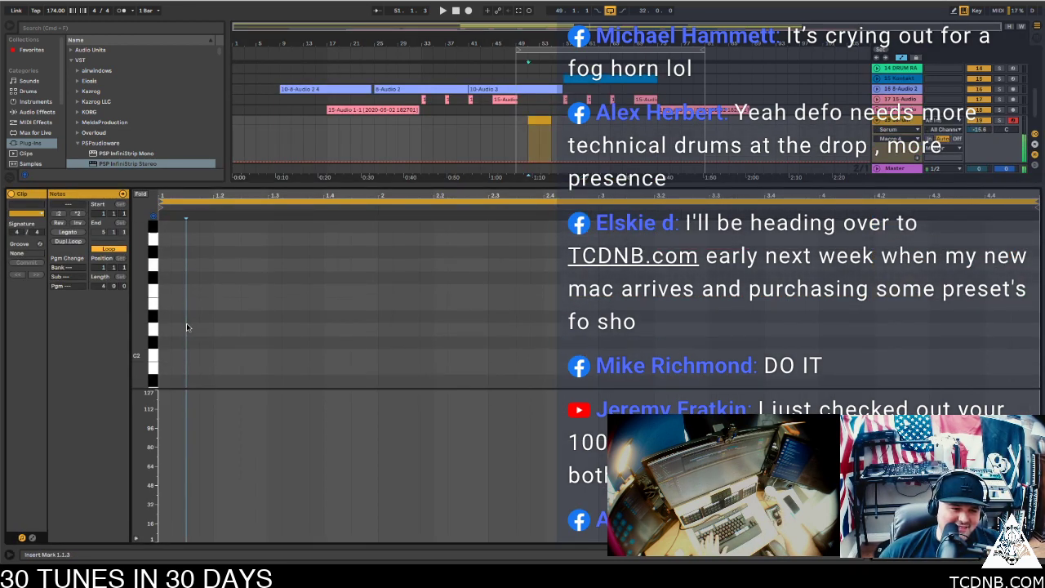
scroll(188, 331, down, 8)
scroll(175, 317, down, 2)
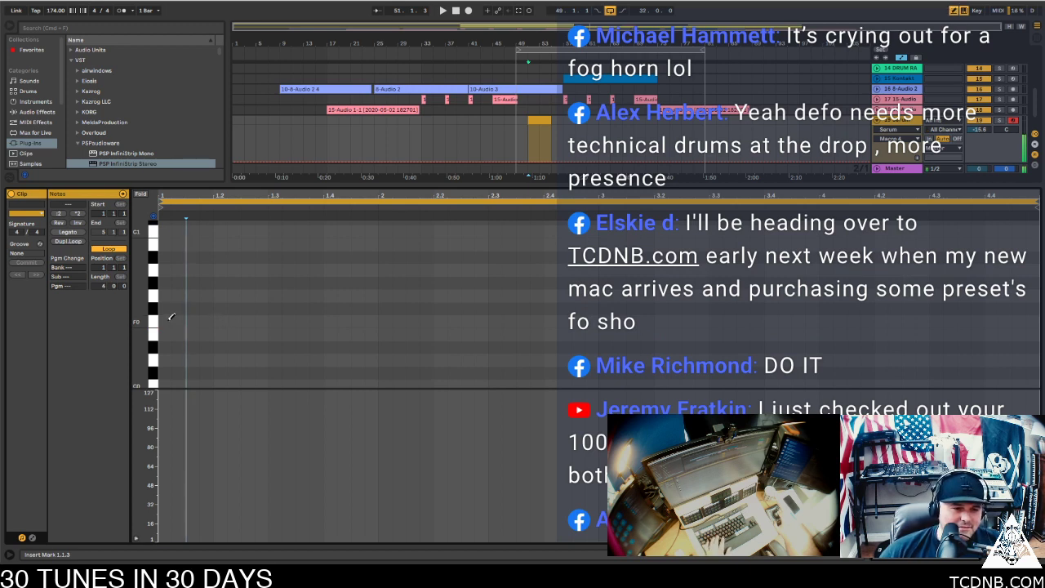
click(167, 322)
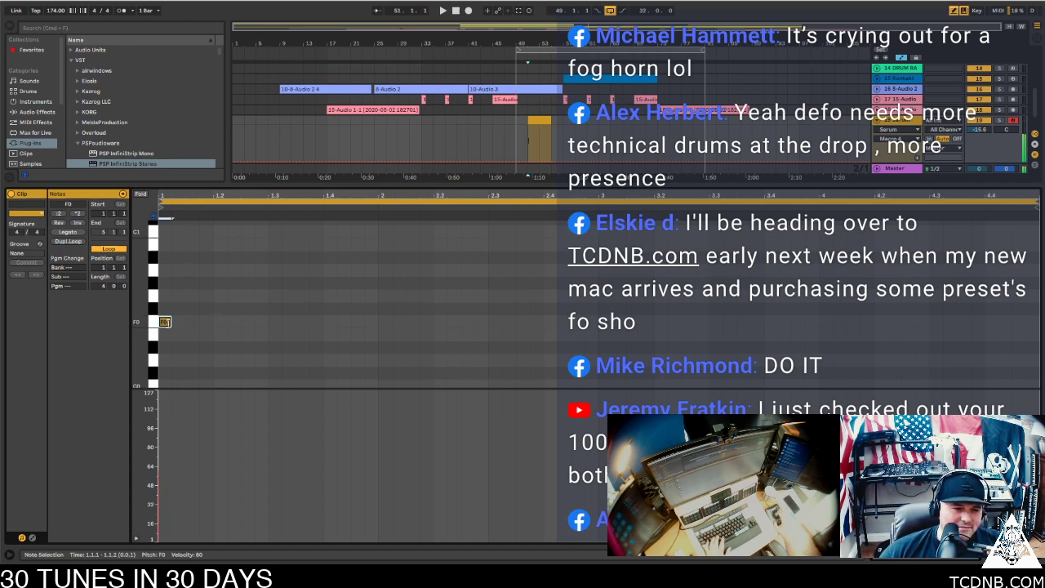
drag(168, 323, 217, 346)
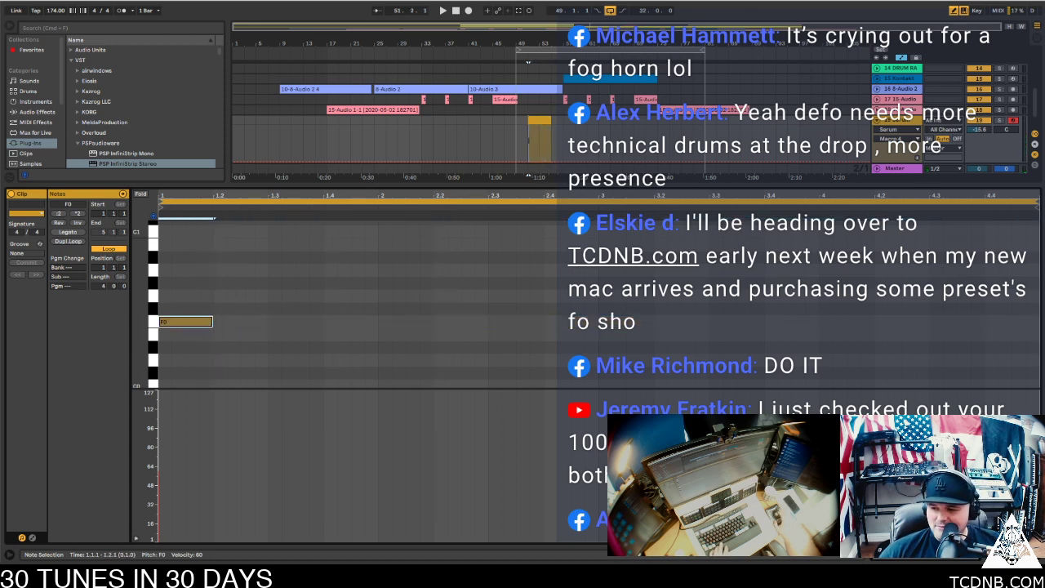
Close the clip's note editor and play back the arrangement around the Serum clip at bar 51
key(super+alt+l)
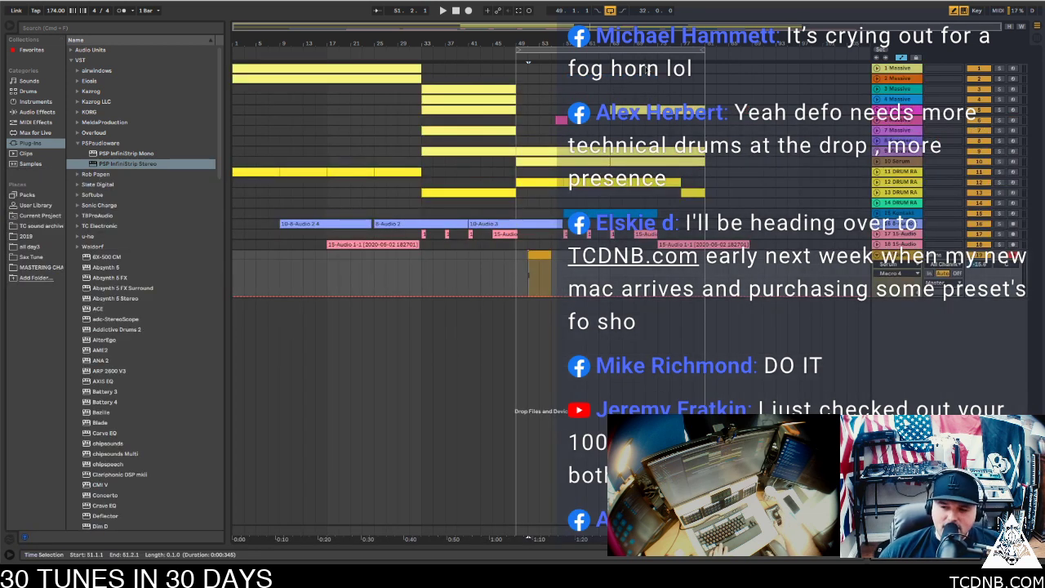
key(space)
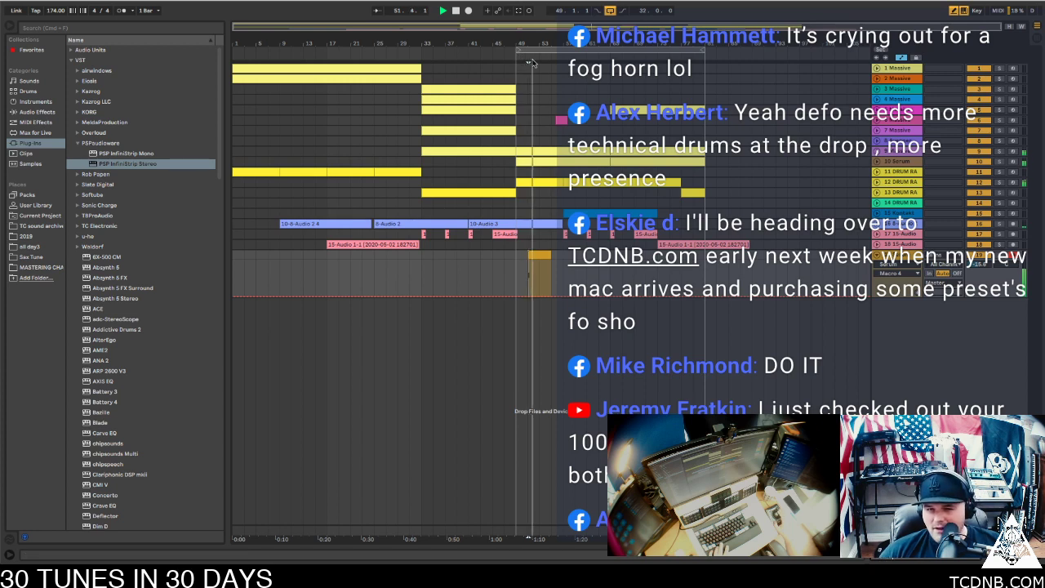
click(491, 57)
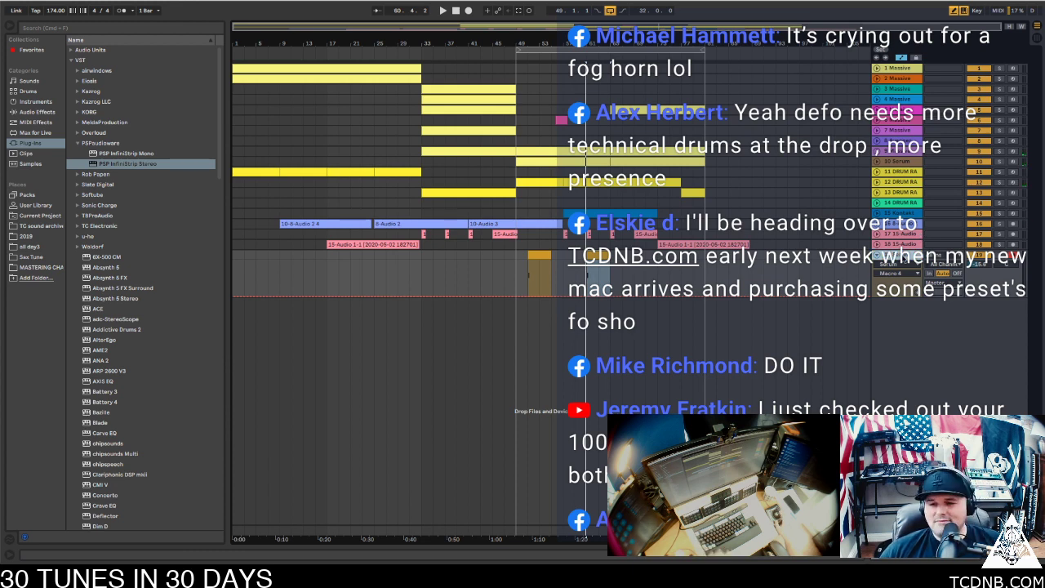
Duplicate the Serum track, keeping only the bar 51 clip on the original and only the bar 61 clip on the copy
key(super+d)
click(596, 255)
key(Delete)
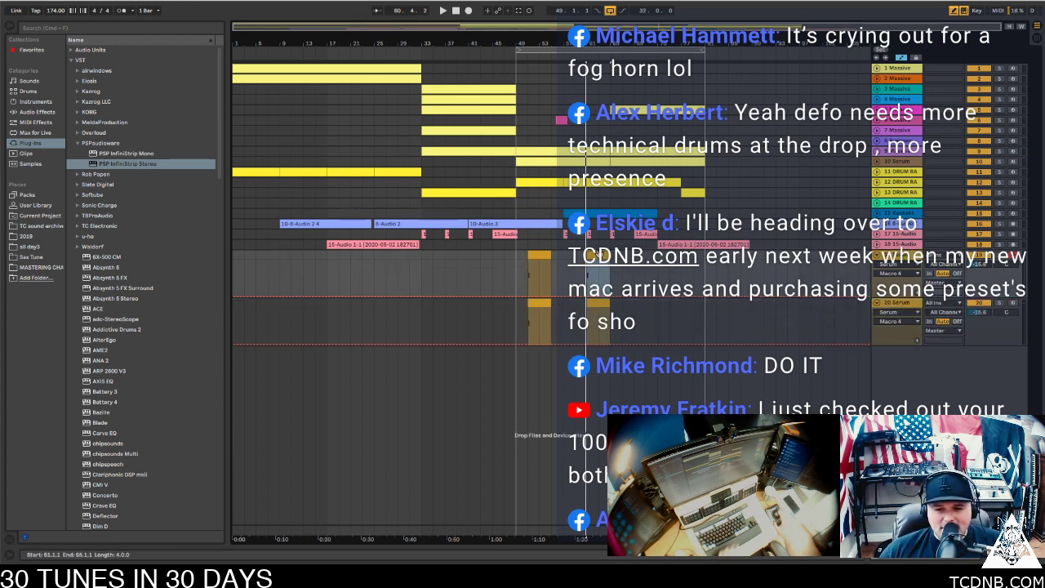
click(535, 303)
click(910, 305)
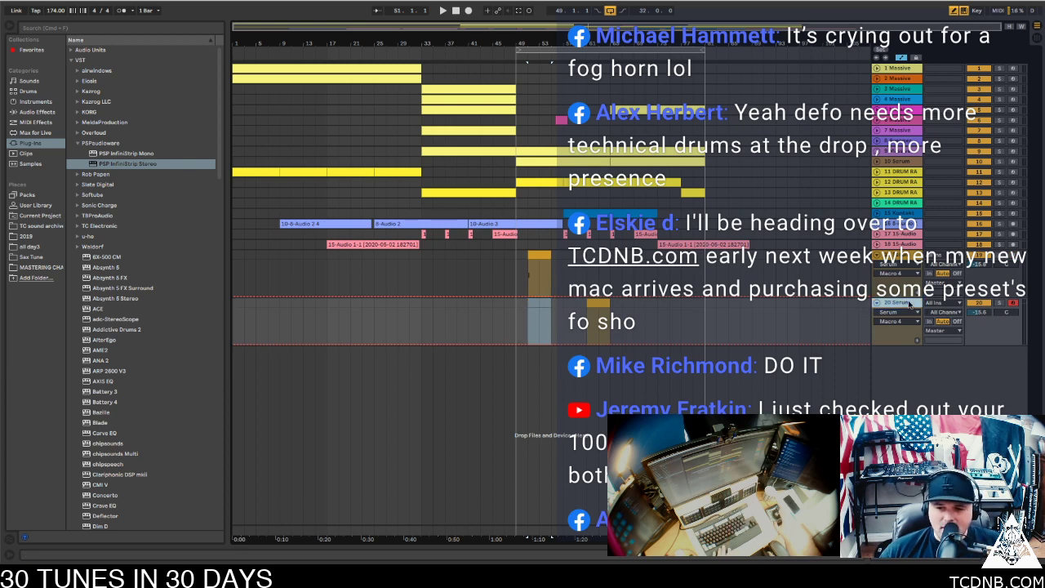
Open Serum on the duplicated track and load the preset 011 TCFH Crunchy from the Serum Foghorns bank
double_click(911, 305)
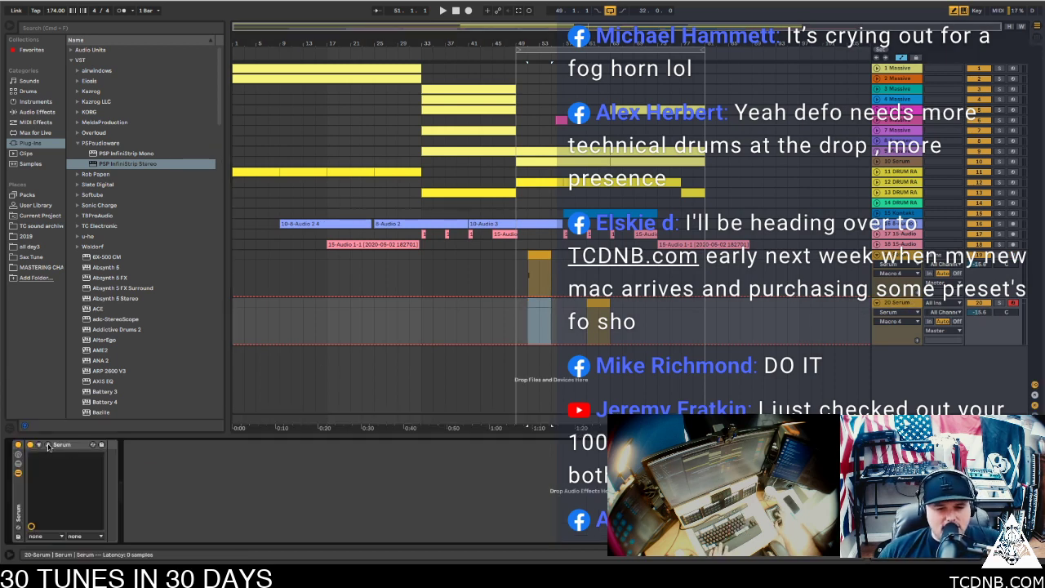
key(super+alt+p)
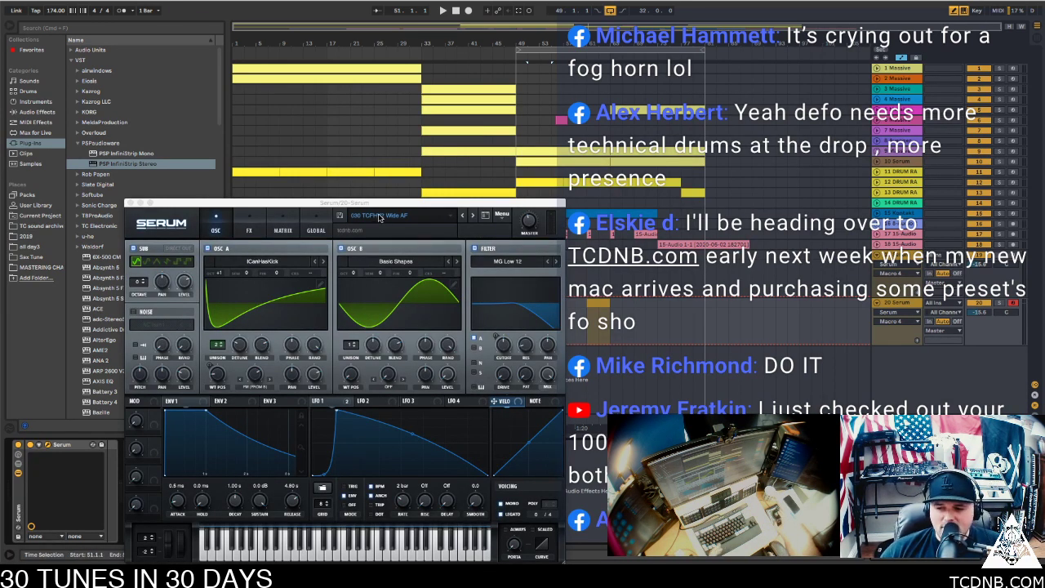
click(379, 218)
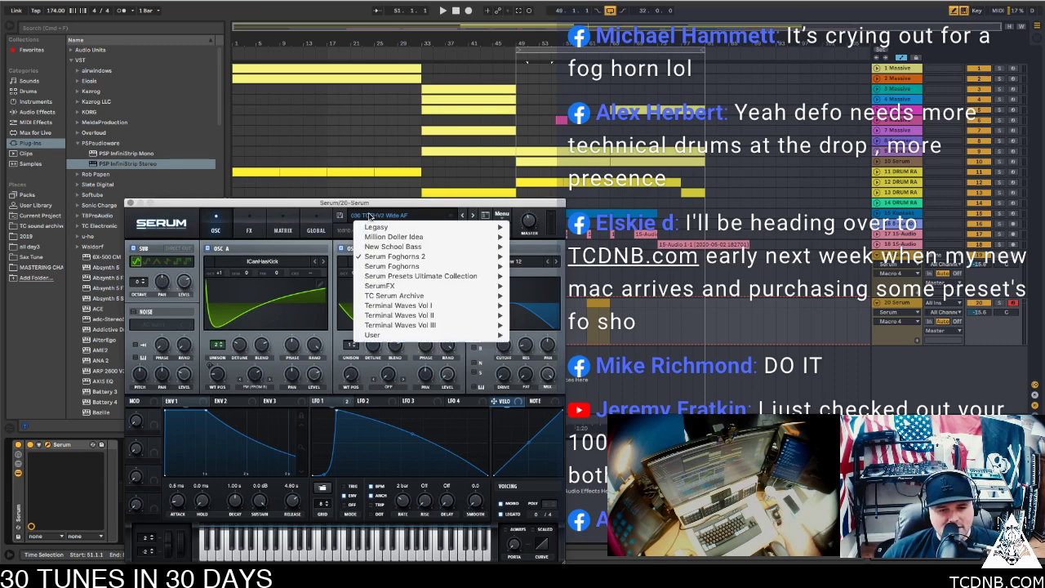
mouse_move(391, 268)
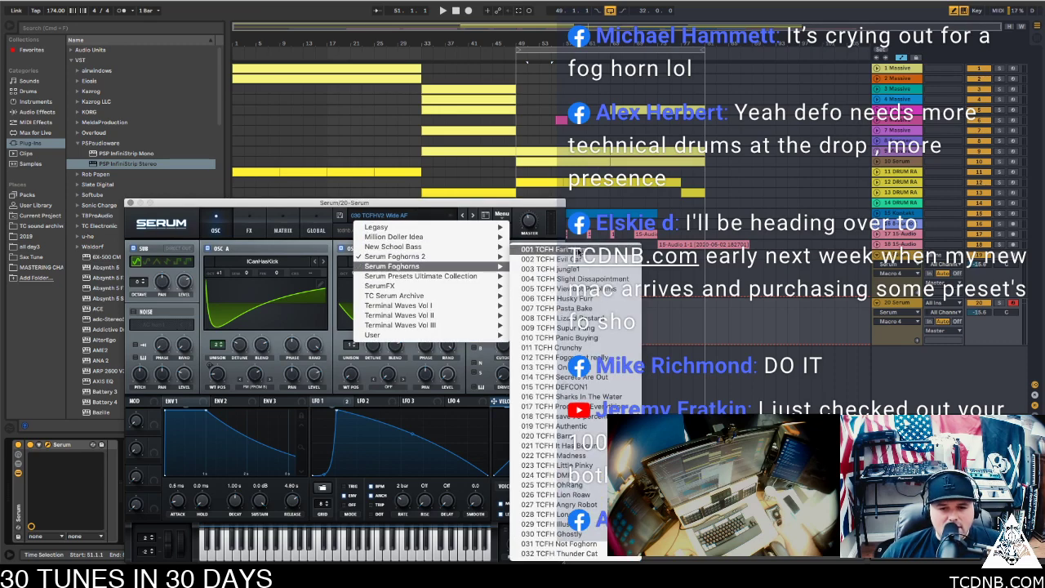
click(589, 350)
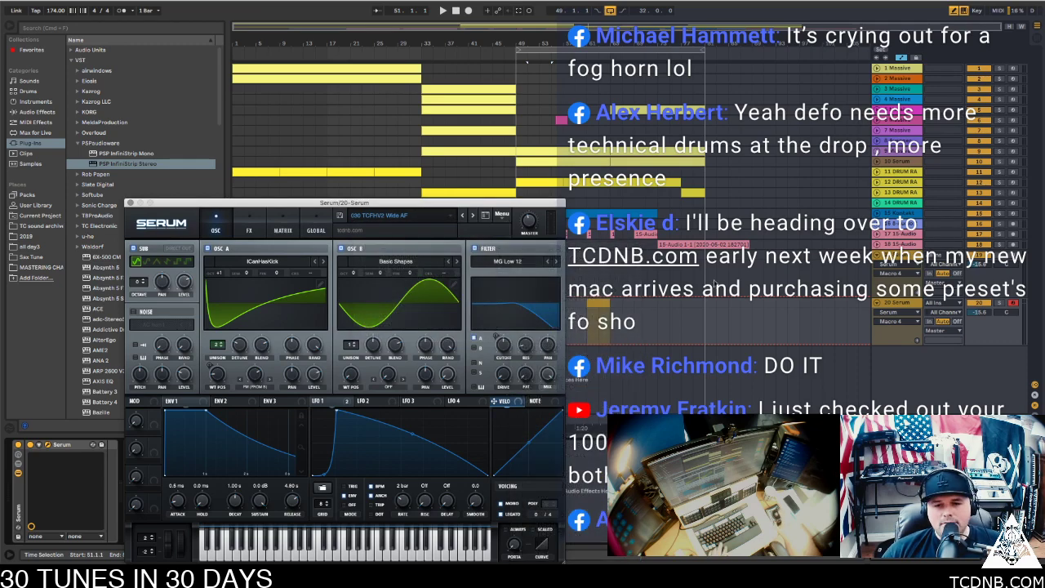
Play the clip at bar 61 and advance through the foghorn presets to 014 TCFH Secrets Are Out
click(601, 303)
key(space)
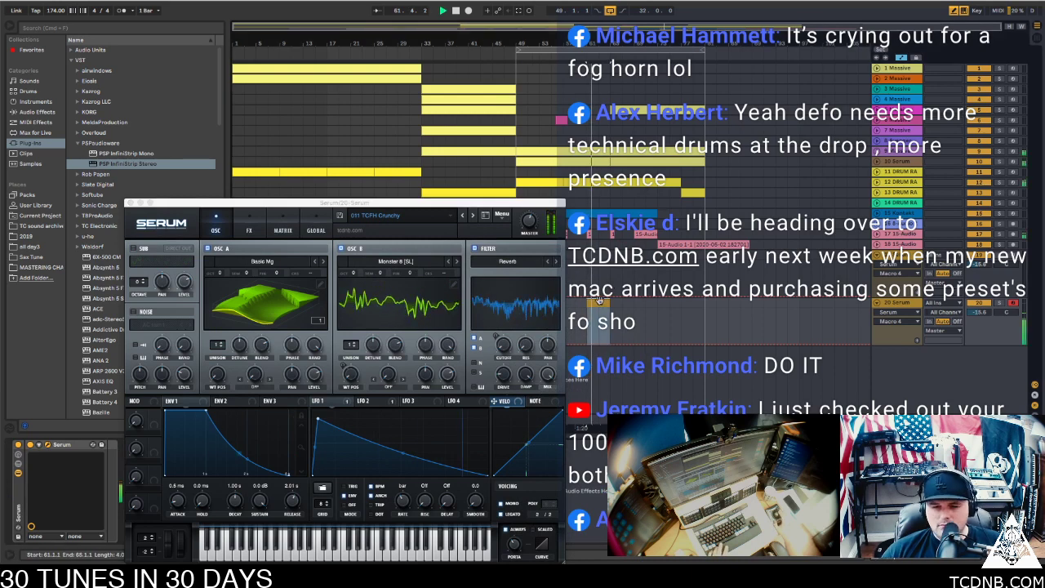
click(472, 217)
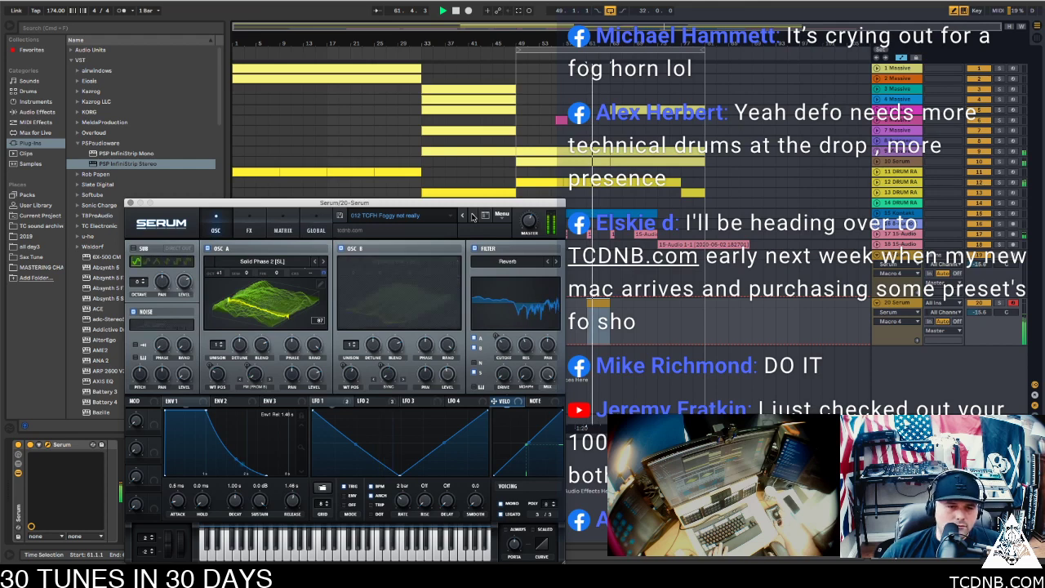
click(472, 217)
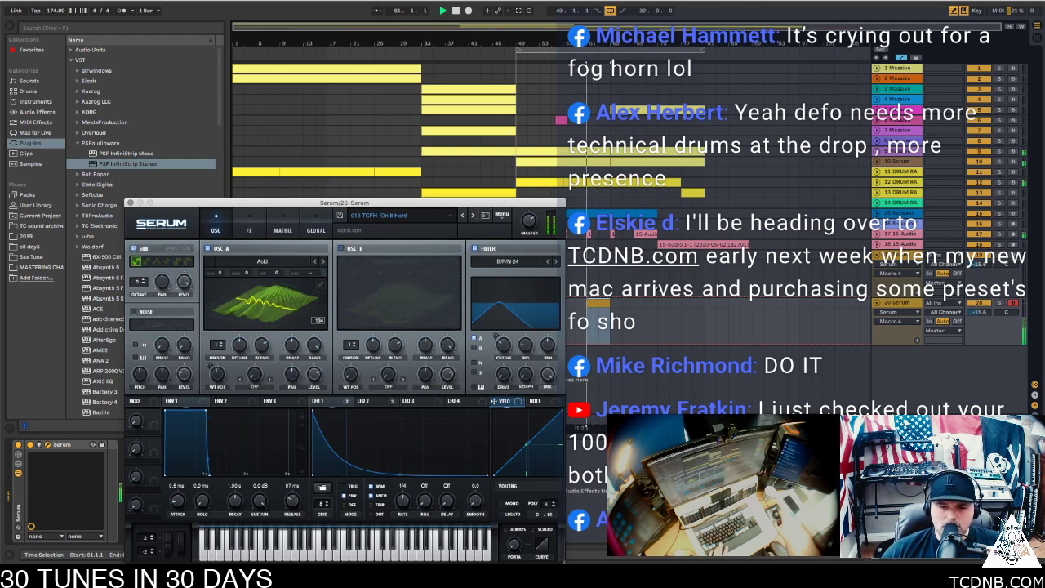
click(472, 216)
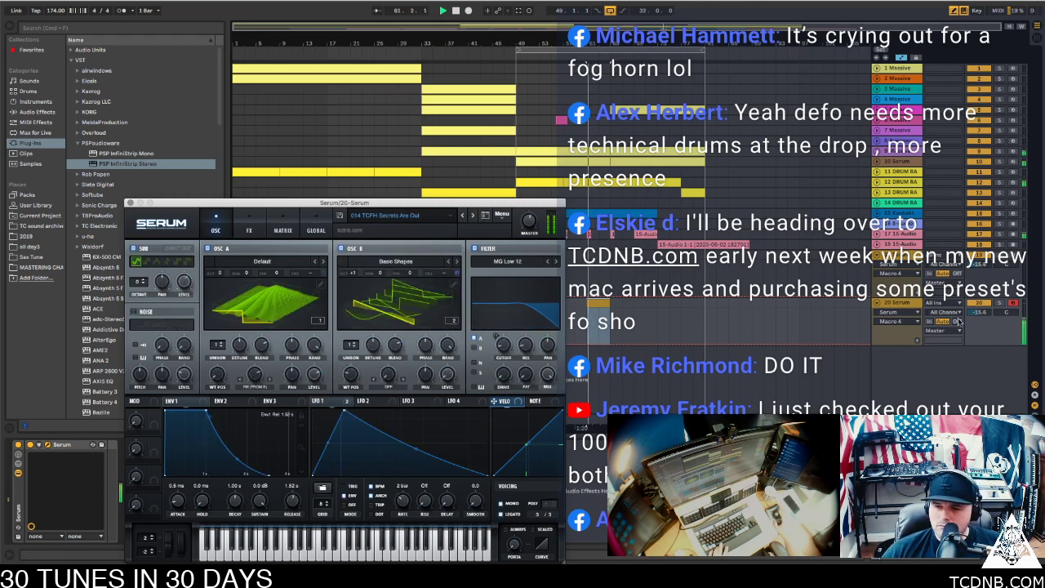
Set the duplicated Serum track's volume to -6.9 dB and lengthen envelope 1's release to about 2.3 s
click(982, 313)
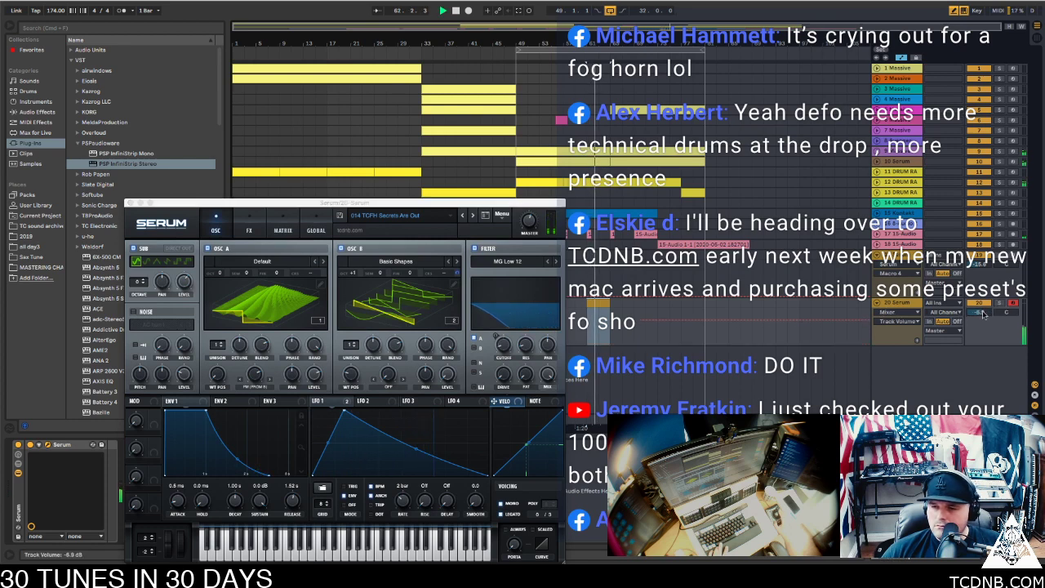
click(596, 270)
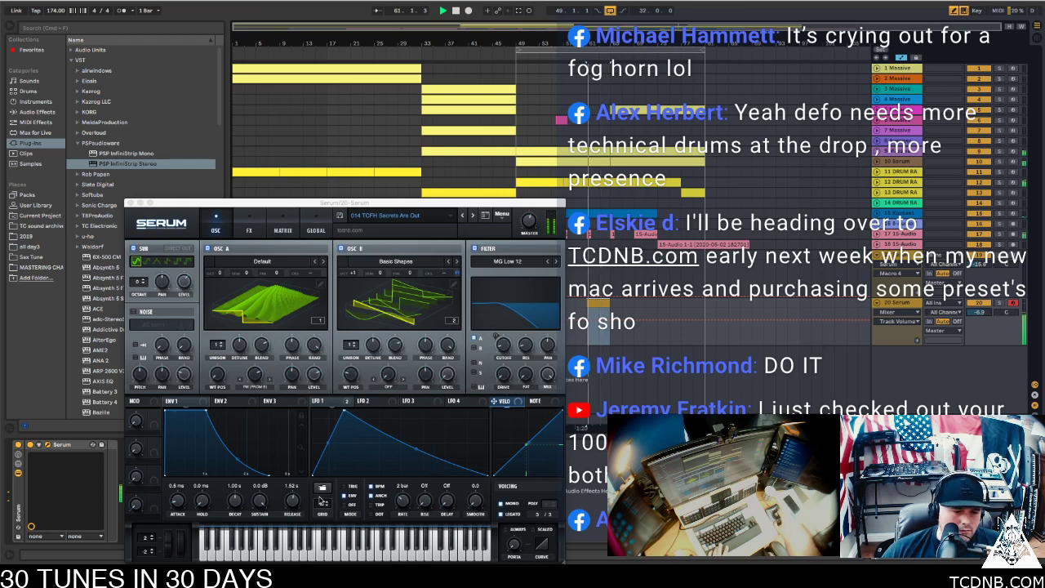
drag(292, 506, 291, 504)
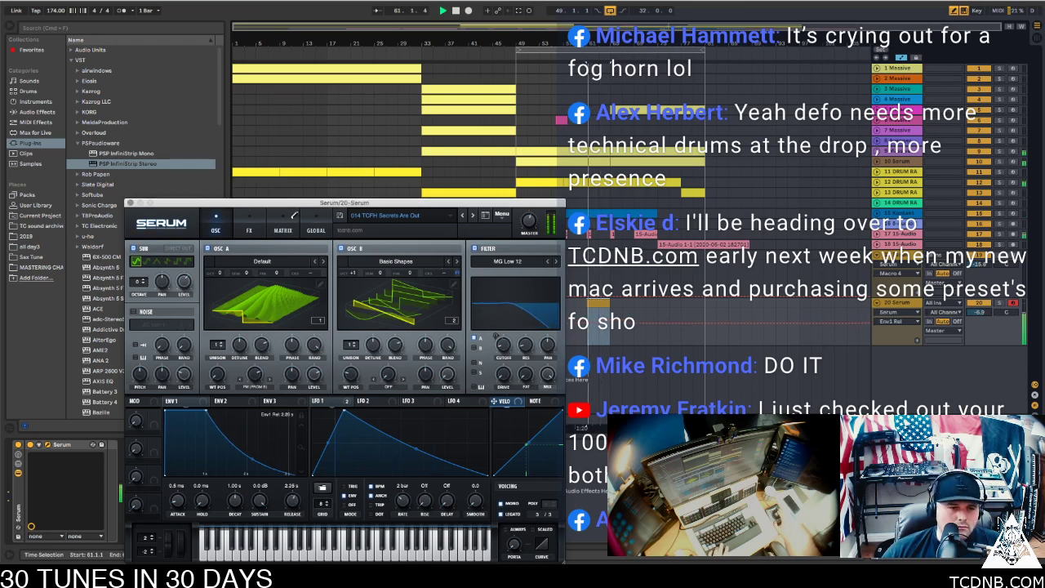
Adjust the compressor threshold and raise the high-band EQ gain in Serum's effects while the clip plays
click(261, 225)
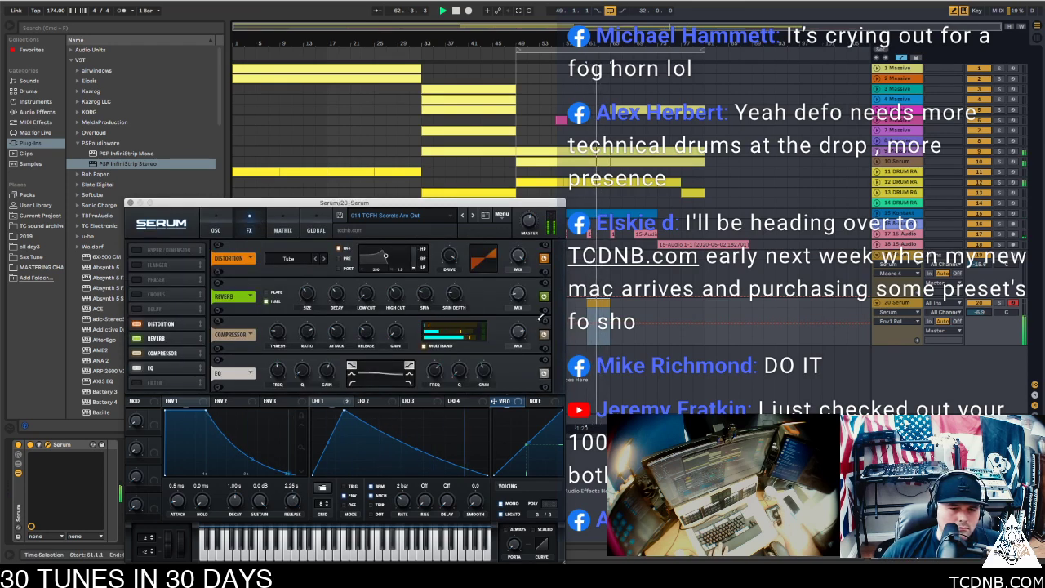
drag(278, 331, 279, 327)
key(space)
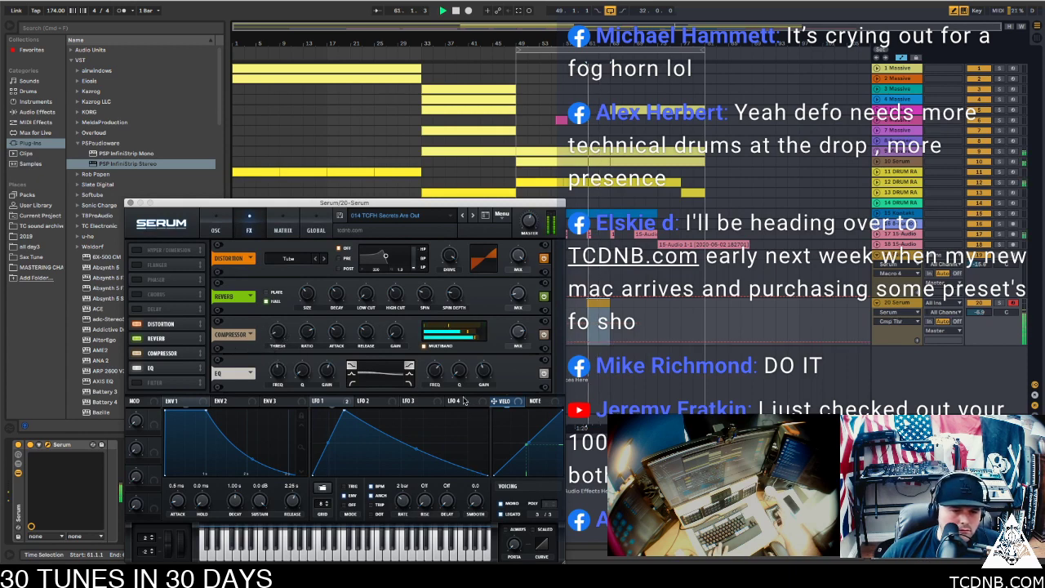
click(278, 371)
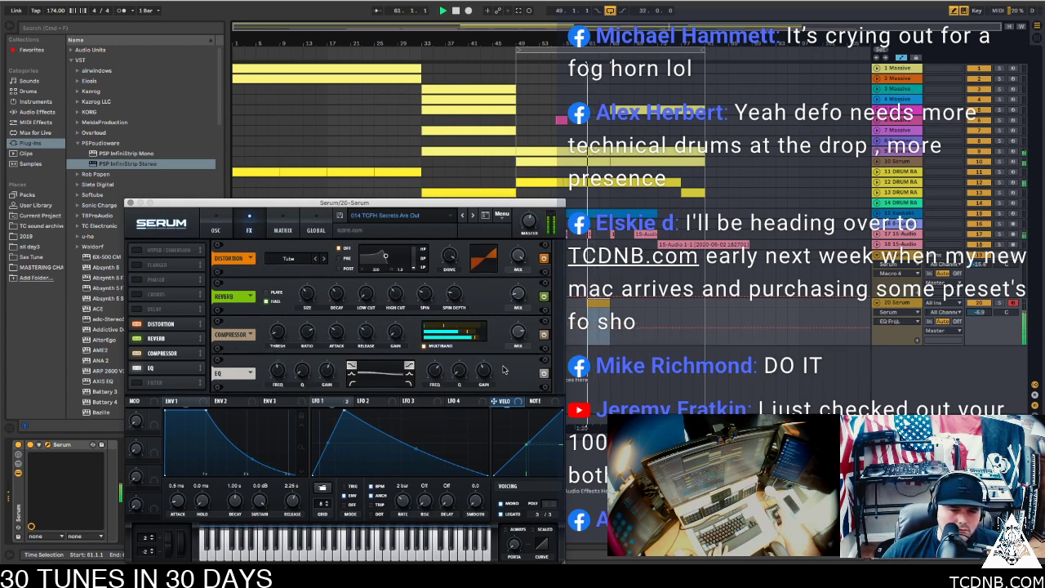
drag(484, 373, 485, 347)
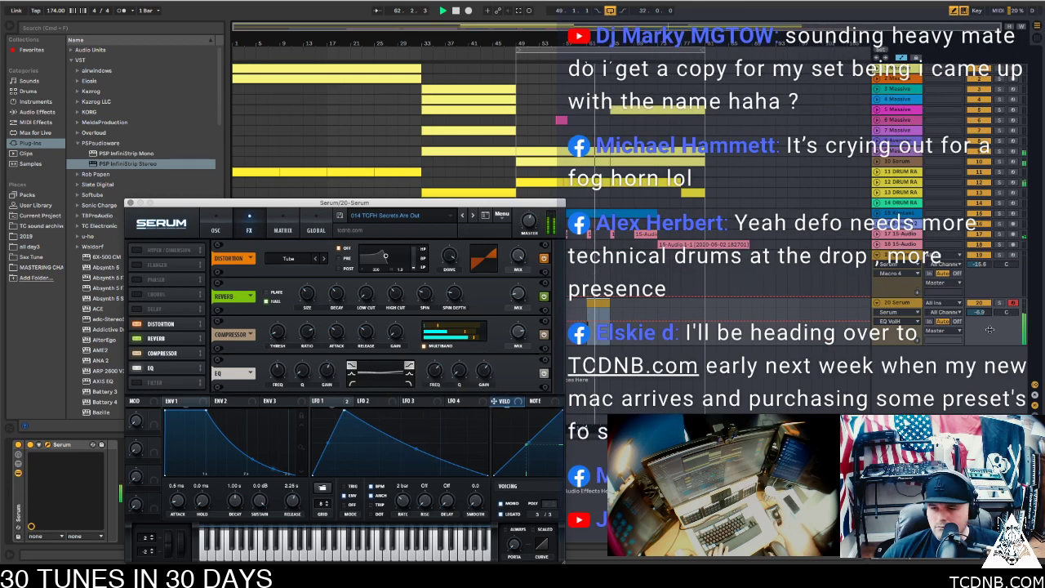
Set the duplicated Serum track's volume to -8.2 dB and close the Serum window
drag(981, 311, 981, 313)
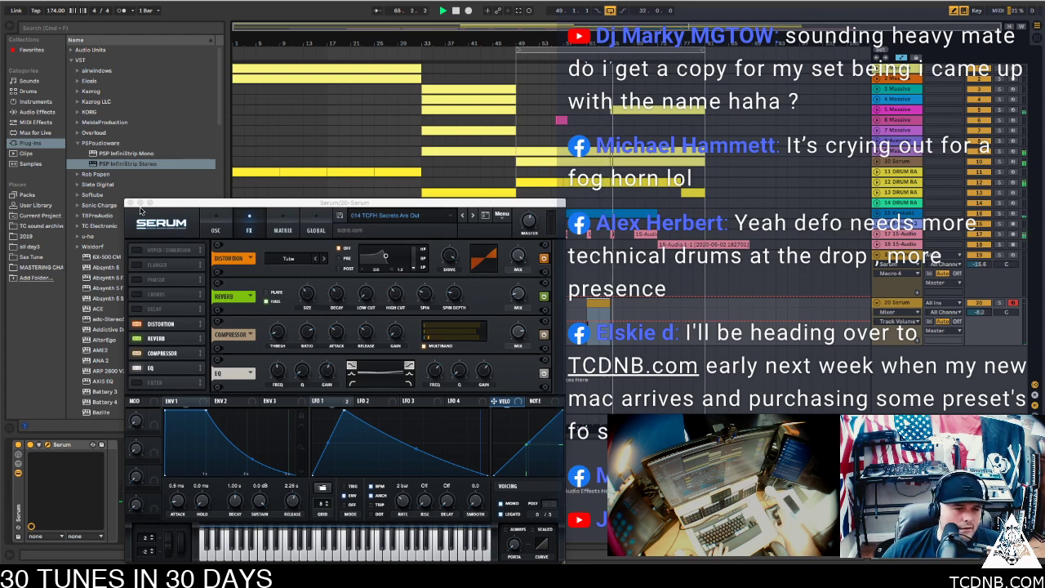
click(130, 202)
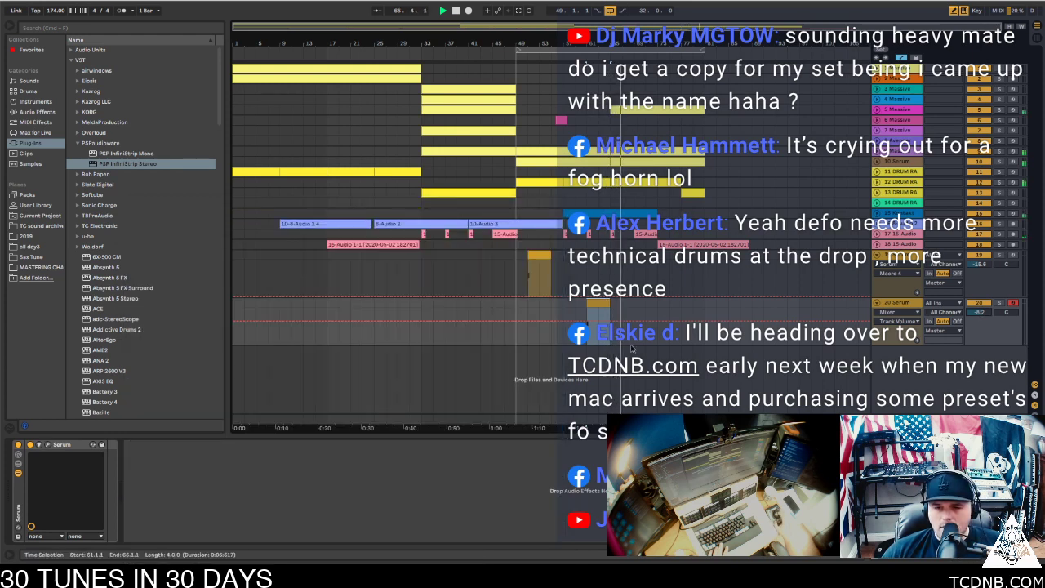
Fold both Serum tracks, 19 and 20, in the arrangement
drag(622, 309, 516, 257)
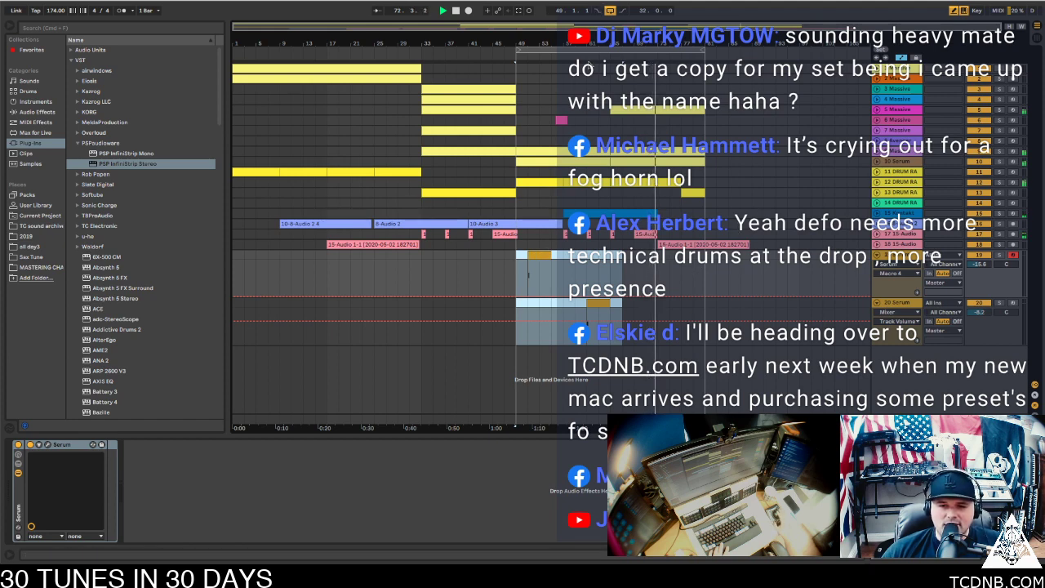
click(879, 255)
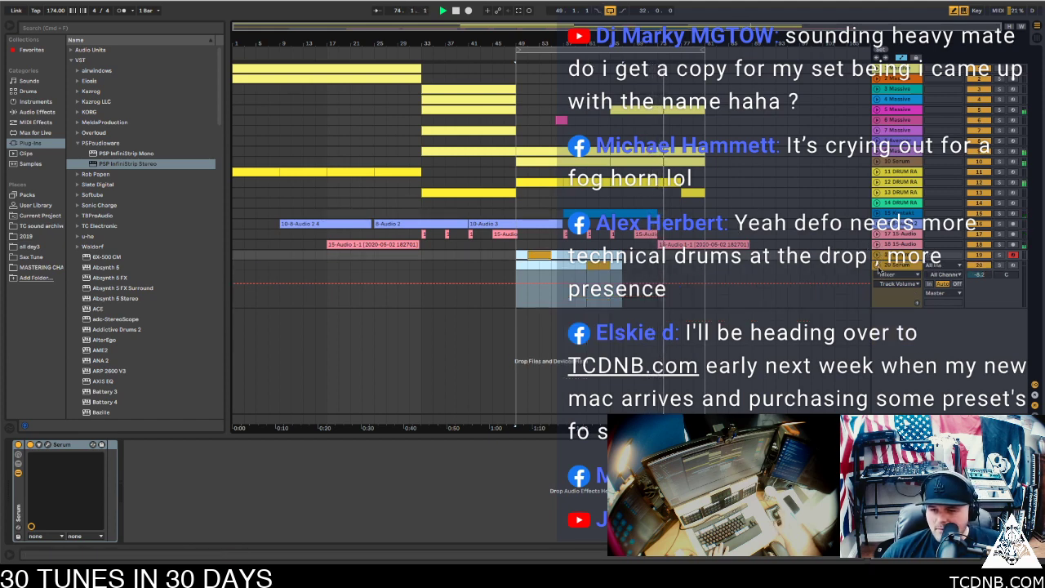
click(879, 266)
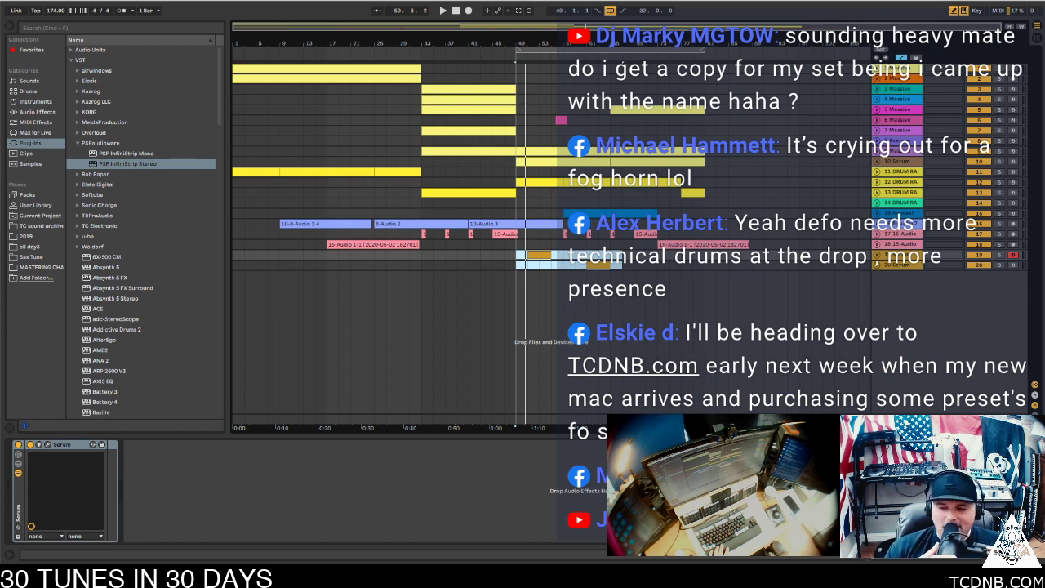
Play the arrangement through the section leading up to bar 49 and bring up audio track 17's effect chain
click(242, 65)
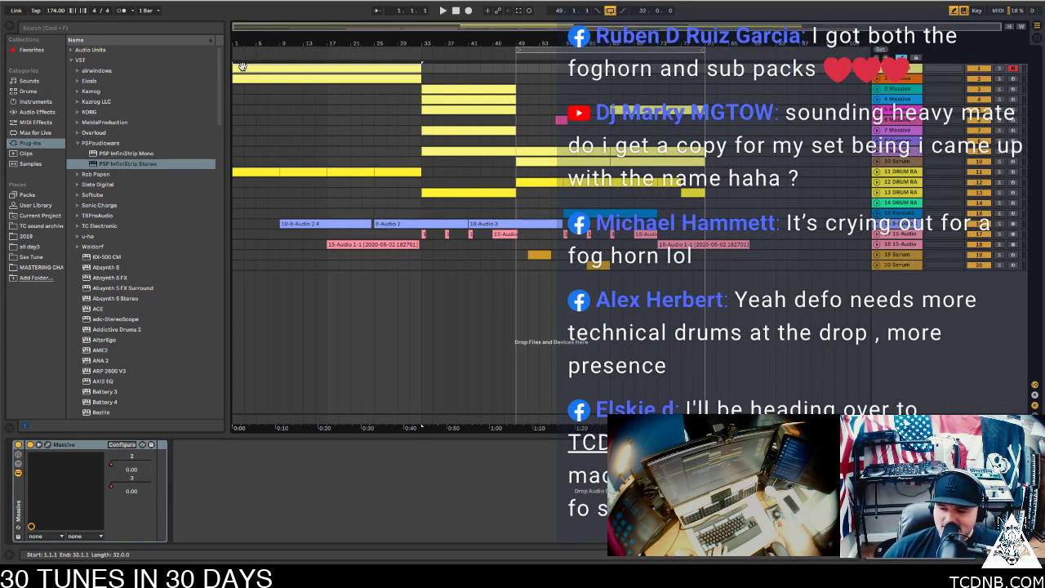
key(space)
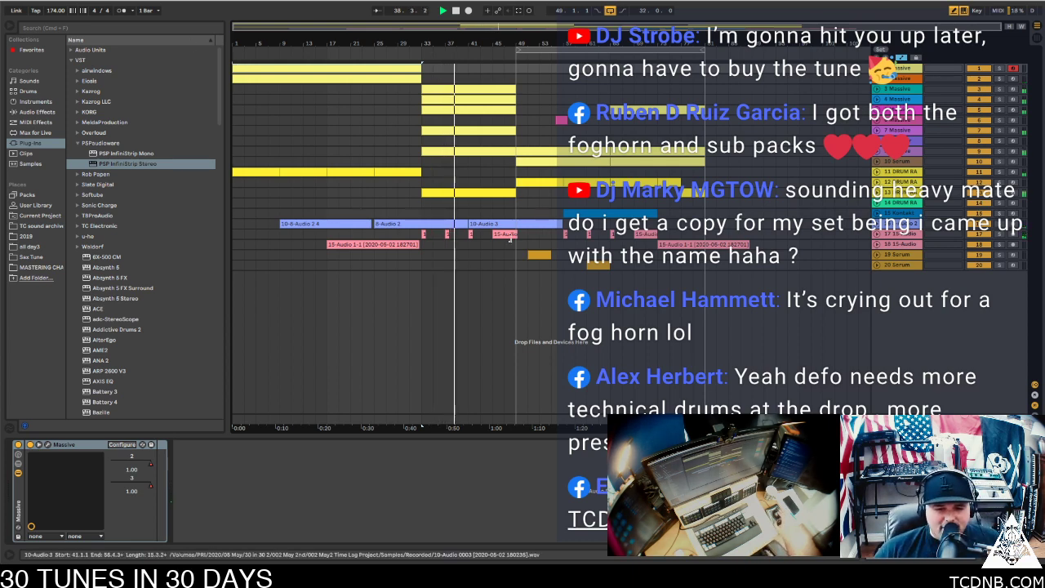
click(913, 222)
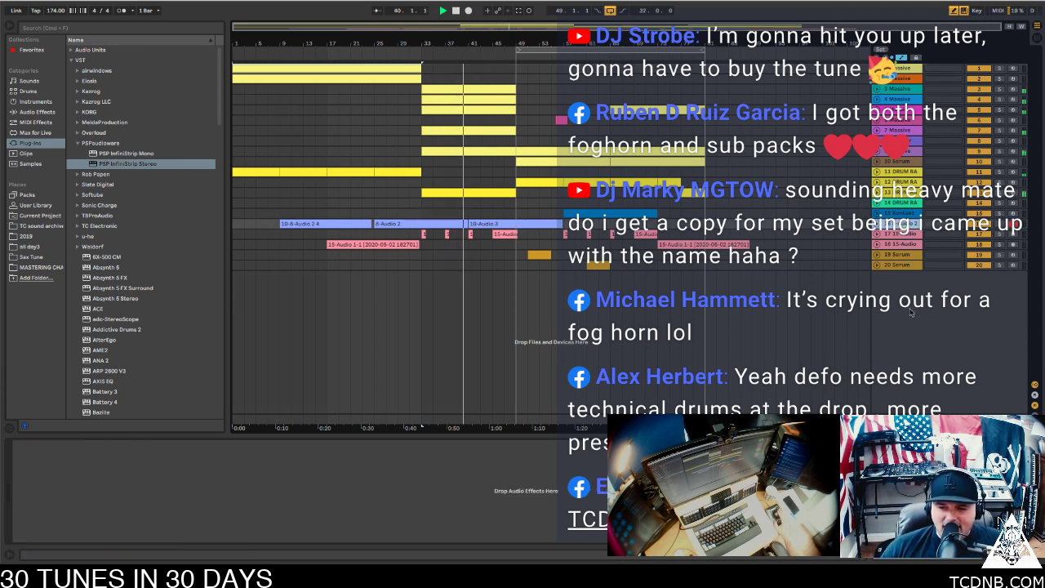
click(1013, 234)
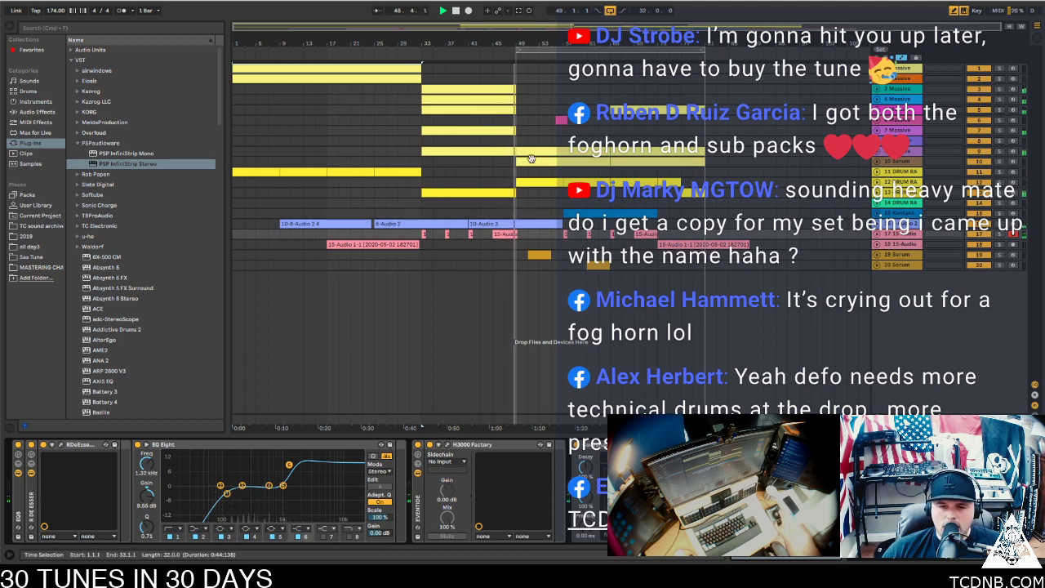
key(space)
Open the audio clip starting at bar 45 on track 17 and raise its segment BPM to 250 while playing it
double_click(502, 235)
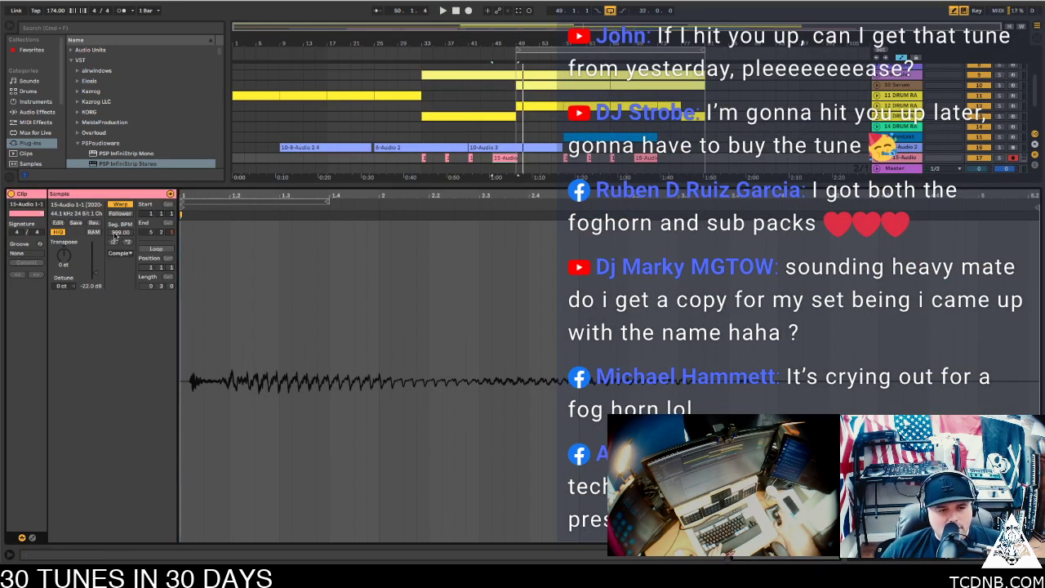
click(505, 158)
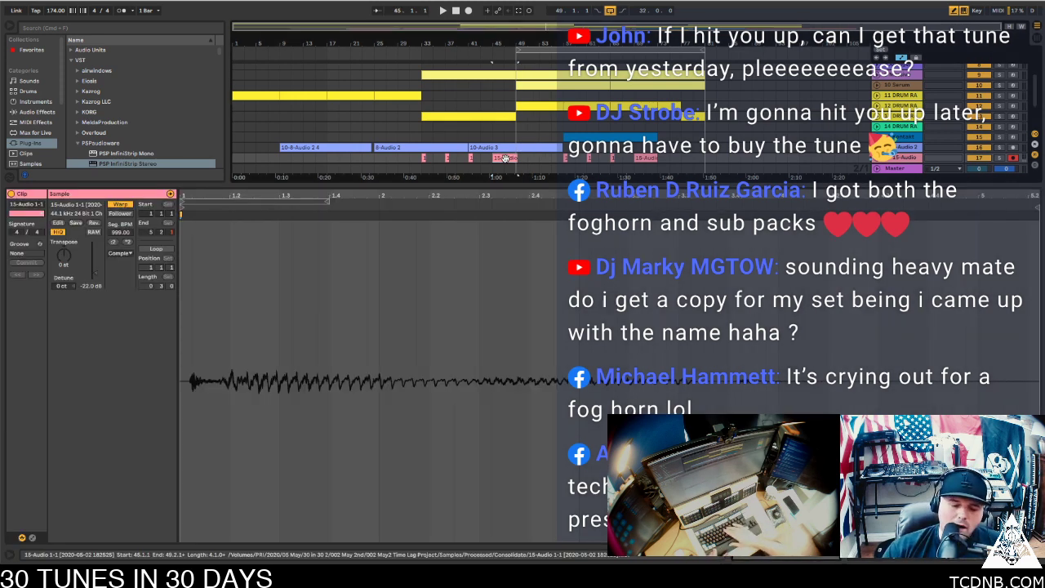
right_click(424, 240)
click(514, 302)
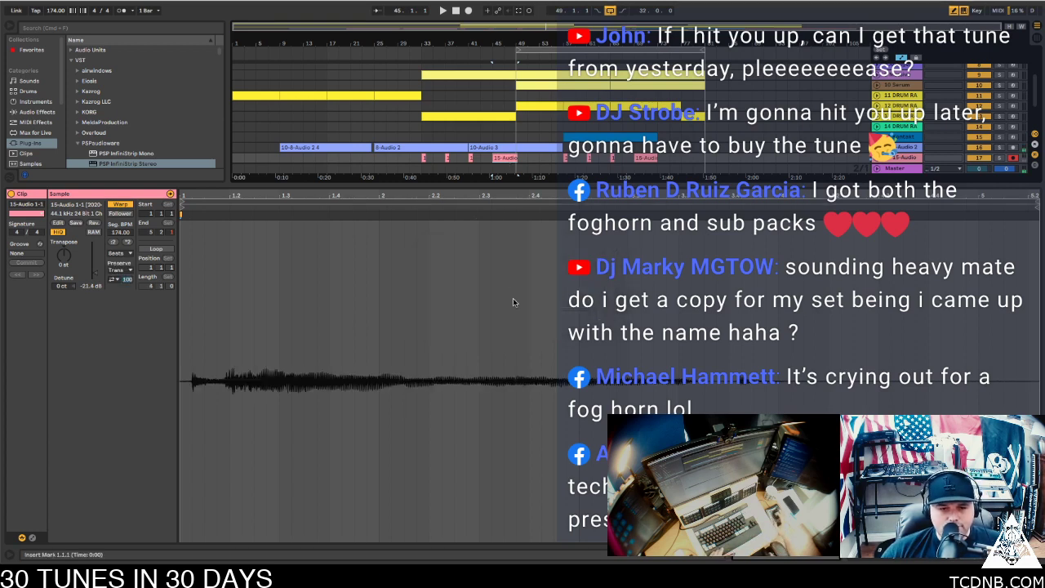
click(120, 205)
click(120, 205)
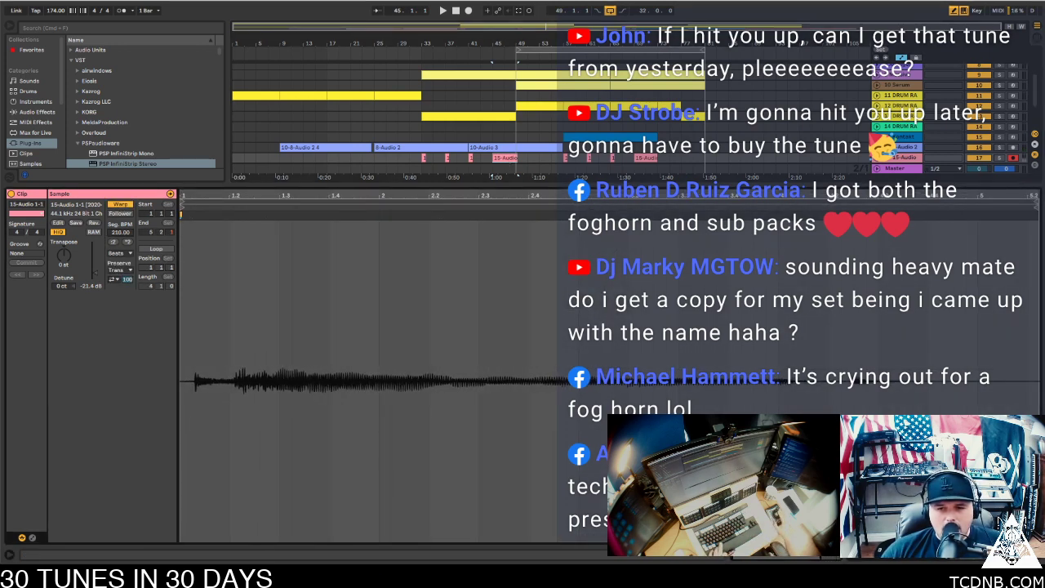
key(space)
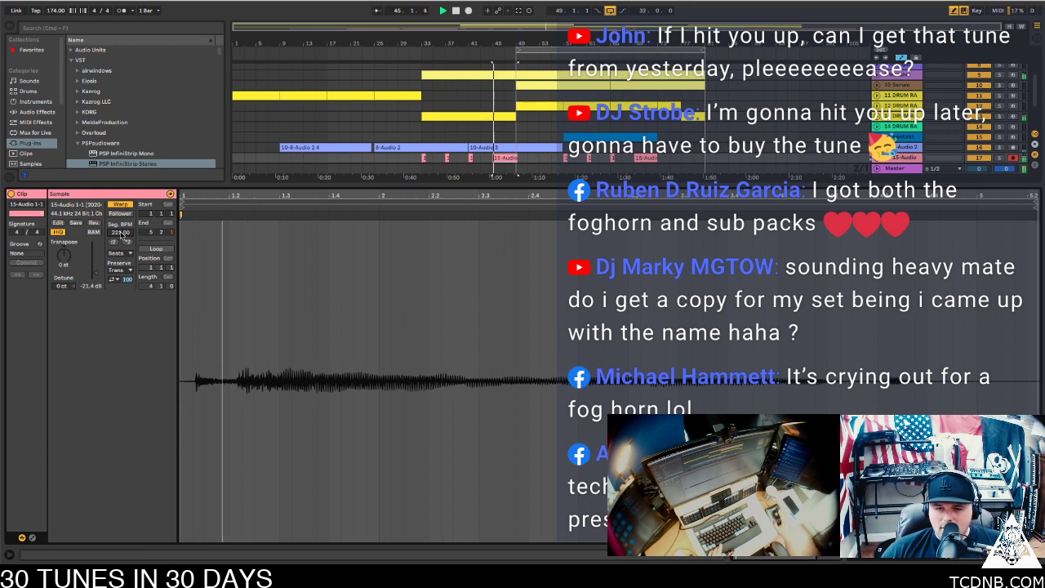
click(186, 206)
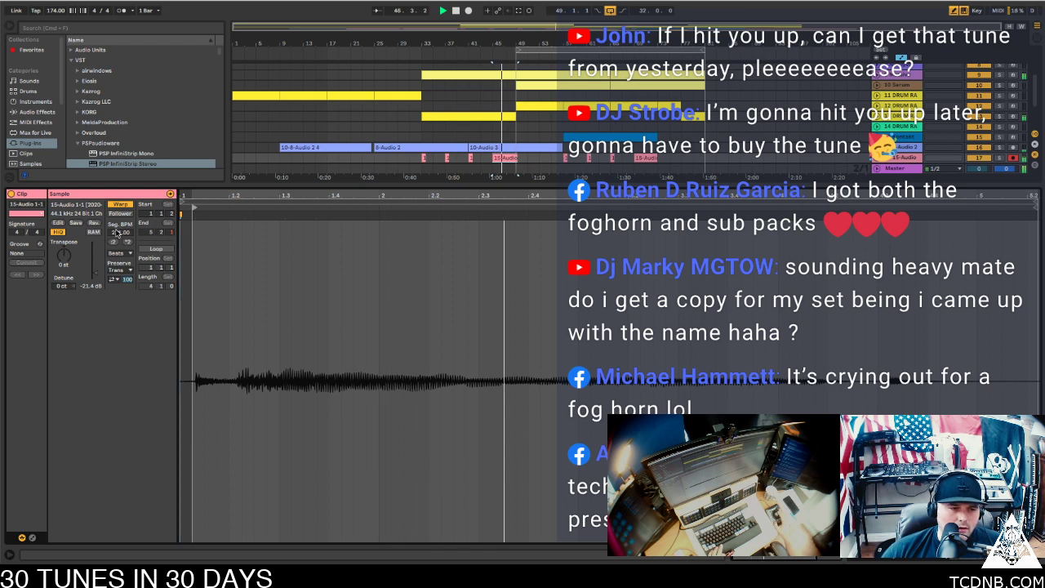
drag(116, 235, 117, 206)
key(space)
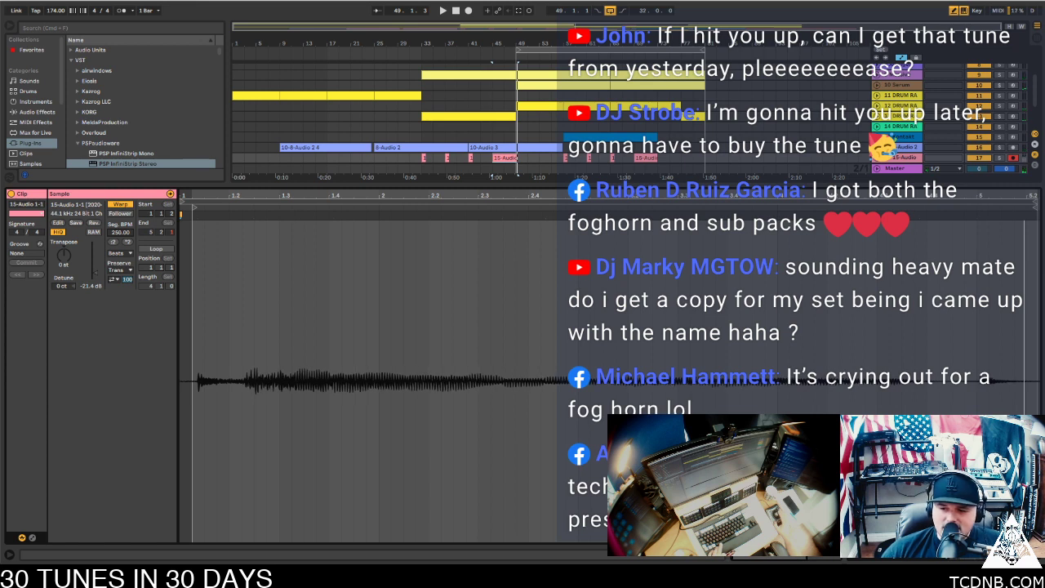
Switch the bar 45 clip's warp mode to Complex, set its segment BPM to 236 and close the clip view
key(space)
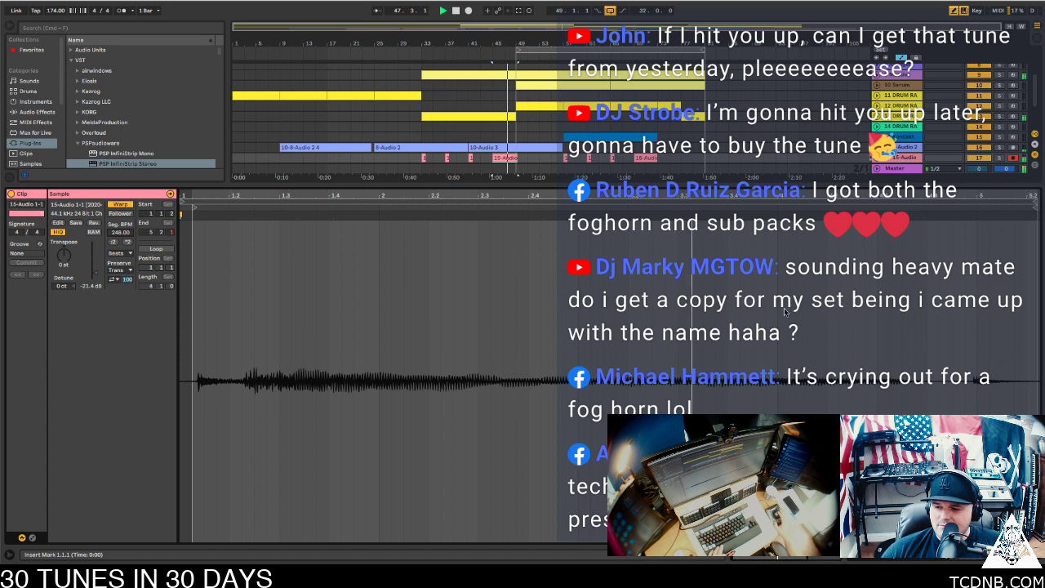
click(120, 253)
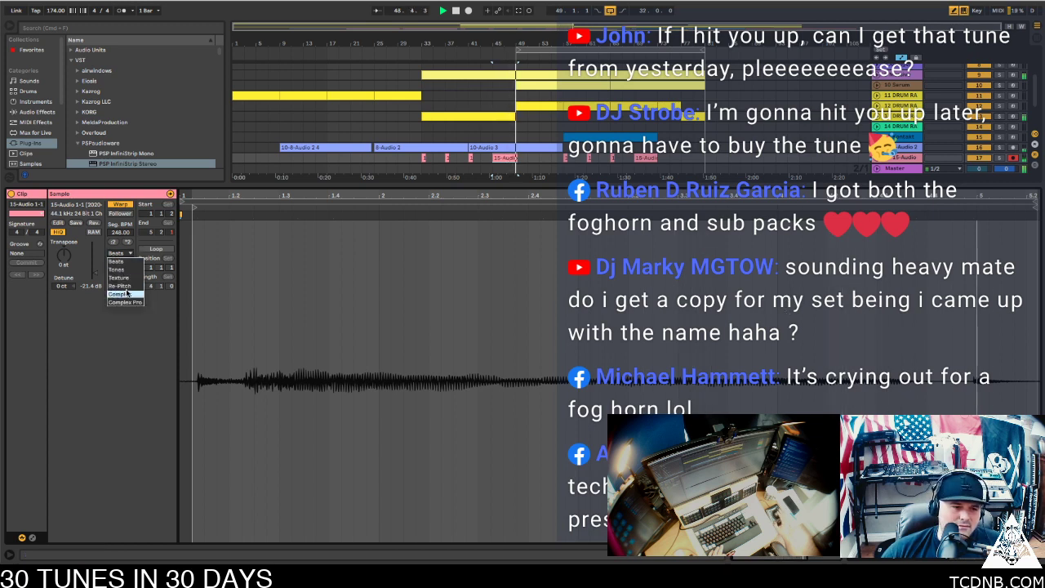
click(127, 296)
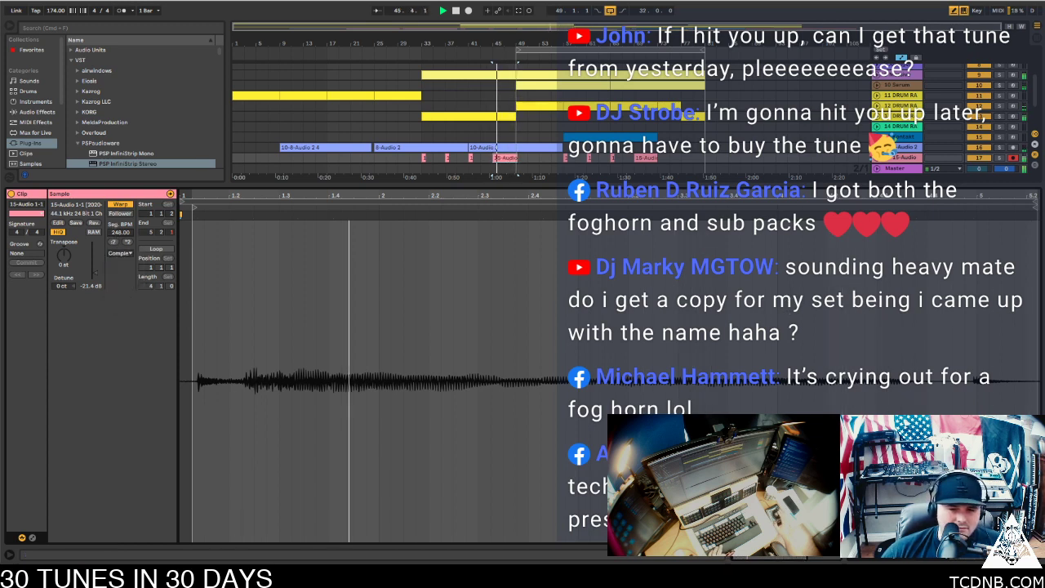
drag(120, 232, 120, 241)
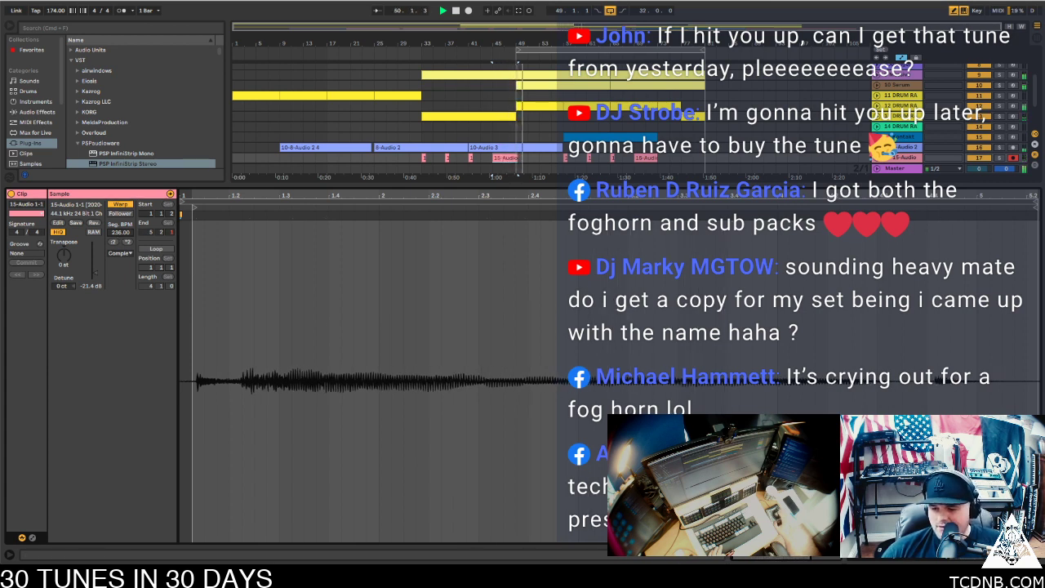
key(super+alt+l)
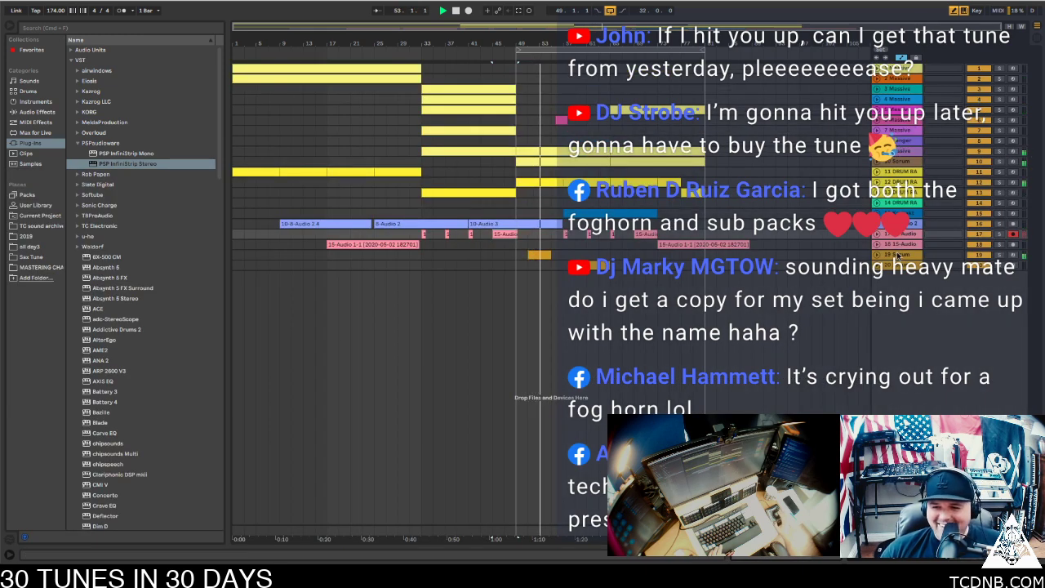
Move Massive track 6 down to just above the Serum tracks and set its volume to -13.1 dB
click(877, 254)
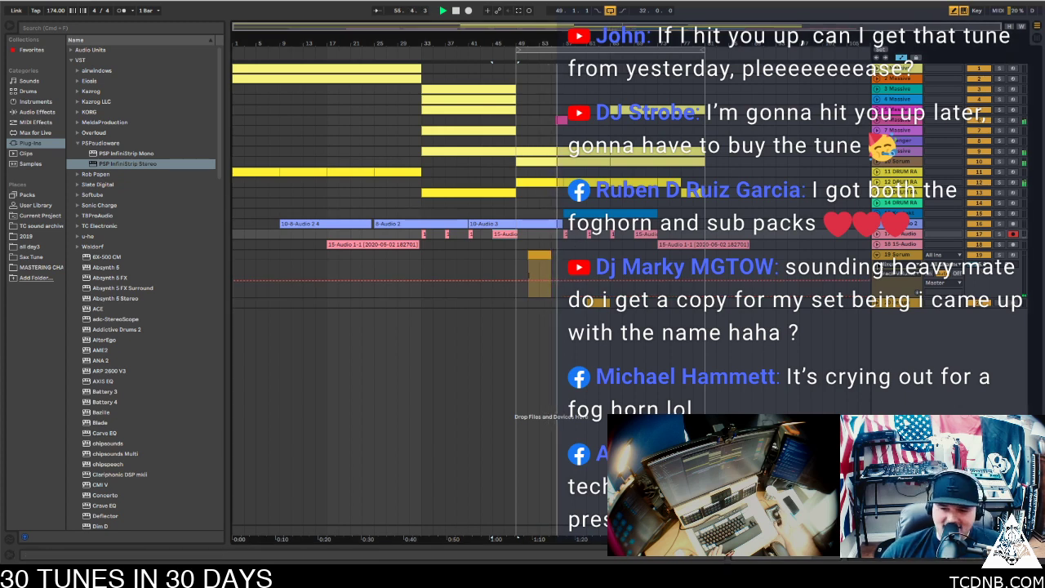
click(877, 253)
click(897, 123)
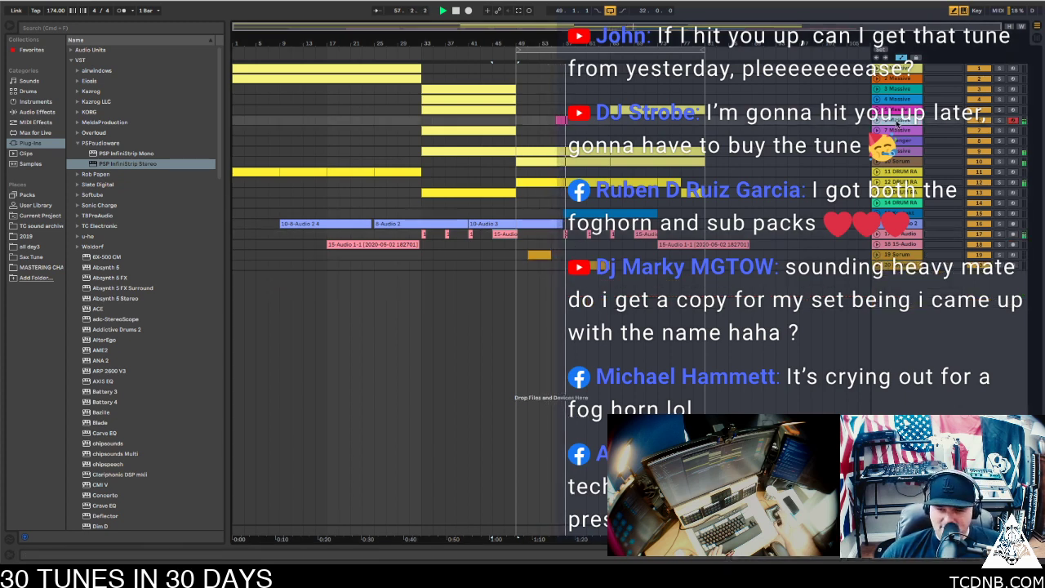
drag(896, 123, 872, 247)
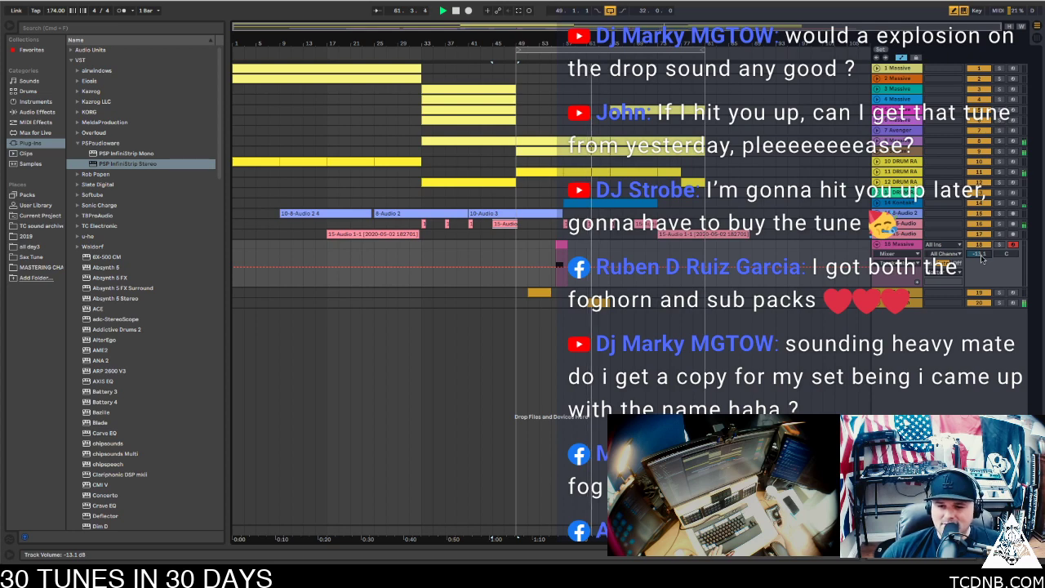
Set Serum track 20's volume to -11.5 dB while the drop plays
click(876, 303)
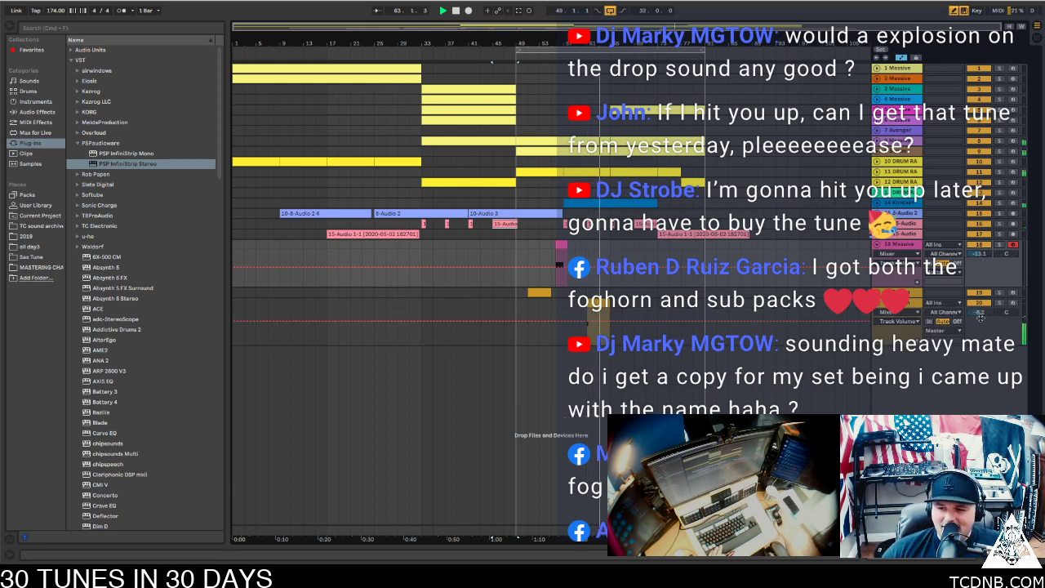
drag(978, 312, 978, 307)
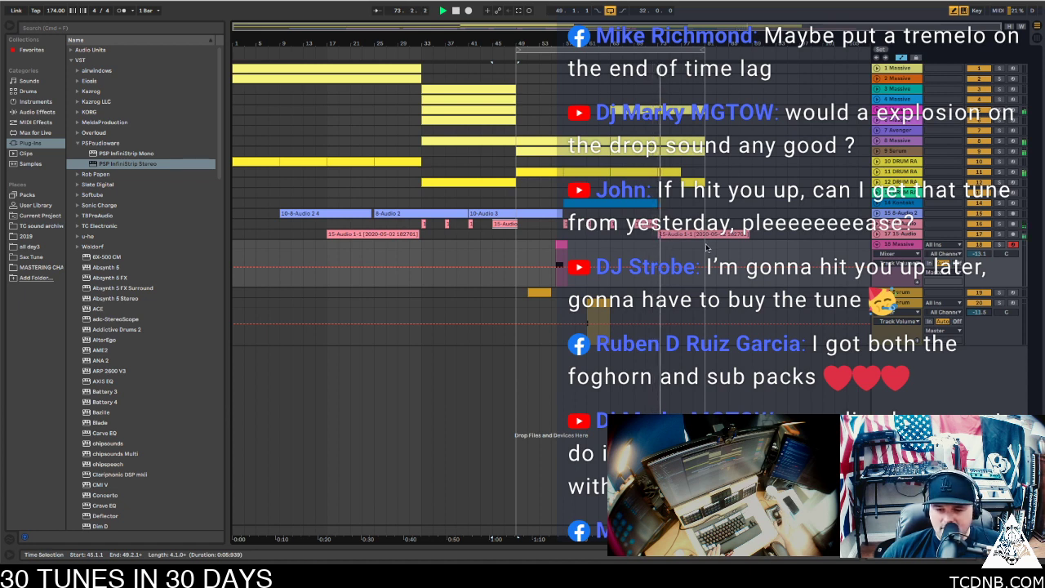
click(643, 222)
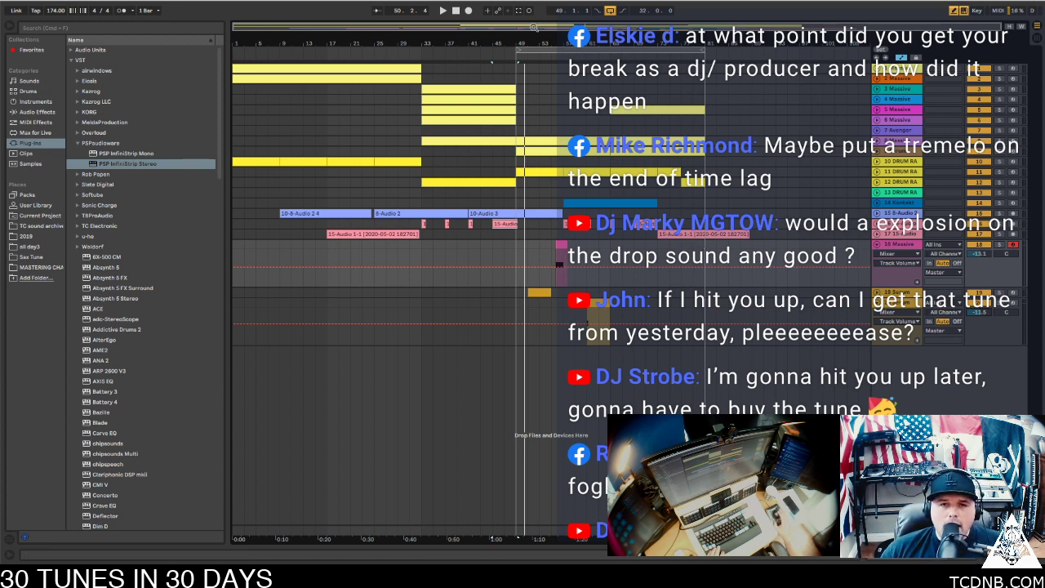
Extend the arrangement loop so that it runs from bar 1 to bar 89
click(523, 66)
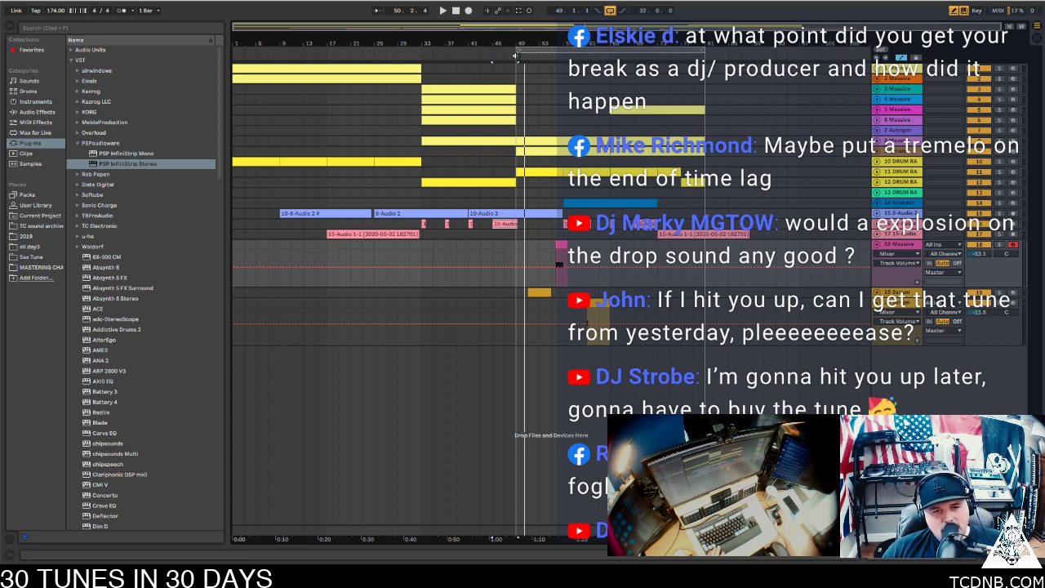
drag(518, 51, 185, 50)
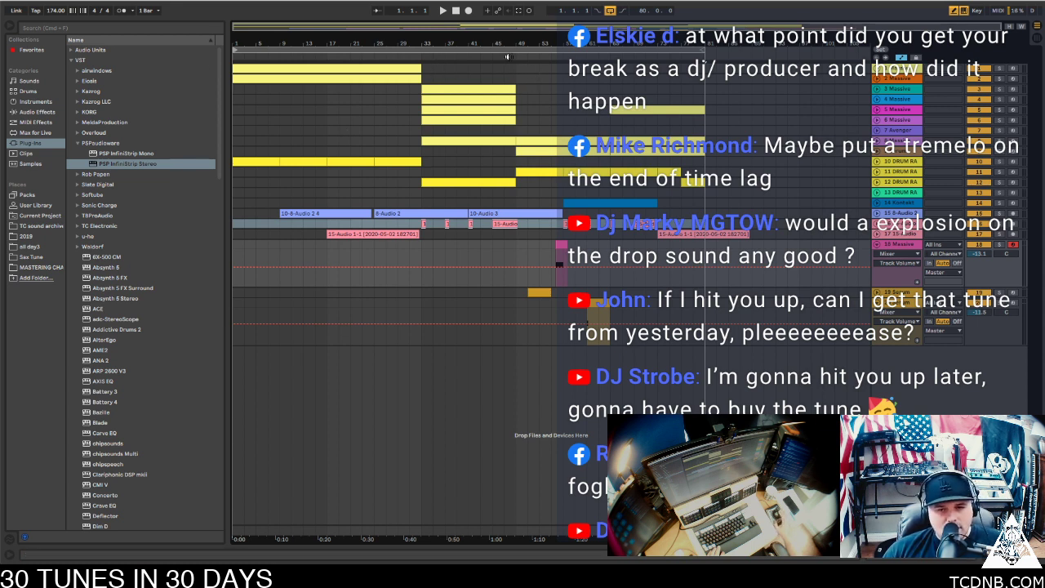
drag(702, 49, 748, 49)
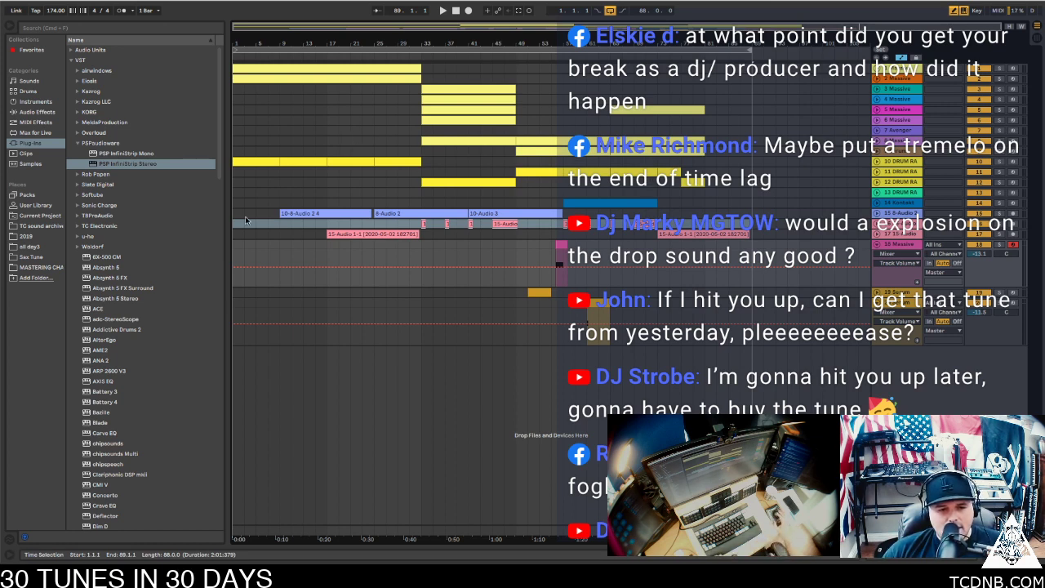
Play the arrangement from bar 1 and fold Massive track 18 and Serum track 20
click(233, 190)
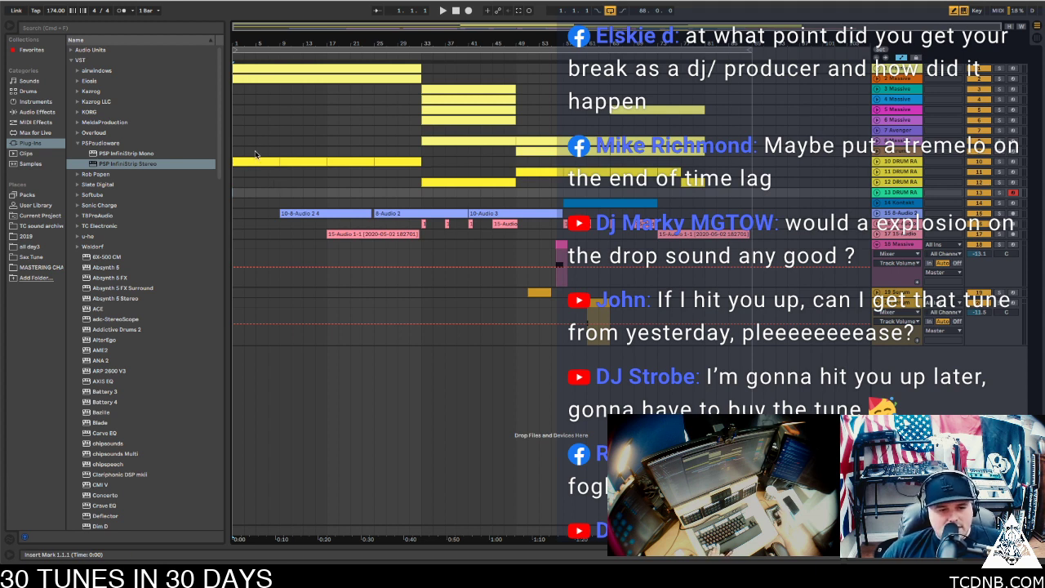
click(251, 160)
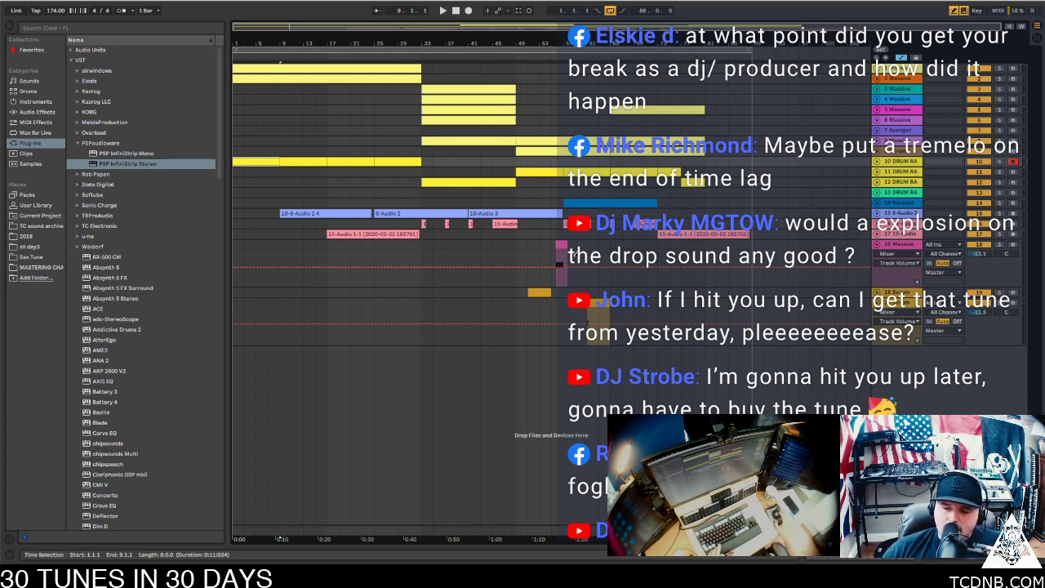
click(251, 68)
key(space)
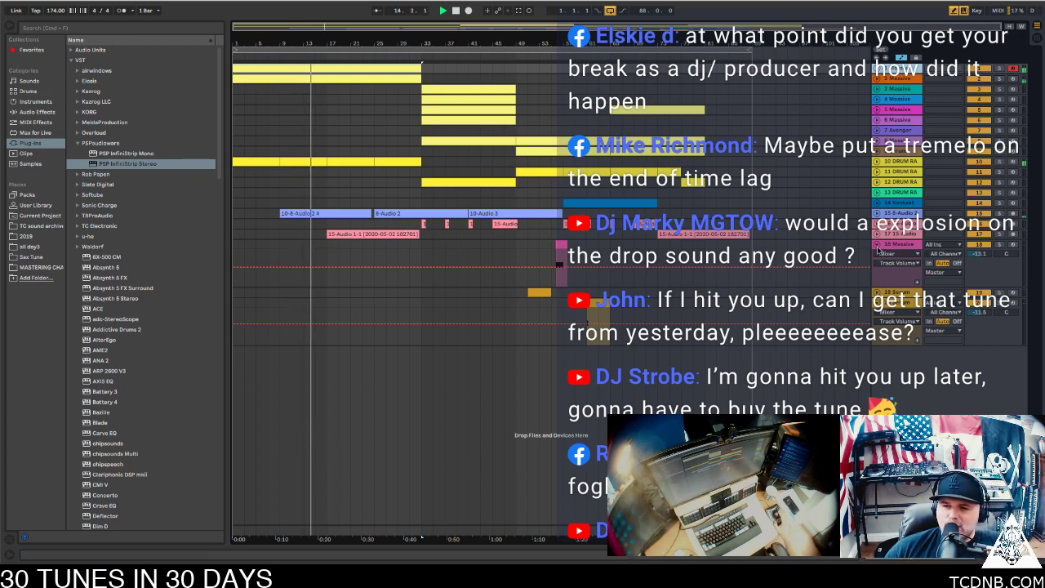
click(877, 245)
click(883, 264)
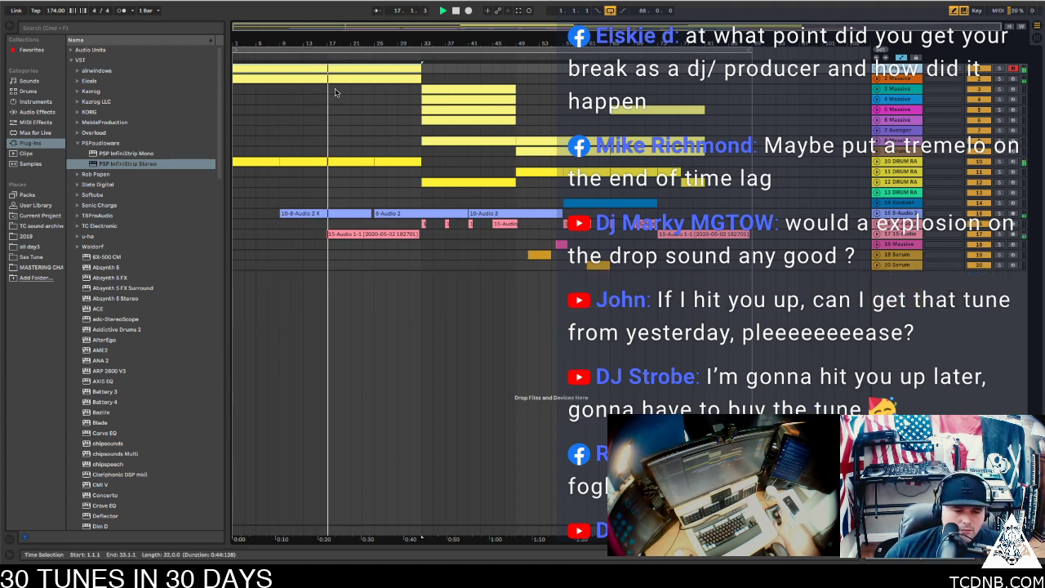
Raise the gain of the audio clip at bar 9 on track 15 to 3.44 dB and close the clip view
click(319, 213)
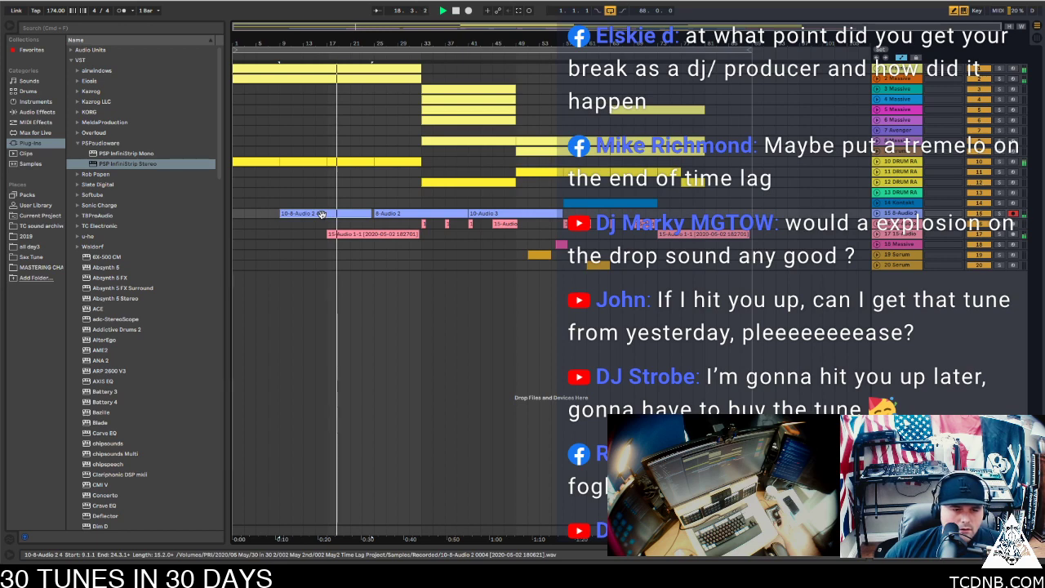
double_click(321, 213)
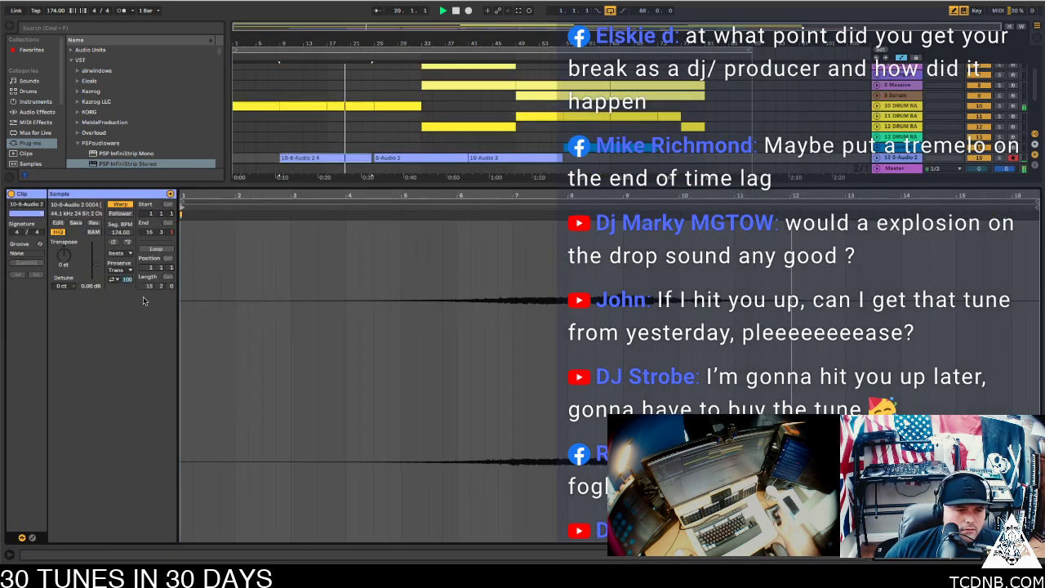
drag(100, 268, 100, 253)
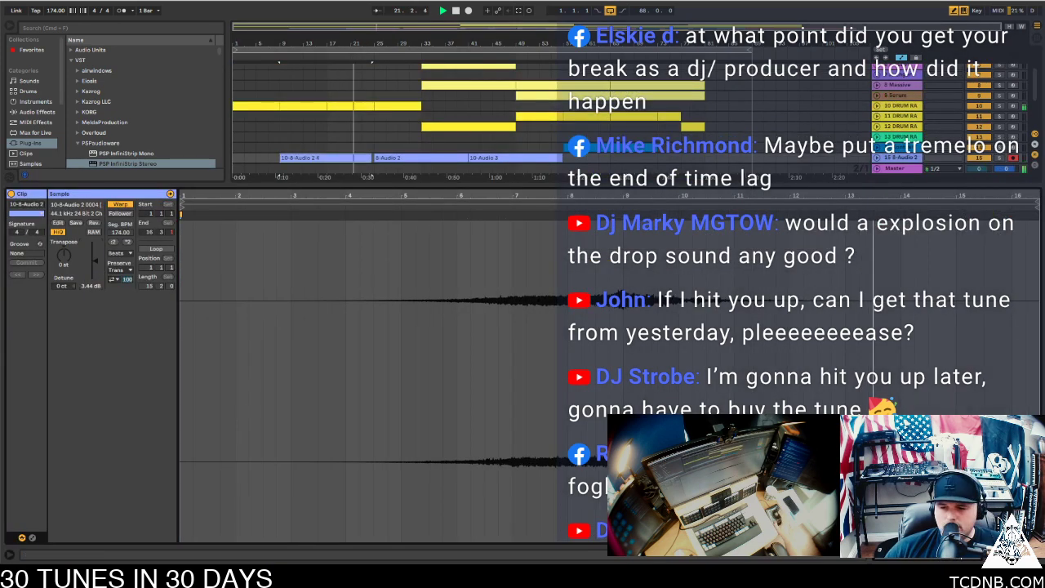
key(super+alt+l)
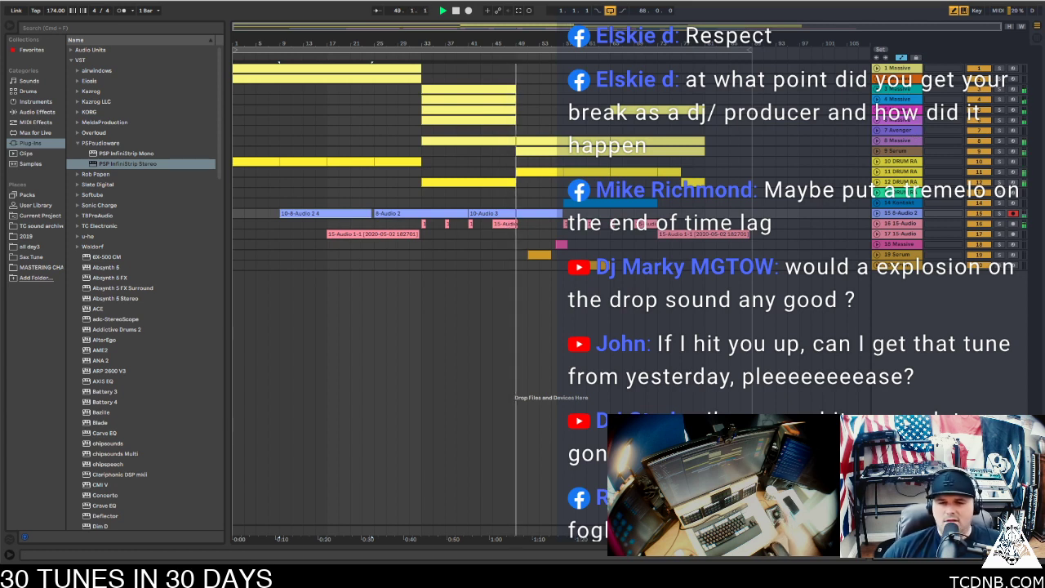
Set Serum track 9's volume to -18.0 dB and move the Serum clip on track 20 to start at bar 59
click(878, 150)
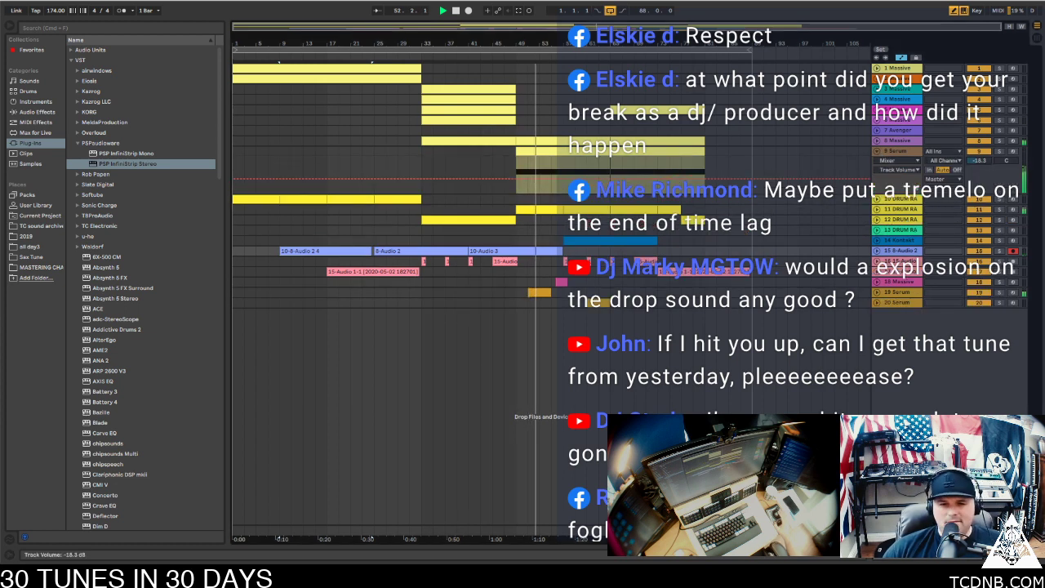
click(878, 292)
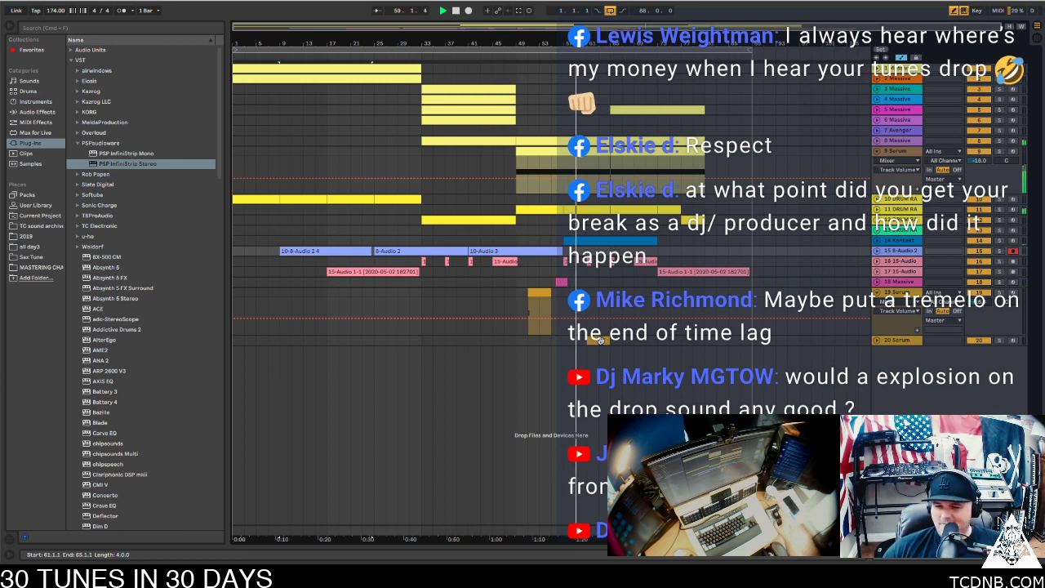
click(592, 341)
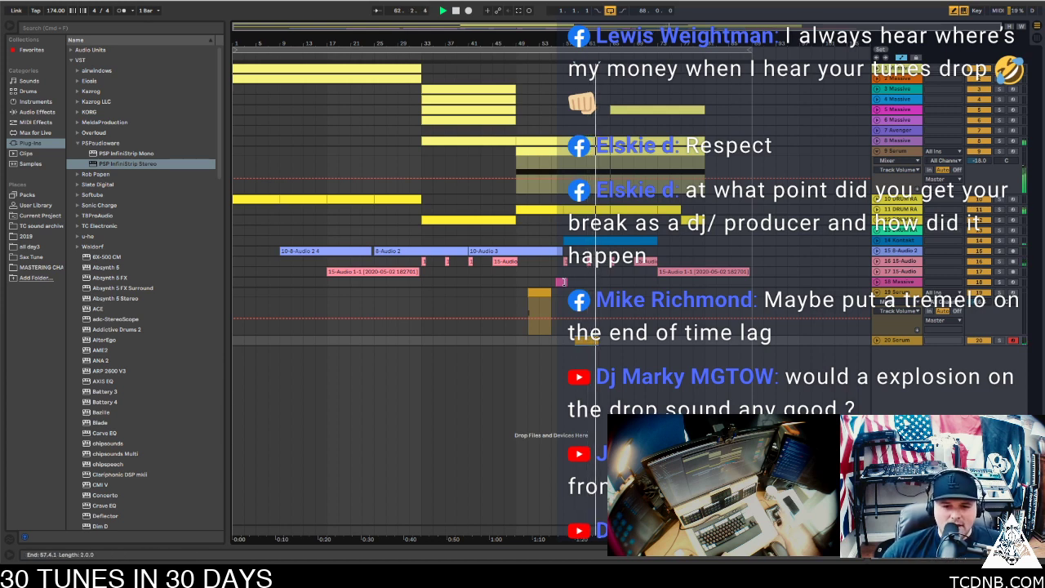
Add a Serum track below Massive track 18 and load the BASS - Gum Freak preset from the Serum Presets Ultimate Collection
click(561, 281)
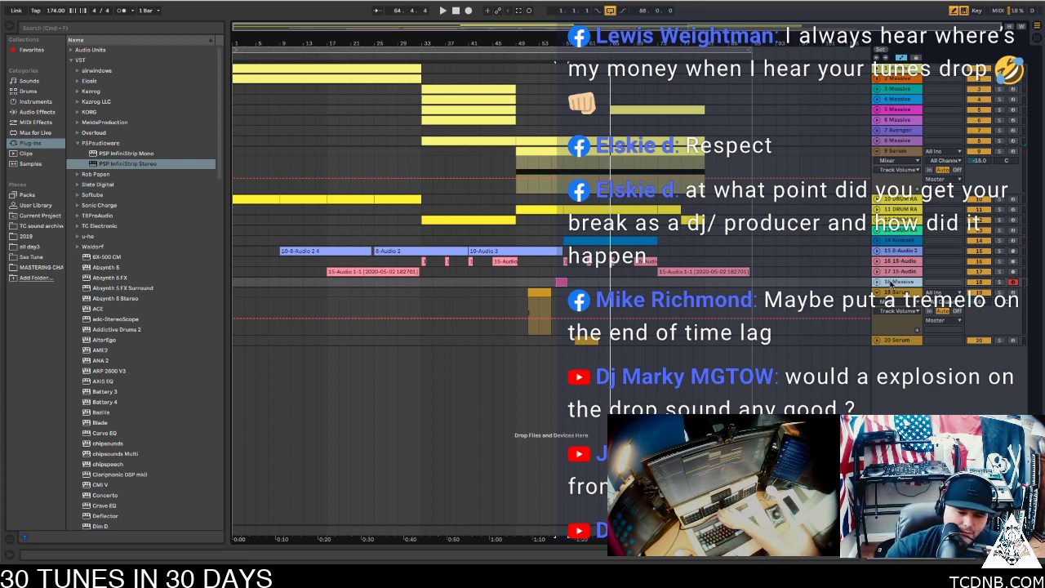
key(super+shift+t)
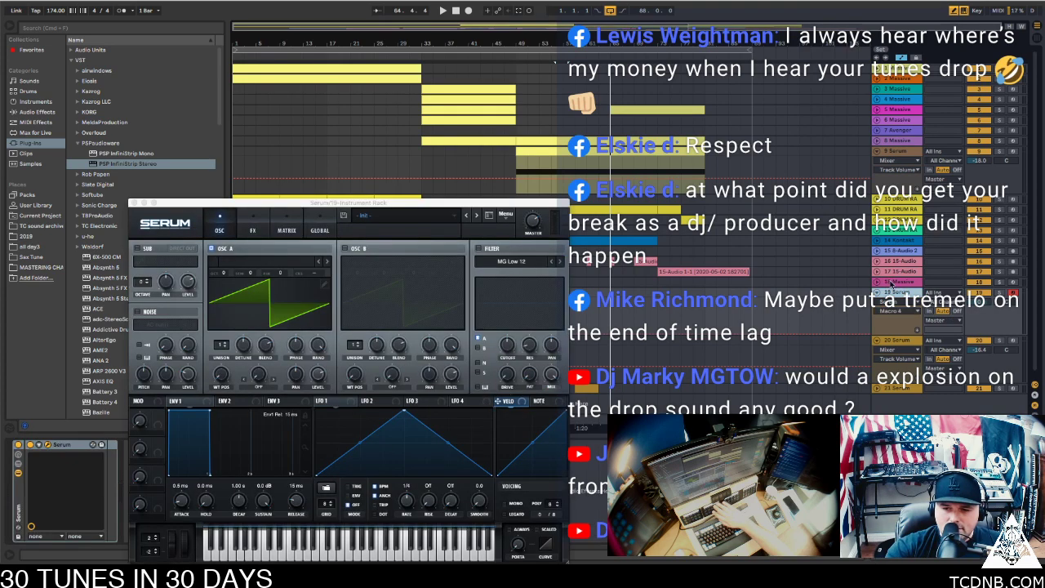
click(395, 216)
mouse_move(438, 237)
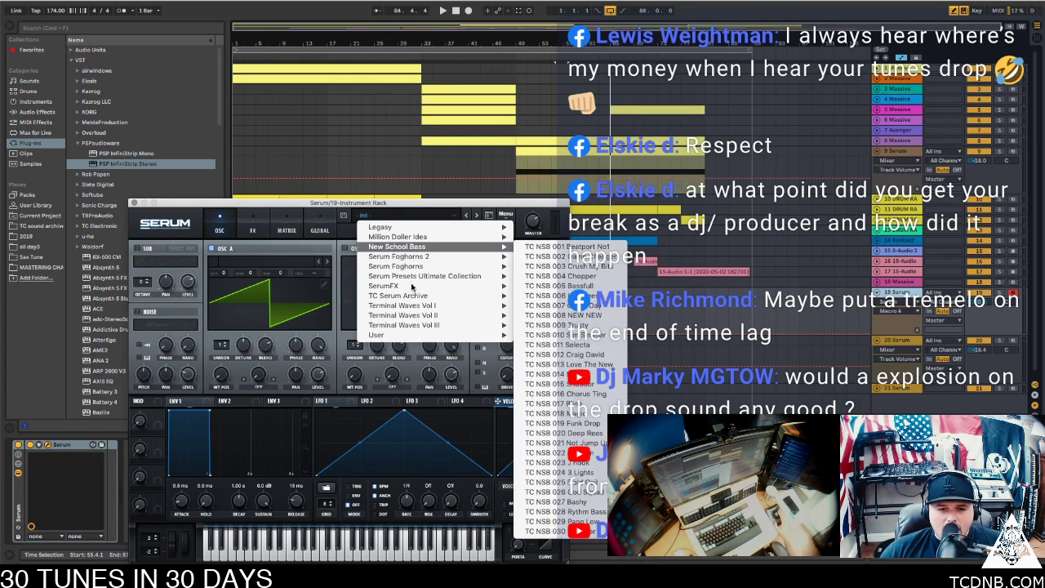
mouse_move(412, 276)
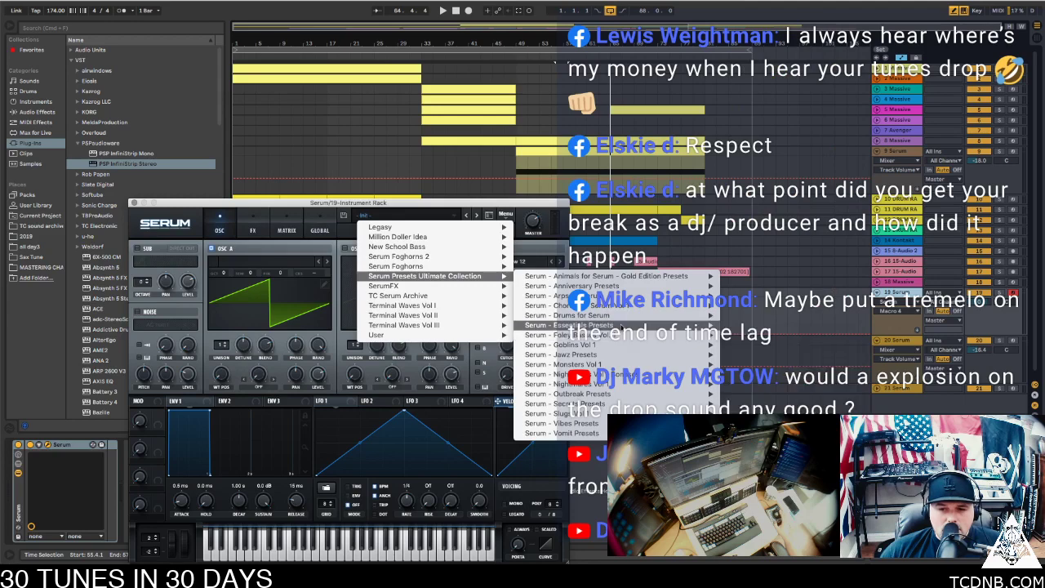
mouse_move(621, 327)
click(771, 268)
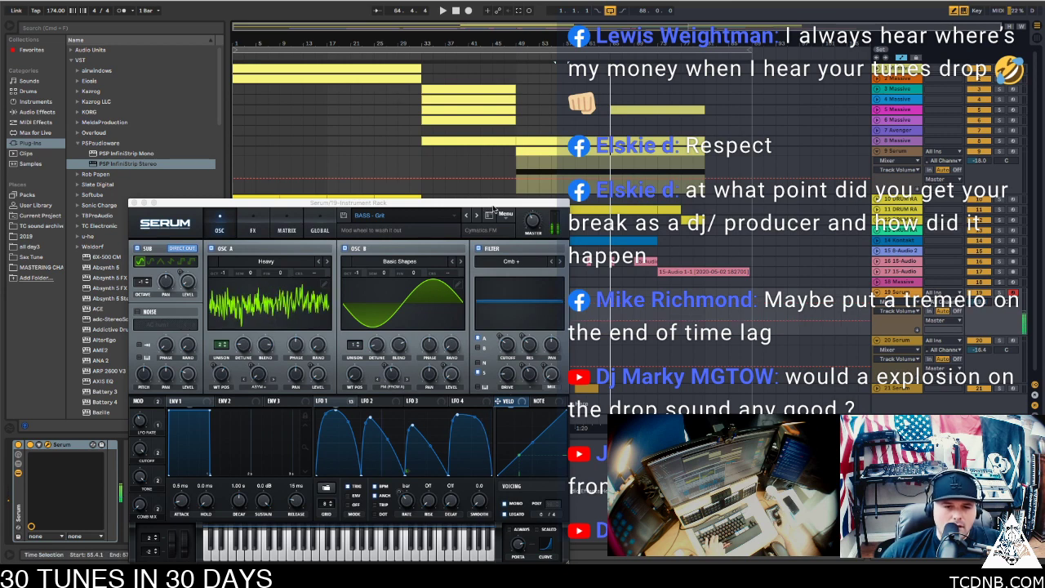
click(479, 216)
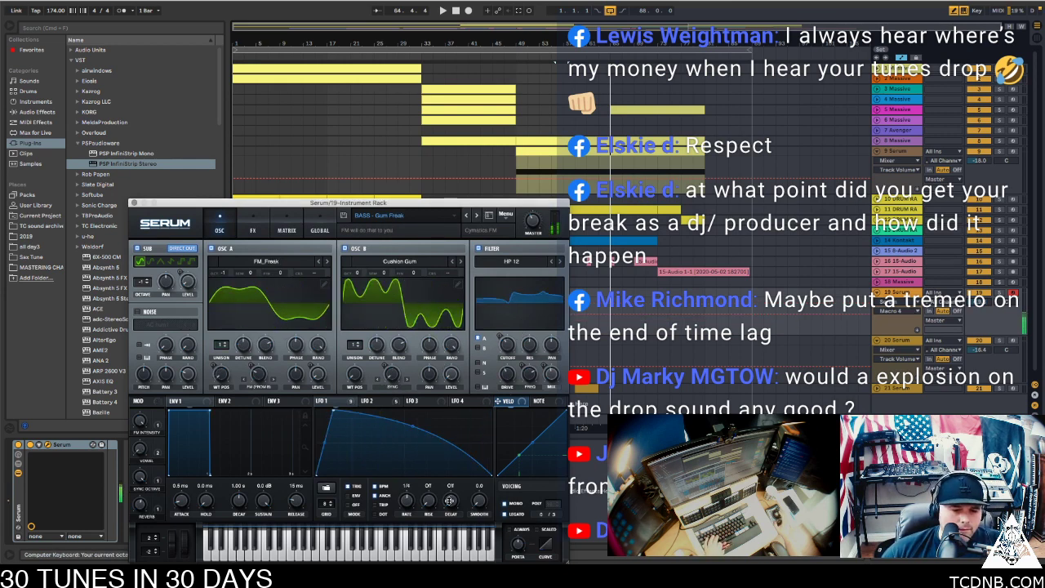
Slow LFO 1's rate in the Gum Freak patch and move its curve's peak toward the end of the cycle
drag(399, 501, 399, 516)
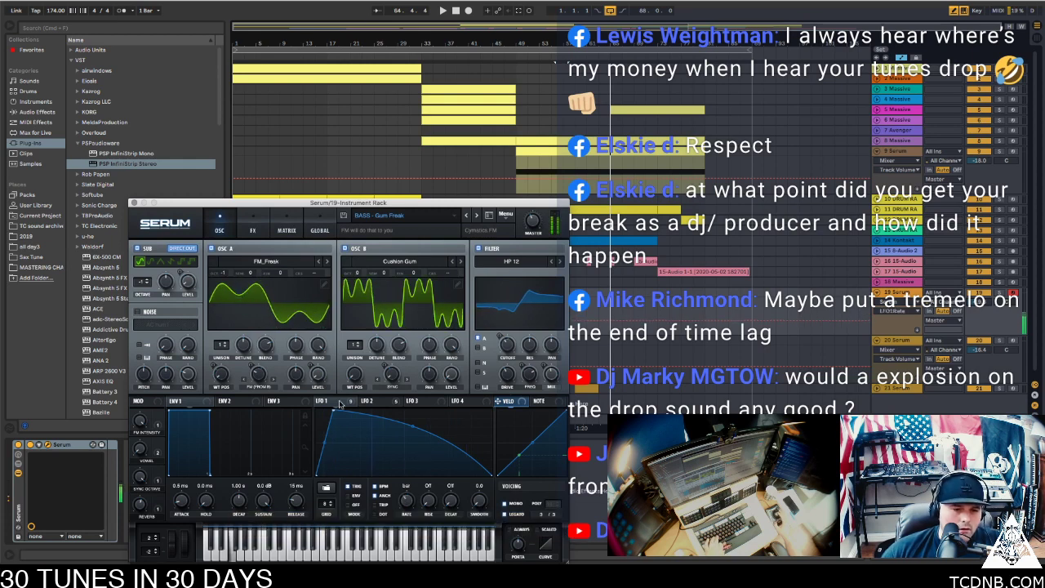
drag(335, 411, 478, 410)
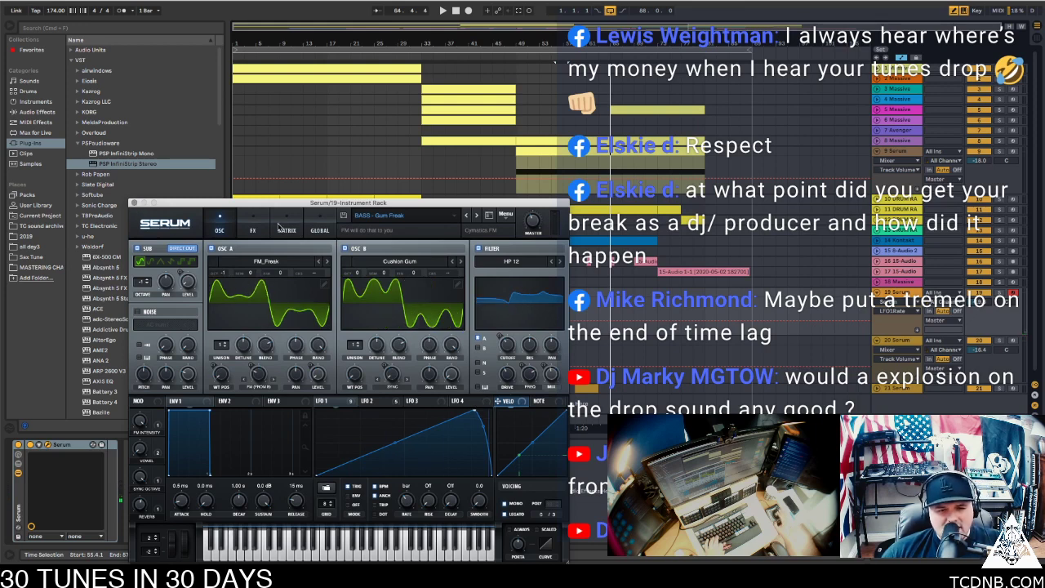
Tweak the Gum Freak patch's reverb mix and compressor in Serum's effects rack, and toggle the main filter
click(254, 229)
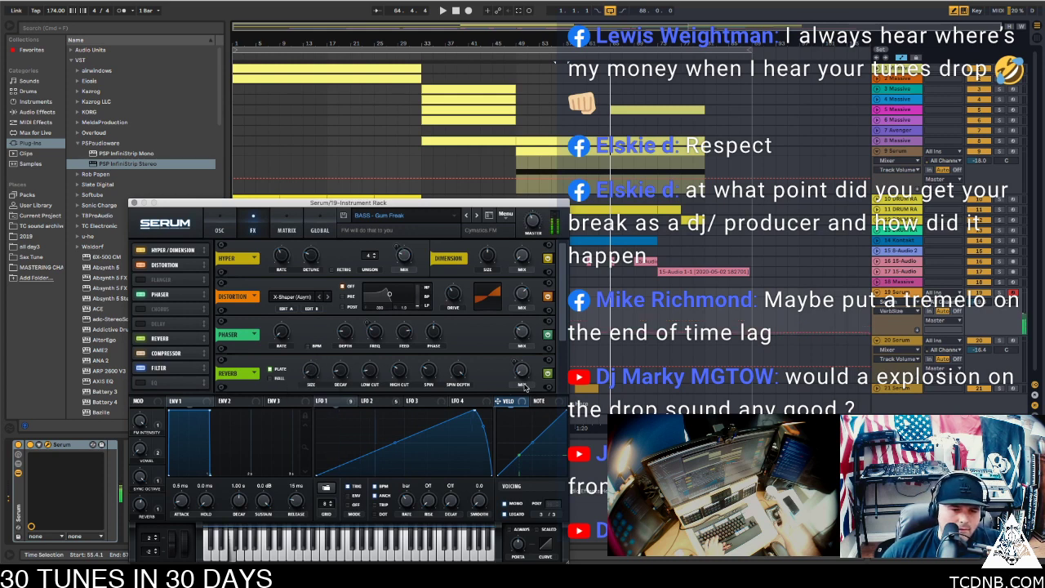
click(161, 352)
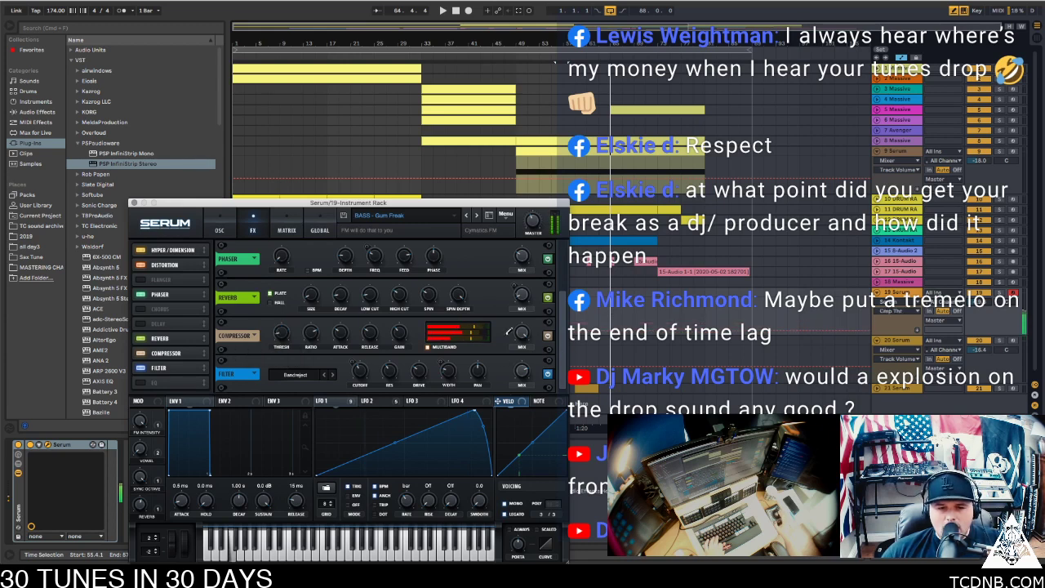
mouse_move(522, 293)
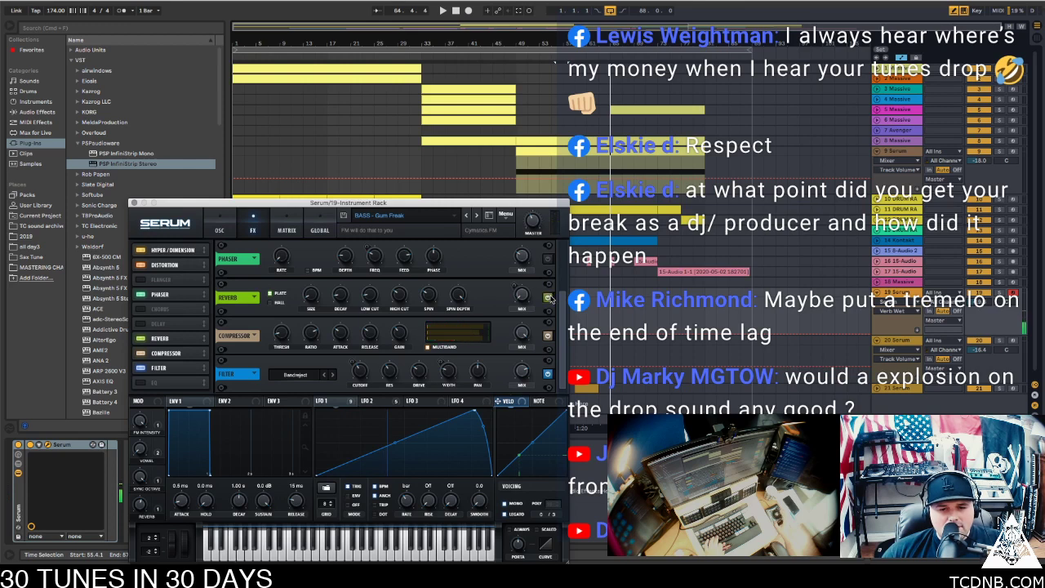
click(218, 231)
click(478, 250)
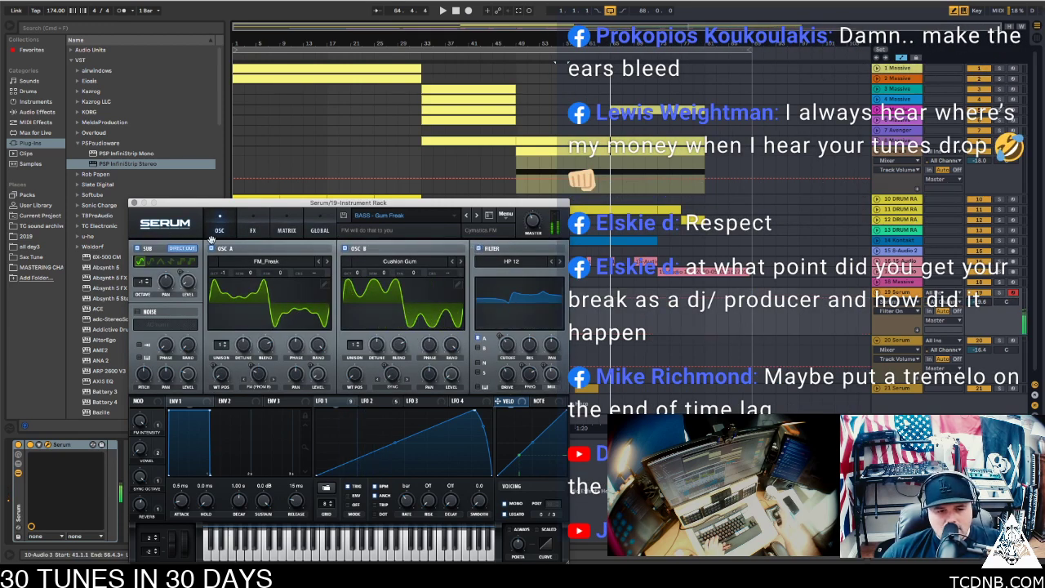
click(253, 227)
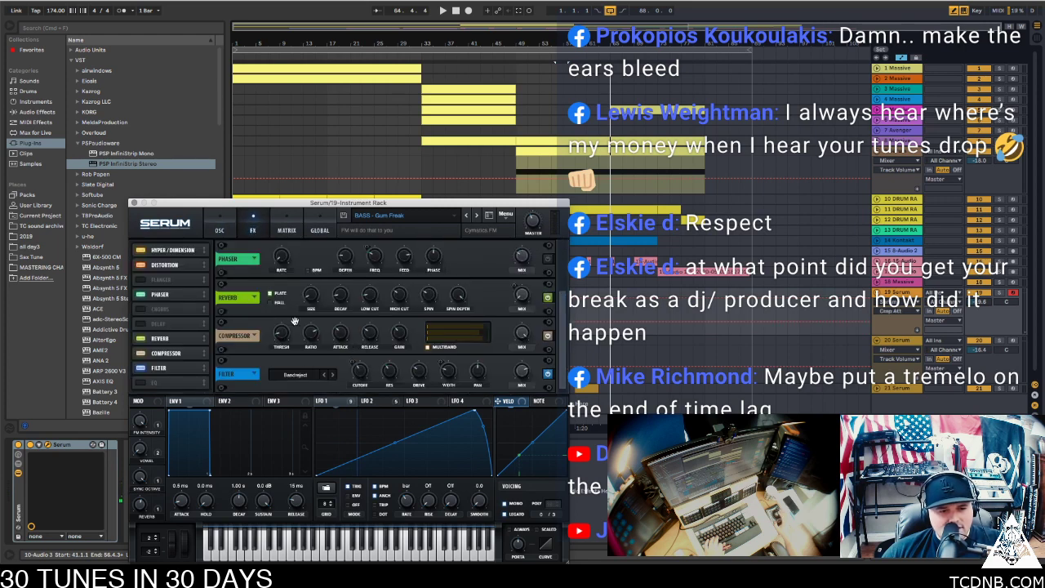
click(167, 260)
click(173, 252)
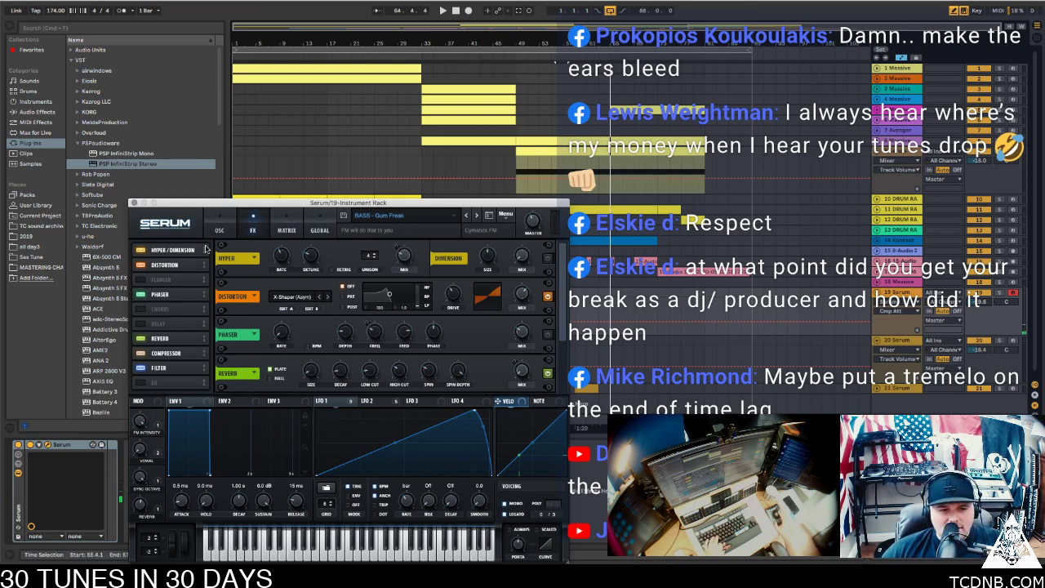
click(181, 339)
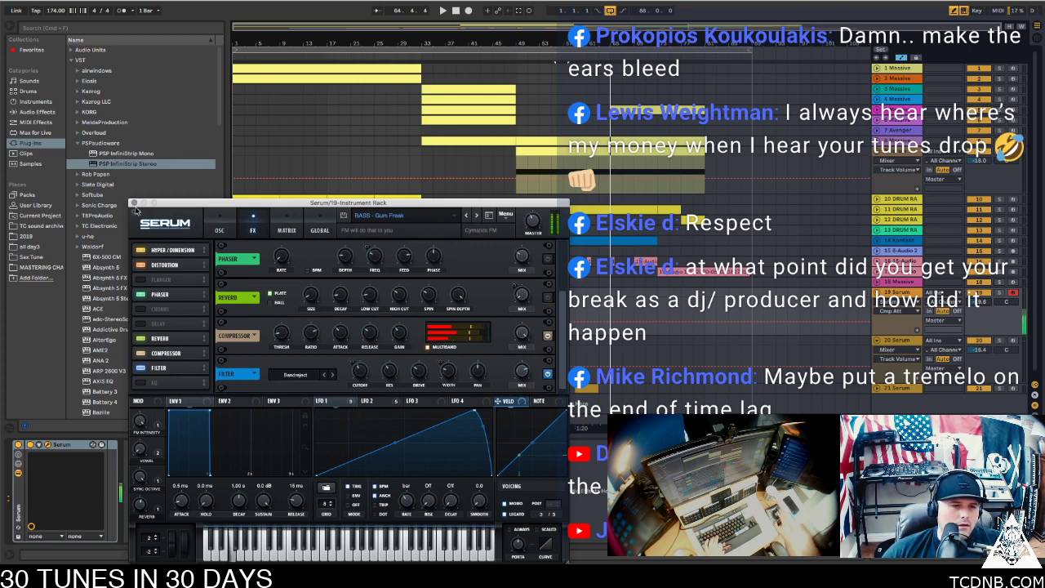
Raise the unison voices of oscillator A and close the Serum window
click(221, 228)
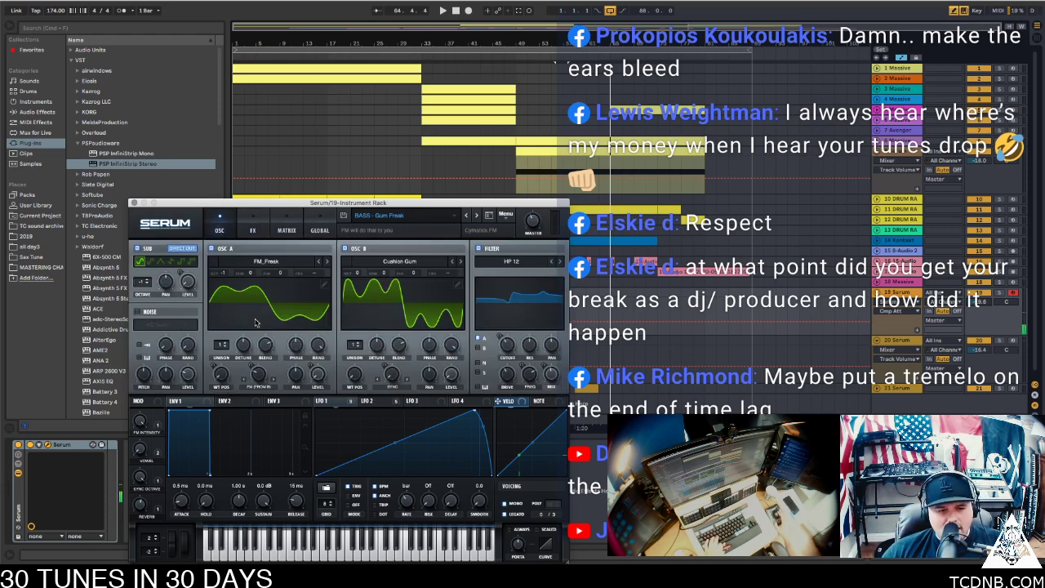
click(229, 345)
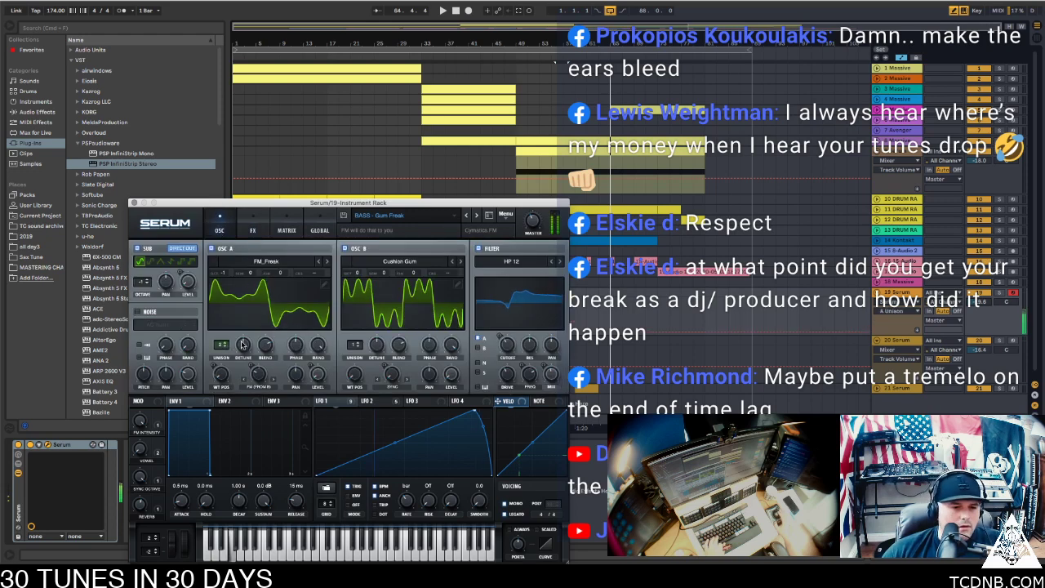
click(133, 202)
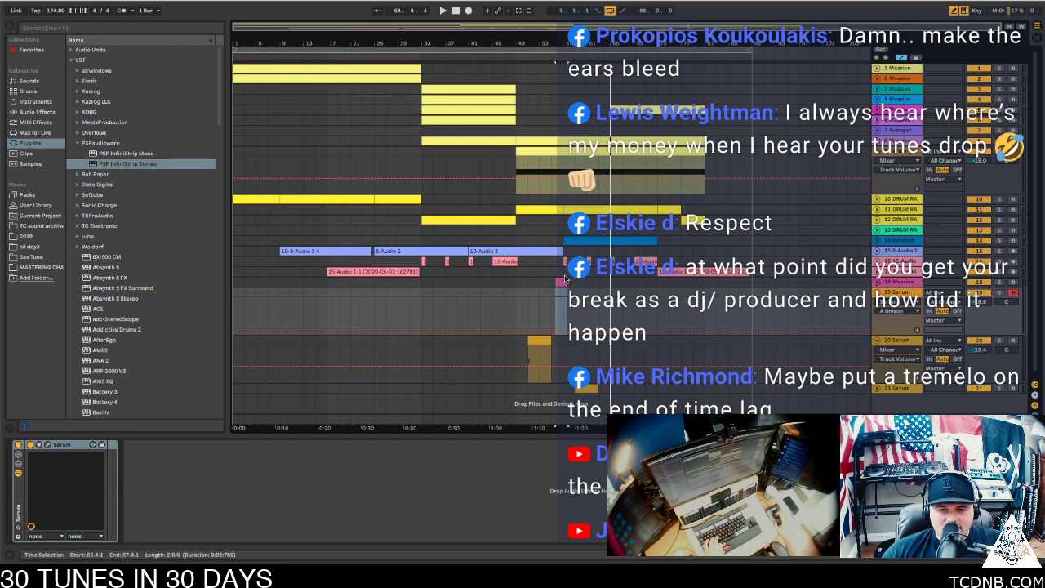
Copy the two-bar clip from Massive track 18 to bar 63 on Serum track 19 and open its notes
click(579, 282)
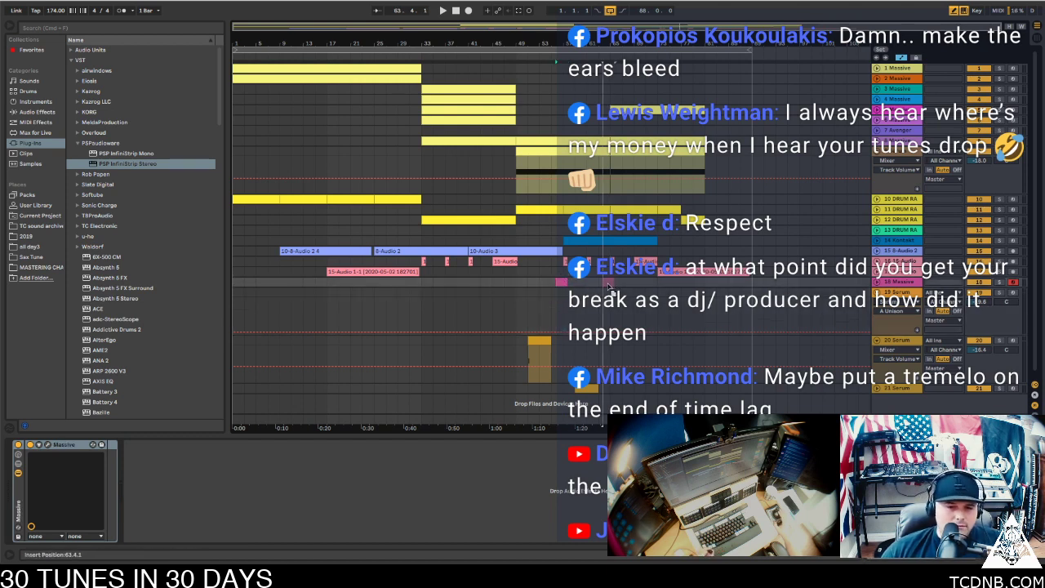
drag(605, 307, 605, 307)
key(space)
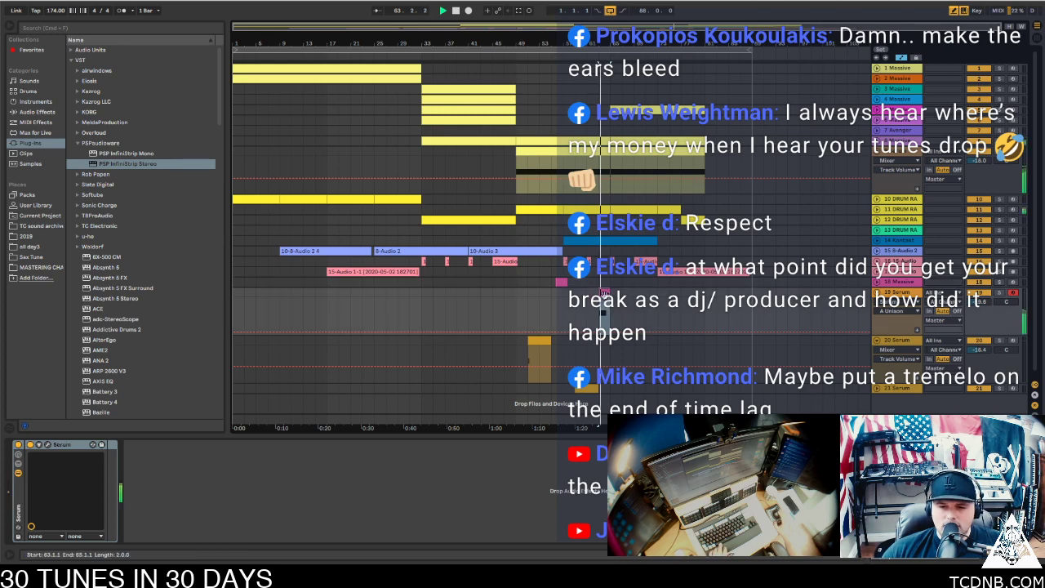
double_click(605, 292)
key(space)
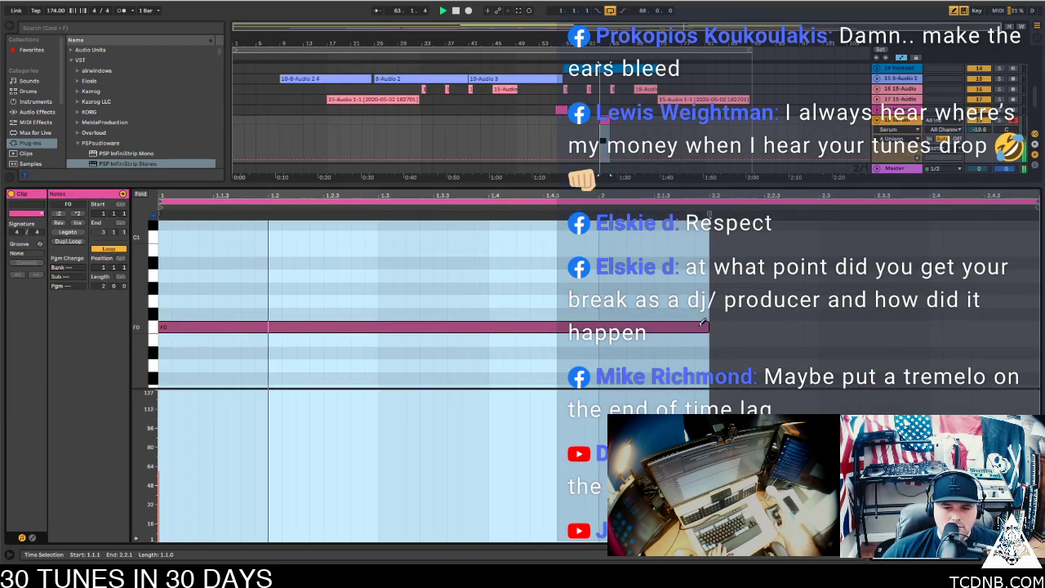
Shorten the F0 note to one bar and move it to start at 2.1.1 in the clip
drag(707, 326, 598, 326)
key(space)
key(space)
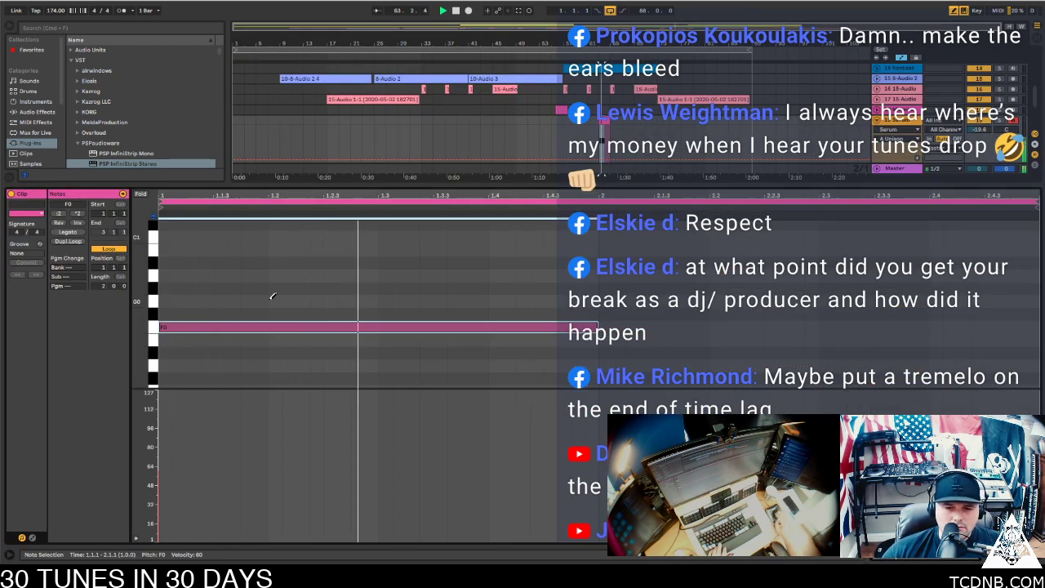
key(Right)
key(Right)
key(Right)
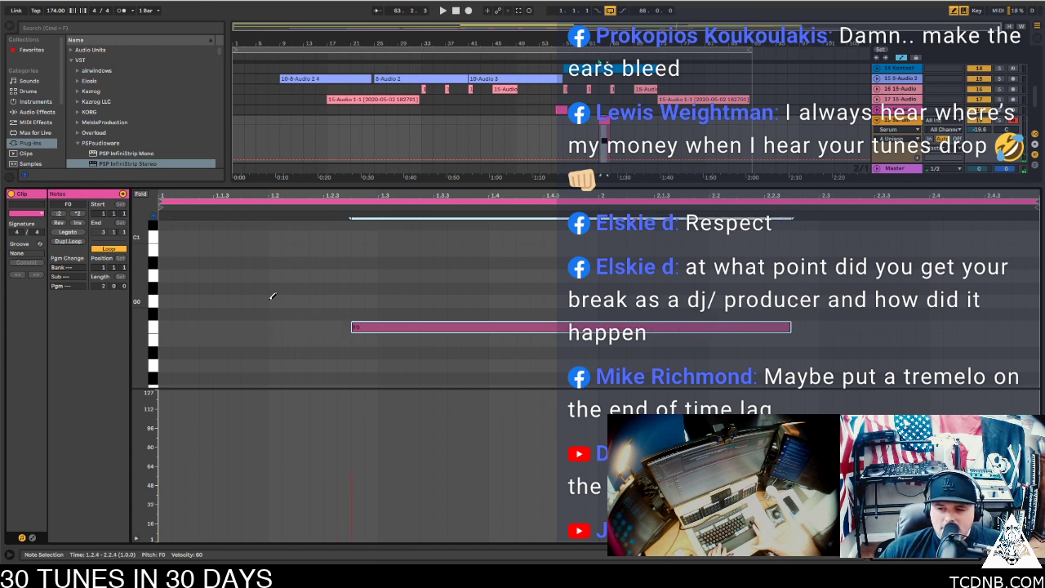
key(Right)
key(Right)
key(Right)
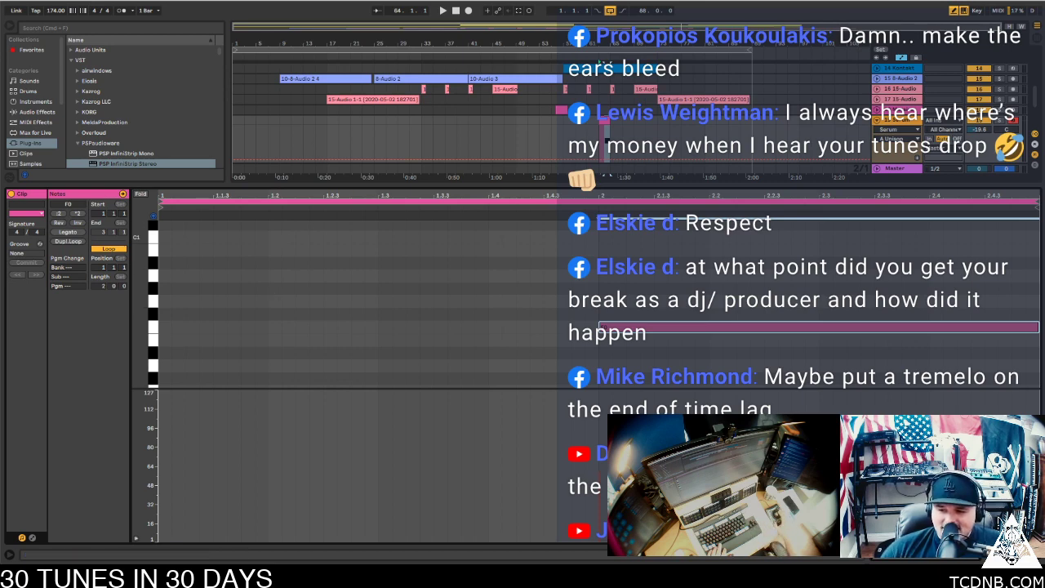
Close the clip view and fold Serum tracks 19 and 20 in the arrangement
key(alt+super+l)
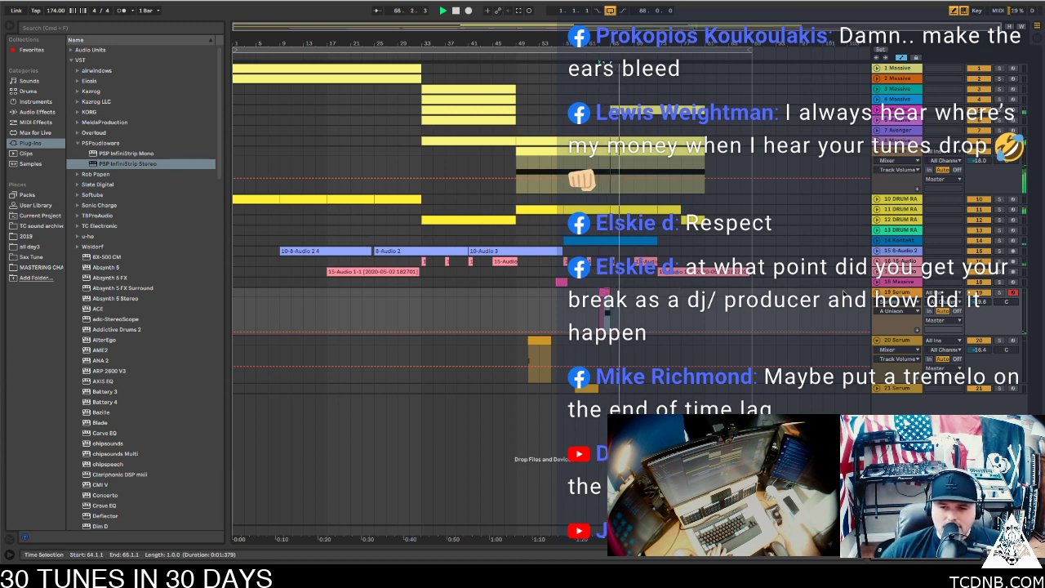
key(u)
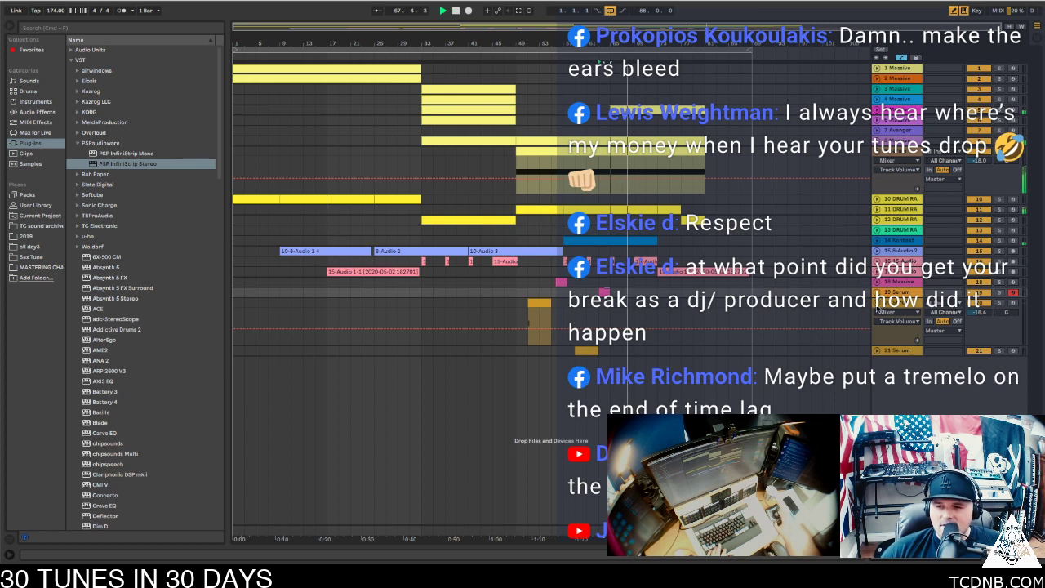
click(878, 309)
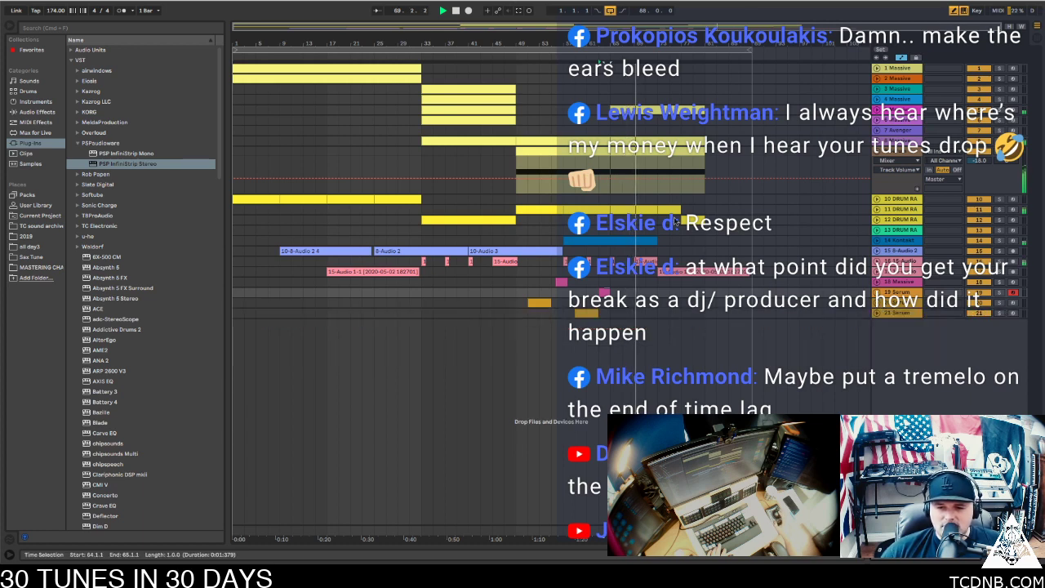
Solo audio track 16 and play it from bar 33
click(643, 260)
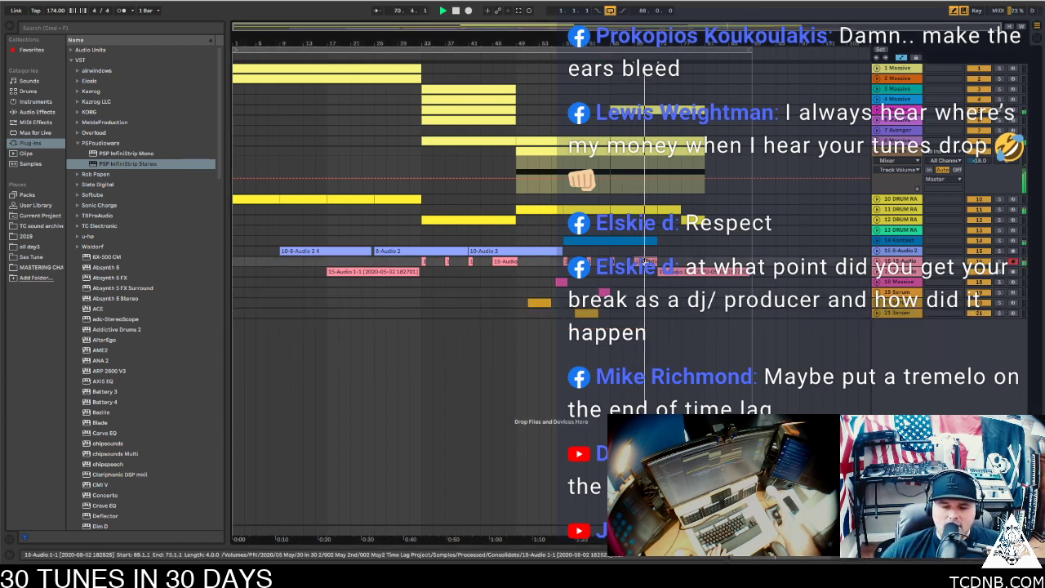
click(637, 242)
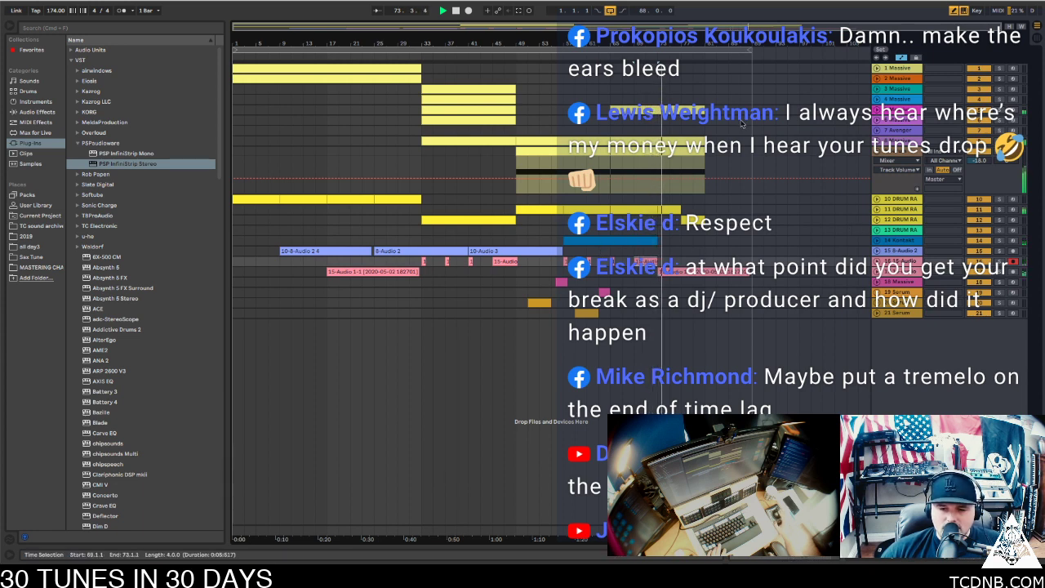
key(space)
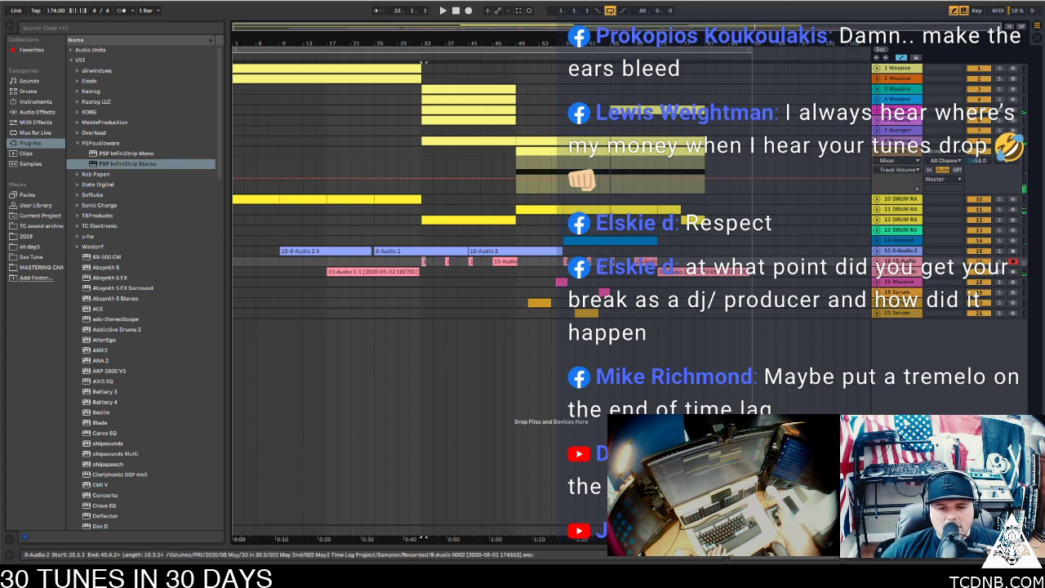
click(998, 261)
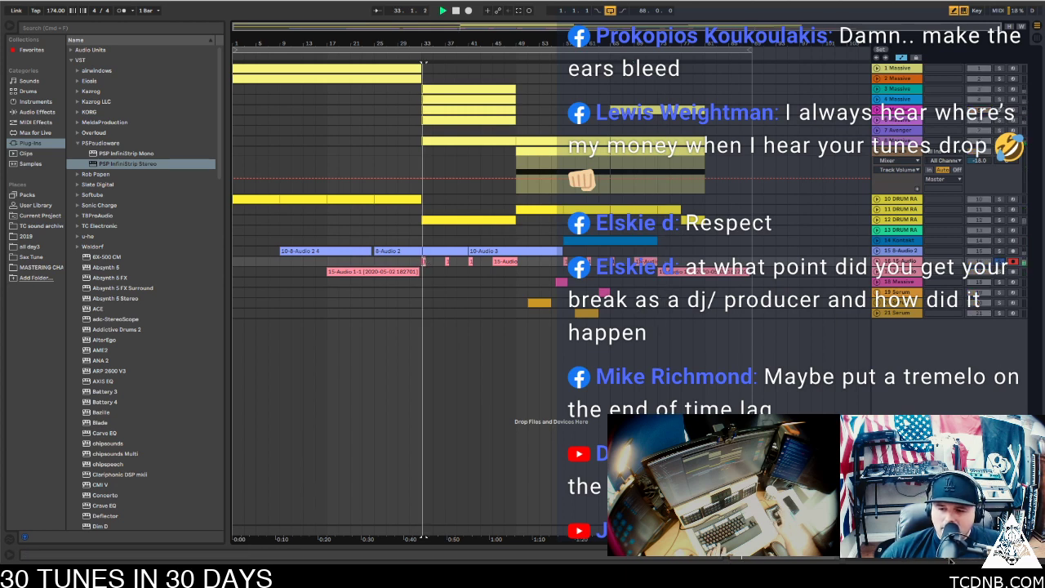
key(space)
Show track 16's device chain, hide the browser and audition the soloed audio through its effects
click(915, 560)
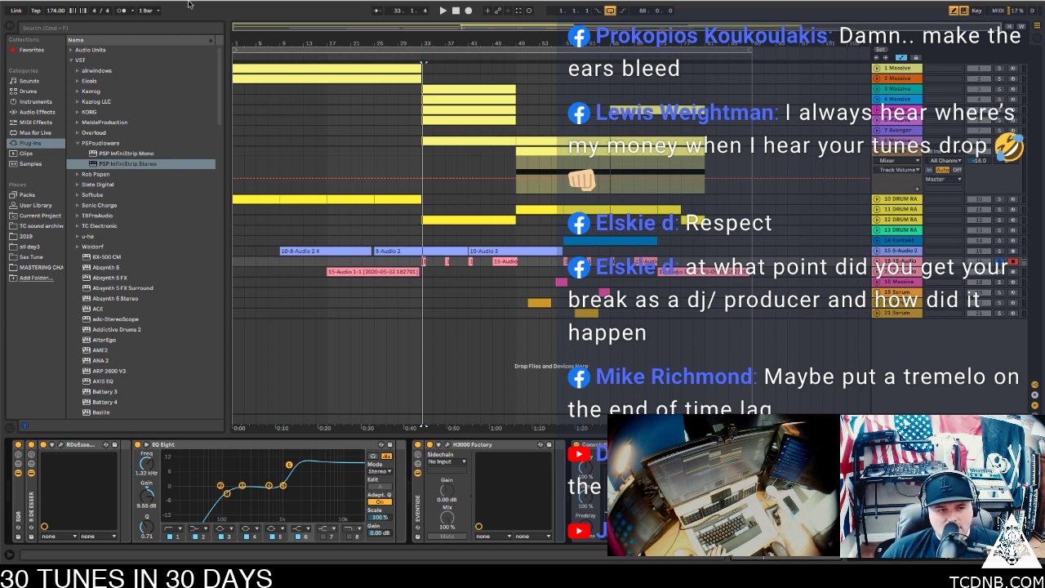
click(5, 18)
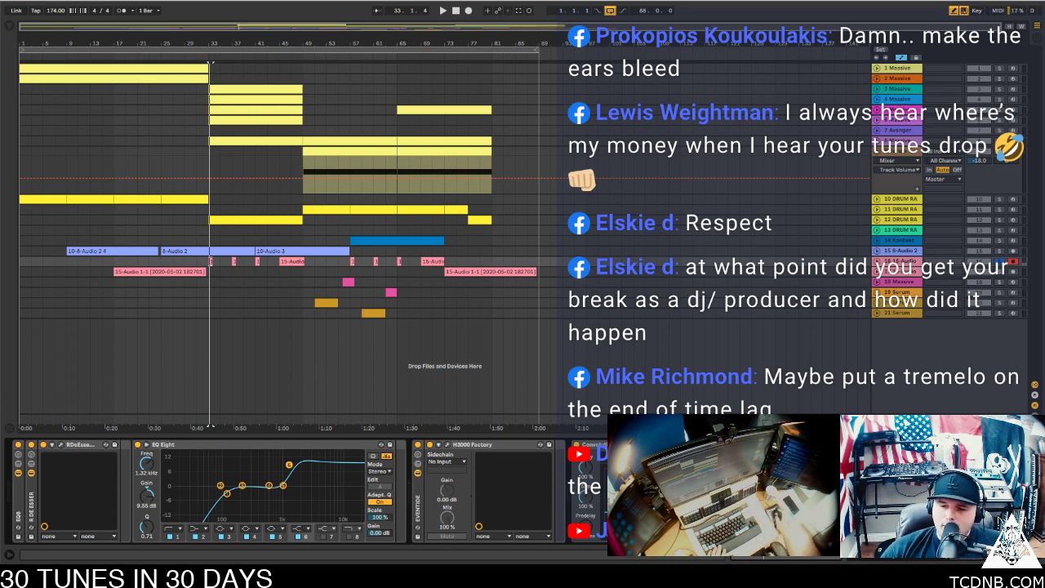
key(space)
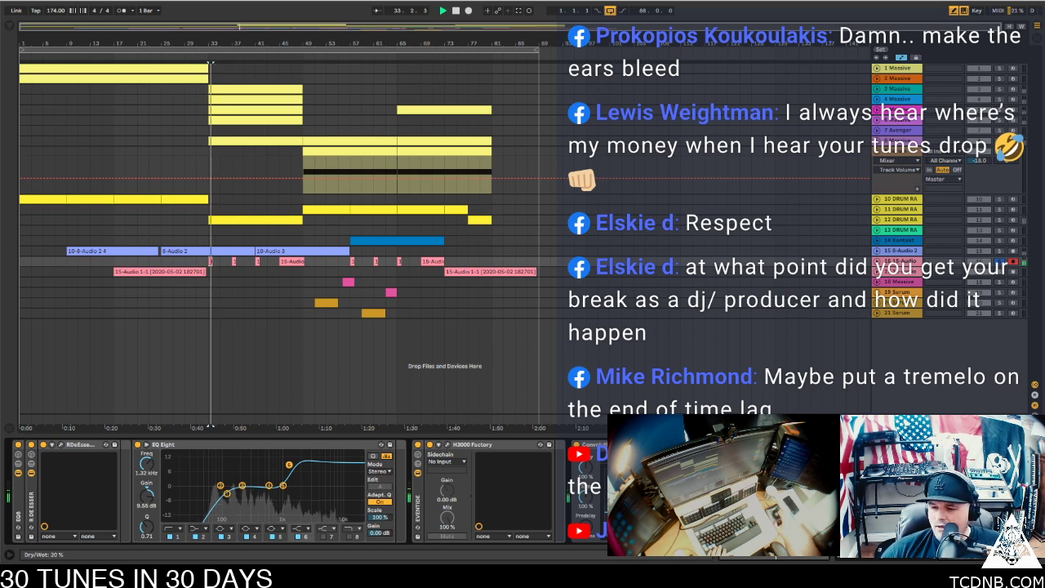
key(space)
key(space)
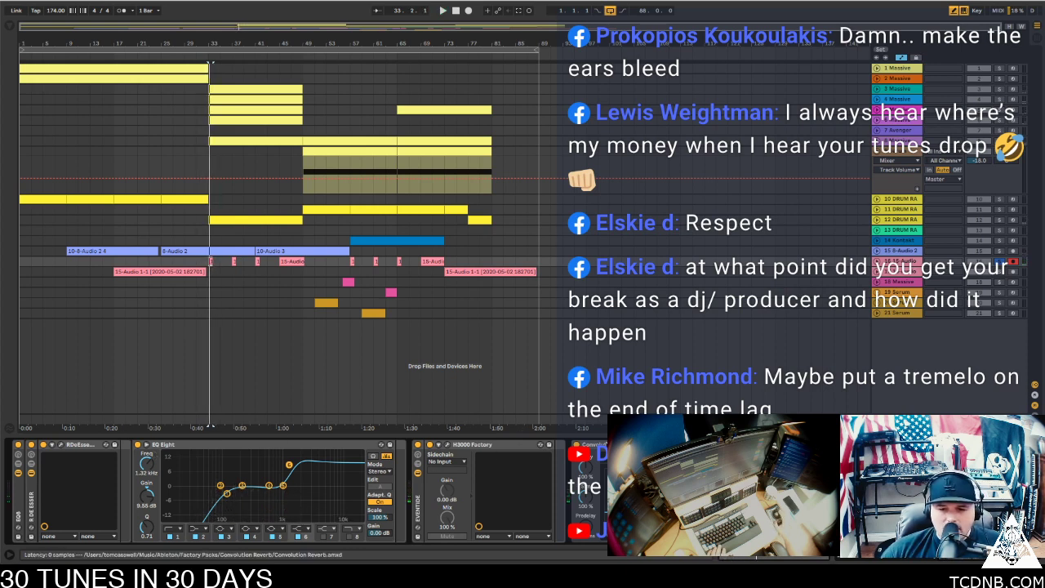
Audition soloed track 16 from bar 33 and check the first short clip's sample settings
key(space)
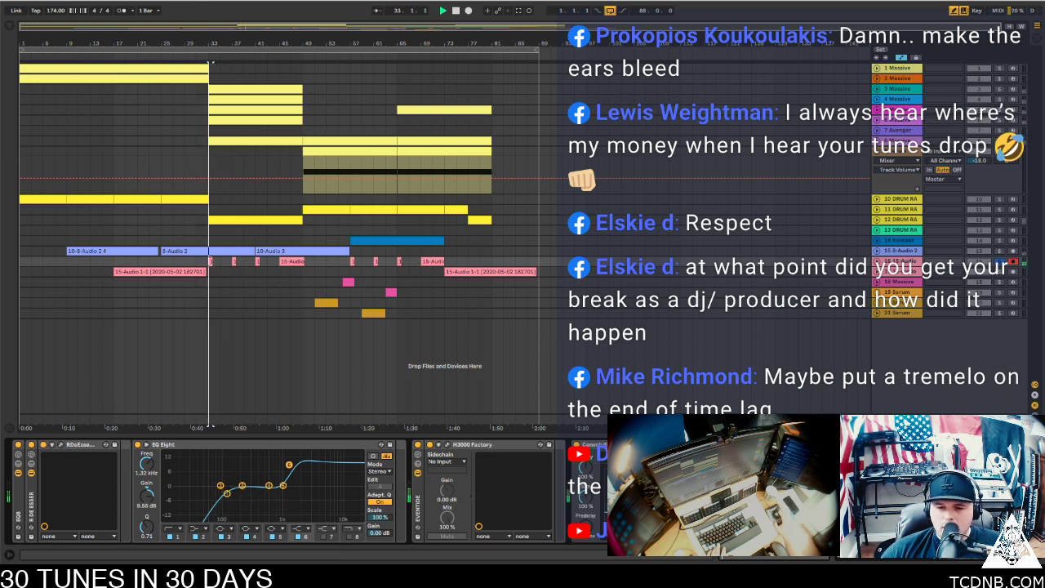
key(space)
double_click(210, 261)
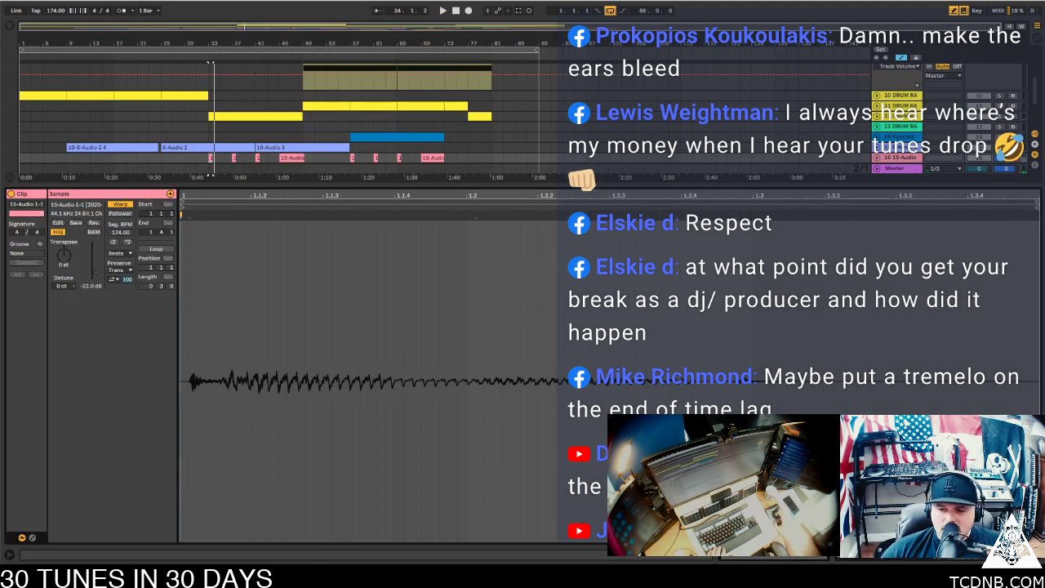
key(ctrl+alt+l)
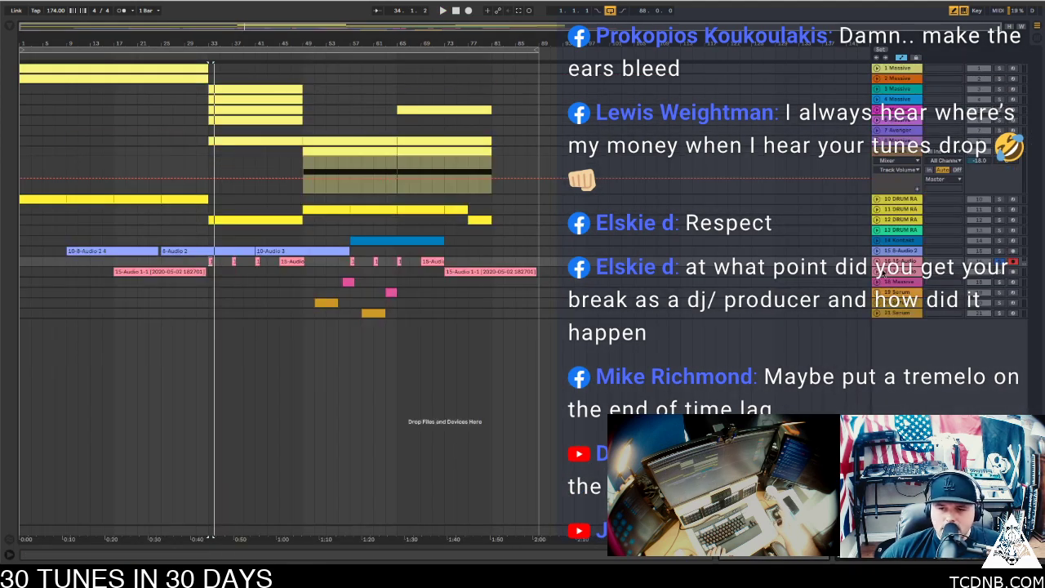
Unfold audio track 16 and add a fade-out over roughly the second half of its short clip at bar 33, auditioning it
key(u)
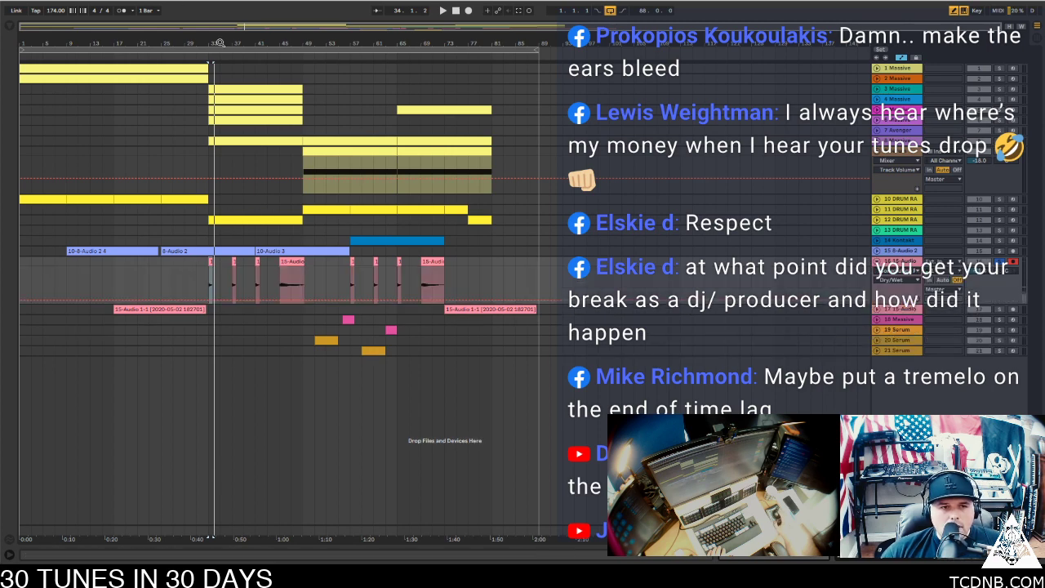
drag(207, 33, 403, 209)
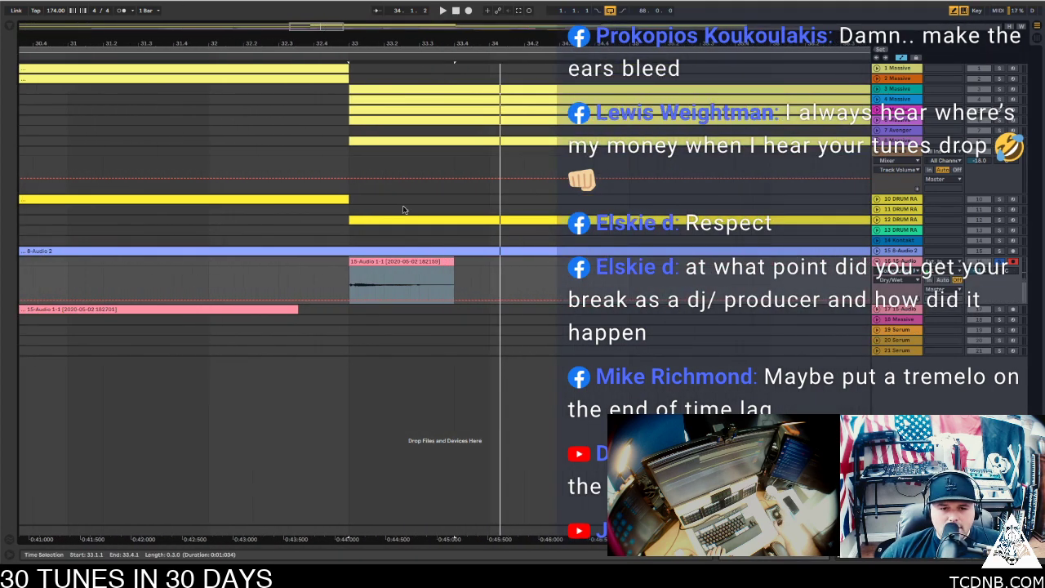
click(452, 272)
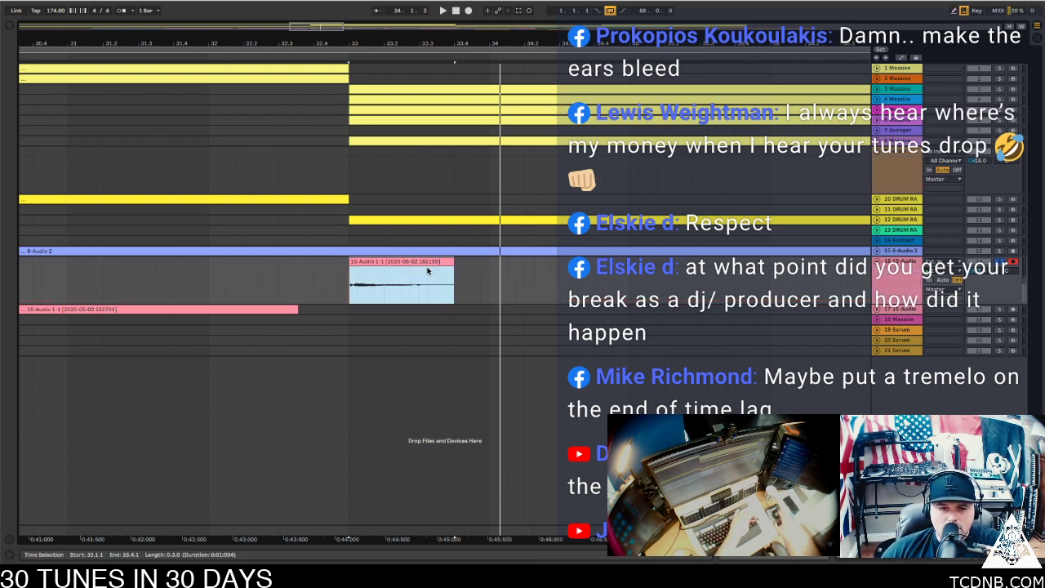
drag(452, 272, 418, 272)
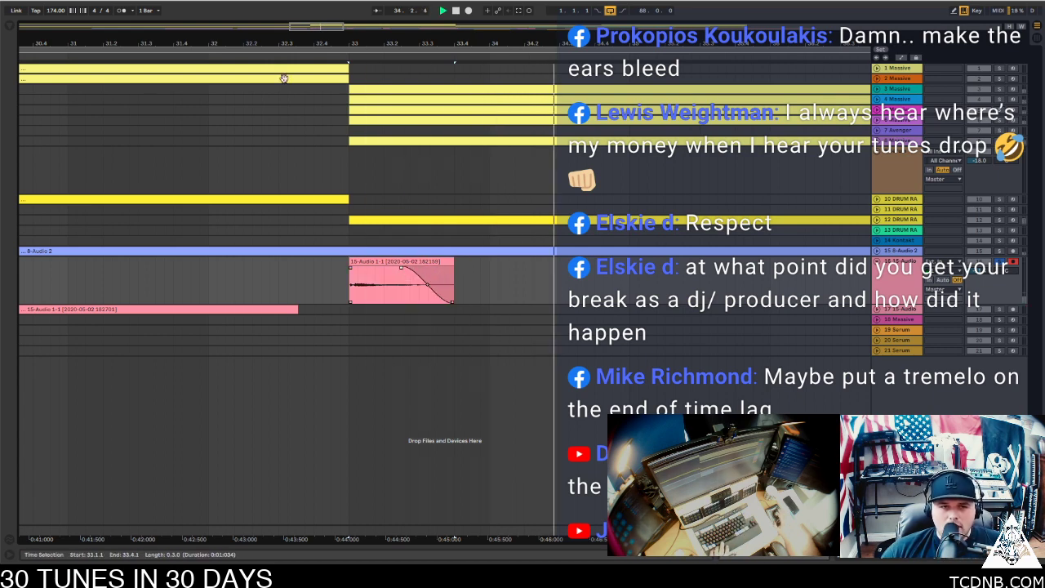
key(space)
drag(315, 30, 370, 42)
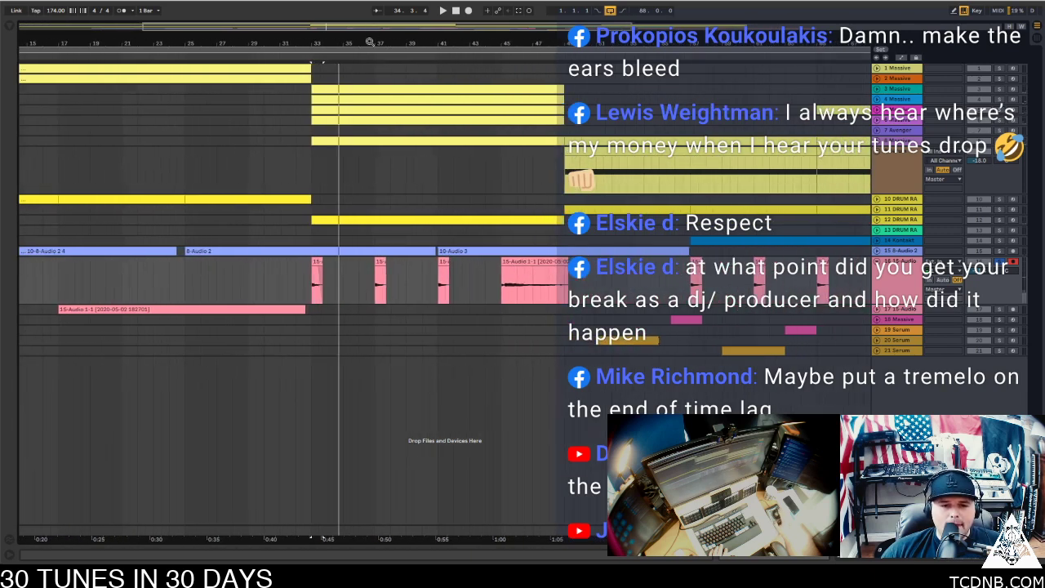
Recheck the sample view of the faded bar 33 clip and audition the long clip at bar 45
click(317, 262)
double_click(317, 261)
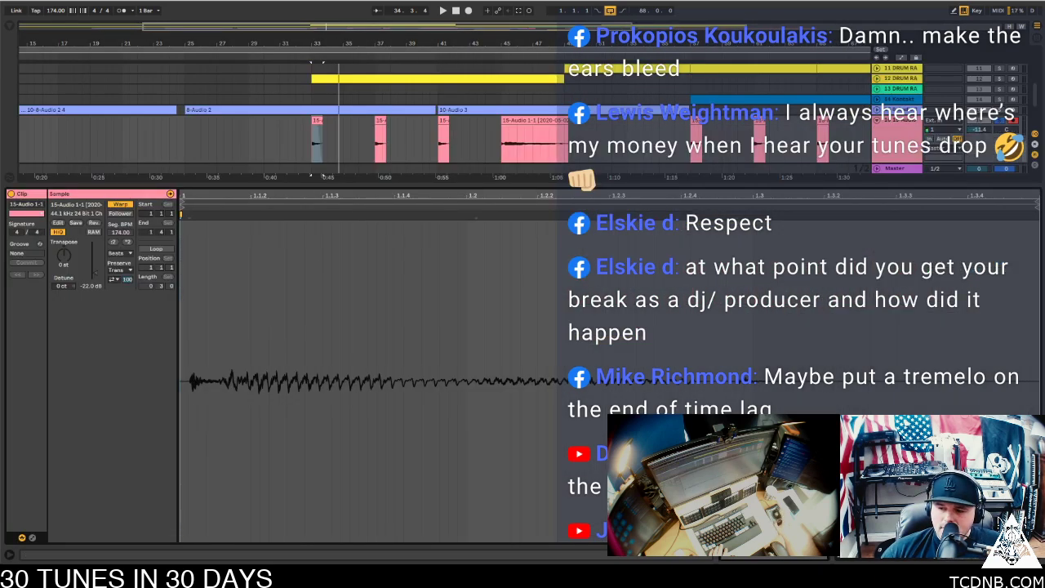
key(ctrl+alt+l)
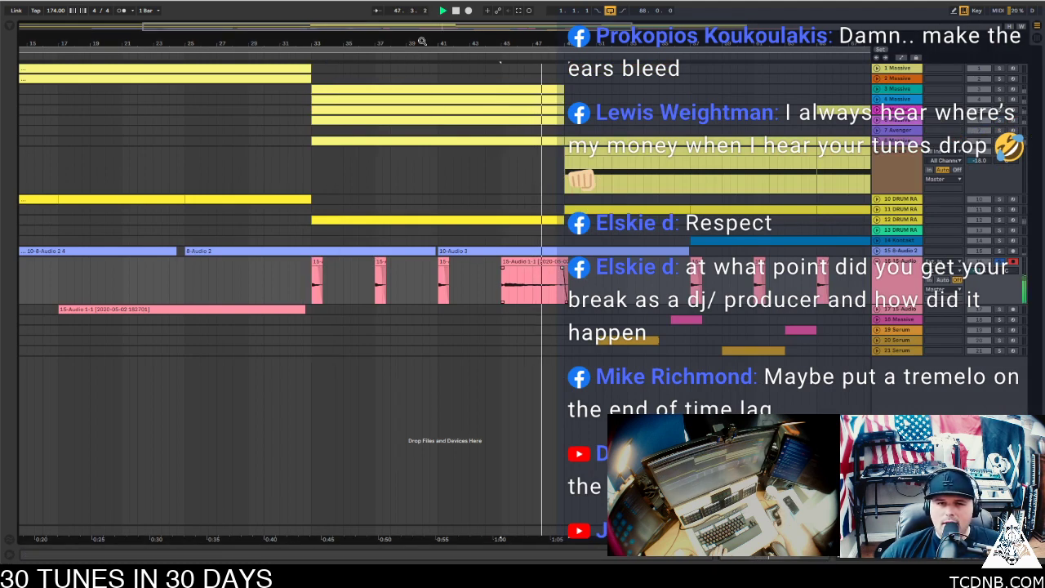
Copy track 16's long clip from bar 45 over the clip at bar 69, and unsolo the track
drag(419, 41, 312, 28)
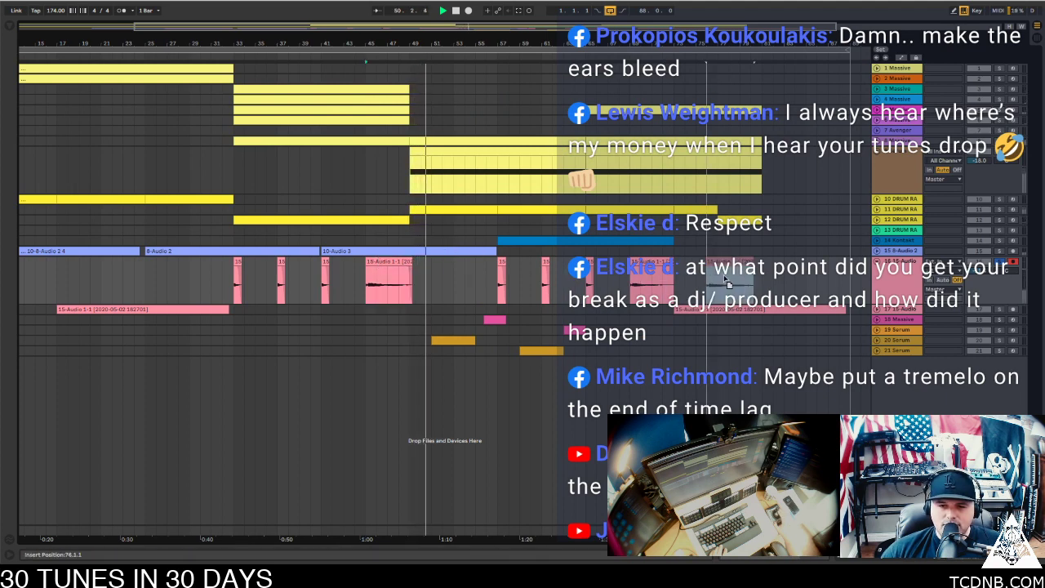
click(636, 282)
drag(633, 282, 676, 282)
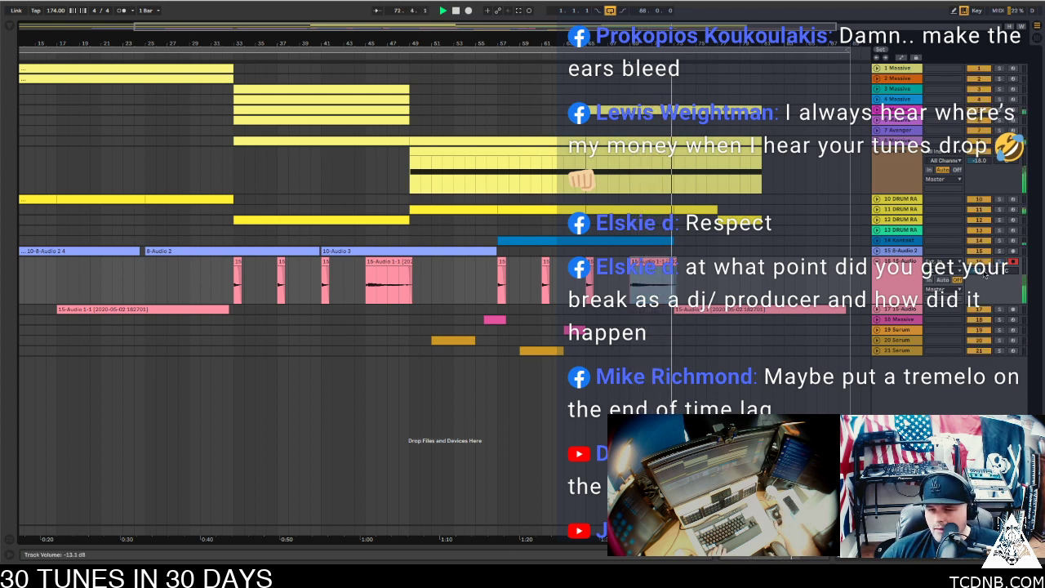
Set the arrangement loop to run from bar 49 to bar 81
double_click(397, 28)
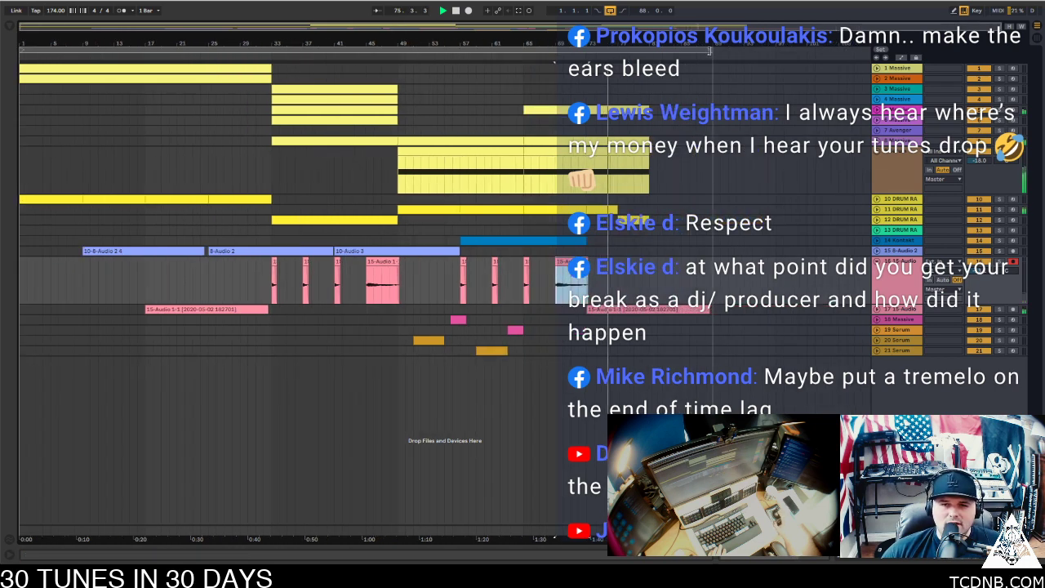
drag(710, 51, 634, 55)
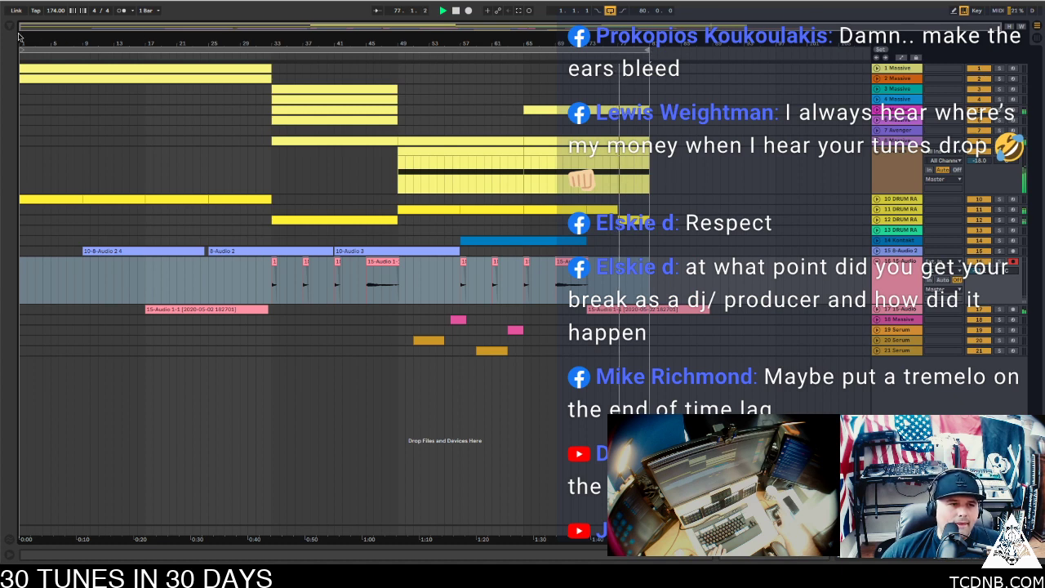
drag(23, 52, 398, 49)
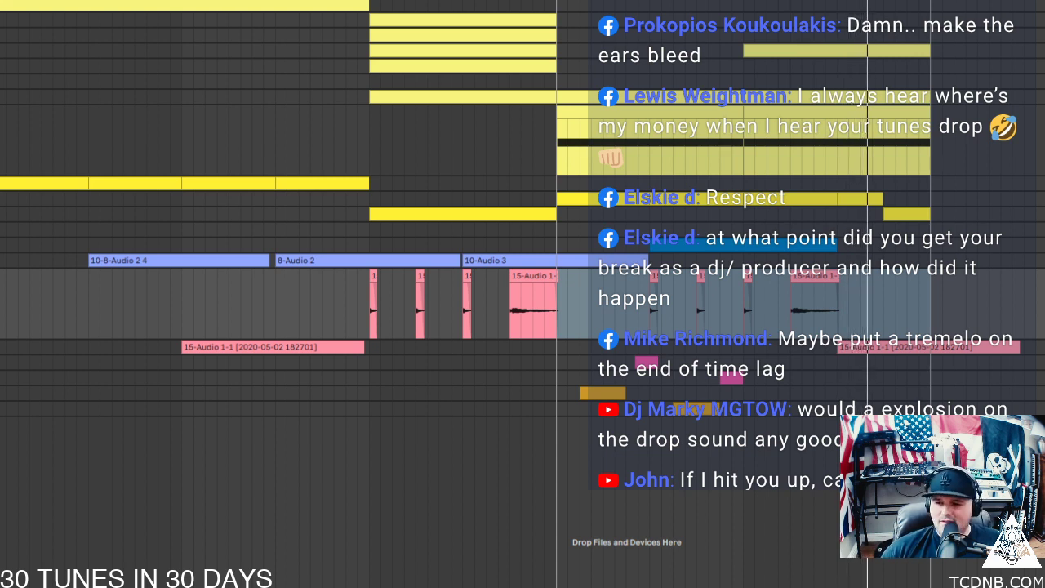
Unfold audio track 17 and extend the loop's end past bar 89
key(u)
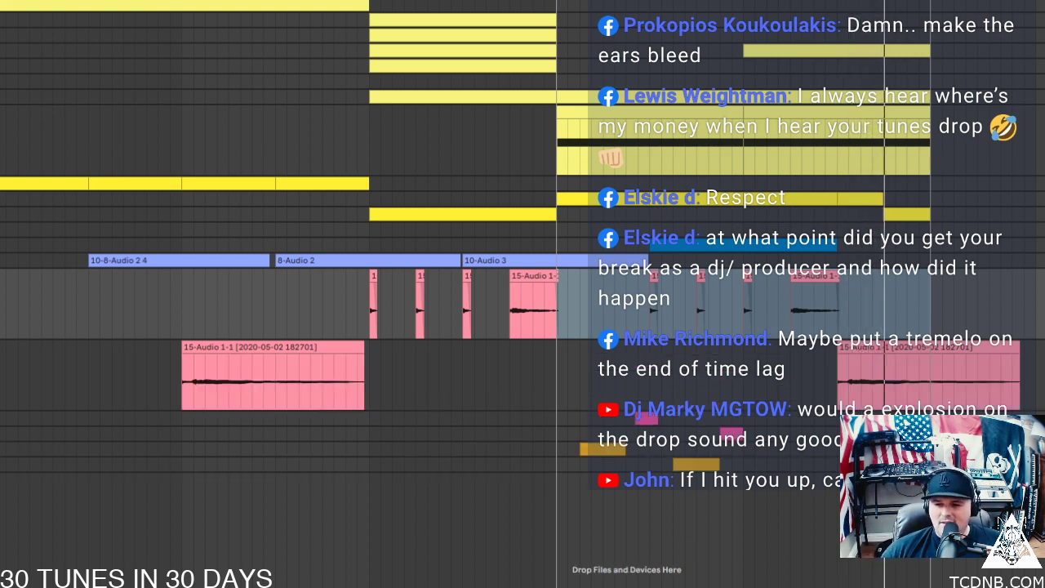
mouse_move(906, 350)
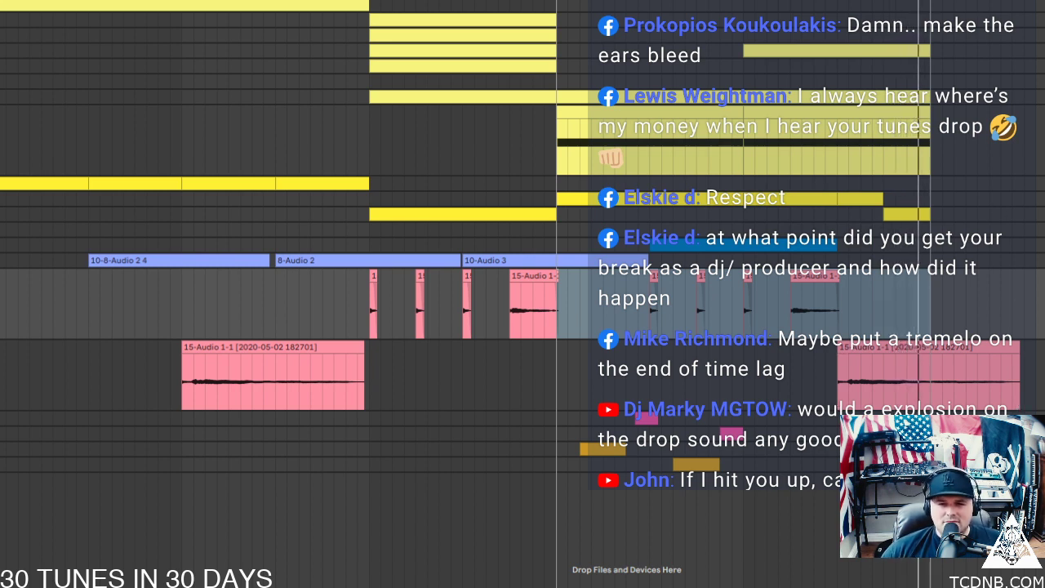
drag(928, 2, 1044, 1)
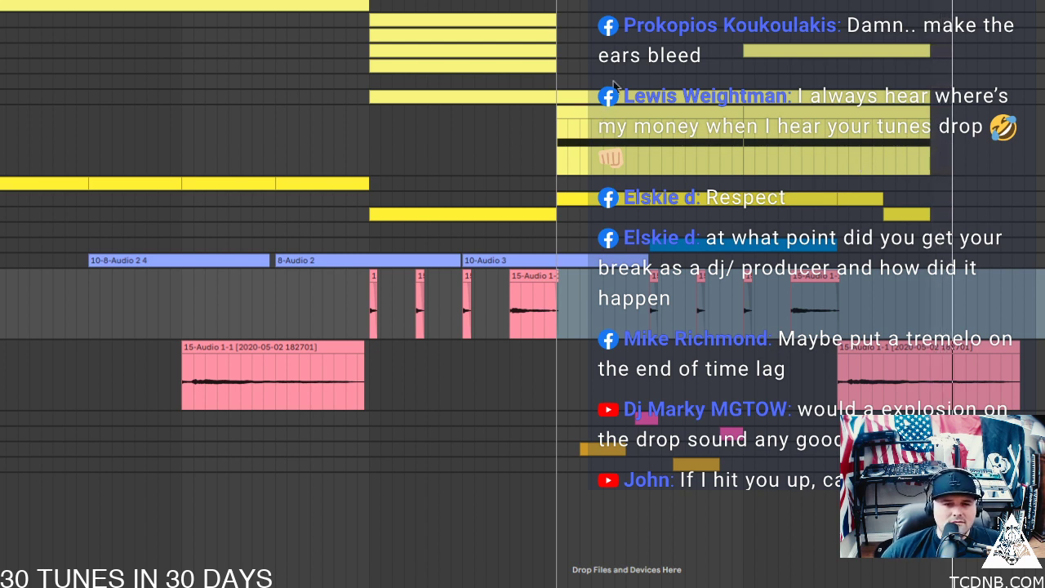
Copy track 11's drum rack clips from bar 49 to start at bar 81
click(591, 198)
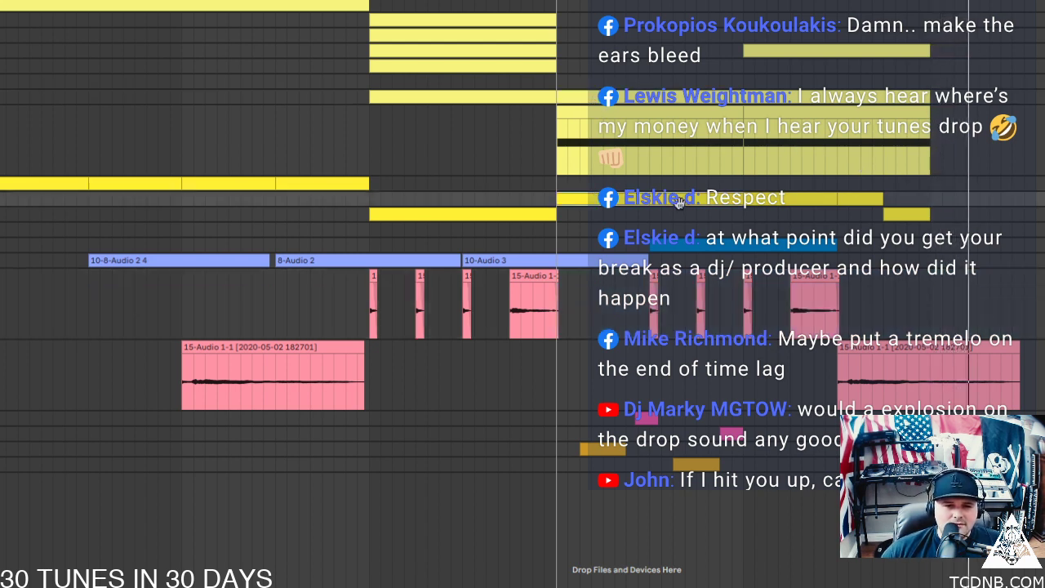
drag(581, 200, 952, 201)
key(space)
key(space)
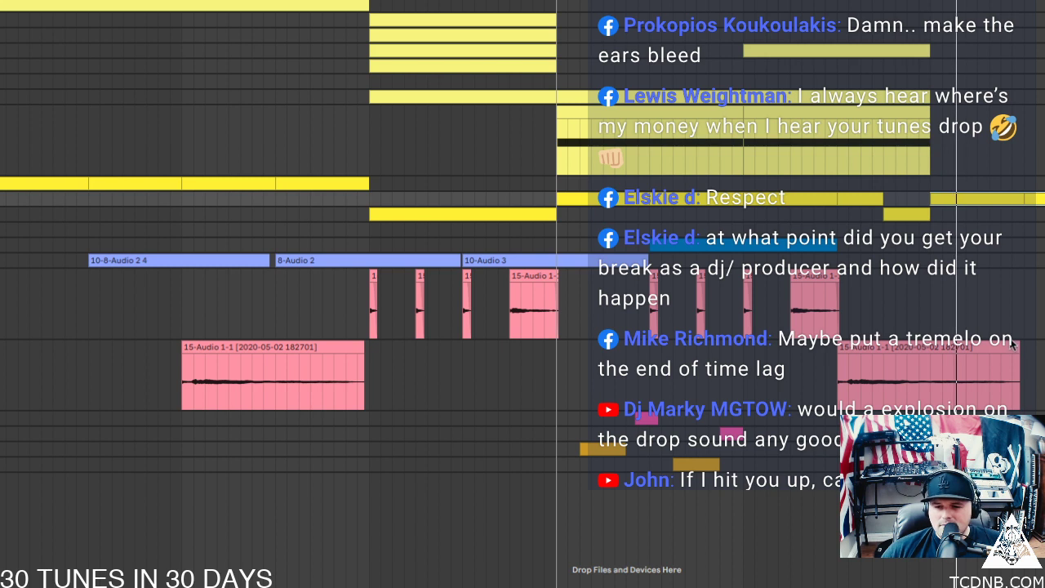
Shorten track 17's second audio clip so it ends at bar 81, and play from its start
key(space)
drag(1019, 350, 930, 349)
key(space)
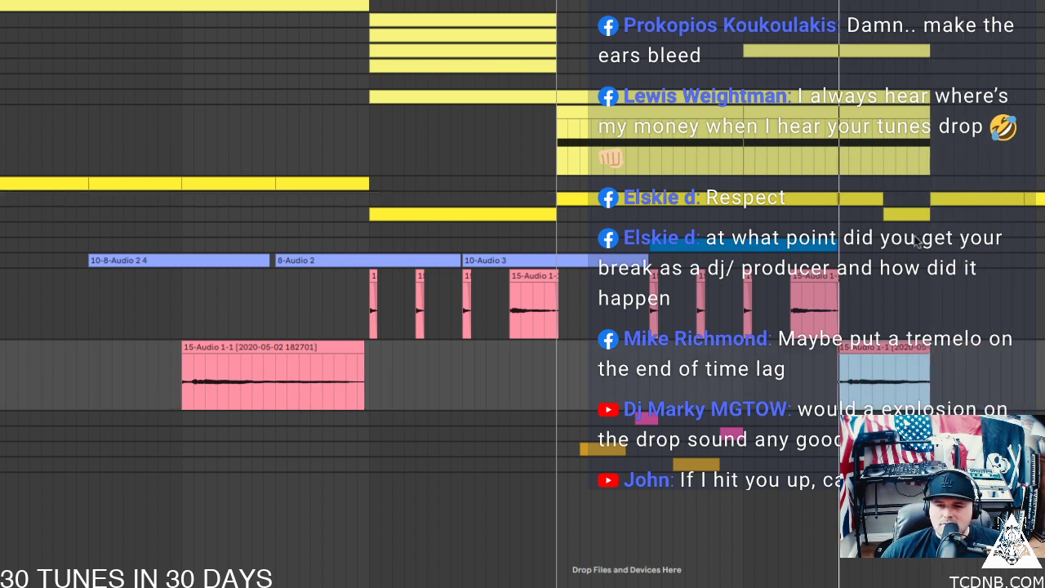
Record new audio onto track 15 from bar 57 to about bar 73, and move the Kontakt clip to start at bar 73
click(657, 258)
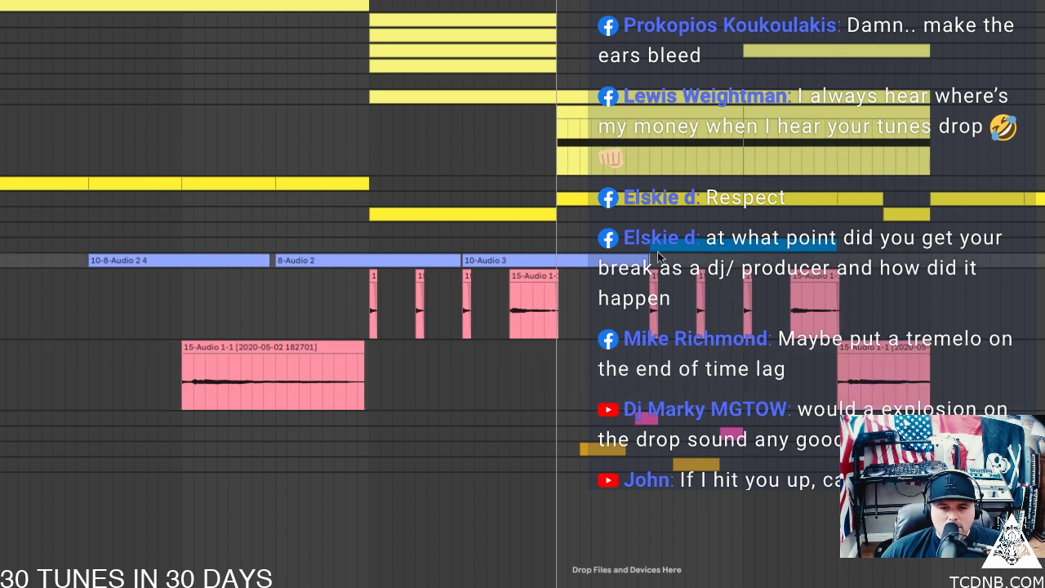
key(space)
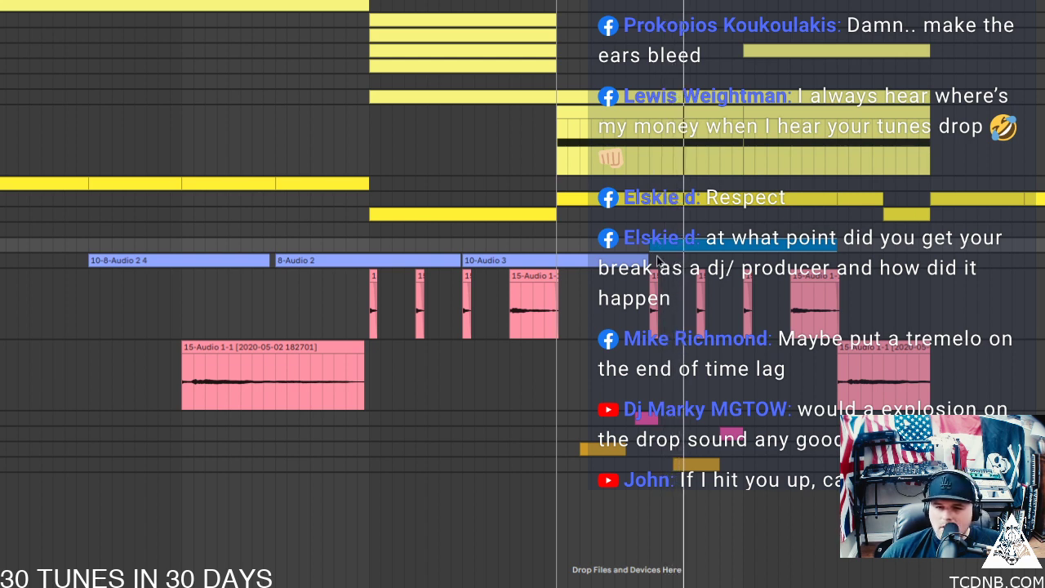
key(space)
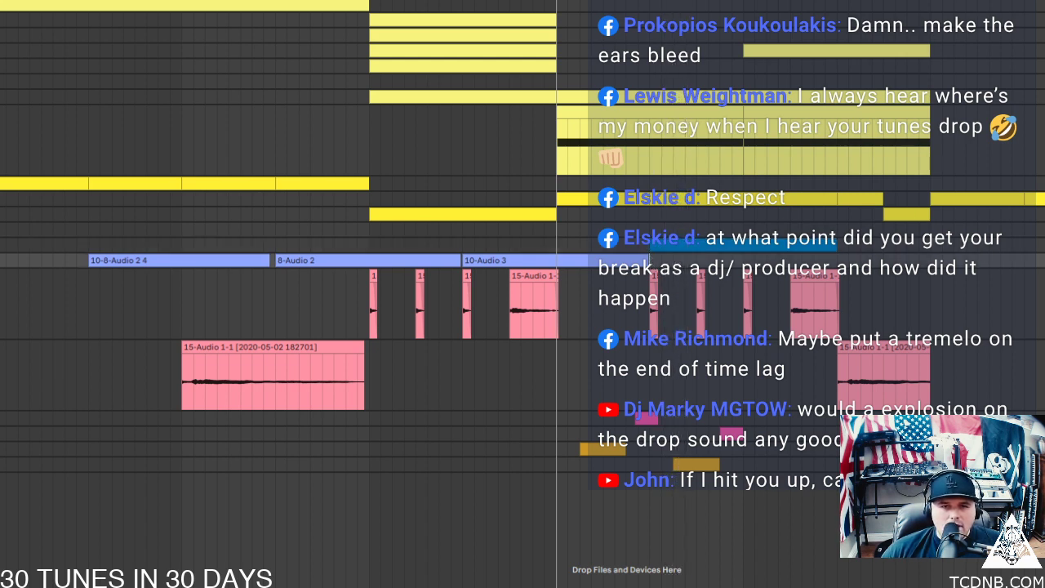
key(space)
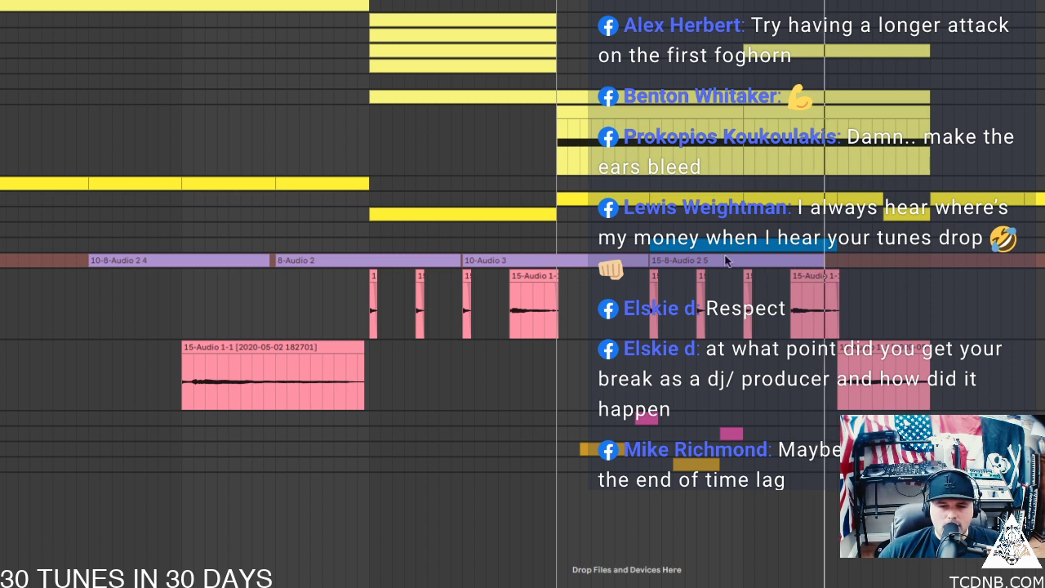
drag(715, 249, 895, 246)
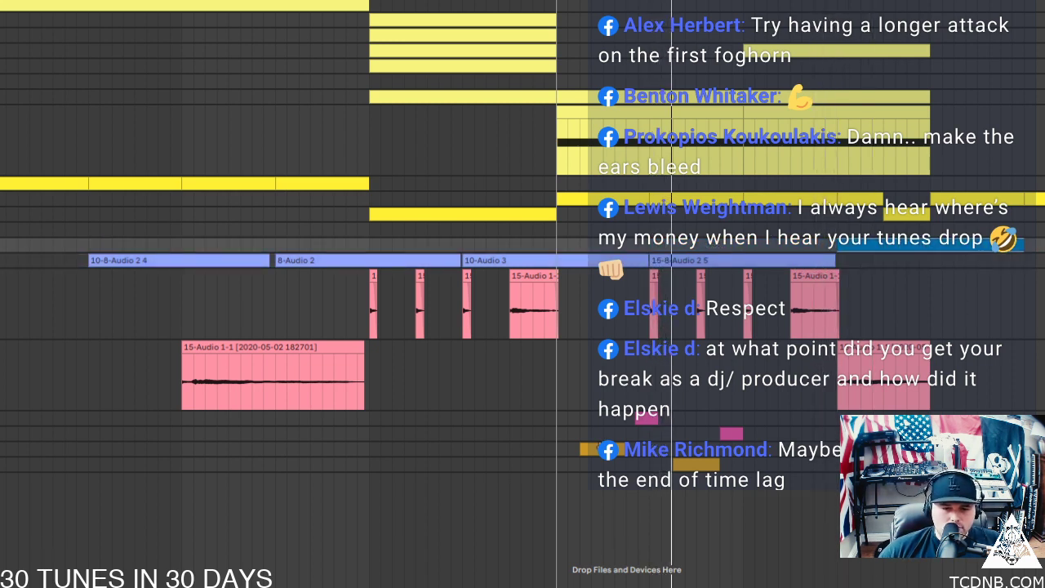
Lengthen the attack of LFO 1 in track 20's Serum by moving its peak later, audition the sound and close the plugin
click(581, 450)
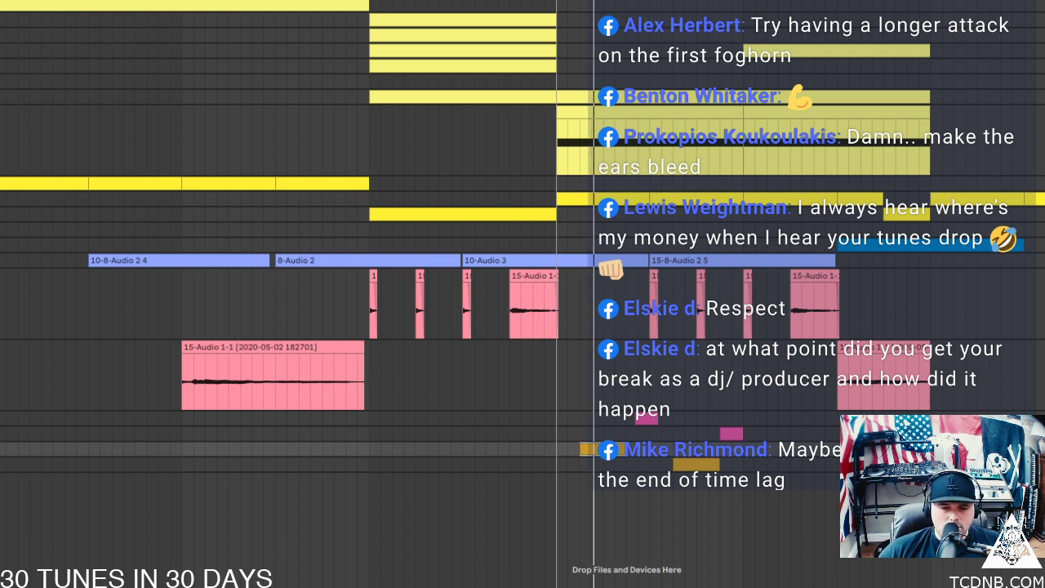
key(shift+Tab)
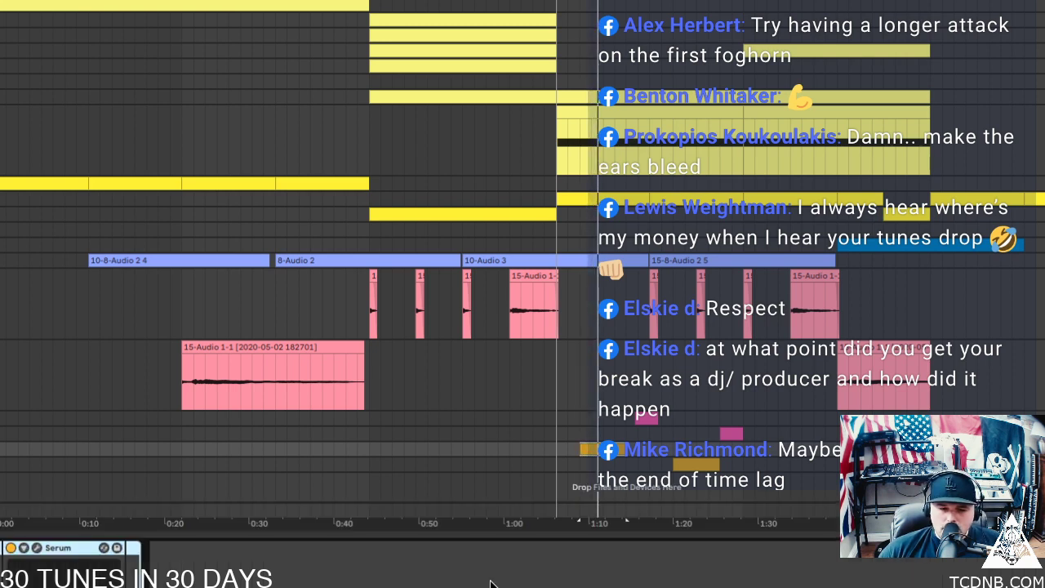
click(37, 549)
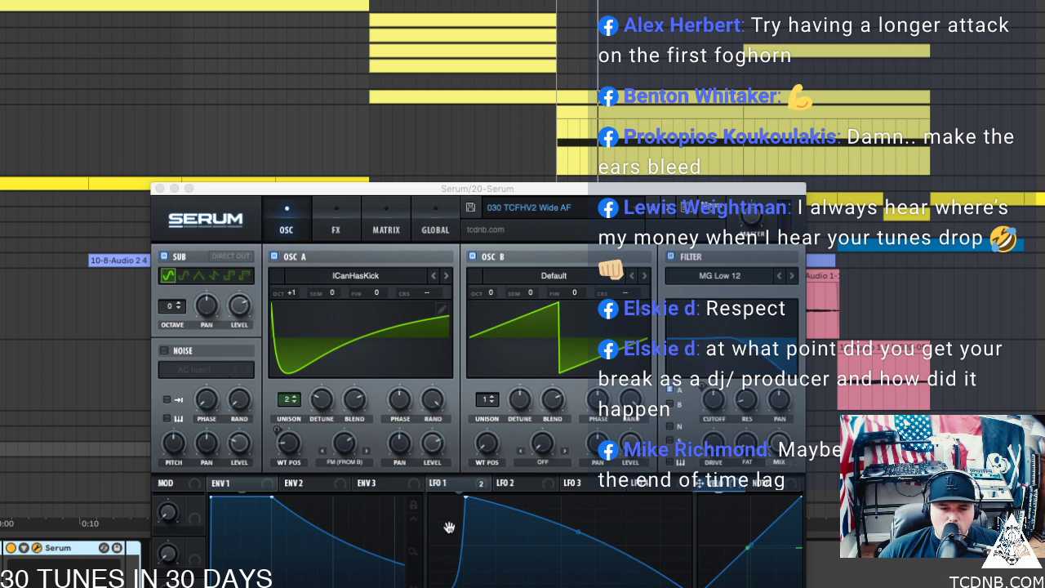
click(451, 485)
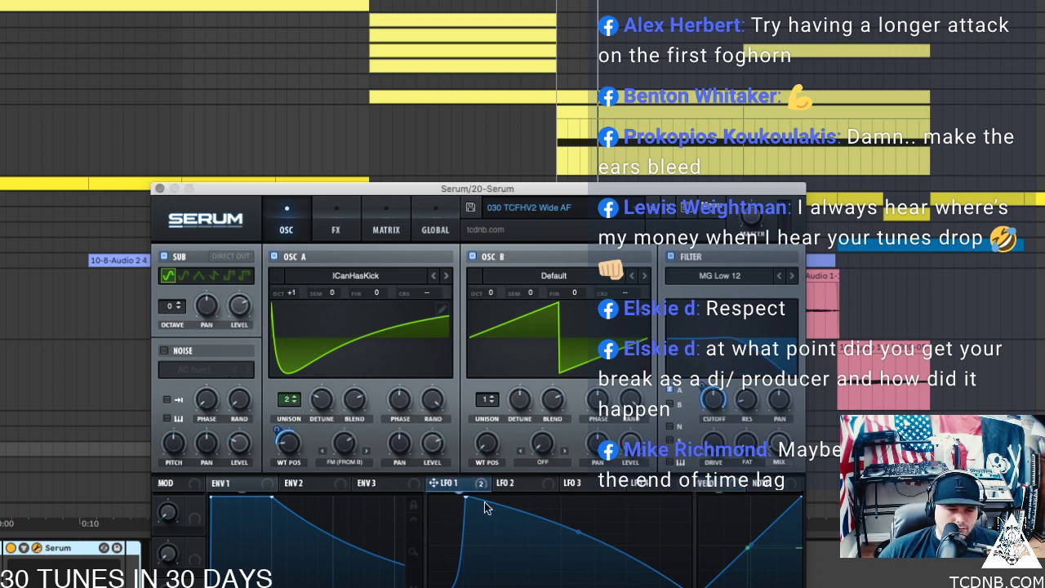
key(space)
drag(466, 495, 502, 494)
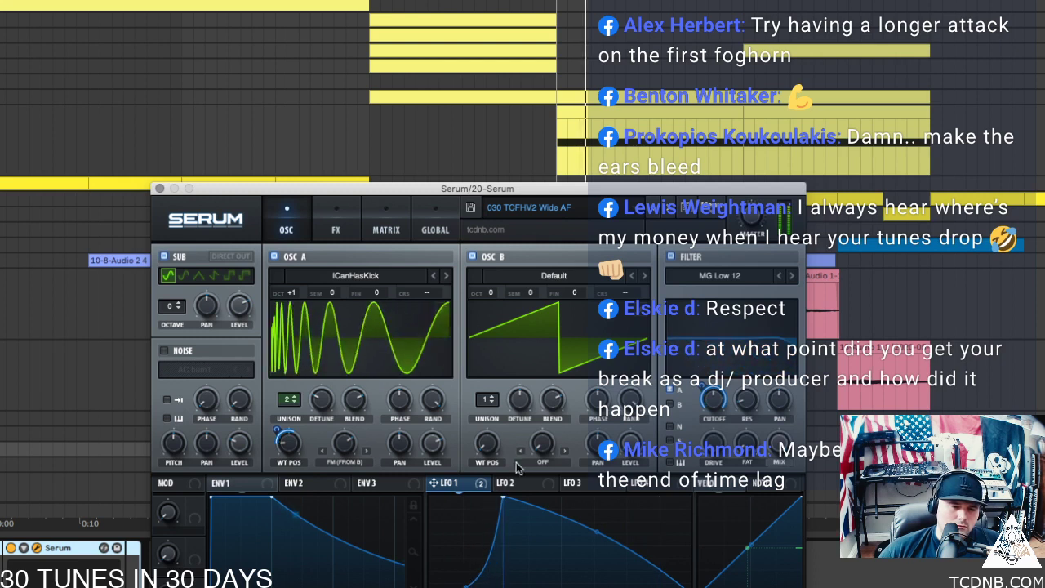
click(160, 189)
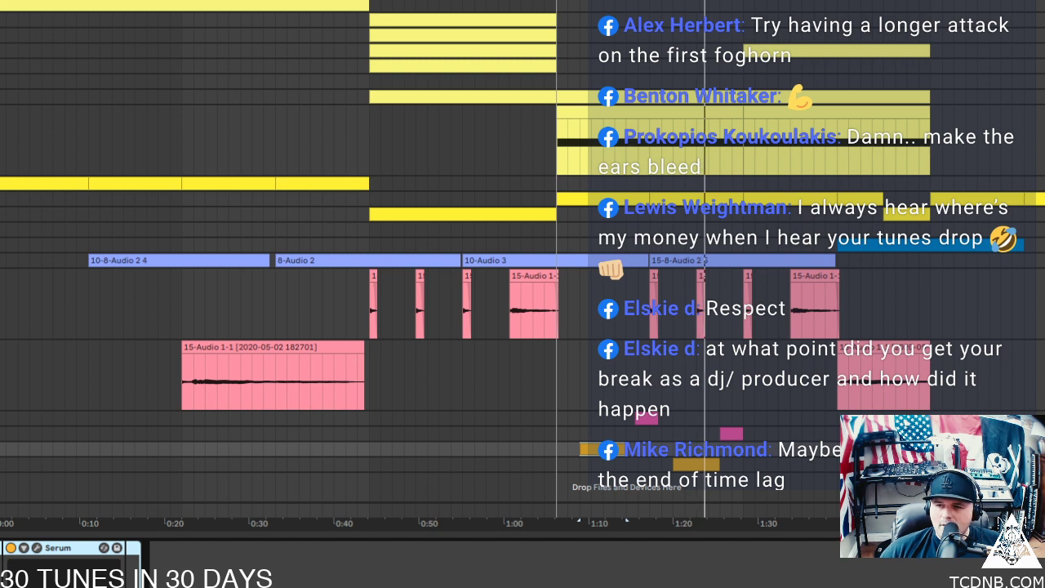
Inspect the Serum patch on the unfolded track directly above drum rack track 10, then close it
click(1040, 139)
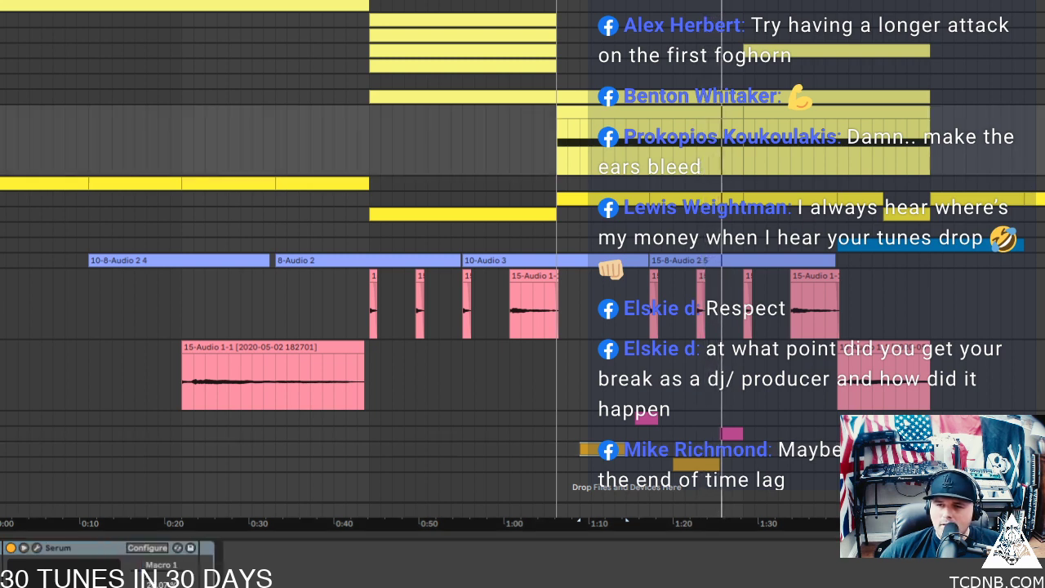
click(37, 548)
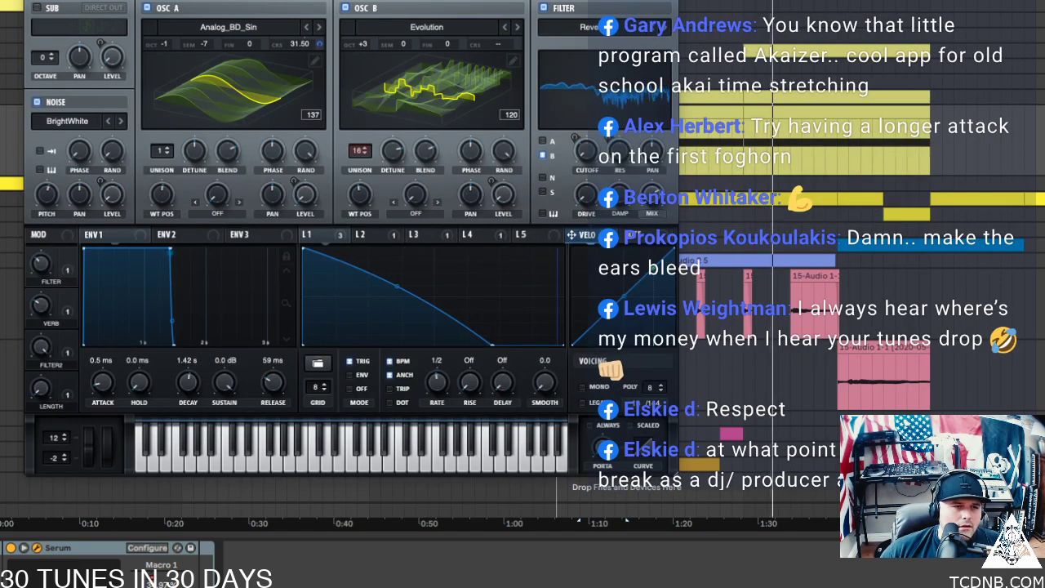
click(33, 2)
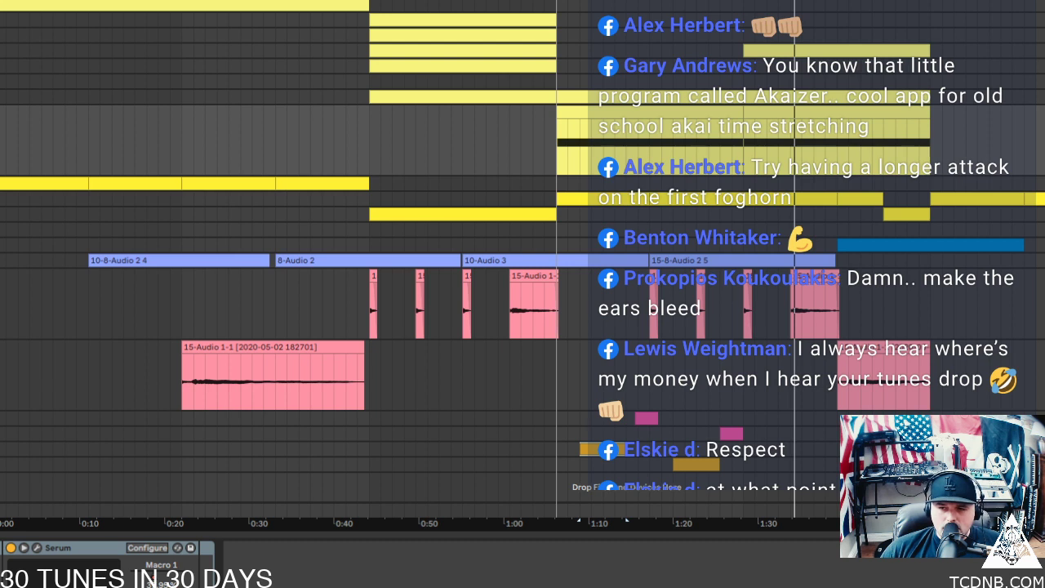
Play the arrangement from bar 33 and from bar 49 to audition the lead-in and the drop
click(599, 109)
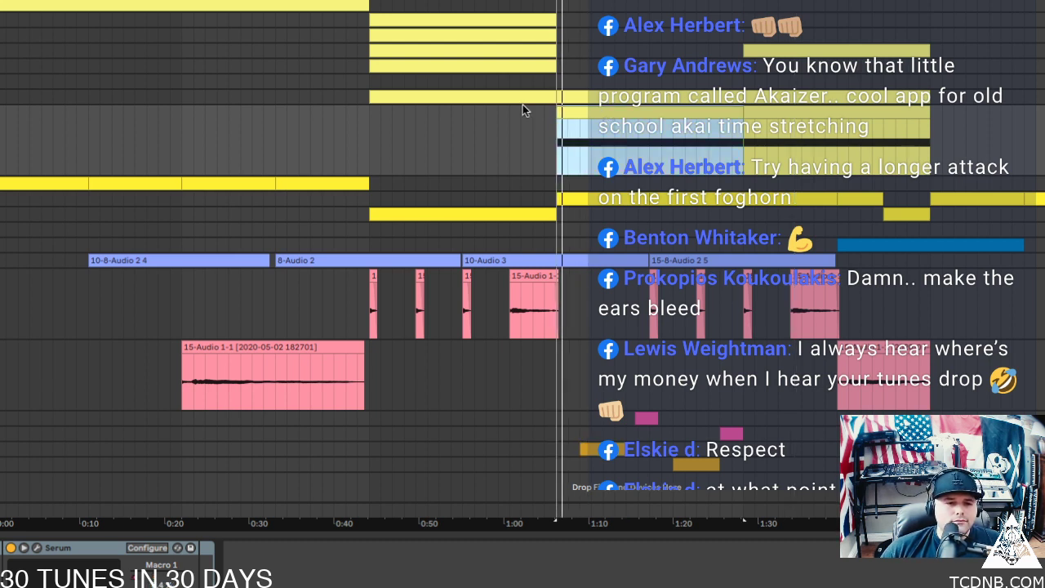
key(space)
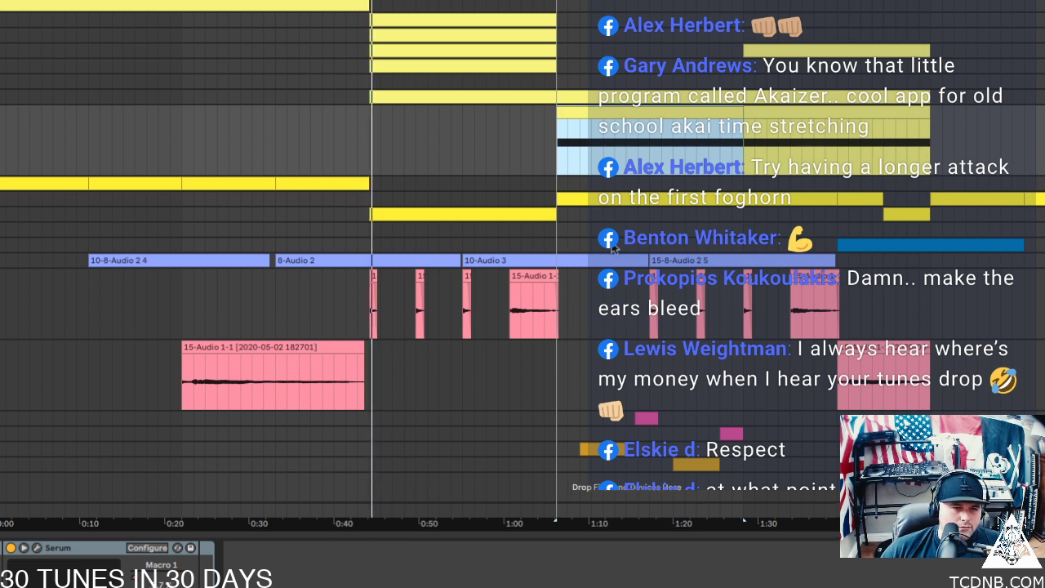
click(368, 518)
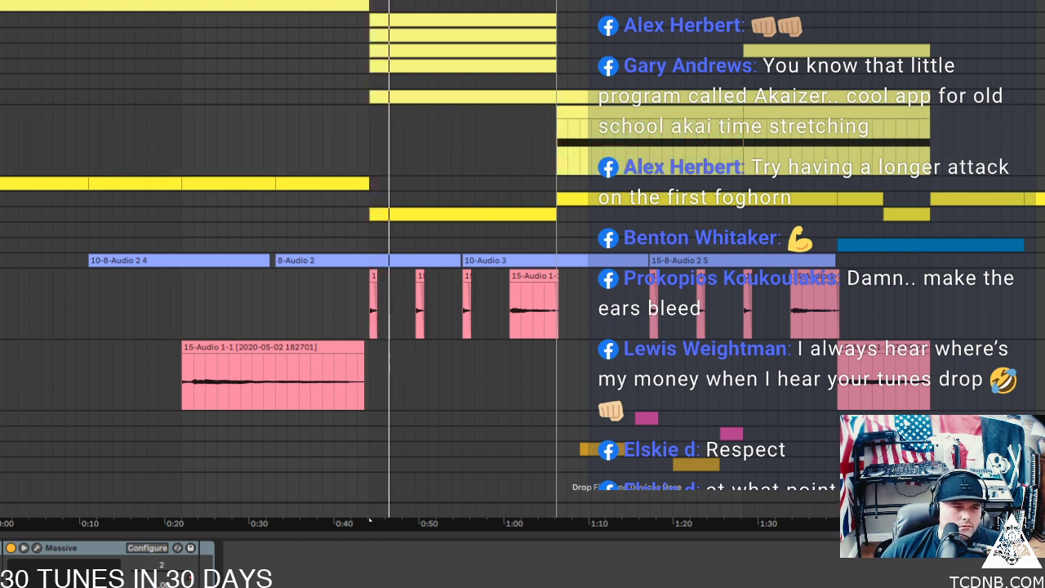
click(962, 6)
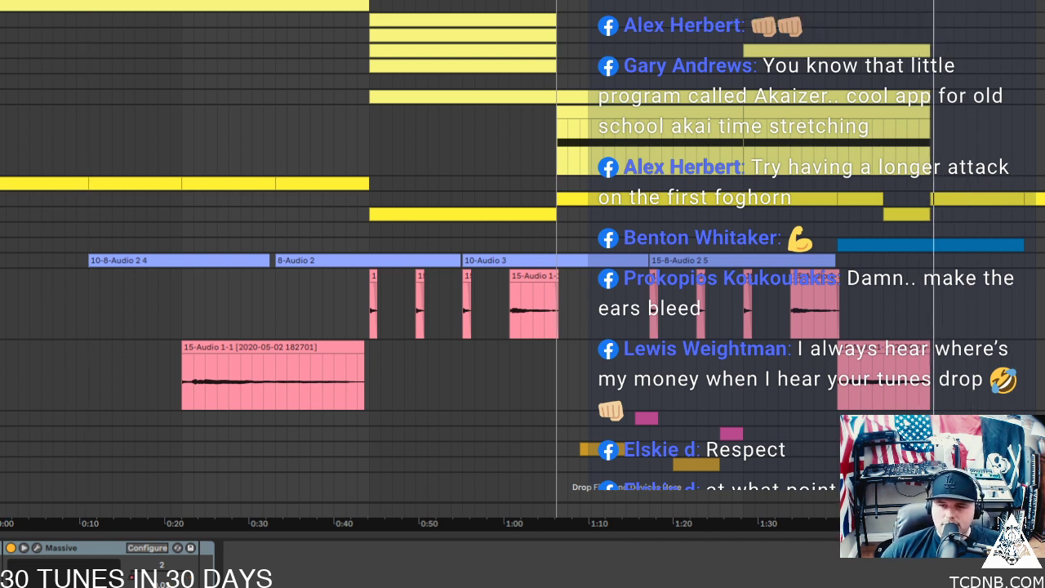
scroll(875, 10, down, 1)
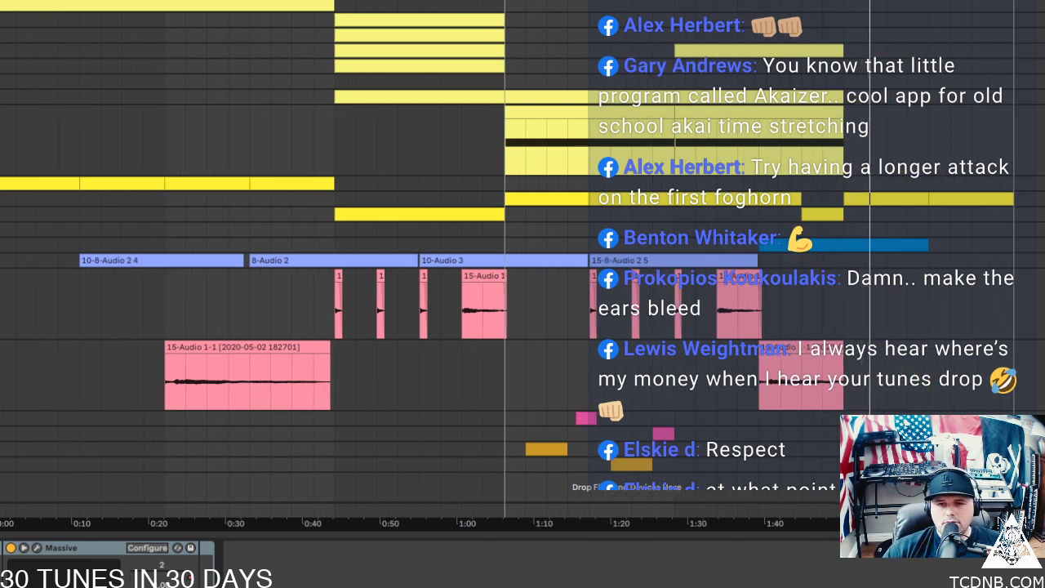
click(524, 96)
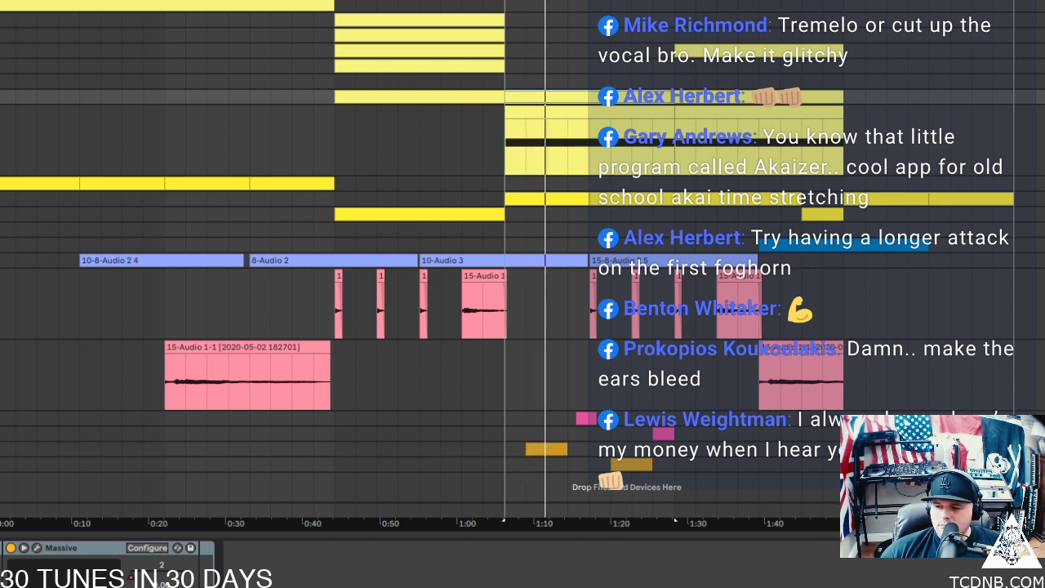
Duplicate audio track 16 and, on the copy, delete every clip except the one spanning bars 45 to 49
click(491, 275)
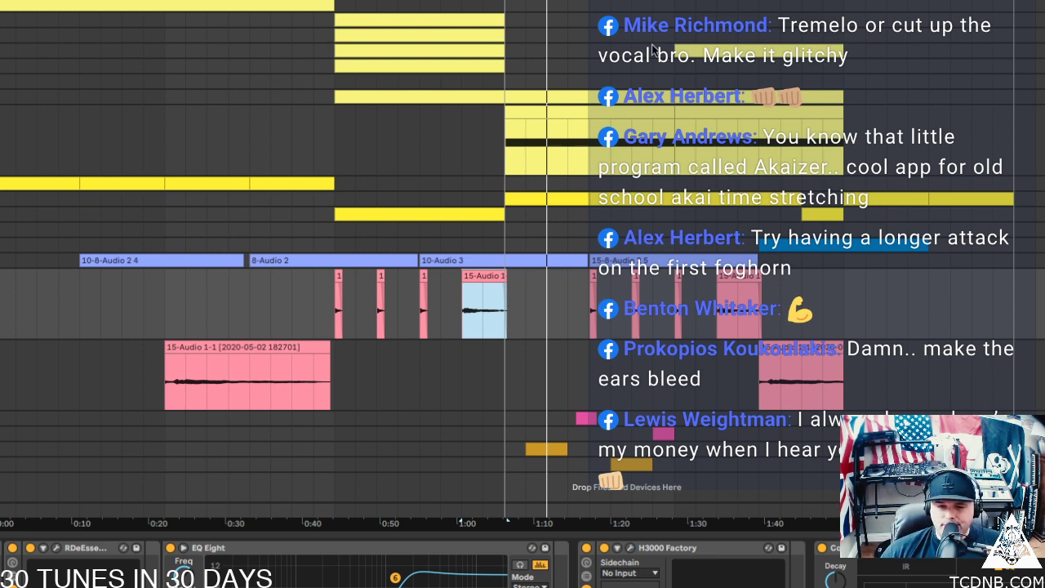
click(450, 313)
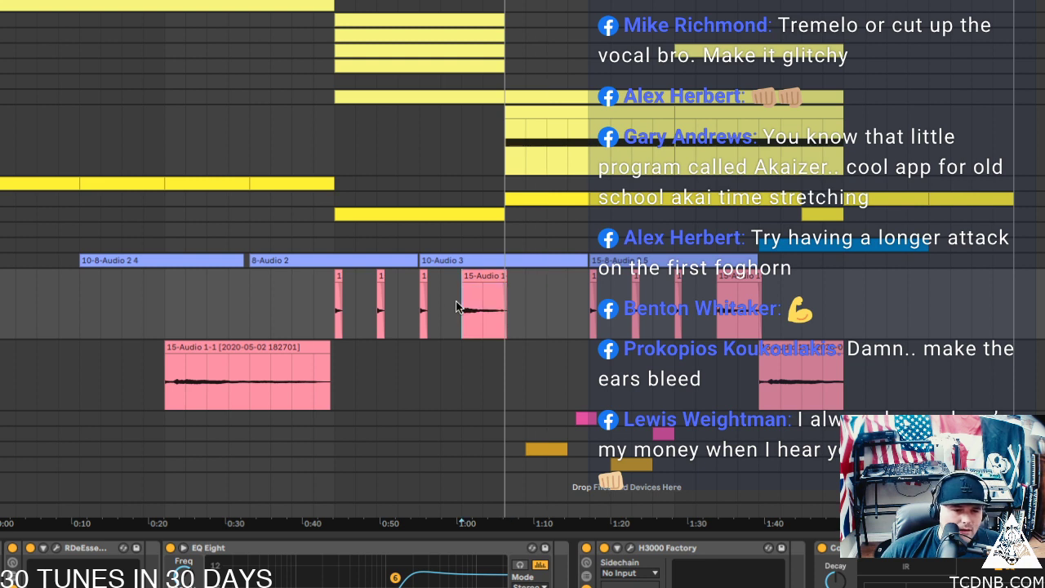
key(space)
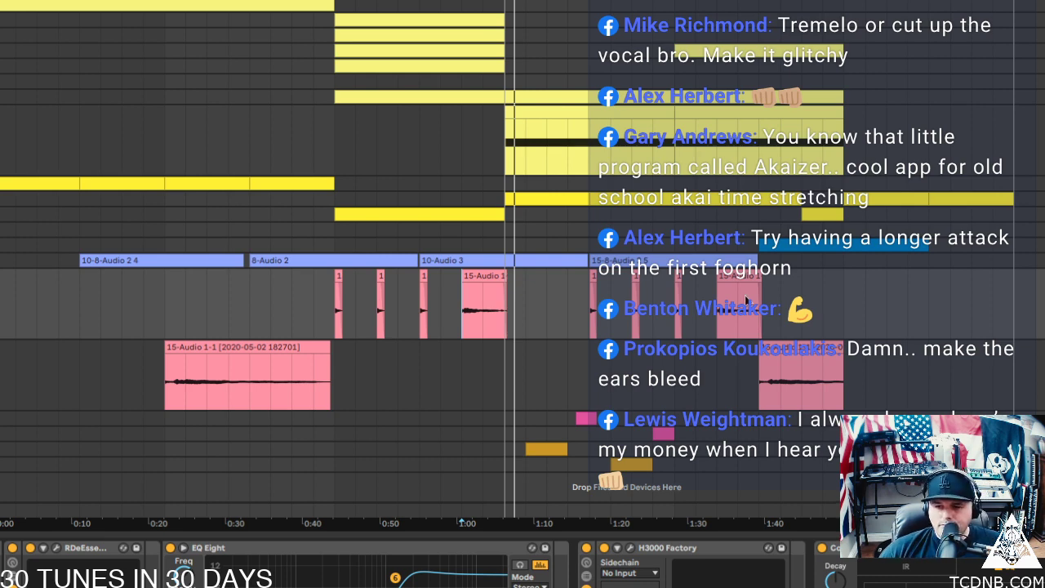
key(ctrl+d)
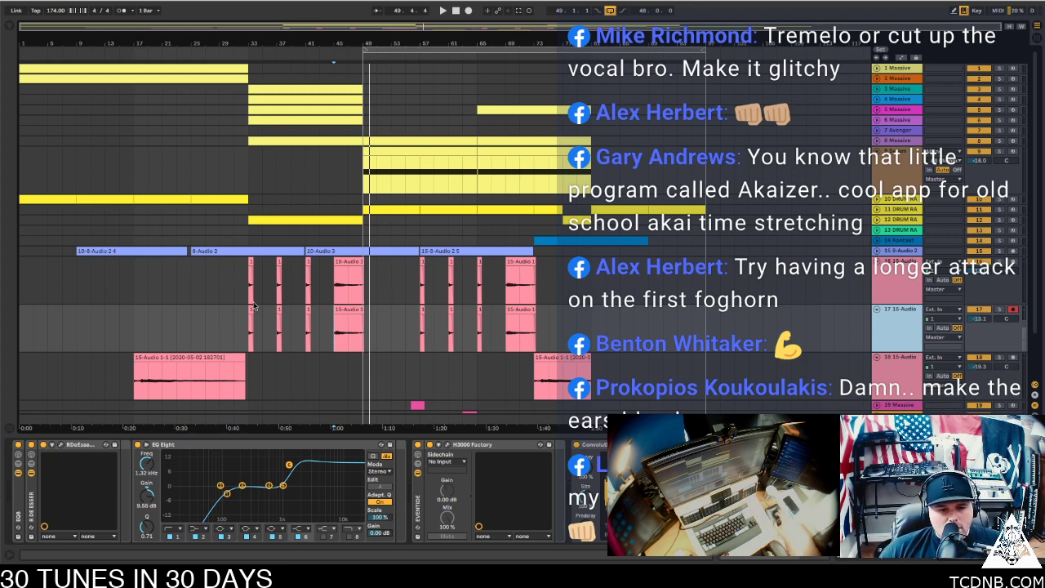
drag(204, 310, 321, 321)
drag(563, 327, 402, 324)
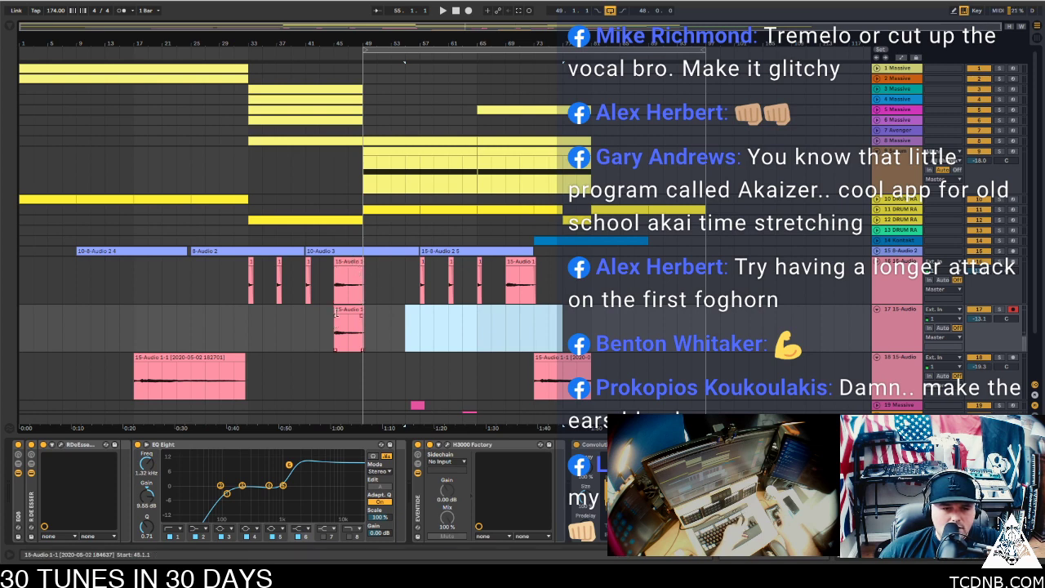
Trim track 17's clip to start at bar 47 and track 16's matching clip to end there, and audition track 17 soloed
drag(335, 316, 344, 310)
drag(361, 262, 351, 263)
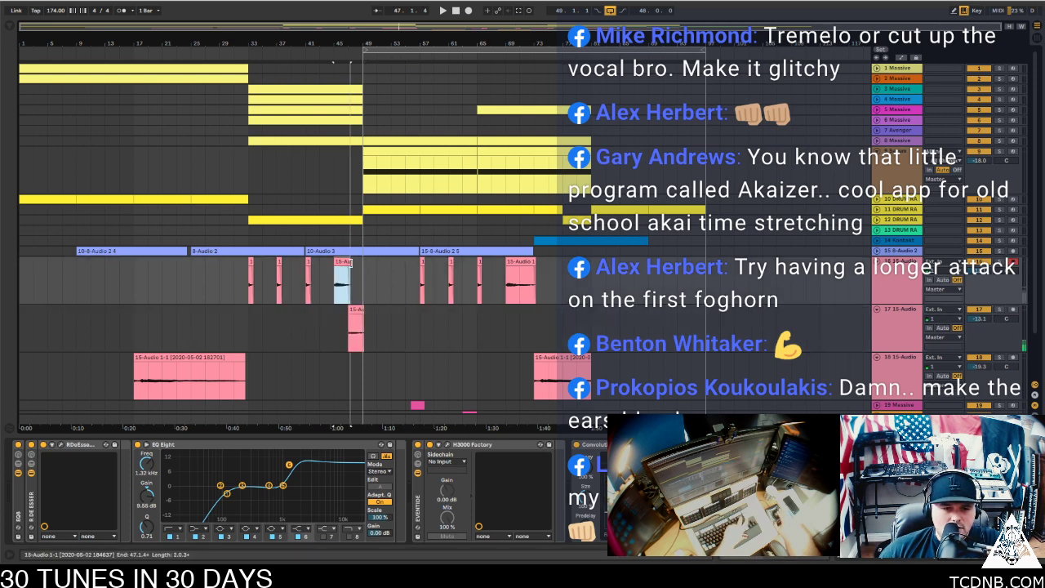
click(365, 317)
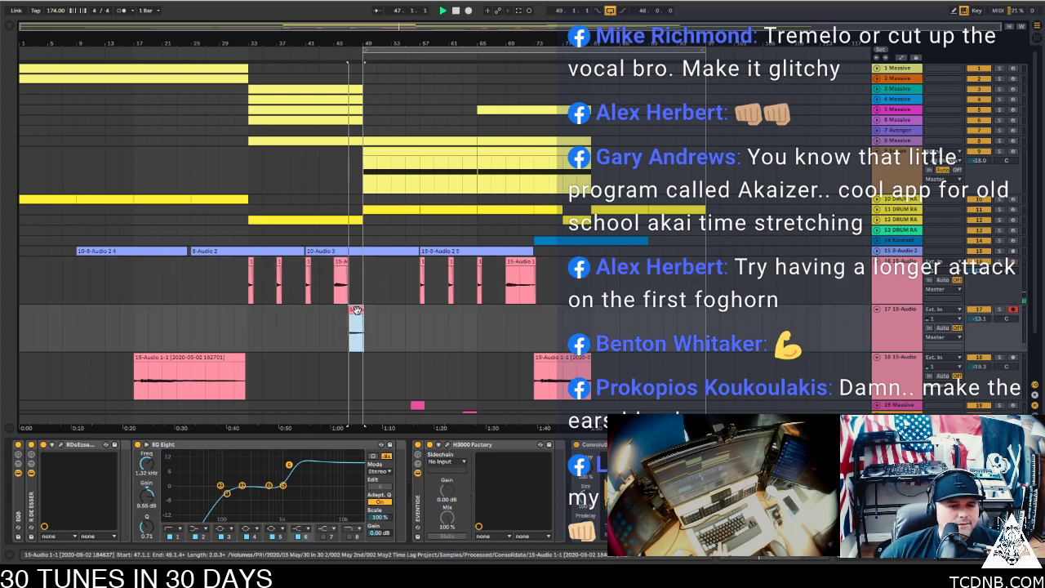
key(space)
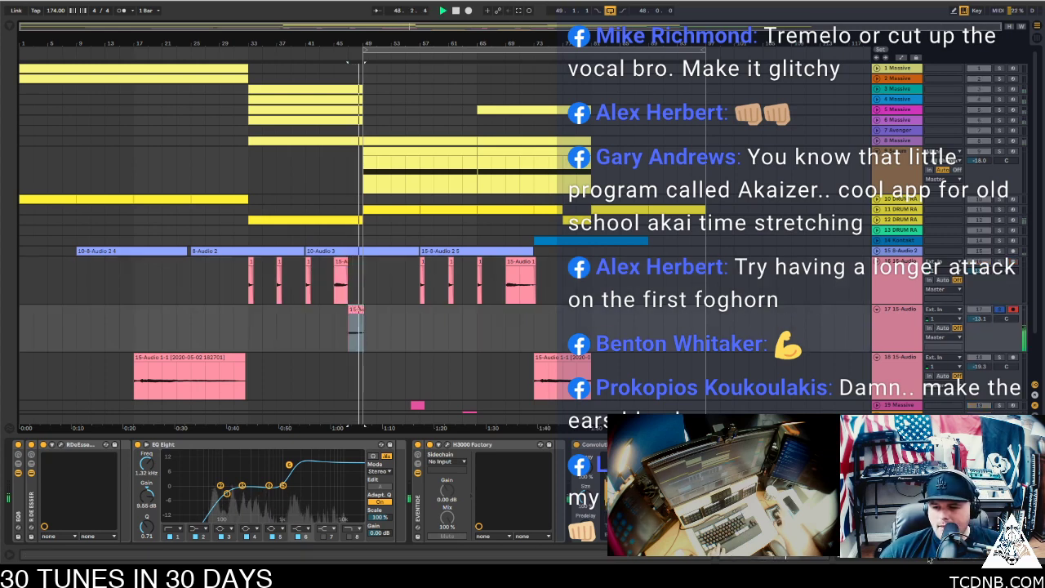
Fold the EQ Eight, H3000 Factory, Convolution Reverb, FF Pro-L and OTT devices in track 17's chain
scroll(306, 490, right, 1)
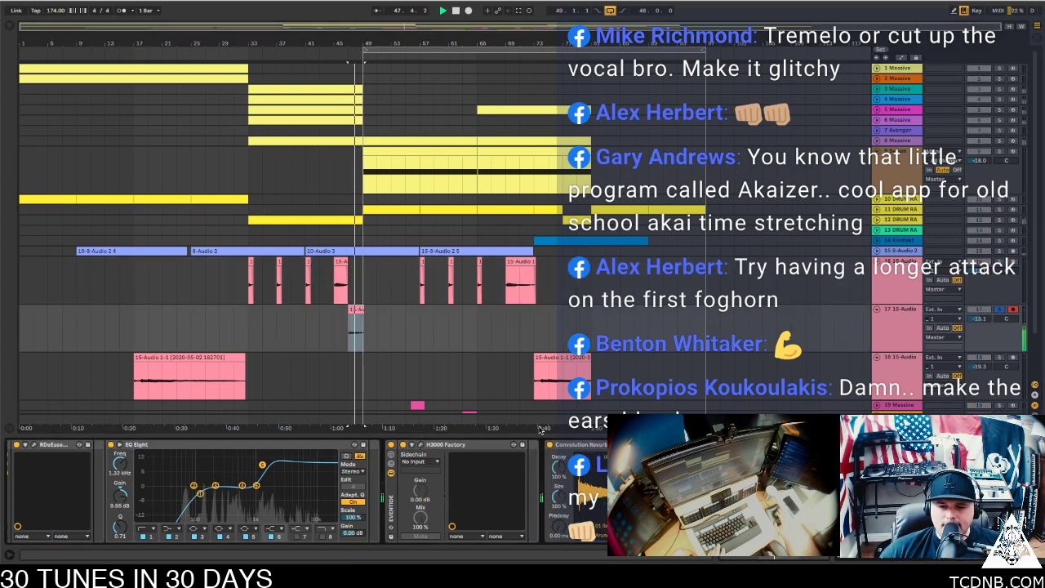
double_click(242, 447)
double_click(243, 448)
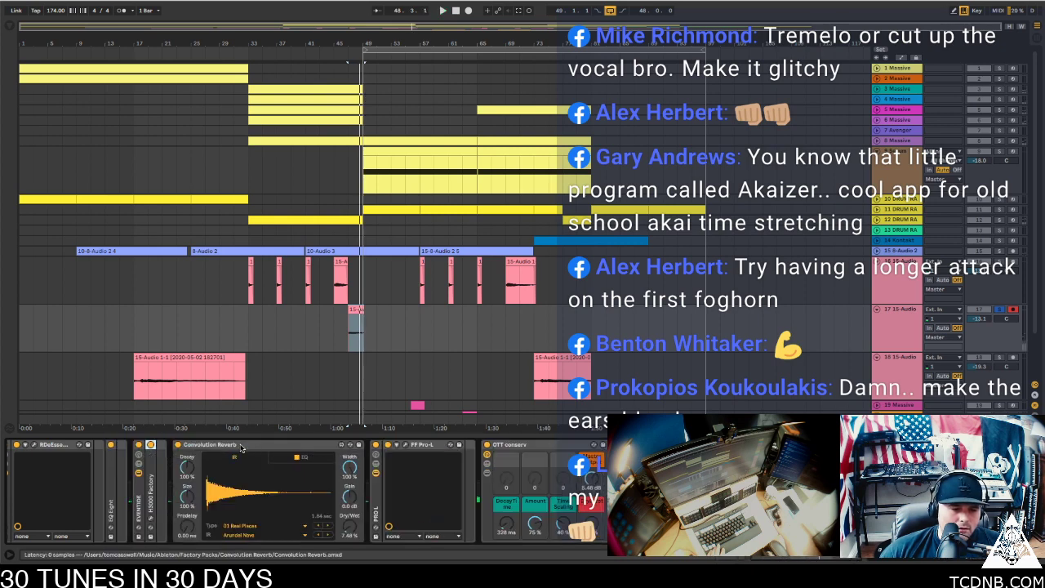
double_click(287, 445)
double_click(251, 446)
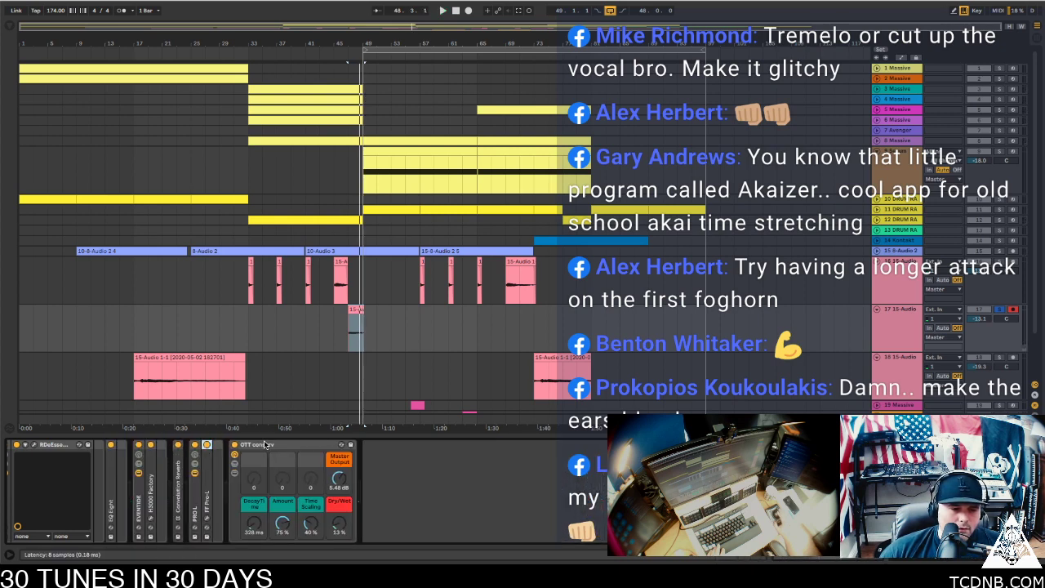
double_click(266, 445)
Search the browser's audio effects for "tre", clear the search and look through the full effects list
click(12, 27)
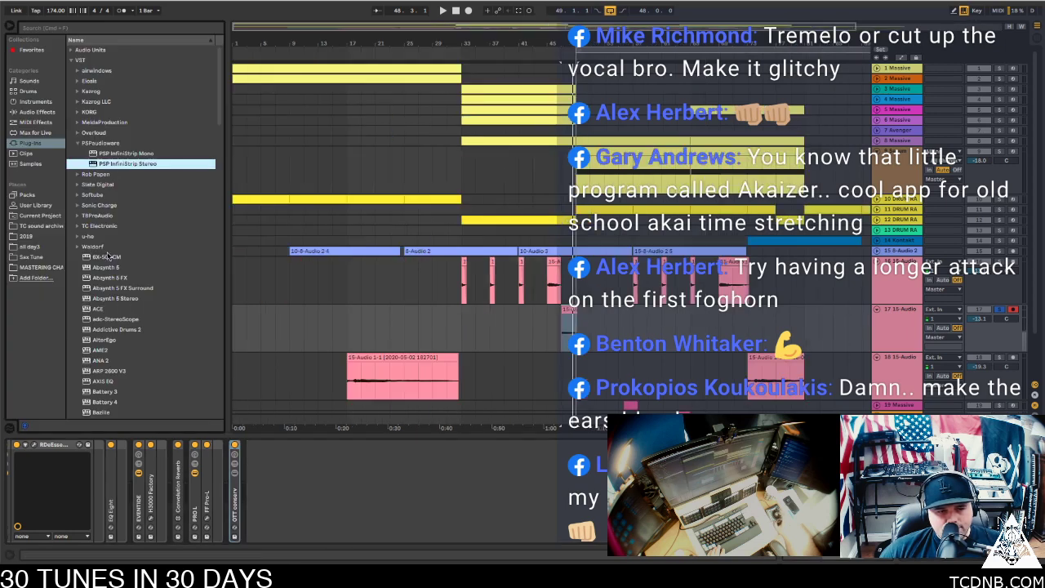
click(8, 29)
click(8, 29)
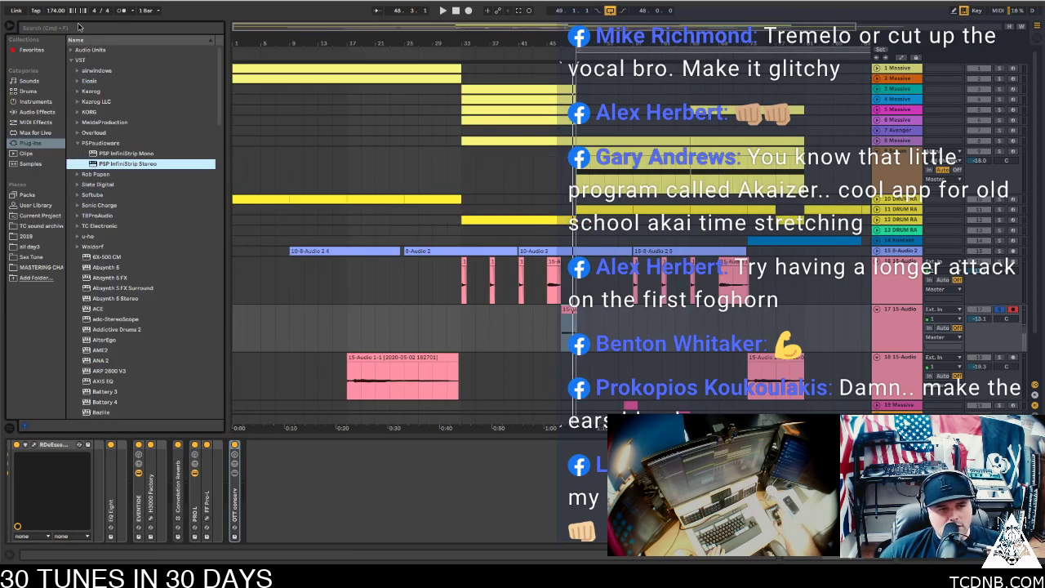
click(46, 114)
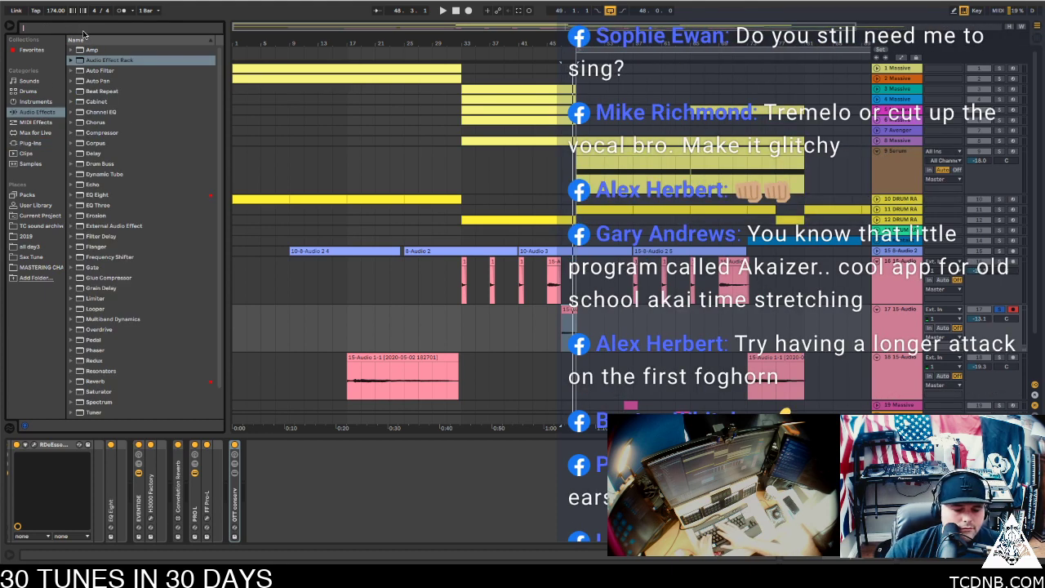
text(tre)
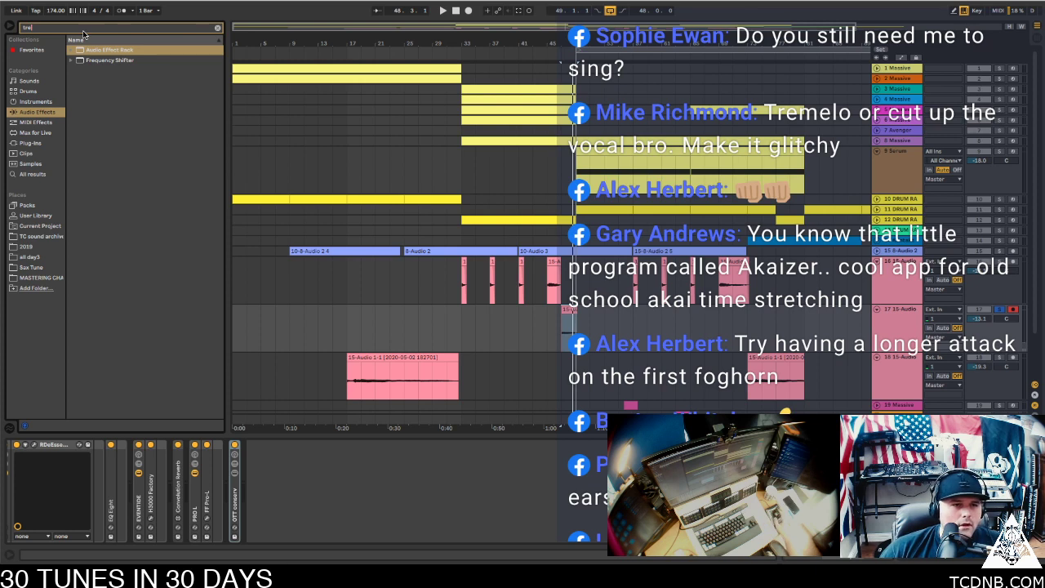
key(BackSpace)
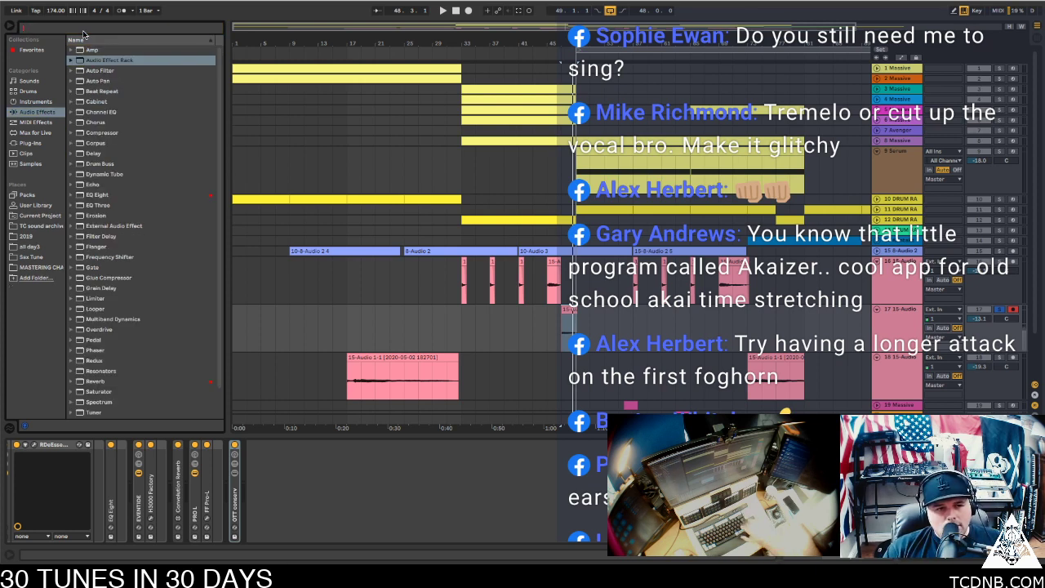
scroll(129, 258, down, 3)
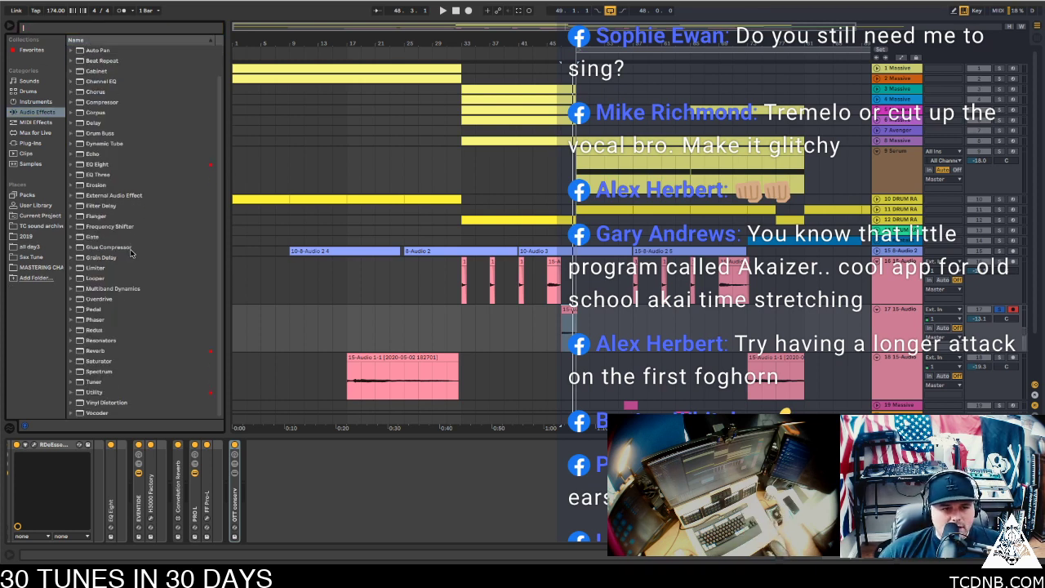
scroll(170, 244, up, 3)
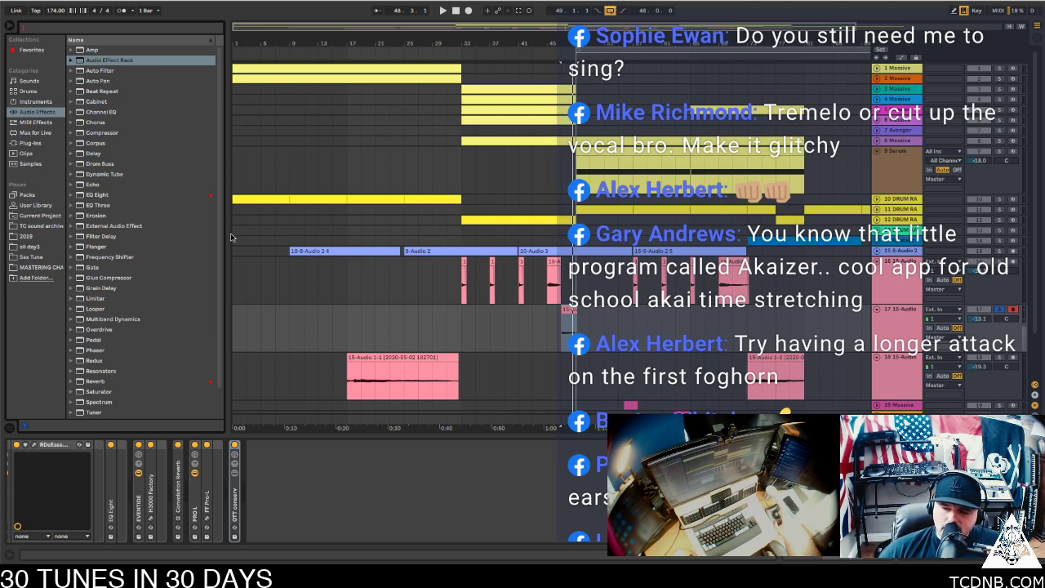
Fold audio tracks 16, 17 and 18, and play track 17's clip from bar 47
click(535, 263)
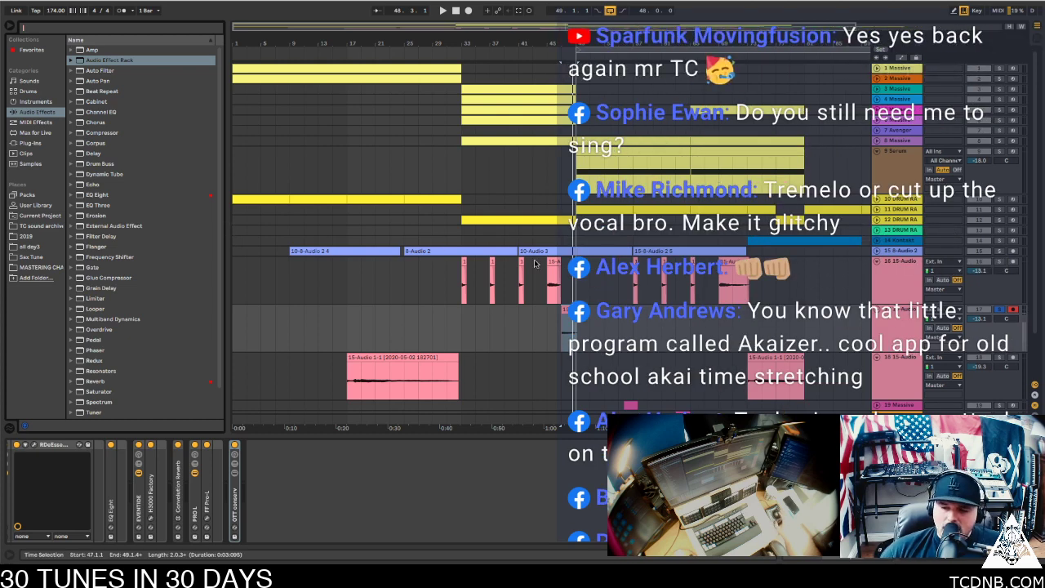
click(878, 262)
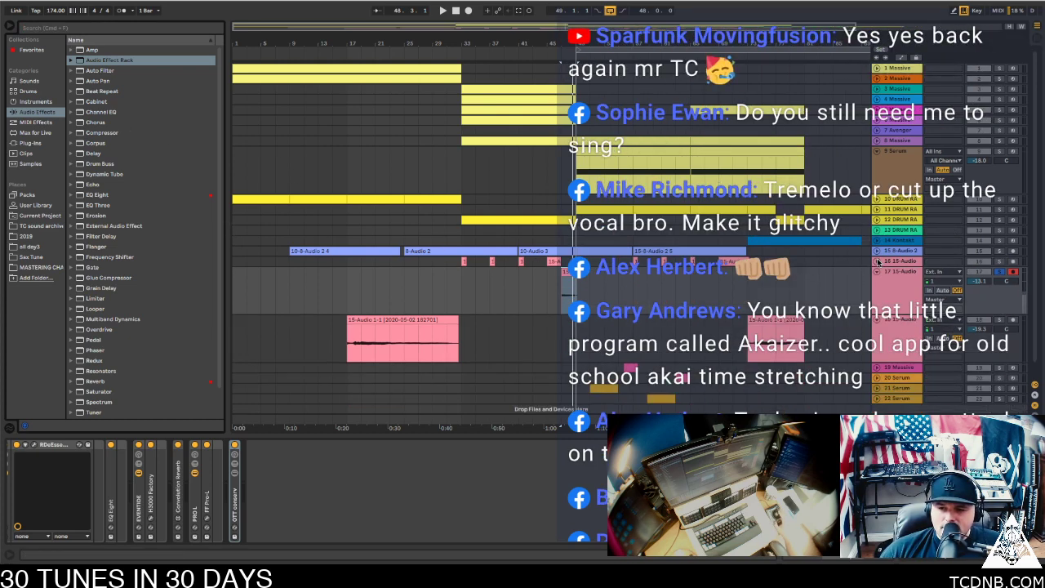
click(877, 272)
click(876, 283)
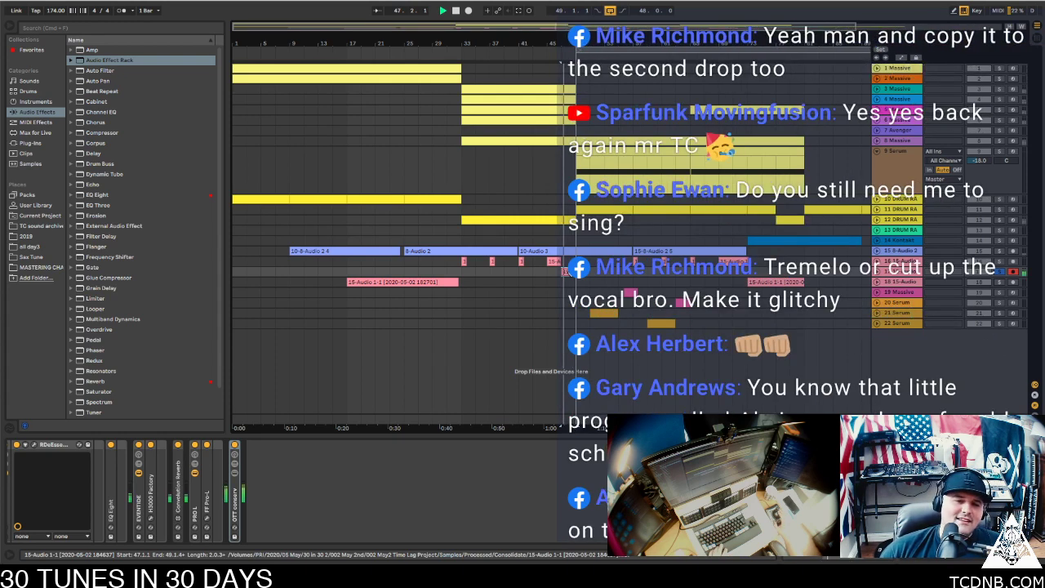
key(space)
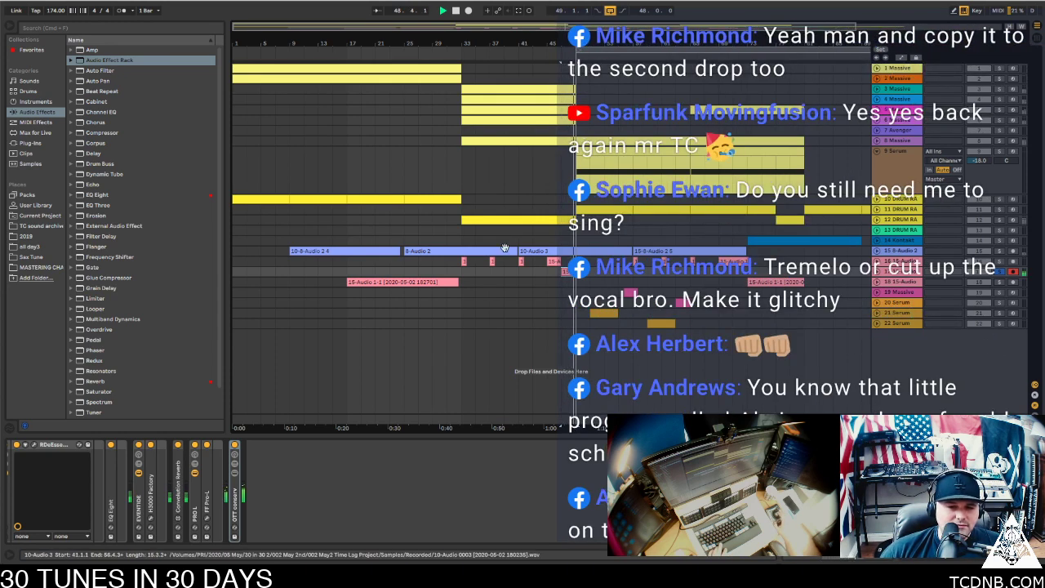
Add an Auto Filter to the end of track 17's device chain and play from bar 47
scroll(129, 288, down, 3)
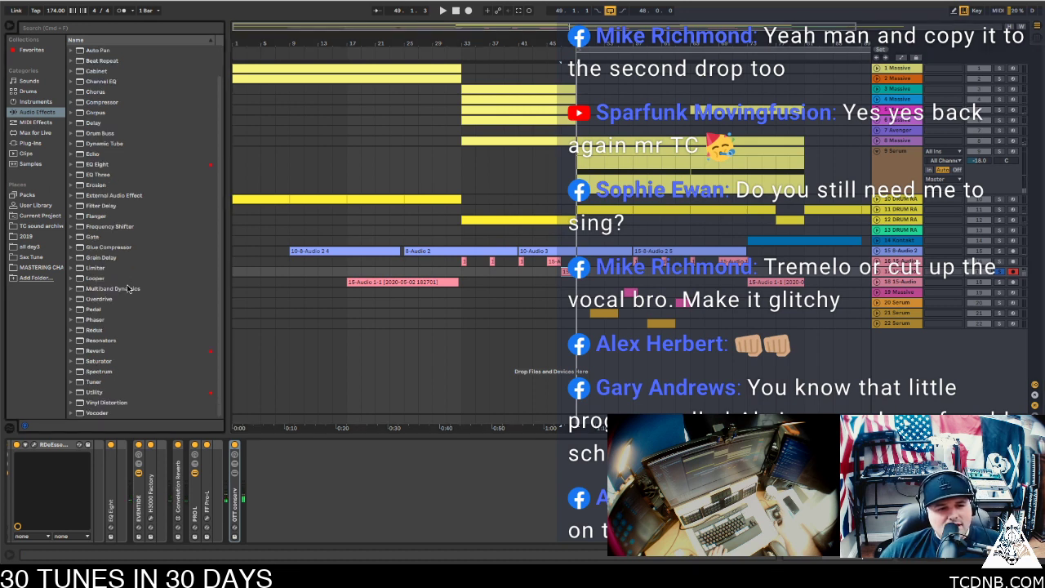
scroll(128, 289, up, 3)
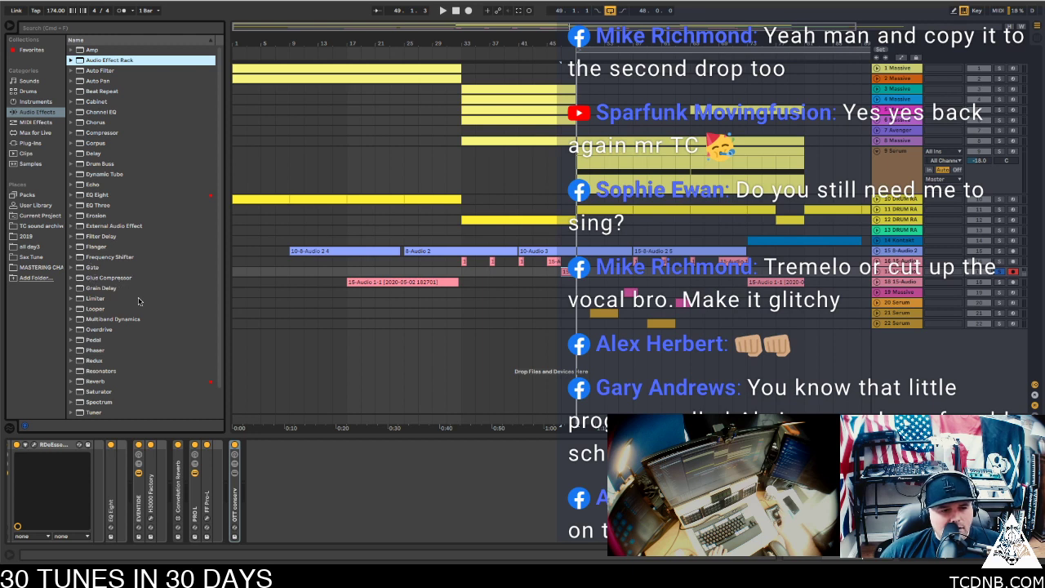
scroll(138, 301, down, 3)
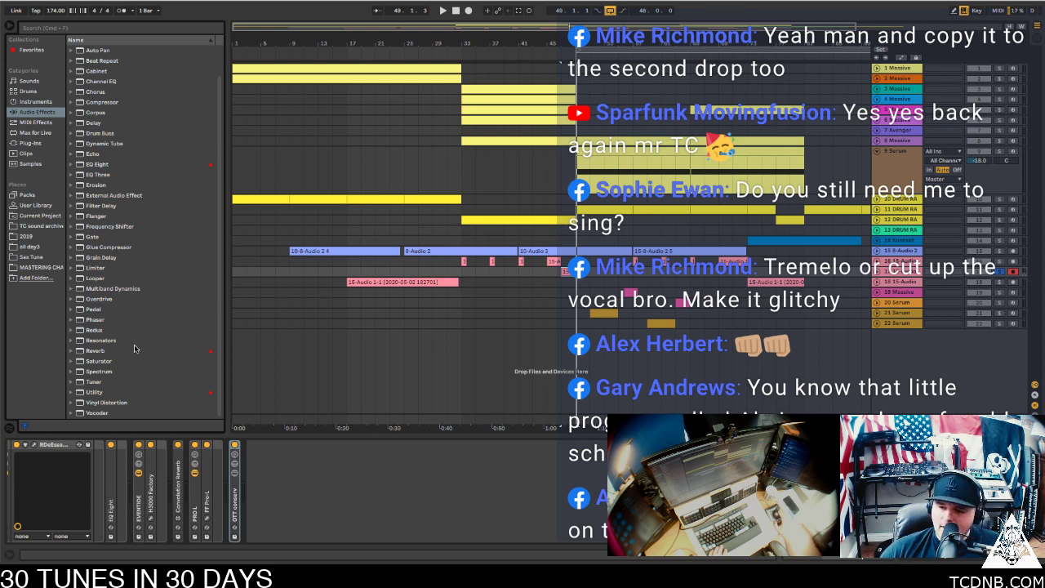
scroll(128, 331, up, 3)
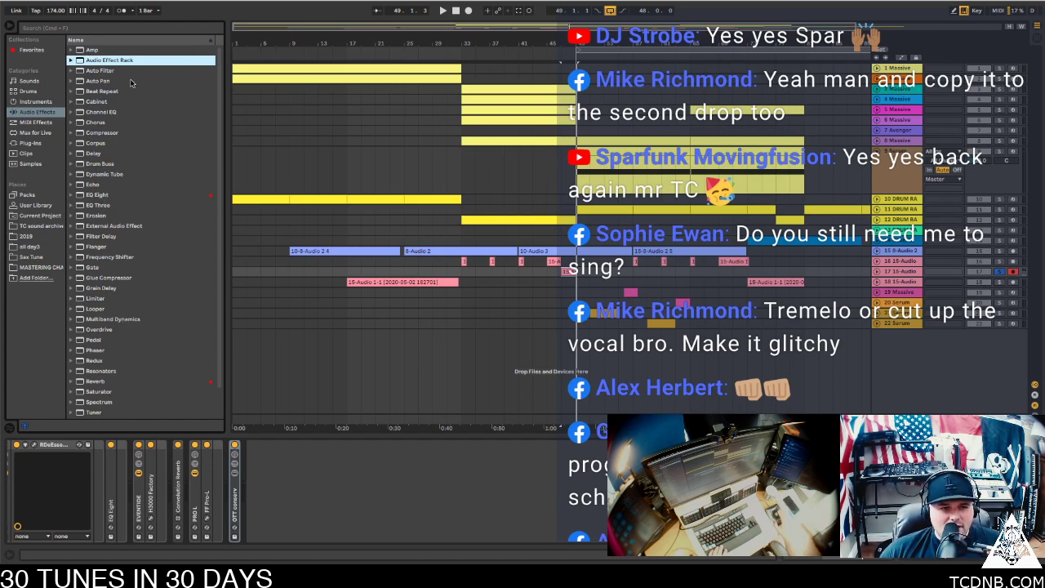
click(90, 71)
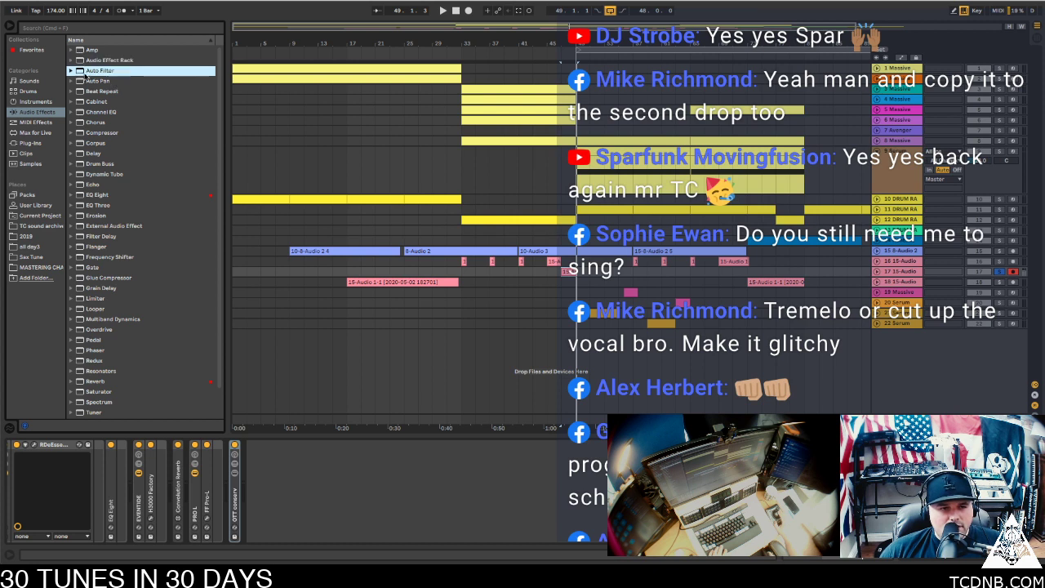
drag(80, 71, 565, 339)
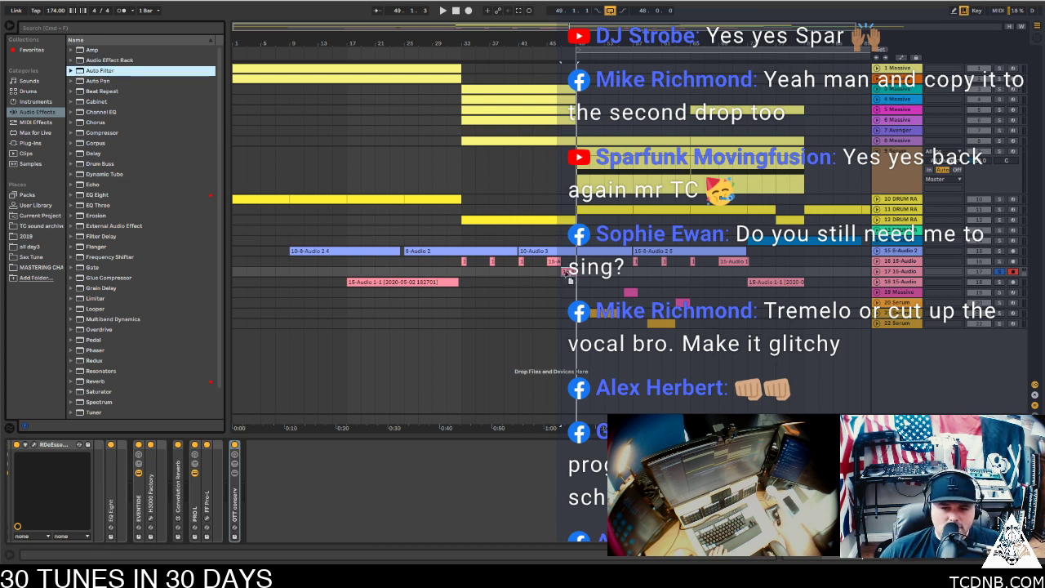
drag(566, 270, 565, 270)
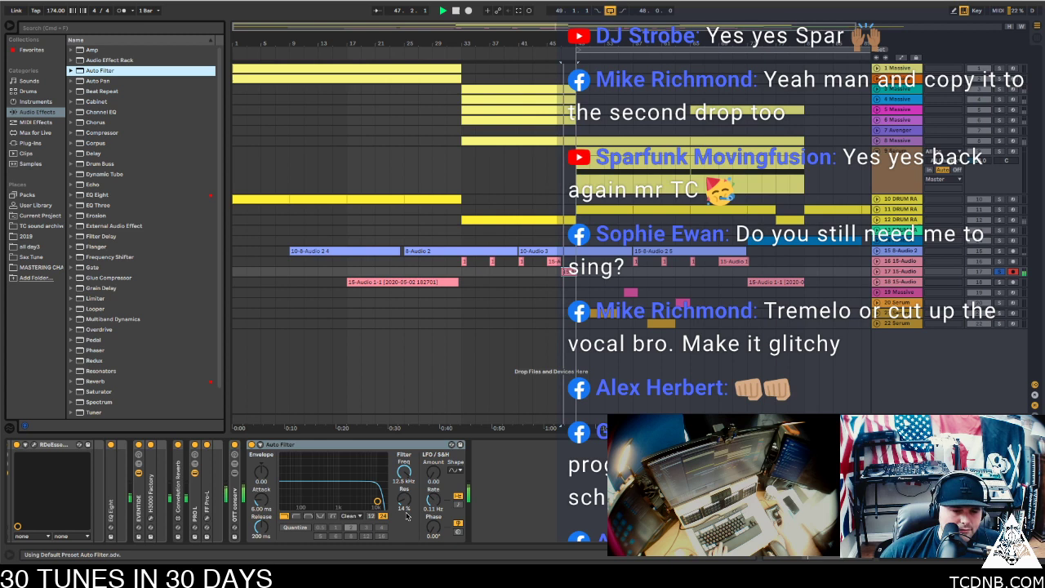
Give the Auto Filter a square LFO with amount 29.8 and synced 1/16 rate, and set its frequency to 19.9 kHz and resonance to 0%
click(458, 471)
click(457, 487)
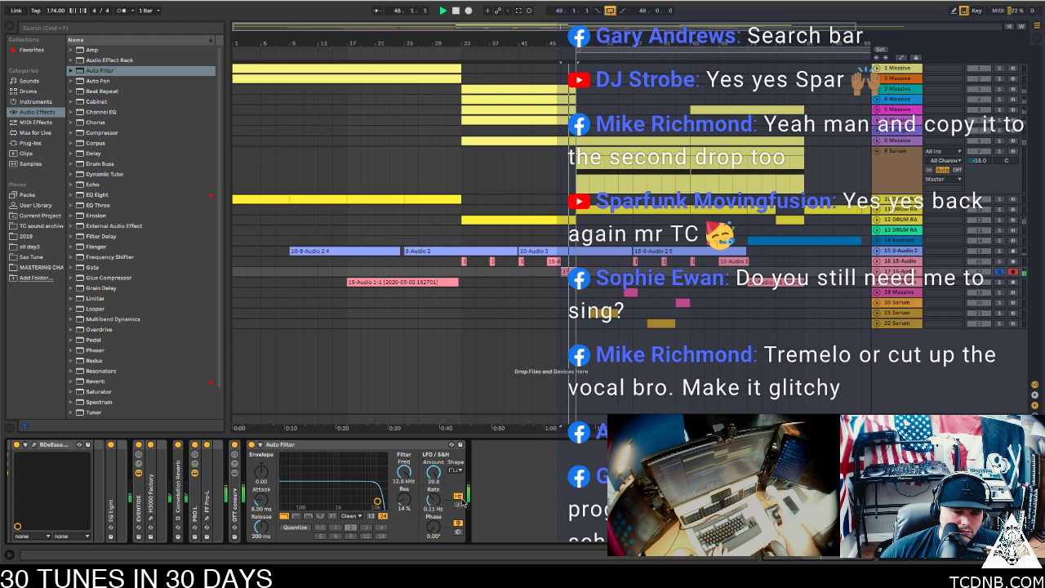
click(459, 503)
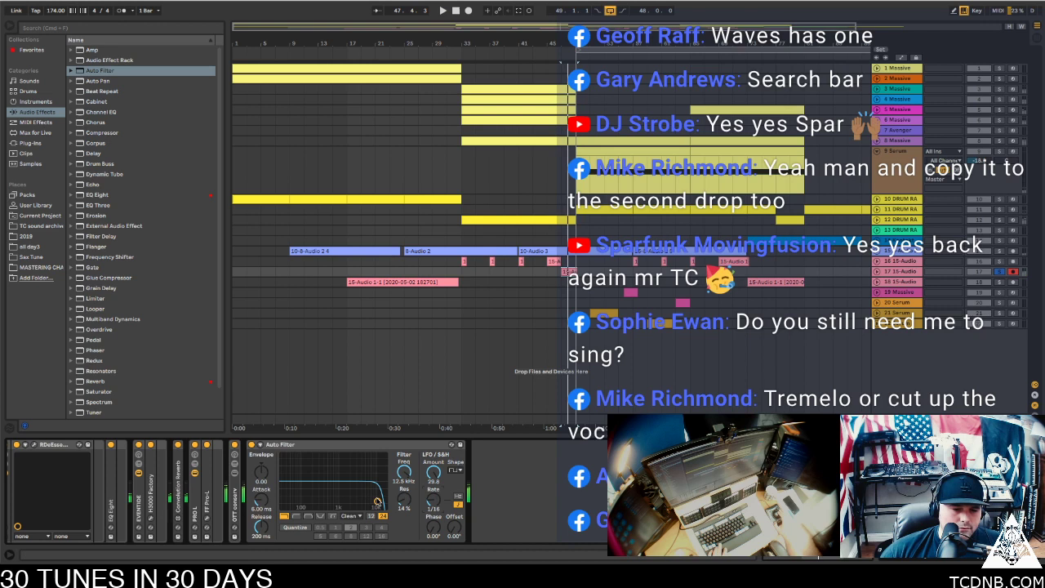
mouse_move(378, 502)
mouse_down()
mouse_move(308, 506)
mouse_move(362, 507)
mouse_move(312, 507)
mouse_move(372, 469)
mouse_move(330, 484)
mouse_move(343, 502)
mouse_move(383, 505)
mouse_move(318, 506)
mouse_move(390, 502)
mouse_up()
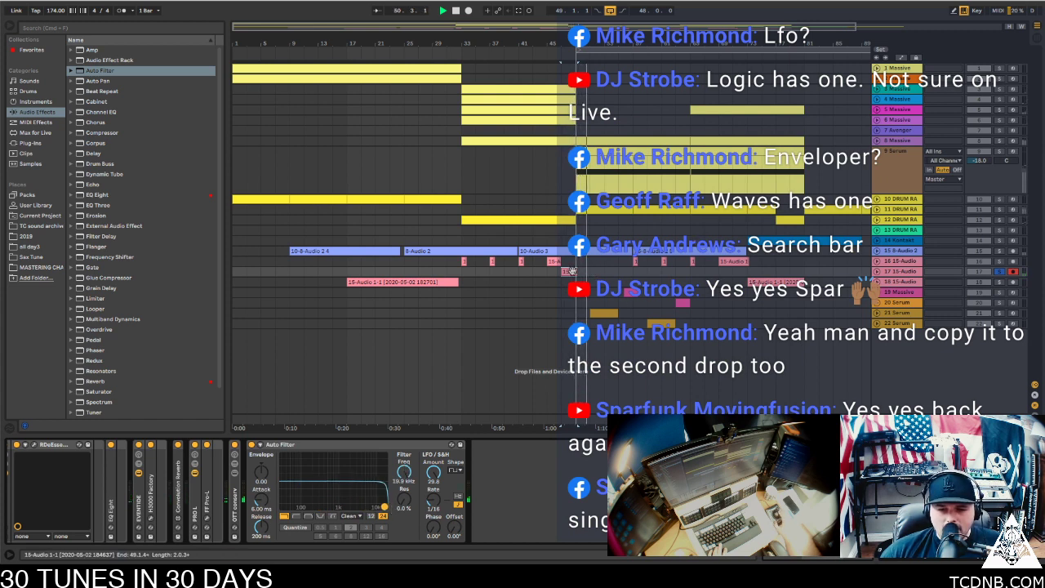
Unfold track 17, show its Auto Filter frequency automation and play the vocal clip from bar 47
click(876, 271)
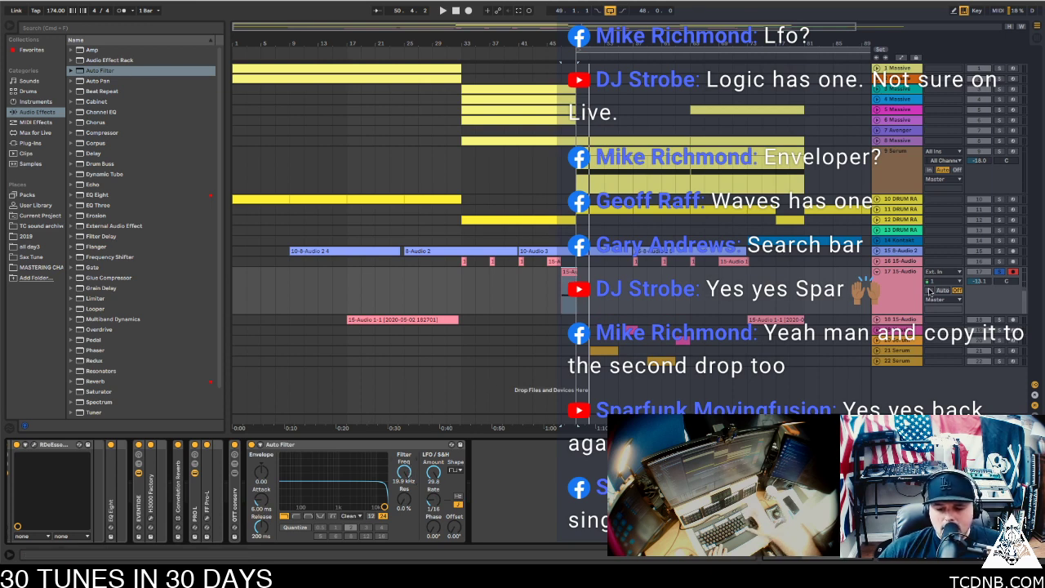
key(a)
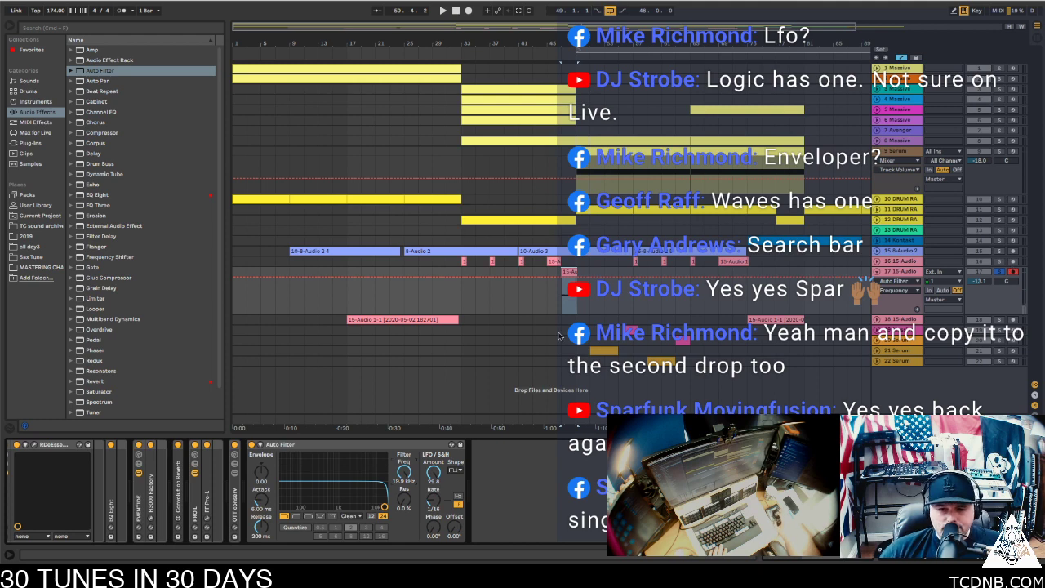
drag(569, 23, 569, 163)
key(space)
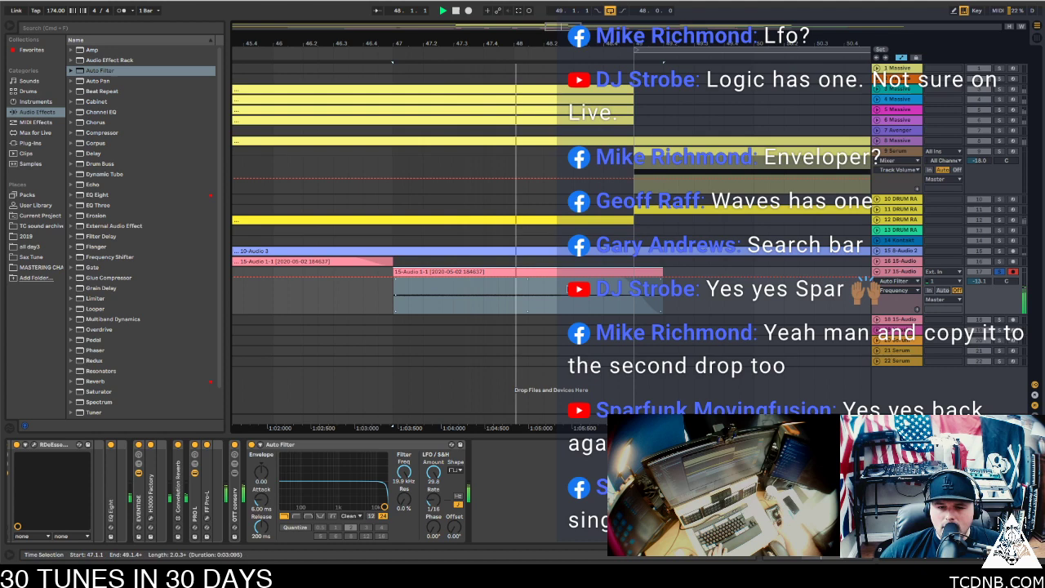
key(space)
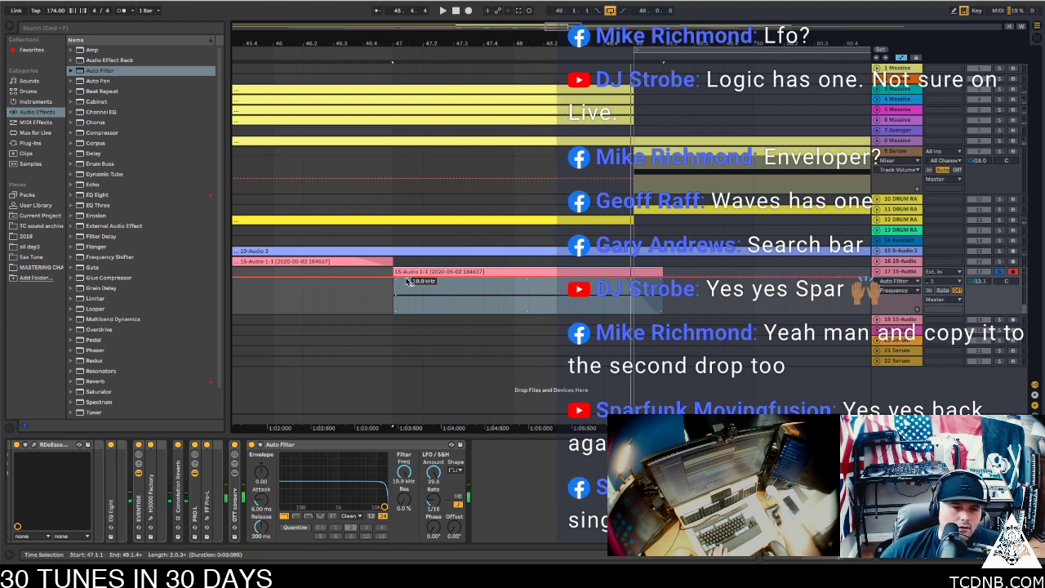
Ramp track 17's filter frequency from 19.9 kHz at bar 47 down to 63.4 Hz near bar 49, and play it unsoloed
click(400, 280)
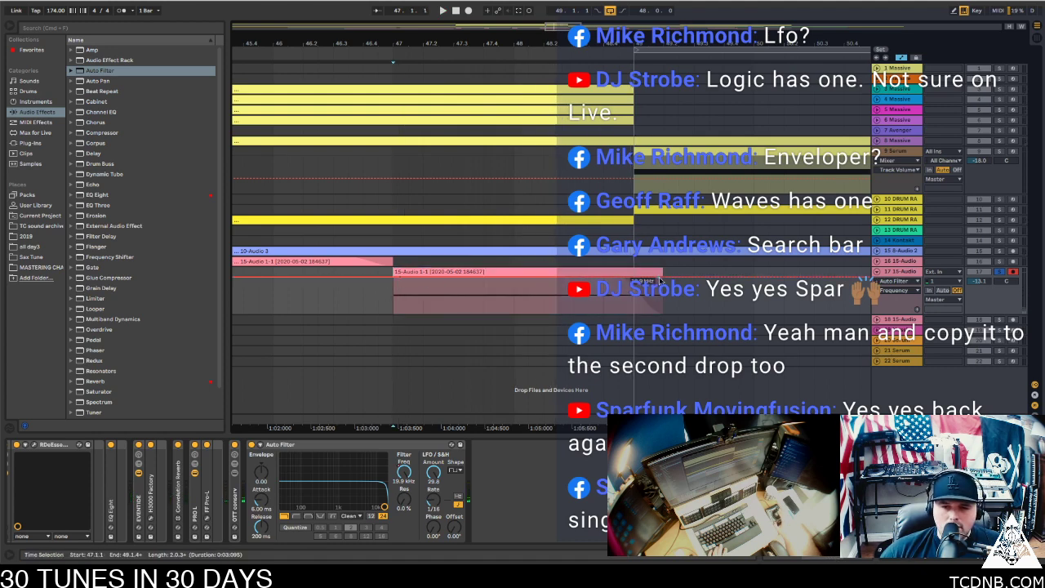
drag(660, 281, 753, 316)
key(space)
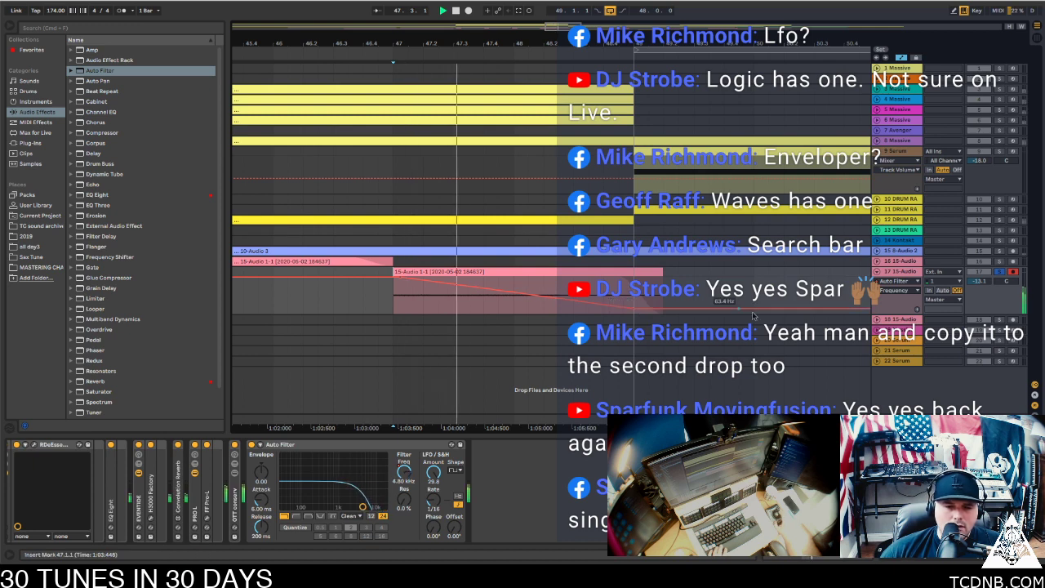
click(1002, 275)
key(space)
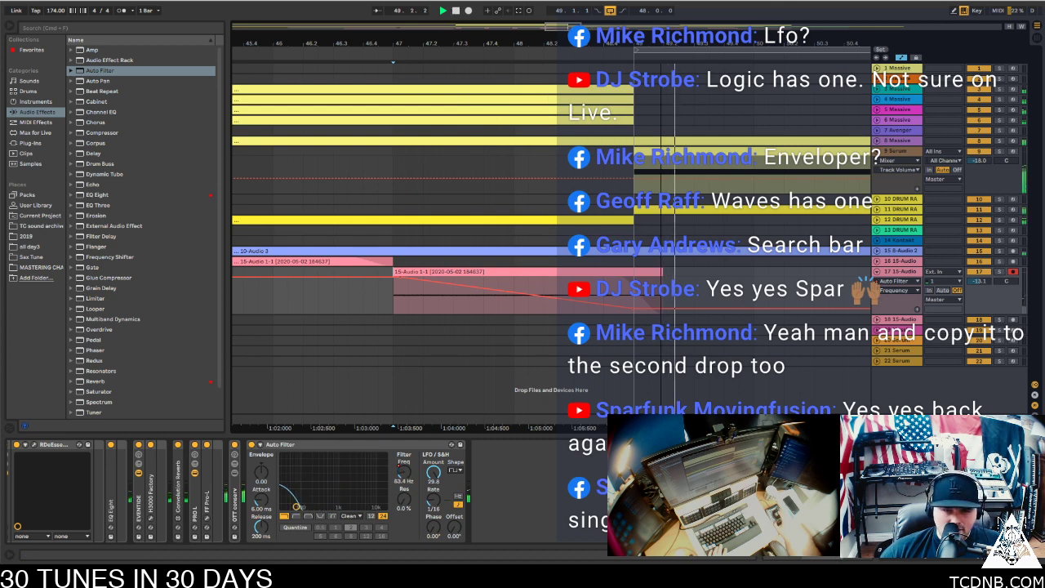
Audition the filtered vocal while setting the Auto Filter's LFO phase to 45.7°, and fold track 17
drag(426, 45, 426, 16)
key(space)
key(space)
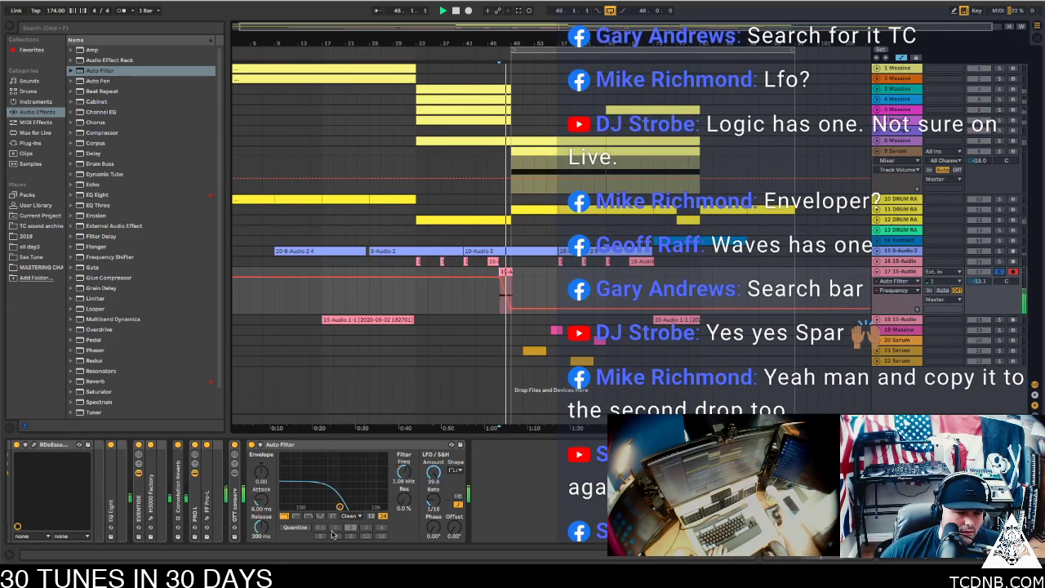
key(space)
drag(434, 526, 434, 466)
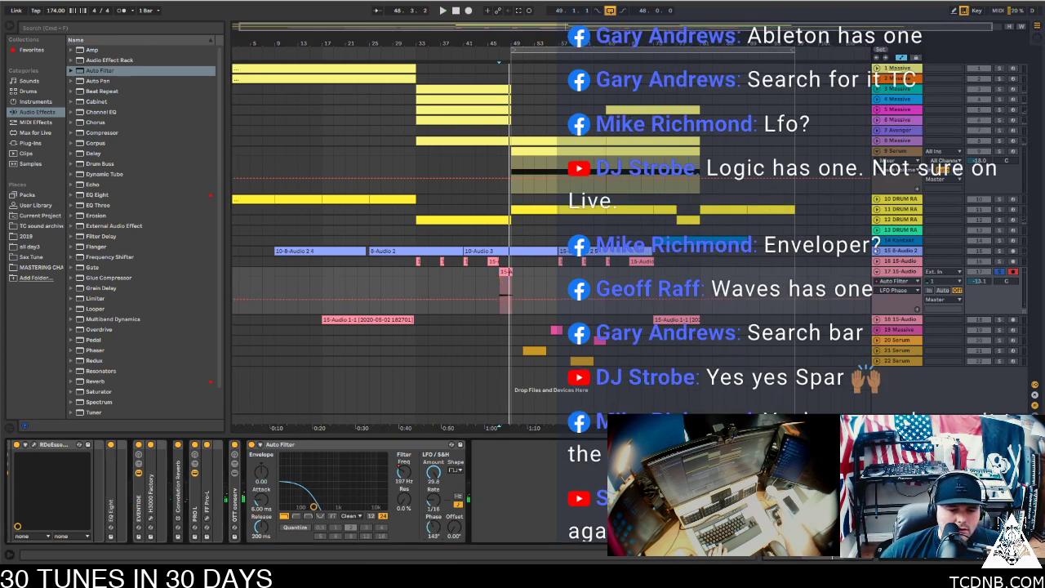
key(space)
drag(433, 527, 433, 568)
key(space)
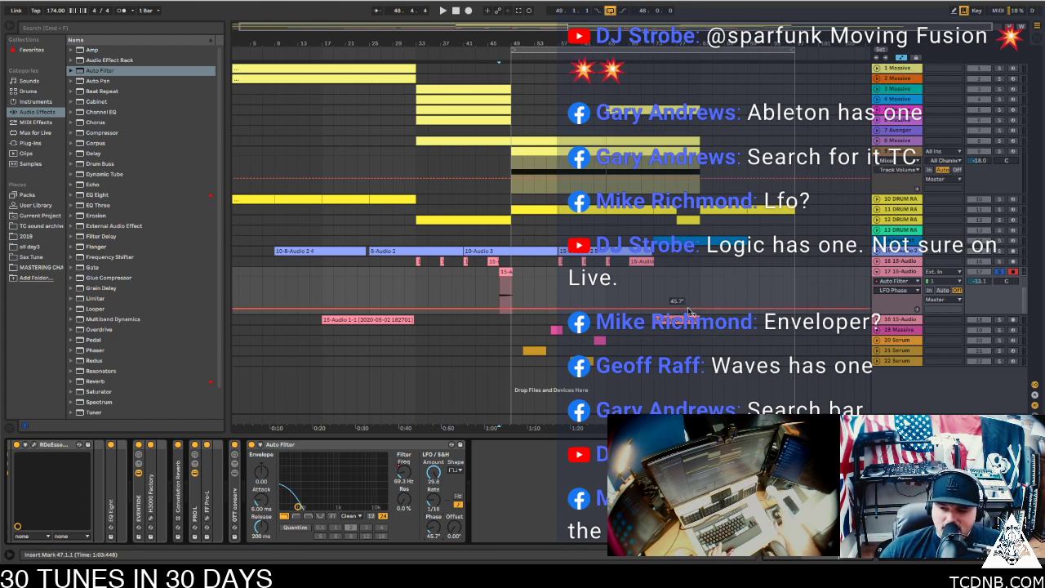
key(space)
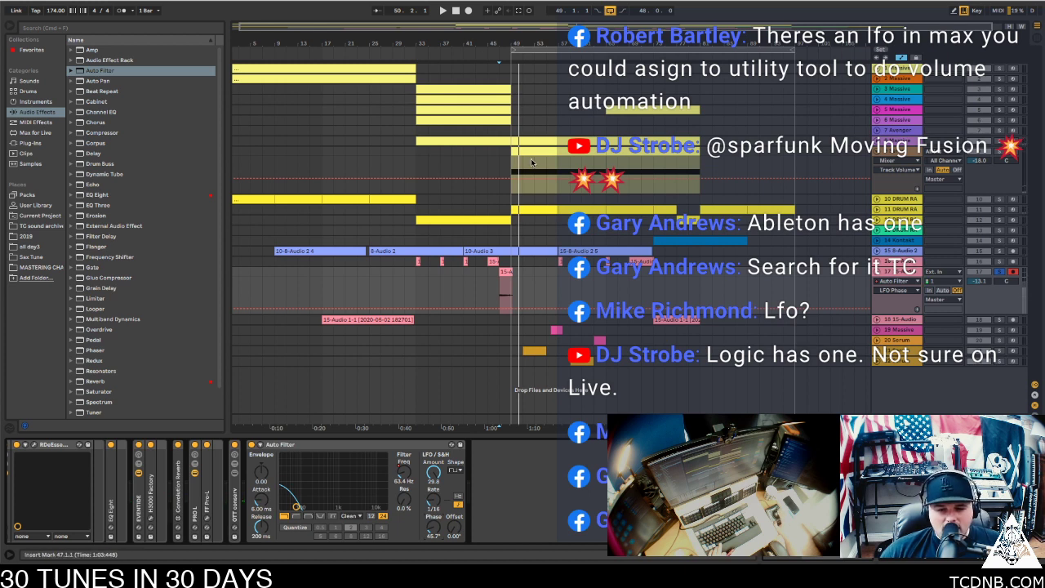
click(877, 271)
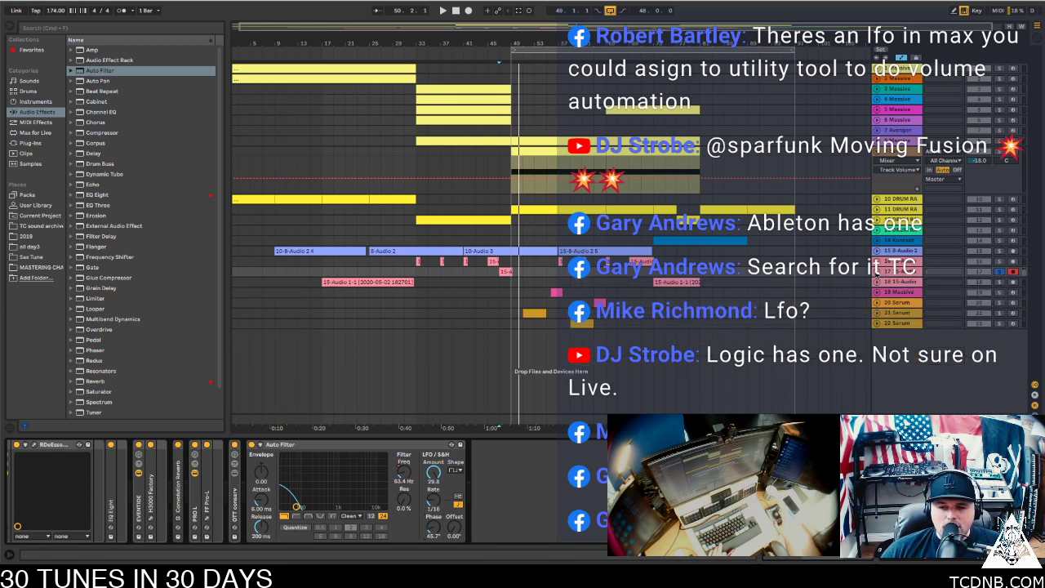
Play the build from bar 33 while searching the audio effects and Max for Live devices for "tre"
click(433, 90)
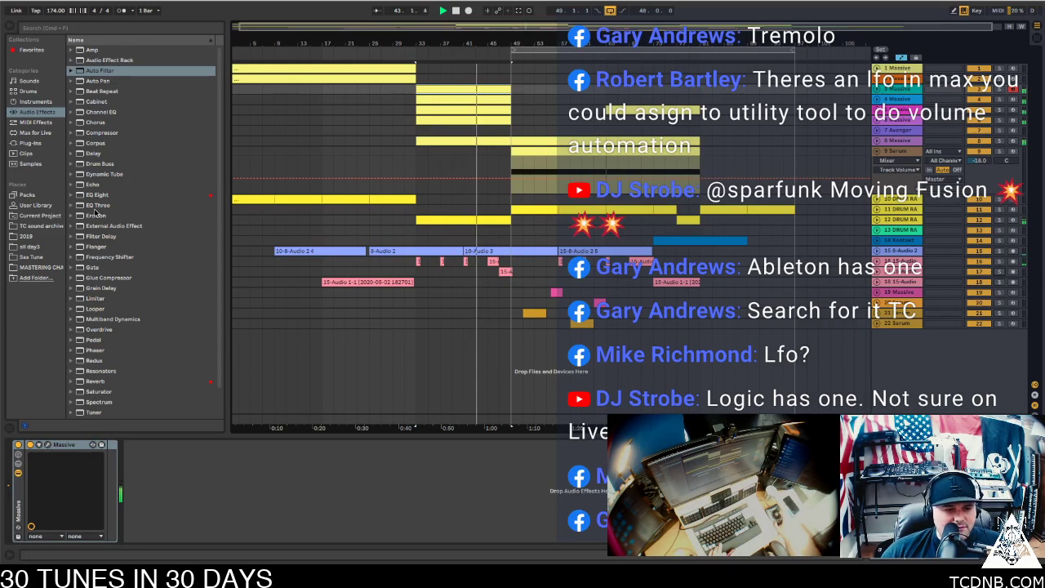
scroll(105, 390, down, 3)
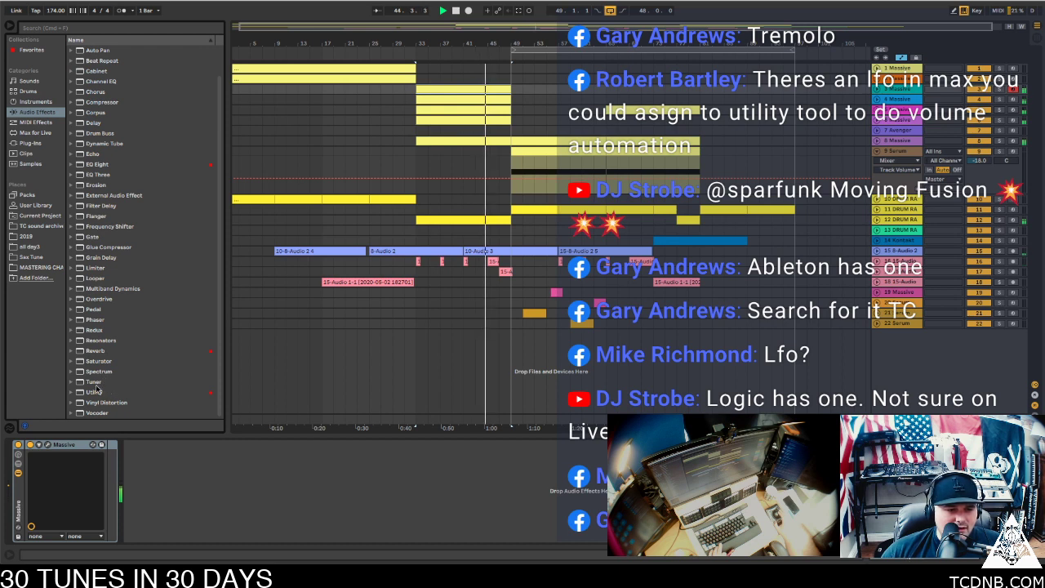
click(43, 28)
text(tre)
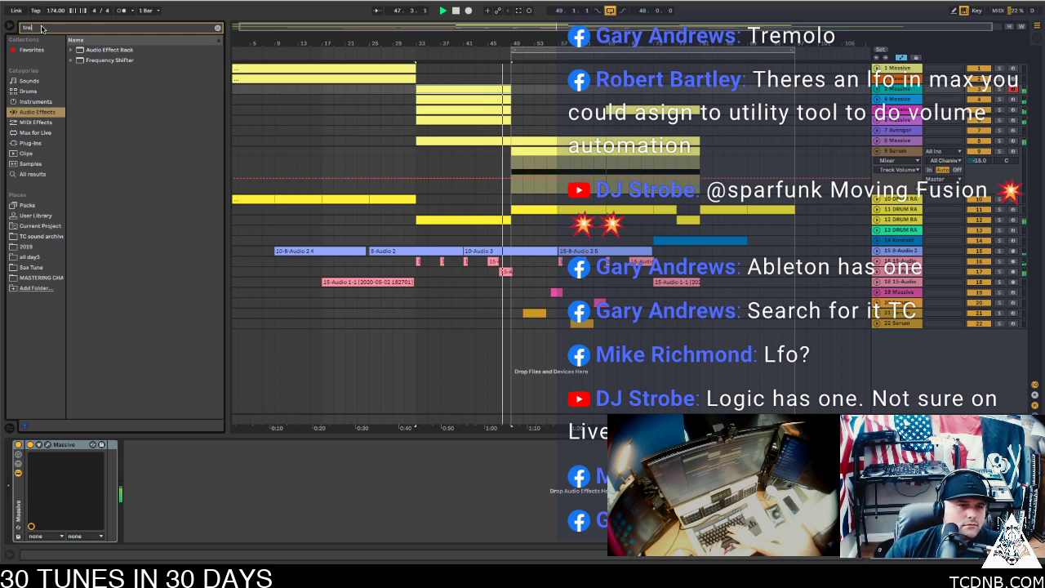
click(35, 132)
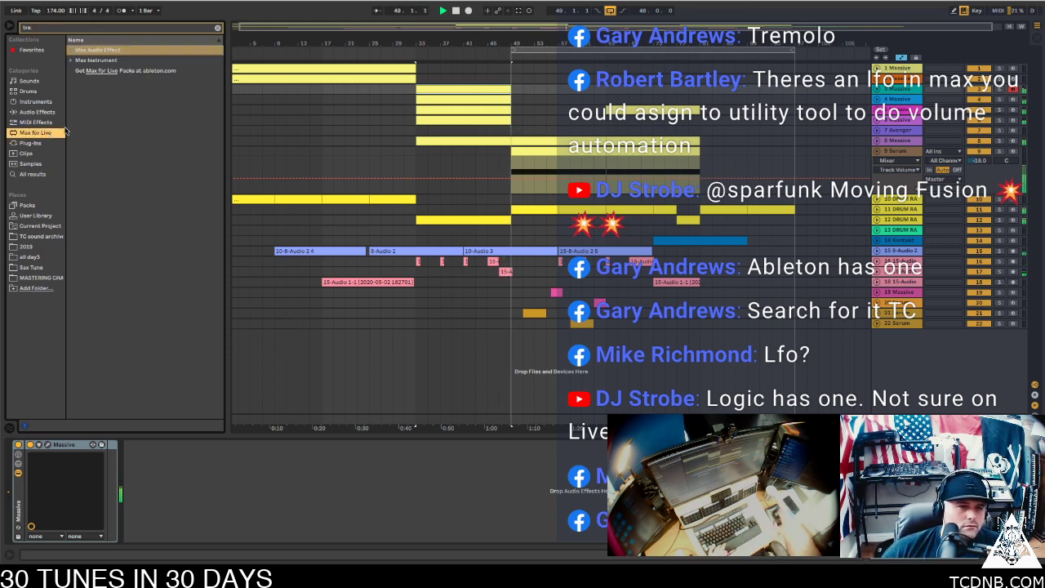
click(72, 52)
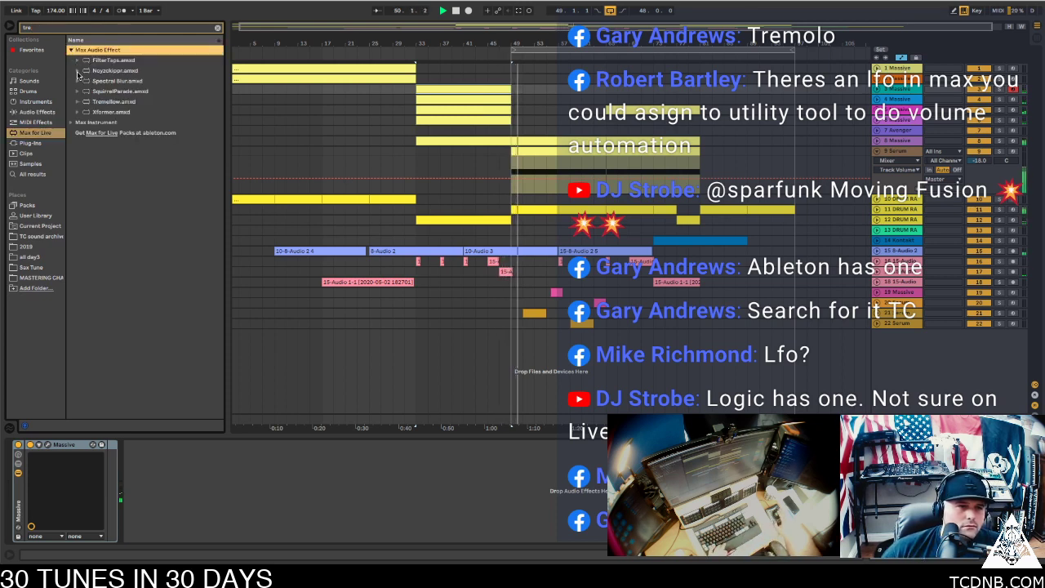
click(119, 103)
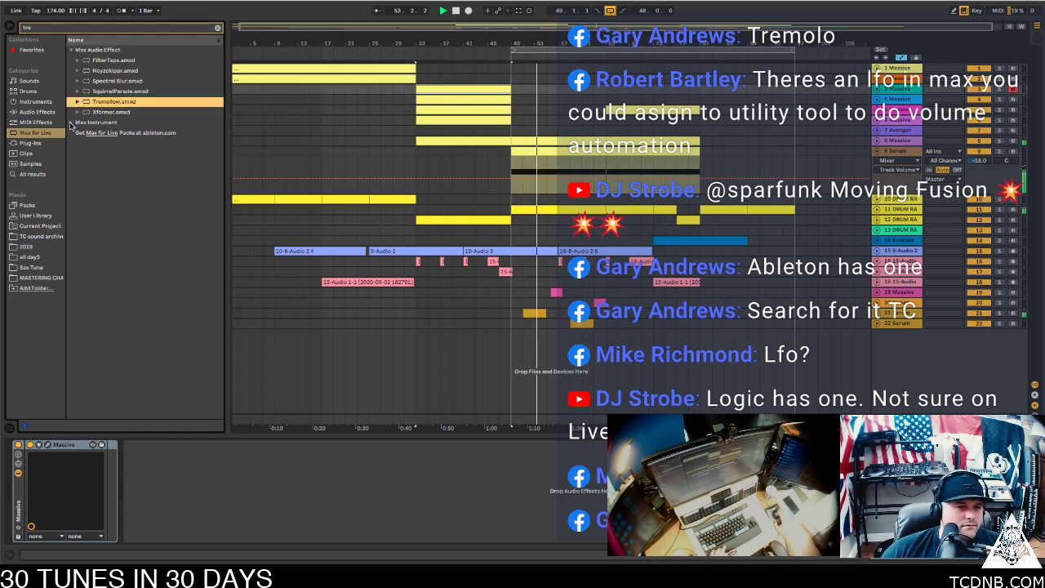
click(72, 123)
key(space)
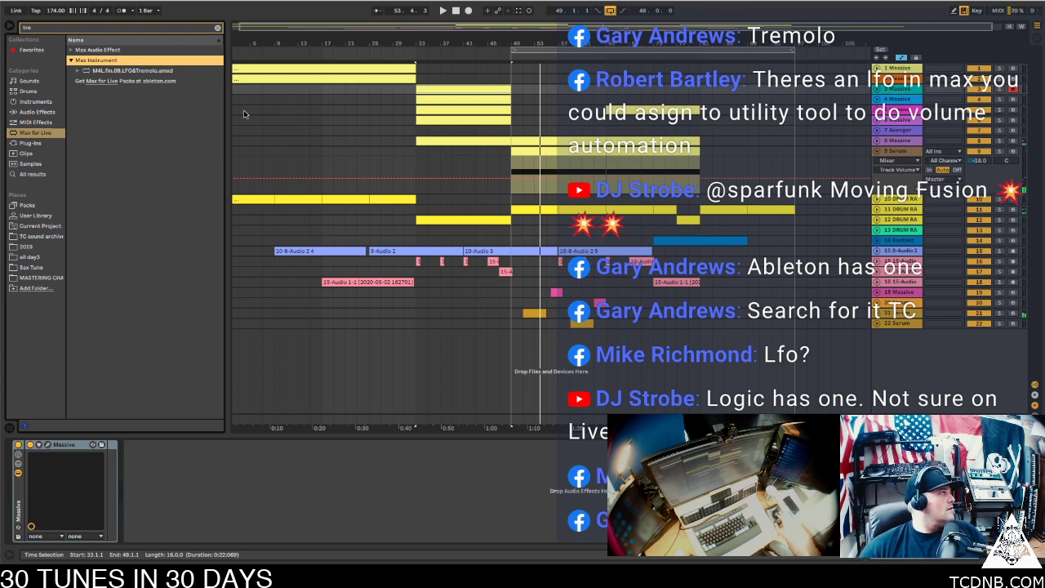
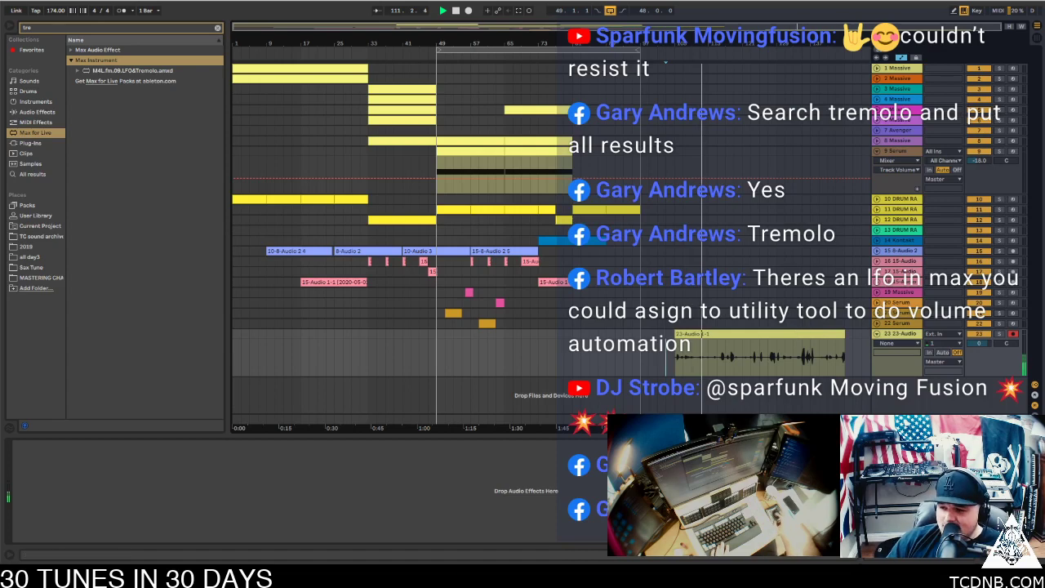
Play the end of the new vocal recording on track 23, and trim the clip's start to bar 141
click(839, 352)
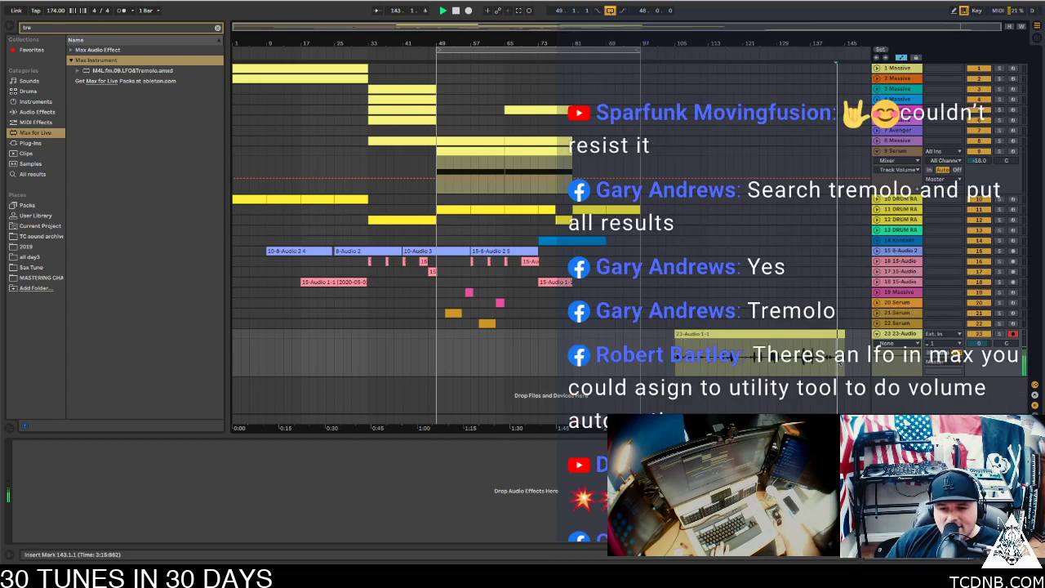
click(827, 363)
key(space)
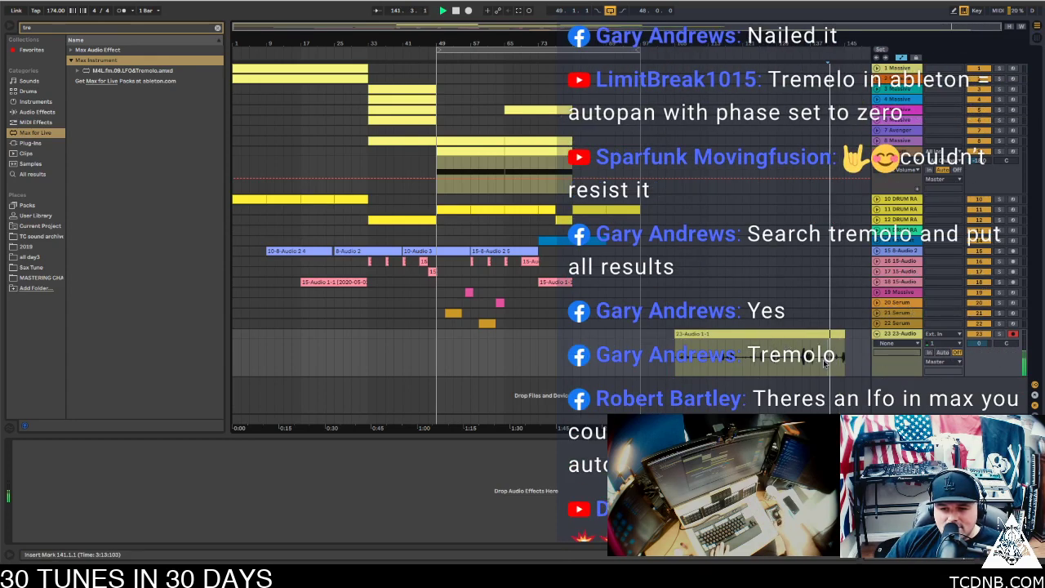
key(space)
drag(675, 337, 828, 343)
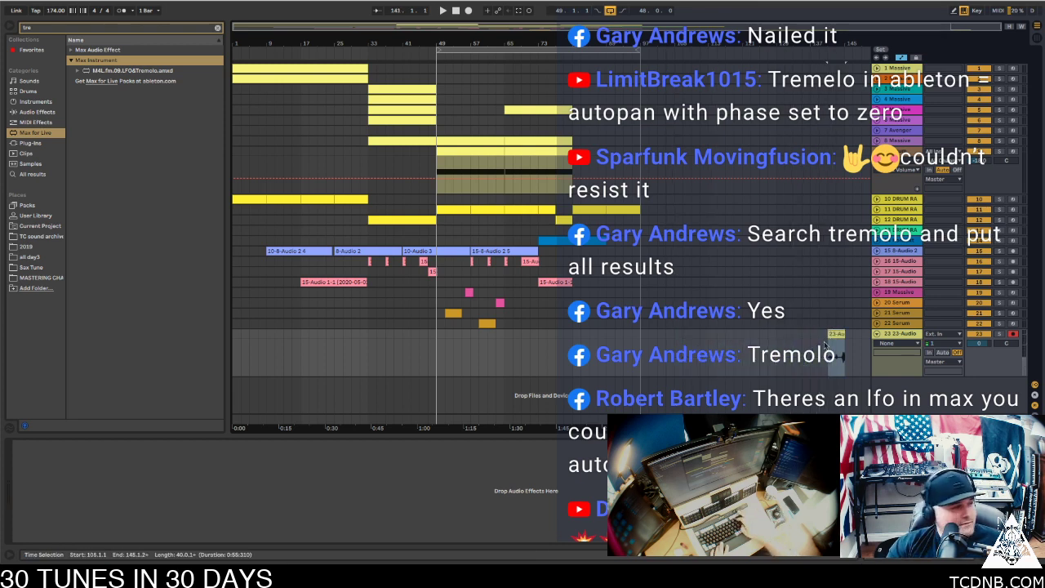
Play the trimmed vocal clip on track 23, move it to bar 137 and shorten it to end at 138.3.1
key(z)
key(plus)
key(plus)
key(space)
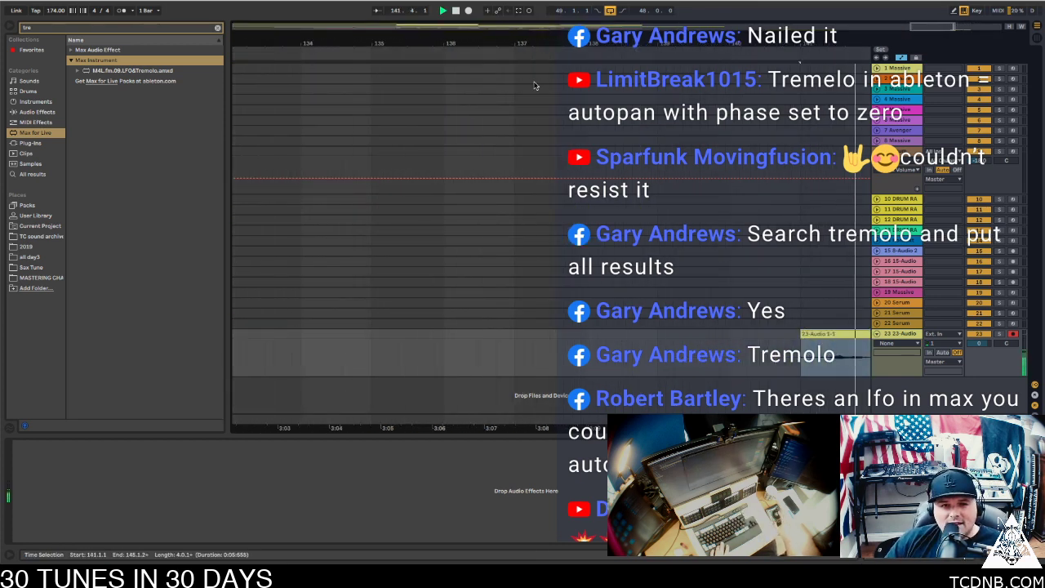
key(space)
drag(896, 34, 894, 13)
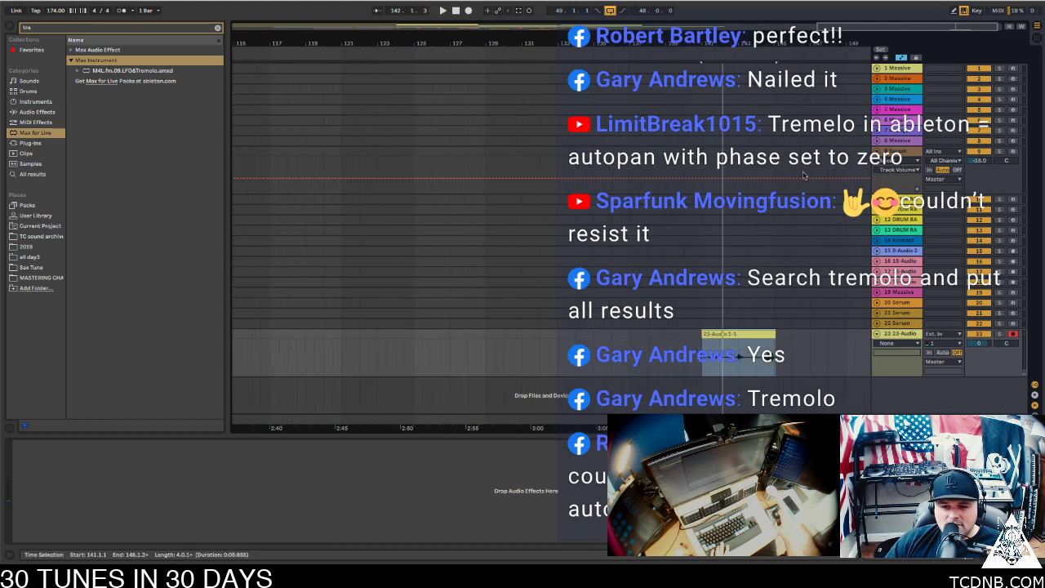
drag(772, 333, 657, 335)
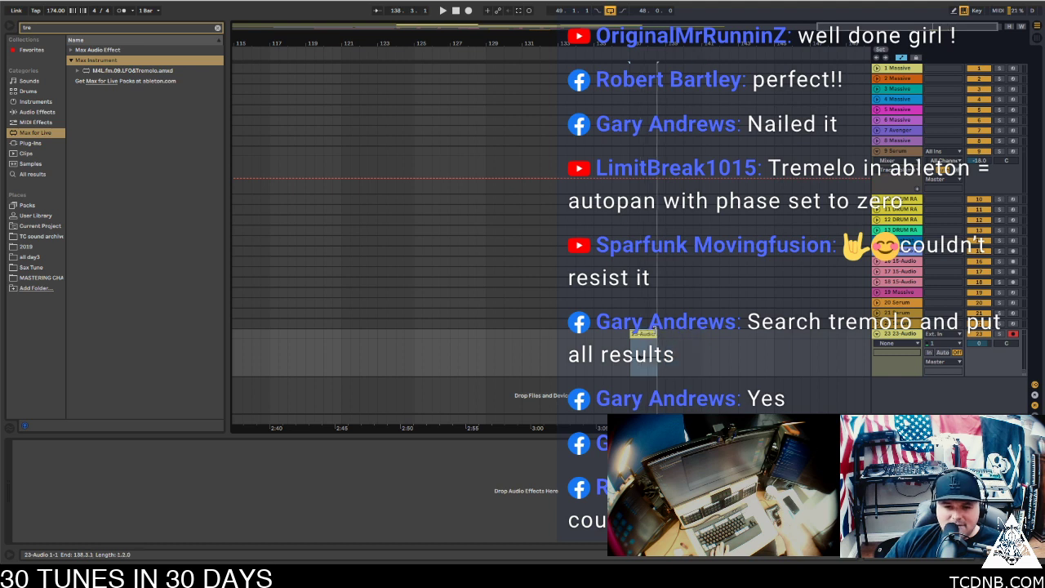
Move the trimmed vocal clip from track 23 to track 16 at bar 137 and play it through that track's effects
click(644, 331)
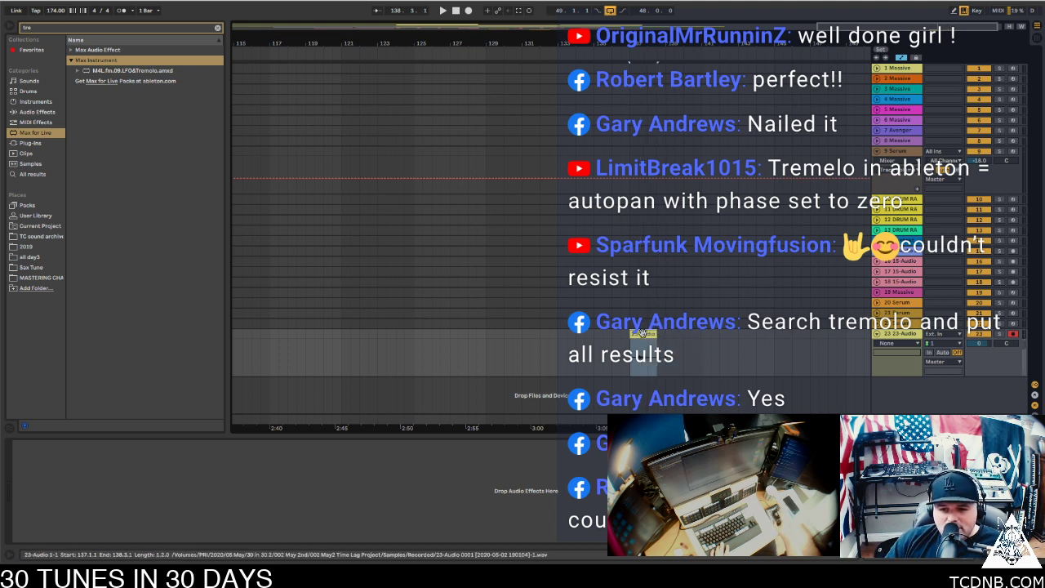
drag(643, 334, 647, 263)
key(space)
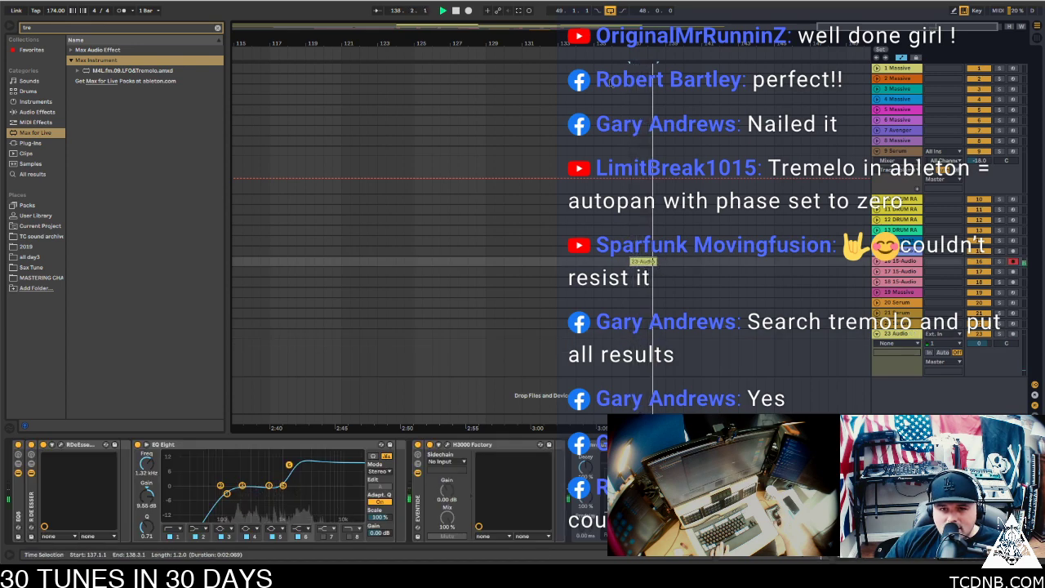
key(space)
Move the new vocal clip on track 16 from bar 137 to bar 81
mouse_move(829, 26)
mouse_down()
mouse_move(830, 98)
mouse_move(830, 26)
mouse_up()
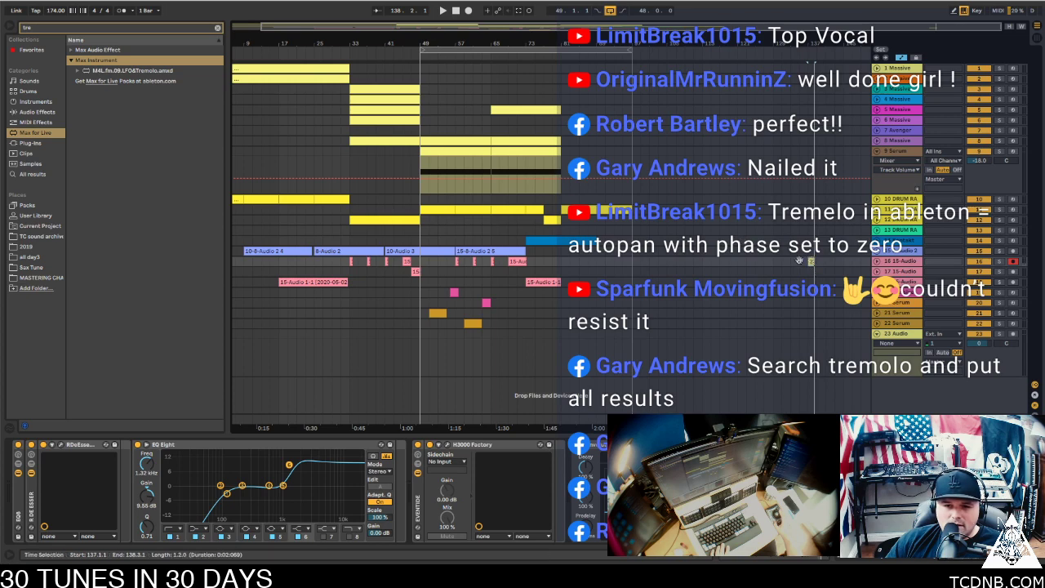
click(566, 263)
drag(567, 263, 567, 262)
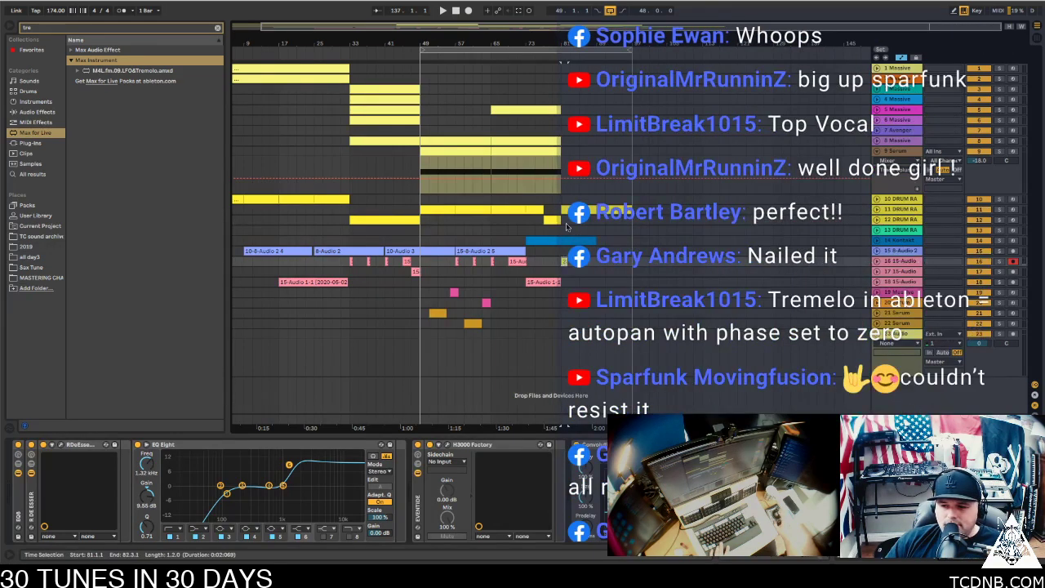
key(z)
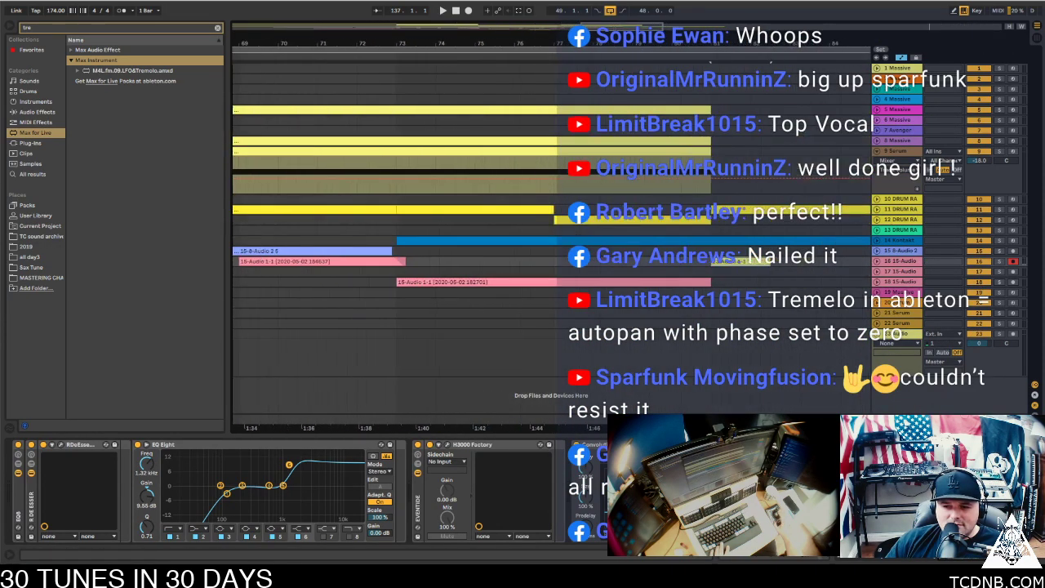
scroll(551, 244, right, 3)
scroll(551, 245, left, 4)
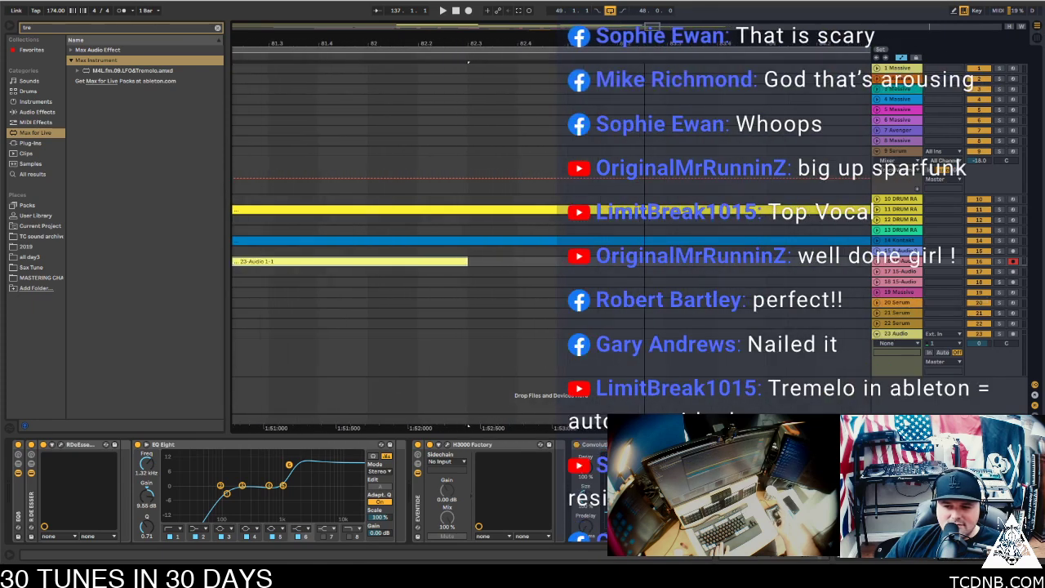
Trim the vocal clip on track 16 to start at 81.2.3 and end at 82.1.2, playing it for the cut
scroll(552, 245, left, 4)
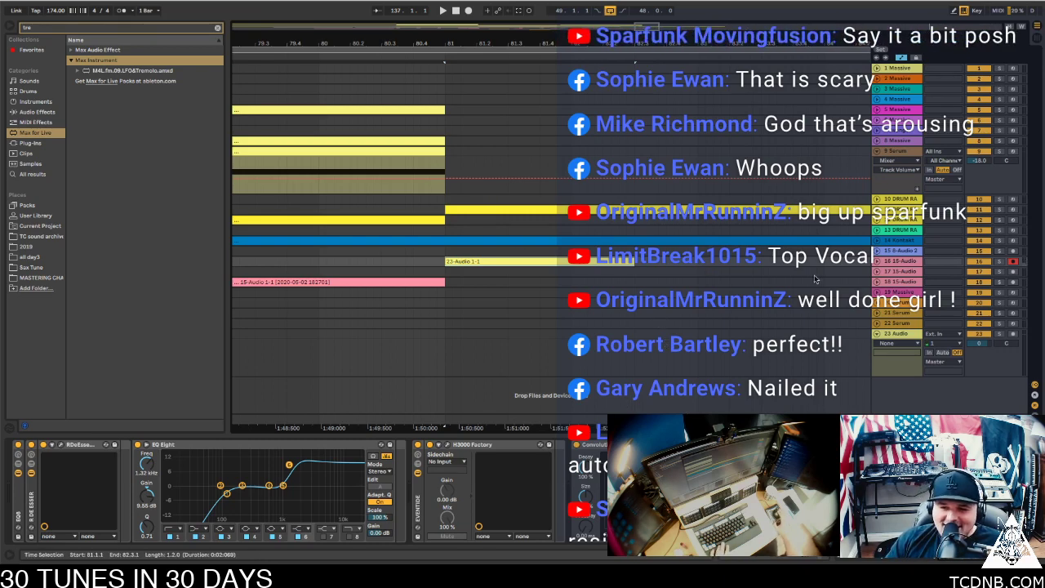
click(878, 261)
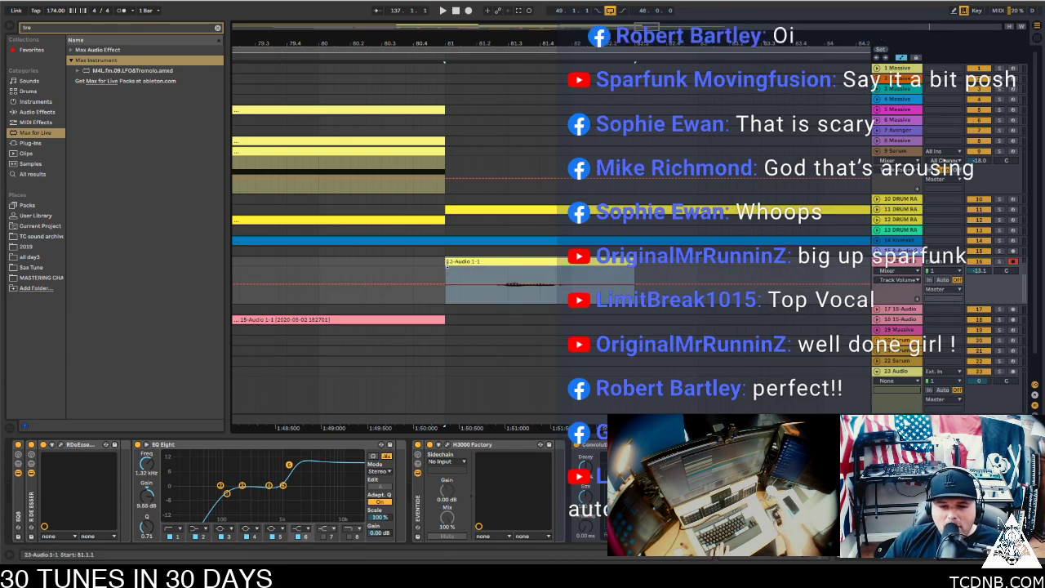
drag(446, 262, 493, 262)
key(space)
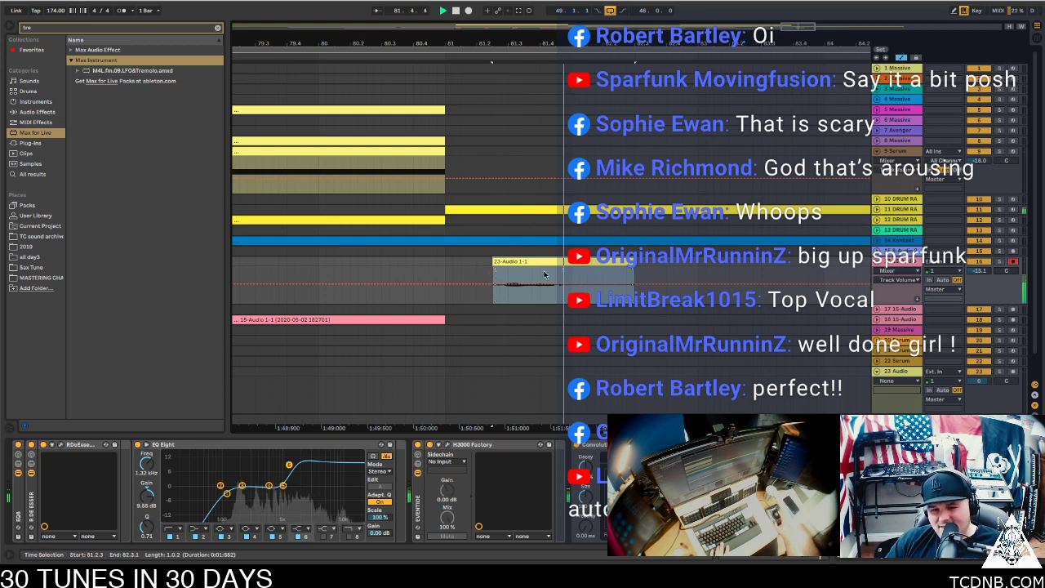
drag(634, 262, 587, 262)
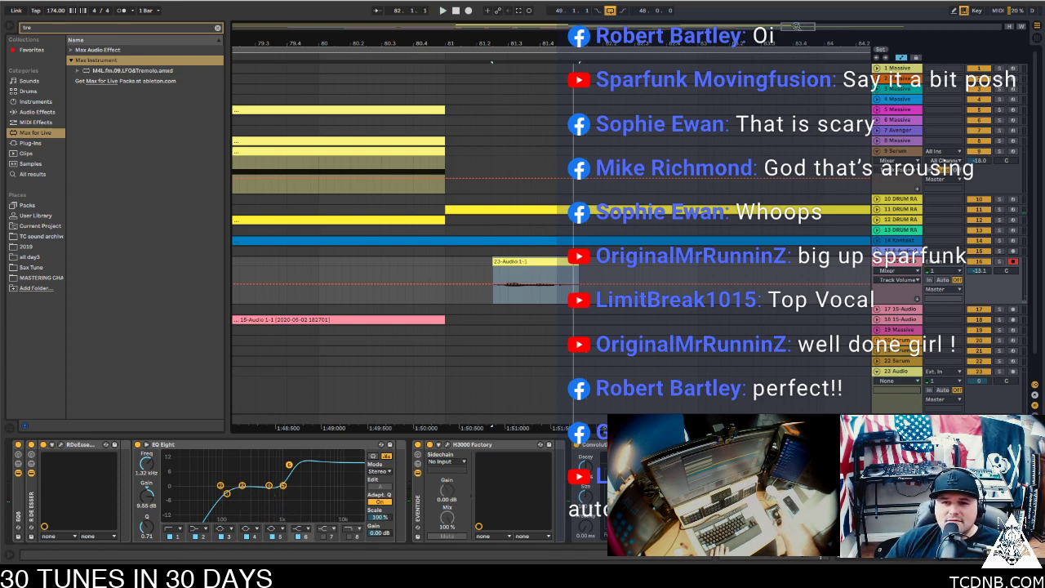
Try the trimmed vocal clip at 75.2.3 on track 16 during playback, and move it to bar 81
drag(797, 26, 600, 26)
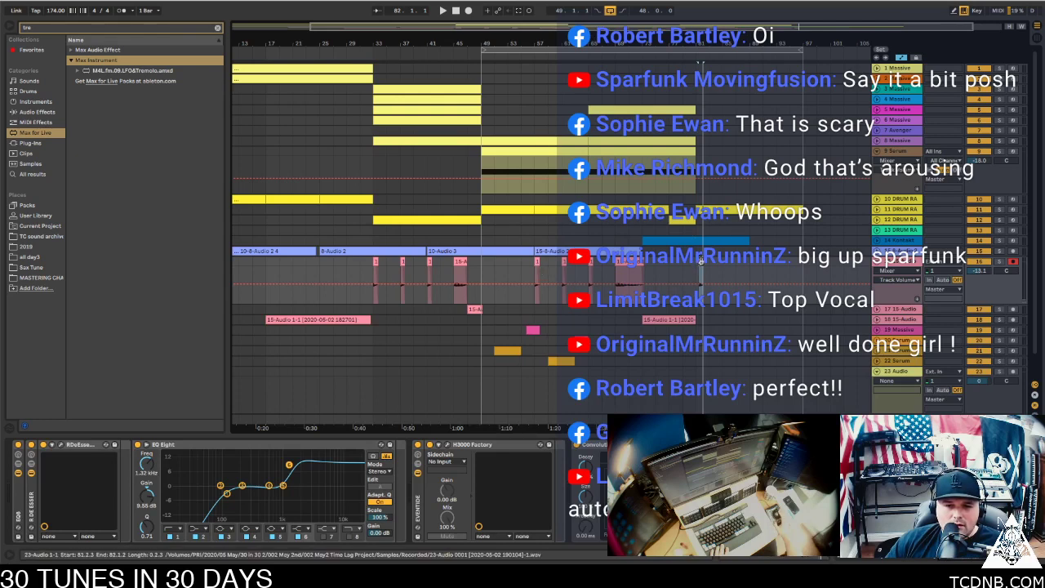
click(669, 267)
drag(669, 267, 658, 265)
key(space)
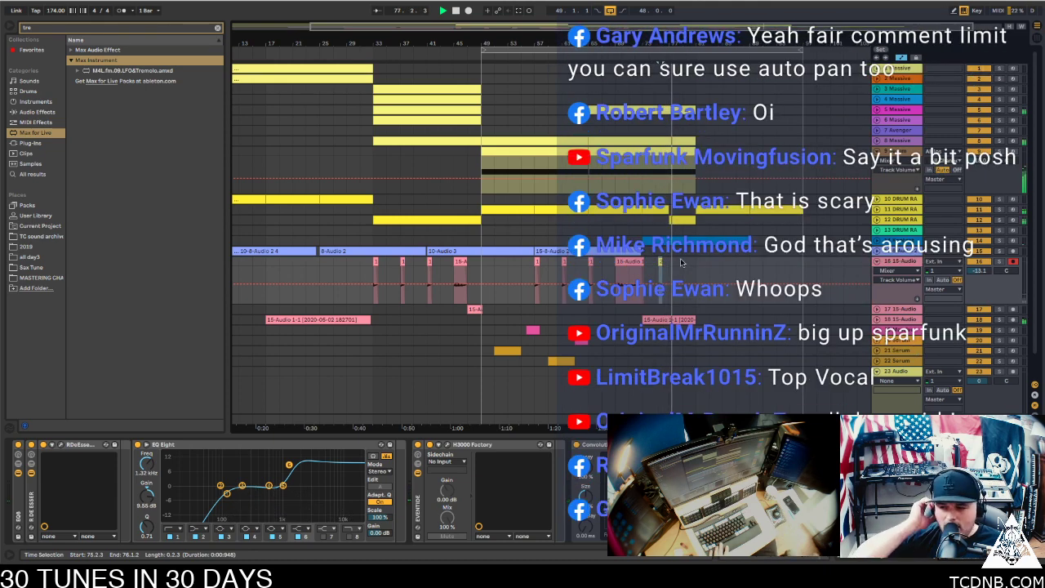
click(700, 266)
click(696, 263)
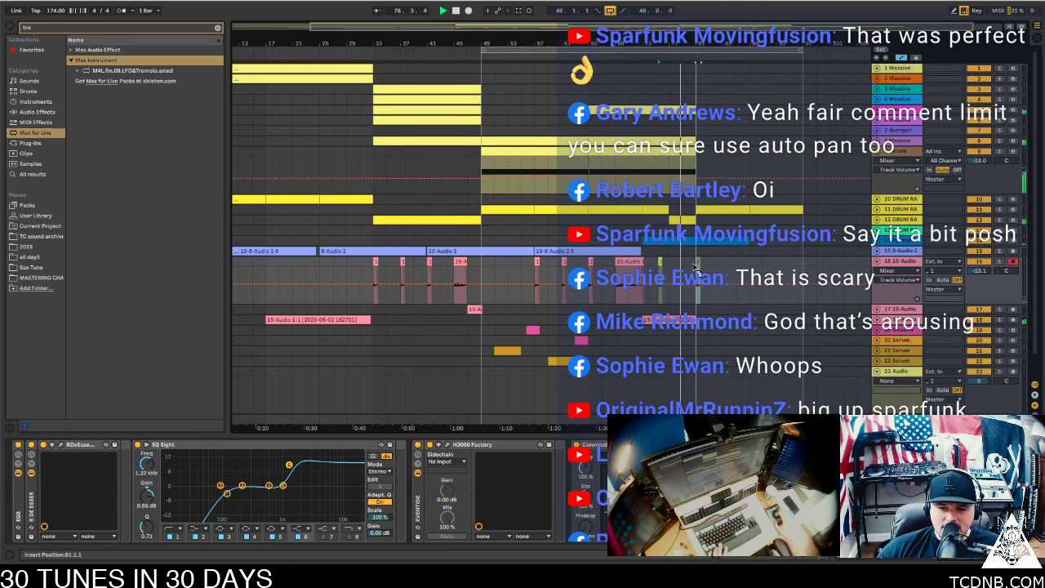
Move the vocal clip on track 16 to bar 80 and play the section leading into bar 81
key(space)
key(plus)
key(plus)
key(plus)
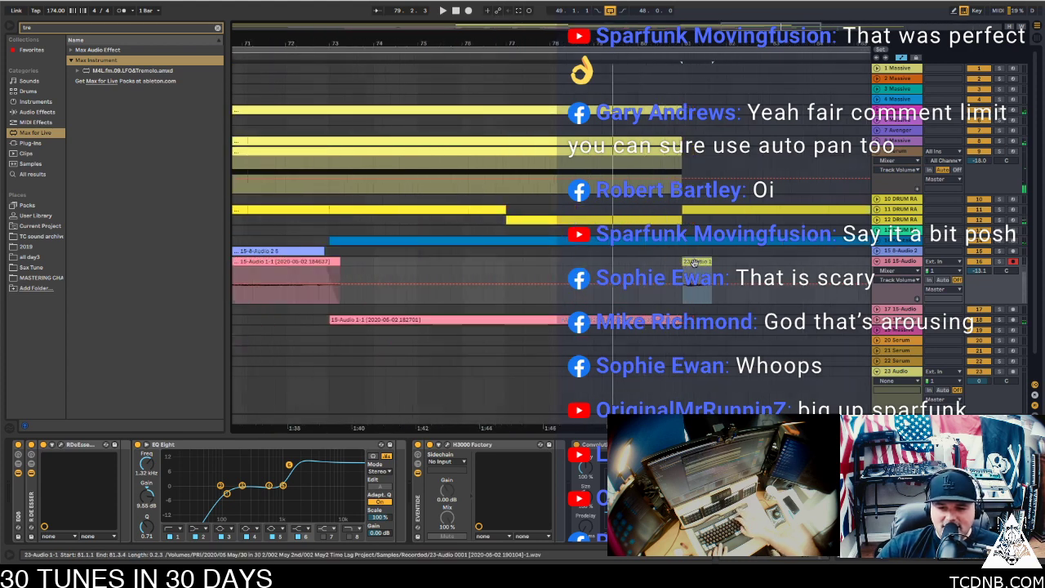
drag(688, 265, 651, 264)
key(space)
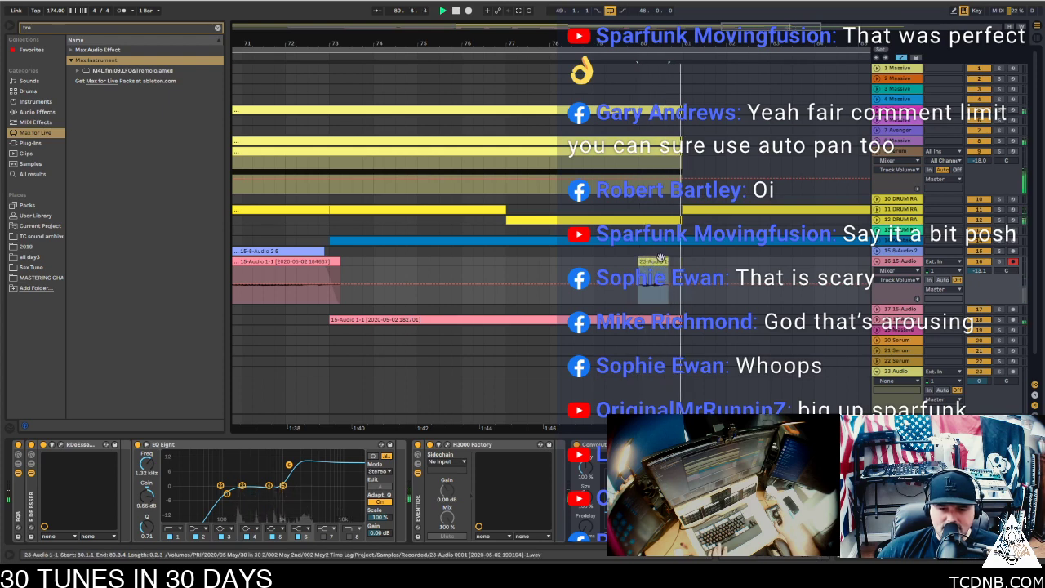
Play the vocal clip at bar 80 with its waveform open, and trim its end to just past 80.3.3
key(z)
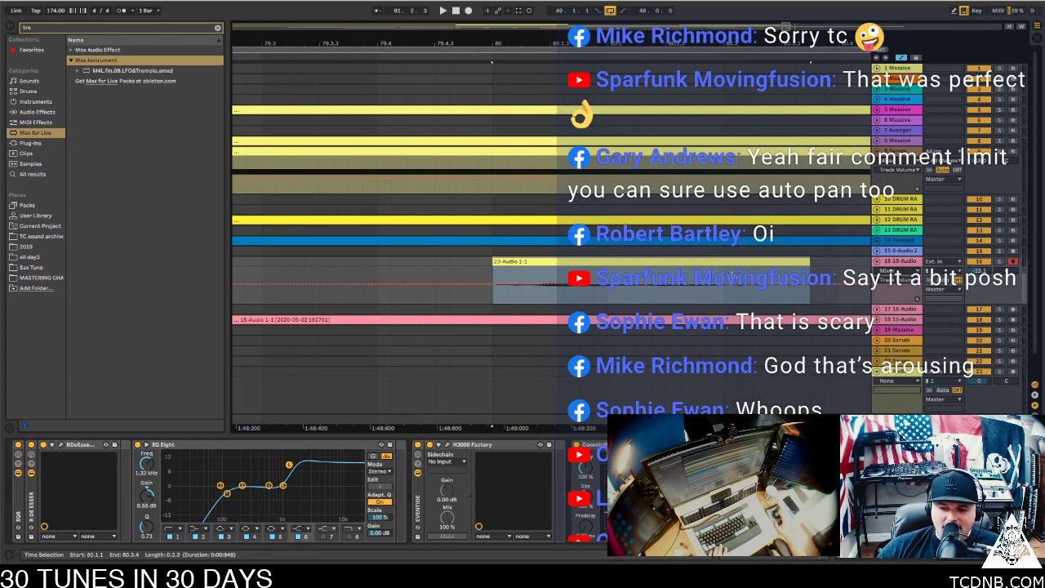
double_click(584, 268)
drag(182, 213, 225, 206)
key(space)
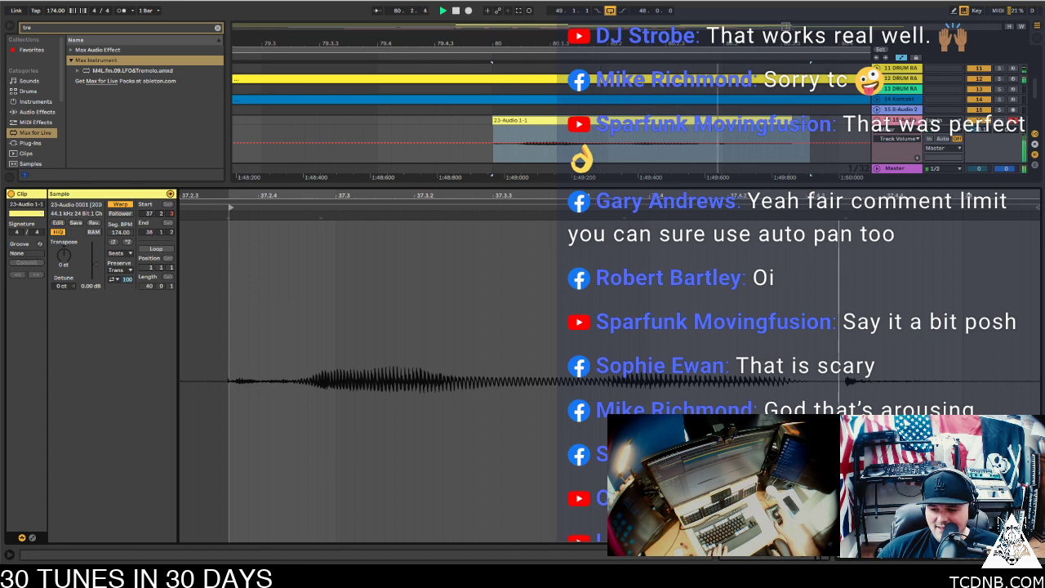
key(ctrl+alt+l)
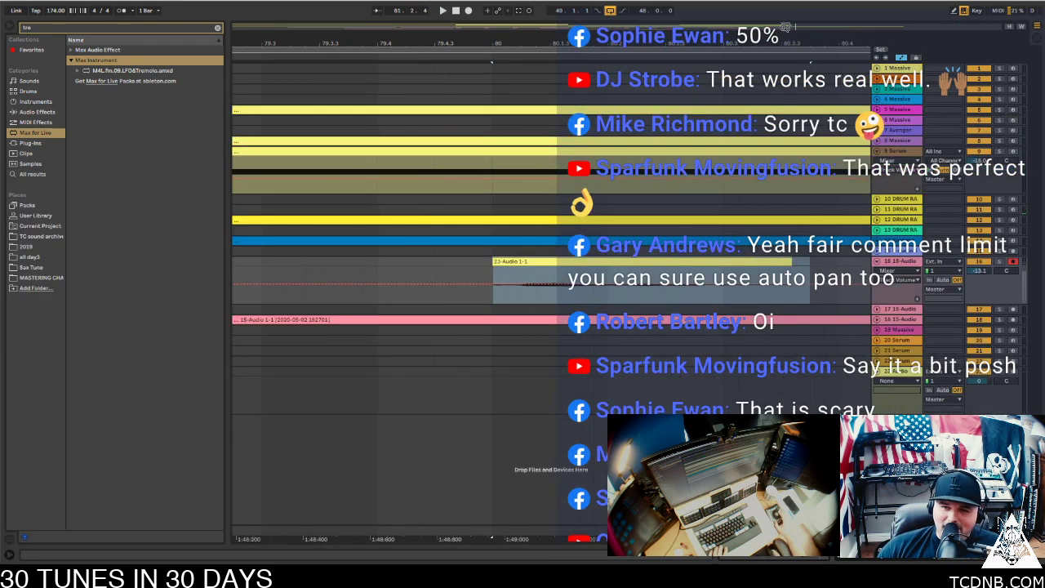
Move the shortened vocal clip on track 16 to bar 81 and play it in the arrangement
drag(786, 27, 594, 26)
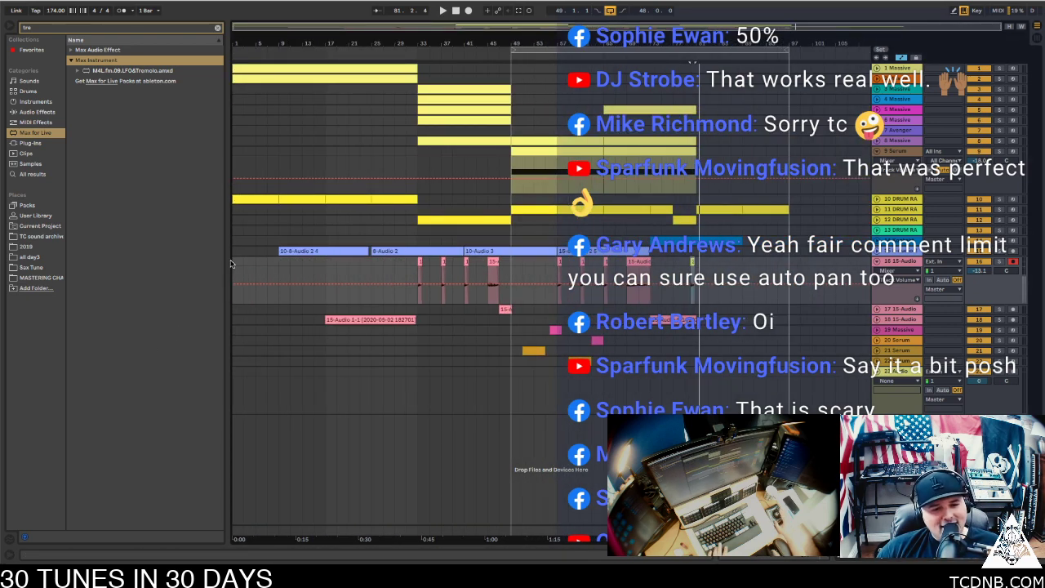
key(space)
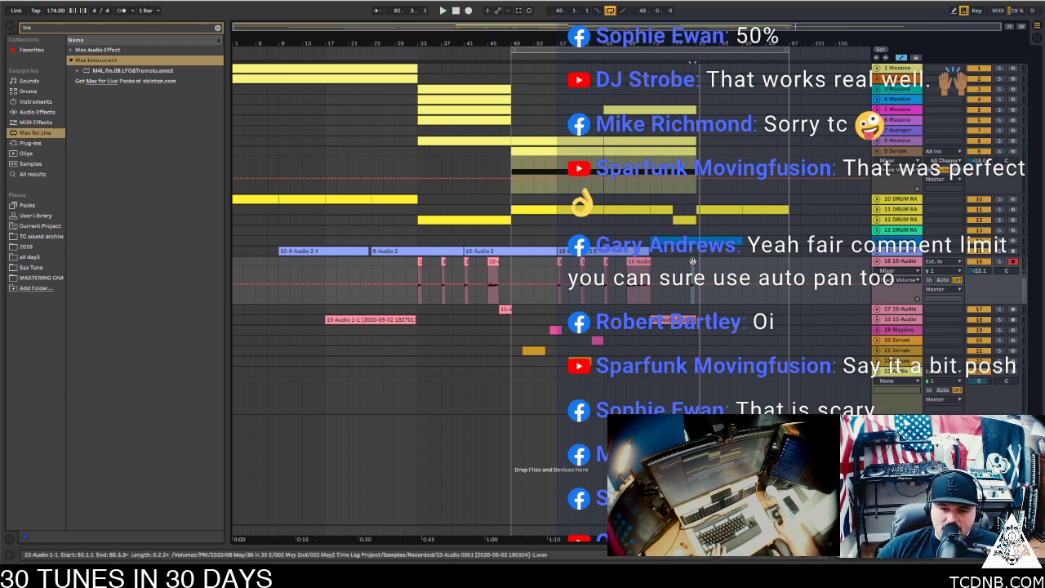
drag(692, 261, 700, 265)
key(space)
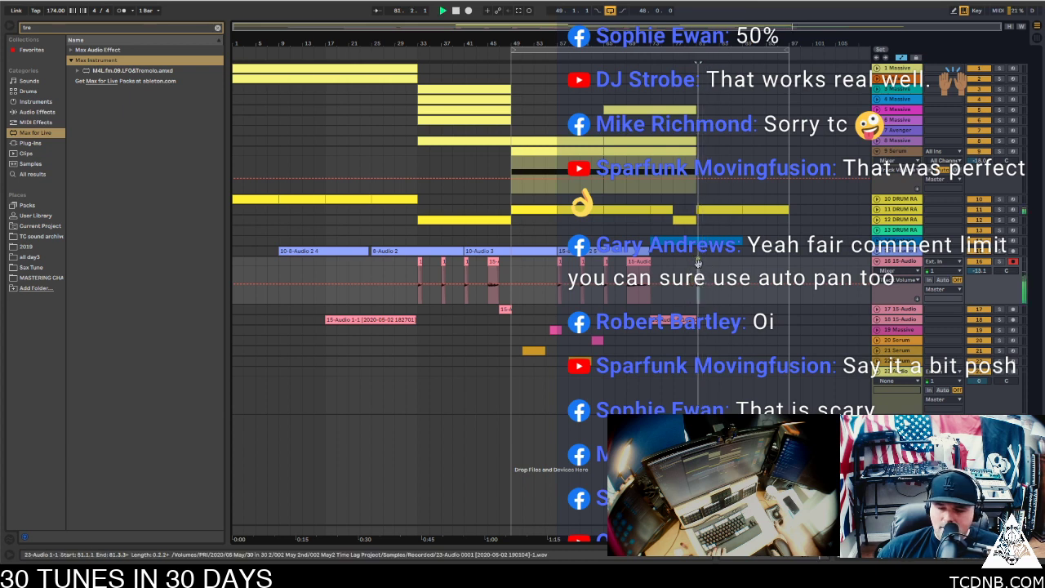
key(space)
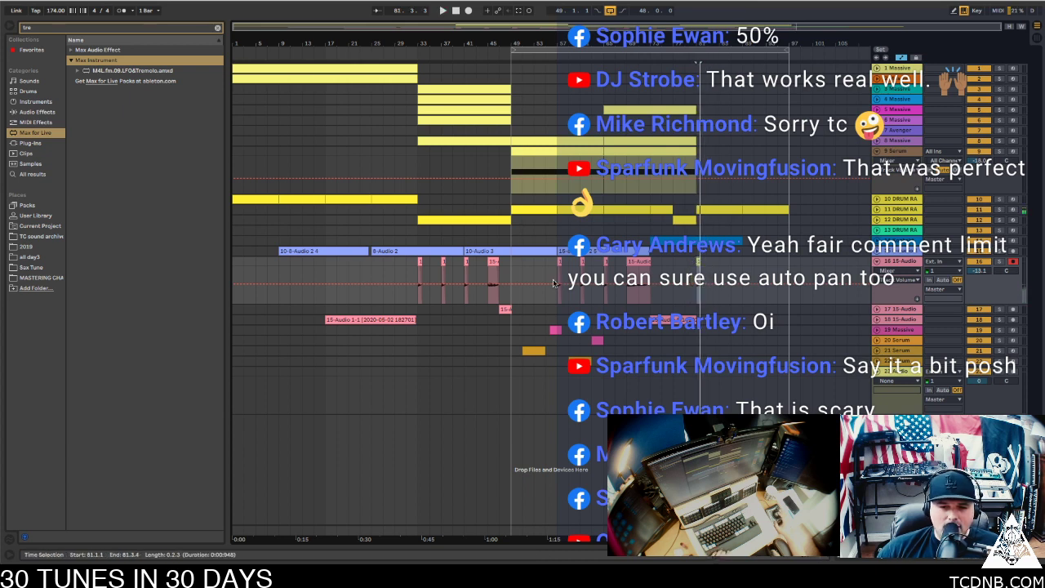
Inspect the waveform of the vocal clip at bar 81 on track 16, and add a short fade-out at its end
click(514, 239)
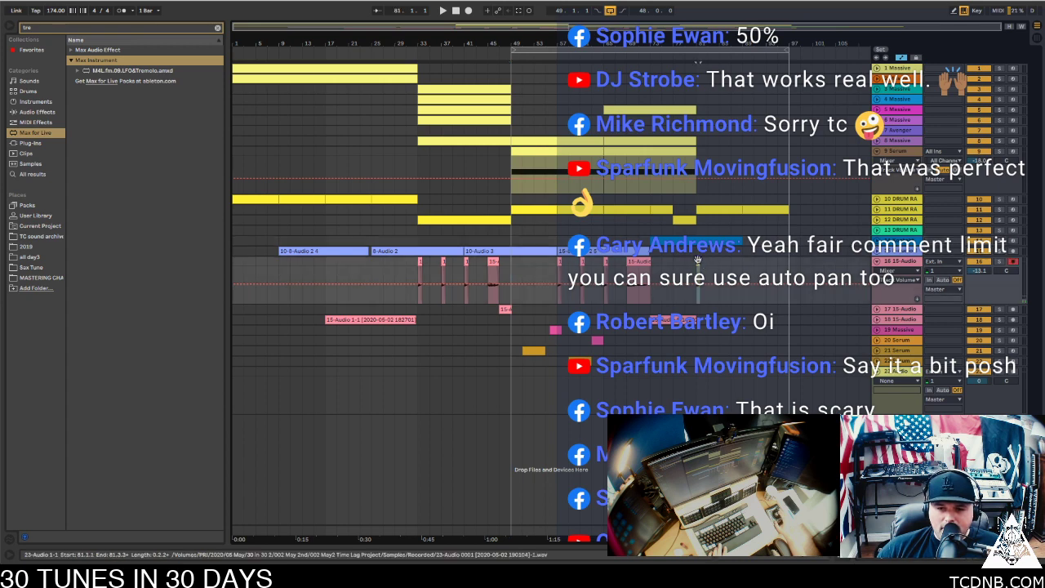
double_click(700, 263)
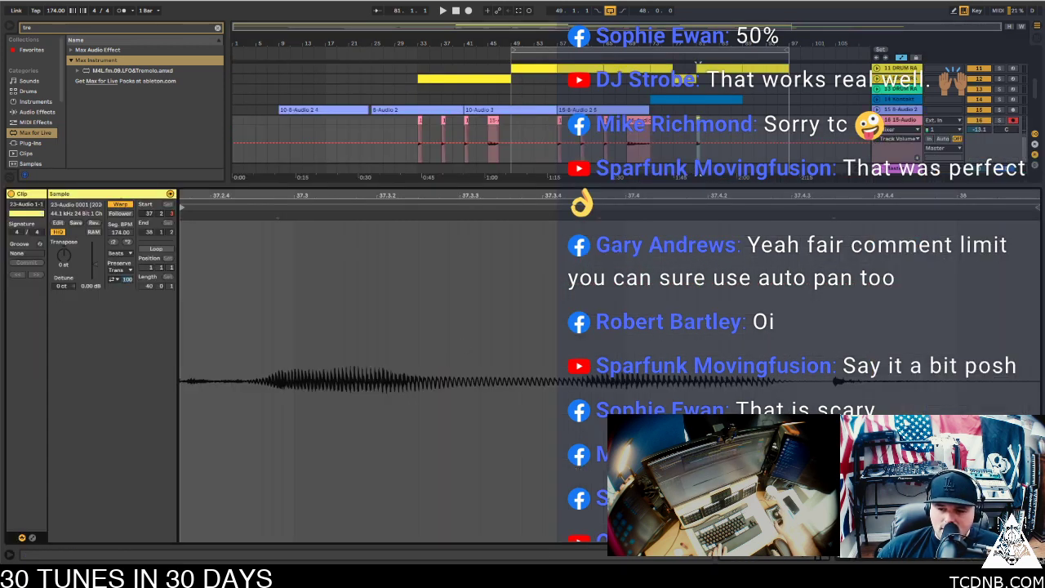
key(ctrl+alt+l)
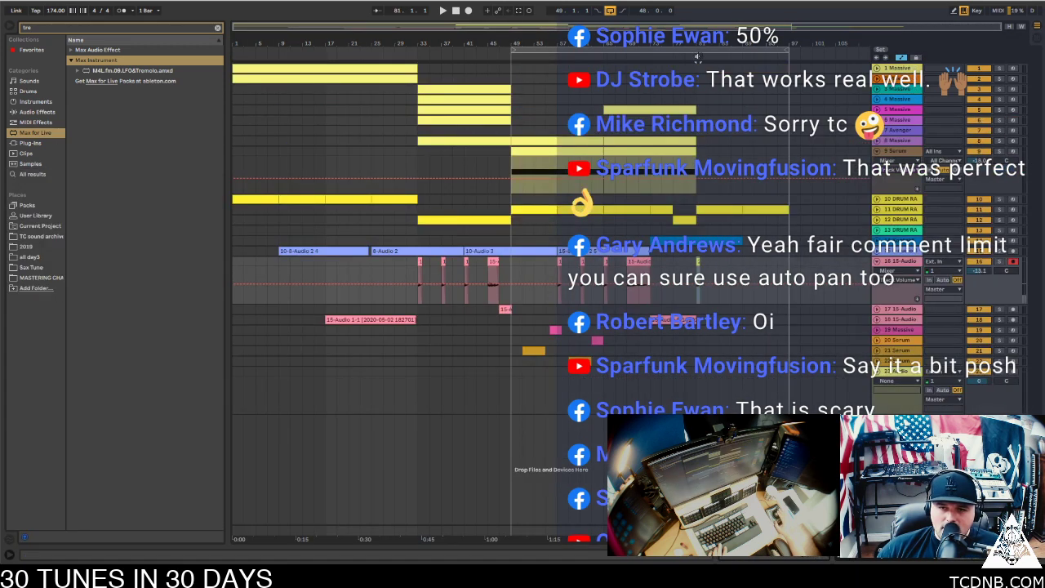
drag(701, 28, 795, 139)
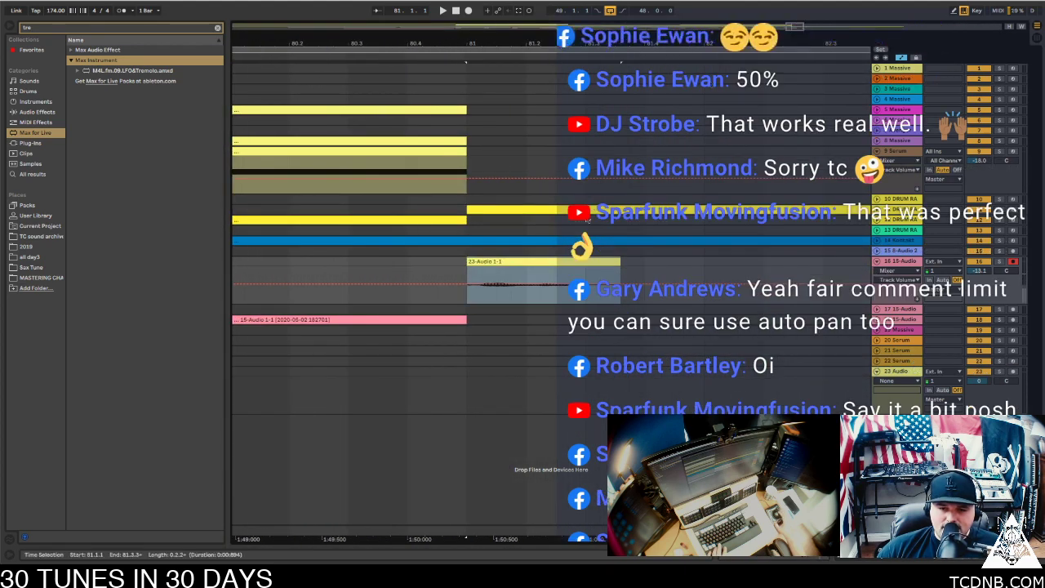
click(619, 268)
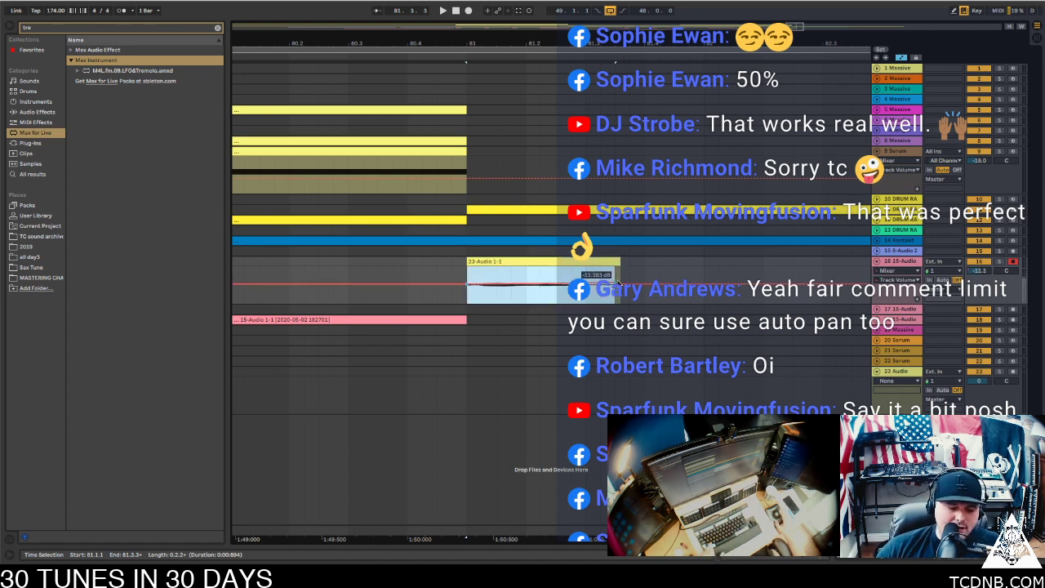
drag(618, 282, 607, 268)
key(a)
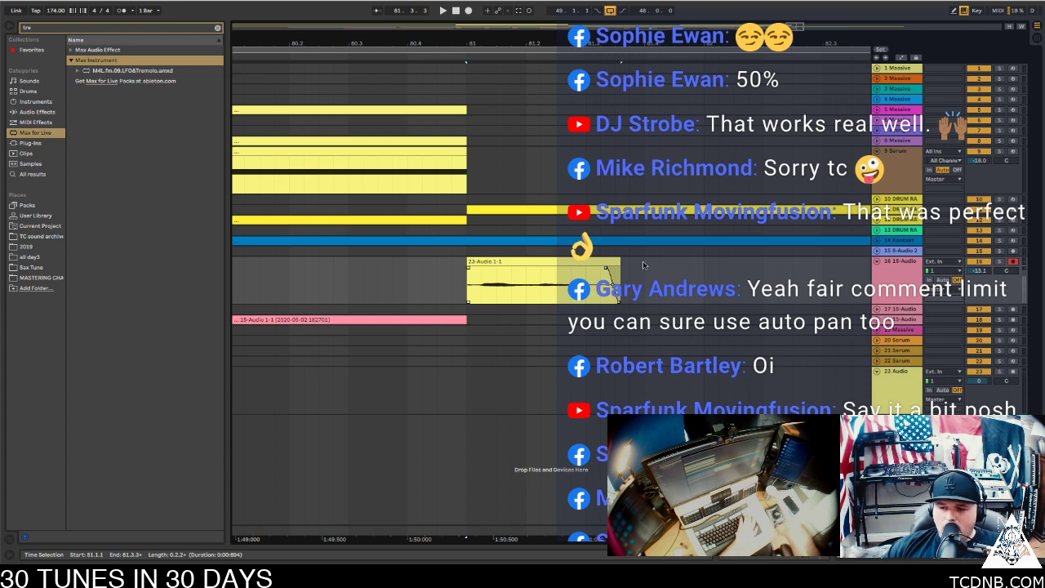
key(a)
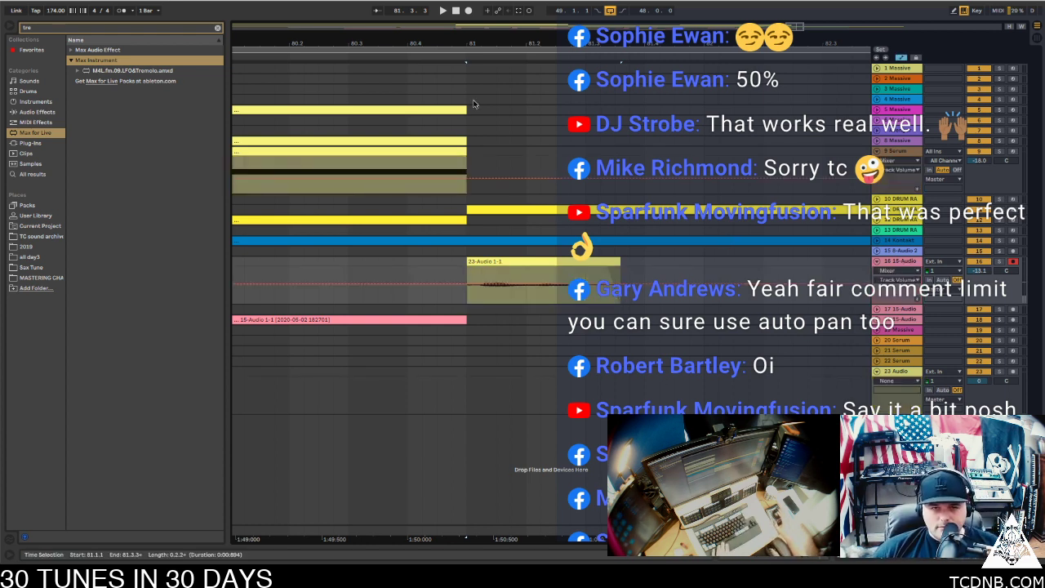
Play the arrangement from bar 1 and inspect the waveform of the vocal clip starting at bar 17 on track 18
drag(796, 27, 796, 2)
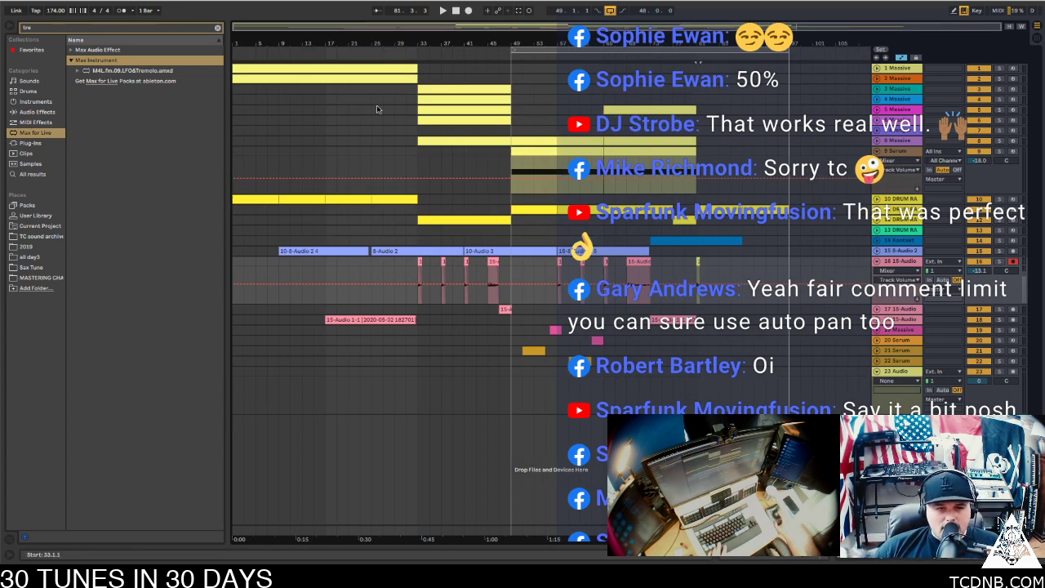
click(264, 69)
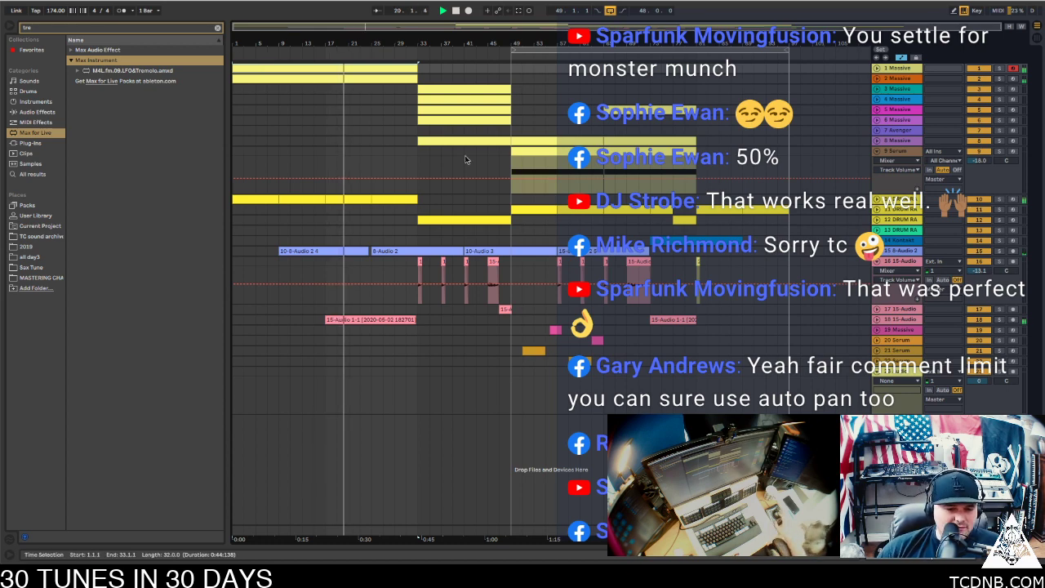
double_click(391, 317)
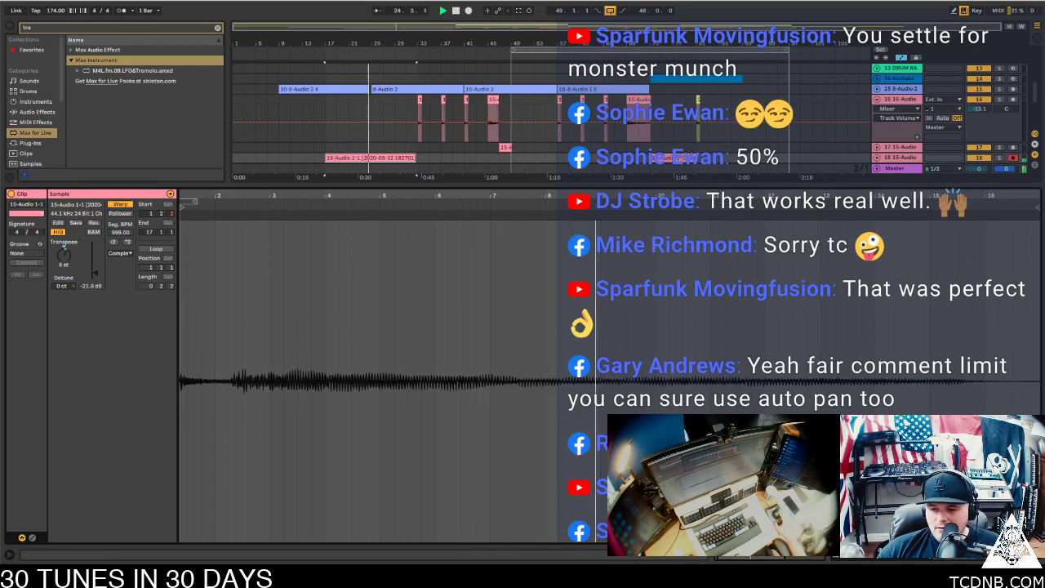
key(ctrl+alt+l)
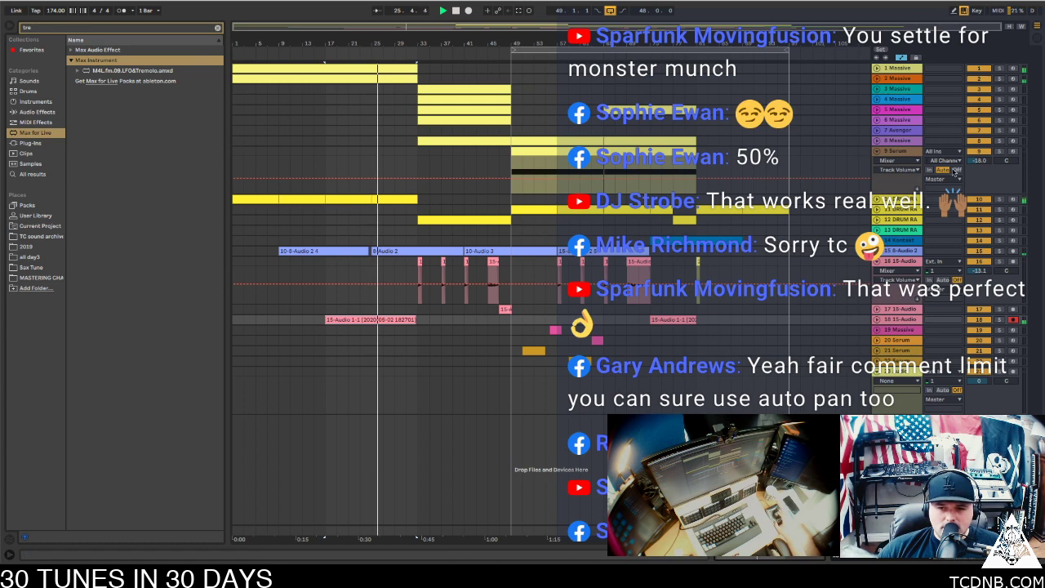
Set the Opto Pressor threshold to -21.9 in PSP InfiniStrip on drum rack track 11
click(903, 211)
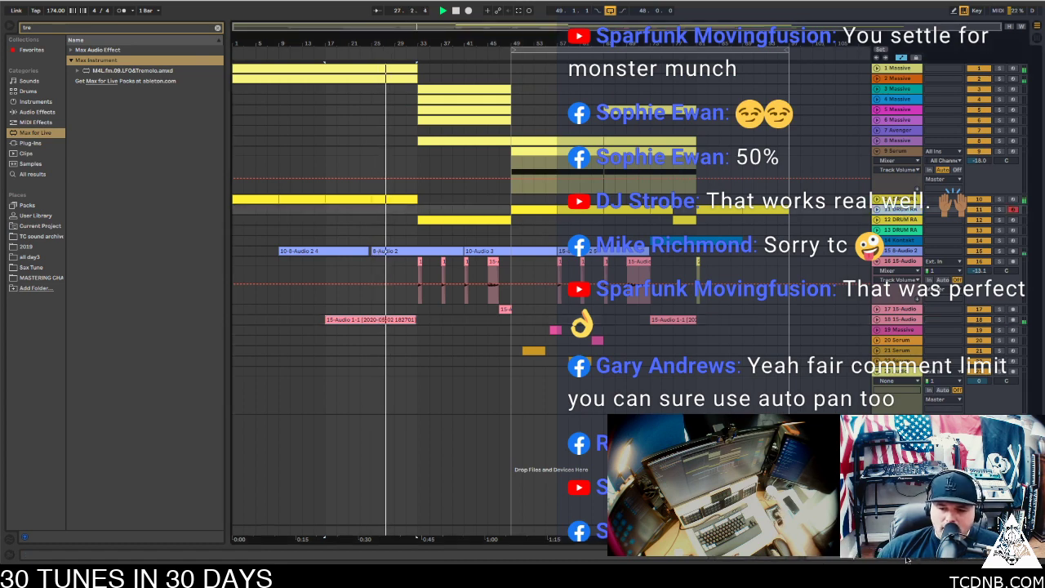
key(shift+Tab)
click(592, 445)
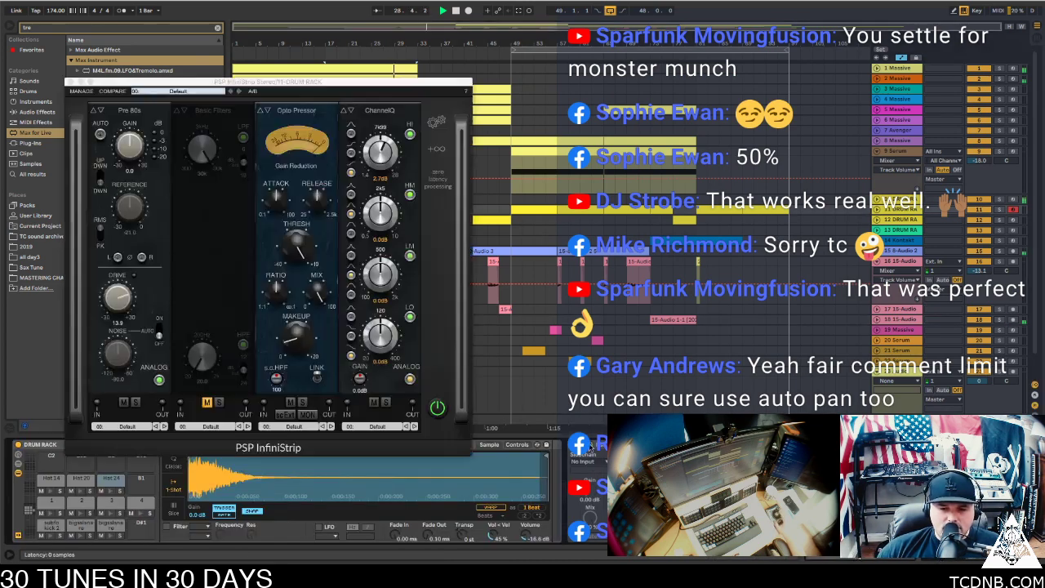
drag(300, 249, 300, 255)
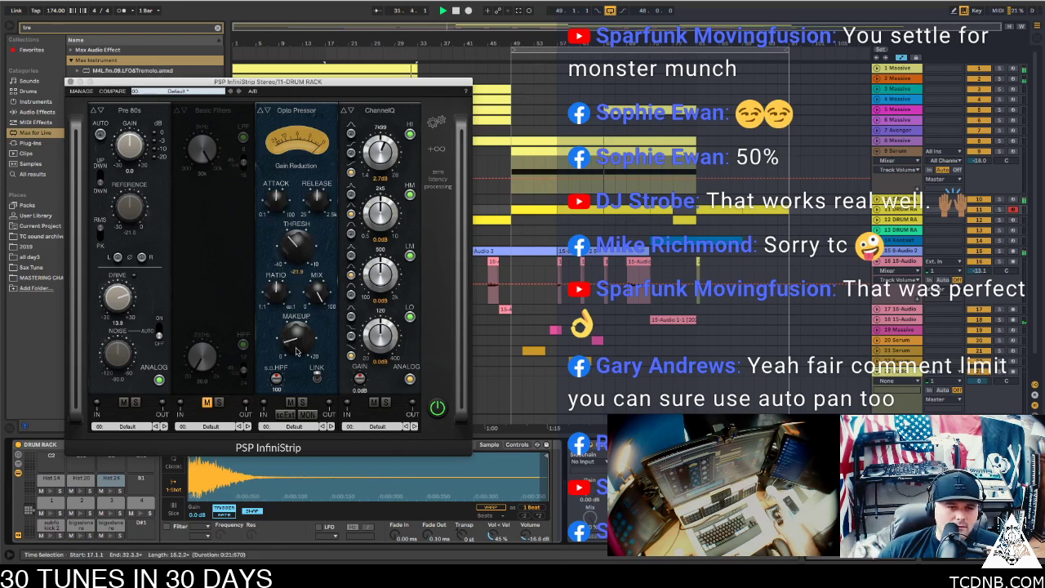
click(69, 82)
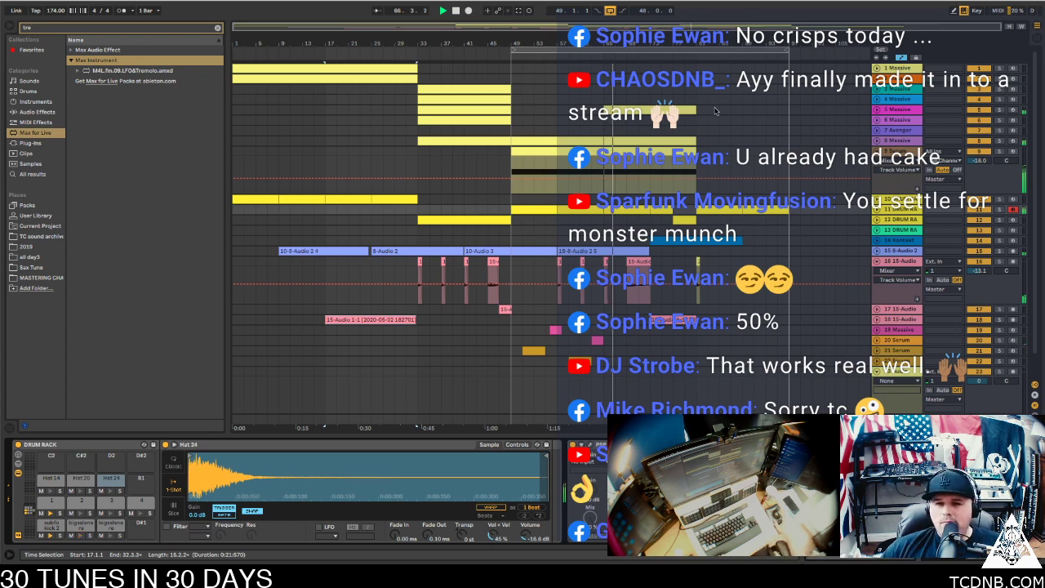
Copy the track 3 Massive clip from bar 33 to bars 65–81 and play the section into bar 82
click(447, 95)
drag(447, 94, 633, 89)
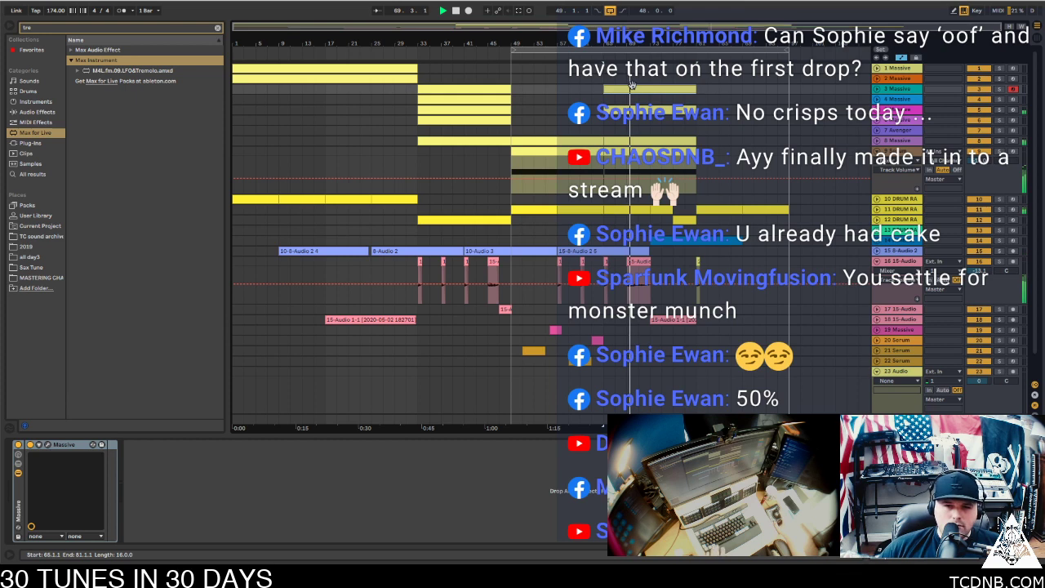
key(space)
key(space)
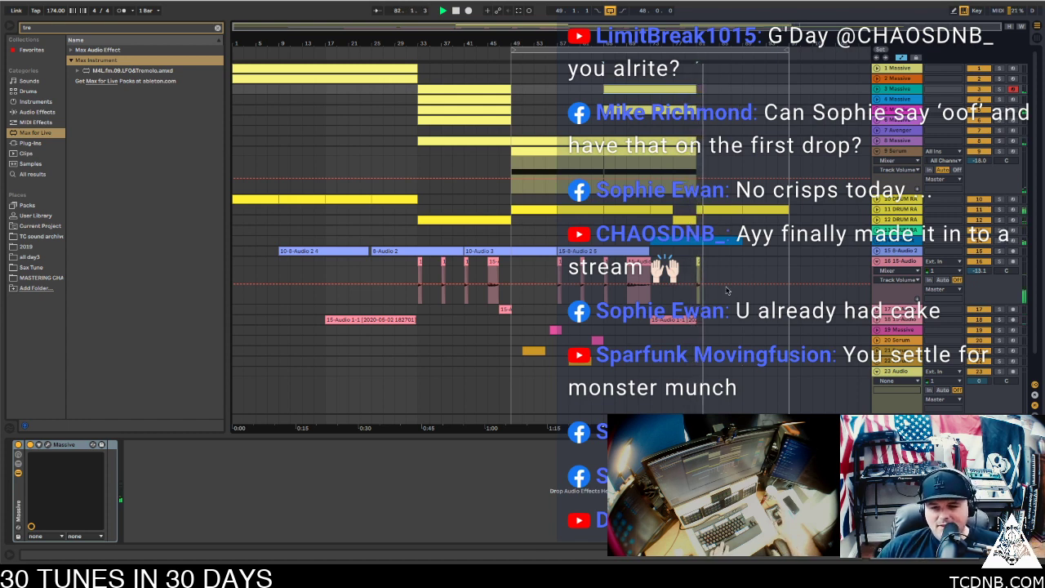
Set the gain of the vocal clip at bar 81 on track 16 to -2.50 dB and play it
double_click(697, 262)
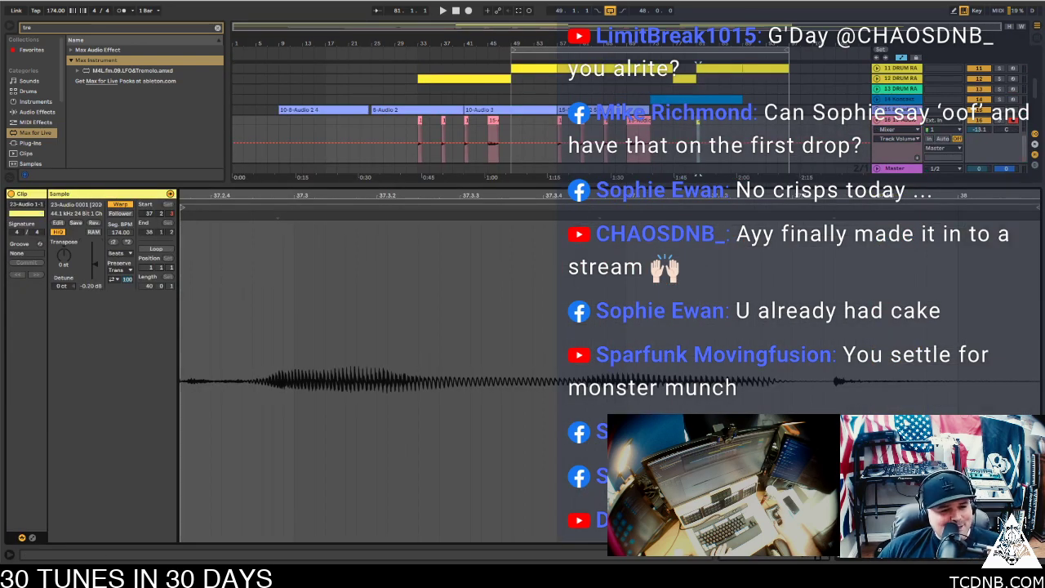
key(space)
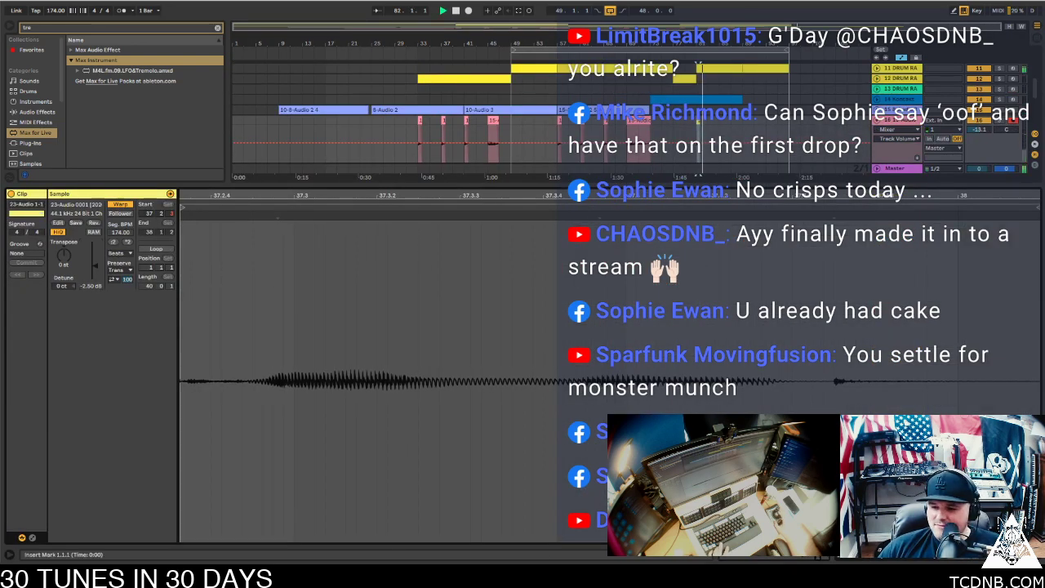
Copy the short vocal clip at bar 81 on track 16 to bar 85
key(ctrl+alt+l)
key(space)
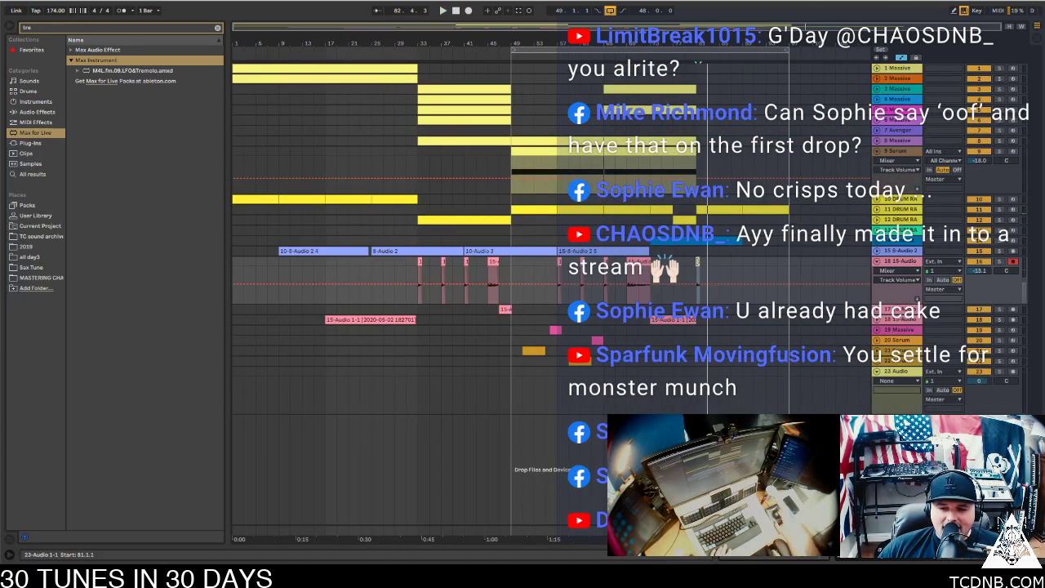
click(716, 259)
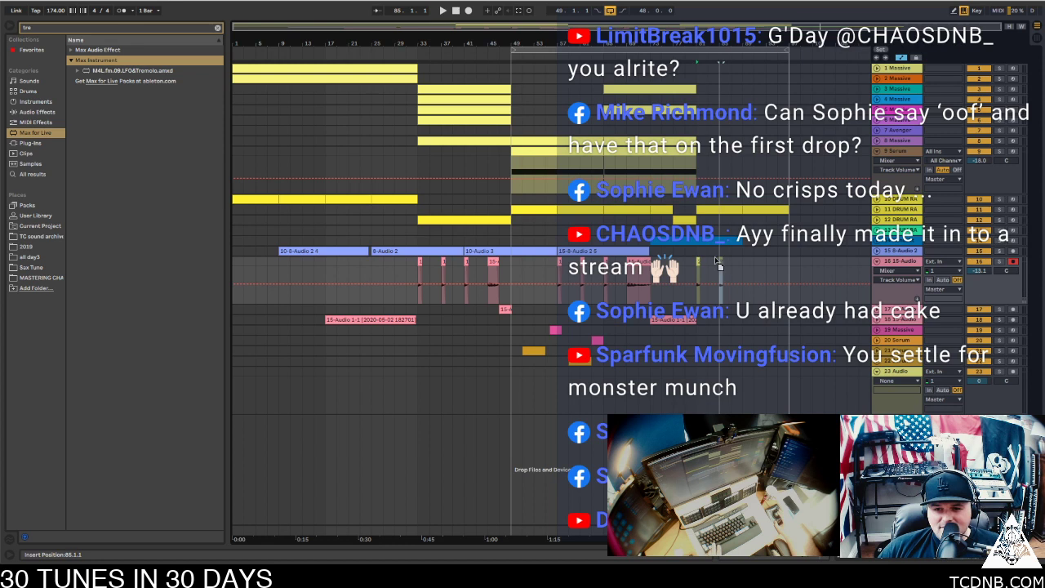
drag(719, 261, 720, 260)
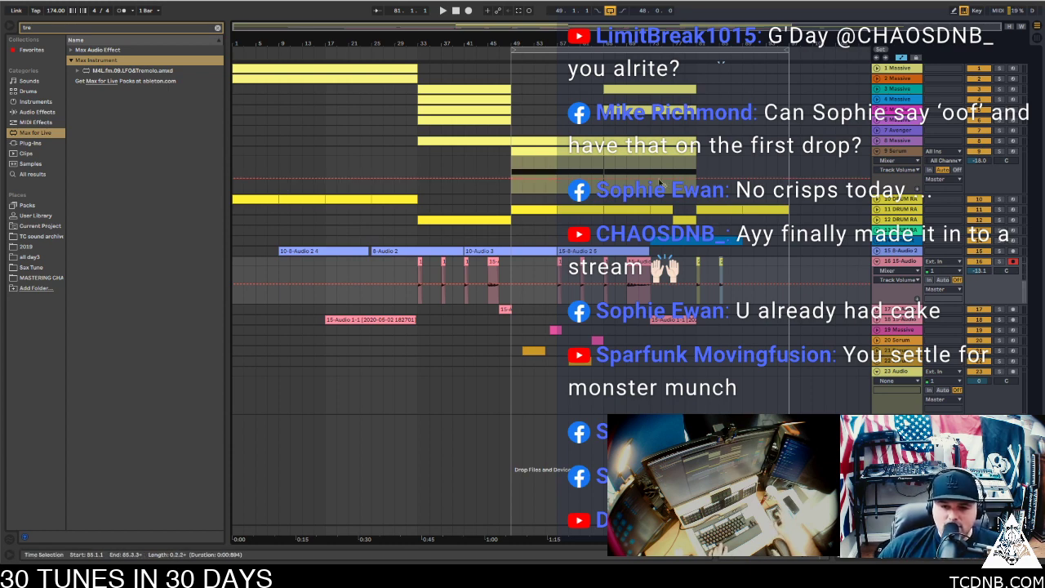
click(698, 127)
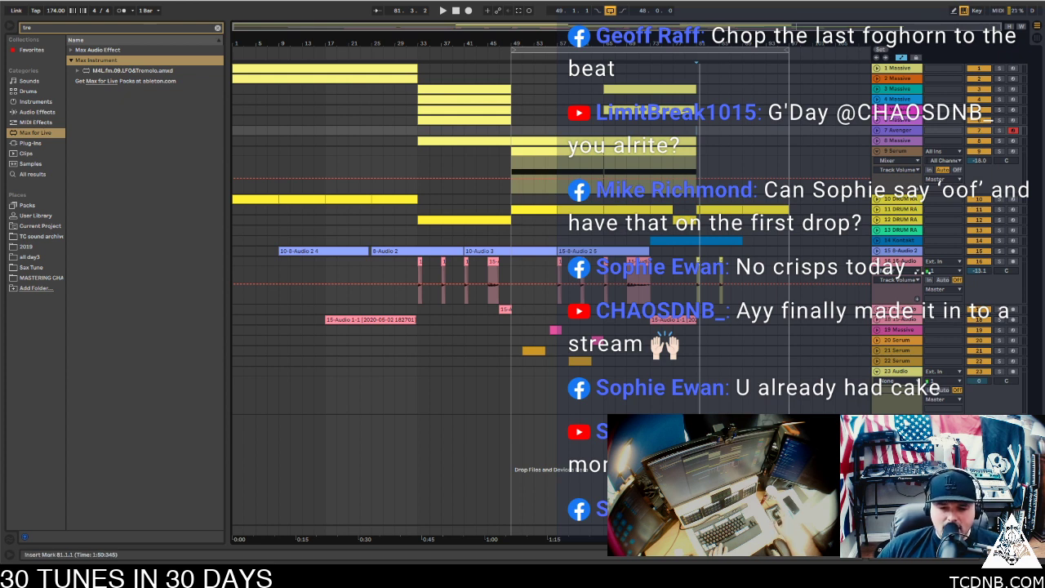
Play the track 21 clip from bar 51 and examine its Serum patch and LFO 1 curve
click(536, 348)
key(space)
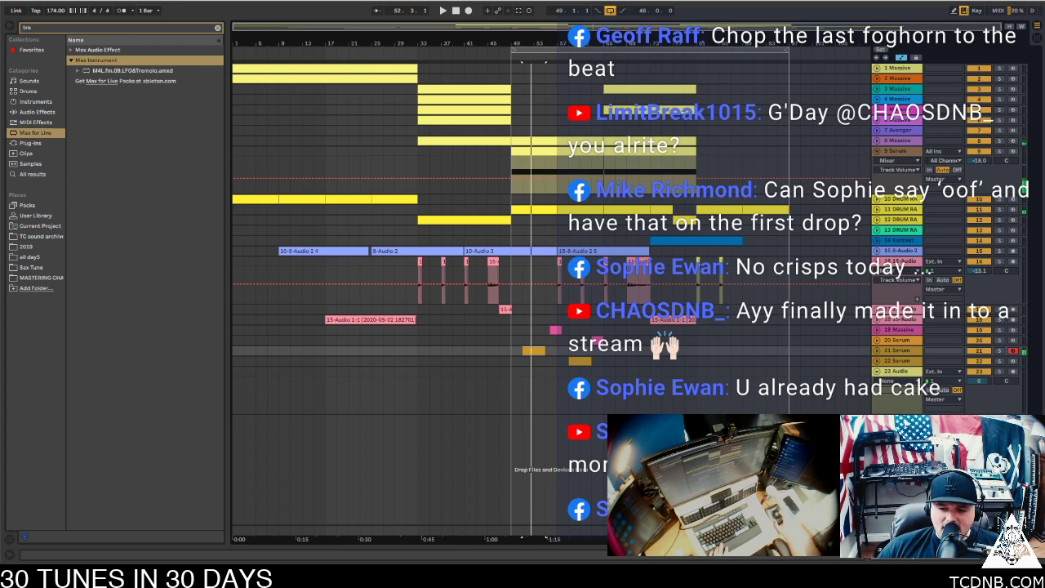
key(shift+Tab)
click(49, 445)
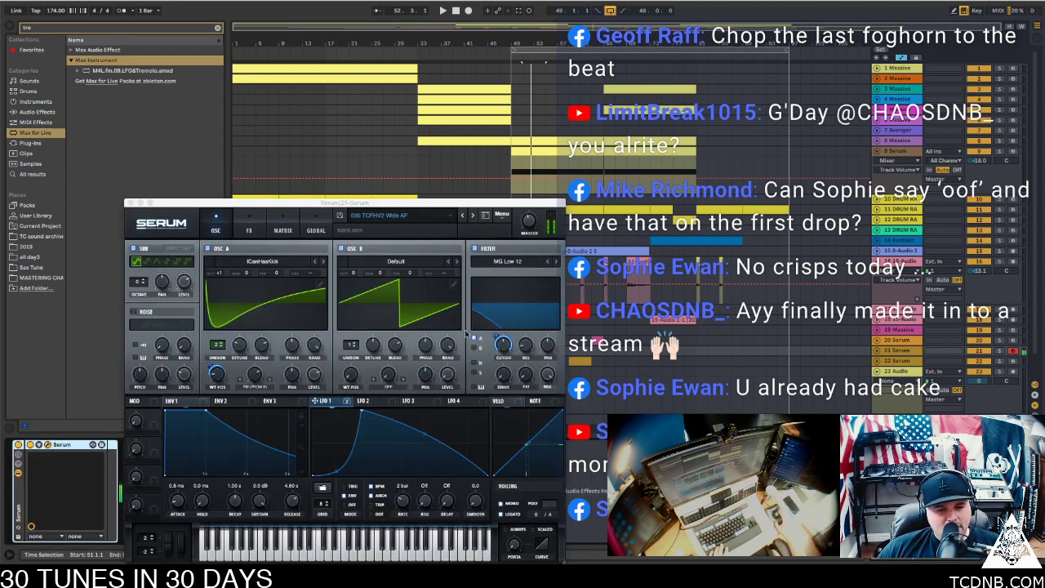
key(space)
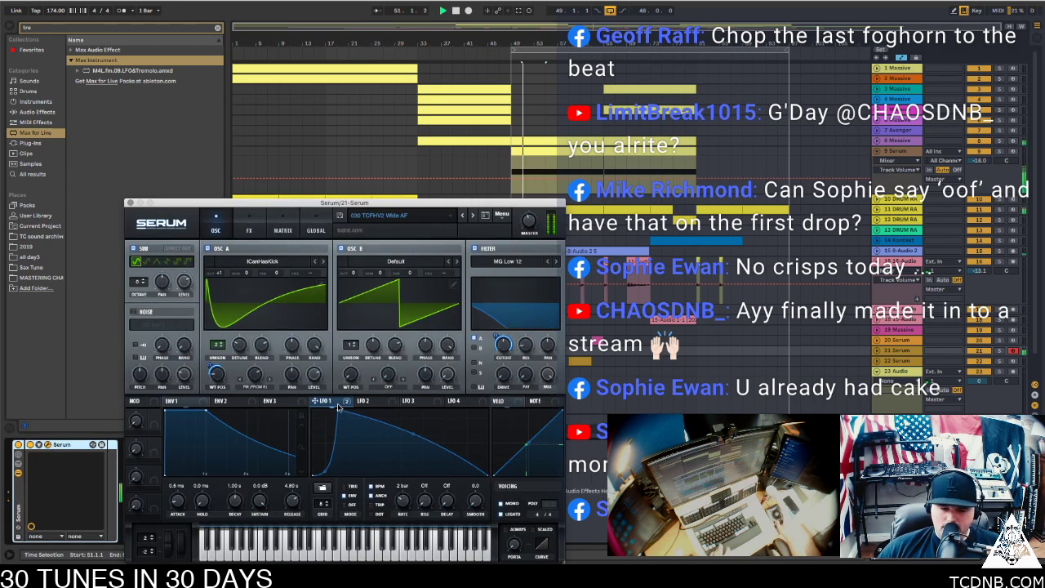
click(131, 202)
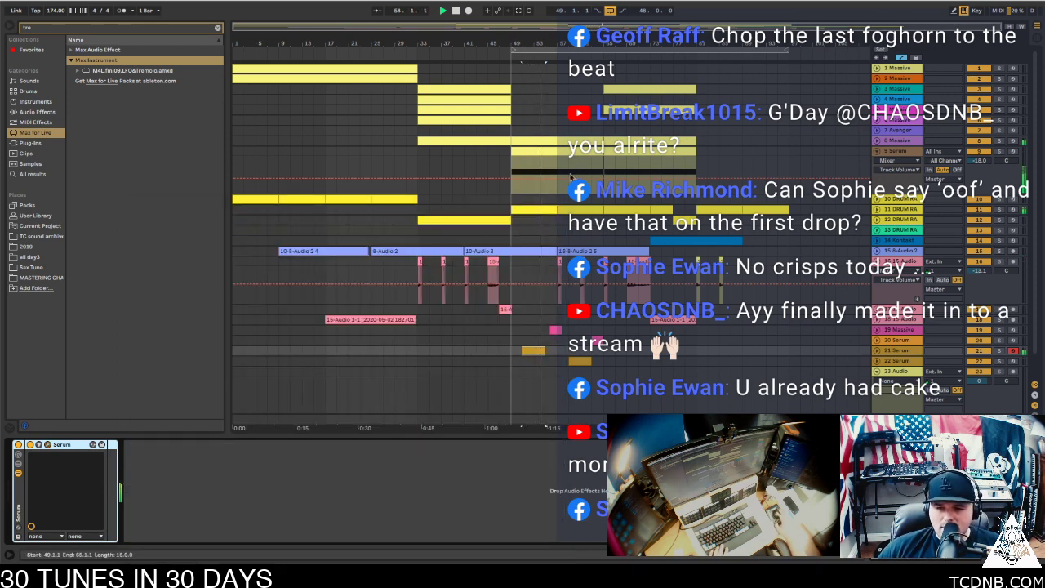
In Serum on track 22, set LFO 2 to Trig mode with a 1/16 rate and audition it from bar 59
click(578, 360)
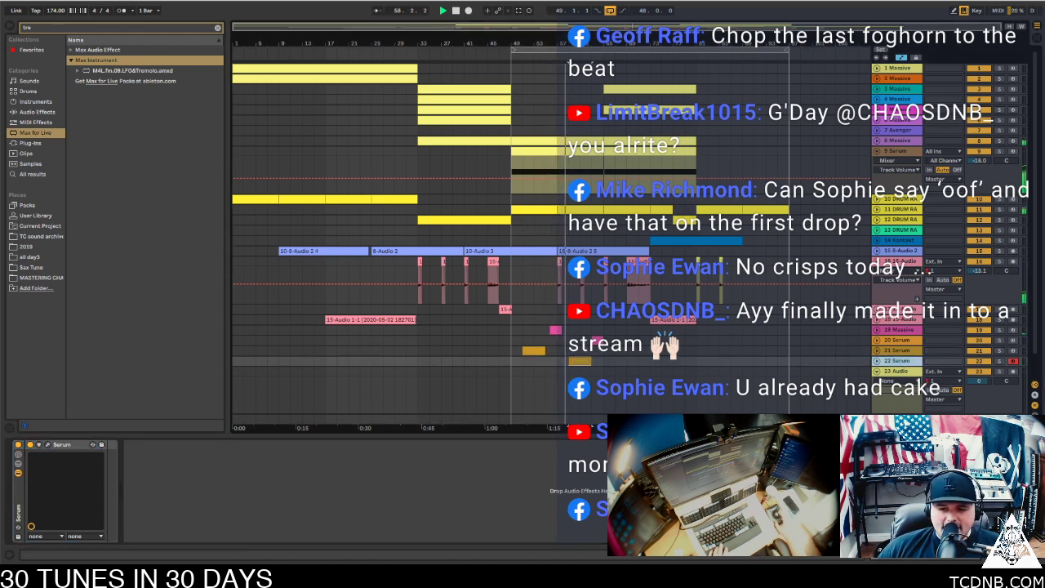
click(48, 445)
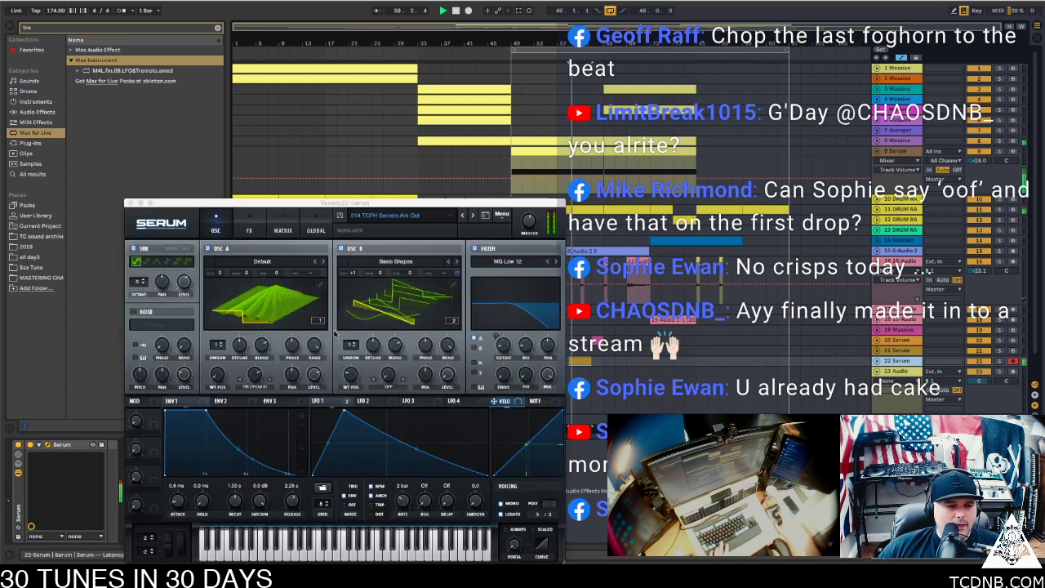
click(394, 403)
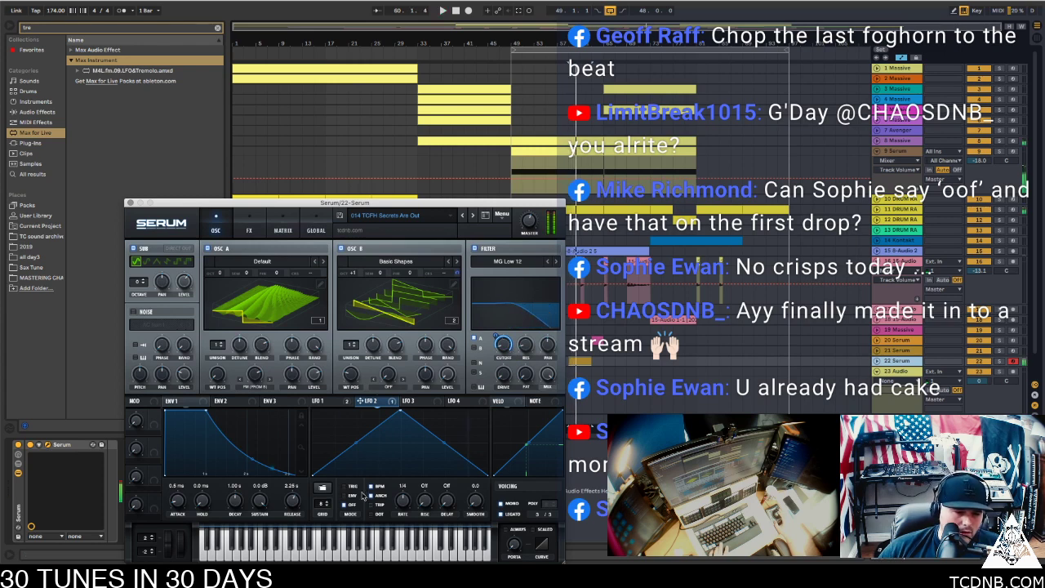
drag(407, 503, 399, 504)
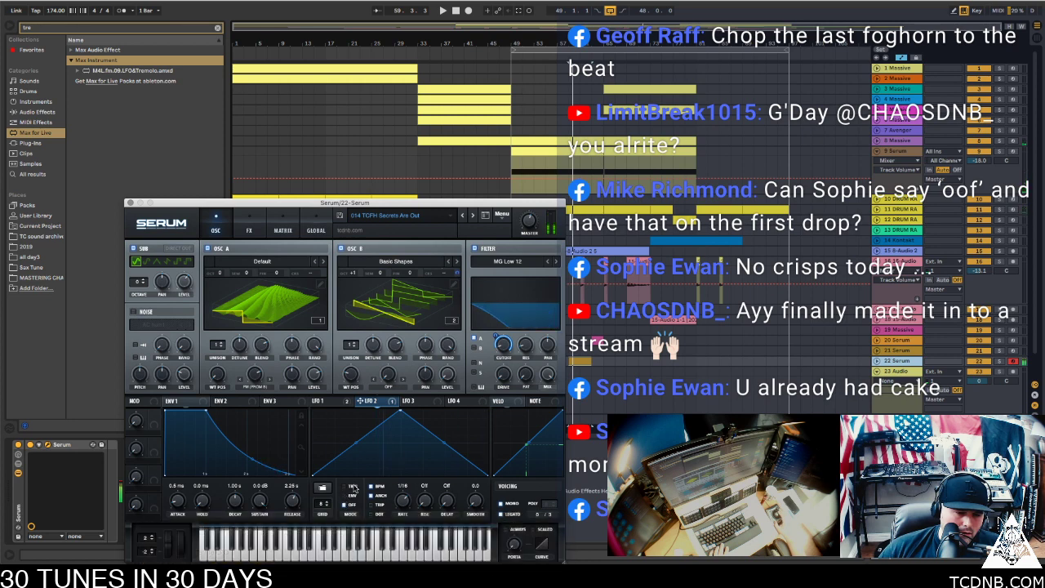
click(344, 496)
key(space)
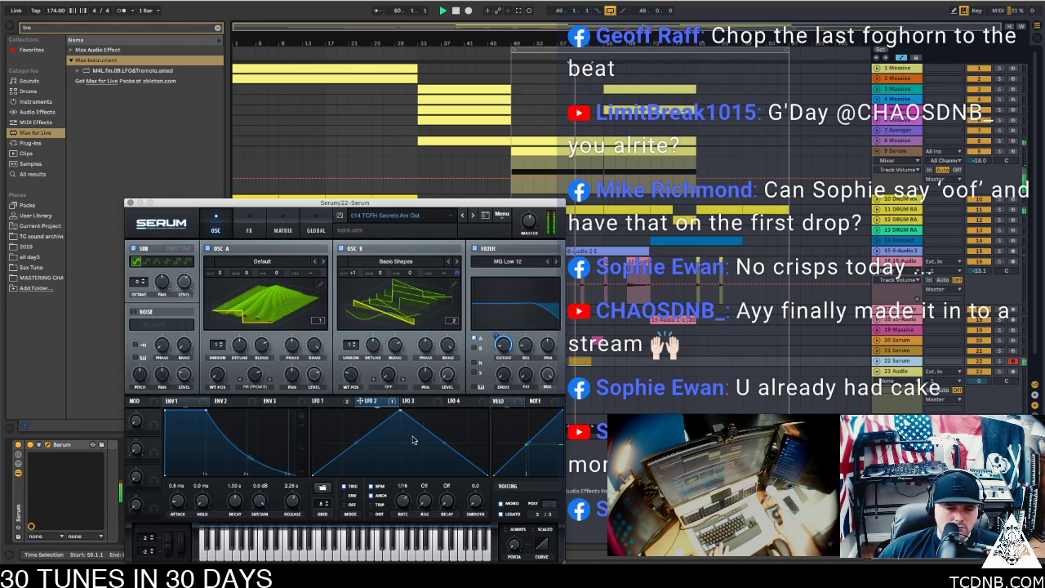
key(space)
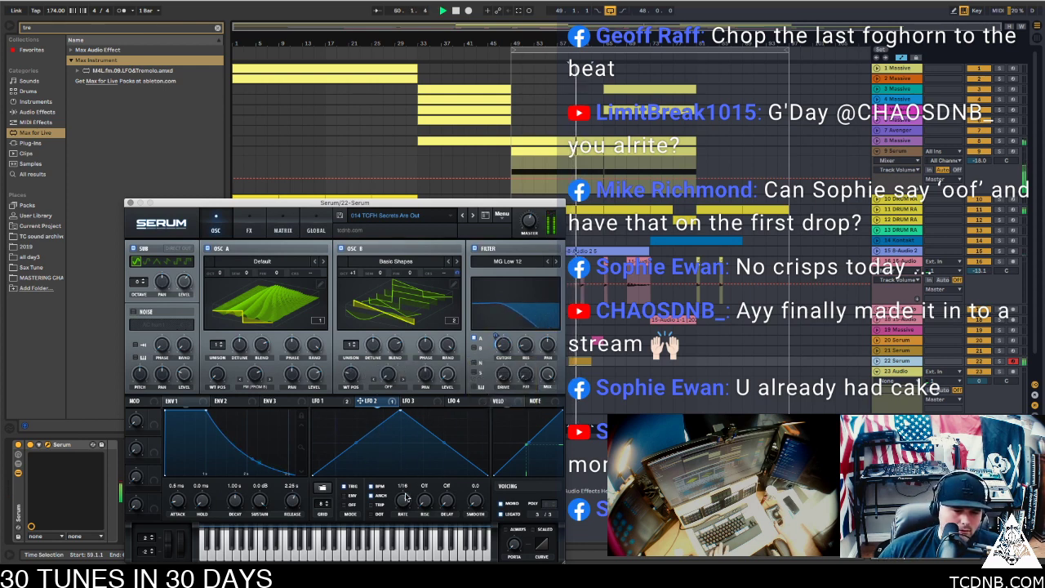
Reshape Serum's LFO 2 on track 22 into a falling ramp with a short rise and set its rate to 1/8
drag(402, 415, 283, 401)
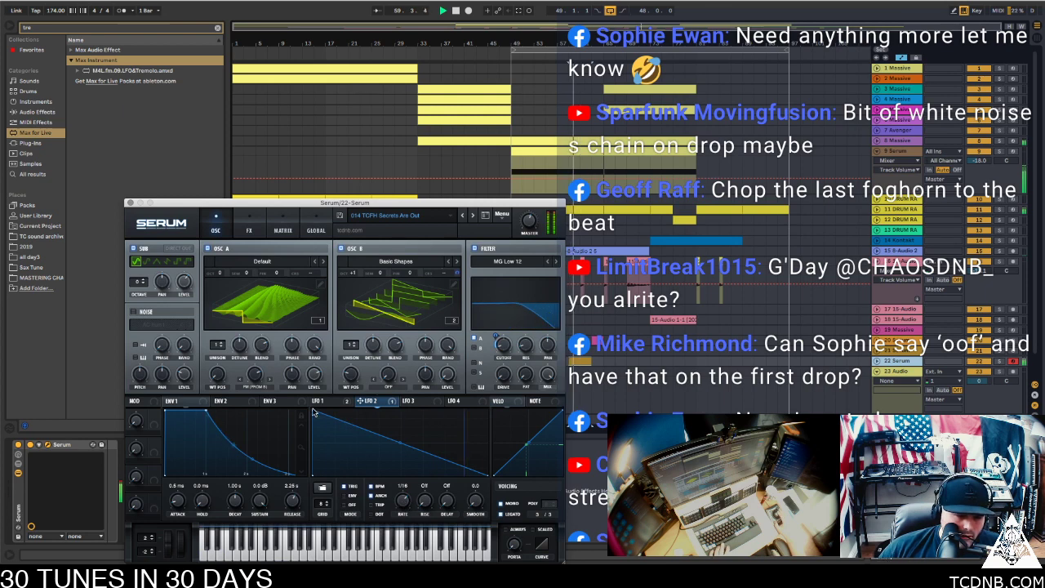
drag(313, 410, 324, 410)
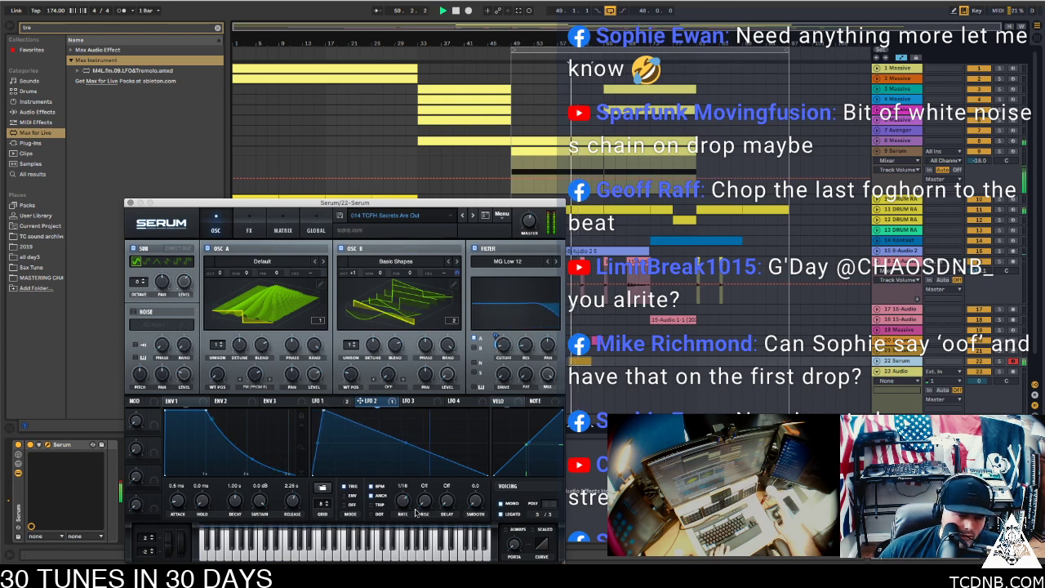
drag(406, 506, 406, 514)
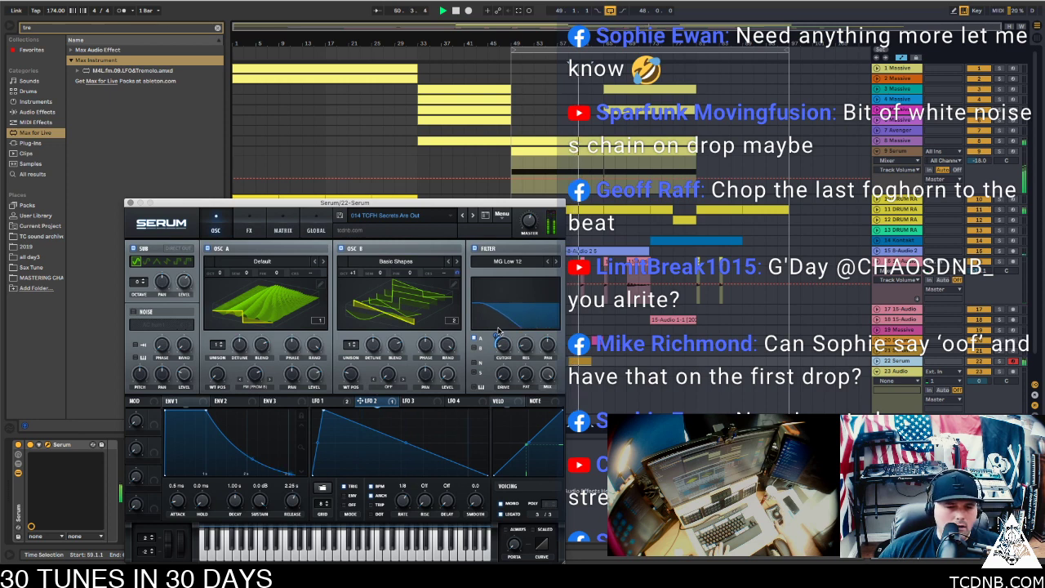
click(130, 203)
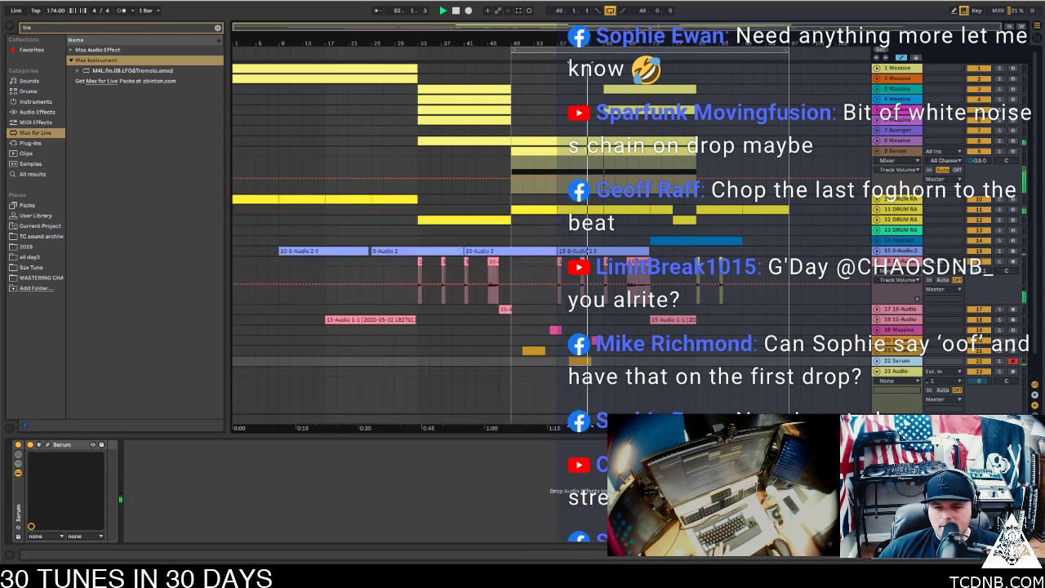
key(space)
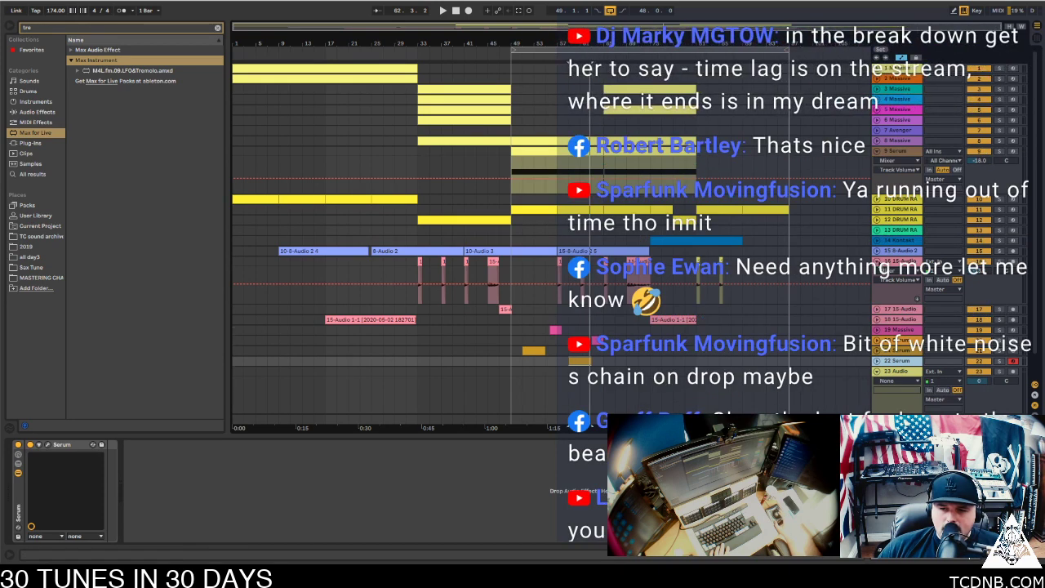
Fold tracks 16 and 9 in the arrangement, select audio track 23 and save the set
click(877, 261)
click(878, 151)
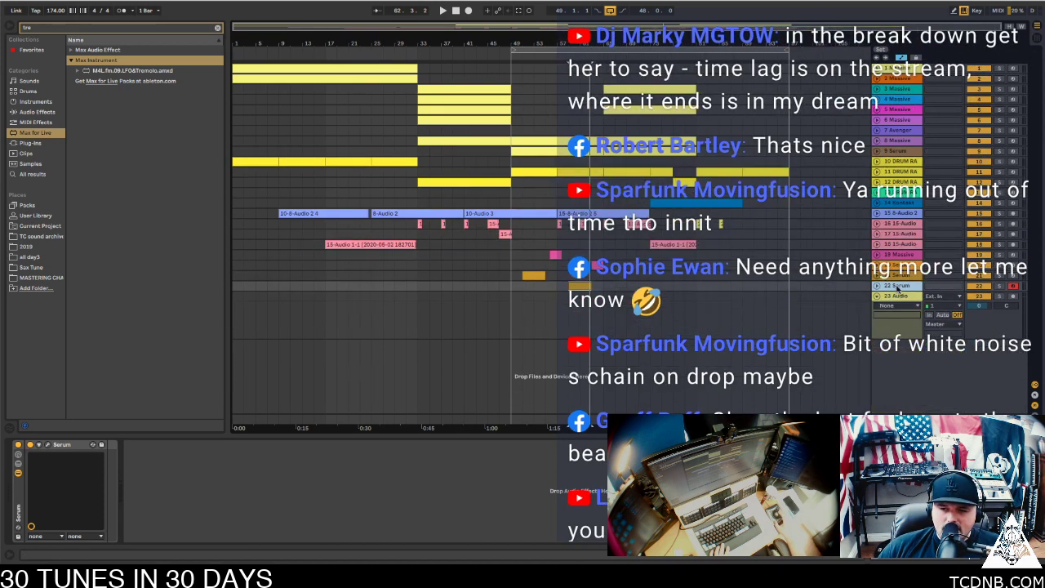
click(898, 296)
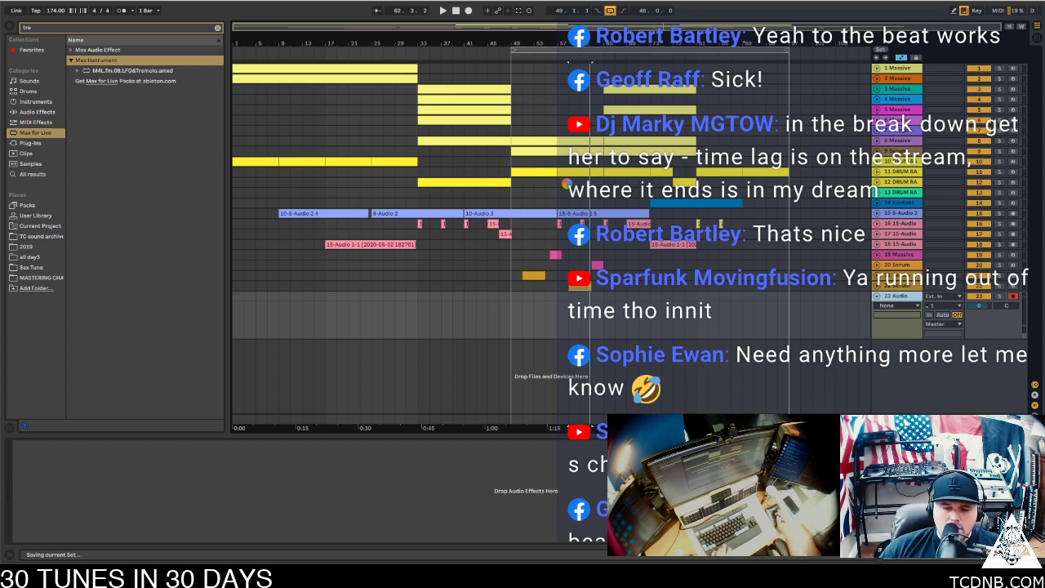
click(567, 186)
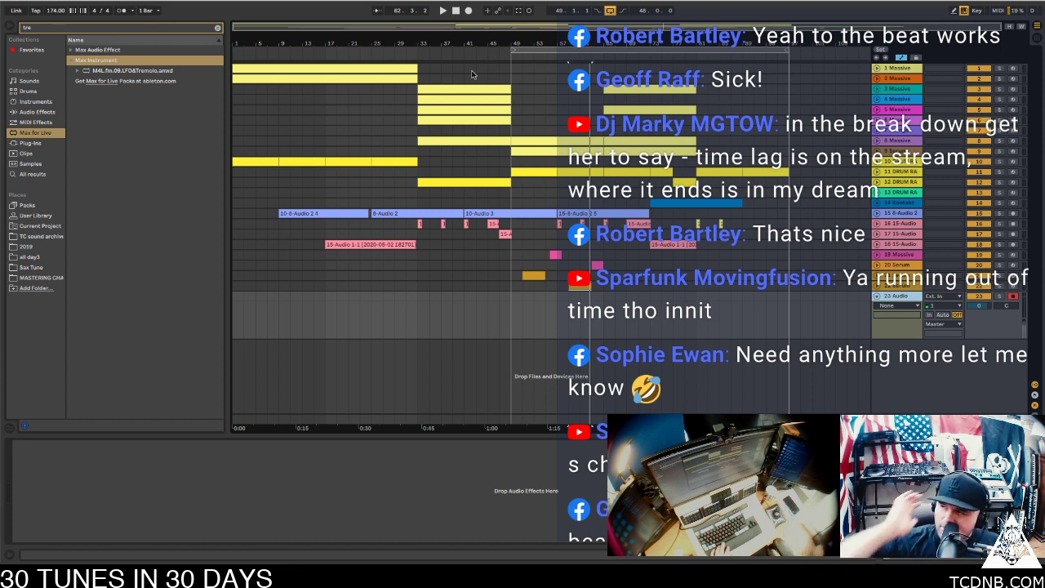
Play from bar 49, then add a MIDI track below track 23 and load Massive on it
click(526, 142)
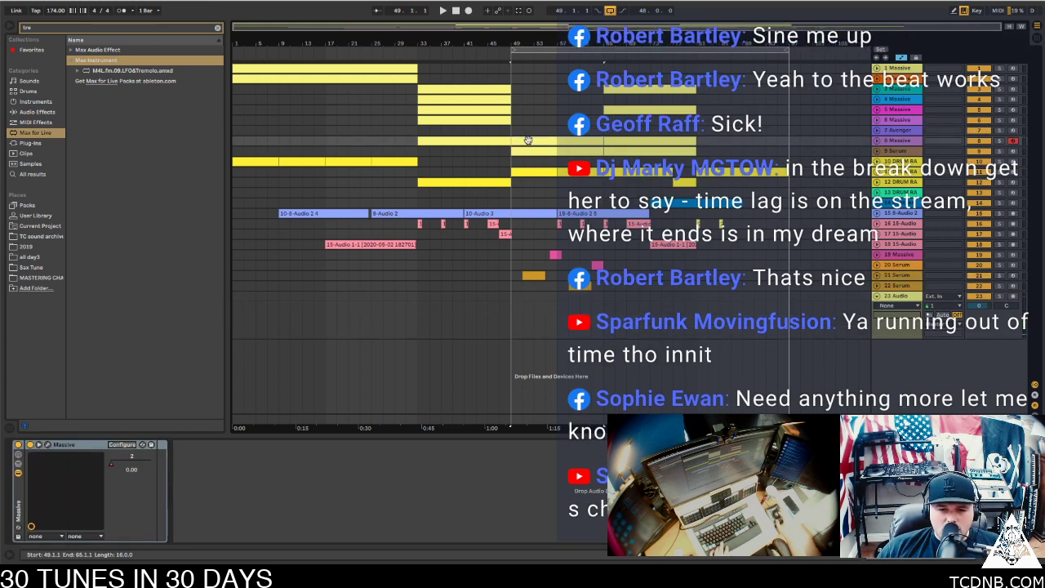
key(space)
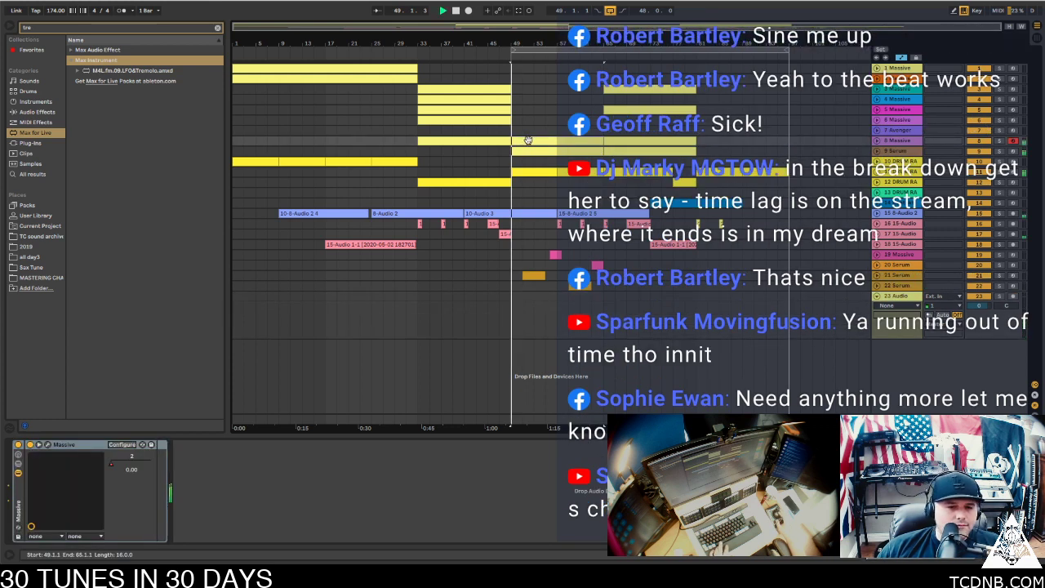
click(891, 297)
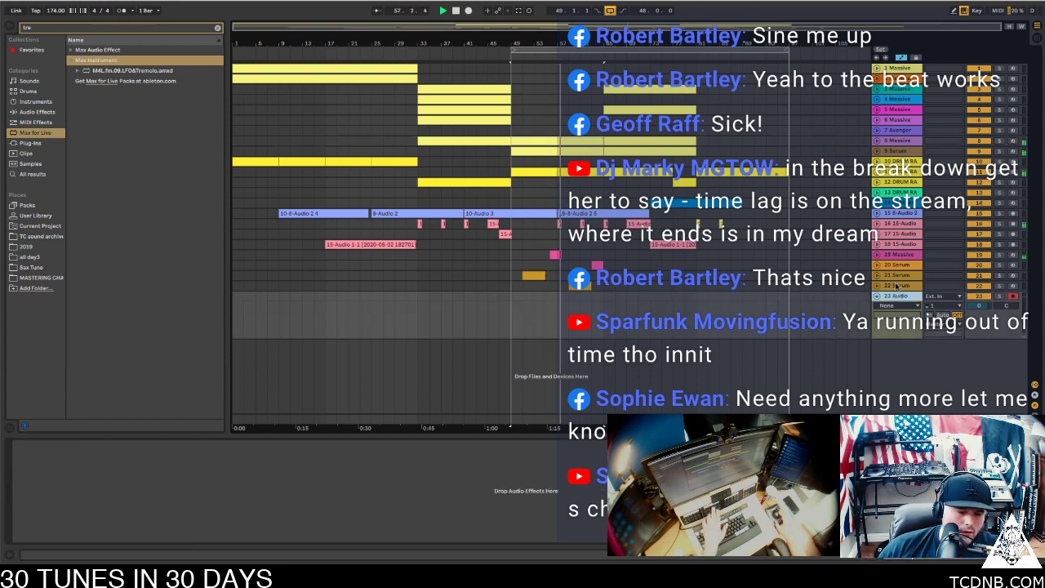
key(ctrl+shift+t)
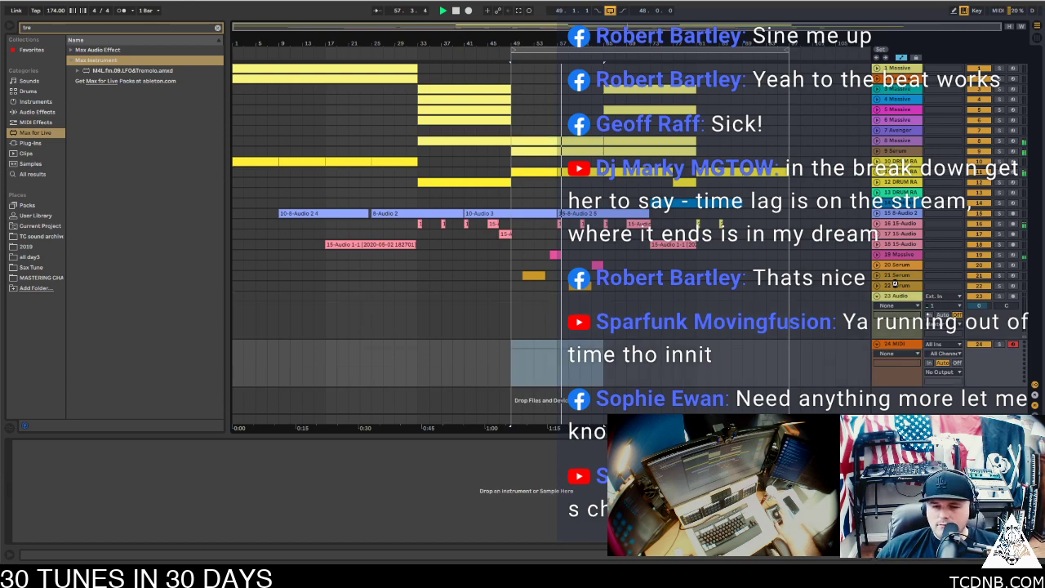
key(ctrl+v)
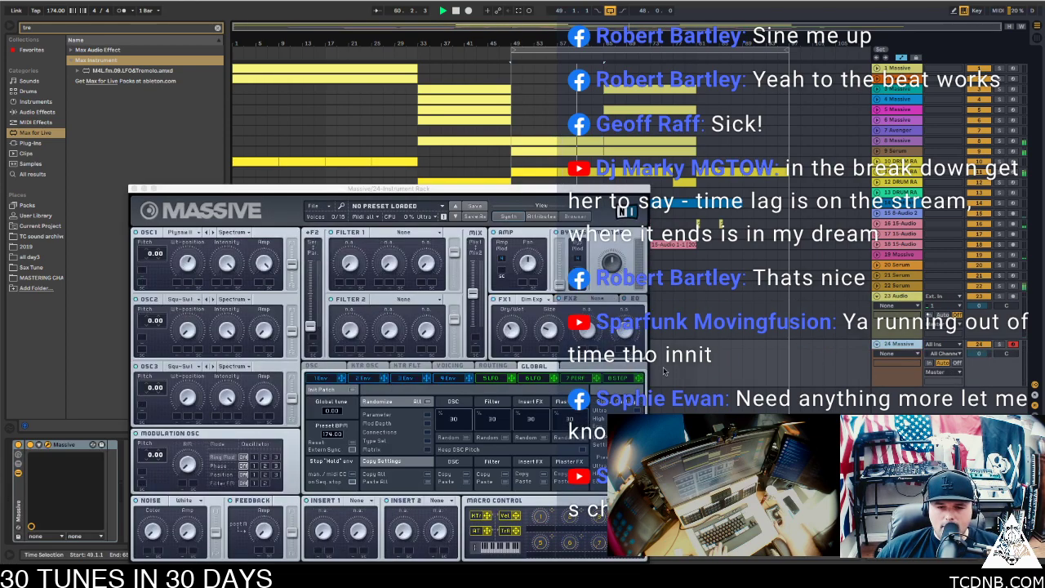
drag(468, 190, 355, 102)
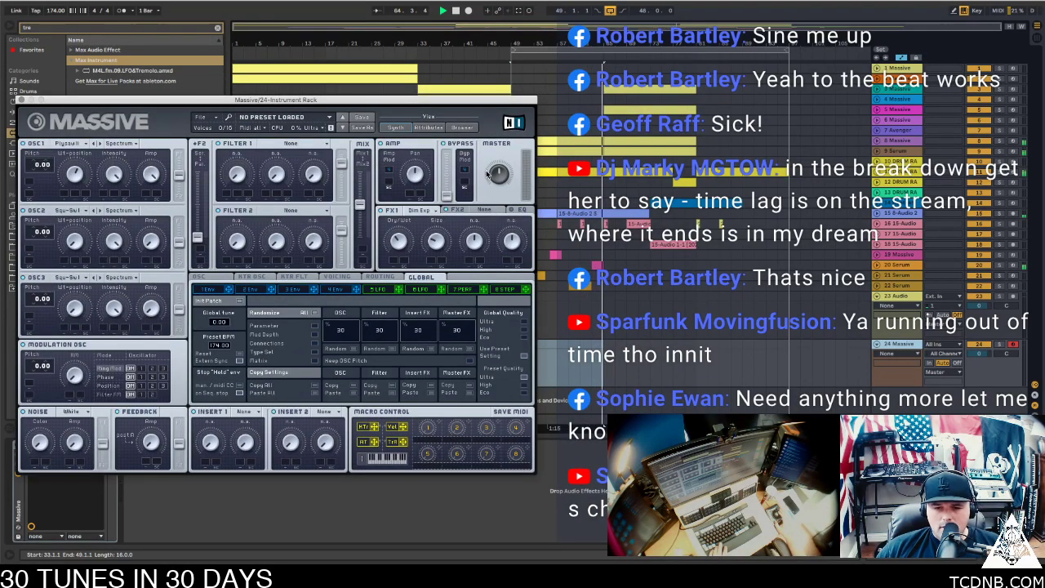
Set the track volumes to -17.2 dB on Serum track 20 and -9.3 dB on Serum track 22
click(897, 275)
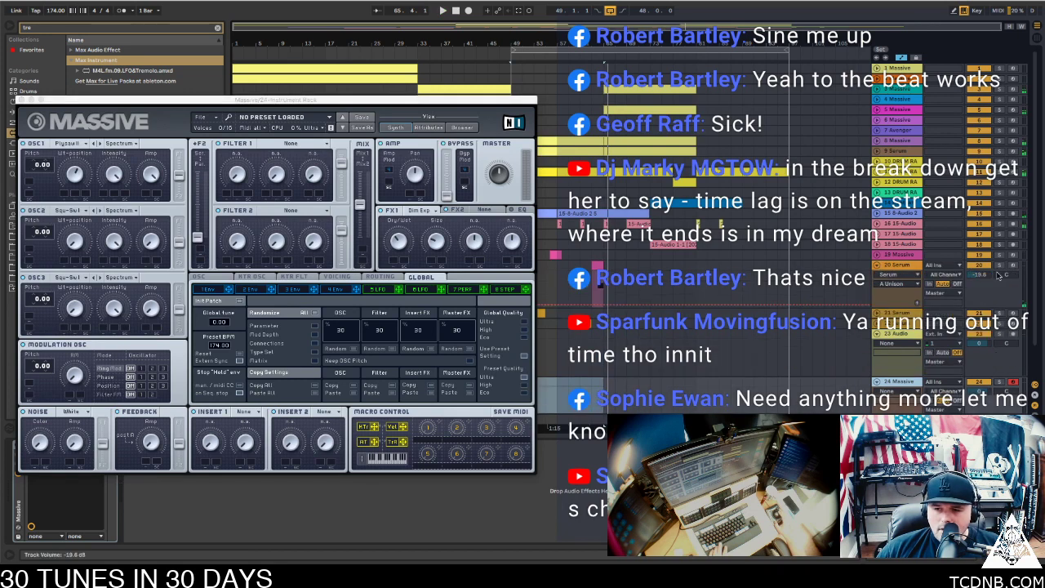
drag(979, 274, 979, 263)
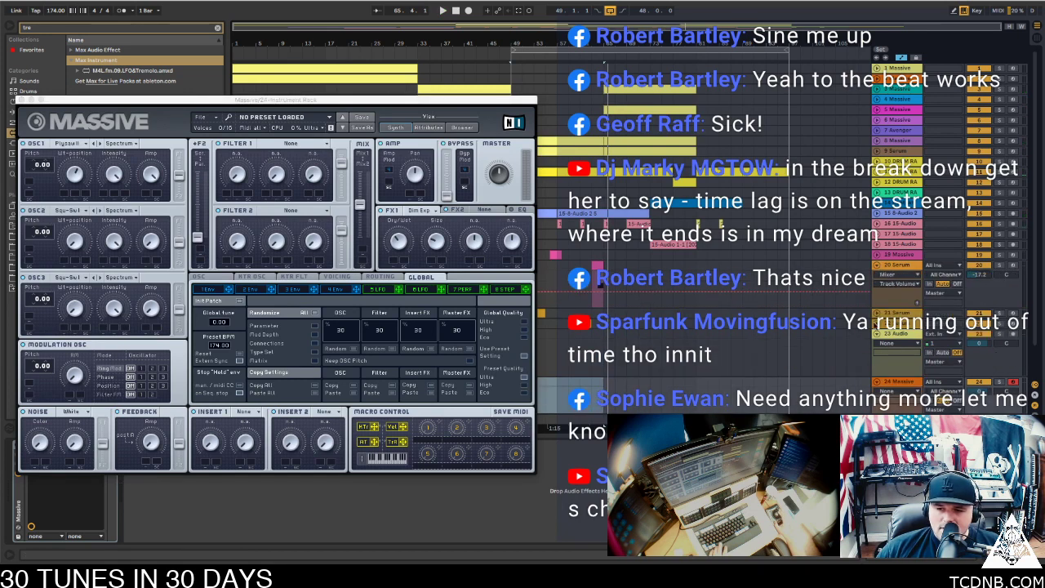
click(876, 323)
drag(984, 333, 984, 330)
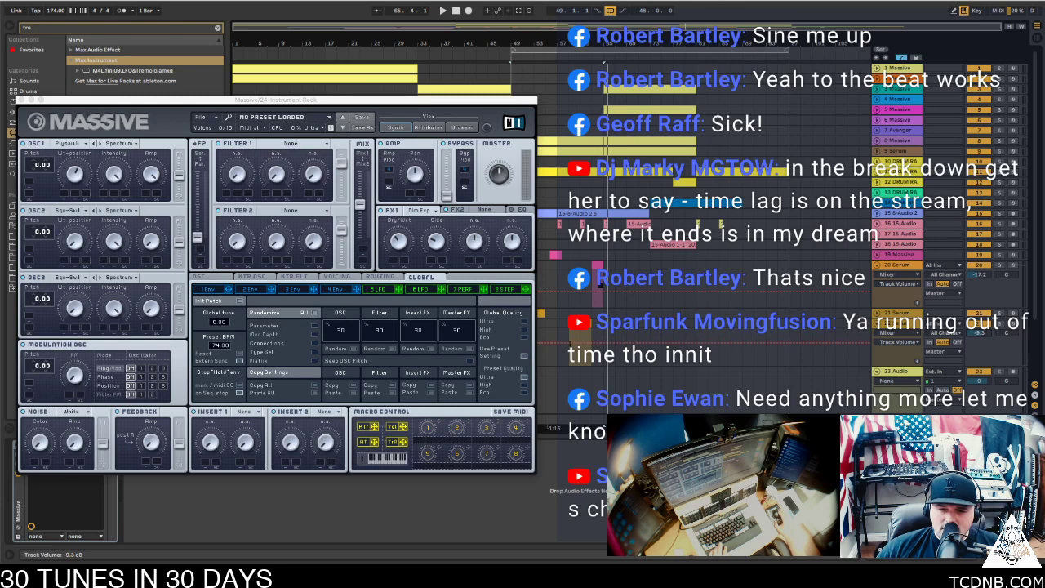
Play the Serum clip at bar 63 on track 20 and raise the track volume to -16.1 dB
click(600, 266)
key(space)
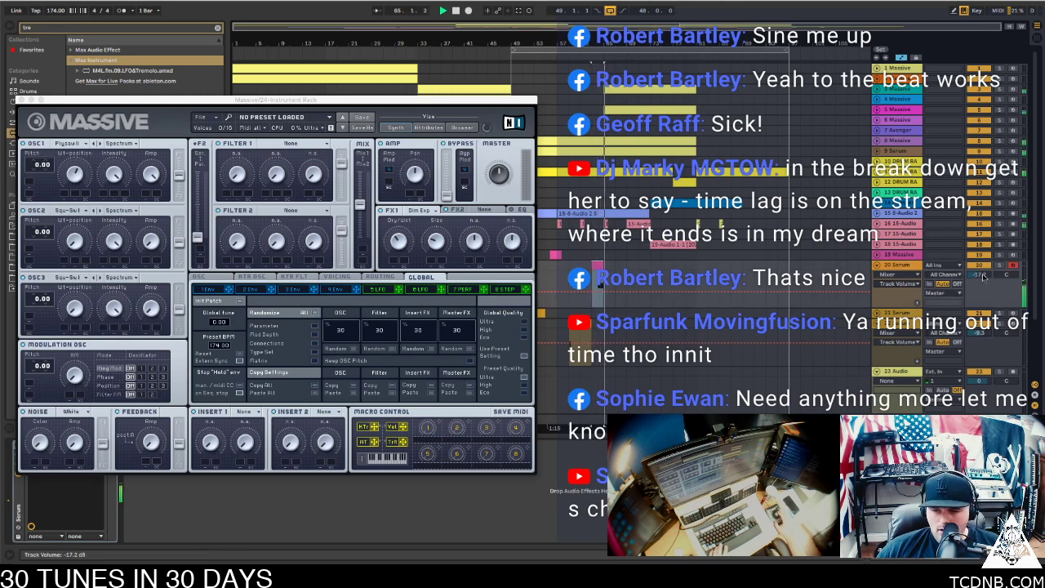
drag(983, 276, 984, 273)
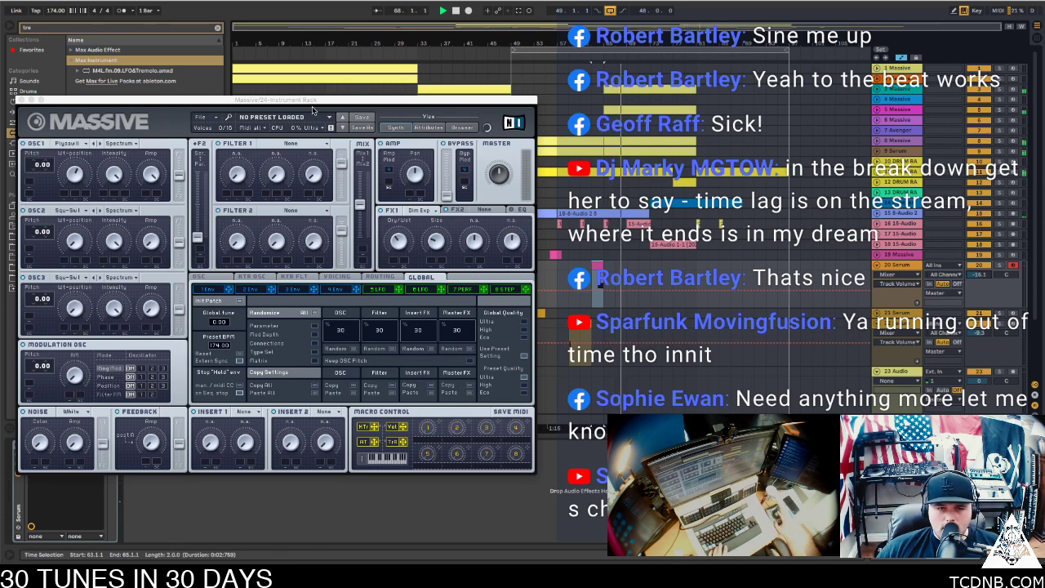
Copy the track 4 Massive clip from bar 33 to bars 81–97 and play the new section
drag(312, 108, 293, 192)
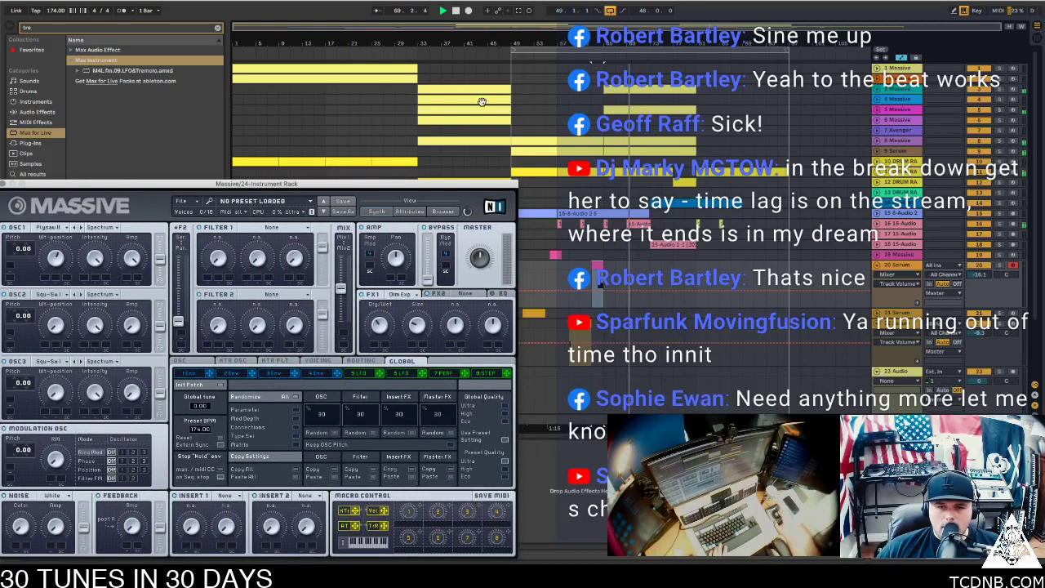
drag(439, 101, 717, 101)
key(space)
key(space)
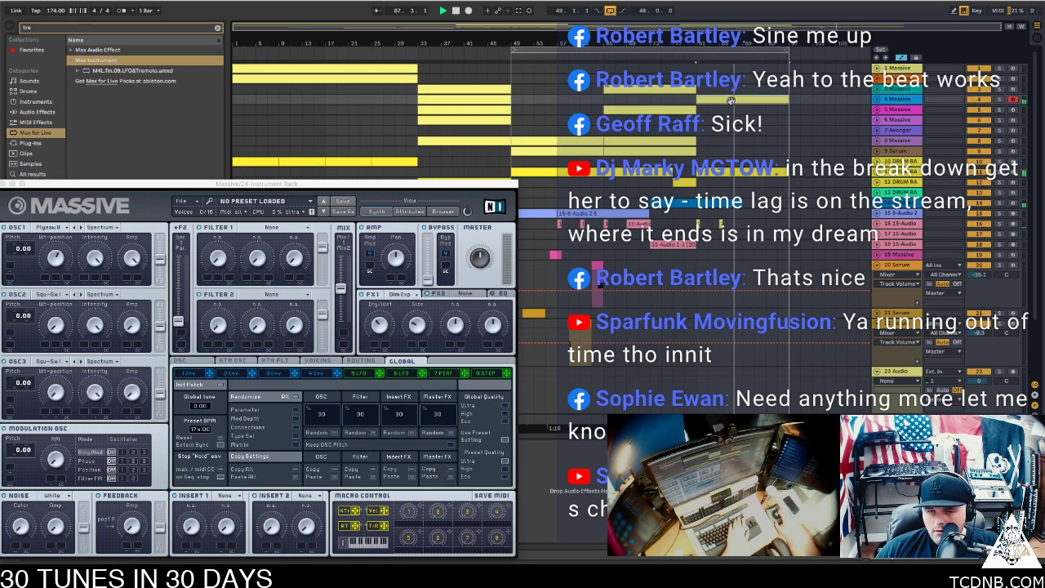
Record a new take on audio track 15 from bar 73, then stop the transport
click(650, 215)
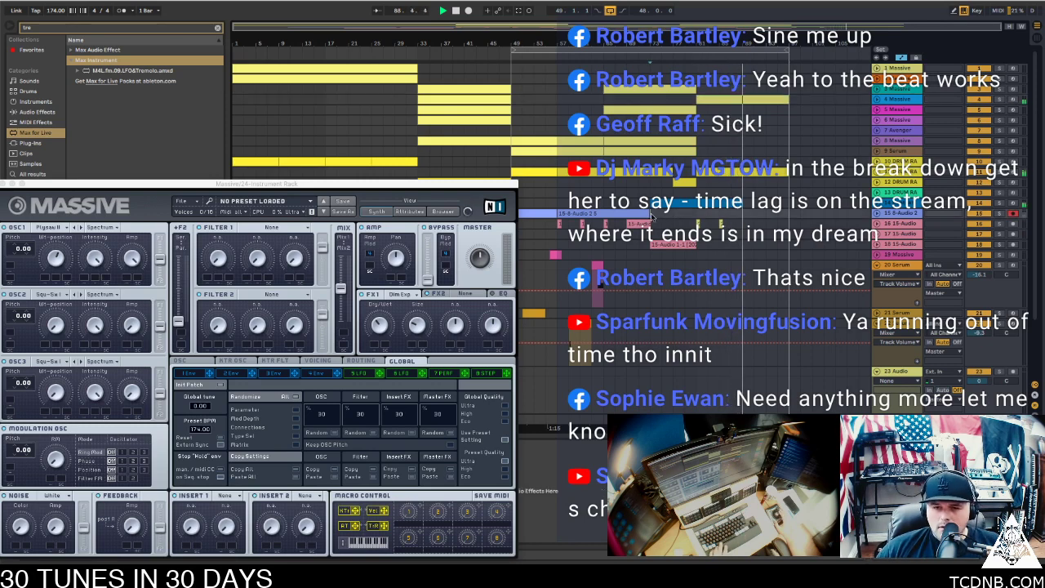
key(space)
key(space)
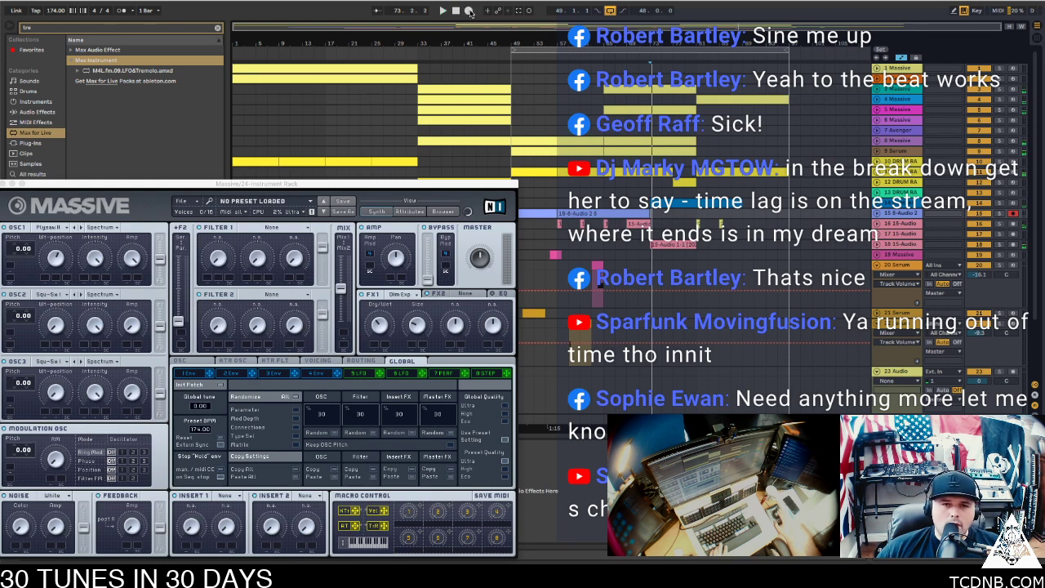
click(468, 10)
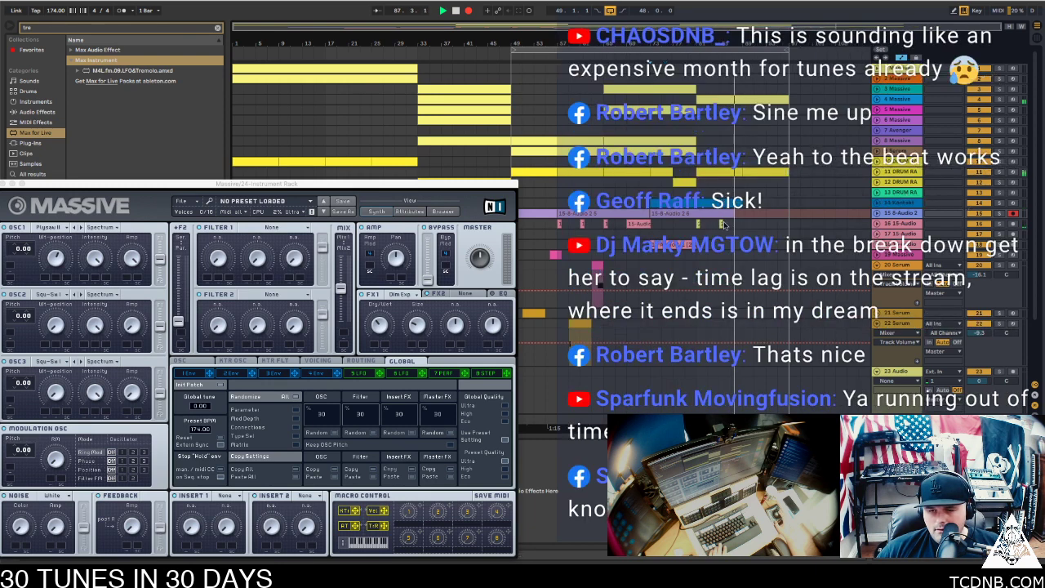
key(space)
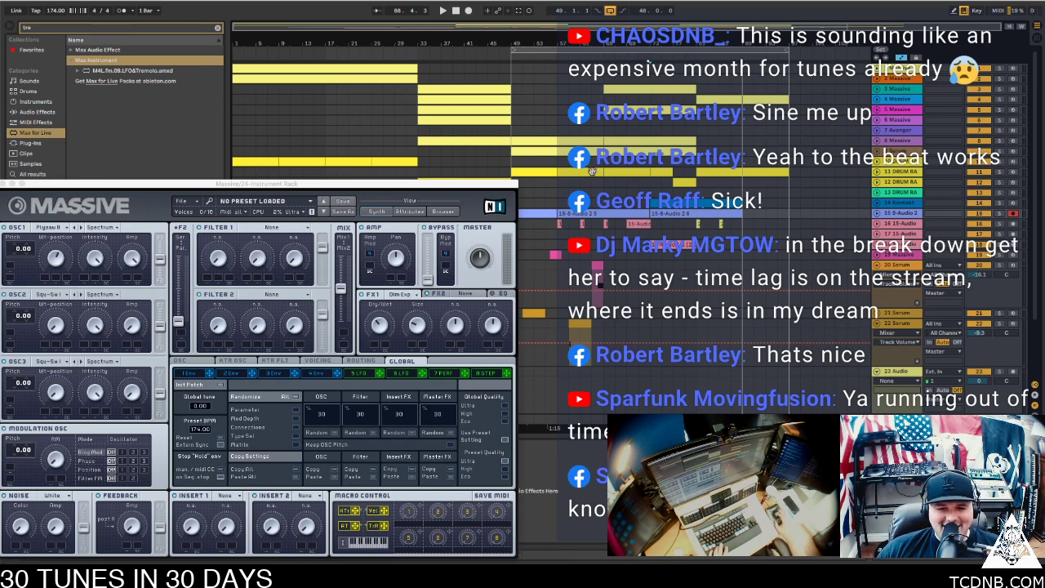
Close the Massive window, then clear the browser search and hide the browser
drag(82, 184, 274, 128)
click(194, 127)
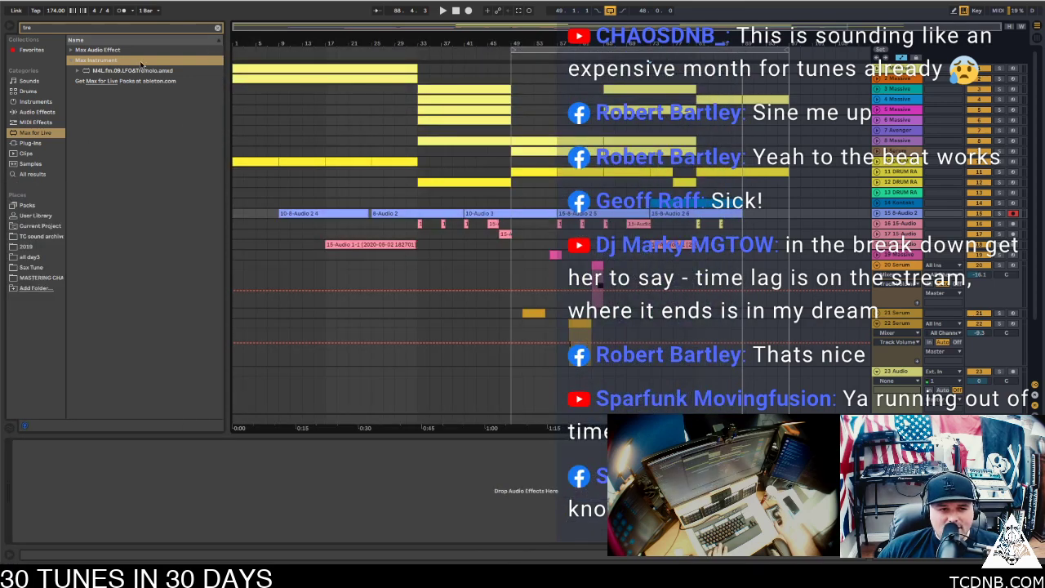
click(44, 27)
key(BackSpace)
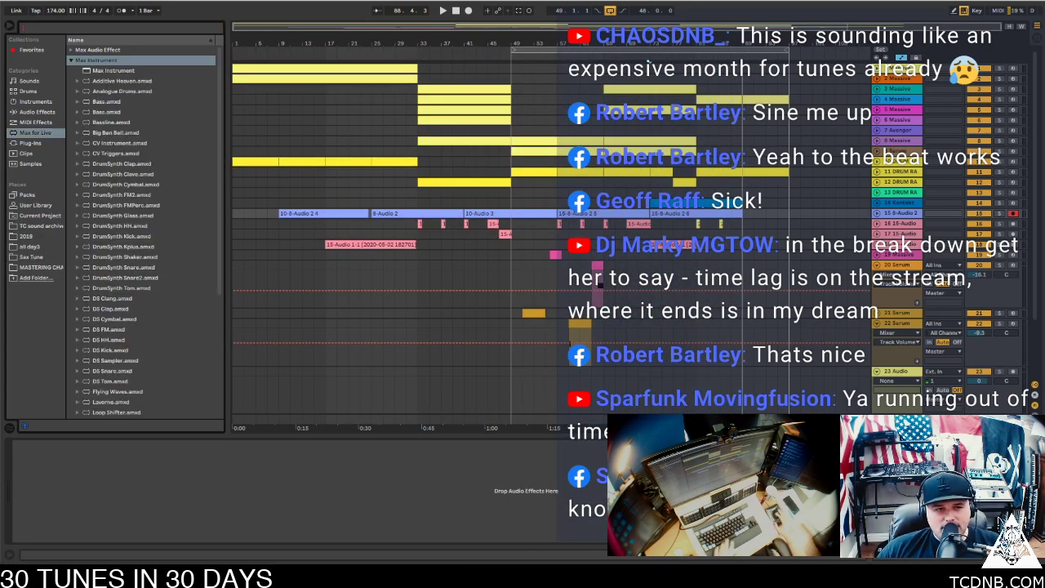
click(13, 26)
click(441, 216)
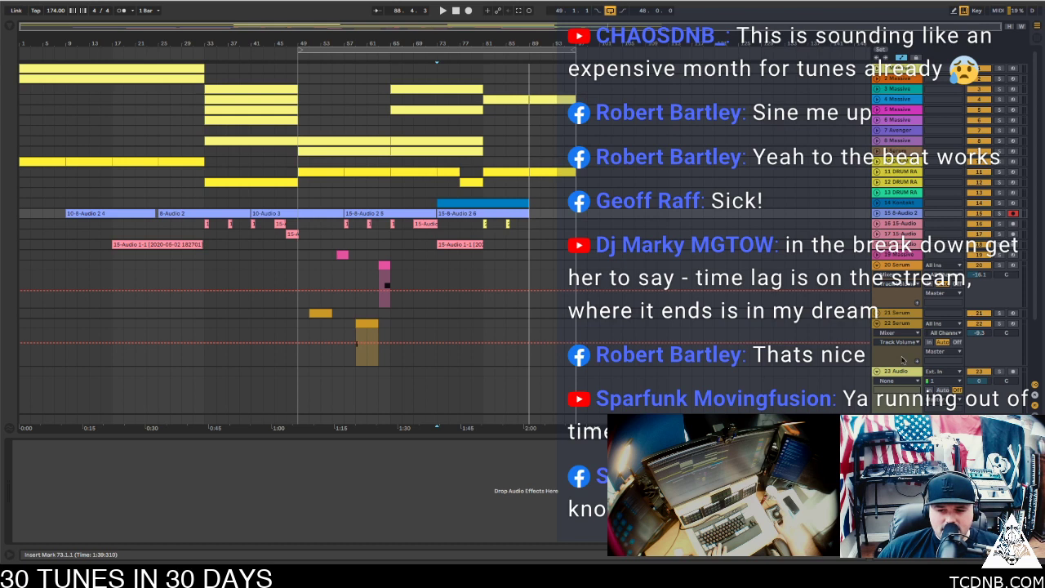
Fold tracks 20, 22 and 23 in the arrangement and select the Massive track 24
click(876, 325)
click(876, 334)
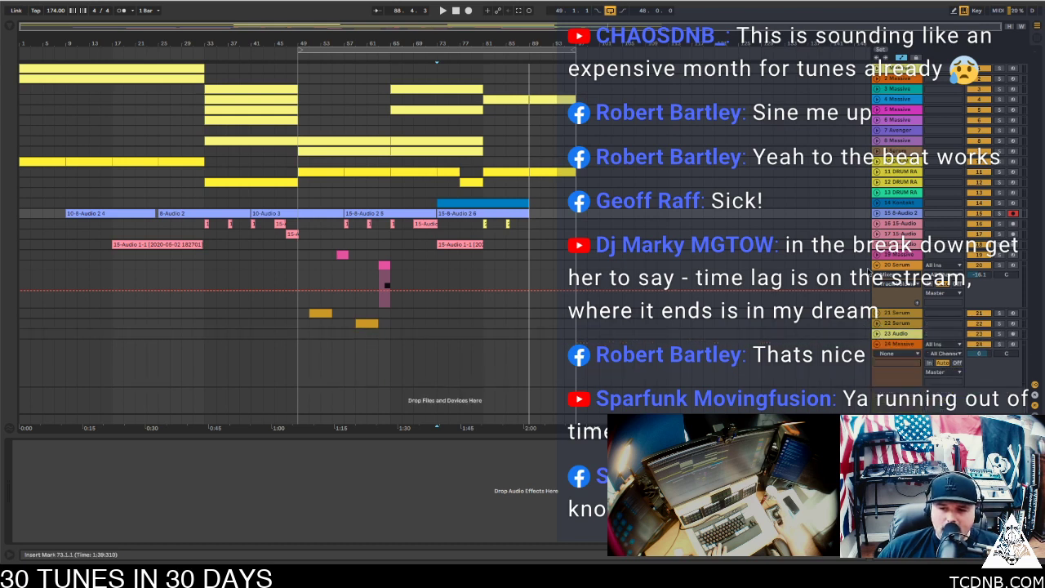
click(877, 265)
click(900, 307)
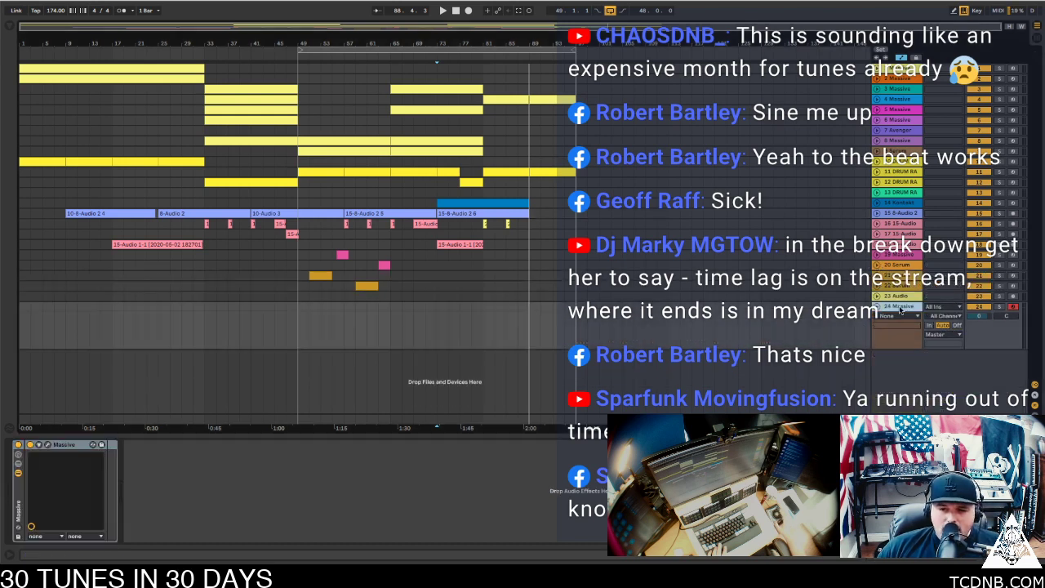
Set oscillator 1 of the track 24 Massive to the Sin-Square wavetable, turn its Wt-position fully down and close the plug-in window
click(302, 304)
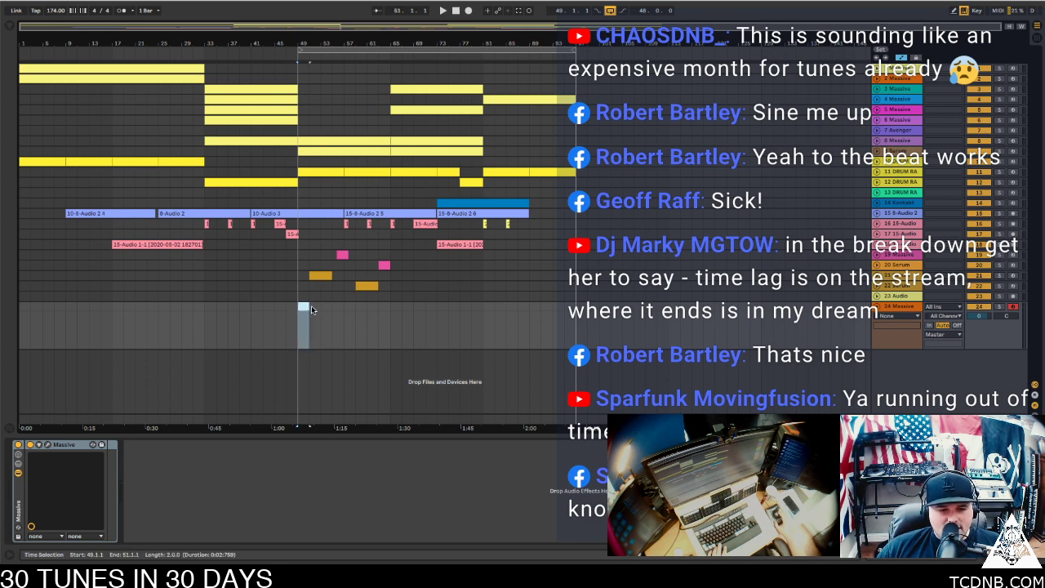
click(50, 445)
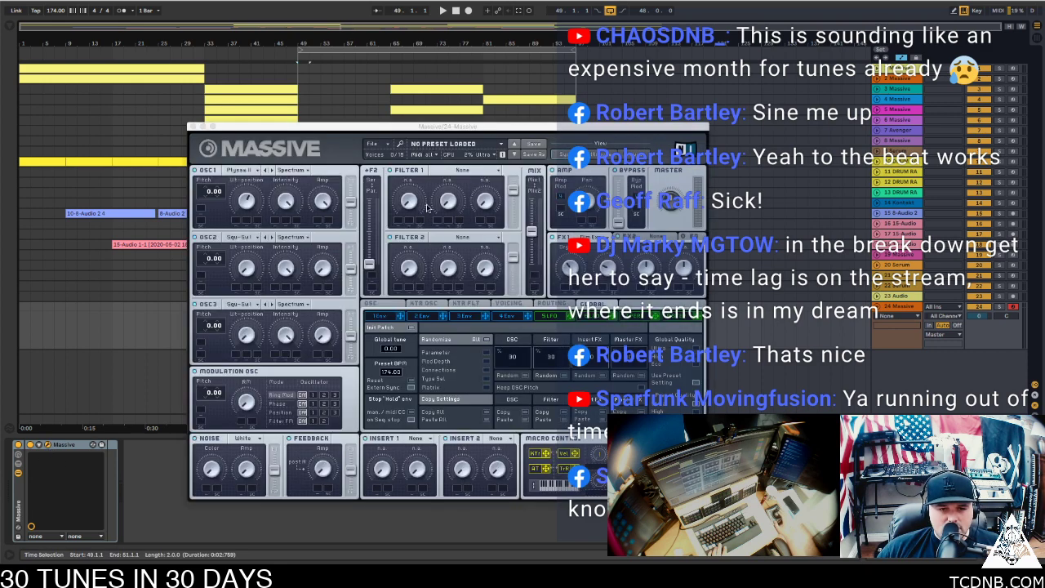
click(375, 144)
click(349, 129)
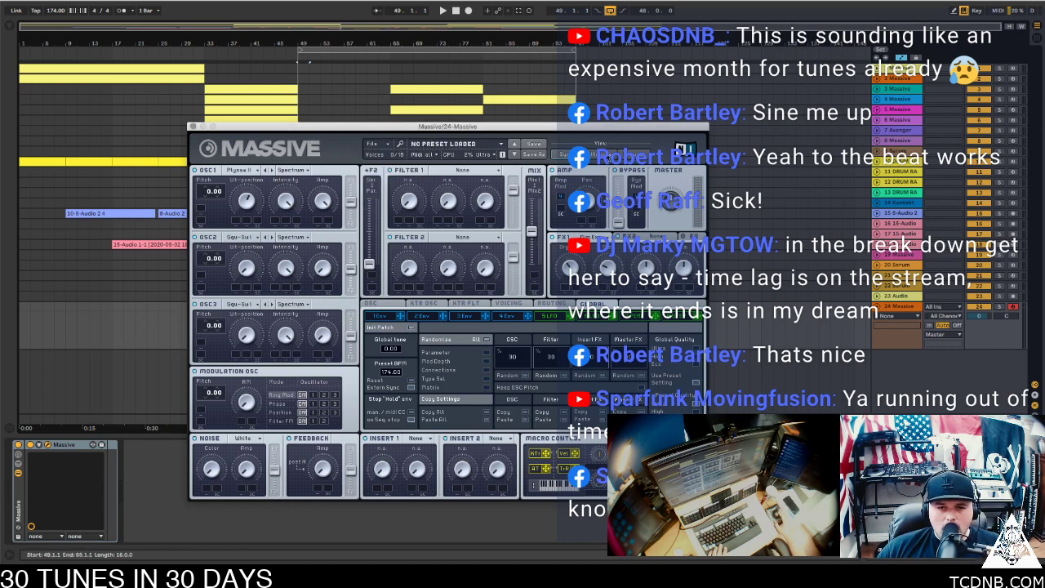
click(247, 169)
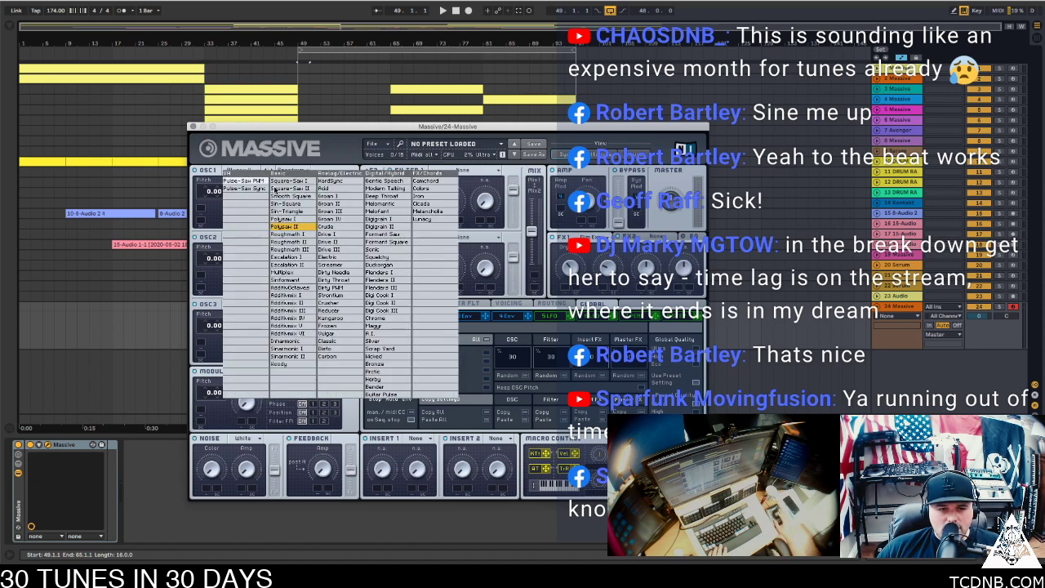
click(293, 205)
drag(255, 200, 239, 232)
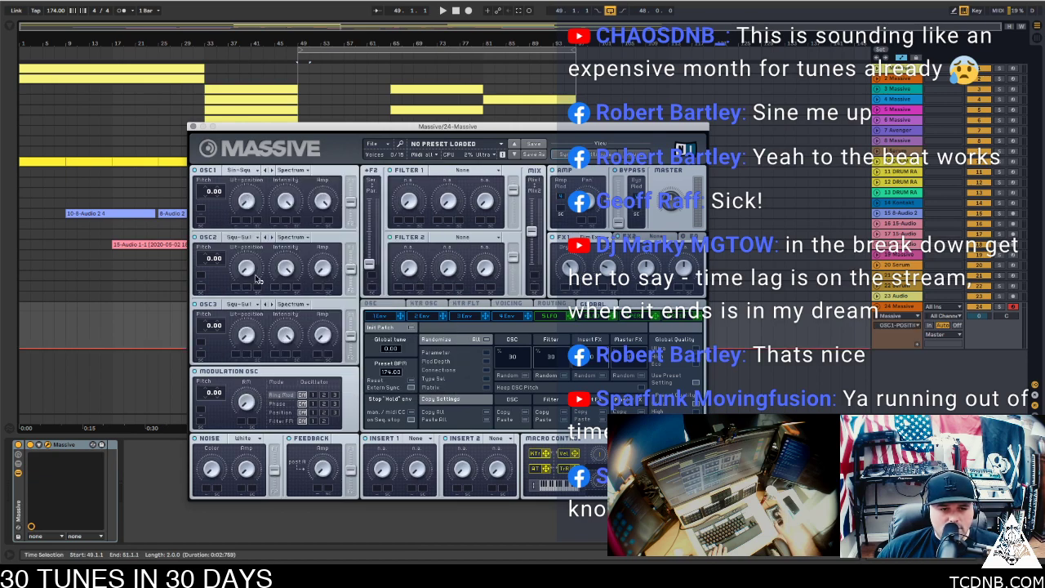
drag(252, 126, 1044, 75)
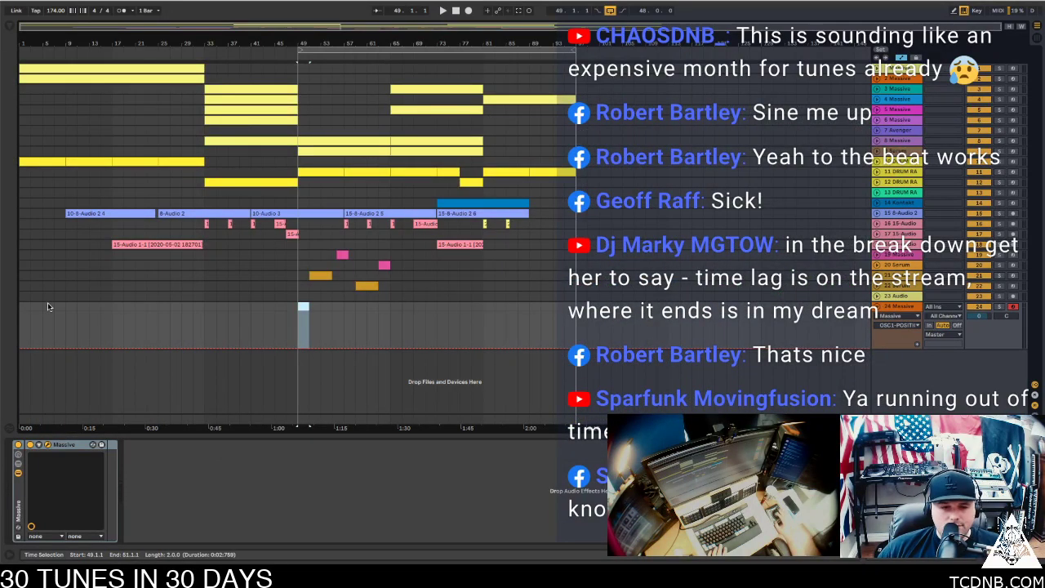
Insert an empty two-bar MIDI clip at bars 49–51 on the Massive track 24
click(305, 309)
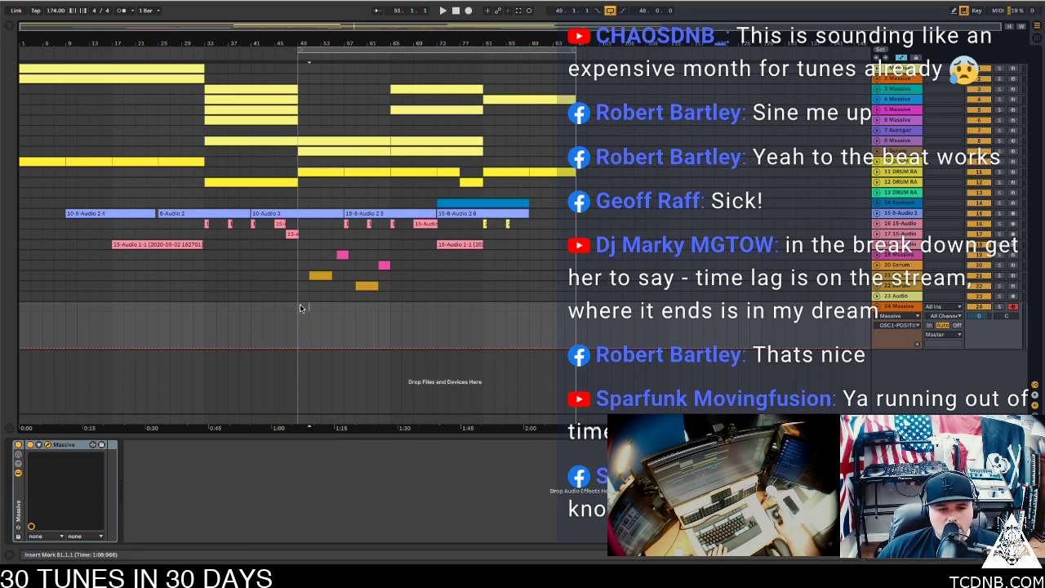
key(ctrl+shift+m)
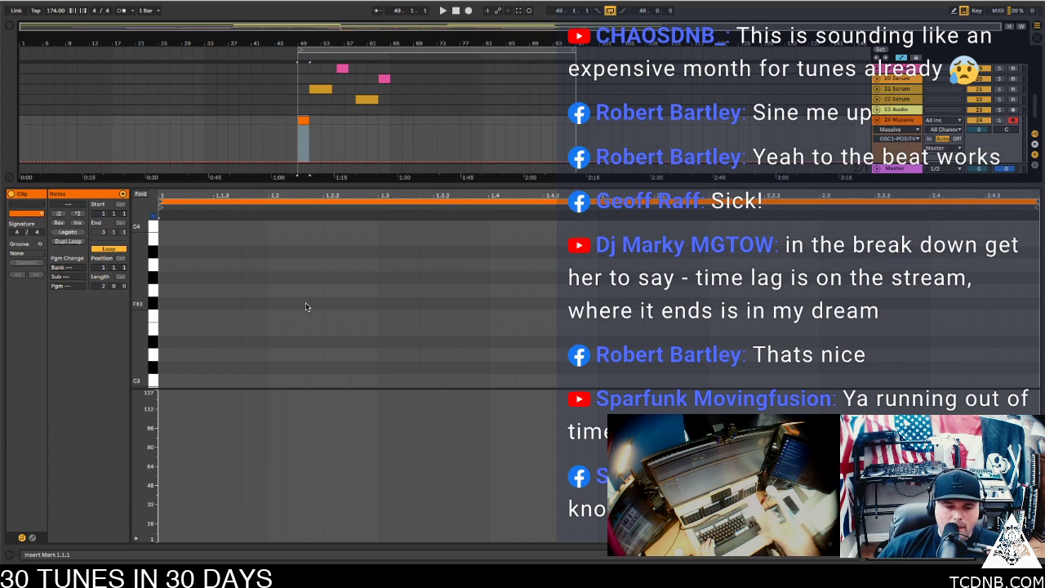
key(space)
key(space)
Draw a short note at the start of the new clip and transpose it down to F0
click(168, 289)
key(b)
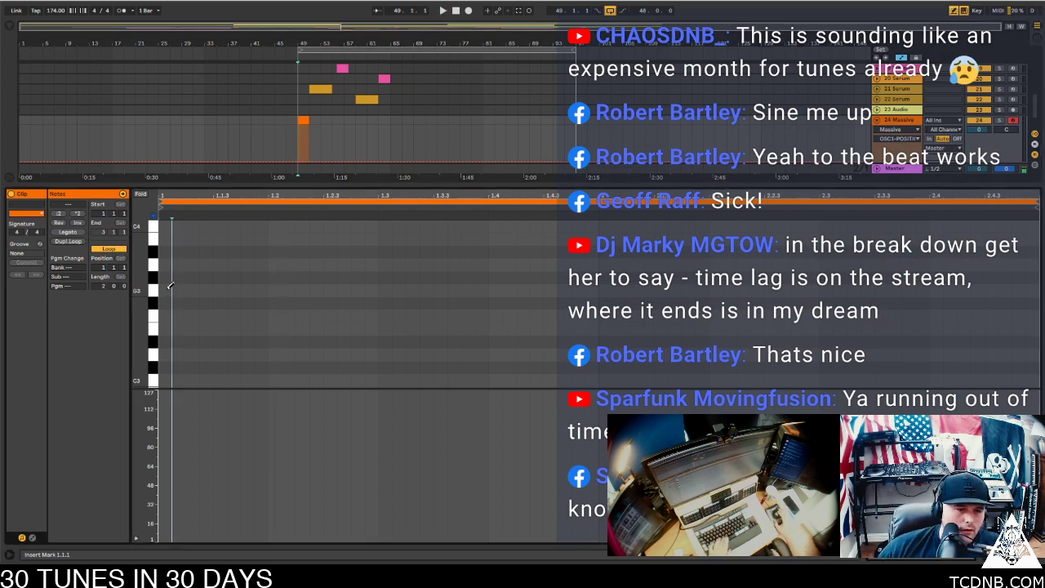
double_click(171, 285)
key(Down)
key(Down)
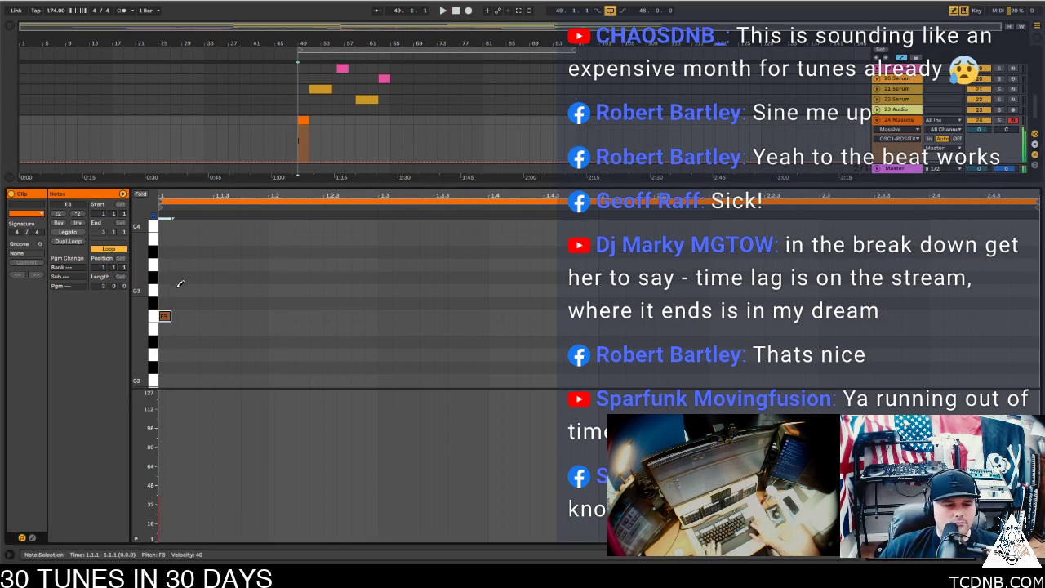
key(shift+Down)
key(shift+Down)
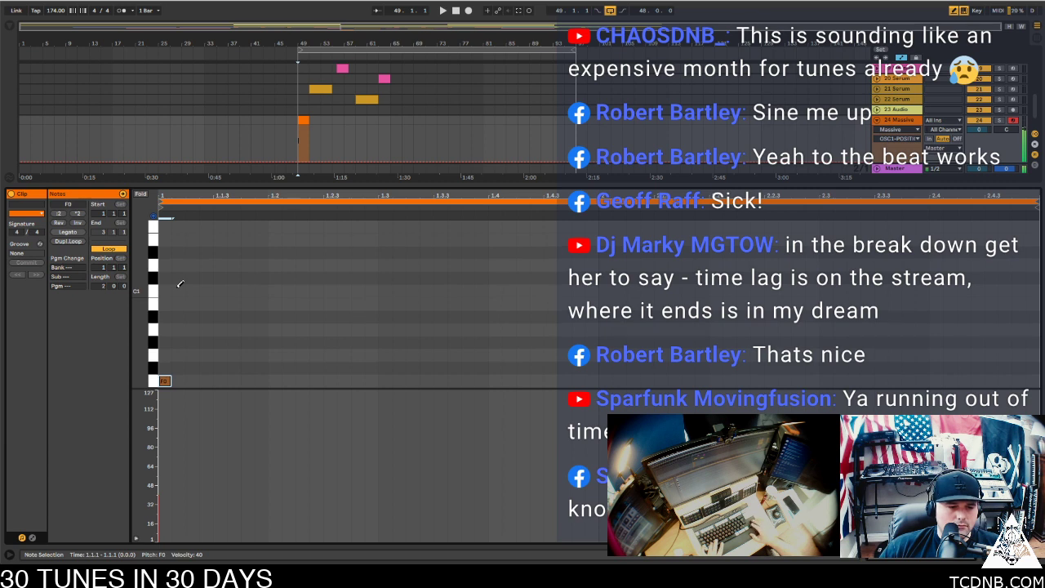
Add short F0 notes at eighth-note intervals from 1.1.3 to 1.3.3 in the clip
key(space)
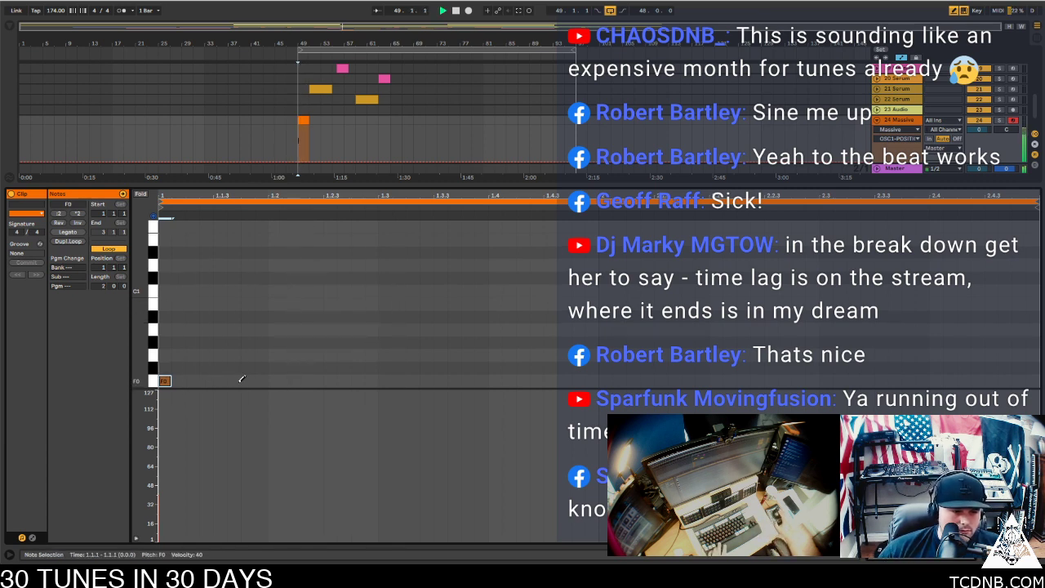
click(219, 381)
click(274, 380)
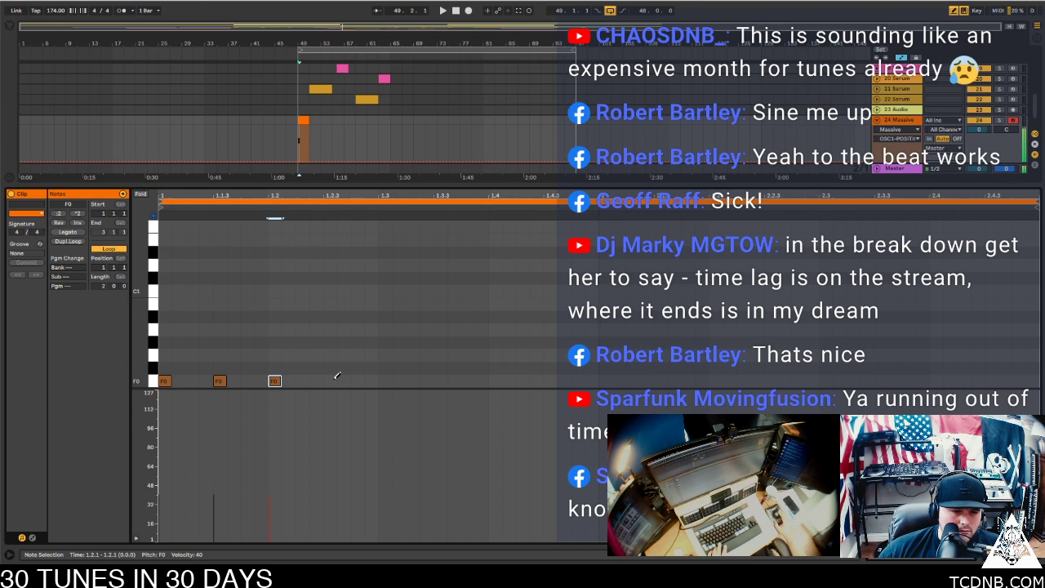
click(440, 381)
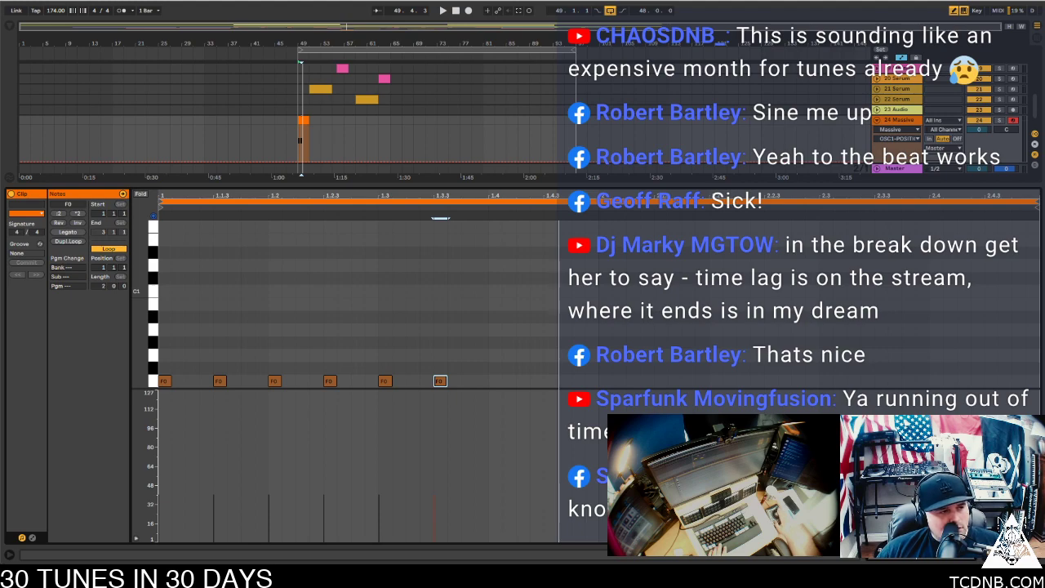
Open the track 24 Massive, show its Voicing page and adjust the master volume during playback, then close the plug-in window
key(super+alt+p)
drag(611, 131, 508, 98)
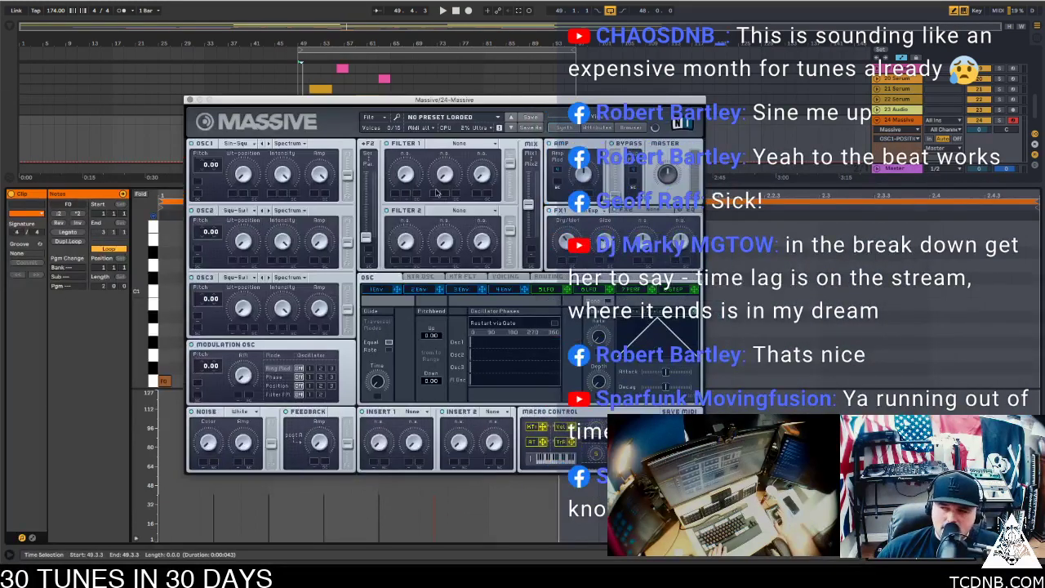
drag(404, 103, 282, 72)
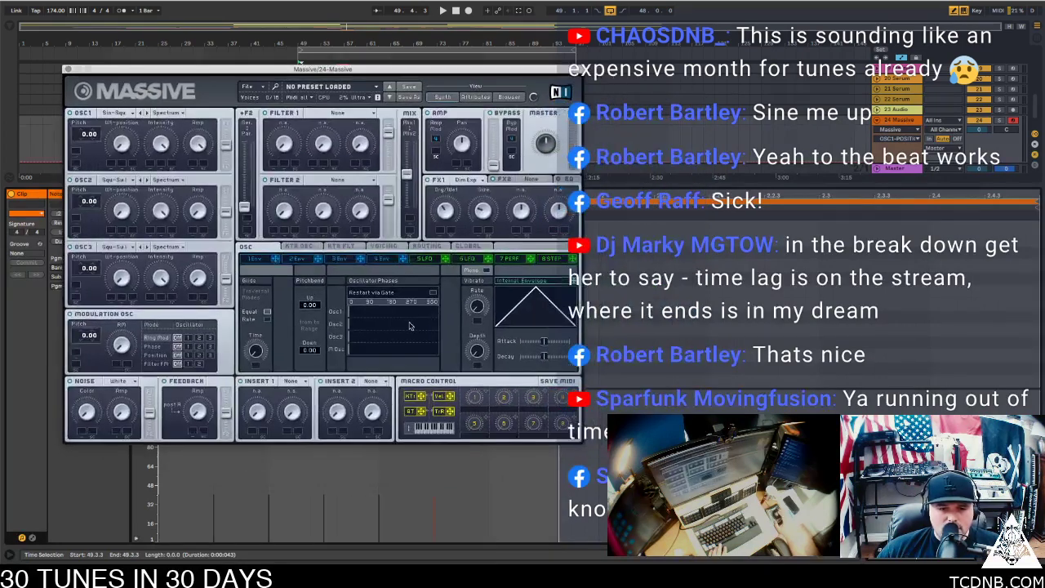
click(386, 247)
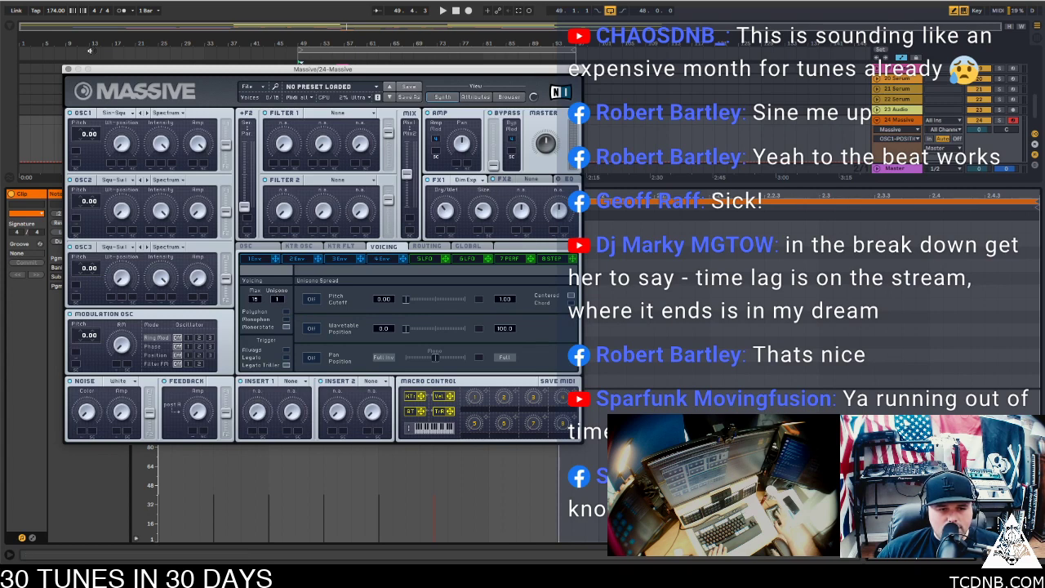
key(space)
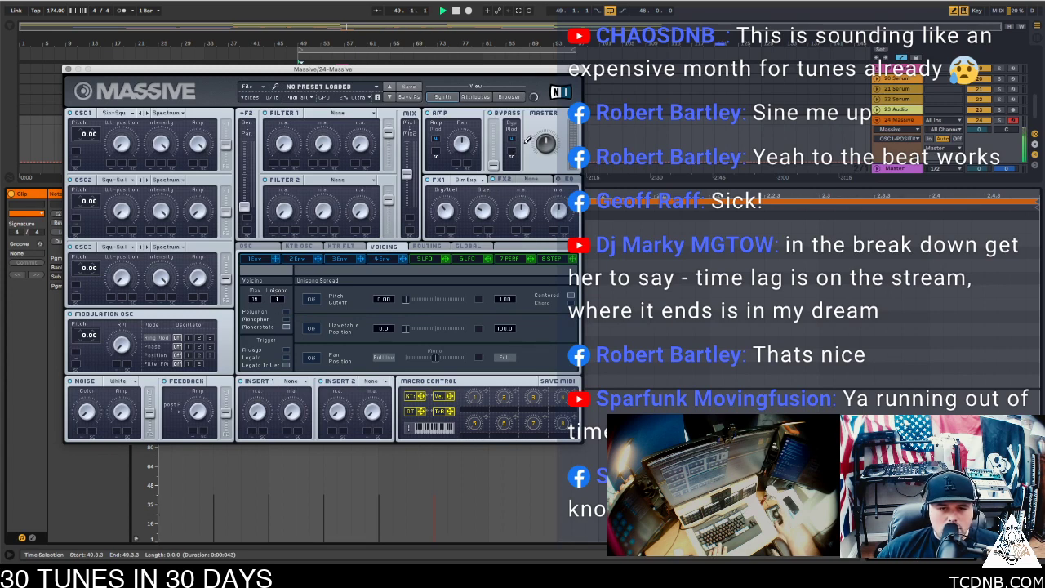
click(552, 141)
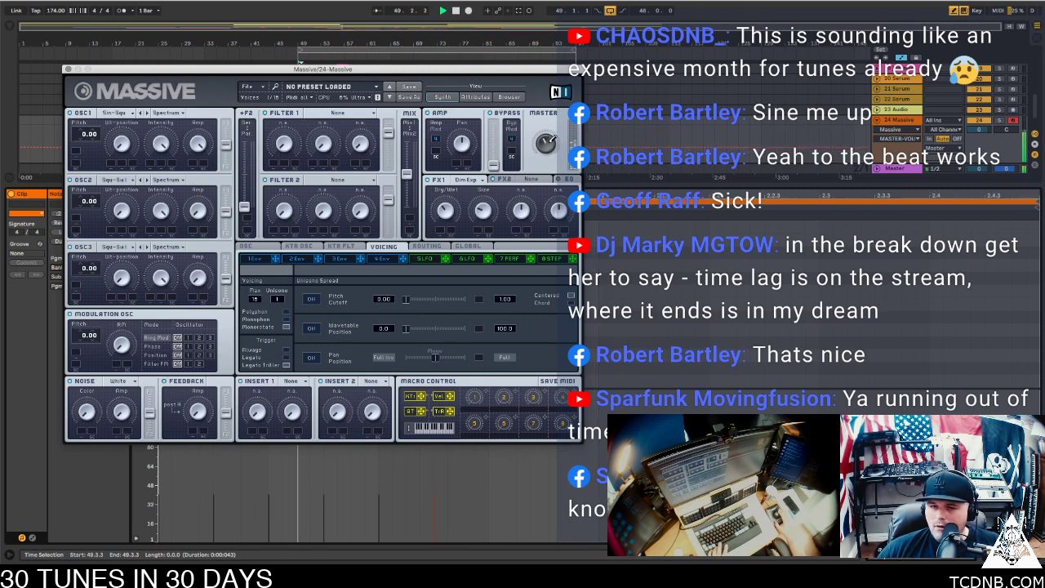
click(68, 68)
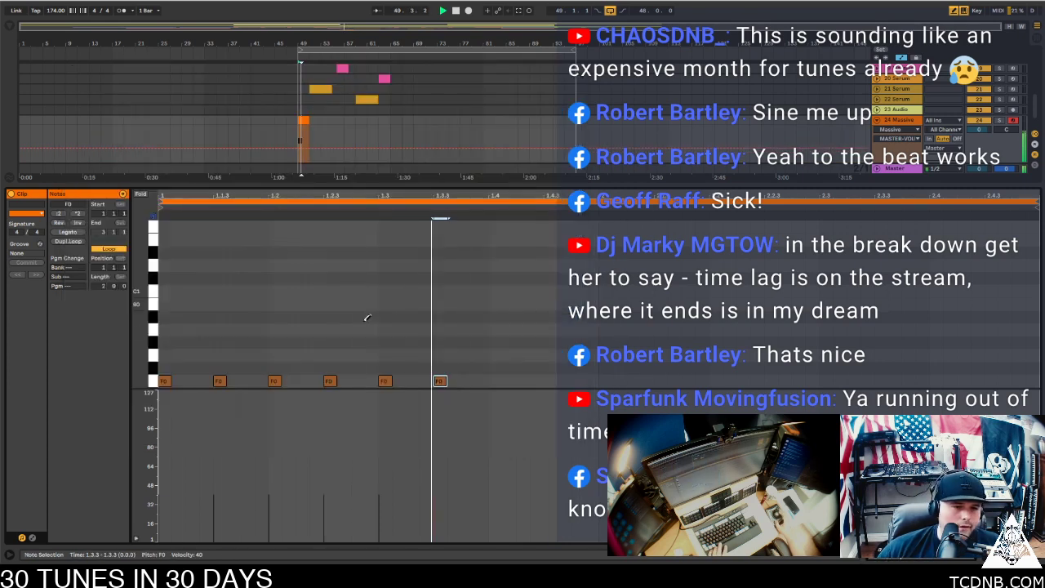
Duplicate the F0 notes so the eighth-note pattern fills both bars of the clip, then play from bar 49
key(space)
drag(502, 346, 389, 384)
click(447, 370)
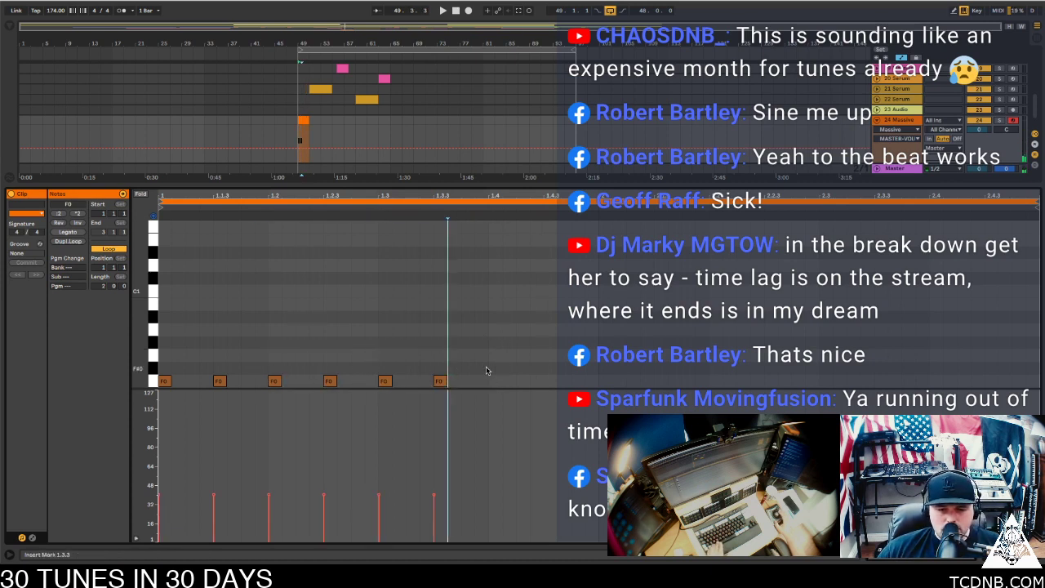
drag(487, 368, 378, 387)
key(ctrl+d)
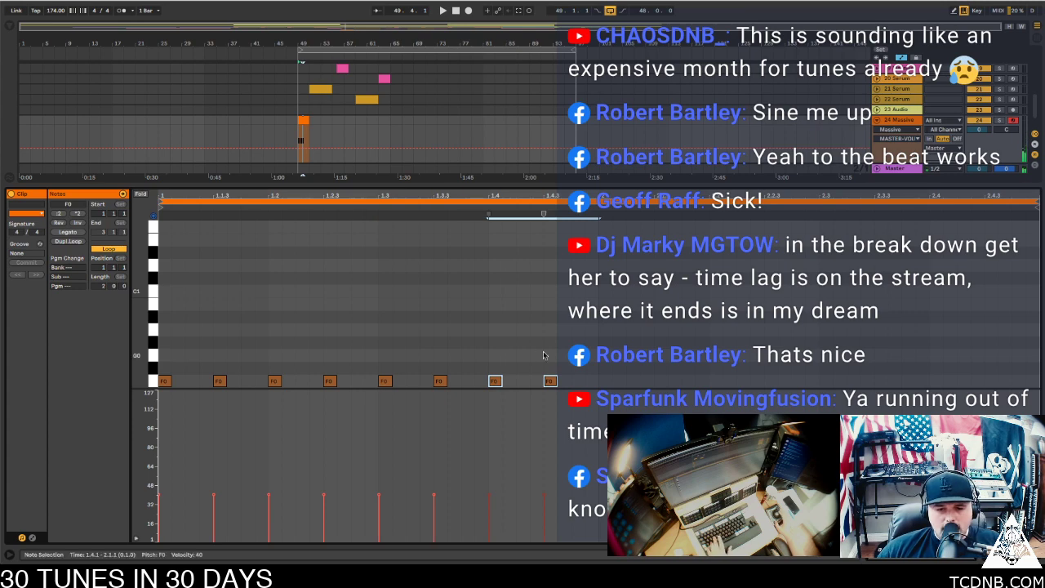
drag(596, 341, 18, 405)
key(ctrl+d)
key(space)
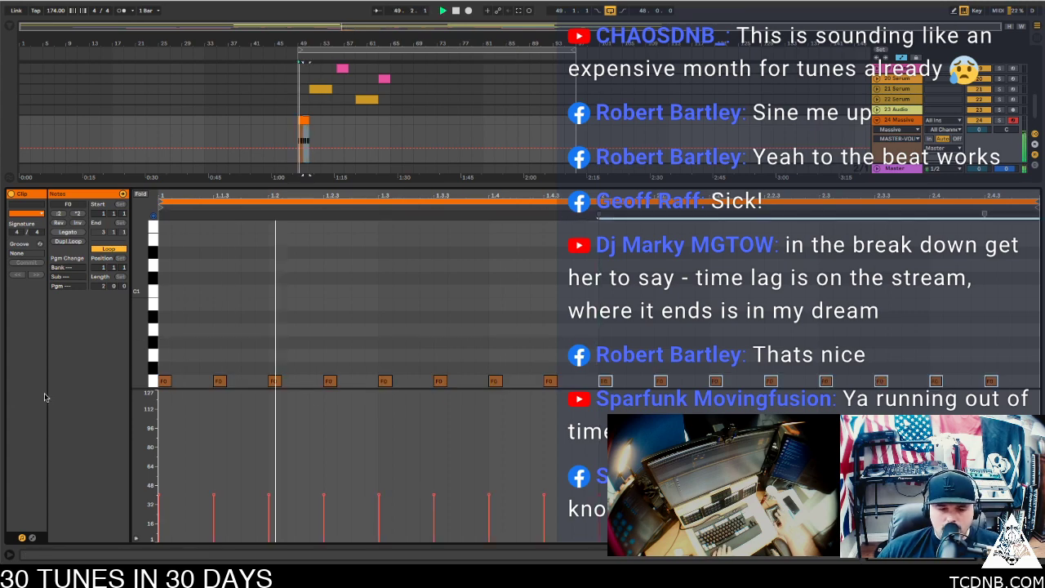
Hide the clip's note editor and copy the track 24 Massive clip from bar 49 to bars 53 and 55
key(ctrl+alt+l)
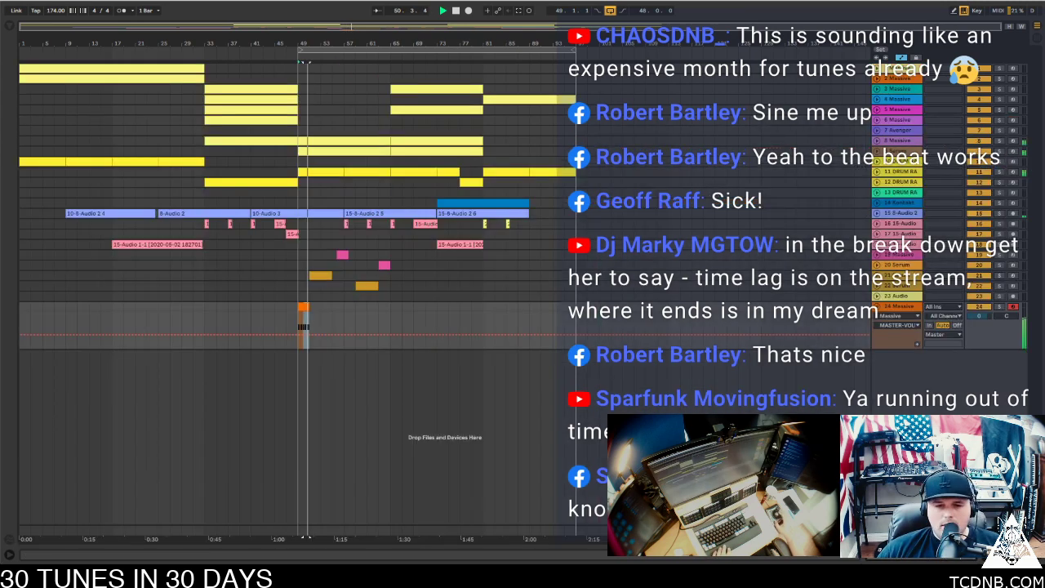
click(301, 306)
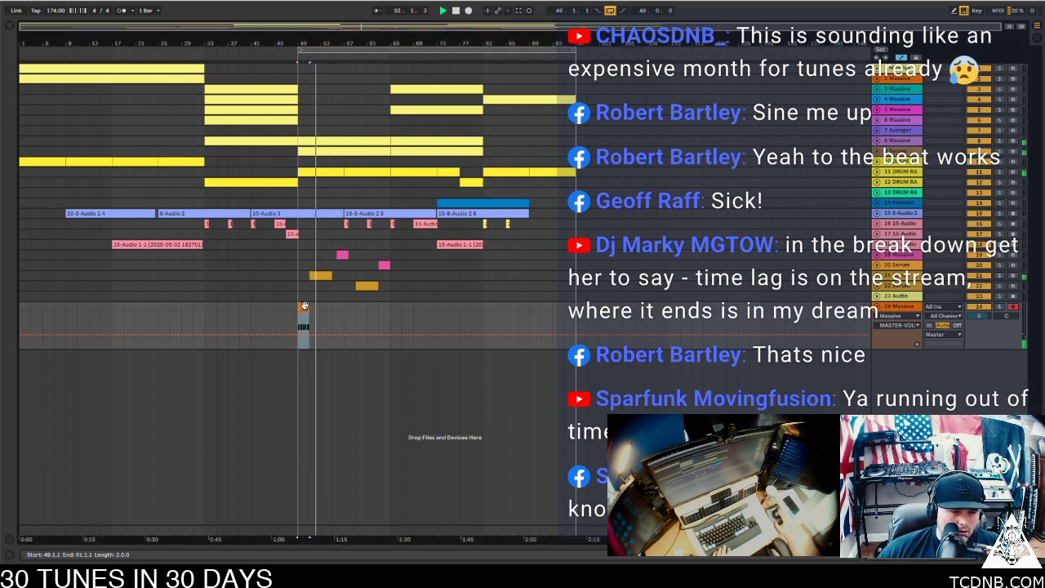
ctrl+drag(302, 306, 344, 313)
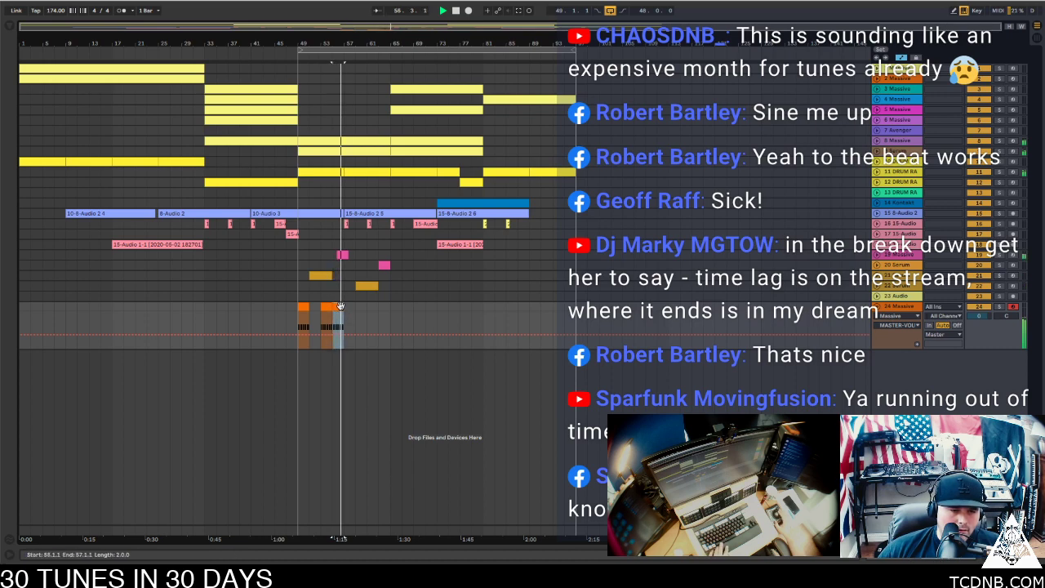
Delete the F0 notes from 2.2.3 to 2.4.3 in the track 24 Massive clip at bar 55 and hide the note editor
double_click(342, 304)
key(space)
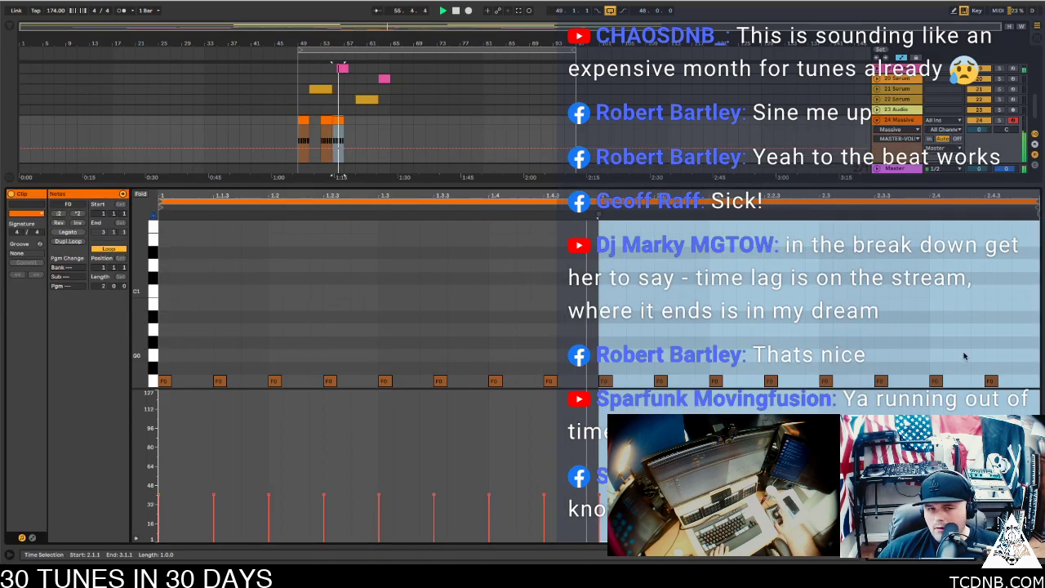
drag(998, 363, 764, 392)
key(Delete)
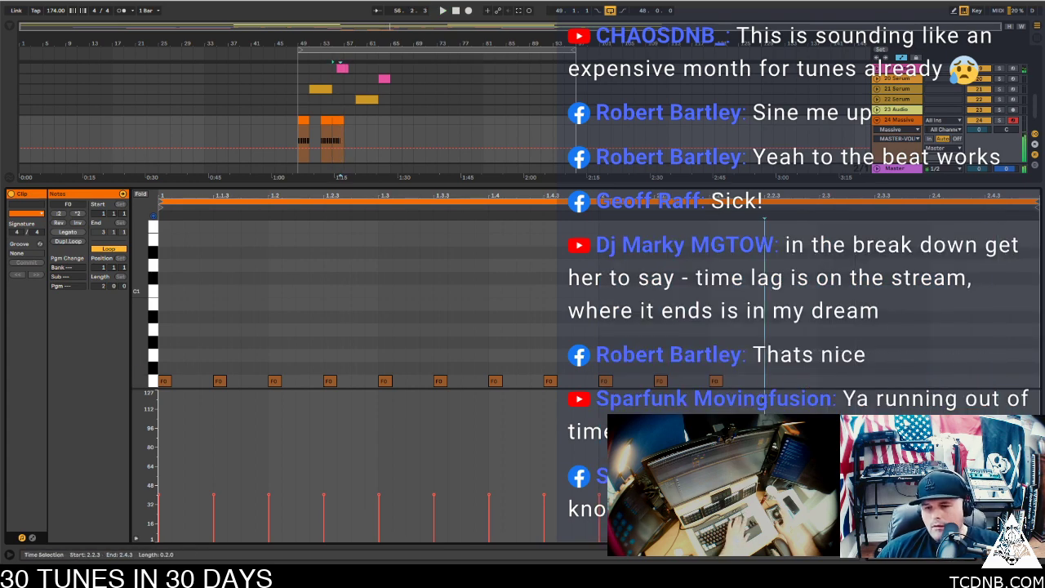
key(ctrl+alt+l)
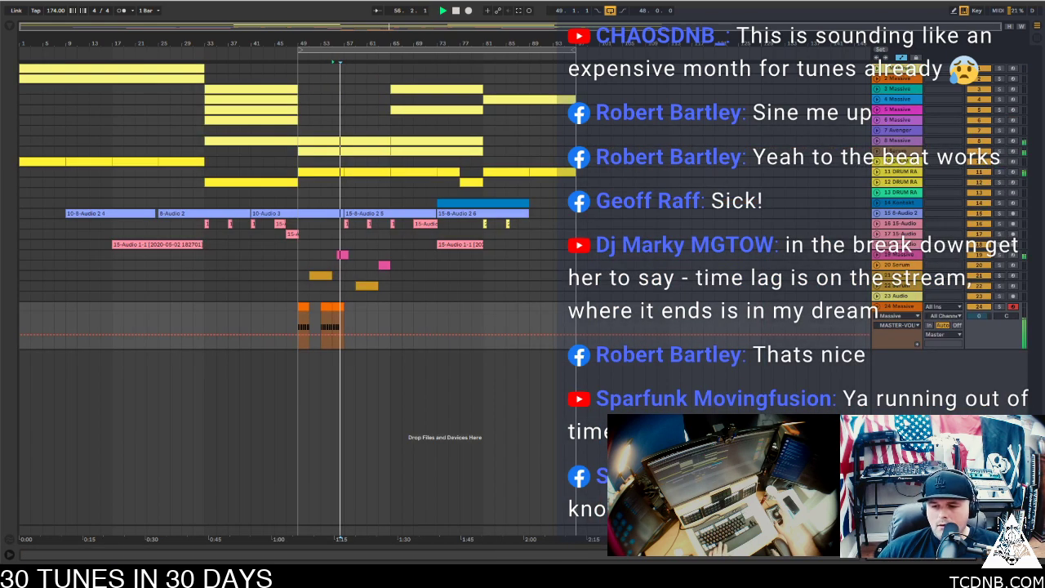
Adjust the Release of envelope 4 in the track 24 Massive plug-in, audition it, then close the plug-in window
key(shift+Tab)
key(space)
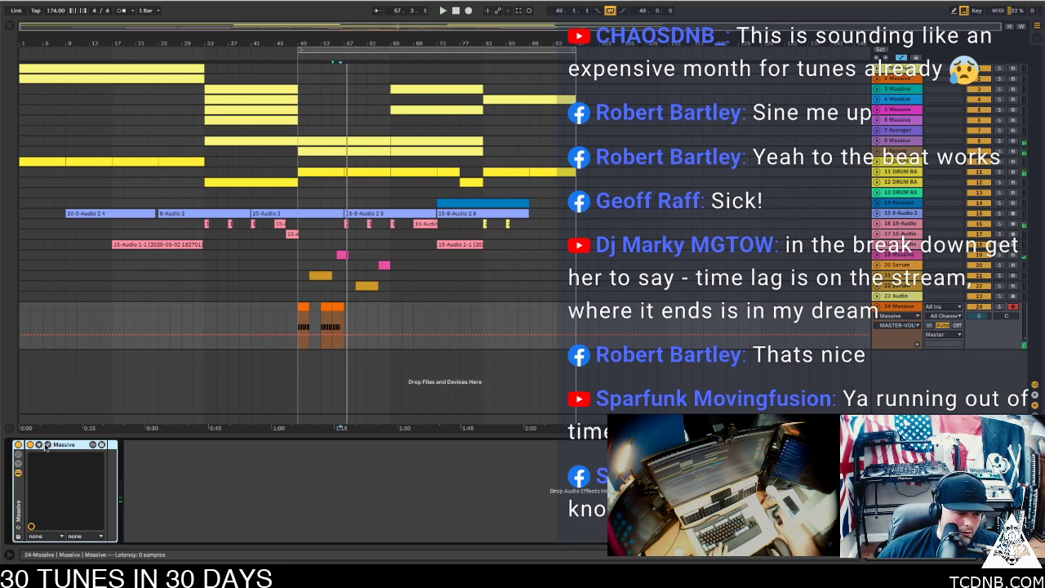
key(super+alt+p)
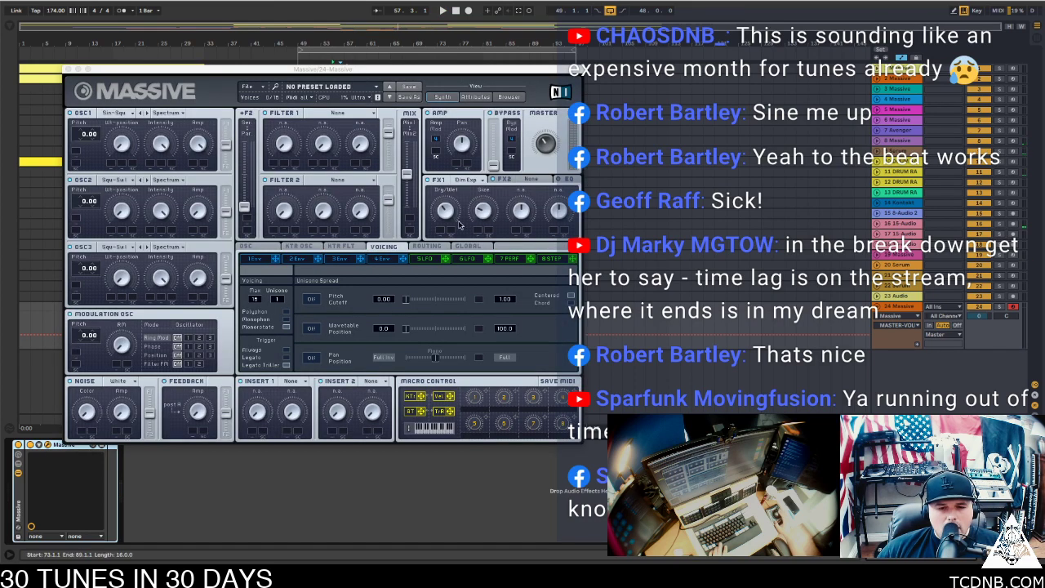
click(383, 260)
drag(556, 350, 558, 385)
key(space)
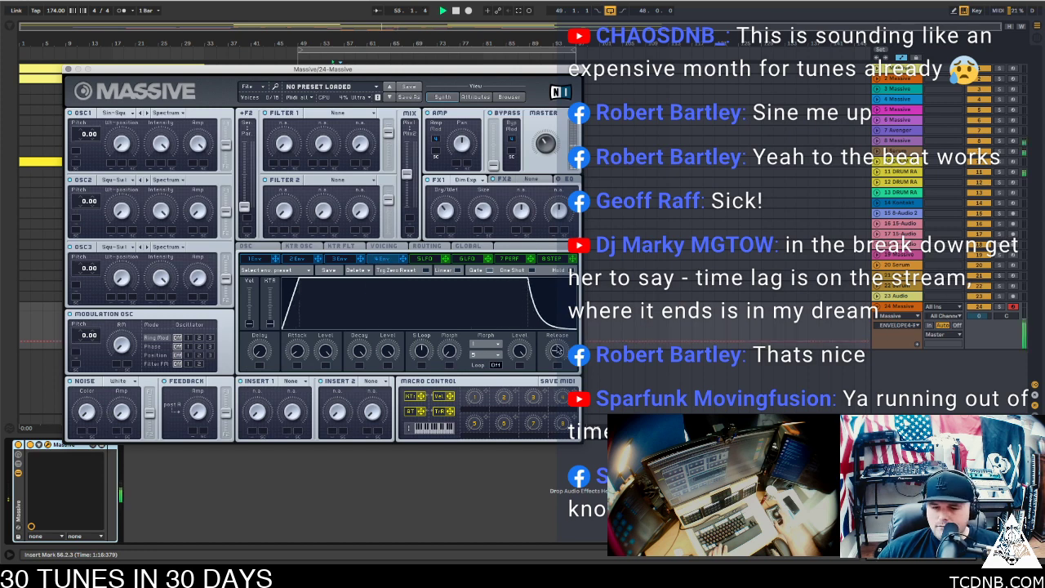
click(70, 70)
key(space)
key(space)
Lengthen all F0 notes in the bar 49 clip to about three quarters of their eighth-note spacing, audition them and hide the note editor
double_click(302, 307)
key(space)
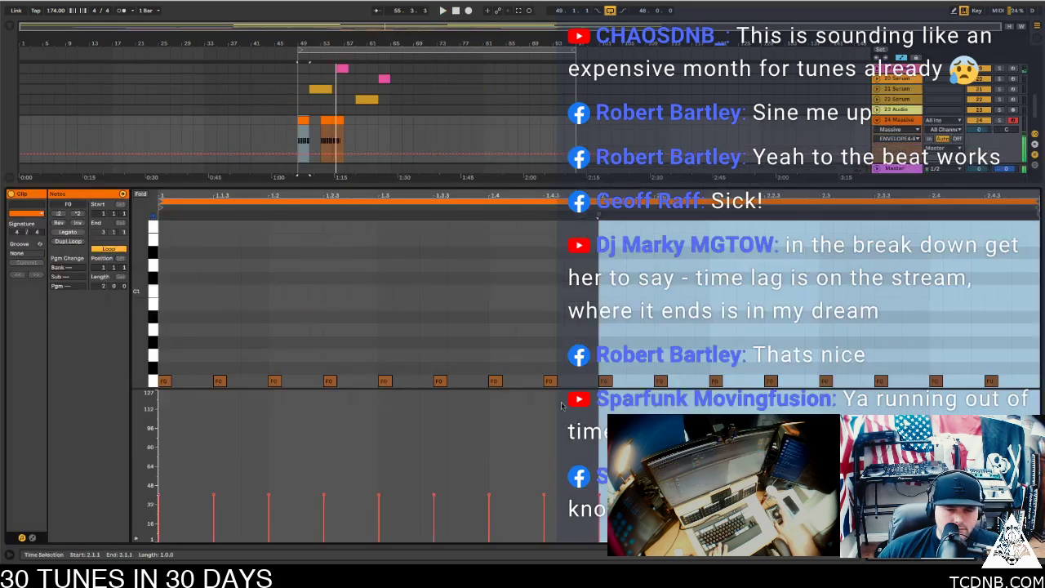
key(space)
key(space)
drag(1027, 337, 511, 439)
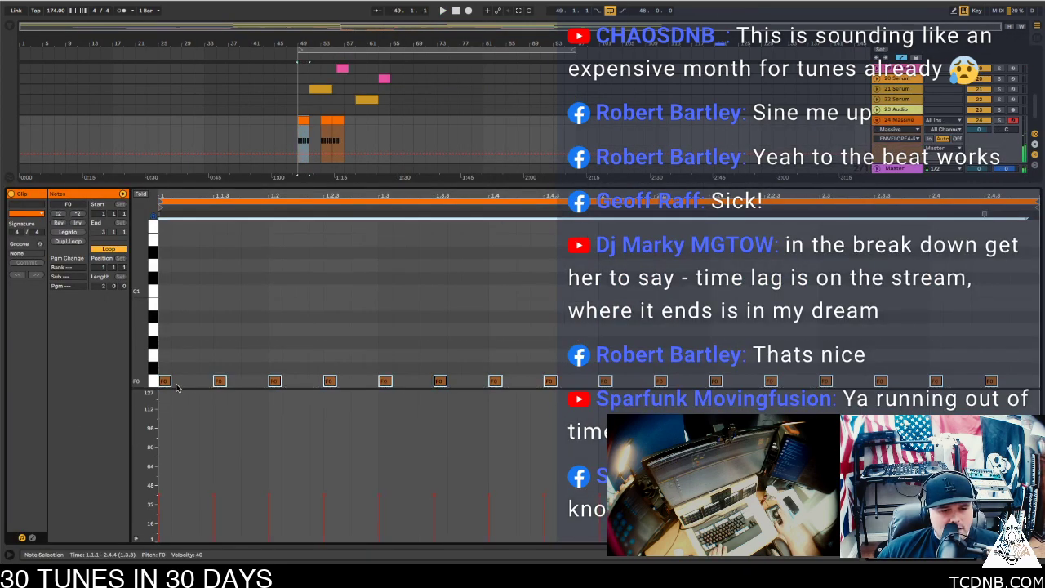
drag(167, 381, 198, 382)
key(space)
key(space)
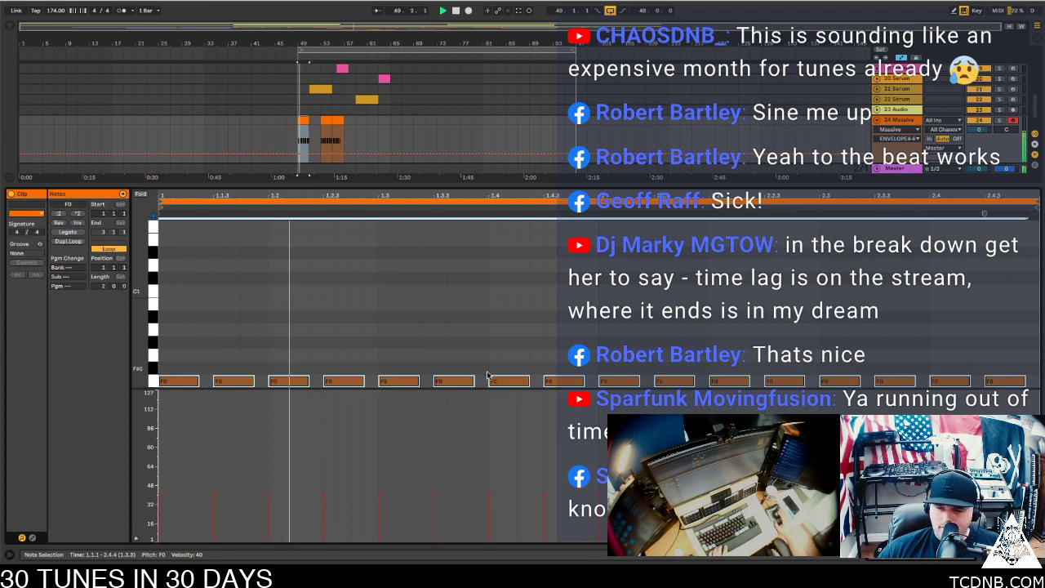
key(super+alt+l)
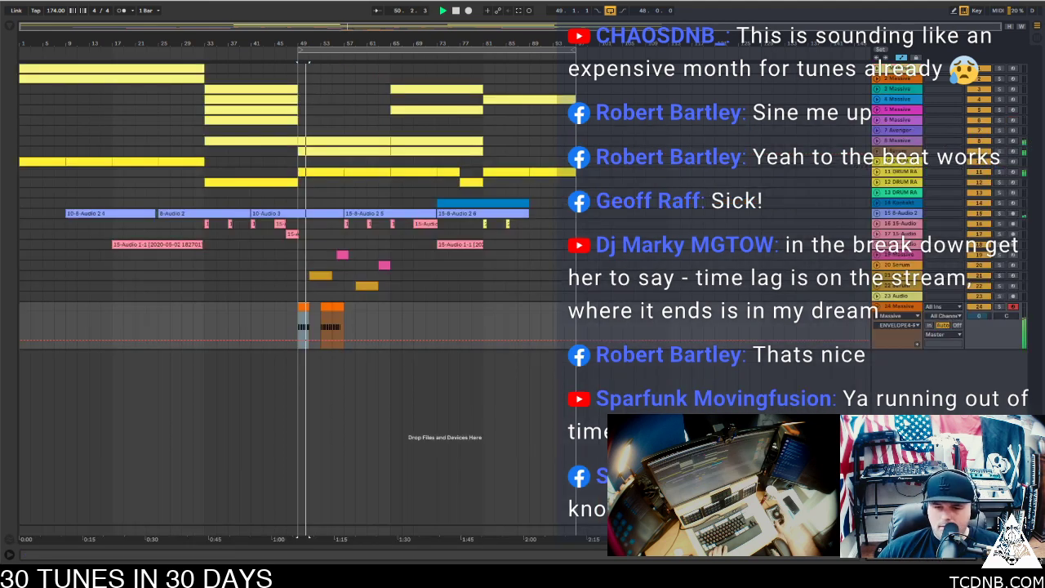
Shorten the track 24 Massive clip at bar 55 so it ends at bar 56
click(341, 313)
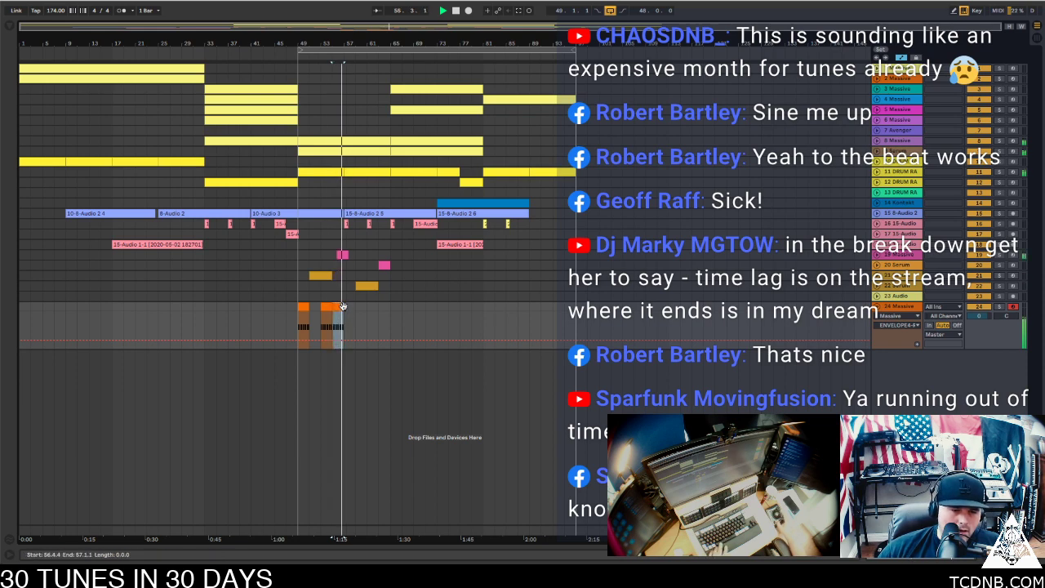
key(plus)
key(plus)
key(plus)
key(plus)
key(space)
key(space)
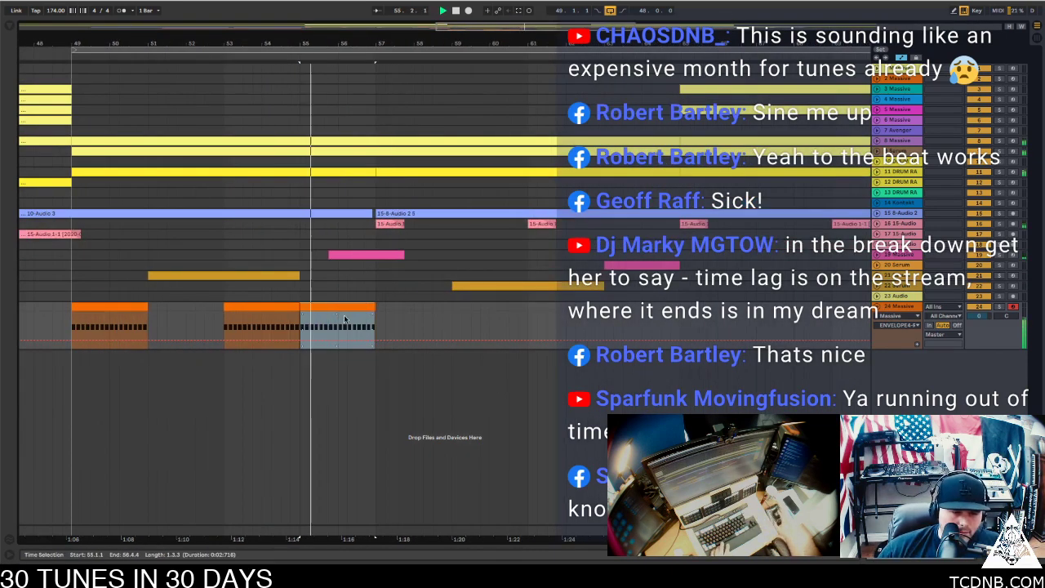
drag(371, 303, 394, 308)
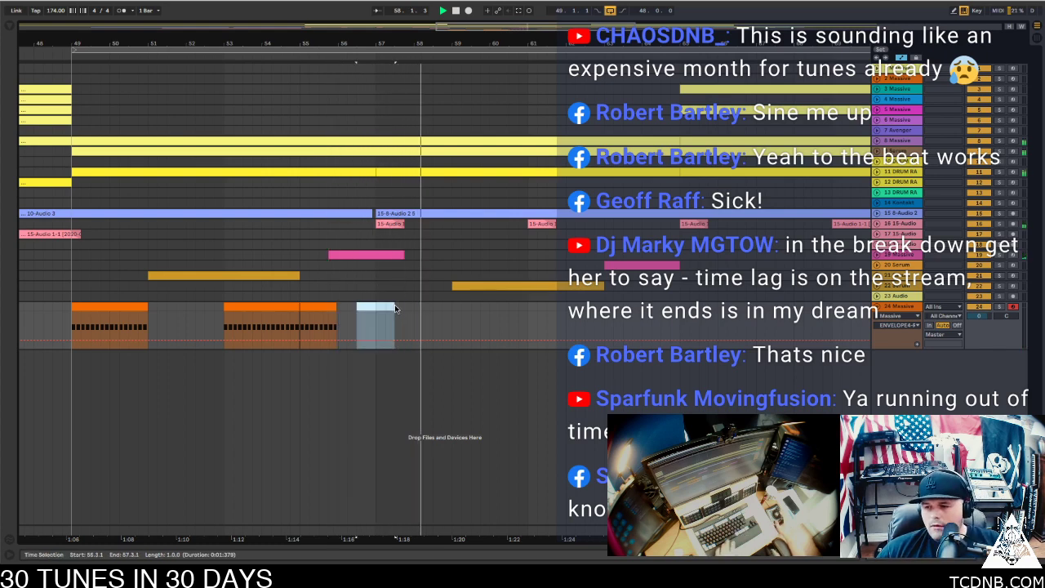
Play from just before bar 49 and lower the track 24 Massive volume to -3.2 dB
click(53, 267)
key(space)
drag(217, 40, 116, 29)
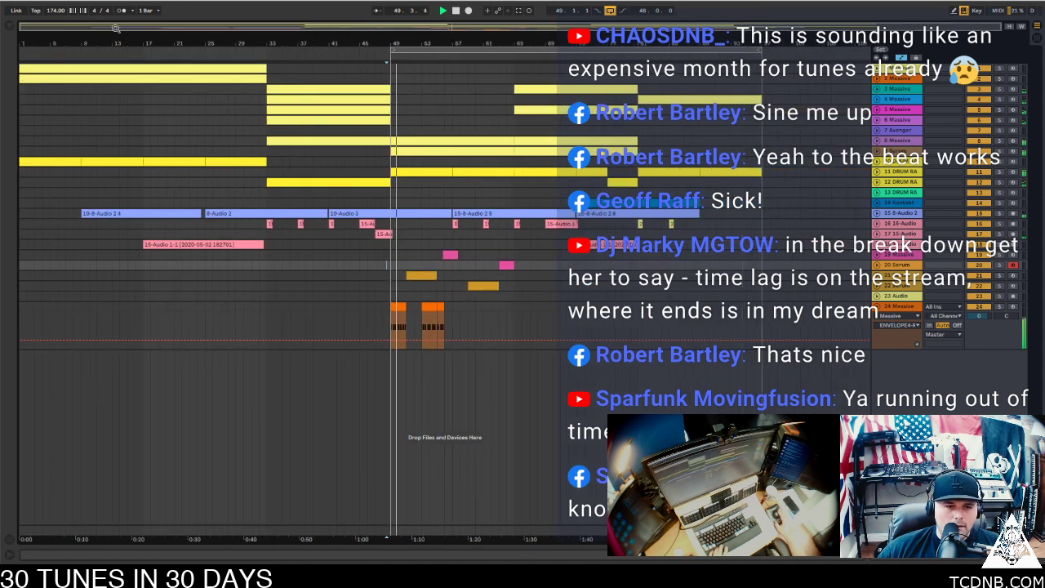
click(483, 296)
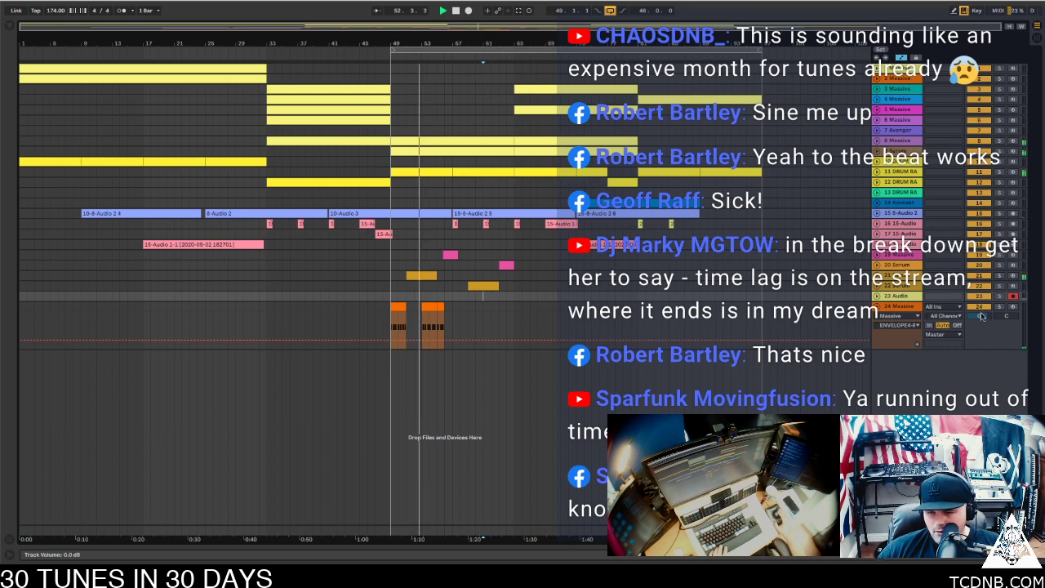
drag(983, 316, 982, 325)
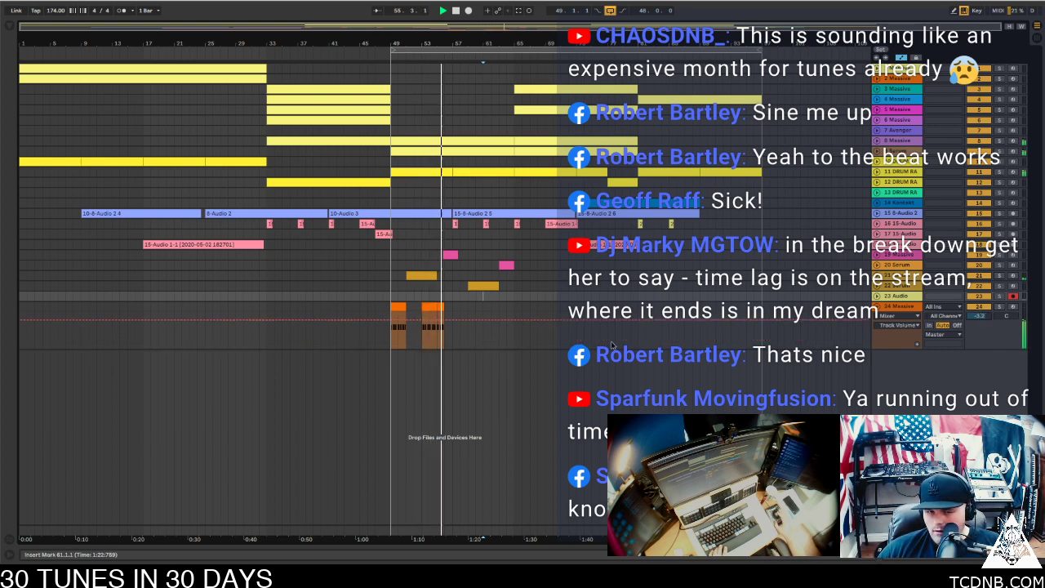
Duplicate the track 24 Massive clips of bars 49 to 57 to bar 57, then play from there
drag(453, 311, 397, 310)
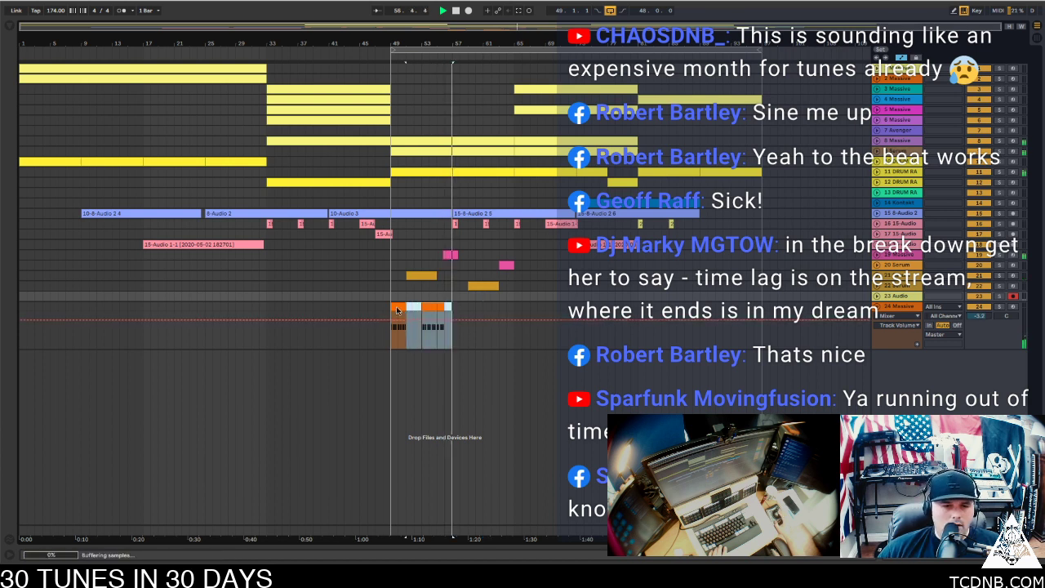
click(397, 309)
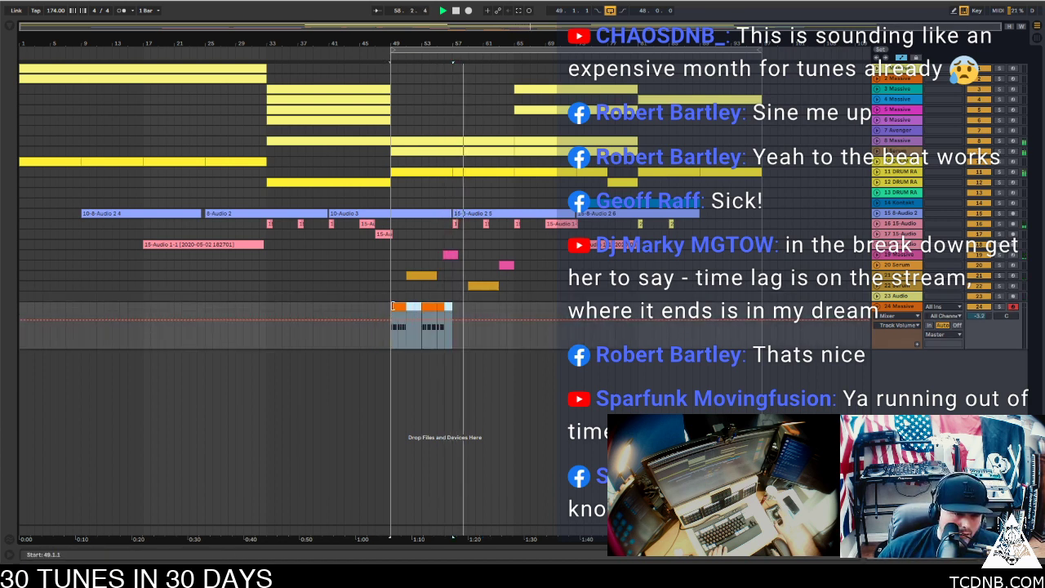
key(ctrl+d)
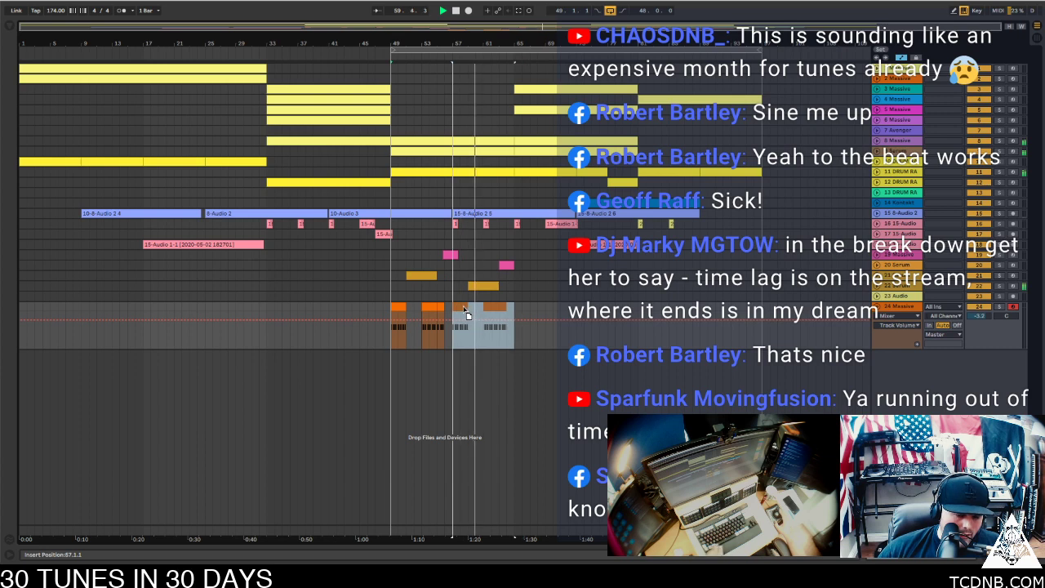
click(463, 306)
click(454, 297)
key(space)
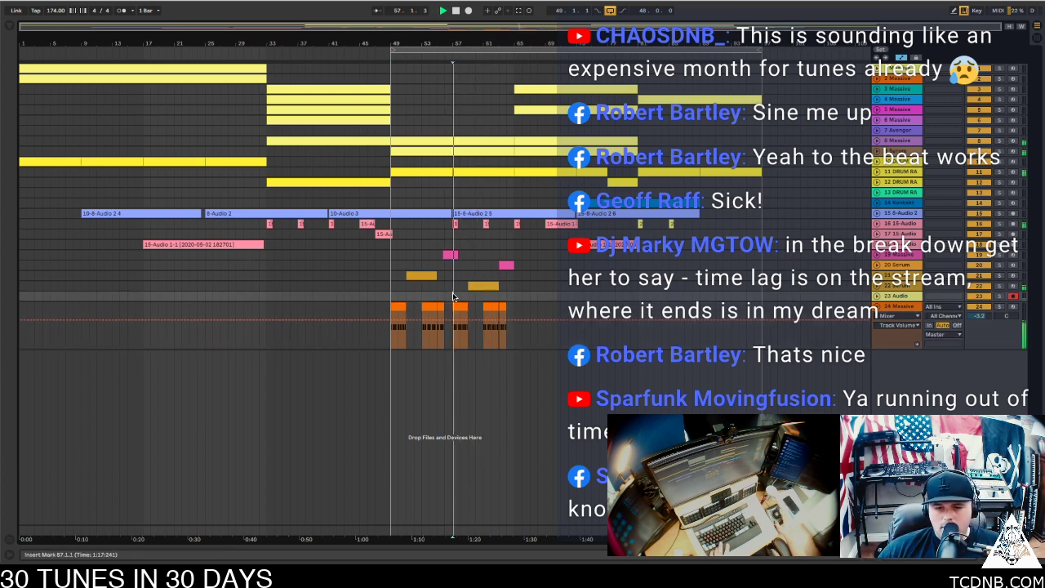
Unfold track 22 Serum and lower its volume to -12.8 dB during playback
click(869, 287)
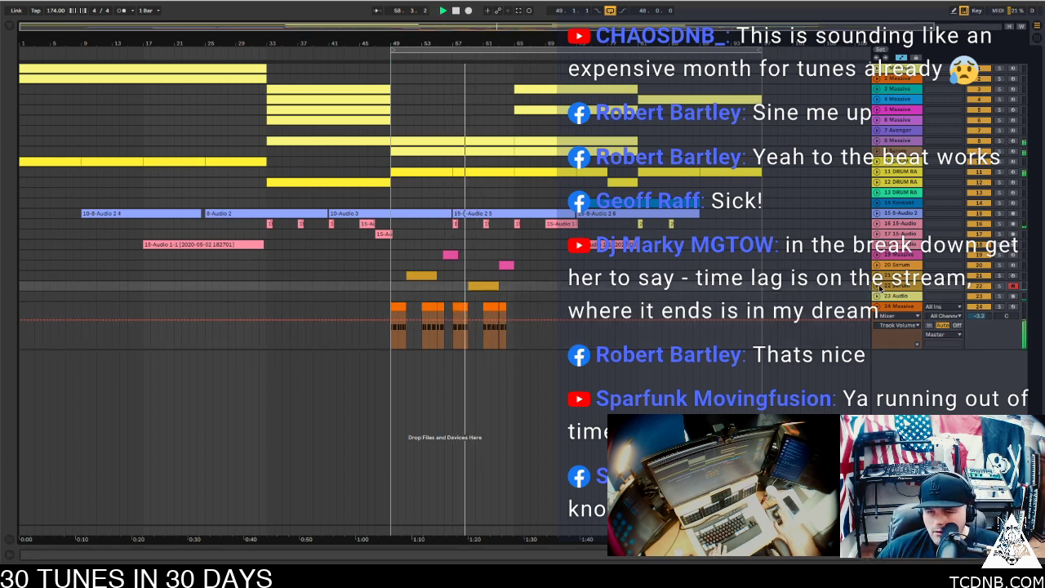
click(877, 286)
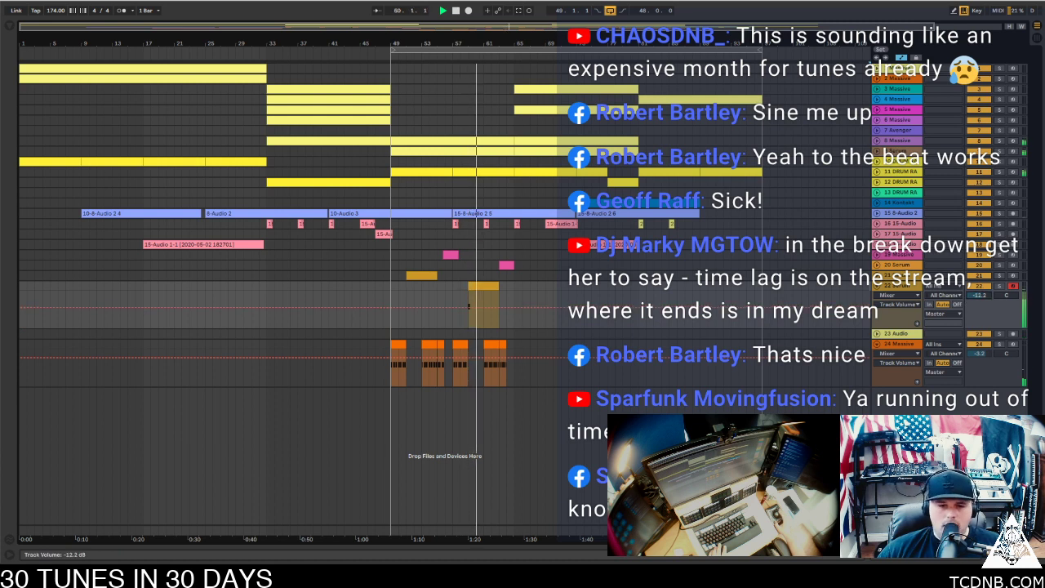
drag(978, 296, 979, 300)
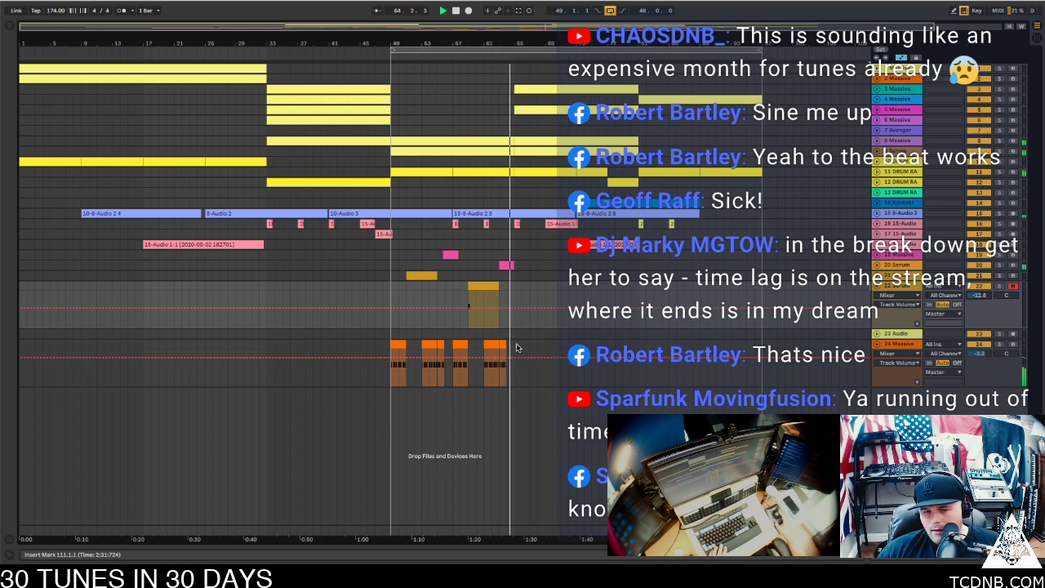
Copy the track 24 Massive clips to bar 65 and fill bars 65 to 81 without gaps
drag(514, 350, 381, 351)
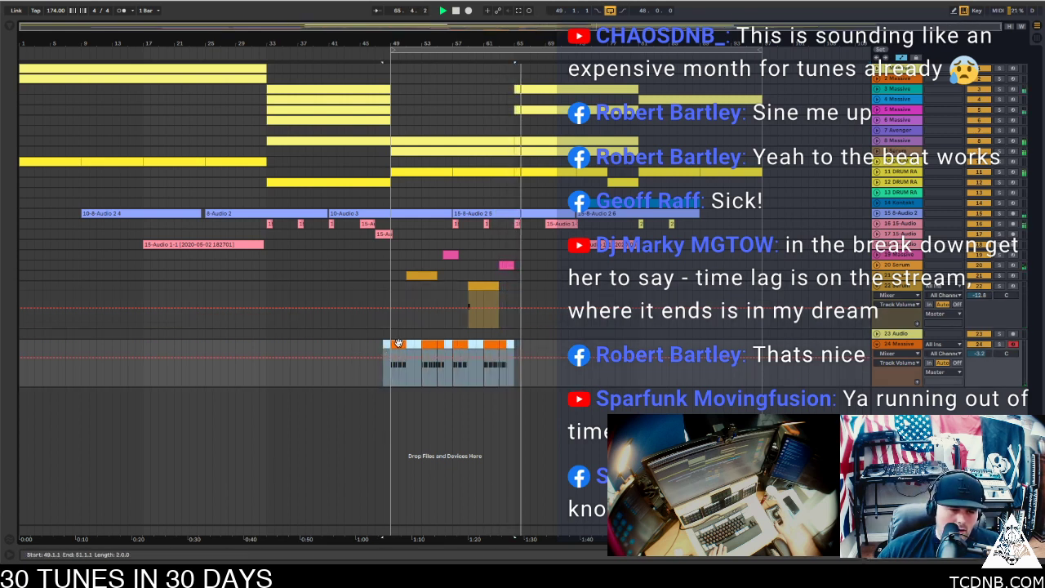
key(ctrl+d)
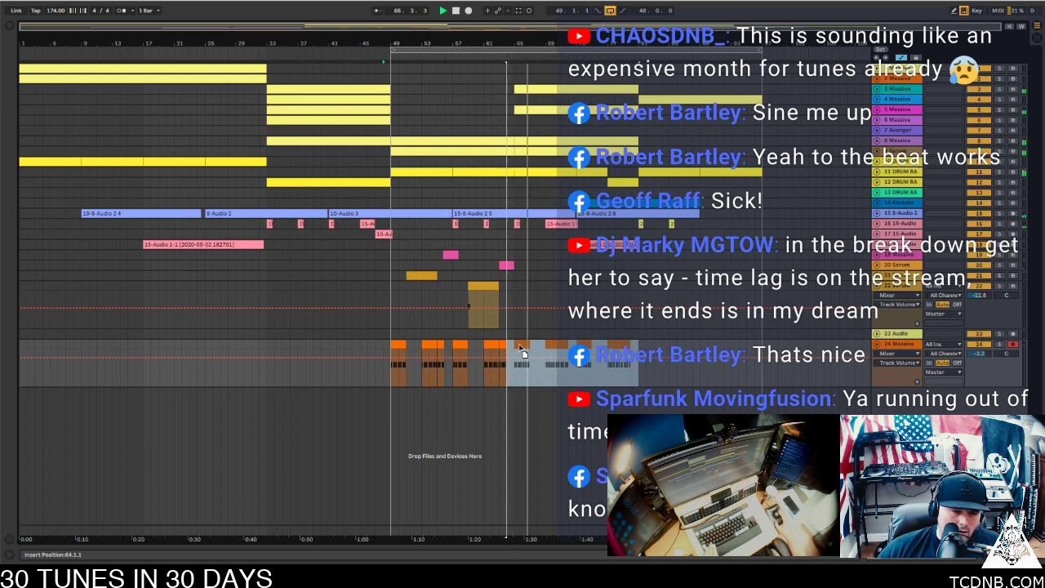
drag(520, 347, 606, 343)
key(ctrl+d)
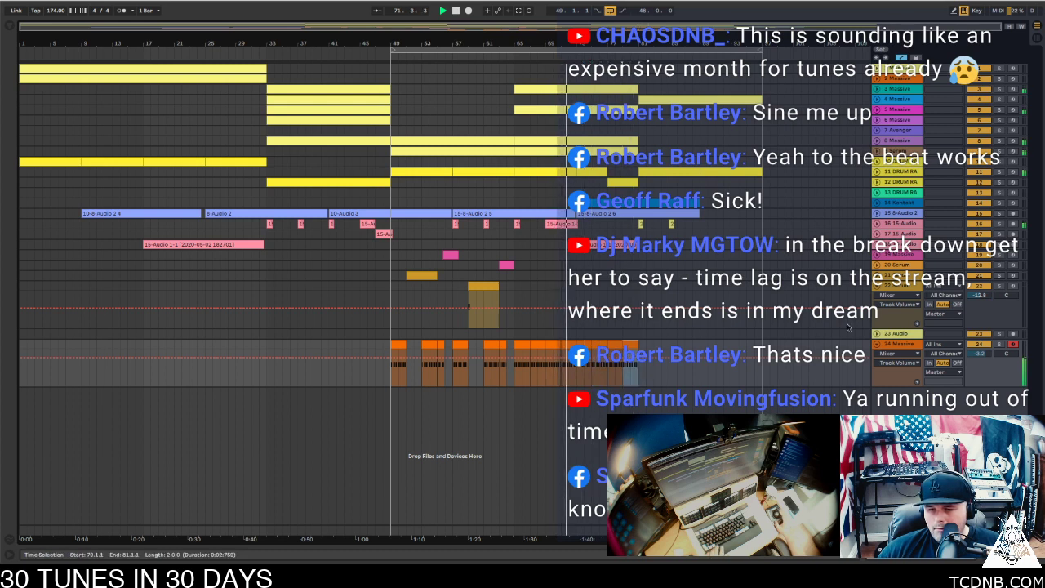
Solo track 24 Massive, adjust its envelope 4 Attack and master volume during playback from bar 49, then close the plug-in window
click(571, 341)
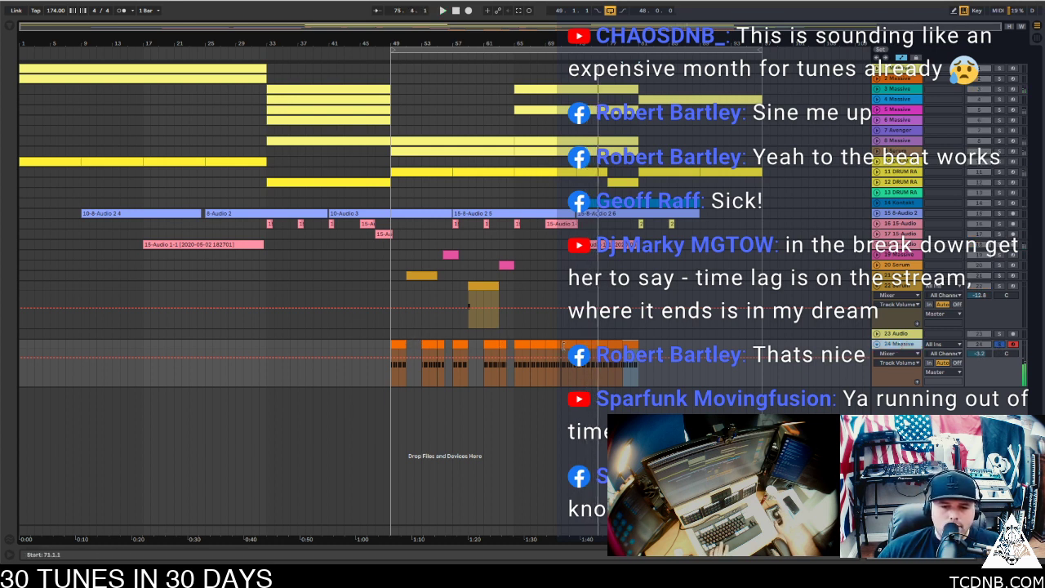
click(399, 344)
key(shift+Tab)
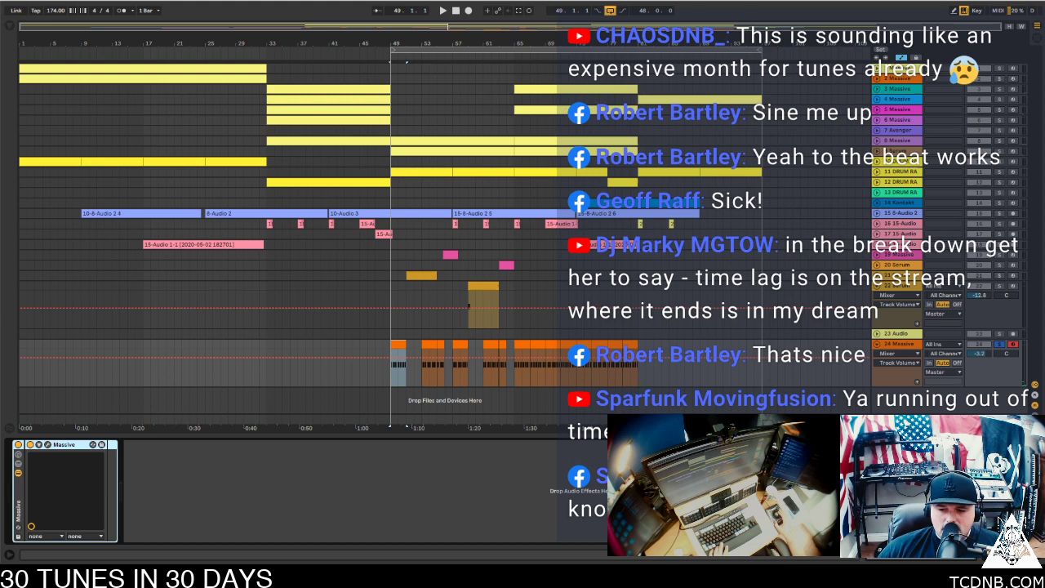
click(47, 446)
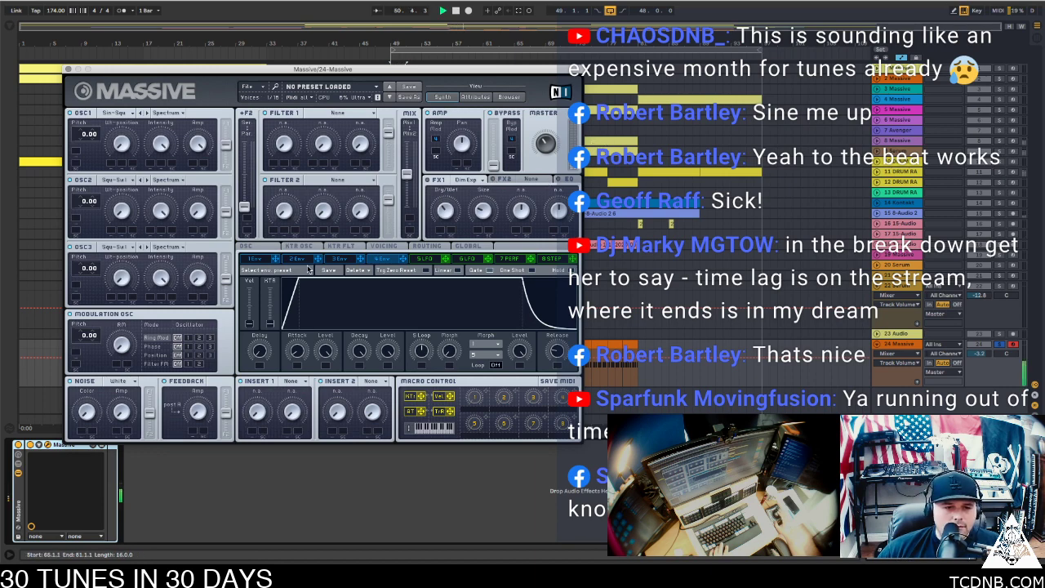
drag(465, 76, 323, 36)
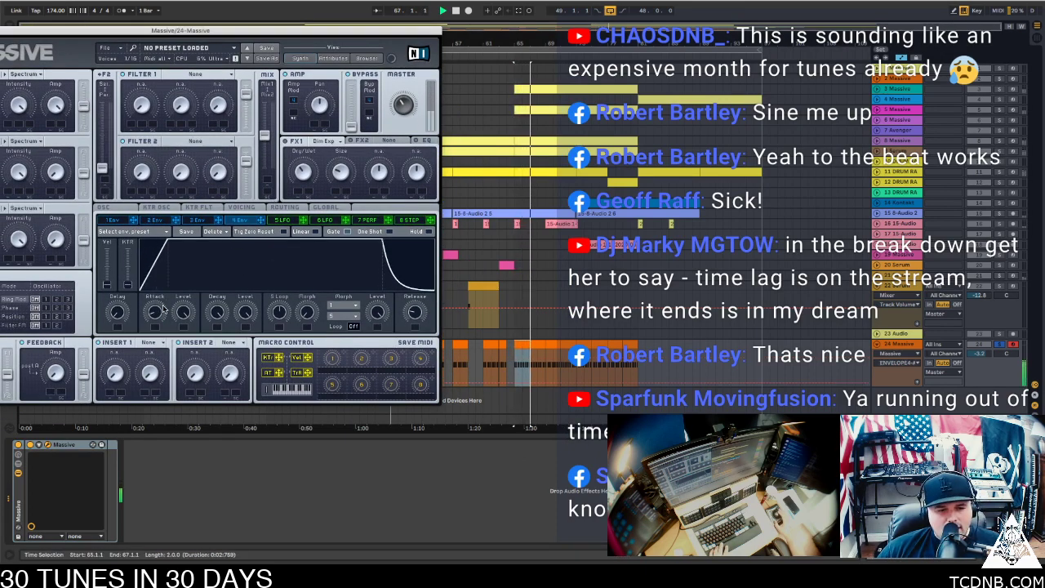
drag(156, 312, 163, 306)
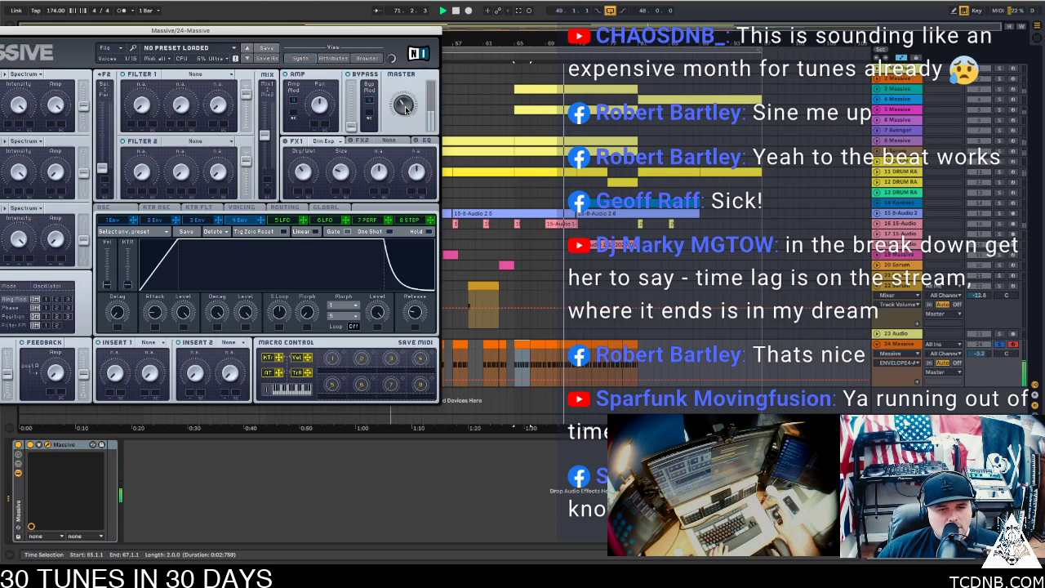
drag(406, 110, 404, 104)
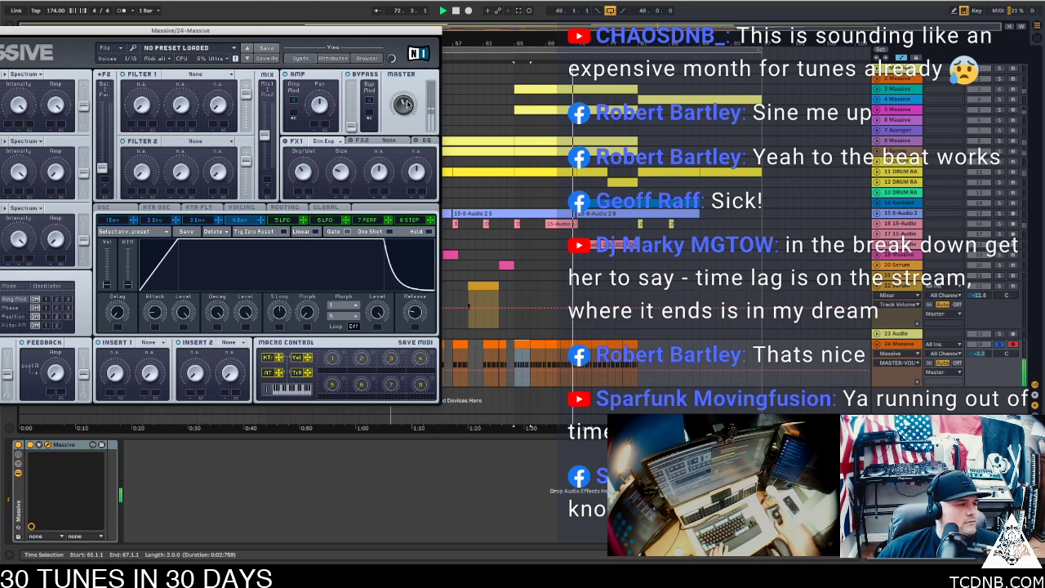
drag(8, 31, 237, 20)
click(173, 20)
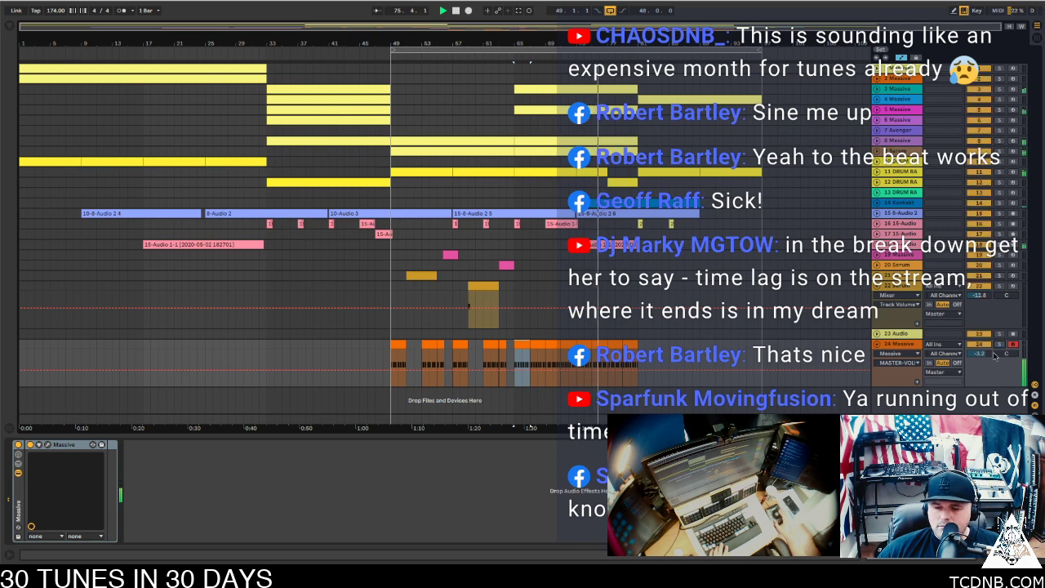
Raise the track 24 Massive volume to about -2.8 dB and select its last clip from bar 79 to 81
drag(984, 354, 984, 347)
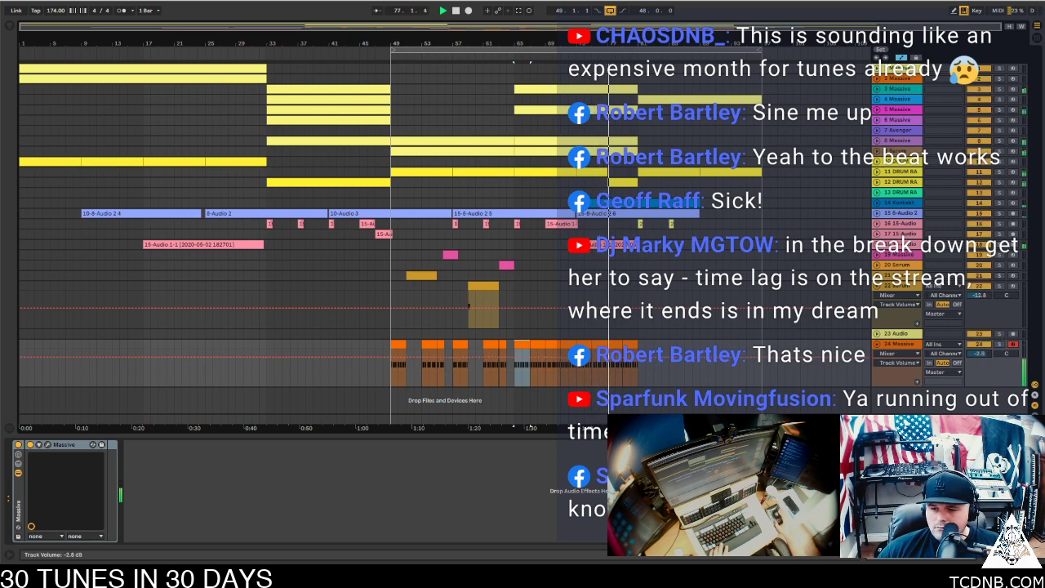
click(631, 344)
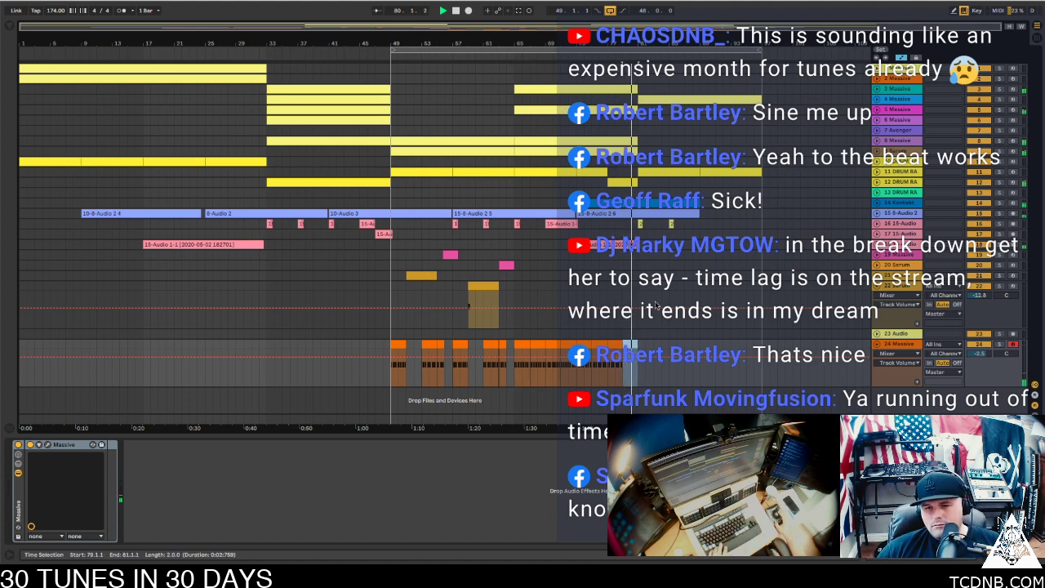
Delete the track 24 Massive clip from bar 79 to 81 and copy its clips from bar 65 to fill bars 81 to 97
click(526, 344)
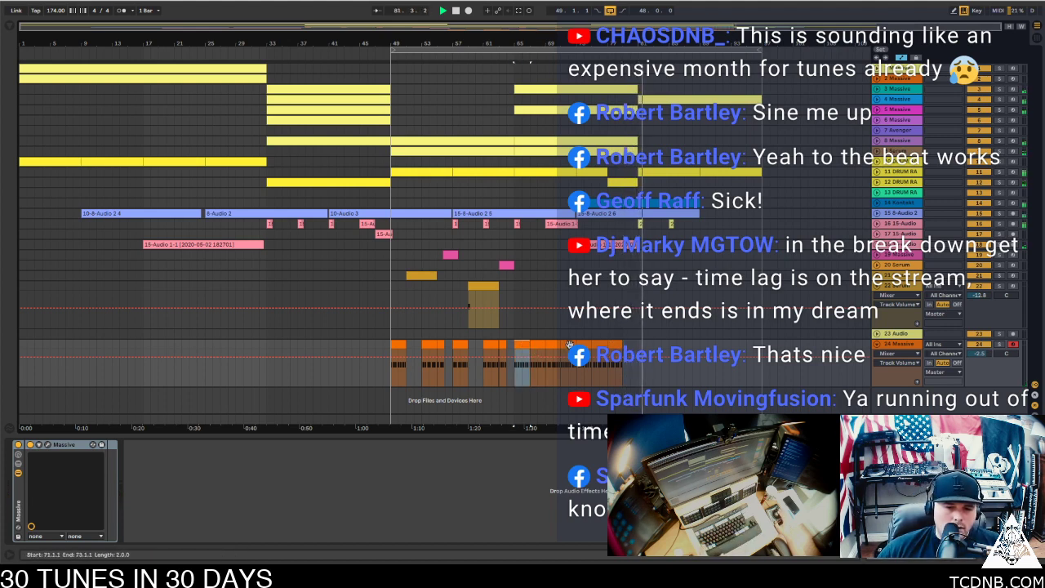
click(647, 341)
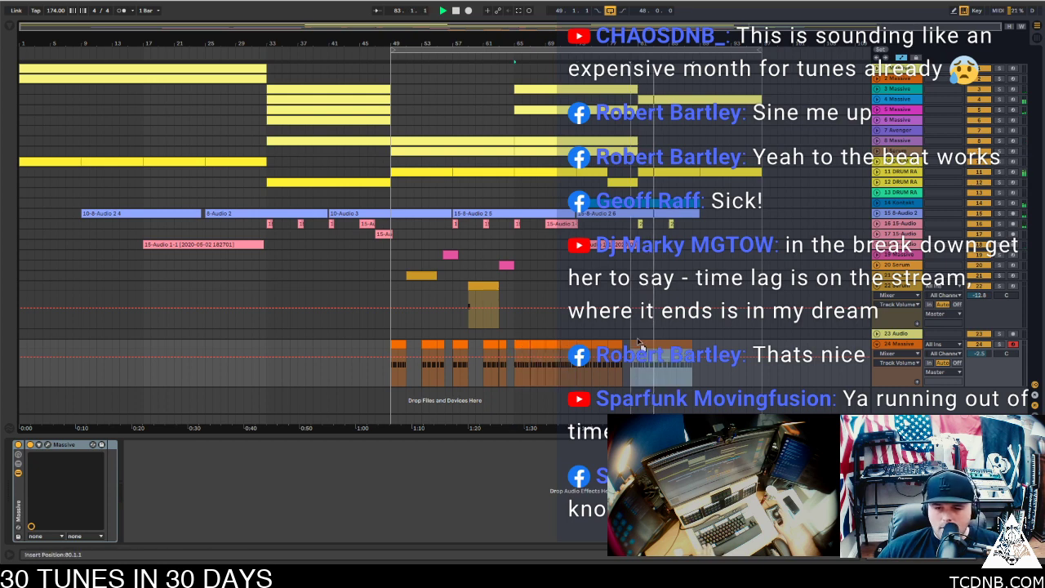
click(647, 343)
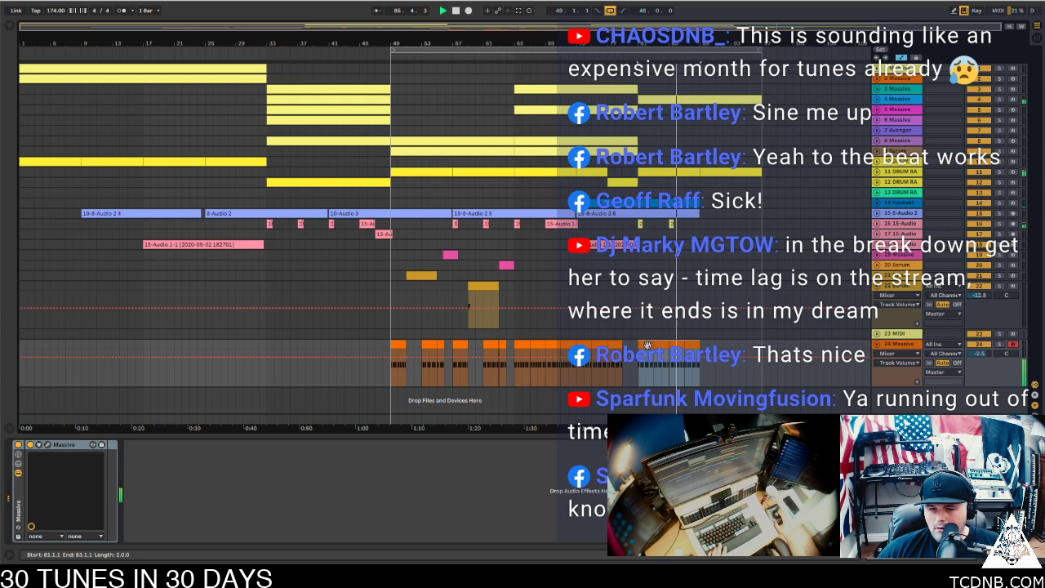
drag(648, 345, 710, 342)
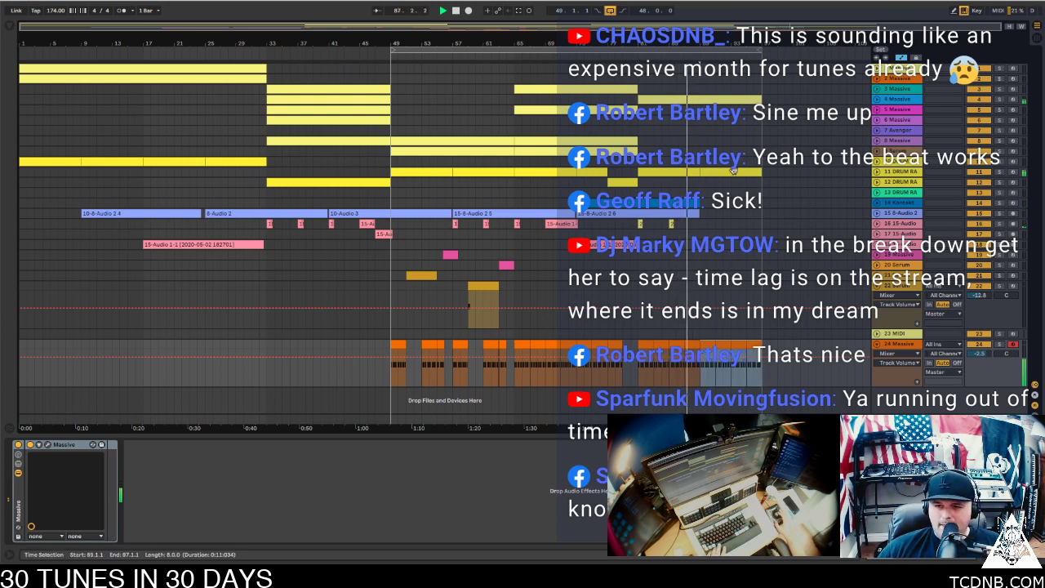
Copy the track 6 Massive clip at bar 33 to bars 81 to 97 and restart playback from bar 81
click(337, 121)
click(674, 124)
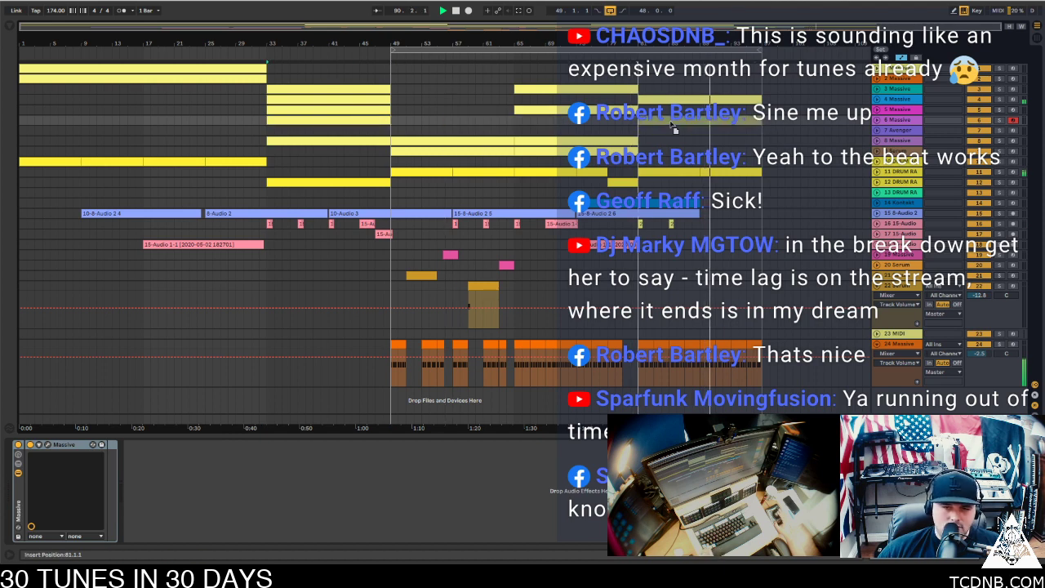
drag(671, 124, 673, 121)
key(space)
key(space)
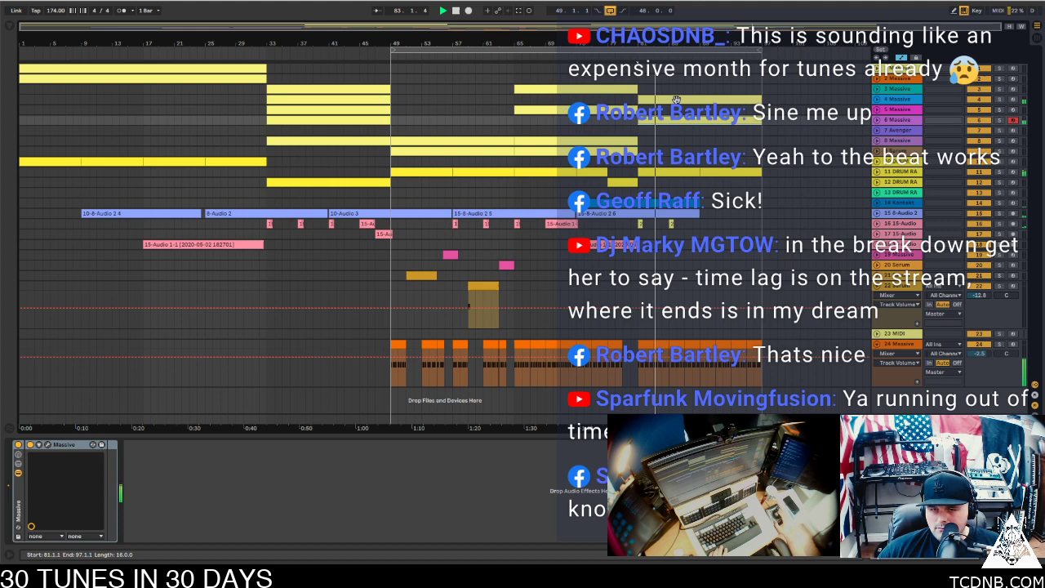
Select the short audio clip at bar 89 on track 16
click(697, 225)
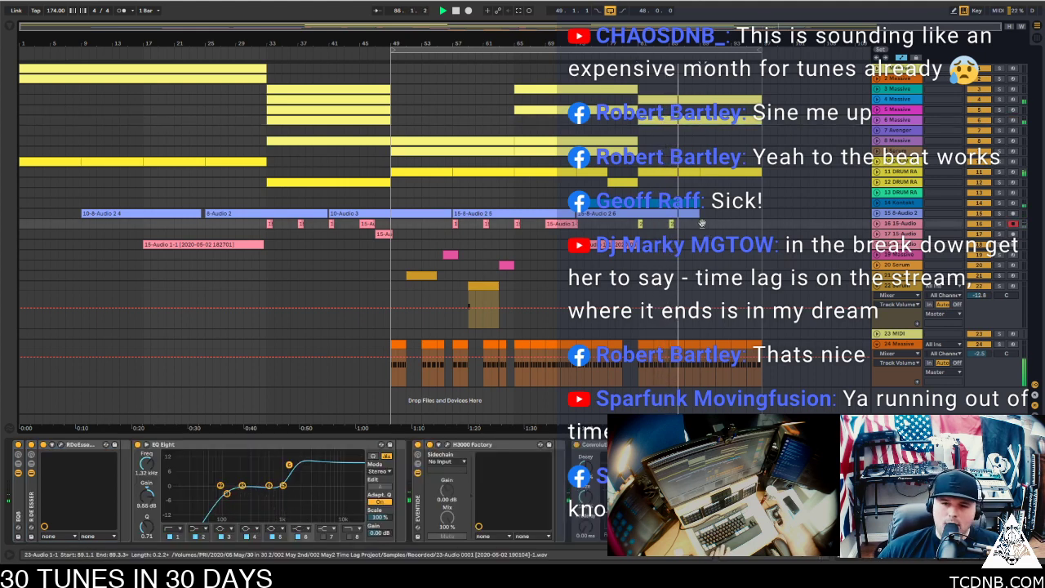
Consolidate the short recorded audio clip at bar 89 on track 16, stopping playback to allow it
key(super+q)
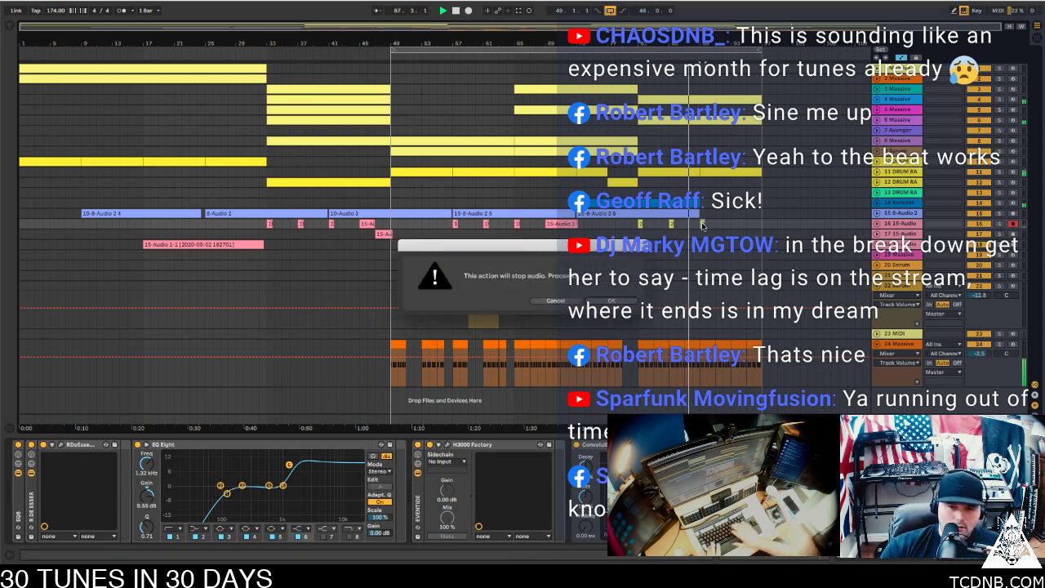
key(Return)
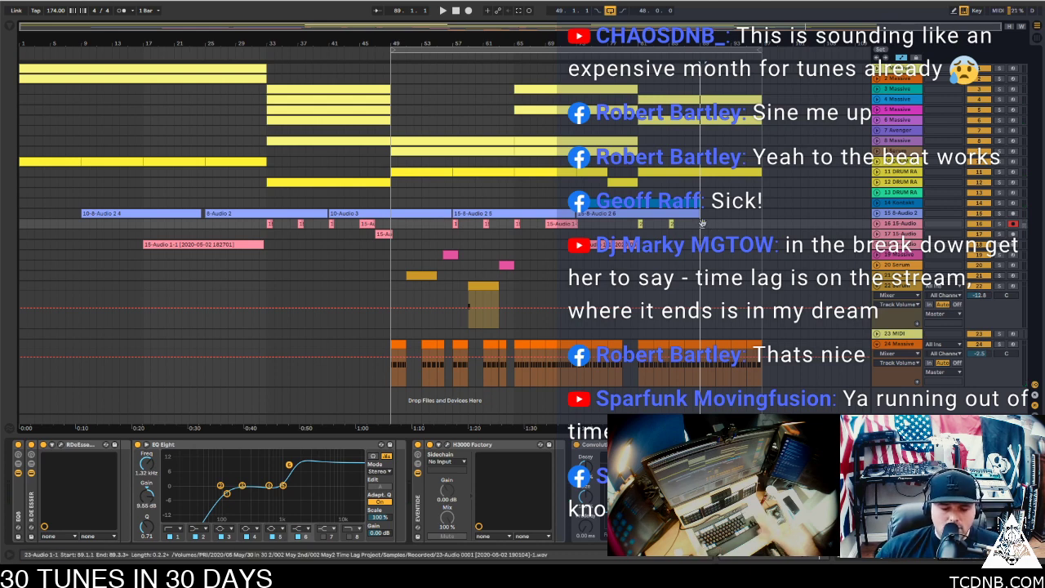
key(super+j)
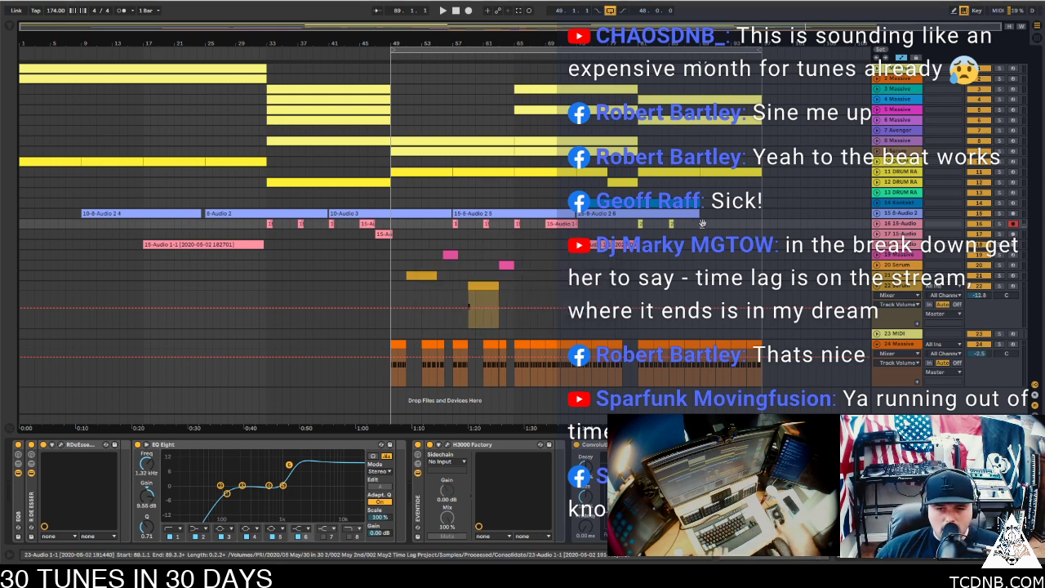
Set the bar 89 clip's warp mode to Complex and its segment BPM to 890
double_click(702, 223)
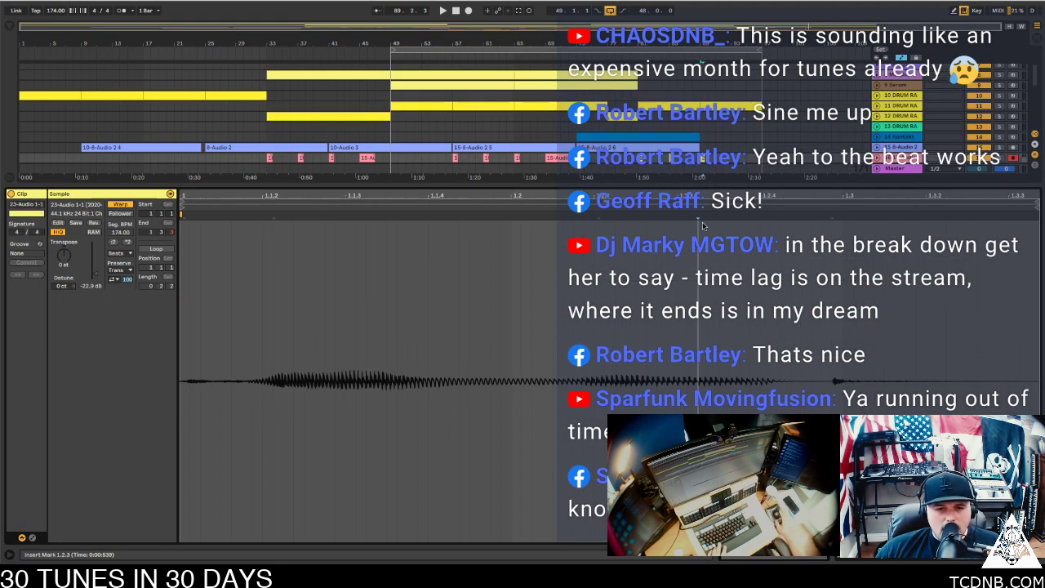
click(119, 254)
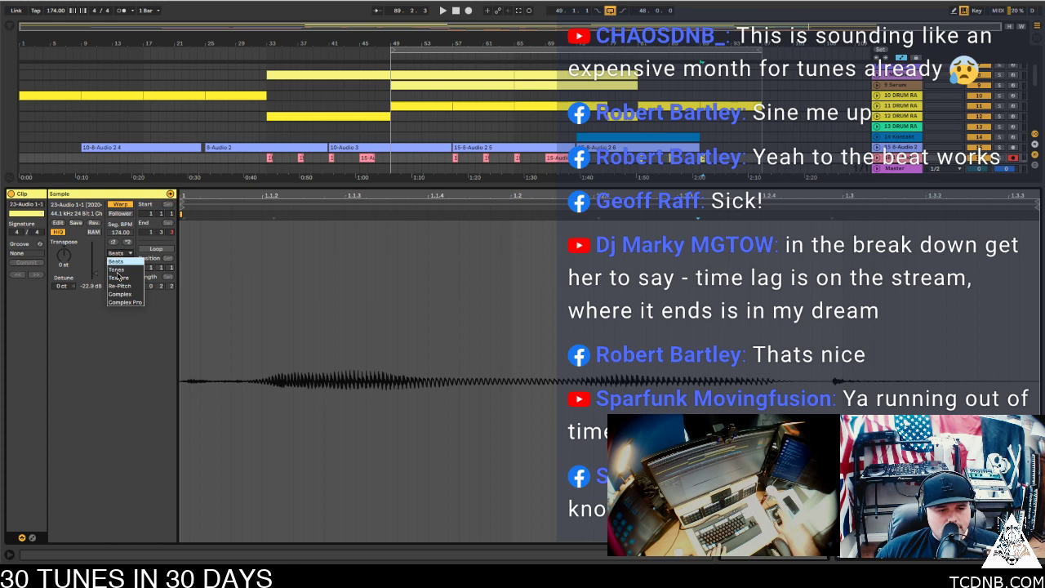
click(120, 294)
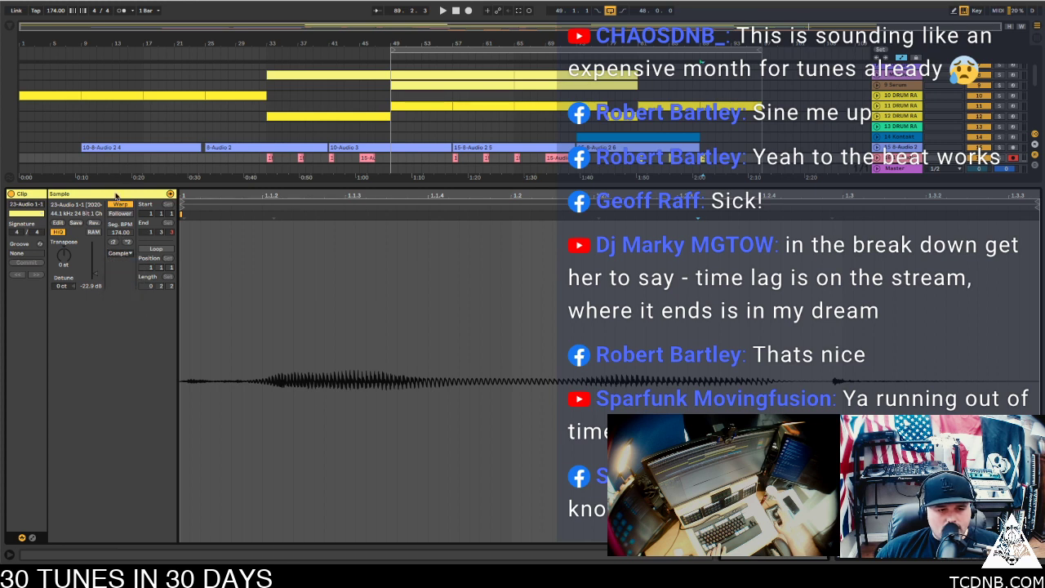
click(119, 205)
click(119, 205)
drag(117, 233, 119, 139)
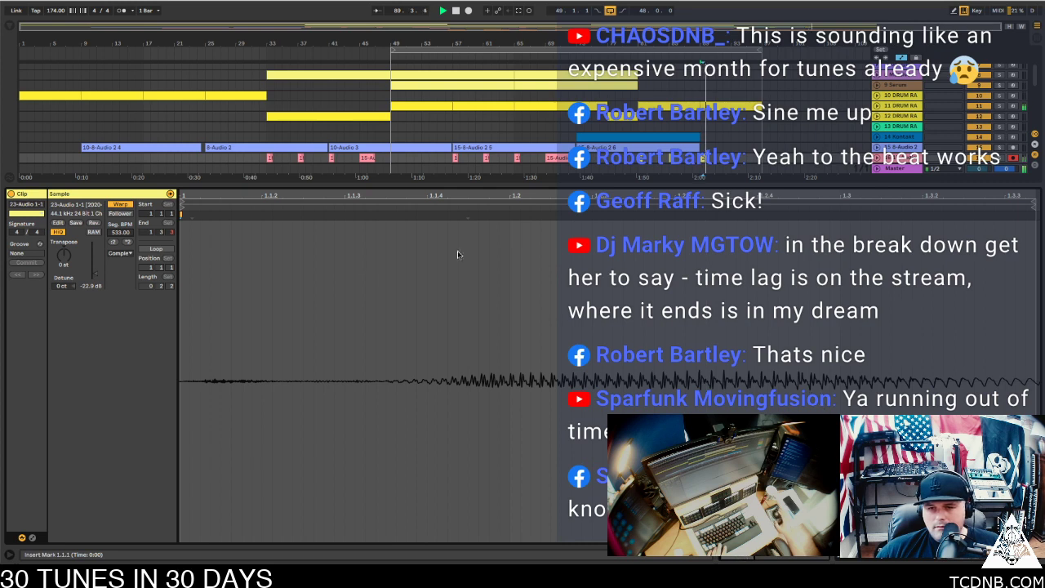
drag(121, 234, 121, 180)
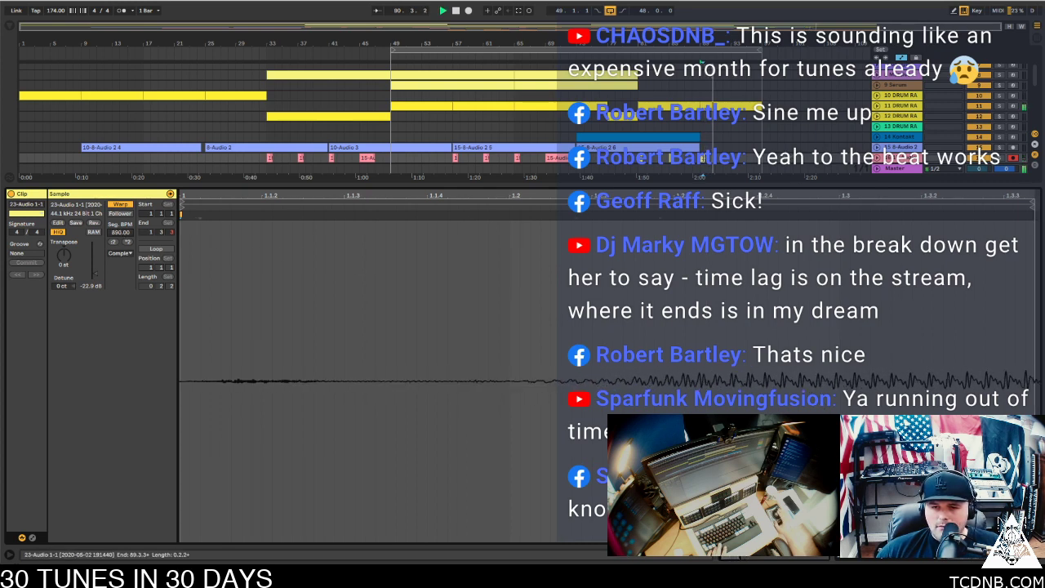
Extend the stretched clip's end to about bar 92.2.2 and place a copy of it at bar 93
drag(704, 159, 726, 159)
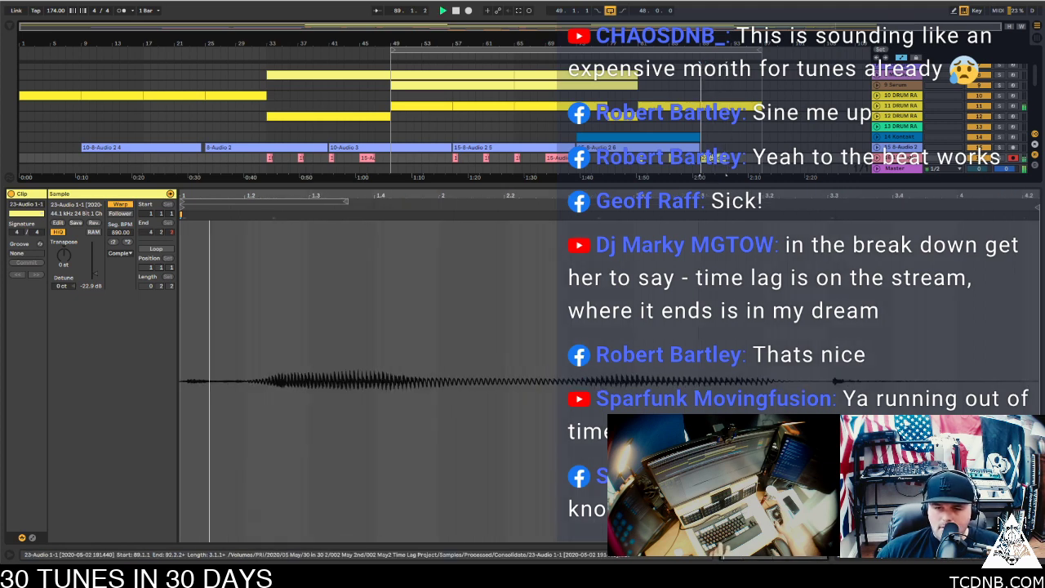
key(ctrl+alt+l)
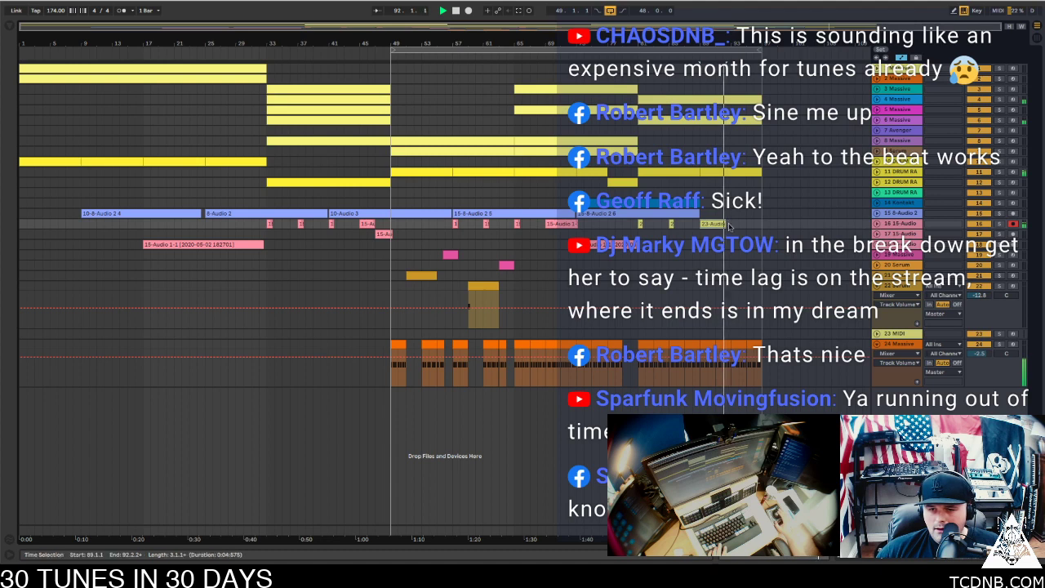
drag(708, 225, 739, 226)
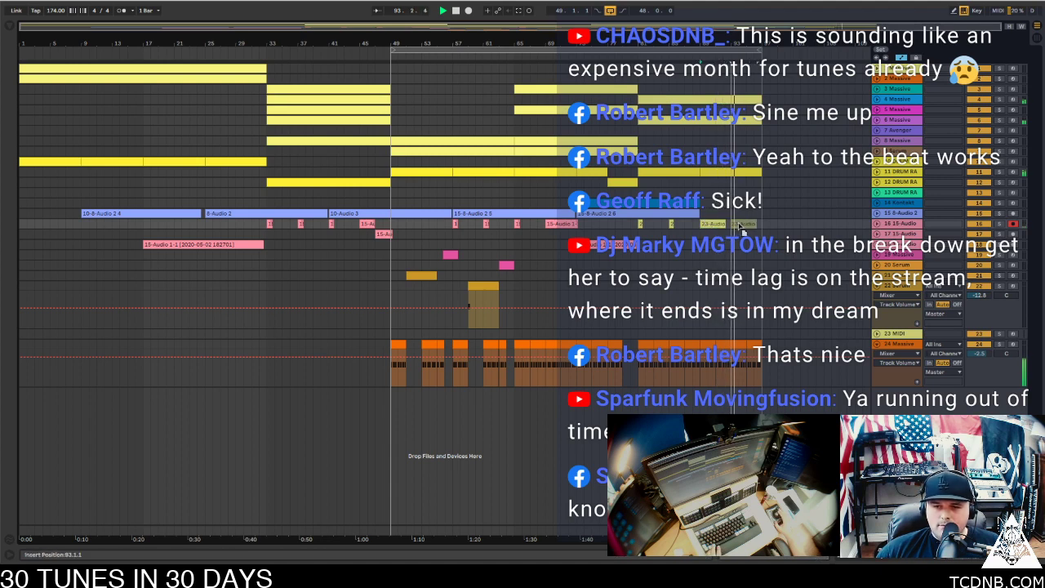
click(739, 224)
double_click(739, 224)
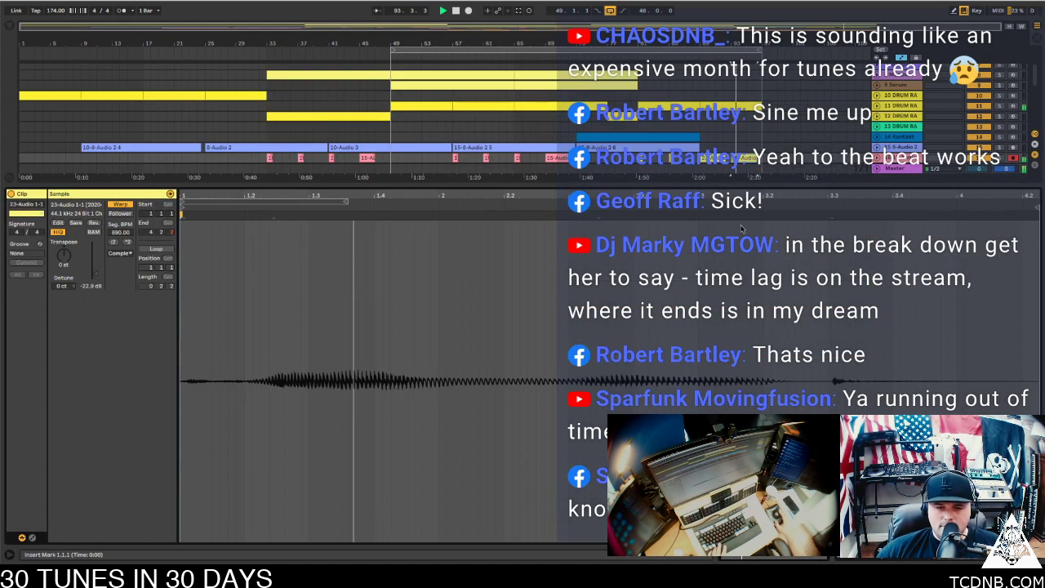
key(ctrl+alt+l)
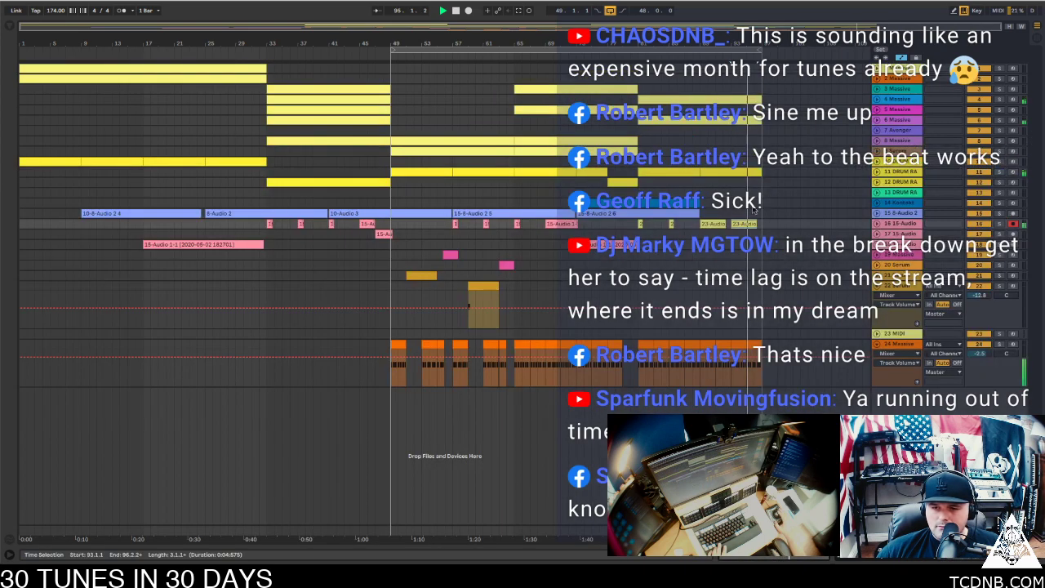
Stop playback and consolidate the copied clip at bar 93 into a new sample
key(space)
double_click(738, 225)
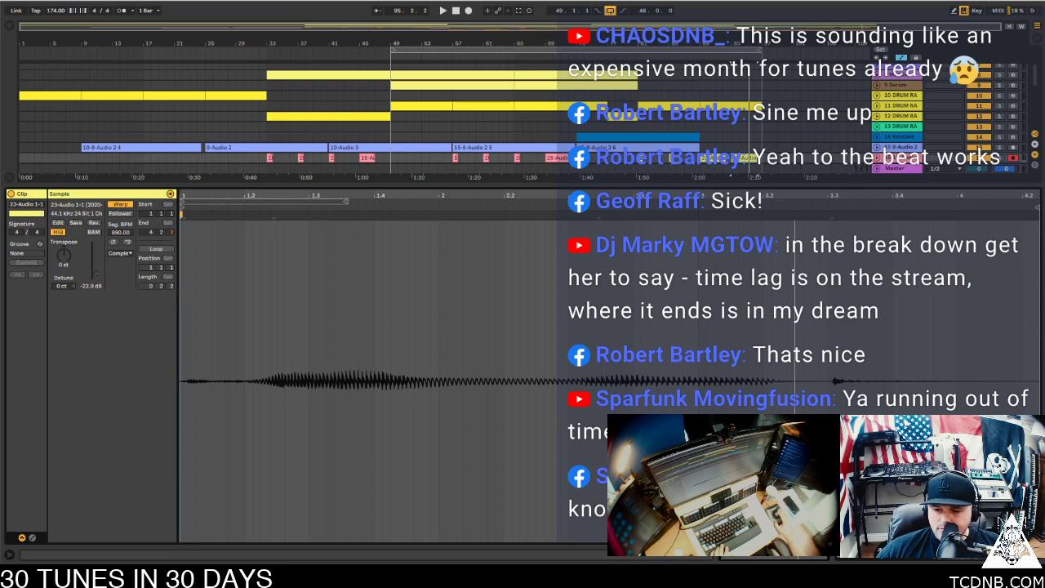
key(super+alt+l)
click(743, 234)
click(745, 223)
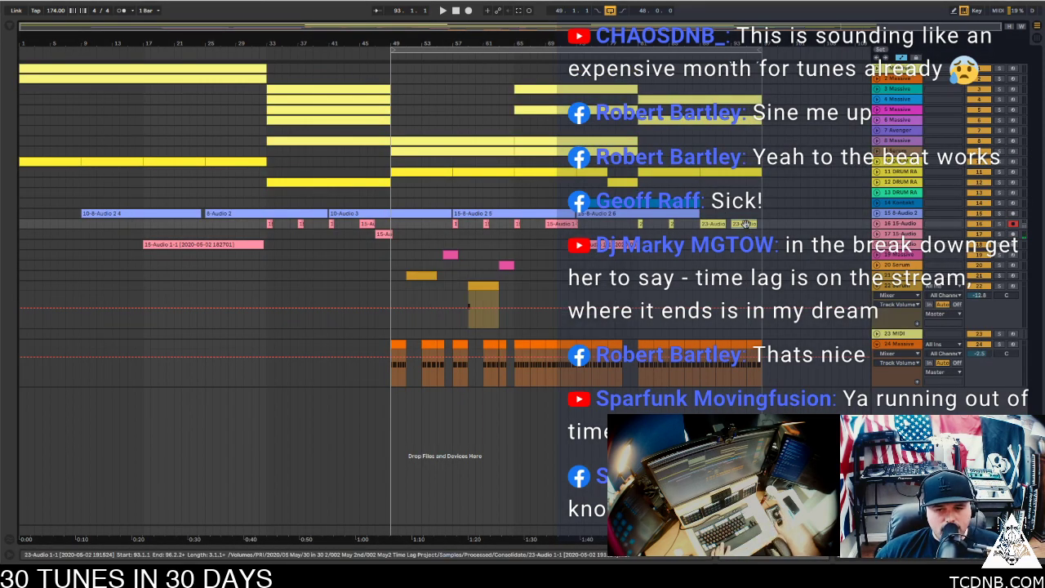
Enable warping on the consolidated bar 93 clip, set its segment BPM to 512, and play it back
double_click(745, 224)
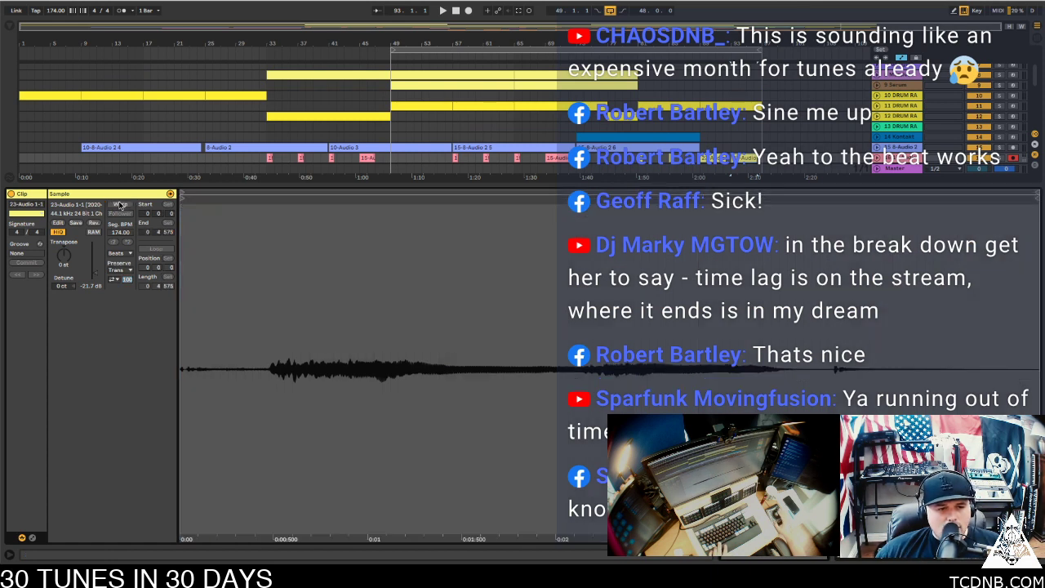
drag(120, 232, 120, 90)
key(space)
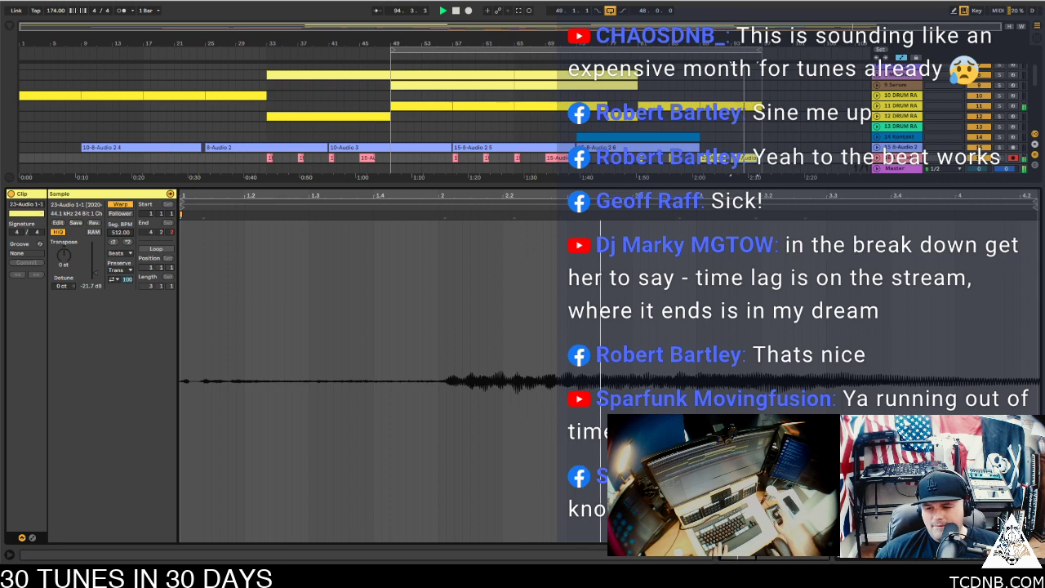
key(ctrl+alt+l)
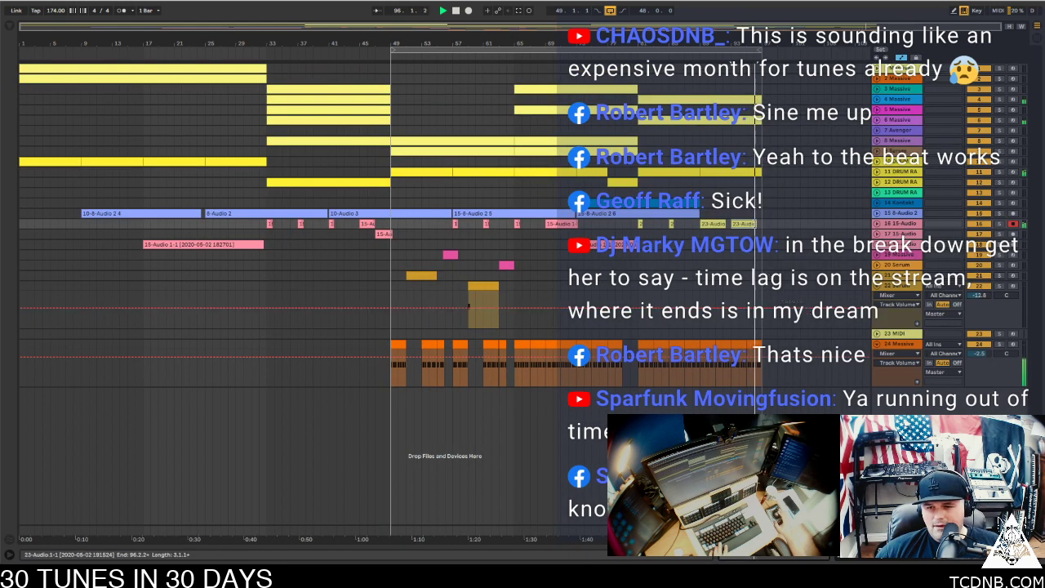
Extend the end of the bar 93 clip to about bar 102.4
drag(756, 224, 791, 227)
click(788, 226)
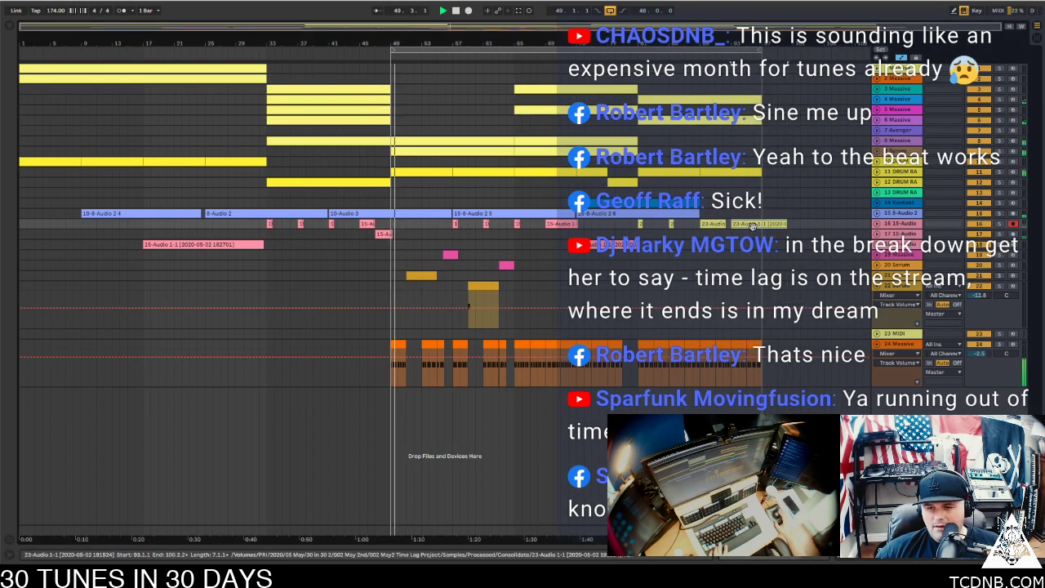
drag(782, 224, 806, 224)
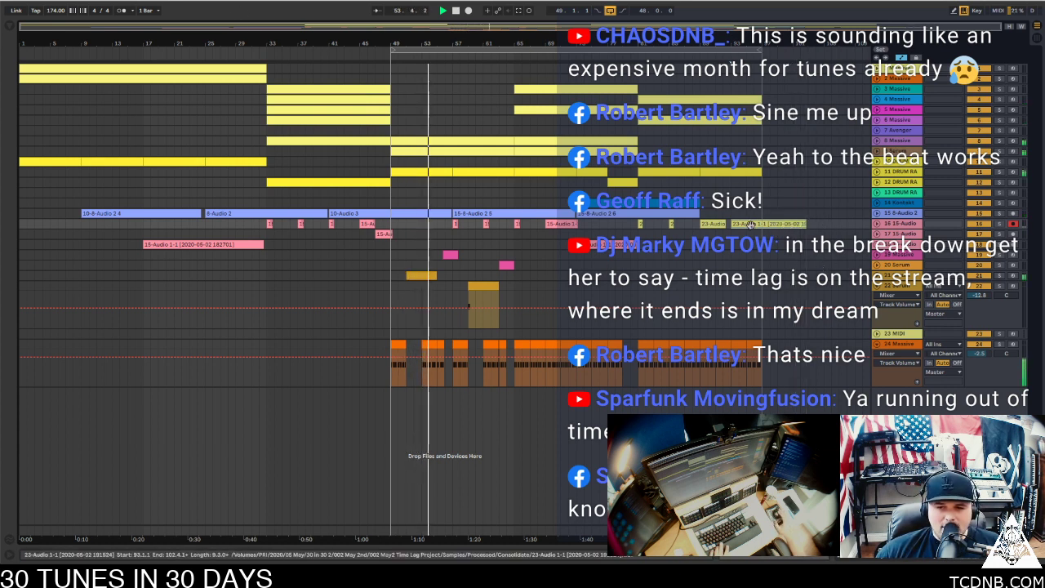
Copy the long stretched clip to bar 1 on track 18 and set its warp mode to Complex Pro
drag(746, 224, 35, 244)
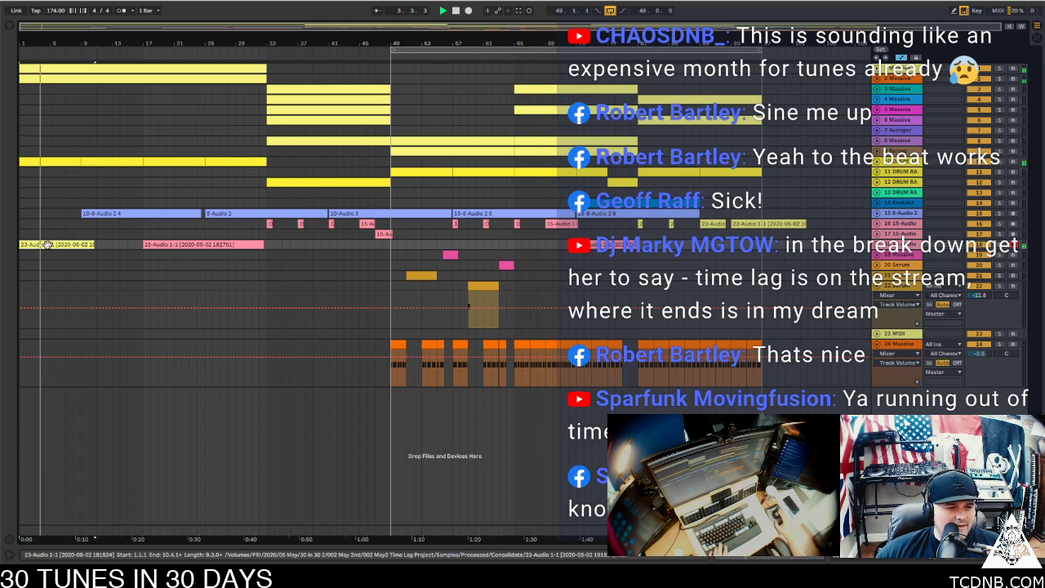
double_click(55, 245)
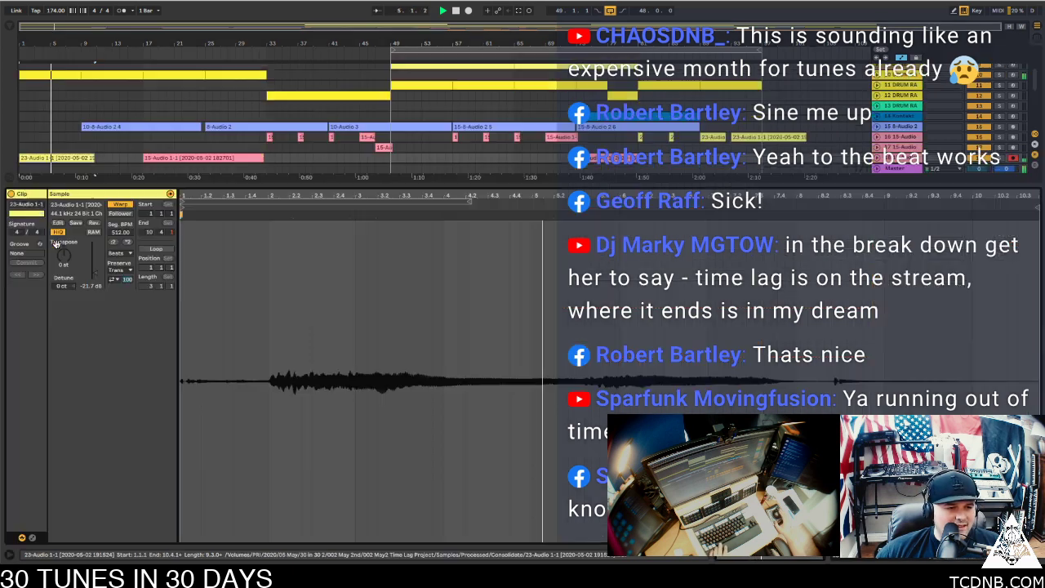
click(121, 253)
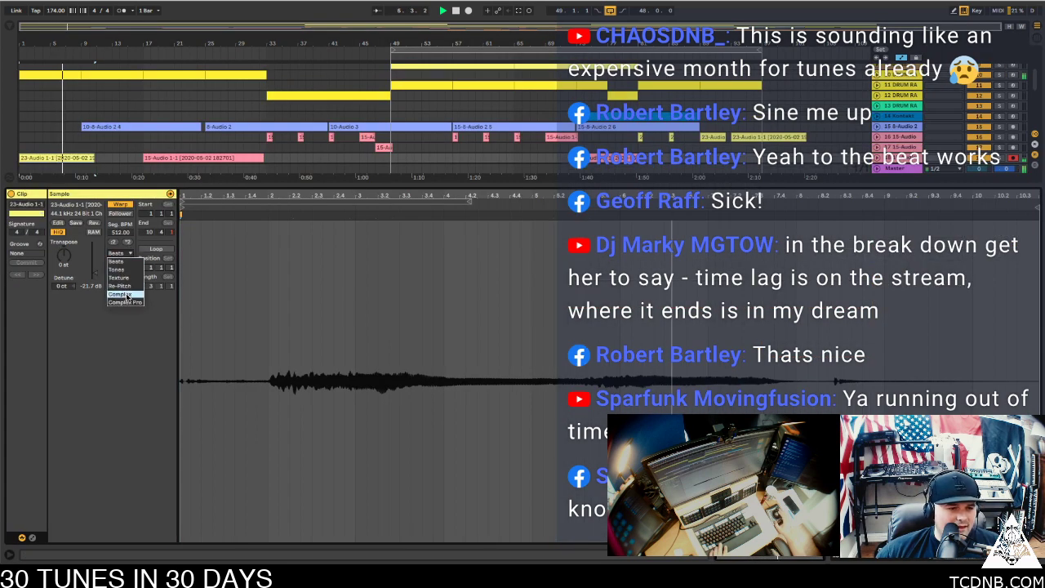
click(127, 294)
click(121, 253)
click(125, 302)
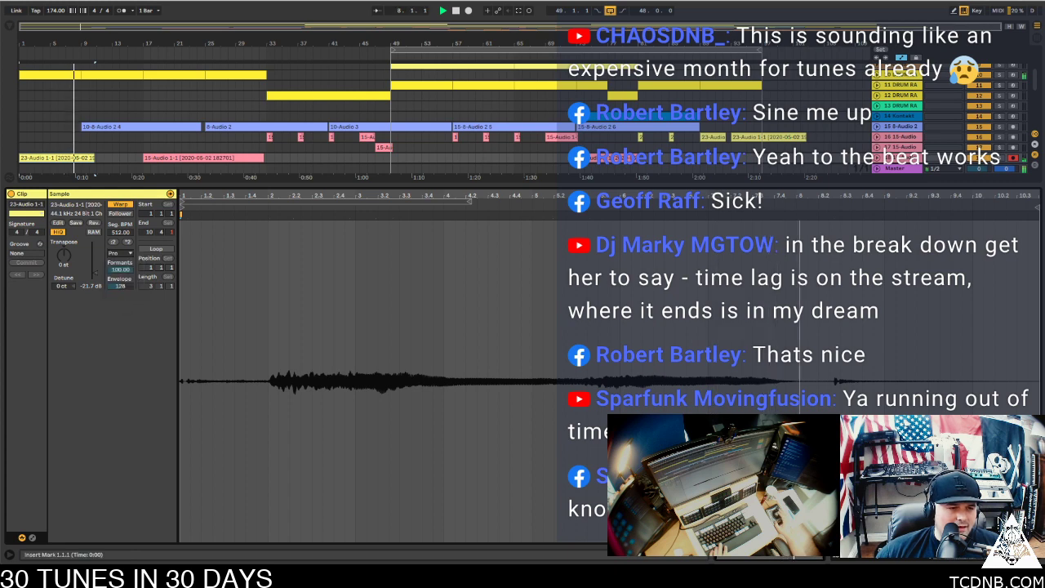
key(super+alt+l)
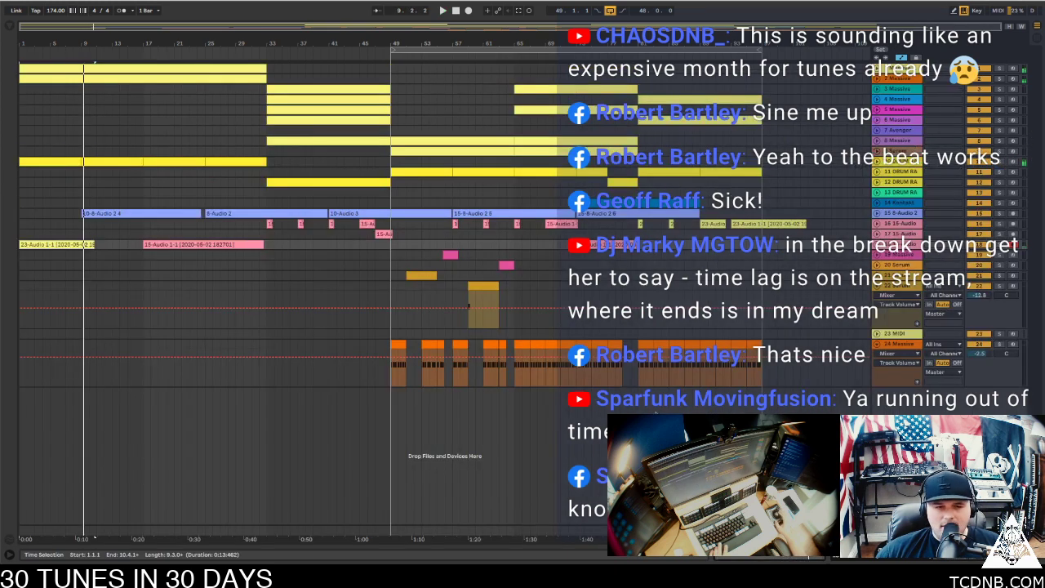
Replay the bar 1 clip and set its segment BPM to 705 to stretch it further
key(space)
key(space)
double_click(47, 246)
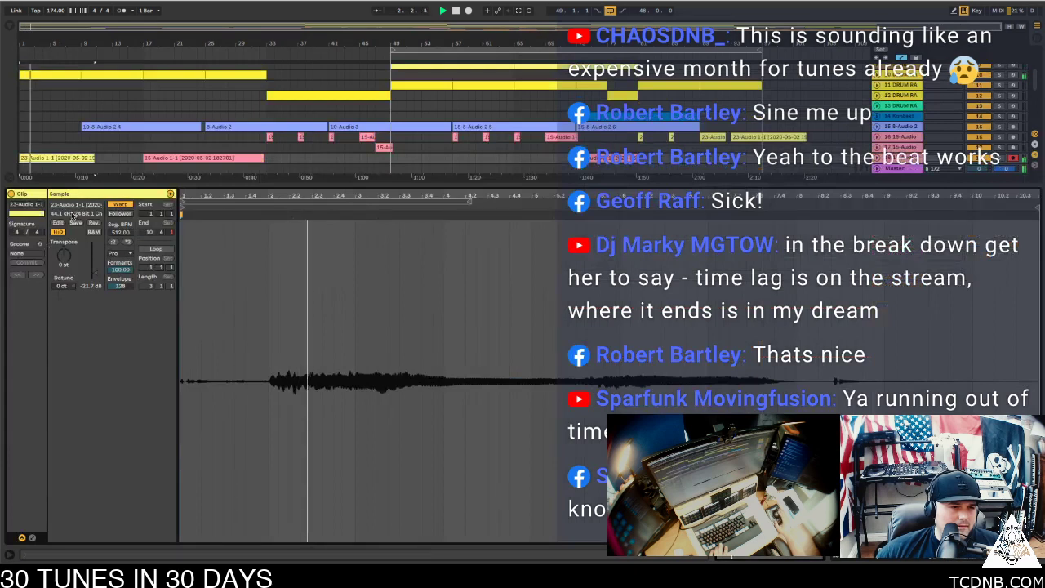
mouse_move(117, 233)
mouse_down()
mouse_move(118, 205)
mouse_move(118, 220)
mouse_up()
key(space)
key(space)
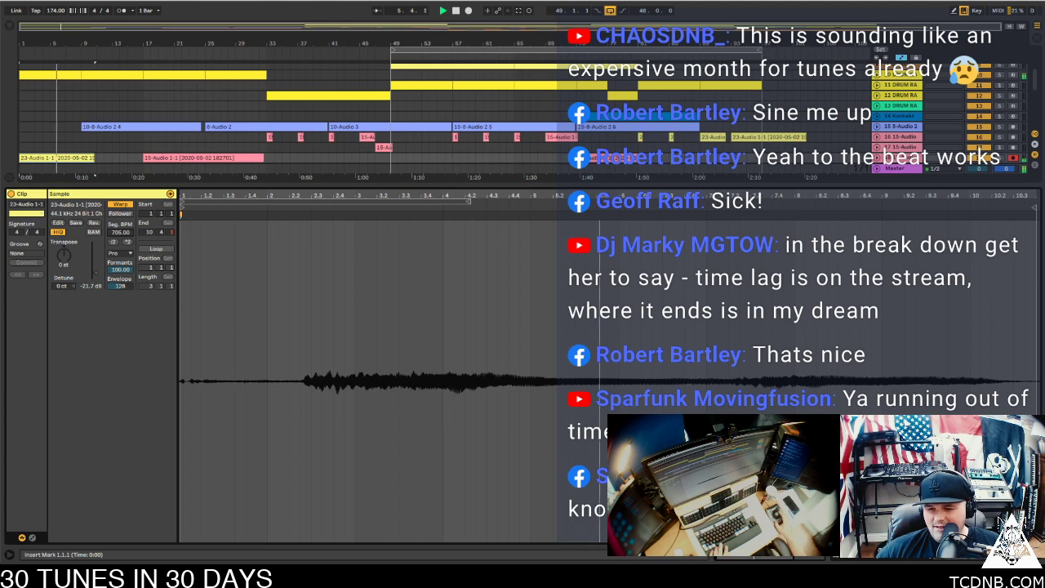
Extend the bar 1 clip's end to about bar 14.2.4 and lower its gain to -25.7 dB
key(ctrl+alt+l)
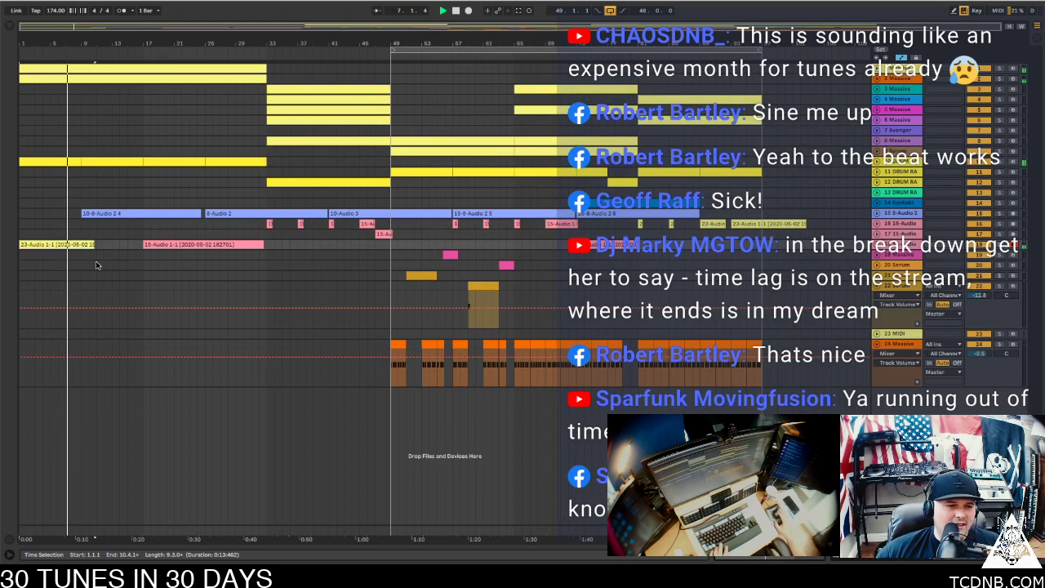
drag(95, 244, 123, 245)
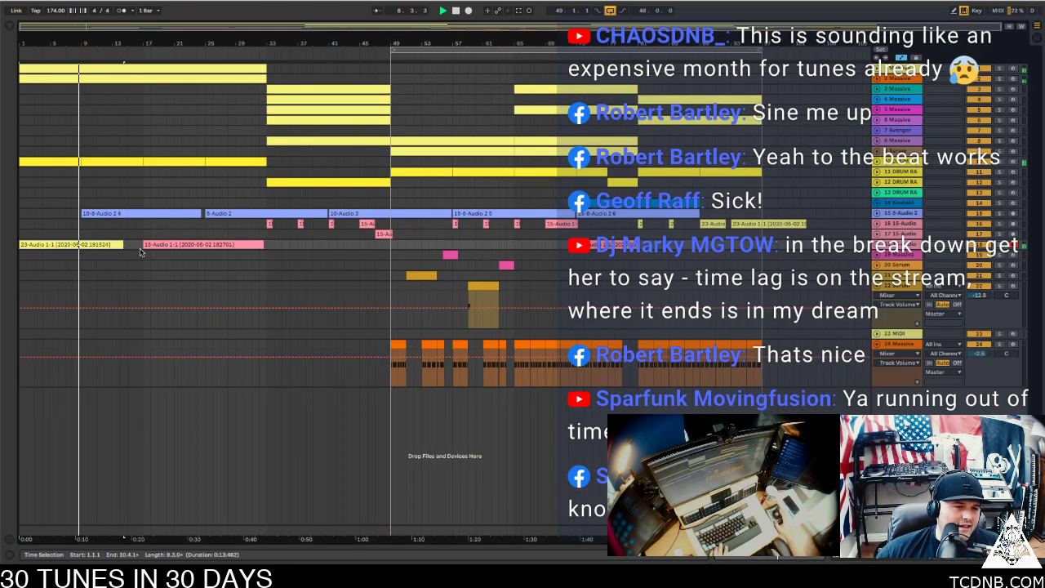
double_click(82, 245)
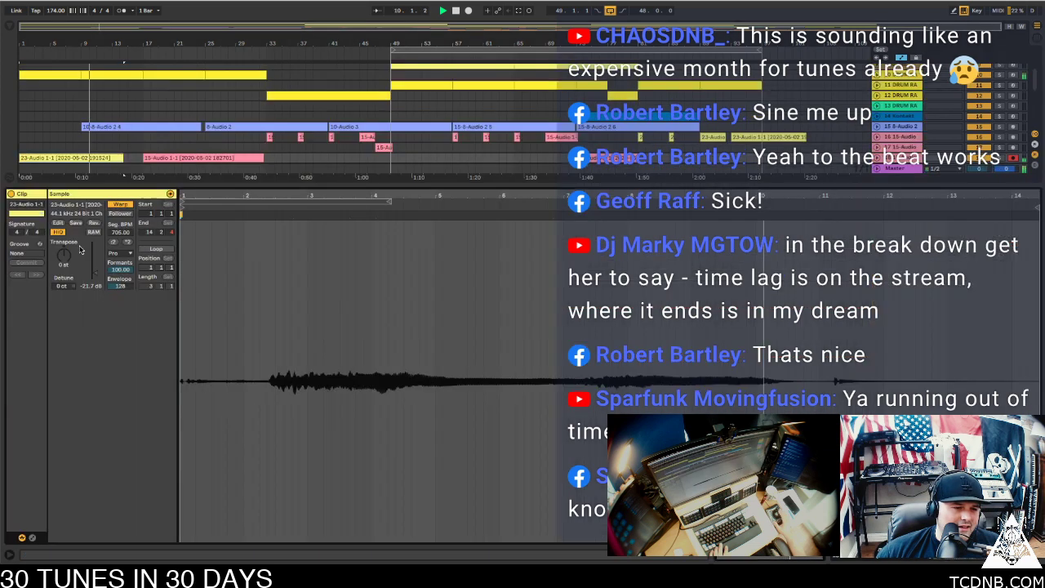
drag(97, 271, 98, 275)
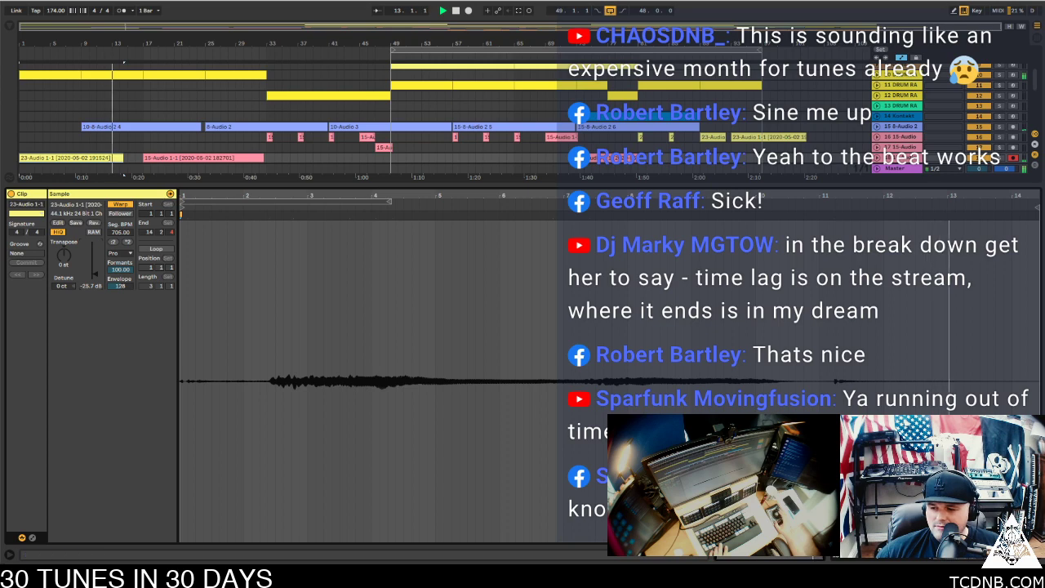
key(super+alt+l)
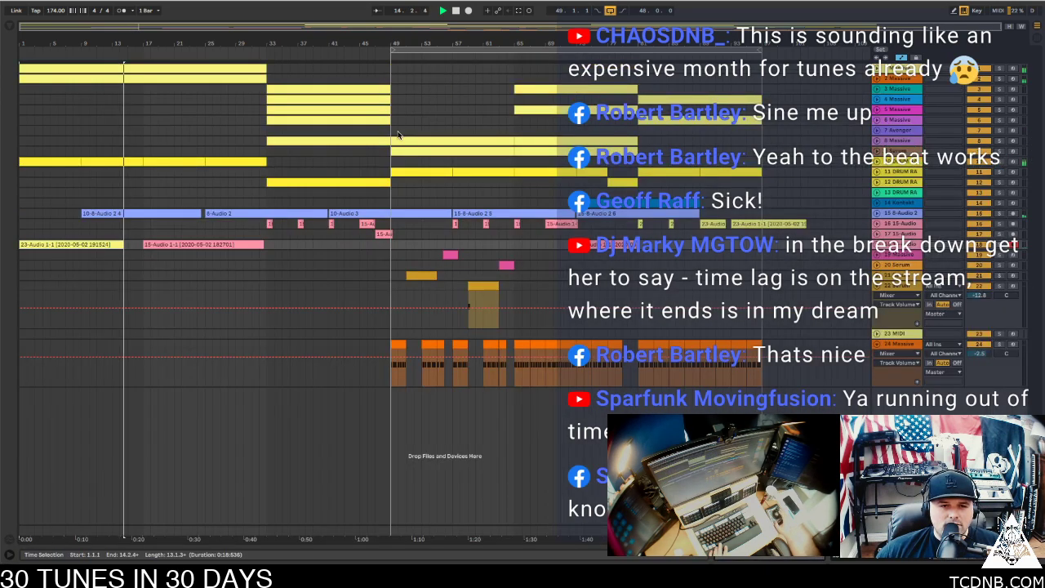
Deactivate the stretched clip at bar 1 and lower track 18's volume, folding the track again when done
click(50, 245)
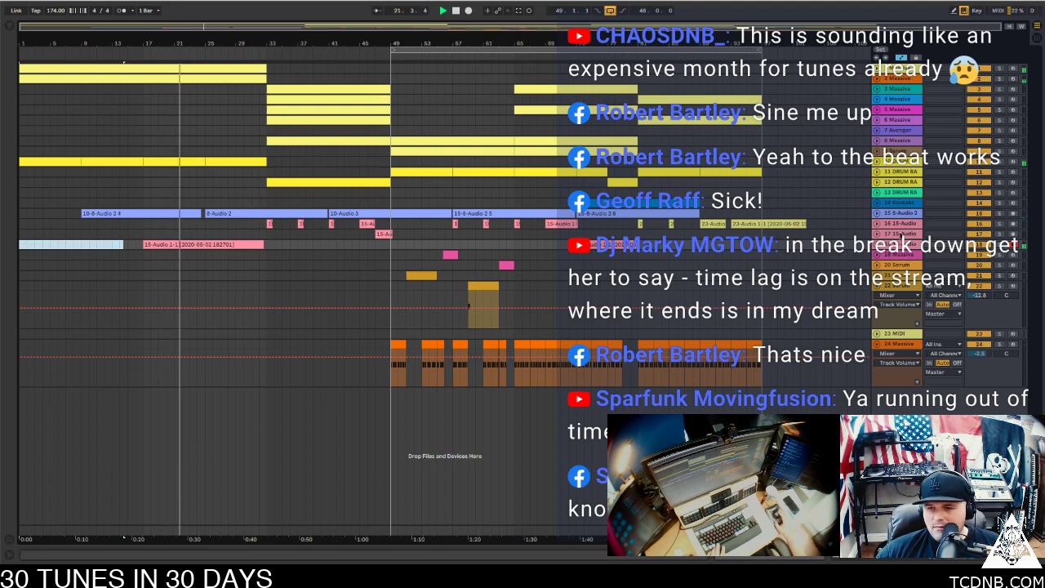
click(878, 244)
drag(978, 253, 978, 266)
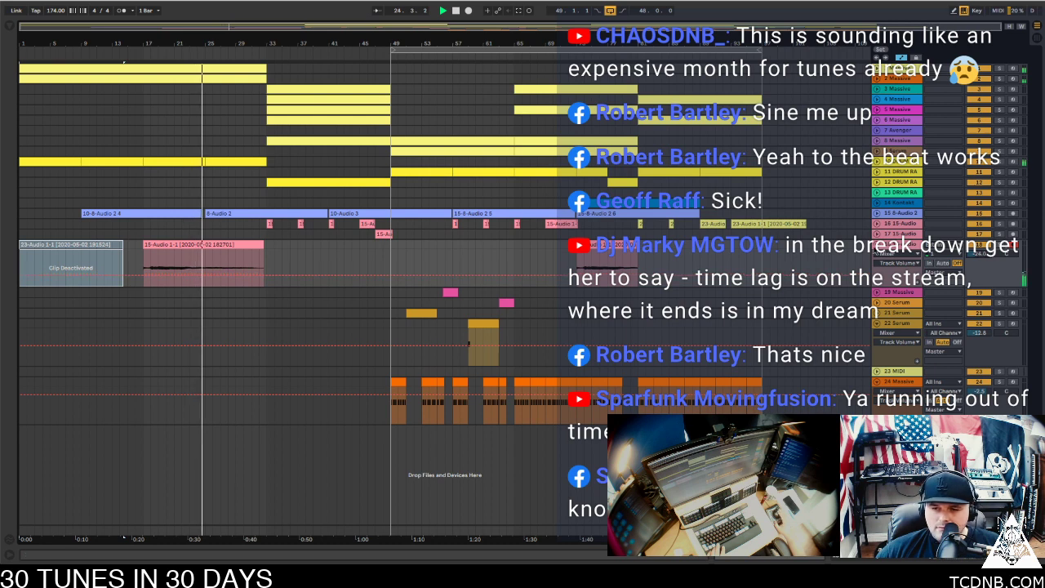
click(878, 244)
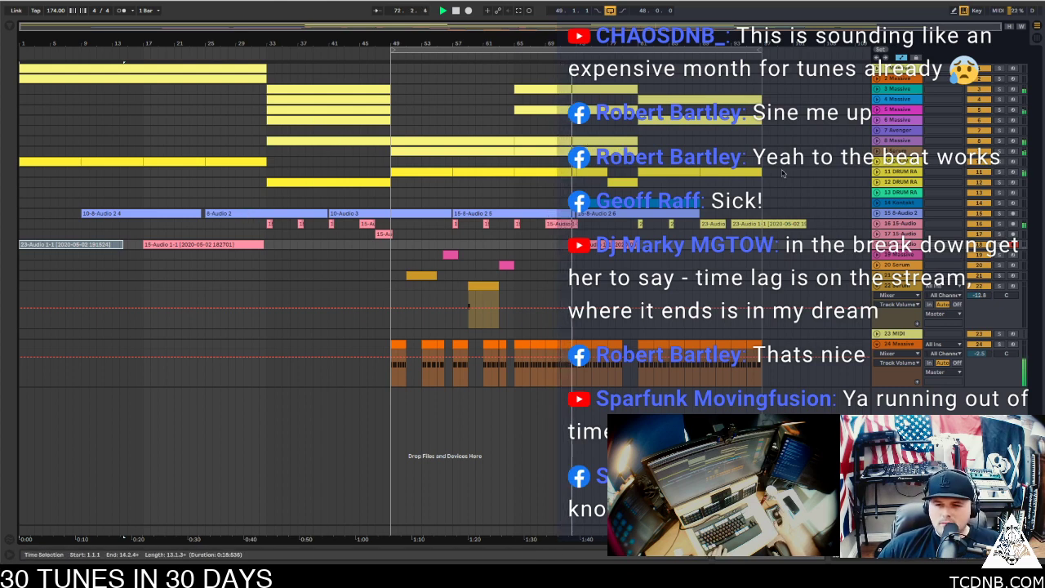
Unfold track 8 to show its automation, solo it briefly to hear it, and fold it again
click(896, 140)
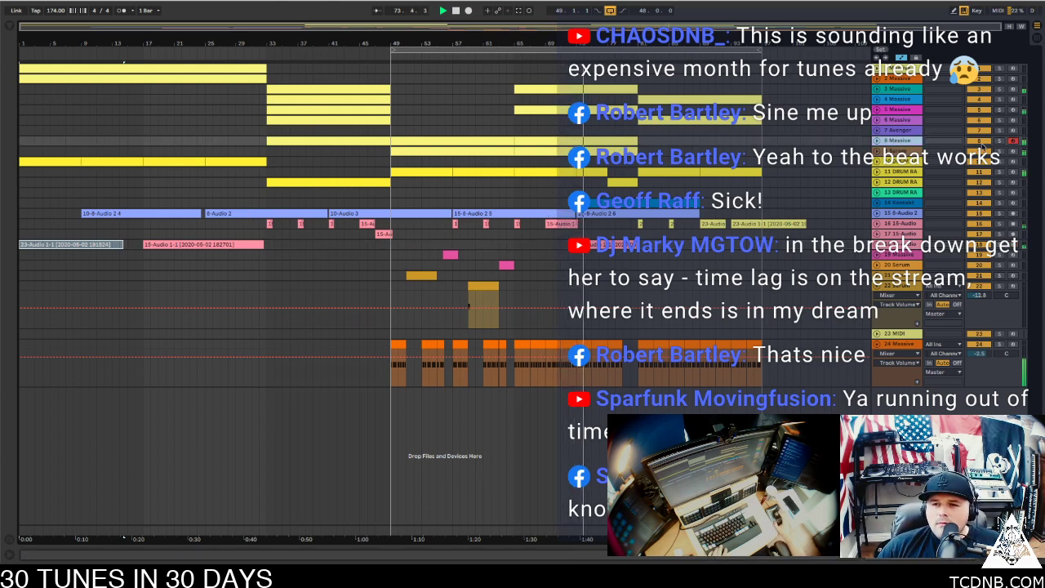
click(1000, 141)
key(u)
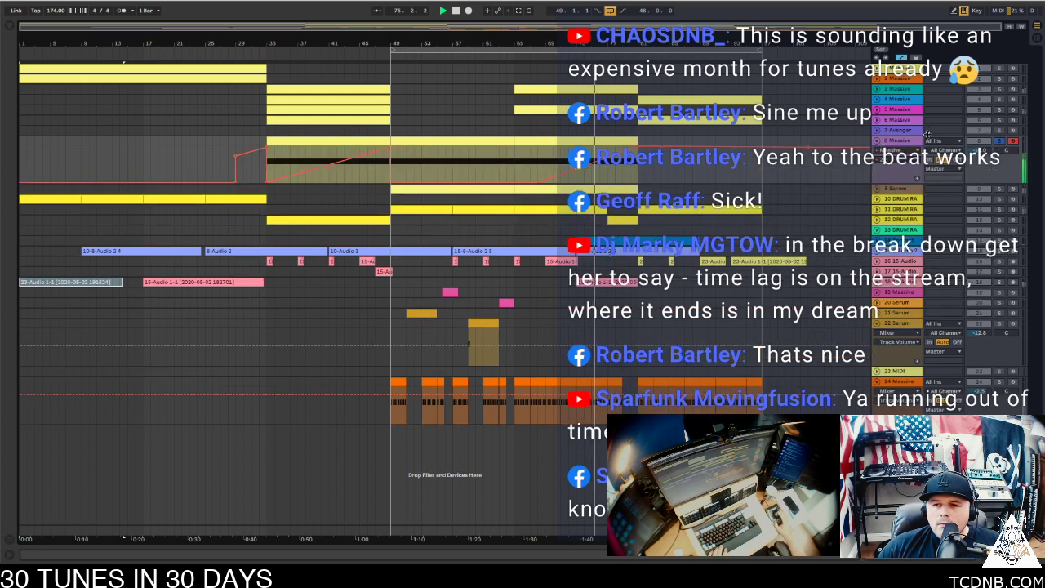
click(1001, 143)
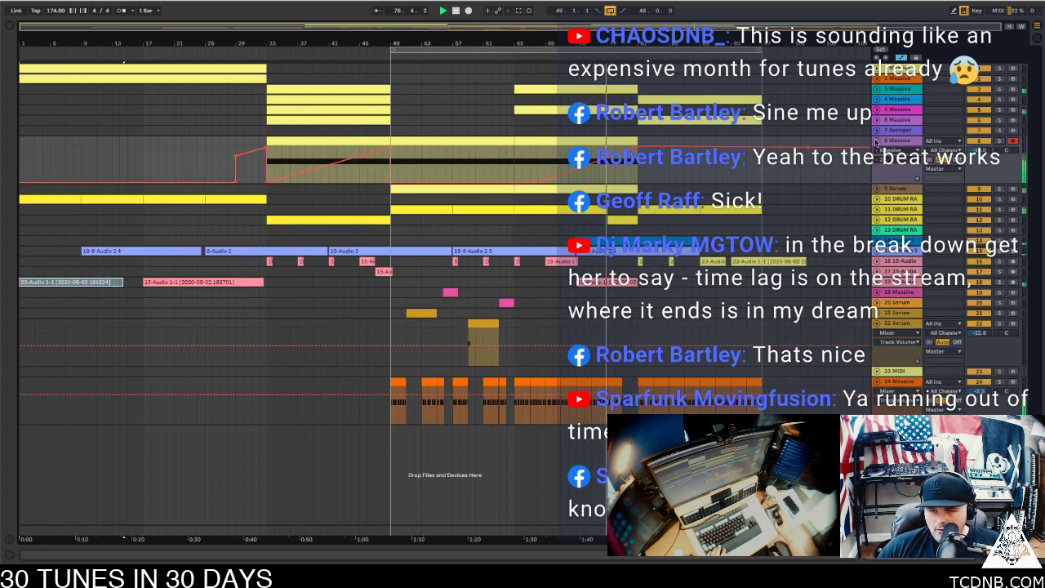
click(877, 140)
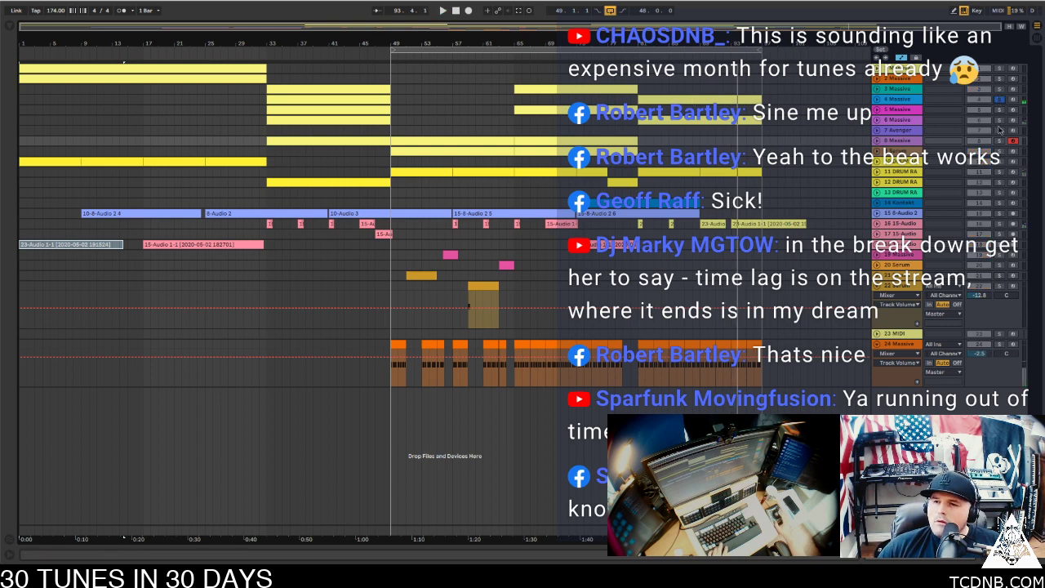
Examine the Massive patch on track 6 for the bar 81 clip, checking its stepper and performer modulation
click(668, 118)
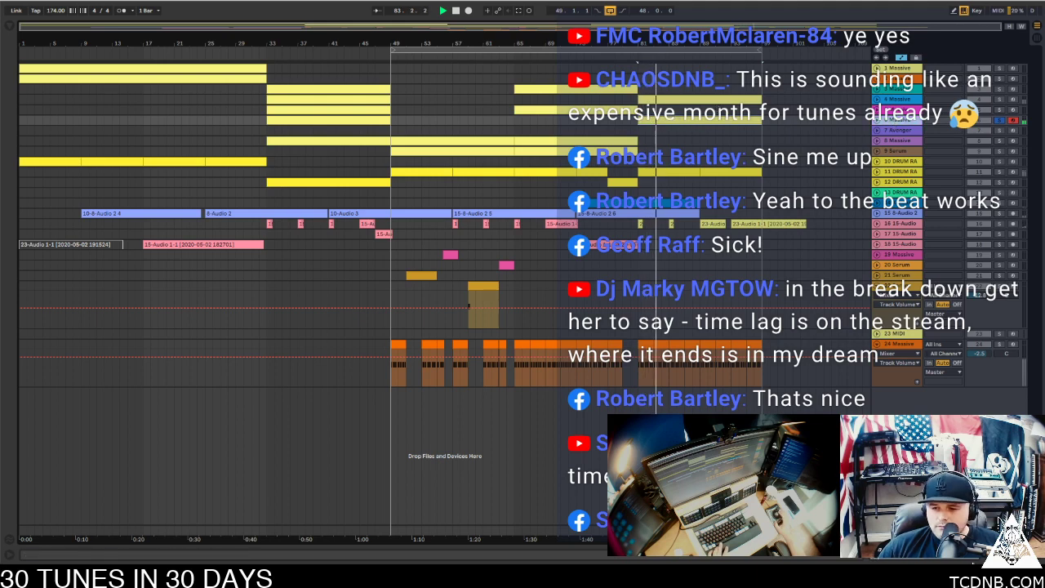
double_click(898, 120)
click(49, 444)
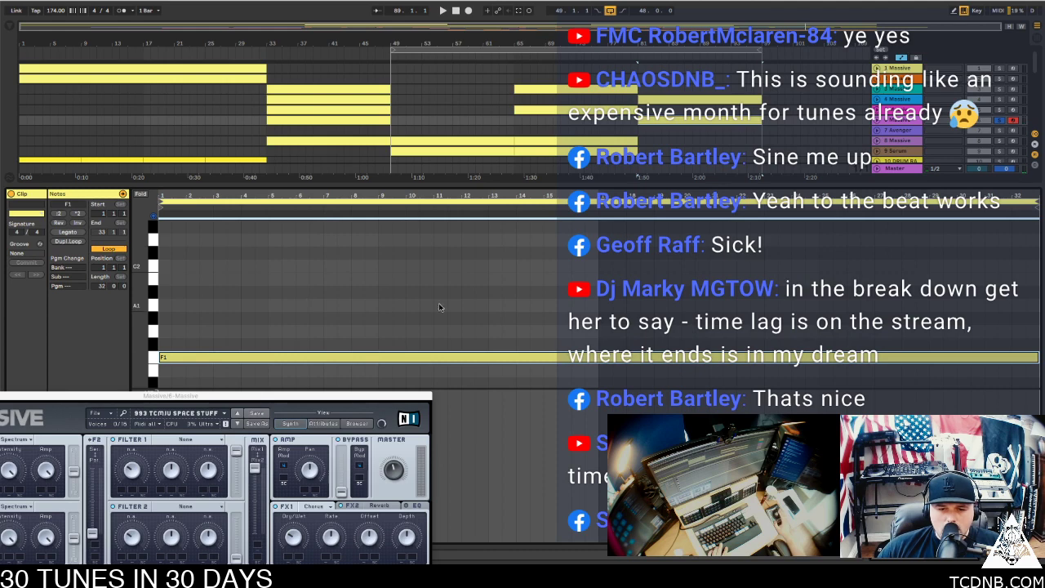
drag(279, 396, 556, 94)
click(561, 285)
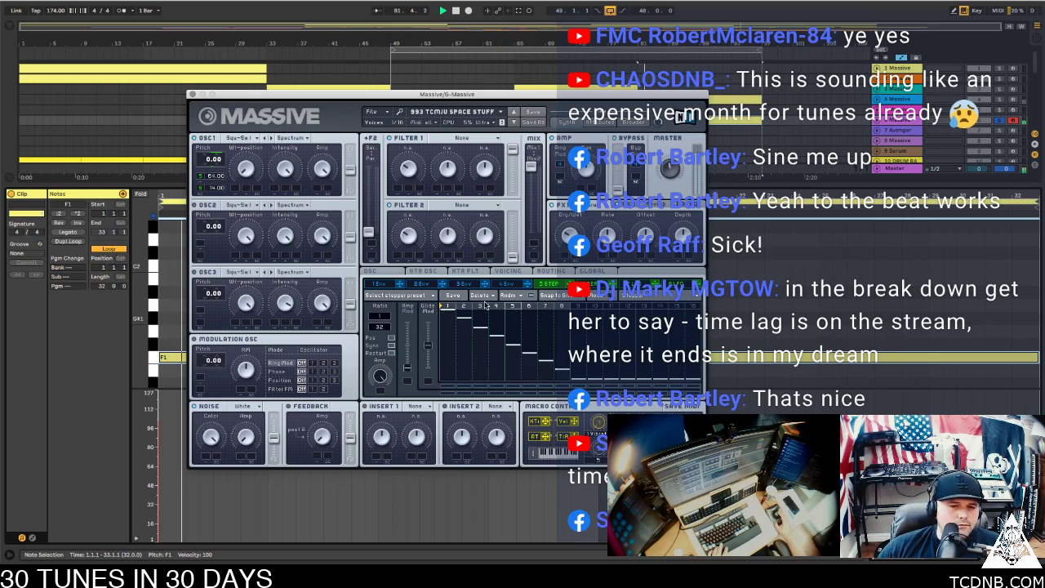
click(602, 287)
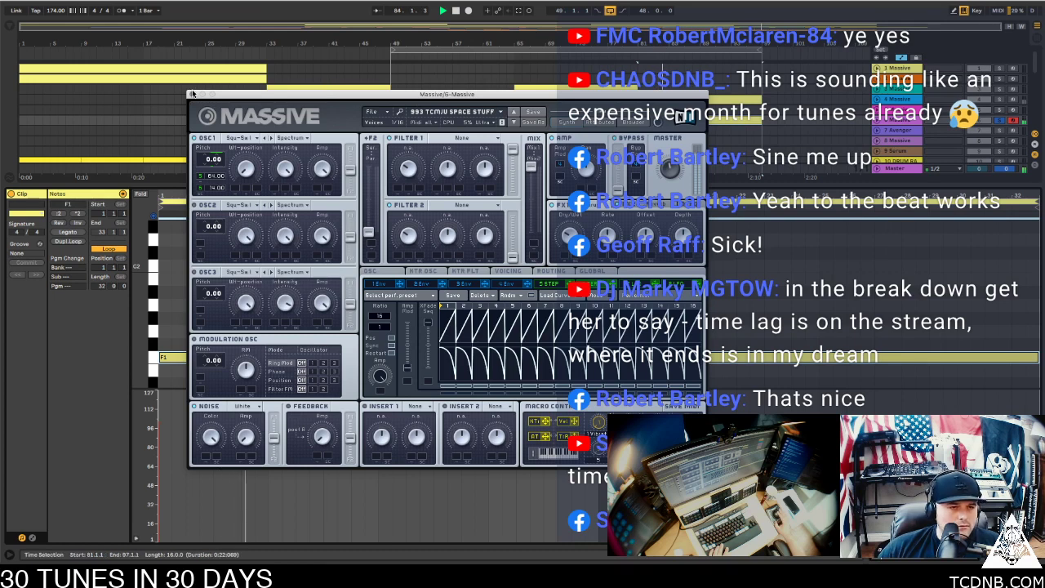
click(192, 94)
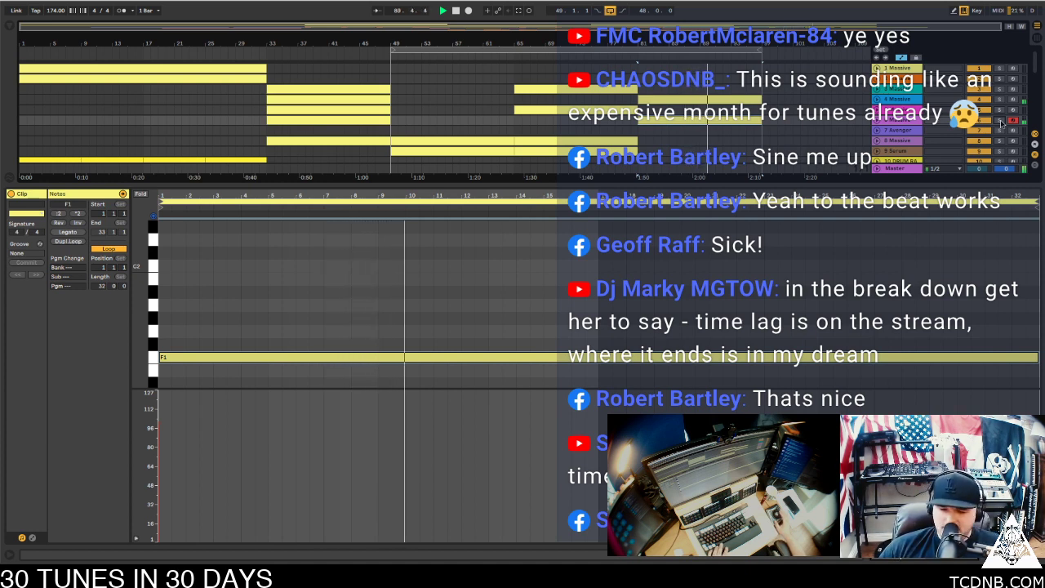
key(ctrl+alt+l)
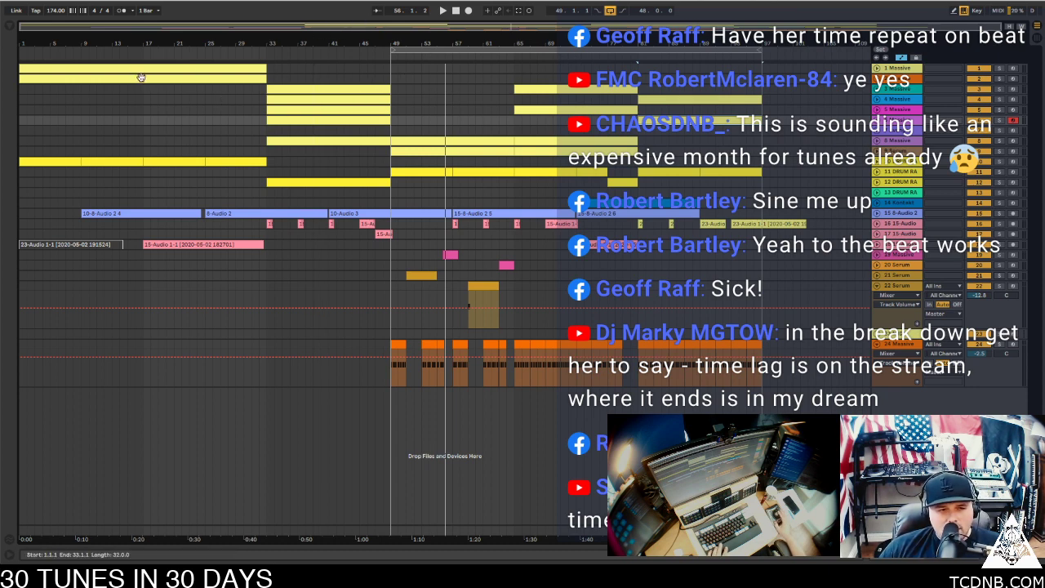
Play the arrangement from bar 1 through the drop to review it, and select track 20
click(49, 71)
key(space)
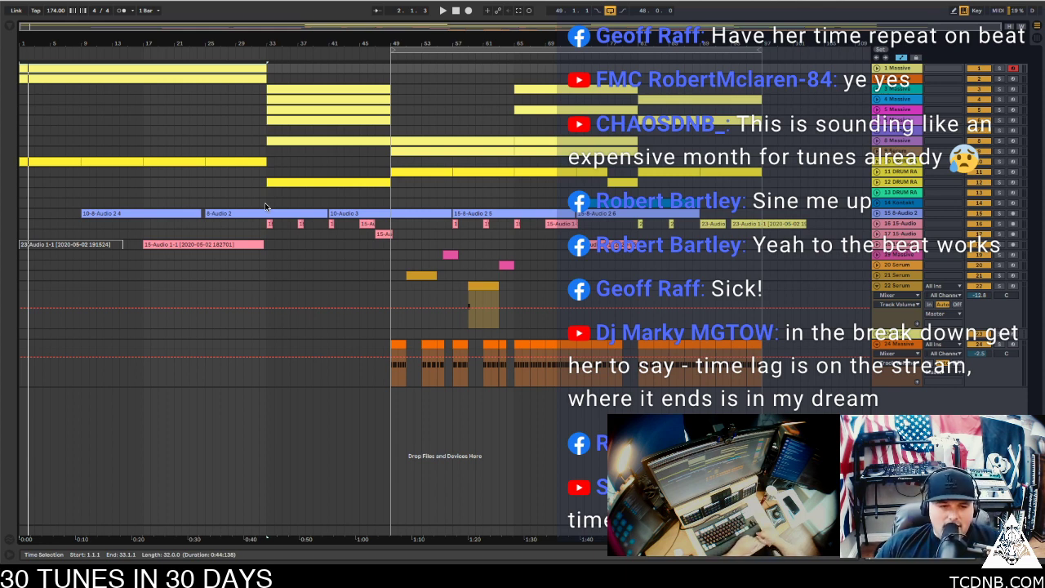
key(space)
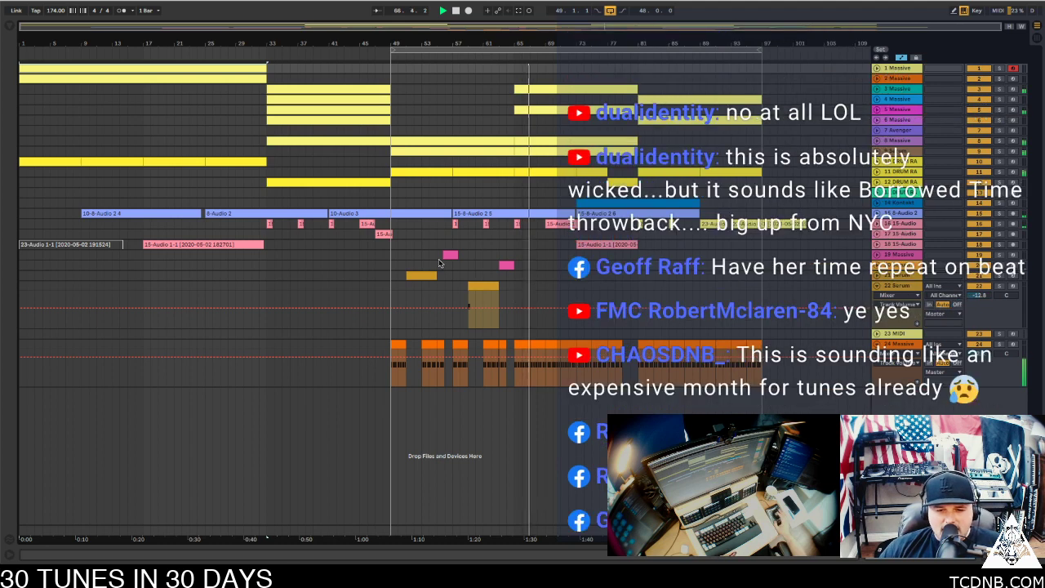
click(911, 263)
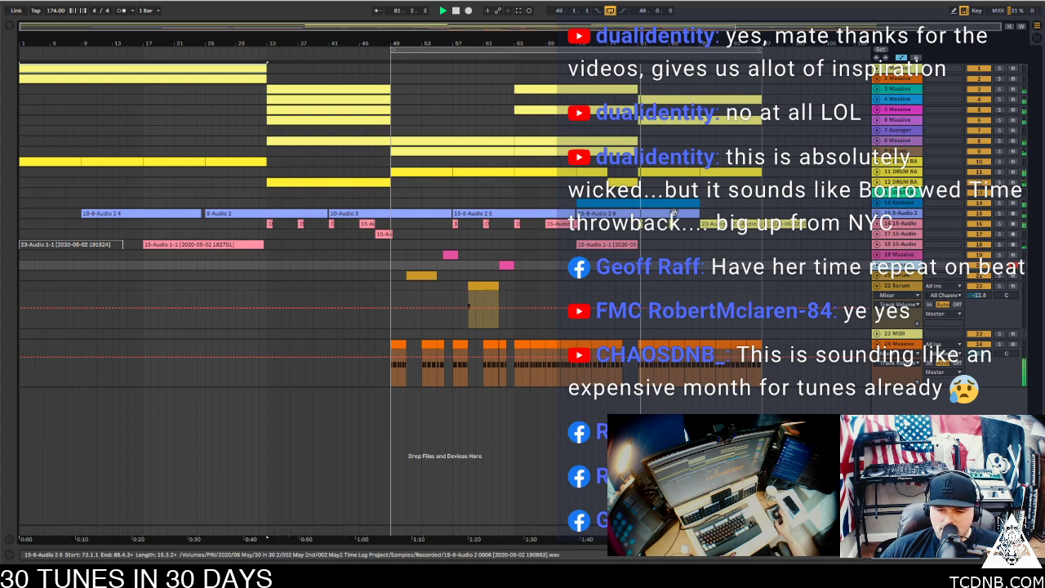
Deactivate the bar 81 to 97 MIDI clips on tracks 6 and 4
click(668, 119)
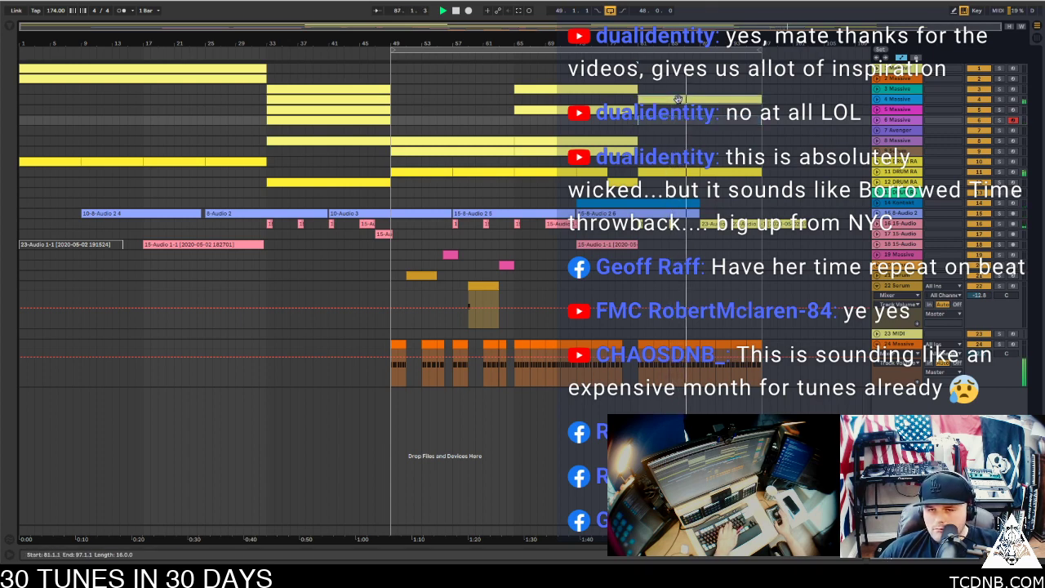
click(692, 99)
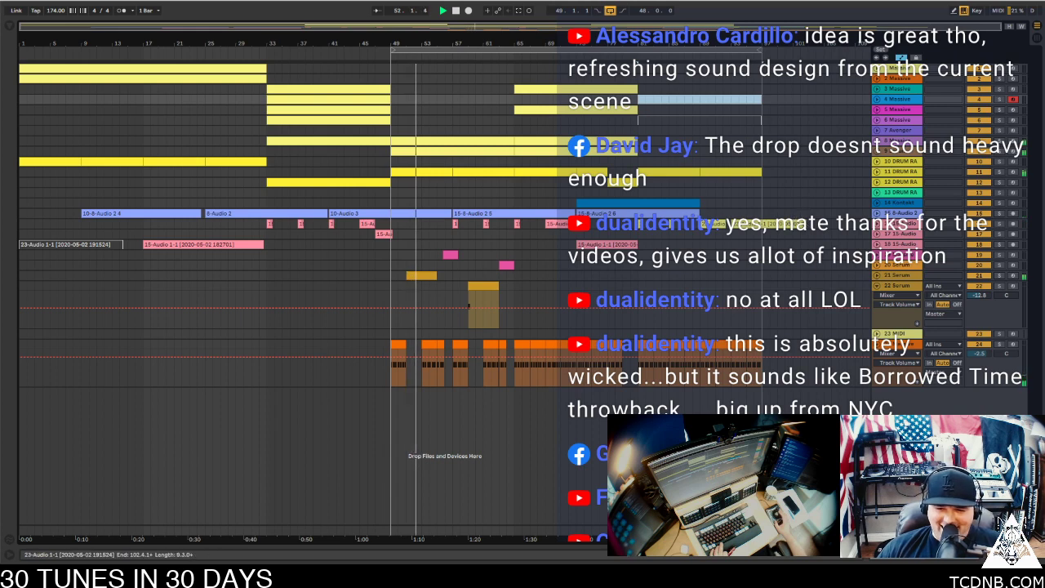
Shorten the last audio clip on track 16 to end at bar 97 and fold tracks 22 and 24
drag(807, 229, 764, 235)
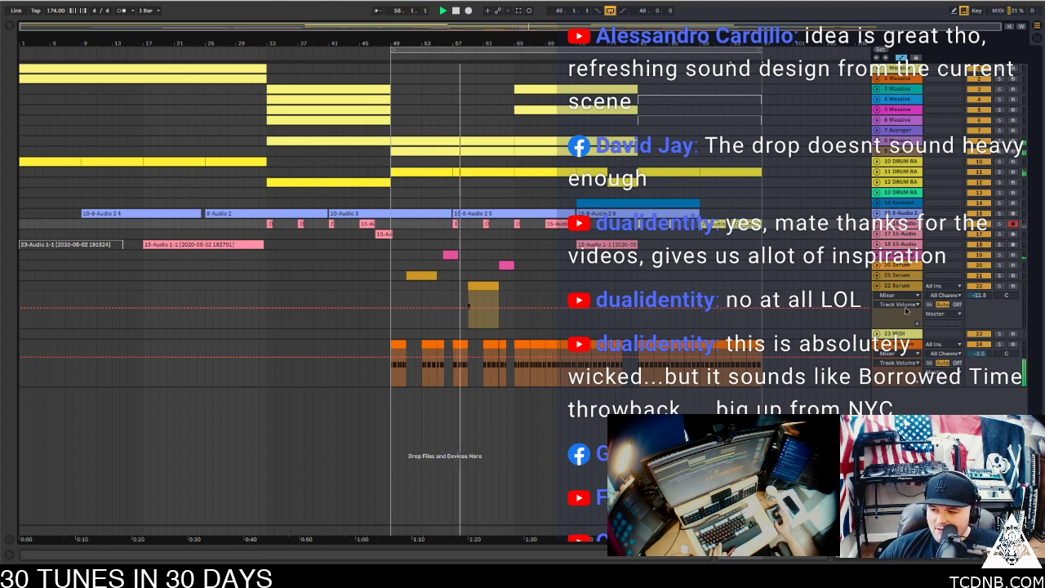
click(878, 286)
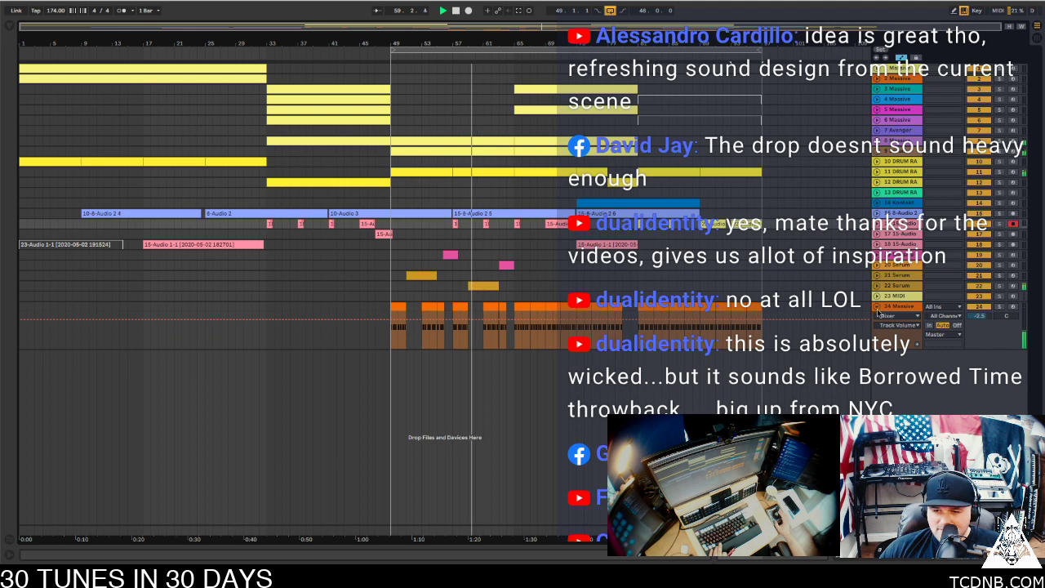
click(876, 307)
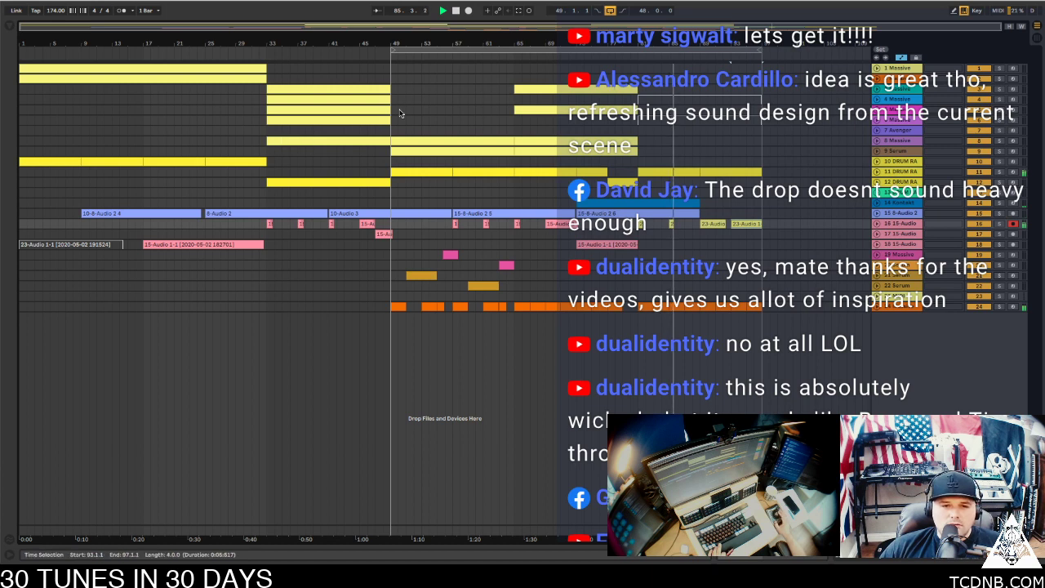
Play briefly from the track 6 clip at bar 33 to check the section
click(294, 120)
key(space)
key(space)
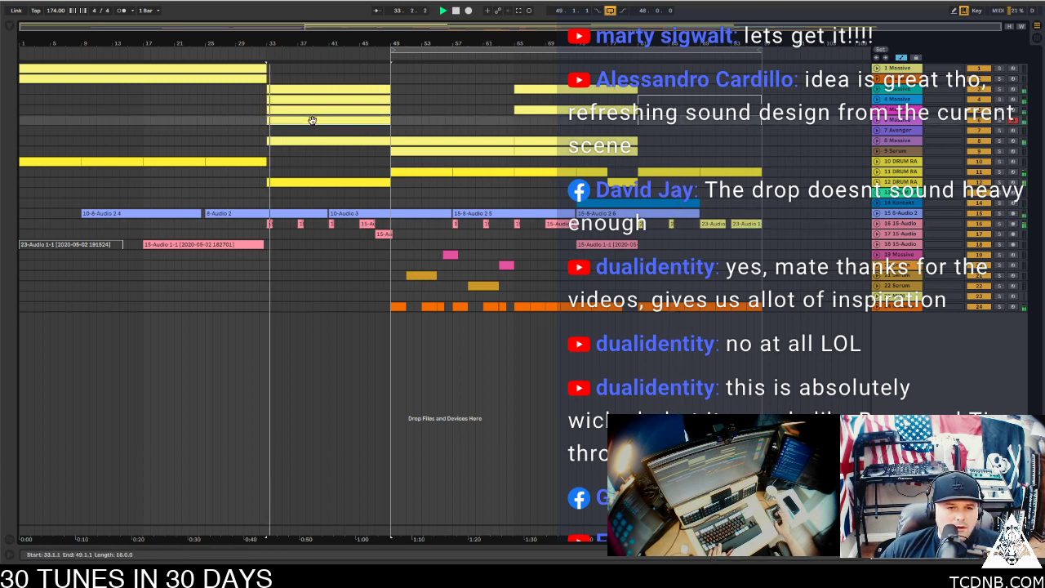
Insert a new MIDI track below track 24 and load a Massive synth on it
click(898, 131)
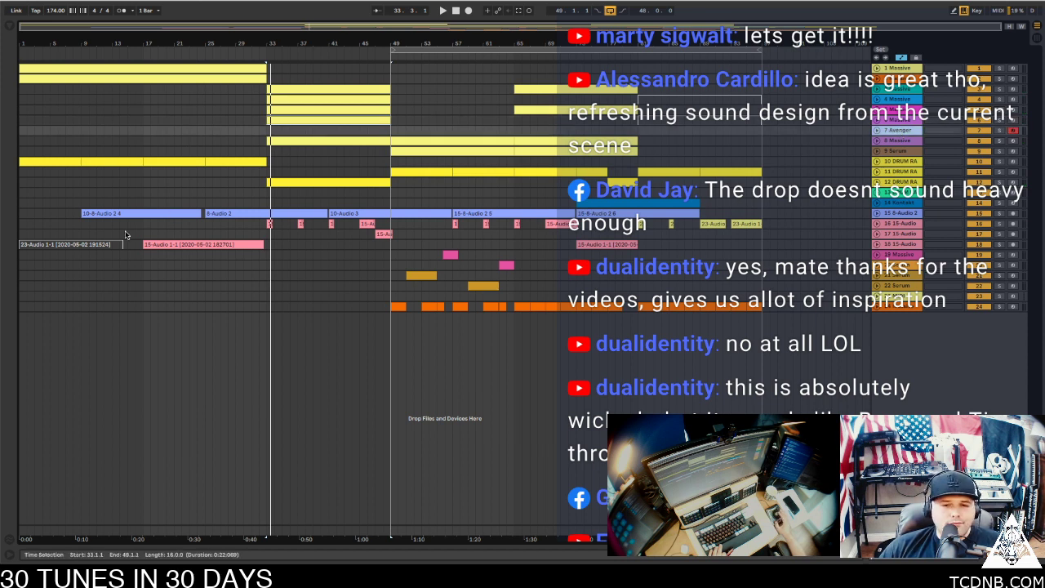
click(902, 195)
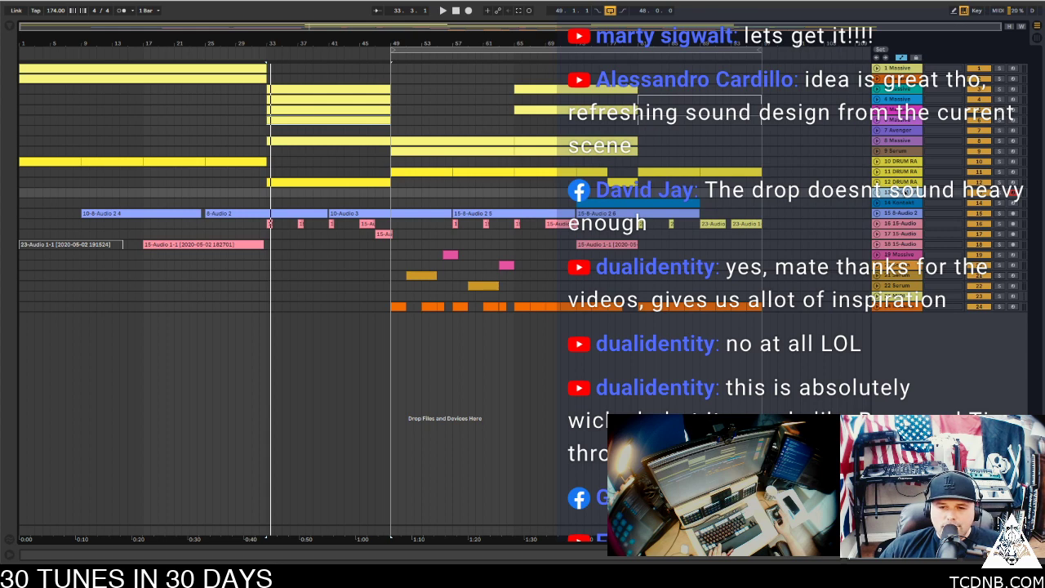
click(897, 307)
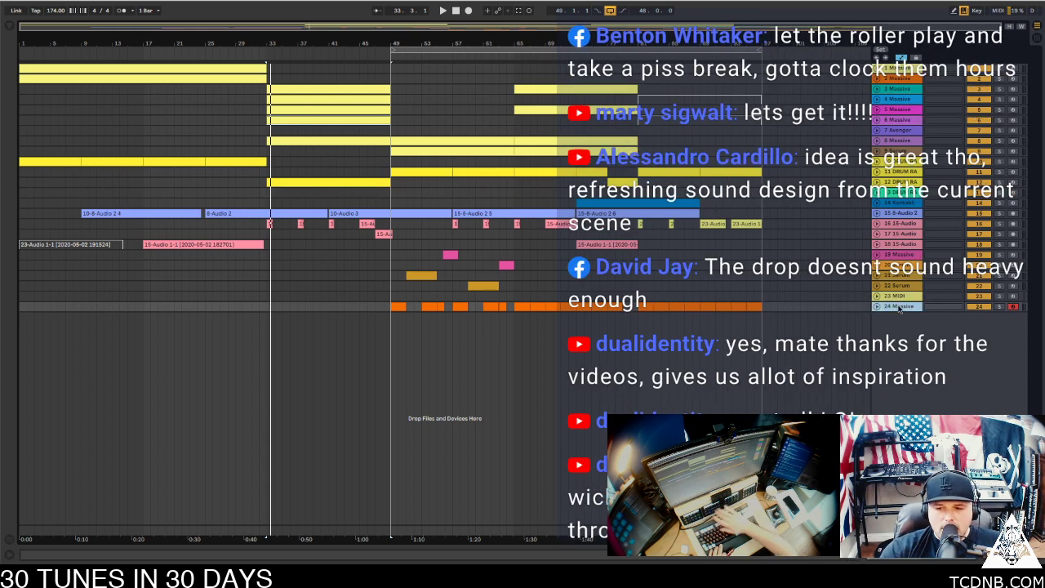
key(ctrl+shift+t)
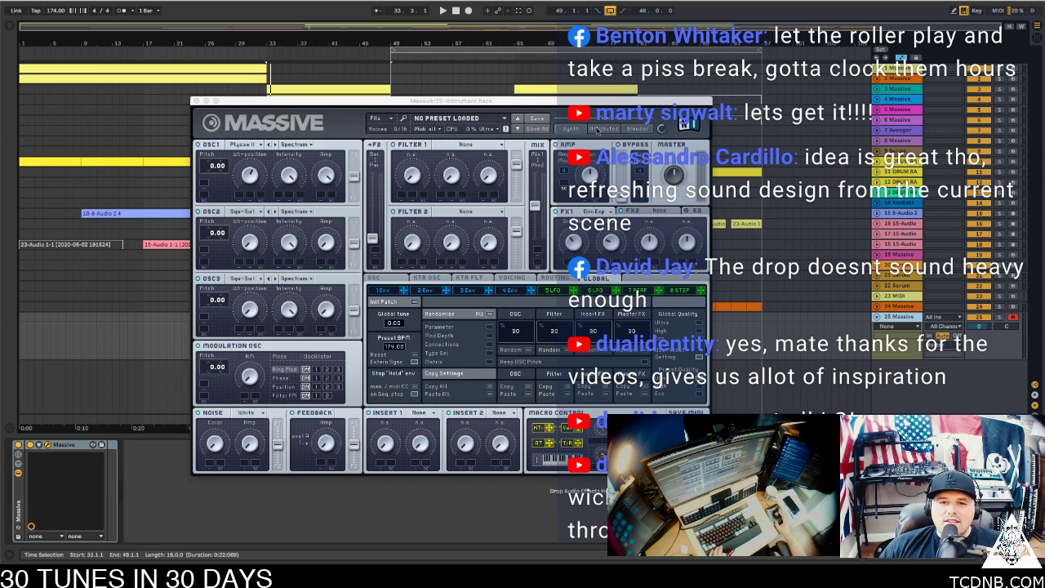
Browse the TC Massive preset bank for a sound for track 25 and hide the plug-in when done
click(645, 130)
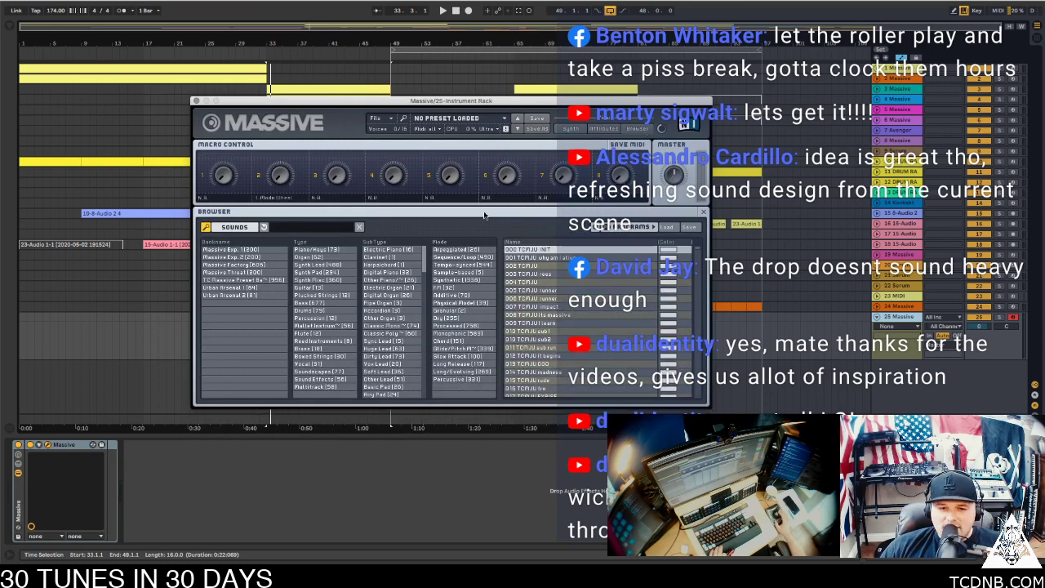
click(267, 280)
scroll(598, 326, down, 20)
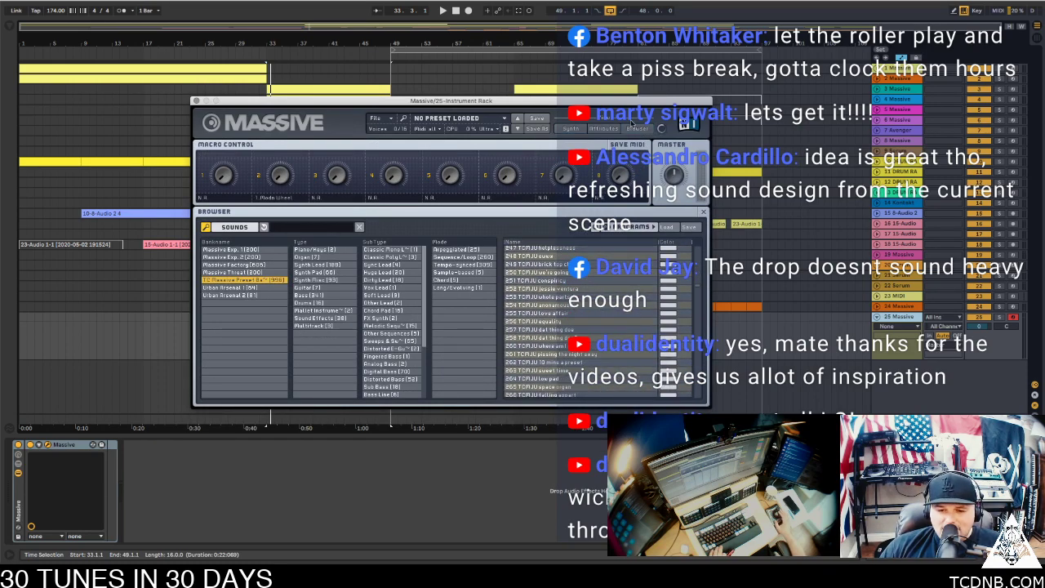
scroll(598, 326, down, 20)
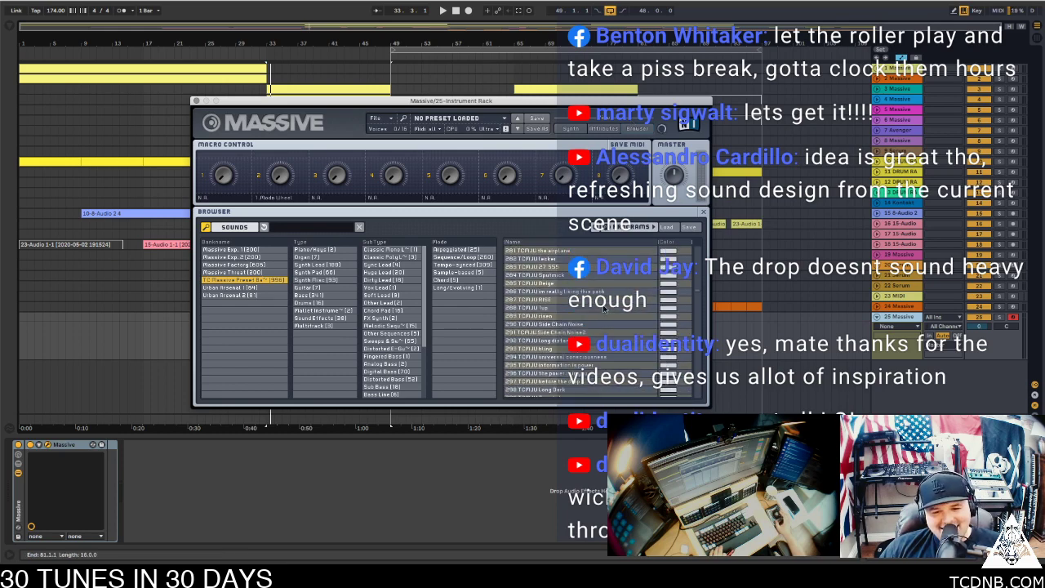
scroll(597, 326, down, 20)
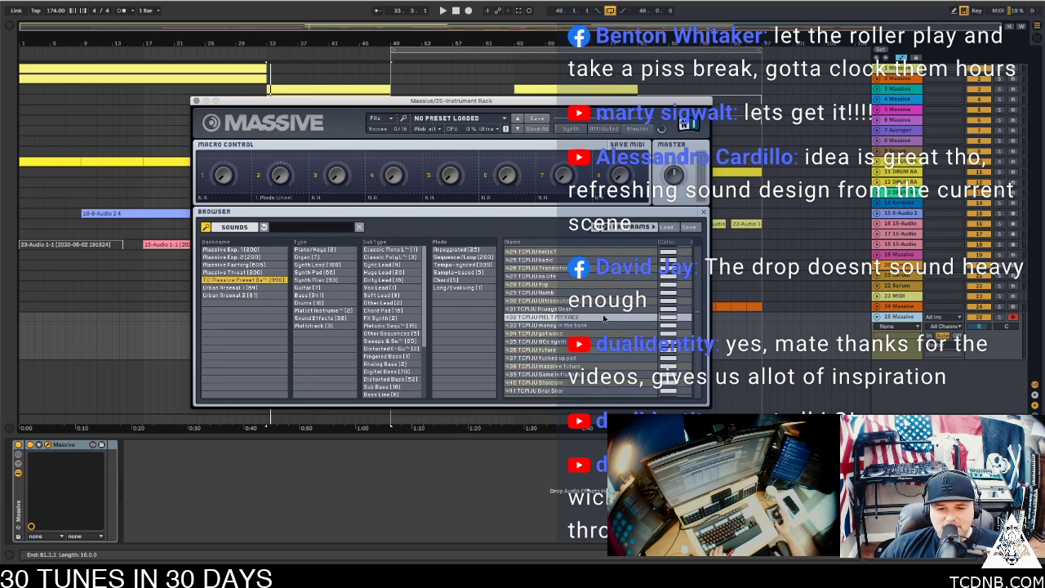
scroll(600, 352, down, 13)
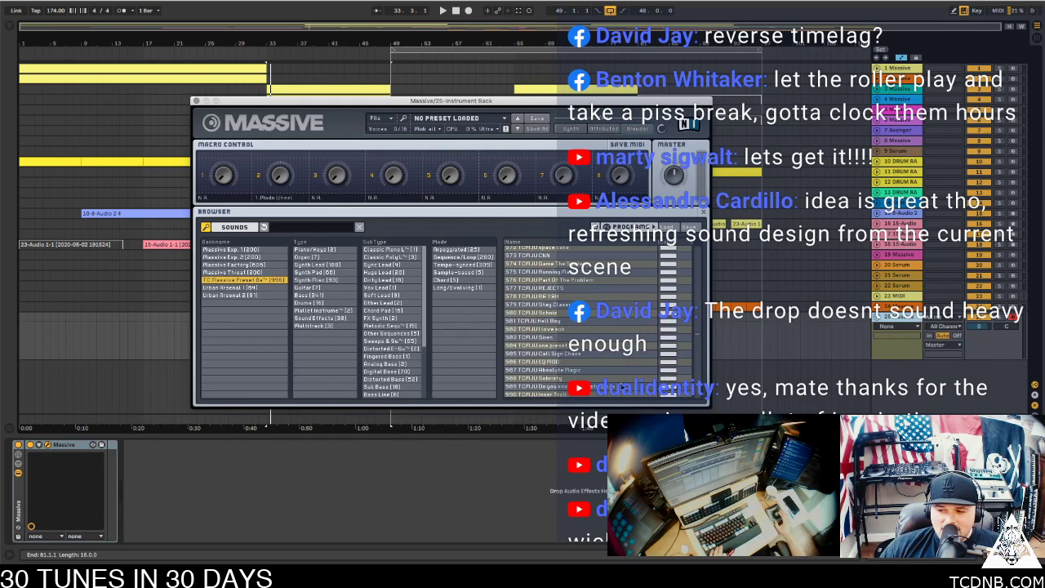
scroll(621, 386, down, 6)
key(super+alt+p)
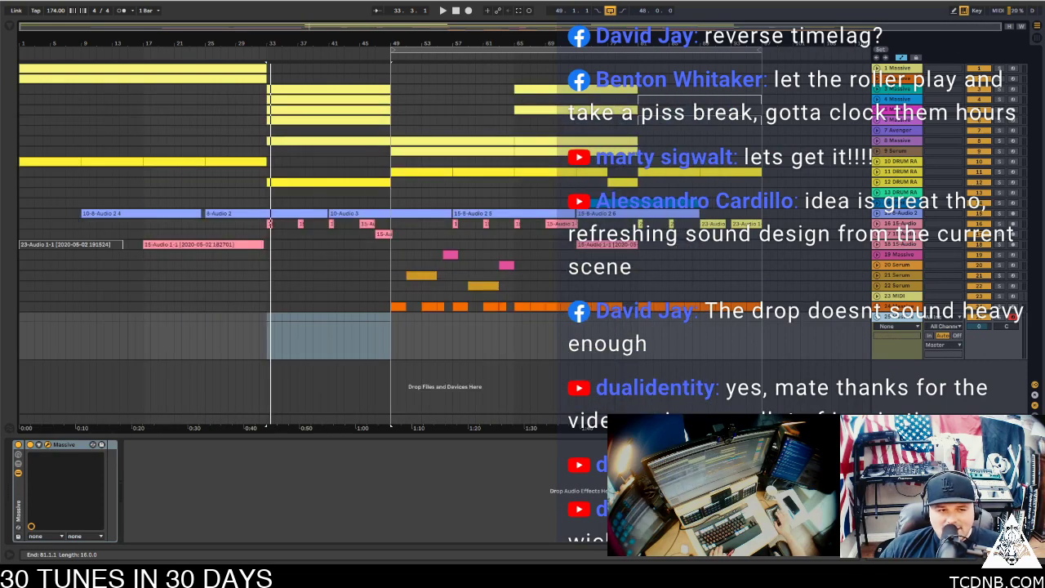
Reverse the short audio clip at bar 85 on track 16 and play it back in the arrangement
double_click(671, 223)
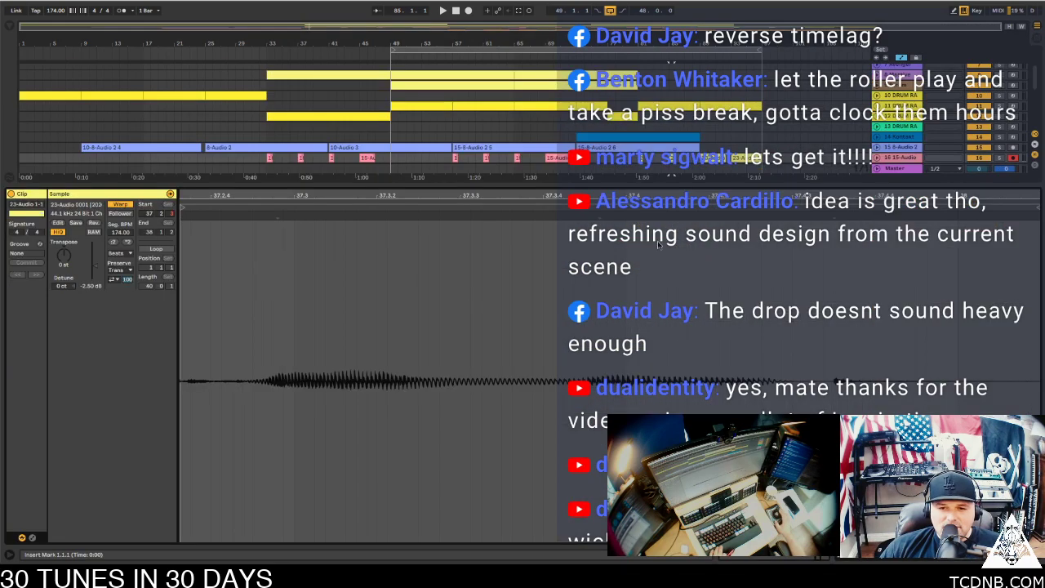
click(94, 223)
key(space)
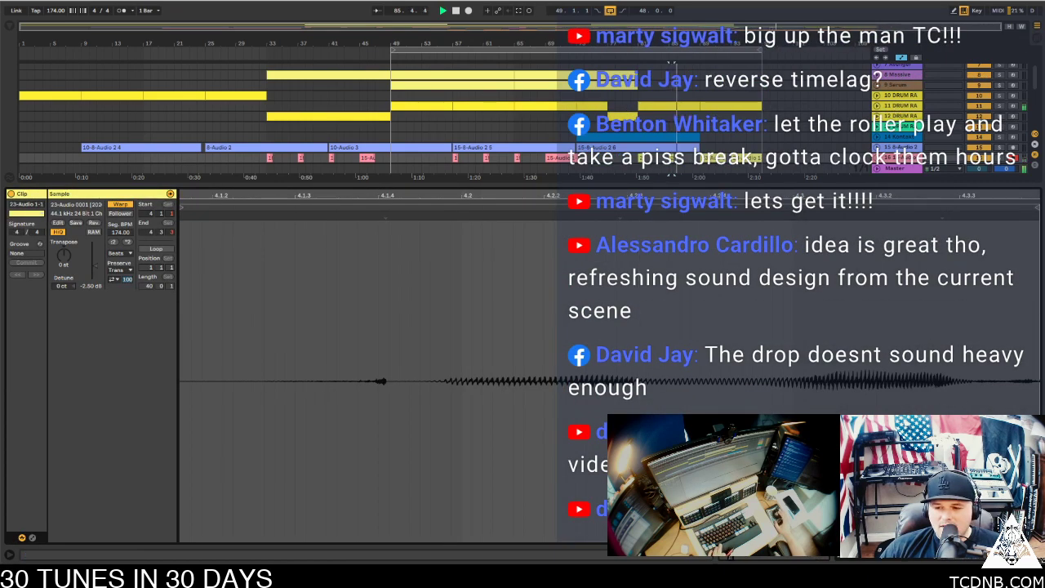
key(super+alt+l)
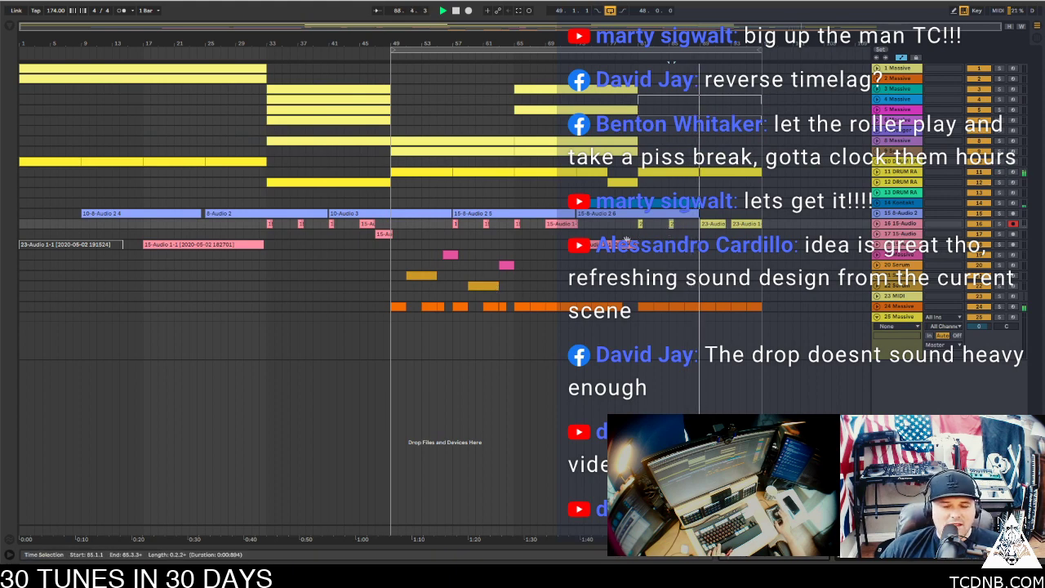
Open the track 11 drum clip at bar 81 and select all the notes in row 1
double_click(665, 174)
key(space)
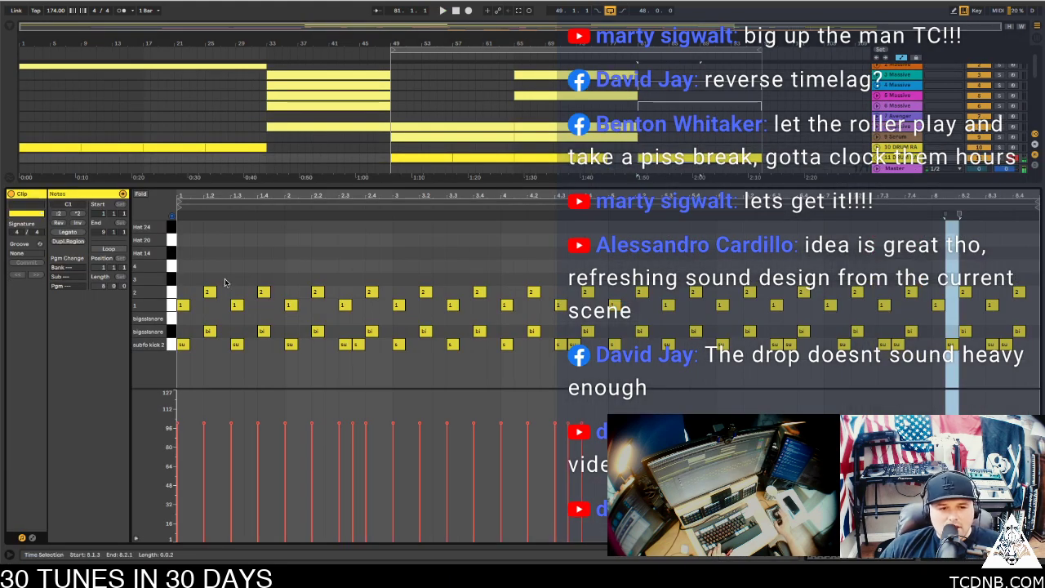
click(171, 306)
mouse_move(182, 305)
mouse_down()
mouse_move(187, 231)
mouse_move(192, 325)
mouse_move(186, 306)
mouse_up()
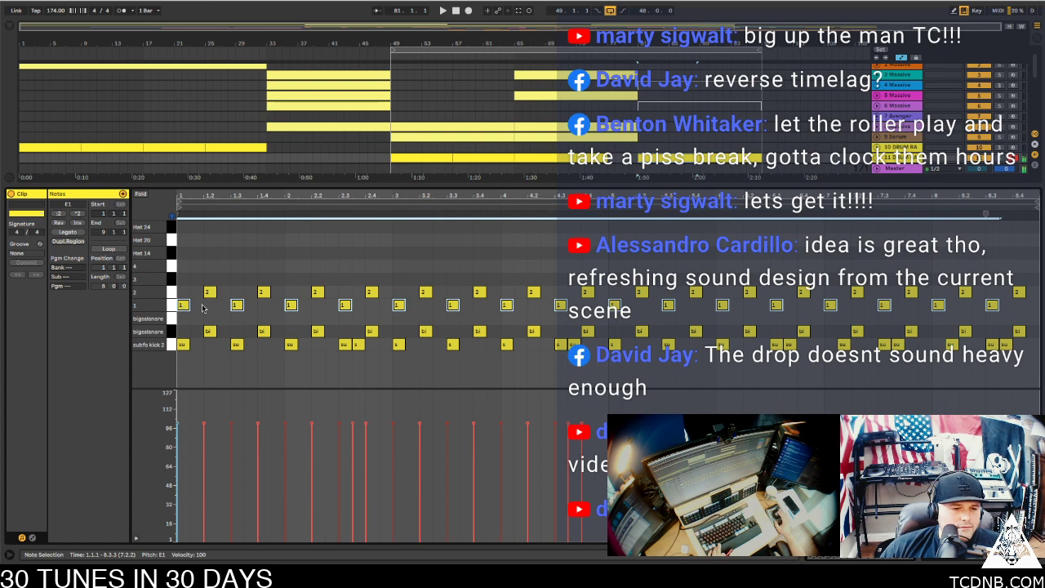
Layer a second snare hit on beat 4.4 of the track 11 drum clip at bar 73, play it back and hide the clip editor
click(591, 157)
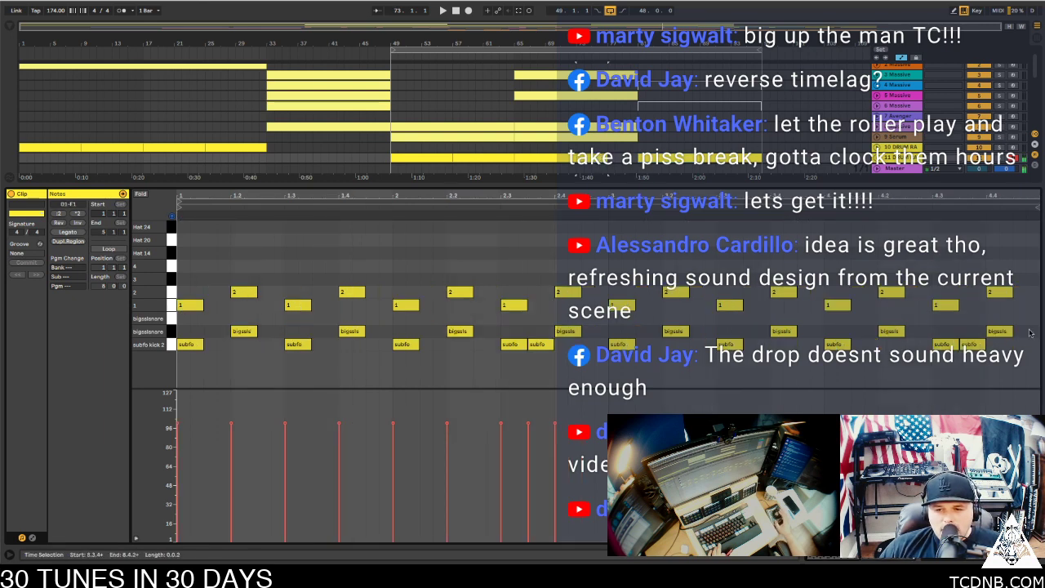
drag(1000, 331, 1007, 320)
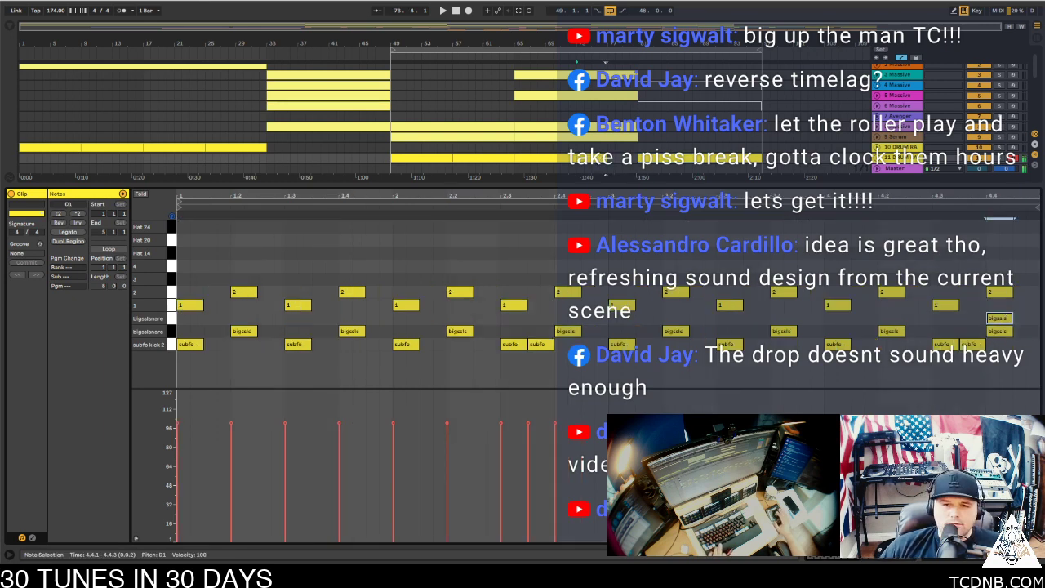
key(space)
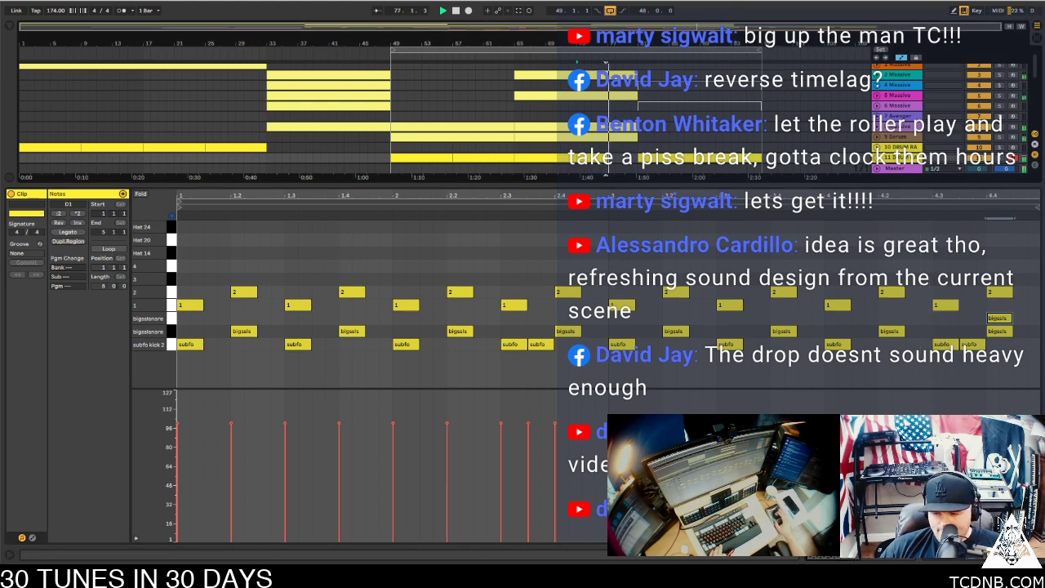
key(super+alt+l)
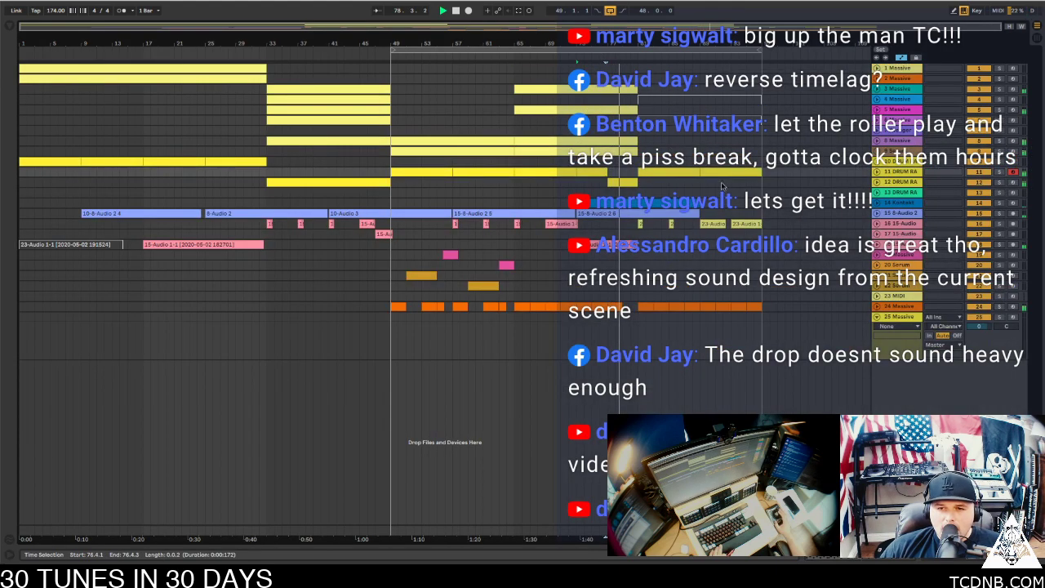
Select the track 11 drum clip at bar 81 and save the set
click(664, 169)
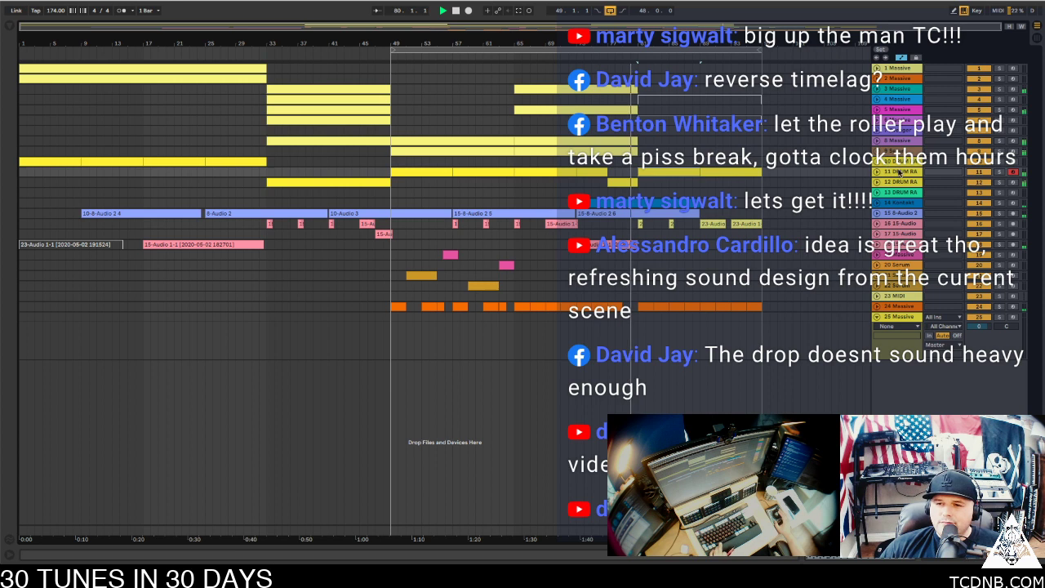
click(309, 139)
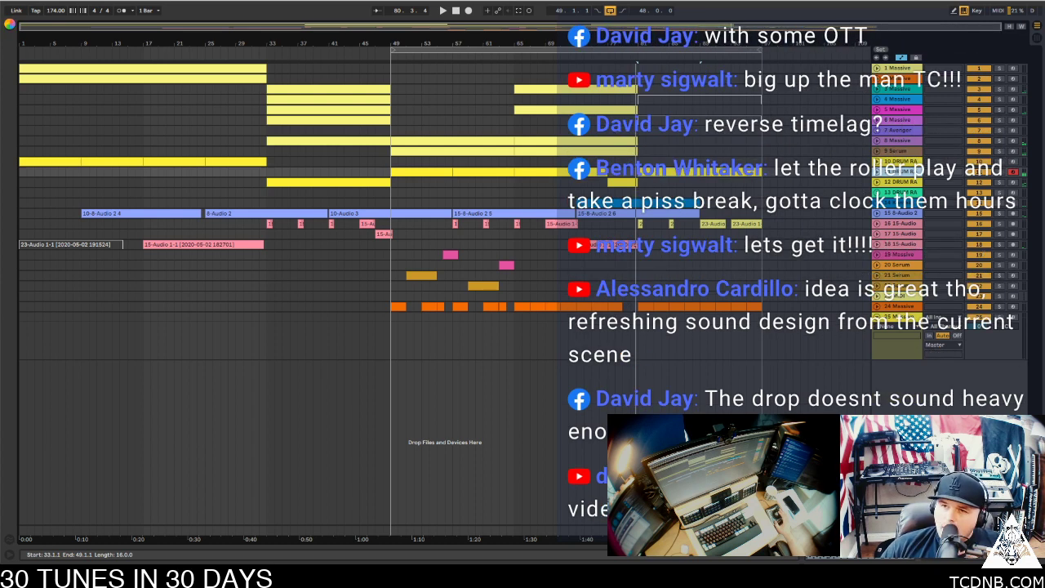
key(ctrl+s)
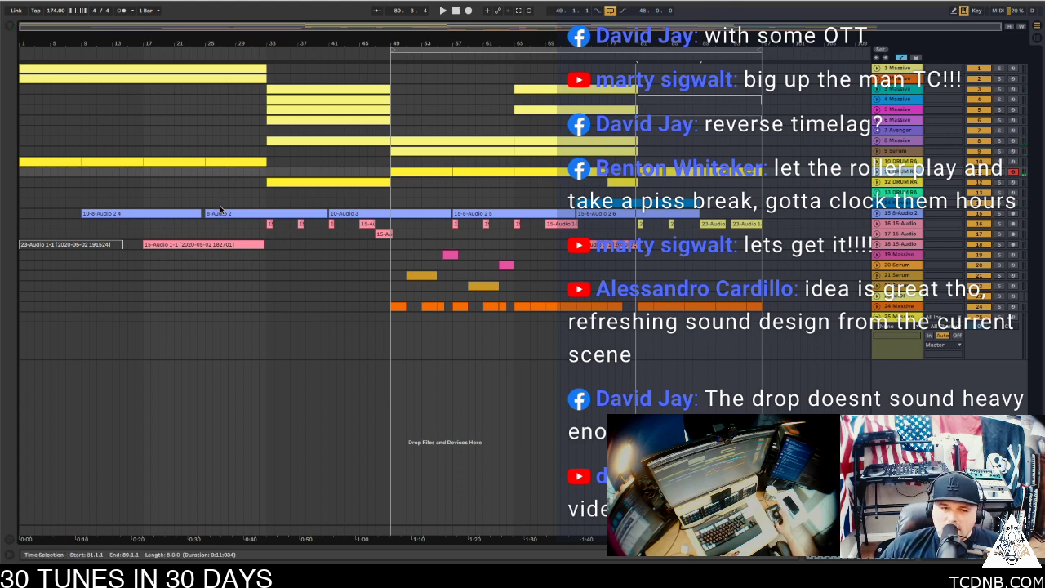
Browse the hats in the TC sound archive folder and audition Hat 35.wav and Hat 34.wav
click(8, 27)
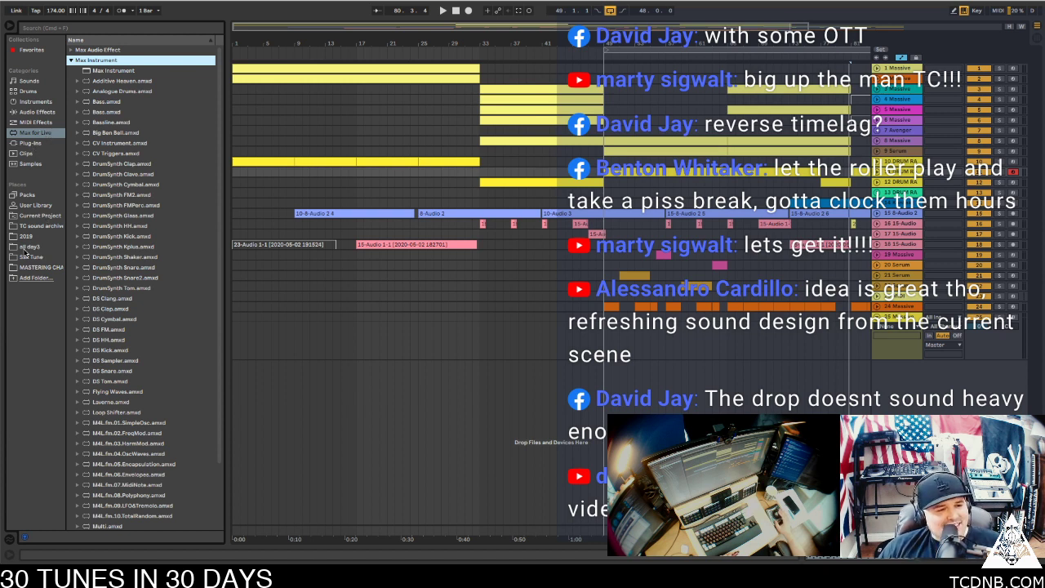
click(45, 228)
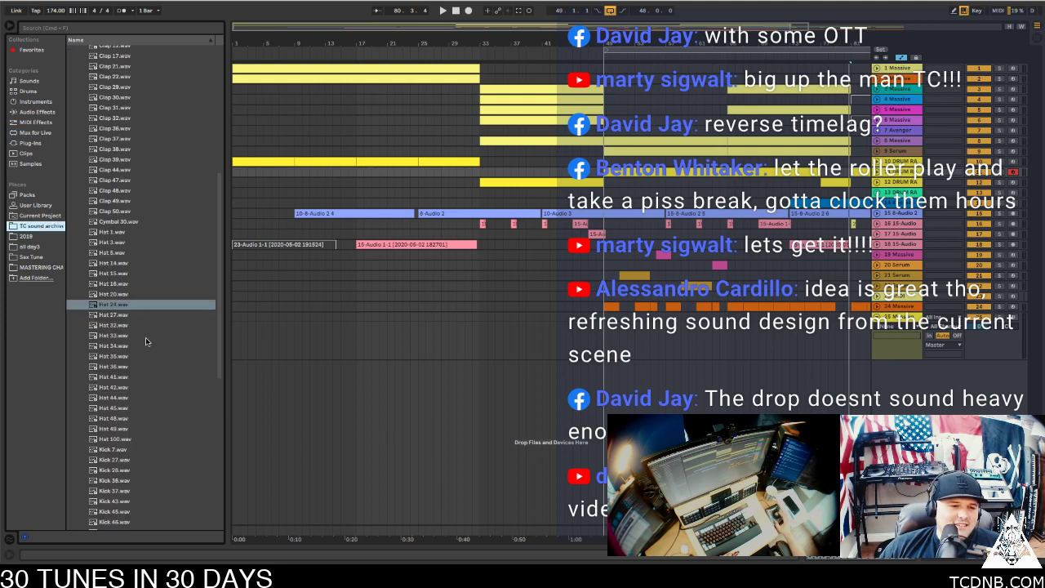
scroll(145, 337, down, 15)
scroll(141, 170, up, 7)
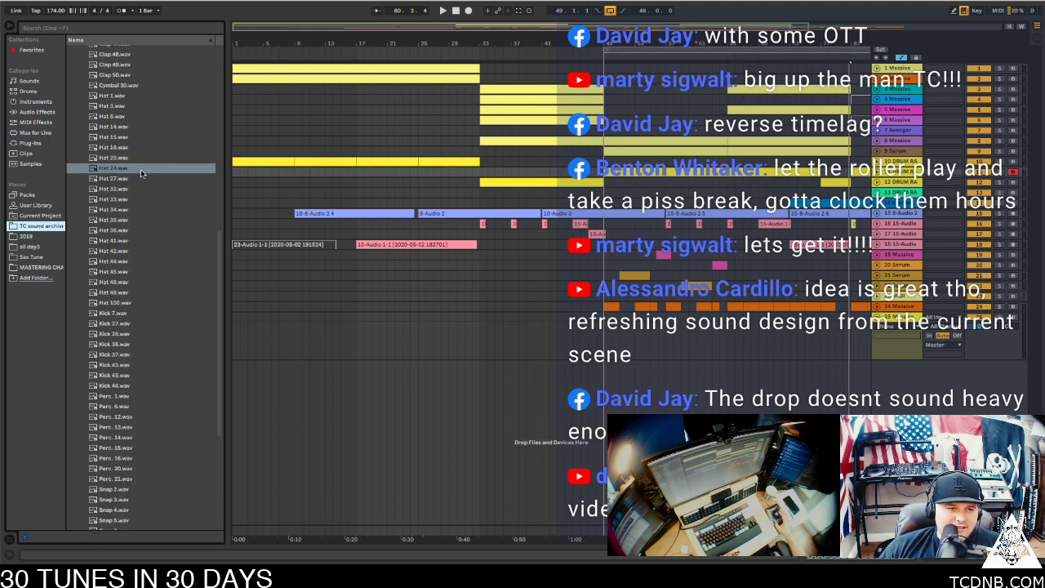
click(144, 232)
click(127, 242)
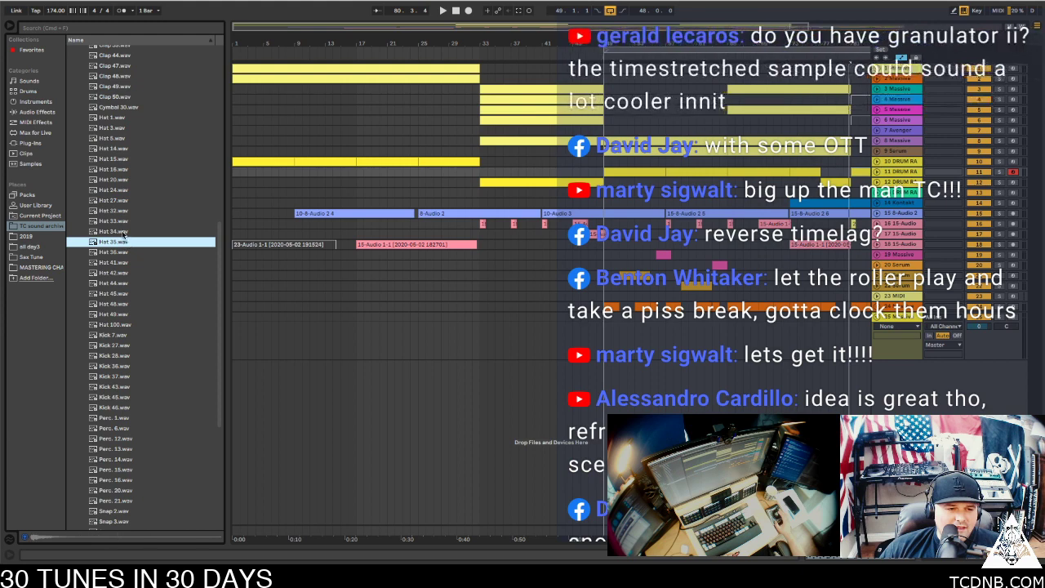
click(126, 232)
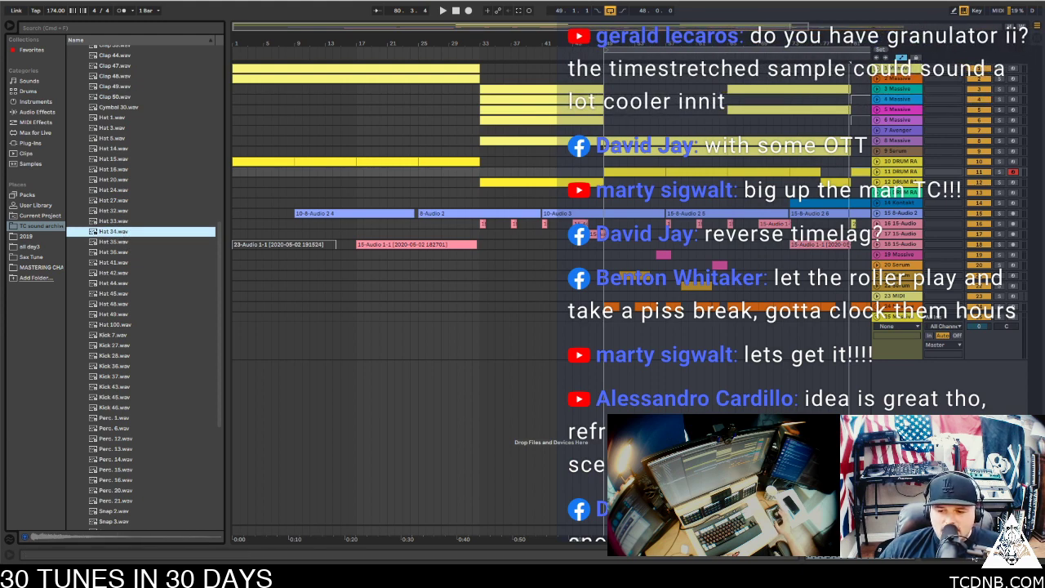
Load Hat 34.wav on pad C2 and Hat 35.wav on pad C#2 of track 11's drum rack
click(954, 558)
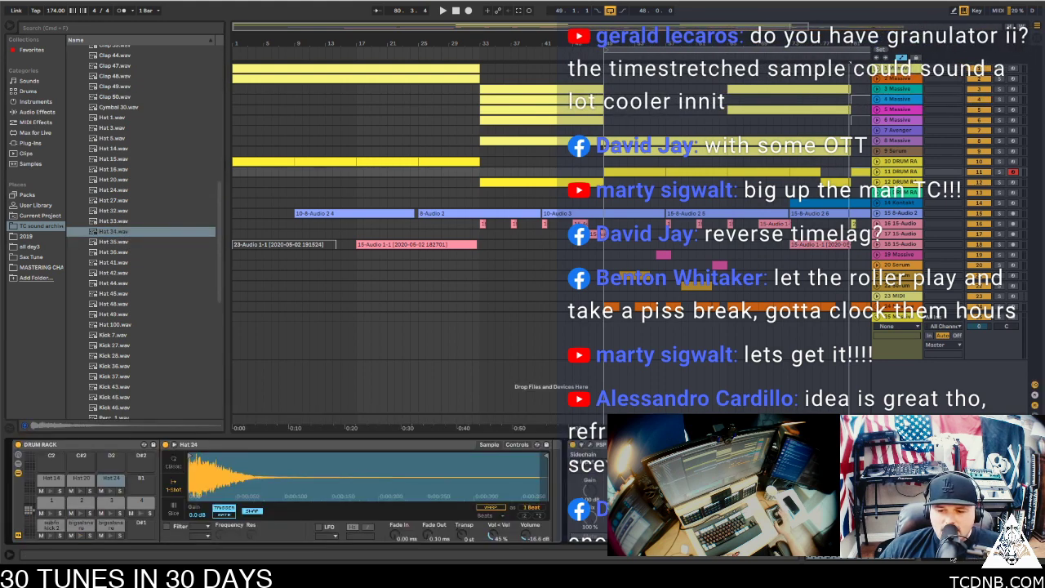
click(899, 172)
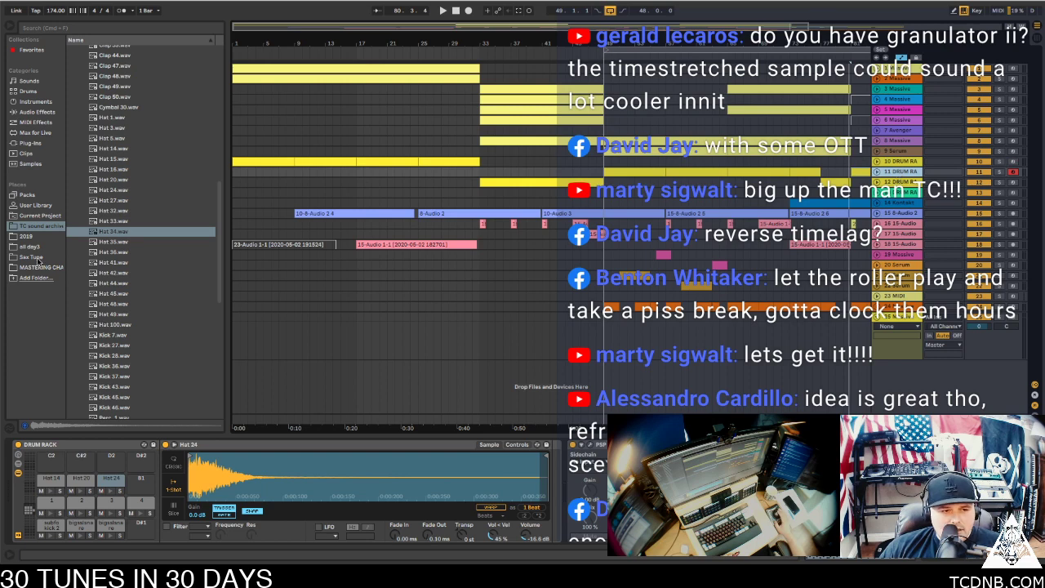
click(104, 232)
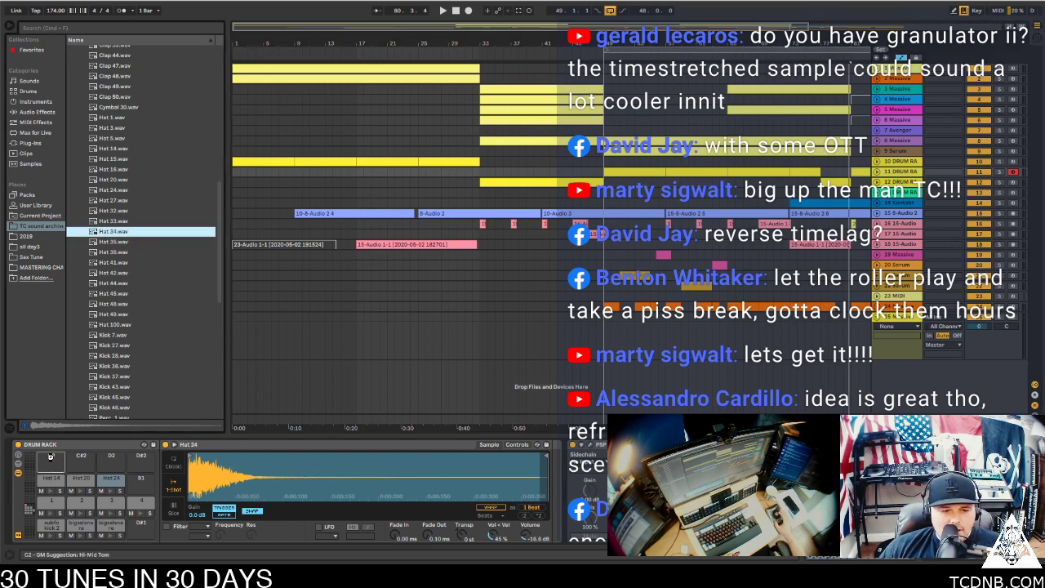
double_click(112, 235)
click(117, 243)
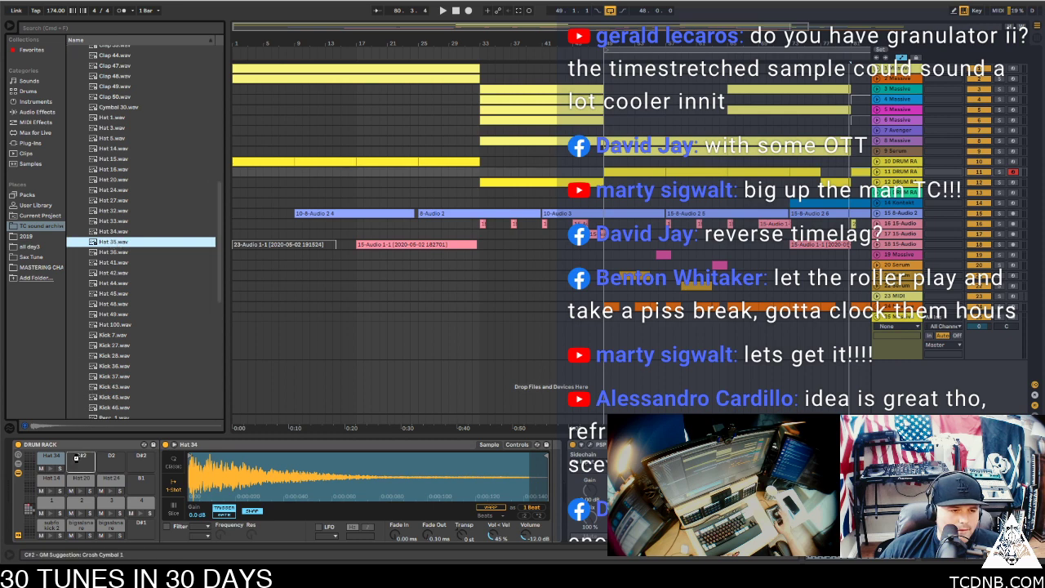
drag(76, 457, 80, 458)
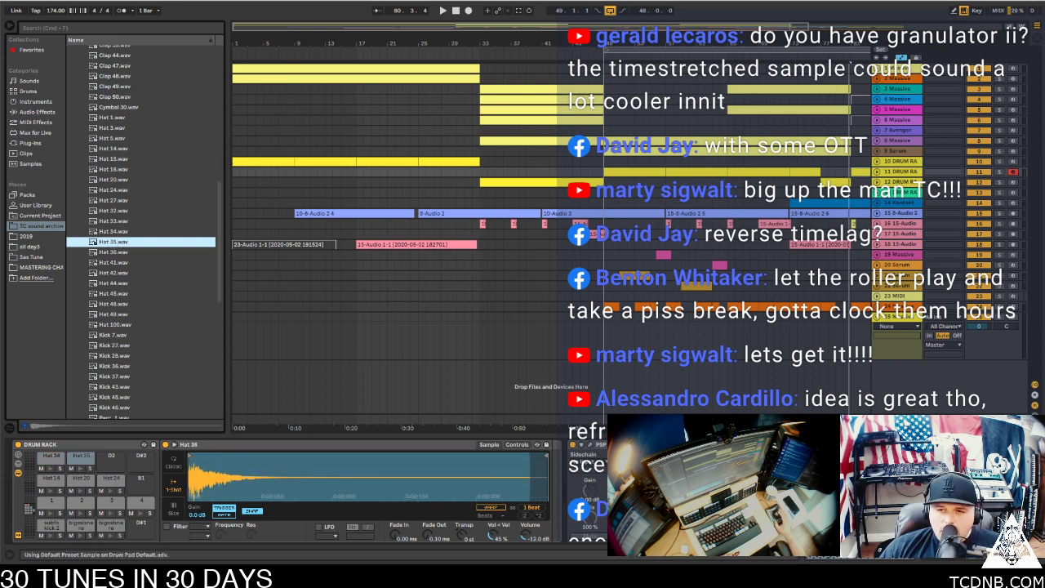
Open the track 11 drum clip at bar 81 and move all row 1 notes up to Hat 34
double_click(859, 171)
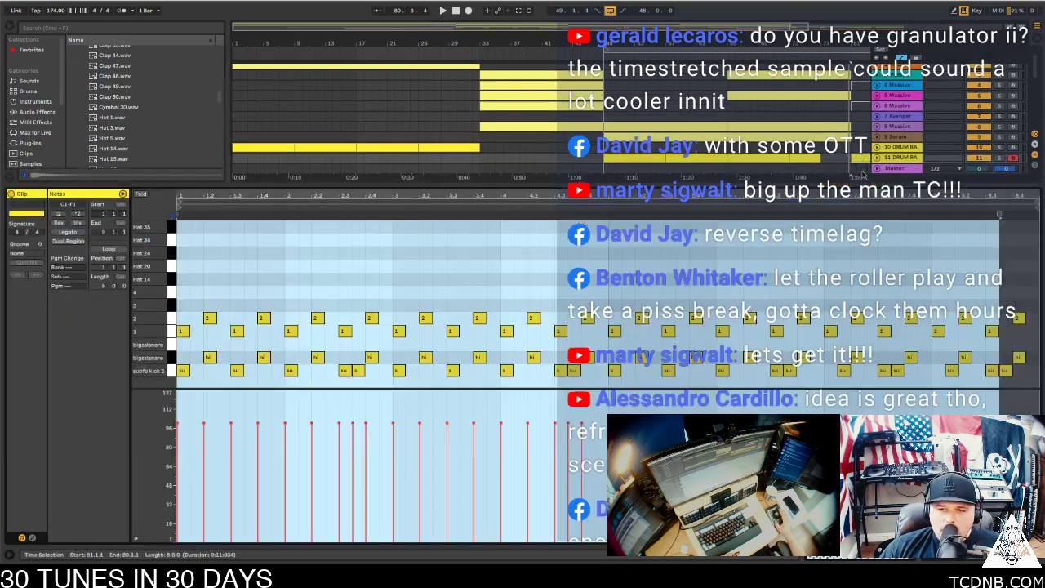
click(174, 331)
drag(183, 331, 226, 243)
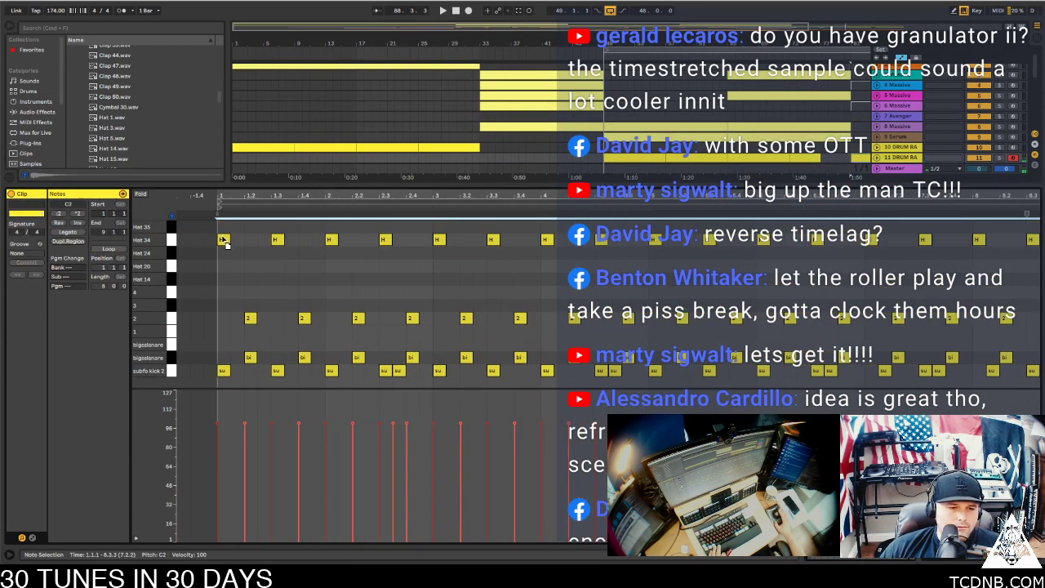
Move all row 2 notes of the clip up to Hat 34, trying them on Hat 35 first
click(250, 318)
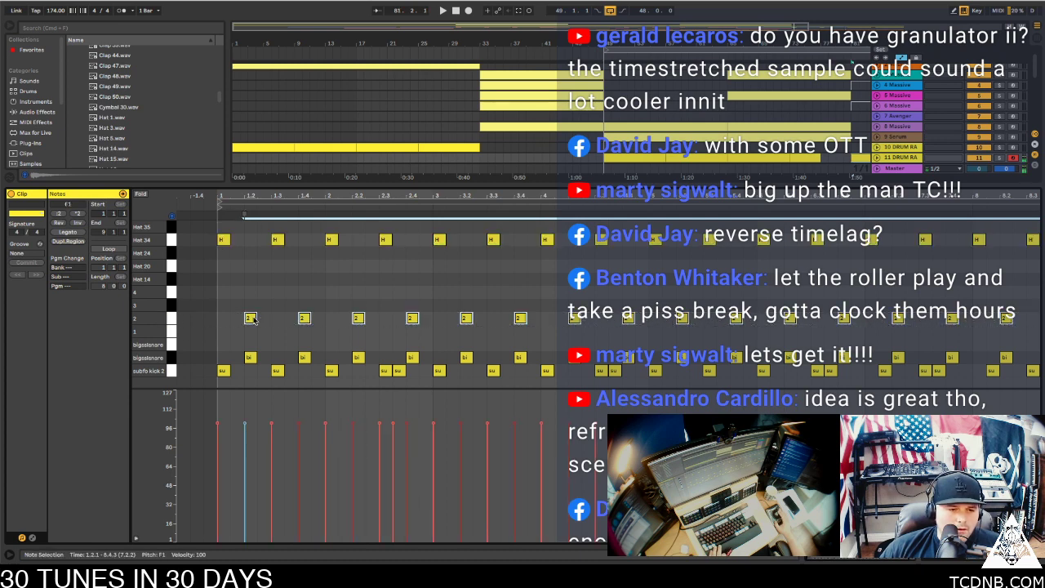
drag(250, 318, 250, 226)
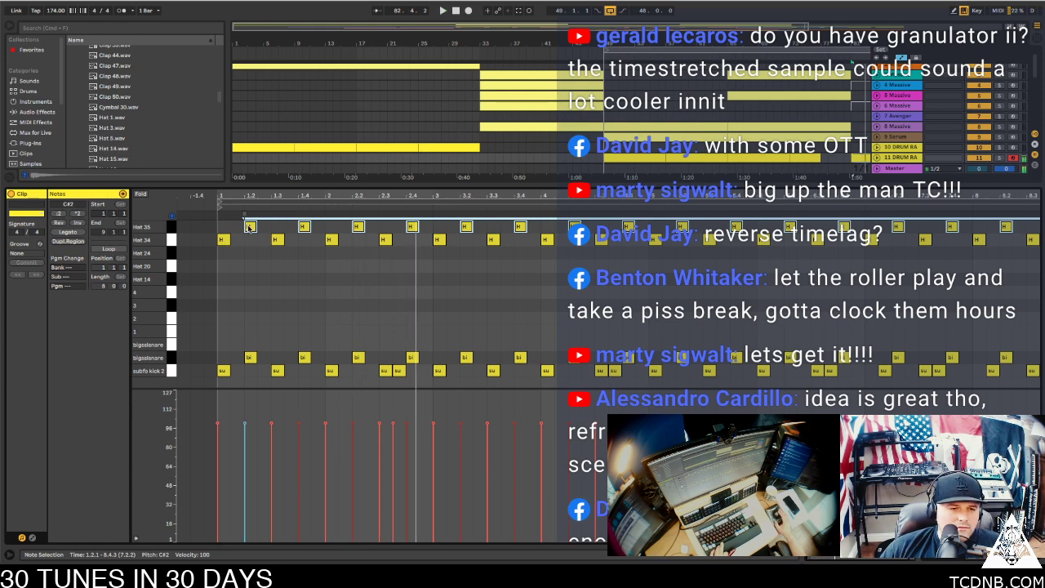
drag(250, 228, 250, 240)
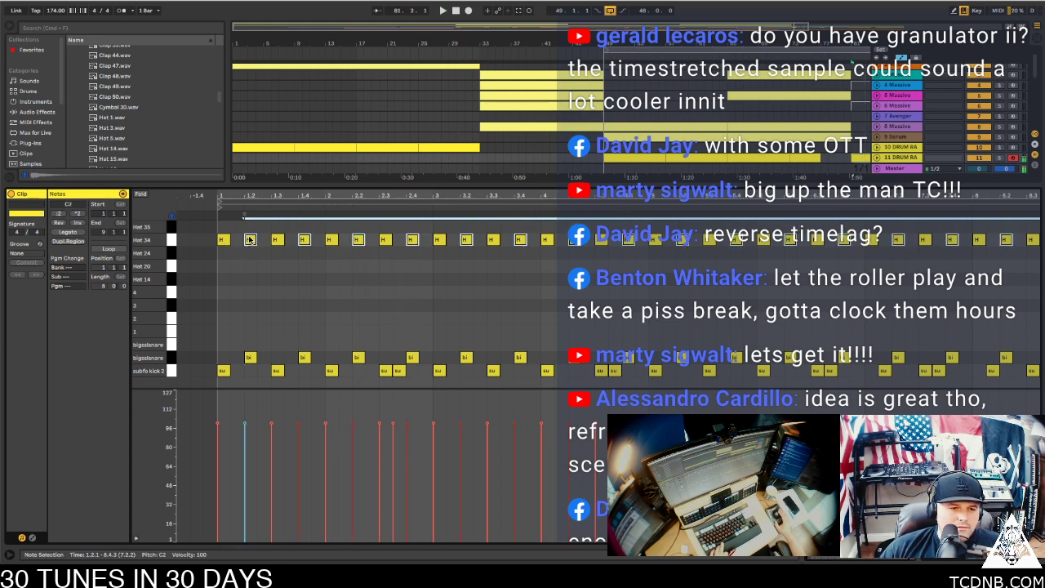
Select every Hat 34 note, set the Hat 34 sample's volume to -13.1 dB in the drum rack and hide the device view
click(172, 241)
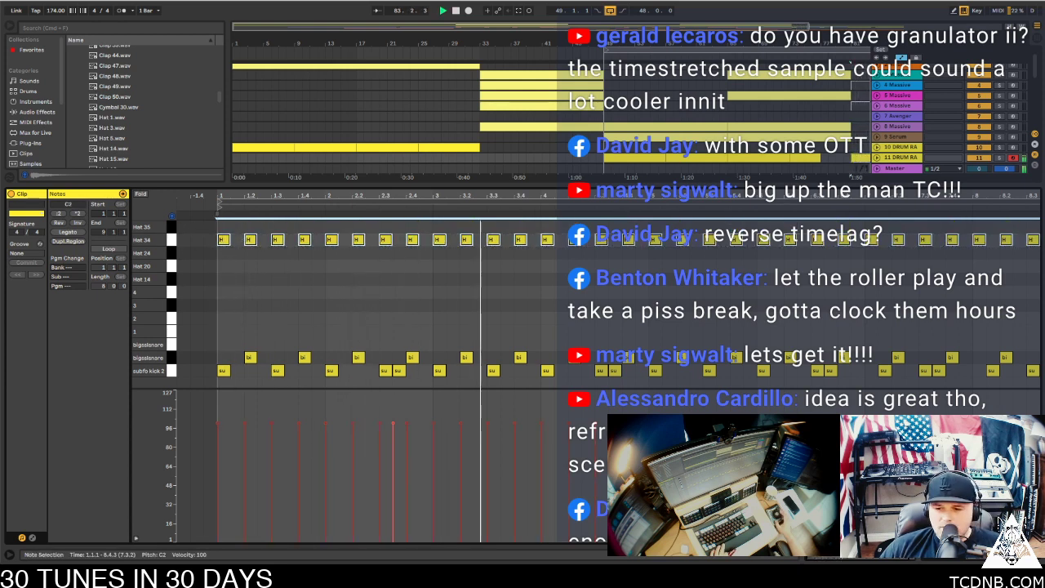
key(shift+Tab)
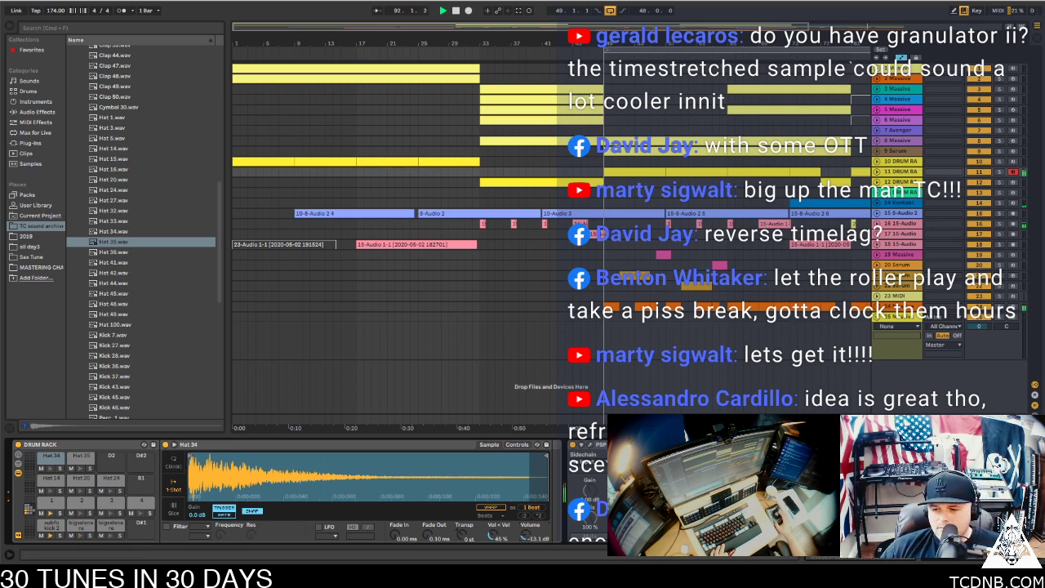
key(super+alt+l)
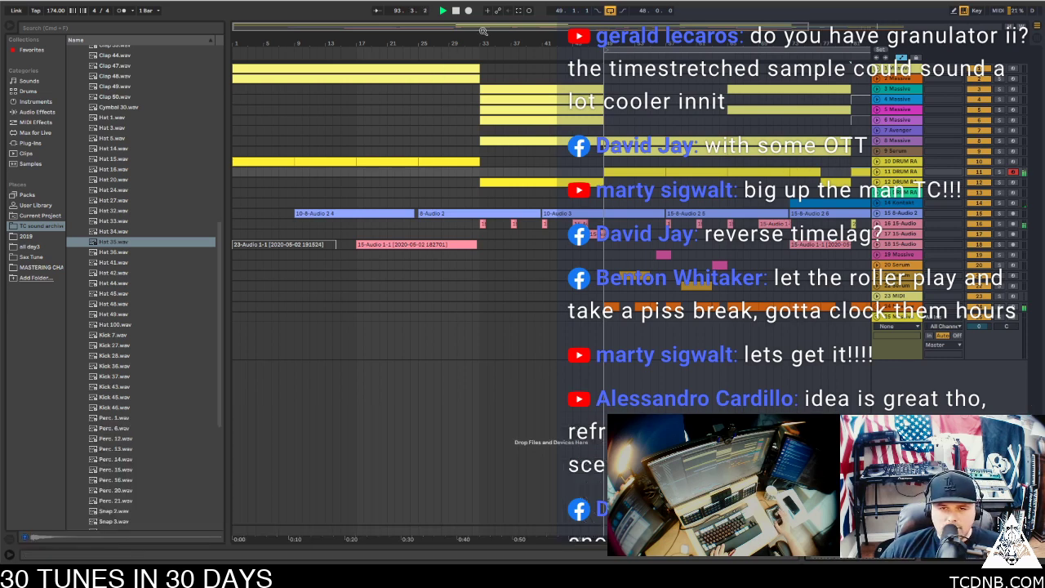
Select the track 11 drum clip spanning bars 89 to 97, listen to the arrangement and stop playback
double_click(540, 24)
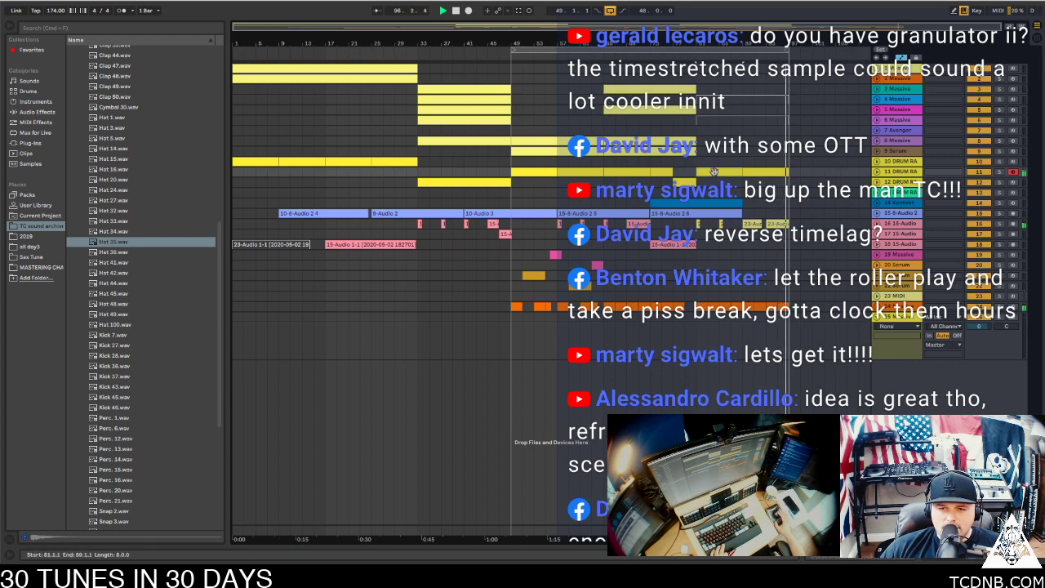
click(762, 176)
drag(762, 174, 762, 174)
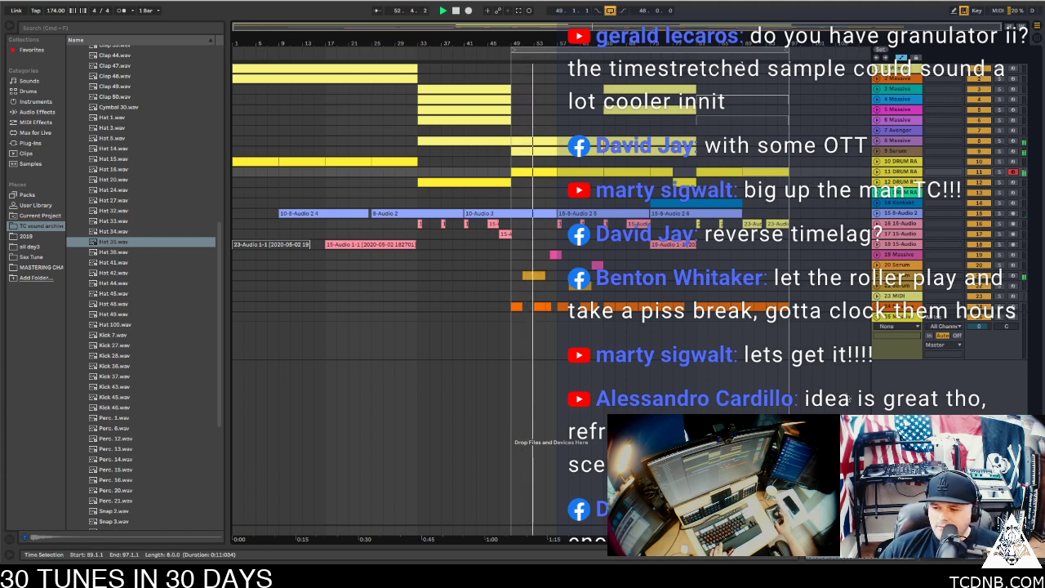
key(space)
Select the Massive track 25 and mark bars 81 to 97 on it
click(780, 223)
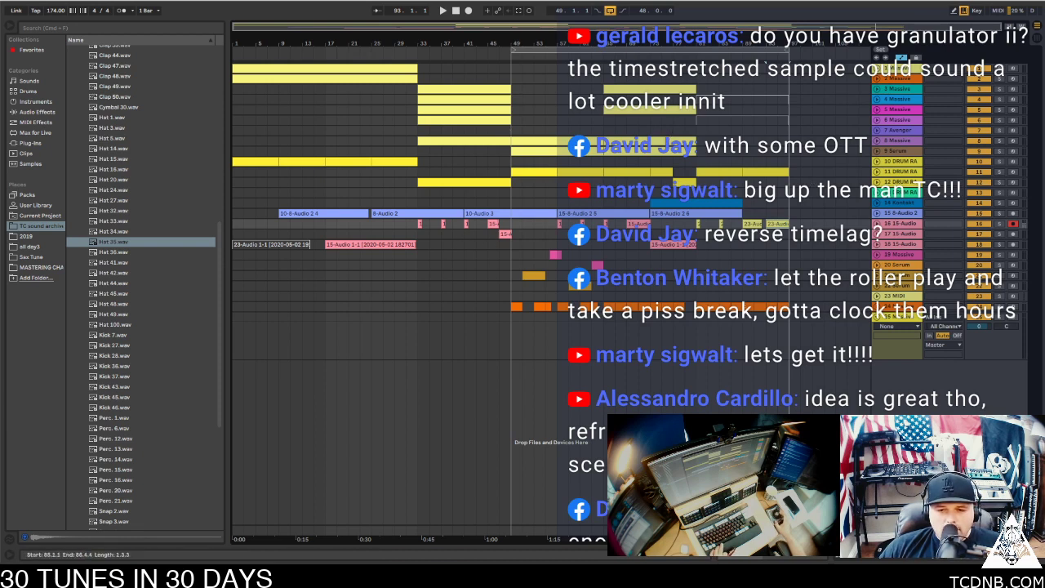
click(905, 307)
click(904, 316)
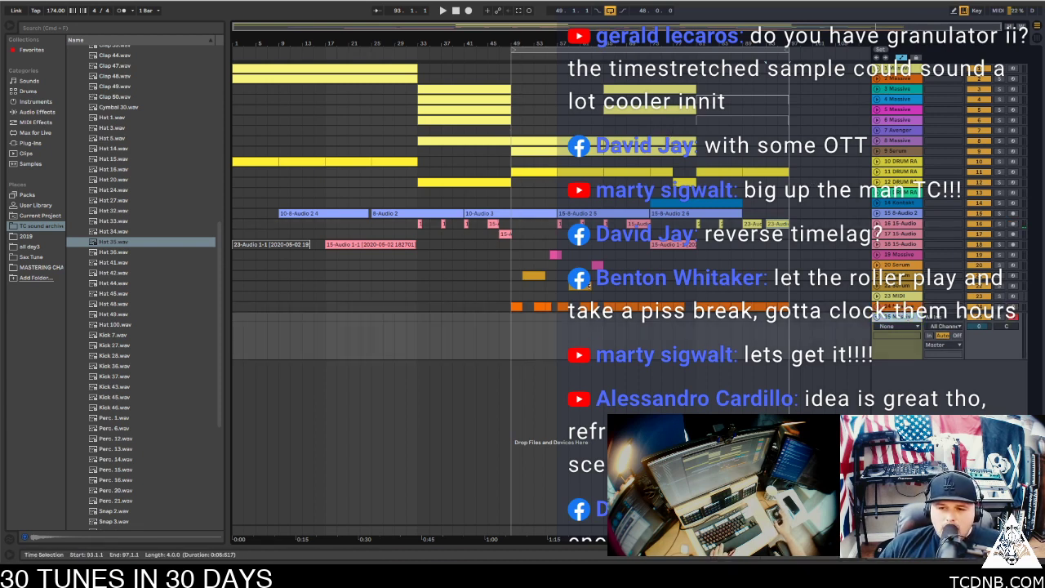
click(701, 318)
drag(700, 318, 787, 328)
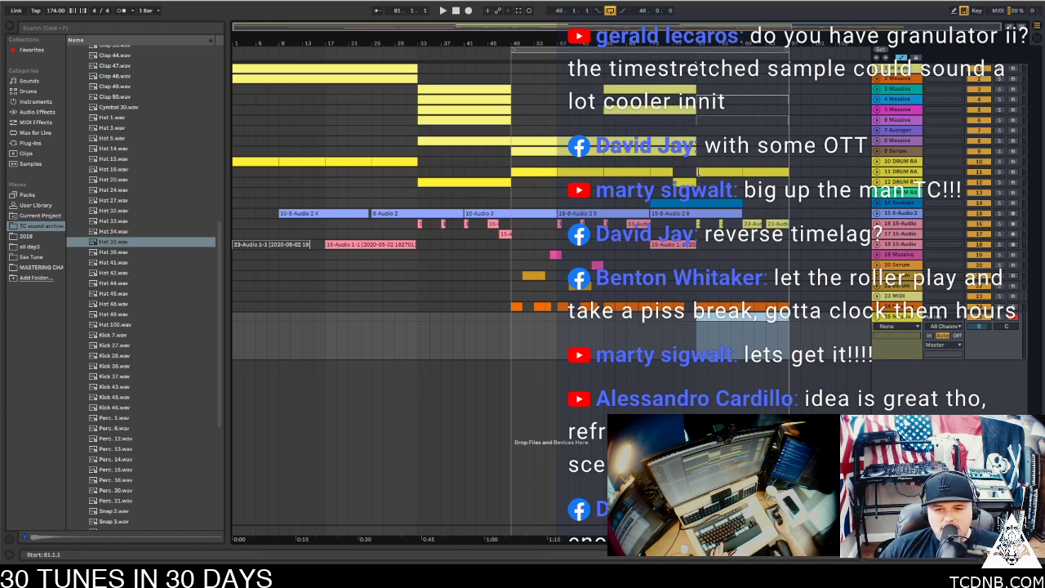
Delete the extra doubled kick notes from the track 11 drum clip starting at bar 81 during playback, and hide the note editor
click(731, 172)
key(space)
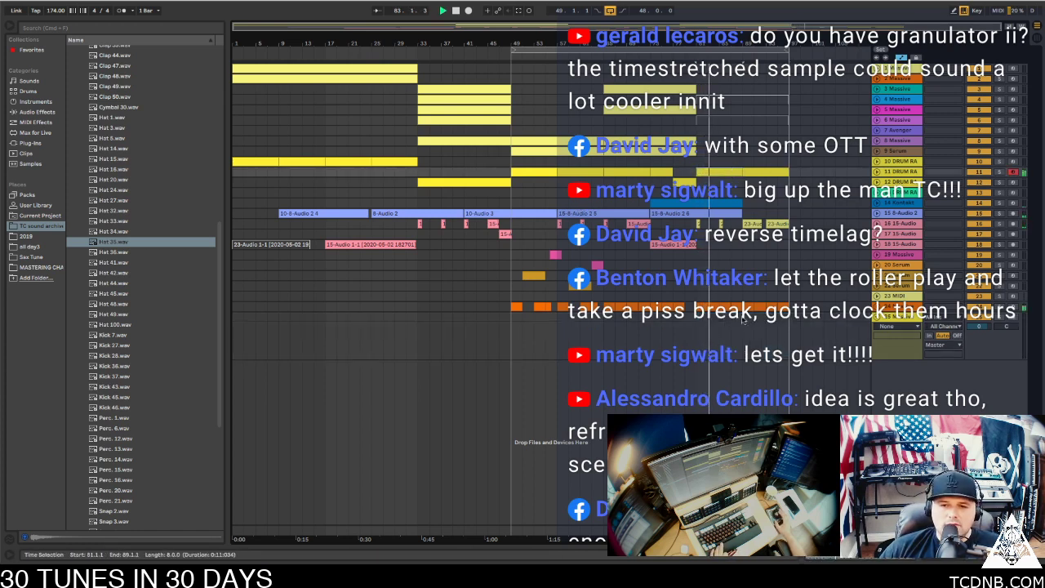
double_click(713, 172)
key(space)
key(space)
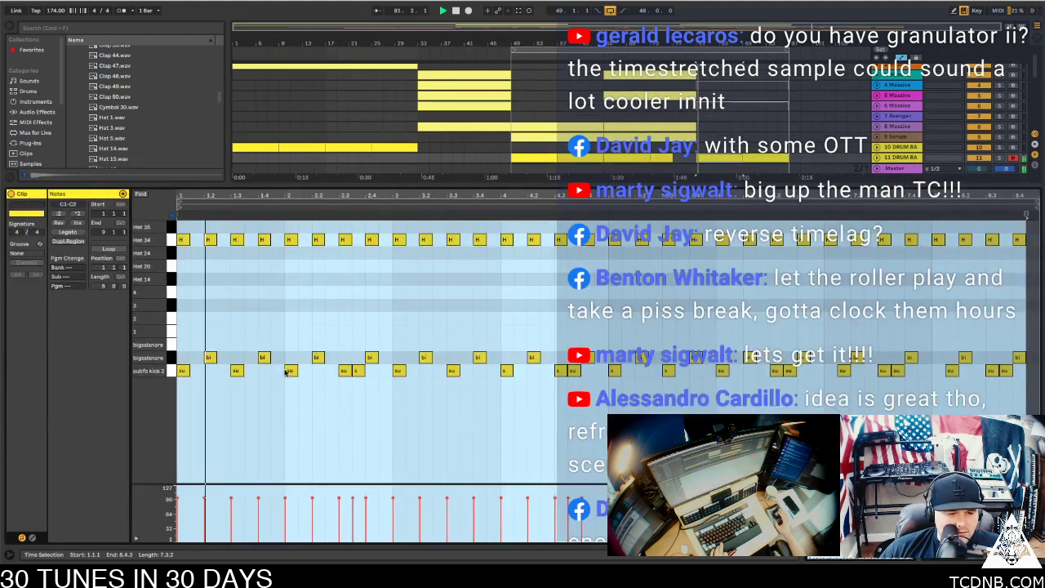
click(345, 371)
key(ctrl+d)
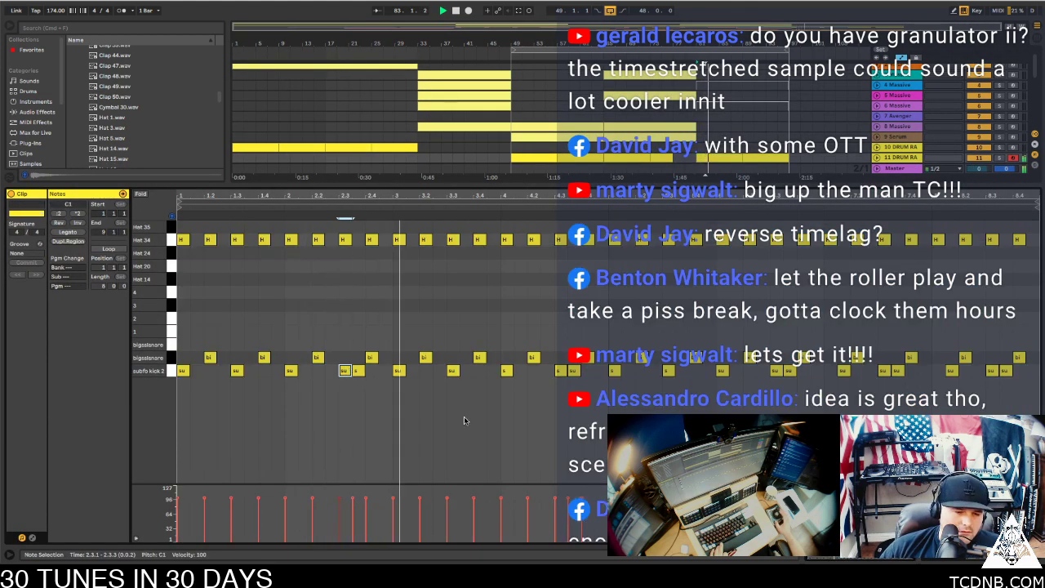
double_click(360, 372)
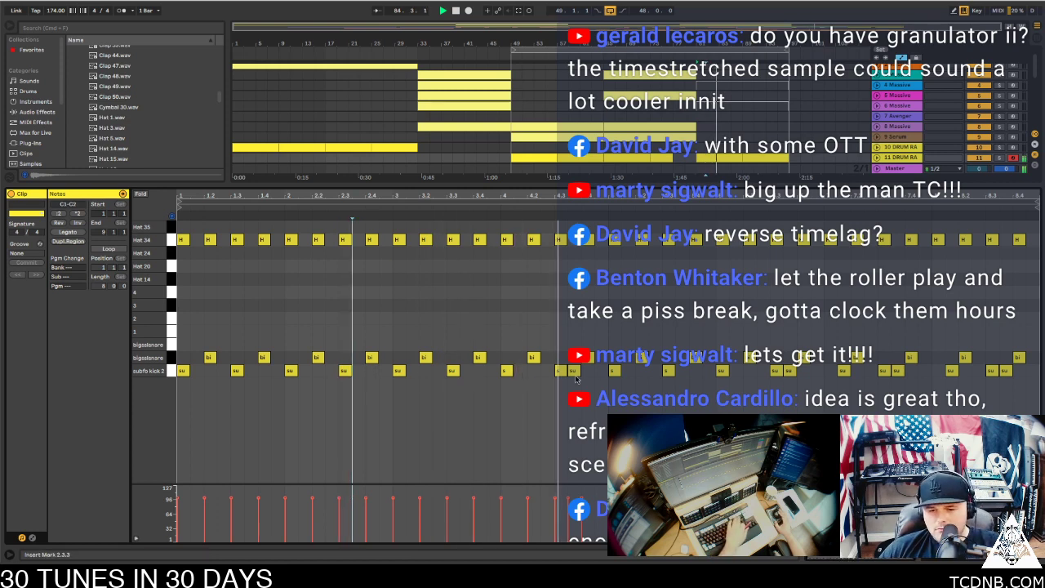
double_click(574, 372)
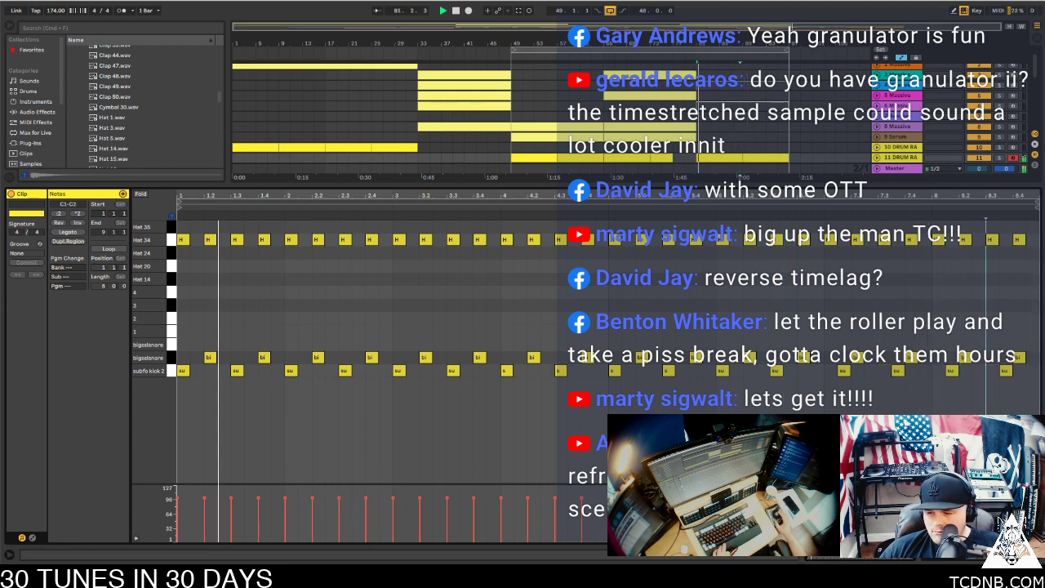
key(super+alt+l)
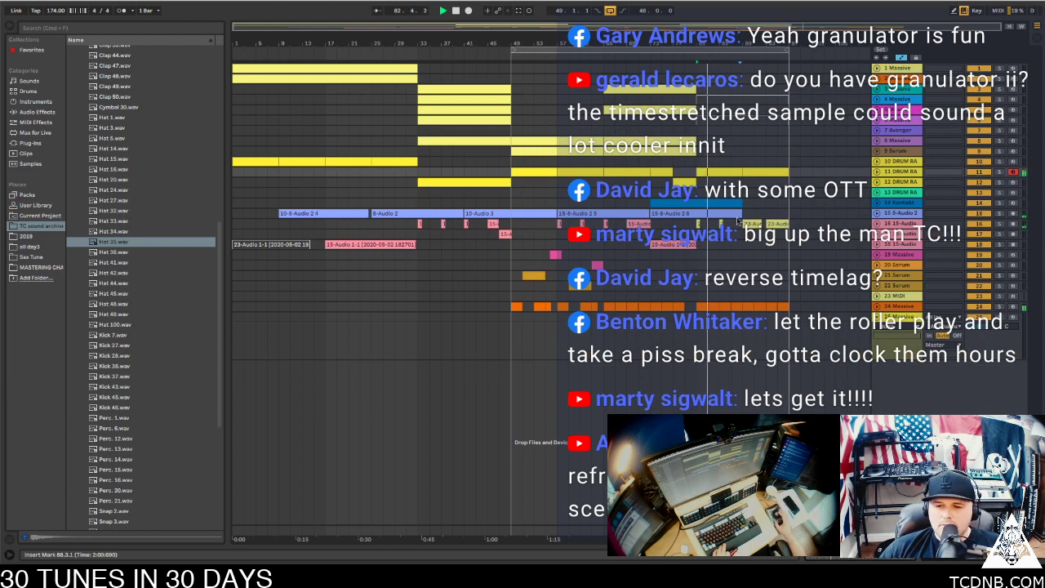
Shorten the loop to bars 81 to 97, move the track 14 Kontakt clip to start at bar 81 and stop playback
click(699, 321)
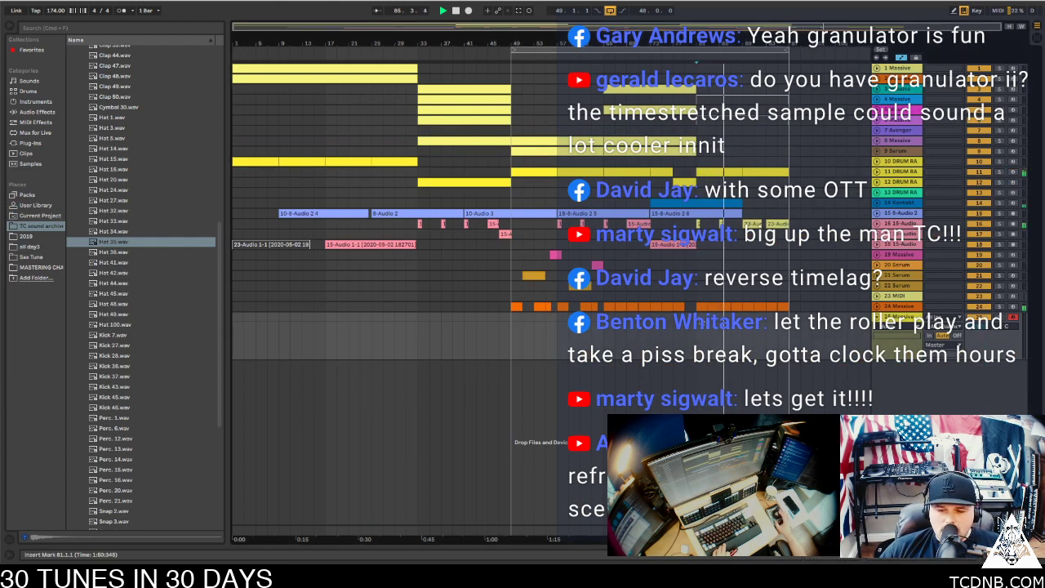
drag(513, 50, 699, 51)
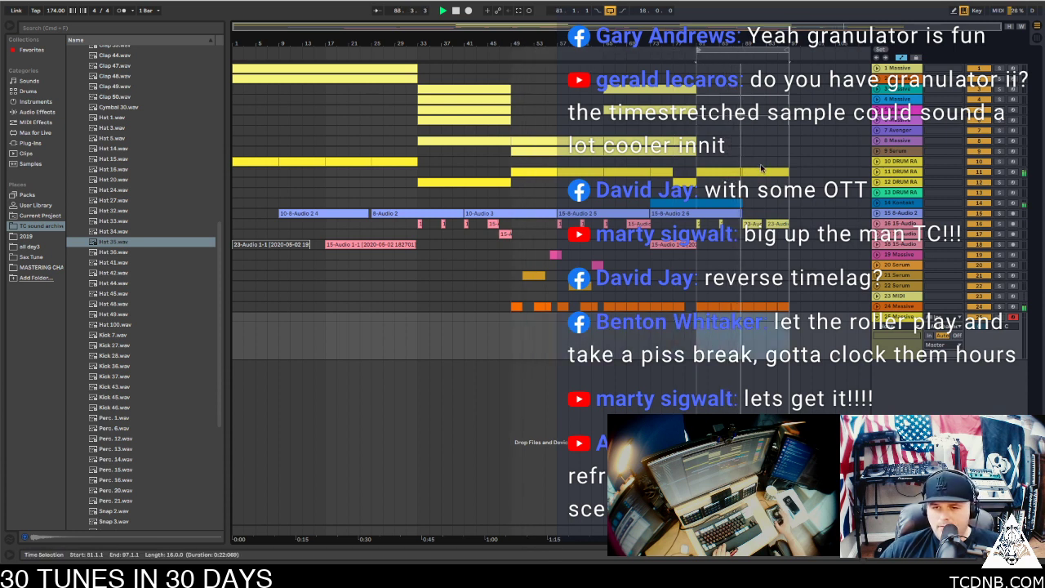
click(678, 203)
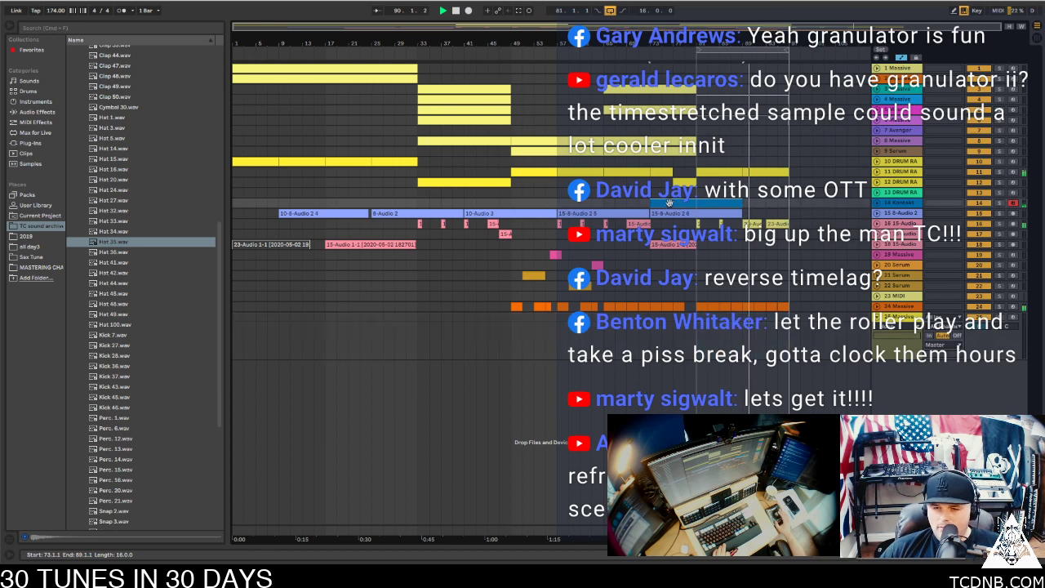
drag(678, 203, 720, 204)
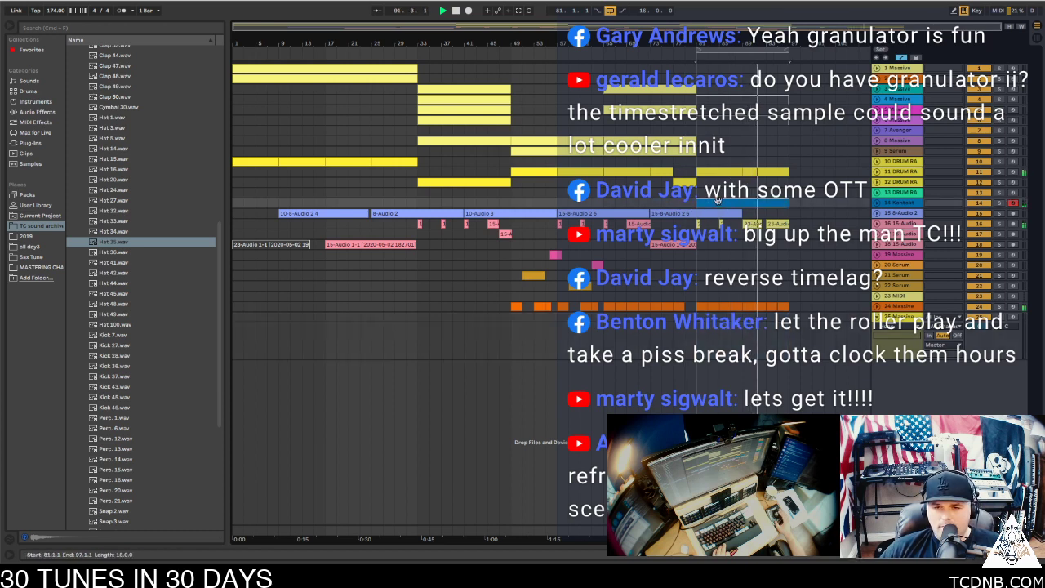
key(space)
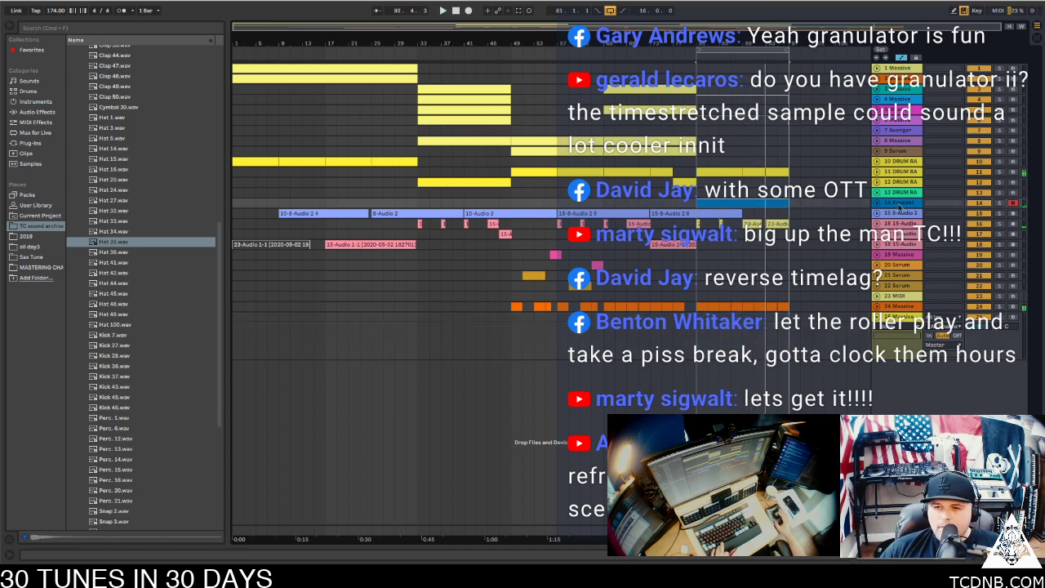
Replace the patch in track 14's Kontakt with Primeval Breath from the Rise & Hit library
double_click(900, 204)
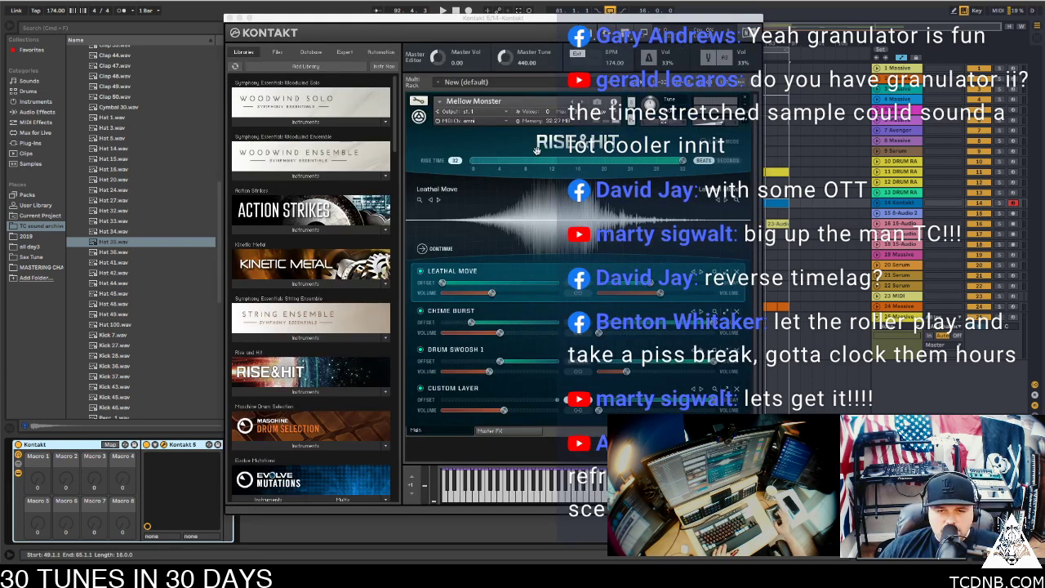
click(300, 392)
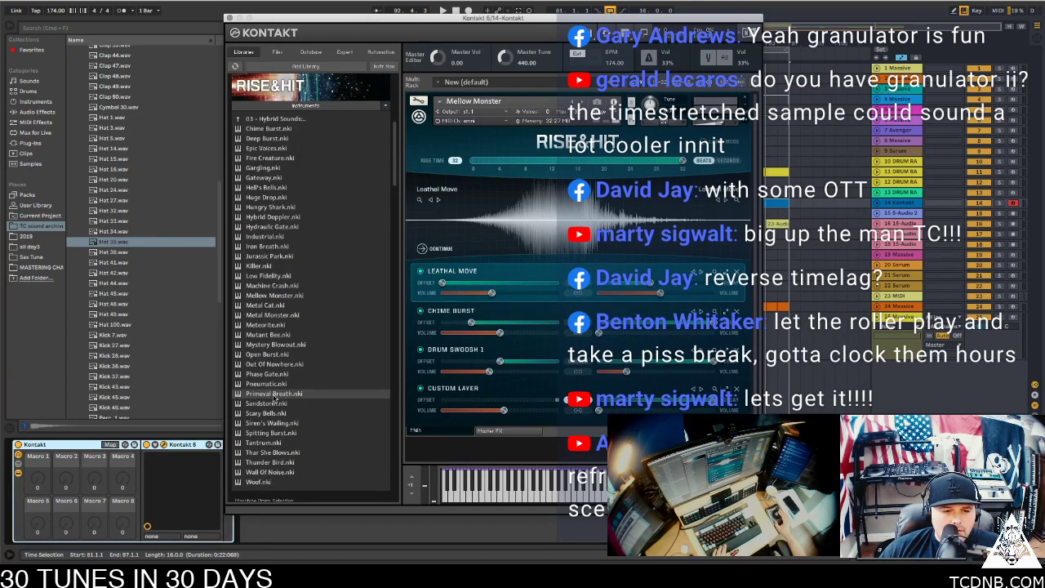
drag(573, 209, 572, 210)
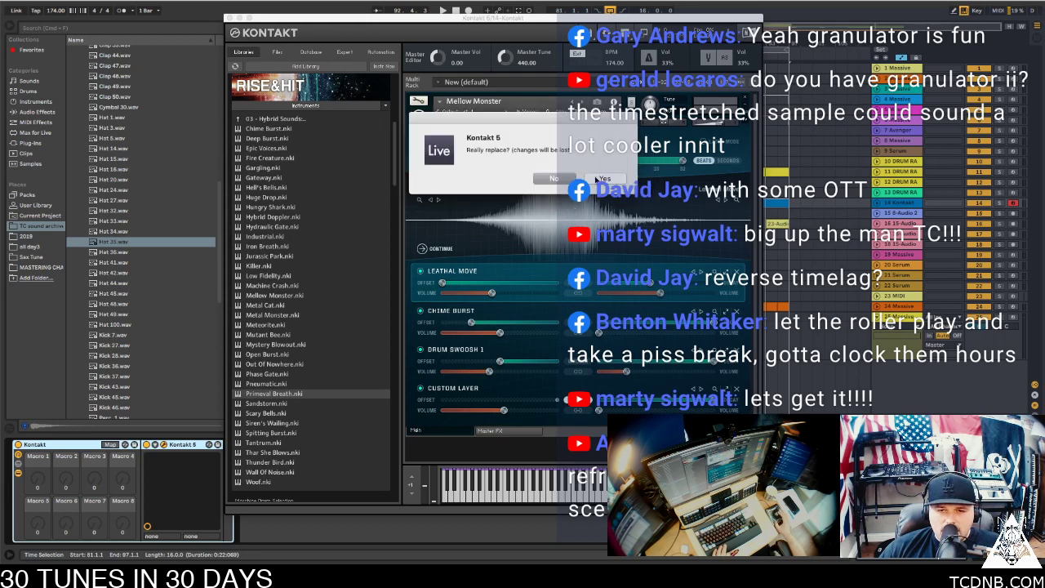
click(602, 179)
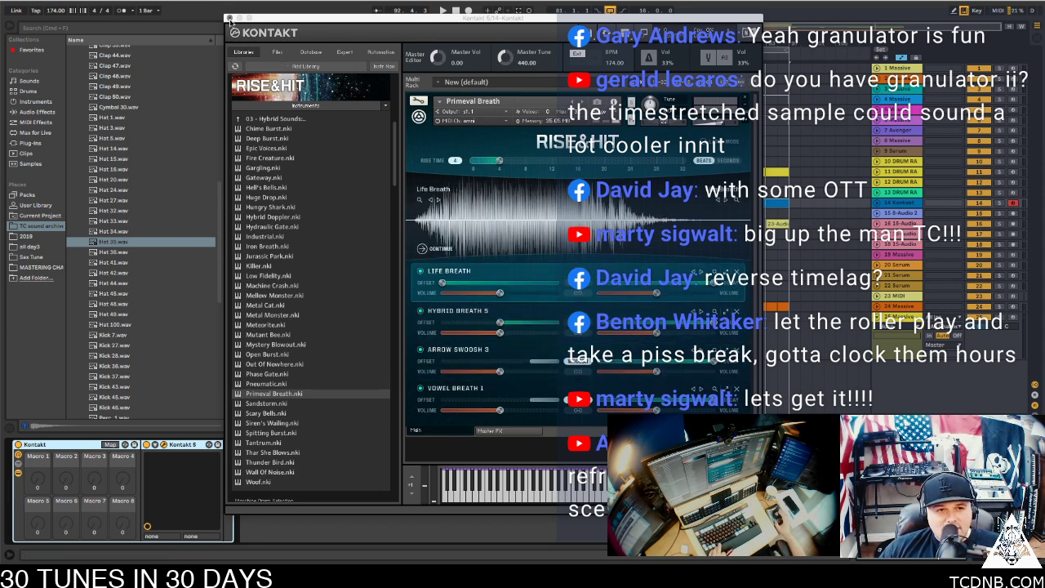
click(229, 18)
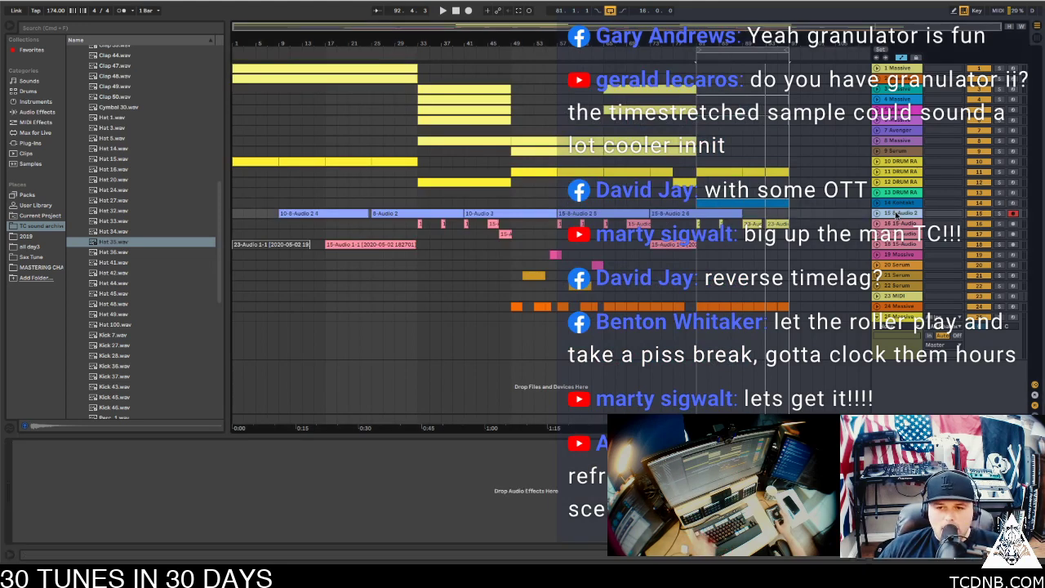
Insert a new audio track below track 15 and set its audio input to 14-Kontakt
click(900, 212)
click(748, 205)
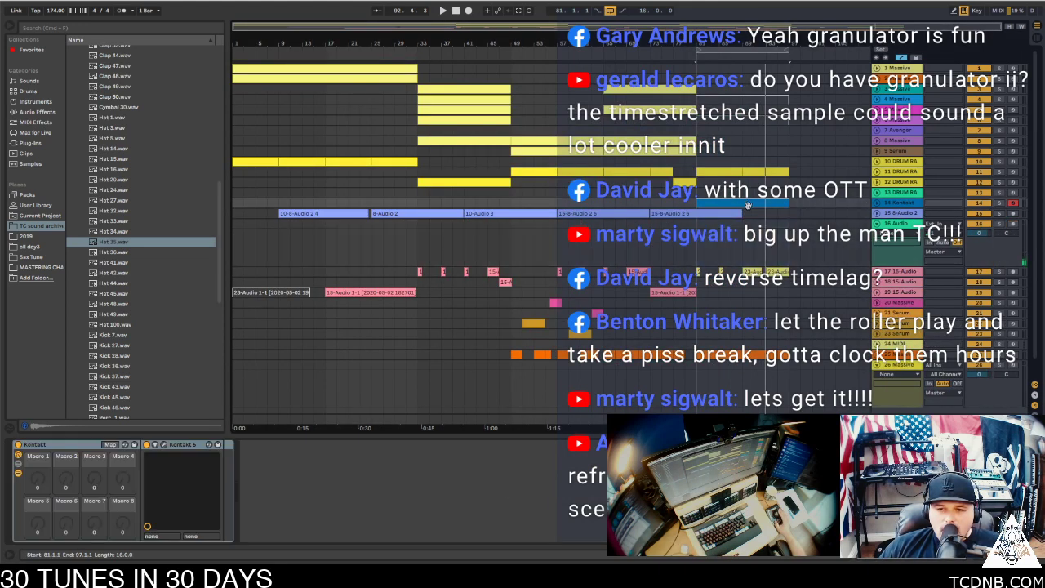
click(944, 228)
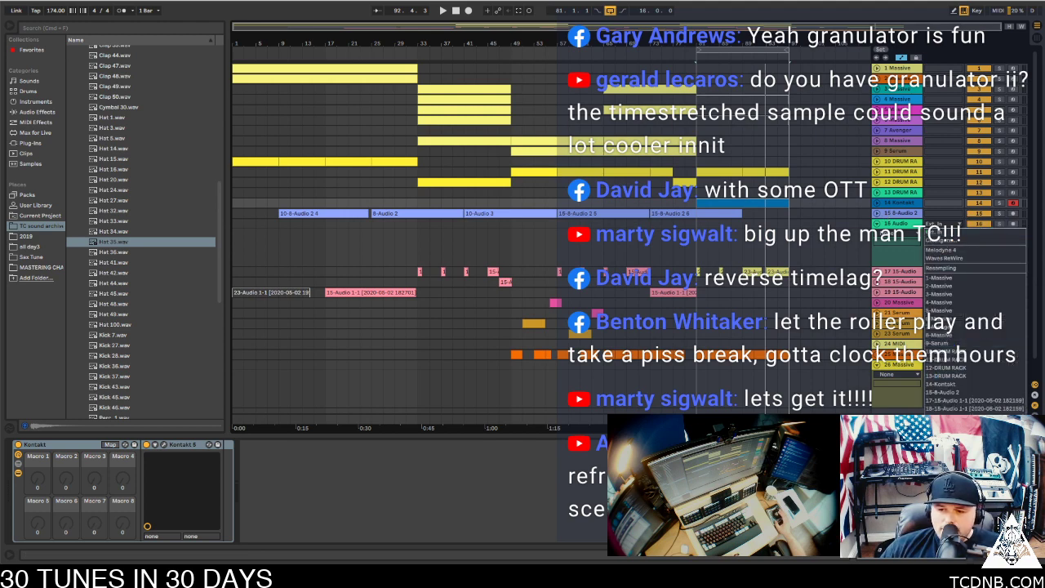
click(961, 385)
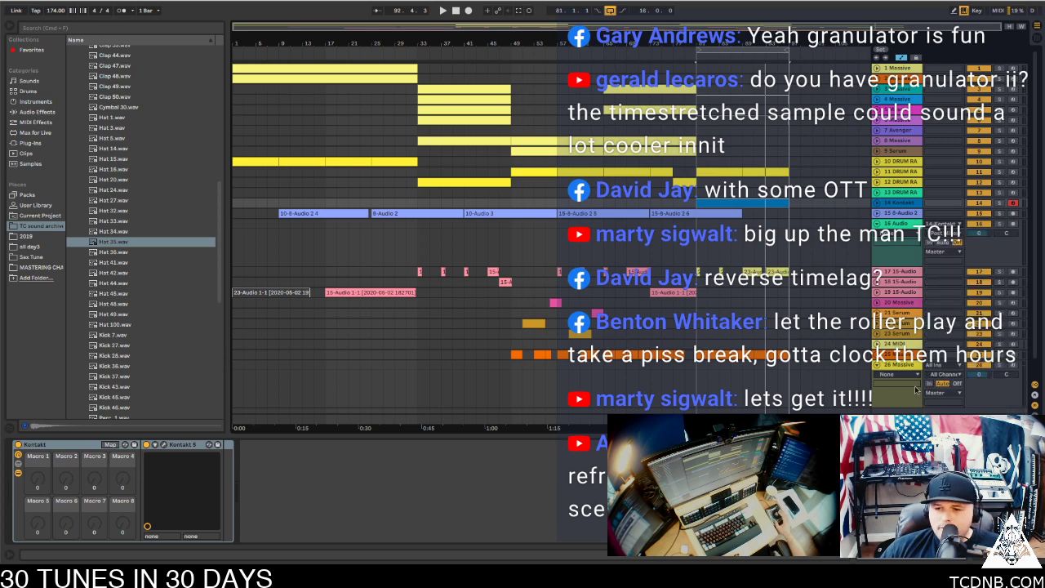
Try recording the Primeval Breath riser onto audio track 16 from bar 81, stopping after a few bars
click(699, 231)
key(space)
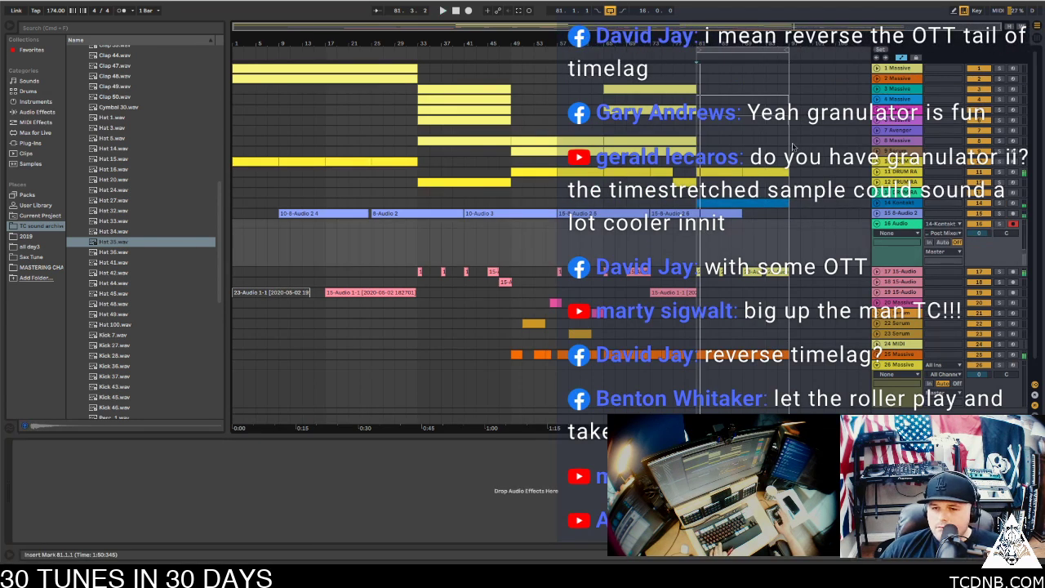
click(468, 10)
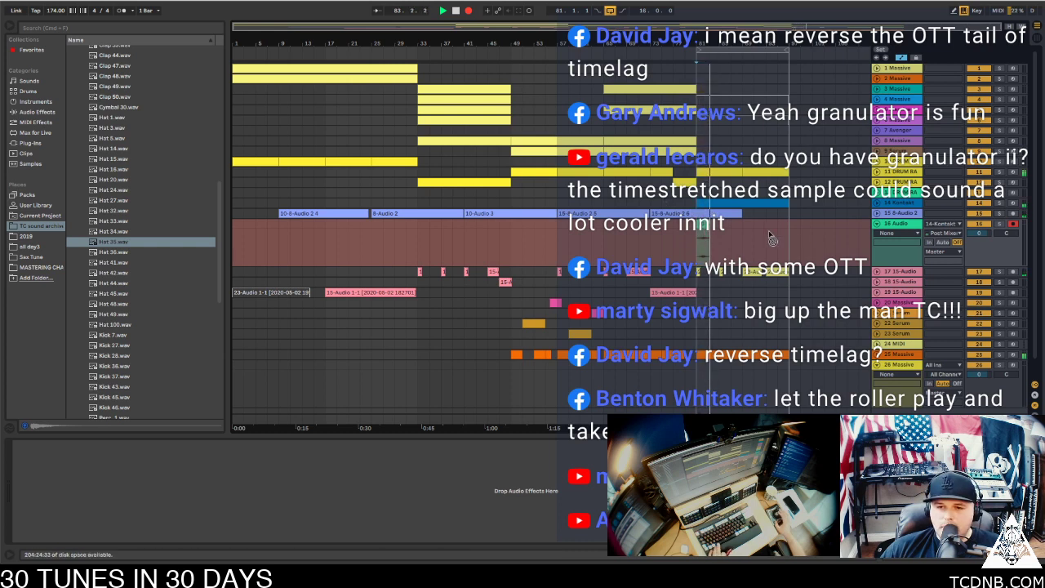
key(space)
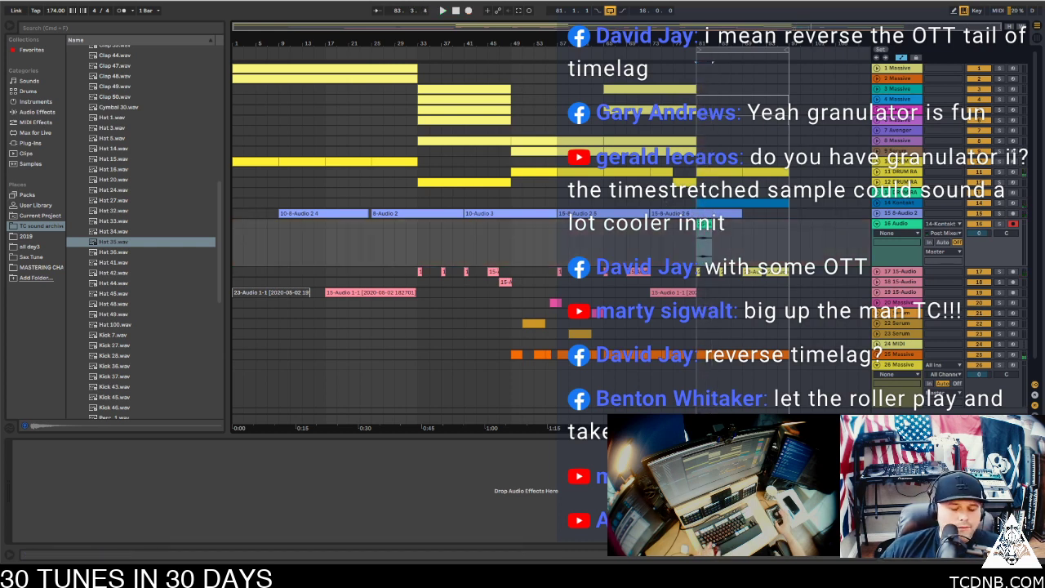
Reopen Kontakt on track 14 and set the Primeval Breath rise time to 32 beats
click(909, 204)
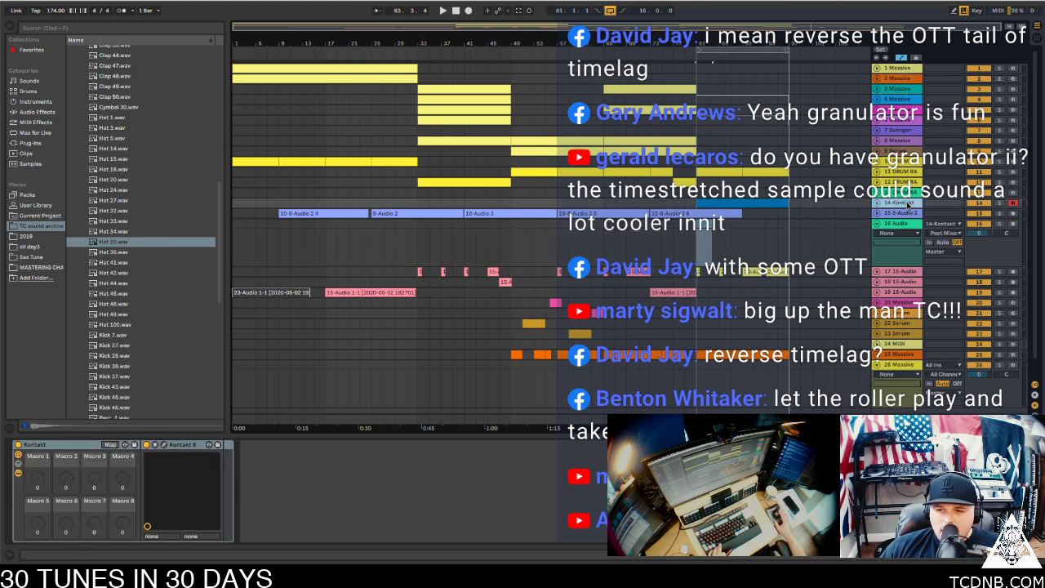
click(164, 445)
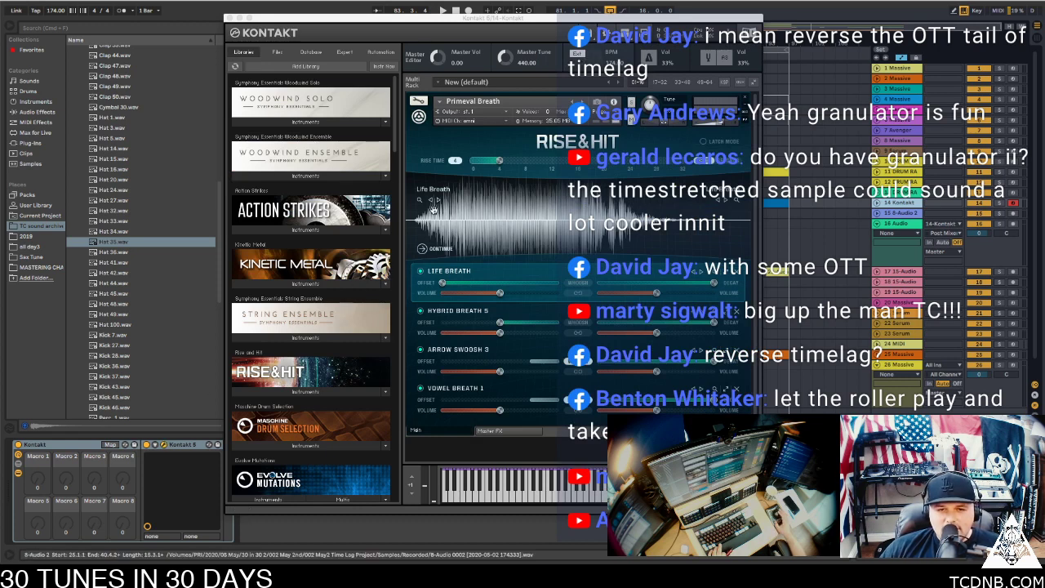
drag(499, 160, 685, 160)
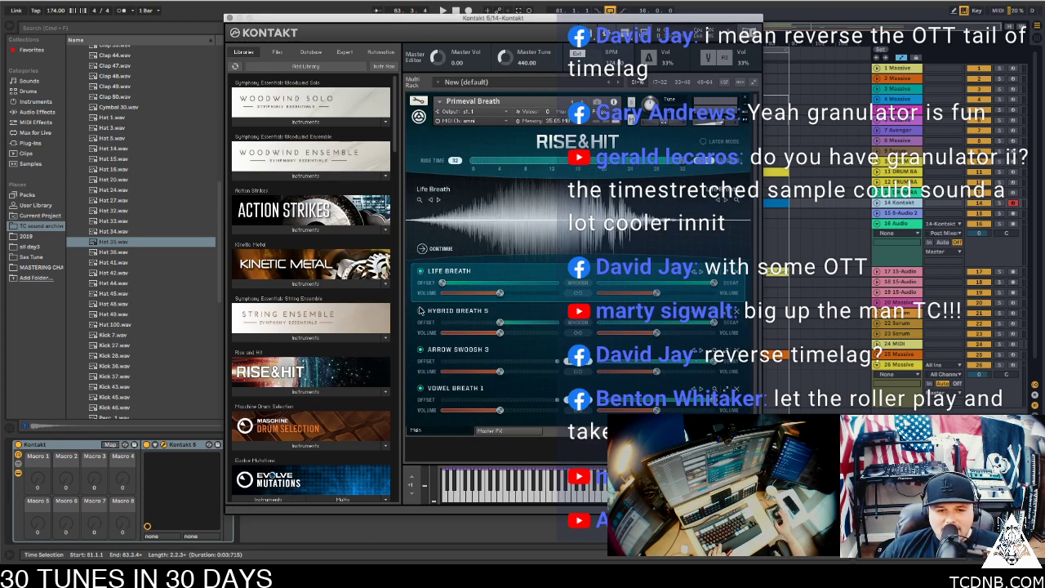
Load Siren's Wailing from the Rise & Hit library in its place and set its rise time to 32 beats
click(329, 388)
scroll(310, 368, down, 10)
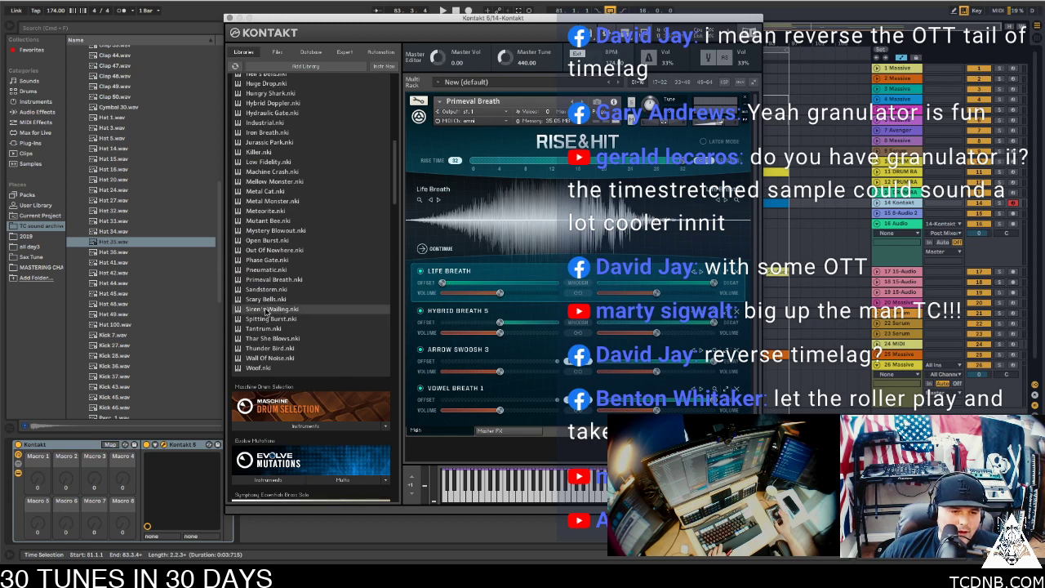
drag(625, 198, 622, 196)
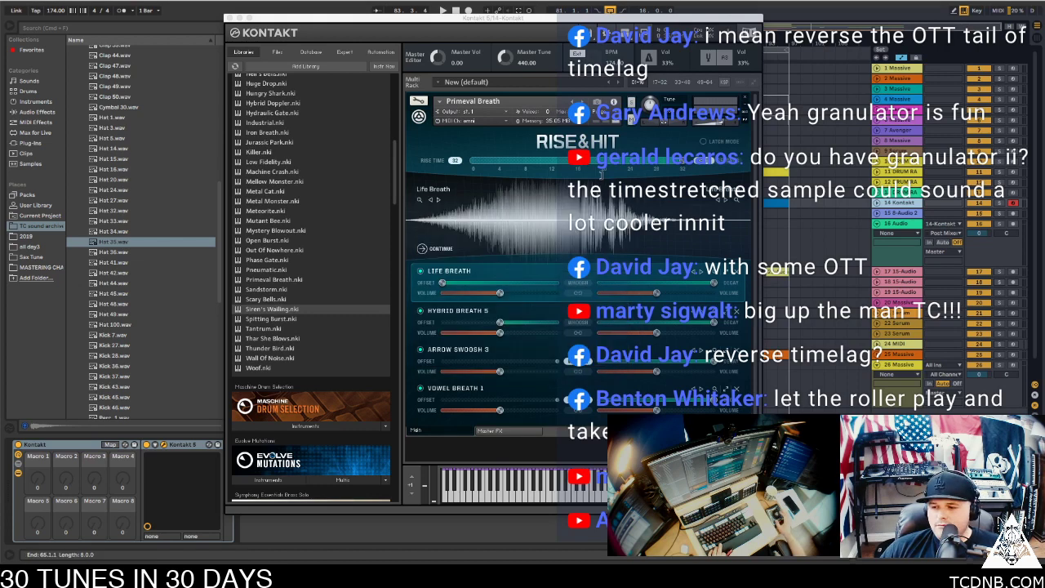
click(516, 160)
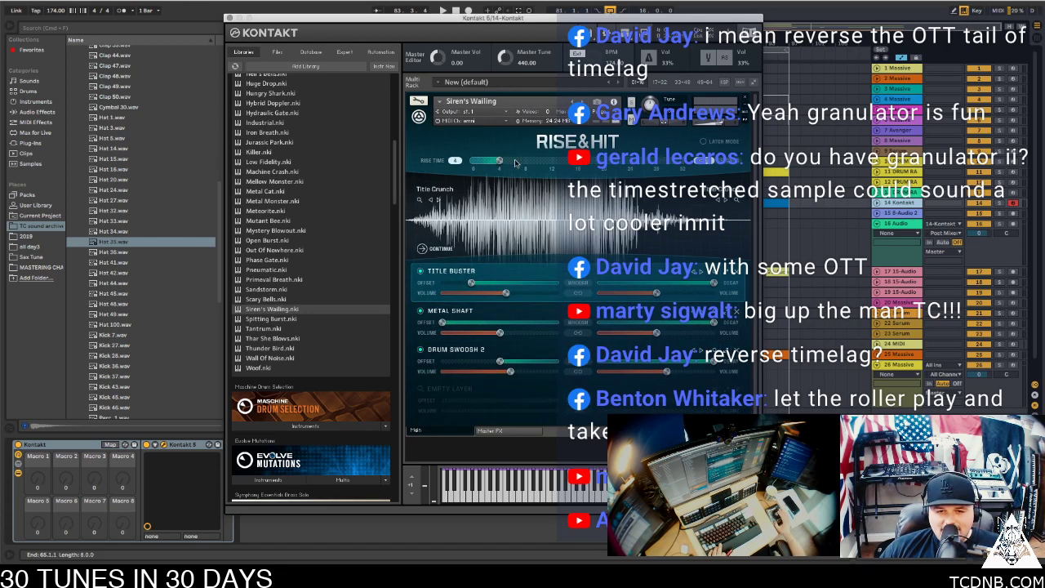
drag(500, 162, 682, 162)
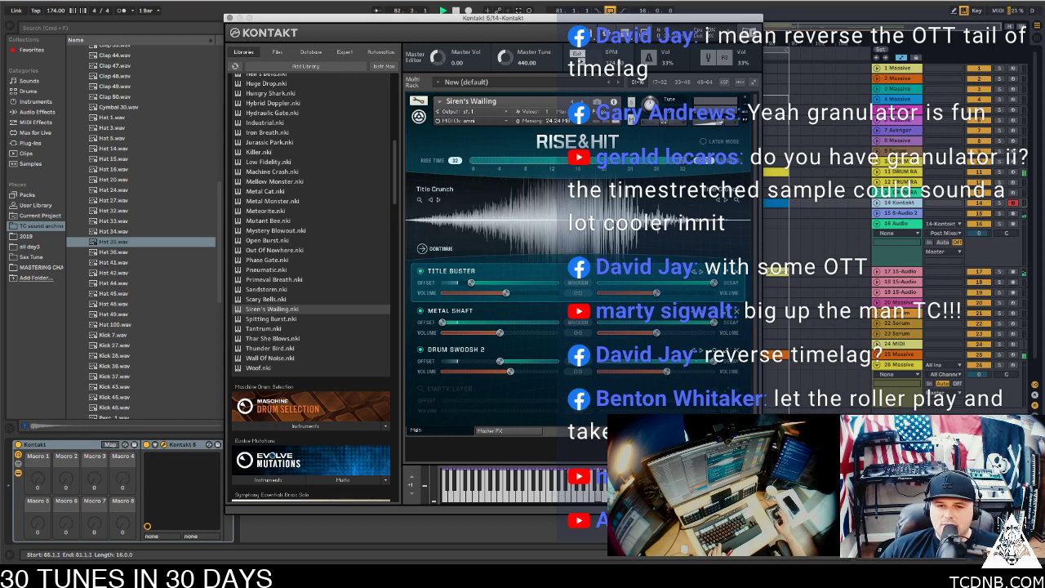
Close the Kontakt window and set the Kontakt track's volume to -9.8 dB
click(230, 17)
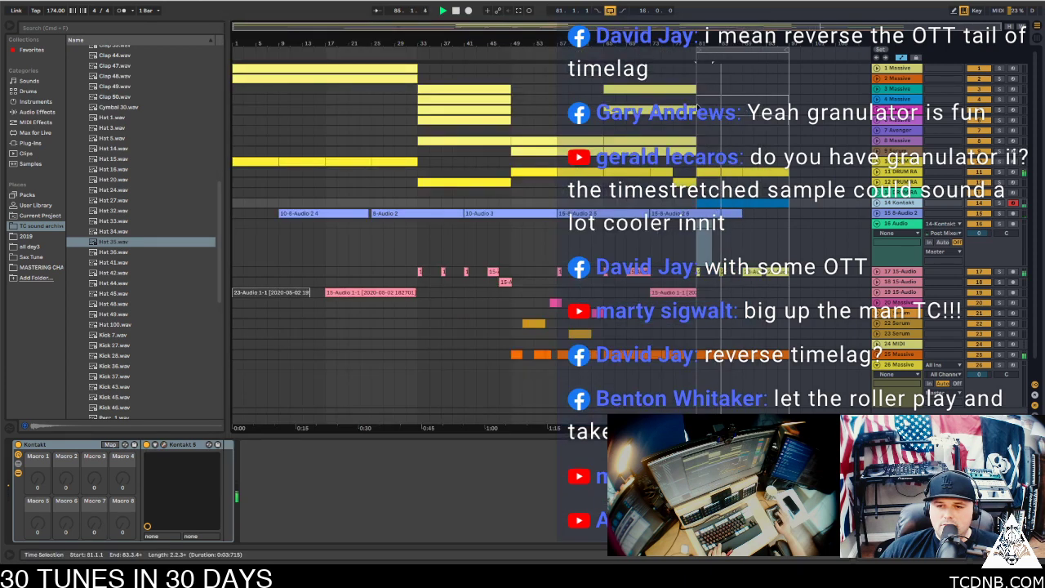
click(878, 203)
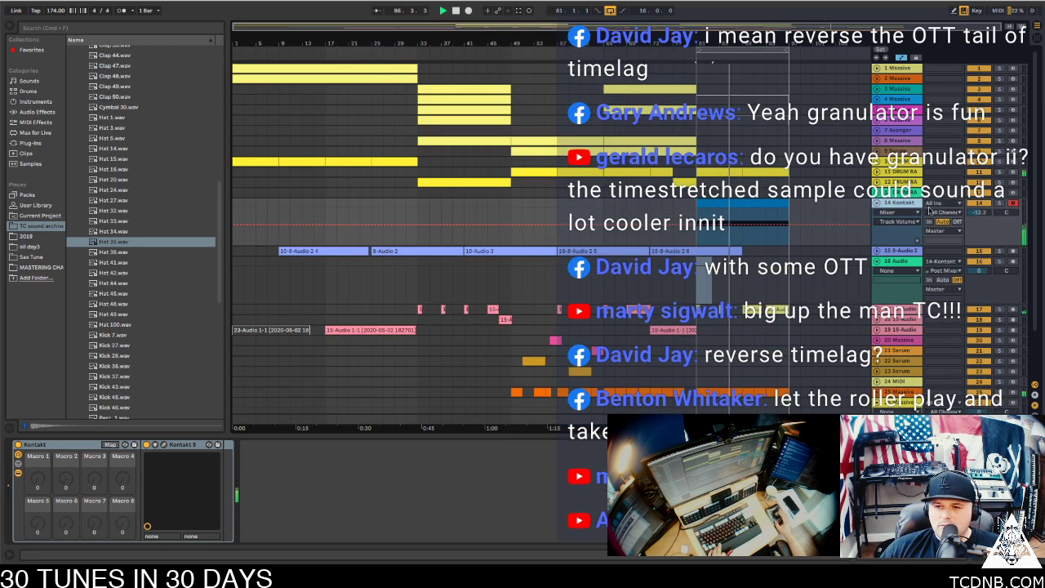
drag(984, 214, 984, 203)
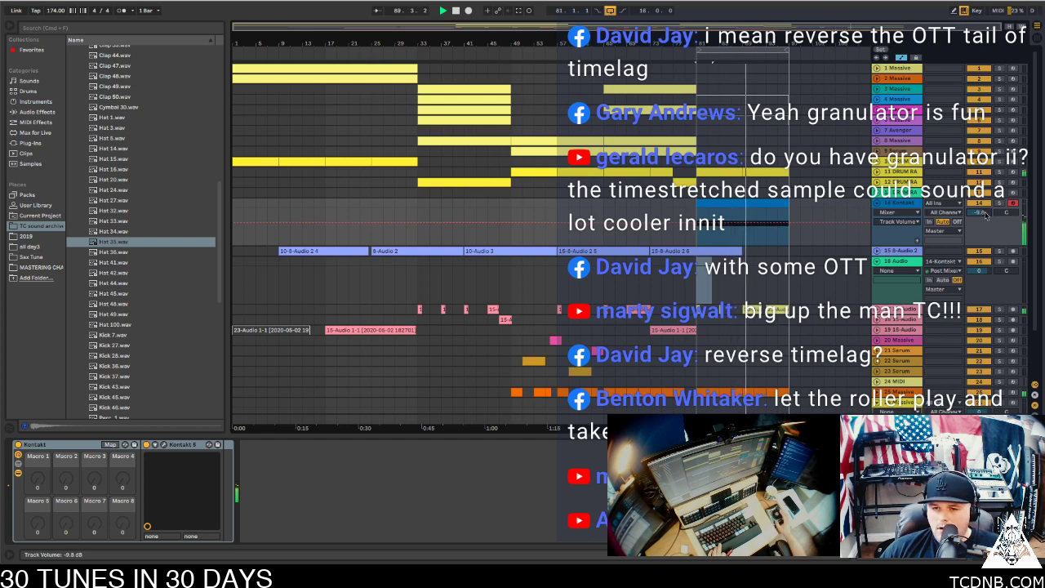
Arm audio track 16 and record the Siren's Wailing riser onto it from bar 81
click(788, 266)
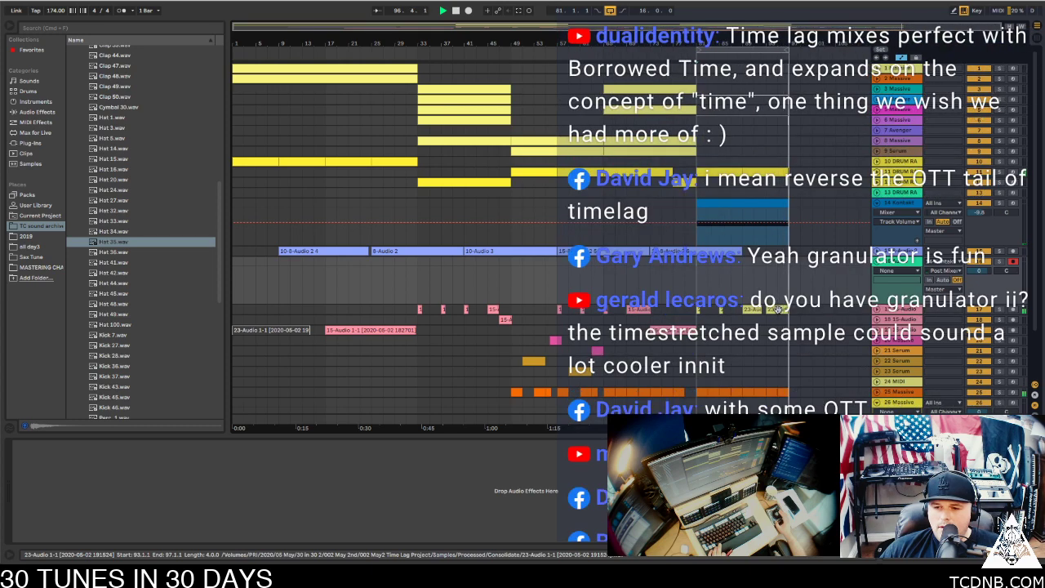
key(space)
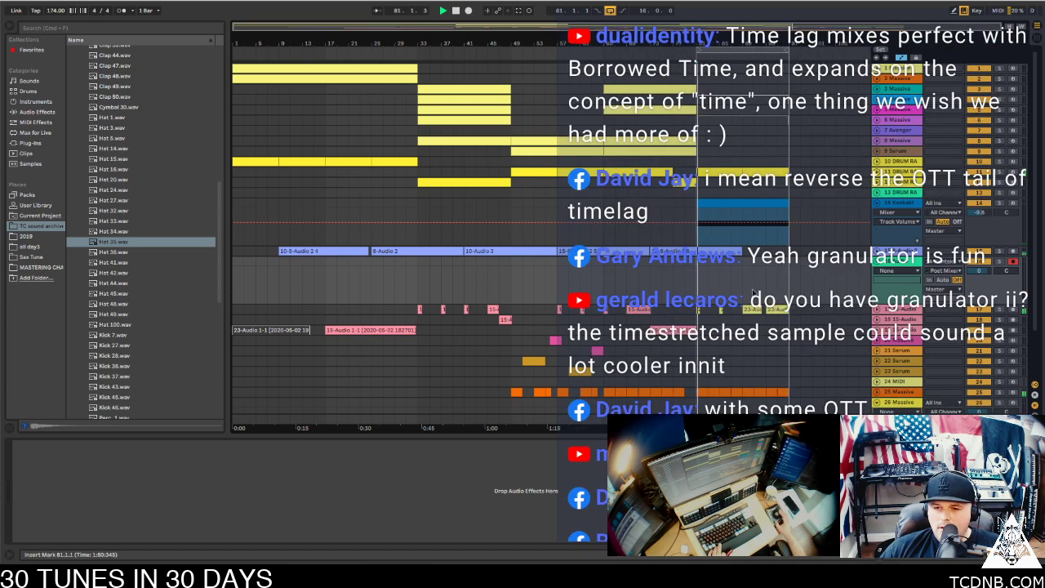
click(468, 10)
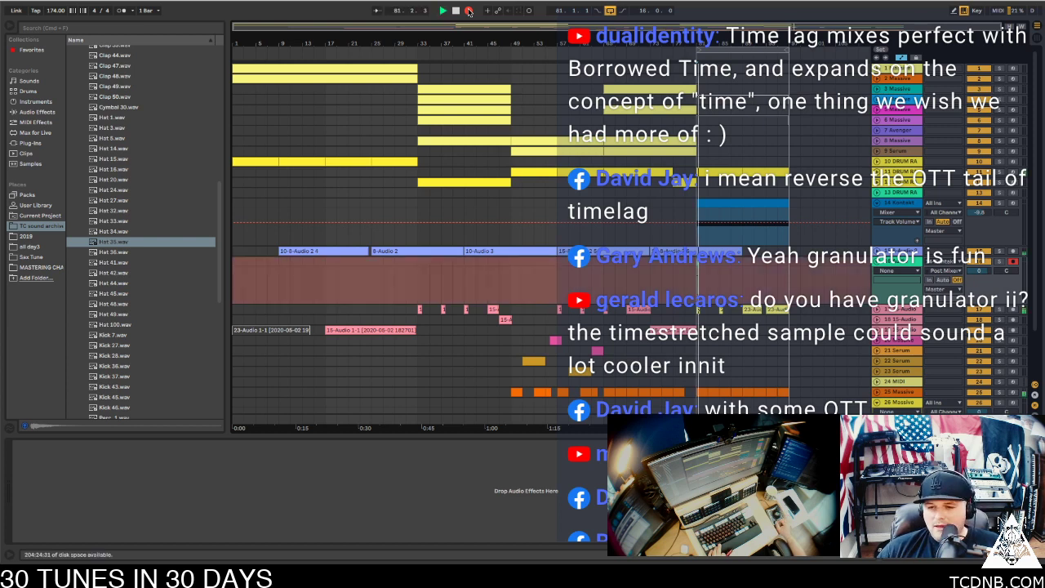
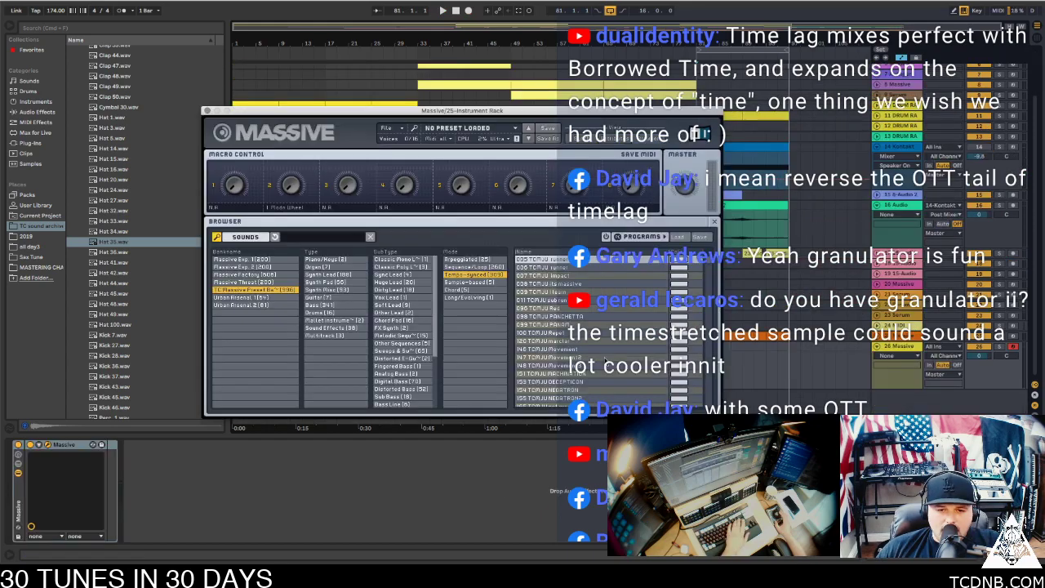
Load preset 881 from the tempo-synced TC Massive presets on track 26 and set the track's volume to -12.5 dB
scroll(624, 292, down, 10)
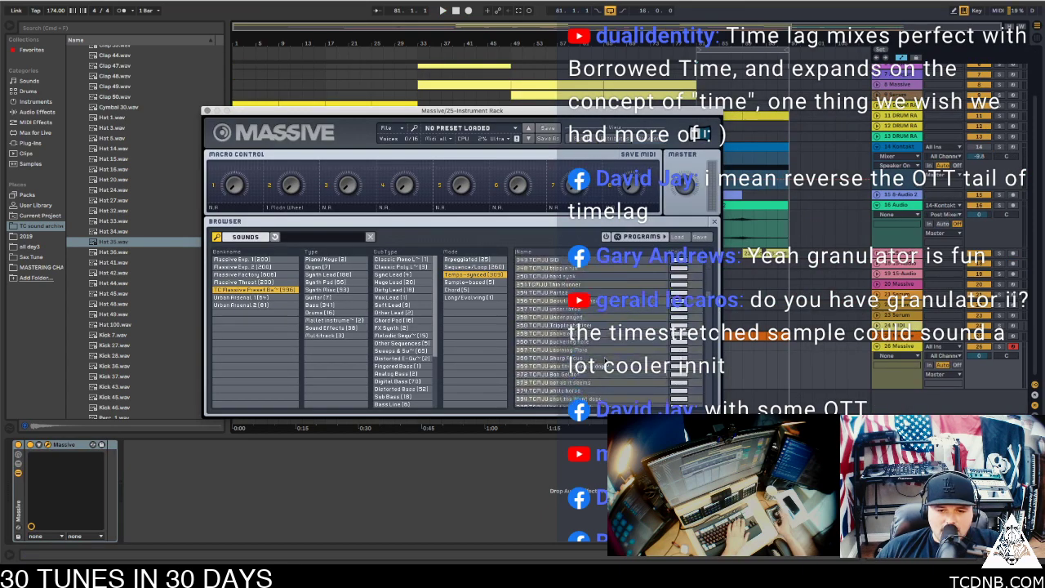
scroll(623, 293, down, 15)
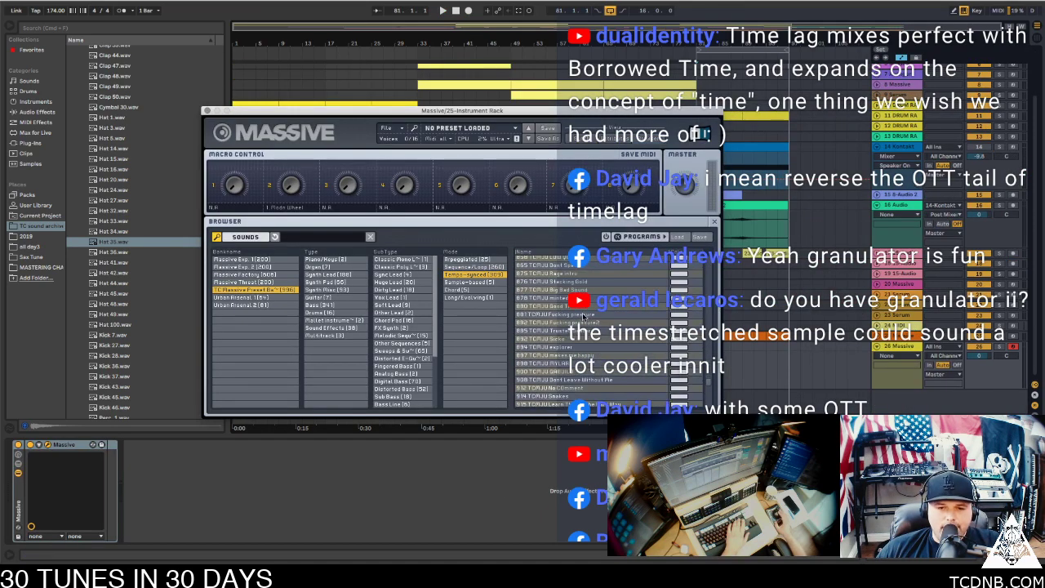
click(583, 315)
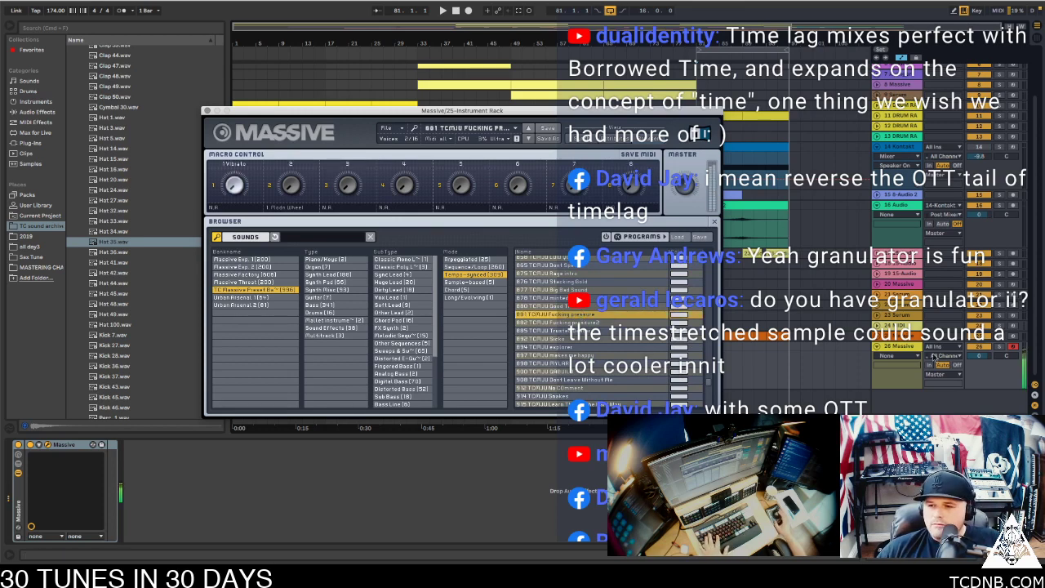
key(z)
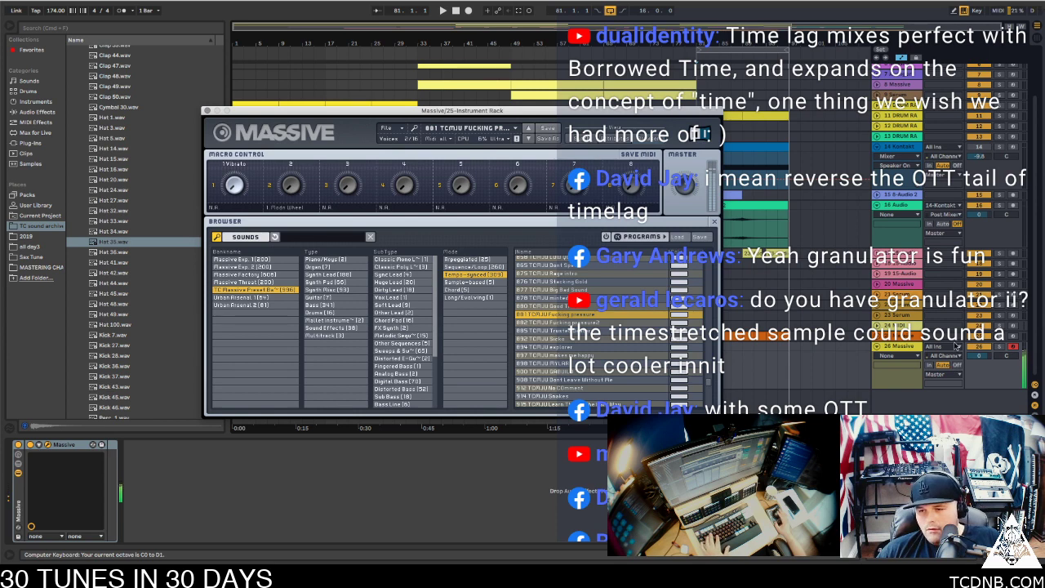
click(983, 356)
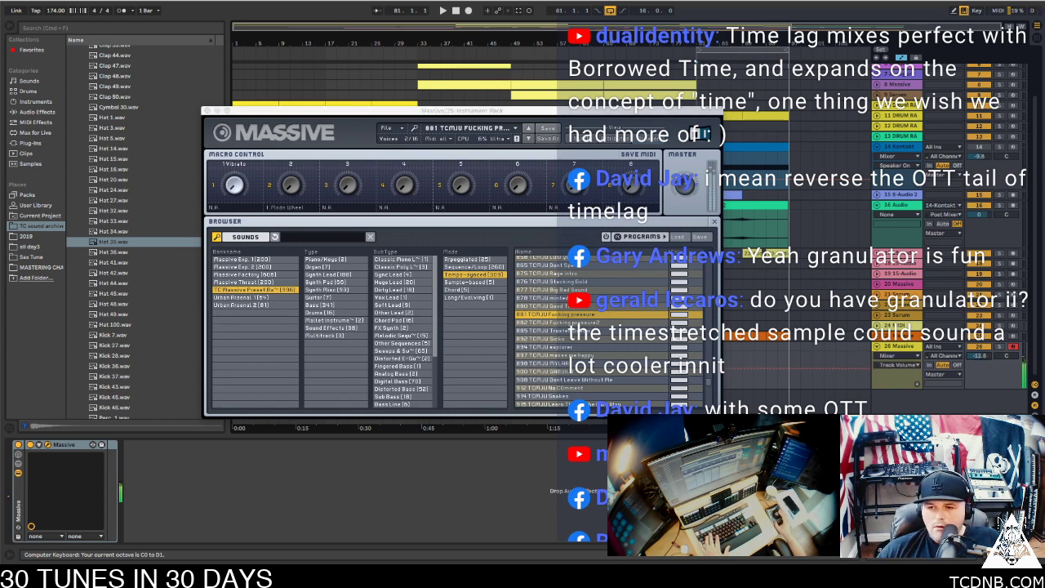
Audition the presets that follow in Massive's list and load 894 TCMJU explorer
click(590, 323)
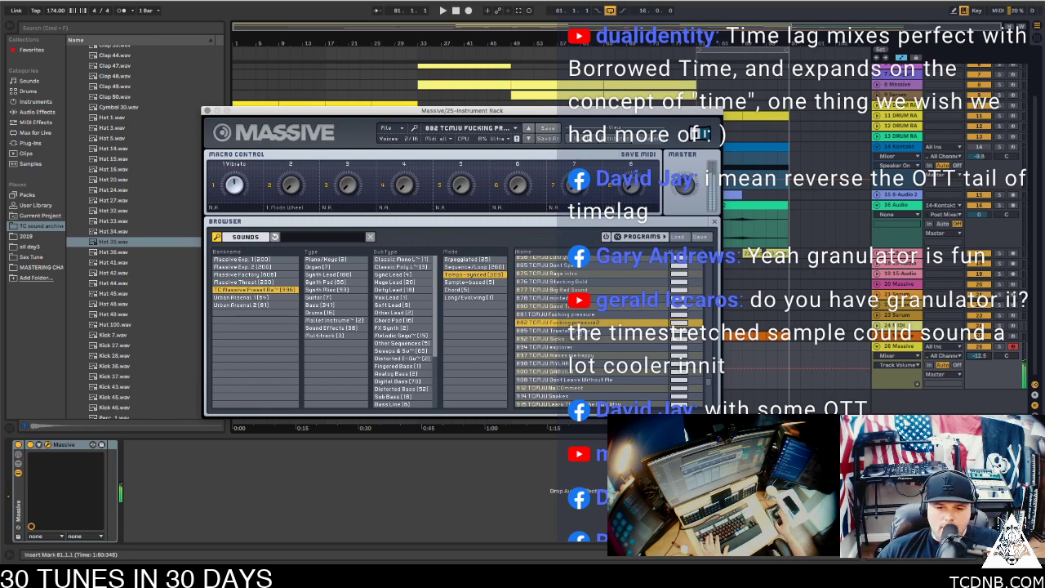
click(581, 330)
click(576, 339)
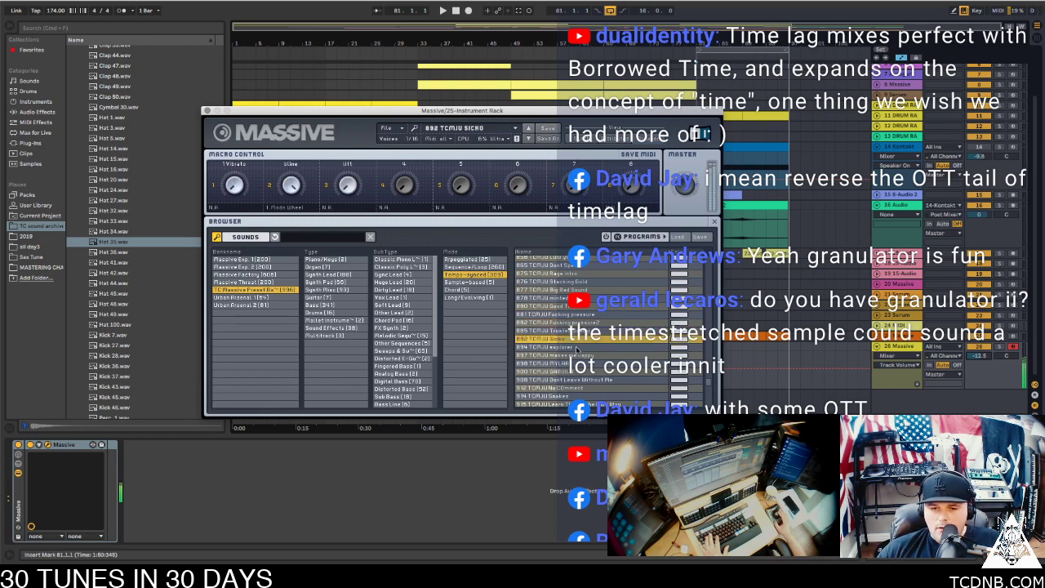
click(577, 348)
click(571, 341)
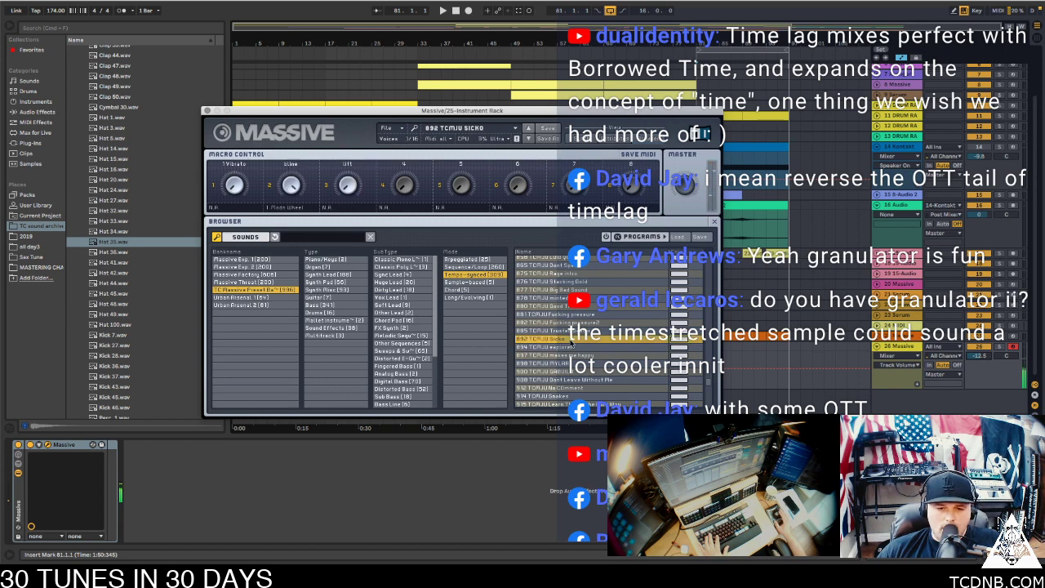
click(569, 348)
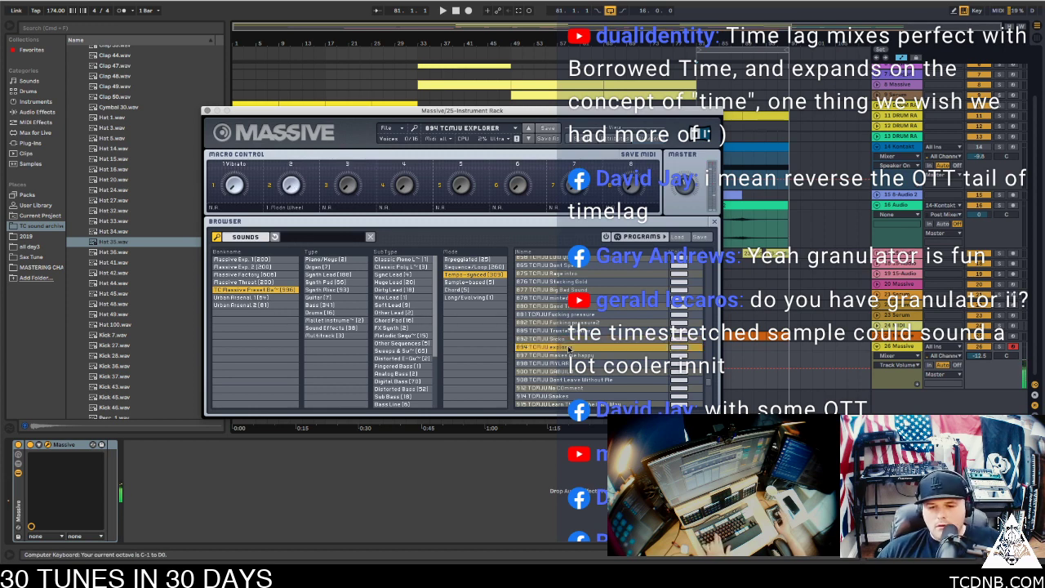
Copy the Serum clip from track 9 onto Massive track 26 at bar 81 and play it in the arrangement
drag(653, 110, 483, 70)
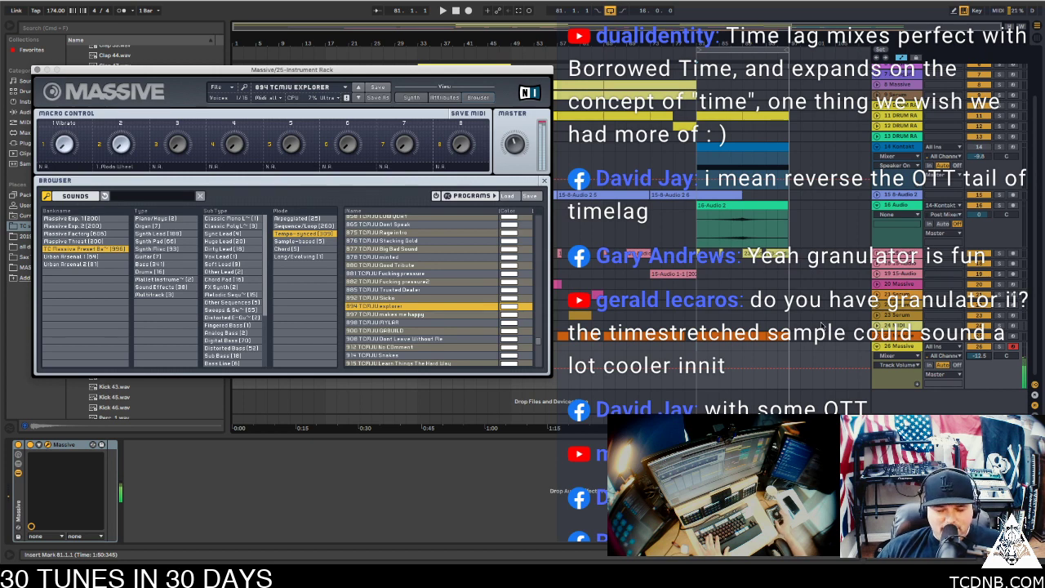
click(713, 112)
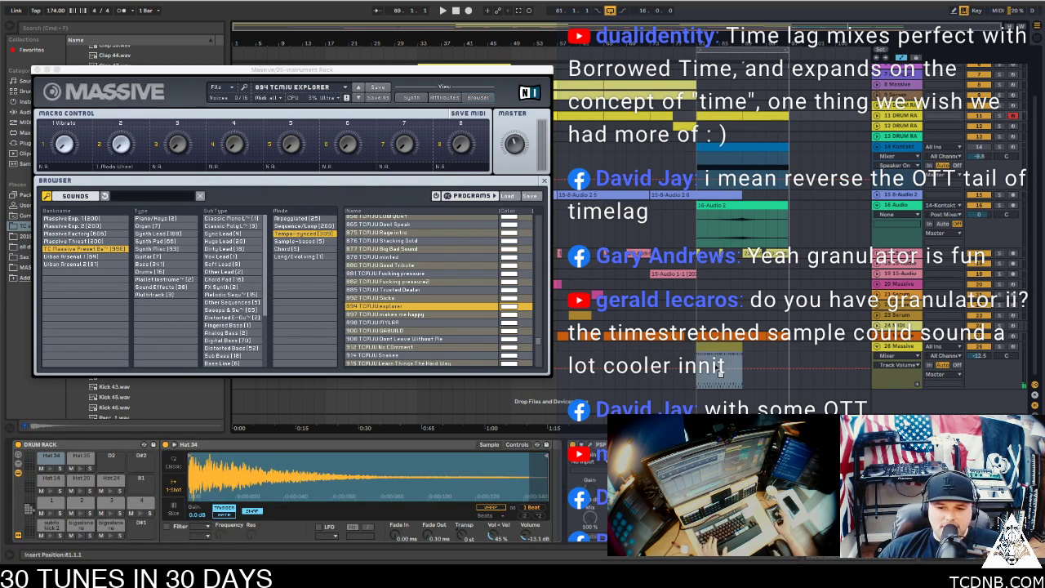
click(716, 115)
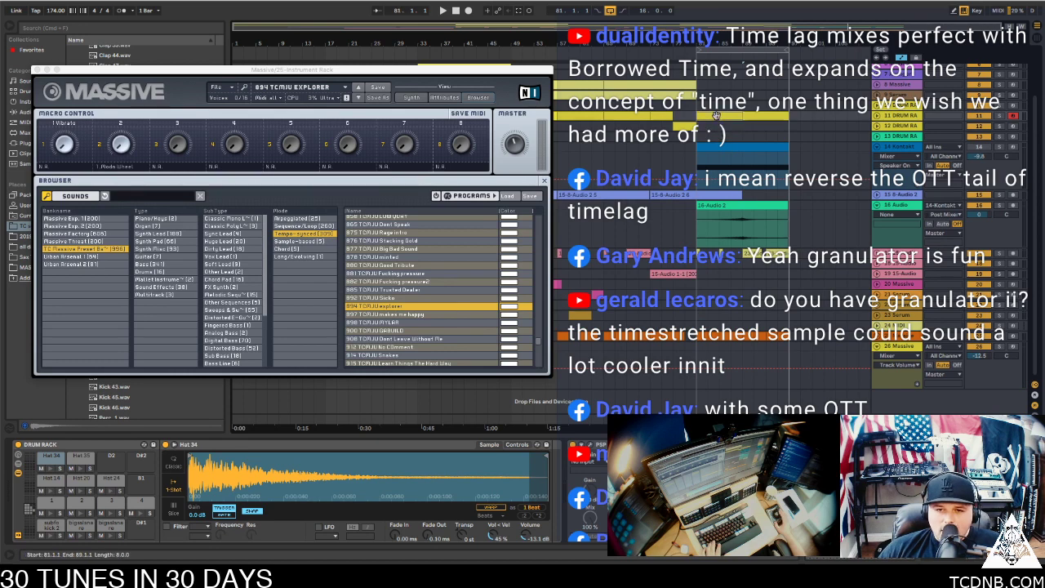
click(618, 95)
click(719, 352)
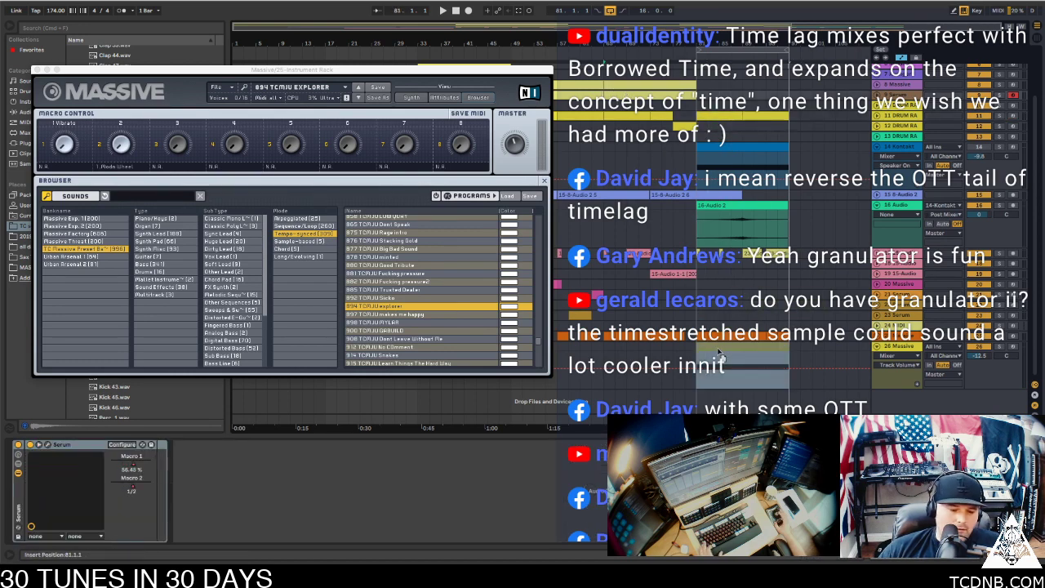
click(717, 349)
key(space)
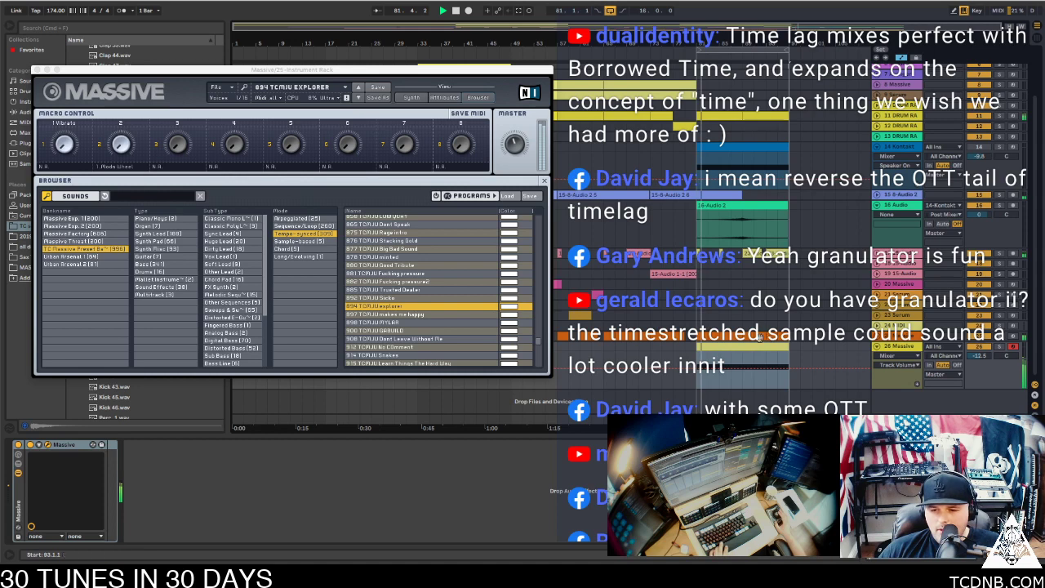
Inspect the notes of the new Massive clip, closing the synth window and the clip editor
double_click(731, 348)
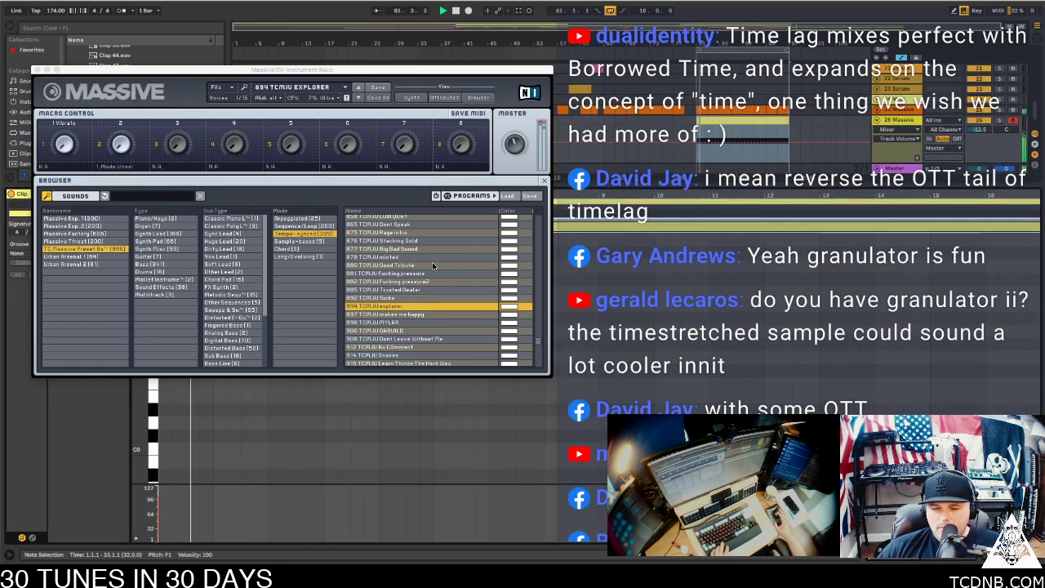
click(37, 70)
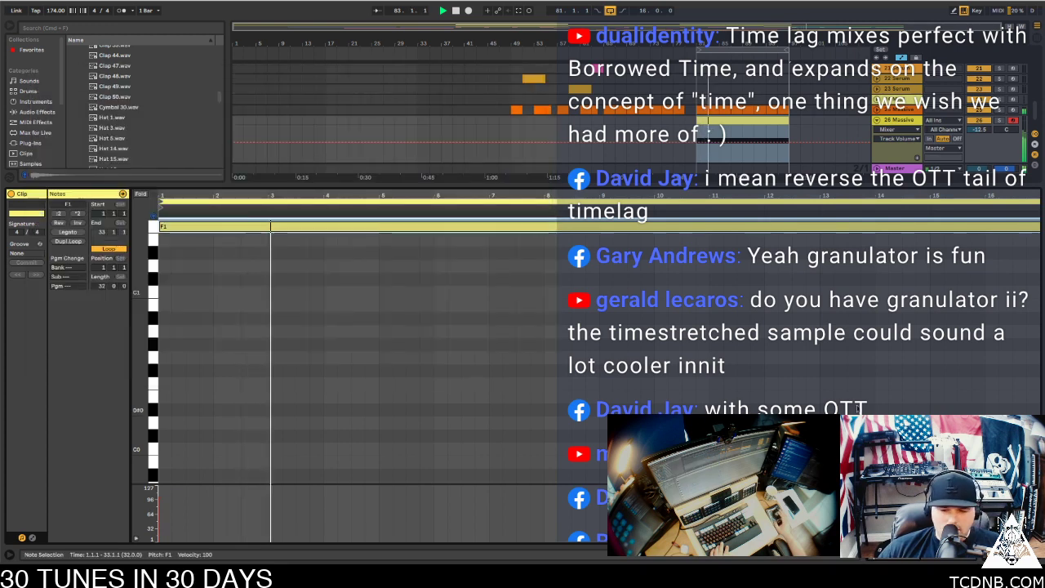
key(super+alt+l)
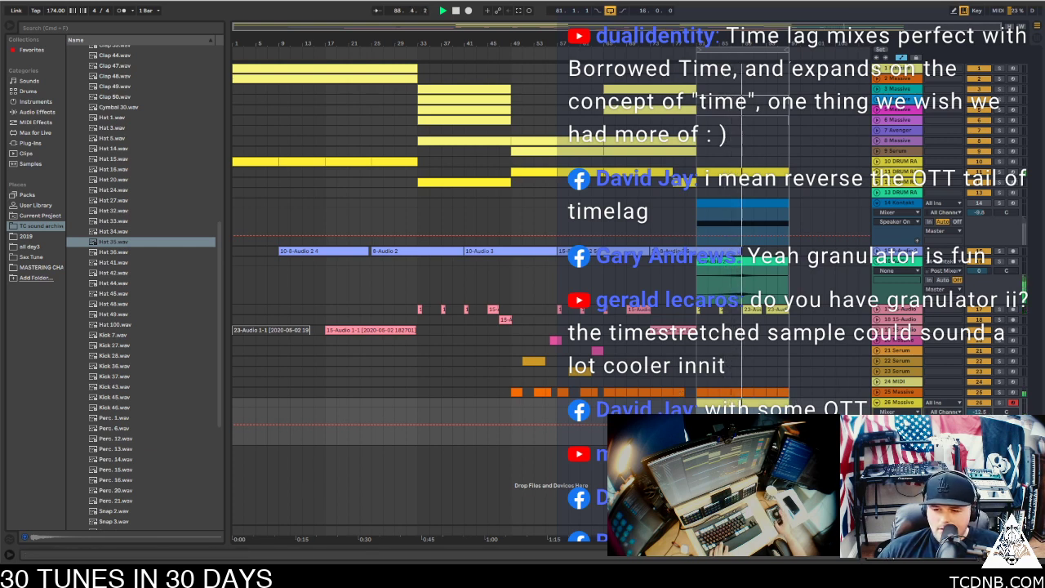
Lower track 26's volume to -14.8 dB and extend the loop to span bars 49 to 97 for playback
drag(978, 412, 980, 420)
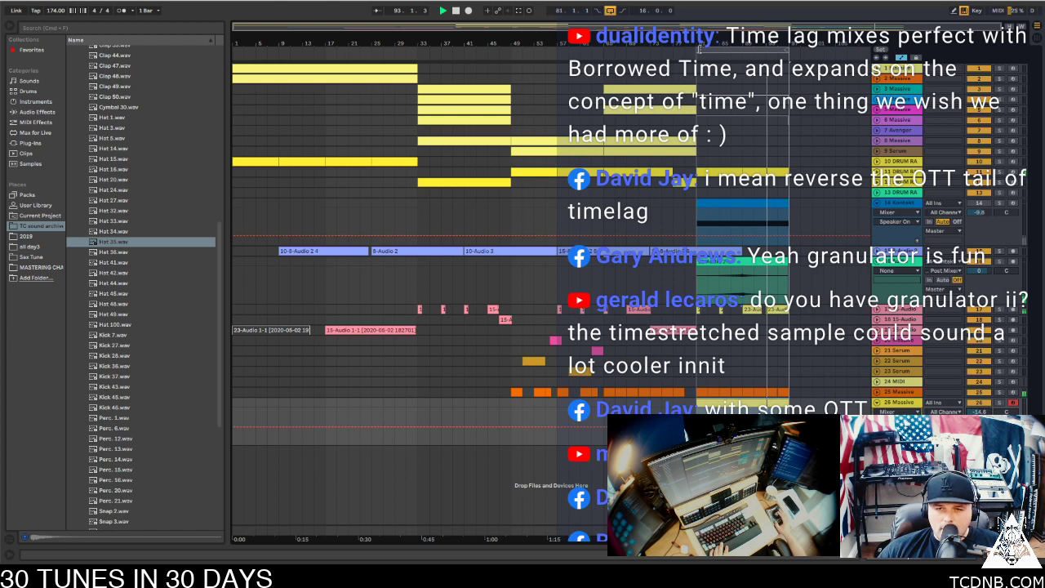
drag(711, 49, 513, 57)
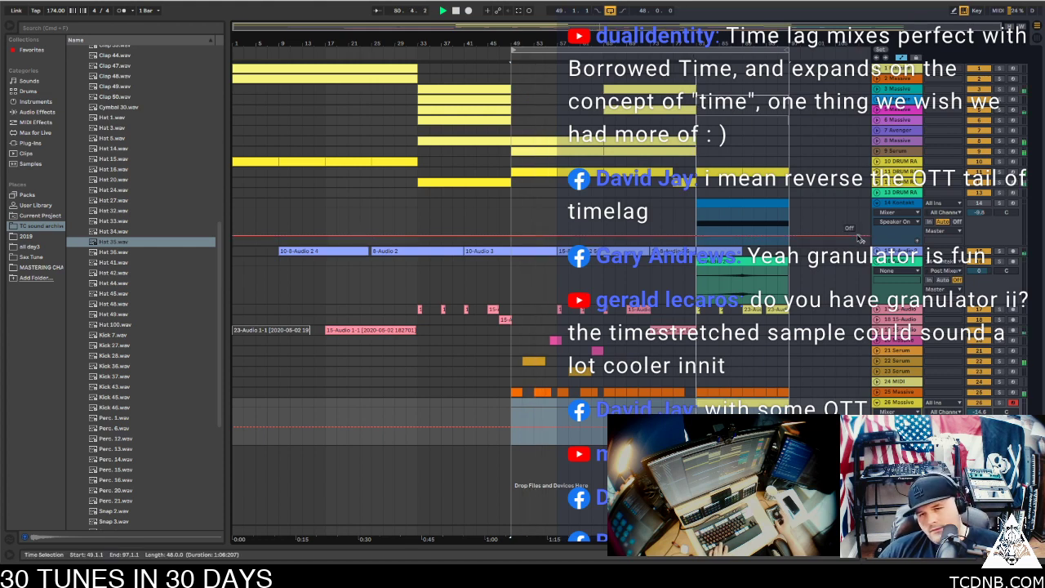
key(space)
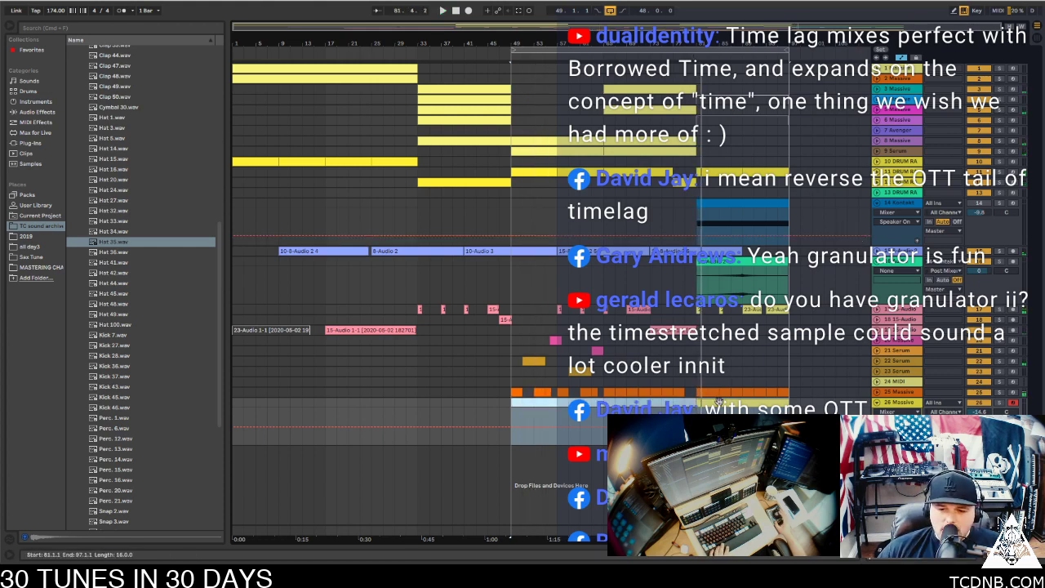
Move the 16-bar Massive clip on track 26 from bar 81 to bar 113, past the end of the arrangement
click(717, 402)
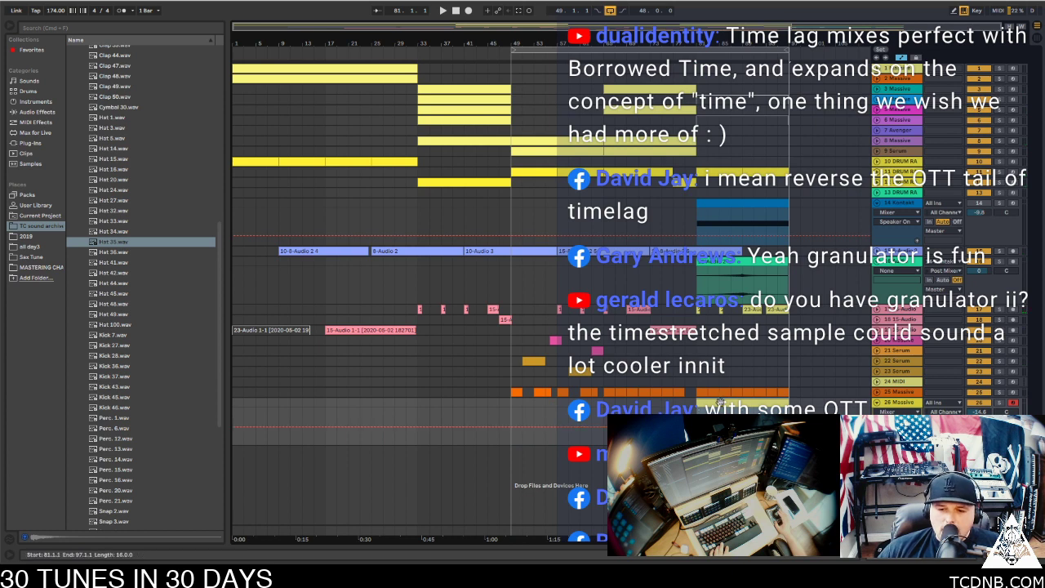
click(809, 406)
drag(809, 402, 809, 402)
key(space)
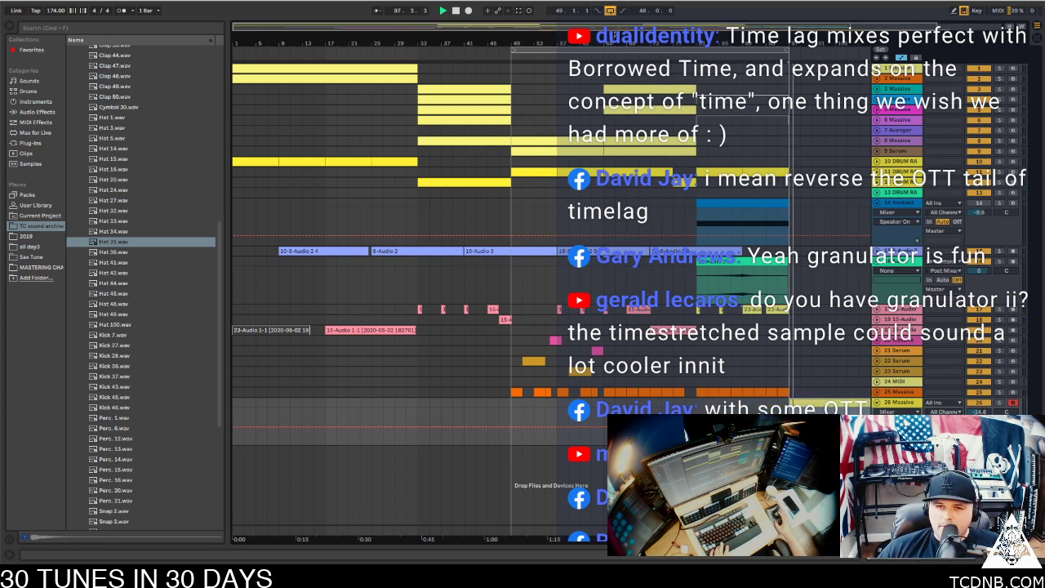
key(minus)
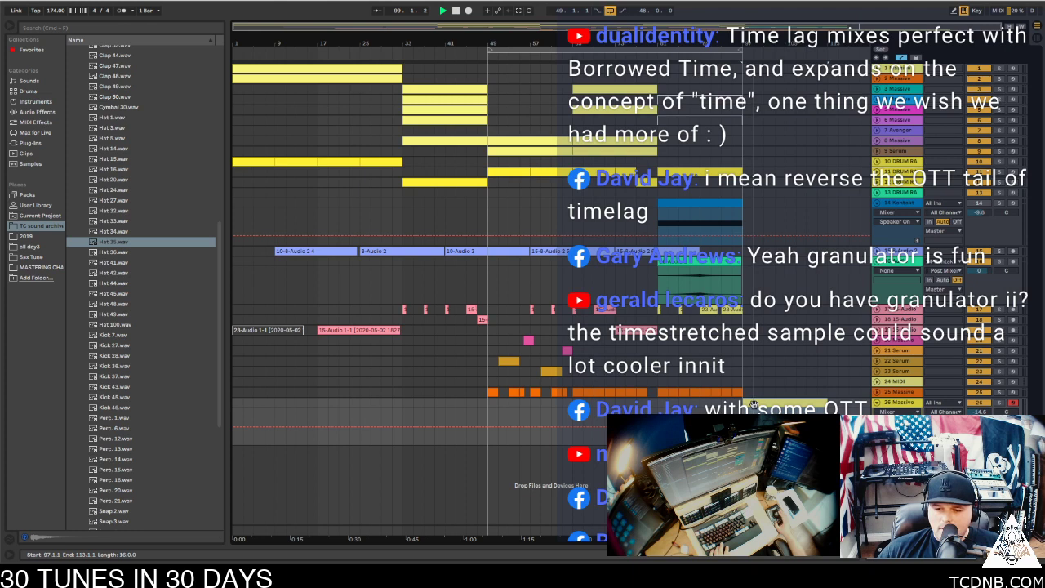
click(840, 402)
drag(840, 402, 840, 402)
key(space)
key(space)
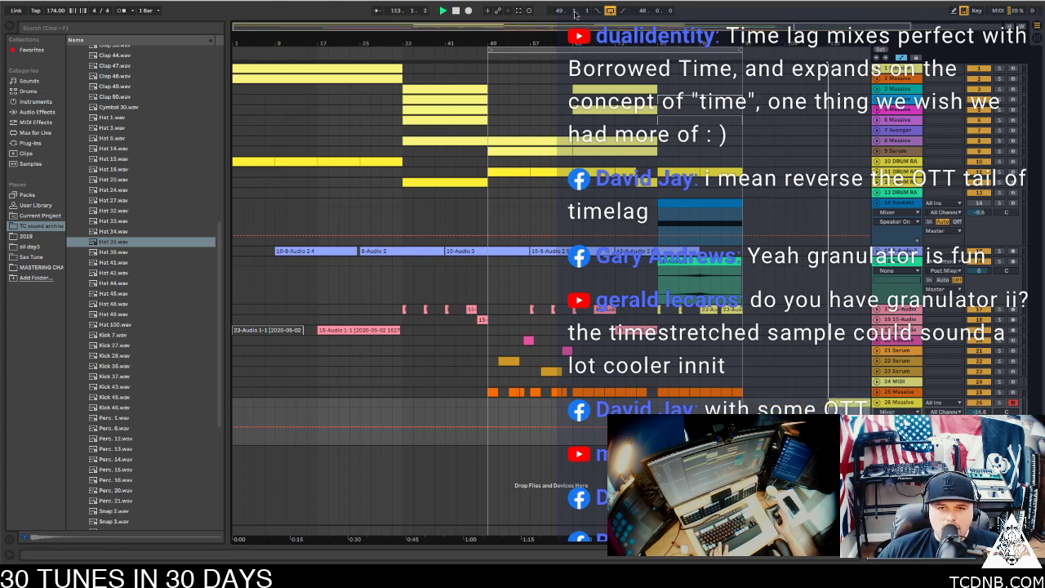
key(minus)
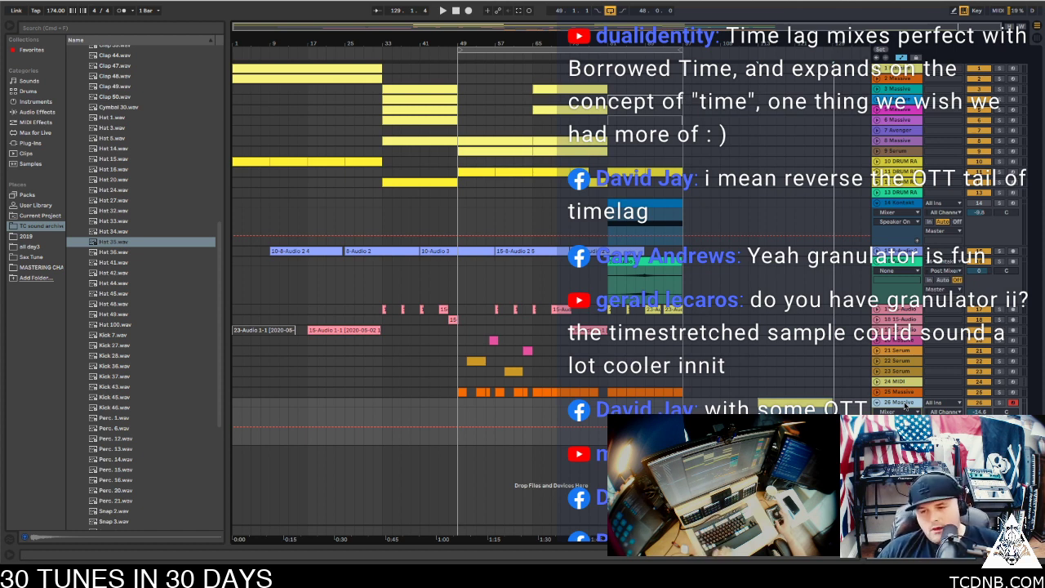
Duplicate Massive track 26, move the copied clip to bar 81 and briefly play it
key(super+d)
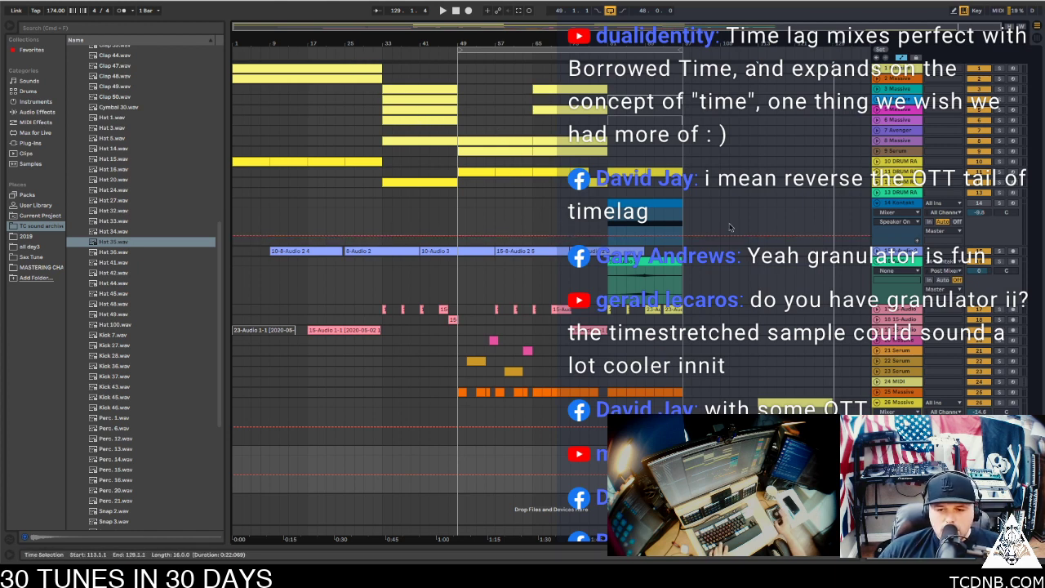
drag(796, 450, 646, 450)
key(space)
key(space)
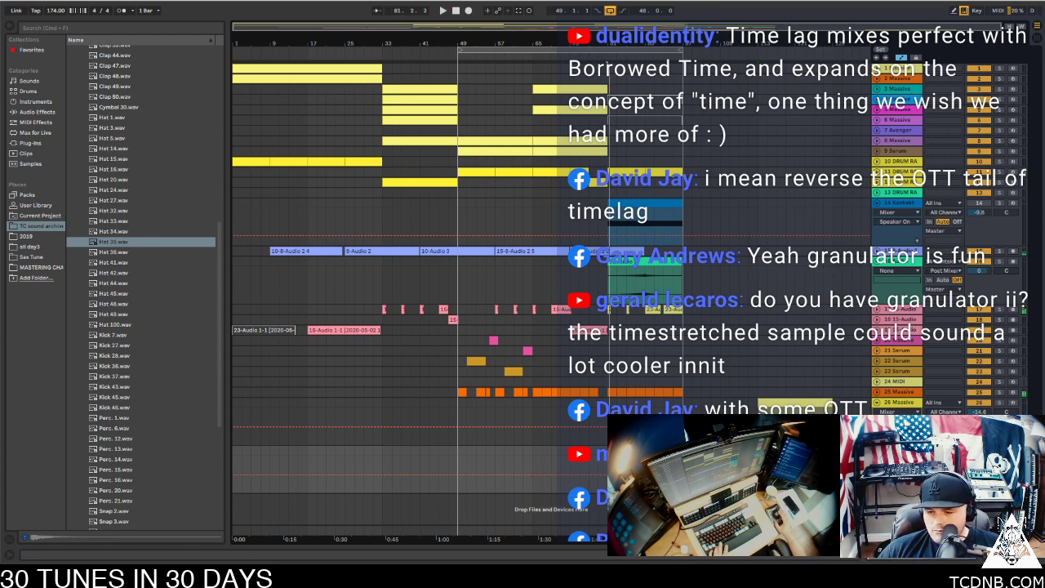
Open the Massive synth on track 27 and bring up its preset browser
key(shift+Tab)
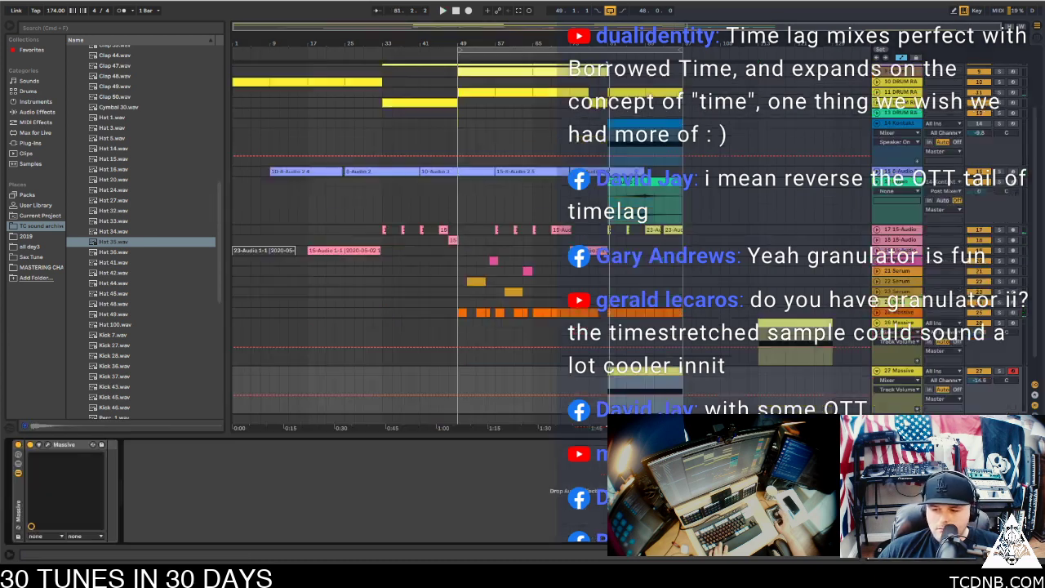
click(49, 445)
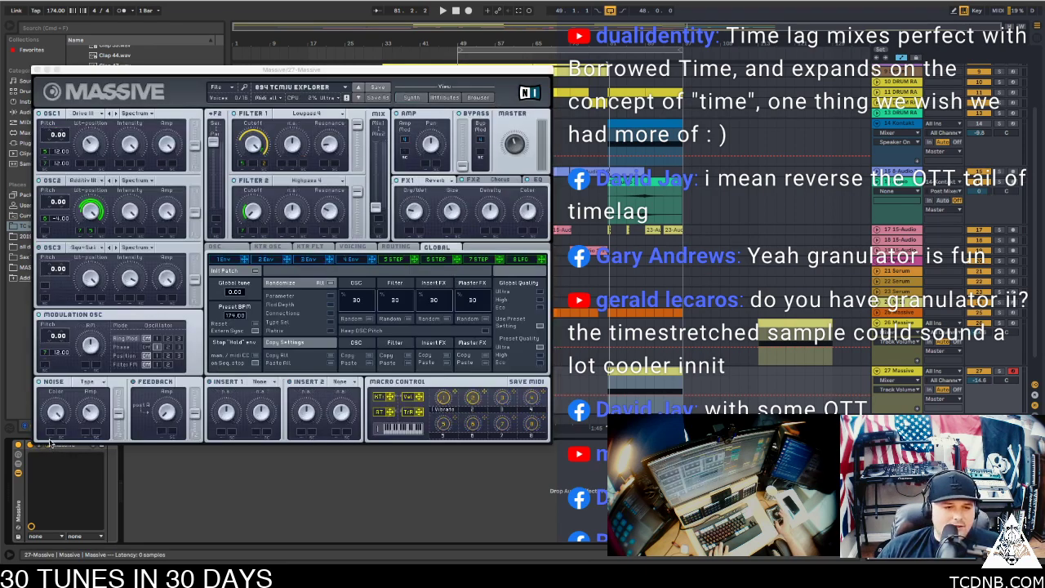
click(294, 88)
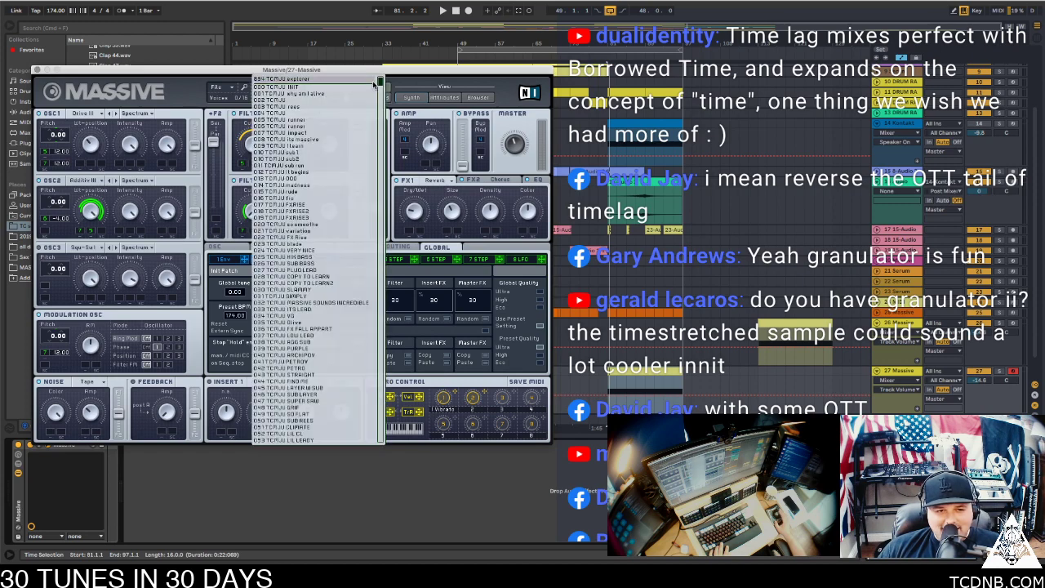
click(442, 81)
click(485, 99)
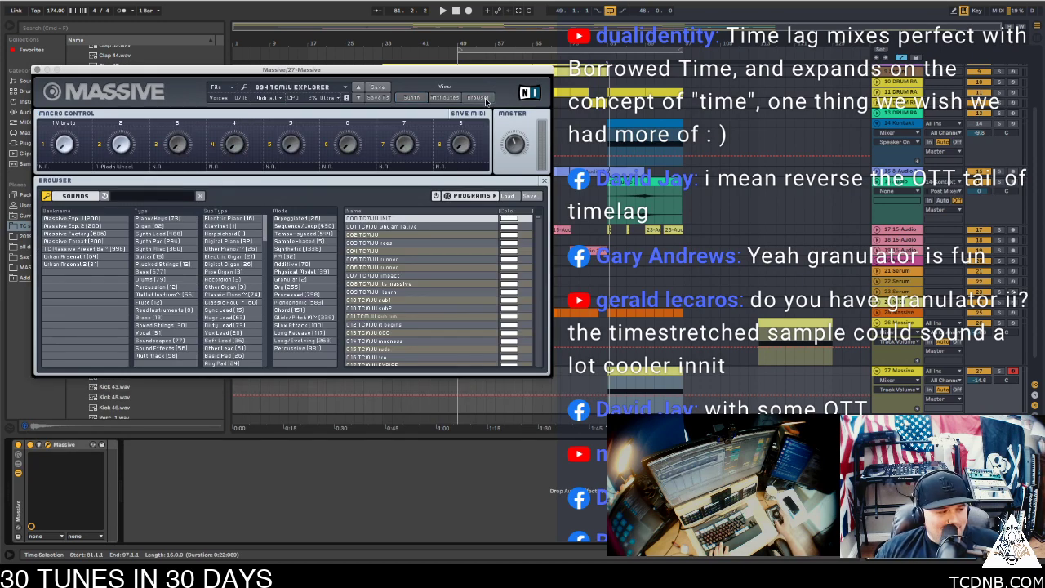
scroll(461, 288, down, 15)
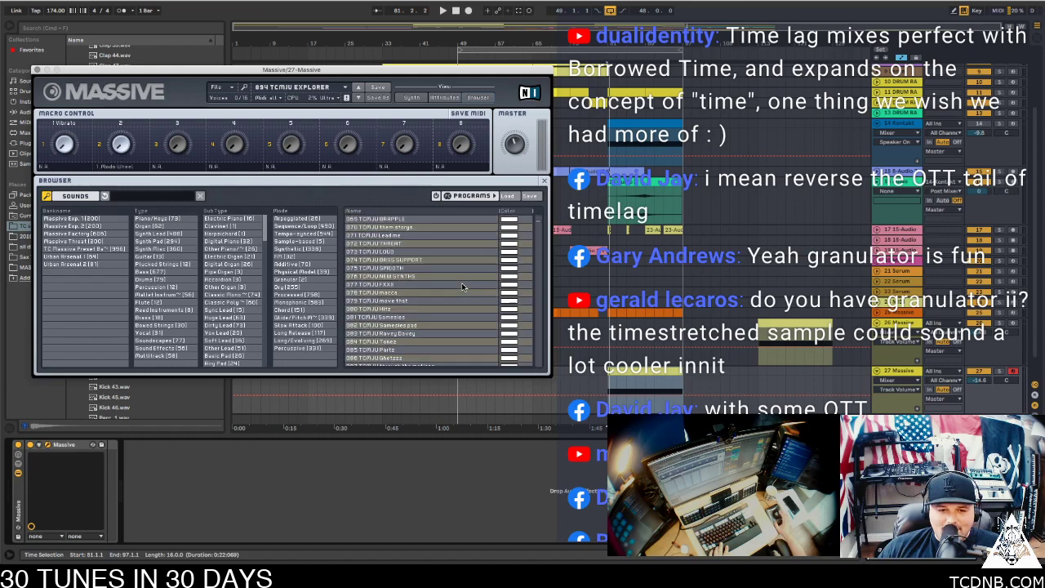
scroll(232, 286, down, 1)
Filter the presets to the TC Massive Preset bank and Tempo-synced mode, and load 875 TCMJU Rage Intro
click(99, 249)
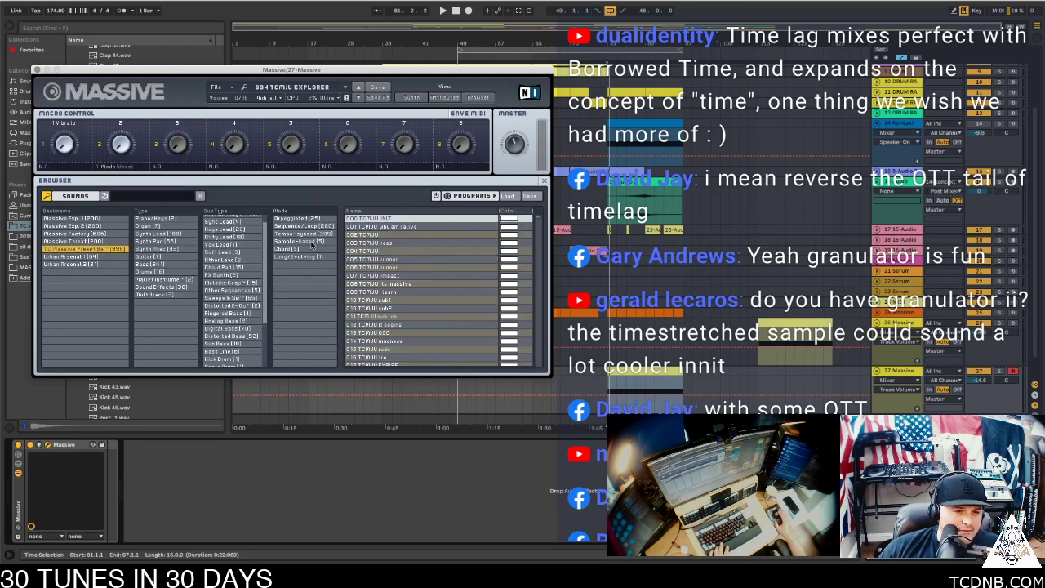
click(316, 235)
drag(539, 221, 539, 337)
click(415, 331)
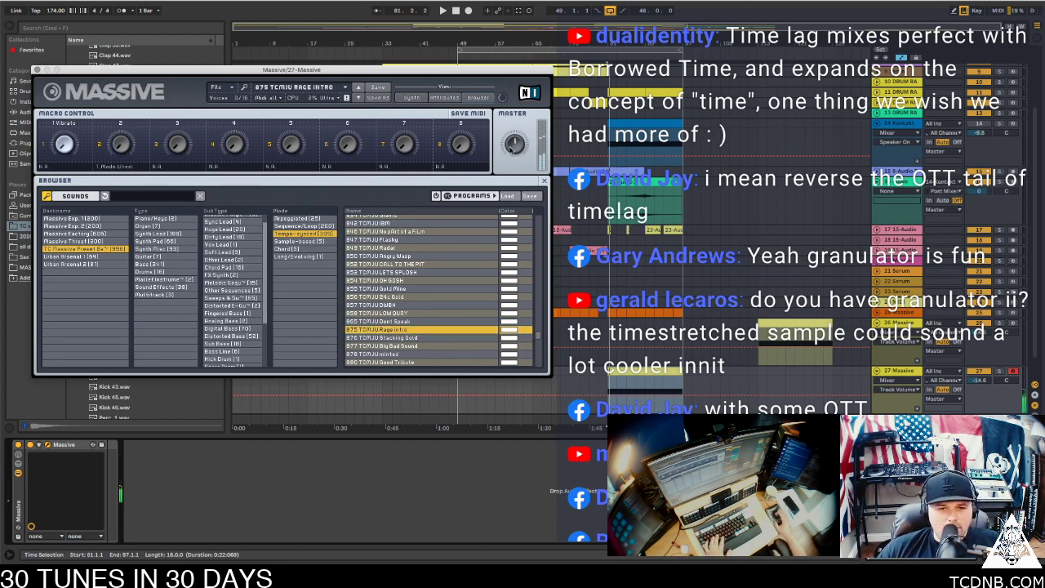
Audition the following tempo-synced presets one after another, ending with 900 TCMJU GABUILD loaded on track 27
click(360, 96)
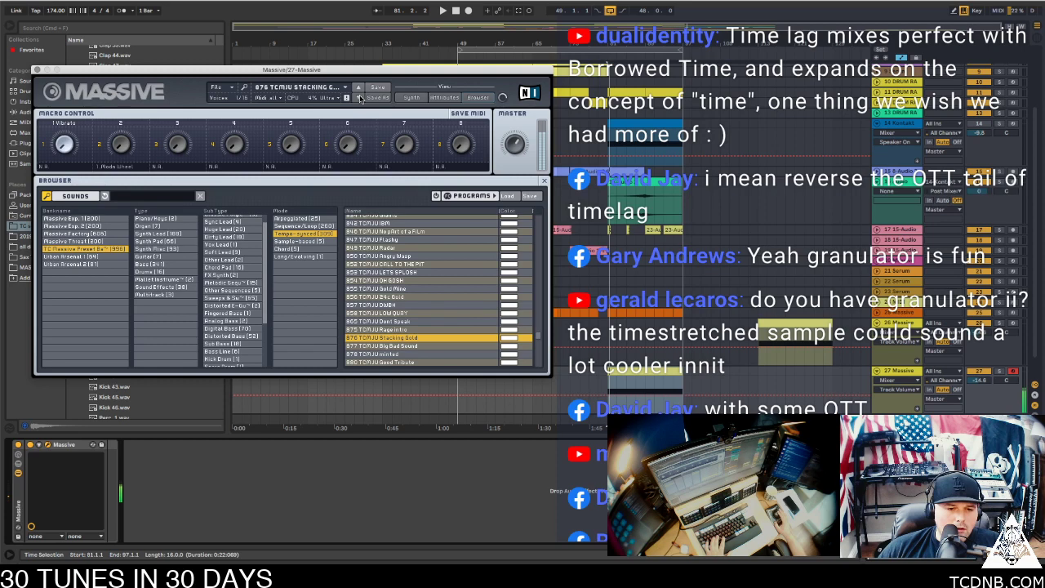
click(361, 97)
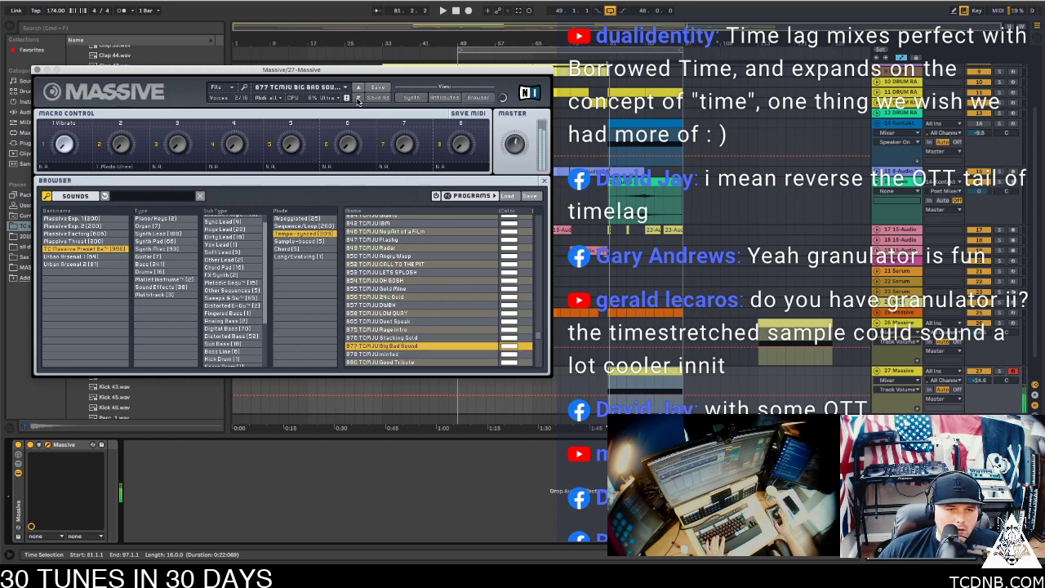
click(357, 97)
click(357, 98)
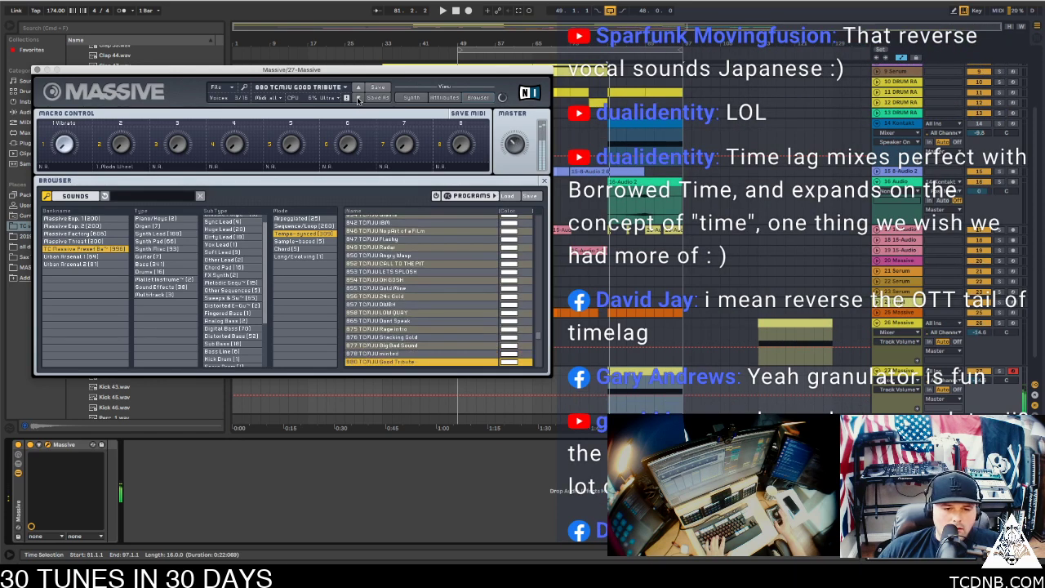
click(358, 98)
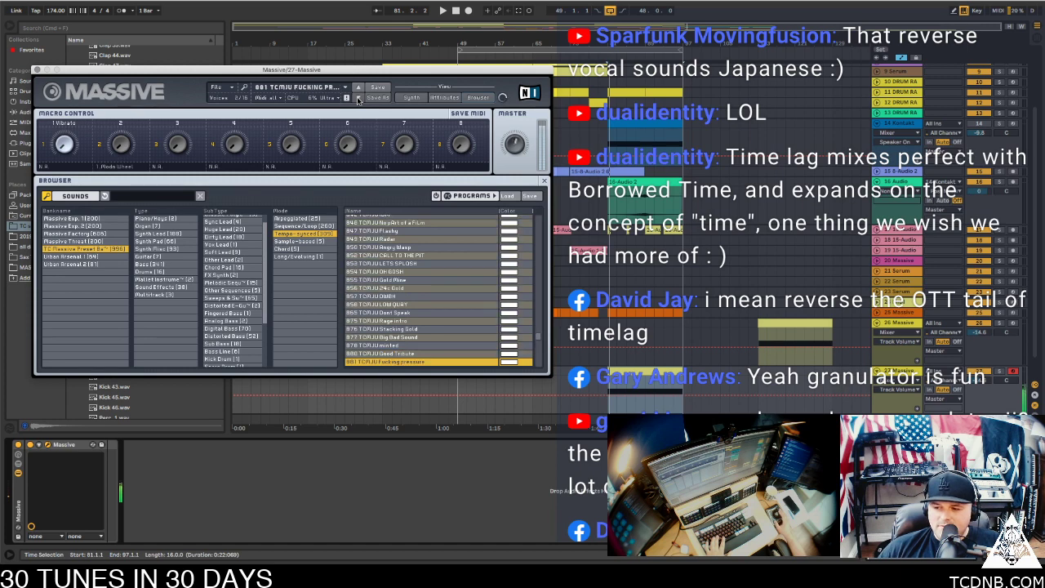
click(358, 98)
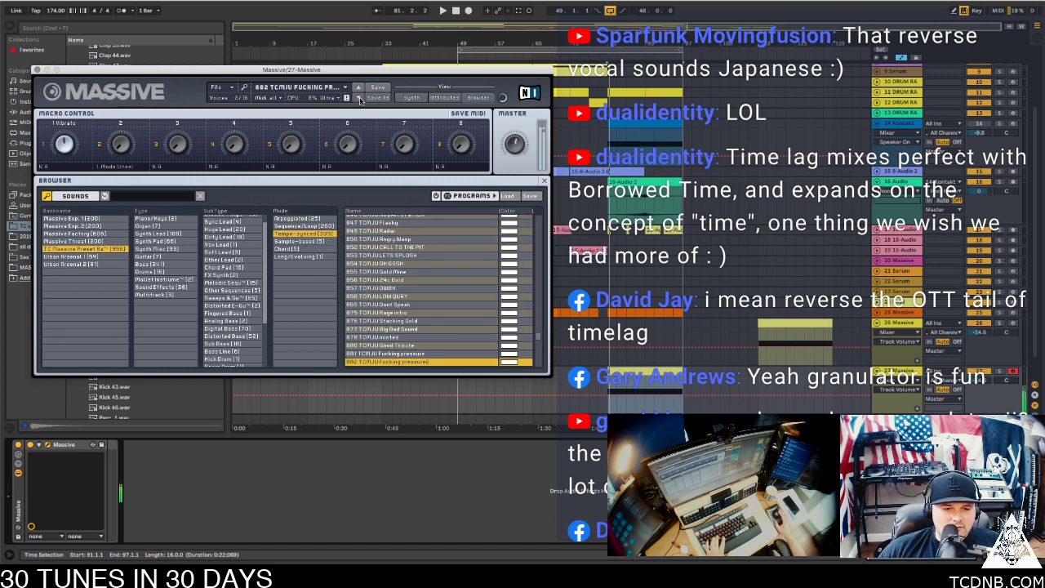
click(358, 98)
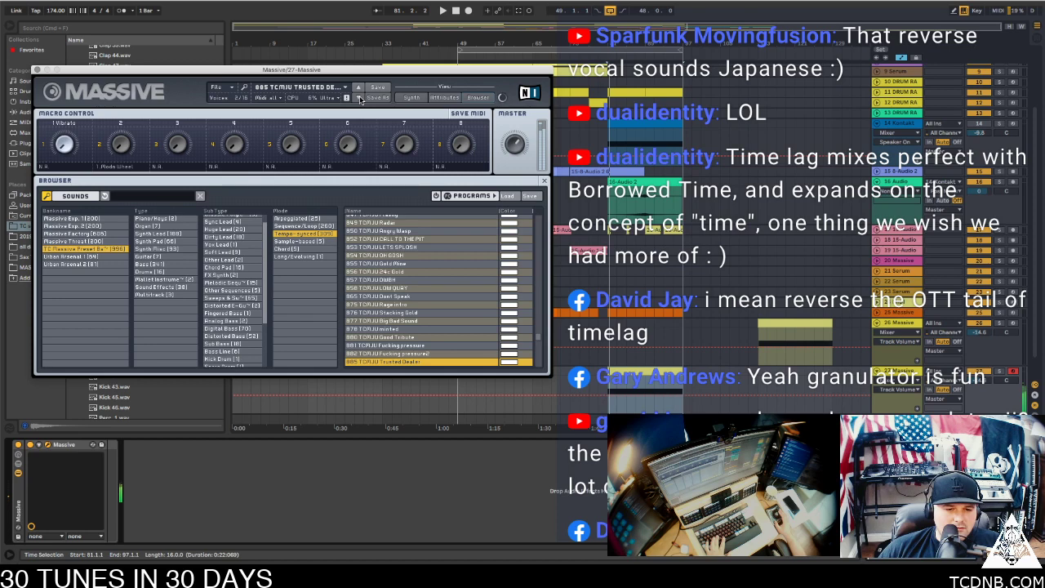
click(357, 98)
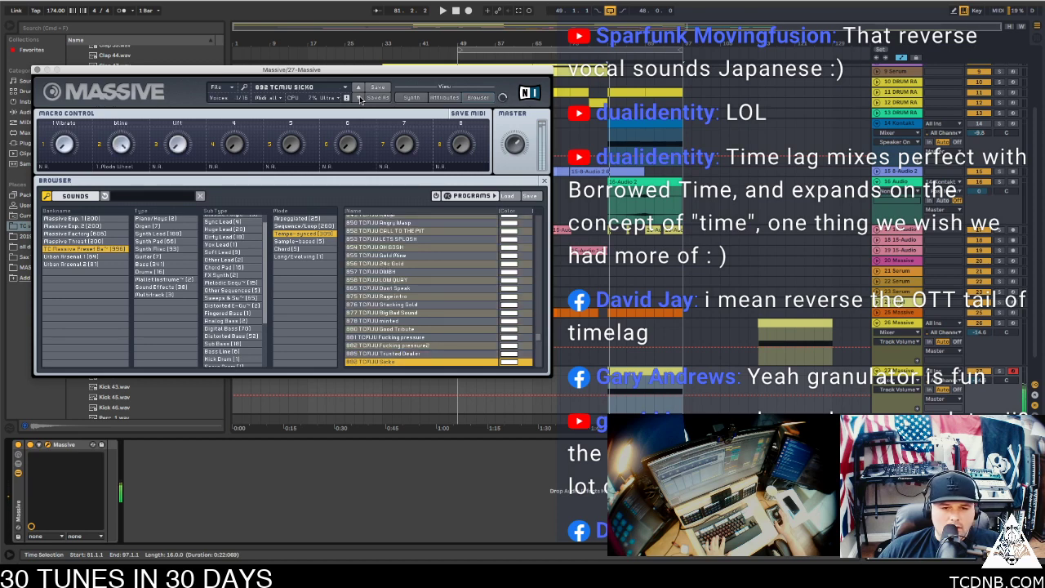
click(358, 98)
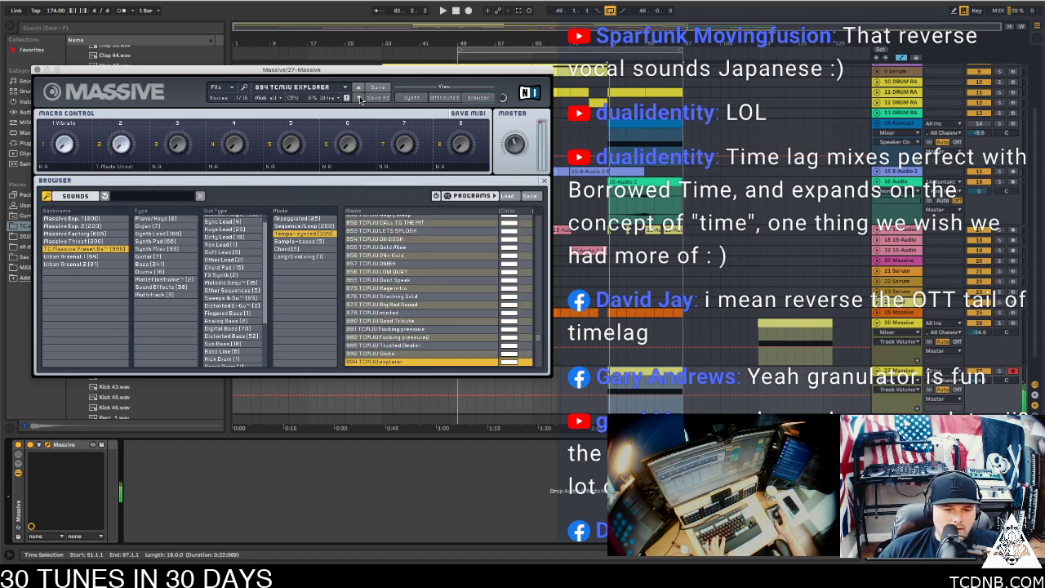
click(357, 98)
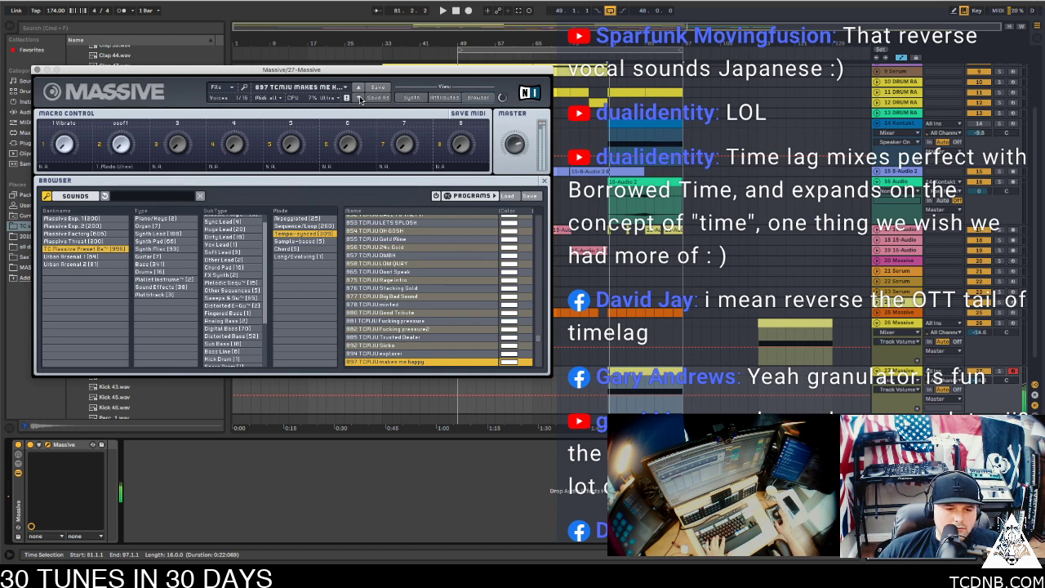
click(358, 98)
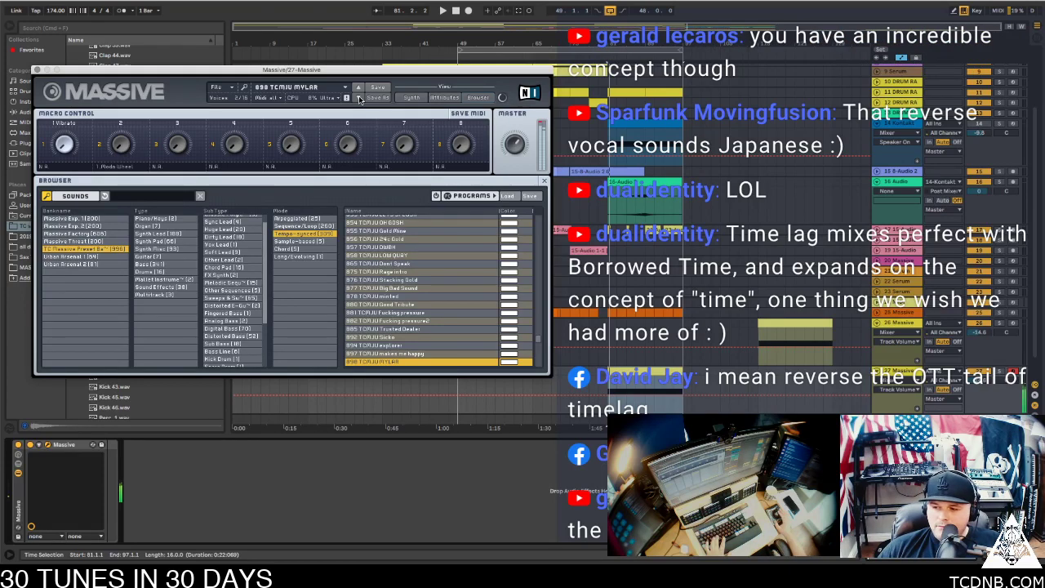
click(358, 98)
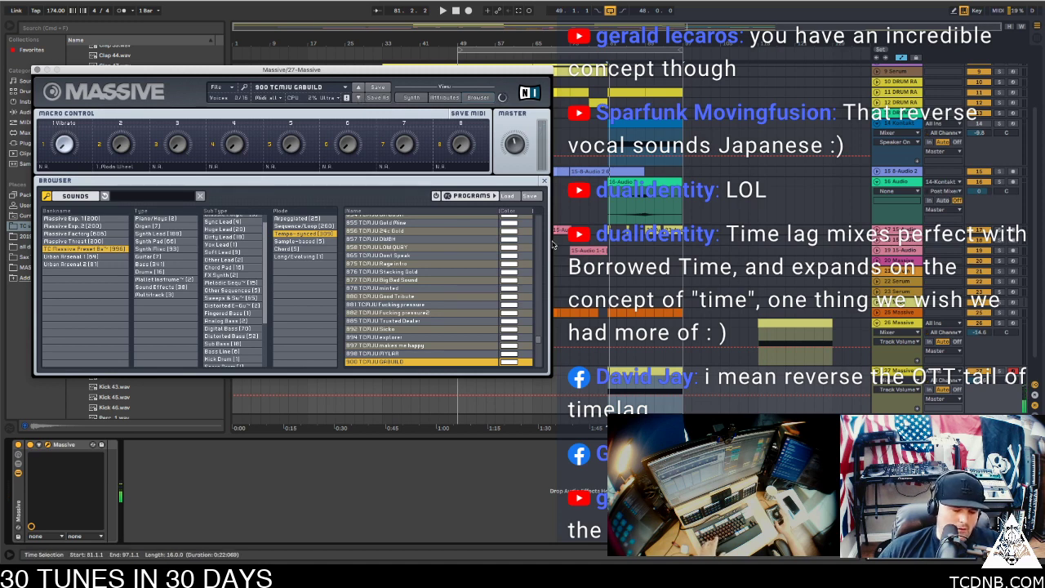
Lower the computer keyboard octave to C0–D1, inspect the notes of track 27's clip and play it from bar 81
key(z)
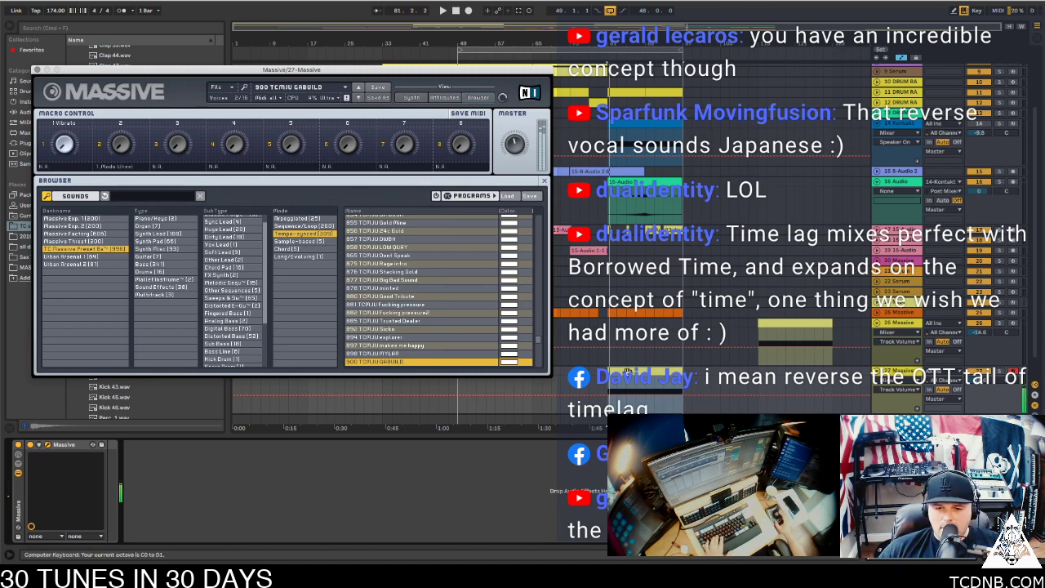
click(627, 371)
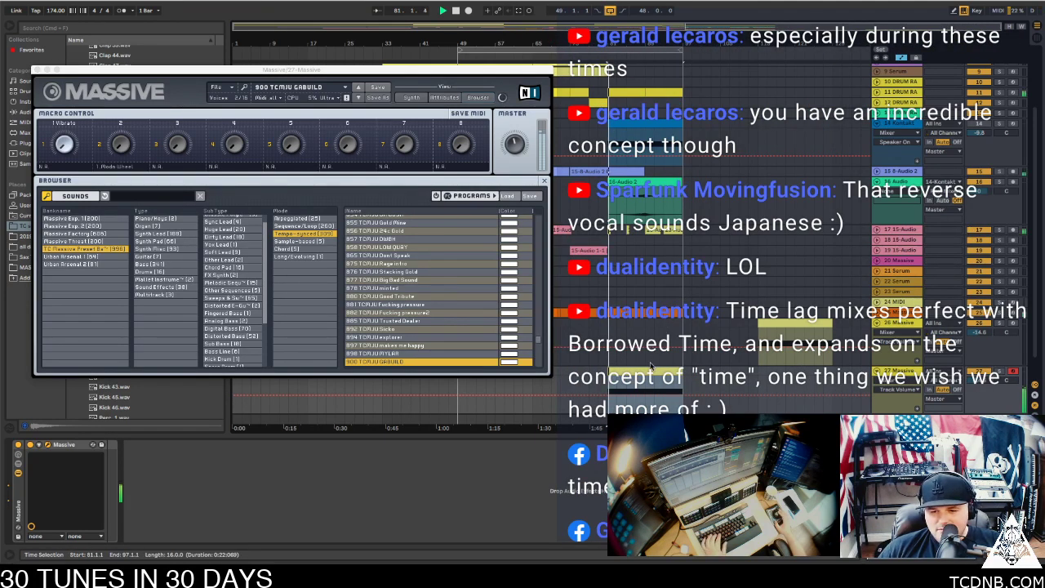
double_click(626, 371)
click(588, 226)
key(shift+Down)
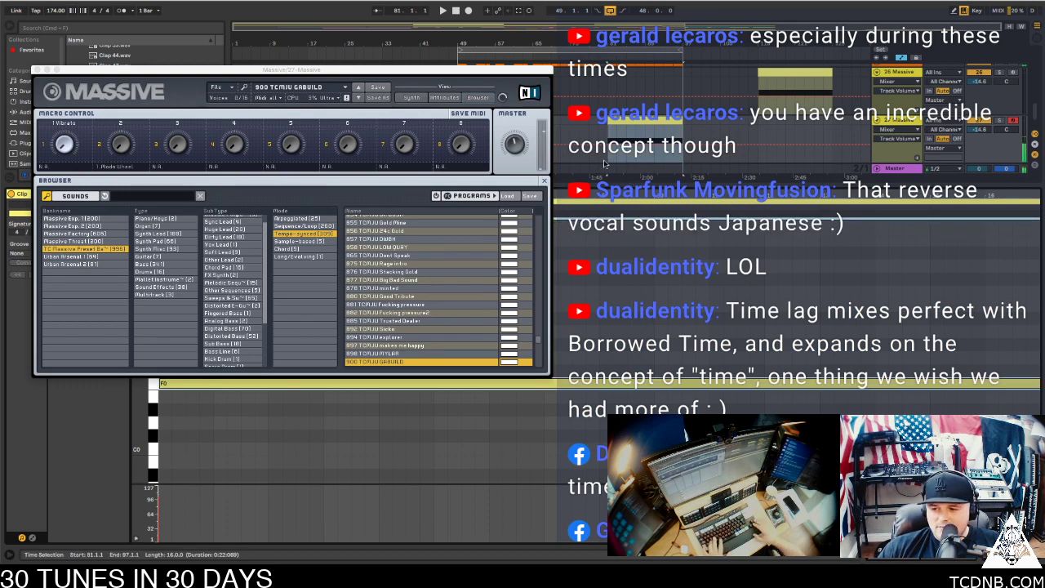
key(space)
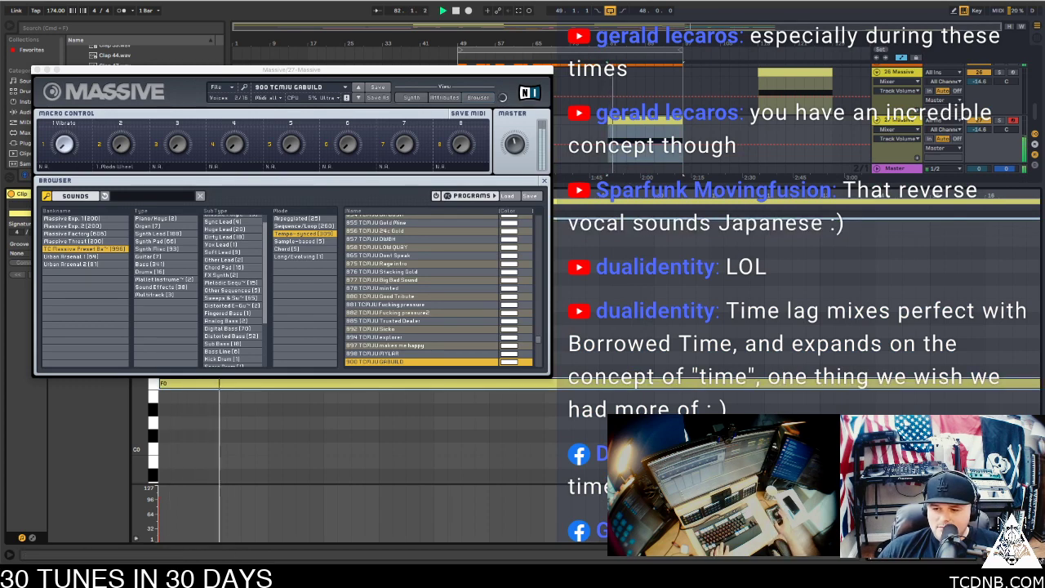
key(super+alt+l)
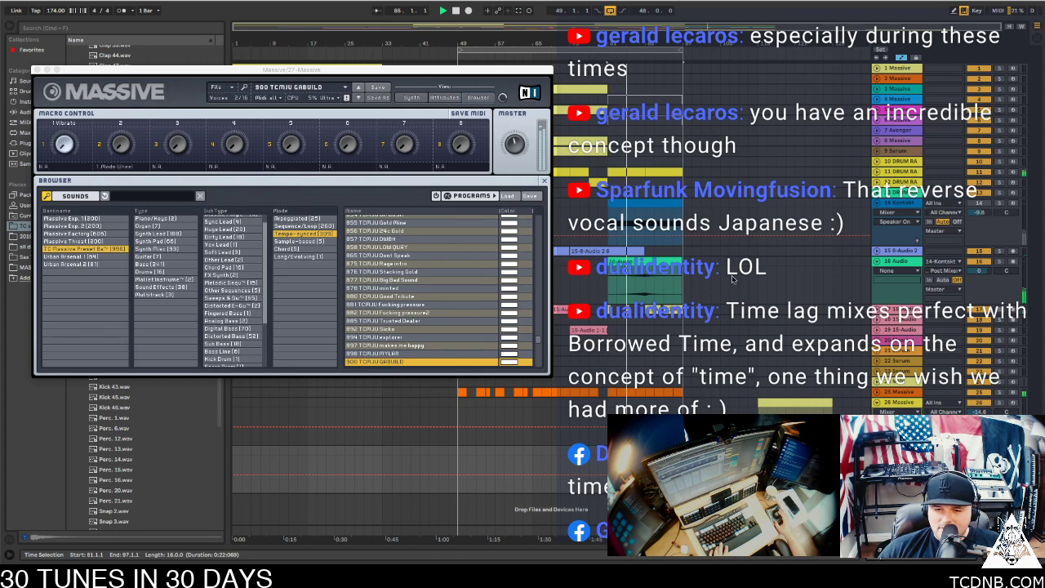
Move the Massive window aside to uncover the arrangement while playback runs
click(680, 395)
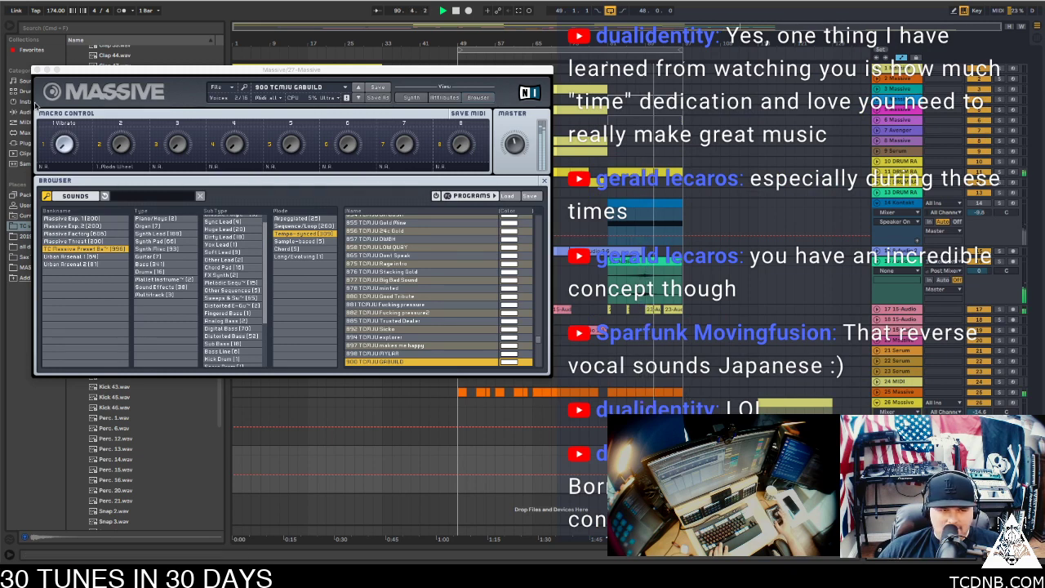
drag(84, 71, 33, 38)
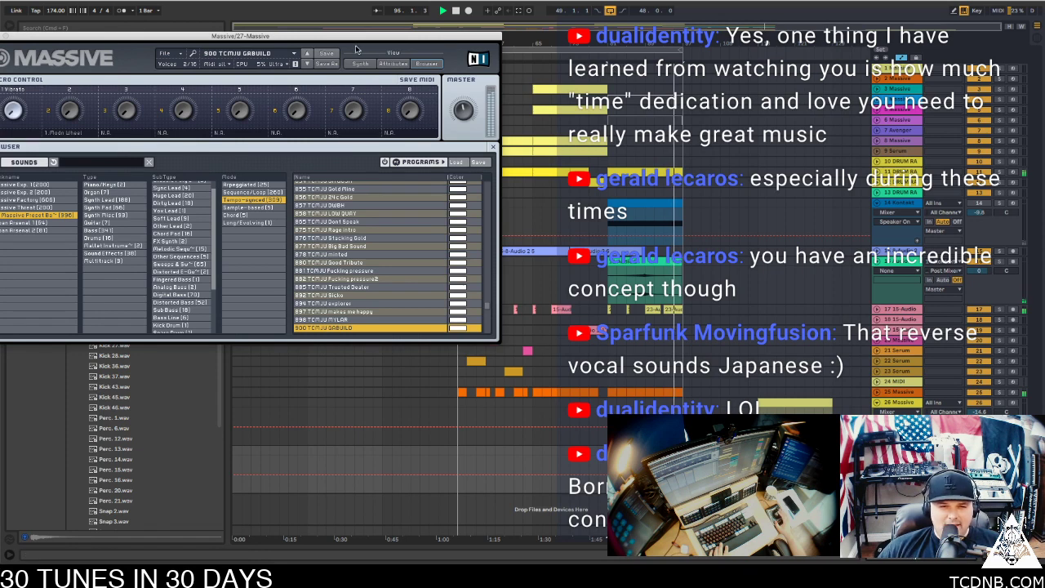
drag(351, 39, 211, 42)
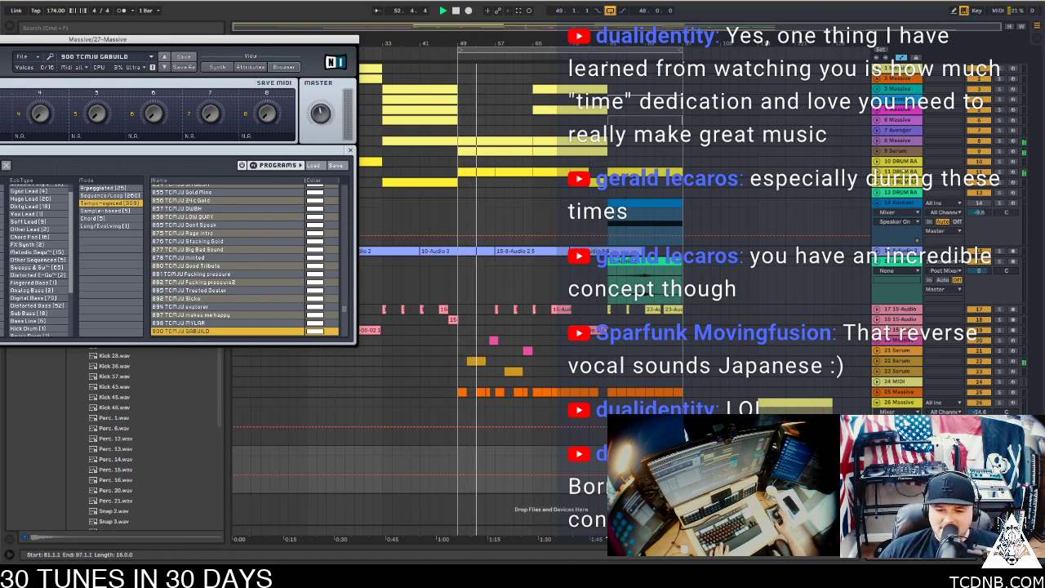
Play the arrangement briefly from bar 81 to compare the clips on tracks 25 and 27
click(684, 403)
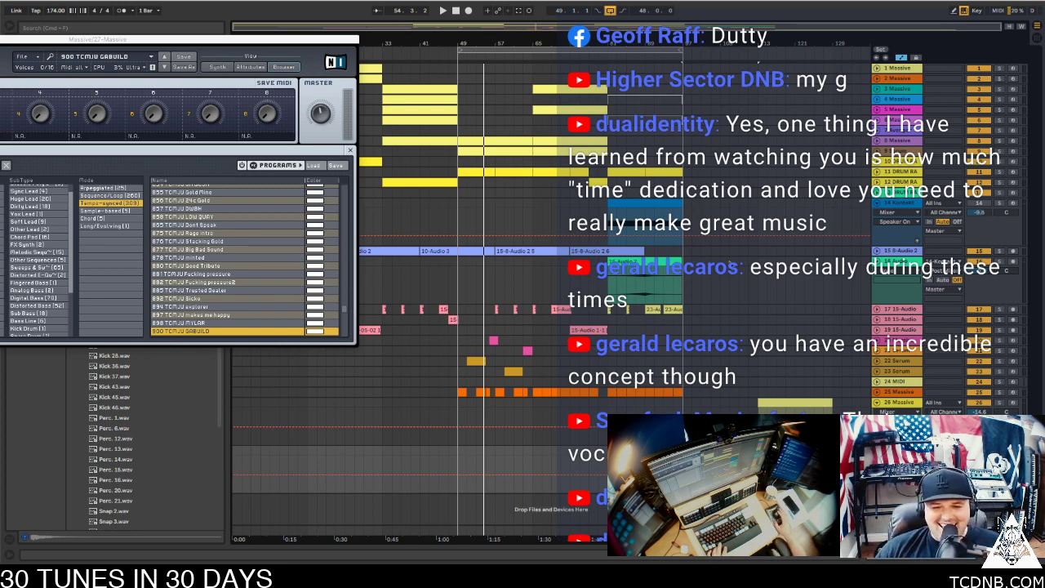
click(614, 394)
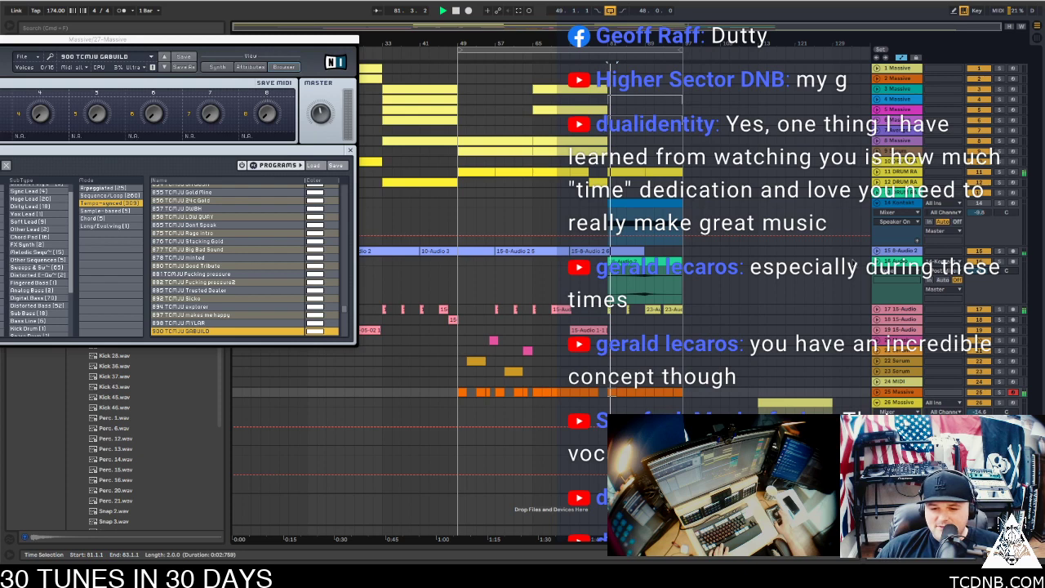
click(645, 469)
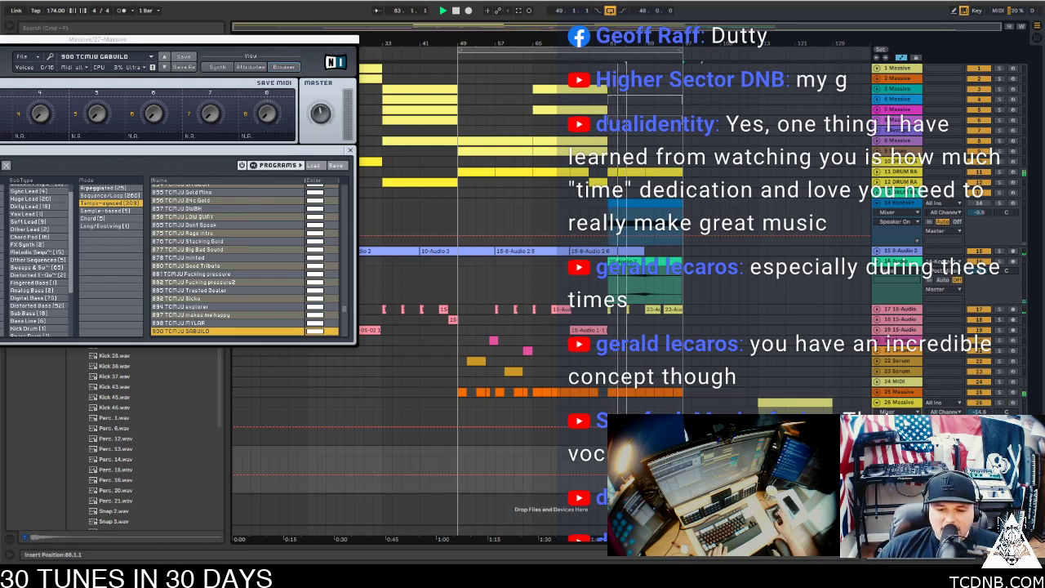
drag(607, 469, 683, 469)
key(space)
key(space)
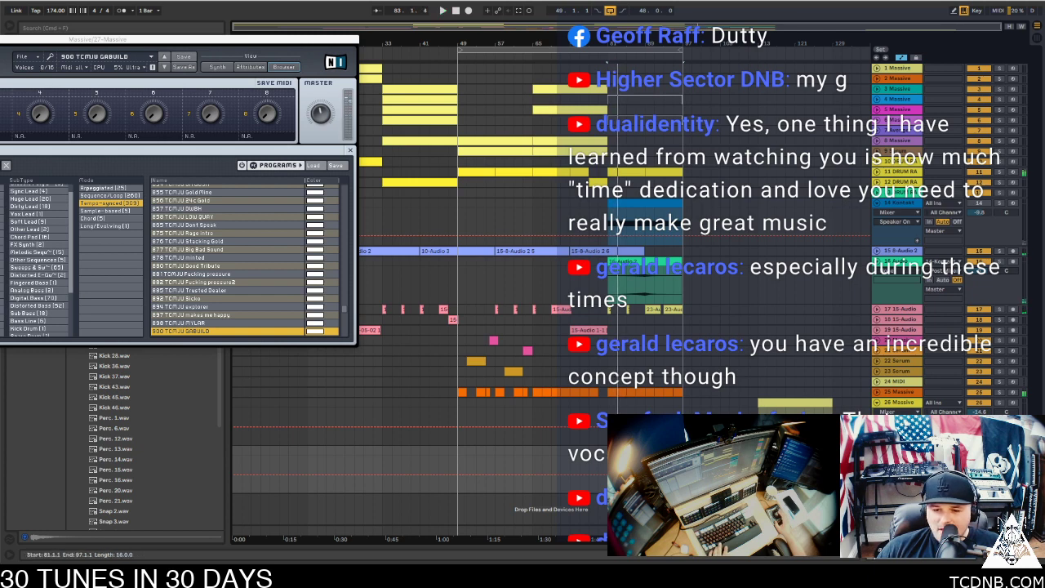
key(space)
Move track 27's 16-bar Massive clip from bar 81 to bar 129 and collapse tracks 26 and 27
drag(621, 449, 846, 449)
click(878, 402)
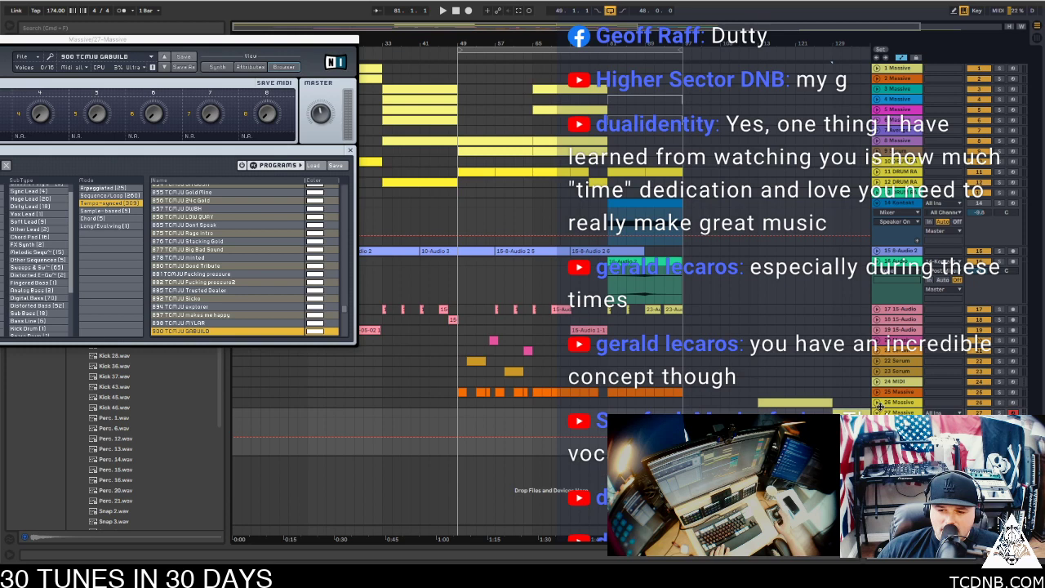
click(879, 413)
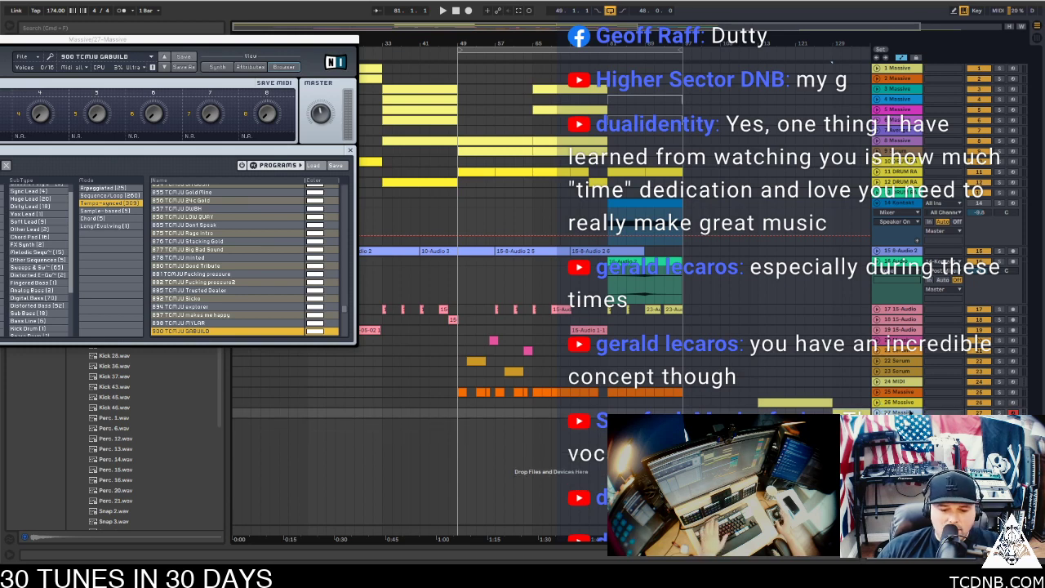
Add MIDI track 28 with a new Massive instance and bring up its preset browser
key(super+shift+t)
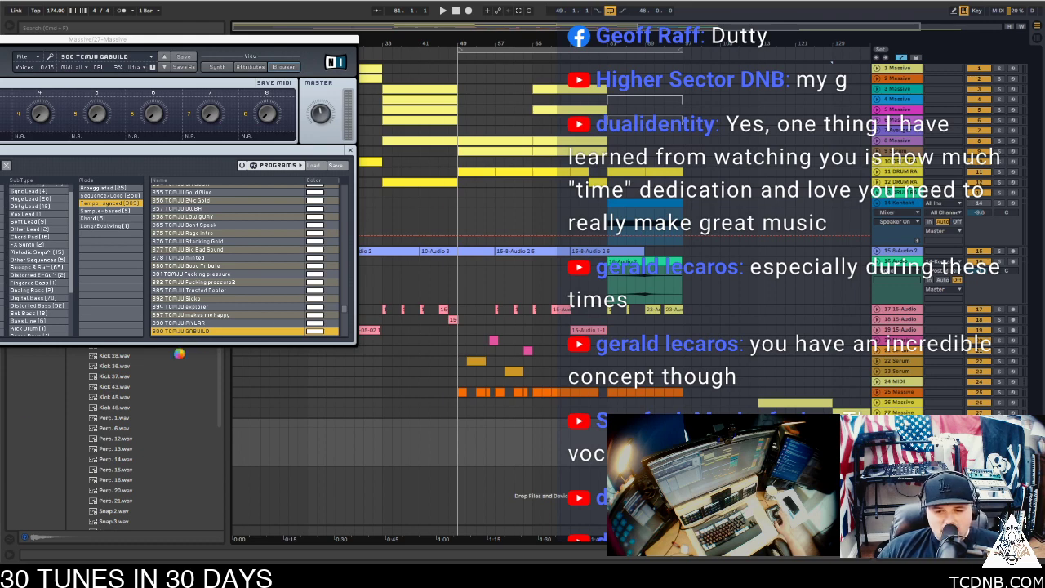
click(875, 76)
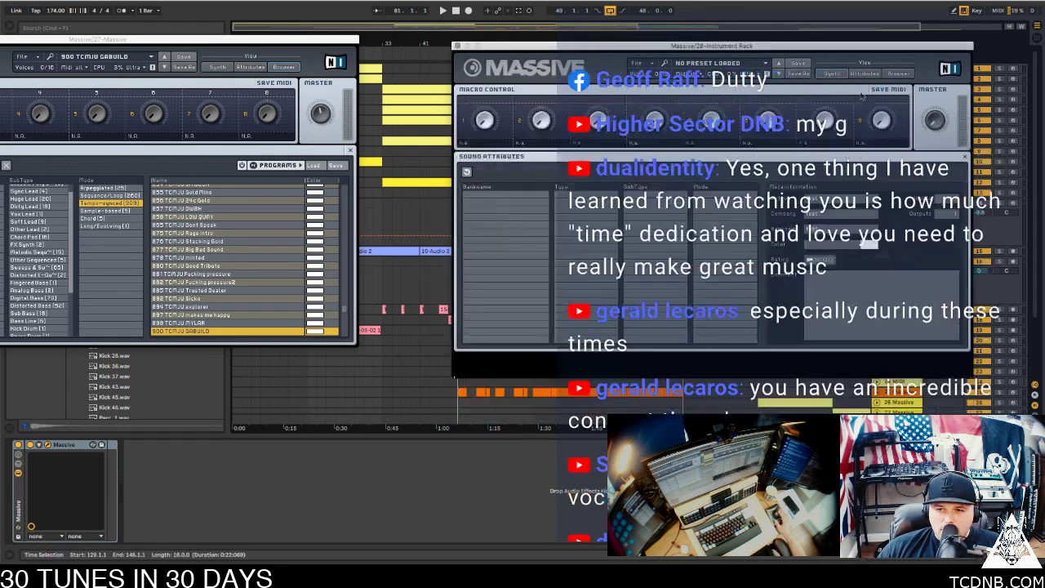
click(902, 73)
scroll(858, 266, down, 15)
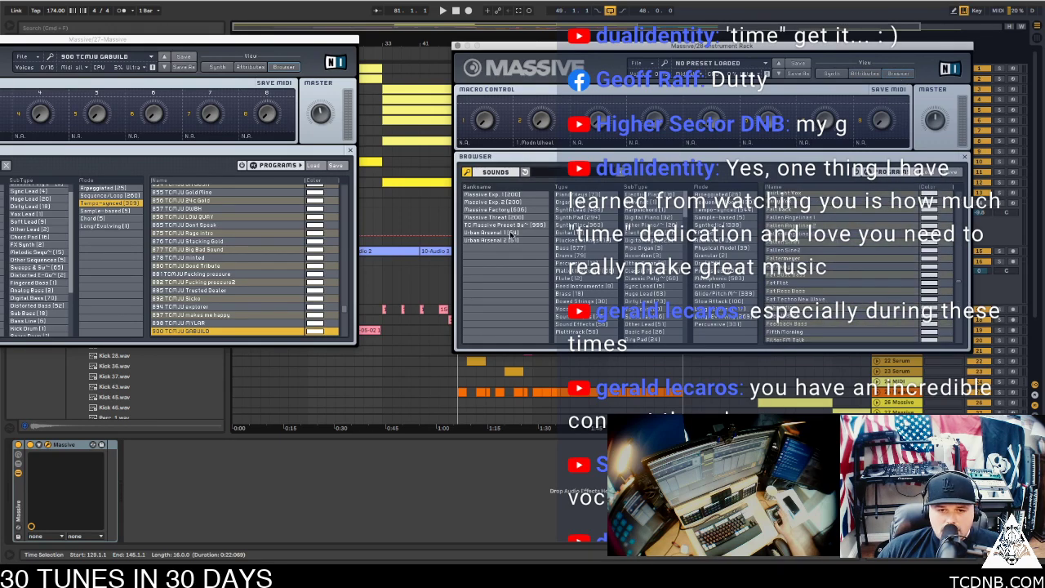
Filter the presets to the TC Massive Preset Bank's Tempo-synced sounds and load TCMJU Dont Leave Without Me
click(526, 225)
click(726, 201)
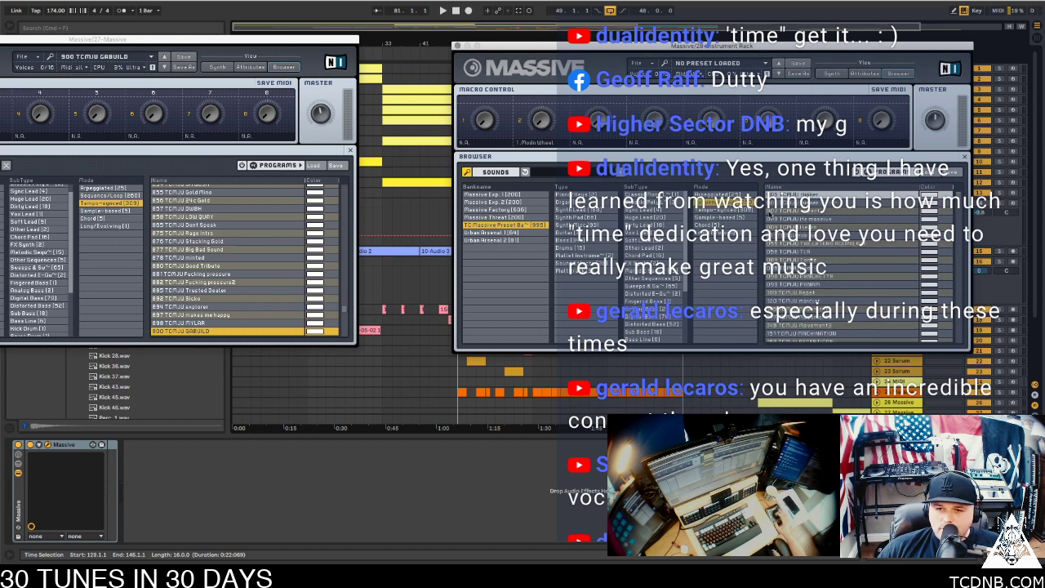
click(726, 202)
drag(963, 195, 969, 320)
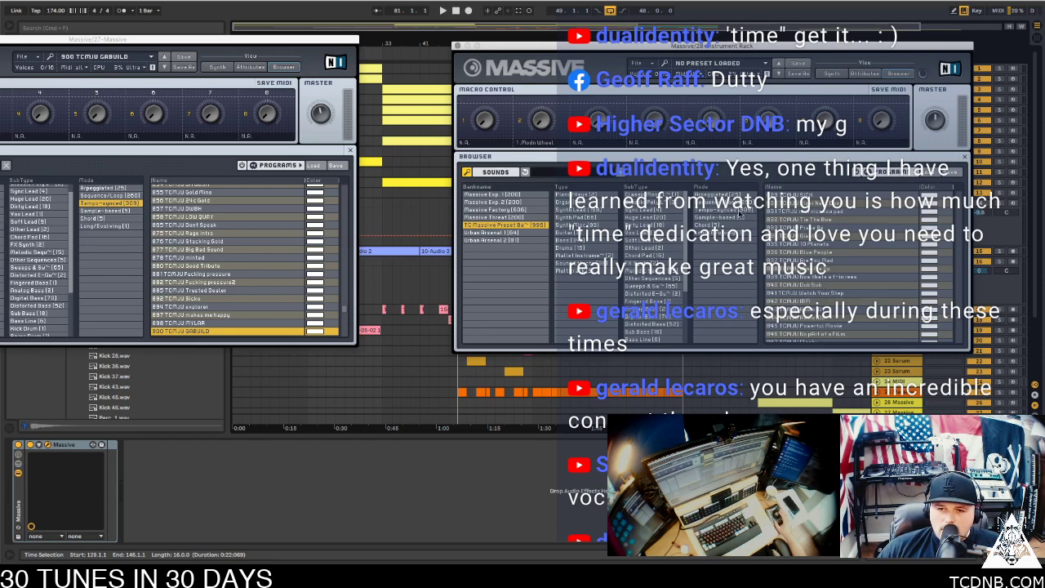
click(738, 211)
drag(957, 195, 971, 324)
scroll(970, 323, up, 3)
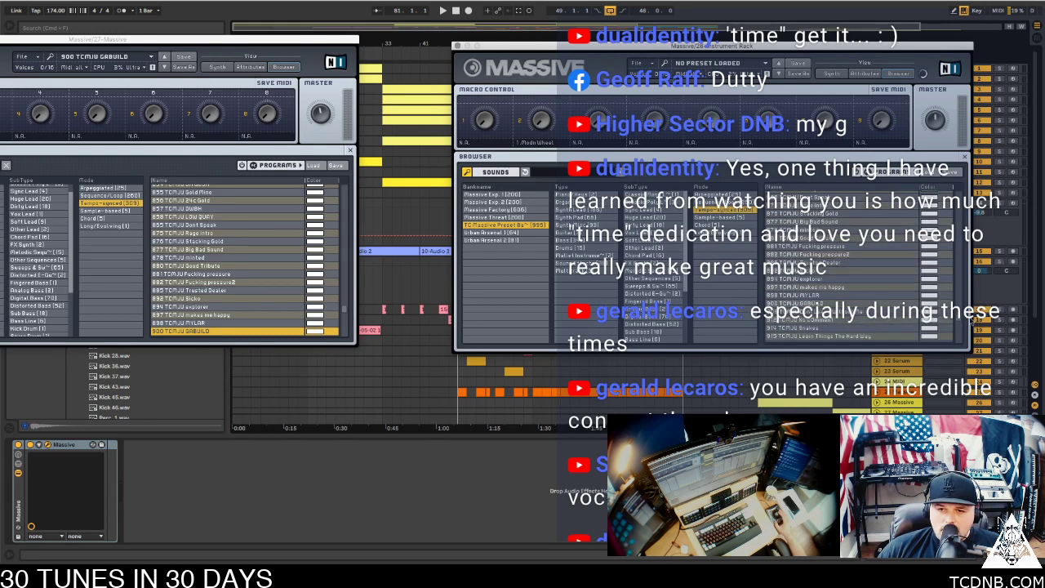
double_click(823, 267)
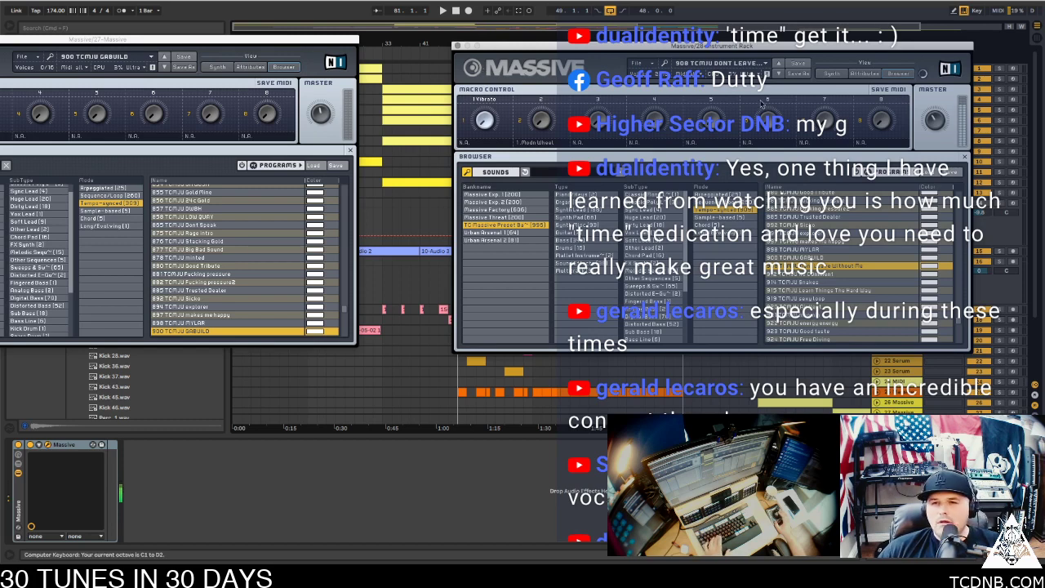
Set track 28's volume to -15.3 dB and advance its Massive preset to 915 TCMJU Learn Things The Hard Way
scroll(935, 364, down, 4)
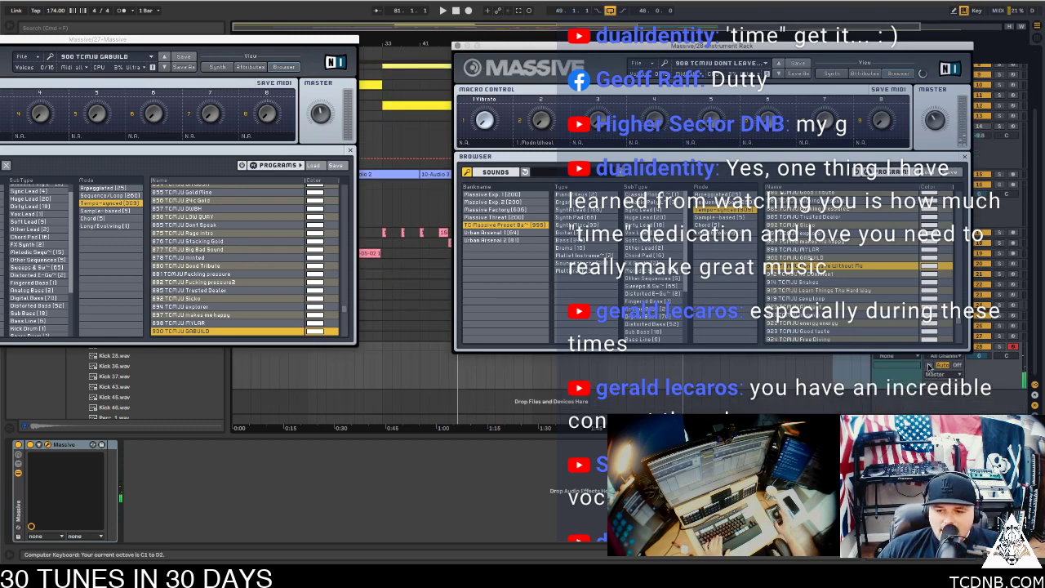
click(976, 362)
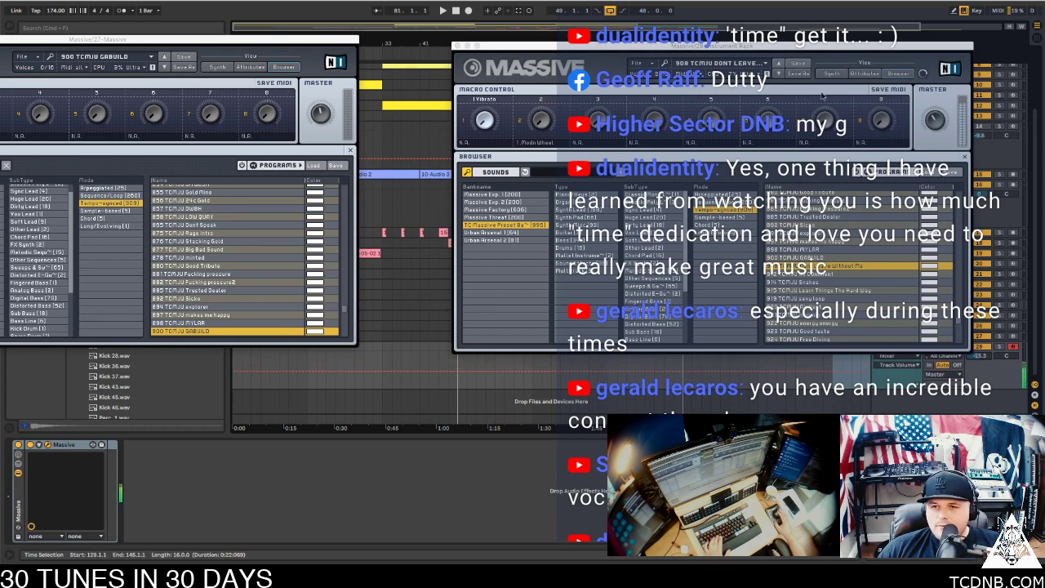
click(782, 74)
click(781, 74)
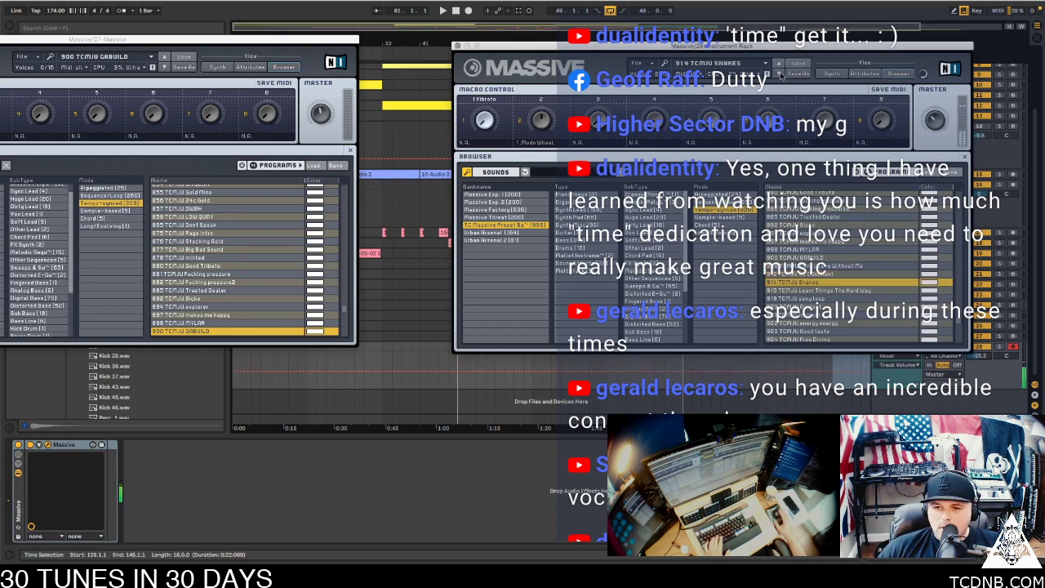
click(779, 73)
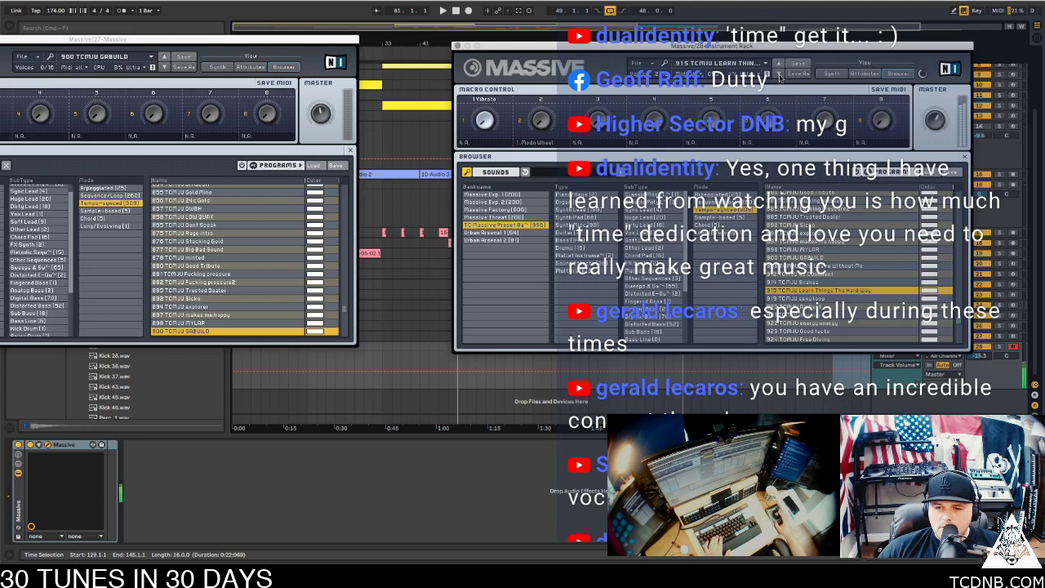
Copy the 16-bar clip at bar 129 on track 27 to bar 81 on track 28 and play it
drag(760, 46, 317, 17)
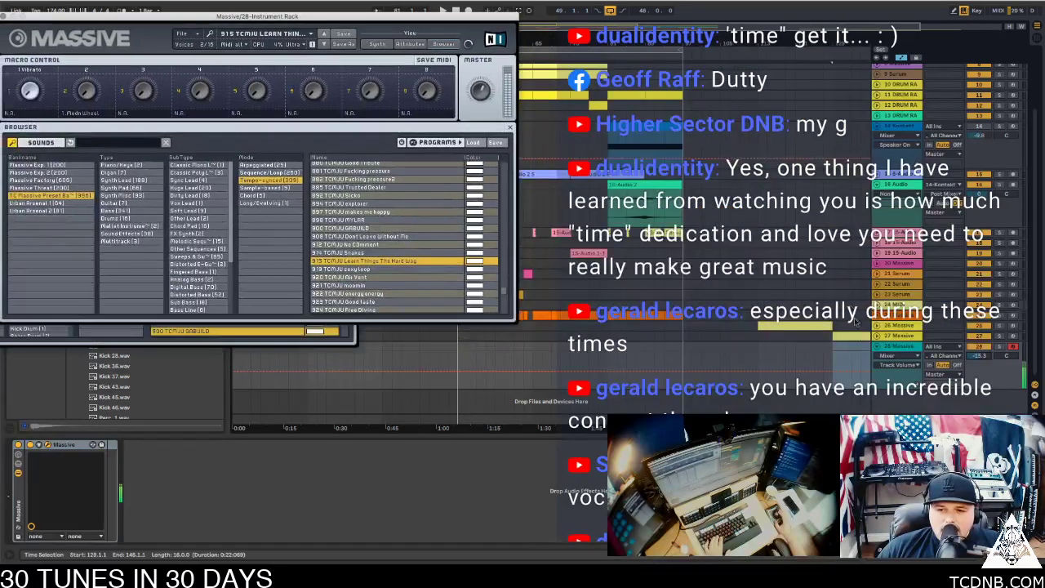
click(607, 349)
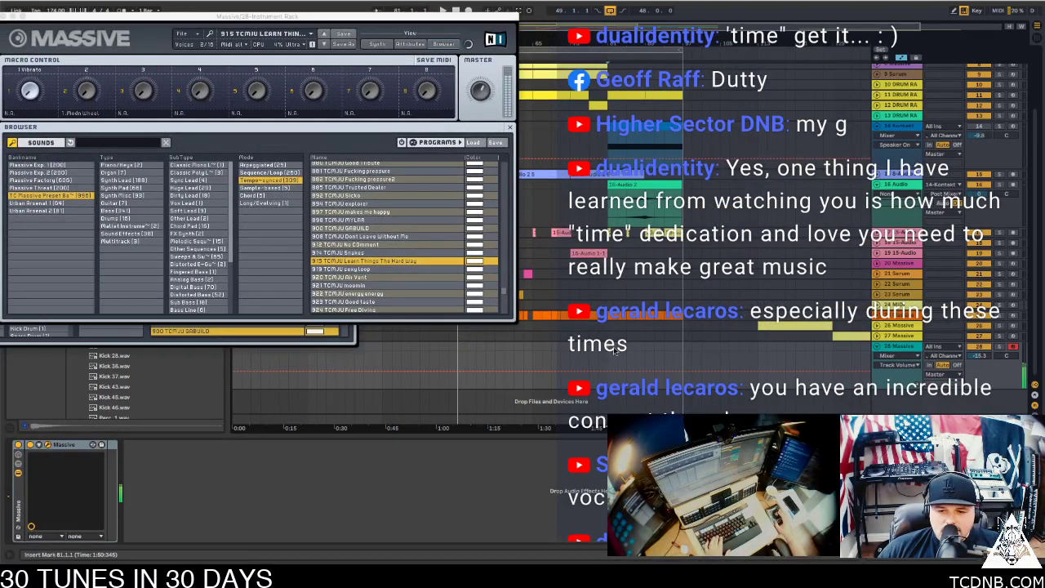
drag(857, 333, 628, 354)
key(space)
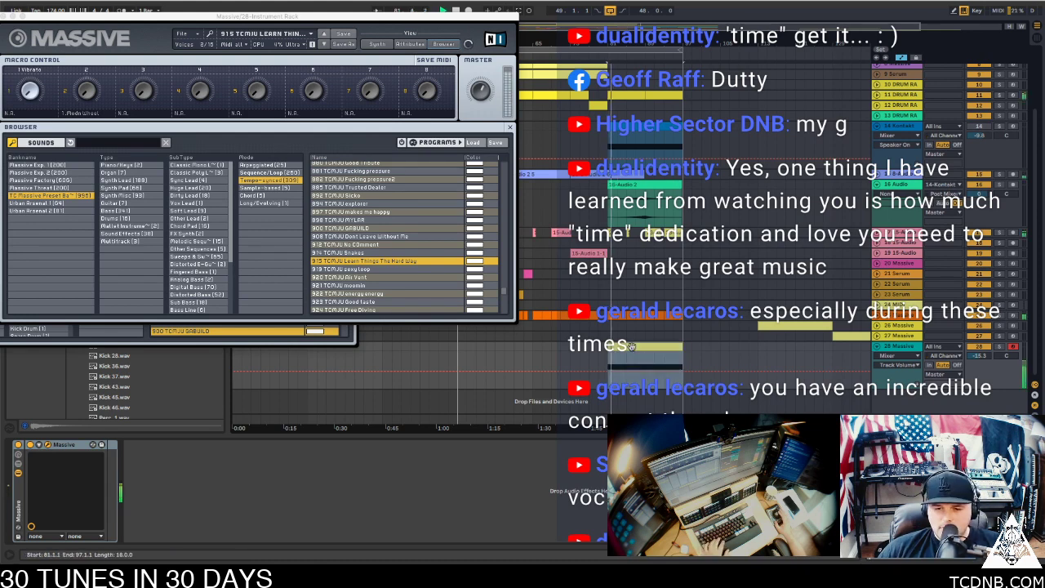
Transpose the note in track 28's copied clip up an octave to F1 and replay it
double_click(628, 349)
key(super+a)
key(shift+Up)
key(shift+Right)
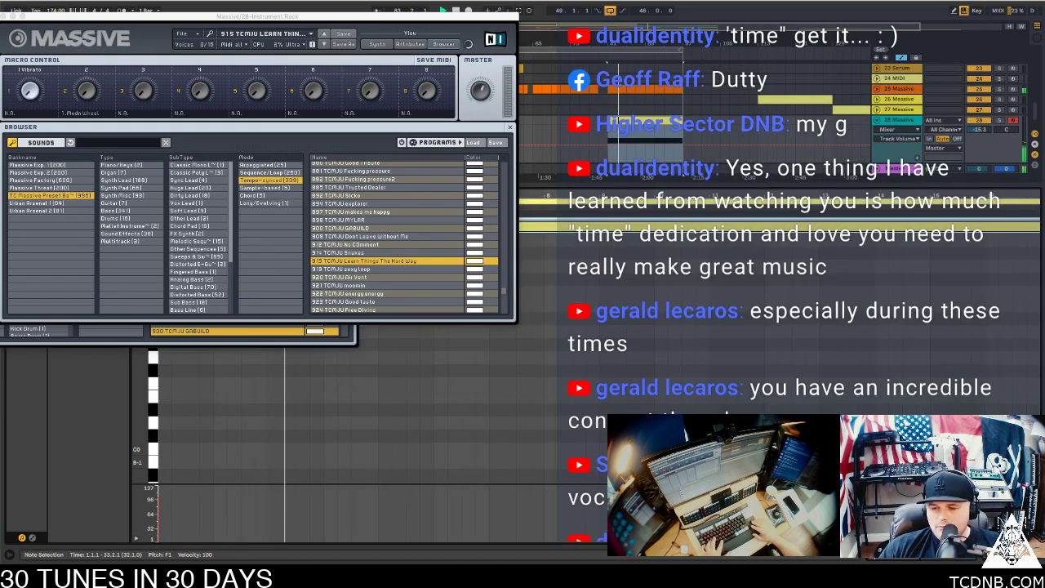
key(space)
key(space)
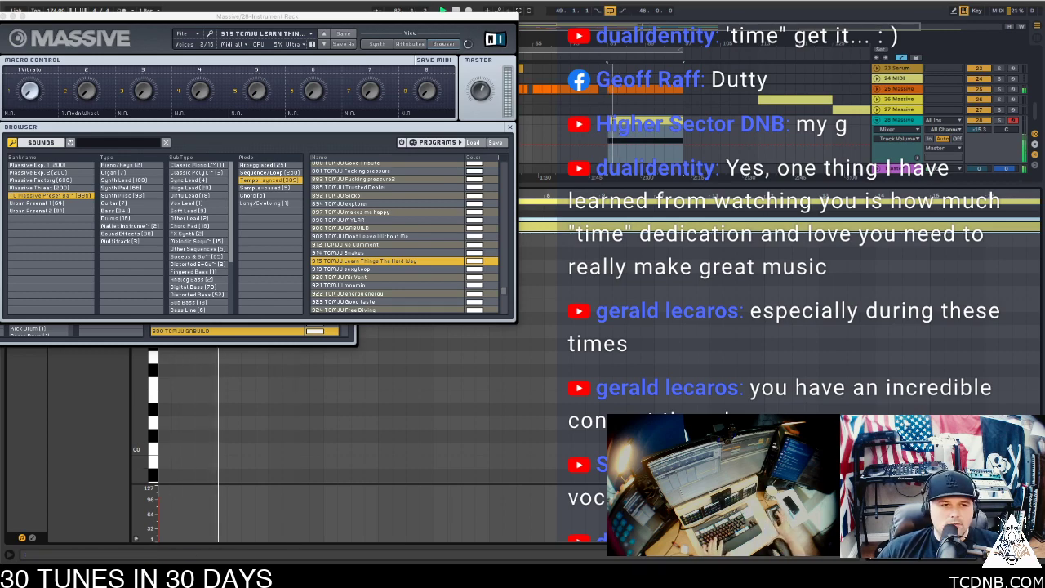
Close both Massive windows and hide the clip's note editor to return to the full arrangement
click(4, 16)
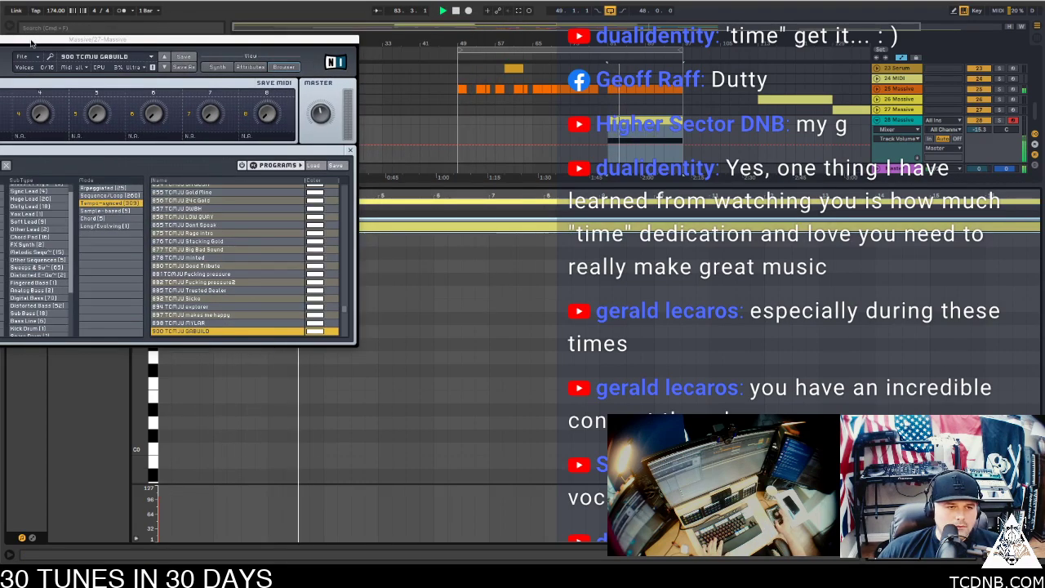
drag(62, 39, 378, 51)
click(157, 51)
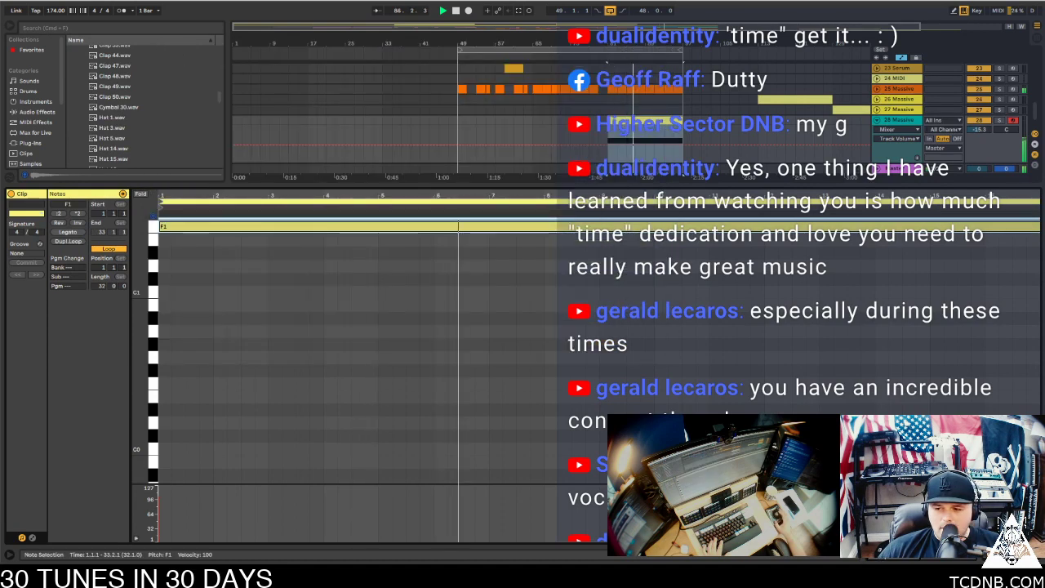
key(super+alt+l)
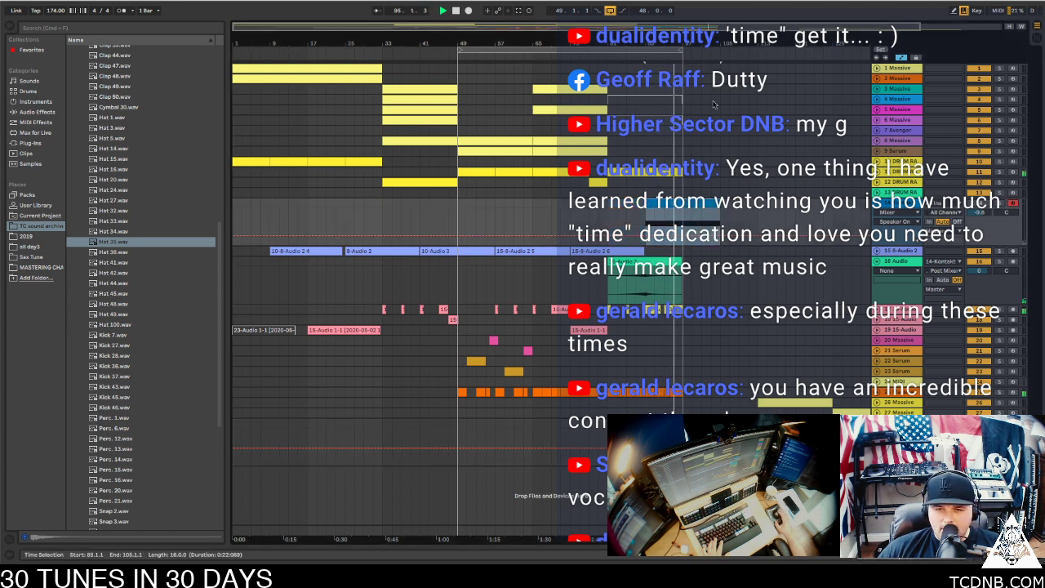
Extend the loop that starts at bar 49 to 66 bars and play from just before its start
drag(676, 46, 766, 47)
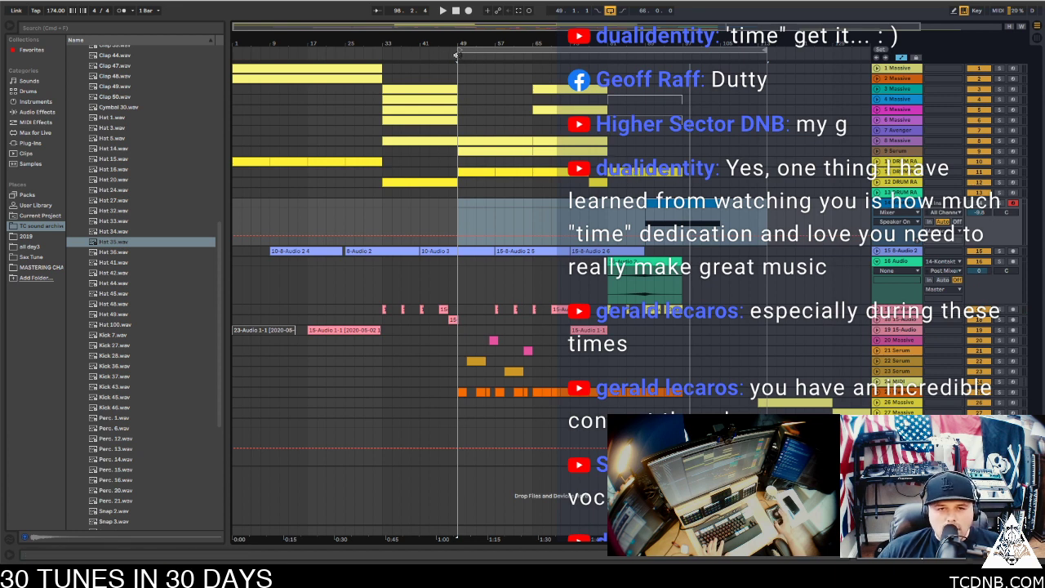
click(456, 54)
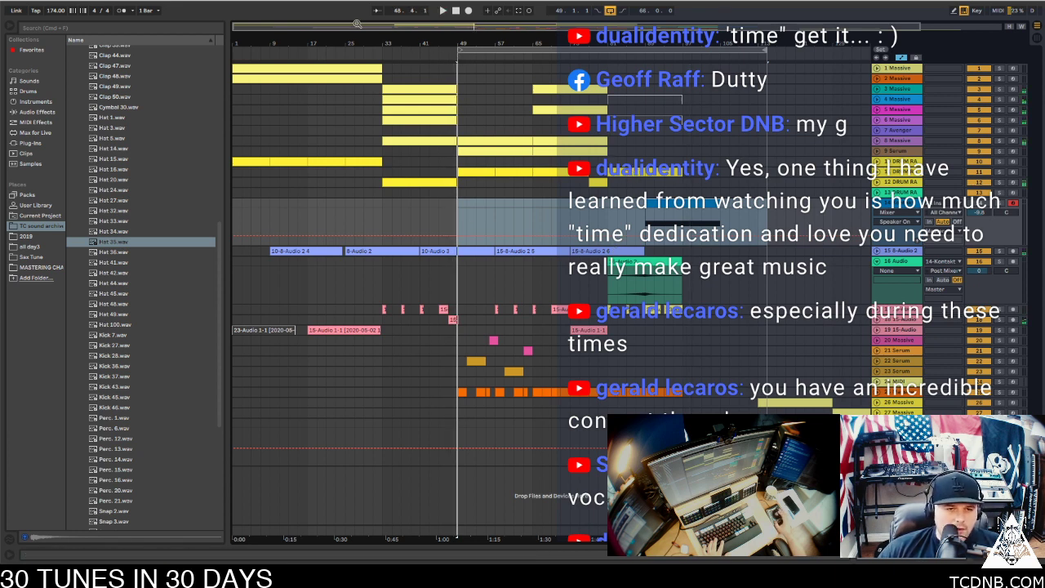
key(space)
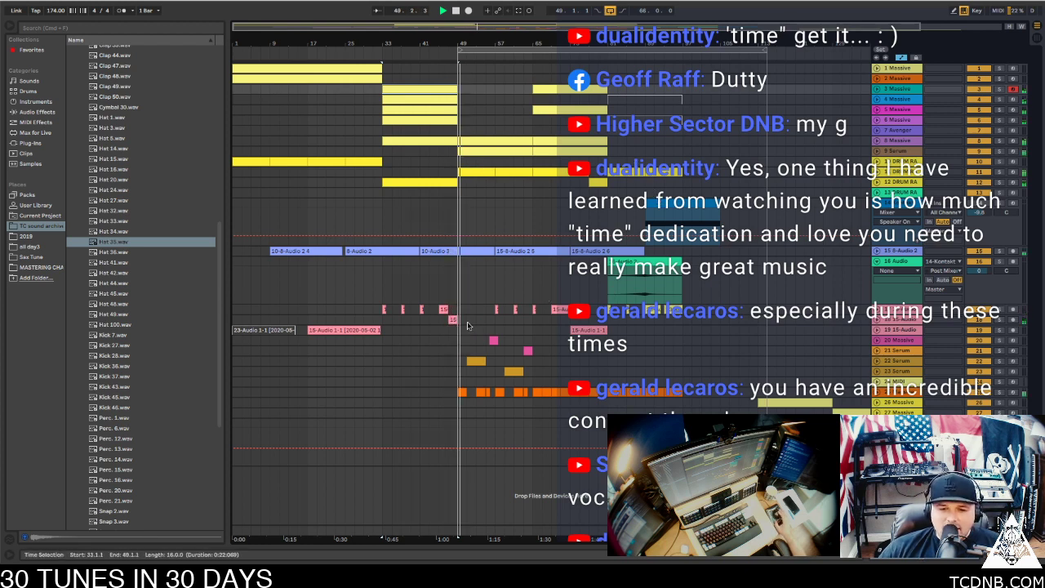
Place short two-bar audio clips on track 18 at bars 71 and 95 during playback
click(589, 330)
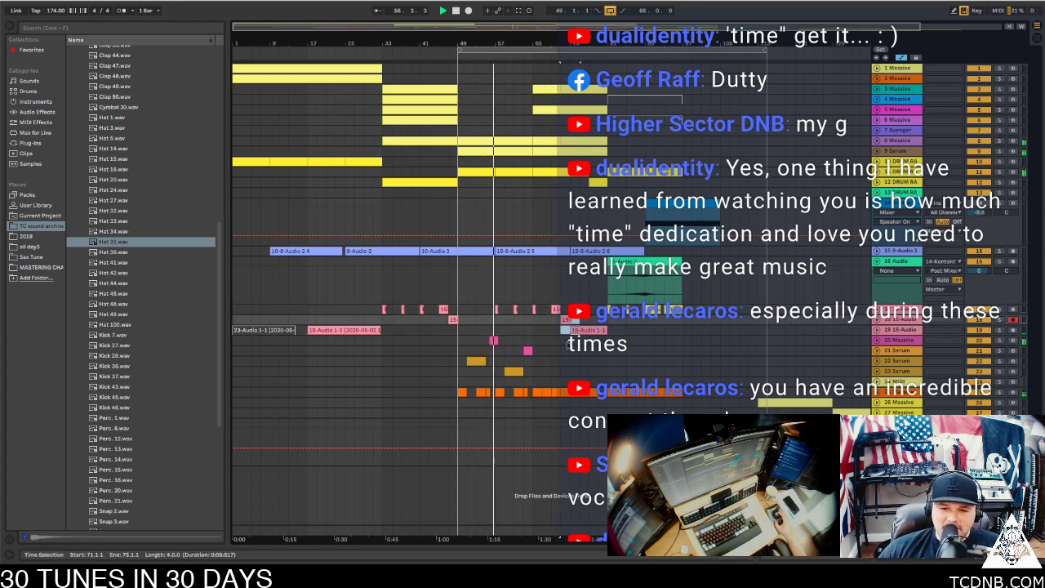
click(579, 340)
drag(682, 318, 677, 316)
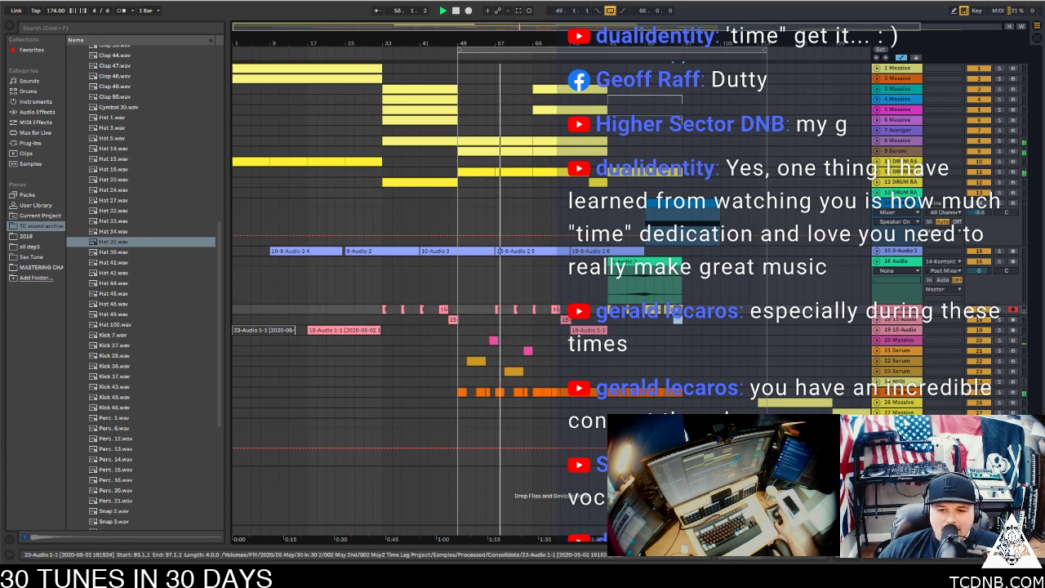
click(677, 320)
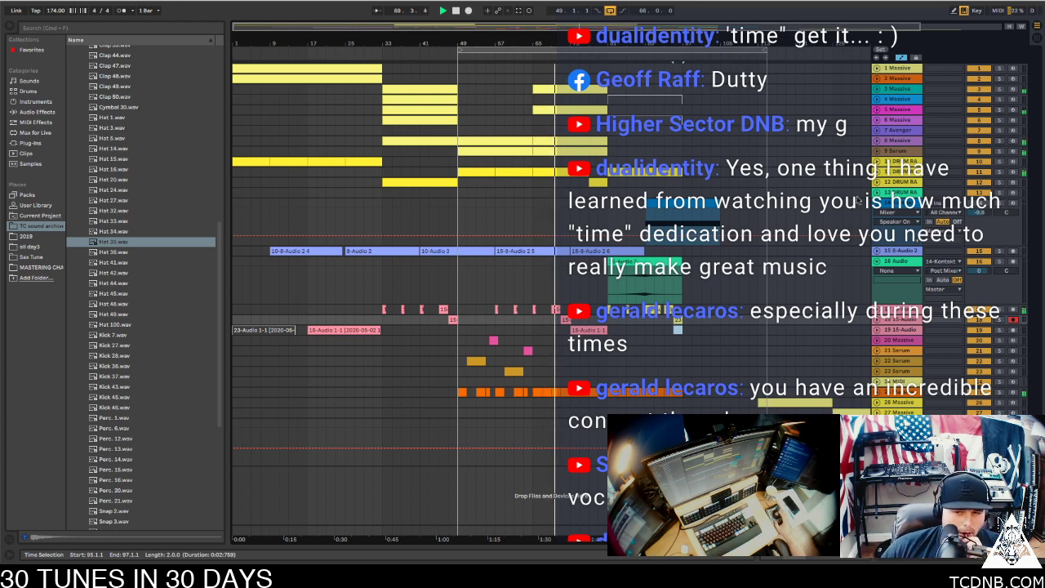
Collapse tracks 14 and 16, check the notes of track 11's drum clip at bar 81, and stop playback
scroll(878, 219, down, 2)
scroll(878, 220, down, 2)
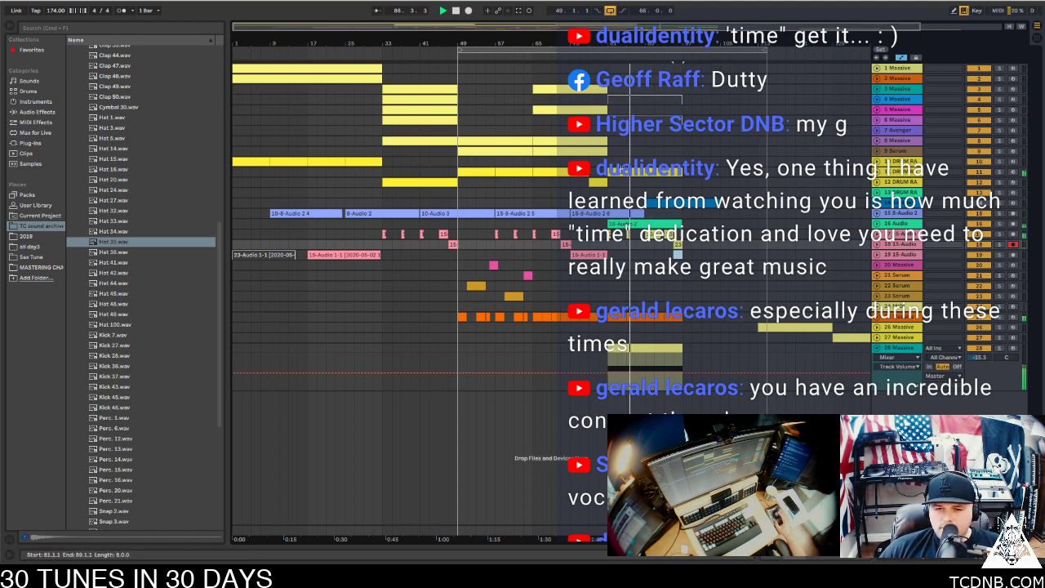
double_click(630, 172)
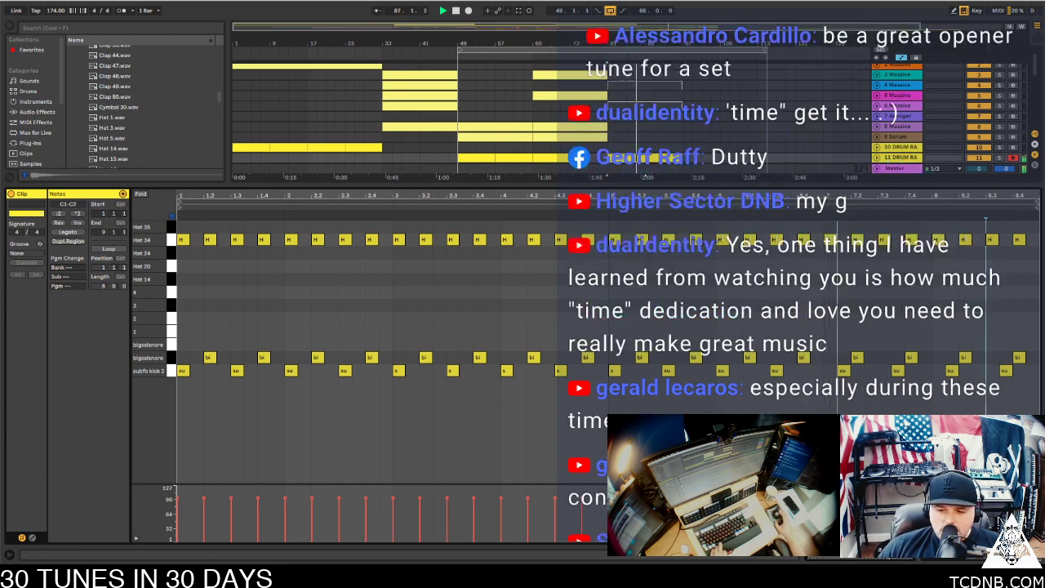
key(super+alt+l)
key(space)
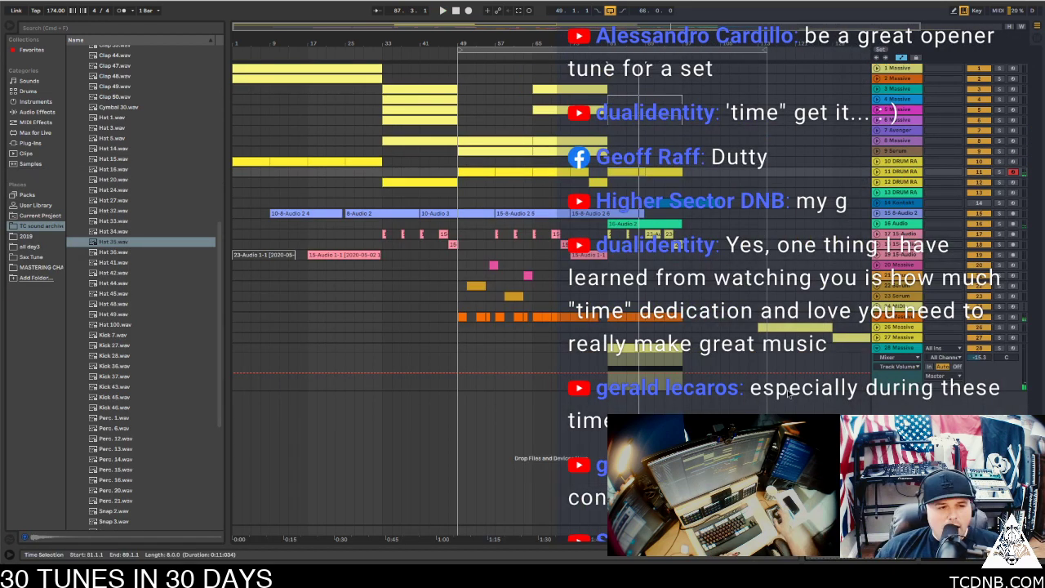
Add MIDI track 29 below track 28 with a new Massive instance and bring up its preset browser
click(905, 348)
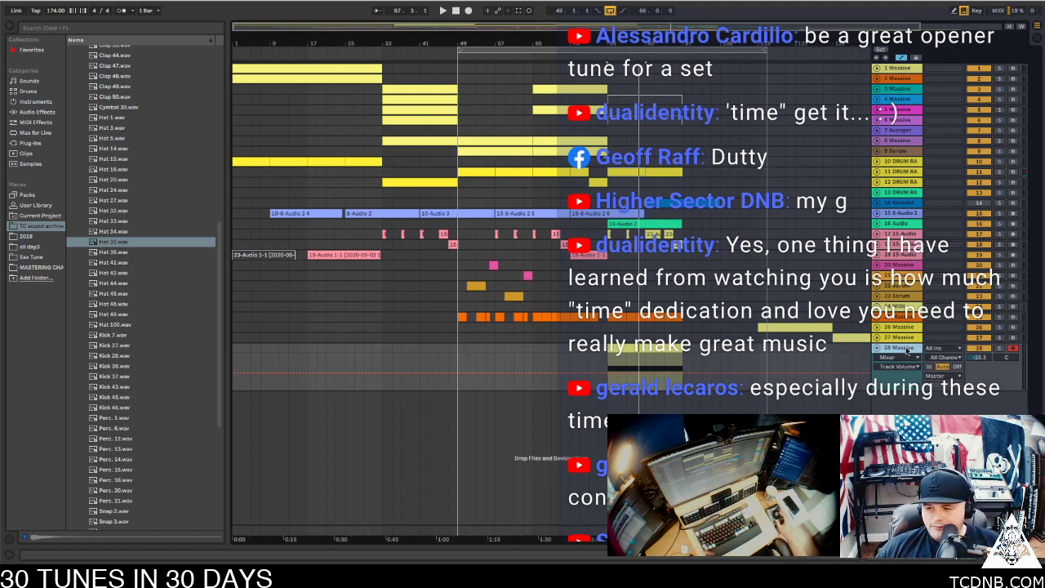
key(ctrl+shift+t)
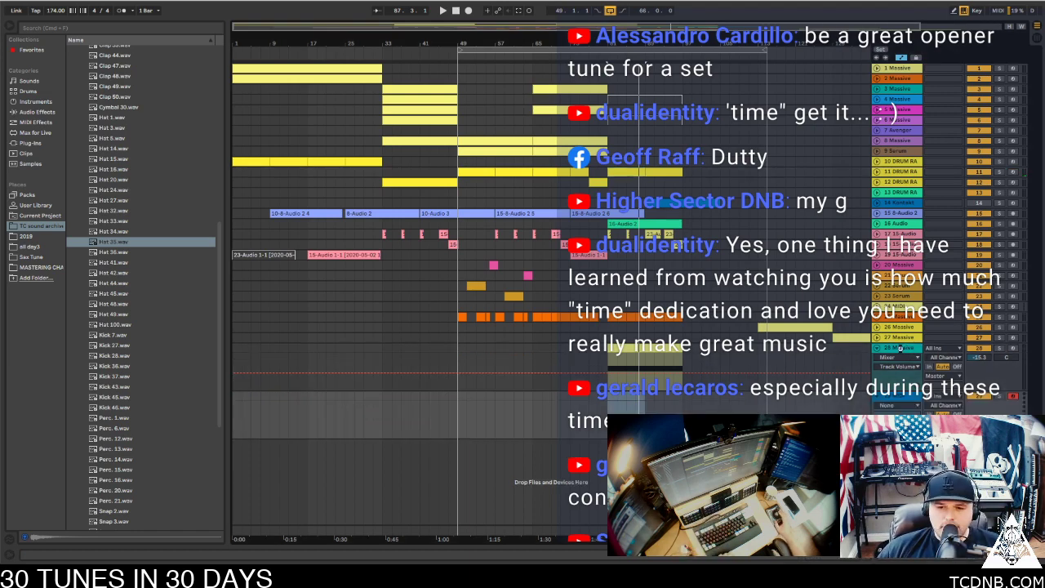
key(ctrl+alt+p)
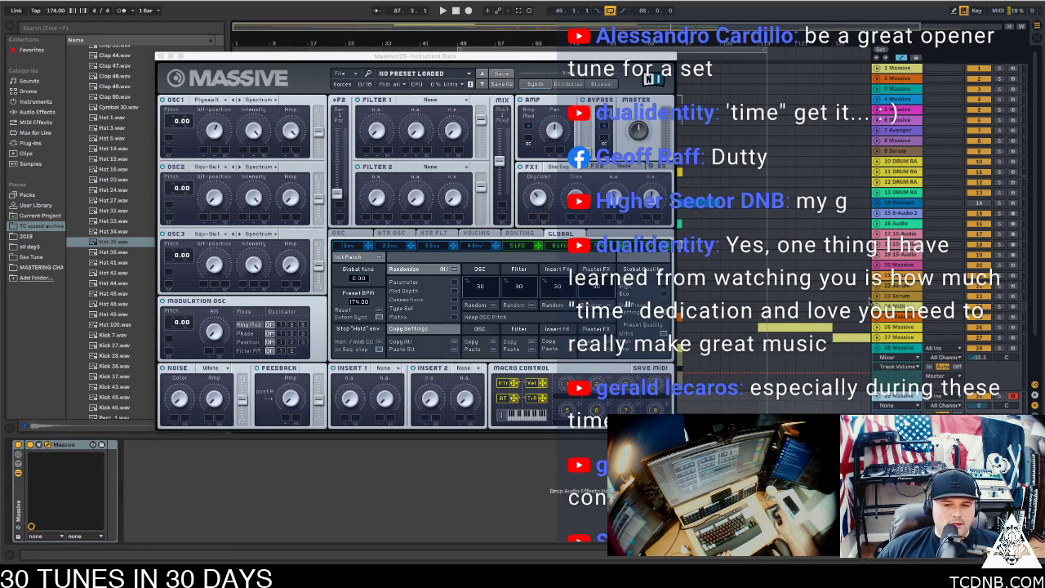
scroll(871, 303, down, 3)
drag(439, 54, 349, 75)
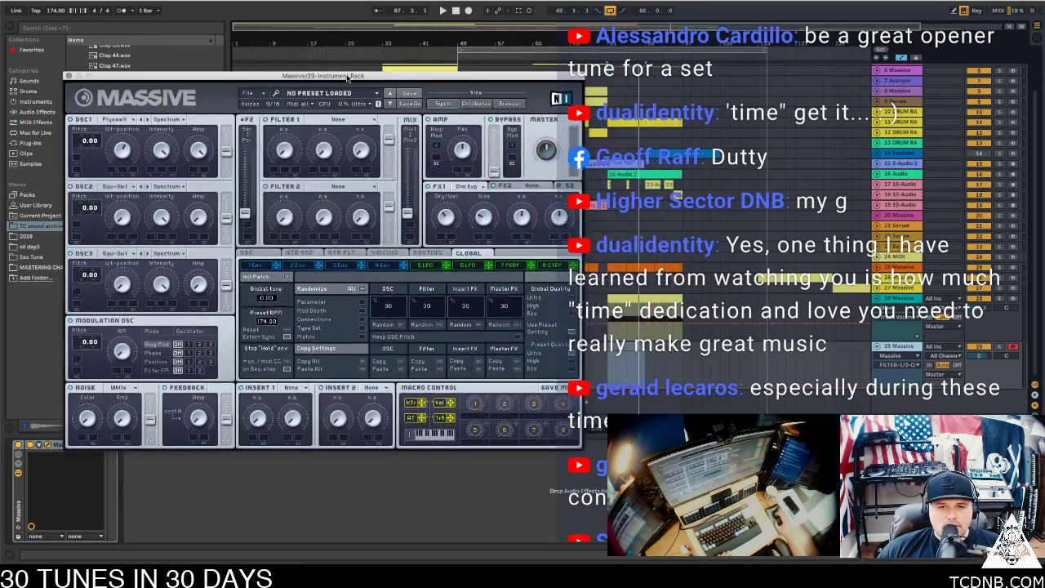
click(510, 103)
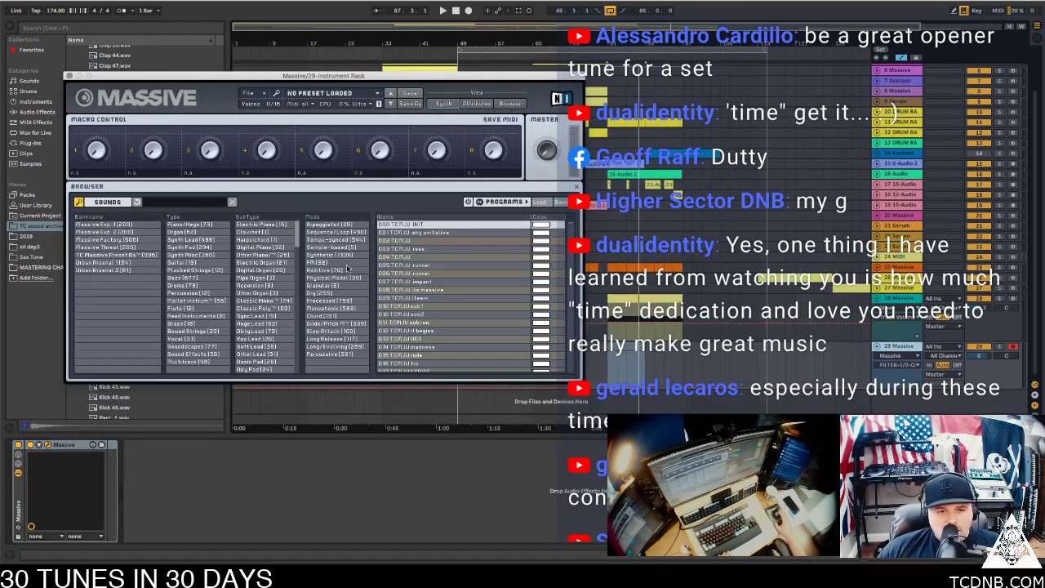
Search Massive's presets for "white noise", load 291 TCMJU Side Chain Noise2, and lower track 29's volume
click(184, 205)
text(white)
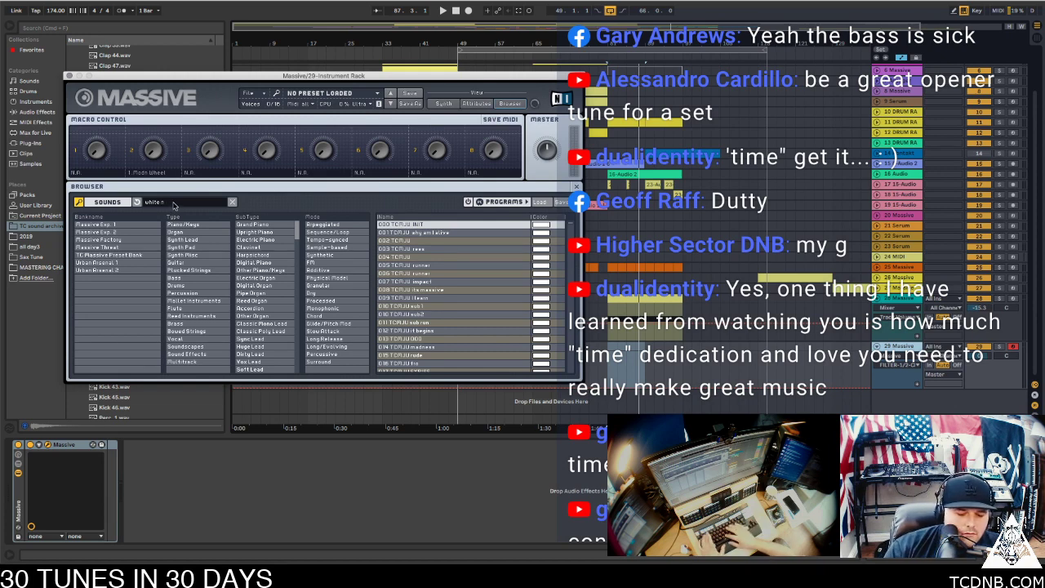
text(noise)
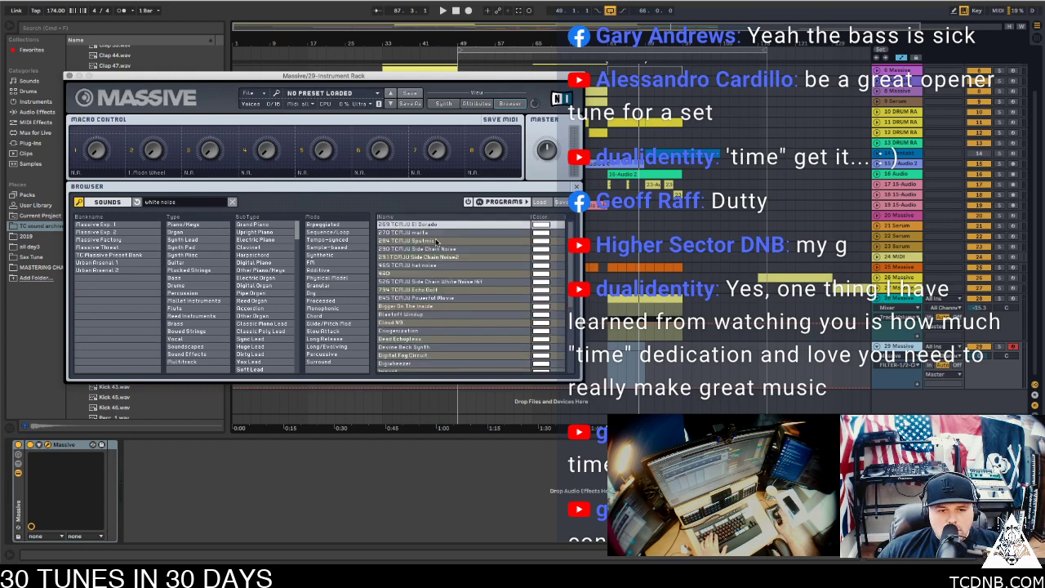
click(466, 250)
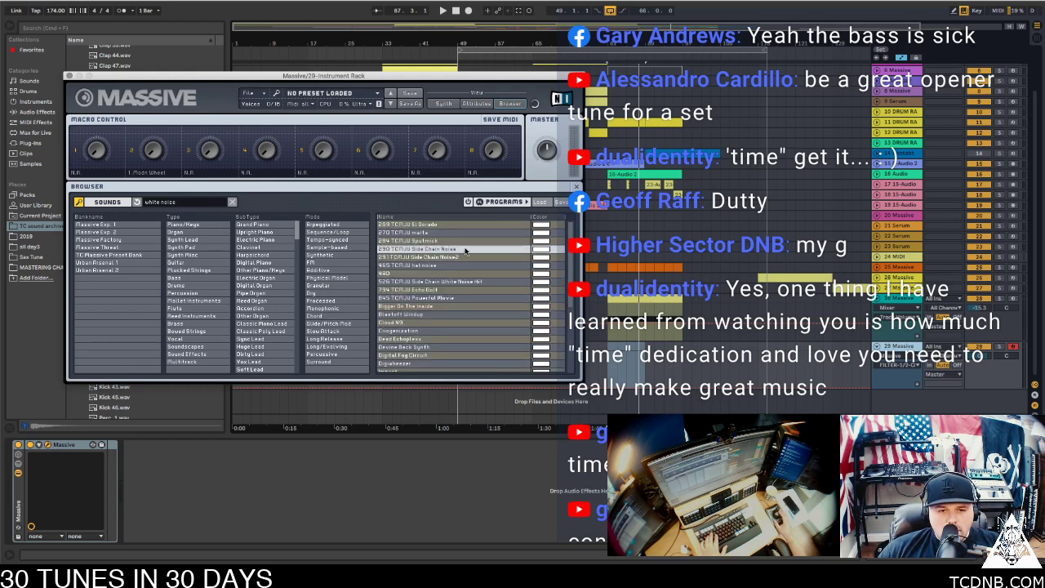
click(423, 257)
key(space)
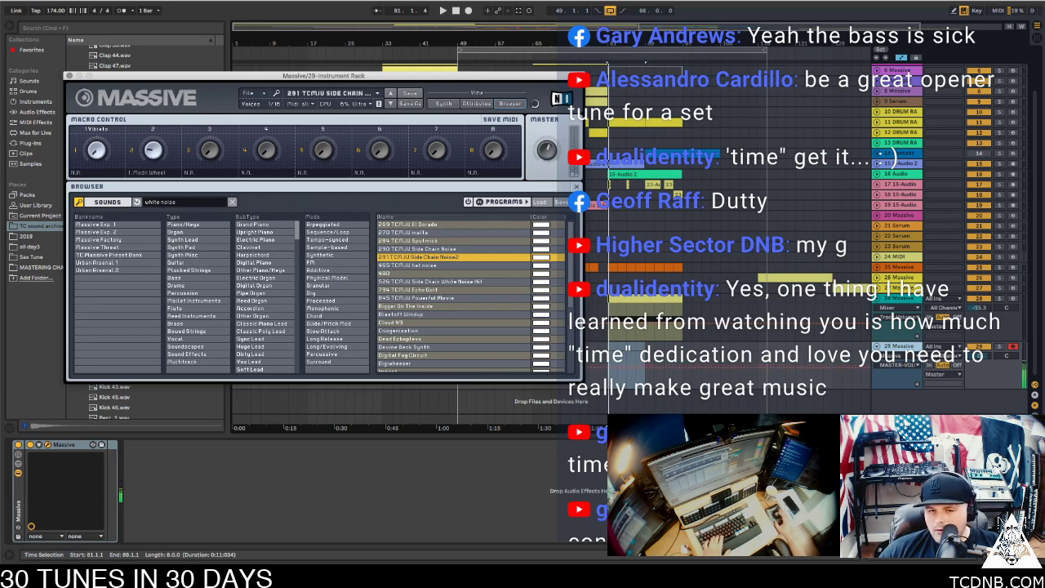
click(980, 356)
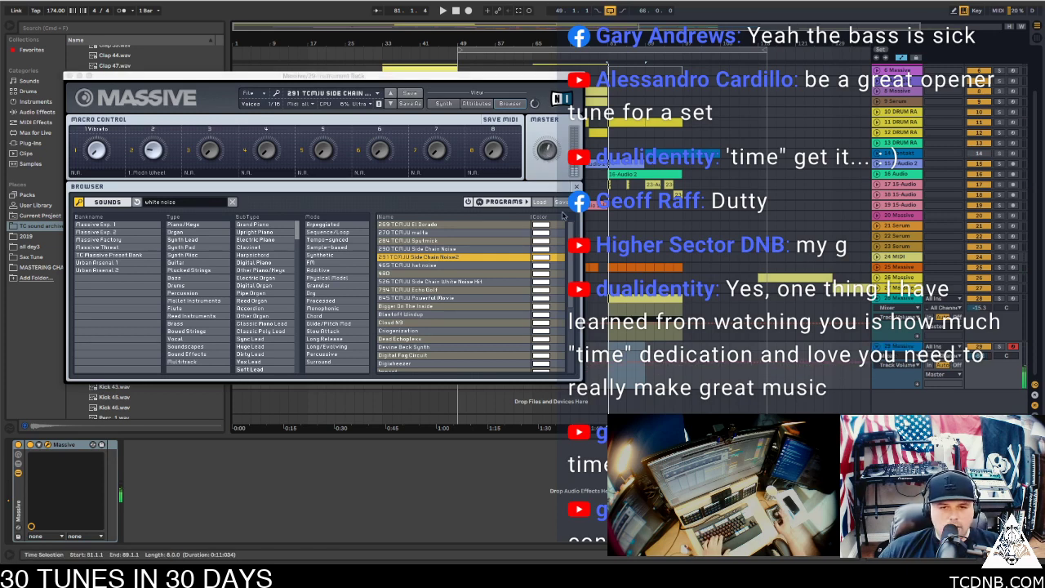
click(68, 76)
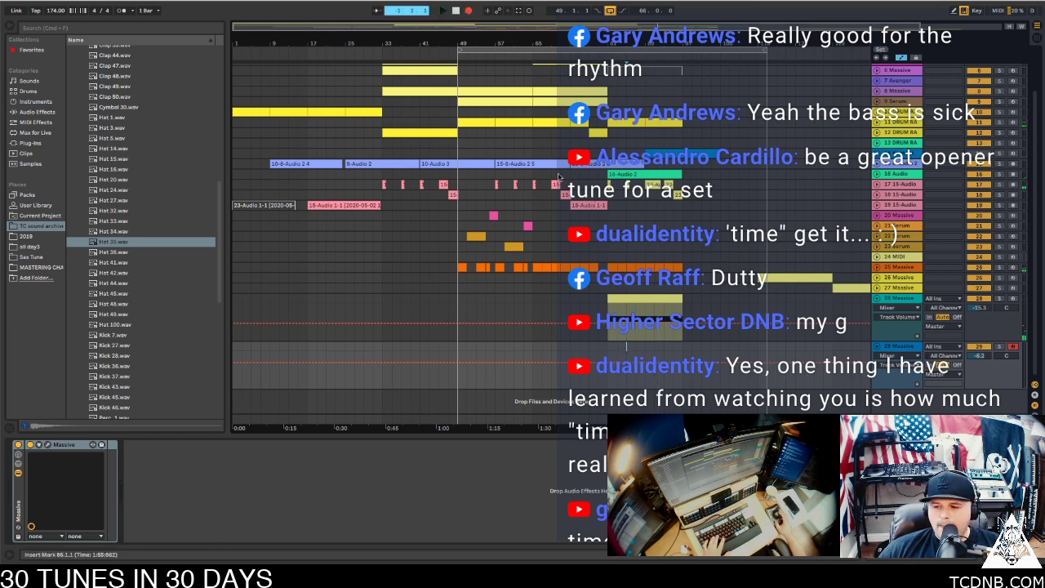
Record a four-bar white noise clip on track 29 from bar 85, check its F1 note during playback, and collapse the track
key(space)
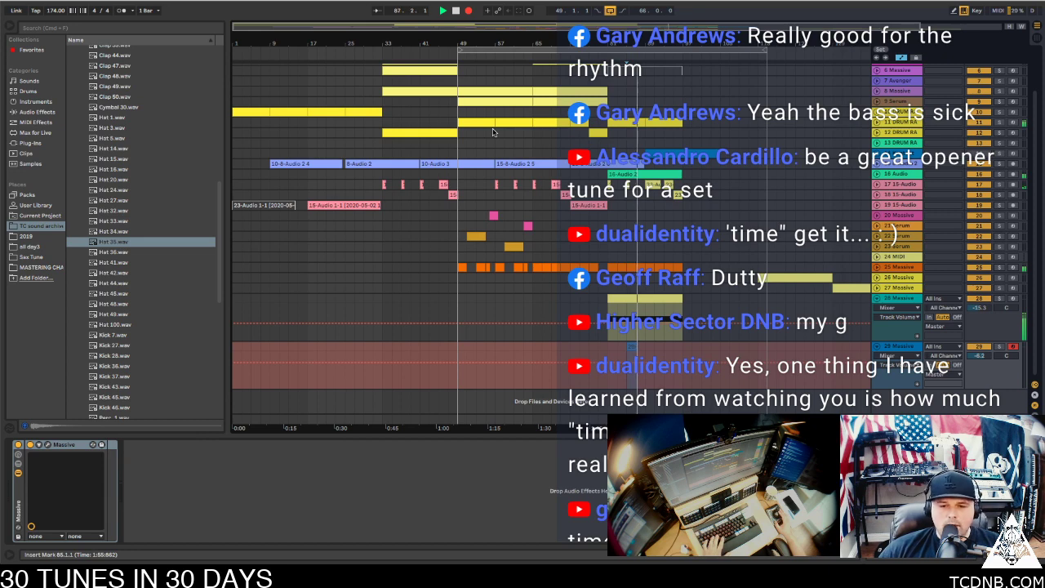
key(space)
key(space)
double_click(637, 350)
key(space)
drag(685, 262, 639, 178)
key(space)
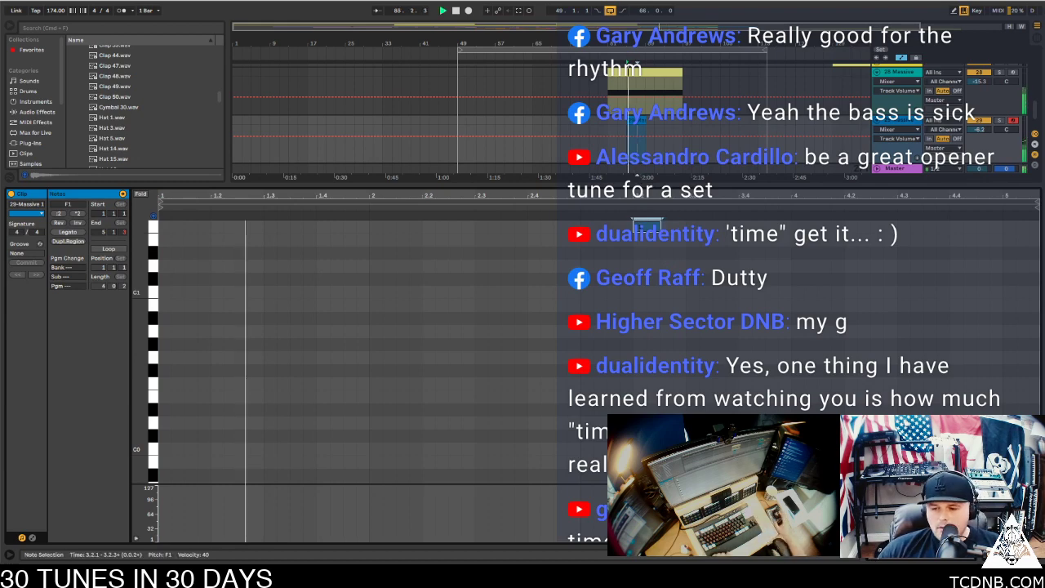
key(super+alt+l)
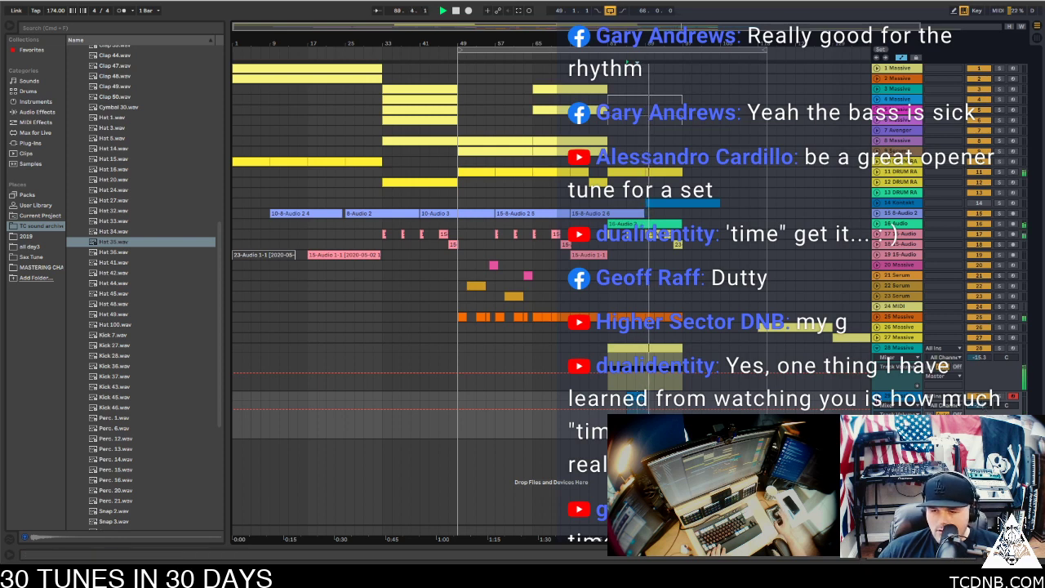
click(877, 396)
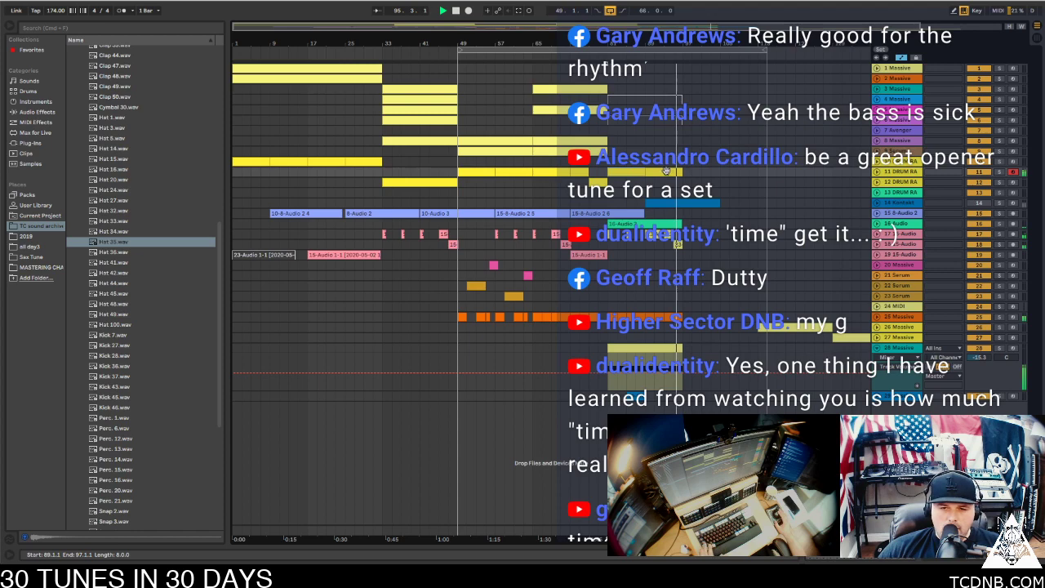
Move all Hat 34 notes up to Hat 35 in track 11's drum clip at bar 81 and play it back
double_click(619, 173)
key(space)
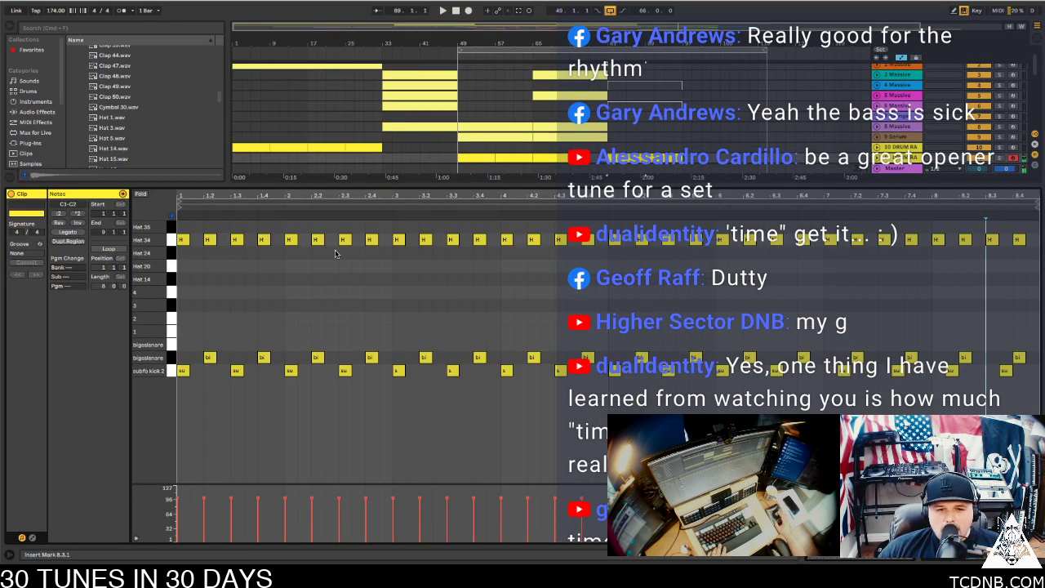
click(162, 241)
key(Up)
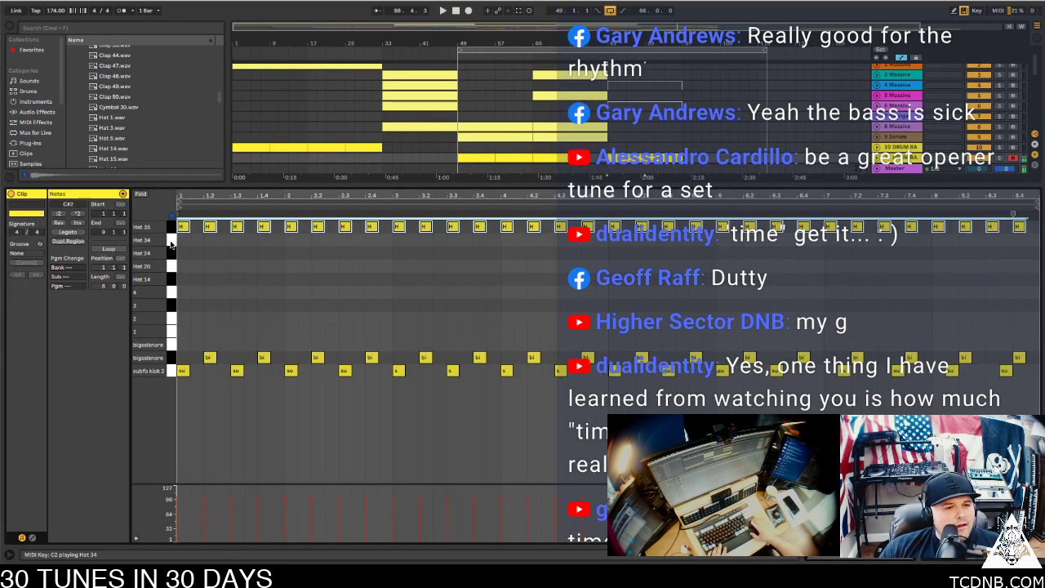
key(space)
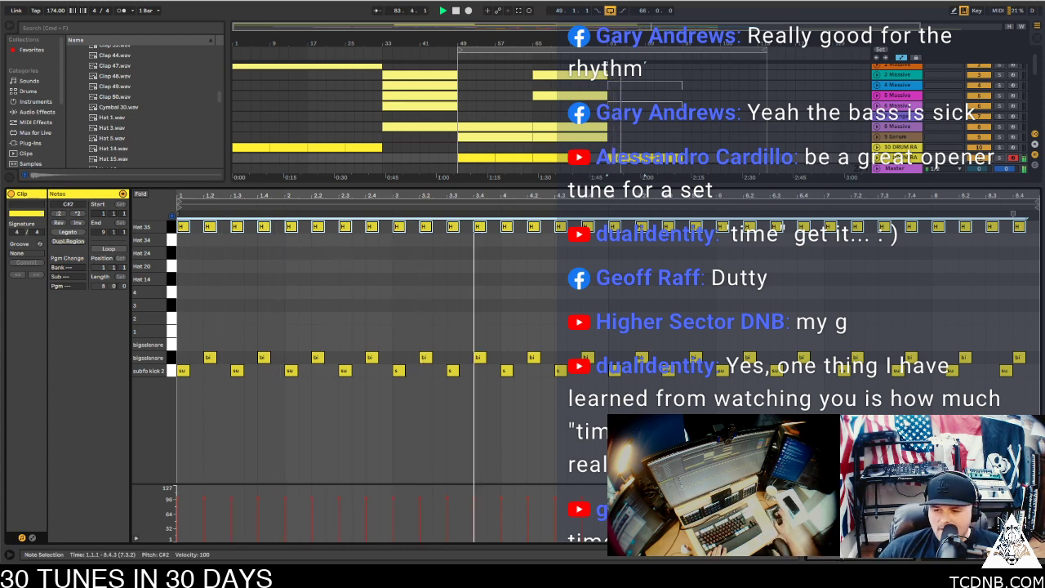
key(super+alt+l)
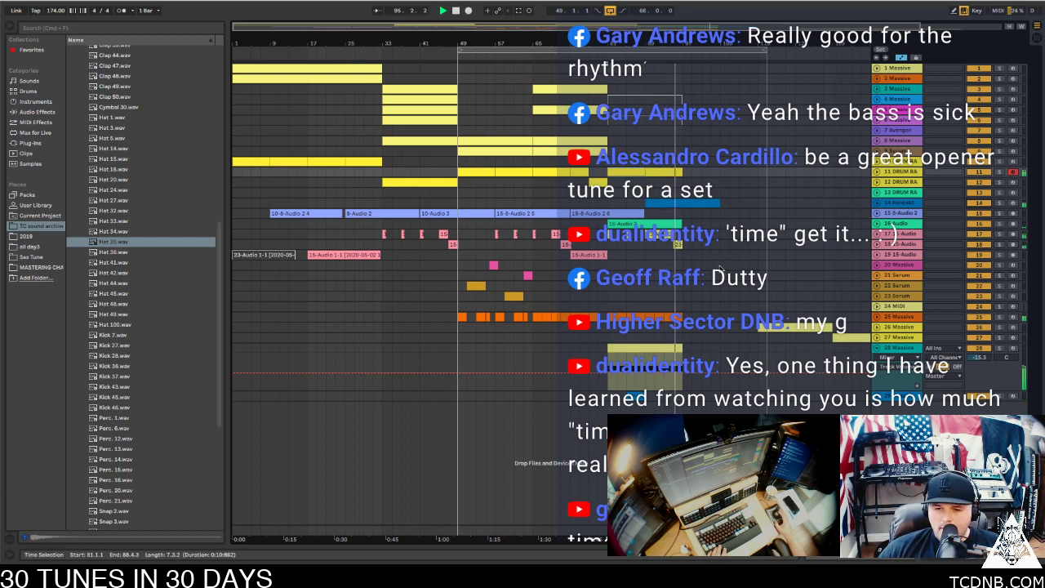
Solo track 18 and display the Frequency automation of its Auto Filter in the arrangement
click(999, 244)
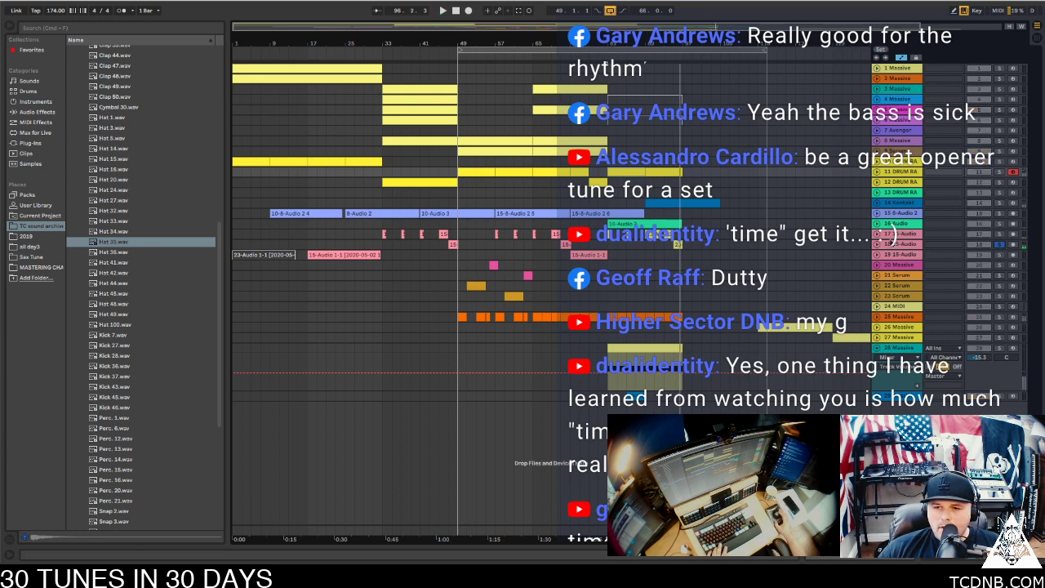
click(878, 244)
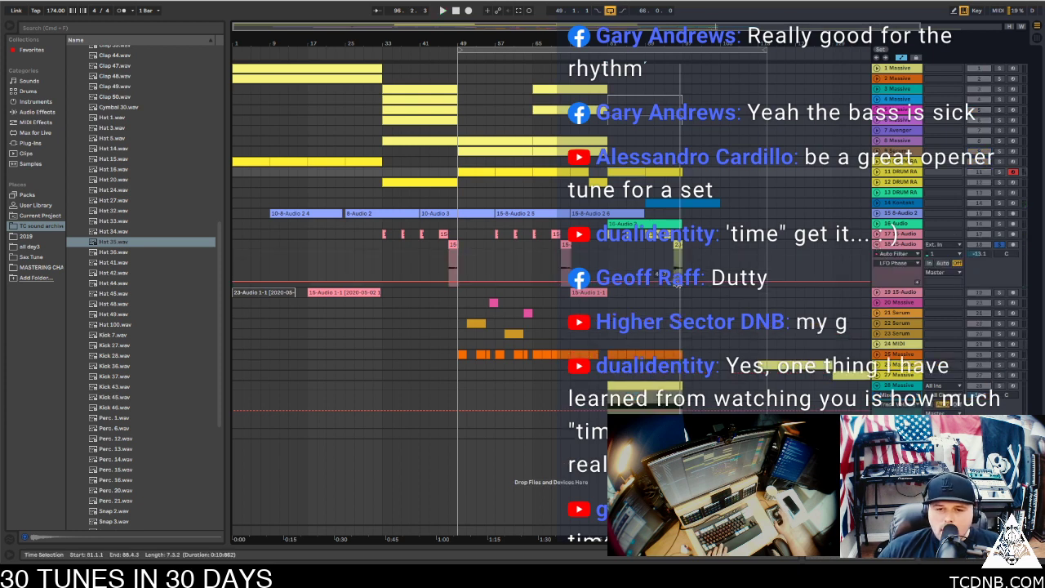
click(896, 253)
click(885, 242)
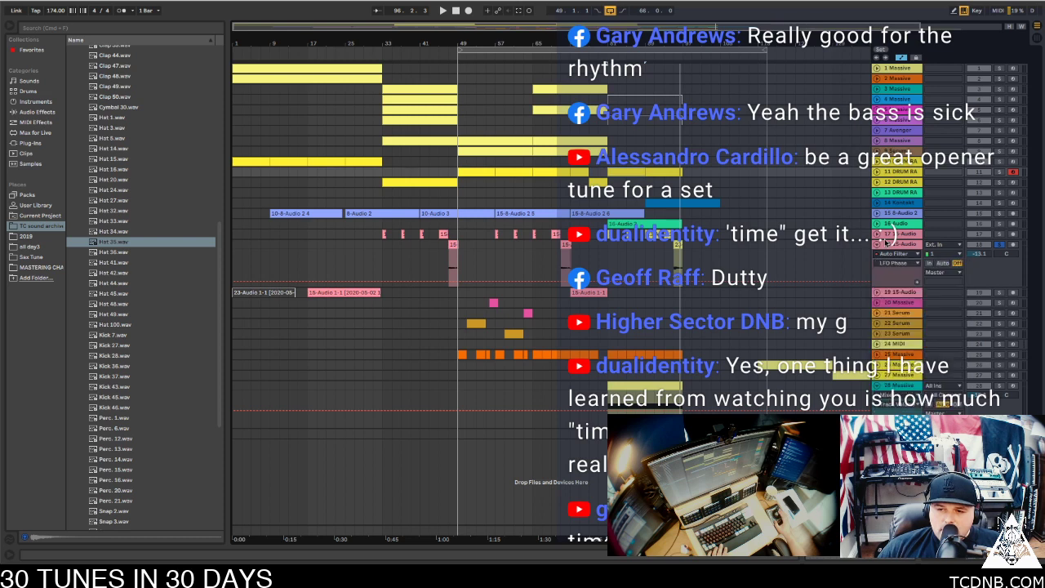
click(887, 263)
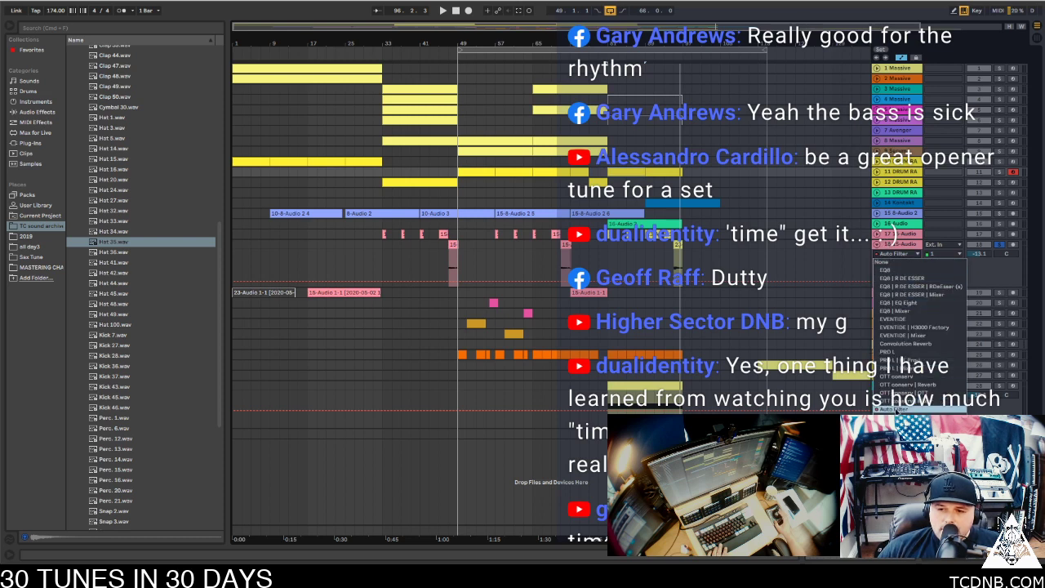
click(897, 408)
click(900, 263)
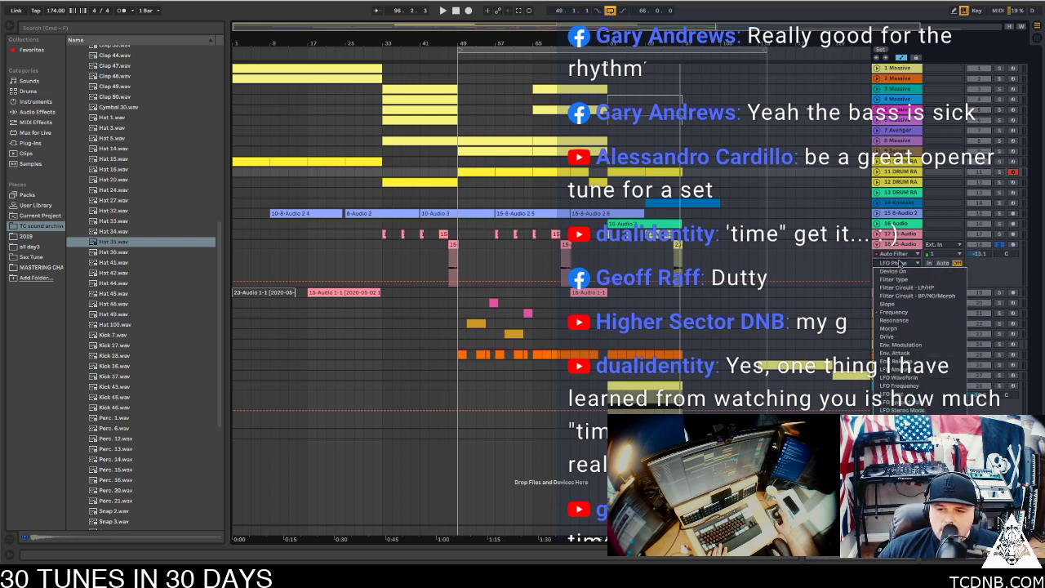
click(895, 311)
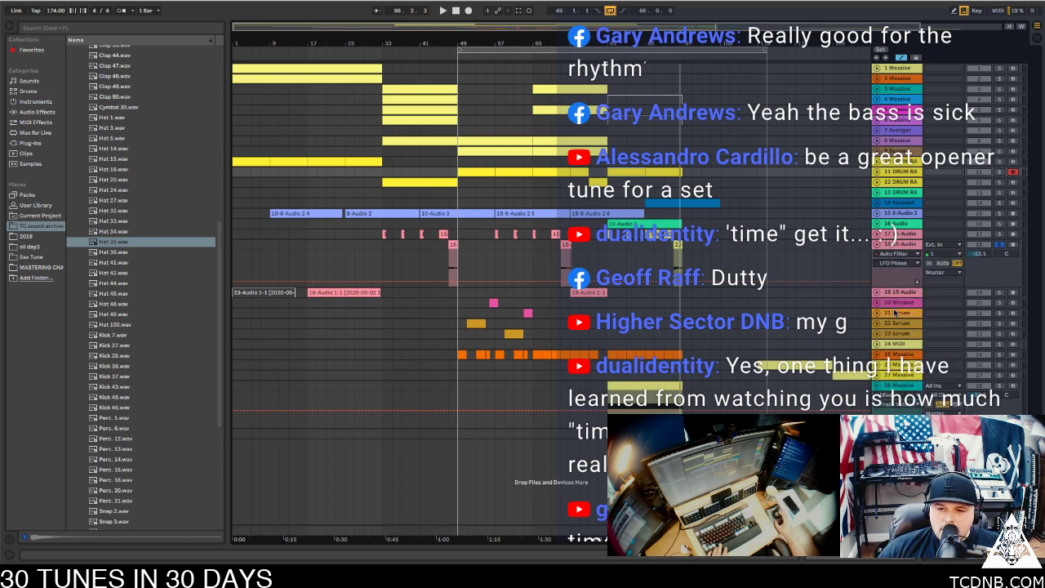
Shape track 18's filter frequency automation to sweep at the clips at bars 71 and 95, and unsolo the track while it plays
click(561, 282)
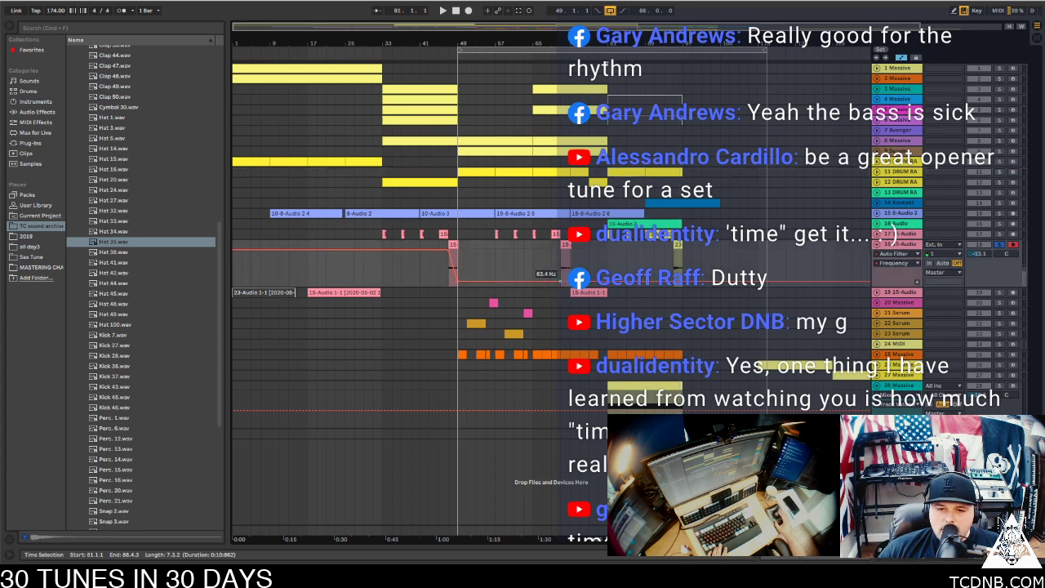
mouse_move(555, 279)
mouse_down()
mouse_move(555, 258)
mouse_move(540, 282)
mouse_move(552, 279)
mouse_up()
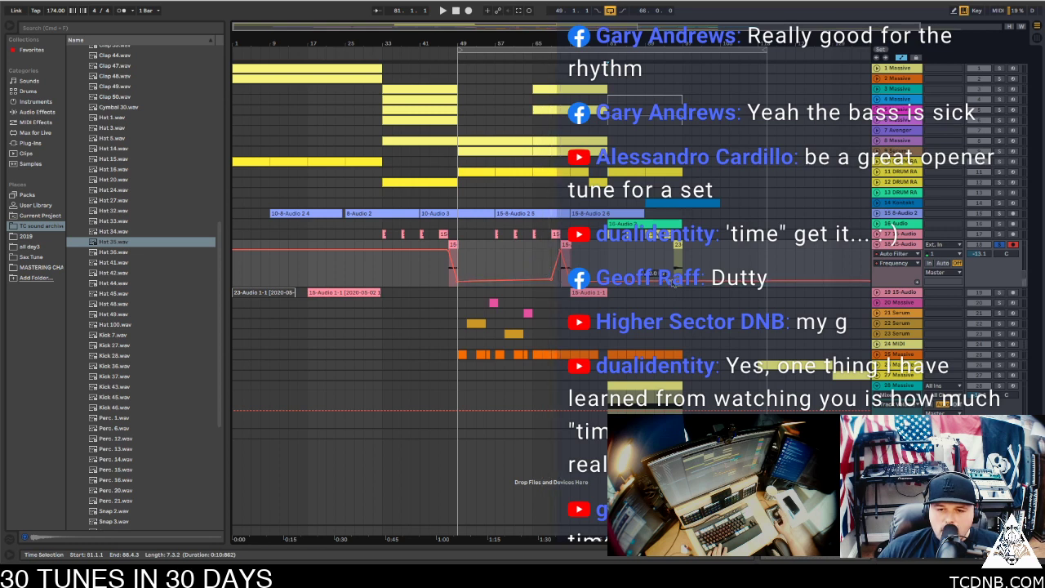
mouse_move(674, 283)
mouse_down()
mouse_move(675, 250)
mouse_move(680, 278)
mouse_up()
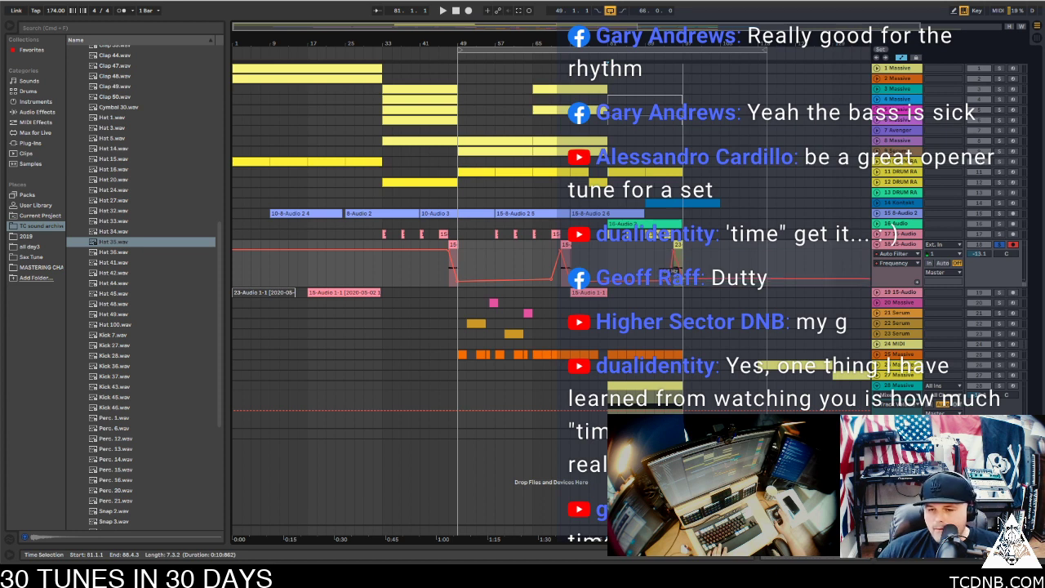
click(677, 244)
key(space)
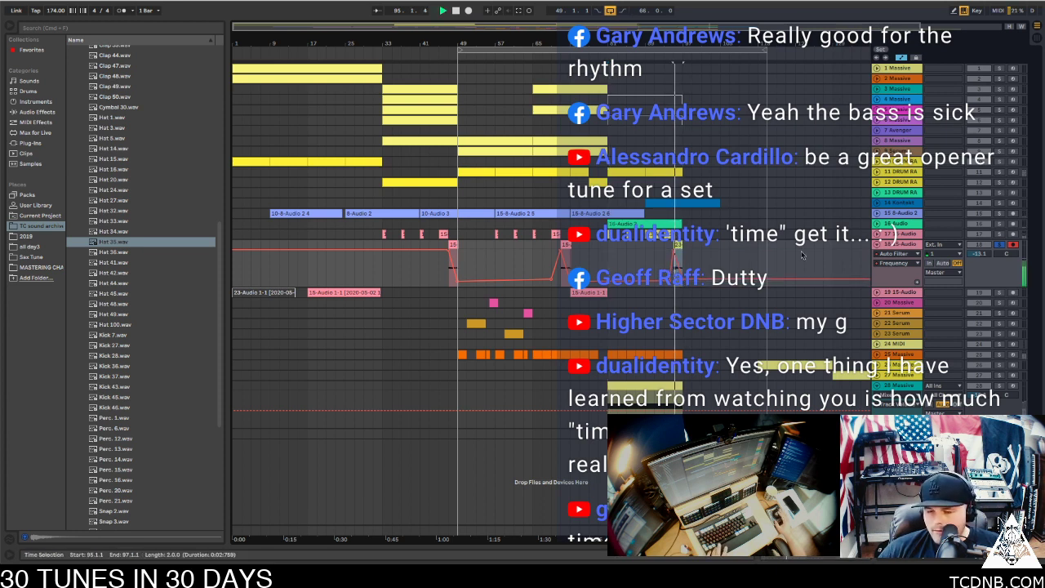
click(999, 245)
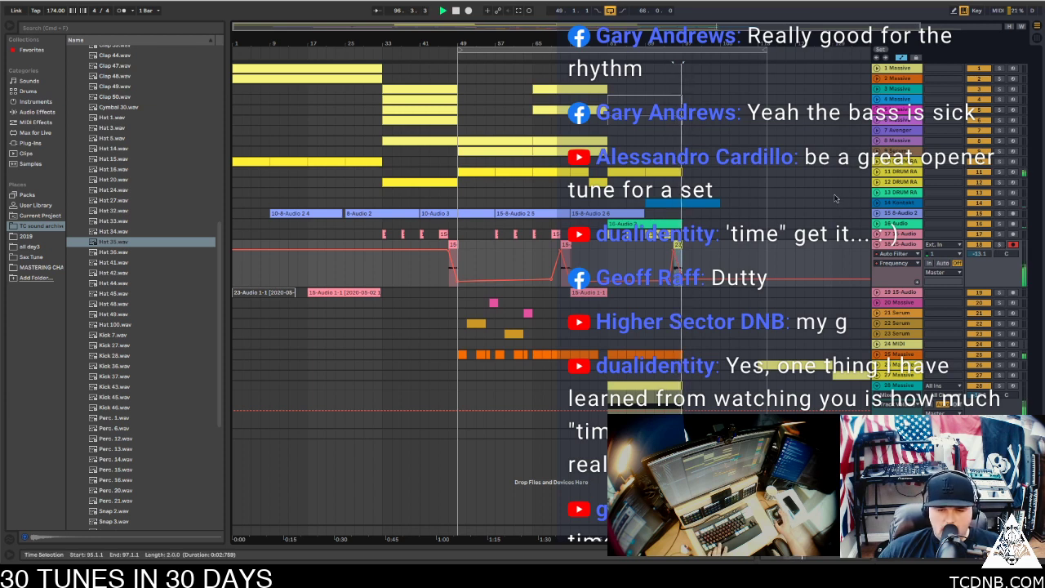
Select the 16-bar clip at bar 89 on track 14, stop playback, and open that track's Kontakt window
click(661, 245)
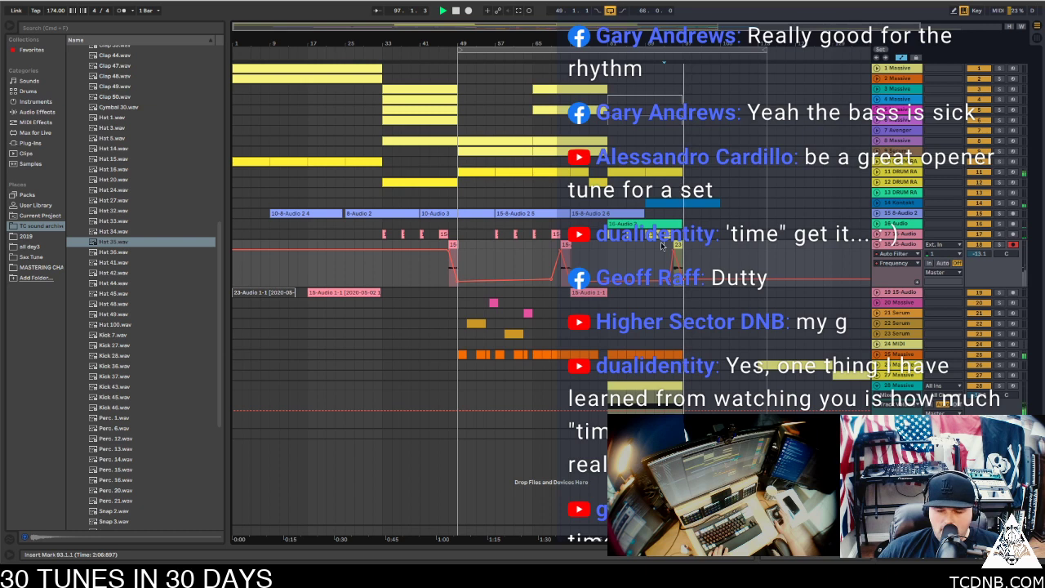
click(668, 203)
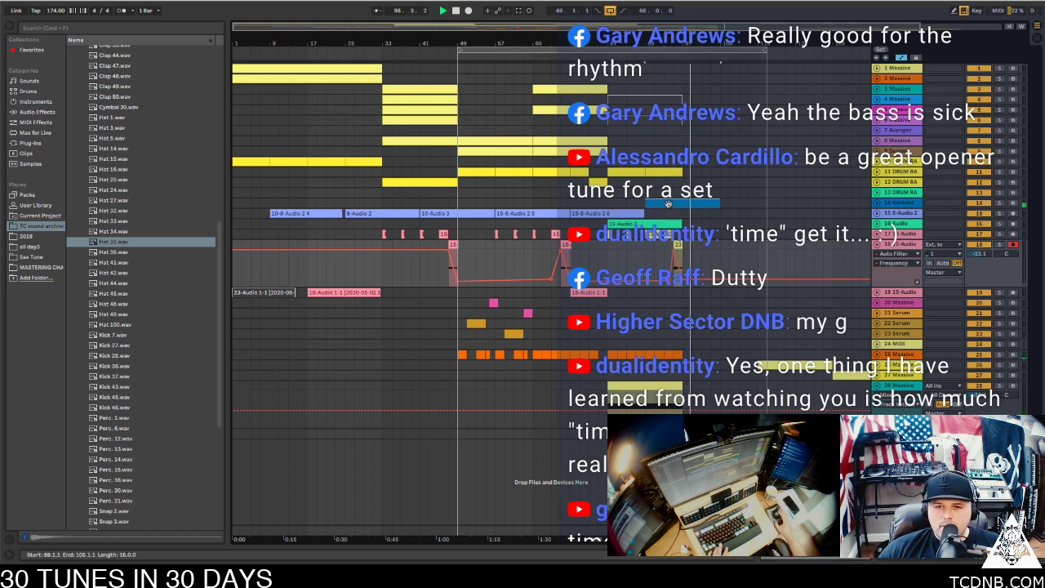
click(668, 203)
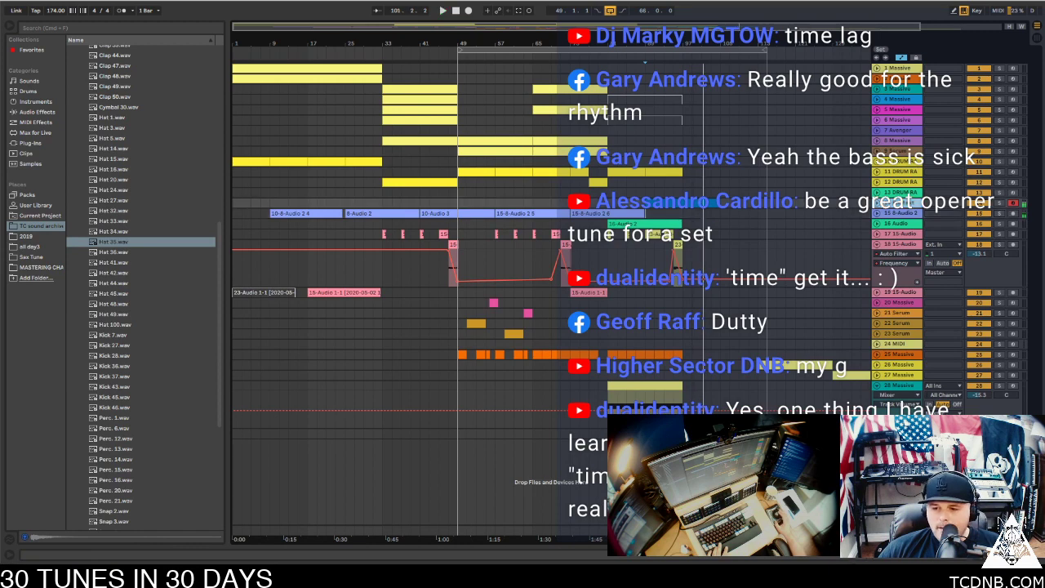
key(shift+Tab)
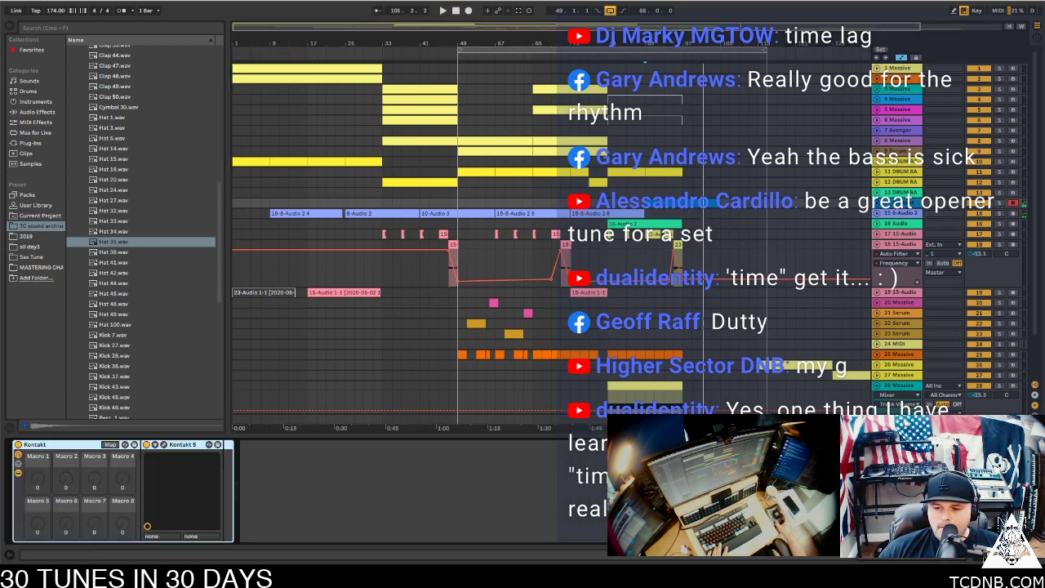
click(164, 445)
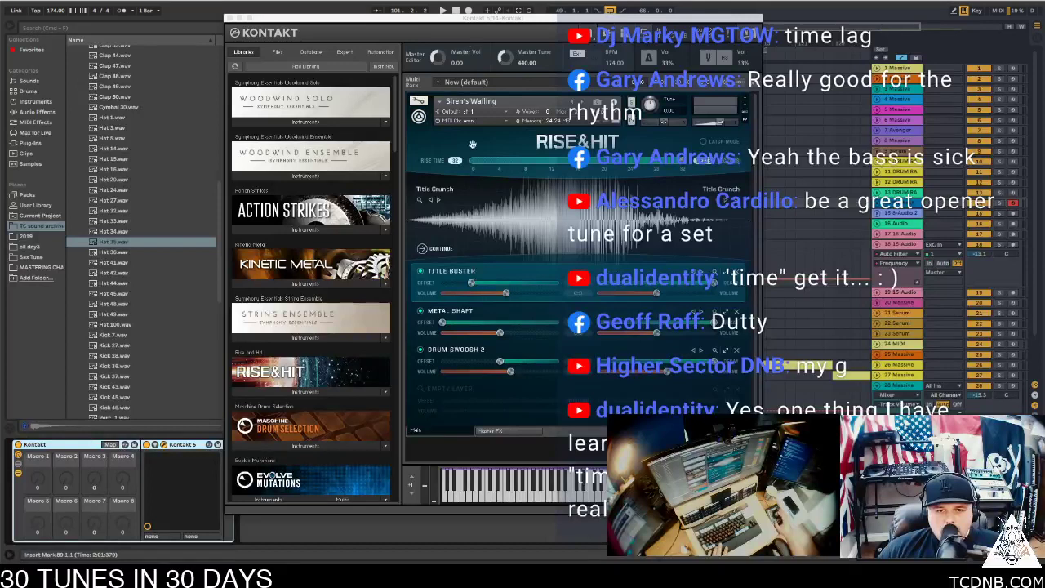
Replace the Siren's Wailing instrument in Kontakt with Scary Bells.nki from the Rise & Hit library
scroll(302, 277, down, 5)
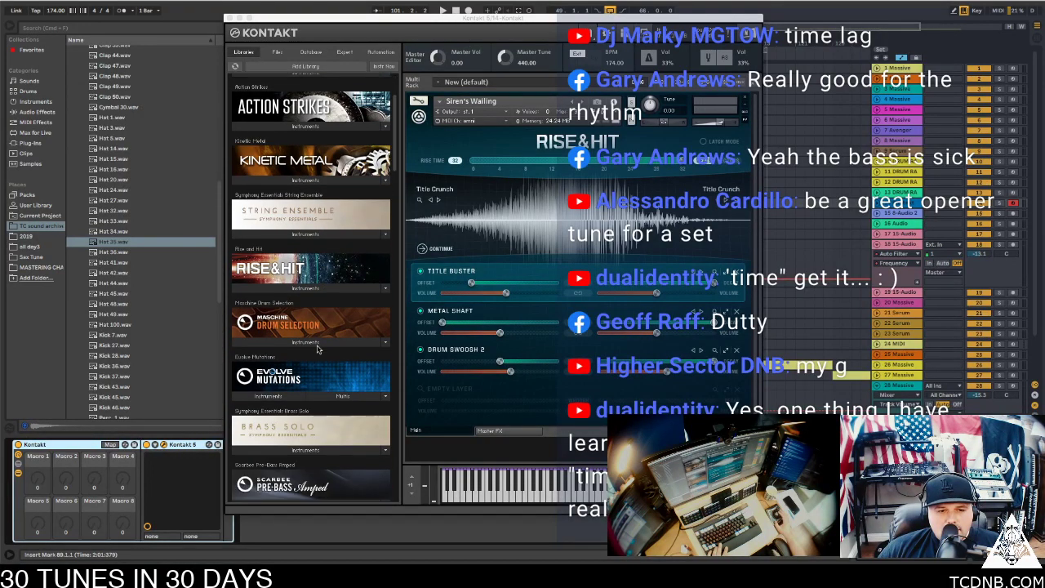
scroll(291, 364, up, 5)
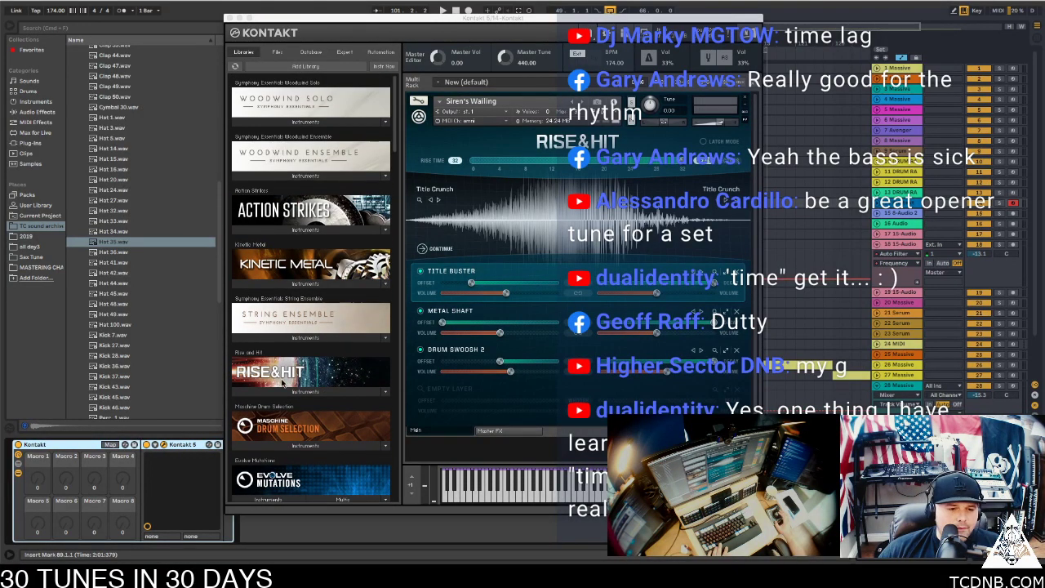
click(284, 382)
scroll(317, 390, down, 3)
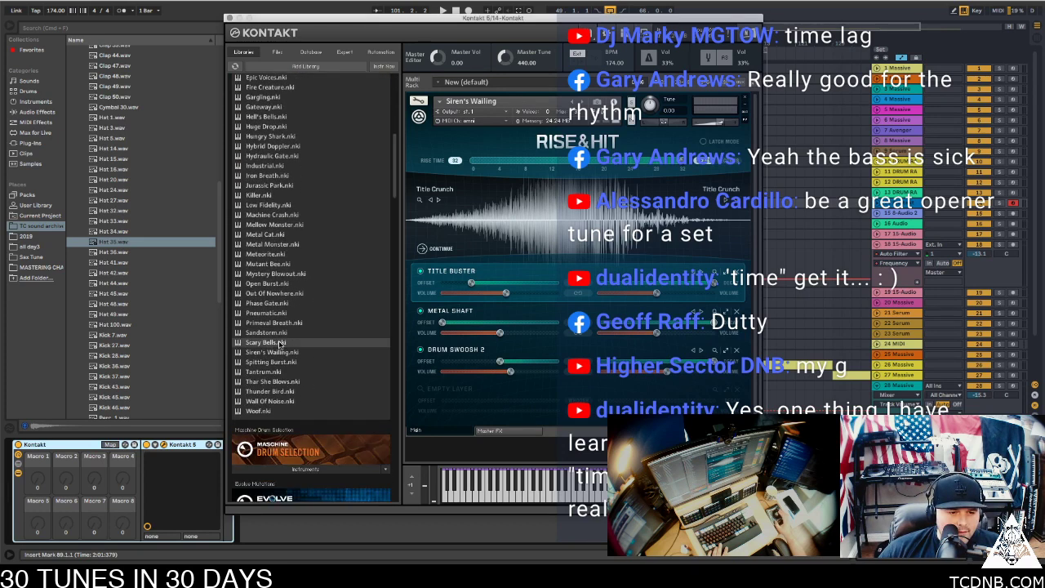
drag(447, 265, 449, 266)
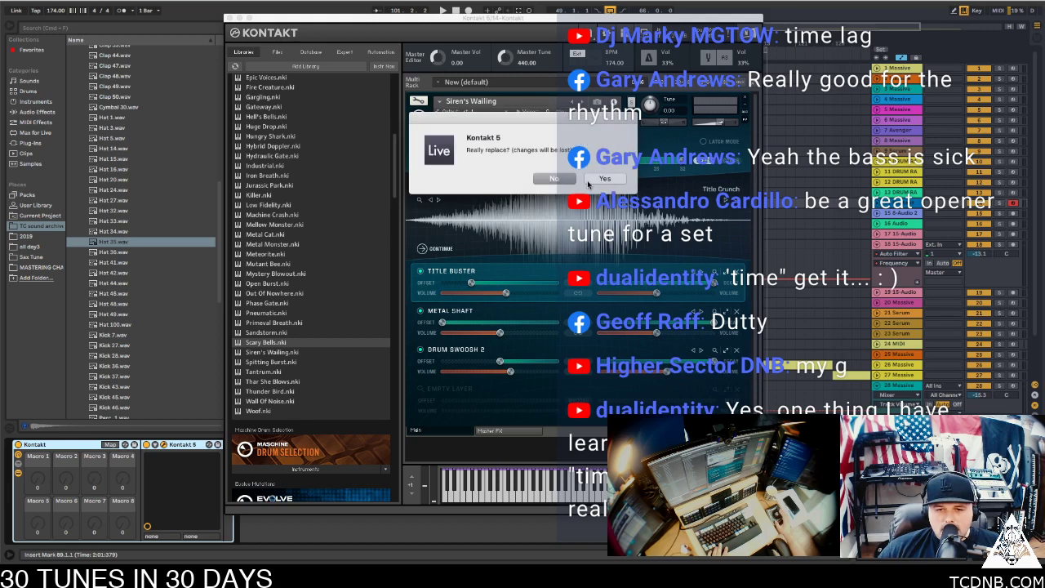
click(606, 179)
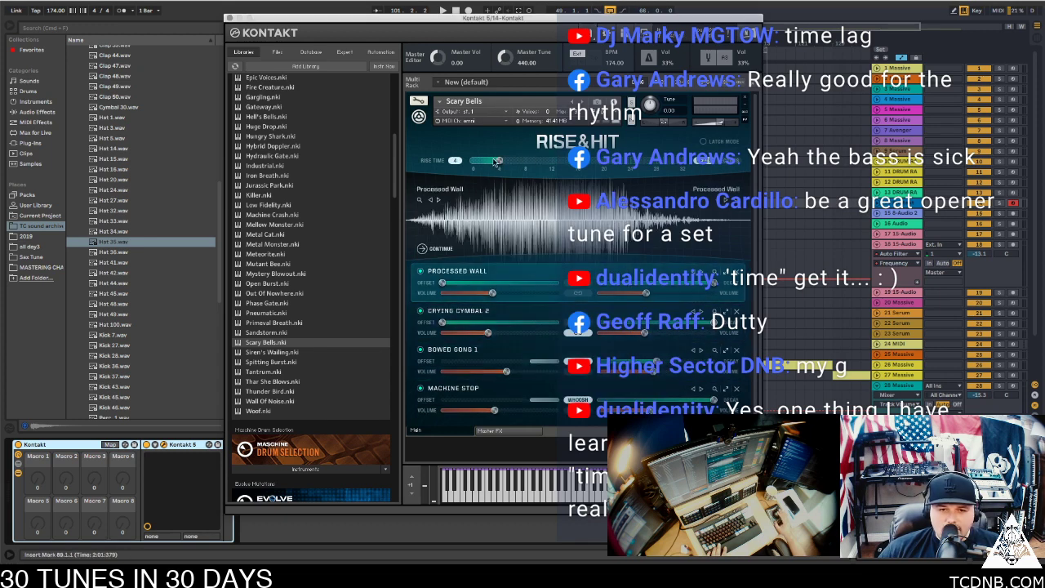
Set the Scary Bells rise time to 32 and record the riser onto track 15 from bar 89 to about bar 105
drag(499, 162, 690, 162)
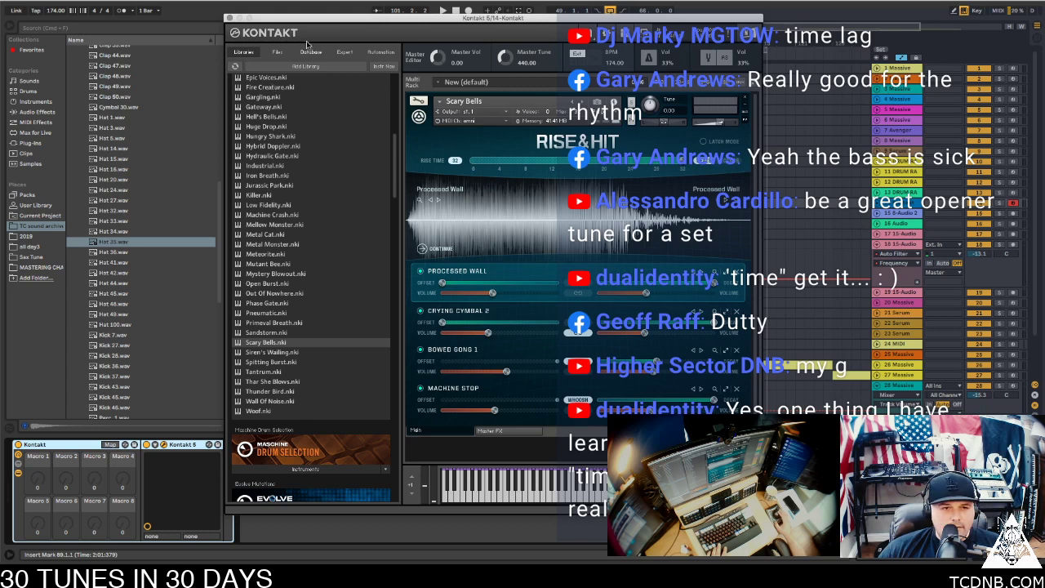
click(230, 17)
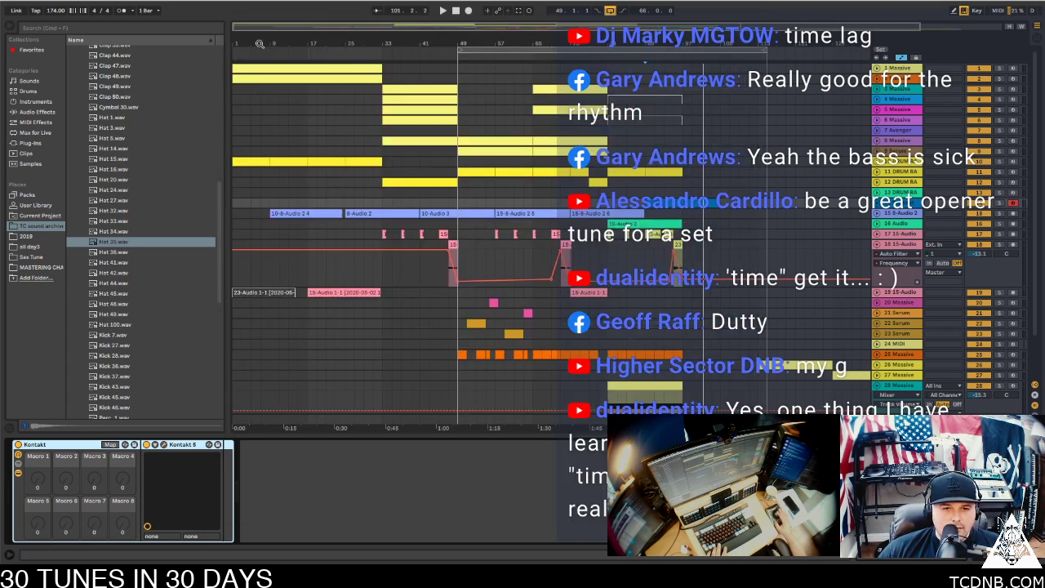
click(651, 224)
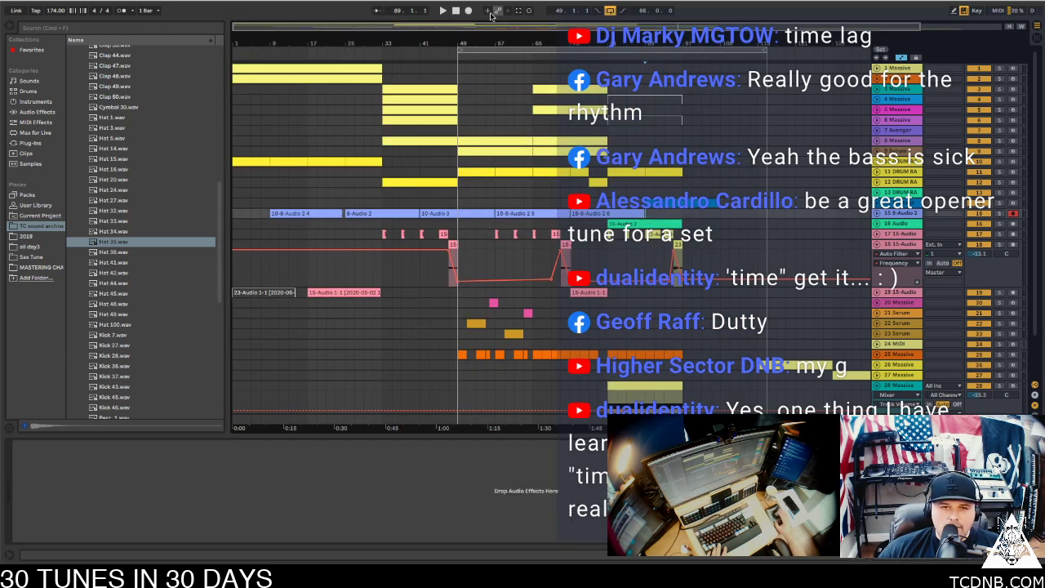
key(space)
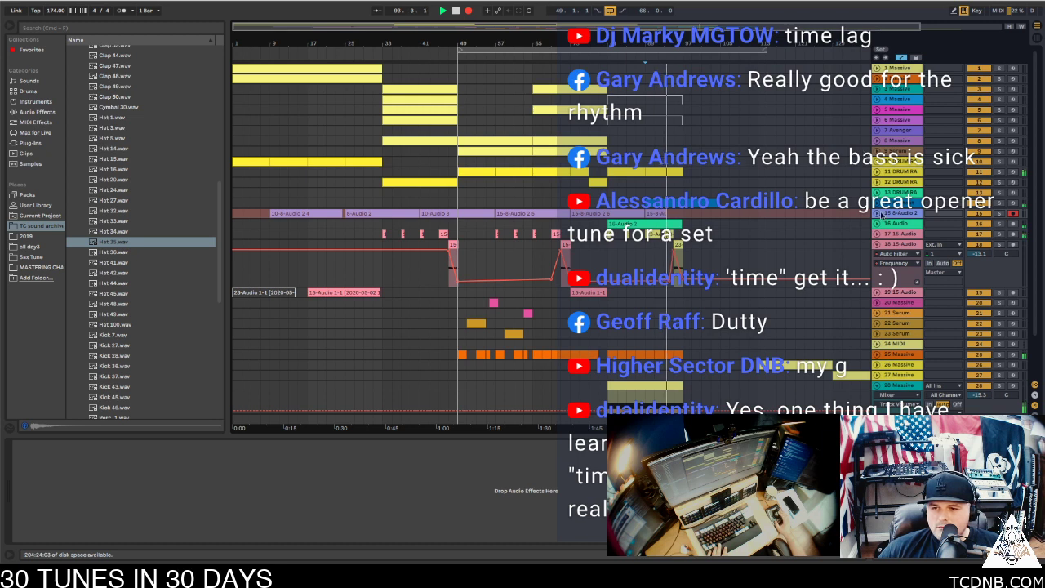
click(876, 213)
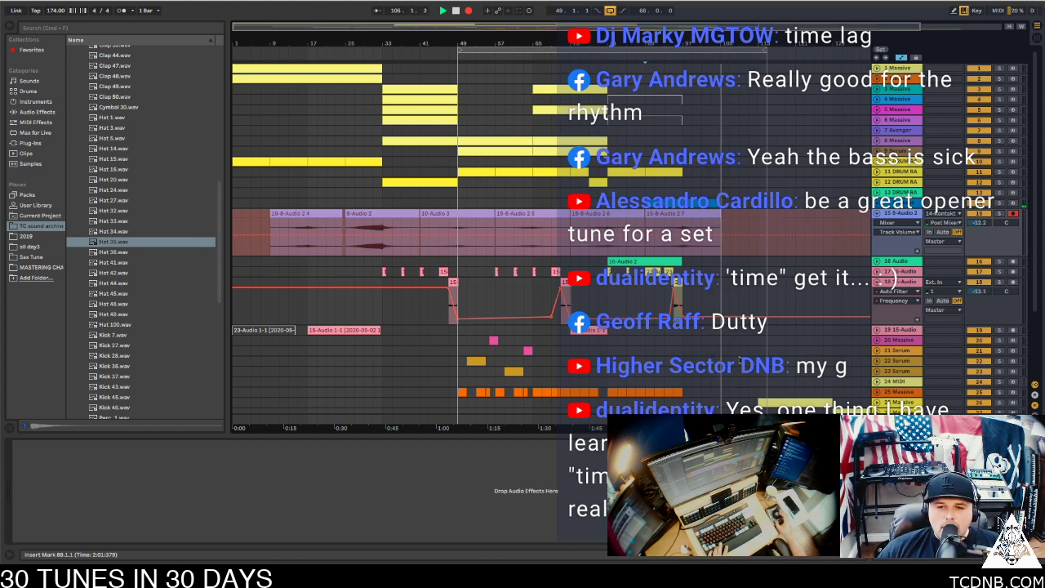
key(space)
scroll(740, 299, down, 5)
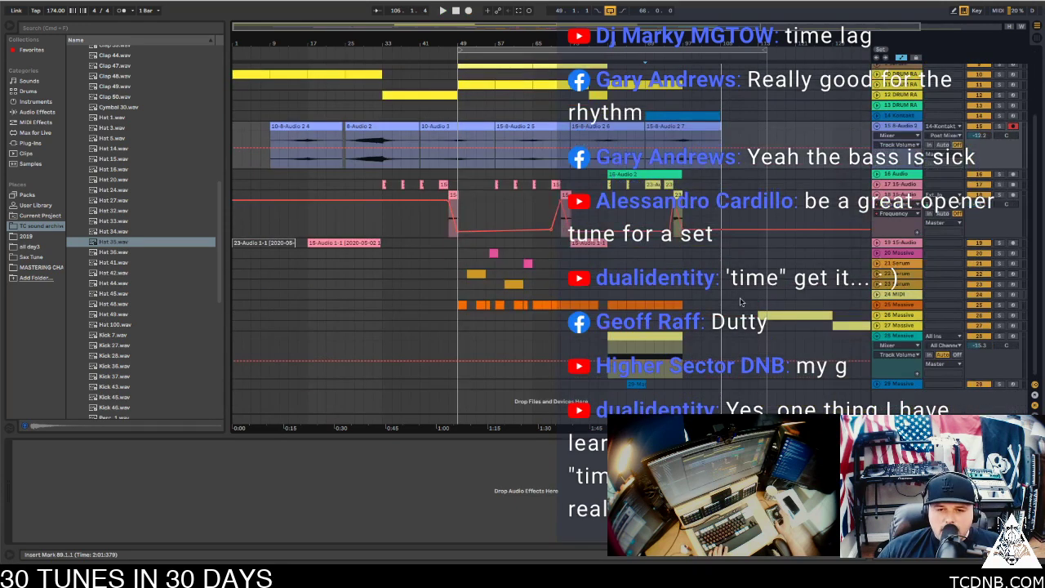
scroll(741, 266, up, 5)
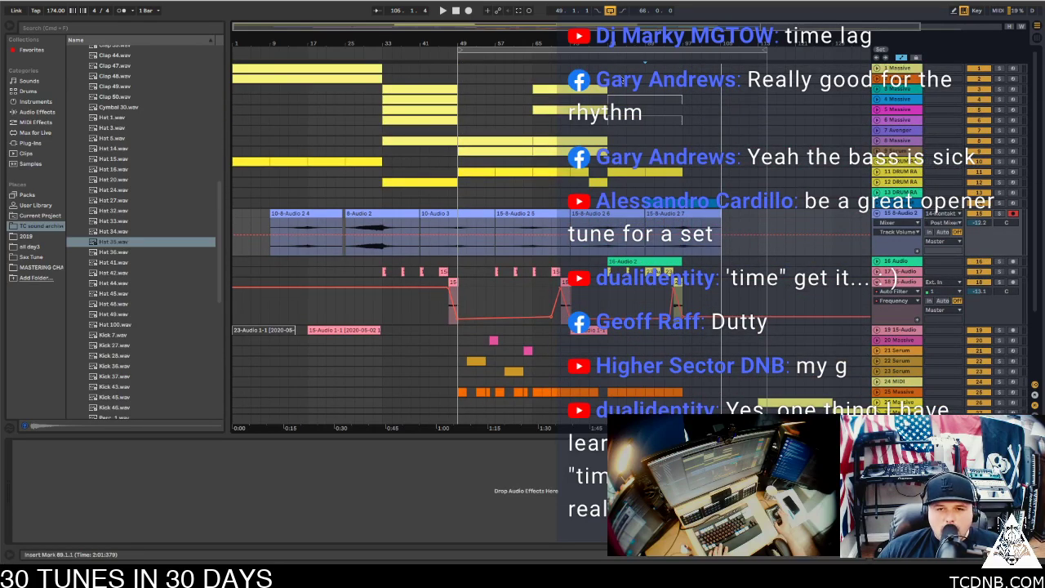
While playing from bar 81, end track 11's clip at bar 93 and copy track 12's 4-bar clip to bar 93
click(643, 119)
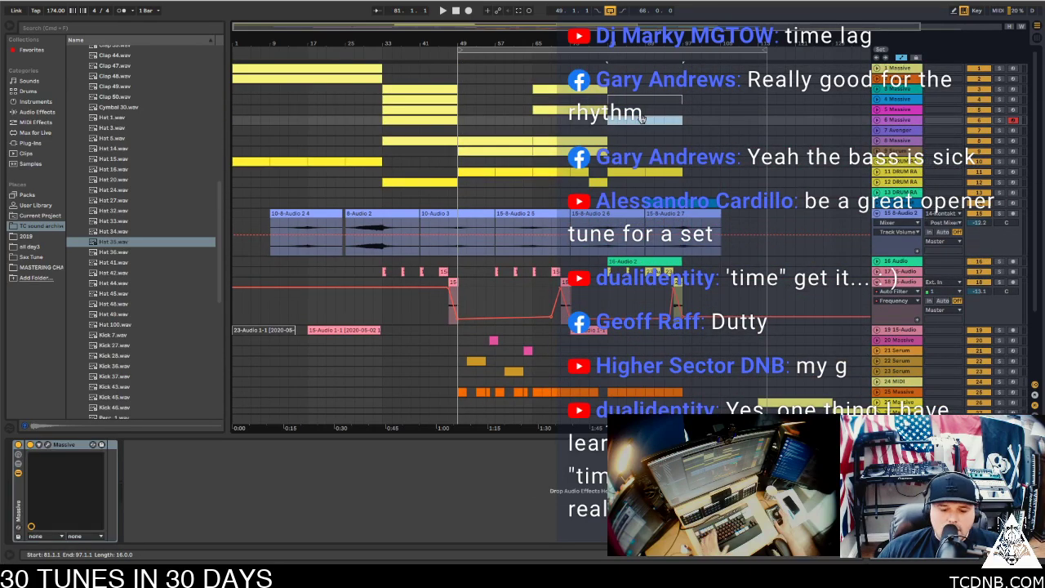
key(space)
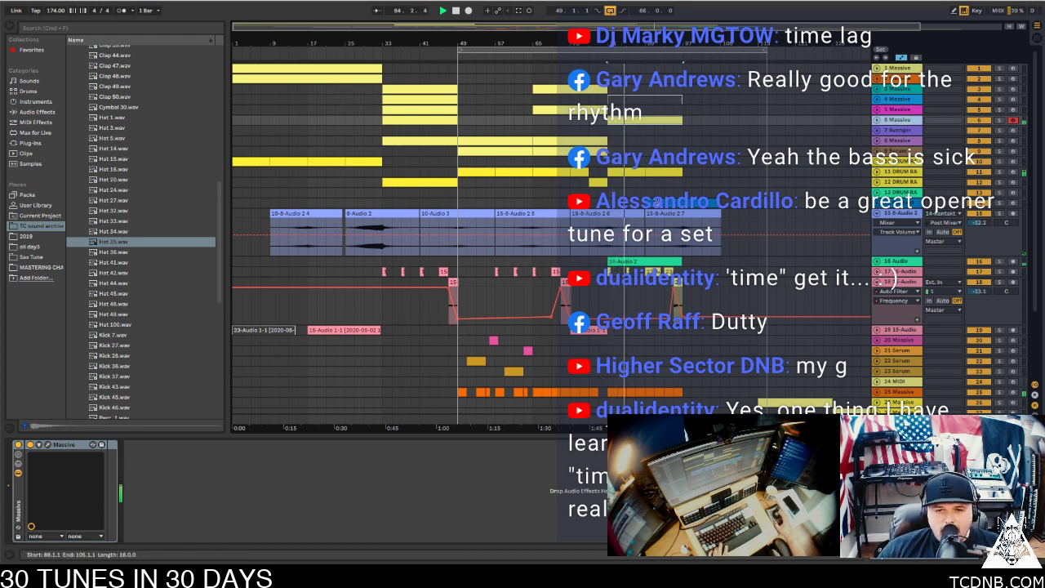
click(597, 181)
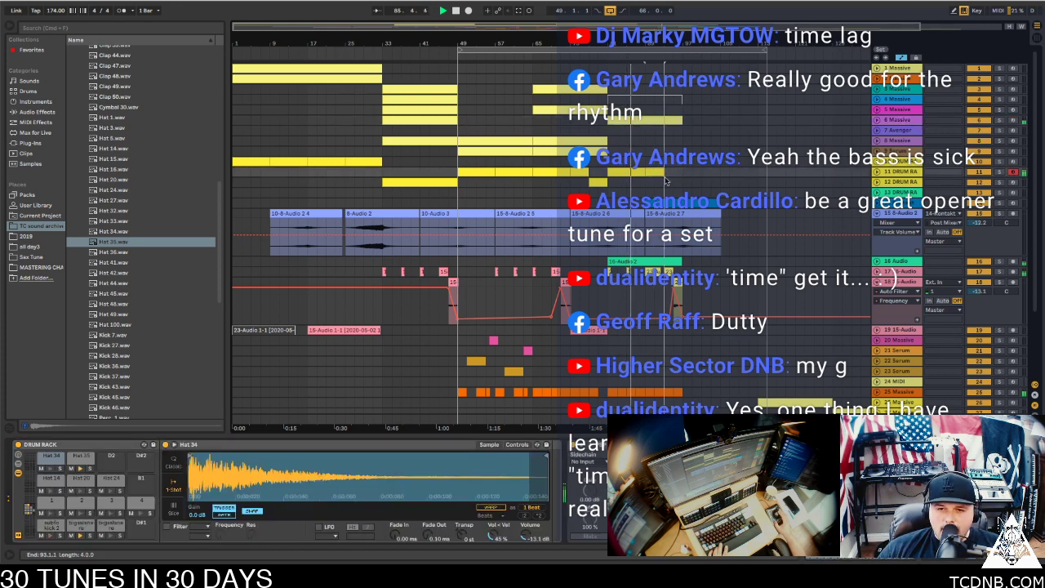
drag(595, 182, 674, 187)
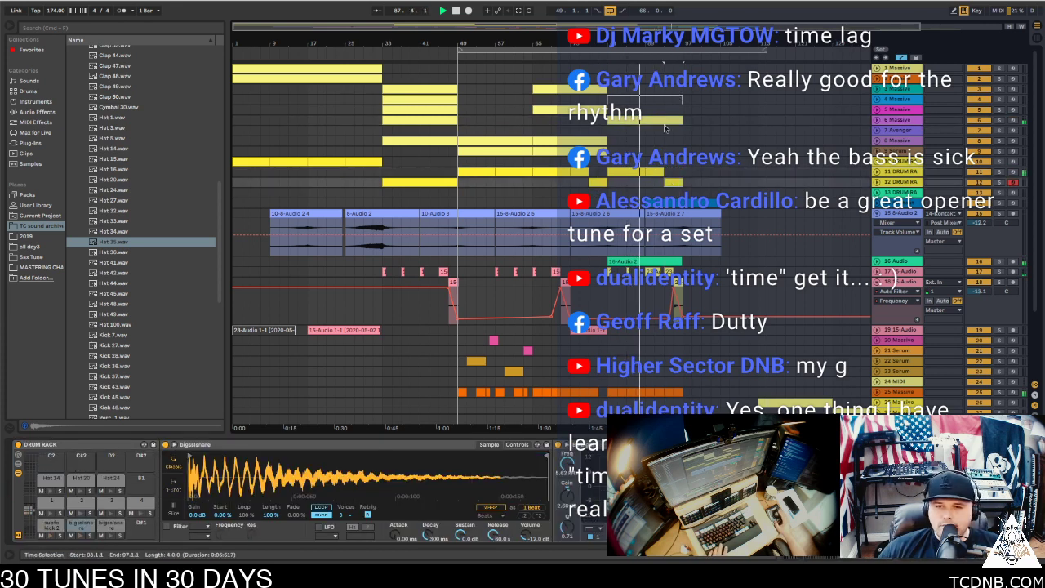
Move the 16-bar clip on track 26 to bar 97 and the one on track 27 to bar 113
click(897, 120)
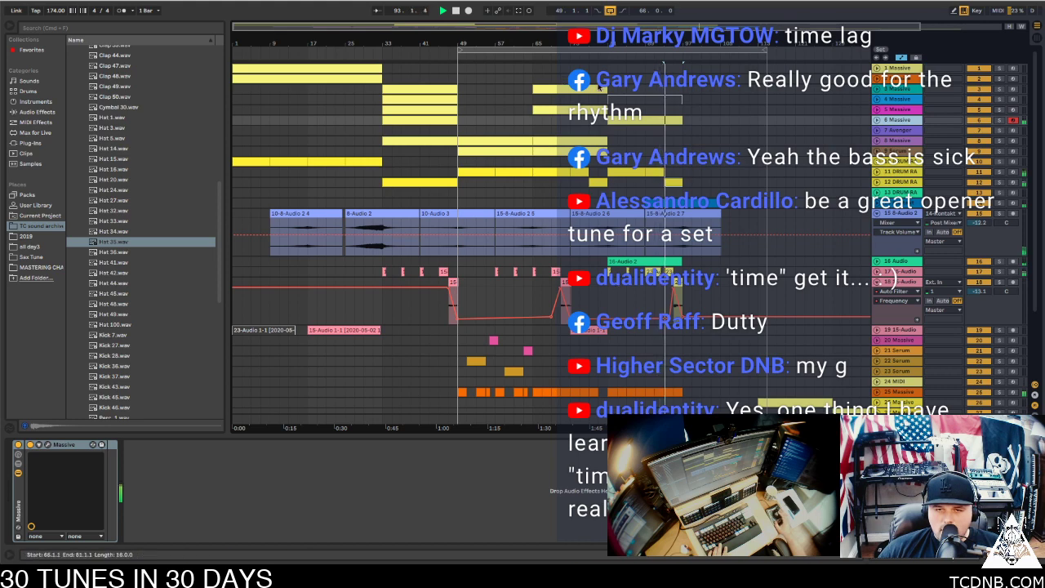
drag(570, 28, 570, 18)
scroll(737, 327, down, 3)
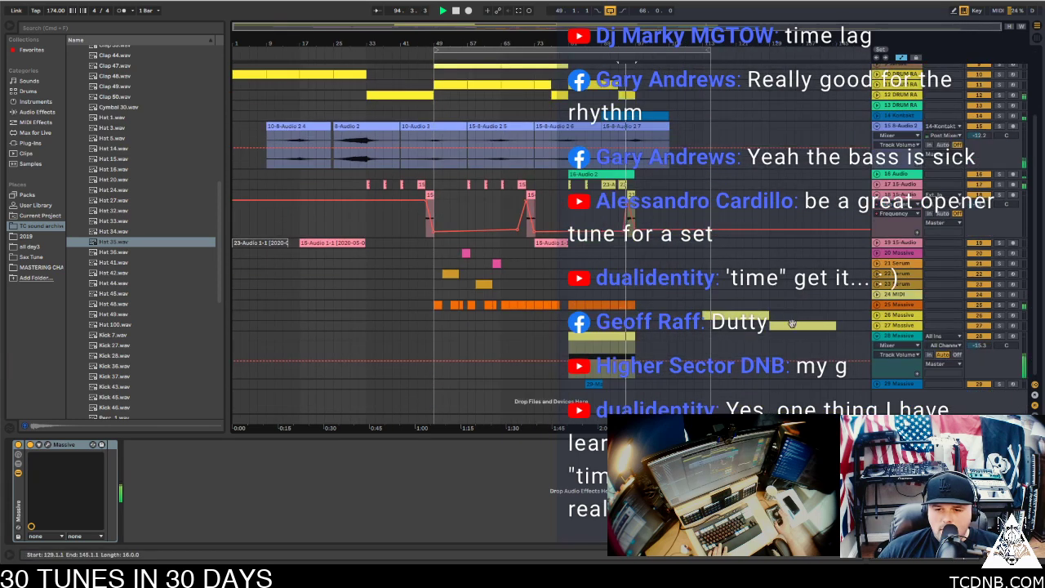
drag(730, 317, 659, 317)
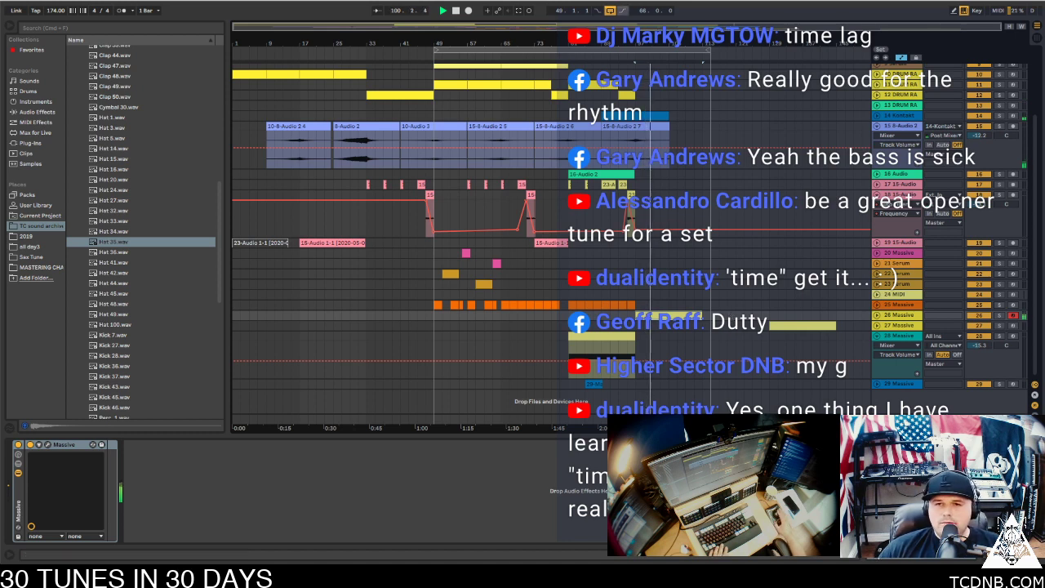
drag(788, 325, 721, 325)
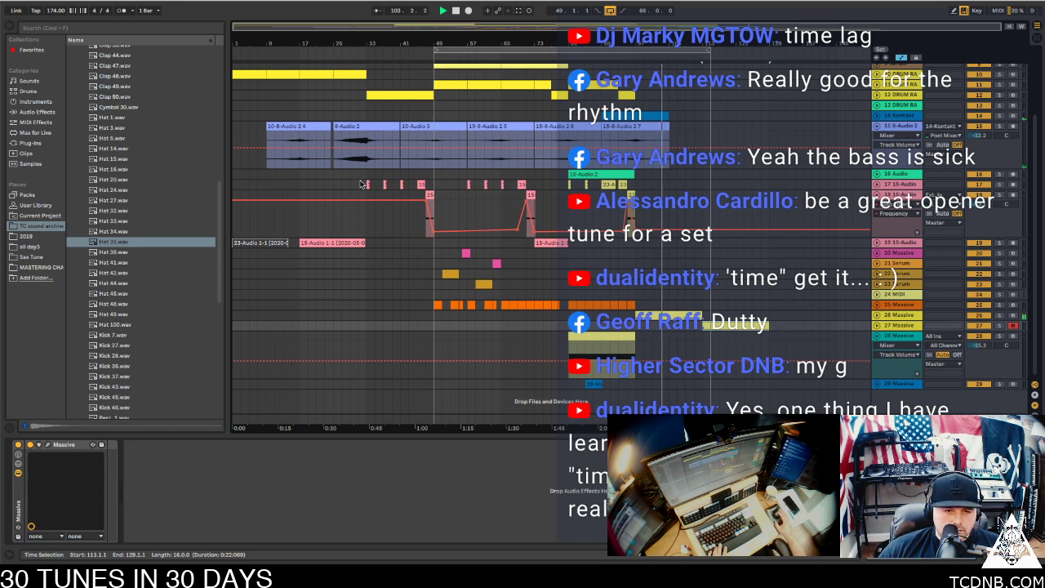
Copy the audio fills and filter automation in bars 33 to 49 of tracks 16 to 18 to bar 97
drag(368, 174, 435, 214)
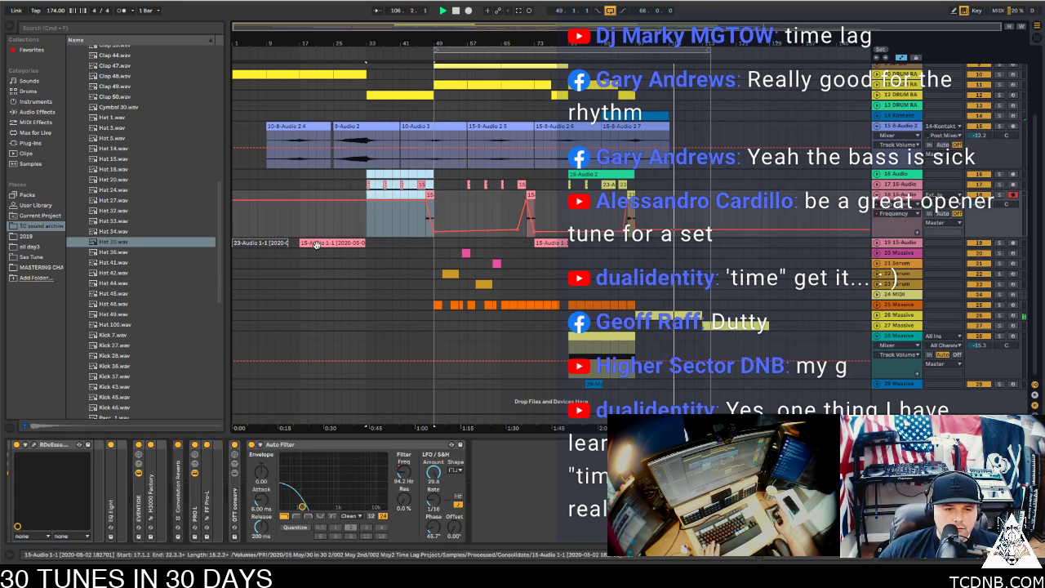
drag(367, 183, 640, 189)
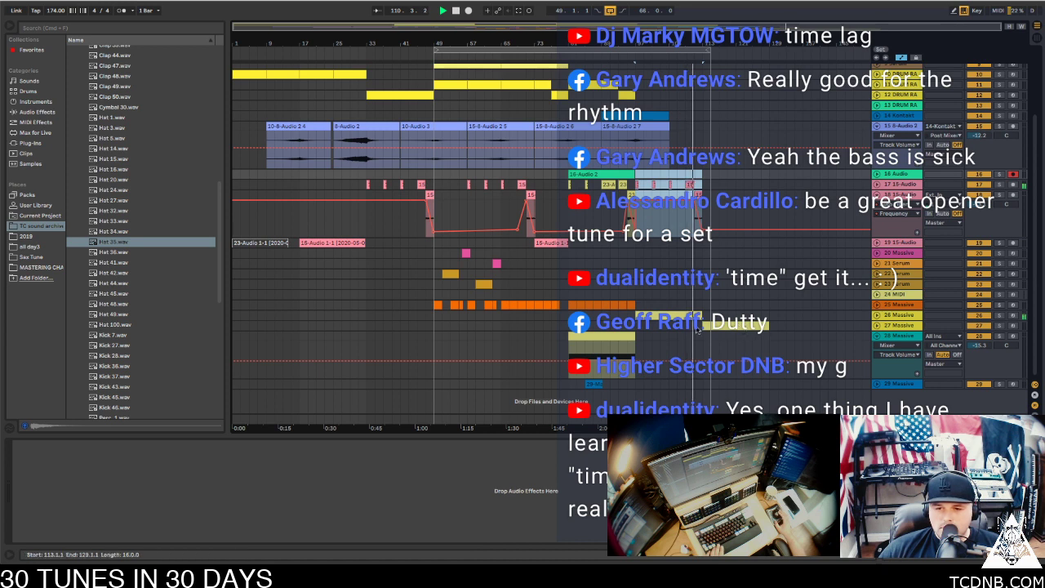
Duplicate track 26's 16-bar clip and the fills on tracks 17 and 18 from bar 97 to bar 113
click(671, 318)
click(704, 316)
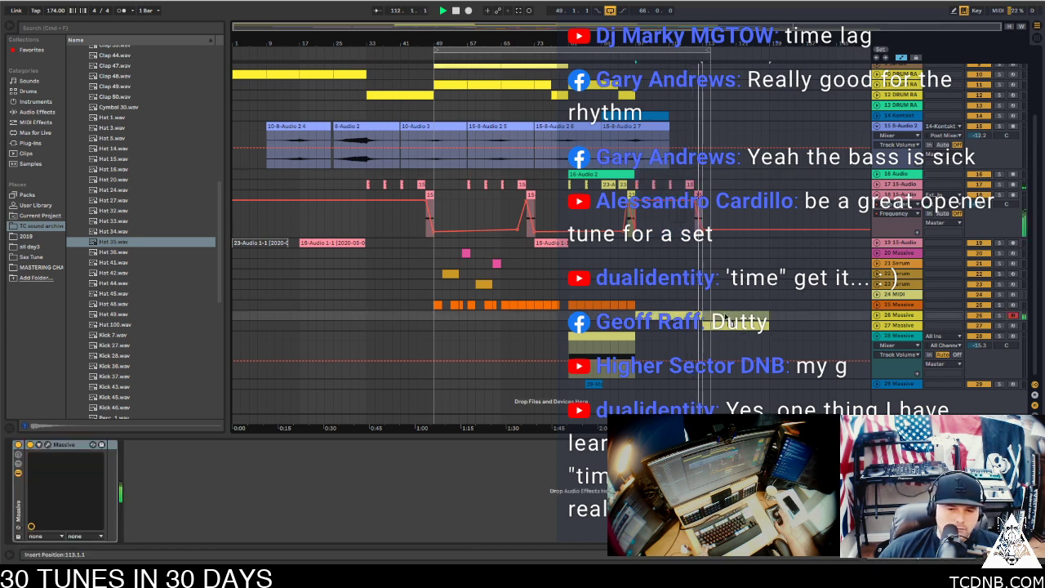
key(super+v)
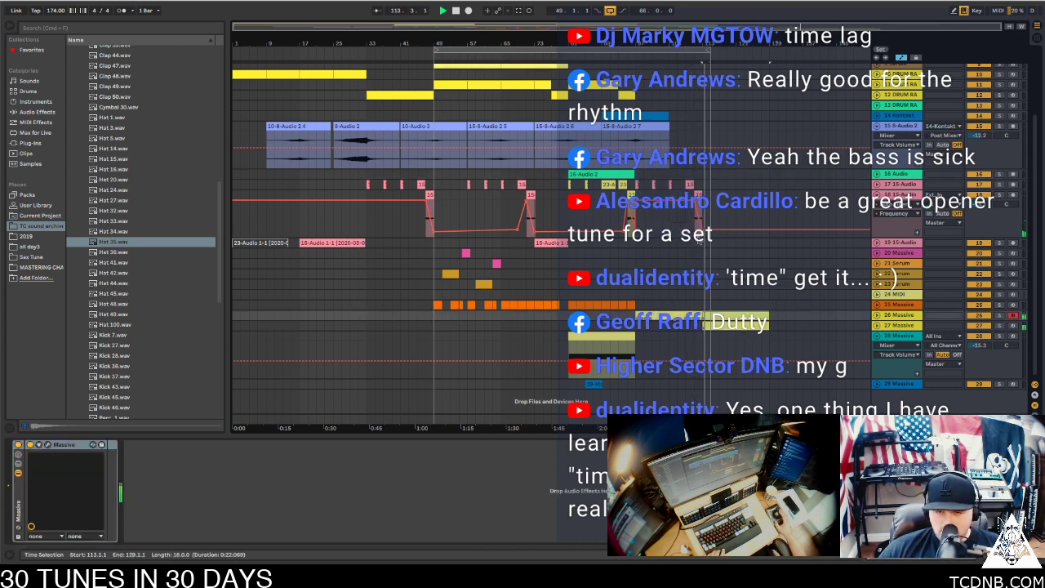
drag(702, 202, 636, 184)
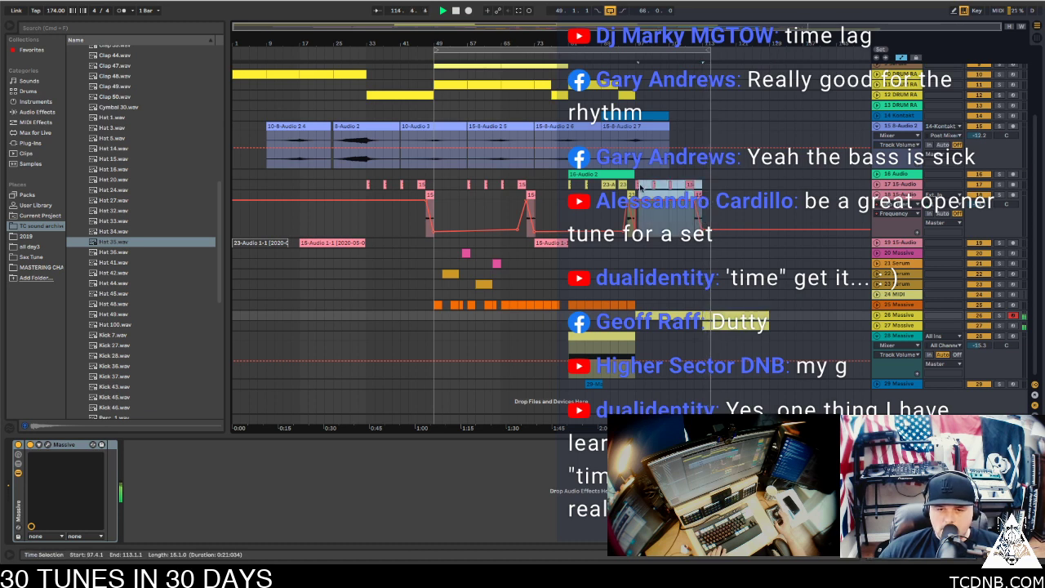
click(701, 186)
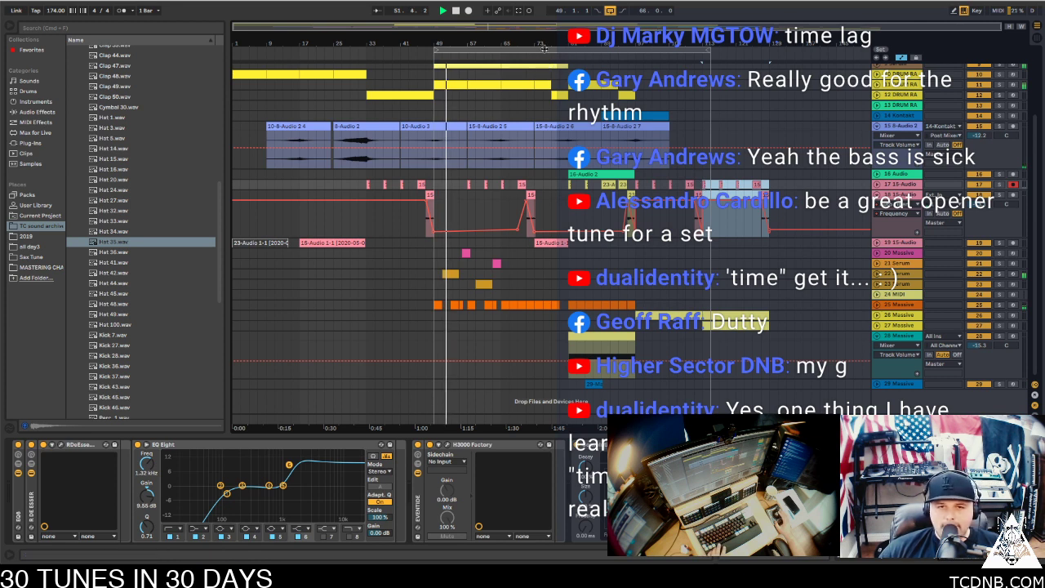
Extend the arrangement loop back to bar 1 and fold tracks 18, 28 and 15
drag(435, 48, 233, 49)
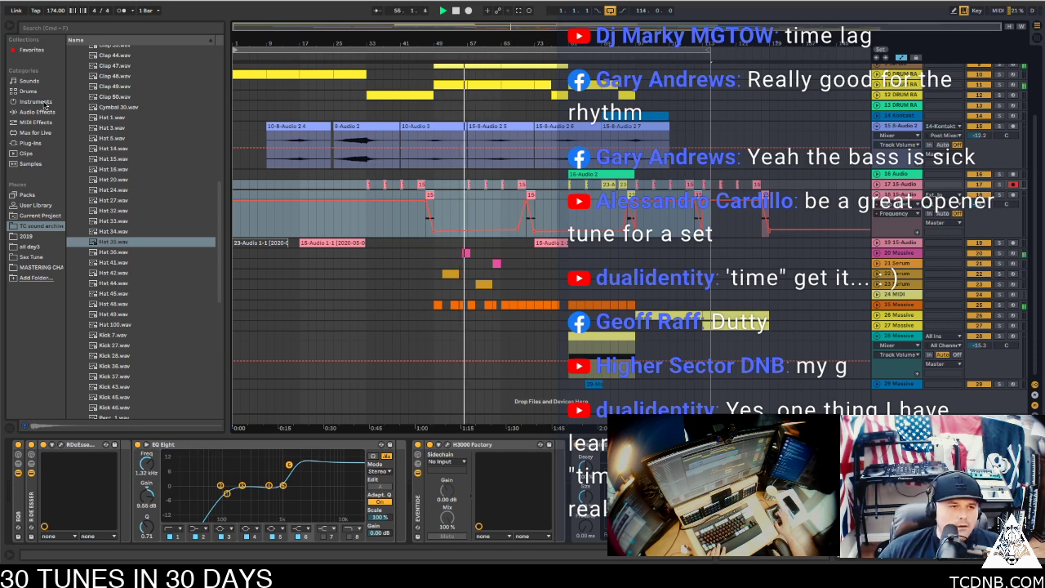
click(877, 194)
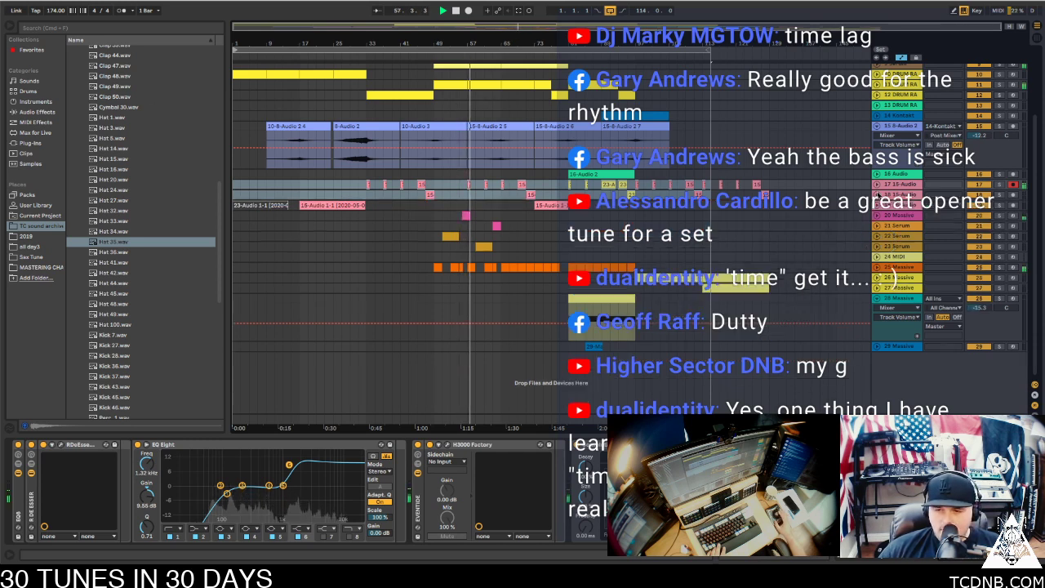
click(877, 298)
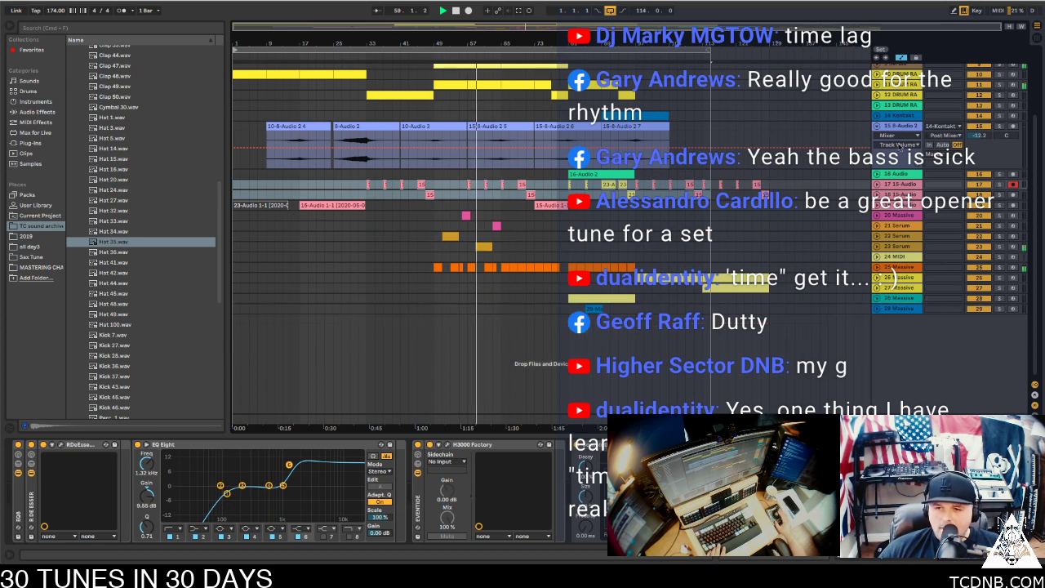
click(877, 126)
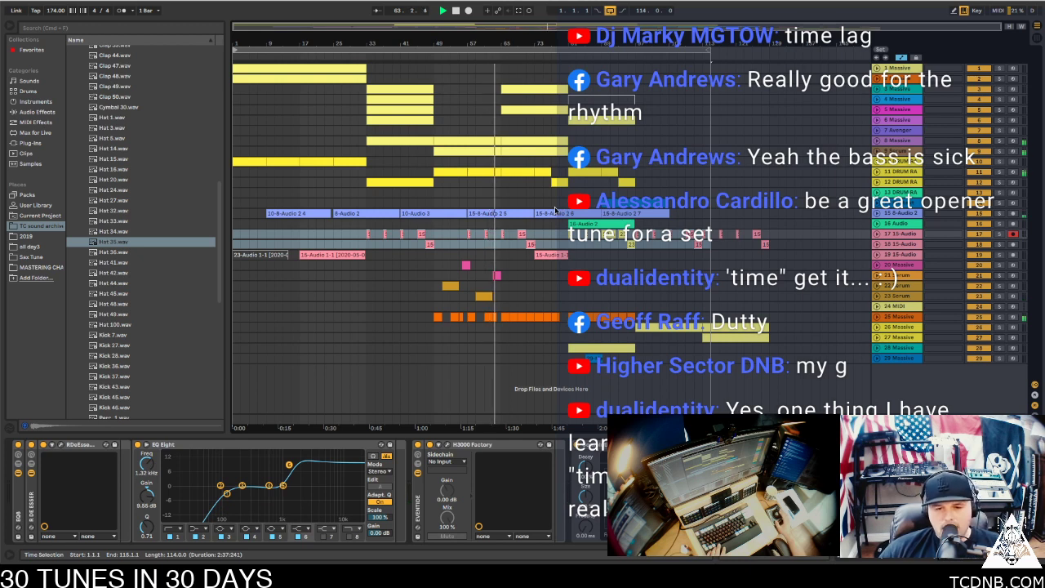
click(516, 221)
click(564, 212)
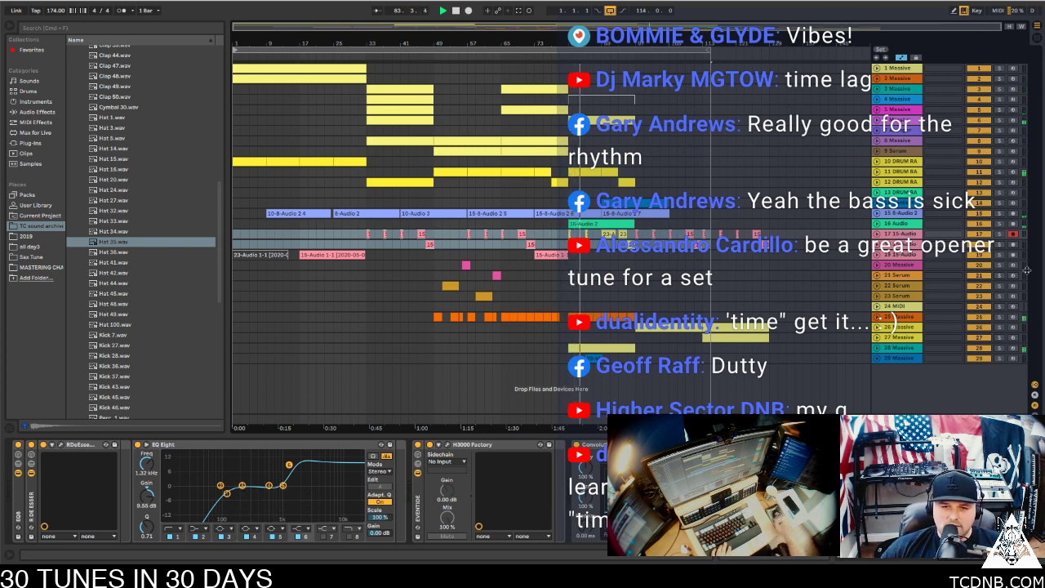
Paste the EQ8 HP LP rack onto track 6 and automate its LP to dip at bar 81 and sweep back up
click(907, 109)
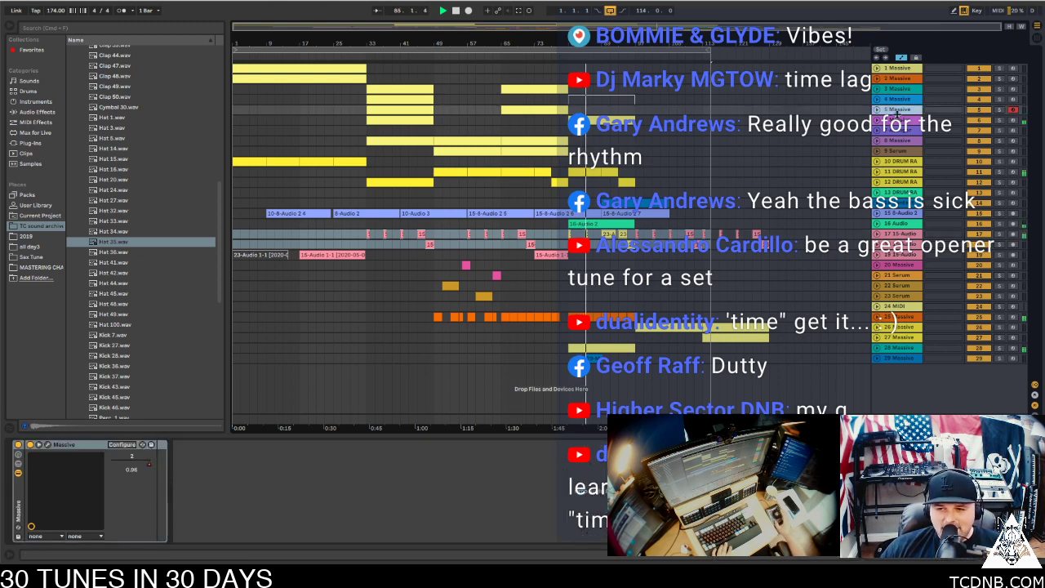
click(906, 120)
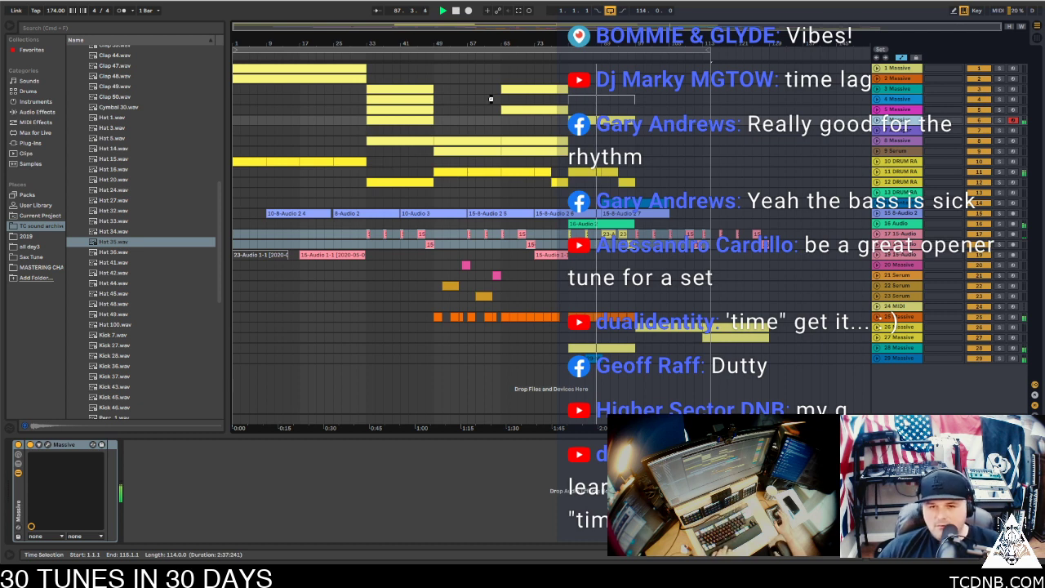
key(super+v)
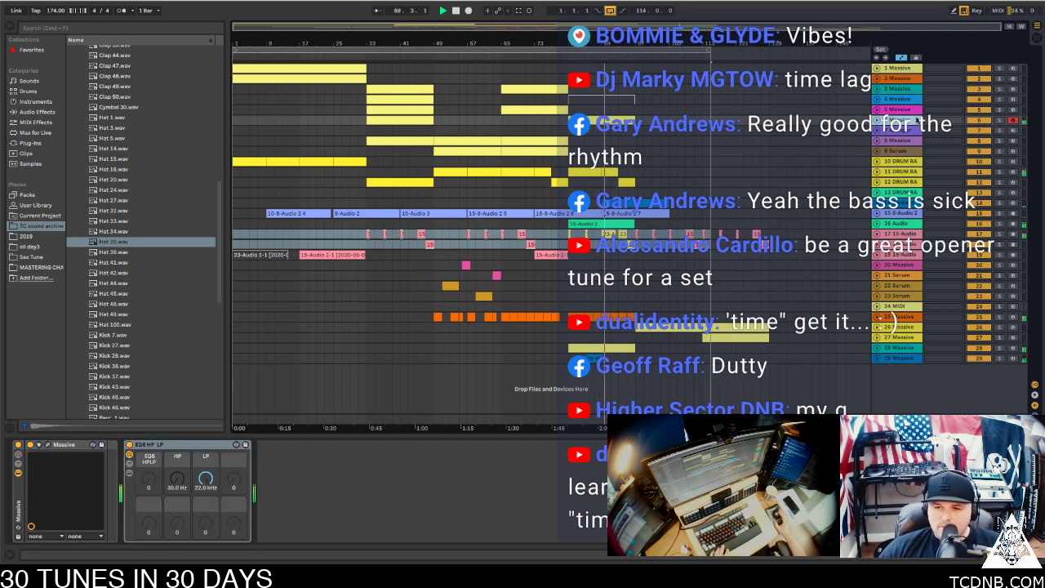
click(877, 120)
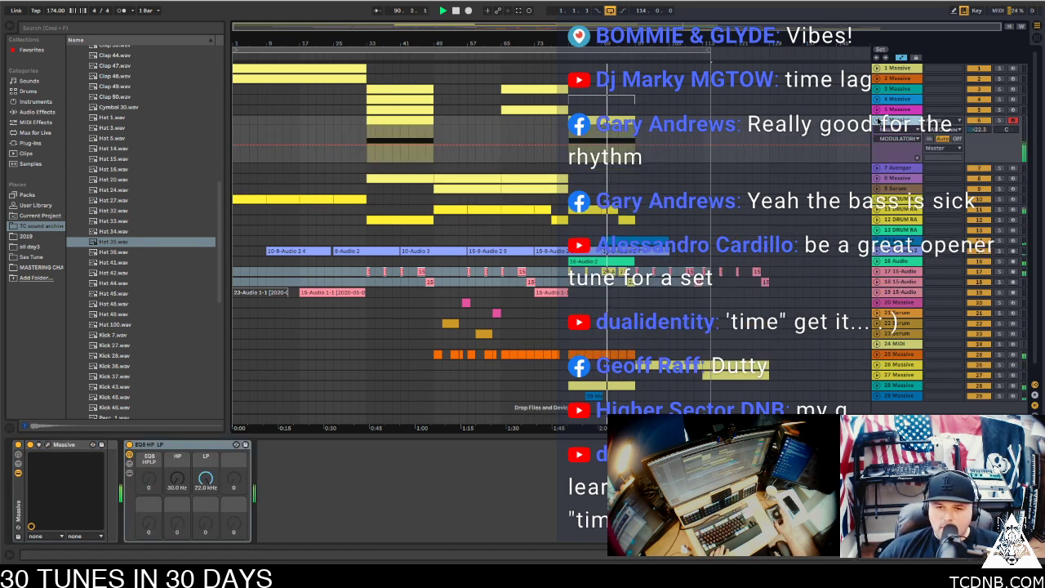
click(205, 477)
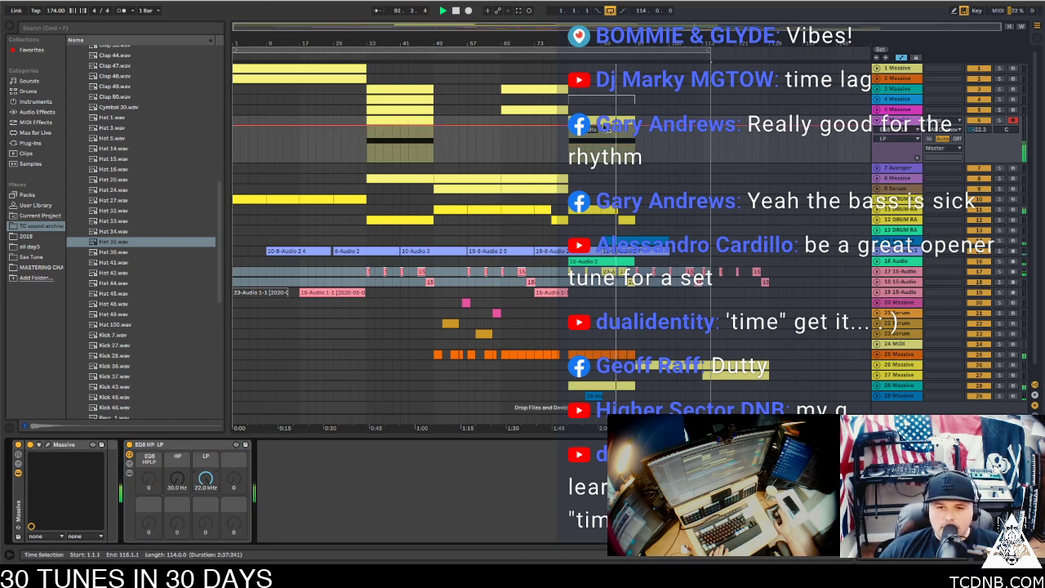
click(566, 137)
click(561, 125)
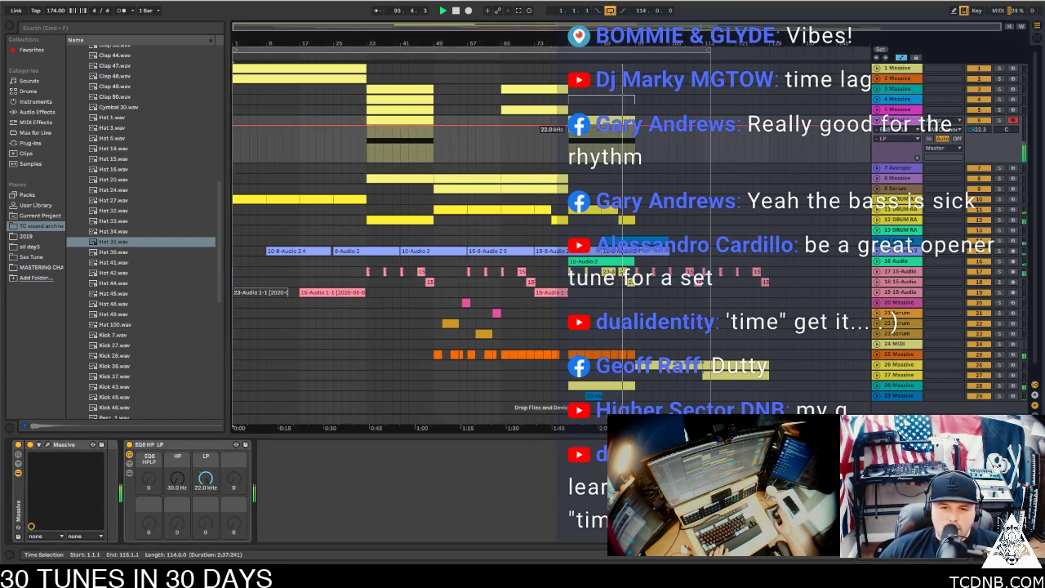
drag(569, 125, 567, 161)
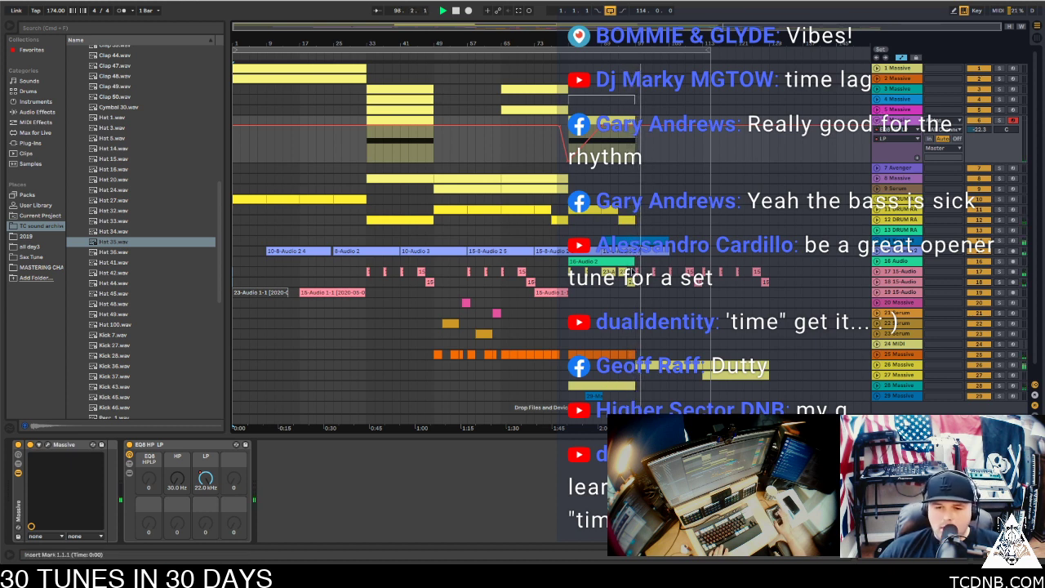
Mute track 26 and copy track 1's 32-bar Massive clip from bar 1 to bar 97
click(637, 271)
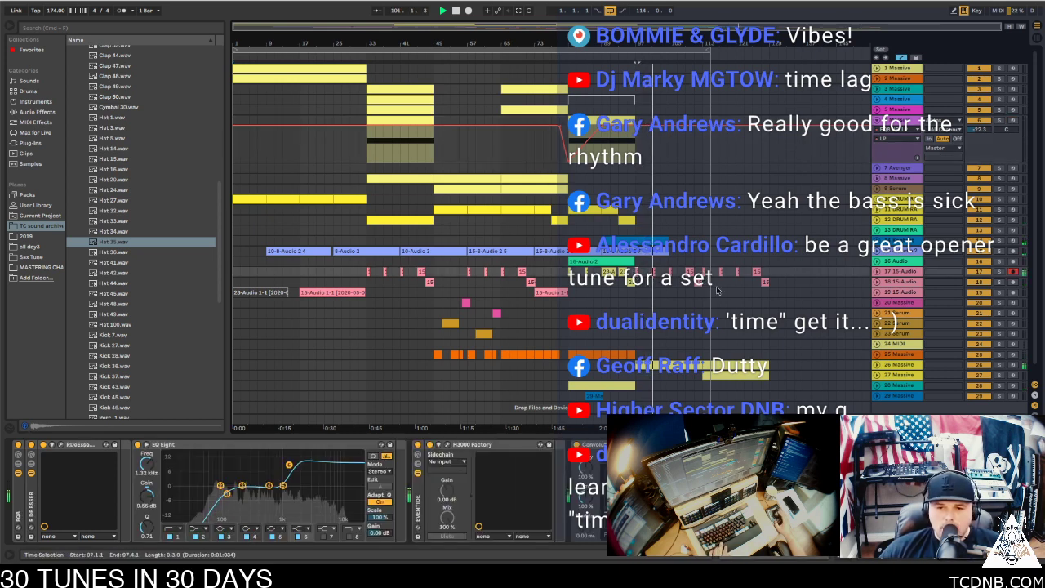
click(674, 365)
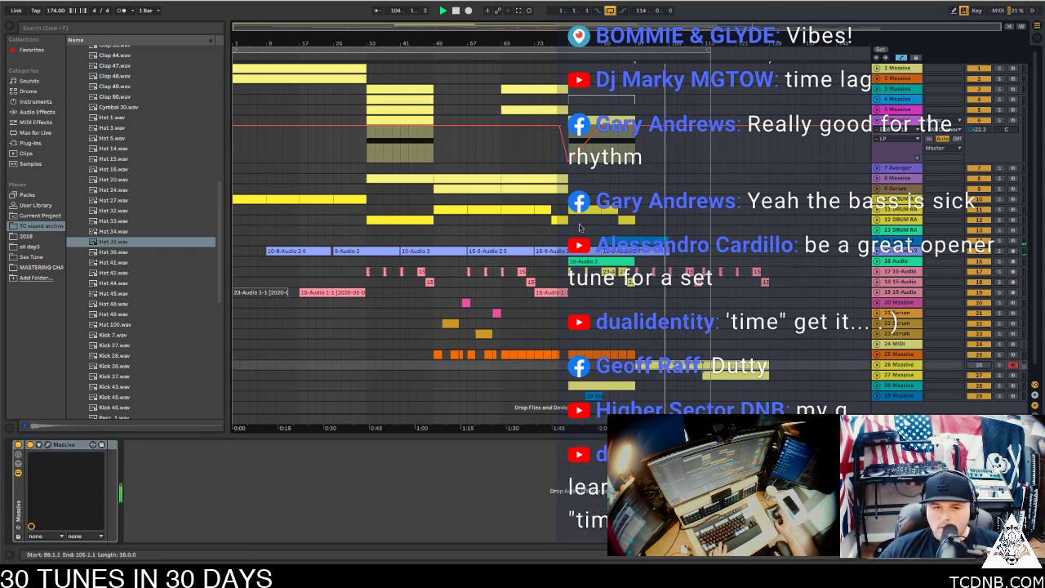
key(space)
key(space)
drag(250, 68, 653, 69)
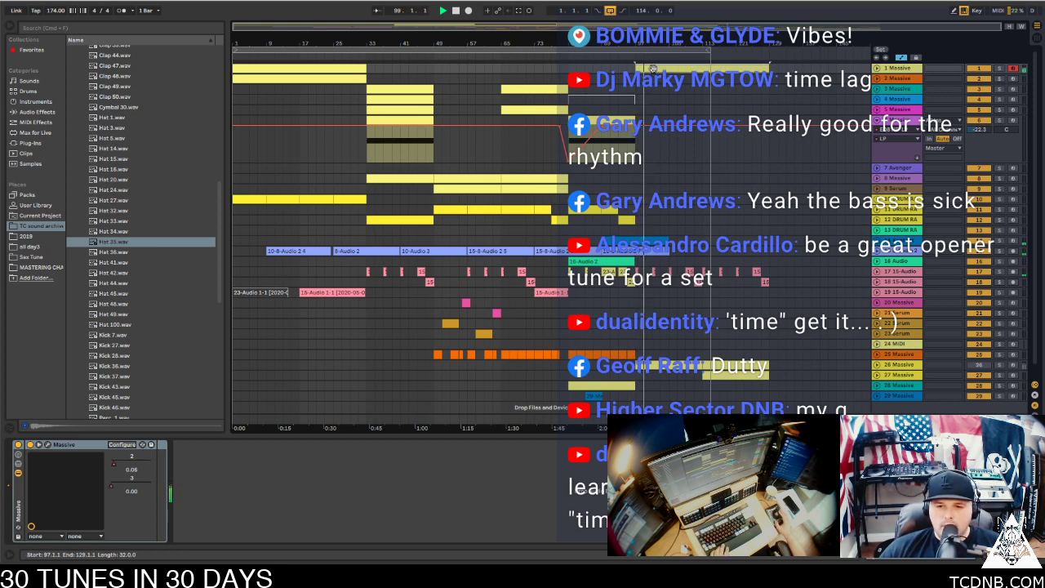
Delete the fills on tracks 17 and 18 between bars 101 and 113 and copy track 19's clip from bar 17 to bar 97
drag(651, 278, 681, 276)
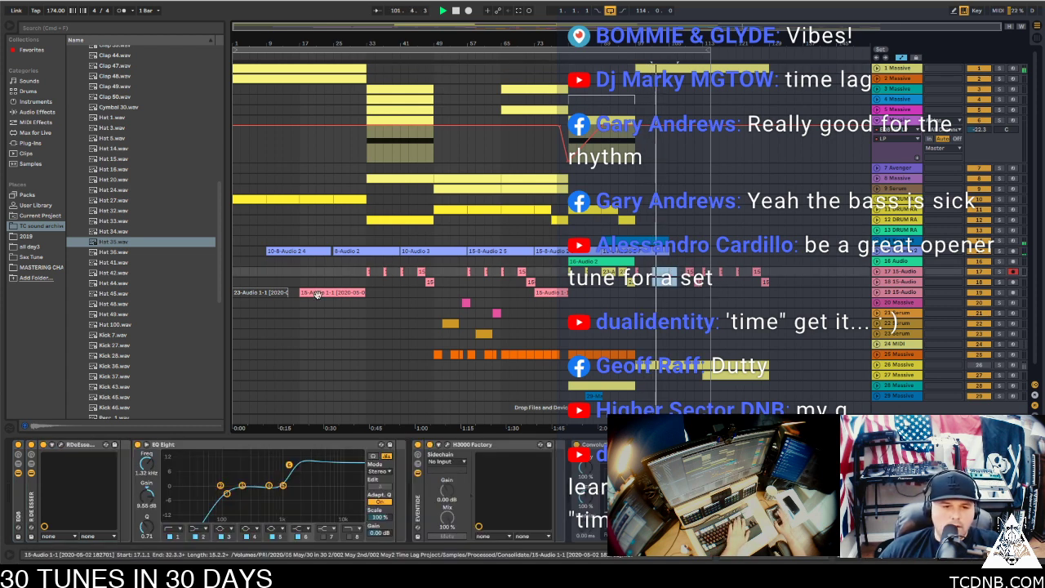
drag(346, 292, 647, 289)
click(616, 240)
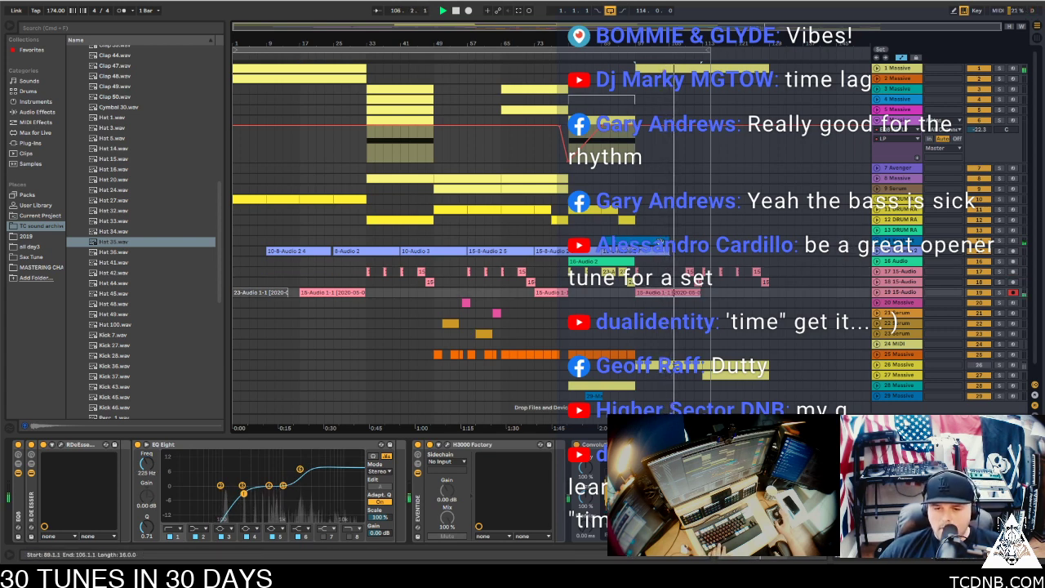
click(690, 271)
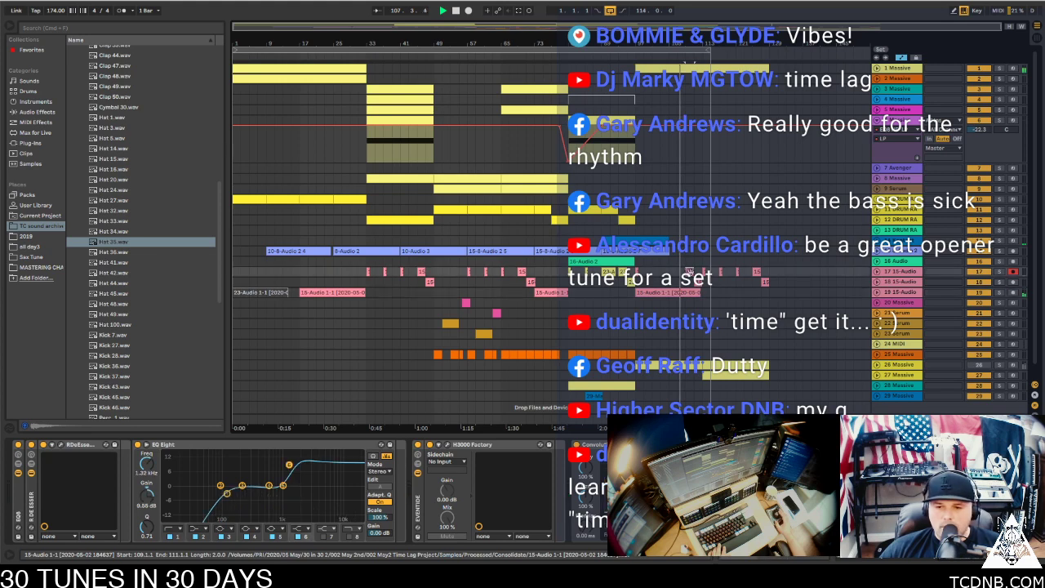
click(725, 365)
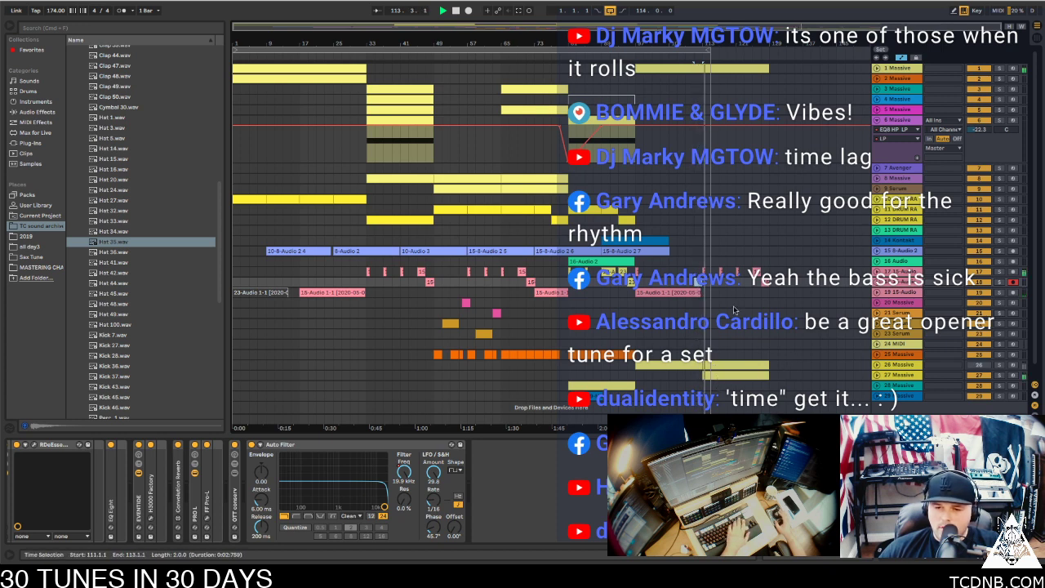
Deactivate track 27's 16-bar clip at bar 113 and extend the arrangement loop's end to bar 131
click(729, 374)
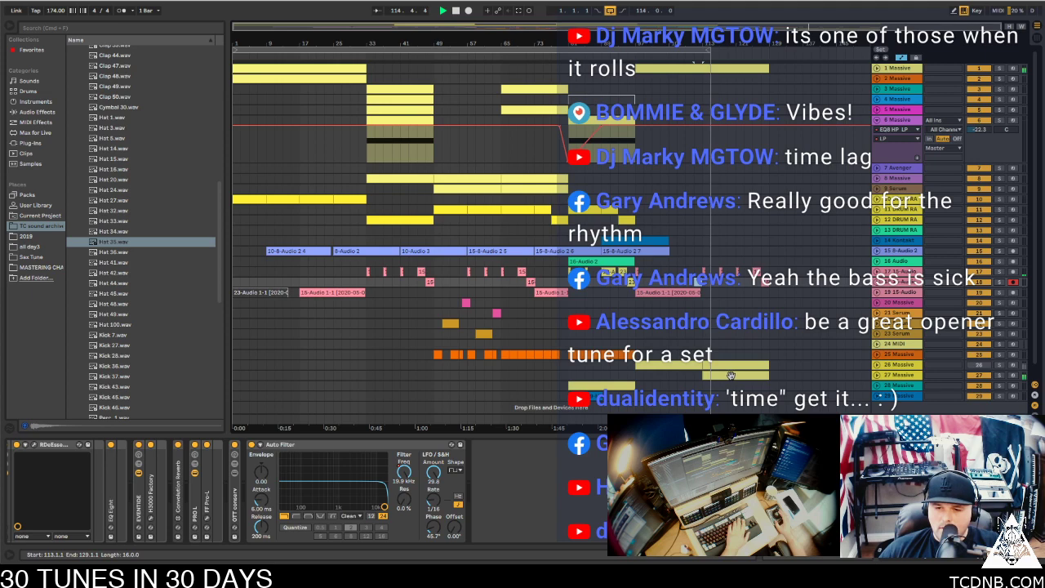
click(721, 375)
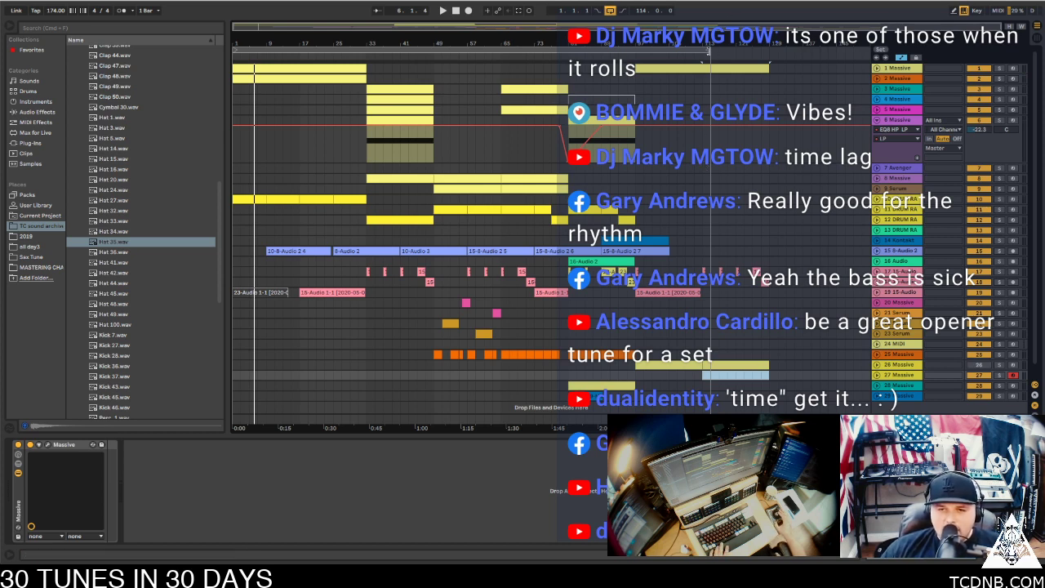
click(708, 51)
drag(707, 49, 777, 51)
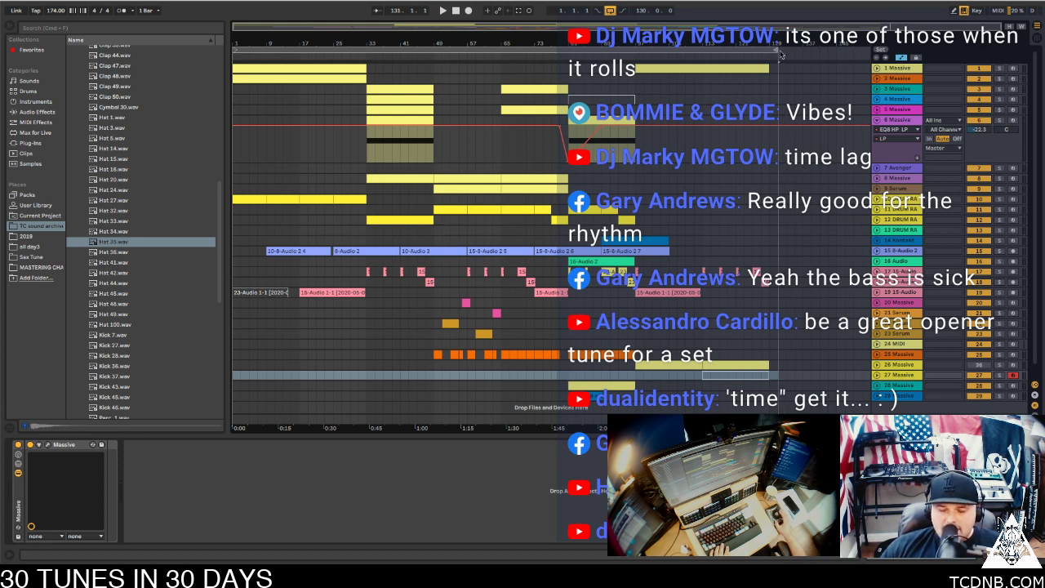
Save the Live Set and hide the browser to widen the arrangement
click(67, 1)
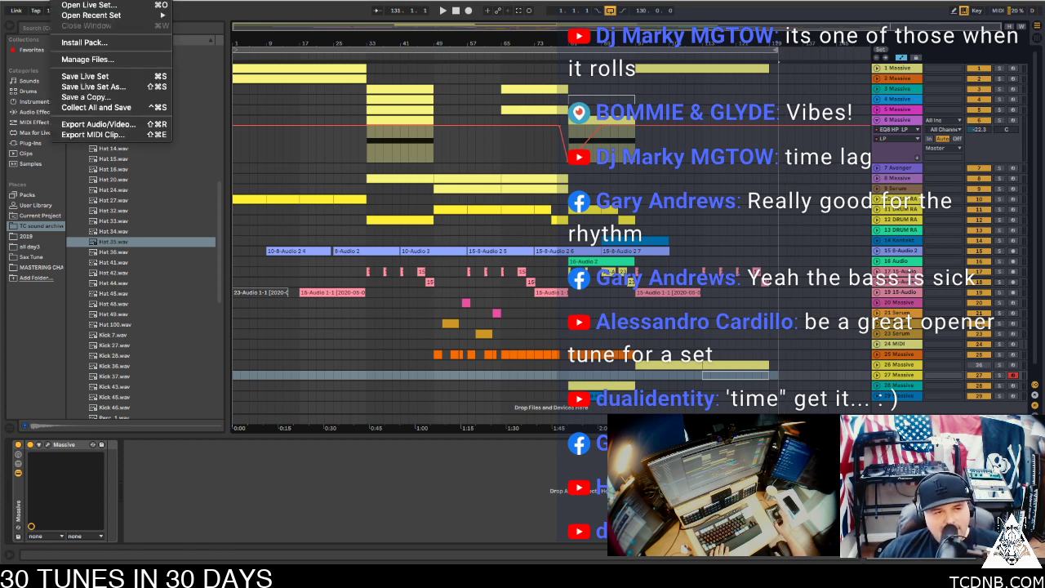
click(85, 76)
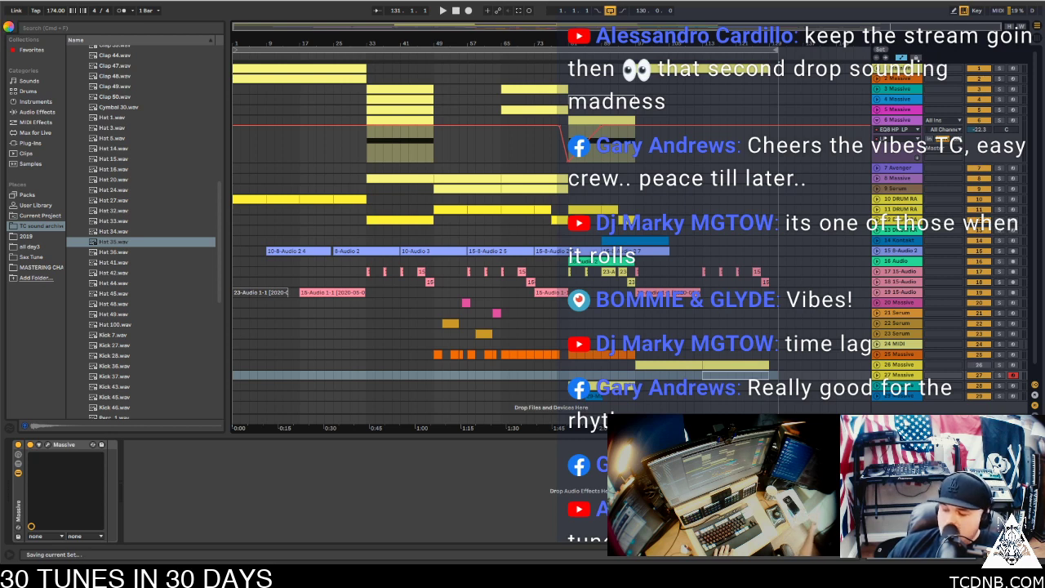
click(8, 29)
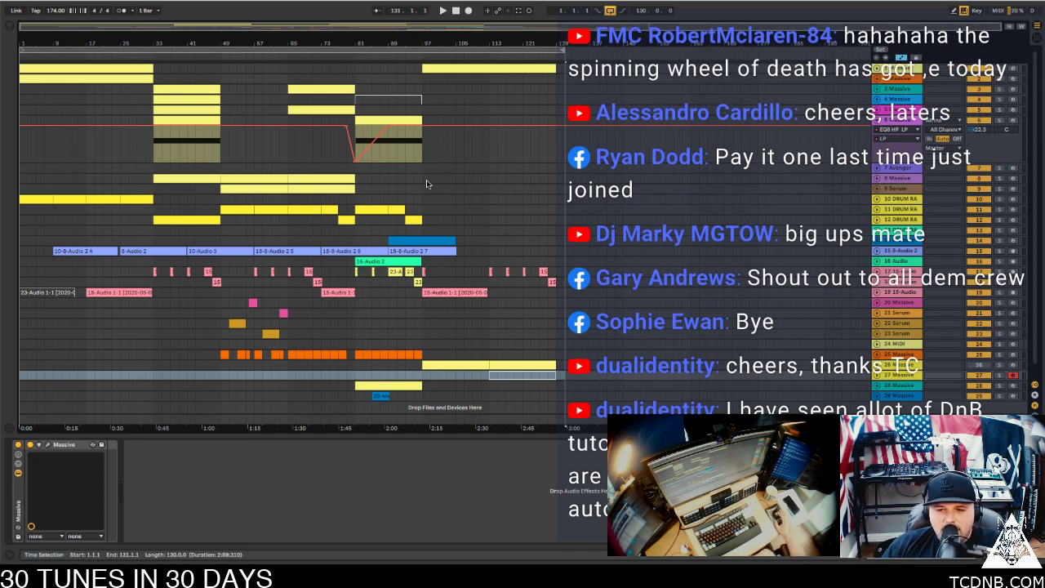
Fold track 6 and play the arrangement from bar 1
click(879, 120)
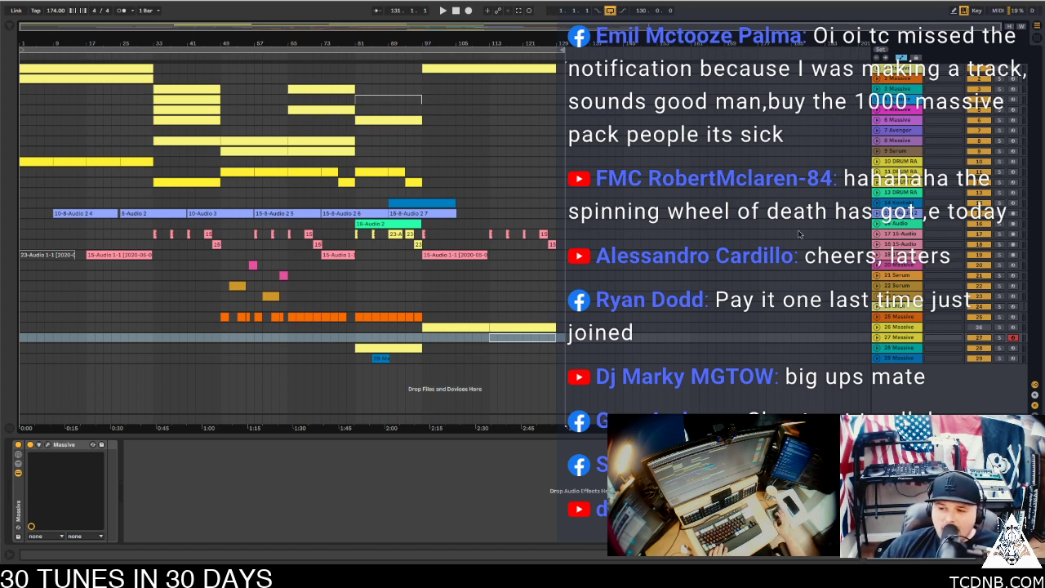
click(34, 68)
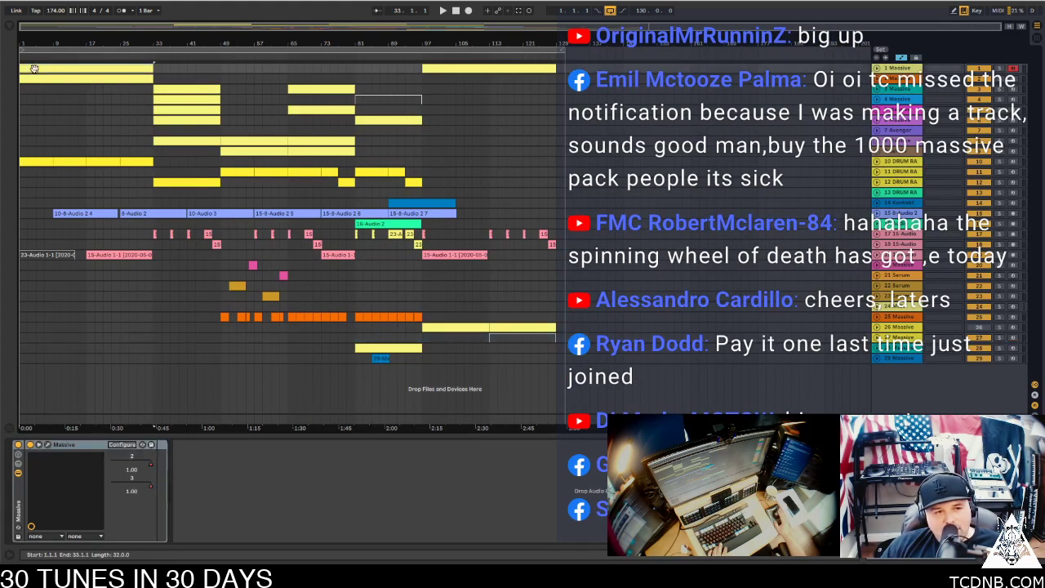
key(space)
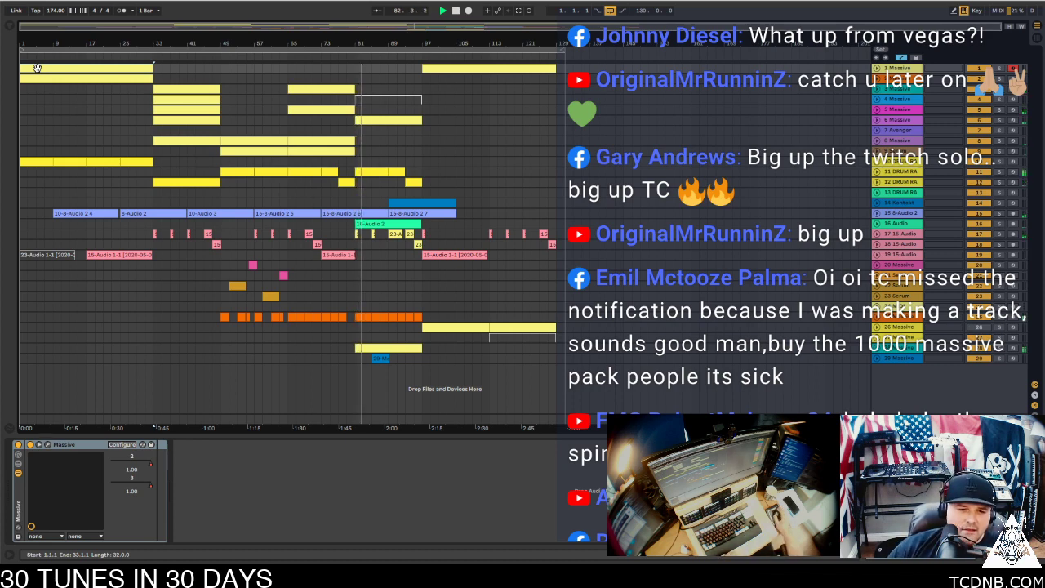
Duplicate all Hat 35 notes in track 11's clip at bar 81, offset by an eighth note to start at 1.1.3
double_click(373, 172)
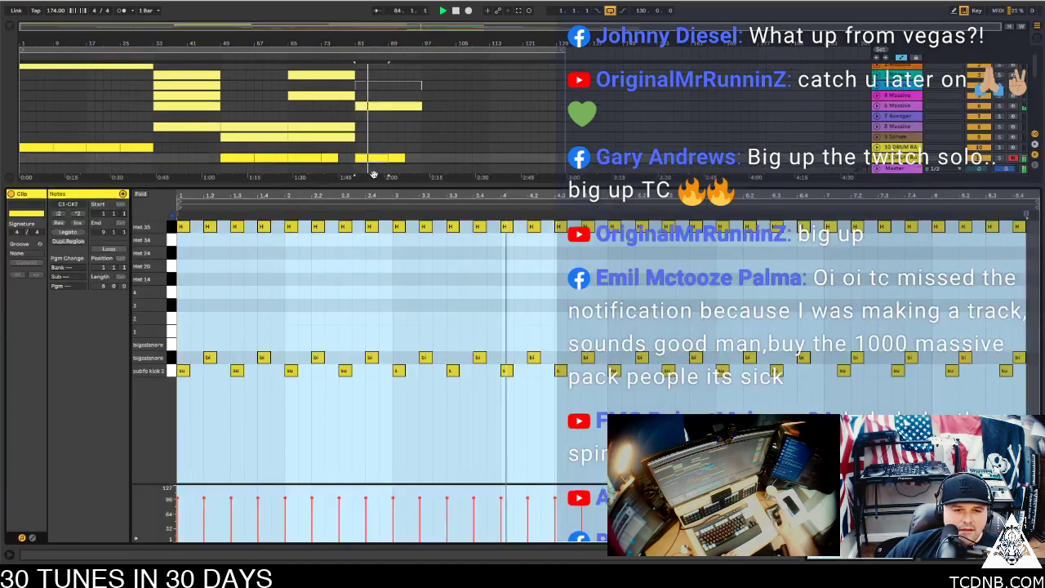
click(170, 226)
drag(181, 227, 196, 229)
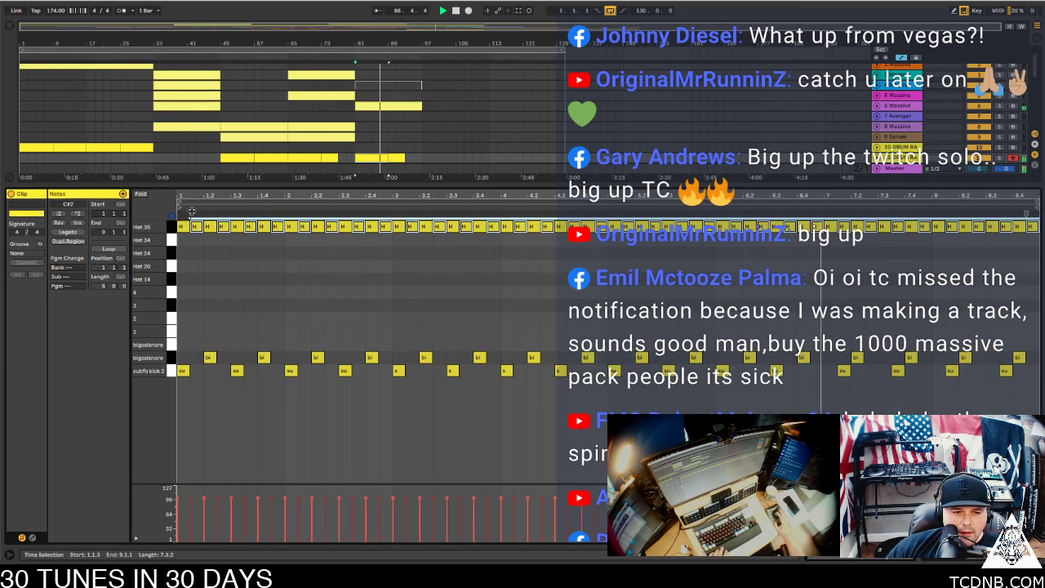
click(196, 226)
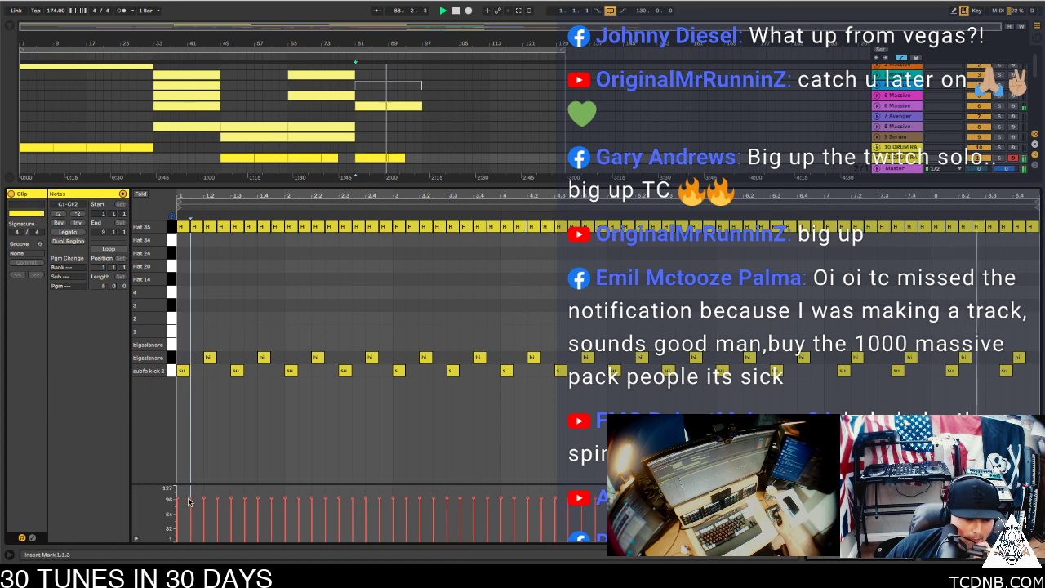
key(space)
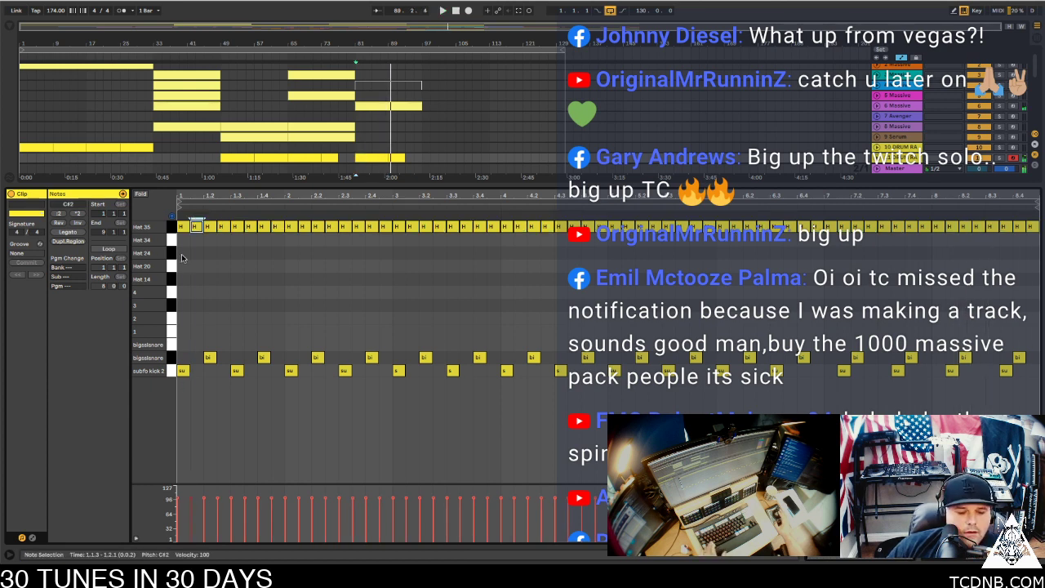
key(ctrl+z)
drag(185, 229, 199, 233)
Lower the velocity of the added offbeat Hat 35 notes and close the clip's note editor
drag(190, 498, 189, 519)
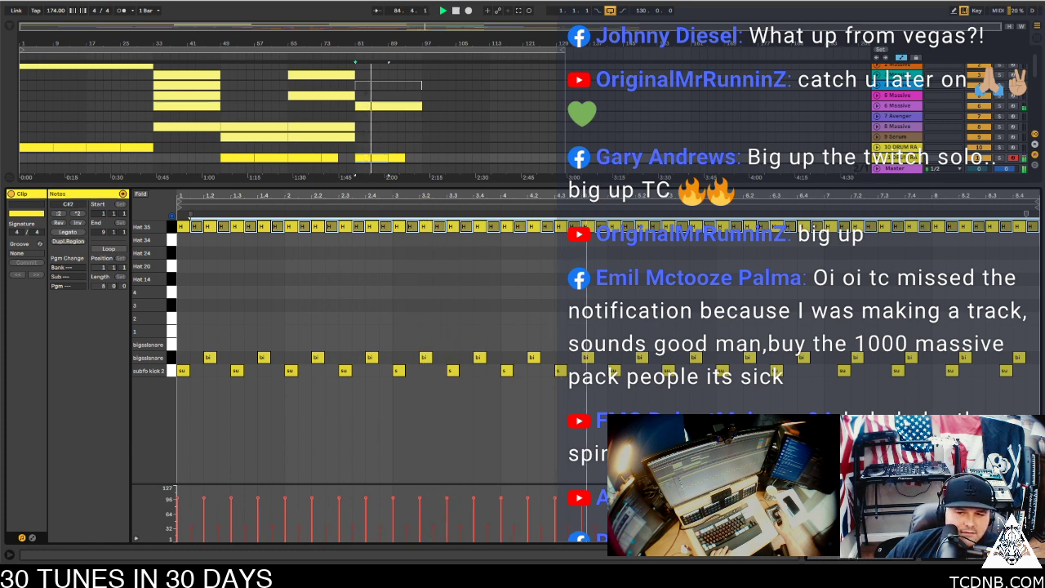
click(995, 267)
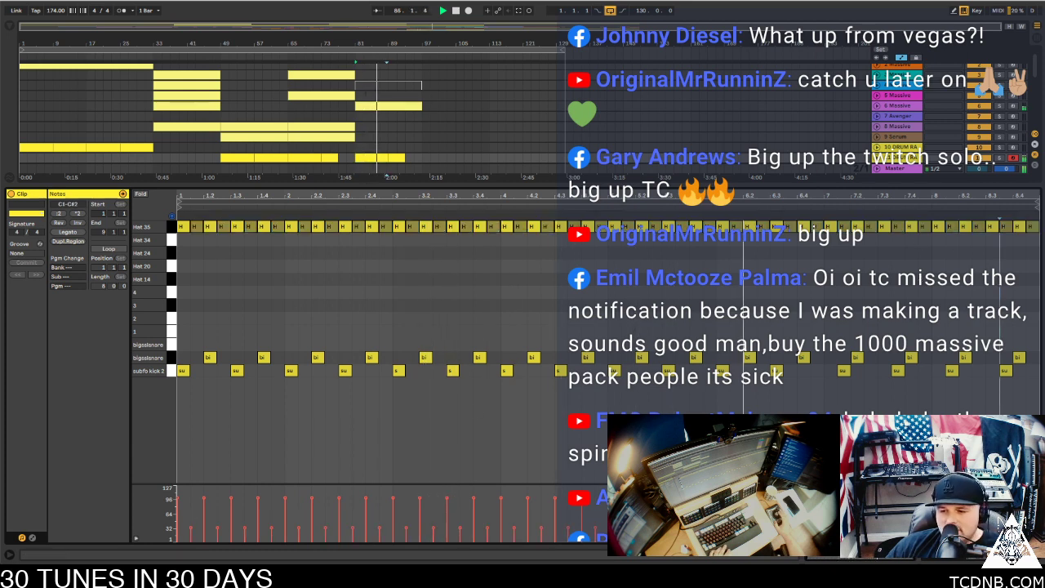
key(ctrl+alt+l)
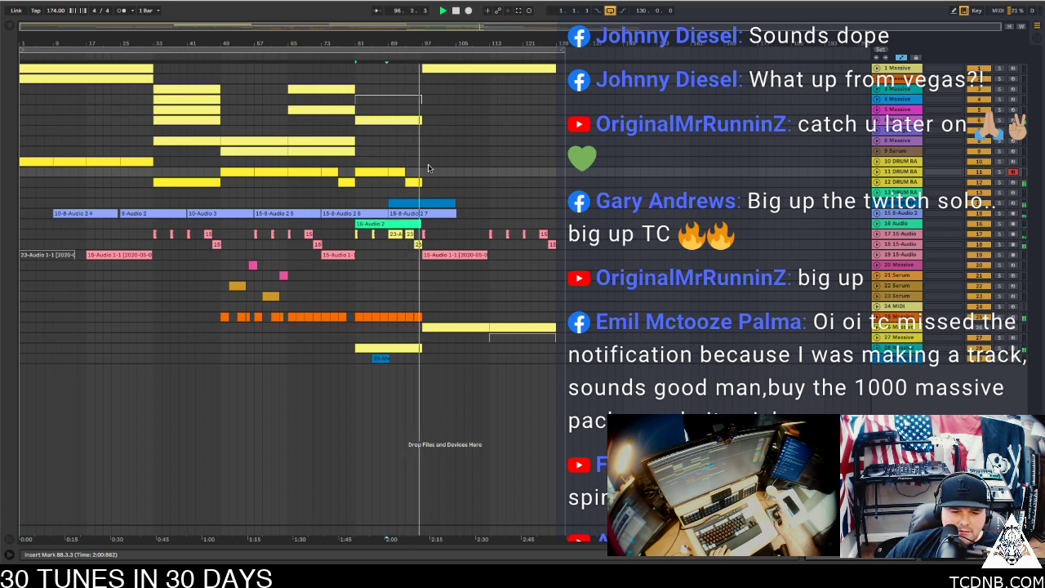
Solo track 19 and listen to its clip around bar 105
click(419, 204)
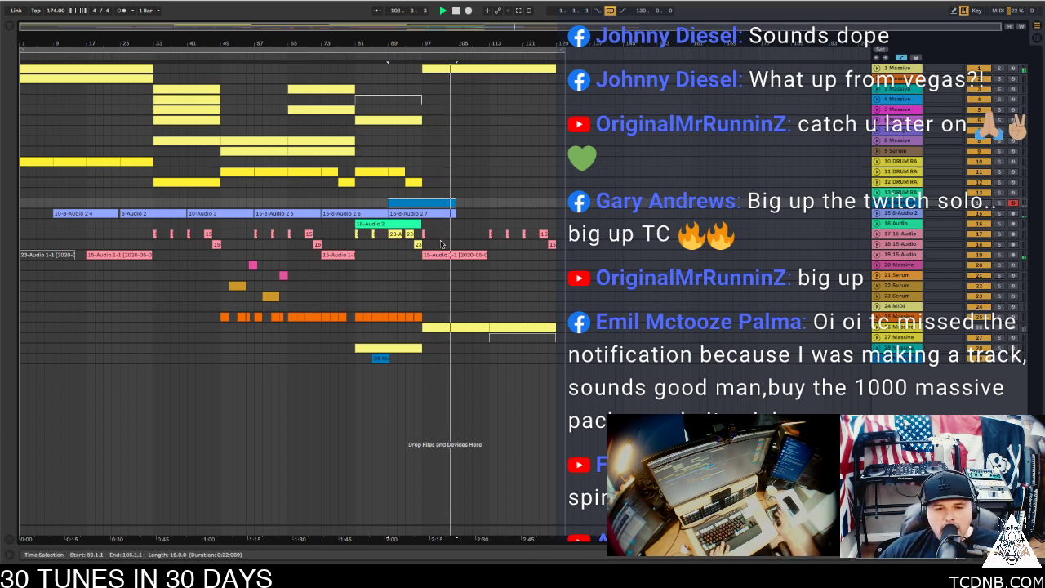
click(891, 253)
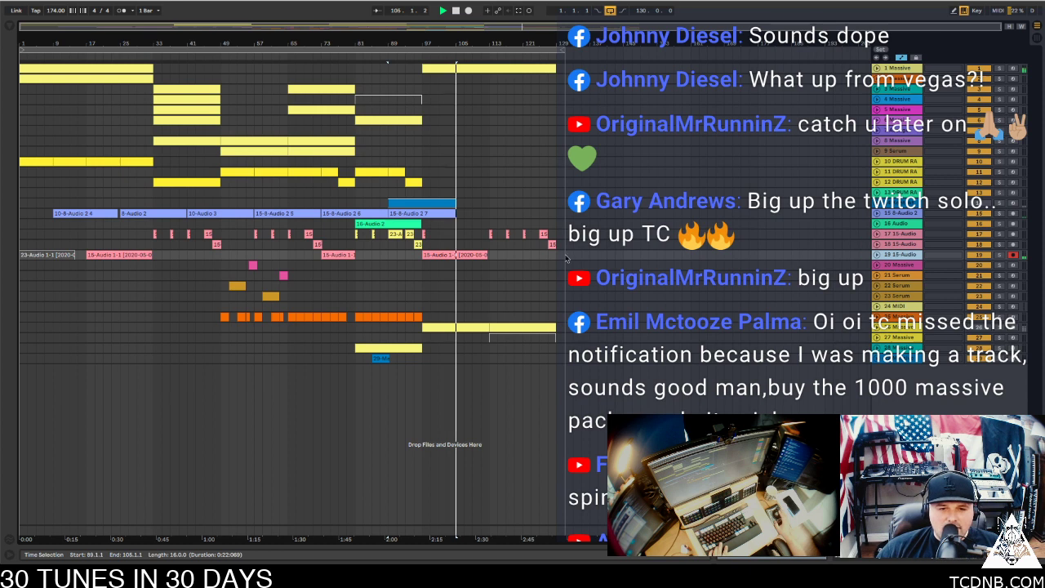
click(999, 255)
key(space)
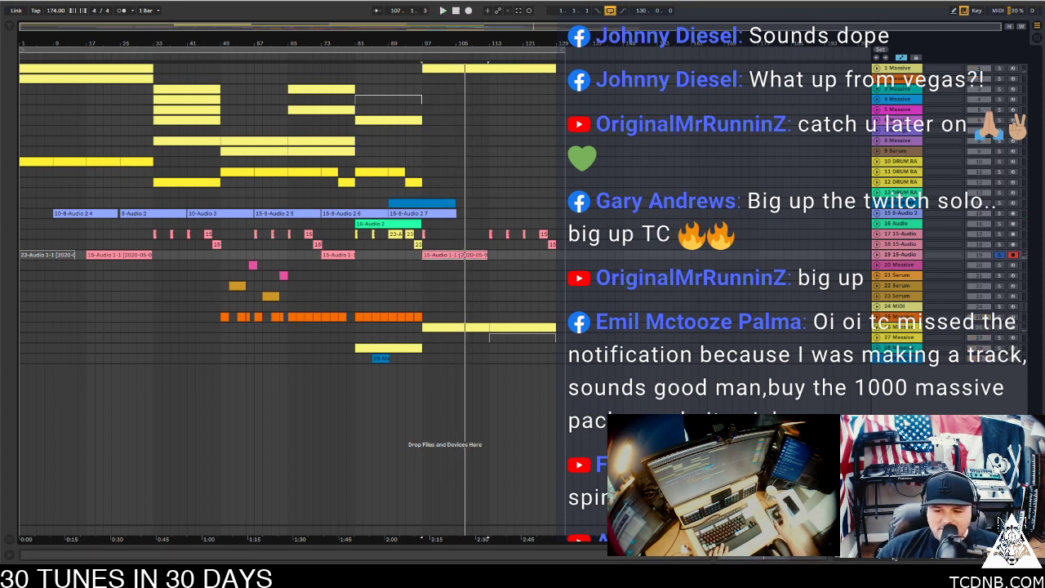
Show track 19's device chain and fold the H3000 Factory, Convolution Reverb, FF Pro-L and Uhbik-G devices
click(866, 559)
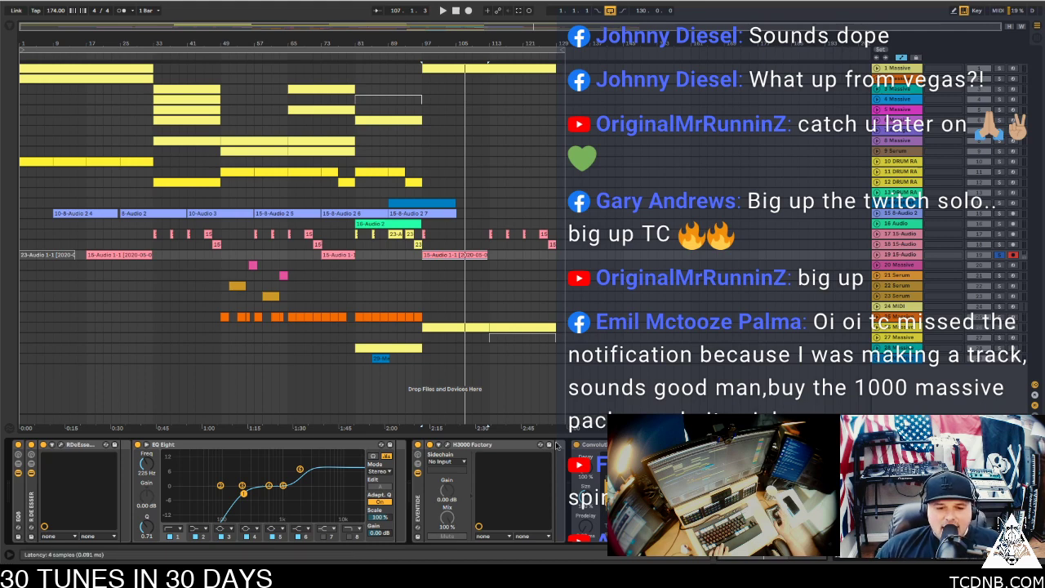
double_click(525, 444)
double_click(525, 444)
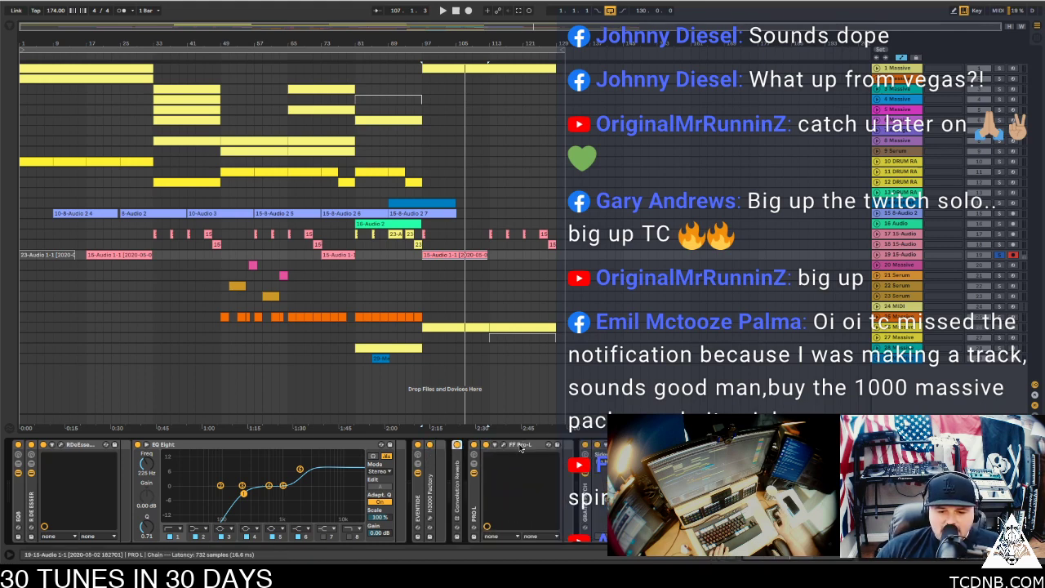
double_click(520, 445)
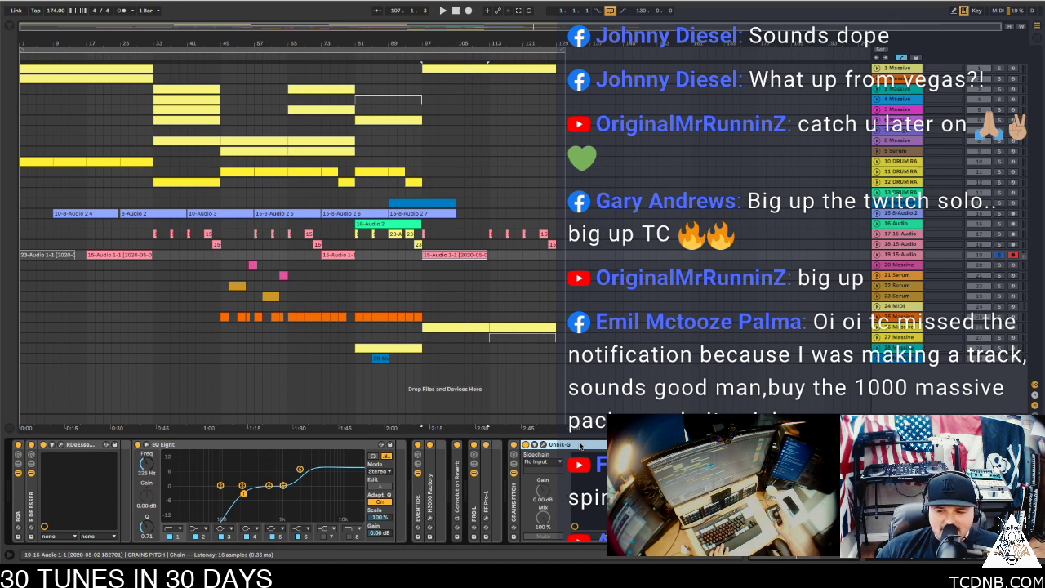
double_click(581, 445)
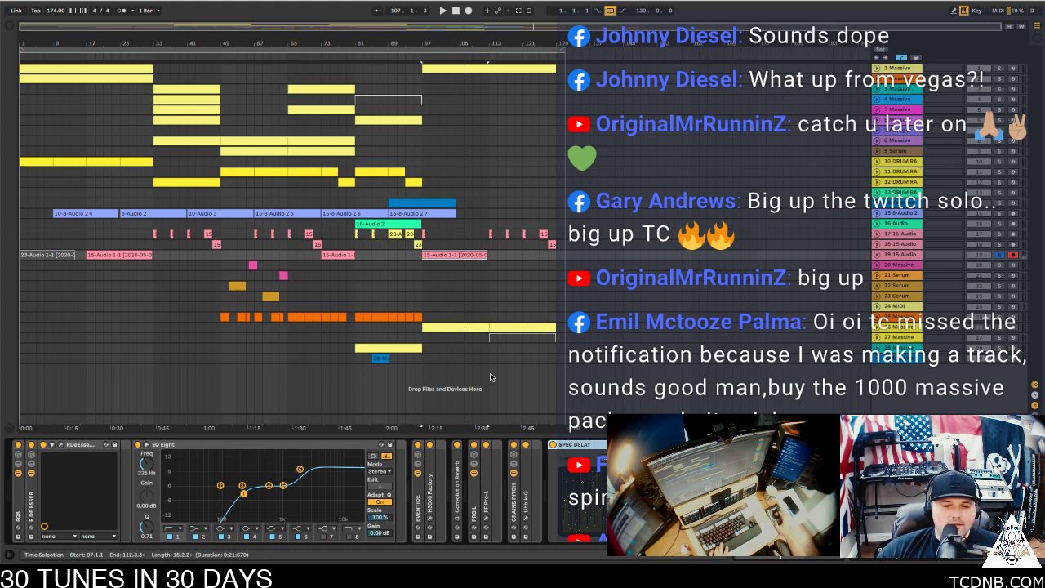
Copy track 15's clips at bars 9 and 25 to bars 105 and 121 on the same track
click(422, 213)
key(space)
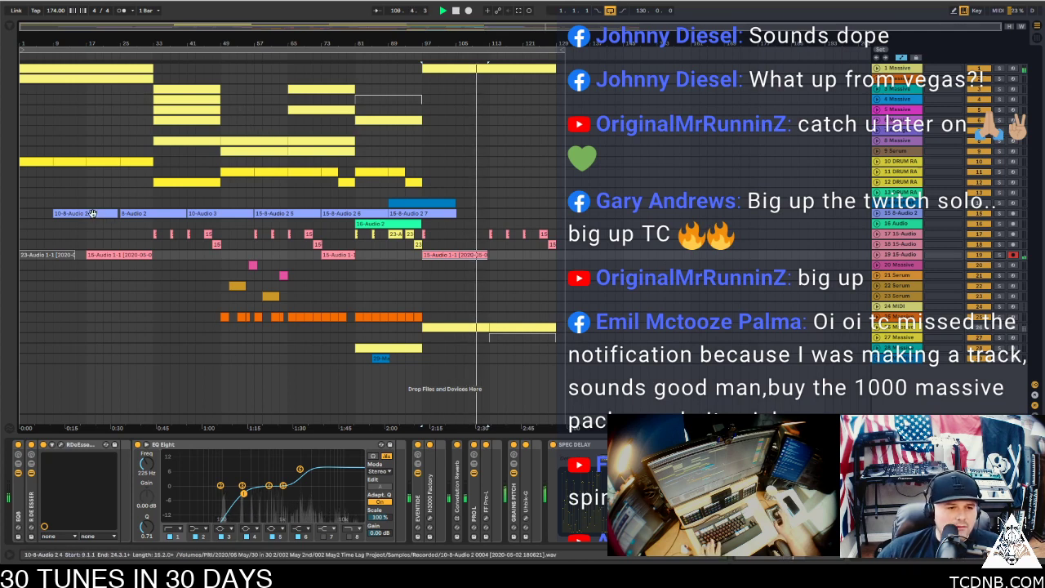
drag(147, 214, 554, 217)
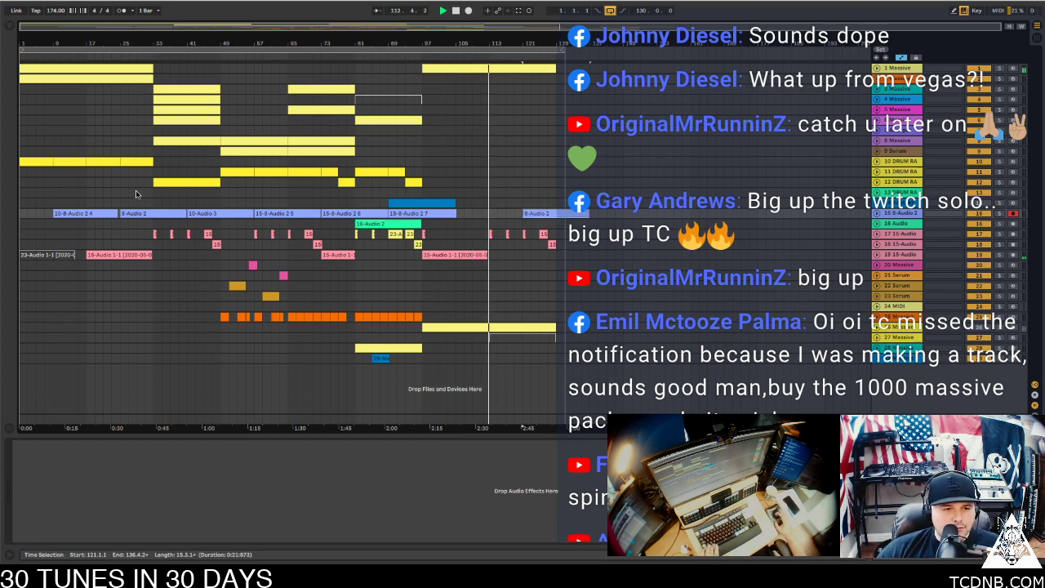
drag(76, 211, 478, 216)
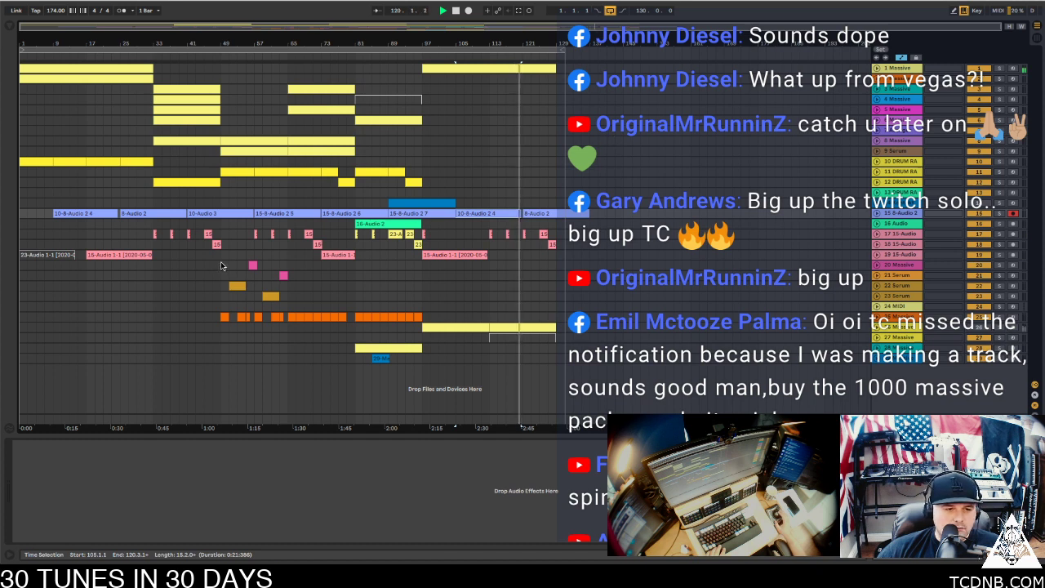
Copy the clips on tracks 1 to 13 between bars 33 and 49 to bar 129 on the same tracks
drag(219, 266, 158, 51)
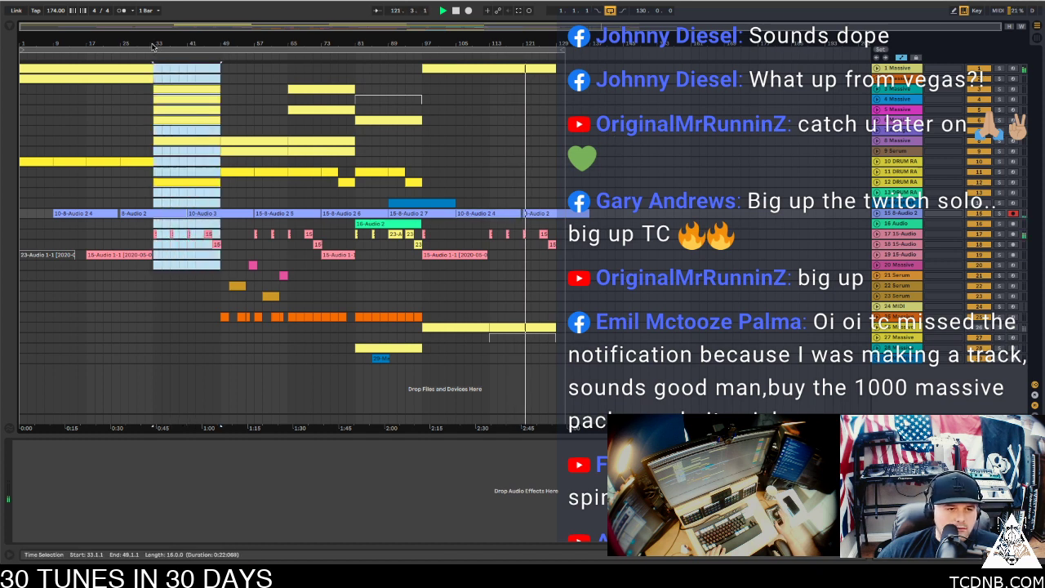
drag(220, 193, 167, 59)
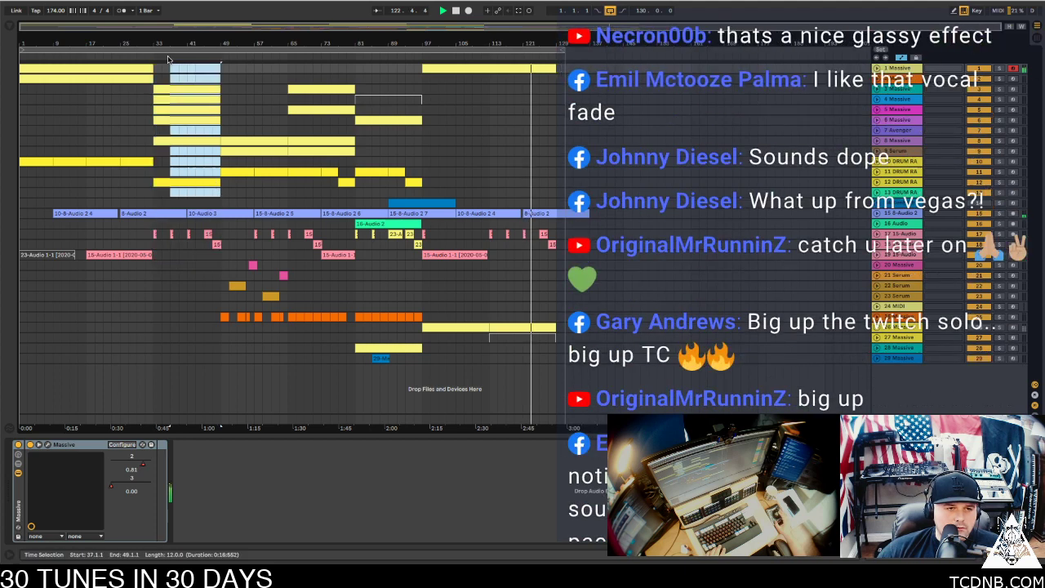
shift+click(152, 59)
click(576, 96)
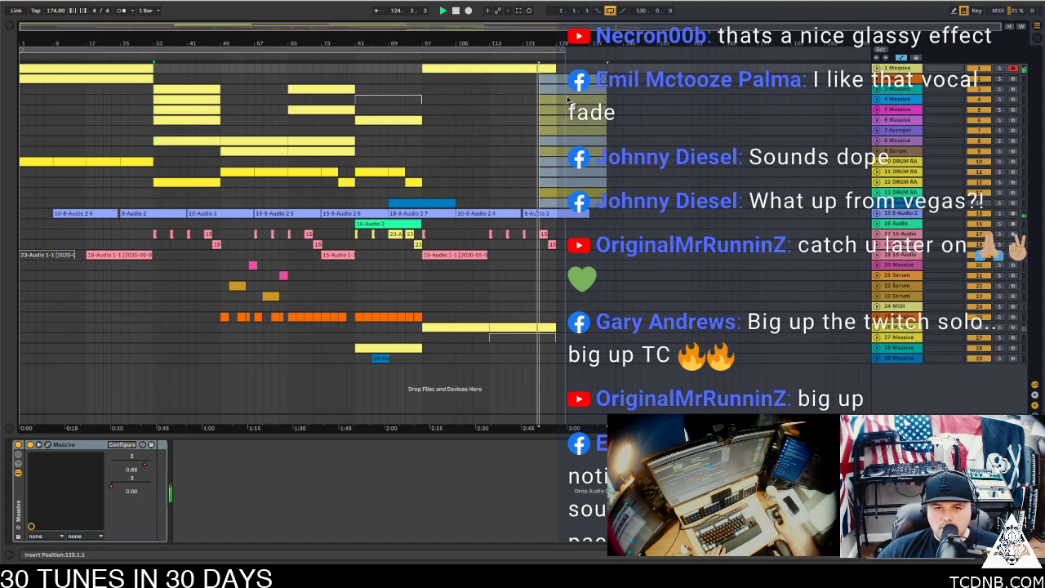
drag(571, 93, 571, 93)
key(ctrl+a)
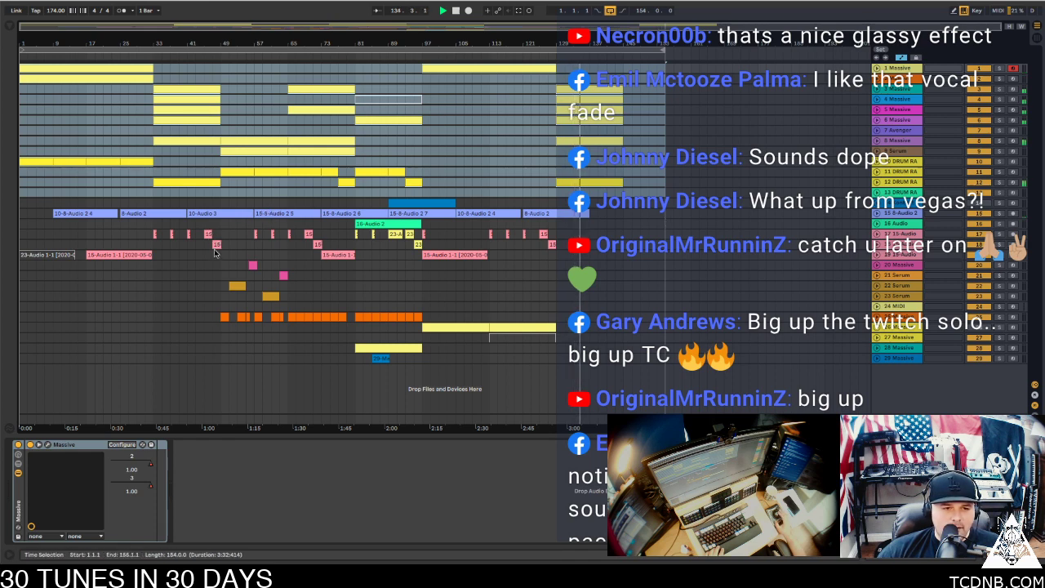
Copy the vocal clips on tracks 17 to 19 and track 15's audio clip from bar 41 to bar 137
drag(179, 234, 219, 260)
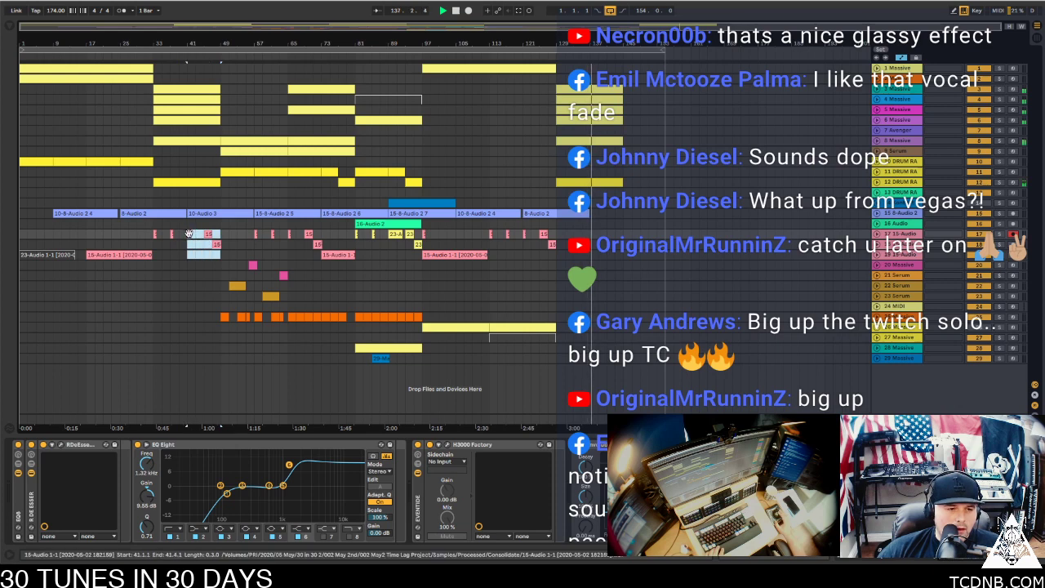
click(490, 243)
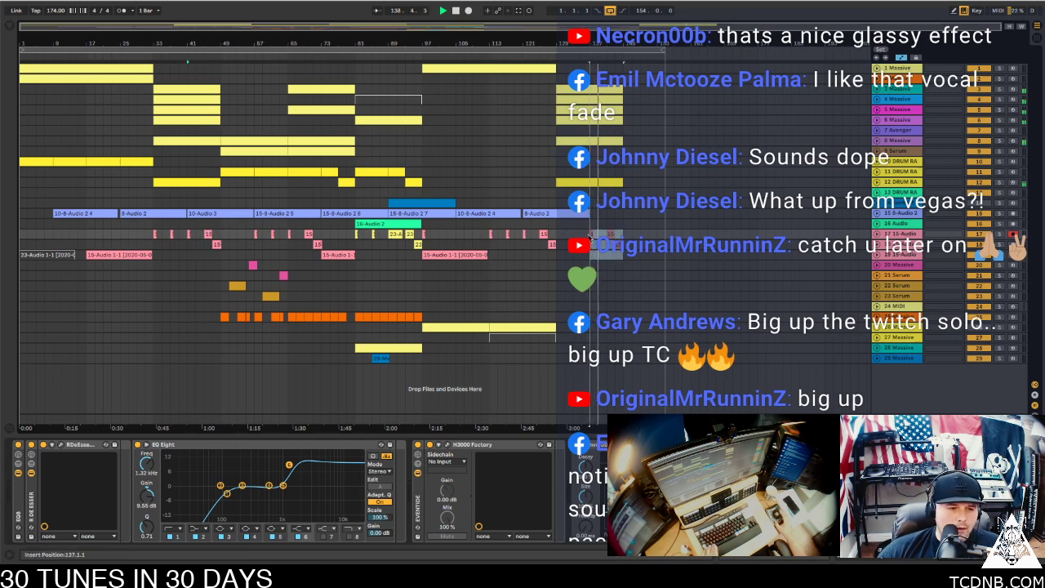
drag(196, 212, 606, 213)
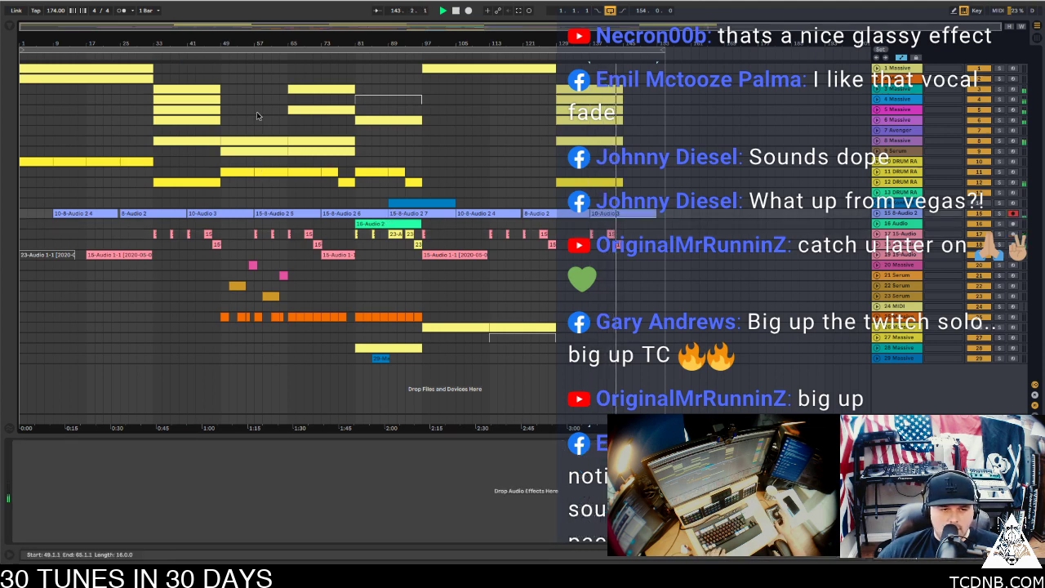
Play the arrangement from bar 49 to check the flow and save the Live Set
click(216, 55)
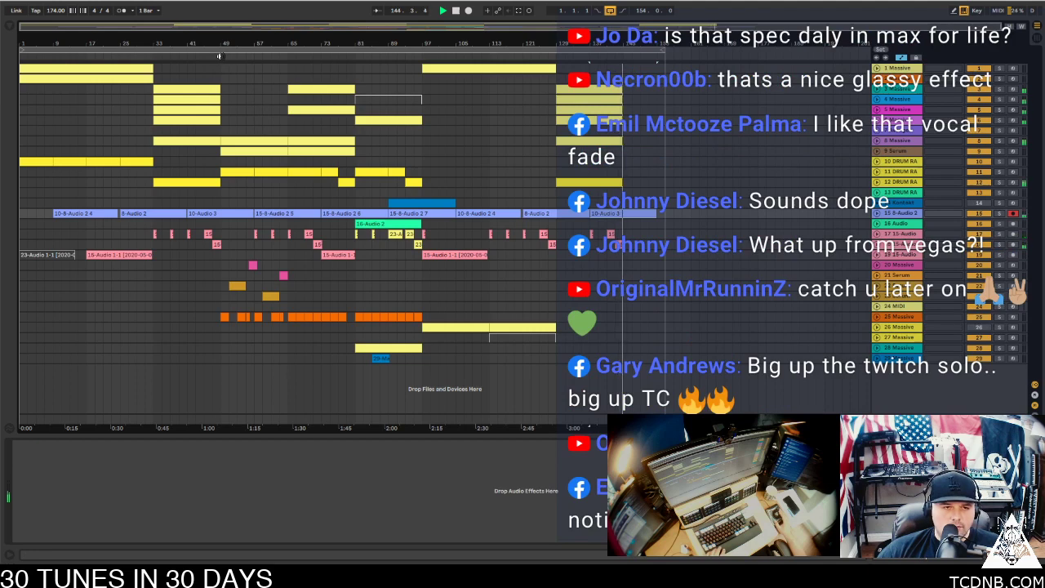
key(space)
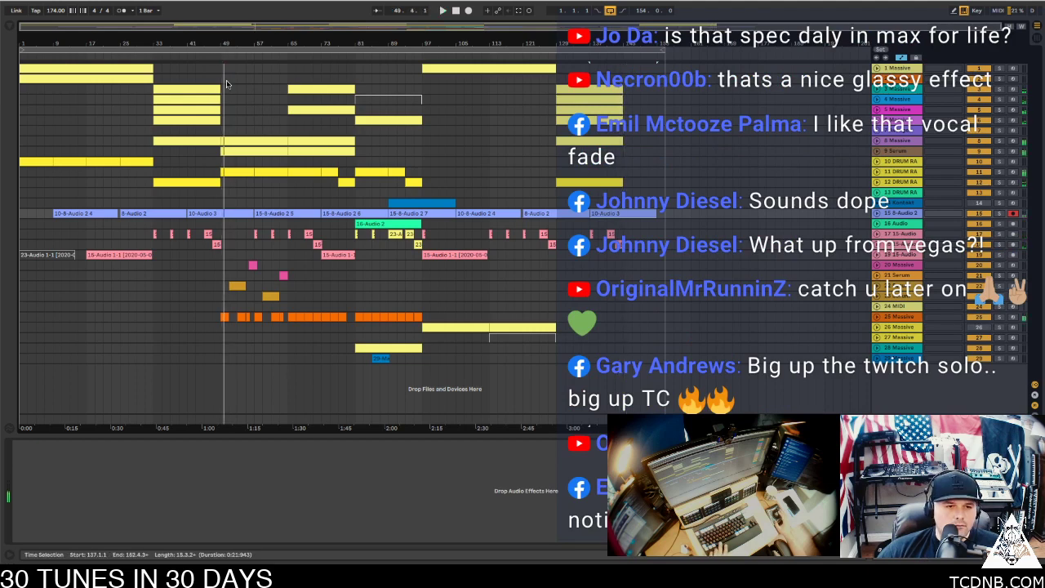
click(229, 141)
key(space)
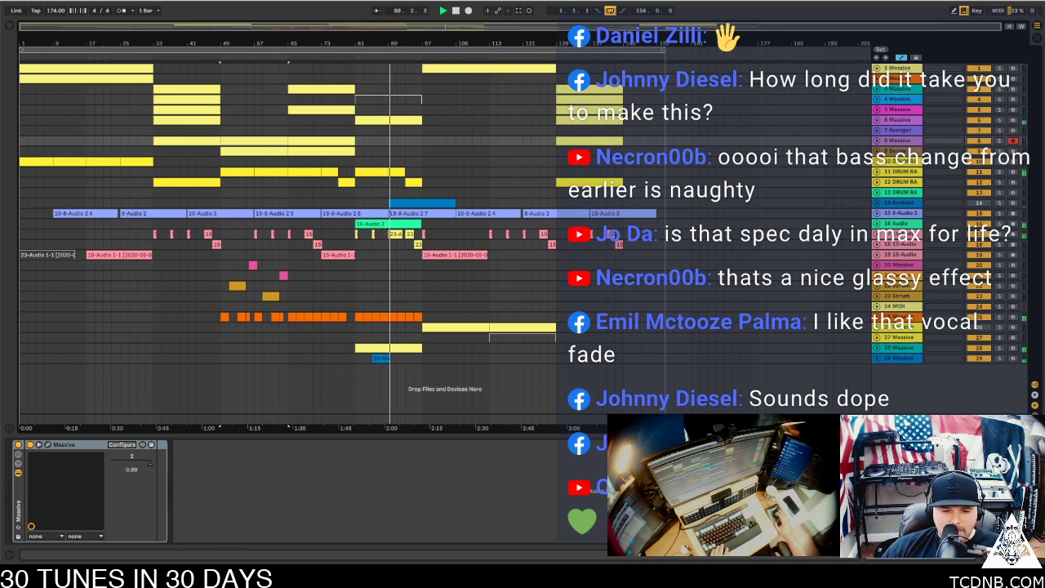
click(62, 0)
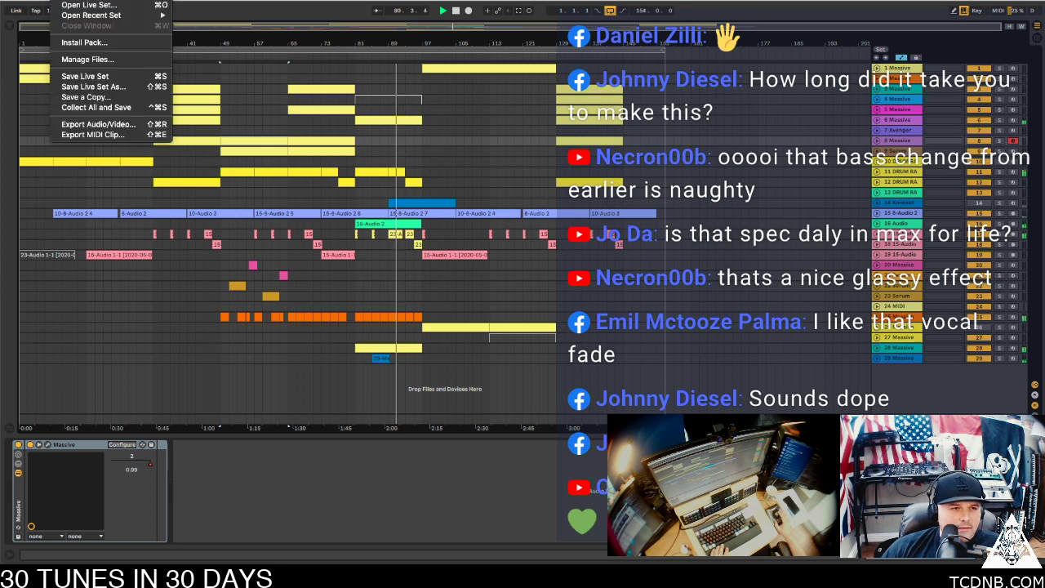
click(89, 78)
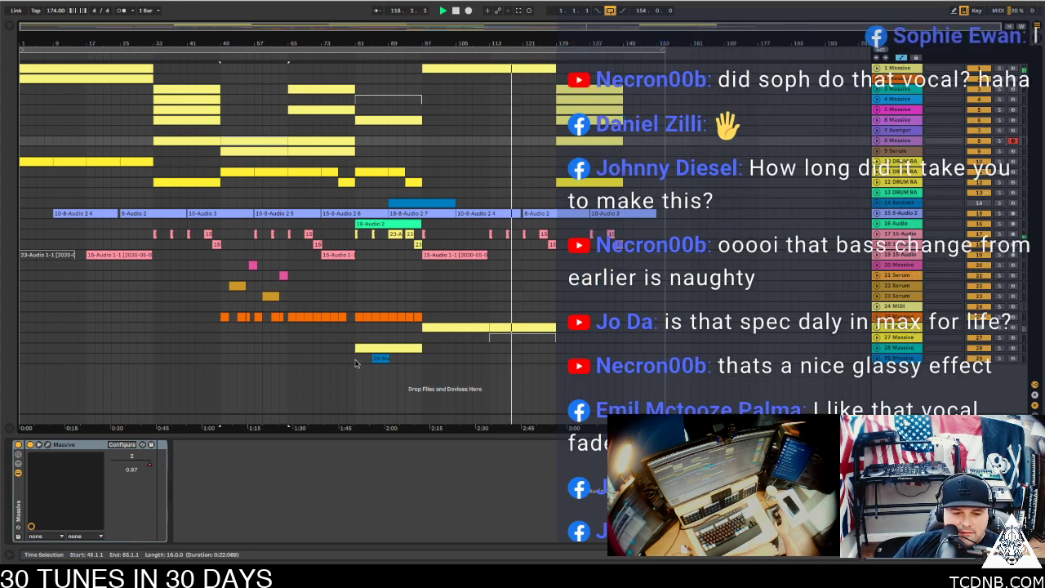
Move track 27's Massive clip from bar 113 to bar 145 on the same track
drag(356, 358, 224, 45)
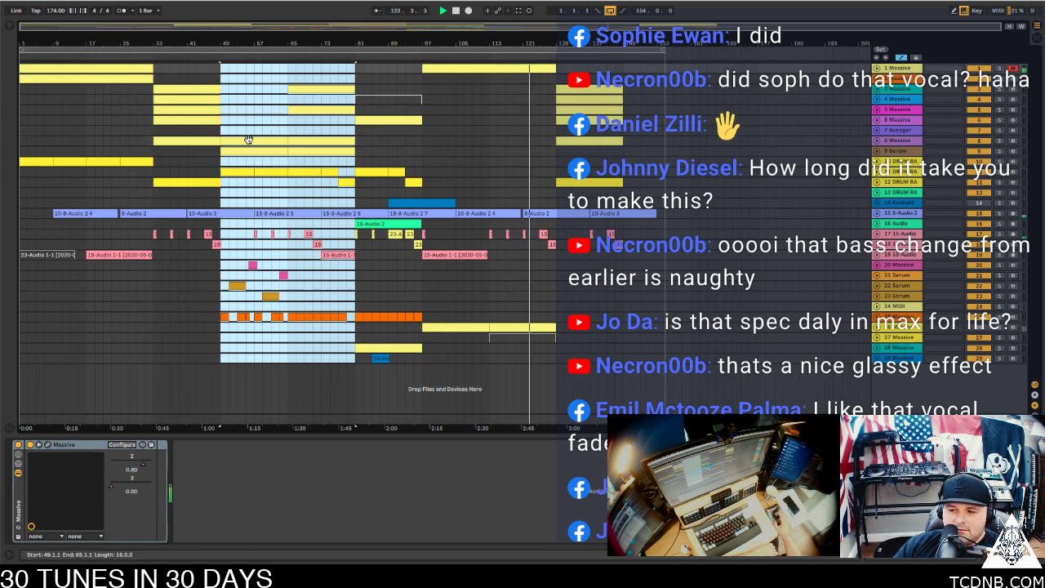
click(313, 137)
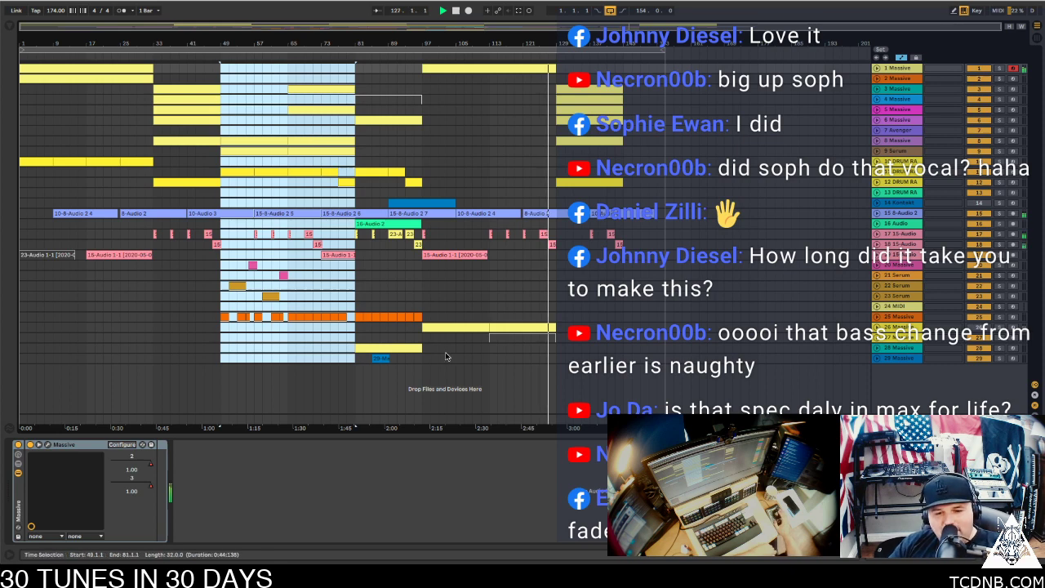
drag(422, 359, 221, 66)
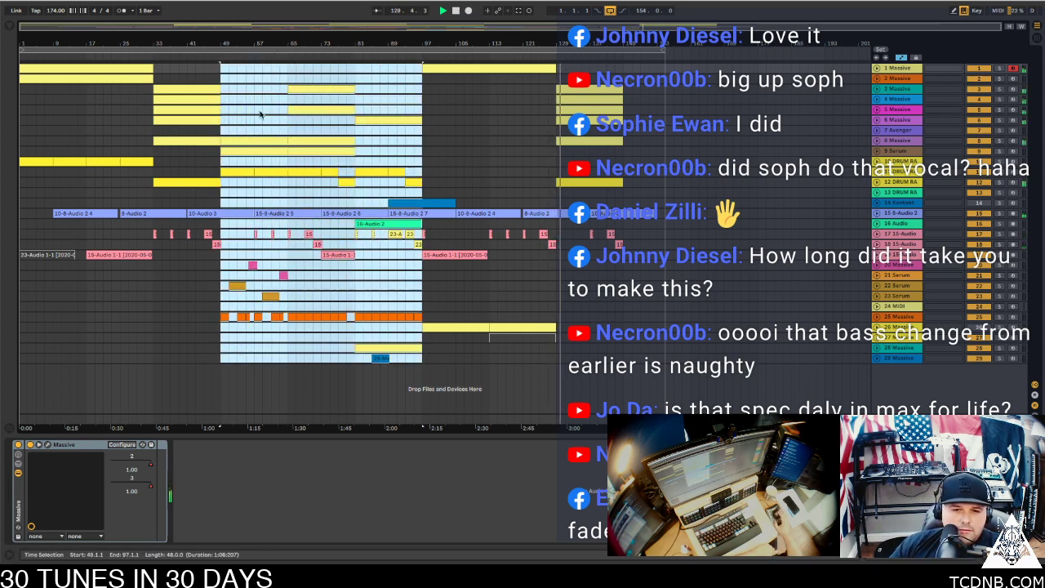
click(492, 347)
drag(494, 338, 639, 339)
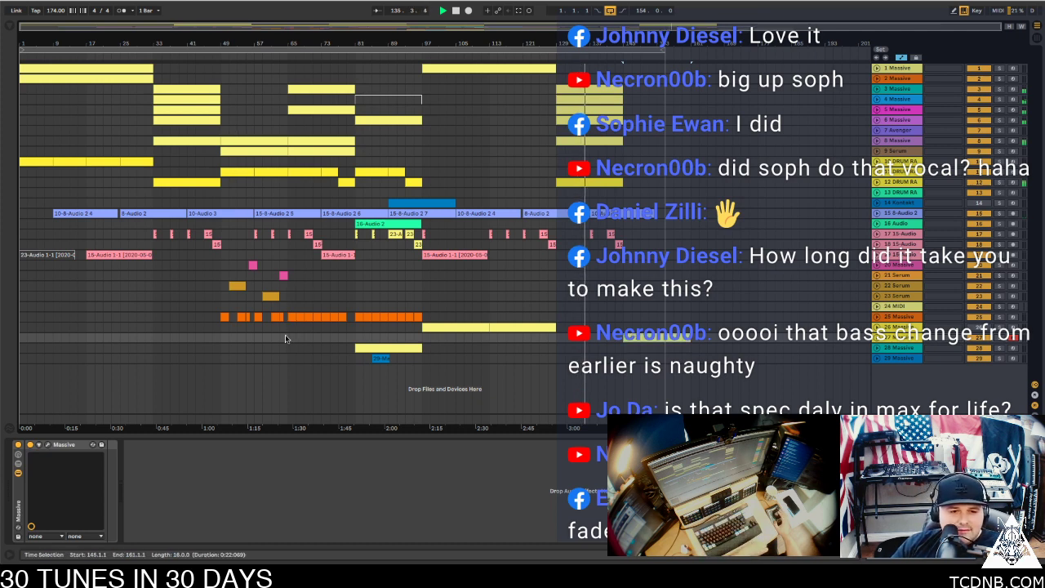
Try copying the clips on tracks 7 to 28 between bars 49 and 65 to bar 145, audition them and undo the copy
mouse_move(287, 350)
mouse_down()
mouse_move(222, 225)
mouse_move(227, 123)
mouse_move(230, 140)
mouse_move(643, 145)
mouse_move(633, 144)
mouse_move(657, 172)
mouse_move(709, 174)
mouse_up()
click(640, 181)
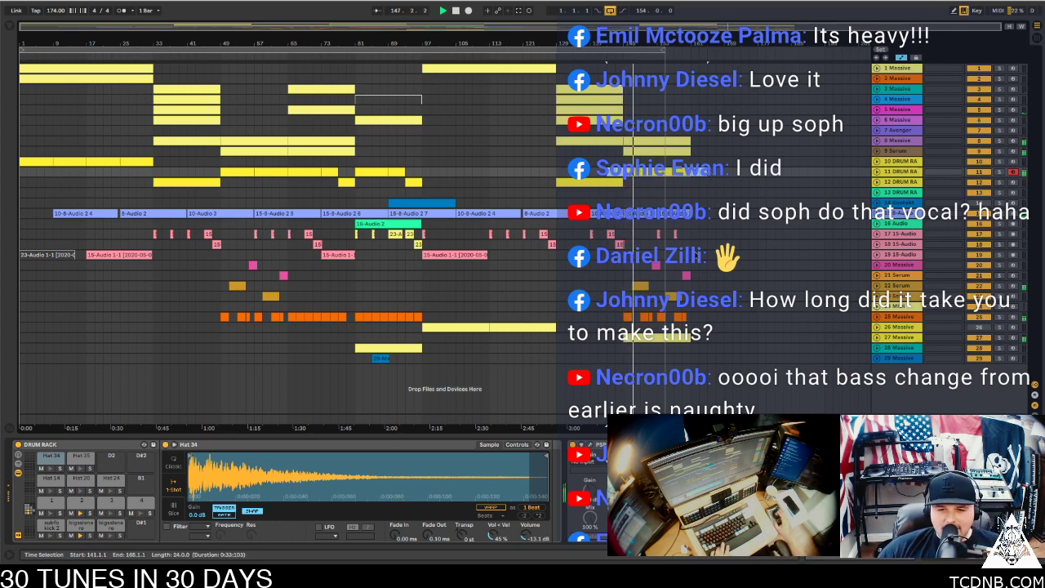
key(space)
click(648, 336)
key(space)
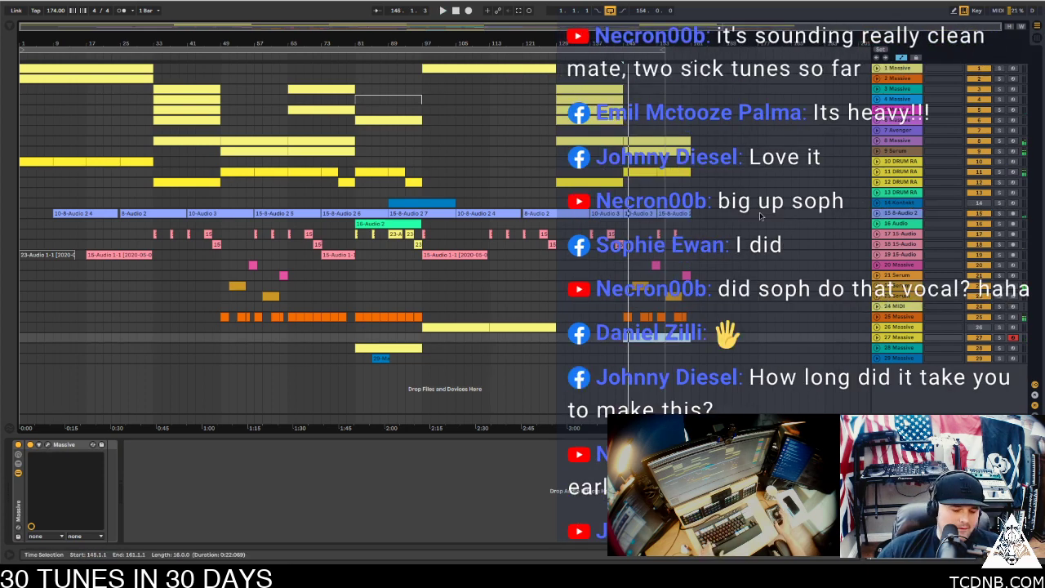
key(ctrl+z)
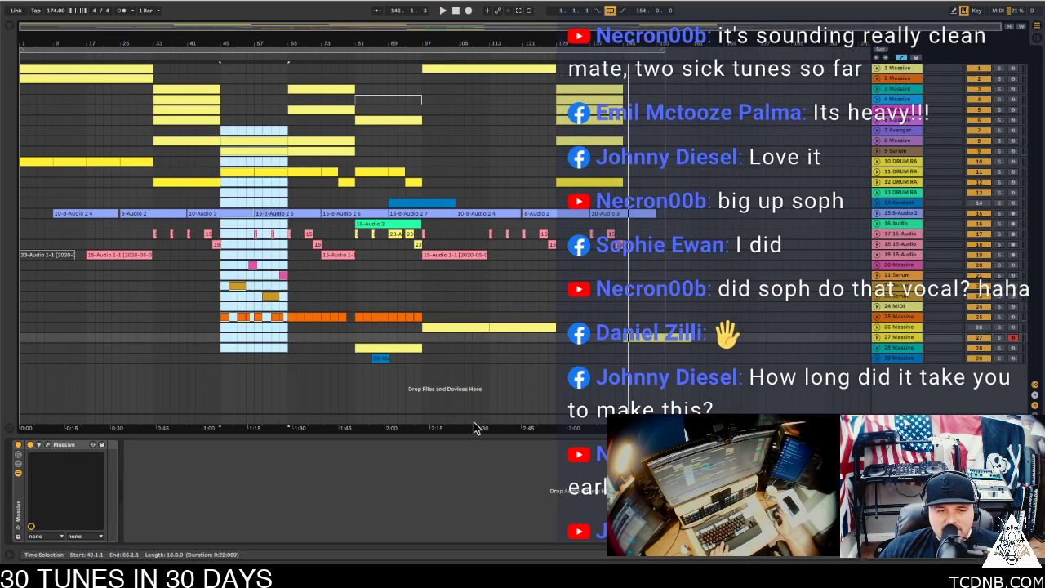
Place the insert position at bar 41 on track 22 and save the current set
click(188, 286)
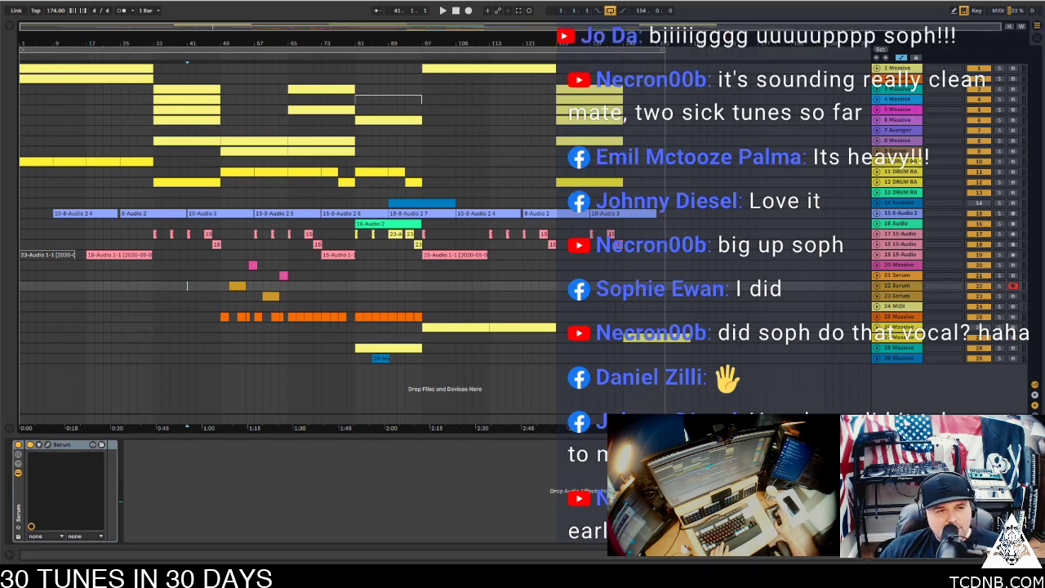
click(61, 2)
click(87, 77)
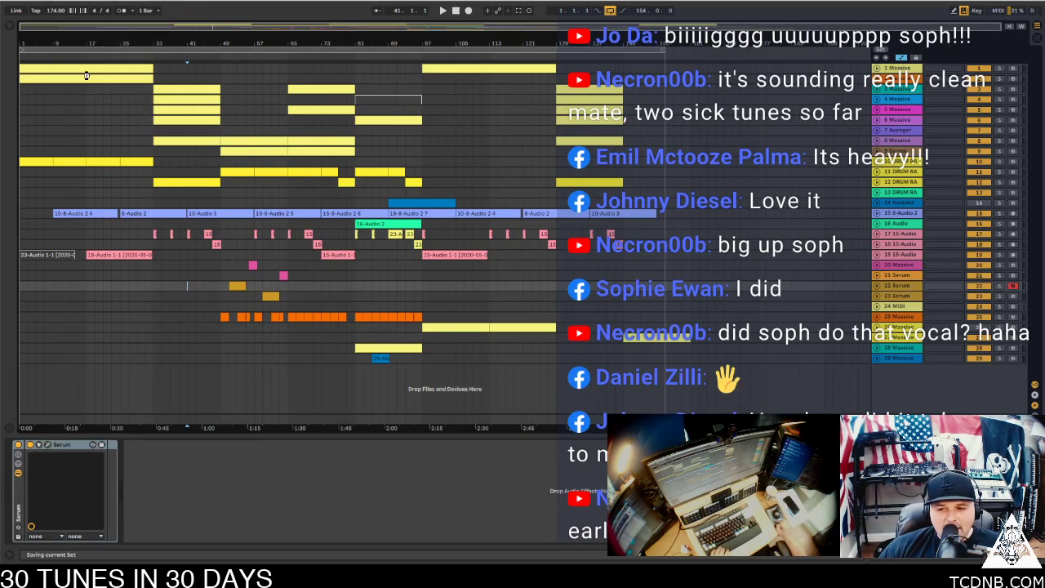